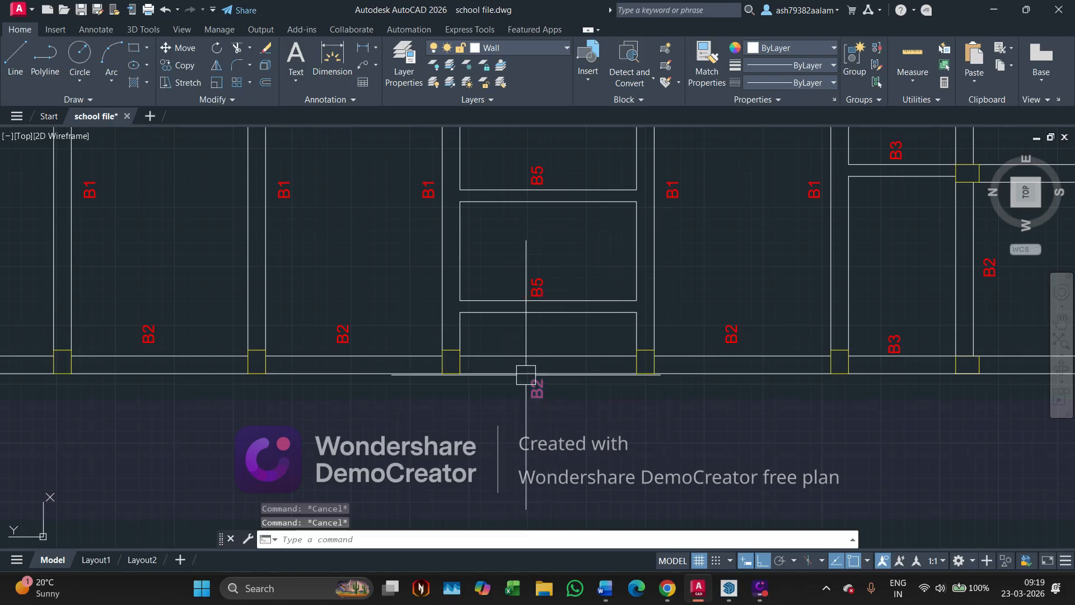
# Offset the lower of the two top lines of the elevation 450 downward.
pyautogui.scroll(-10, 526, 372)
pyautogui.scroll(10, 529, 355)
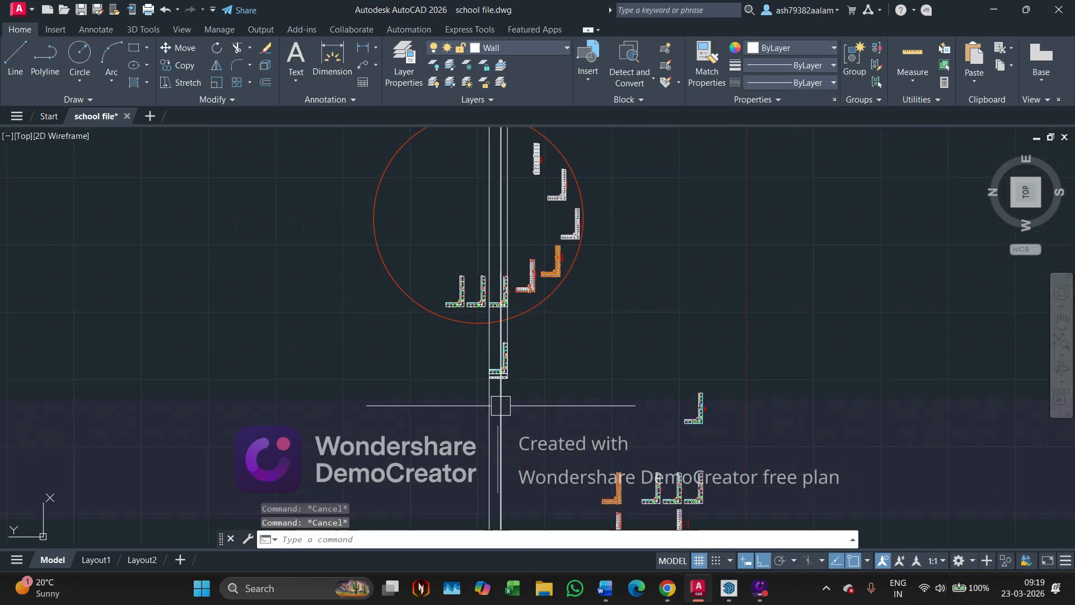
pyautogui.scroll(3, 569, 211)
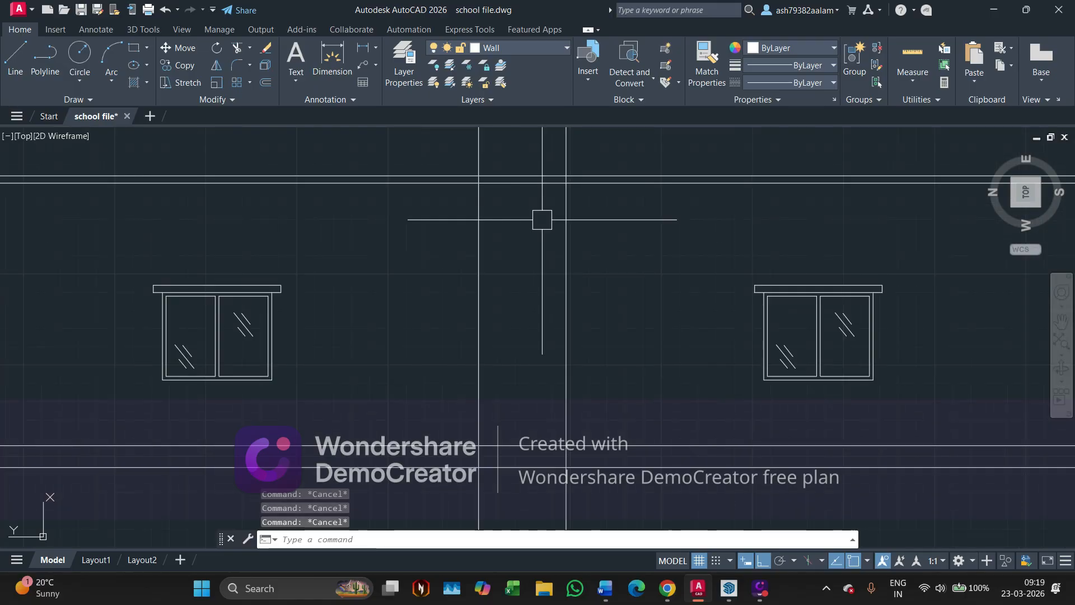
pyautogui.write('o')
pyautogui.press('Return')
pyautogui.write('450')
pyautogui.press('Return')
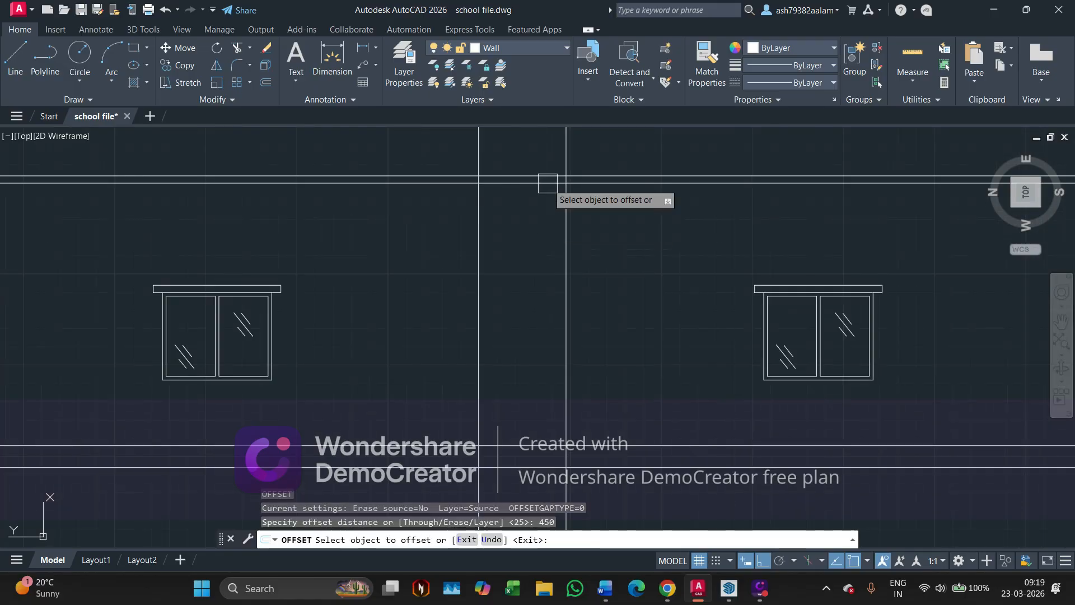
pyautogui.click(601, 179)
pyautogui.click(613, 251)
pyautogui.press('Escape')
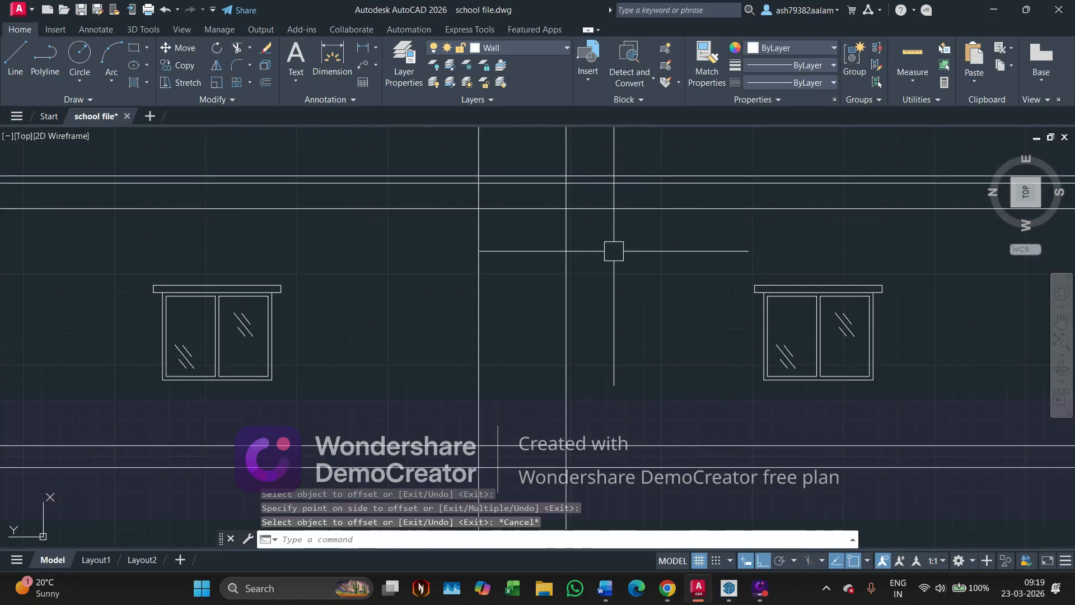
# Trim the new offset line on both sides so it spans only between the two vertical projection lines.
pyautogui.write('tr')
pyautogui.press('Return')
pyautogui.click(602, 208)
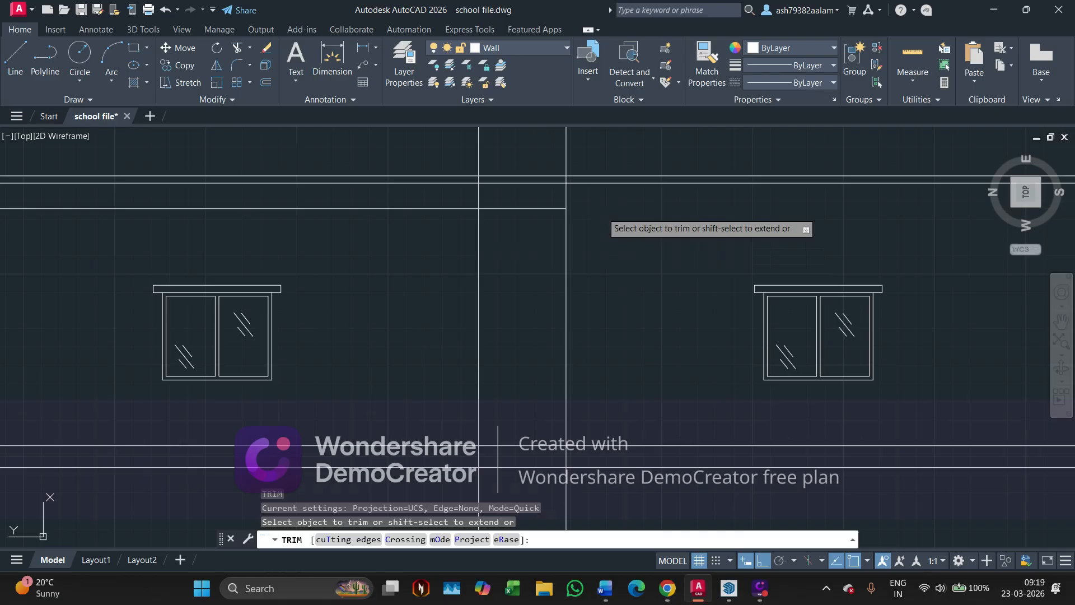
pyautogui.click(430, 209)
pyautogui.click(565, 261)
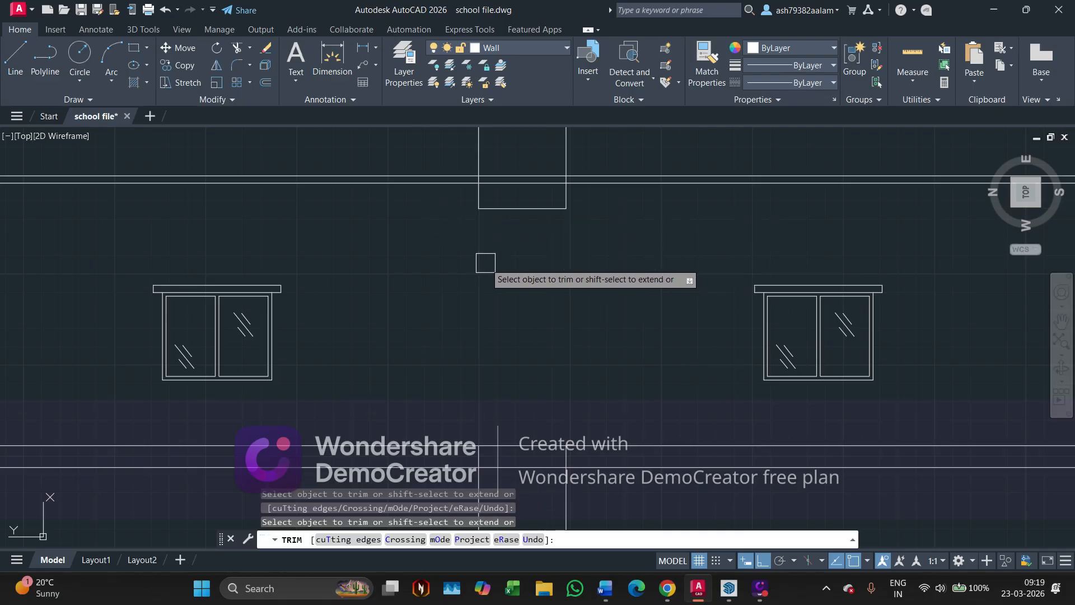
pyautogui.press('Escape')
pyautogui.press('Escape')
pyautogui.press('Escape')
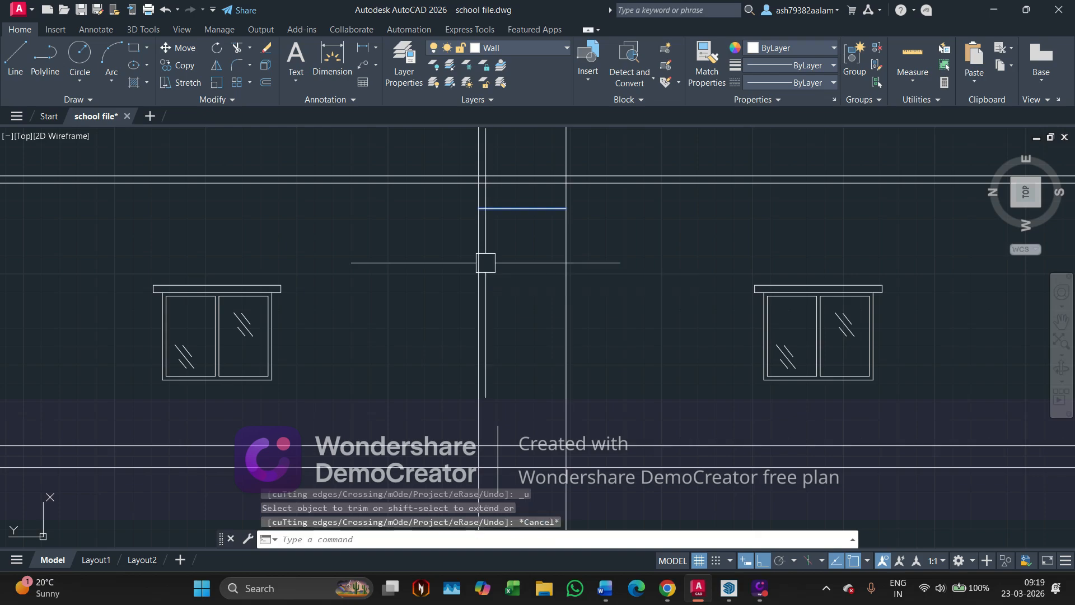
# Switch to the Word room list, look up the ventilator size, and return to the AutoCAD drawing.
pyautogui.scroll(-8, 506, 229)
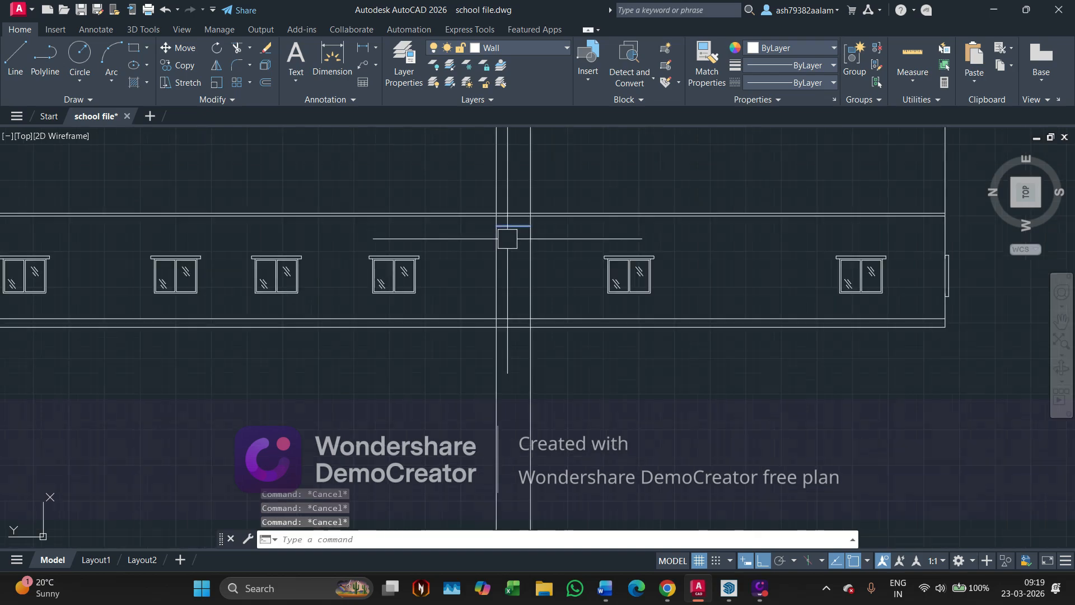
pyautogui.moveTo(435, 257); pyautogui.dragTo(452, 287, button='middle')
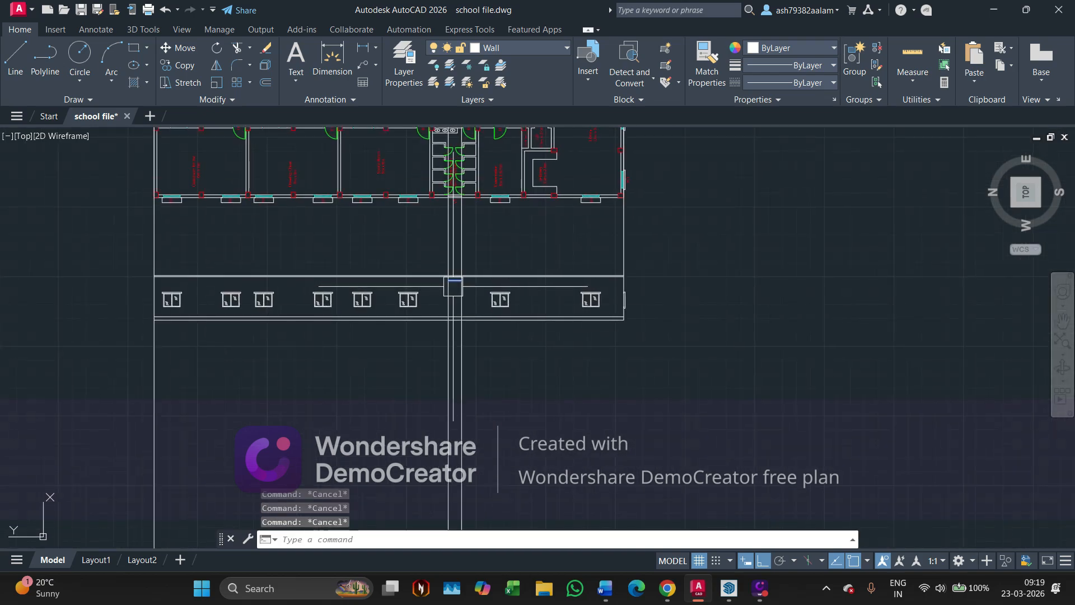
pyautogui.hotkey('alt', 'Tab')
pyautogui.hotkey('alt', 'Tab')
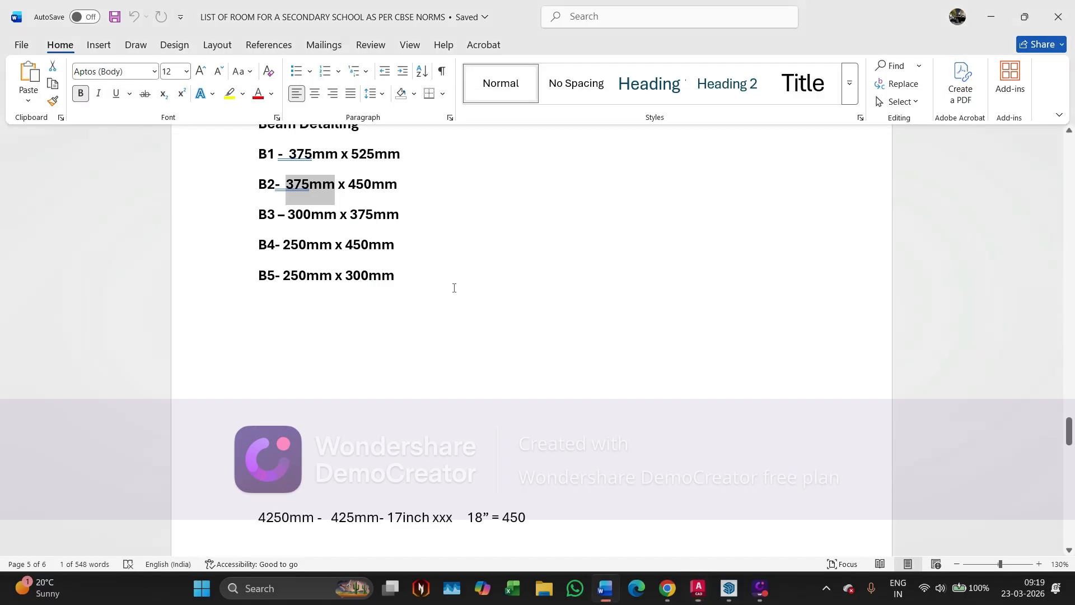
pyautogui.scroll(-15, 418, 275)
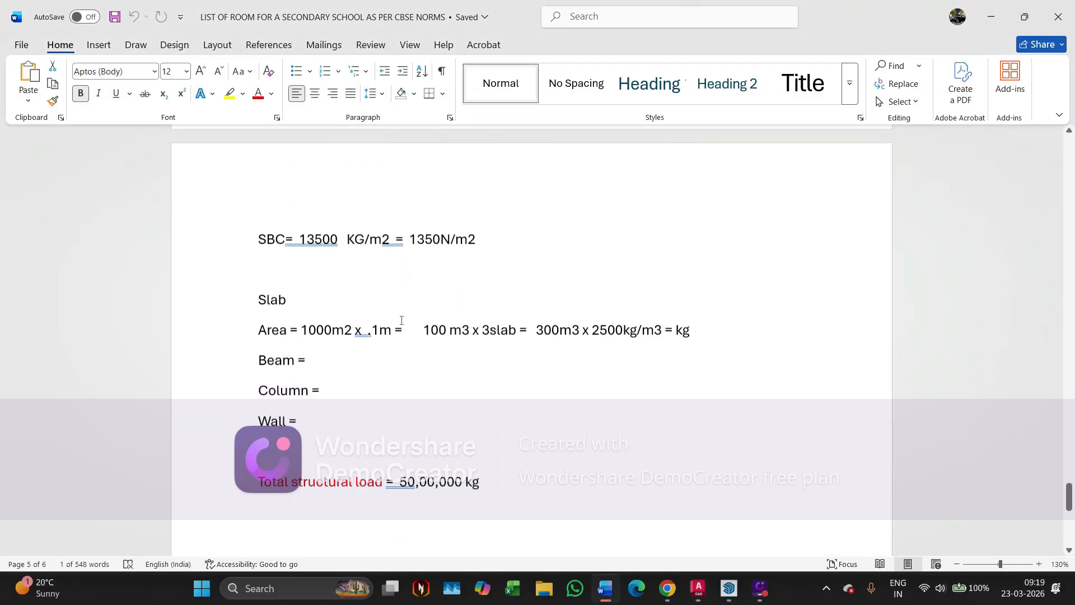
pyautogui.scroll(20, 406, 334)
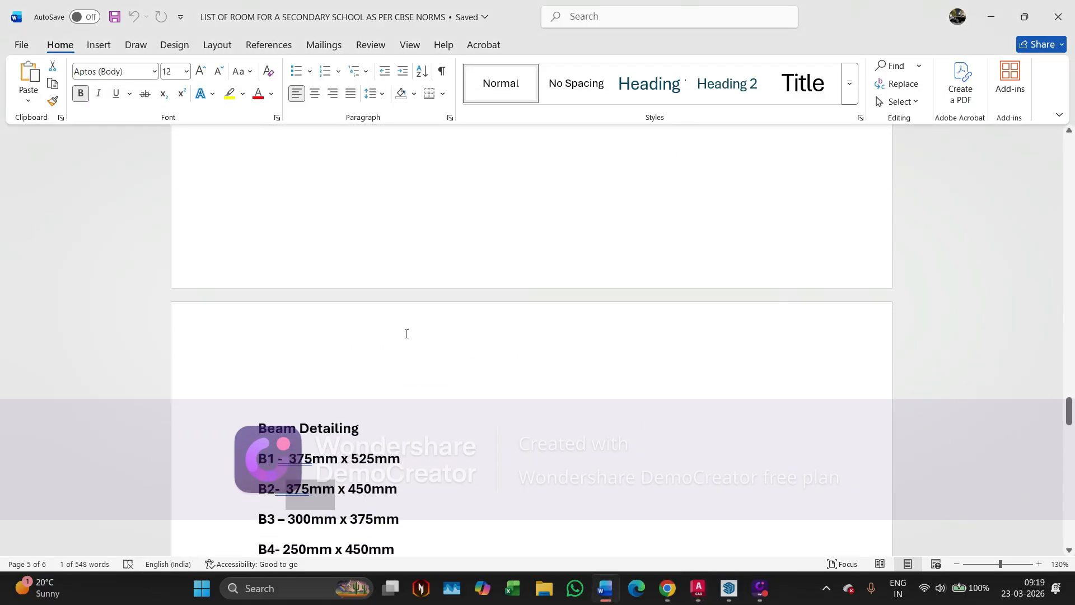
pyautogui.scroll(12, 407, 333)
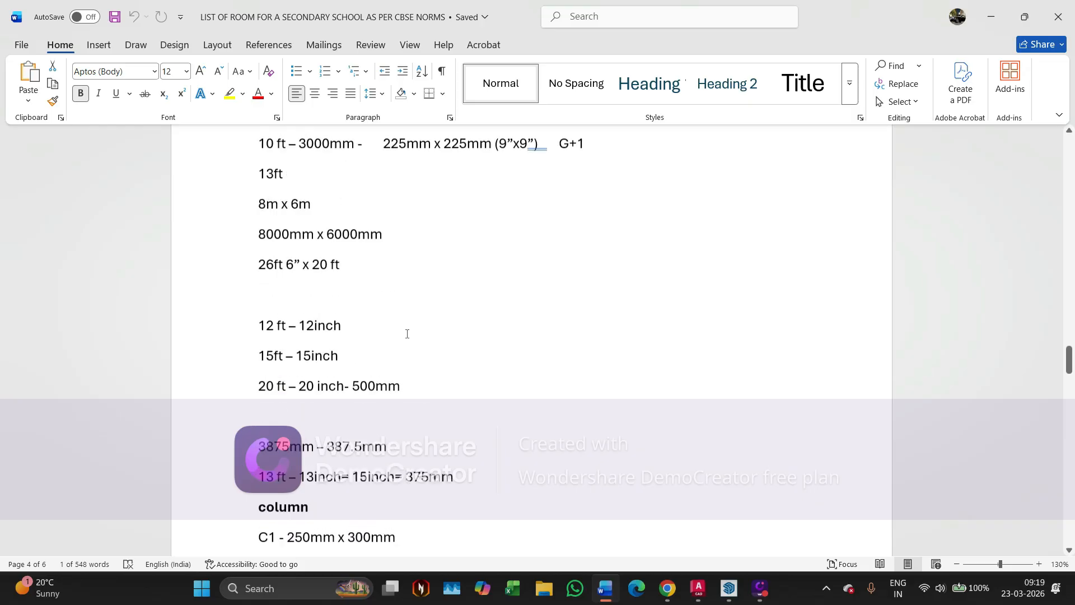
pyautogui.scroll(5, 409, 334)
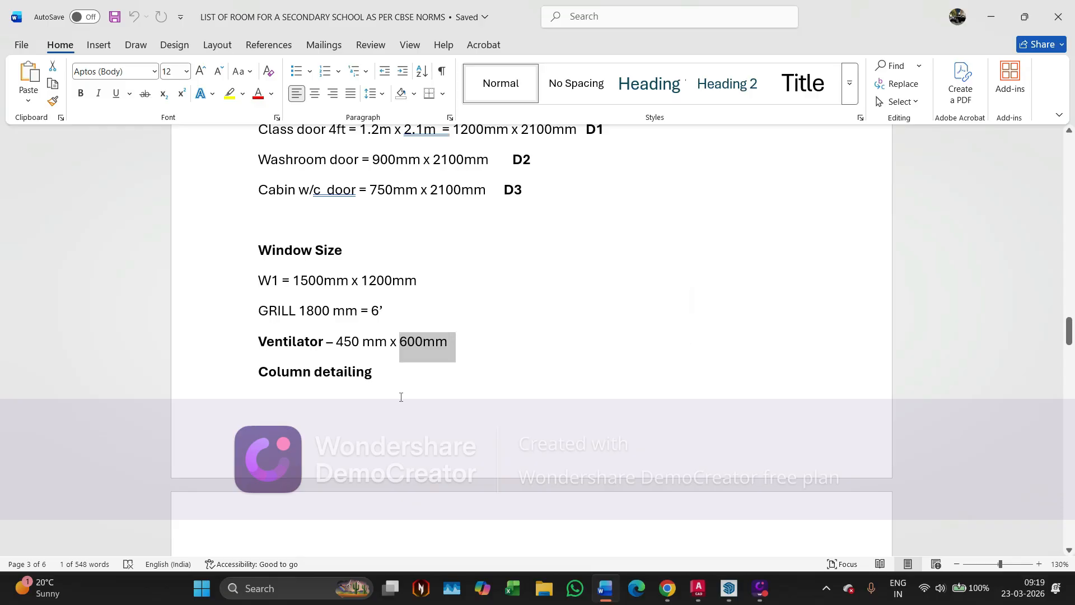
pyautogui.hotkey('alt', 'Tab')
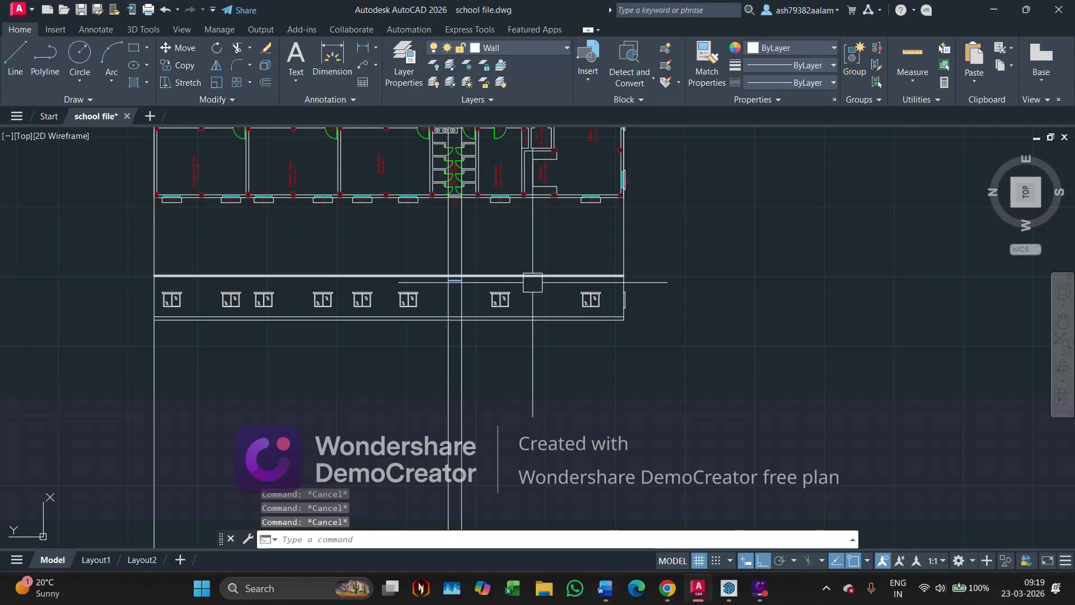
# Offset the short horizontal line between the projection lines 600 downward to form the ventilator's bottom edge.
pyautogui.scroll(4, 454, 279)
pyautogui.write('o')
pyautogui.press('Return')
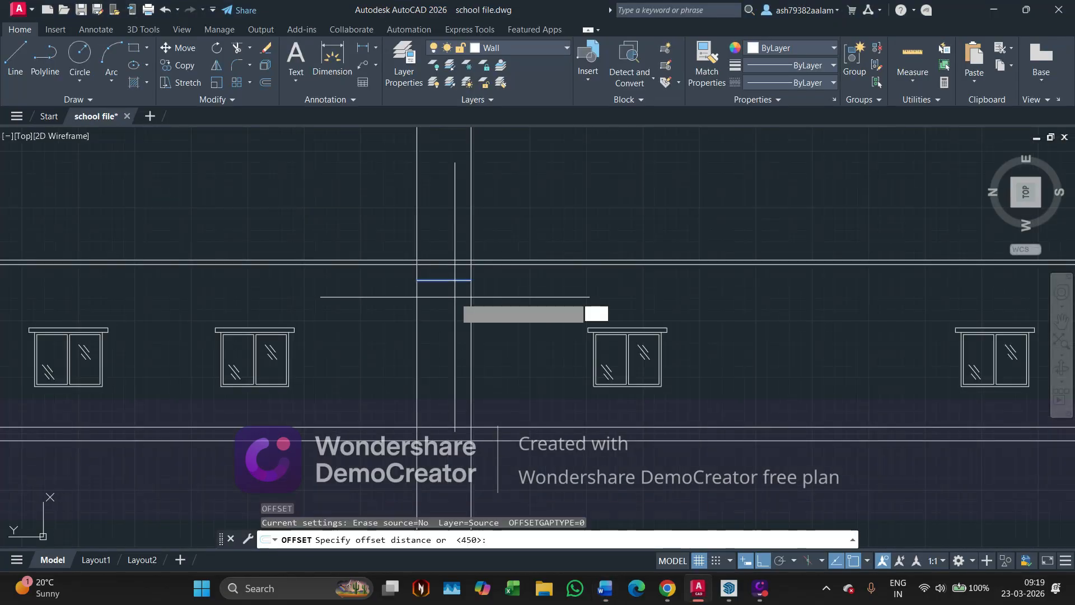
pyautogui.write('600')
pyautogui.press('Return')
pyautogui.scroll(2, 453, 297)
pyautogui.click(448, 295)
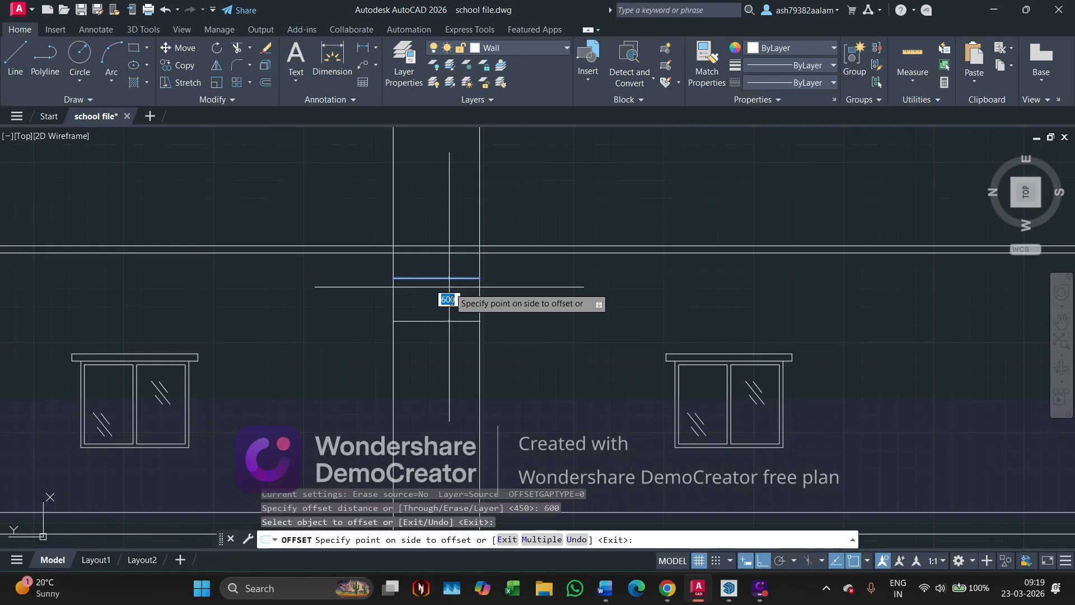
pyautogui.click(461, 336)
pyautogui.press('Escape')
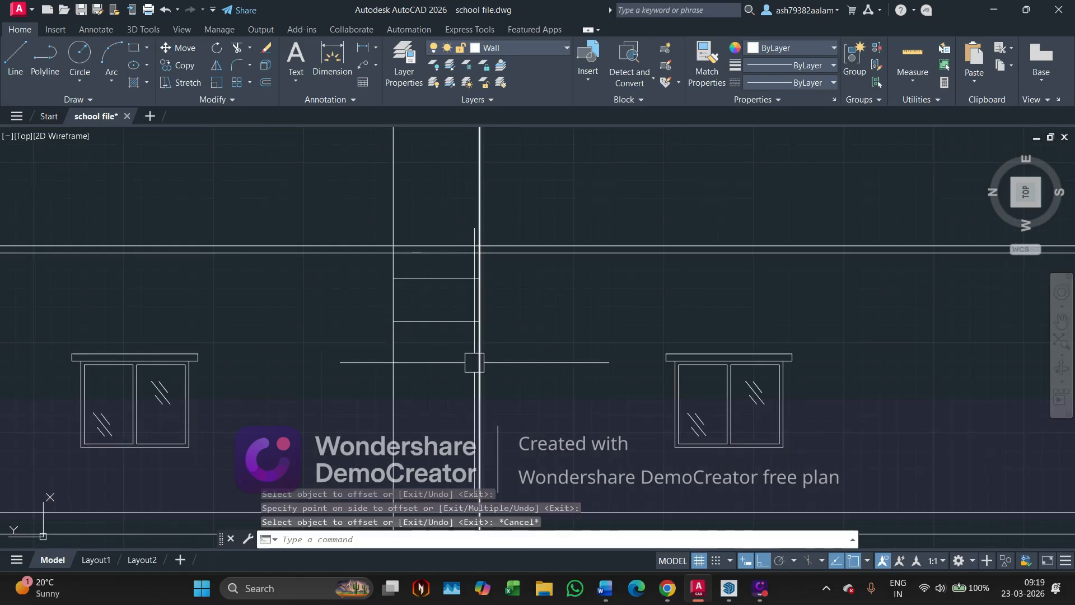
# Trim the two vertical projection lines directly above and below the ventilator, leaving a closed rectangle.
pyautogui.write('tr')
pyautogui.press('Return')
pyautogui.click(528, 377)
pyautogui.click(369, 384)
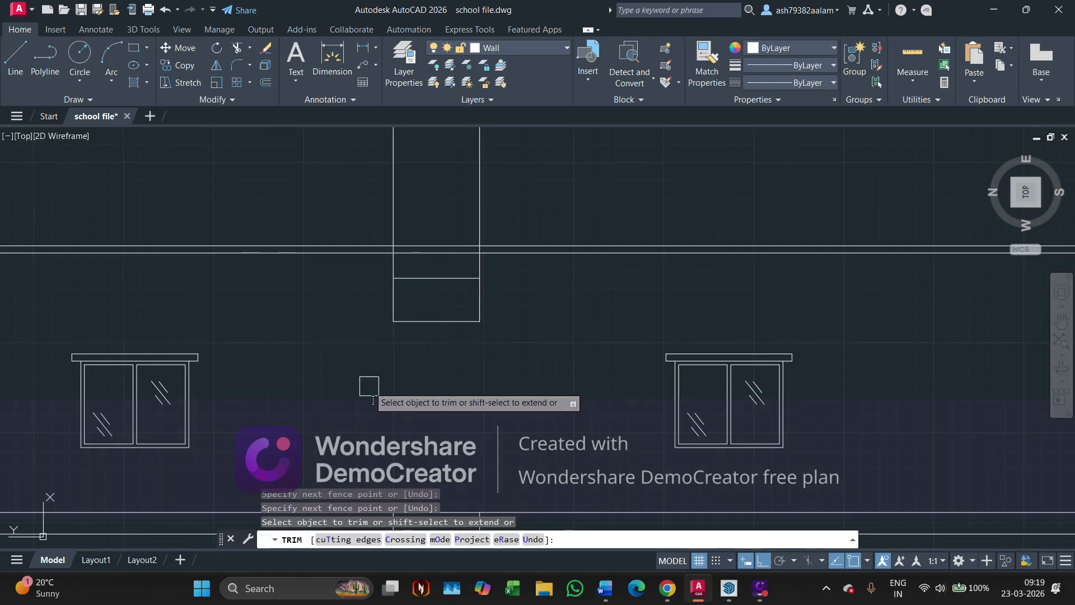
pyautogui.scroll(4, 519, 262)
pyautogui.click(517, 271)
pyautogui.click(185, 264)
pyautogui.press('Return')
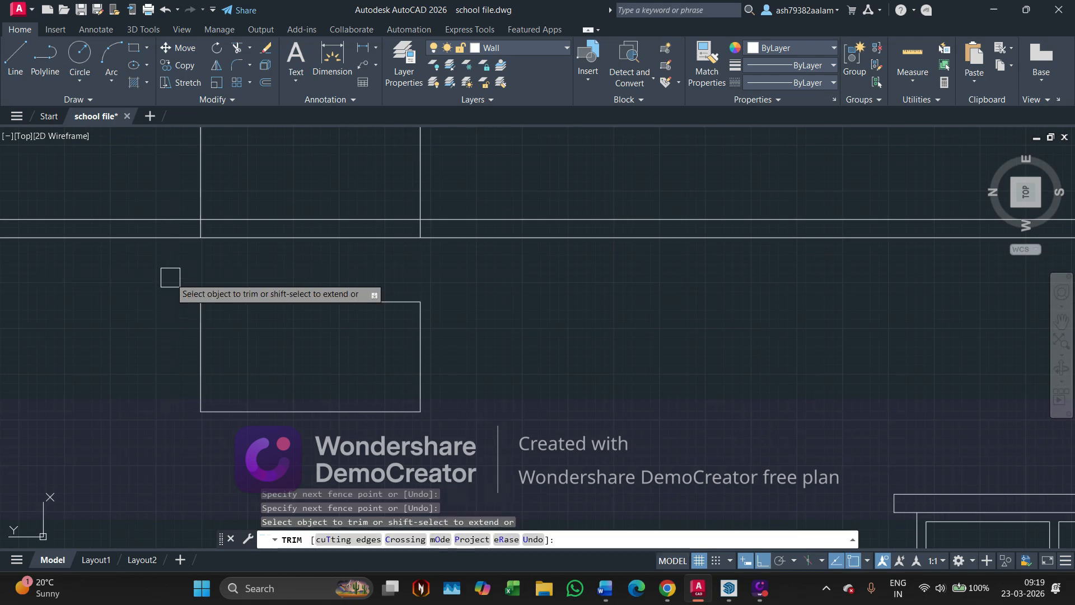
pyautogui.press('Escape')
# Erase the leftover ventilator projection lines above and below the elevation.
pyautogui.click(527, 160)
pyautogui.click(126, 180)
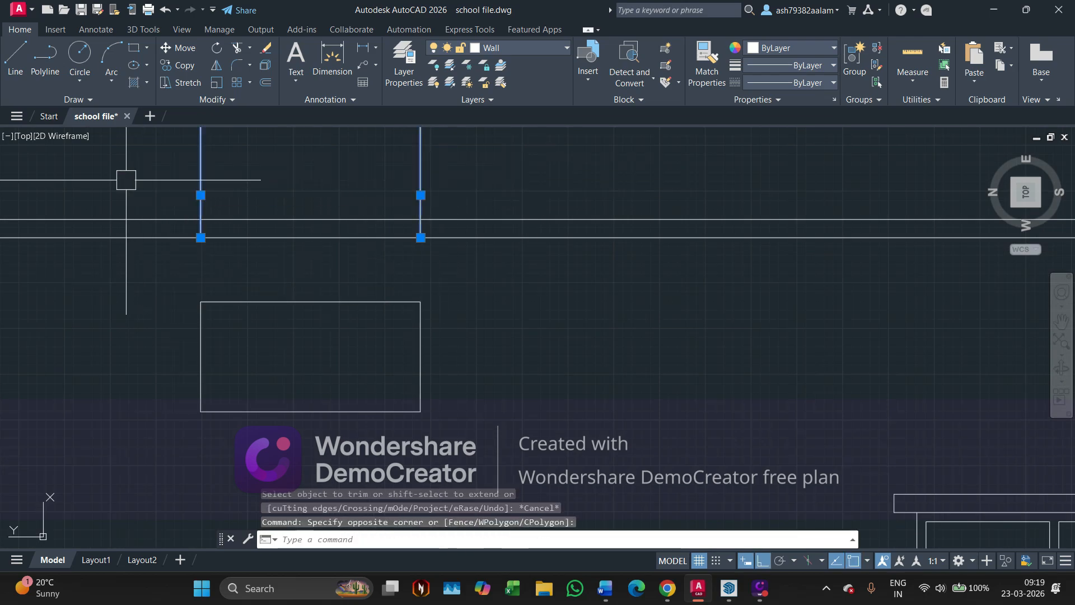
pyautogui.press('Delete')
pyautogui.scroll(-2, 126, 180)
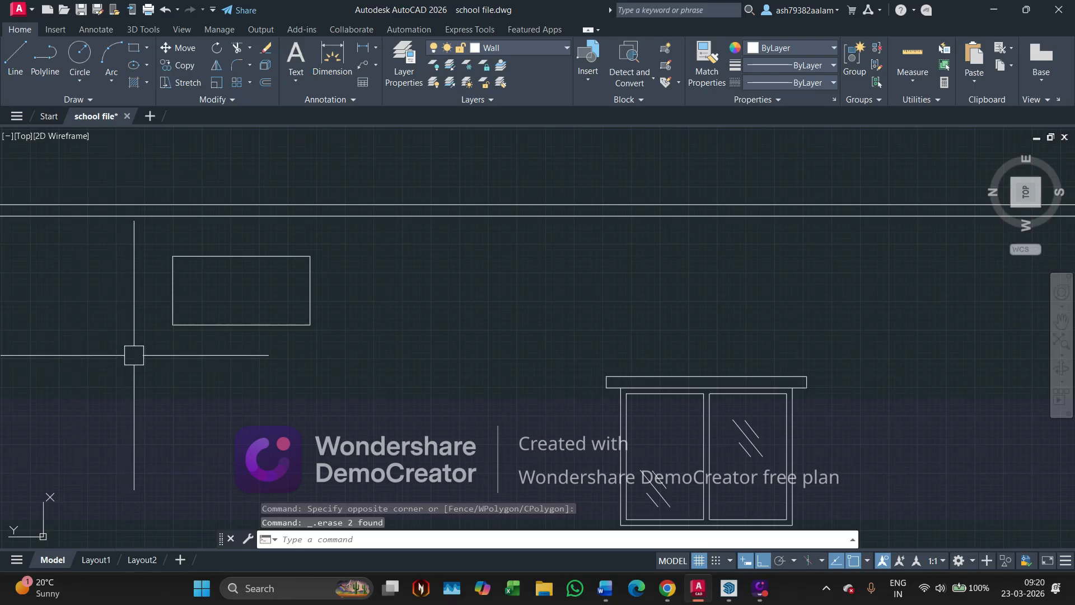
pyautogui.scroll(-5, 134, 355)
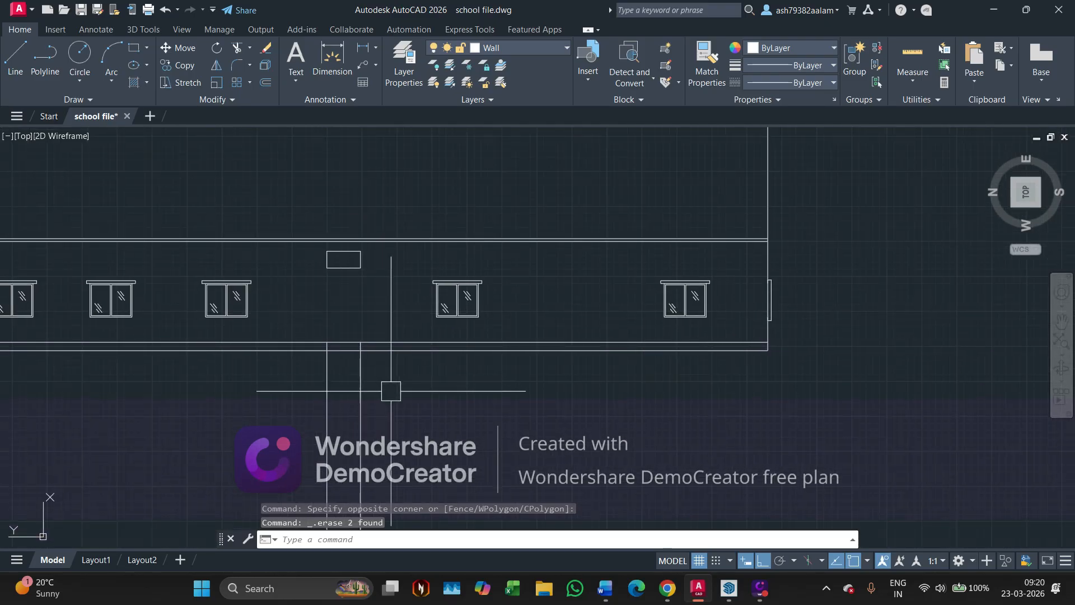
pyautogui.click(390, 390)
pyautogui.click(270, 451)
pyautogui.press('Delete')
# Trim the outer vertical projection lines between the floor plan and the elevation, and below the elevation.
pyautogui.scroll(-3, 273, 453)
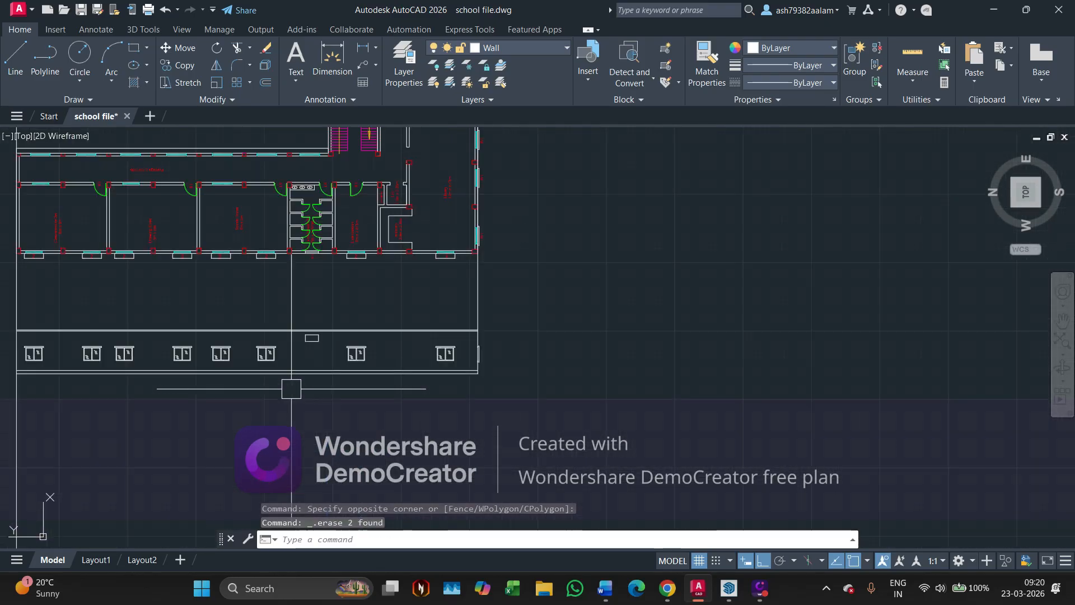
pyautogui.moveTo(190, 352); pyautogui.dragTo(321, 345, button='middle')
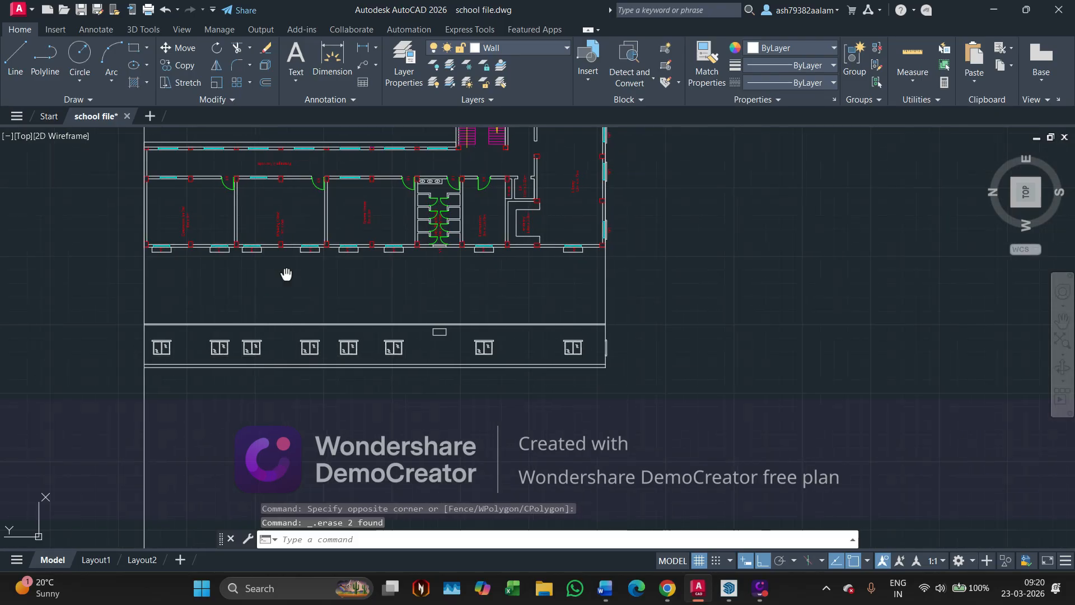
pyautogui.scroll(2, 287, 268)
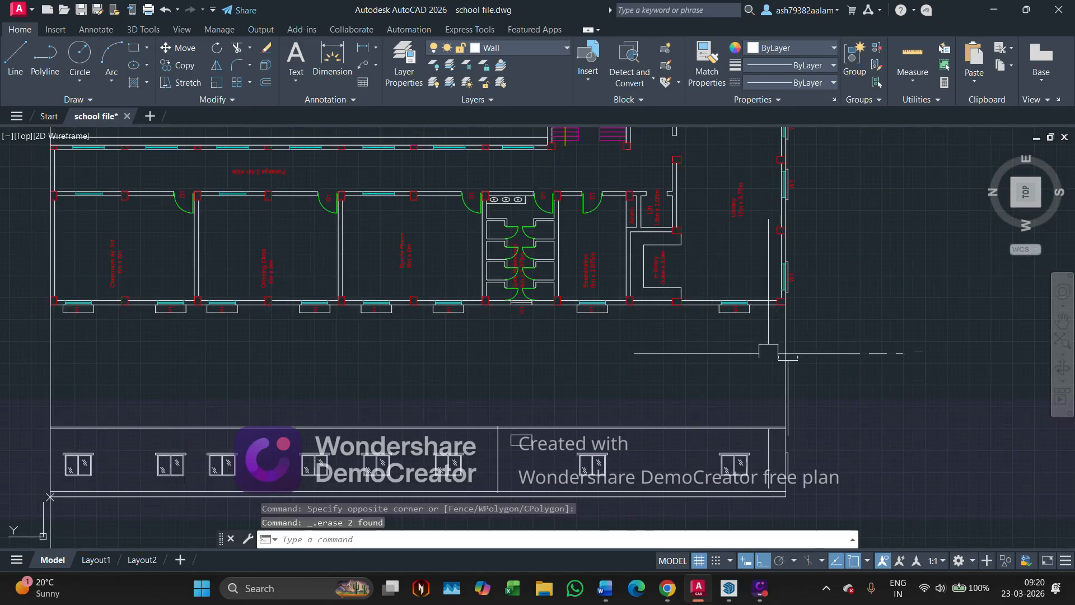
pyautogui.scroll(-4, 768, 353)
pyautogui.moveTo(732, 355); pyautogui.dragTo(576, 339, button='middle')
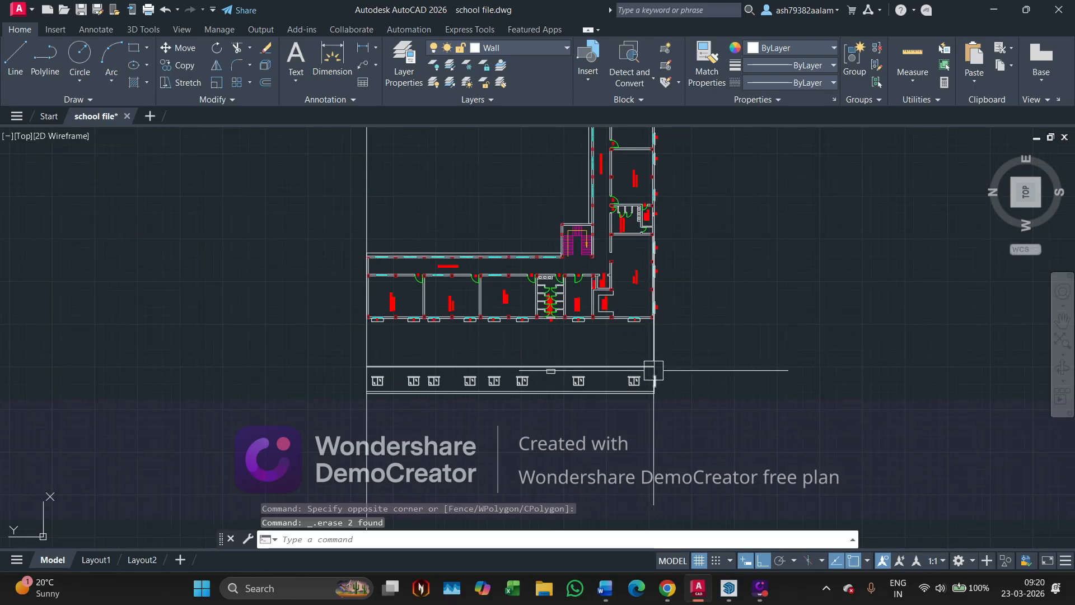
pyautogui.press('Escape')
pyautogui.write('tr')
pyautogui.press('Return')
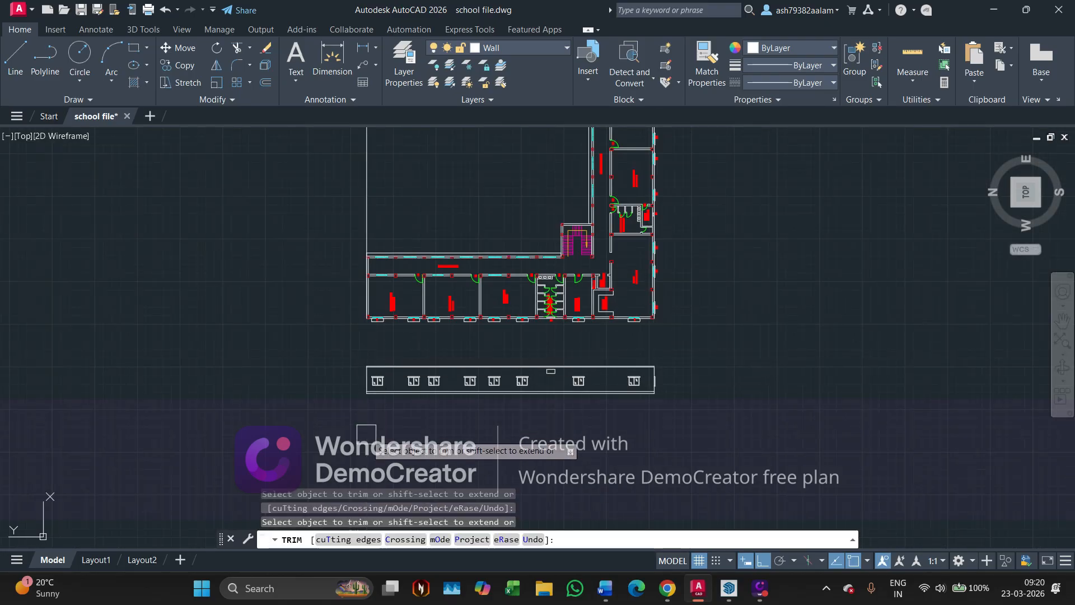
# Erase the two remaining long vertical projection lines running up from the floor plan.
pyautogui.scroll(-2, 385, 523)
pyautogui.scroll(-4, 408, 392)
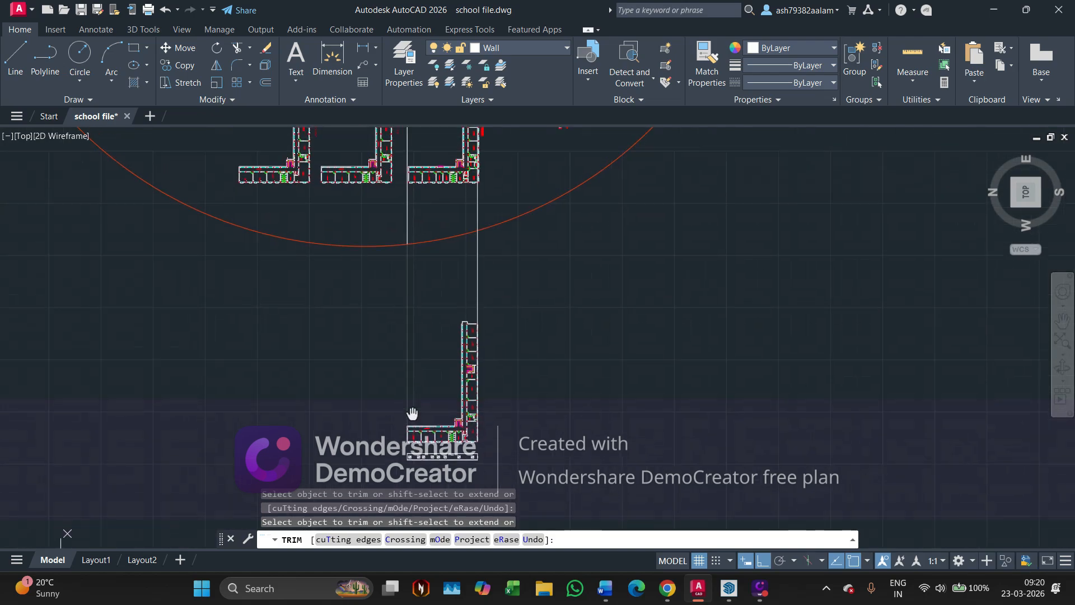
pyautogui.press('Escape')
pyautogui.press('Escape')
pyautogui.click(518, 293)
pyautogui.click(304, 282)
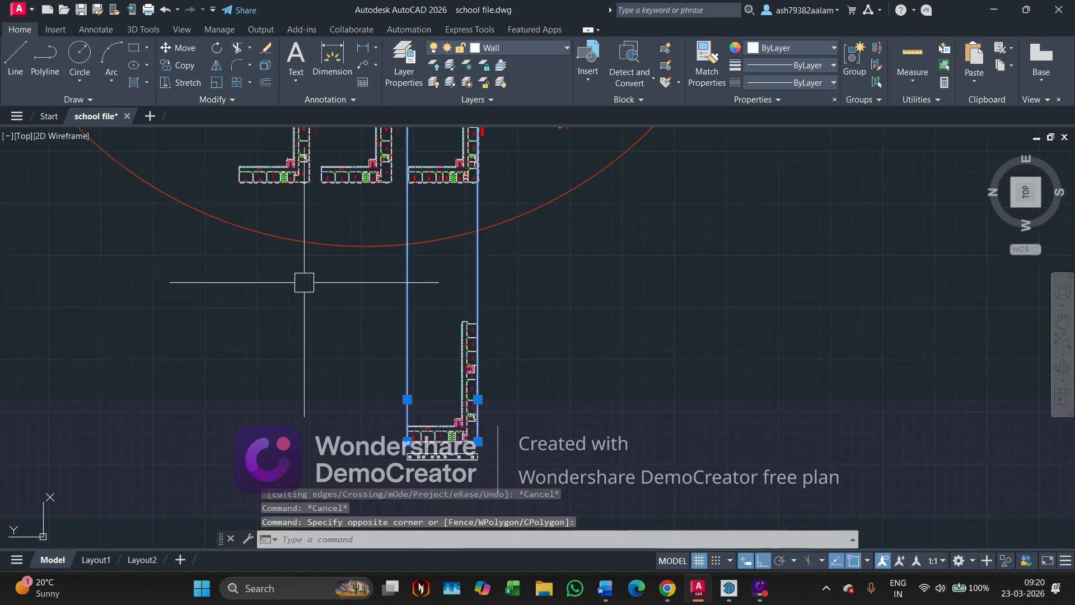
pyautogui.press('Delete')
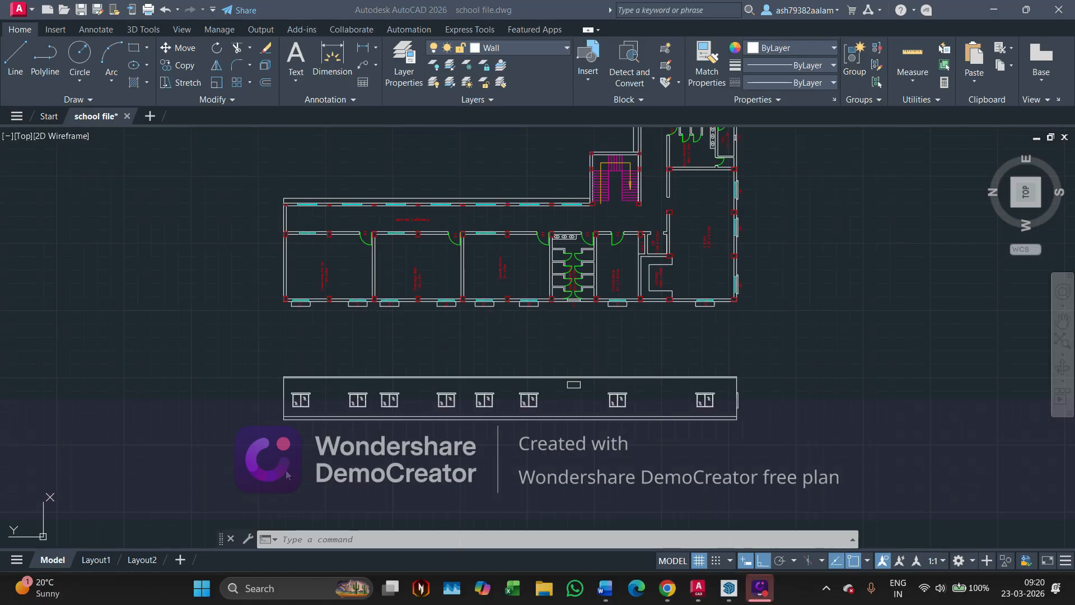
pyautogui.scroll(2, 355, 360)
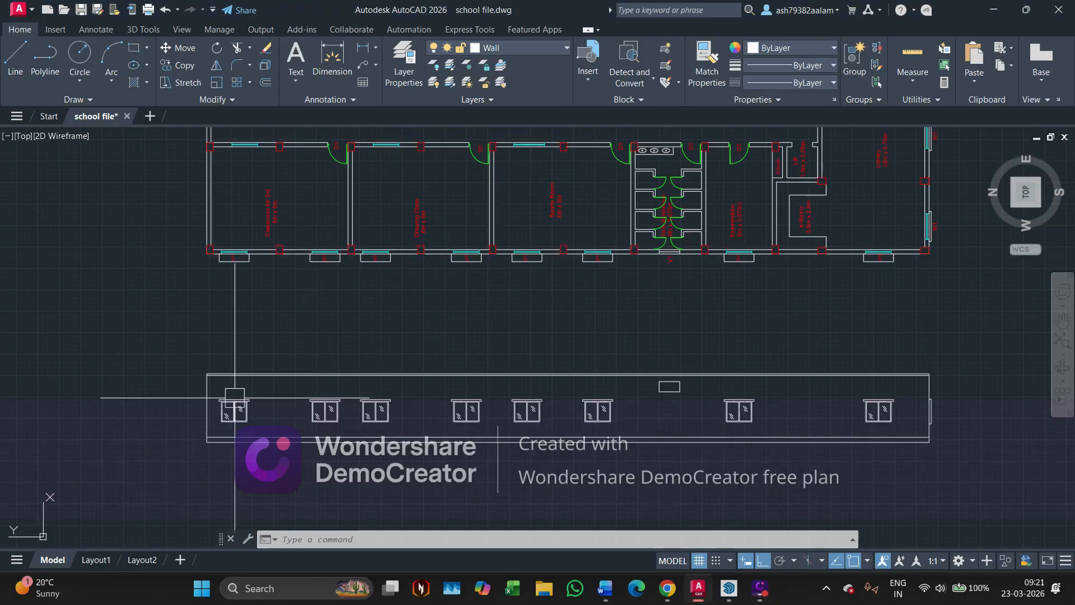
pyautogui.moveTo(833, 404); pyautogui.dragTo(738, 398, button='middle')
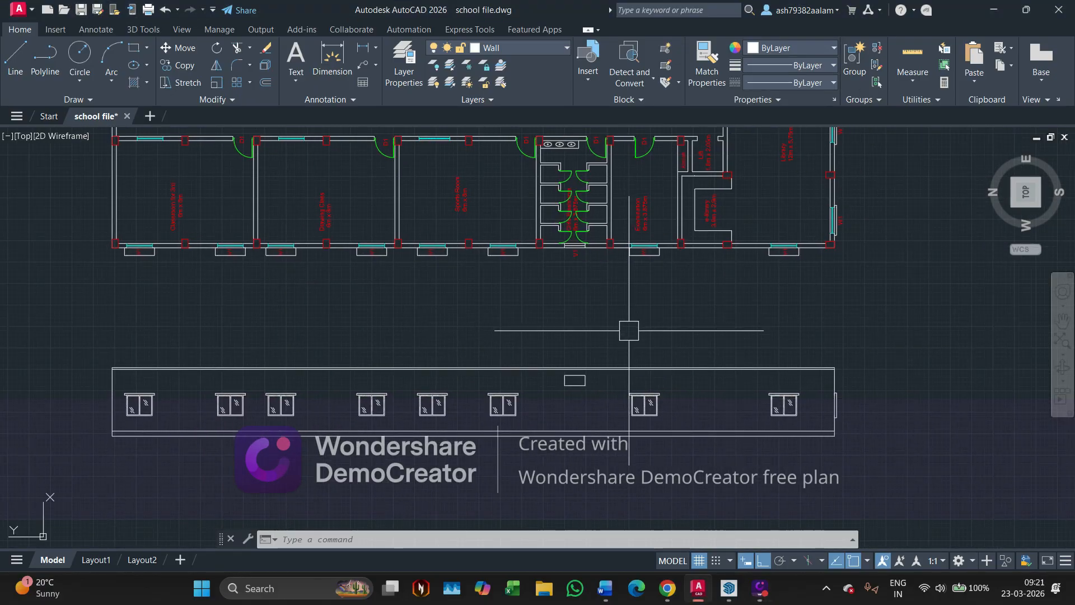
pyautogui.click(90, 339)
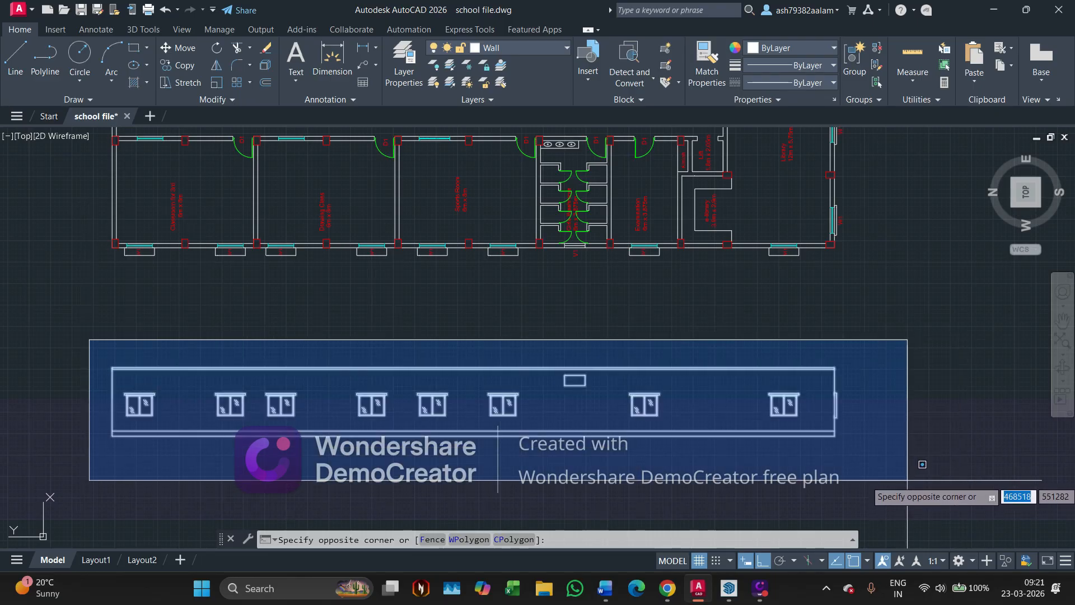
pyautogui.press('Escape')
# Switch to the SketchUp school model and measure how far the floor band projects from the wall at the building's corner.
pyautogui.hotkey('alt', 'Tab')
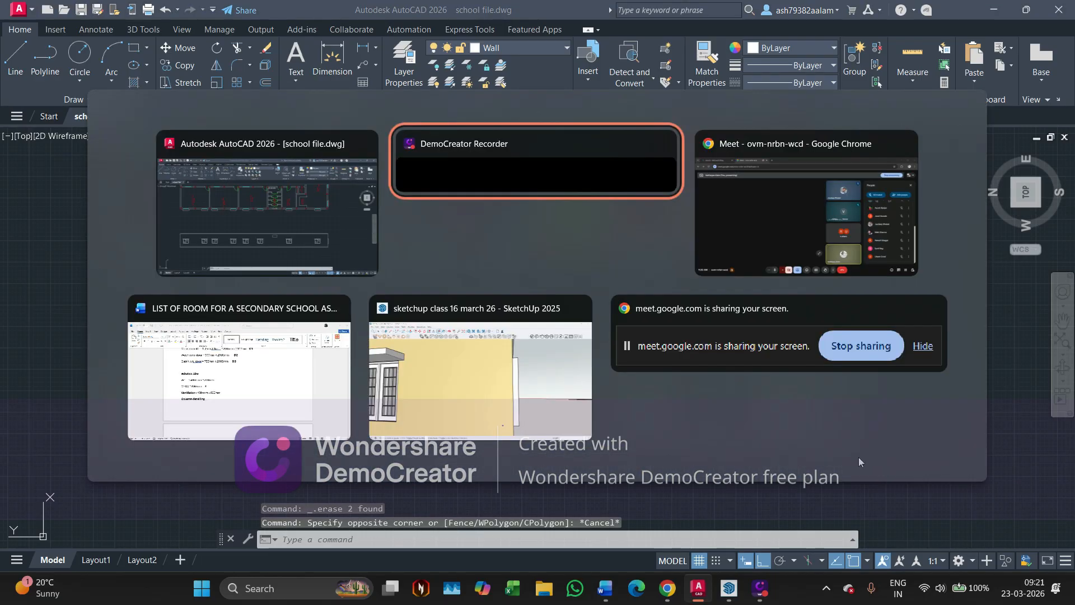
pyautogui.click(420, 365)
pyautogui.scroll(-5, 493, 320)
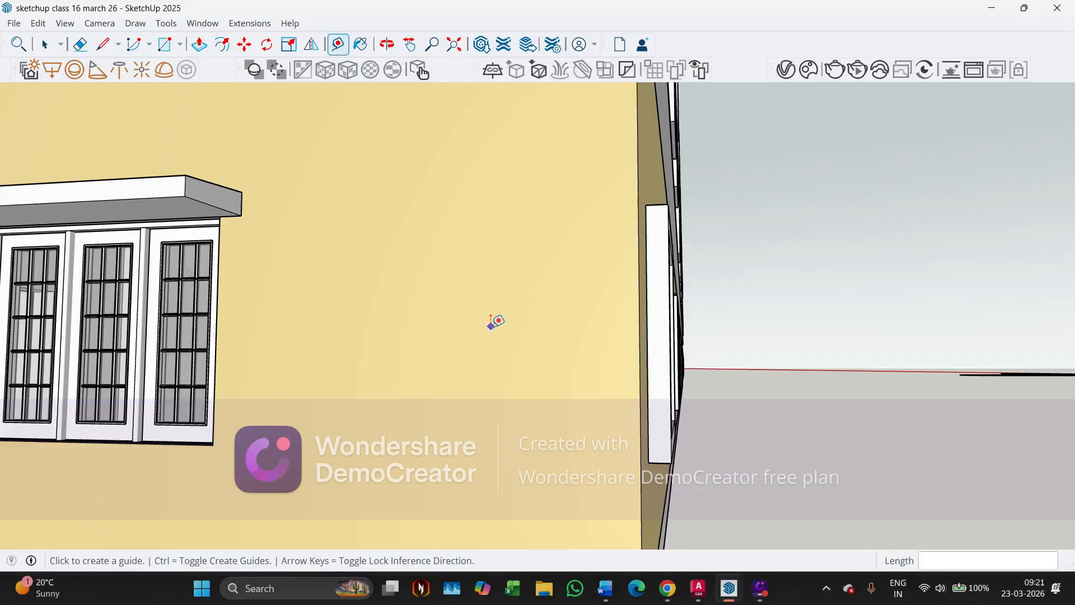
pyautogui.scroll(-5, 498, 319)
pyautogui.press('space')
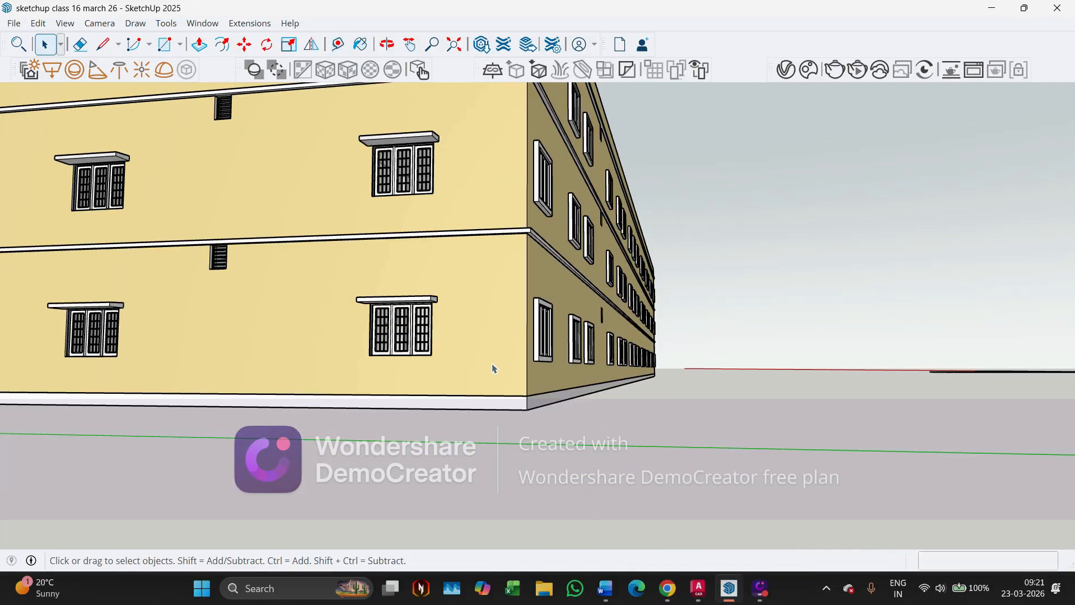
pyautogui.moveTo(492, 368); pyautogui.dragTo(579, 457, button='middle')
pyautogui.scroll(2, 576, 450)
pyautogui.moveTo(497, 461); pyautogui.dragTo(615, 386, button='middle')
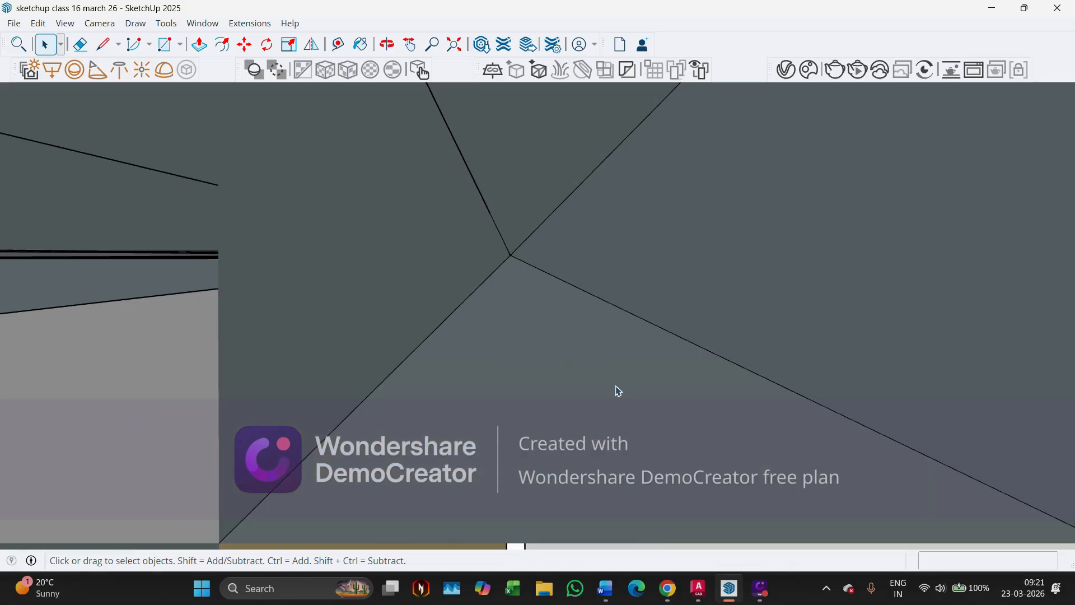
pyautogui.scroll(-10, 608, 383)
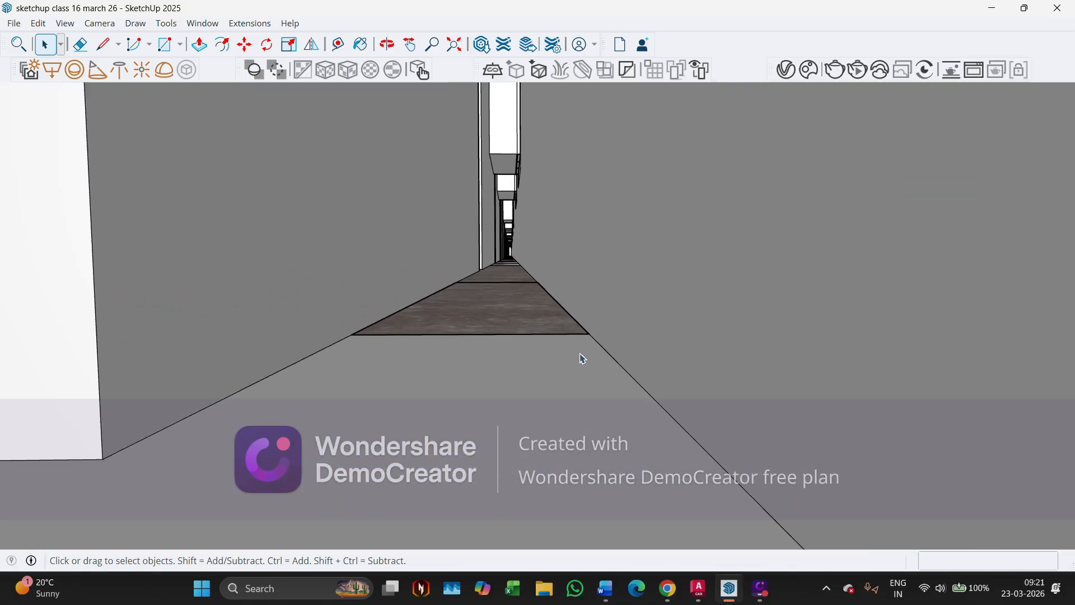
pyautogui.scroll(-5, 581, 353)
pyautogui.moveTo(579, 338); pyautogui.dragTo(711, 408, button='middle')
pyautogui.press('t')
pyautogui.click(686, 364)
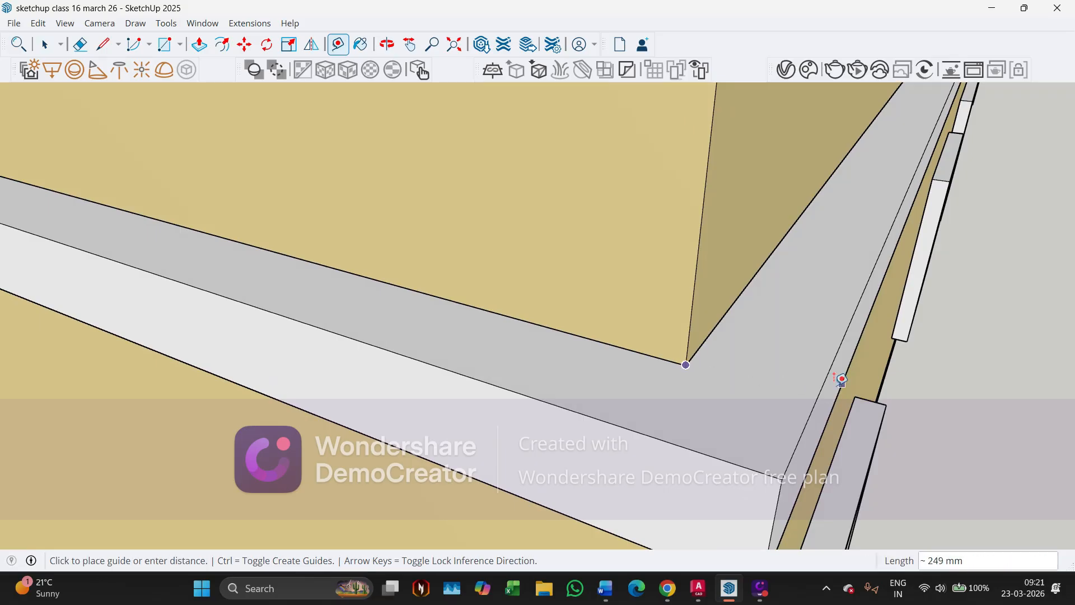
pyautogui.click(816, 398)
# Back in AutoCAD, draw a polyline extending the roof band 100 beyond the elevation's right wall, 100 down and back to the wall.
pyautogui.hotkey('alt', 'Tab')
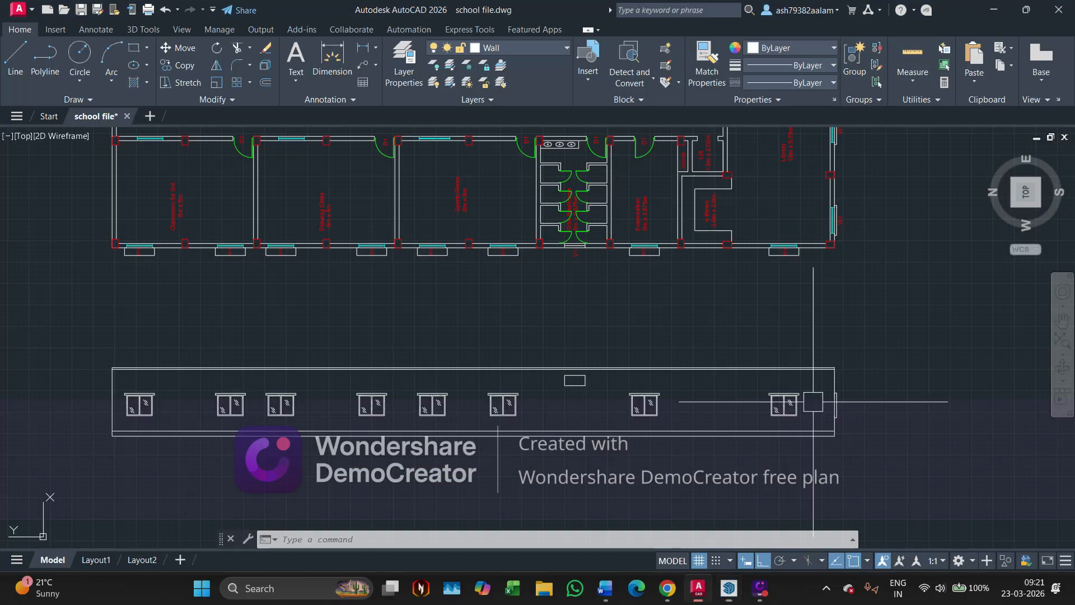
pyautogui.scroll(5, 847, 417)
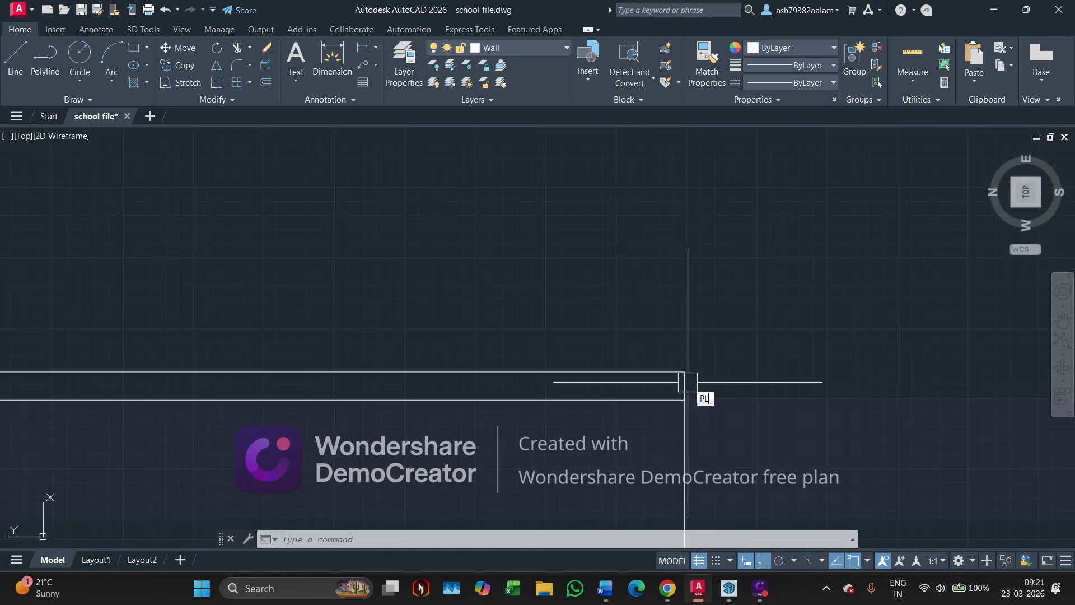
pyautogui.press('Return')
pyautogui.click(684, 372)
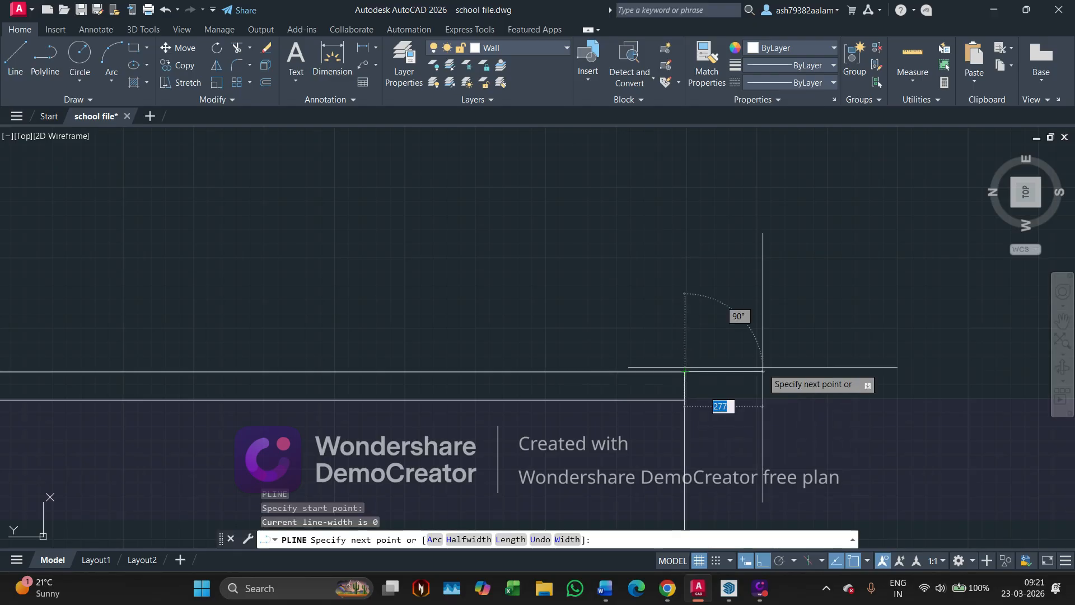
pyautogui.press('Return')
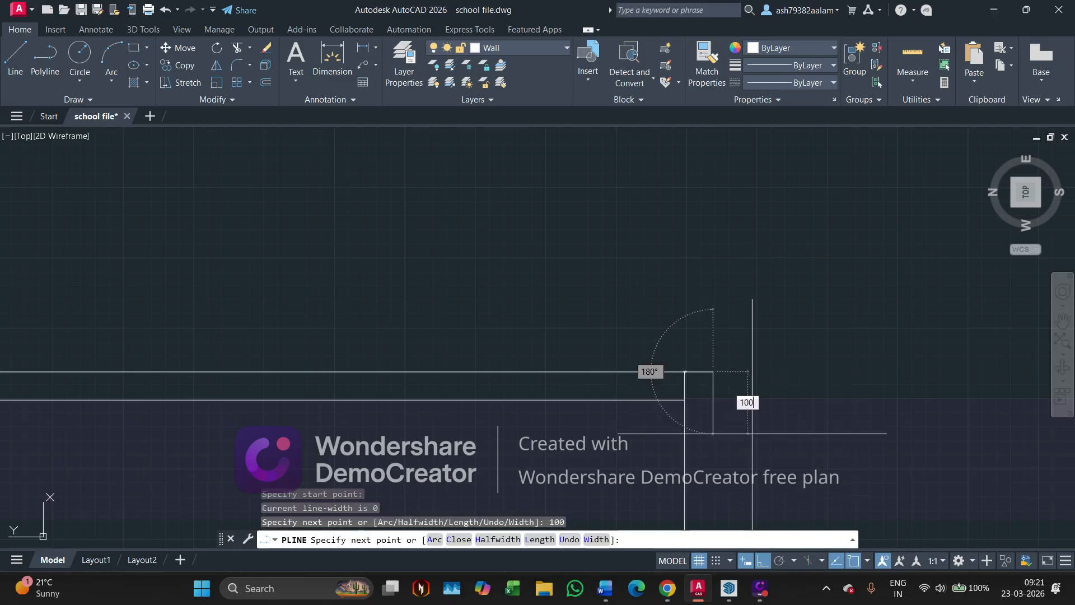
pyautogui.write('100')
pyautogui.press('Return')
pyautogui.scroll(2, 685, 399)
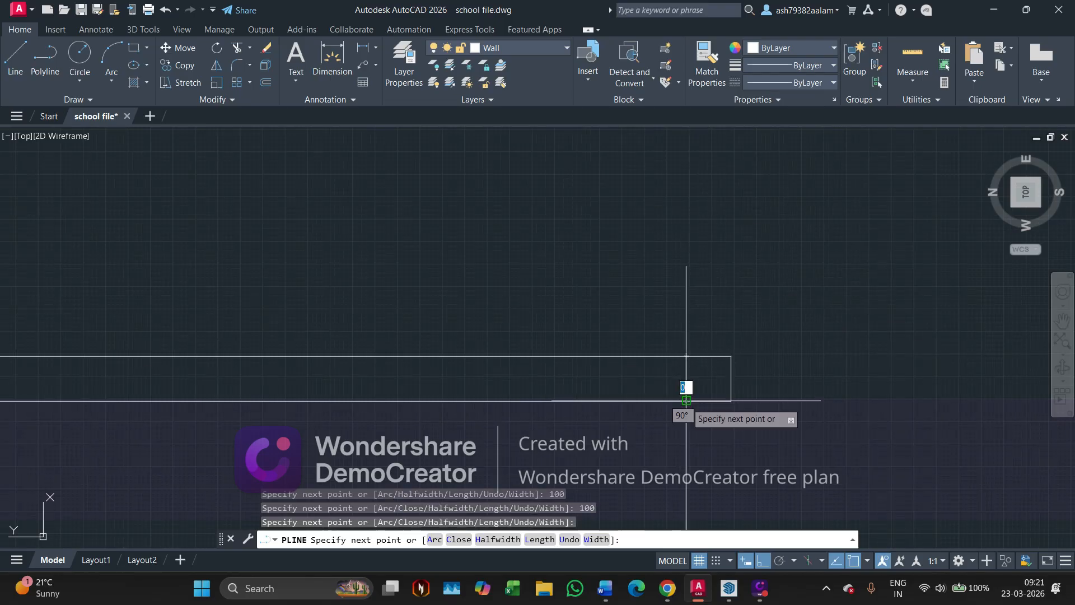
pyautogui.press('Escape')
# Trim the wall line inside the roof band at the elevation's right end.
pyautogui.scroll(2, 708, 369)
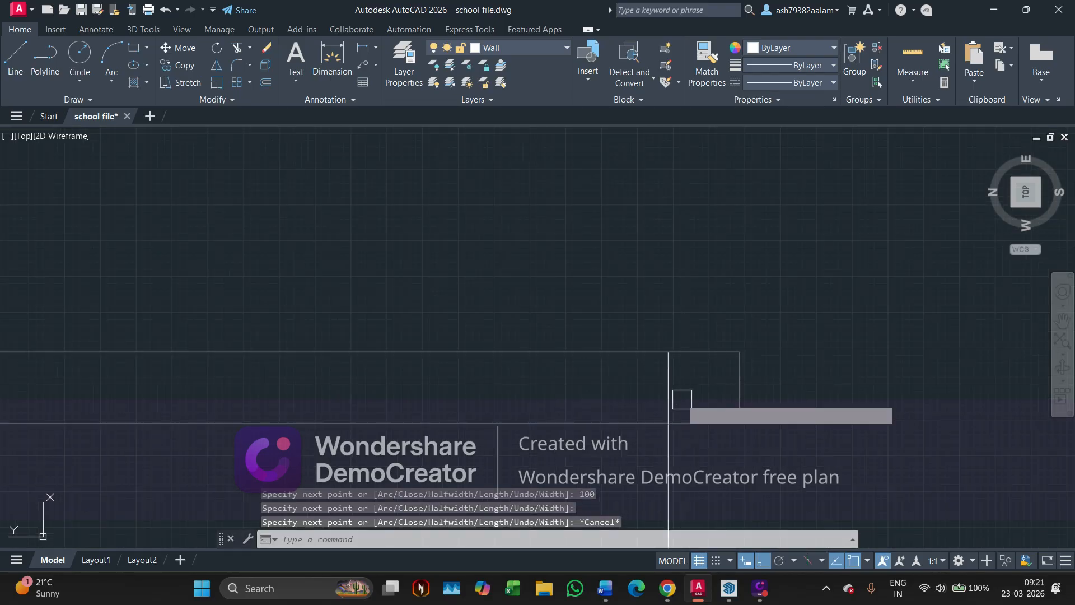
pyautogui.write('tr')
pyautogui.press('Return')
pyautogui.scroll(-3, 839, 353)
pyautogui.press('Escape')
# Draw a polyline extending the roof band 100 beyond the elevation's left wall, 100 down and back to the wall.
pyautogui.scroll(-6, 882, 366)
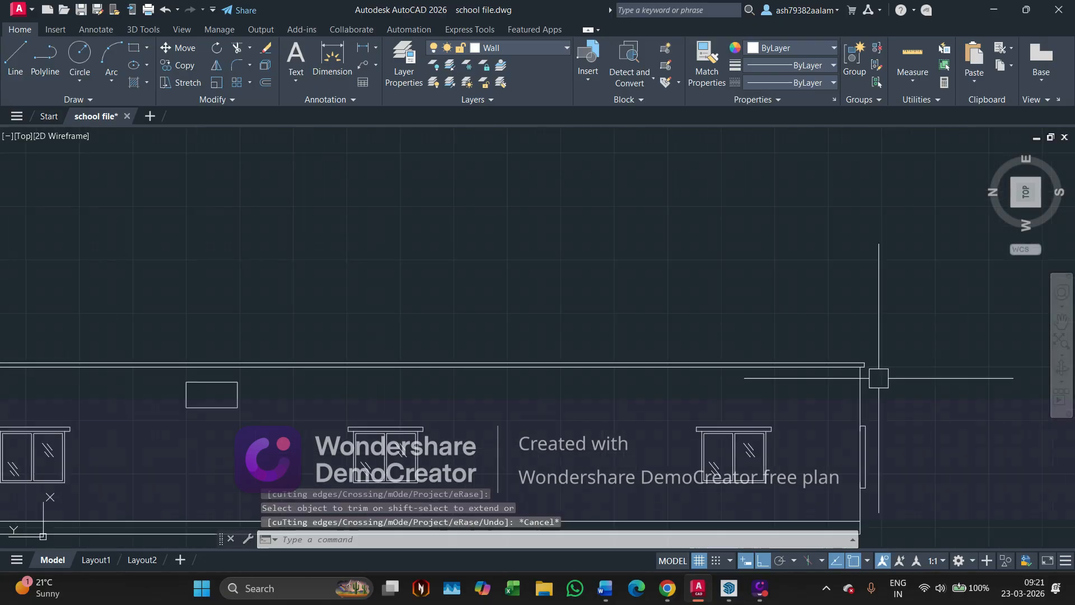
pyautogui.scroll(-2, 879, 378)
pyautogui.moveTo(799, 390); pyautogui.dragTo(909, 395, button='middle')
pyautogui.scroll(-2, 694, 393)
pyautogui.moveTo(481, 407); pyautogui.dragTo(679, 420, button='middle')
pyautogui.scroll(8, 324, 420)
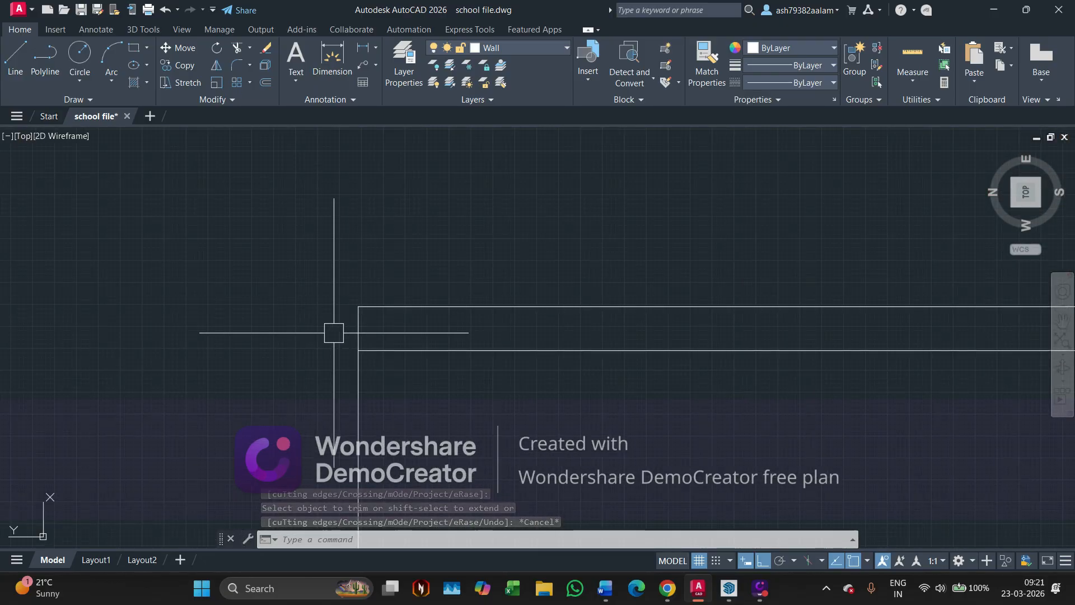
pyautogui.write('pl')
pyautogui.press('Return')
pyautogui.scroll(4, 355, 302)
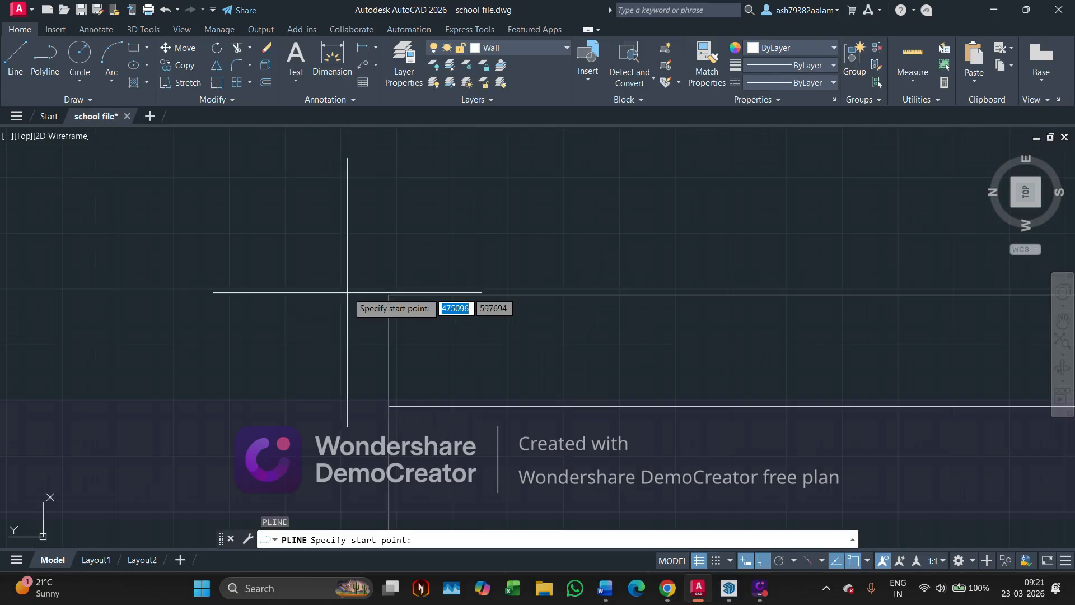
pyautogui.click(389, 294)
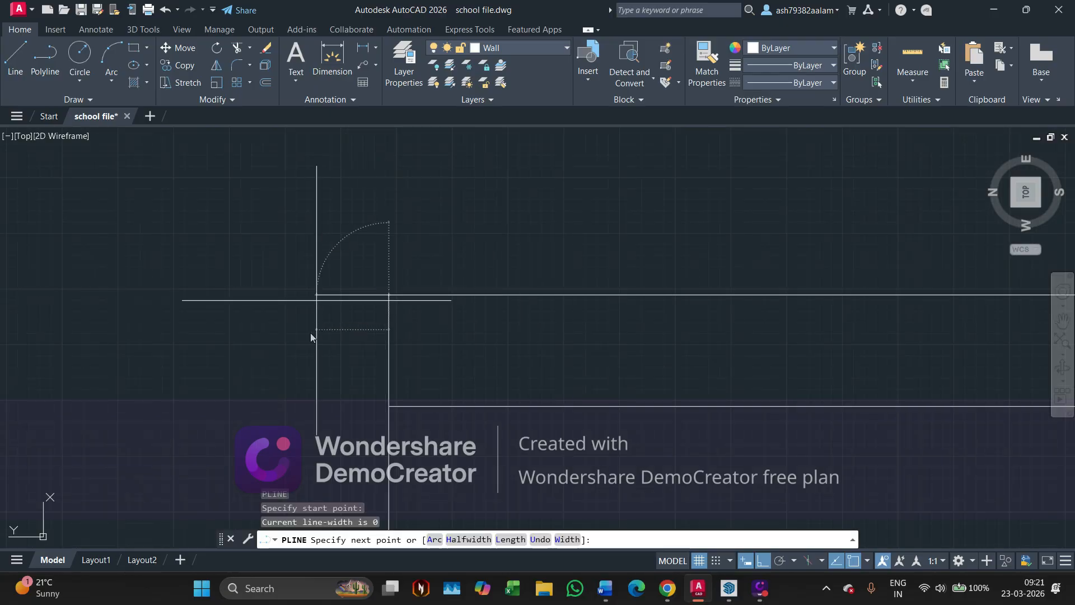
pyautogui.write('100')
pyautogui.press('Return')
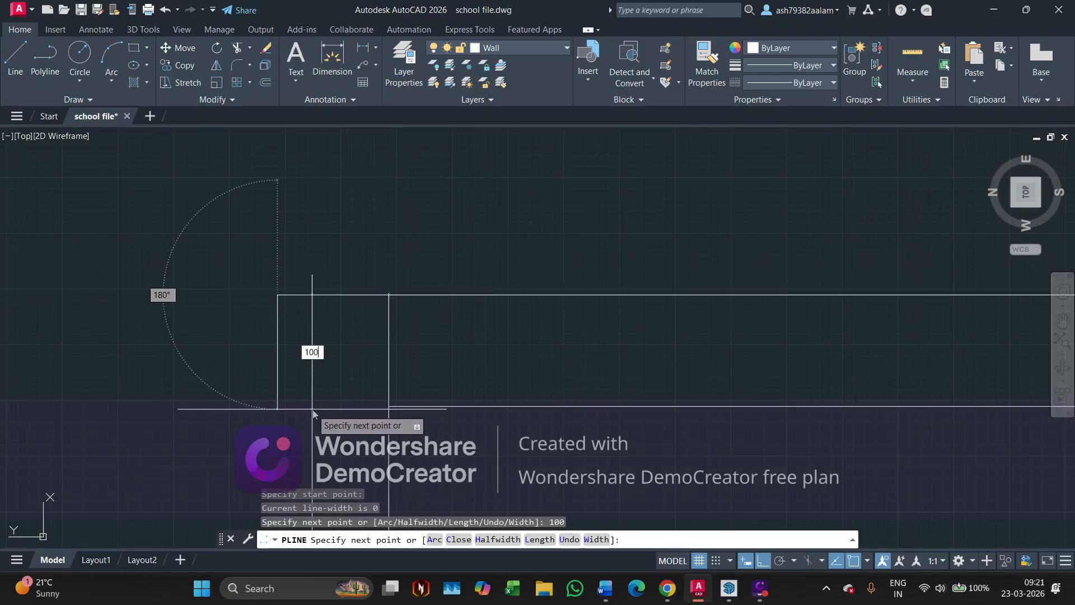
pyautogui.write('100')
pyautogui.press('Return')
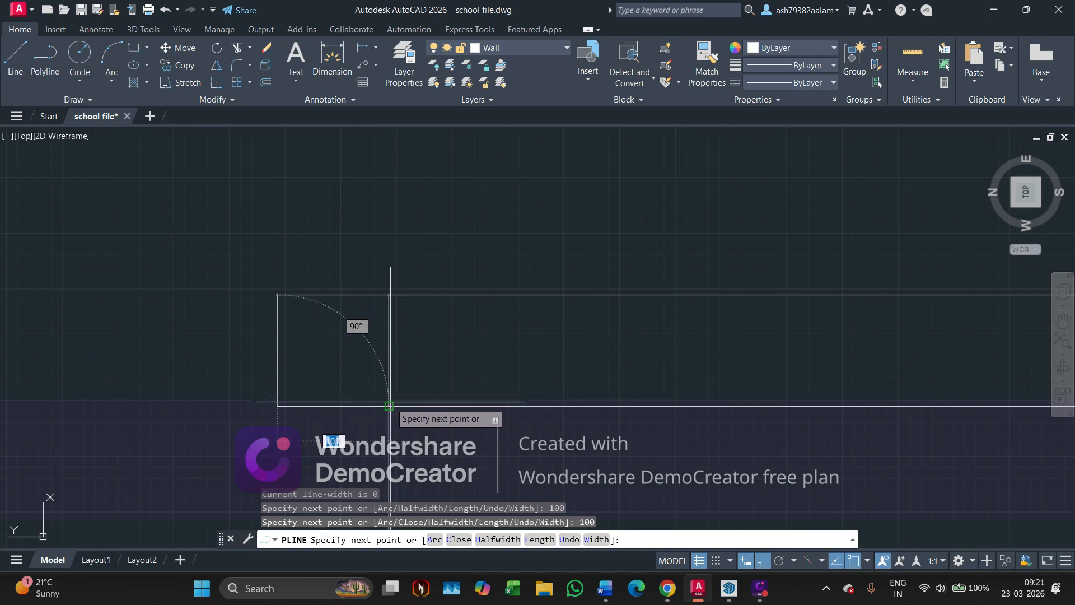
pyautogui.press('Return')
# Trim the wall line inside the roof band at the elevation's left end.
pyautogui.write('tr')
pyautogui.press('Return')
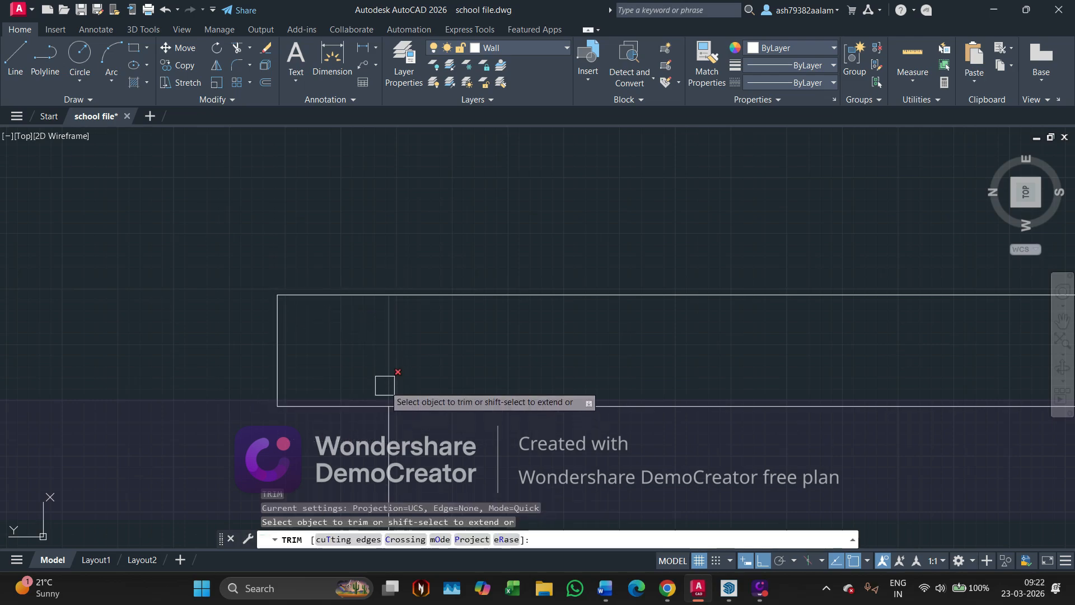
pyautogui.click(385, 385)
pyautogui.press('Escape')
# Move the complete elevation straight down, farther away from the floor plan.
pyautogui.scroll(-8, 355, 333)
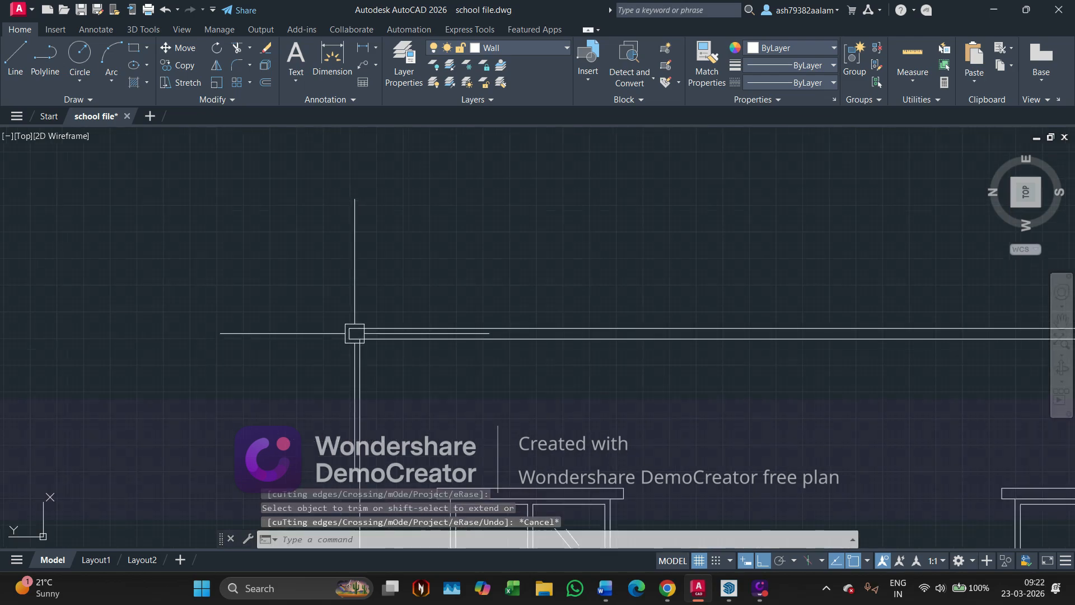
pyautogui.scroll(-4, 281, 354)
pyautogui.scroll(-6, 252, 365)
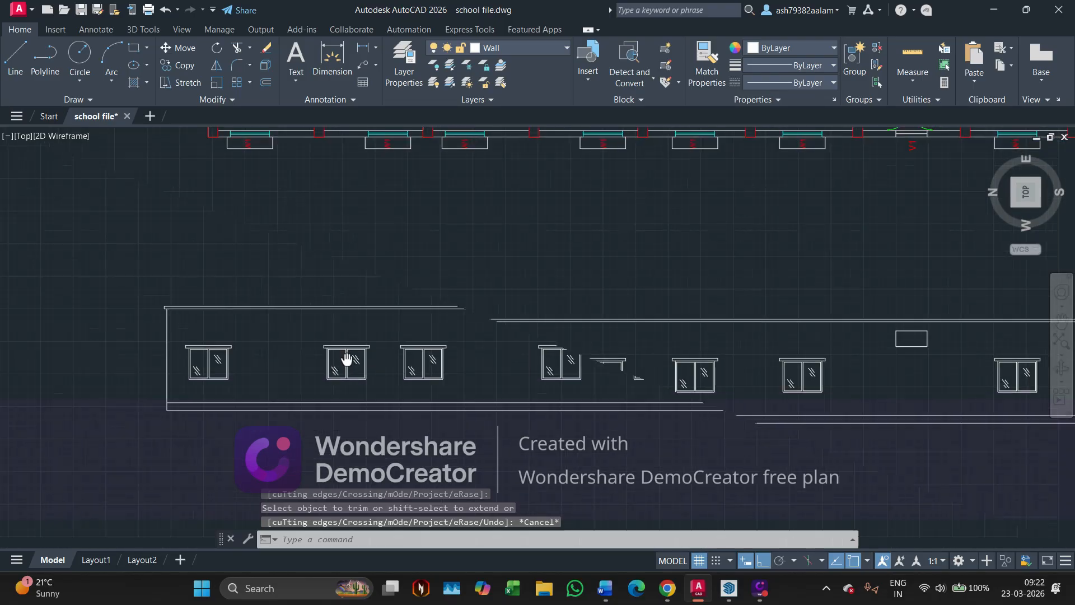
pyautogui.moveTo(403, 371); pyautogui.dragTo(449, 360, button='middle')
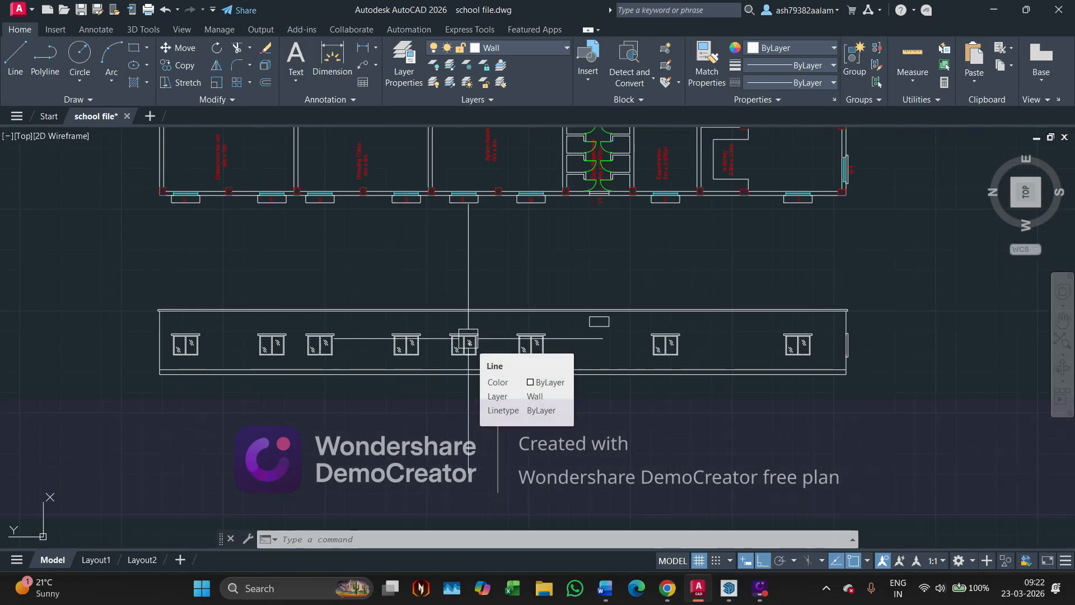
pyautogui.scroll(-4, 476, 334)
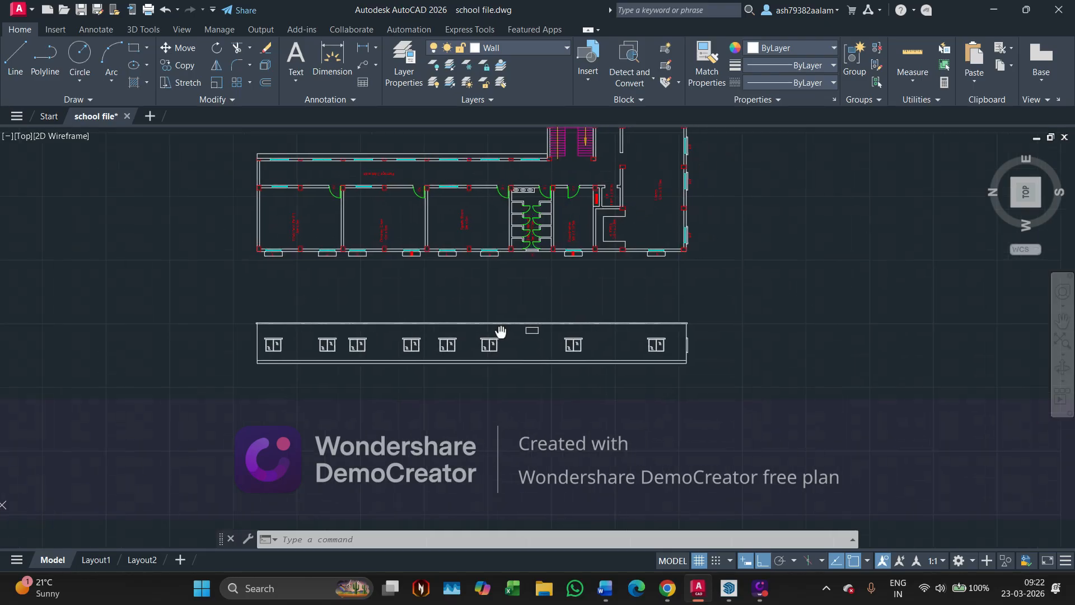
pyautogui.moveTo(498, 331)
pyautogui.mouseDown(button='middle')
pyautogui.moveTo(499, 348)
pyautogui.moveTo(515, 356)
pyautogui.mouseUp(button='middle')
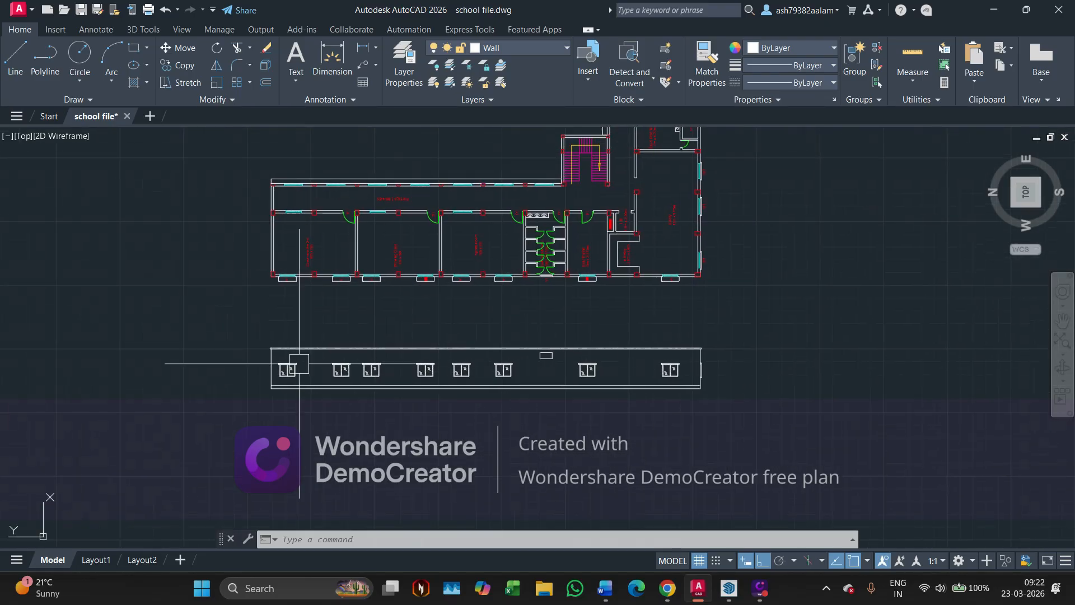
pyautogui.click(244, 334)
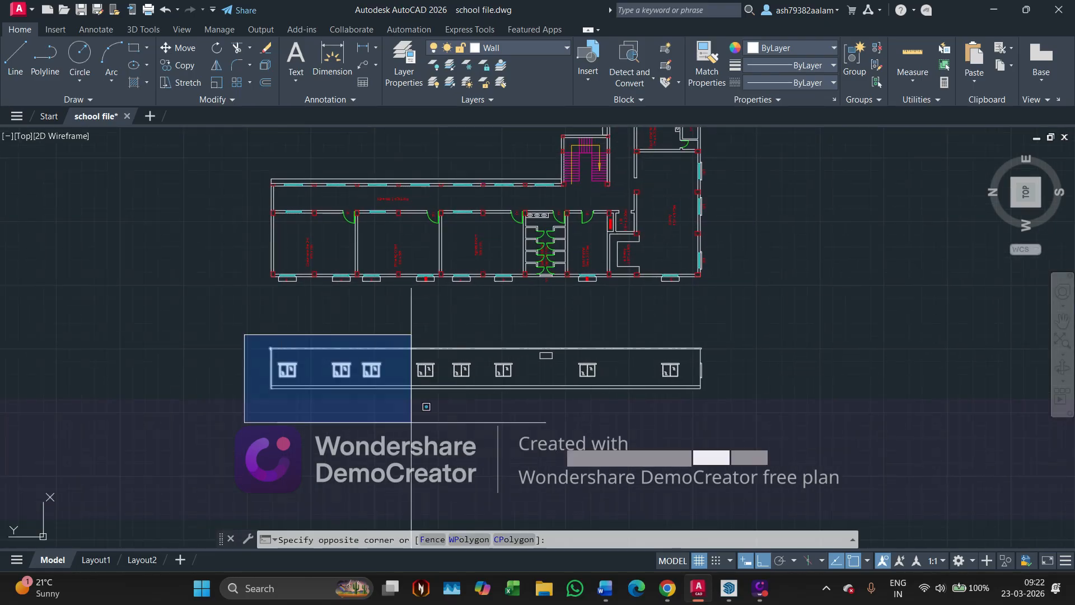
pyautogui.click(739, 442)
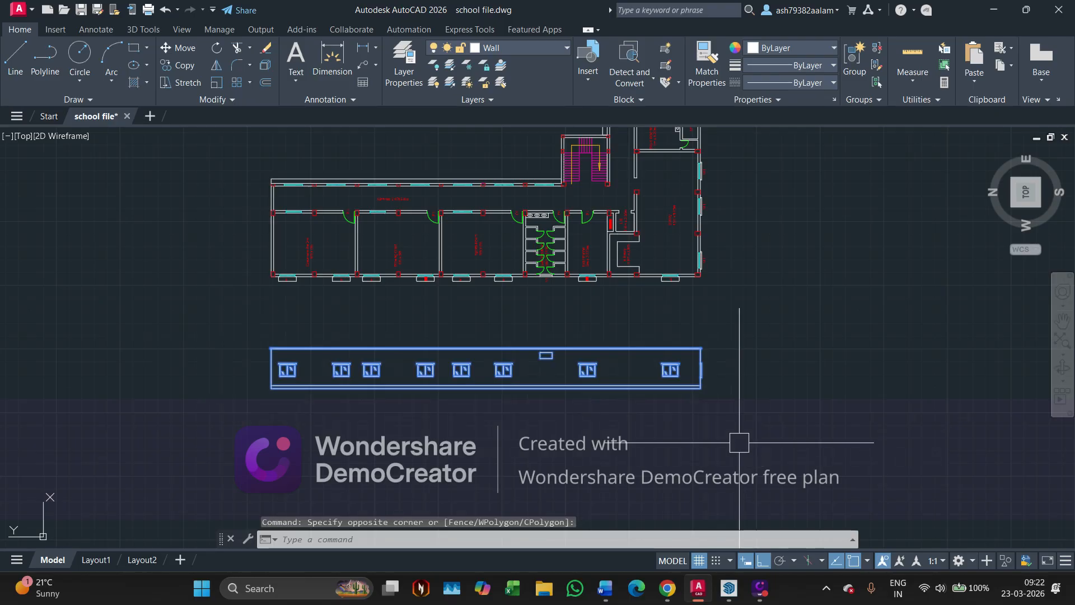
pyautogui.write('M')
pyautogui.press('Return')
pyautogui.click(772, 442)
pyautogui.moveTo(791, 472); pyautogui.dragTo(780, 393, button='middle')
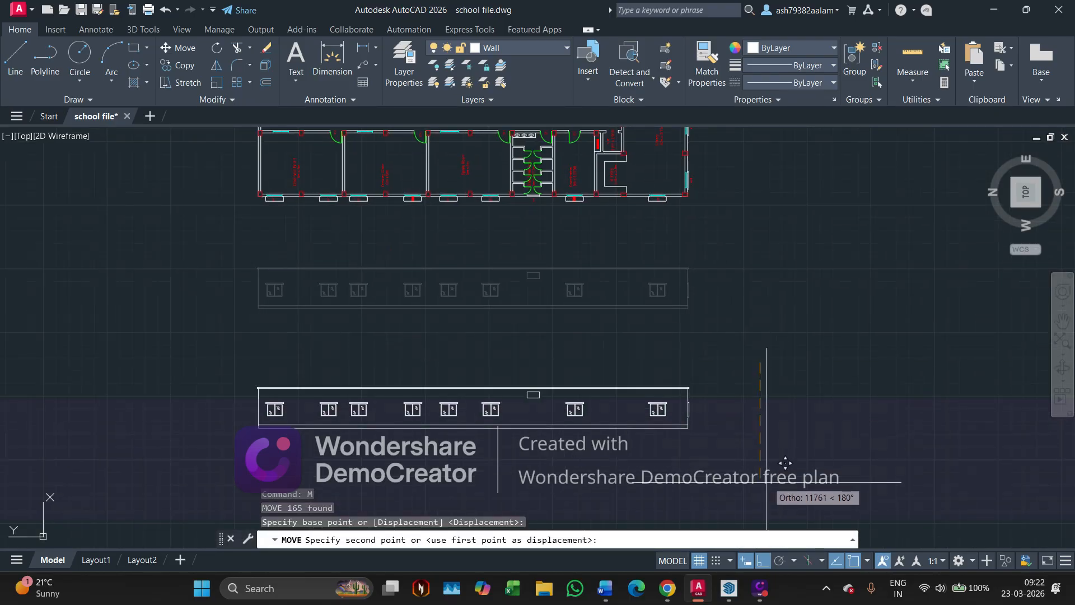
pyautogui.press('Escape')
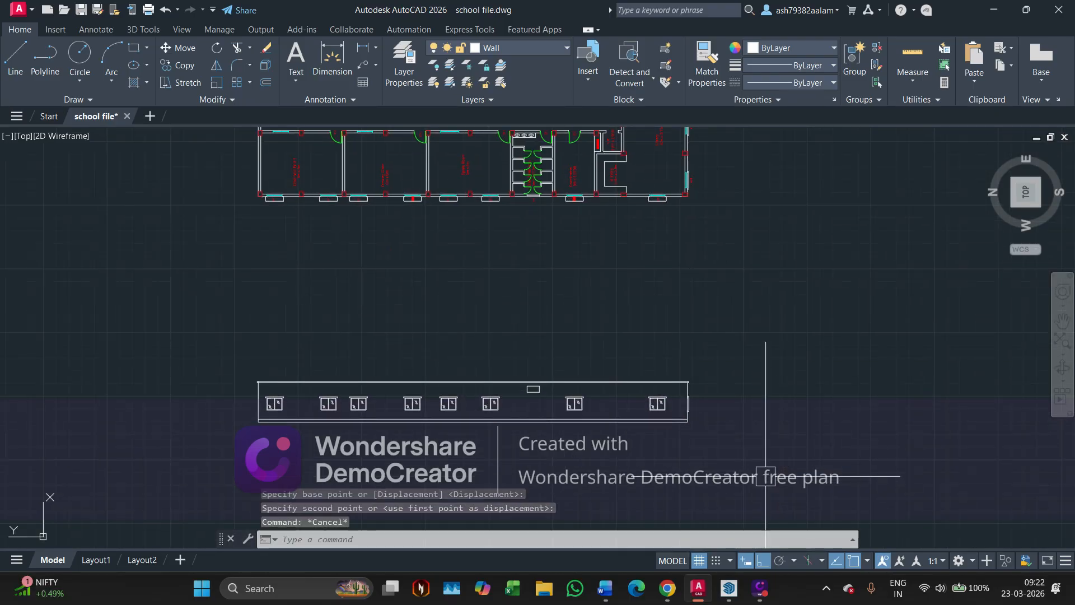
# Examine the window and ventilator layout along the front walls of the other floor plans, and return to the elevation.
pyautogui.scroll(-8, 519, 306)
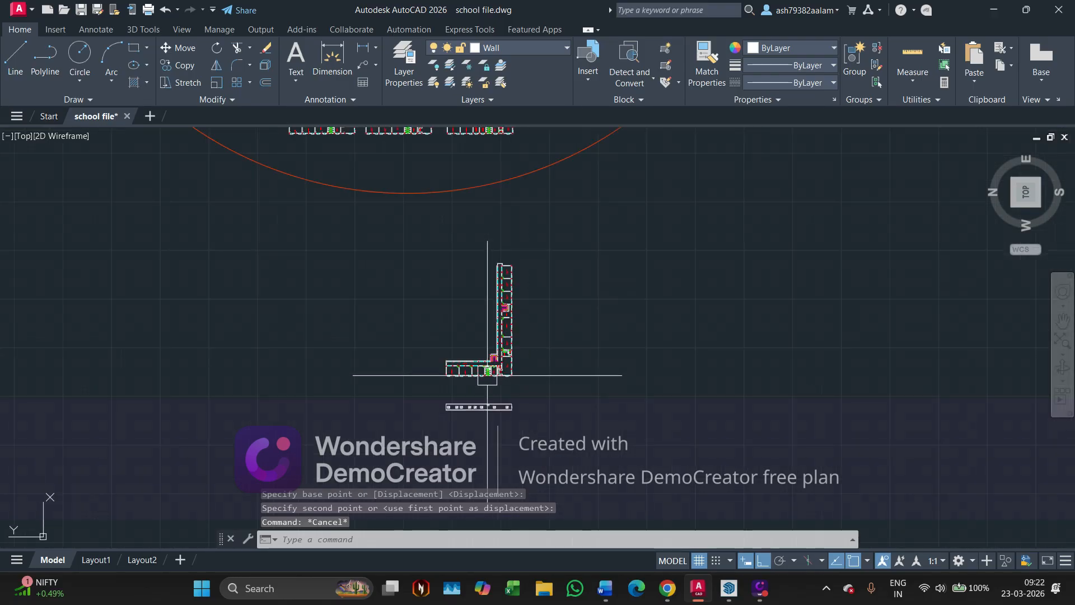
pyautogui.scroll(10, 497, 367)
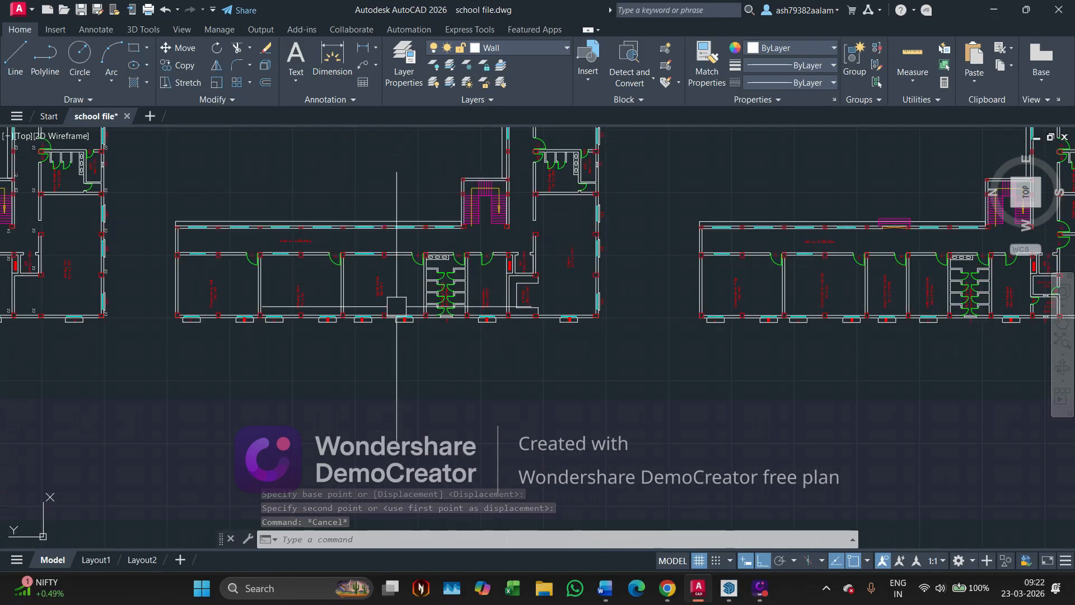
pyautogui.moveTo(504, 327); pyautogui.dragTo(365, 307, button='middle')
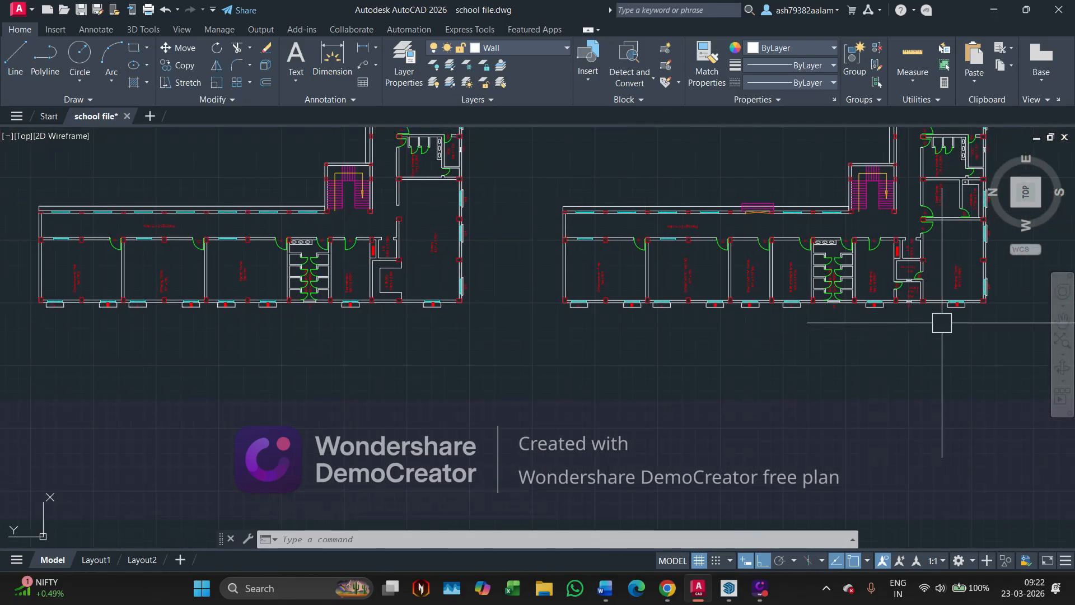
pyautogui.scroll(-3, 805, 317)
pyautogui.moveTo(805, 318); pyautogui.dragTo(763, 383, button='middle')
pyautogui.scroll(3, 651, 363)
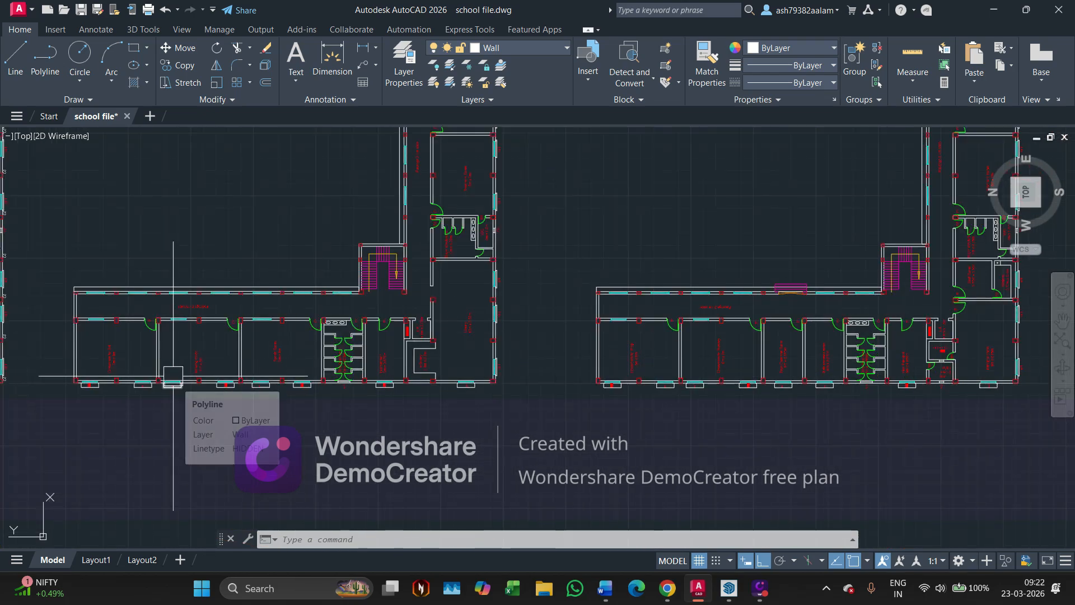
pyautogui.moveTo(188, 411)
pyautogui.mouseDown(button='middle')
pyautogui.moveTo(283, 501)
pyautogui.moveTo(497, 461)
pyautogui.moveTo(760, 436)
pyautogui.mouseUp(button='middle')
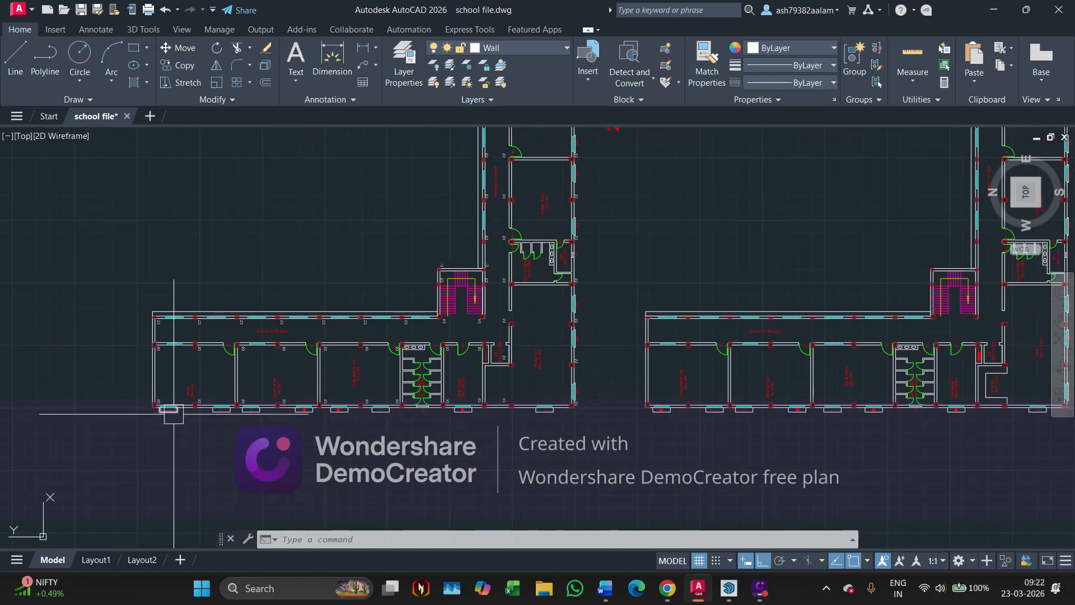
pyautogui.scroll(-11, 202, 310)
pyautogui.moveTo(335, 430); pyautogui.dragTo(403, 393, button='middle')
pyautogui.scroll(9, 347, 365)
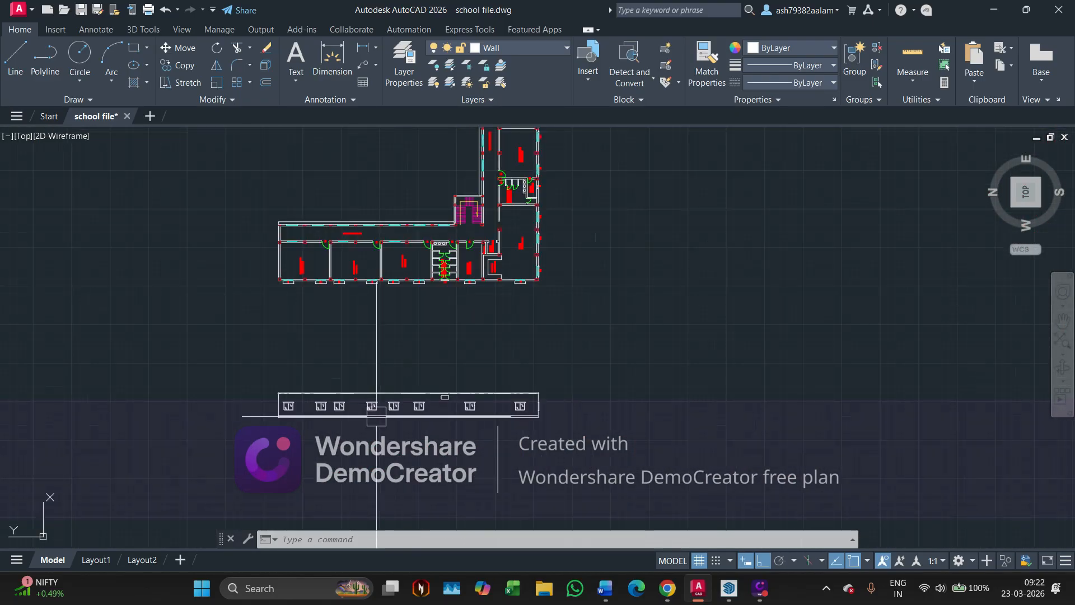
pyautogui.scroll(6, 377, 415)
pyautogui.scroll(-2, 126, 333)
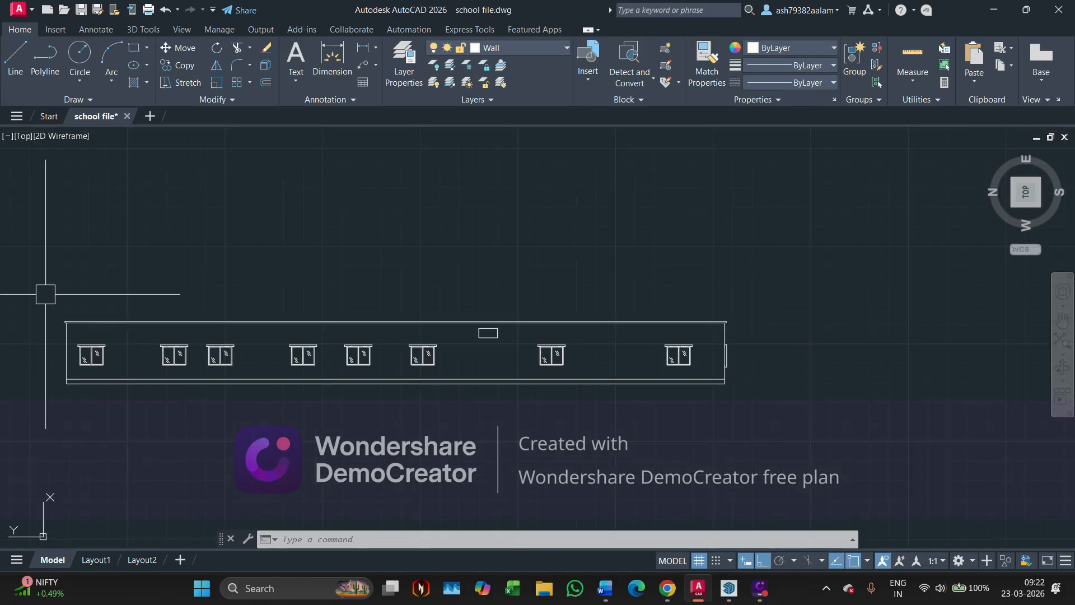
# Copy the elevation without its lowest base line, from the plinth line's left end to the wall's top-left corner, forming the next floor.
pyautogui.click(46, 293)
pyautogui.scroll(4, 818, 367)
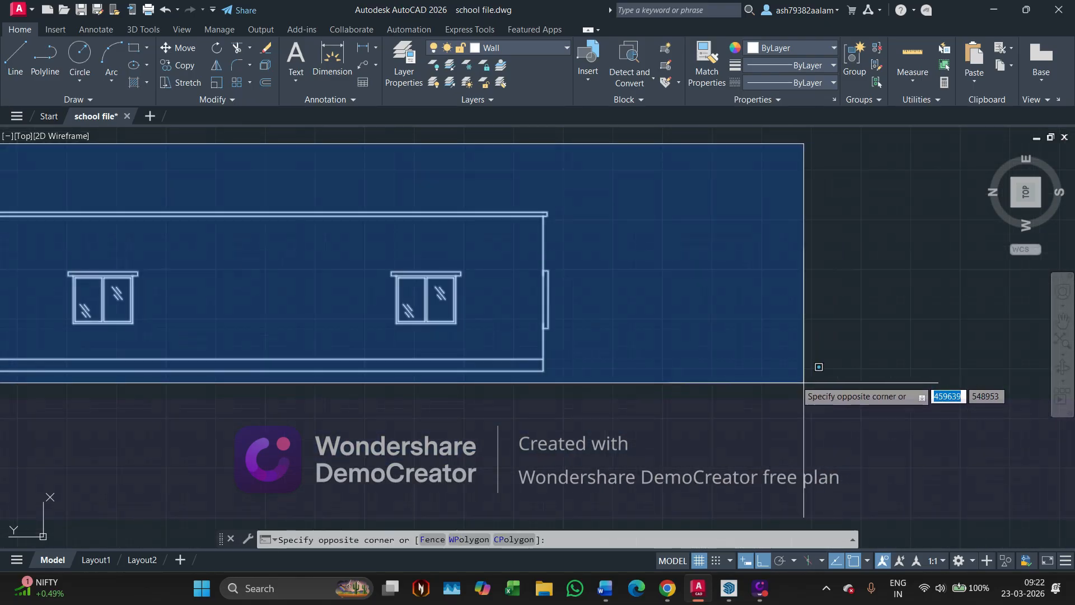
pyautogui.click(763, 369)
pyautogui.moveTo(395, 428); pyautogui.dragTo(499, 454, button='middle')
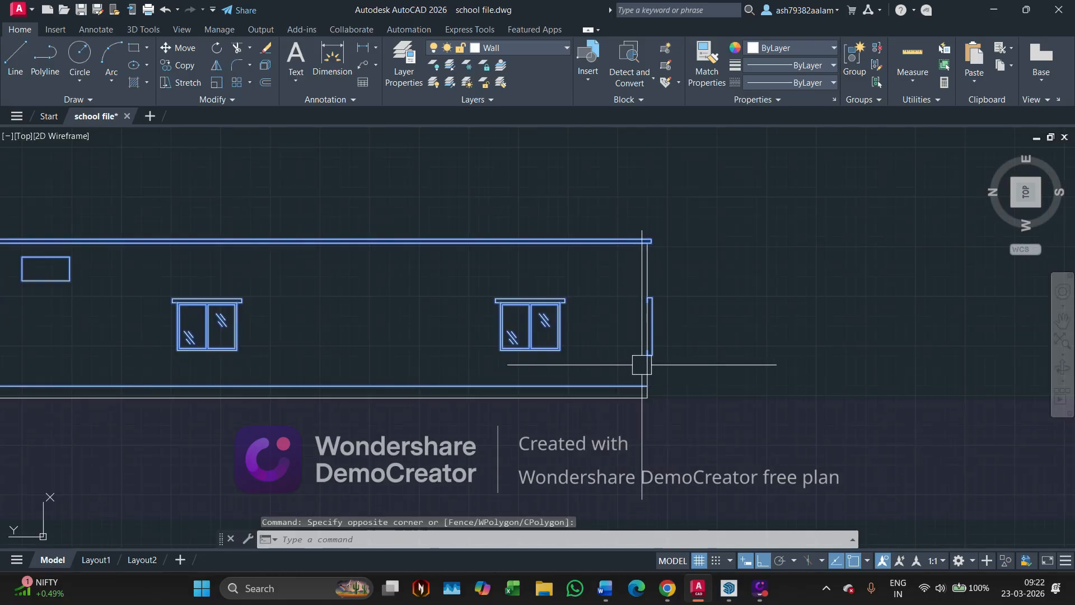
pyautogui.scroll(-5, 504, 360)
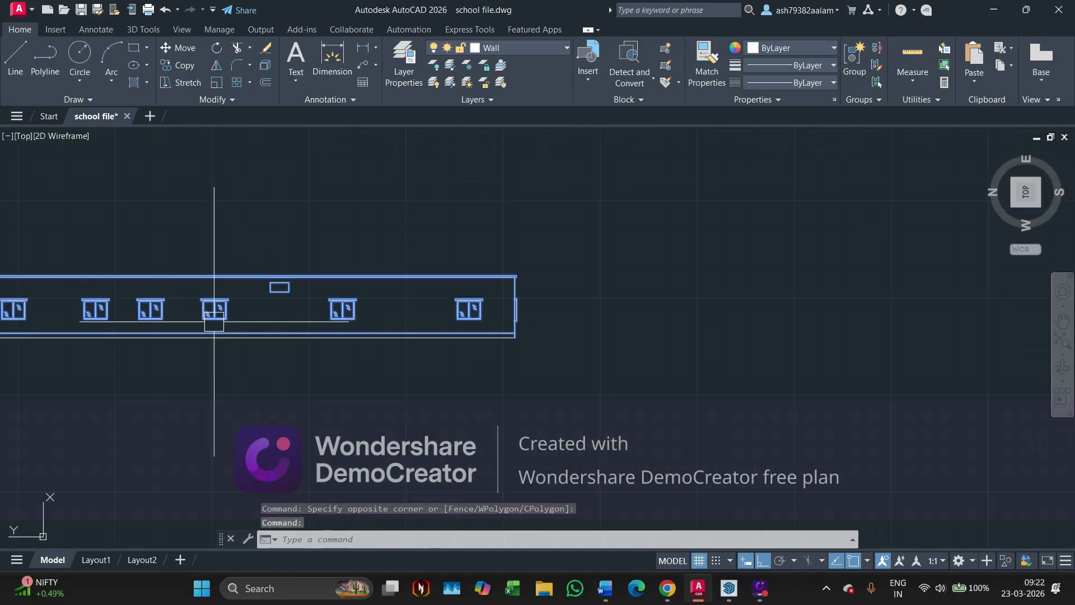
pyautogui.moveTo(214, 322); pyautogui.dragTo(512, 331, button='middle')
pyautogui.scroll(4, 220, 330)
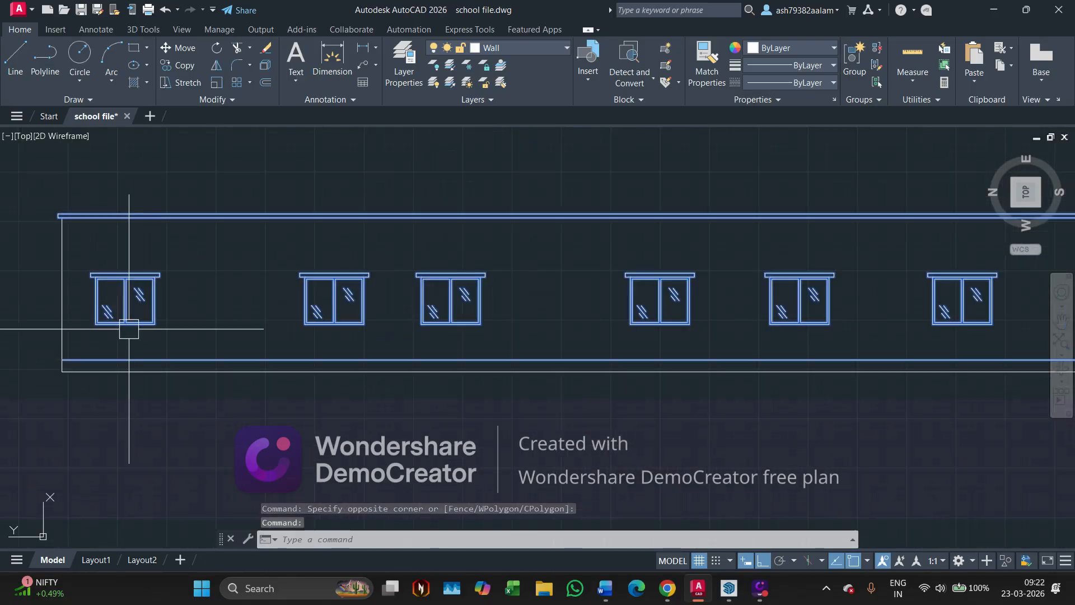
pyautogui.click(58, 328)
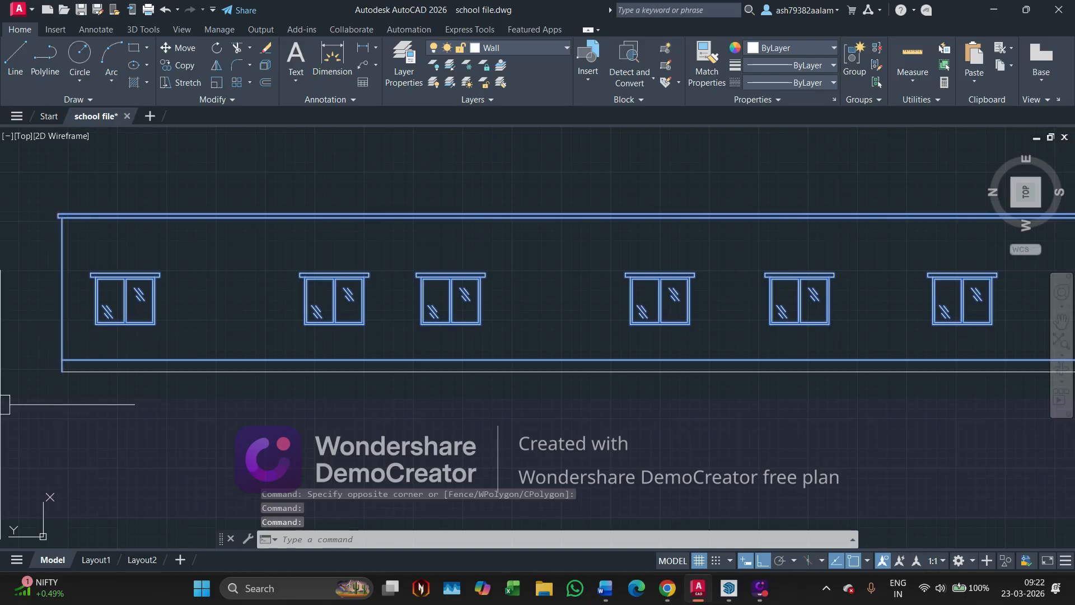
pyautogui.scroll(3, 67, 387)
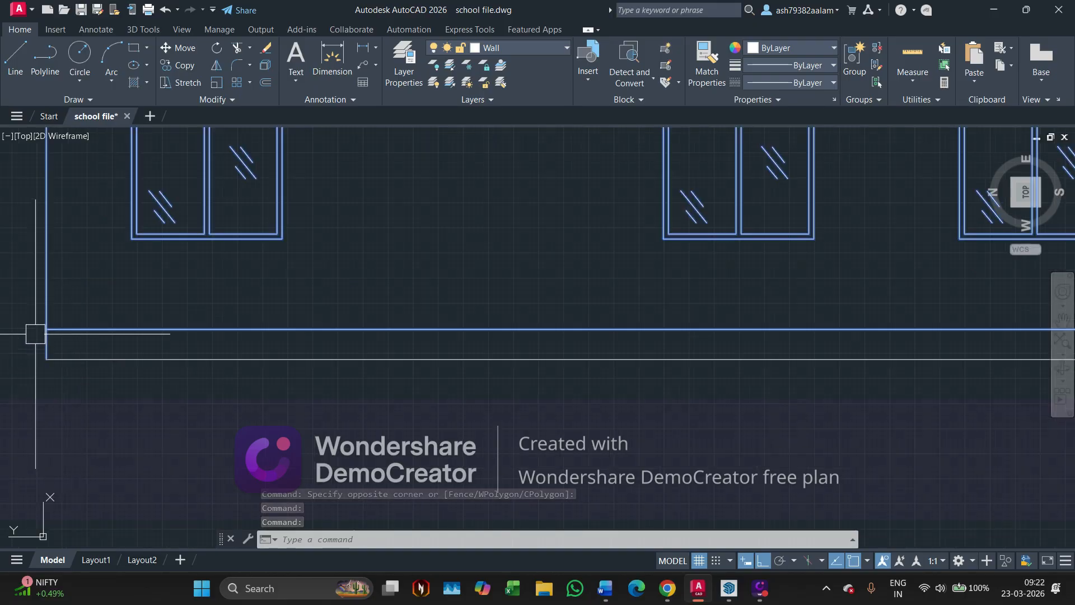
pyautogui.scroll(-3, 86, 327)
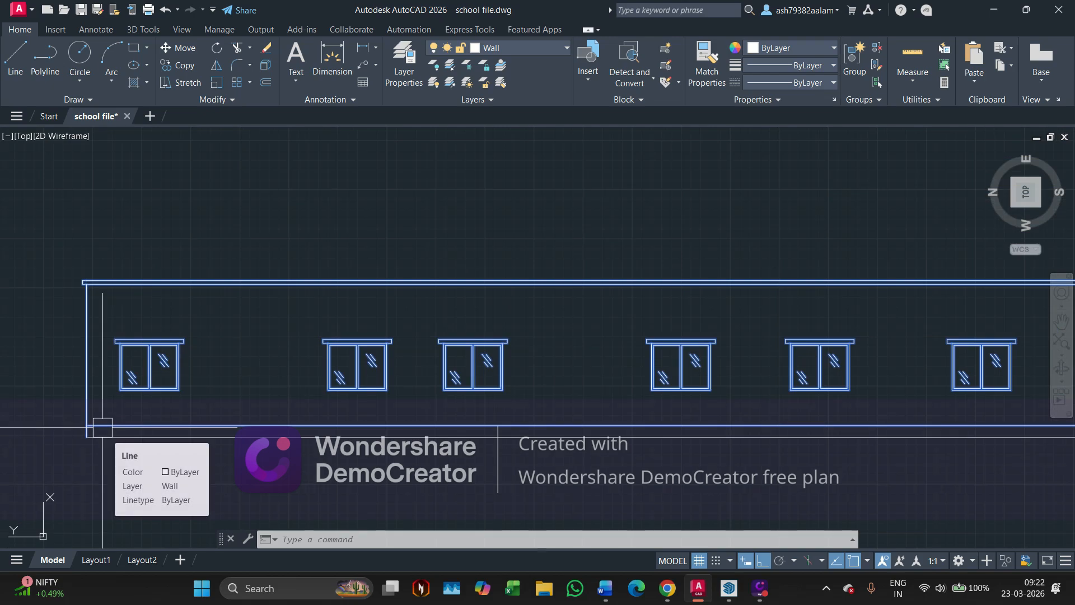
pyautogui.write('co')
pyautogui.press('Return')
pyautogui.scroll(3, 93, 432)
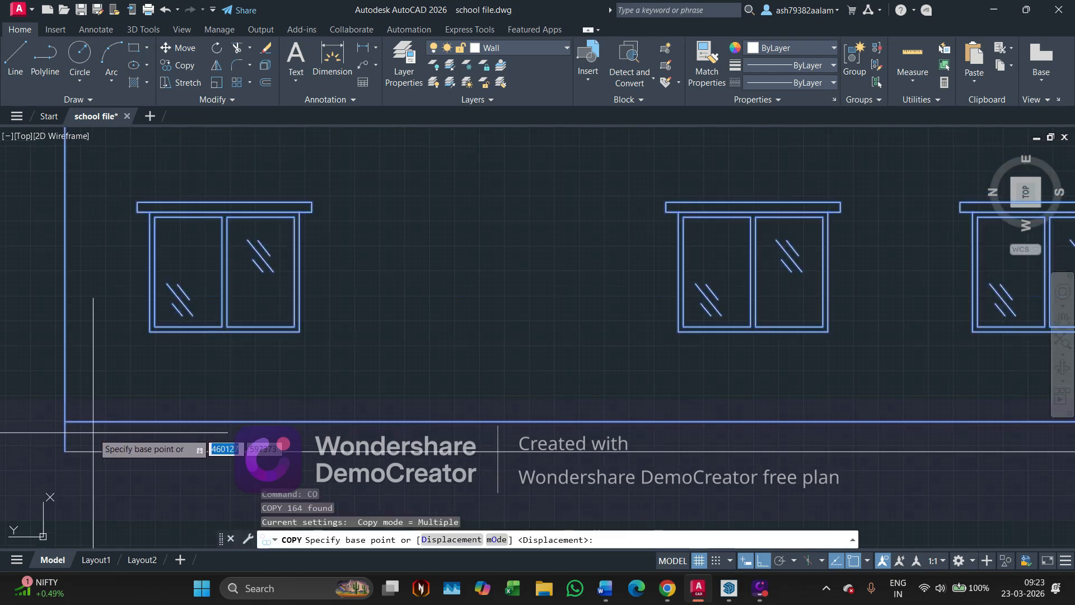
pyautogui.click(66, 422)
pyautogui.scroll(-2, 118, 291)
pyautogui.moveTo(118, 291); pyautogui.dragTo(189, 461, button='middle')
pyautogui.scroll(3, 166, 314)
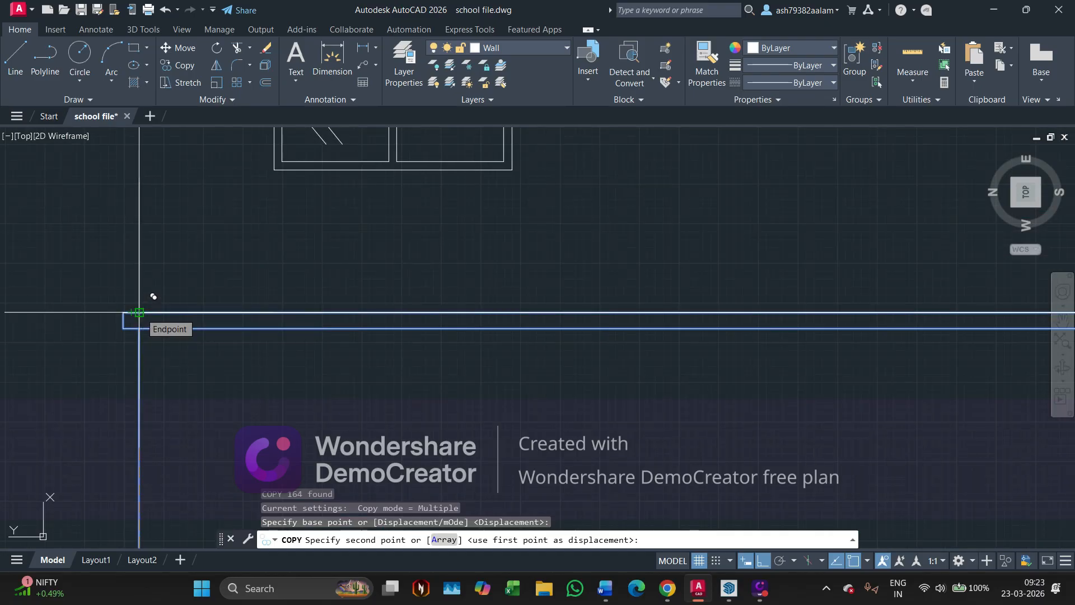
pyautogui.click(138, 313)
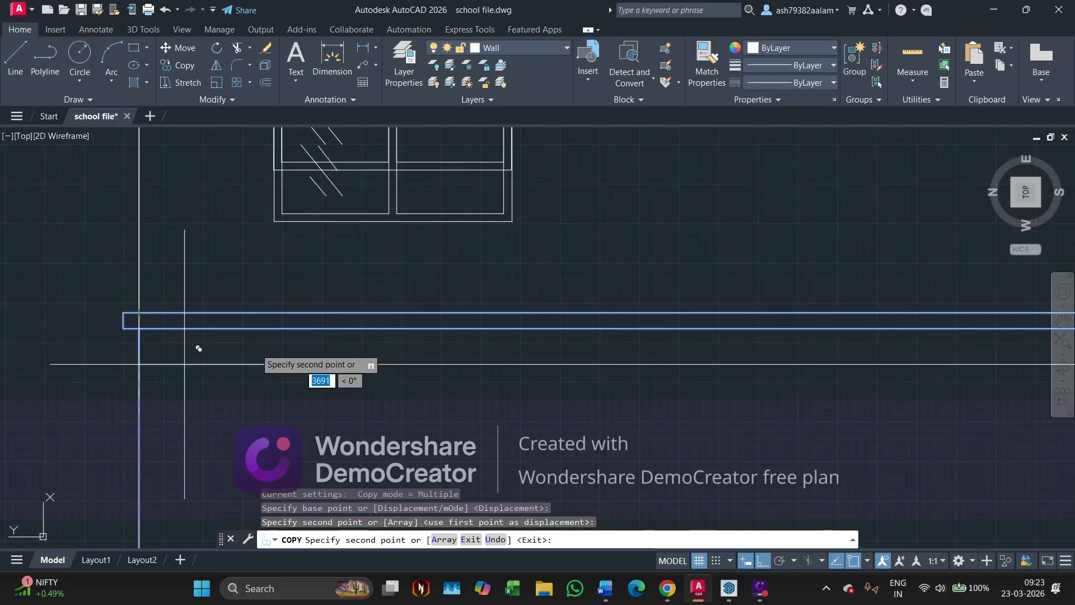
# Place a second copy of the floor at the top-left wall corner of the first copy and finish copying.
pyautogui.scroll(-2, 324, 246)
pyautogui.moveTo(288, 205); pyautogui.dragTo(387, 502, button='middle')
pyautogui.moveTo(312, 196); pyautogui.dragTo(352, 407, button='middle')
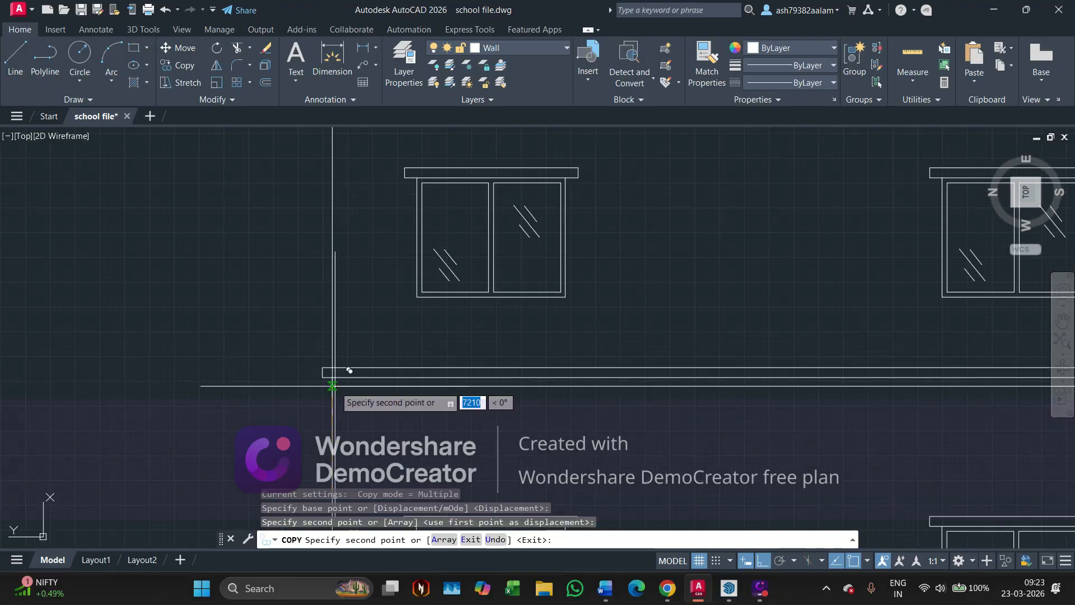
pyautogui.scroll(2, 335, 384)
pyautogui.moveTo(328, 358); pyautogui.dragTo(330, 354, button='middle')
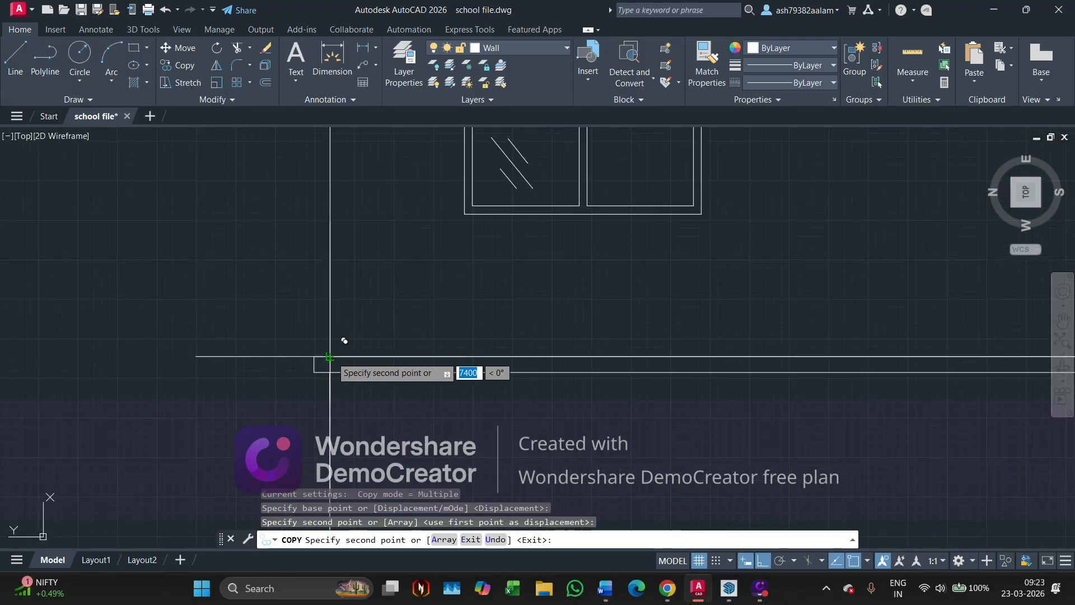
pyautogui.click(330, 356)
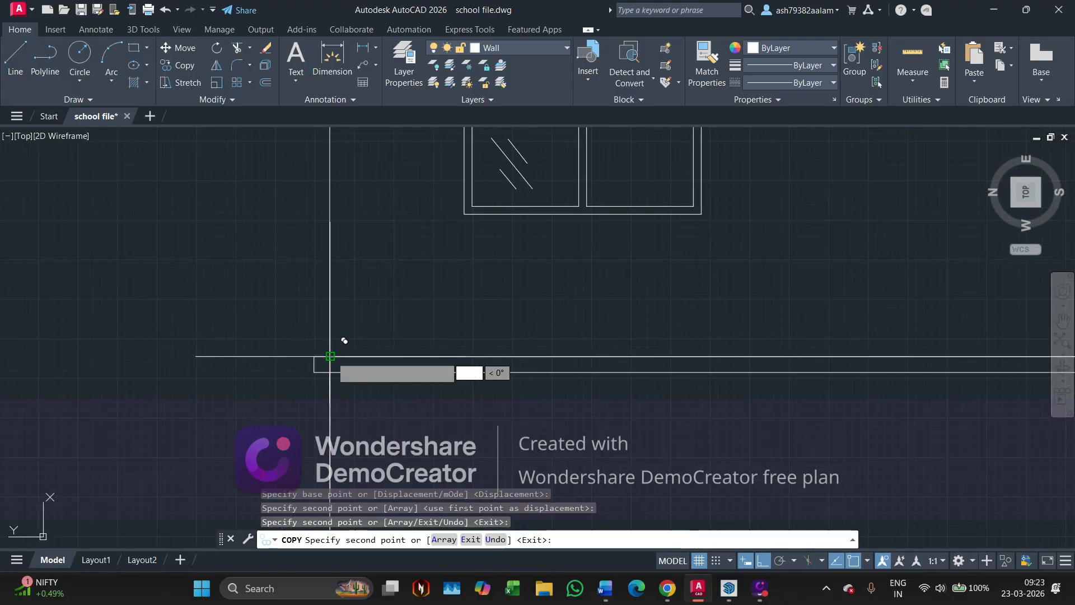
pyautogui.press('Escape')
# Shorten the top floor's right wall line so it ends at the upper edge of the band directly below it.
pyautogui.scroll(-10, 258, 347)
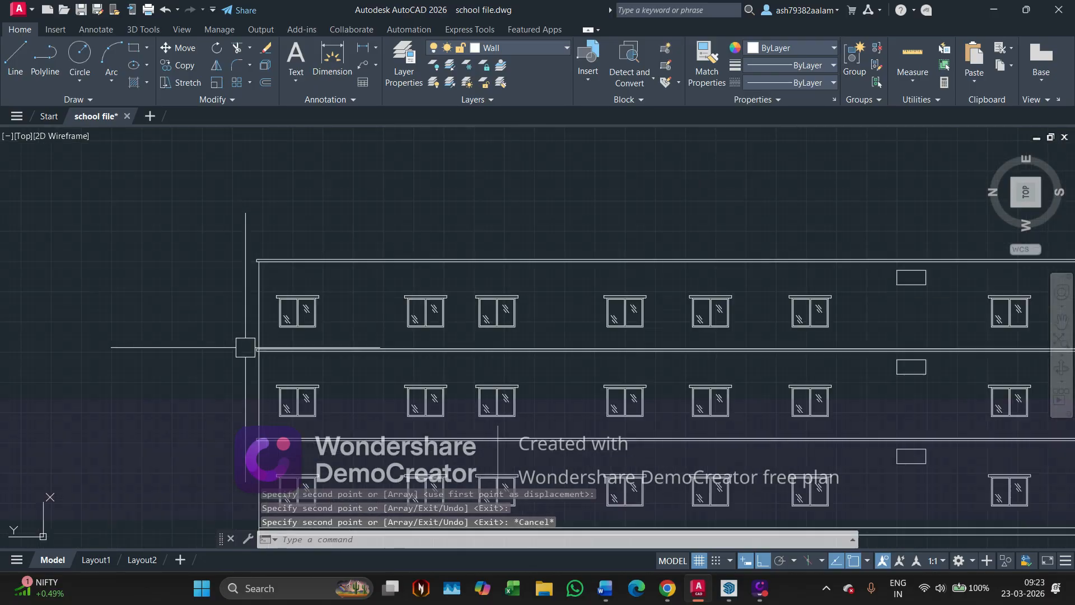
pyautogui.moveTo(489, 391); pyautogui.dragTo(384, 356, button='middle')
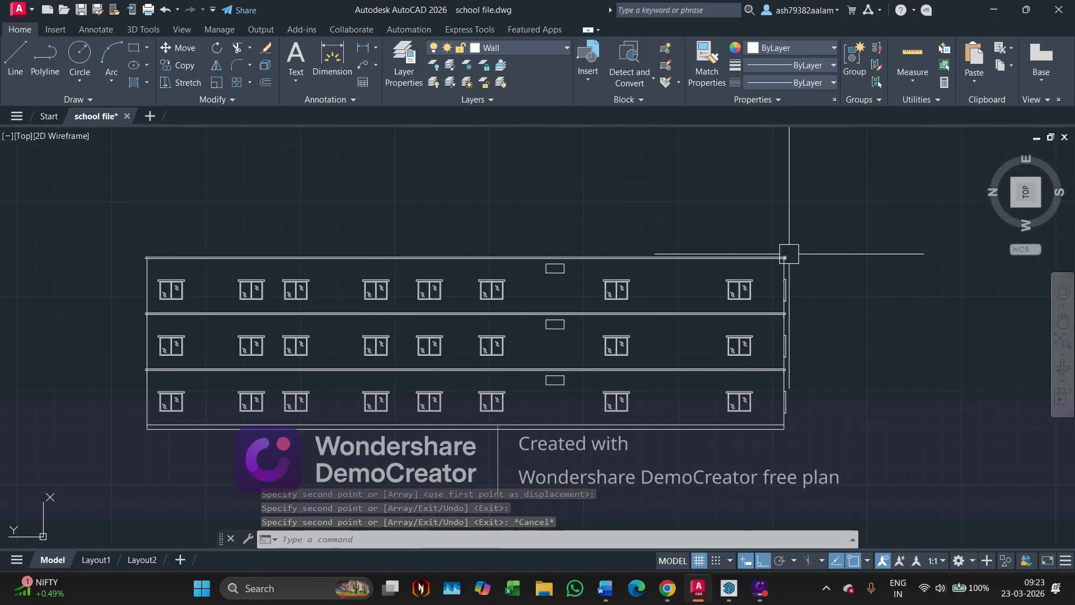
pyautogui.scroll(12, 739, 338)
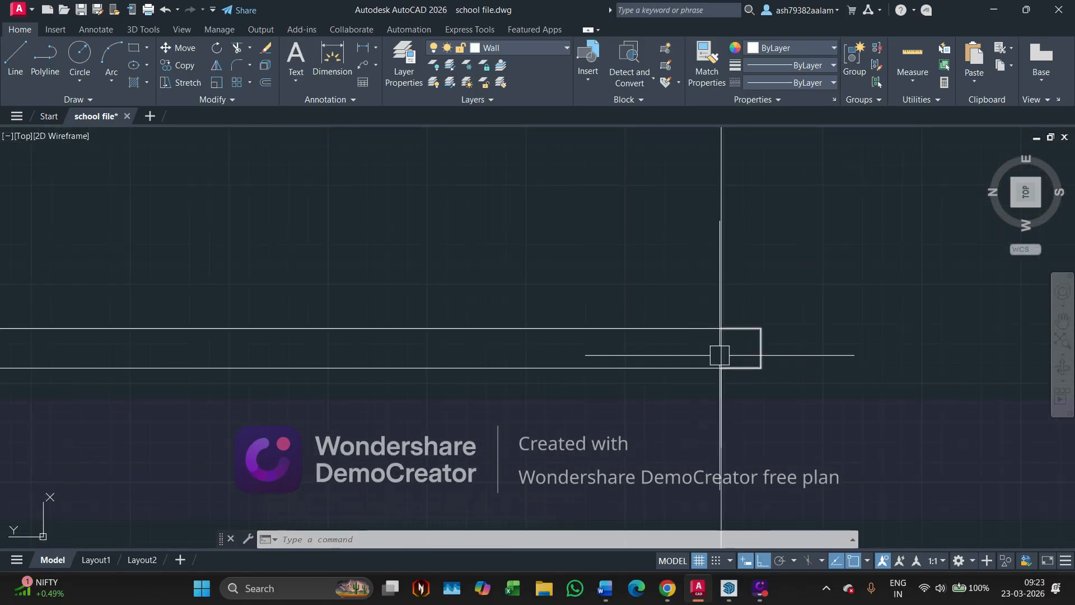
pyautogui.click(724, 429)
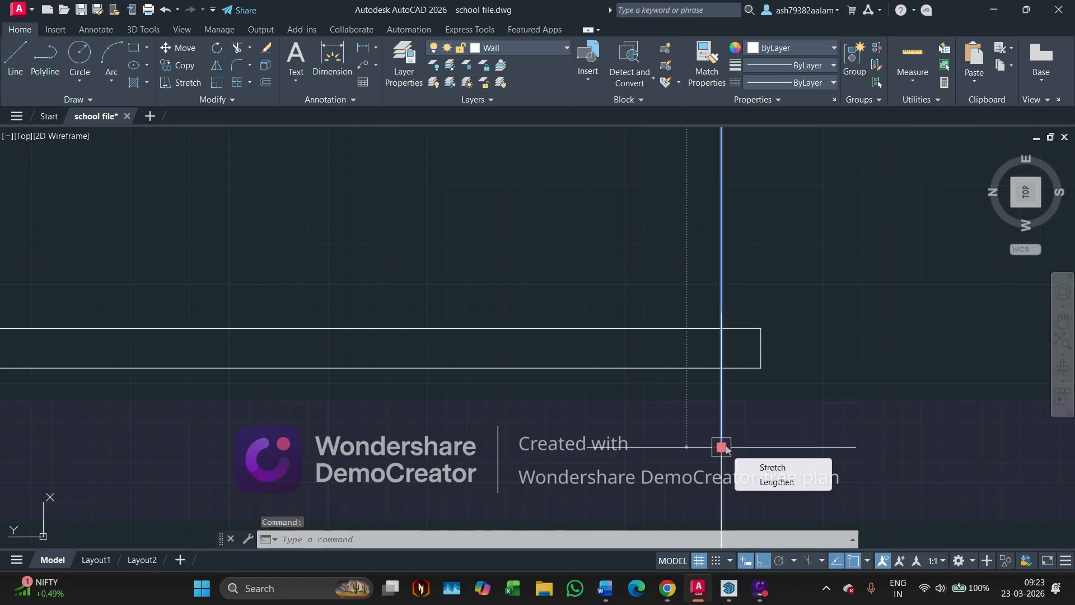
pyautogui.click(721, 447)
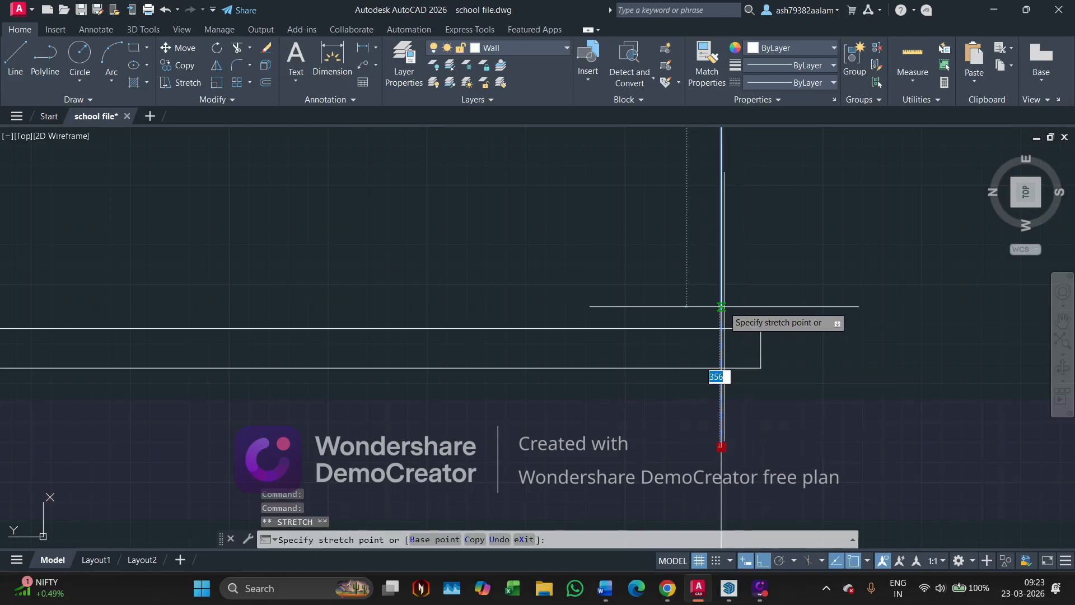
pyautogui.click(721, 327)
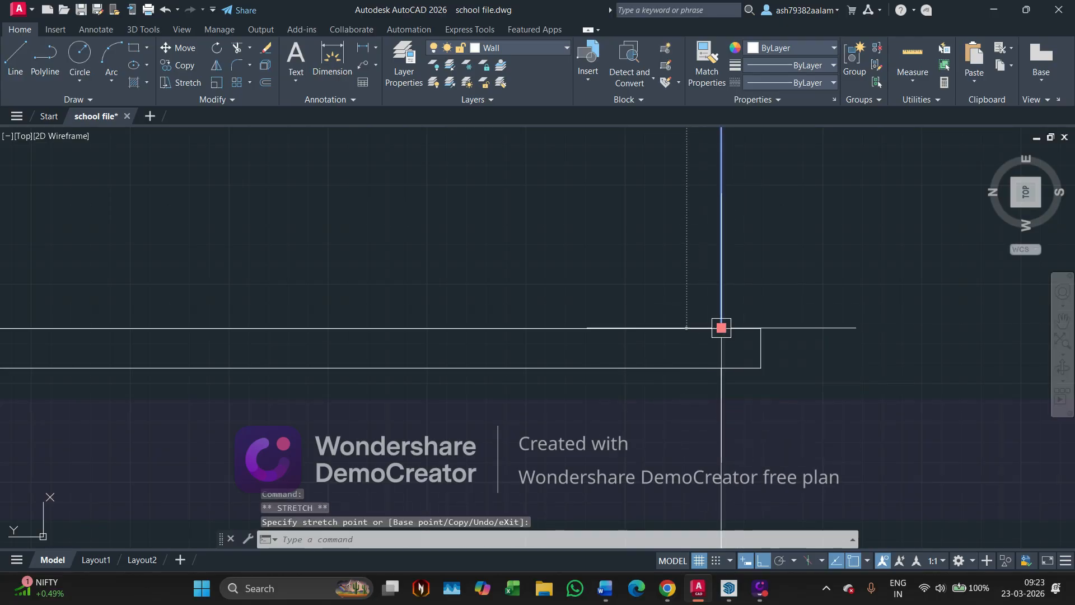
pyautogui.press('Escape')
pyautogui.scroll(-6, 635, 346)
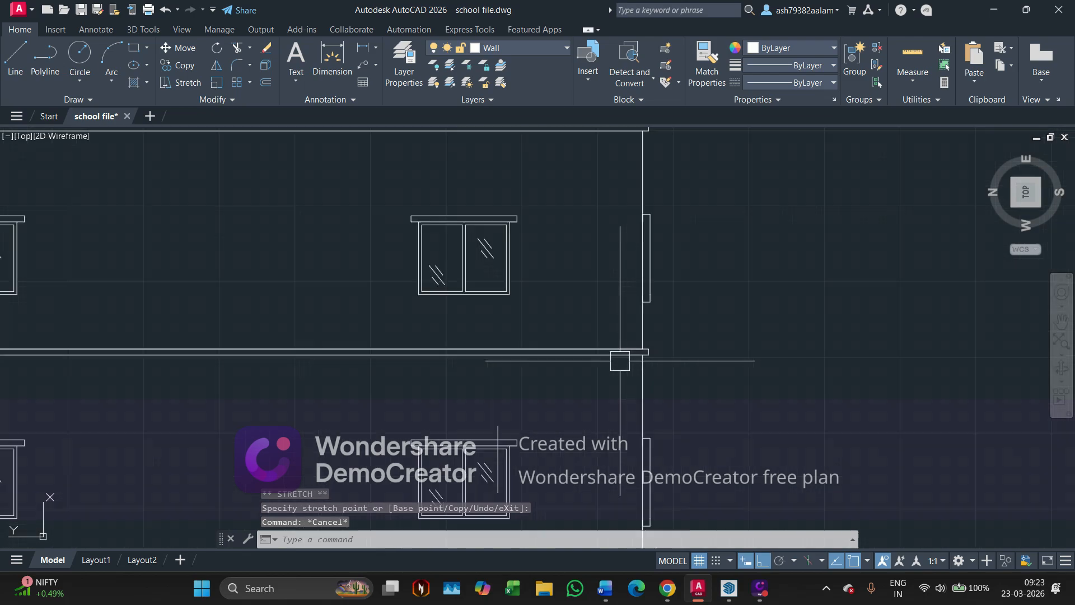
# Trim the middle floor's right wall line at the lowest band and erase its leftover segment below the band.
pyautogui.moveTo(620, 412); pyautogui.dragTo(606, 288, button='middle')
pyautogui.scroll(4, 646, 415)
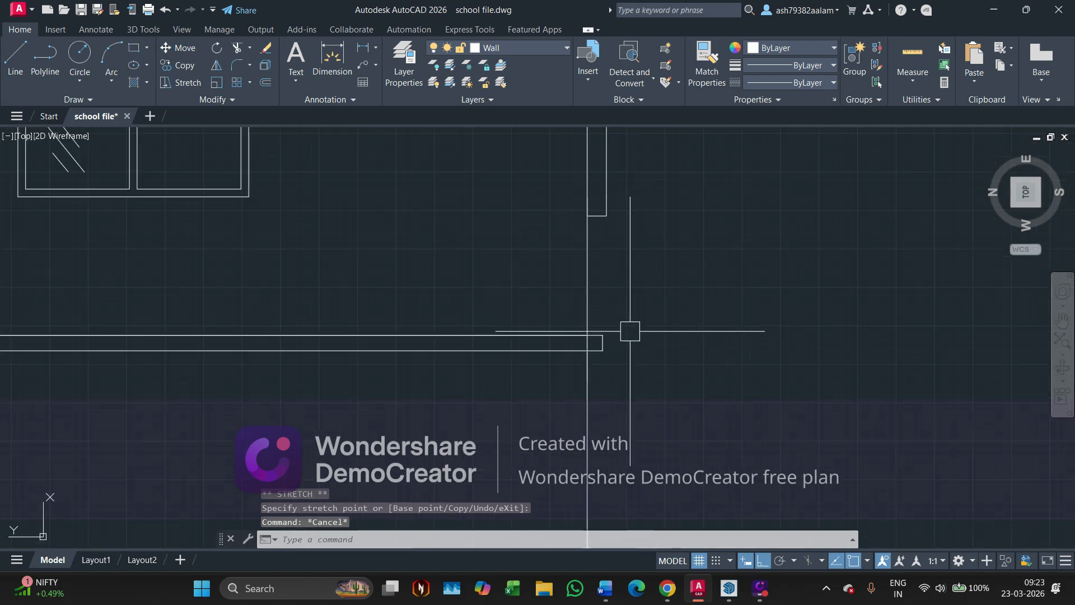
pyautogui.click(592, 291)
pyautogui.scroll(2, 571, 342)
pyautogui.moveTo(566, 344); pyautogui.dragTo(565, 303, button='middle')
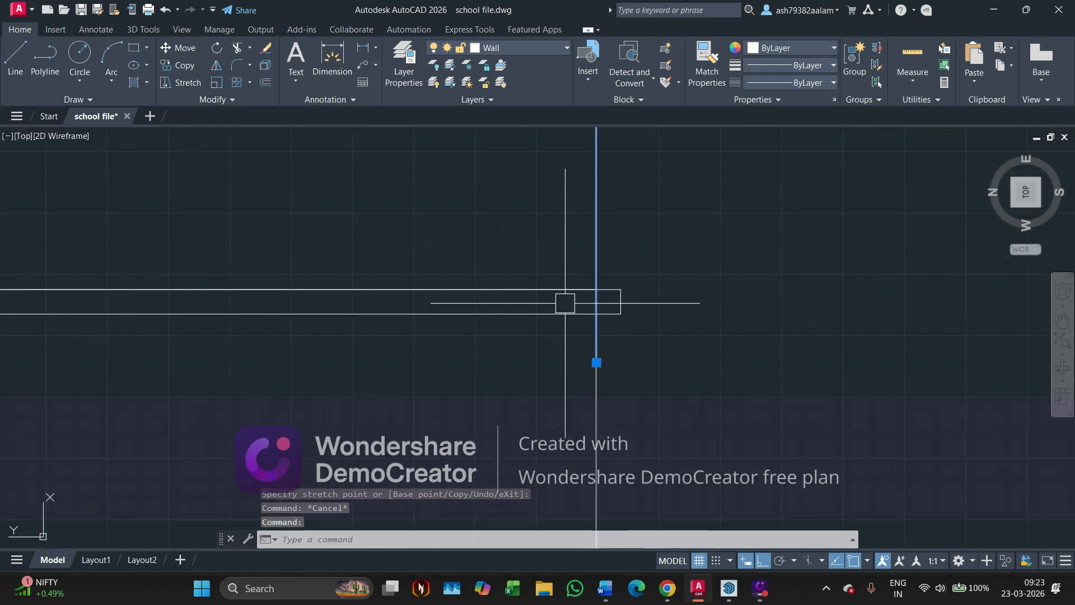
pyautogui.press('Escape')
pyautogui.write('tr')
pyautogui.press('Return')
pyautogui.scroll(2, 594, 303)
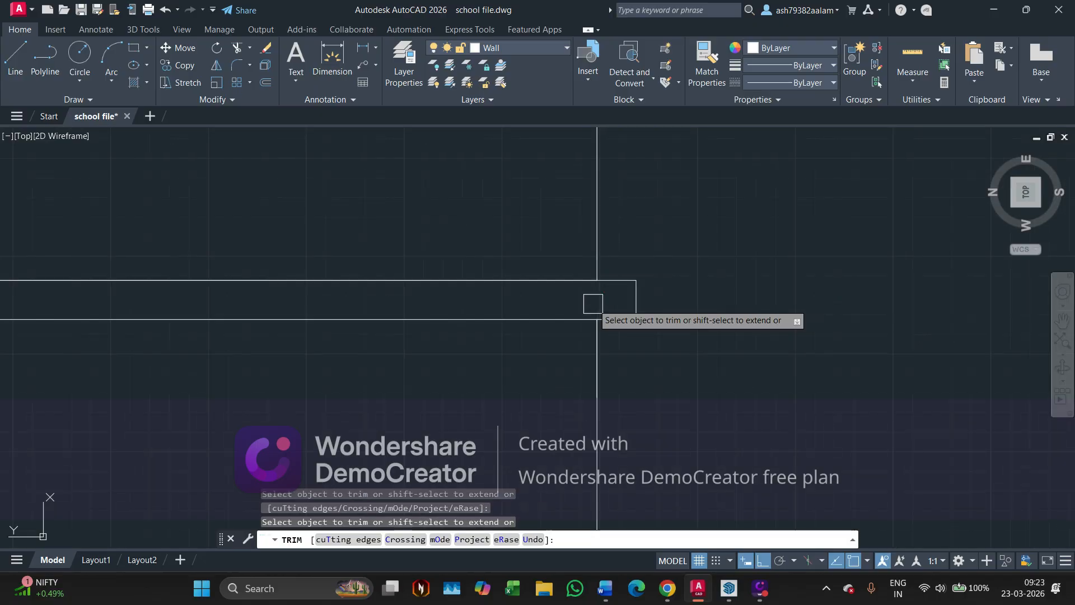
pyautogui.press('Escape')
pyautogui.click(595, 351)
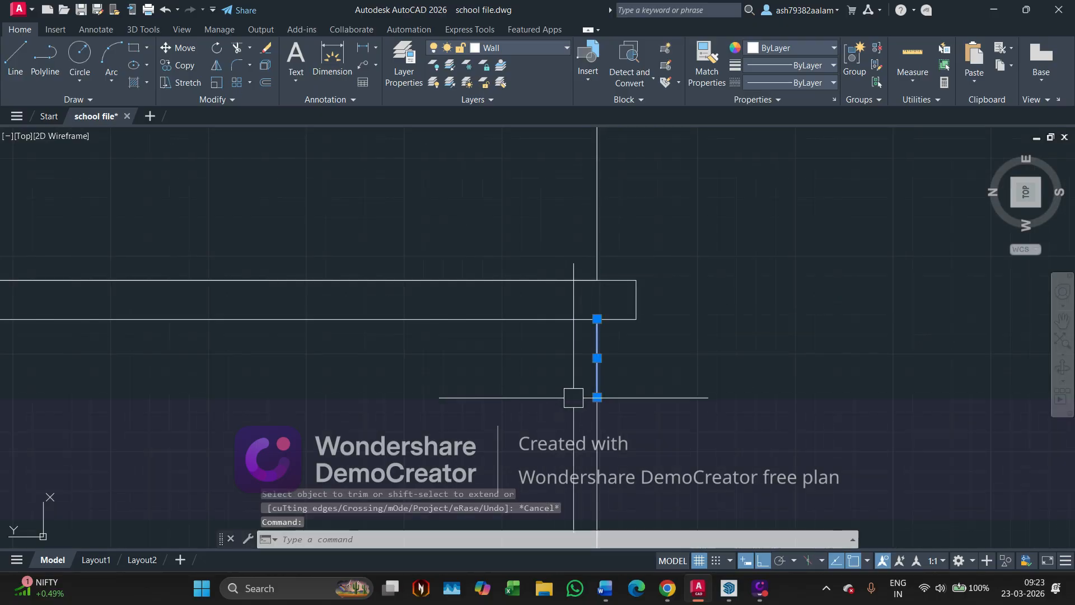
pyautogui.press('Delete')
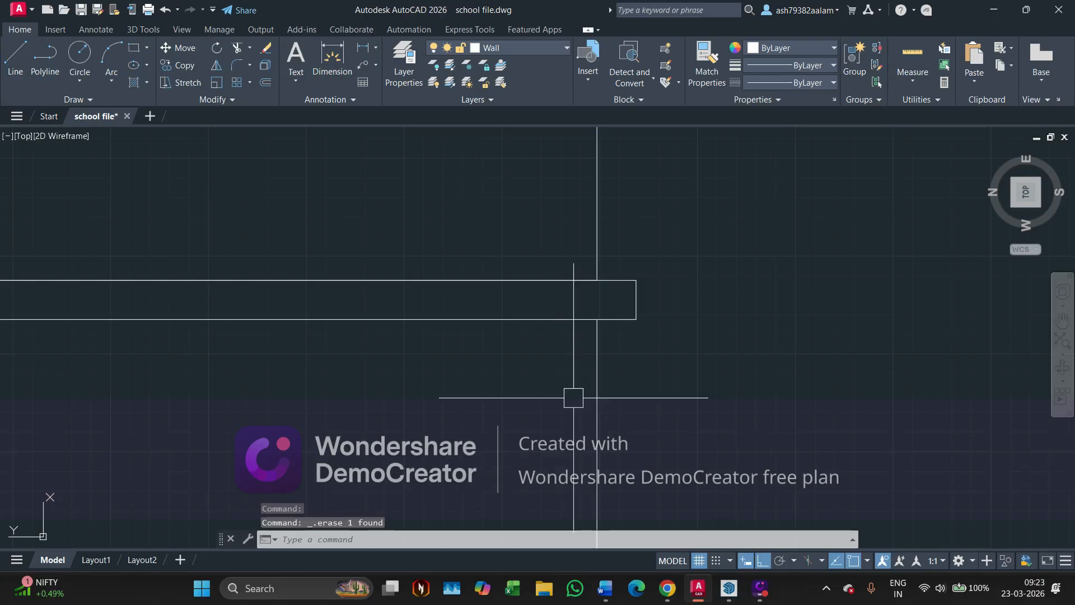
# Shorten the middle floor's left wall line so it ends at the upper edge of the lowest band.
pyautogui.scroll(-6, 703, 401)
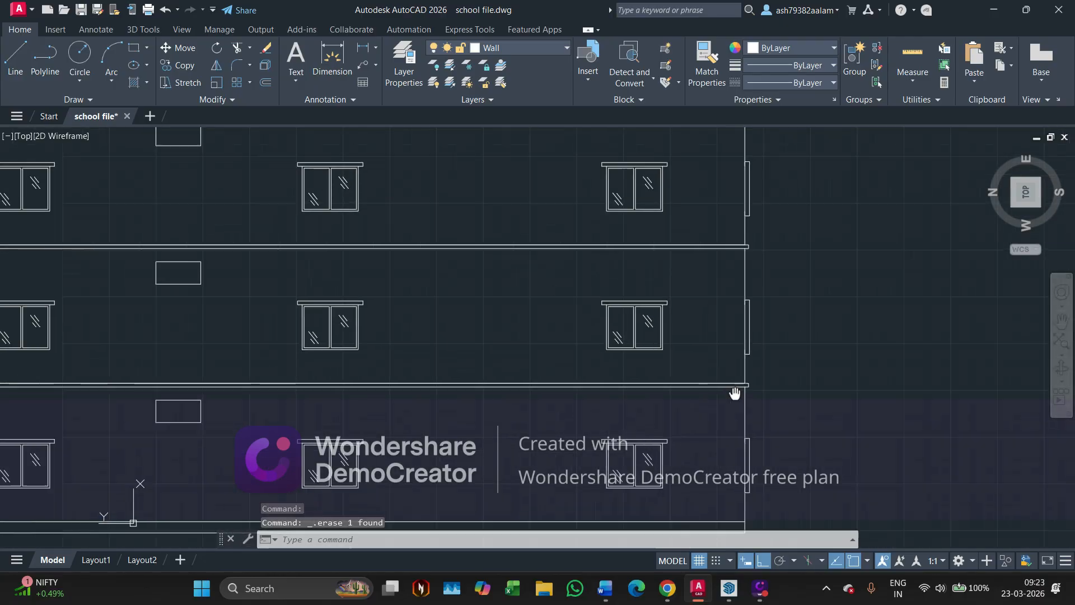
pyautogui.scroll(-2, 885, 408)
pyautogui.moveTo(711, 388); pyautogui.dragTo(1033, 348, button='middle')
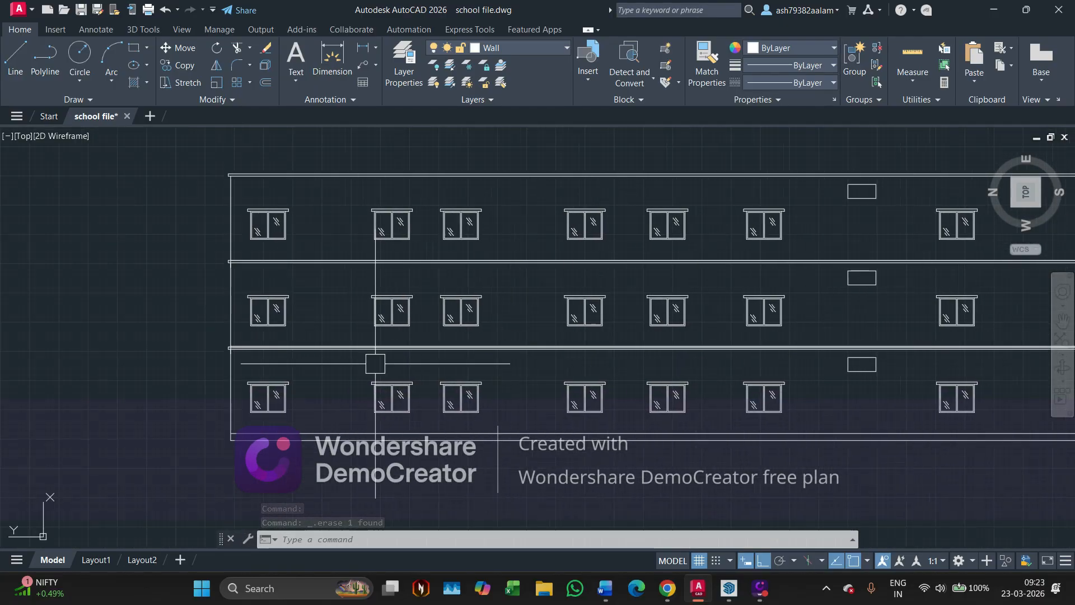
pyautogui.moveTo(363, 364); pyautogui.dragTo(500, 382, button='middle')
pyautogui.scroll(8, 374, 379)
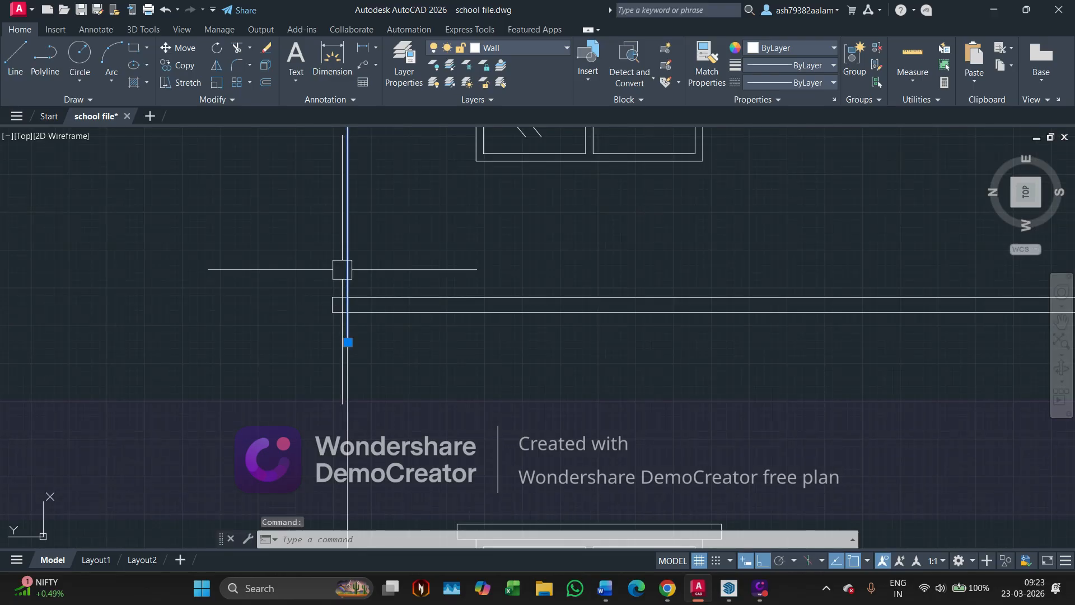
pyautogui.scroll(4, 329, 347)
pyautogui.click(400, 328)
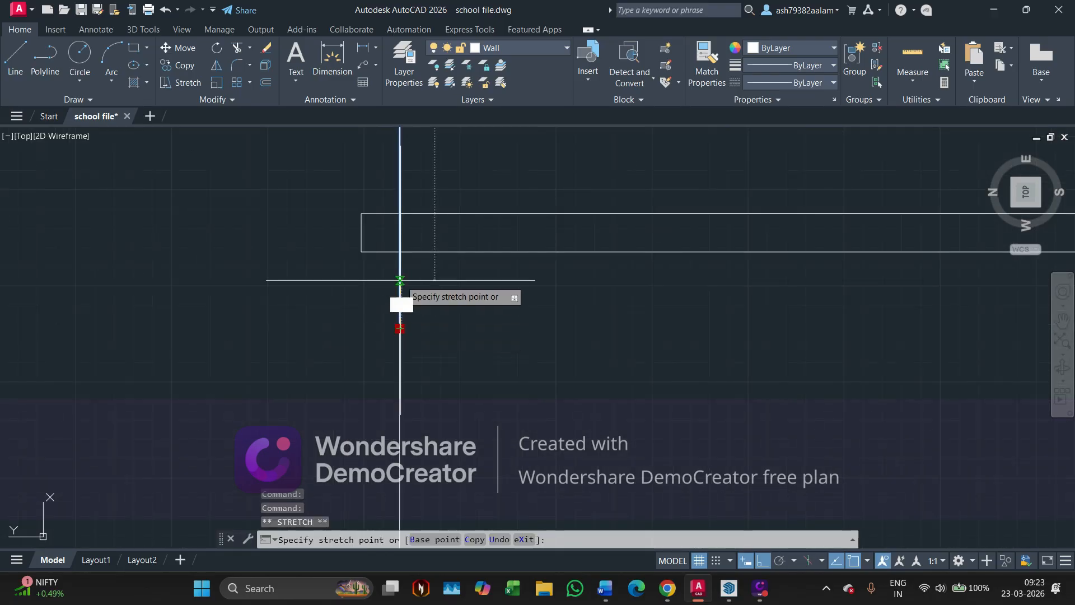
pyautogui.click(400, 216)
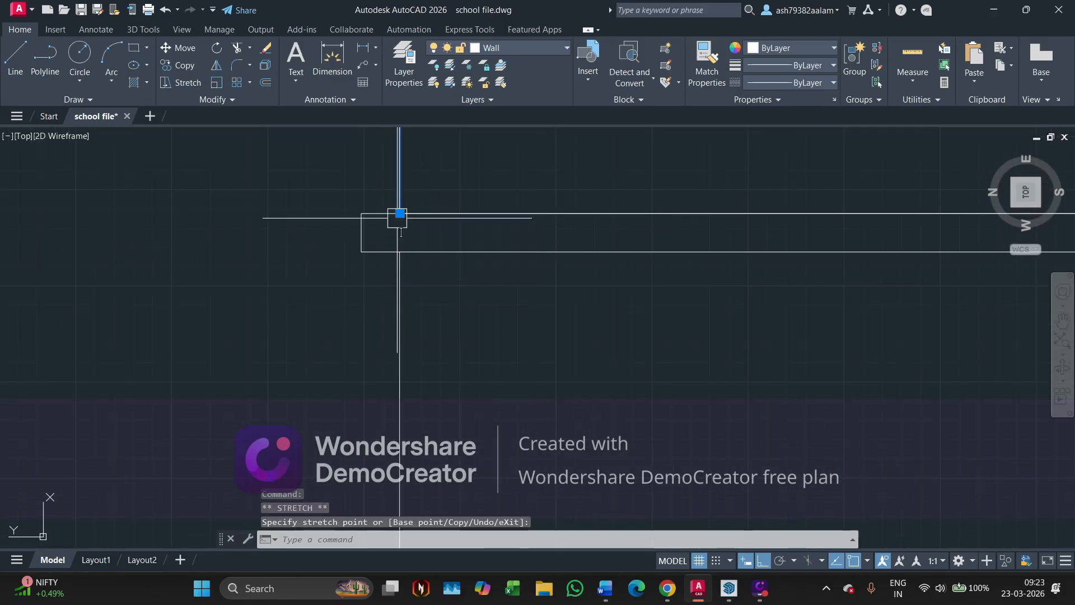
pyautogui.scroll(-12, 284, 367)
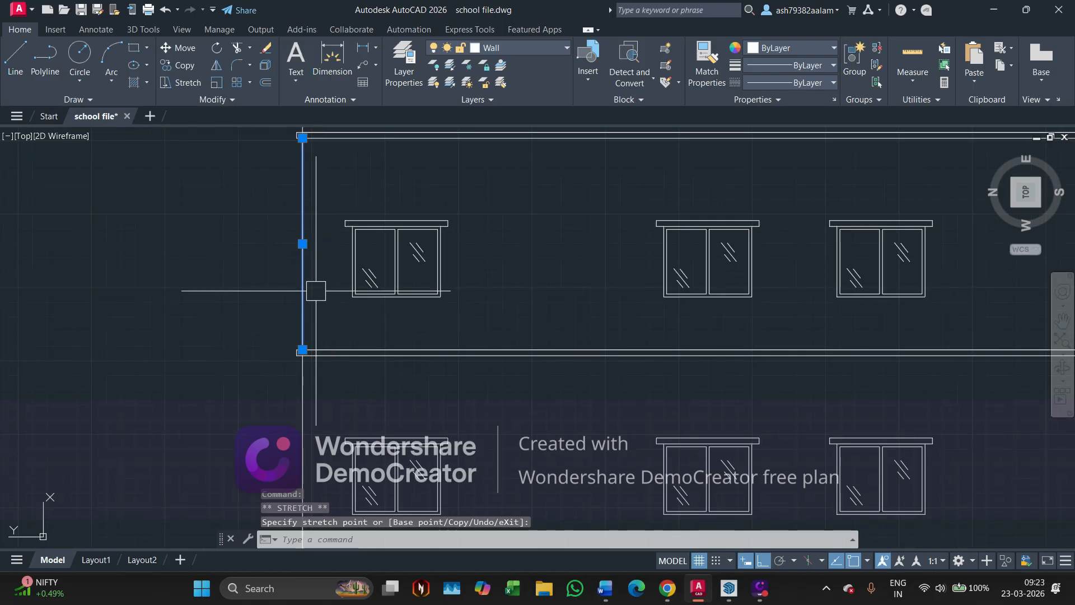
# Shorten the top floor's left wall line to the upper edge of the band separating it from the middle floor.
pyautogui.scroll(8, 316, 290)
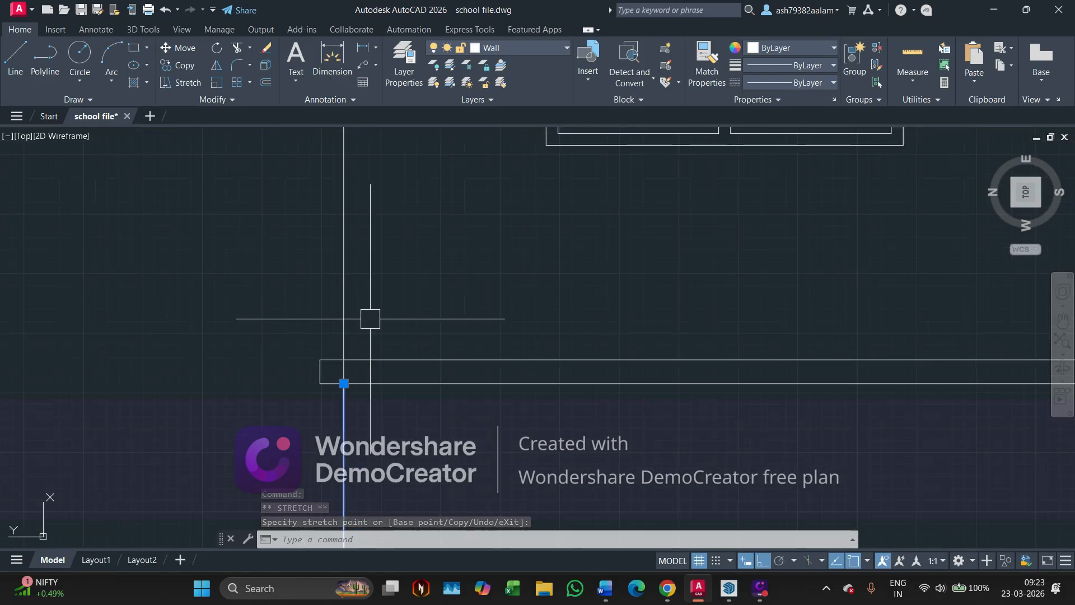
pyautogui.press('Escape')
pyautogui.press('Escape')
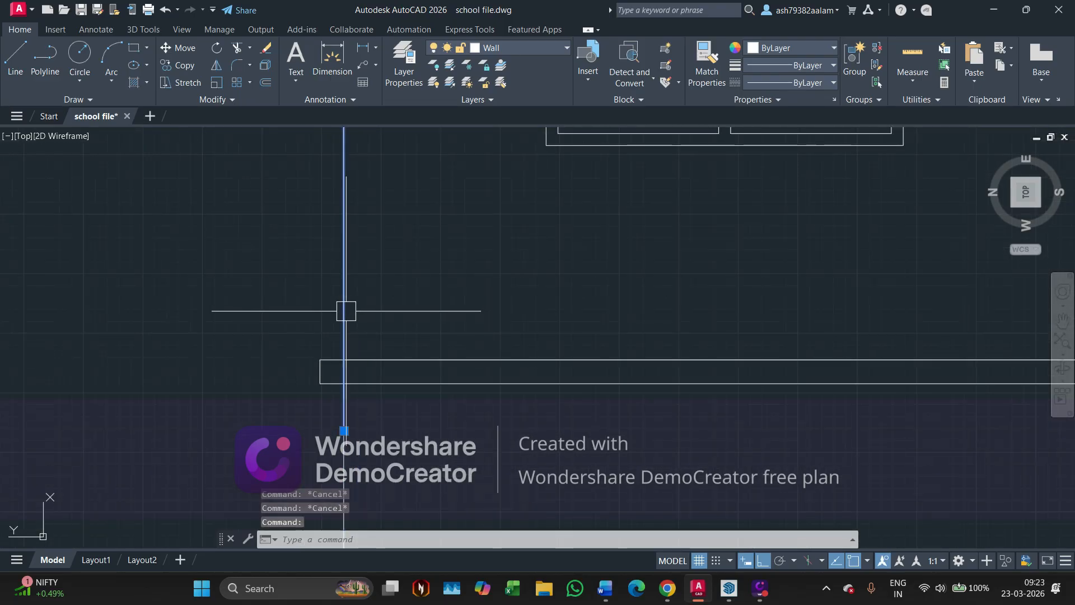
pyautogui.click(344, 430)
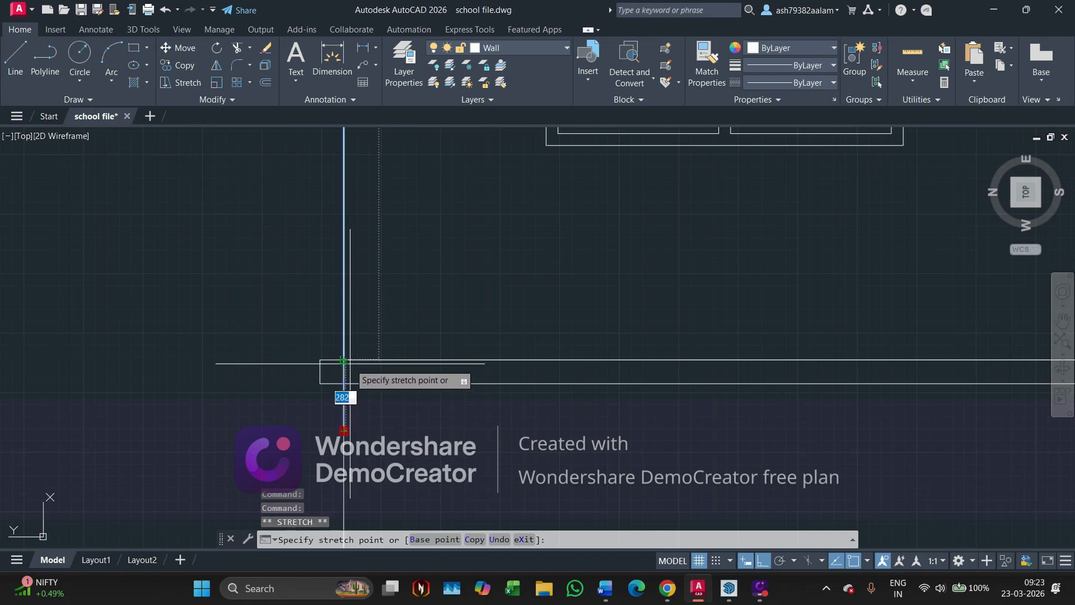
pyautogui.click(350, 362)
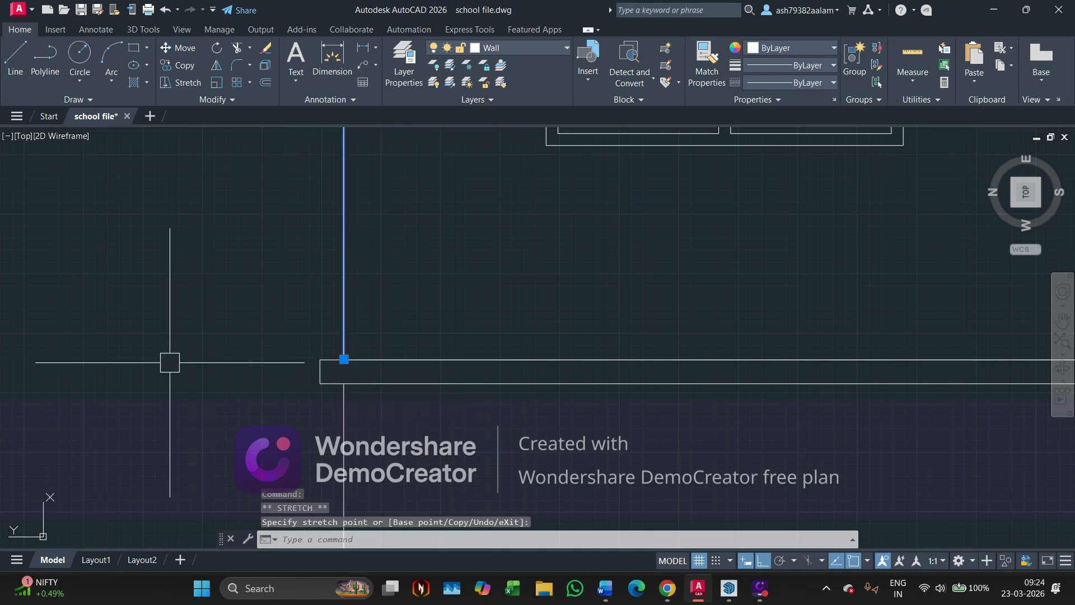
# Release the top floor's left wall line from selection.
pyautogui.press('Escape')
pyautogui.press('Escape')
pyautogui.scroll(-3, 170, 362)
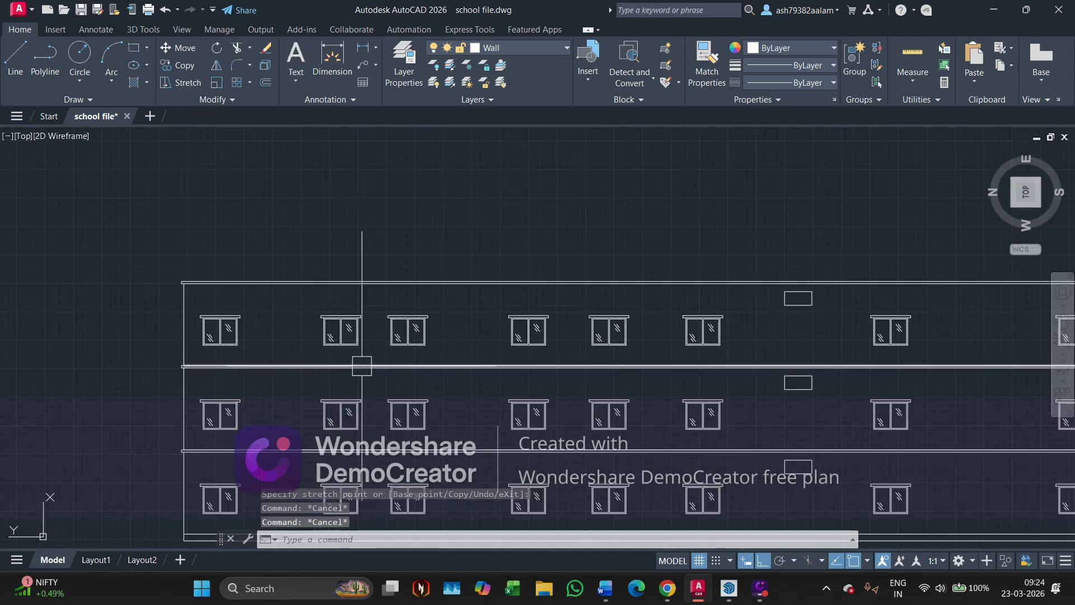
pyautogui.scroll(-2, 362, 366)
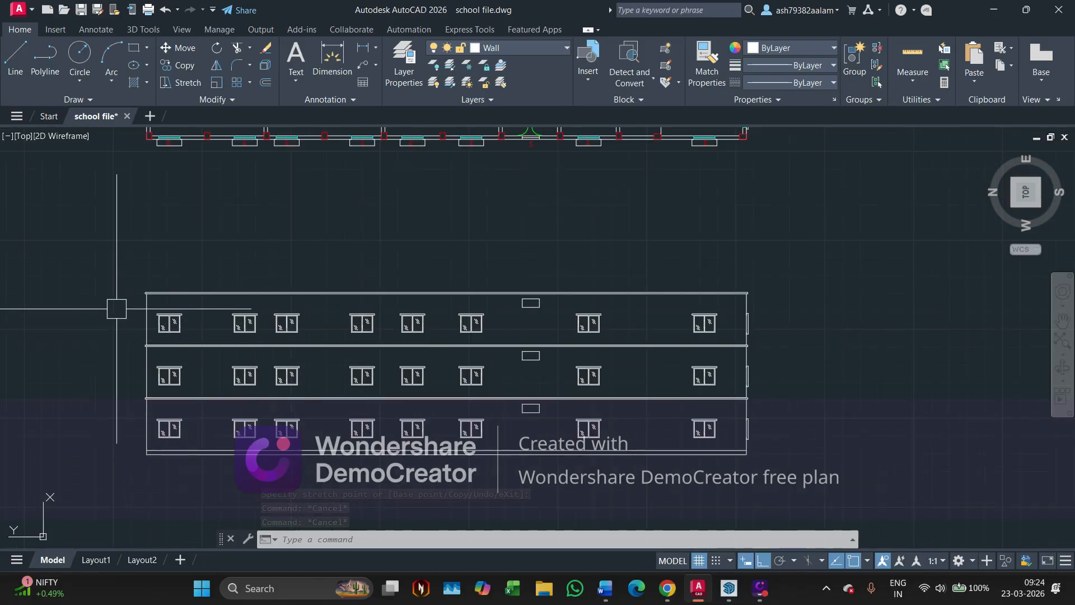
# Switch to SketchUp and measure the roof parapet's height at the building corner, from the top band to the parapet's upper edge.
pyautogui.hotkey('alt', 'Tab')
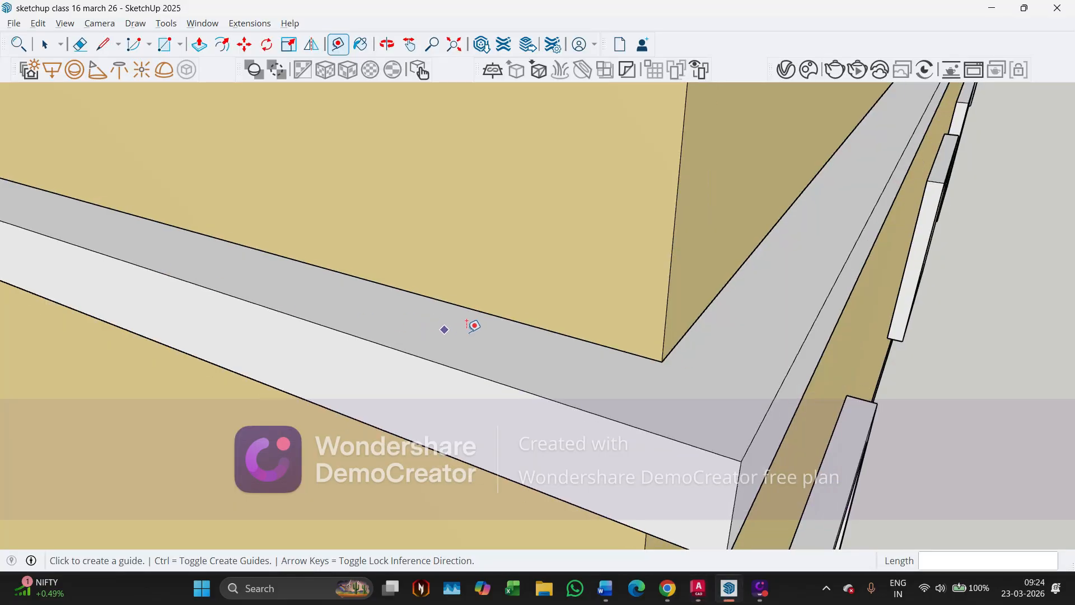
pyautogui.press('space')
pyautogui.scroll(-10, 467, 305)
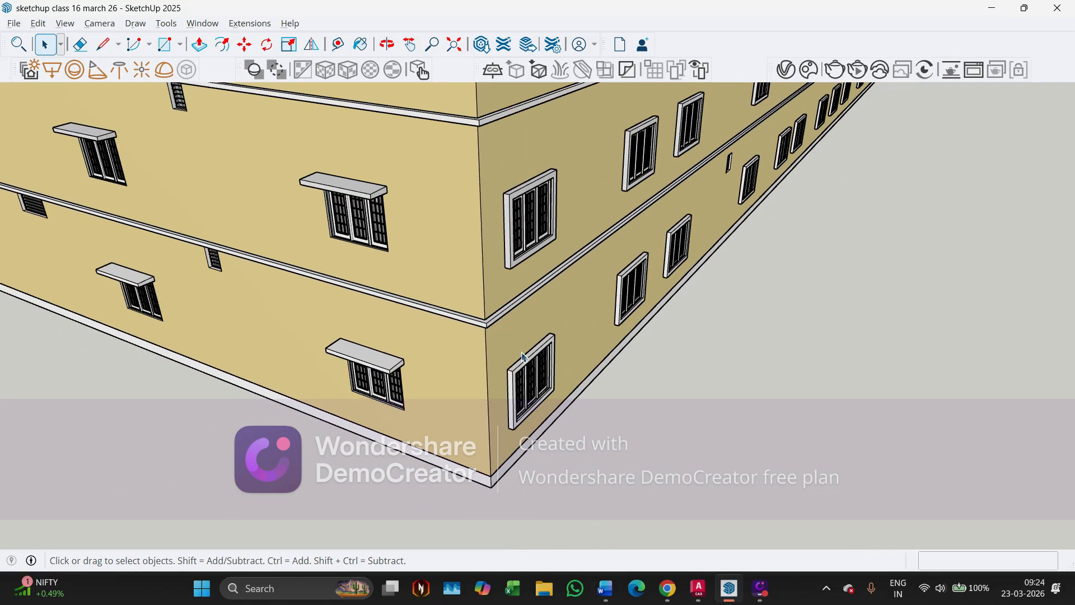
pyautogui.moveTo(459, 414); pyautogui.dragTo(568, 460, button='middle')
pyautogui.scroll(-6, 635, 462)
pyautogui.moveTo(643, 462); pyautogui.dragTo(571, 374, button='middle')
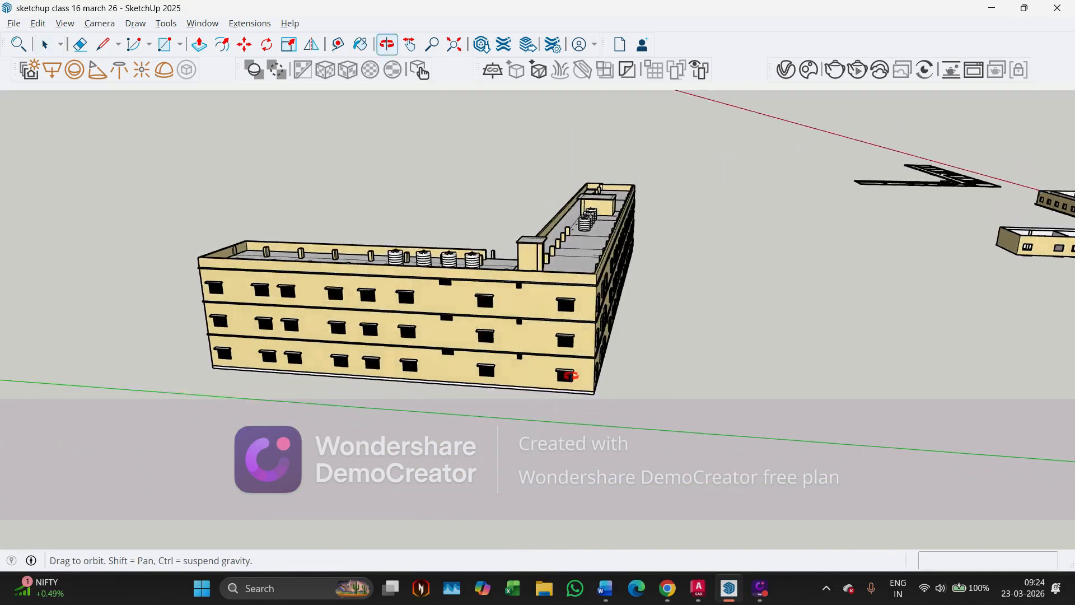
pyautogui.scroll(5, 280, 274)
pyautogui.moveTo(75, 242); pyautogui.dragTo(134, 202, button='middle')
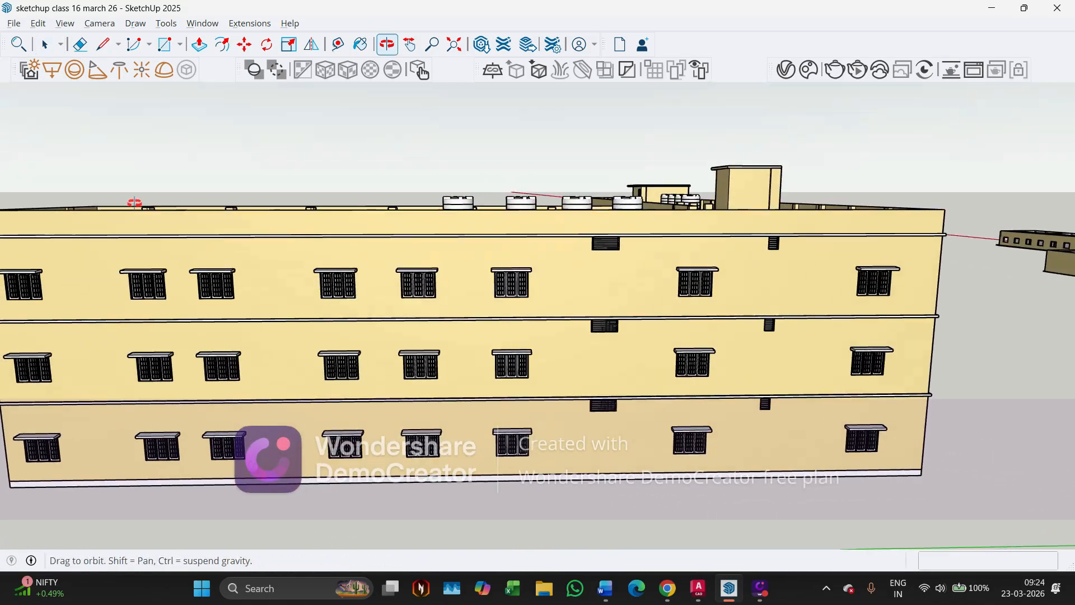
pyautogui.moveTo(796, 244); pyautogui.dragTo(661, 387, button='middle')
pyautogui.scroll(6, 664, 395)
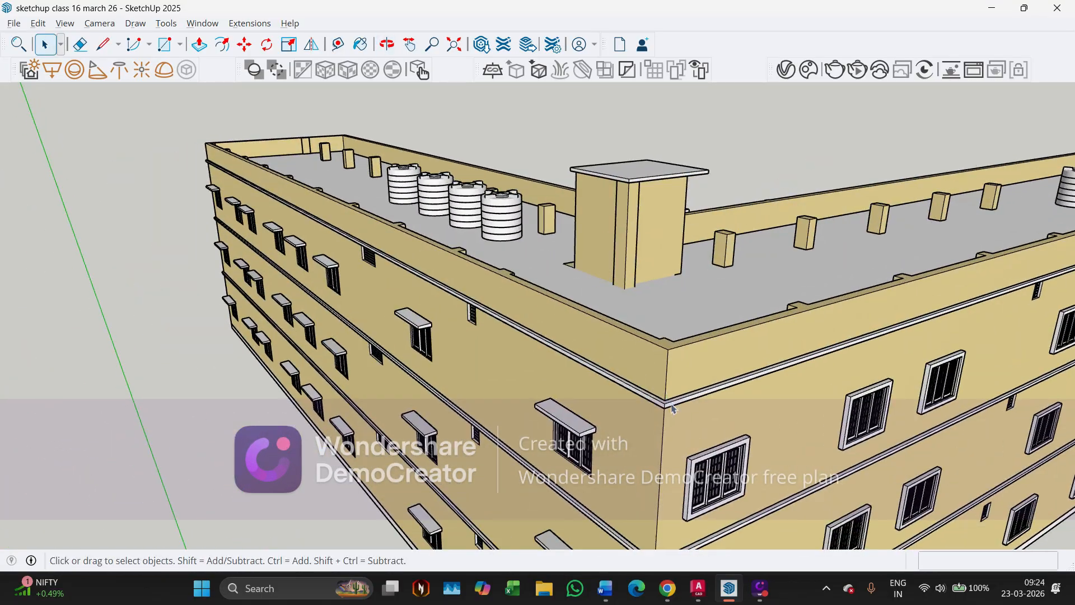
pyautogui.press('t')
pyautogui.scroll(1, 666, 400)
pyautogui.click(654, 394)
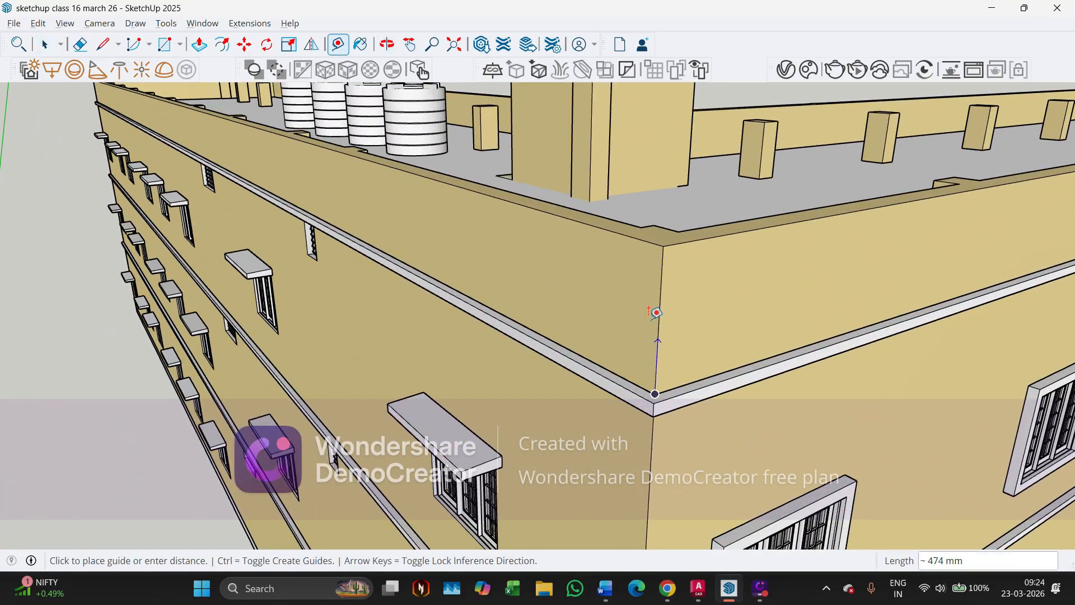
pyautogui.click(663, 244)
# Switch to AutoCAD and offset the upper line of the elevation's top band upward by 1050.
pyautogui.hotkey('alt', 'Tab')
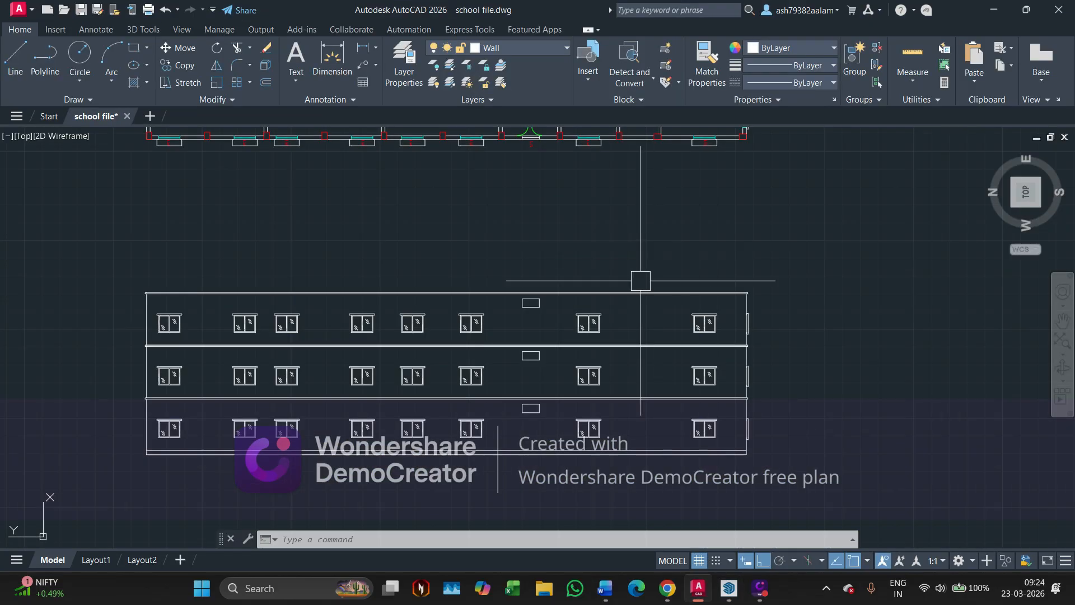
pyautogui.scroll(4, 640, 280)
pyautogui.click(669, 301)
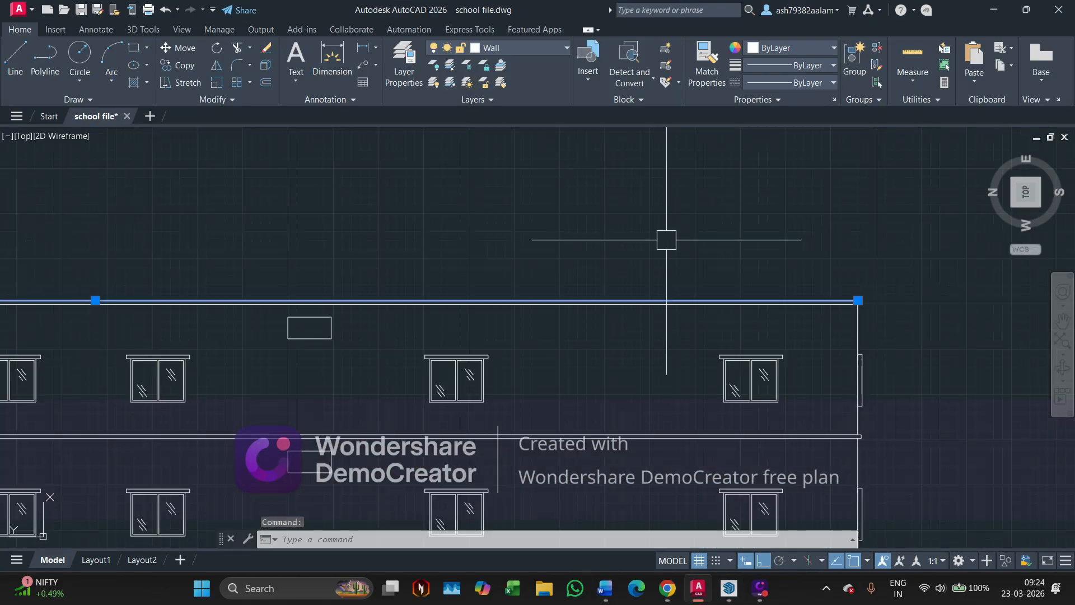
pyautogui.write('o')
pyautogui.press('Return')
pyautogui.write('105')
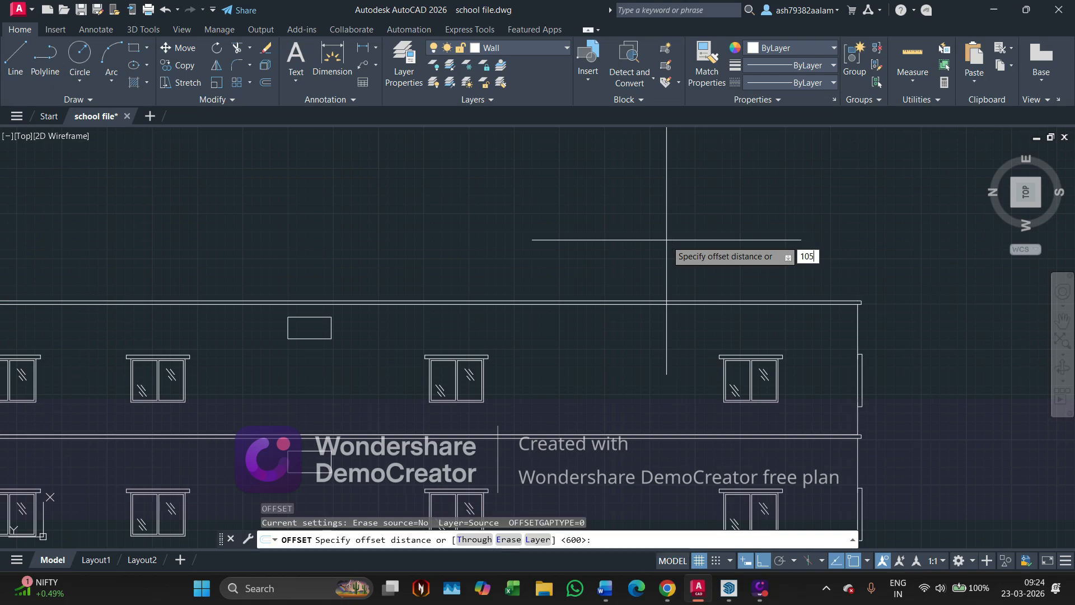
pyautogui.write('0')
pyautogui.press('Return')
pyautogui.click(667, 239)
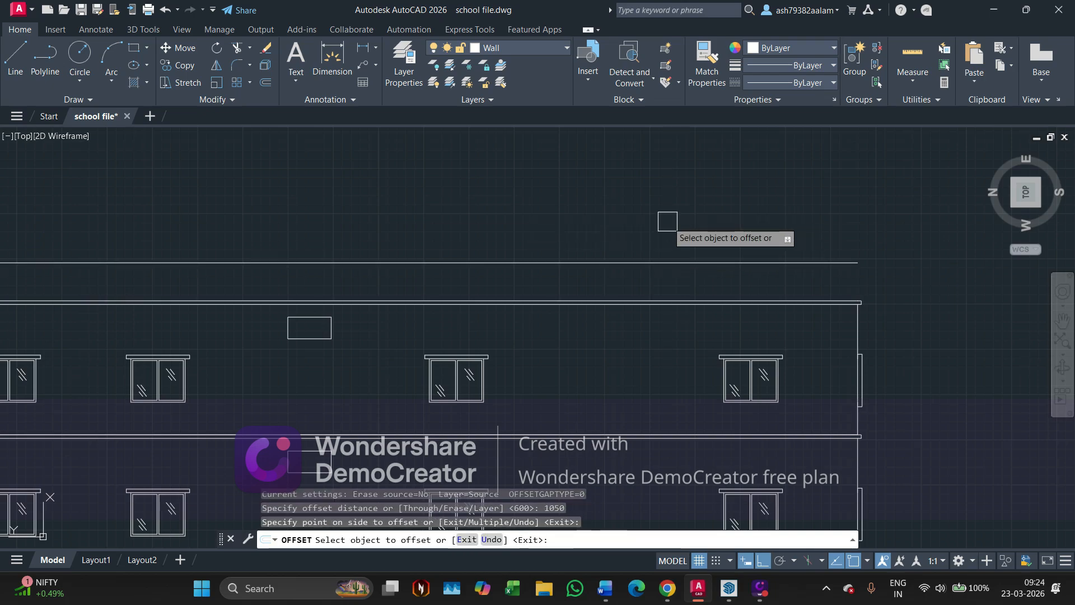
pyautogui.press('Escape')
# Draw a 1050 vertical line closing the parapet's right end, from the offset line down to the top band.
pyautogui.write('l')
pyautogui.press('Return')
pyautogui.scroll(4, 768, 276)
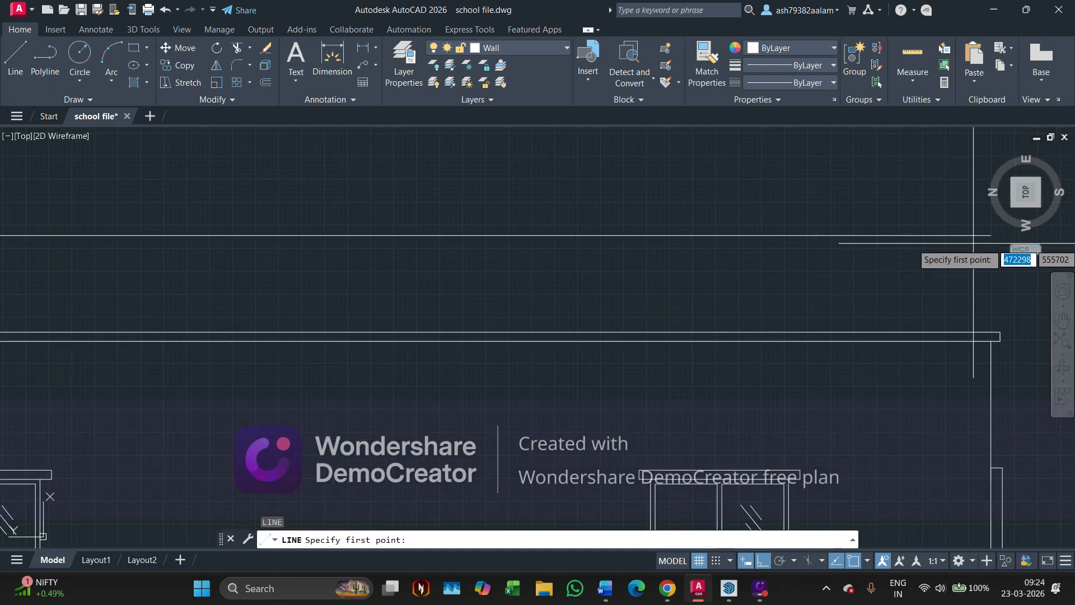
pyautogui.moveTo(970, 237); pyautogui.dragTo(766, 210, button='middle')
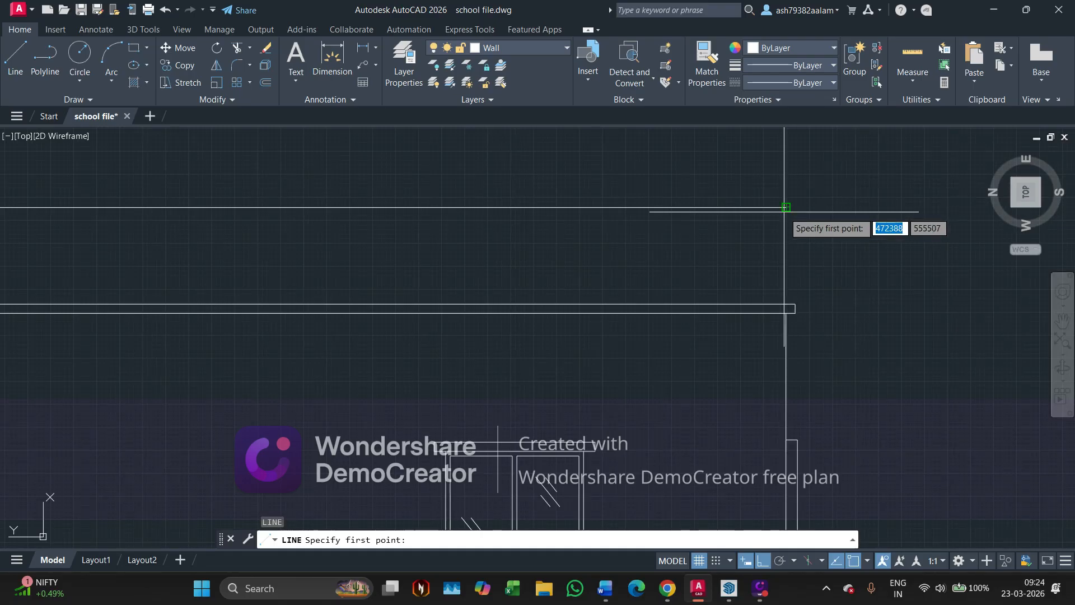
pyautogui.click(786, 207)
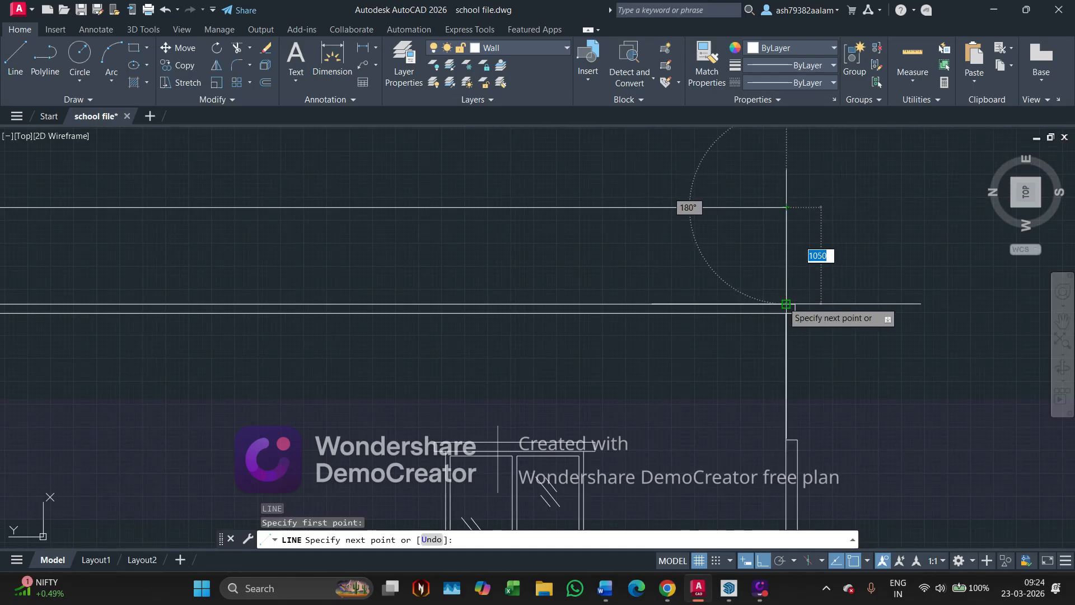
pyautogui.click(786, 304)
pyautogui.press('Return')
pyautogui.scroll(-5, 883, 293)
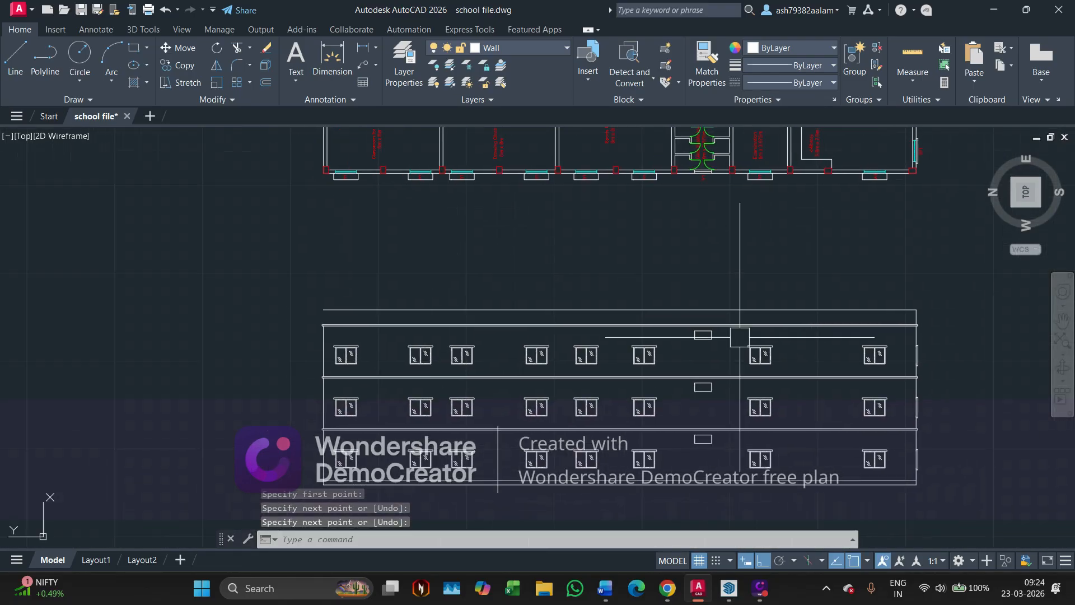
# Draw a vertical line closing the parapet's left end, from the offset line down to the top band.
pyautogui.scroll(5, 504, 319)
pyautogui.press('Return')
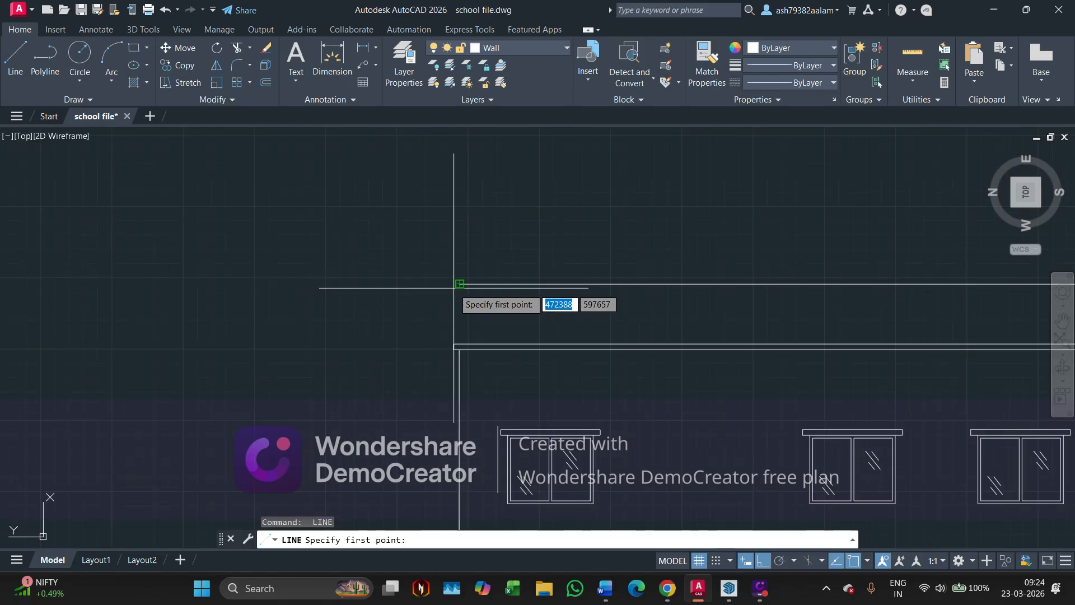
pyautogui.click(460, 284)
pyautogui.scroll(5, 457, 342)
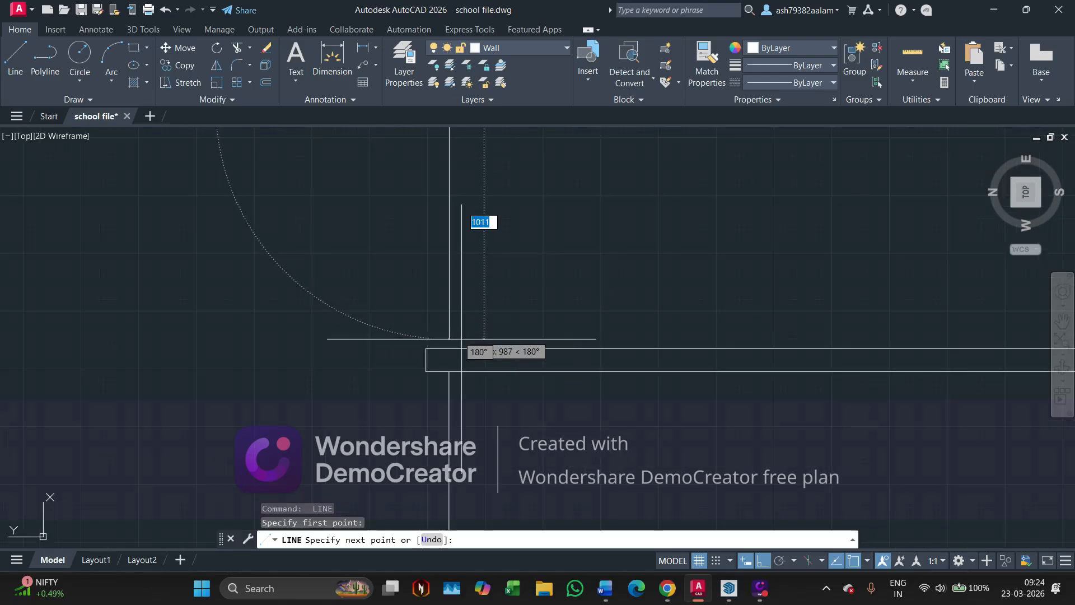
pyautogui.click(449, 348)
pyautogui.press('Escape')
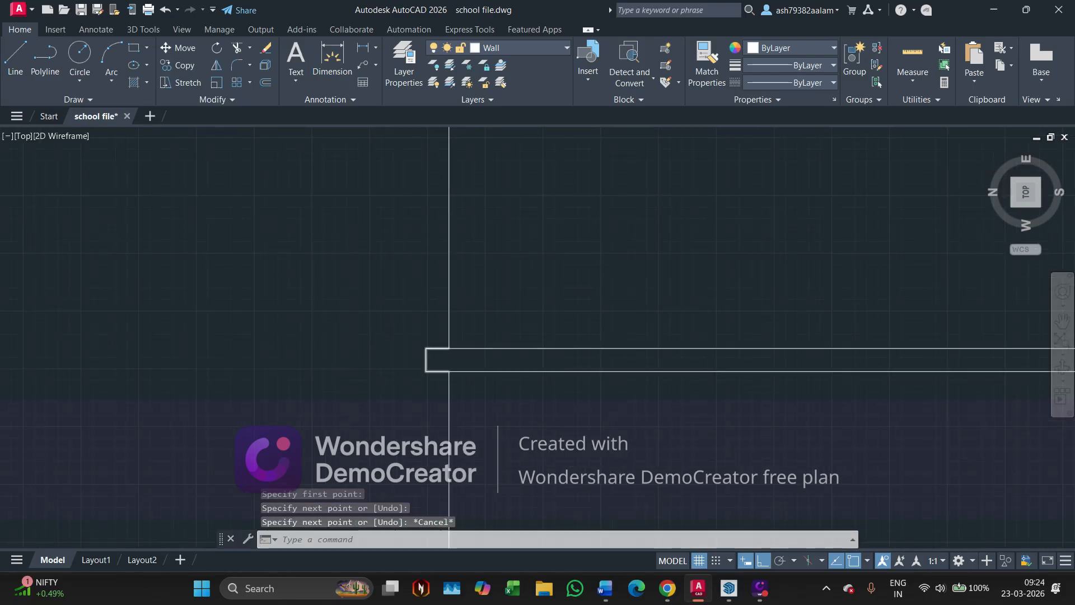
pyautogui.scroll(-10, 439, 347)
pyautogui.moveTo(609, 343); pyautogui.dragTo(416, 312, button='middle')
pyautogui.moveTo(632, 319); pyautogui.dragTo(512, 358, button='middle')
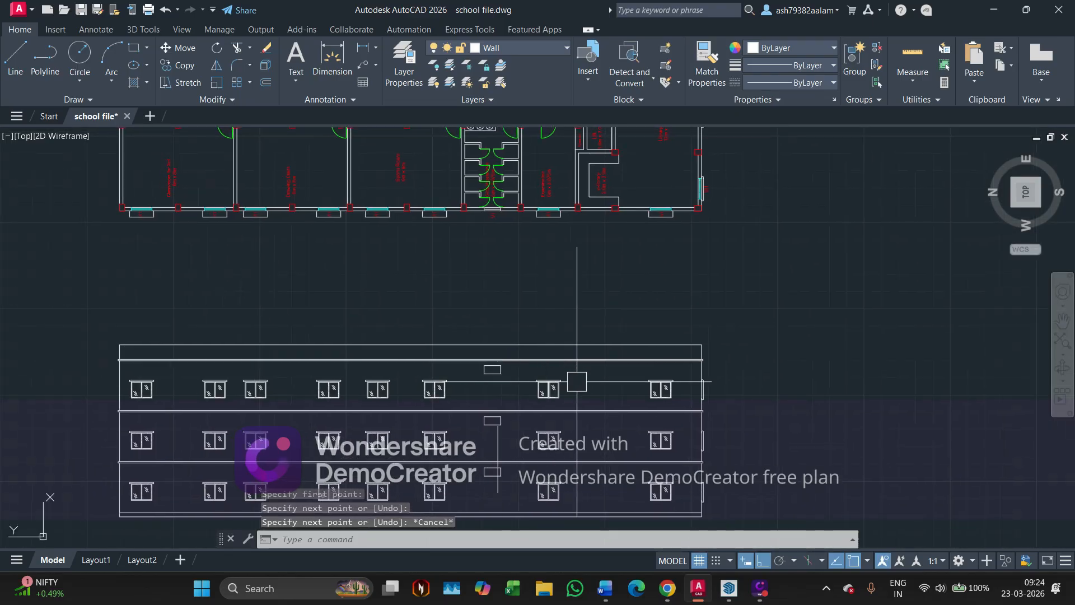
# Switch to SketchUp and examine the roof's parapet, water tanks and the rooftop room near the building corner.
pyautogui.hotkey('alt', 'Tab')
pyautogui.moveTo(520, 306)
pyautogui.mouseDown(button='middle')
pyautogui.moveTo(494, 337)
pyautogui.moveTo(595, 486)
pyautogui.moveTo(588, 424)
pyautogui.moveTo(665, 374)
pyautogui.mouseUp(button='middle')
pyautogui.scroll(-7, 595, 486)
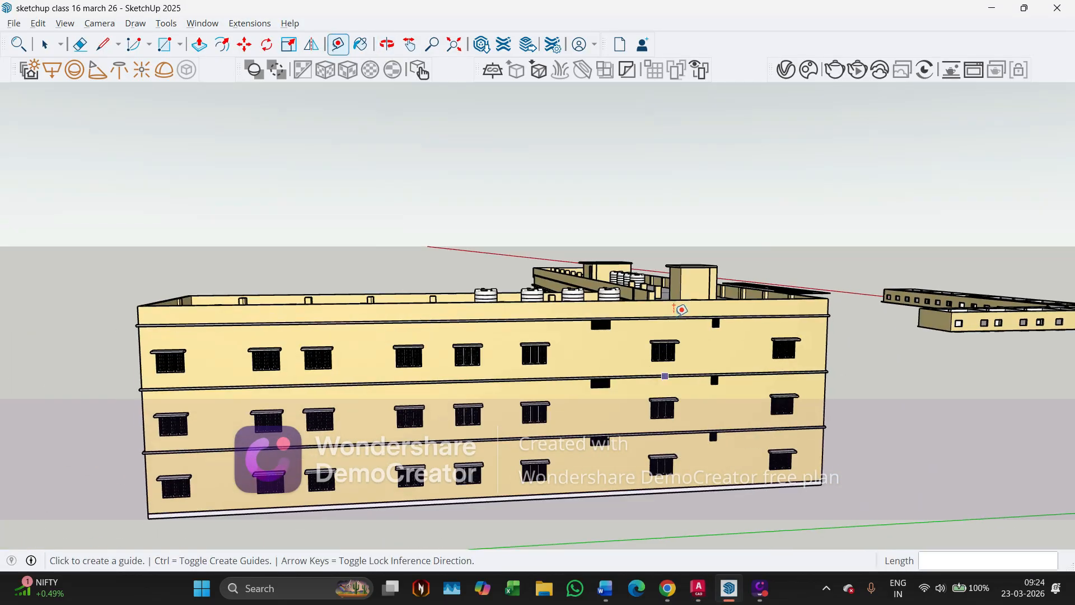
pyautogui.scroll(3, 689, 288)
pyautogui.moveTo(706, 263); pyautogui.dragTo(682, 300, button='middle')
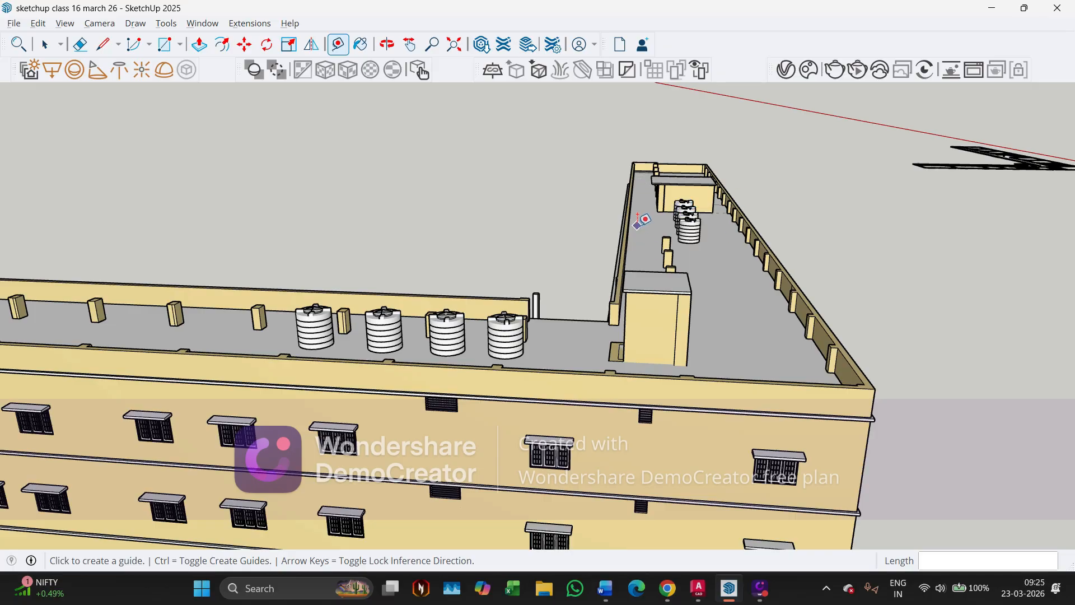
pyautogui.press('space')
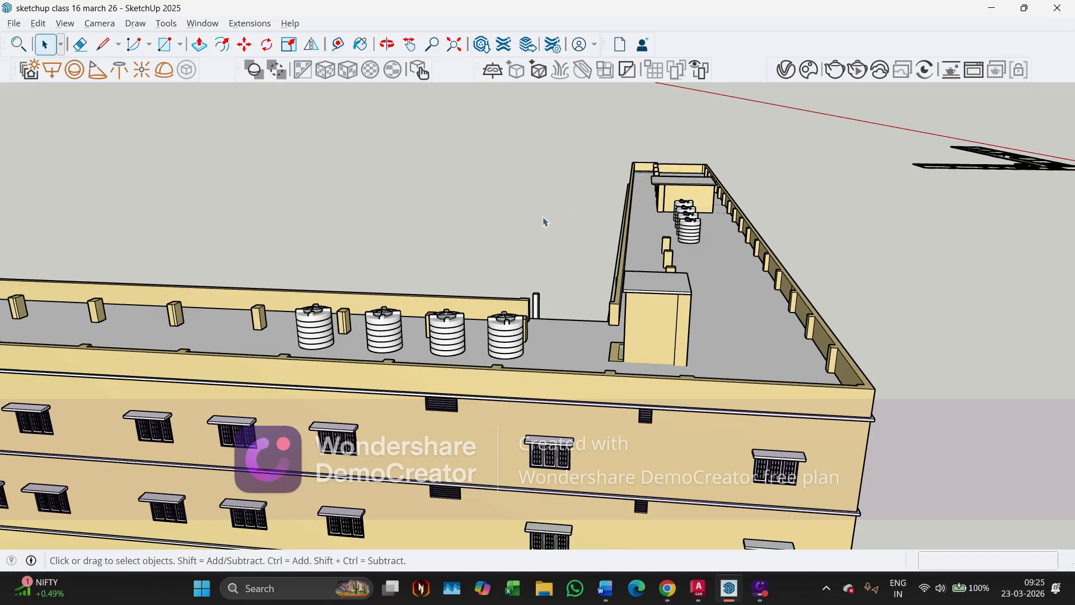
pyautogui.moveTo(629, 307); pyautogui.dragTo(724, 297, button='middle')
pyautogui.scroll(4, 665, 301)
pyautogui.scroll(2, 703, 281)
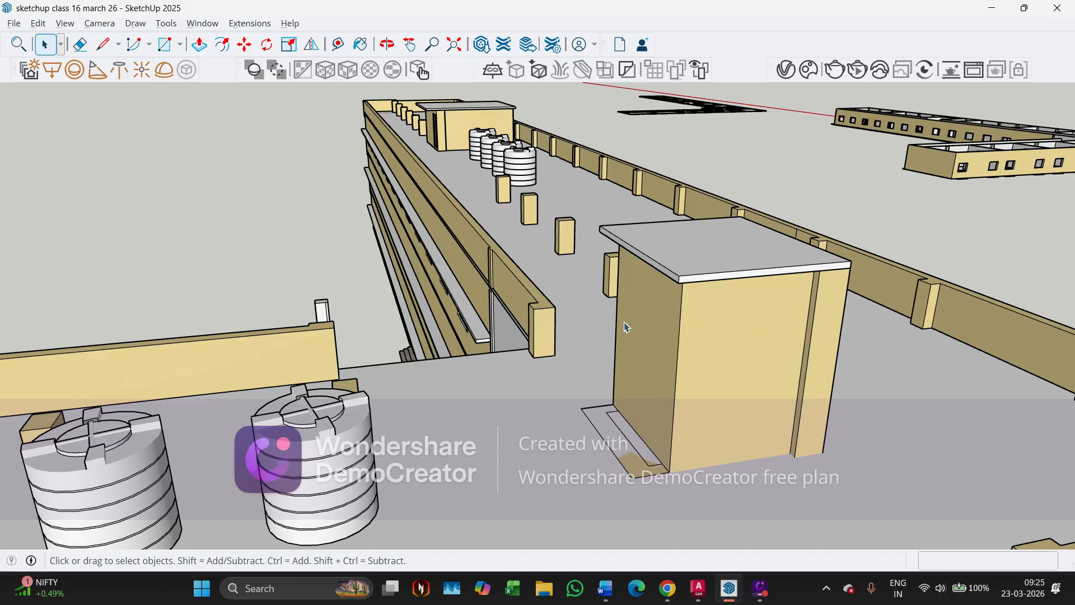
# Examine the second rooftop room on the long wing and how the corner room rises above the parapet in the side view.
pyautogui.scroll(-6, 692, 372)
pyautogui.moveTo(503, 398); pyautogui.dragTo(824, 319, button='middle')
pyautogui.scroll(-5, 826, 317)
pyautogui.scroll(2, 263, 382)
pyautogui.scroll(2, 566, 333)
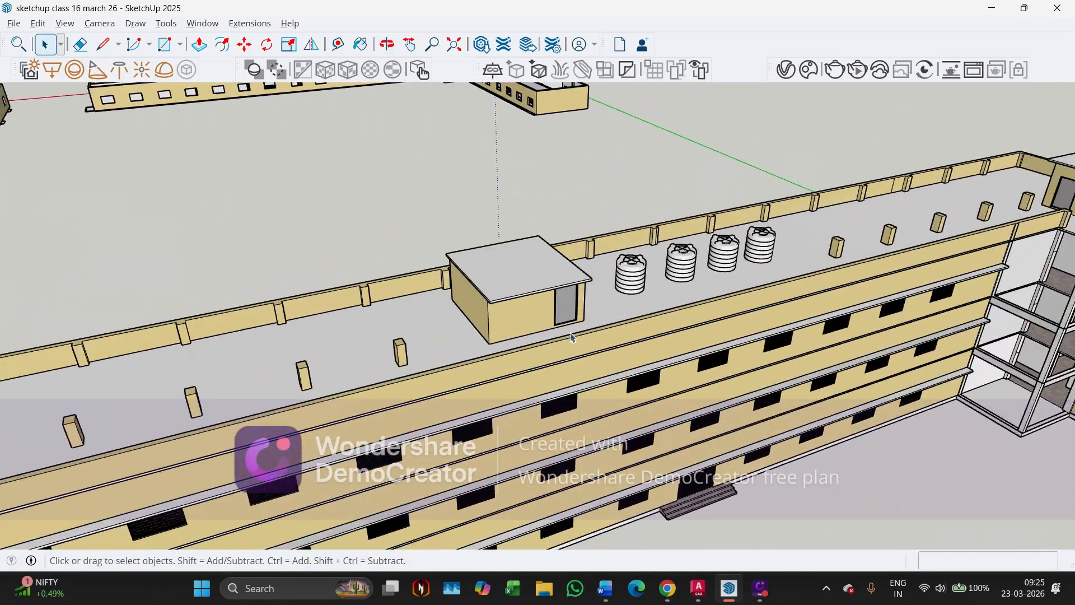
pyautogui.scroll(2, 535, 272)
pyautogui.scroll(1, 428, 258)
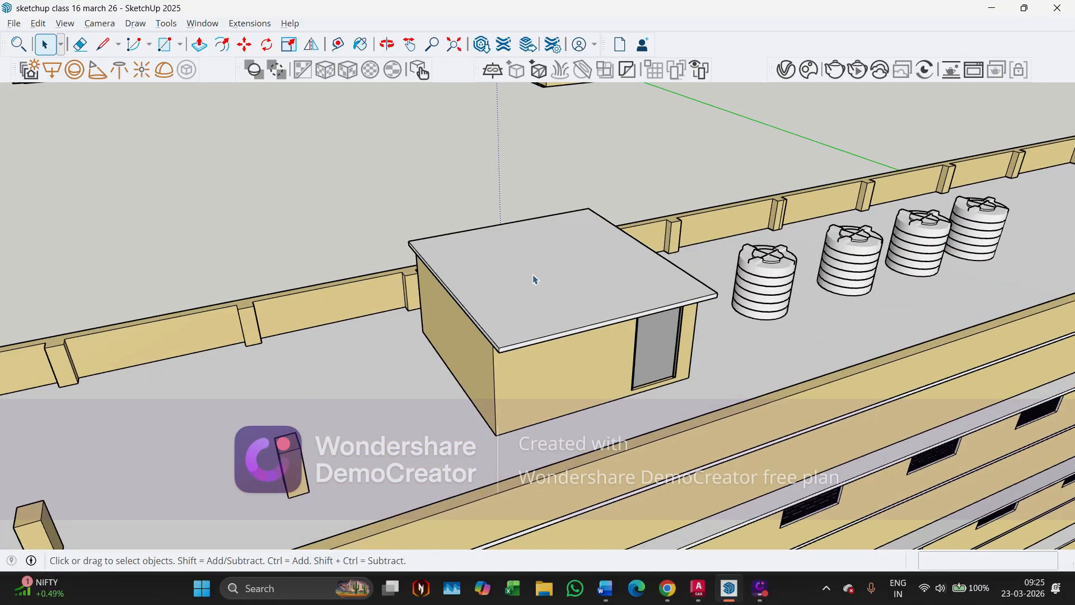
pyautogui.scroll(-6, 534, 279)
pyautogui.moveTo(535, 280); pyautogui.dragTo(404, 257, button='middle')
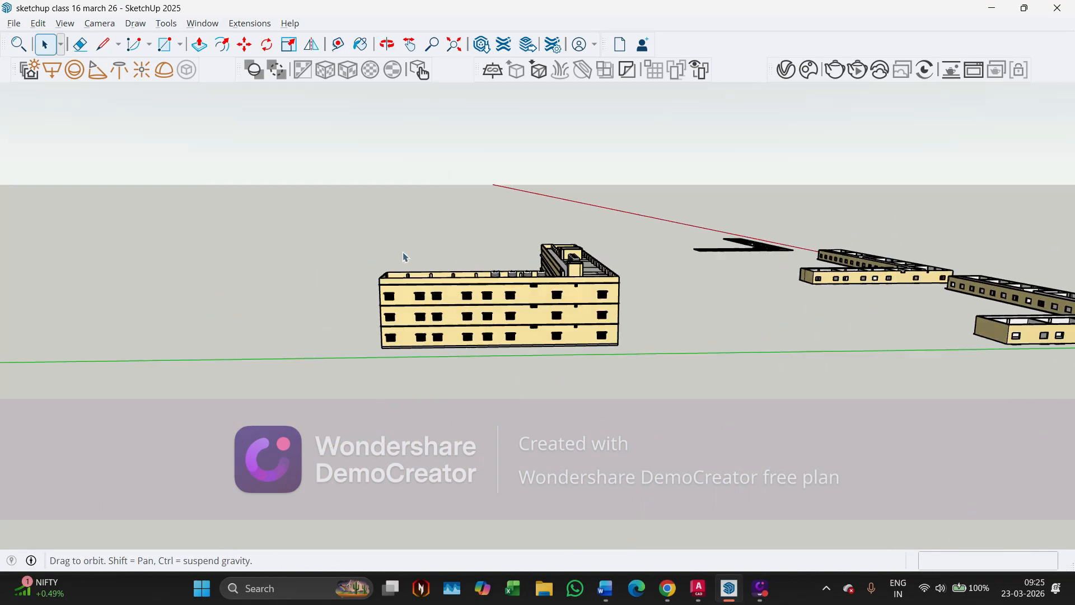
pyautogui.scroll(3, 515, 255)
pyautogui.moveTo(643, 267); pyautogui.dragTo(621, 235, button='middle')
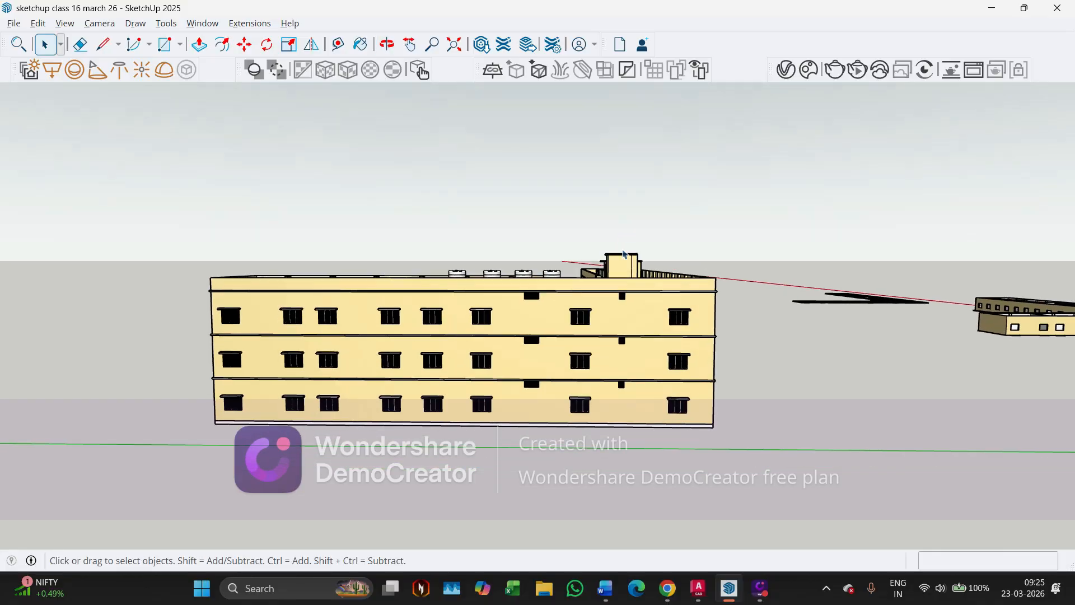
# Switch to AutoCAD and place two horizontal-option construction lines through the almirah's lift-side wall edge and the outer corner of the column beside the lift.
pyautogui.hotkey('alt', 'Tab')
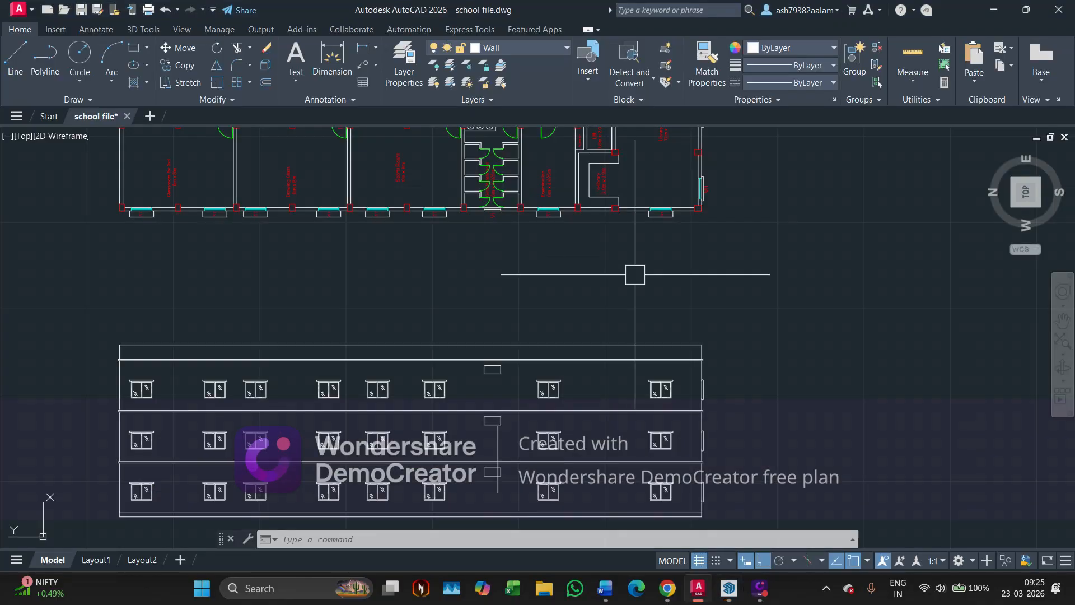
pyautogui.scroll(-5, 570, 243)
pyautogui.moveTo(569, 243)
pyautogui.mouseDown(button='middle')
pyautogui.moveTo(543, 286)
pyautogui.moveTo(518, 290)
pyautogui.moveTo(602, 345)
pyautogui.moveTo(538, 312)
pyautogui.mouseUp(button='middle')
pyautogui.scroll(5, 527, 273)
pyautogui.scroll(3, 610, 344)
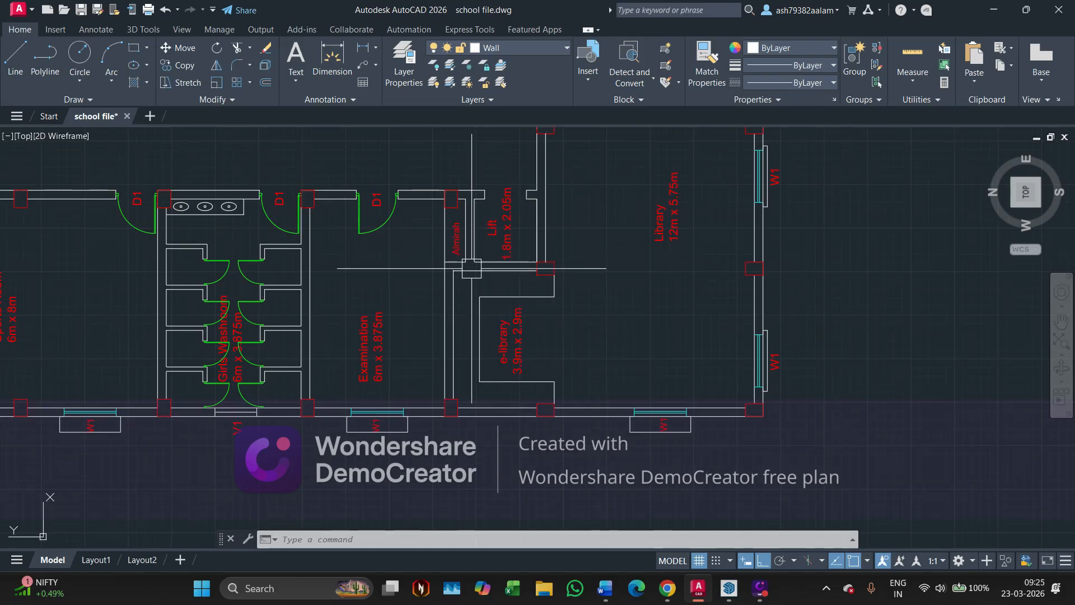
pyautogui.press('Return')
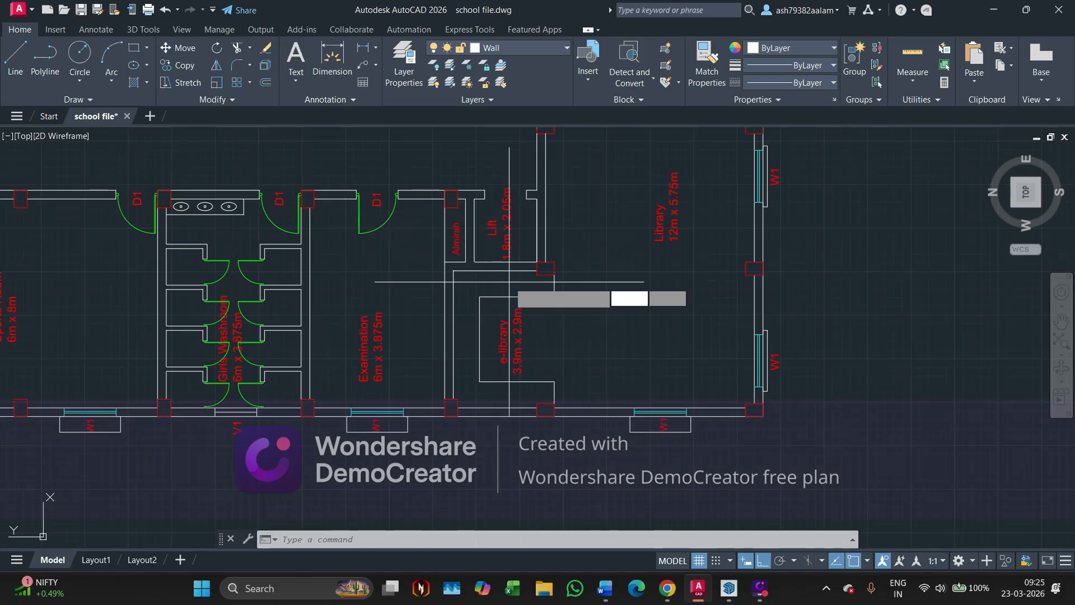
pyautogui.write('h')
pyautogui.press('Return')
pyautogui.scroll(5, 506, 269)
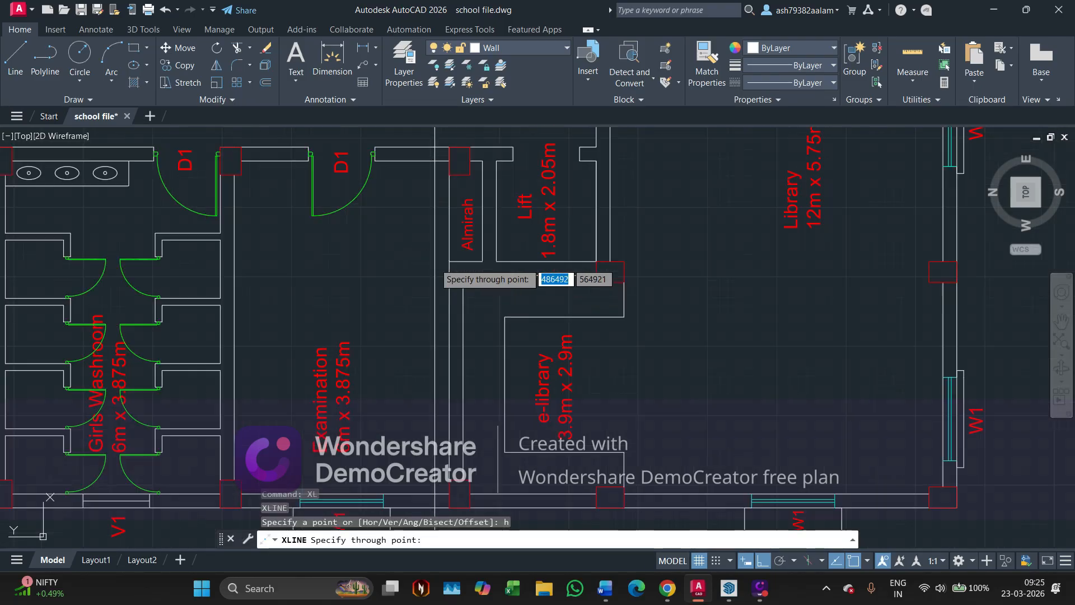
pyautogui.click(504, 259)
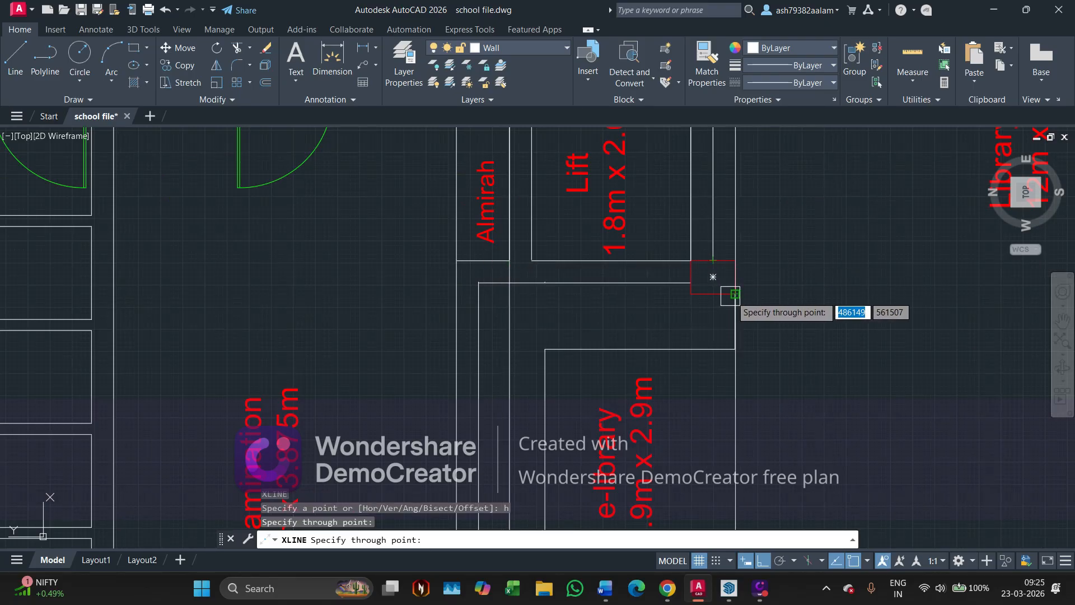
pyautogui.click(735, 293)
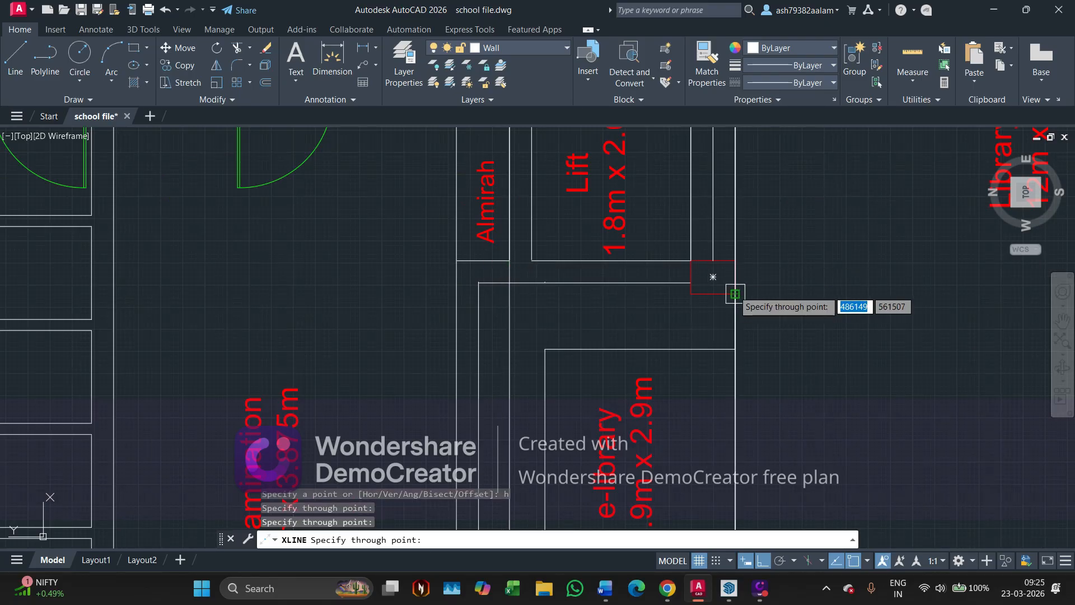
pyautogui.press('Escape')
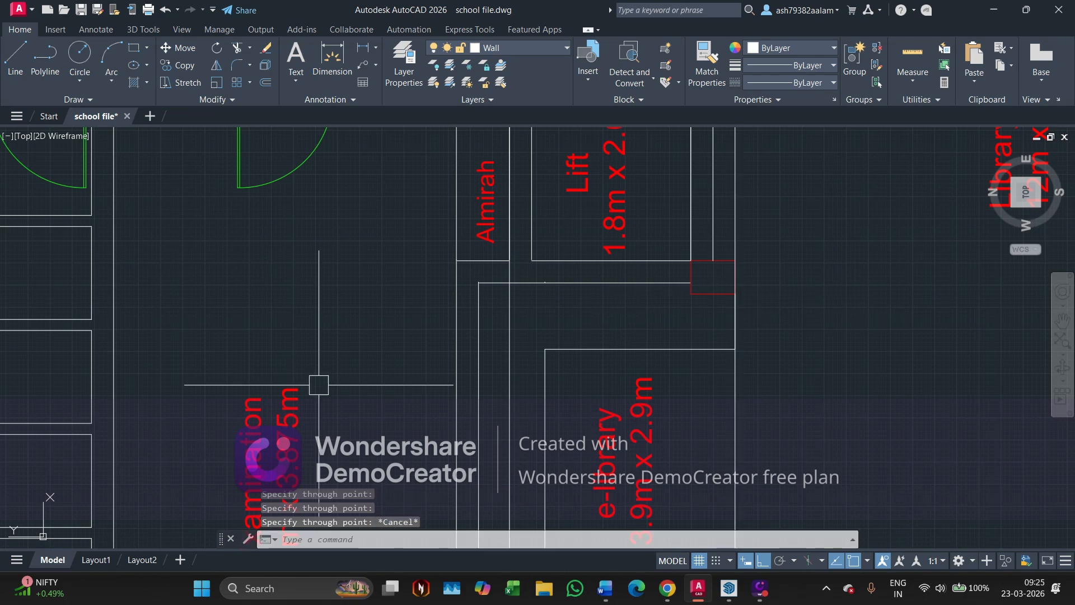
# Check which plan edges the two construction lines beside the lift and almirah pass through by highlighting both lines.
pyautogui.scroll(-2, 318, 384)
pyautogui.scroll(2, 559, 308)
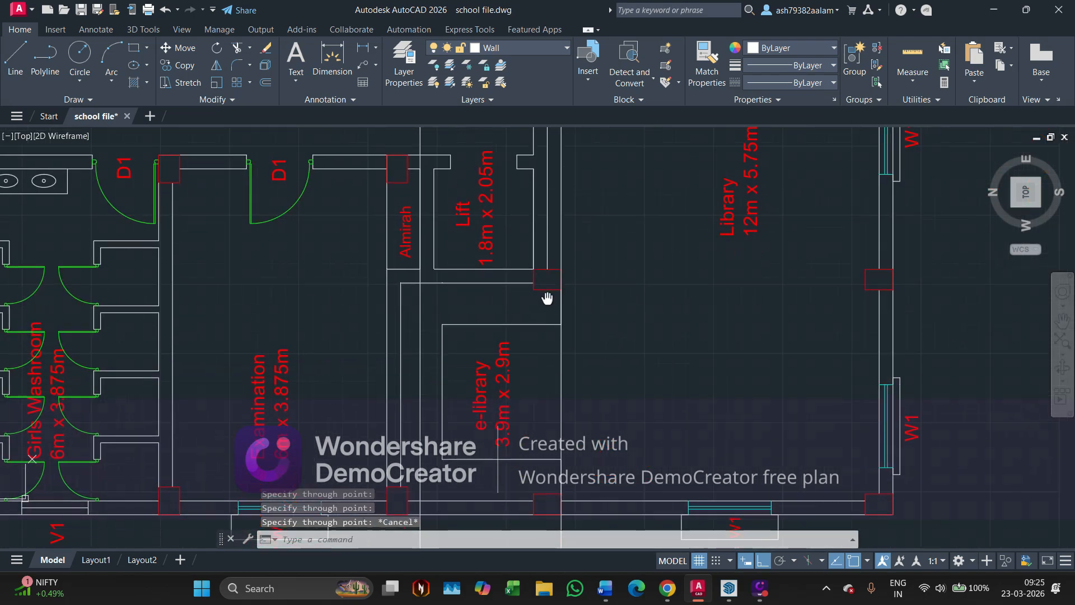
pyautogui.scroll(-2, 554, 336)
pyautogui.click(552, 193)
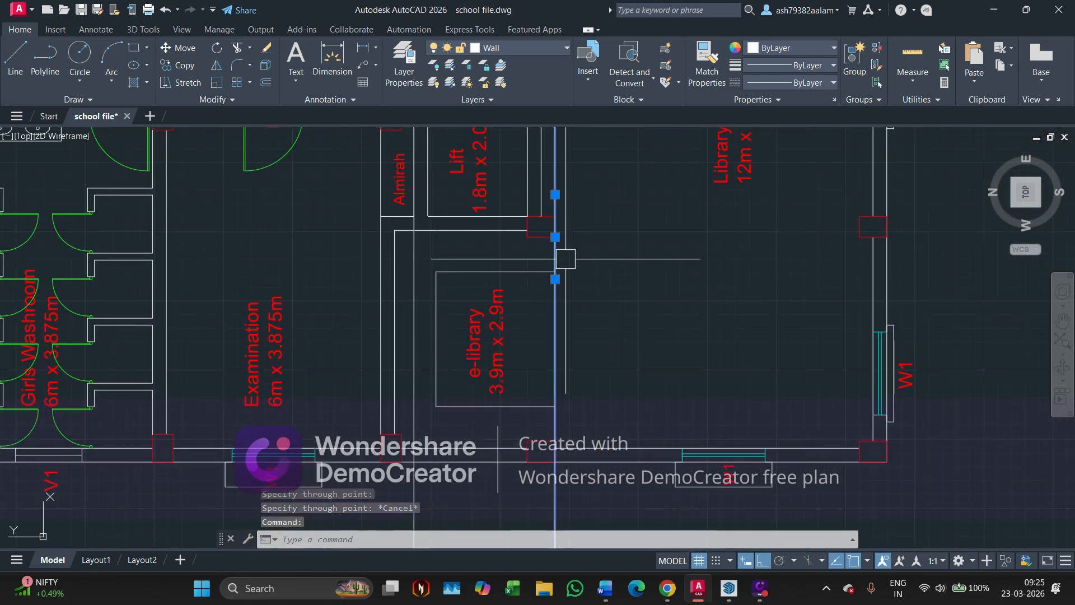
pyautogui.click(412, 252)
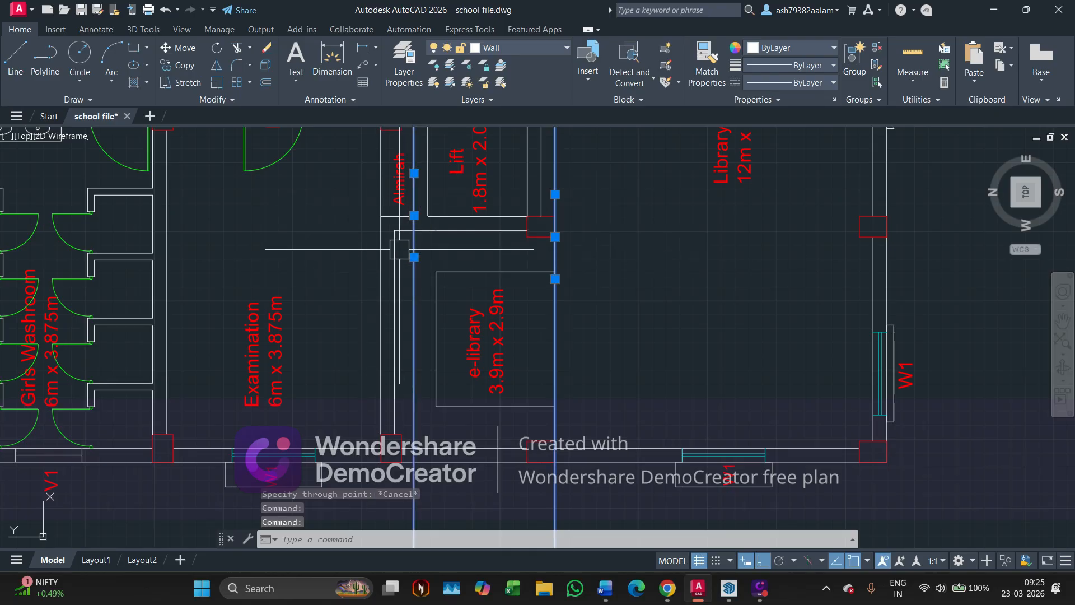
# Switch to SketchUp and examine the corner rooftop room's walls, especially the recessed strip at the column and its roof slab.
pyautogui.hotkey('alt', 'Tab')
pyautogui.scroll(-4, 503, 242)
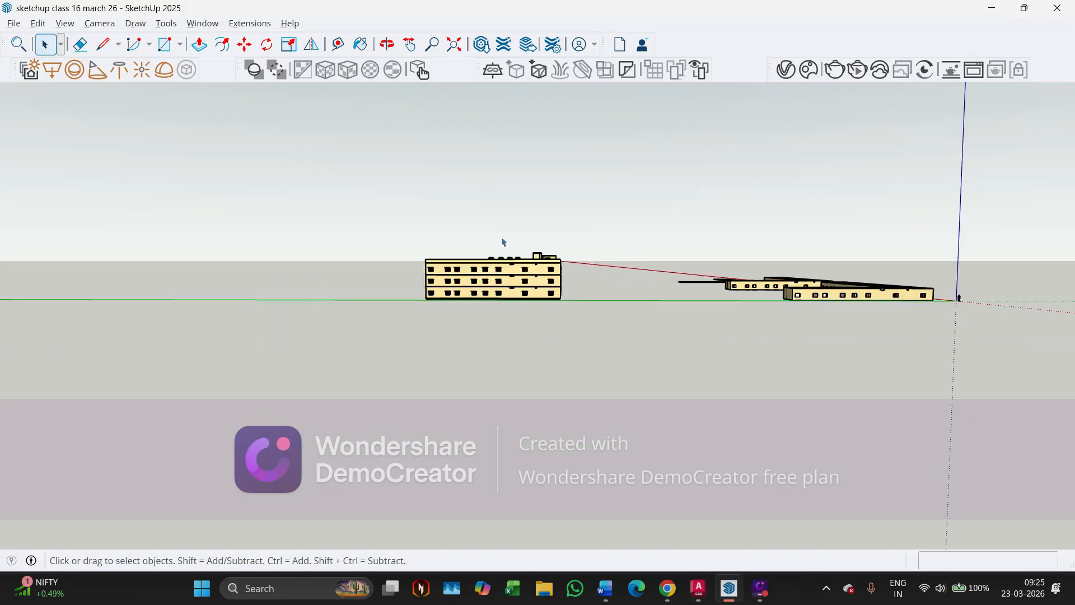
pyautogui.scroll(-3, 503, 242)
pyautogui.moveTo(504, 245); pyautogui.dragTo(522, 285, button='middle')
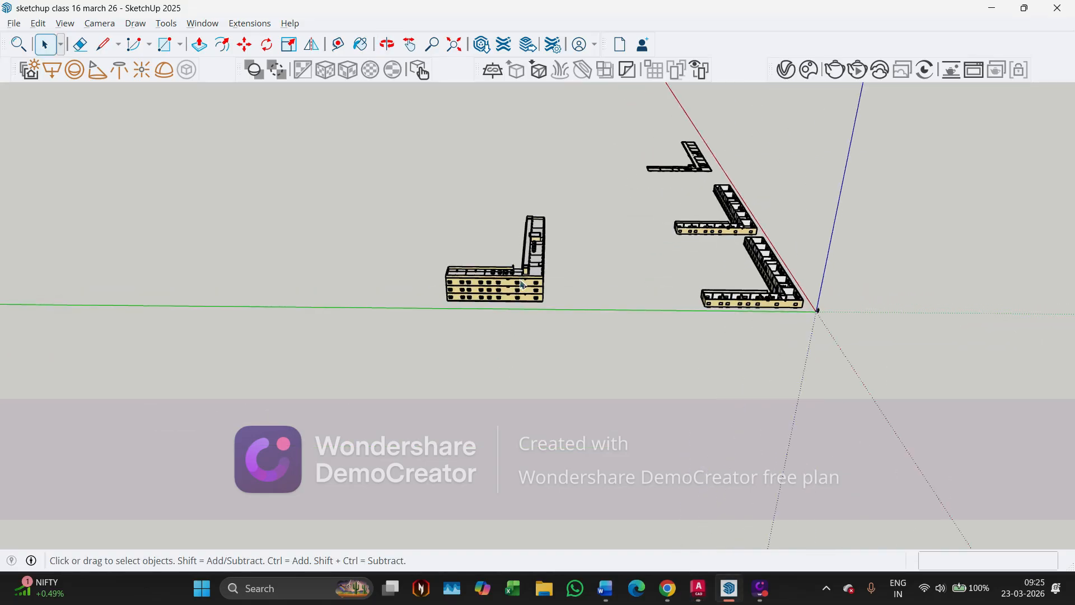
pyautogui.scroll(10, 546, 273)
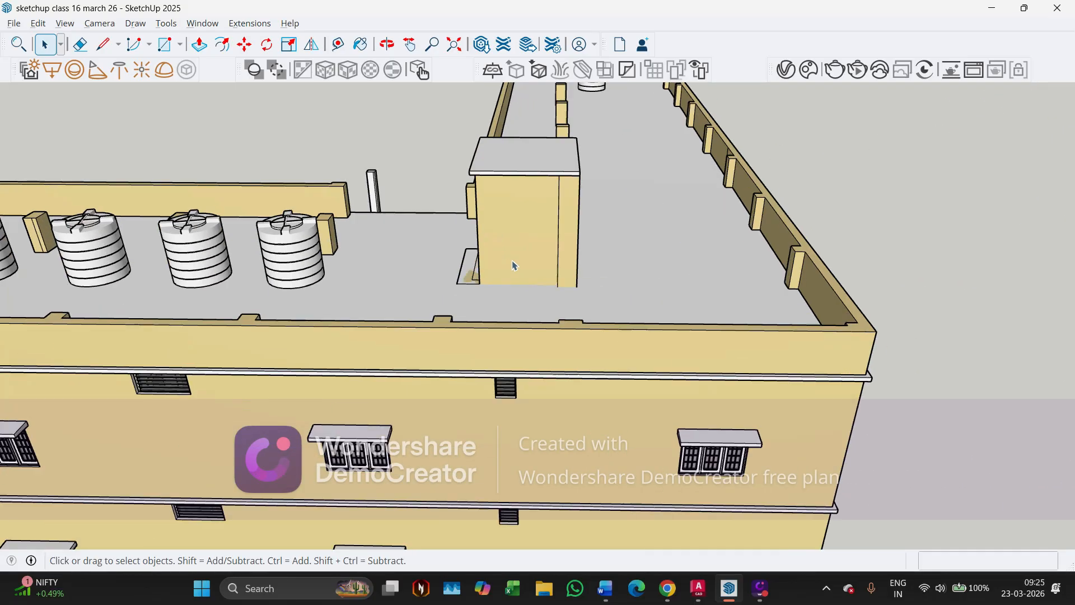
pyautogui.moveTo(546, 248)
pyautogui.mouseDown(button='middle')
pyautogui.moveTo(684, 268)
pyautogui.moveTo(653, 203)
pyautogui.mouseUp(button='middle')
pyautogui.scroll(4, 652, 203)
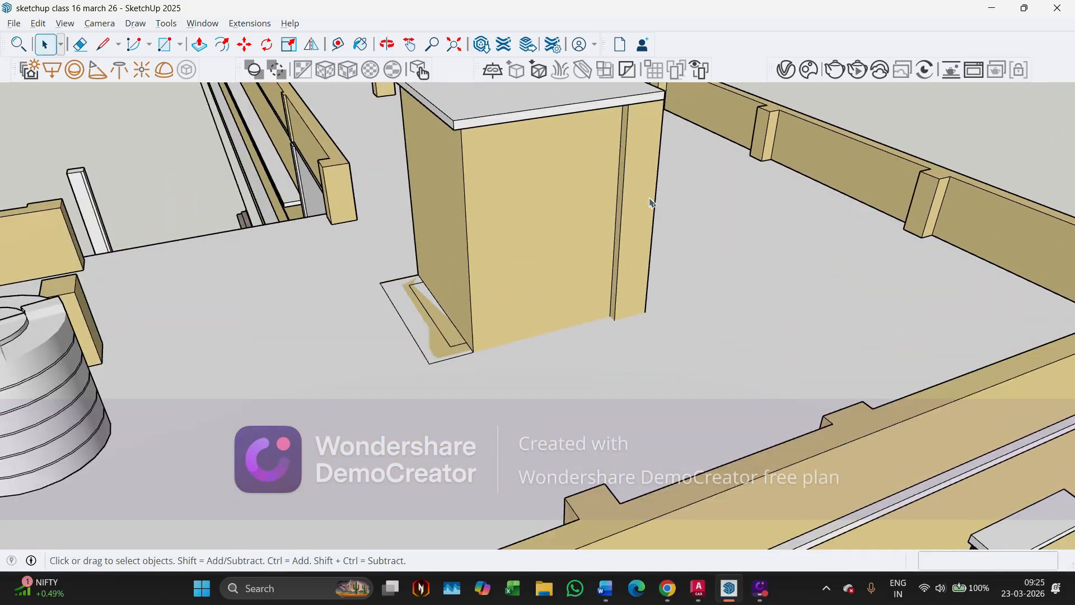
pyautogui.moveTo(593, 218); pyautogui.dragTo(617, 226, button='middle')
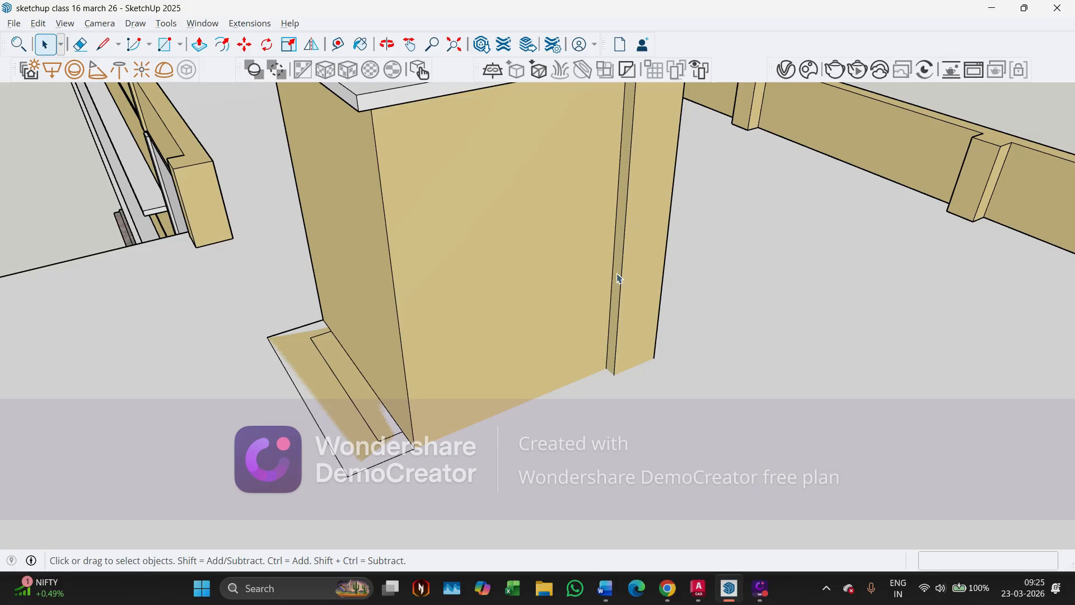
pyautogui.scroll(3, 612, 220)
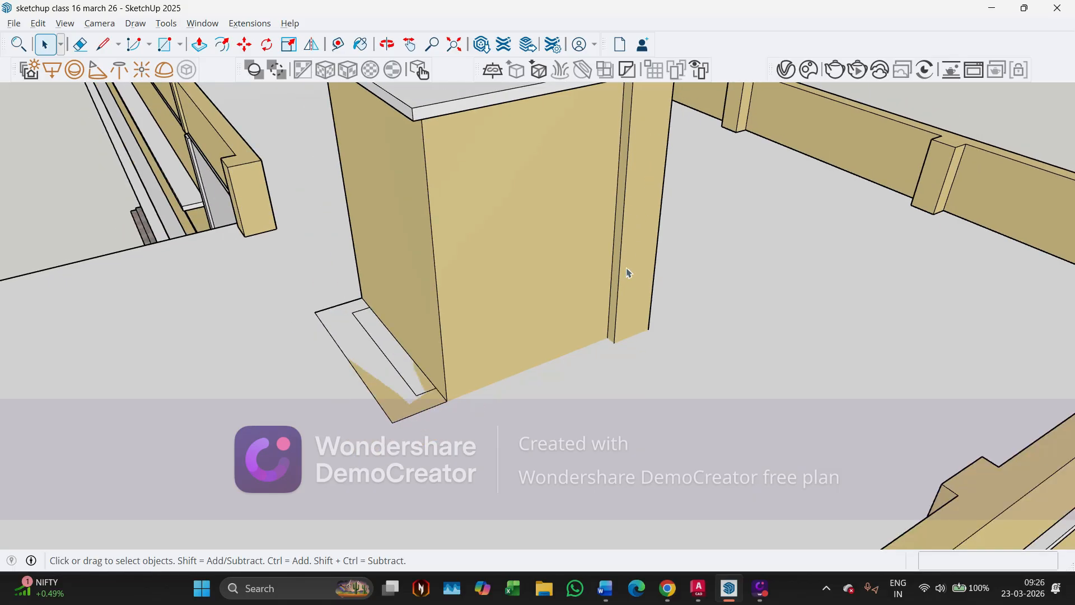
pyautogui.scroll(-5, 624, 258)
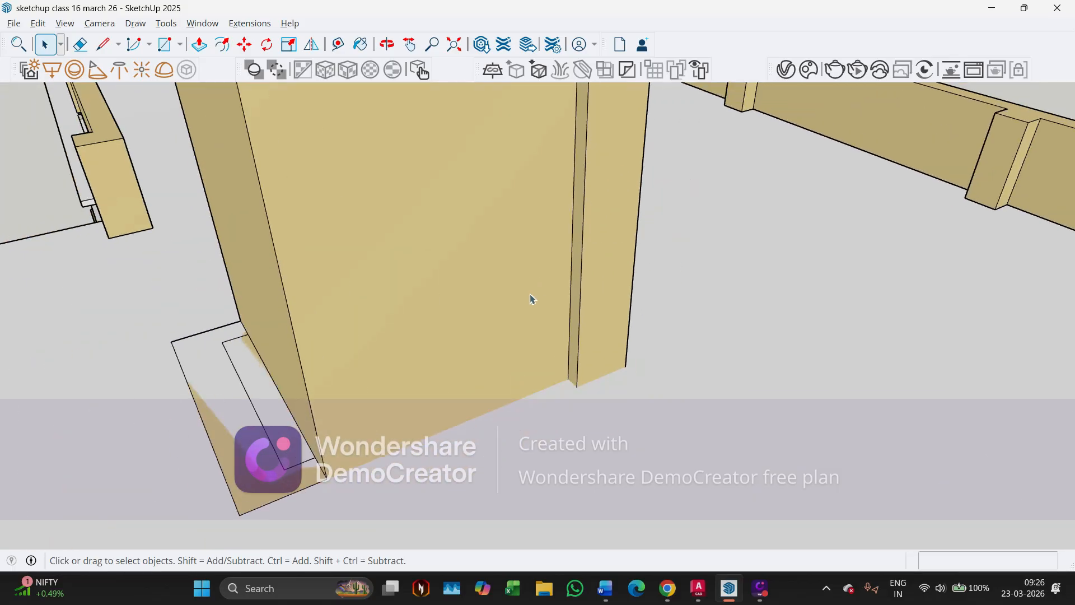
pyautogui.moveTo(545, 283); pyautogui.dragTo(432, 229, button='middle')
# Switch to AutoCAD and place a horizontal-option construction line through the corner of the lift column facing the e-library wall.
pyautogui.hotkey('alt', 'Tab')
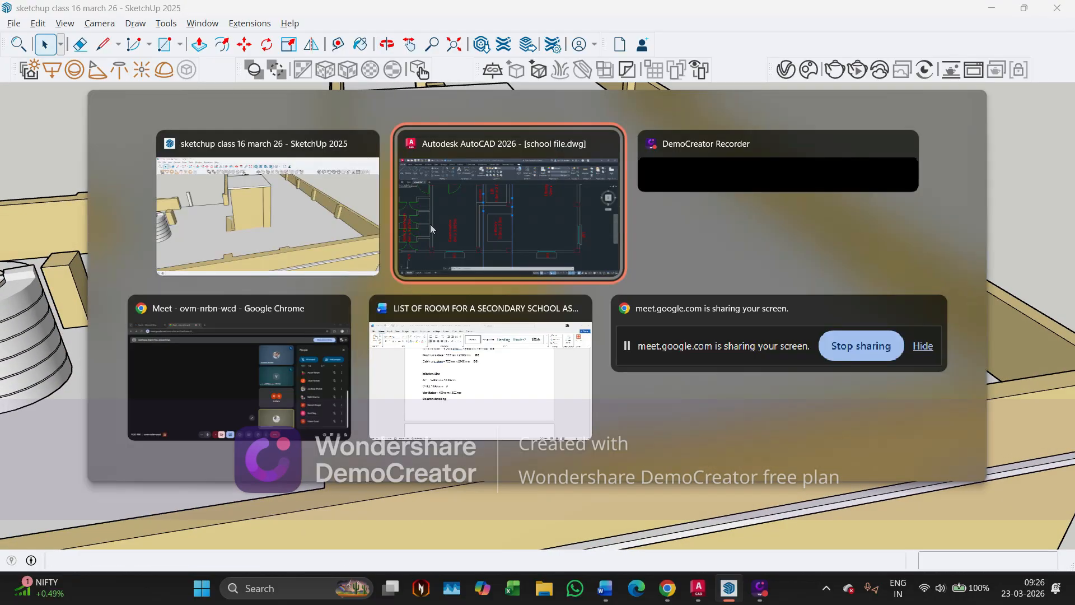
pyautogui.press('Escape')
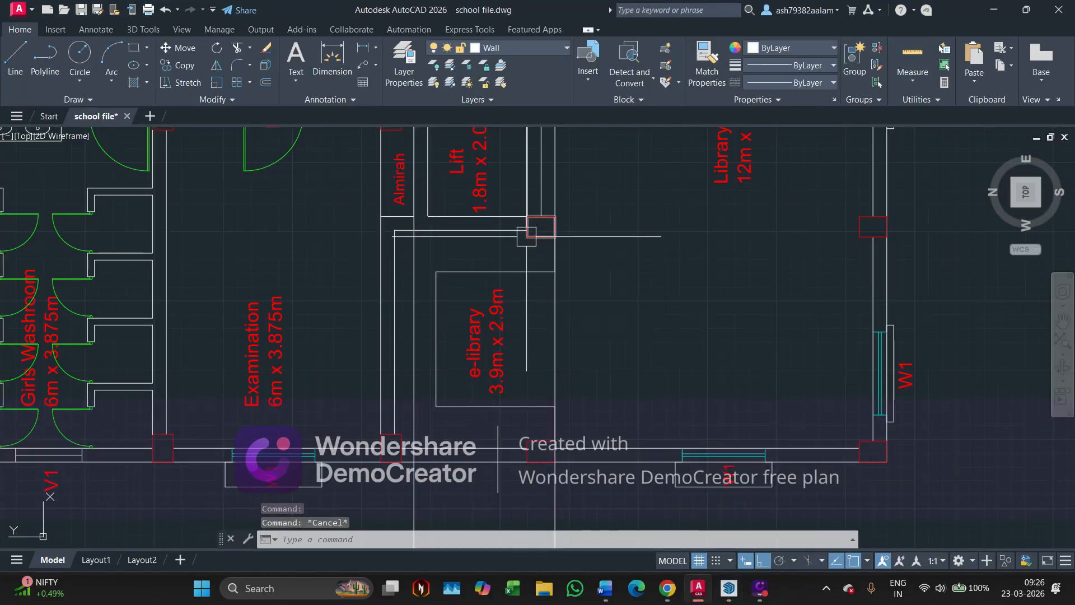
pyautogui.write('xl')
pyautogui.press('Return')
pyautogui.write('h')
pyautogui.press('Return')
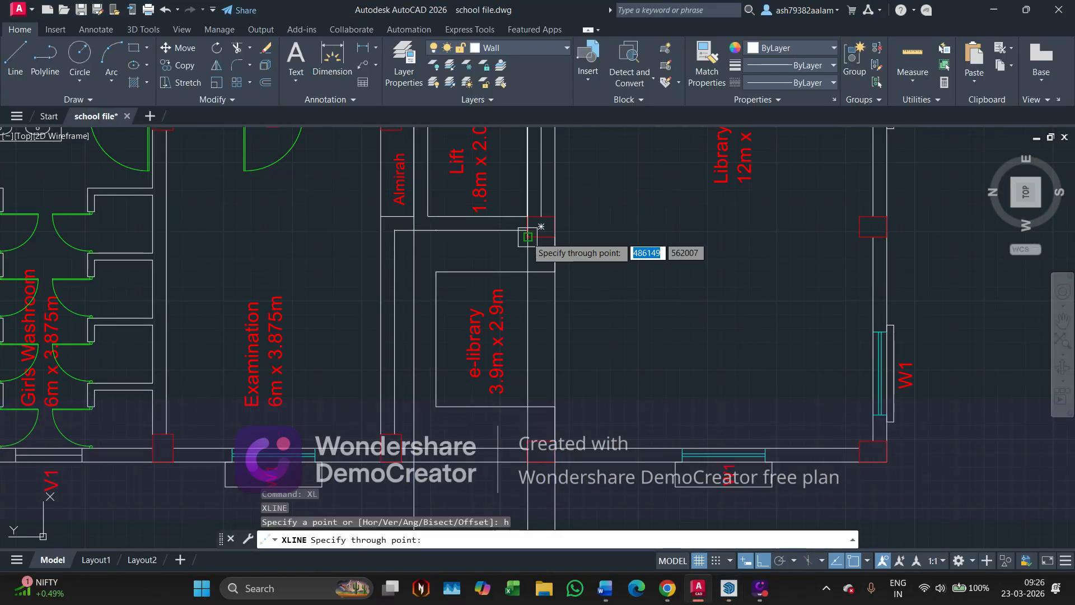
pyautogui.scroll(4, 526, 240)
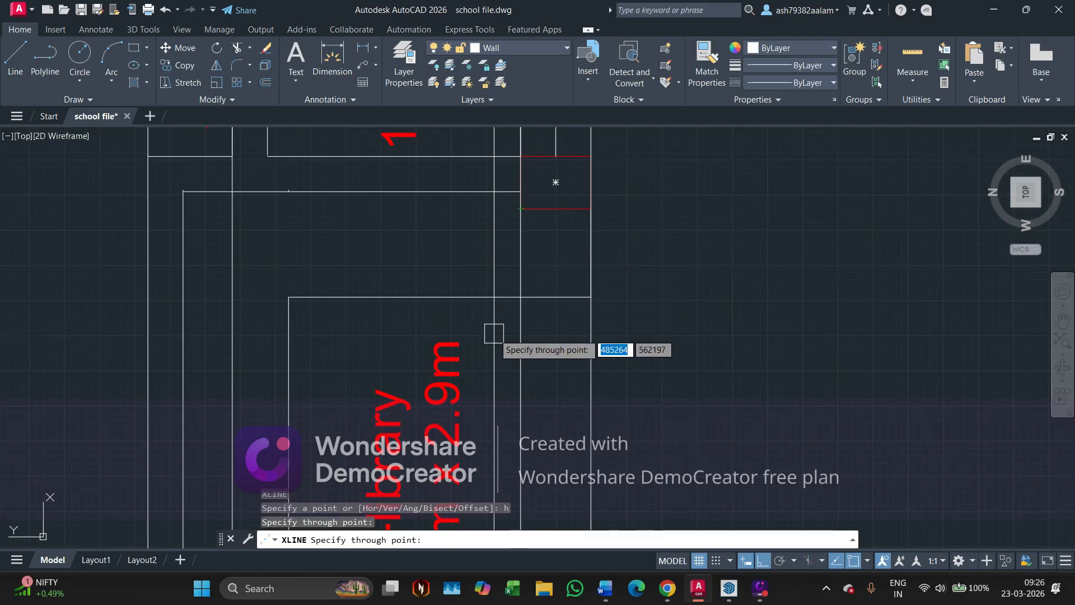
pyautogui.press('Escape')
# Trim the three construction lines across the parapet, between its top line and the top band of the elevation.
pyautogui.scroll(-5, 441, 320)
pyautogui.scroll(7, 441, 320)
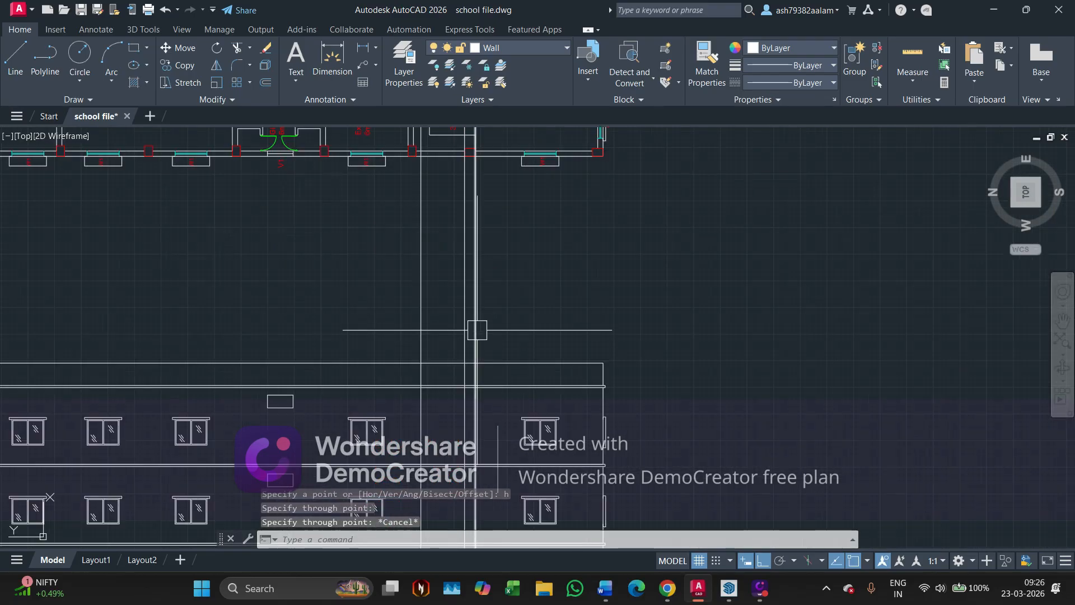
pyautogui.moveTo(470, 347); pyautogui.dragTo(458, 314, button='middle')
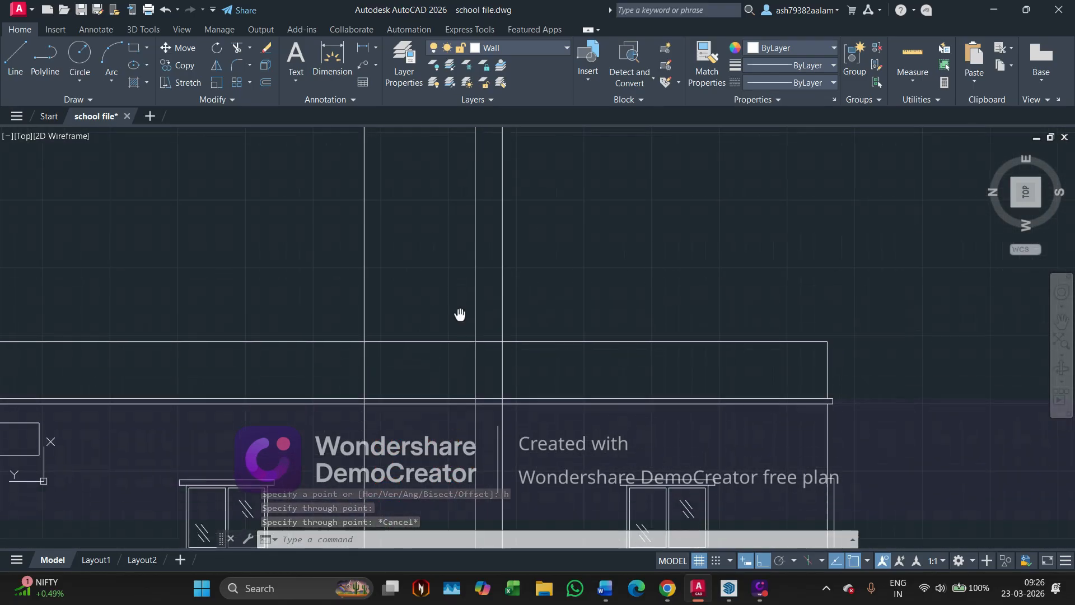
pyautogui.write('tr')
pyautogui.press('Return')
pyautogui.click(516, 357)
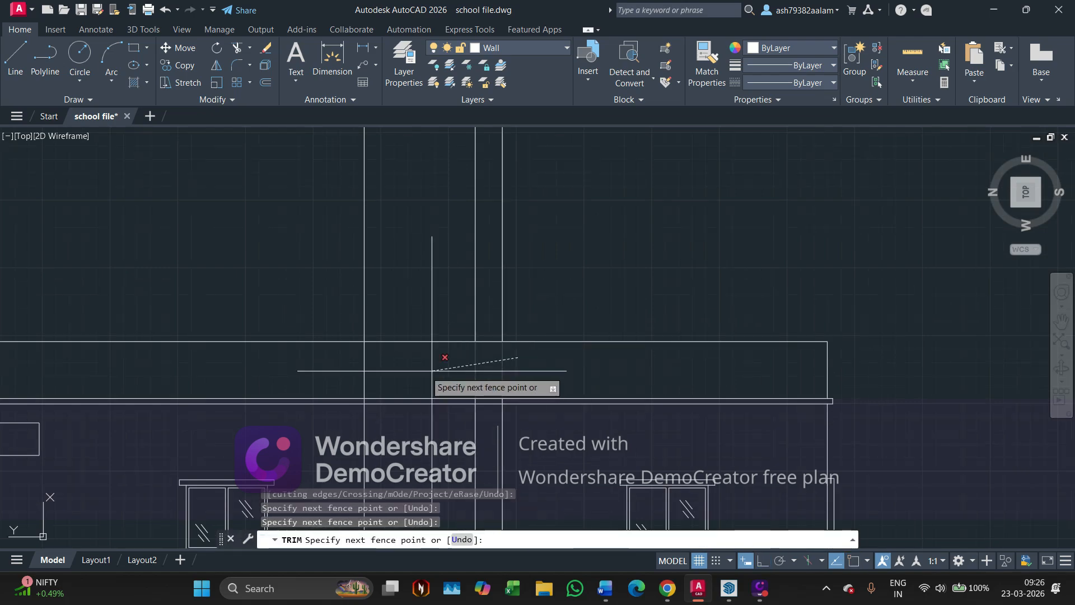
pyautogui.click(331, 375)
pyautogui.moveTo(359, 373); pyautogui.dragTo(365, 329, button='middle')
pyautogui.press('Escape')
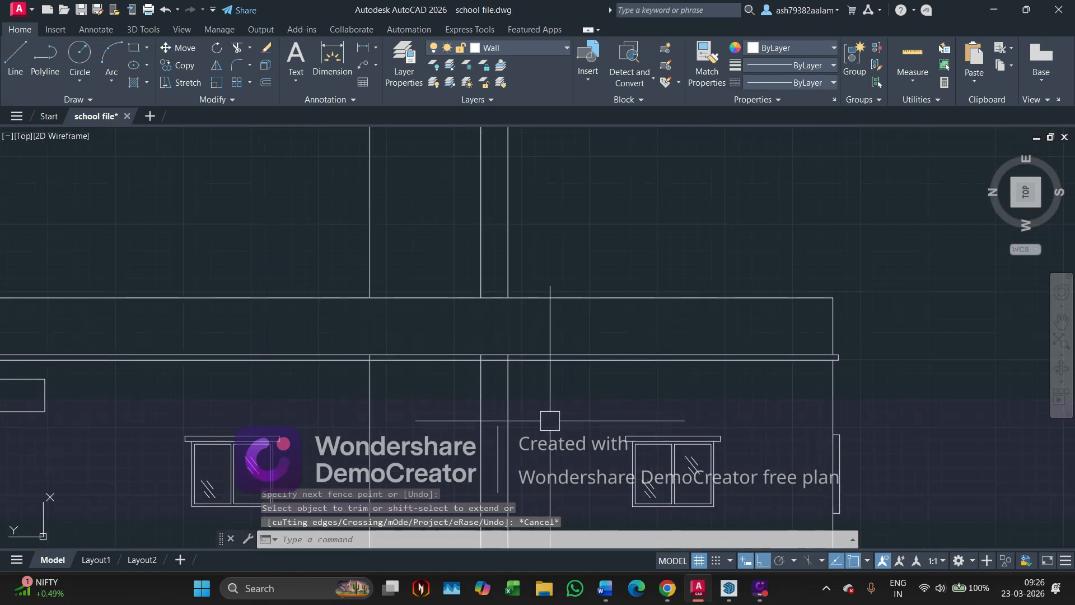
# Erase the three leftover construction line pieces below the elevation's top band.
pyautogui.click(552, 420)
pyautogui.click(353, 470)
pyautogui.press('Delete')
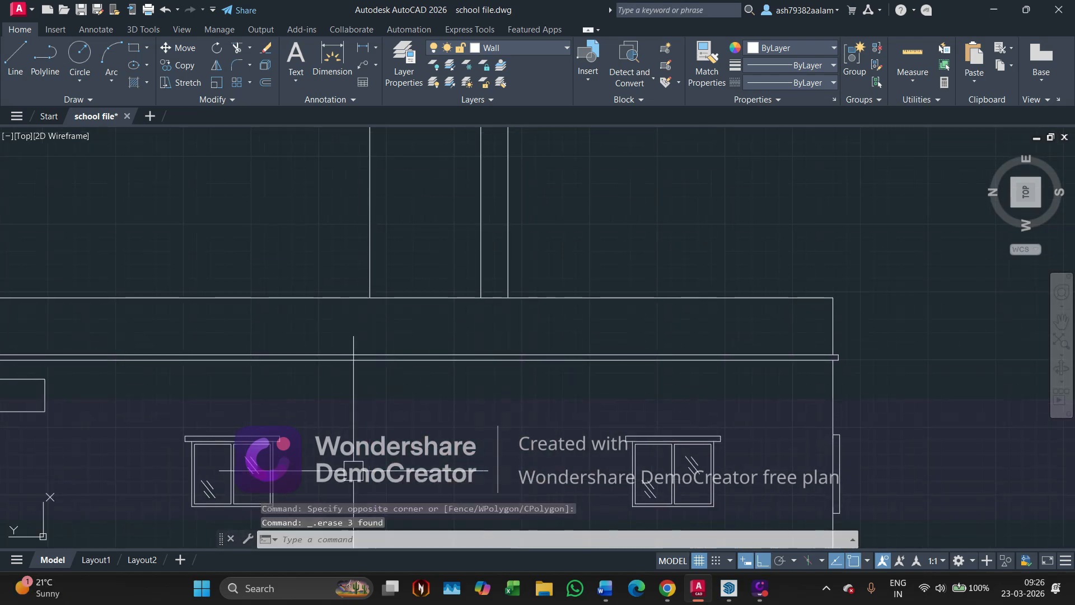
pyautogui.scroll(-5, 388, 473)
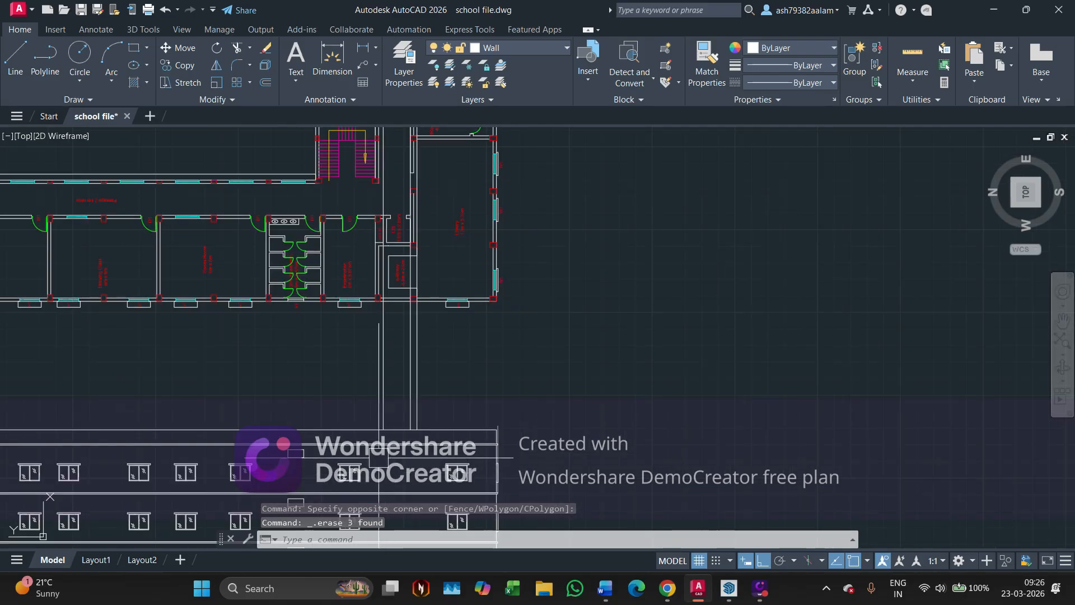
# Switch to SketchUp and measure the corner rooftop room's wall height from the roof surface to the underside of its slab.
pyautogui.moveTo(348, 470); pyautogui.dragTo(398, 472, button='middle')
pyautogui.hotkey('alt', 'Tab')
pyautogui.moveTo(394, 366); pyautogui.dragTo(430, 395, button='middle')
pyautogui.scroll(1, 429, 395)
pyautogui.press('t')
pyautogui.scroll(2, 430, 390)
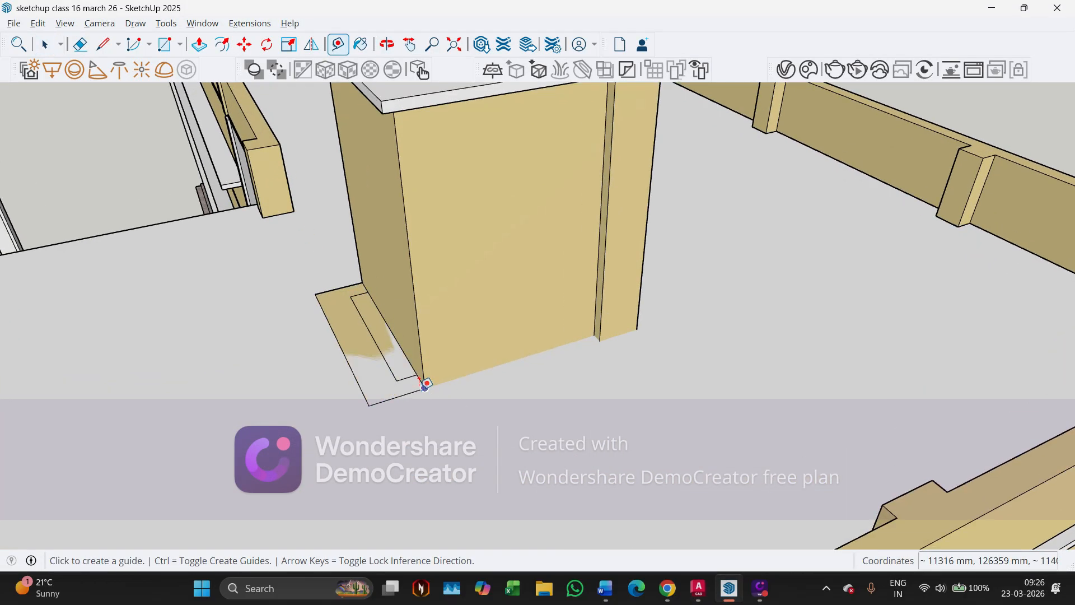
pyautogui.click(425, 384)
pyautogui.scroll(-3, 421, 364)
pyautogui.scroll(-3, 420, 126)
pyautogui.scroll(6, 419, 126)
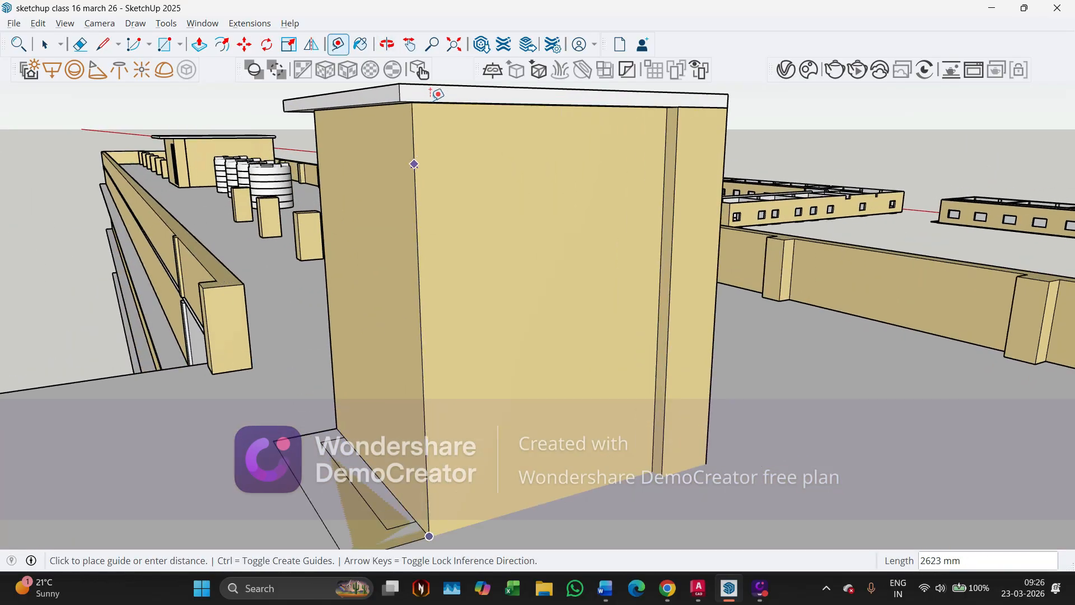
pyautogui.moveTo(357, 113); pyautogui.dragTo(384, 143, button='middle')
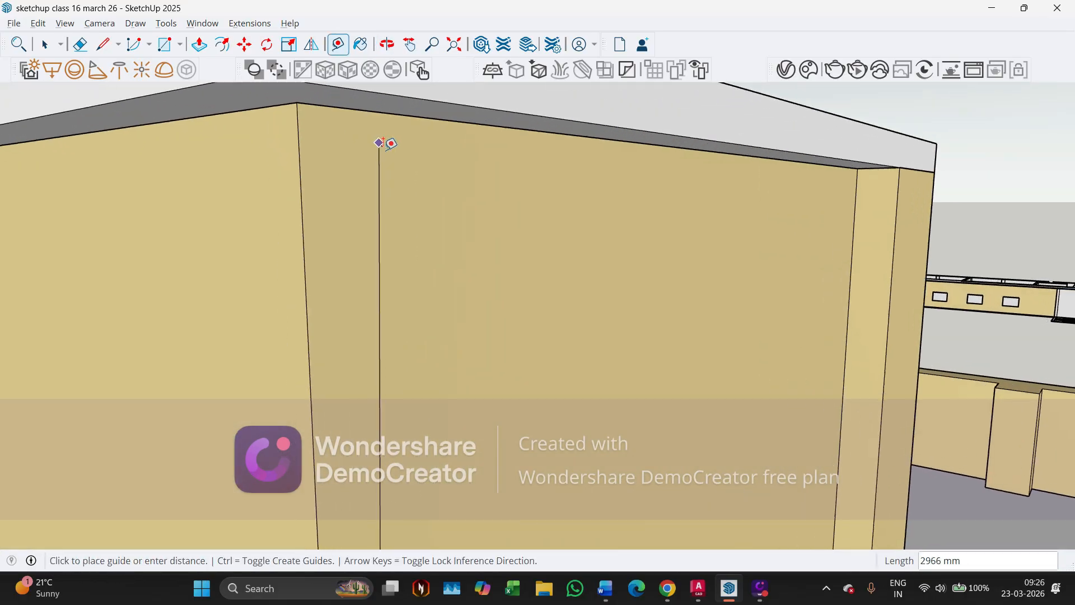
pyautogui.click(297, 102)
pyautogui.scroll(-1, 302, 112)
pyautogui.scroll(-1, 303, 187)
pyautogui.moveTo(300, 195); pyautogui.dragTo(238, 223, button='middle')
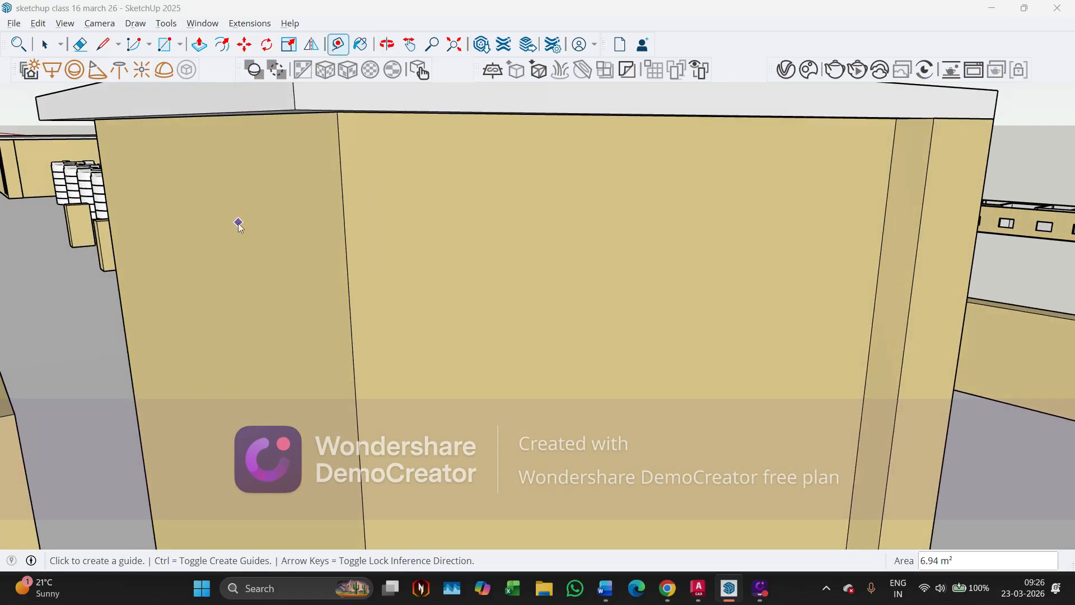
# Switch to AutoCAD and offset the top band's upper line 3000 upward to mark the rooftop room's wall height.
pyautogui.hotkey('alt', 'Tab')
pyautogui.scroll(2, 476, 432)
pyautogui.write('o')
pyautogui.press('Return')
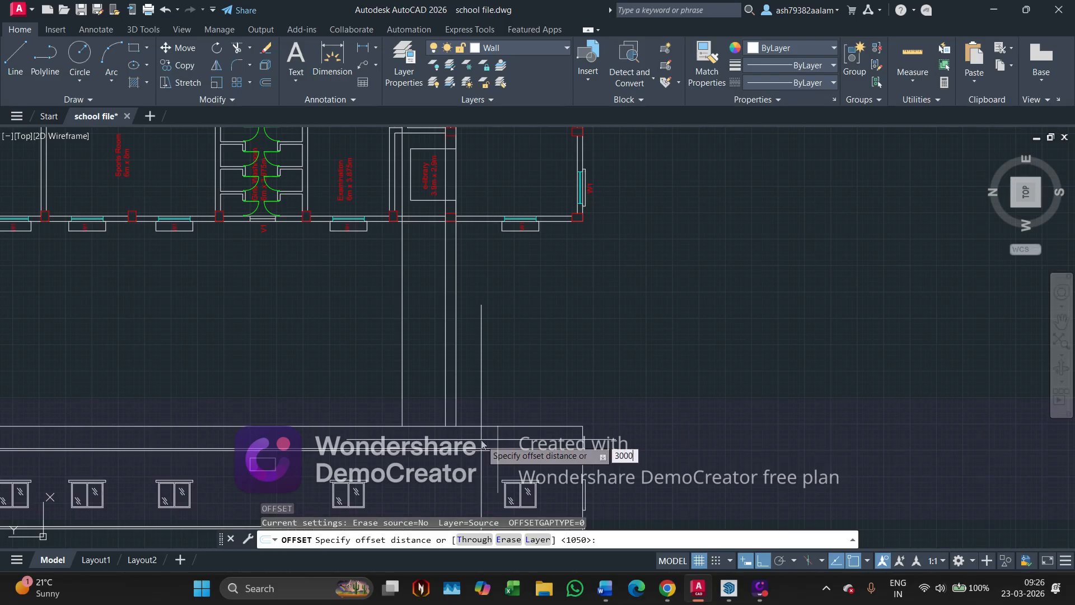
pyautogui.press('Return')
pyautogui.scroll(5, 482, 445)
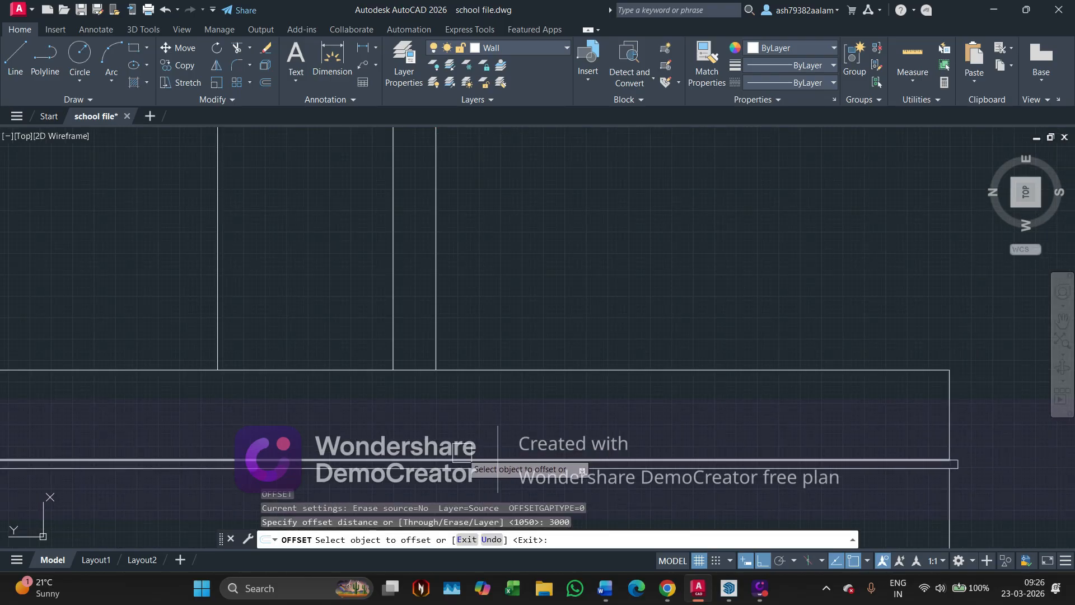
pyautogui.click(462, 453)
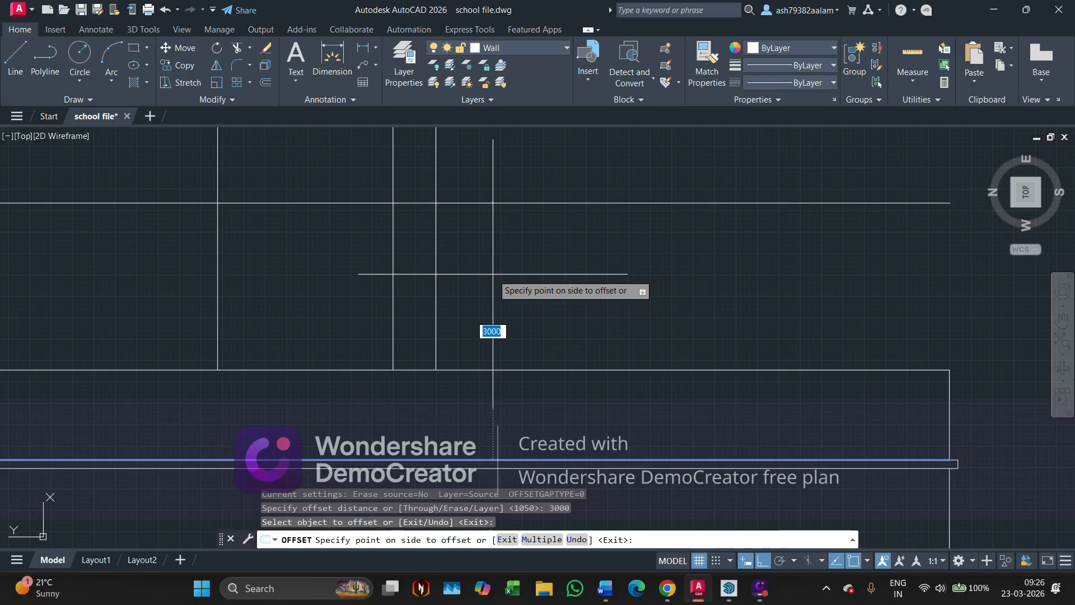
pyautogui.click(483, 257)
pyautogui.press('Escape')
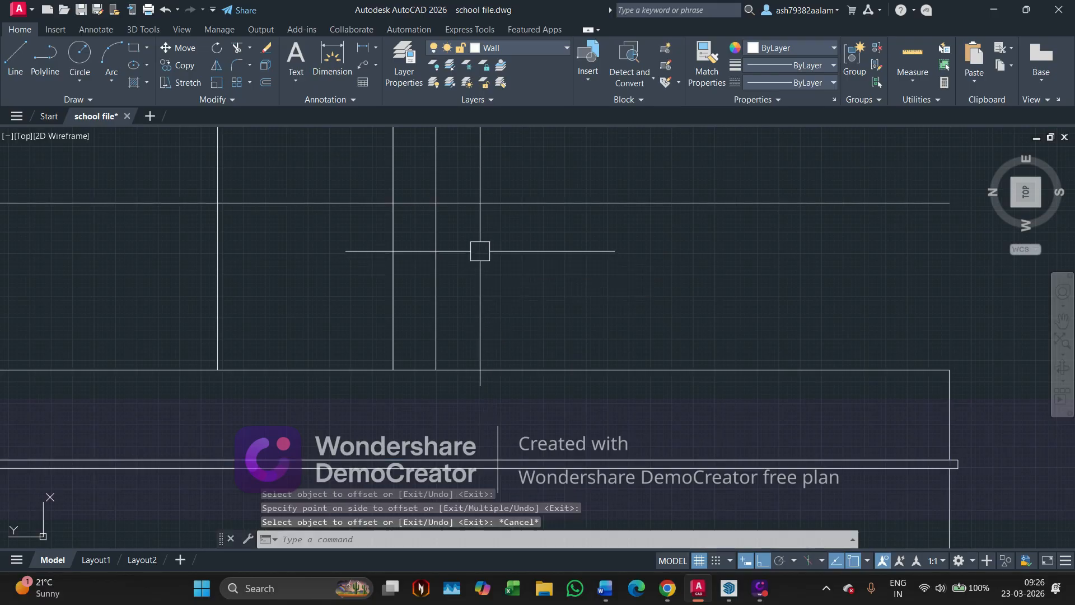
# Offset the rooftop room's height line 100 upward for the roof slab thickness.
pyautogui.moveTo(481, 247); pyautogui.dragTo(528, 334, button='middle')
pyautogui.press('Return')
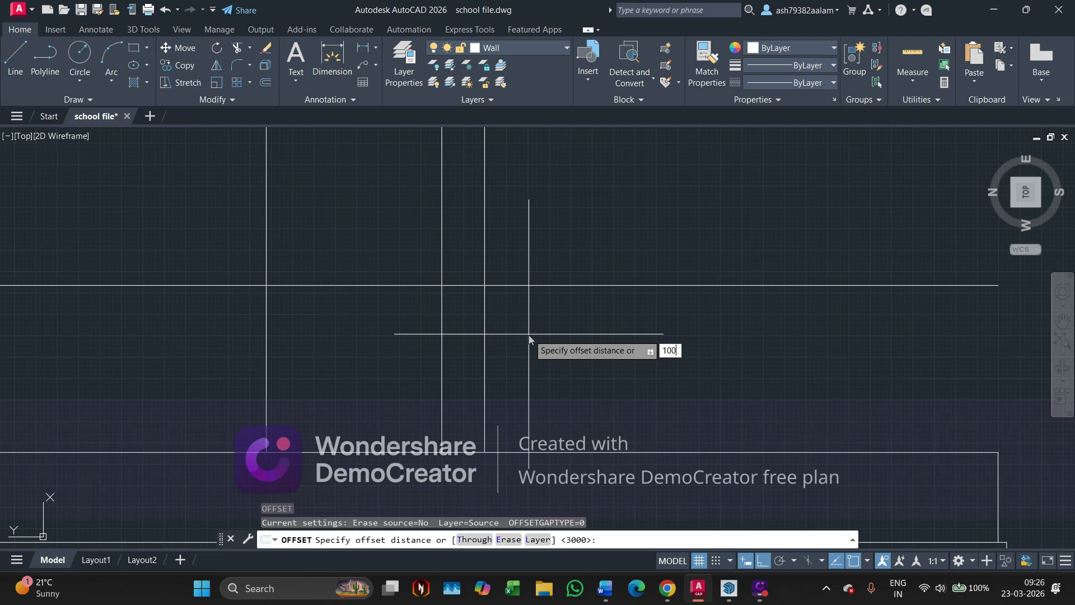
pyautogui.write('100')
pyautogui.press('Return')
pyautogui.click(566, 284)
pyautogui.click(568, 190)
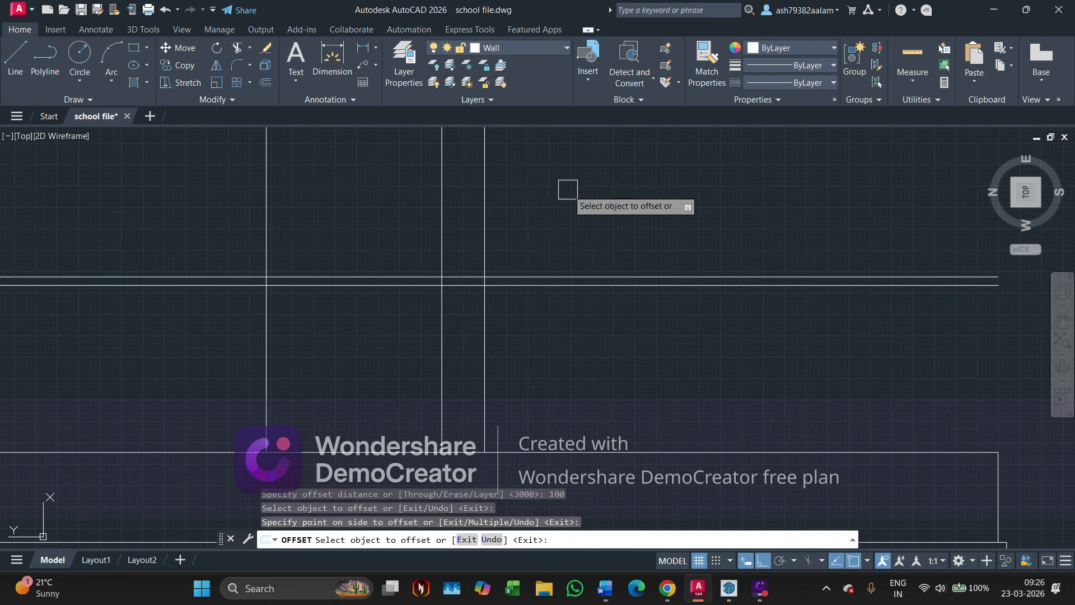
pyautogui.press('Escape')
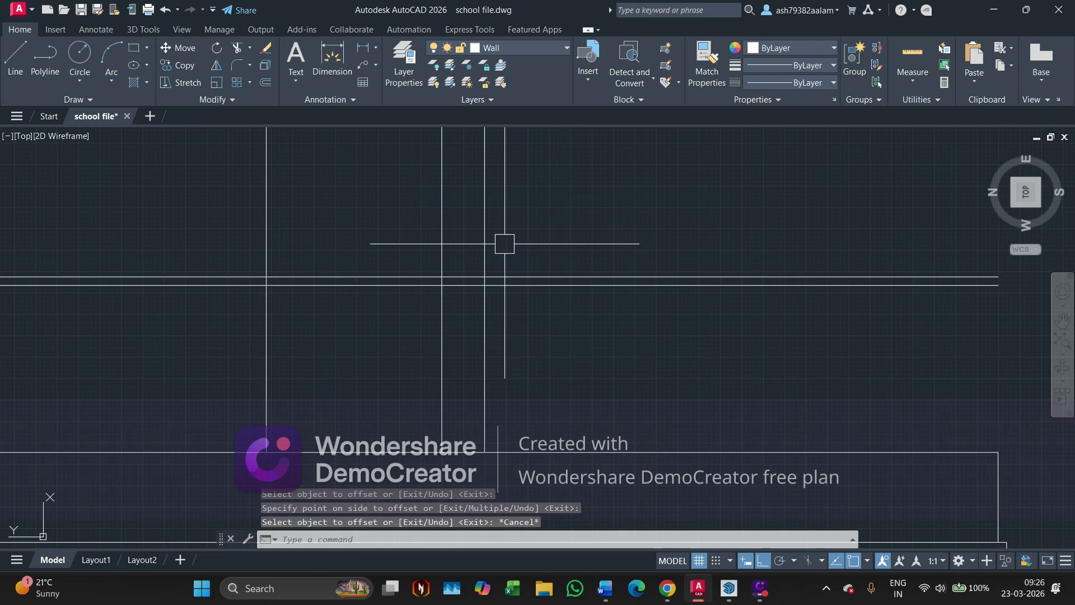
# Trim the projected and slab lines to the rooftop room's outline, and remove the lower slab line across the narrow column strip.
pyautogui.write('tr')
pyautogui.press('Return')
pyautogui.moveTo(556, 336)
pyautogui.mouseDown()
pyautogui.moveTo(556, 206)
pyautogui.moveTo(276, 156)
pyautogui.moveTo(180, 188)
pyautogui.mouseUp()
pyautogui.moveTo(208, 241); pyautogui.dragTo(210, 332)
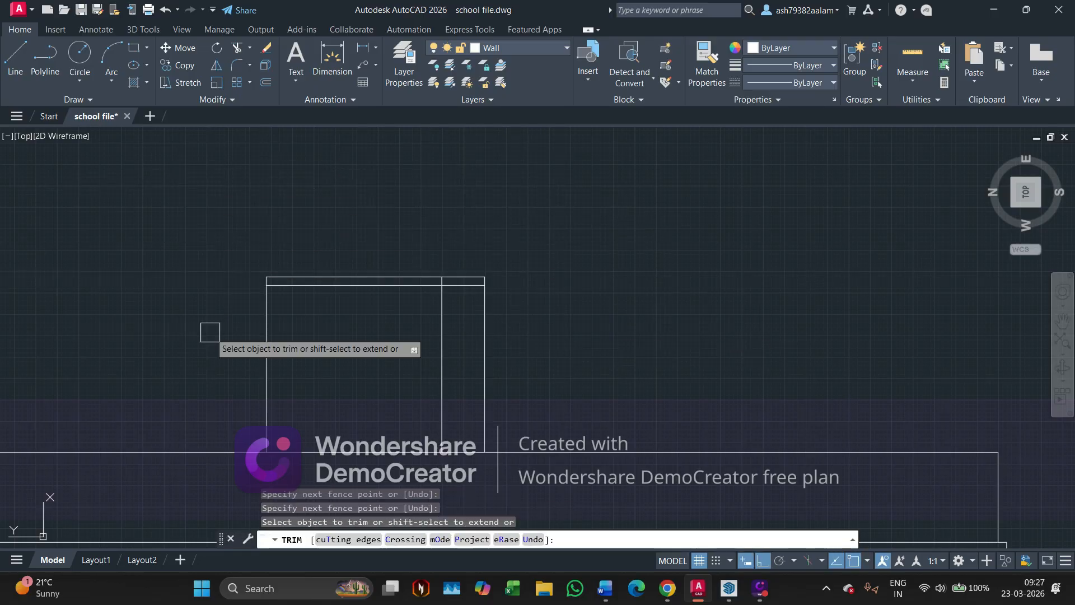
pyautogui.scroll(5, 440, 280)
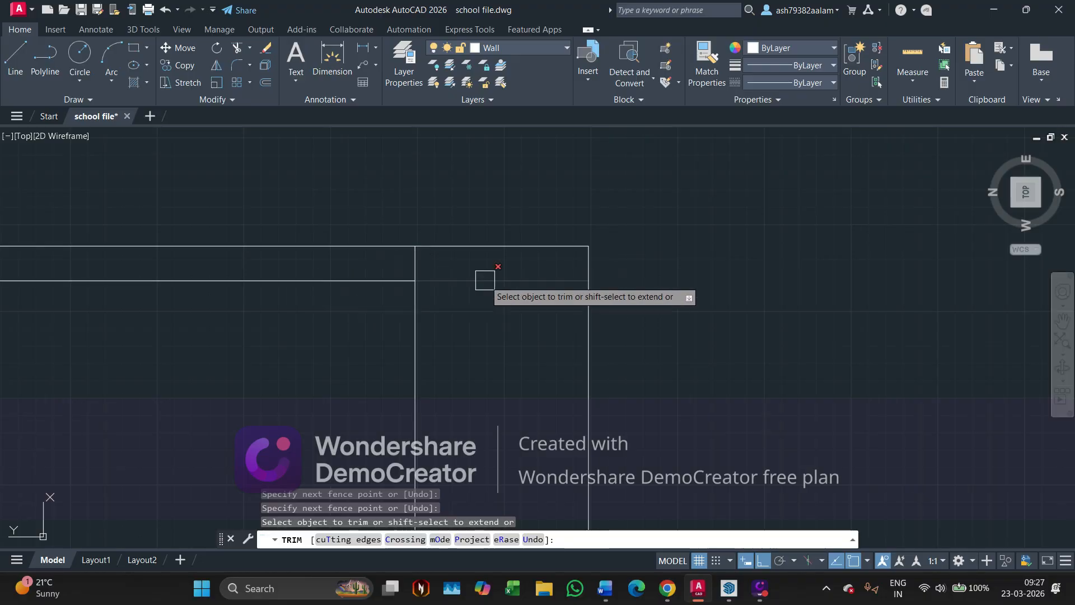
pyautogui.scroll(-6, 418, 297)
pyautogui.press('Escape')
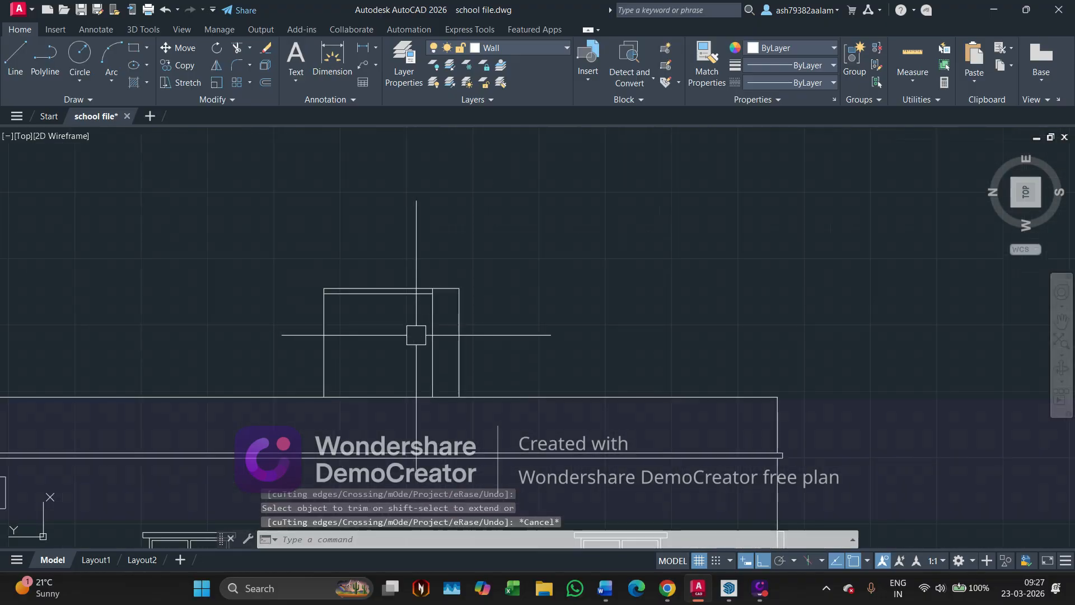
# Switch to SketchUp and examine how the corner rooftop room's slab meets the main wall and the narrow column strip.
pyautogui.hotkey('alt', 'Tab')
pyautogui.moveTo(420, 327)
pyautogui.mouseDown(button='middle')
pyautogui.moveTo(358, 314)
pyautogui.moveTo(462, 310)
pyautogui.moveTo(474, 281)
pyautogui.moveTo(515, 291)
pyautogui.mouseUp(button='middle')
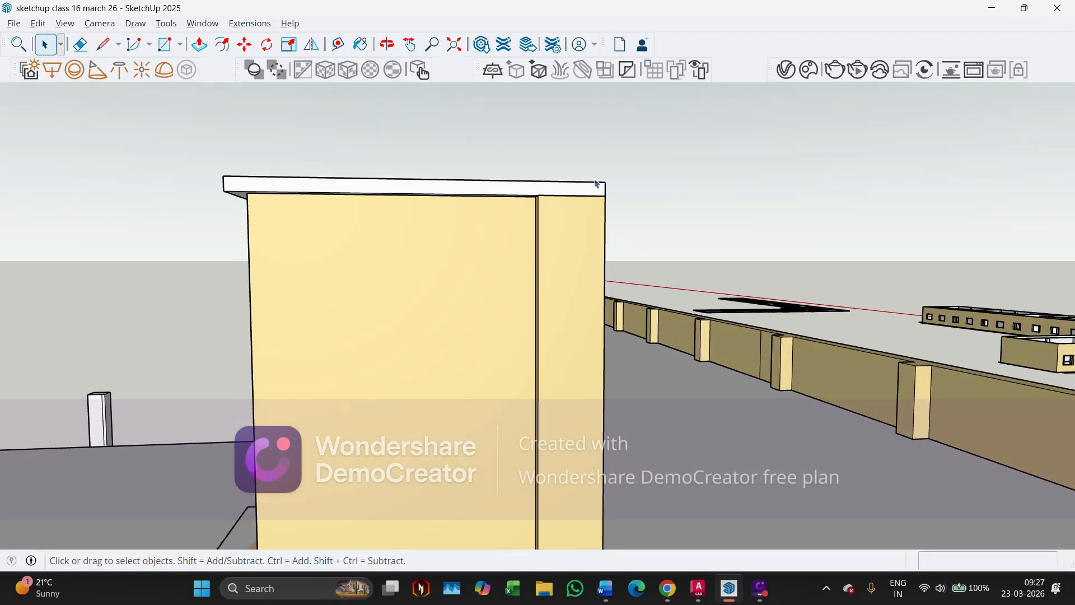
pyautogui.moveTo(597, 183)
pyautogui.mouseDown(button='middle')
pyautogui.moveTo(549, 192)
pyautogui.moveTo(537, 240)
pyautogui.moveTo(488, 289)
pyautogui.moveTo(504, 321)
pyautogui.moveTo(653, 367)
pyautogui.moveTo(478, 314)
pyautogui.moveTo(704, 337)
pyautogui.moveTo(663, 332)
pyautogui.moveTo(696, 388)
pyautogui.mouseUp(button='middle')
pyautogui.scroll(10, 663, 332)
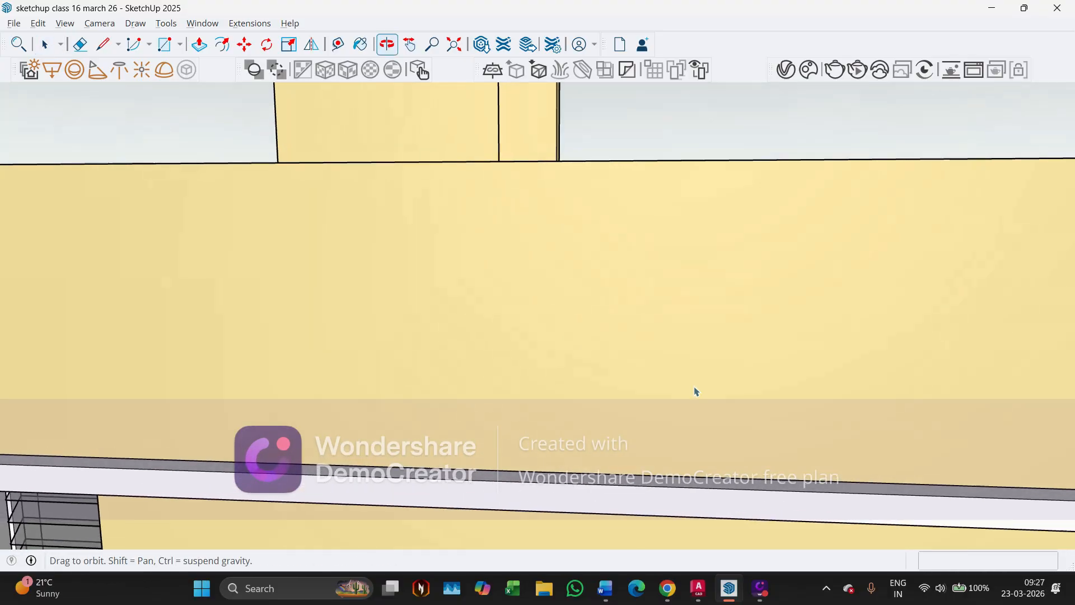
pyautogui.scroll(-8, 704, 476)
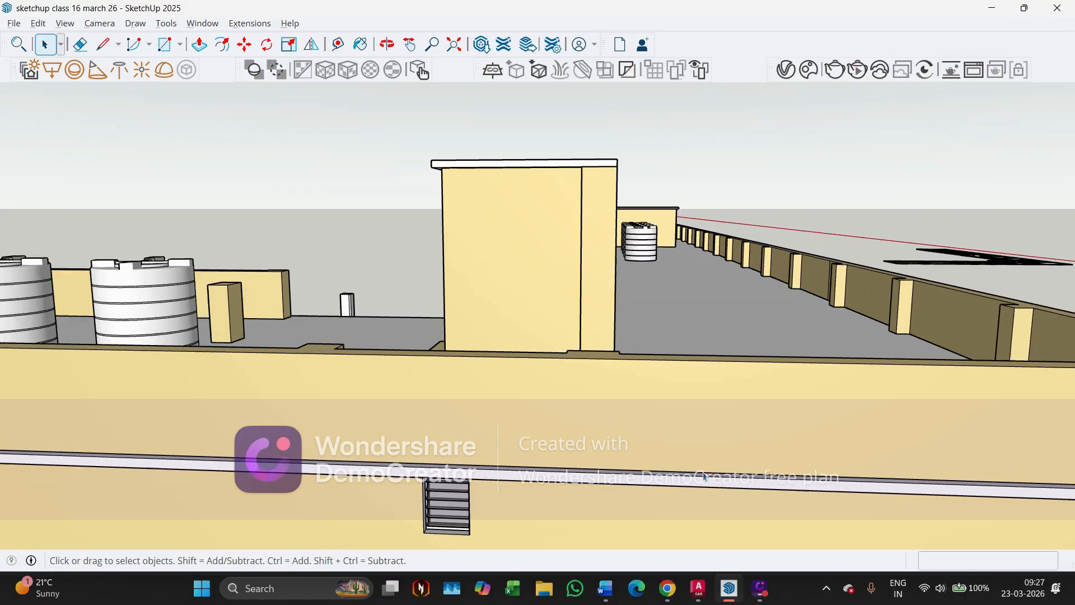
pyautogui.scroll(-1, 705, 476)
pyautogui.scroll(8, 596, 173)
pyautogui.scroll(-10, 596, 173)
pyautogui.moveTo(597, 173)
pyautogui.mouseDown(button='middle')
pyautogui.moveTo(590, 197)
pyautogui.moveTo(620, 187)
pyautogui.mouseUp(button='middle')
pyautogui.scroll(6, 593, 193)
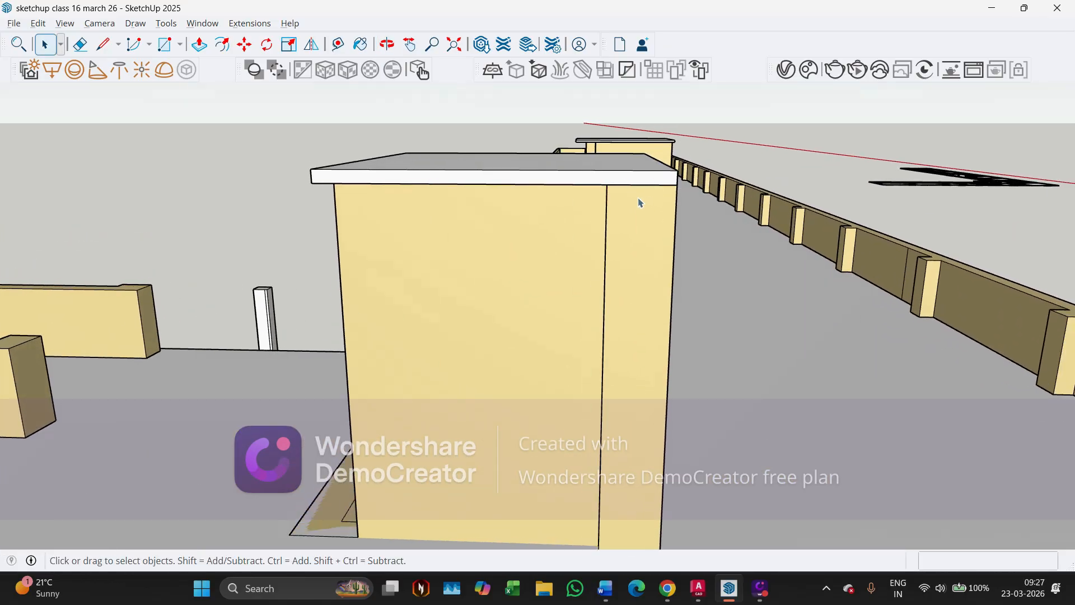
pyautogui.scroll(2, 641, 202)
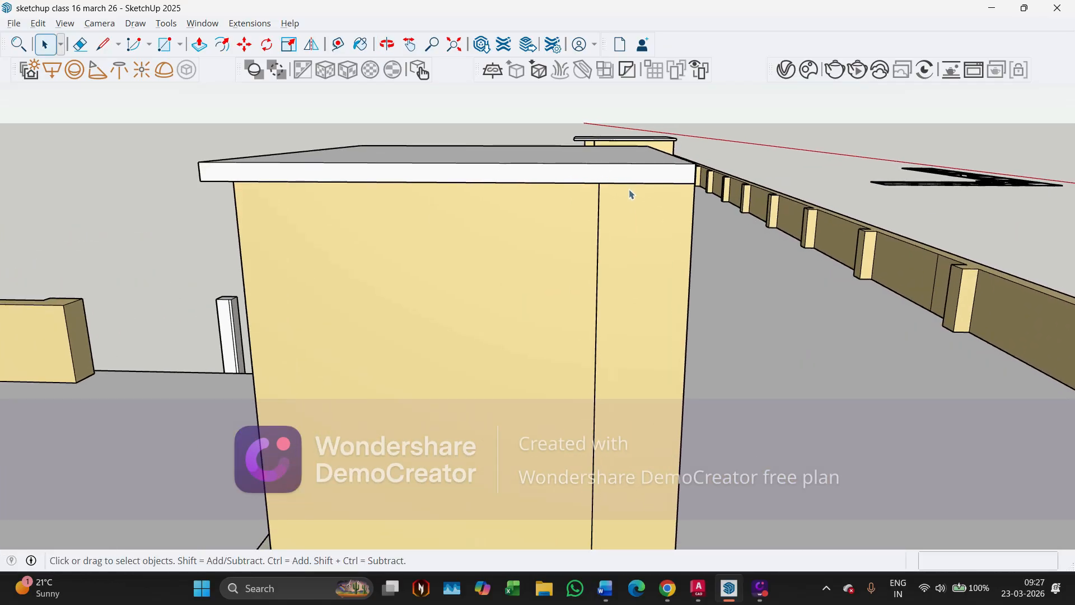
pyautogui.scroll(1, 649, 186)
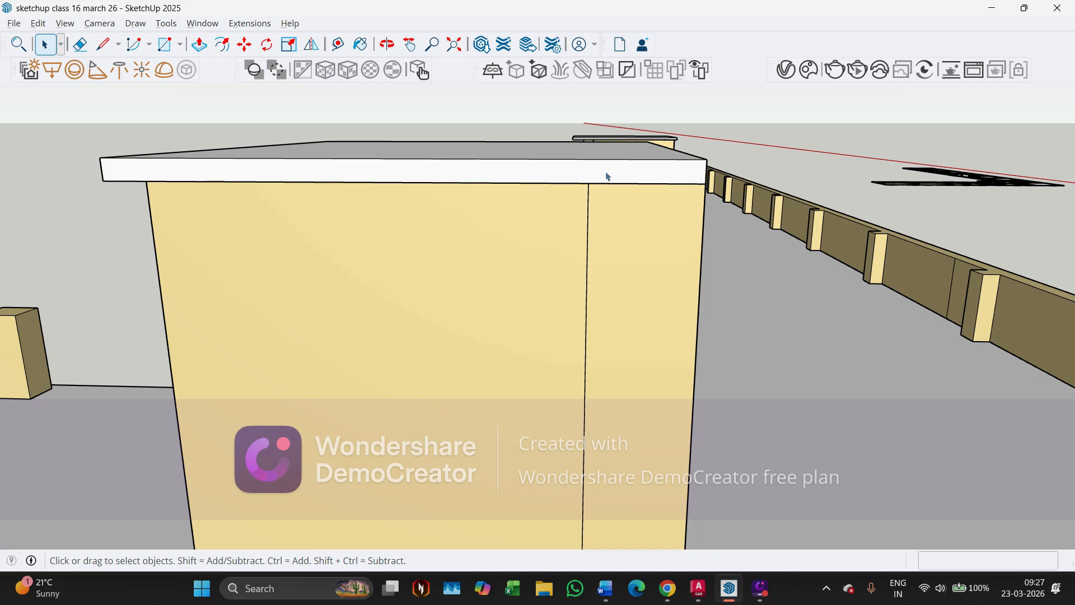
pyautogui.scroll(3, 641, 174)
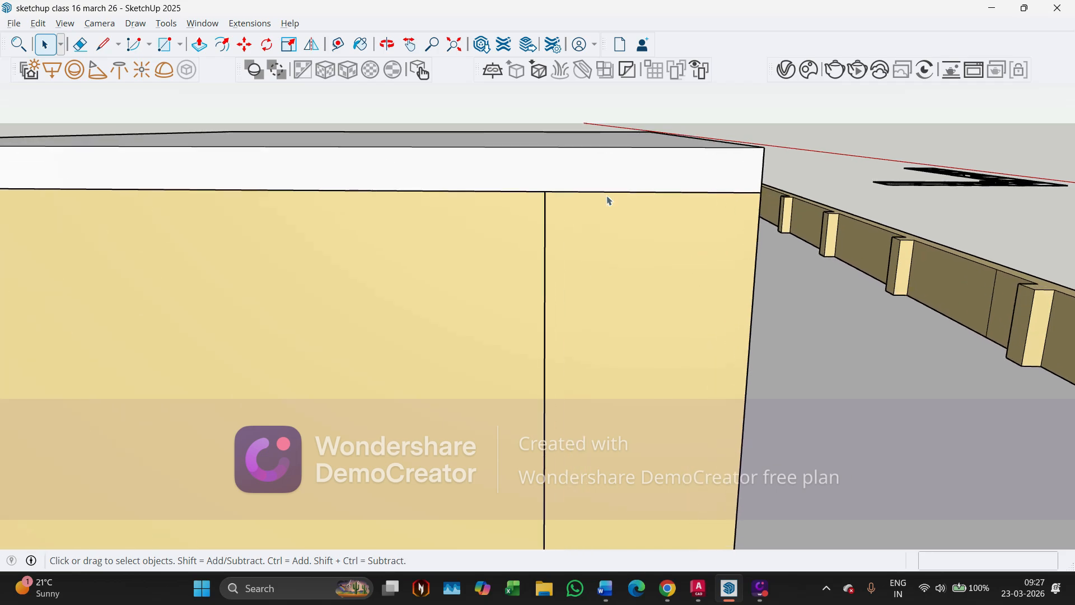
pyautogui.moveTo(607, 199)
pyautogui.mouseDown(button='middle')
pyautogui.moveTo(633, 203)
pyautogui.moveTo(624, 200)
pyautogui.mouseUp(button='middle')
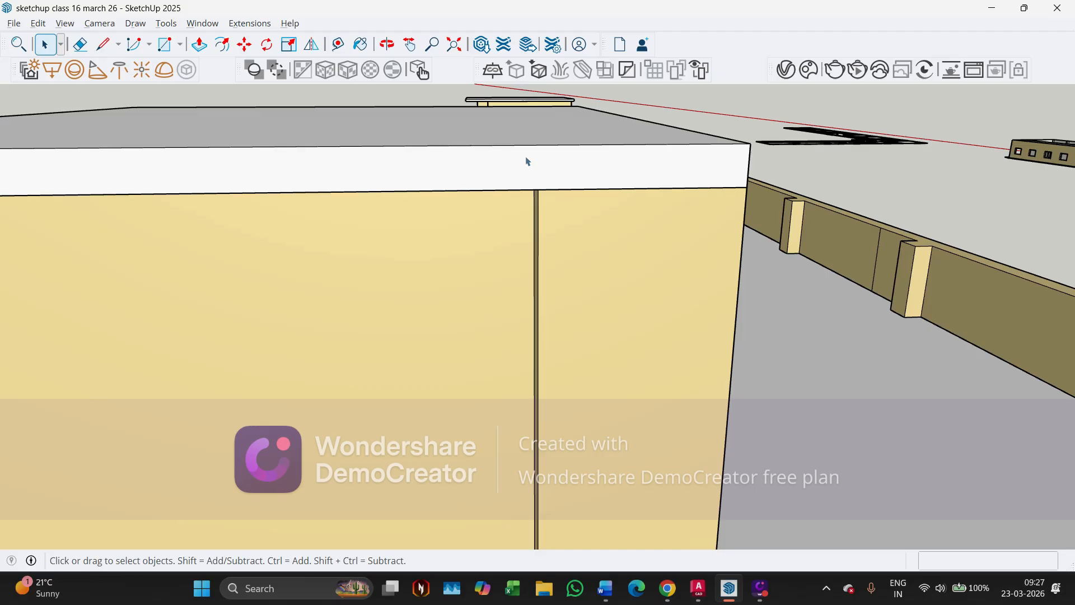
# Switch to AutoCAD and trim the column strip's inner vertical line between the rooftop room's two slab lines.
pyautogui.hotkey('alt', 'Tab')
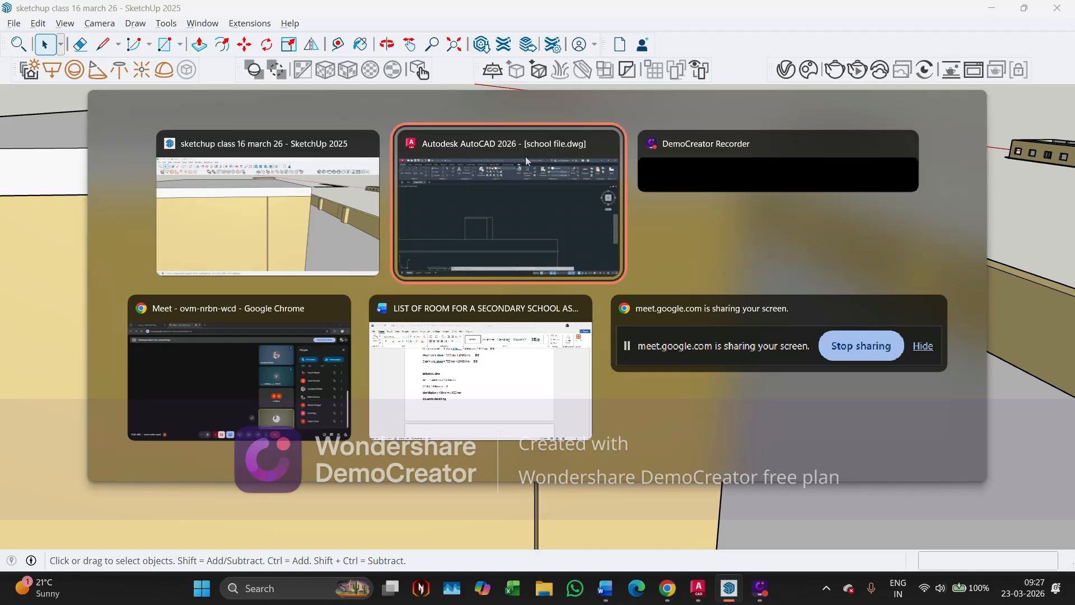
pyautogui.scroll(2, 426, 301)
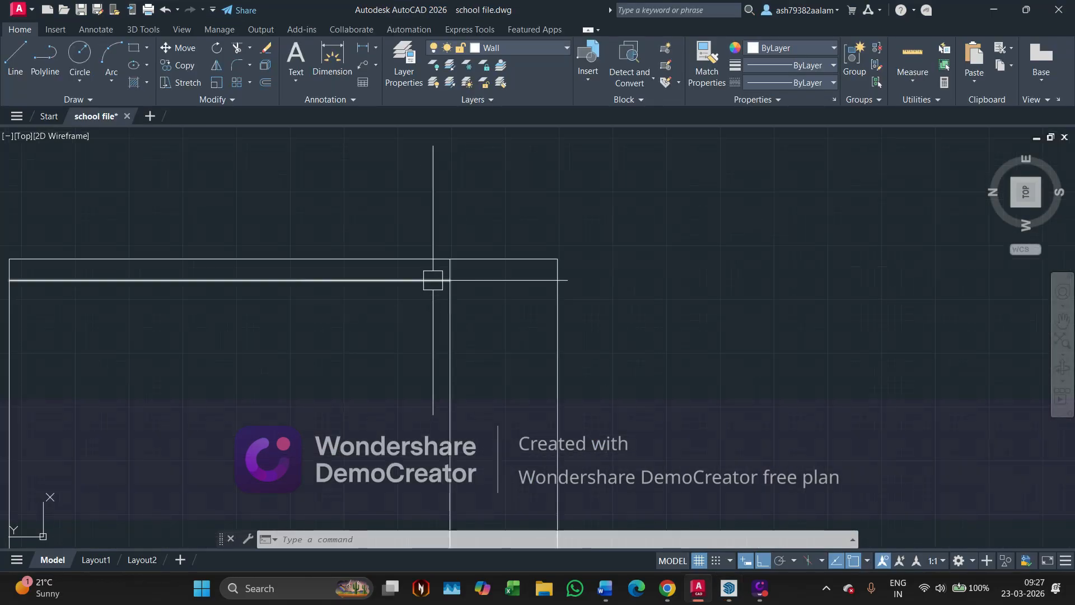
pyautogui.scroll(1, 435, 279)
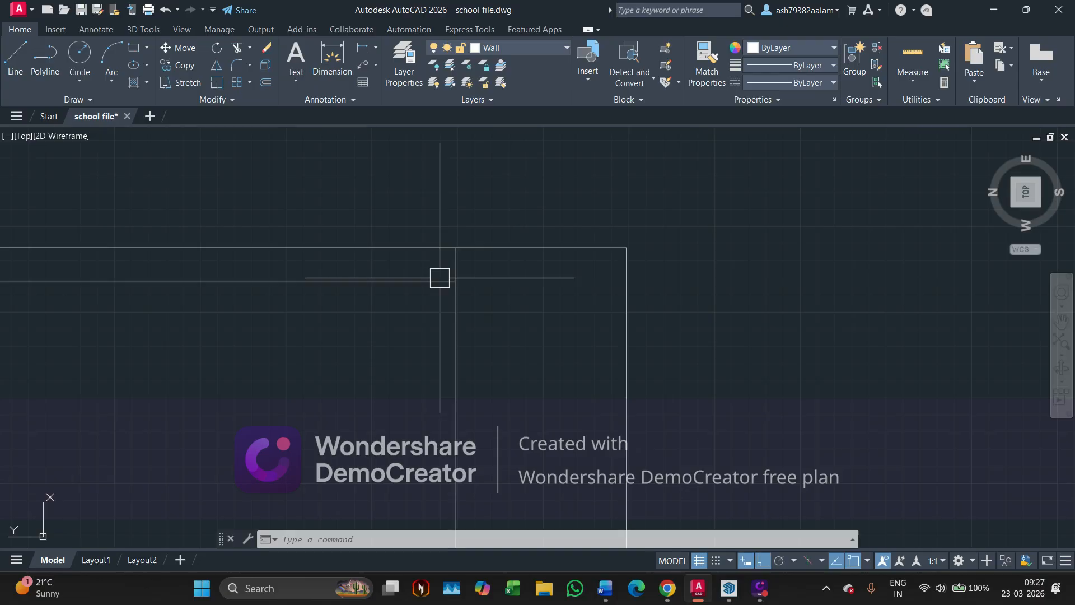
pyautogui.write('tr')
pyautogui.press('space')
pyautogui.scroll(2, 450, 275)
pyautogui.click(461, 265)
pyautogui.scroll(-4, 350, 334)
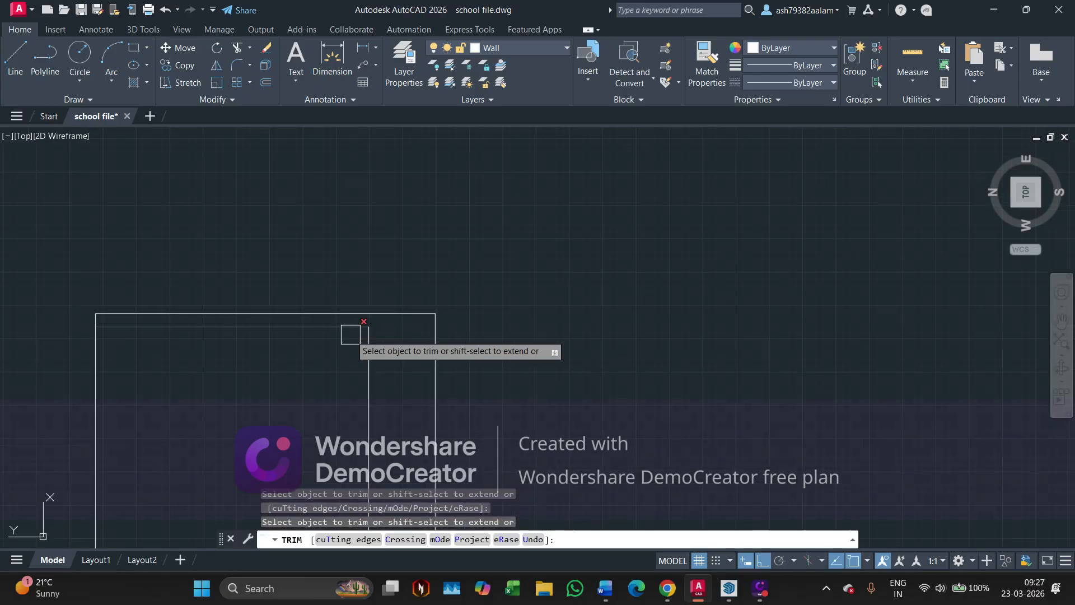
pyautogui.moveTo(422, 298); pyautogui.dragTo(492, 308, button='middle')
pyautogui.press('Escape')
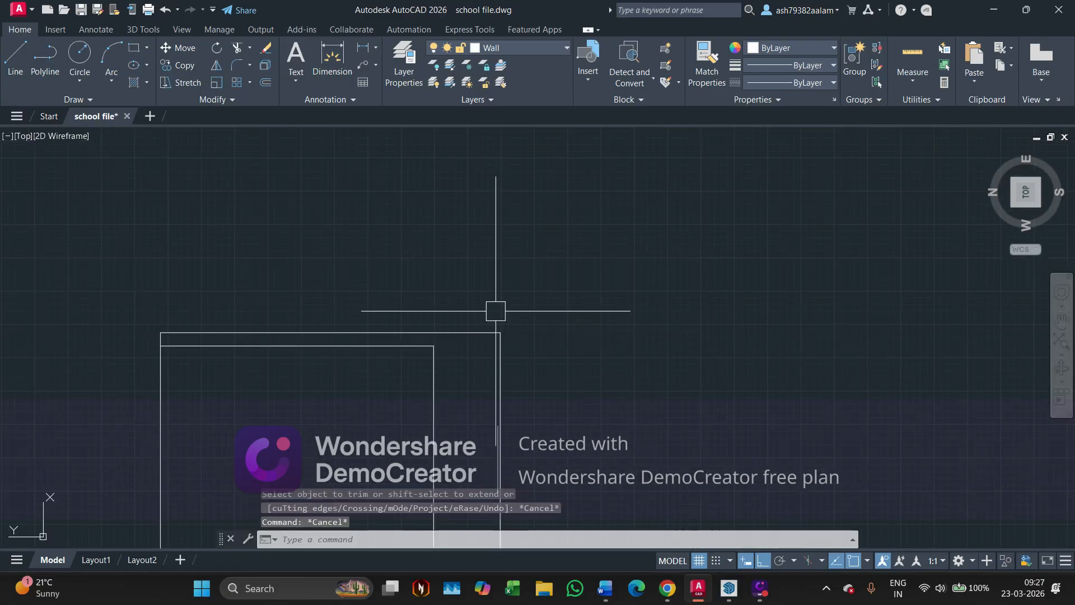
# Switch to SketchUp and measure the roof slab's overhang from the rooftop room's wall corner to the slab's outer edge.
pyautogui.hotkey('alt', 'Tab')
pyautogui.moveTo(542, 242); pyautogui.dragTo(515, 186, button='middle')
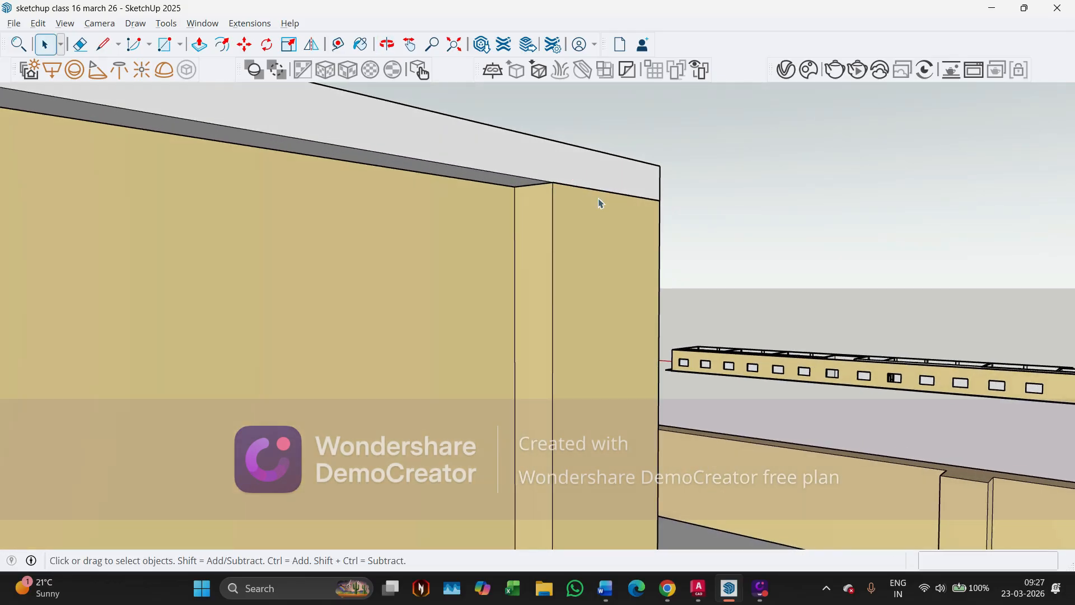
pyautogui.scroll(-2, 566, 241)
pyautogui.moveTo(546, 262); pyautogui.dragTo(414, 311, button='middle')
pyautogui.scroll(-10, 643, 261)
pyautogui.scroll(10, 644, 265)
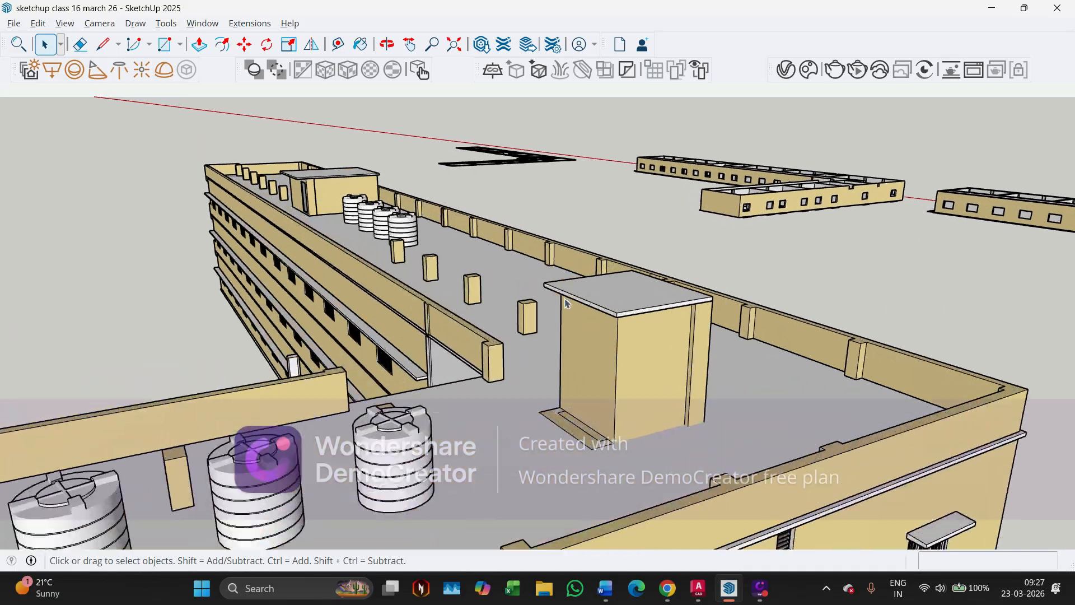
pyautogui.moveTo(616, 270); pyautogui.dragTo(575, 295, button='middle')
pyautogui.scroll(5, 599, 292)
pyautogui.scroll(1, 587, 302)
pyautogui.press('t')
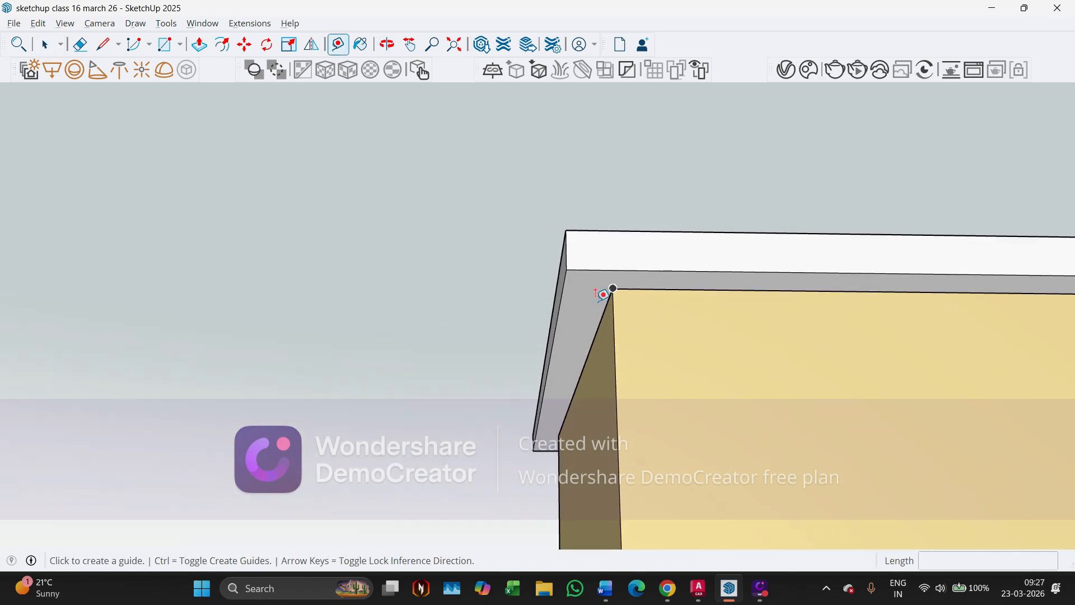
pyautogui.scroll(1, 615, 285)
pyautogui.click(617, 285)
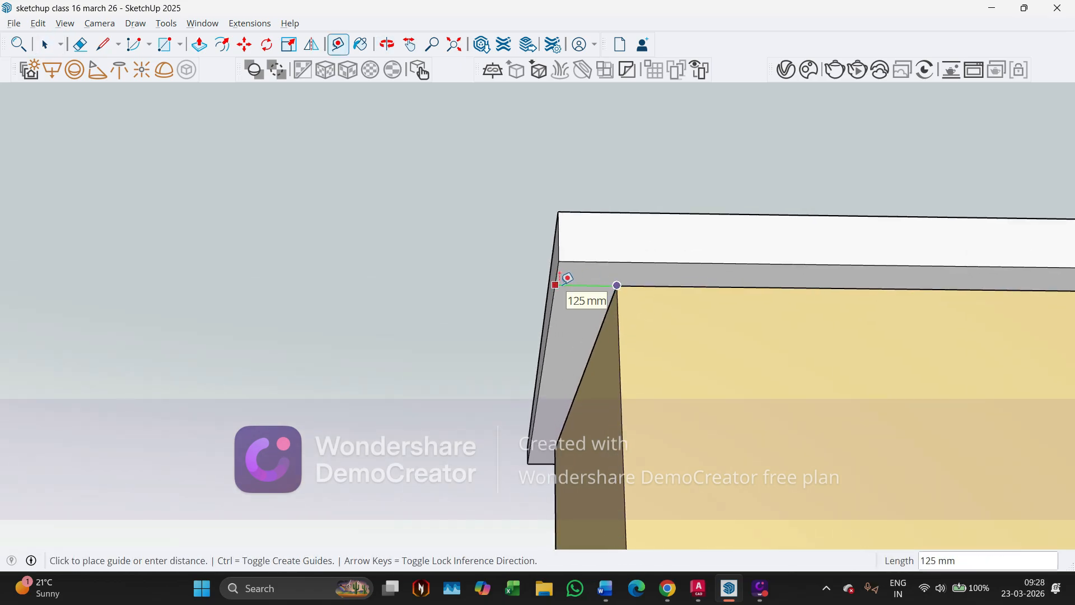
pyautogui.press('Escape')
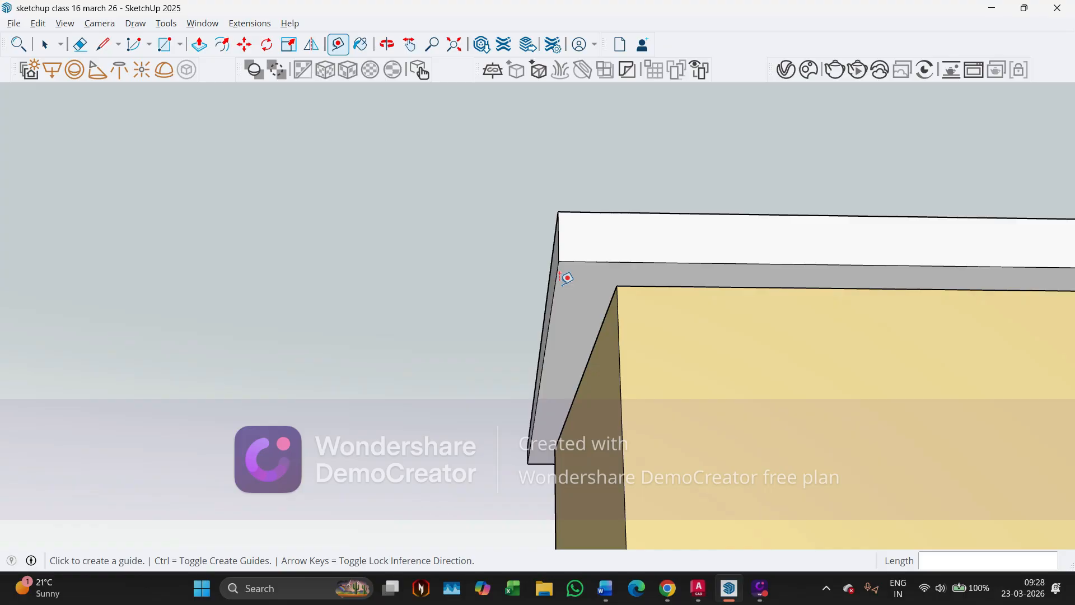
# Switch to AutoCAD and draw the slab overhang as a polyline from the rooftop room's upper corner: 125 outward, 100 down, and back to the wall.
pyautogui.hotkey('alt', 'Tab')
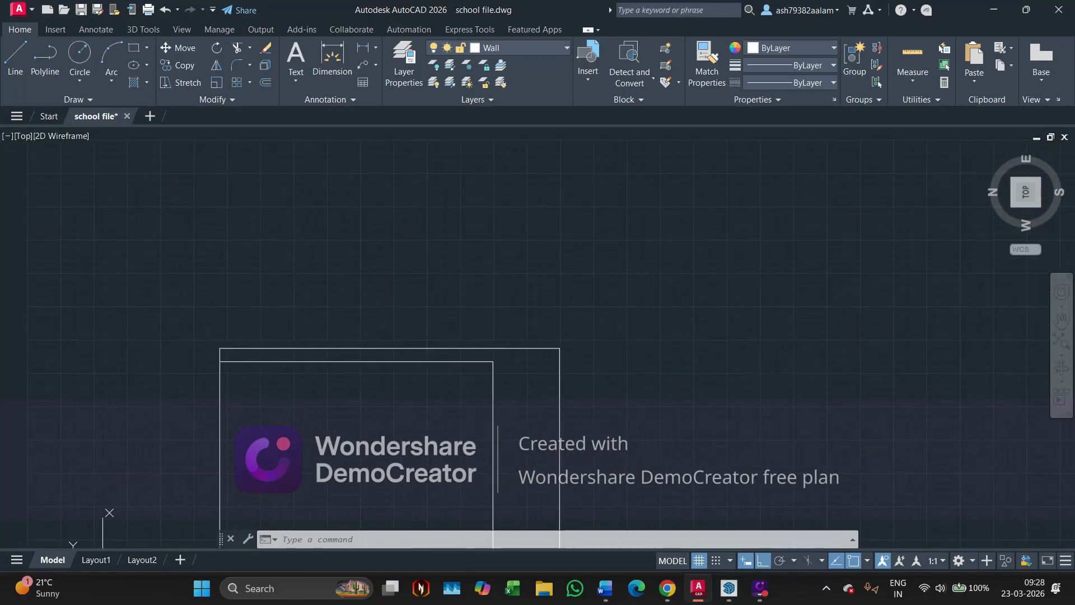
pyautogui.press('Return')
pyautogui.scroll(5, 247, 342)
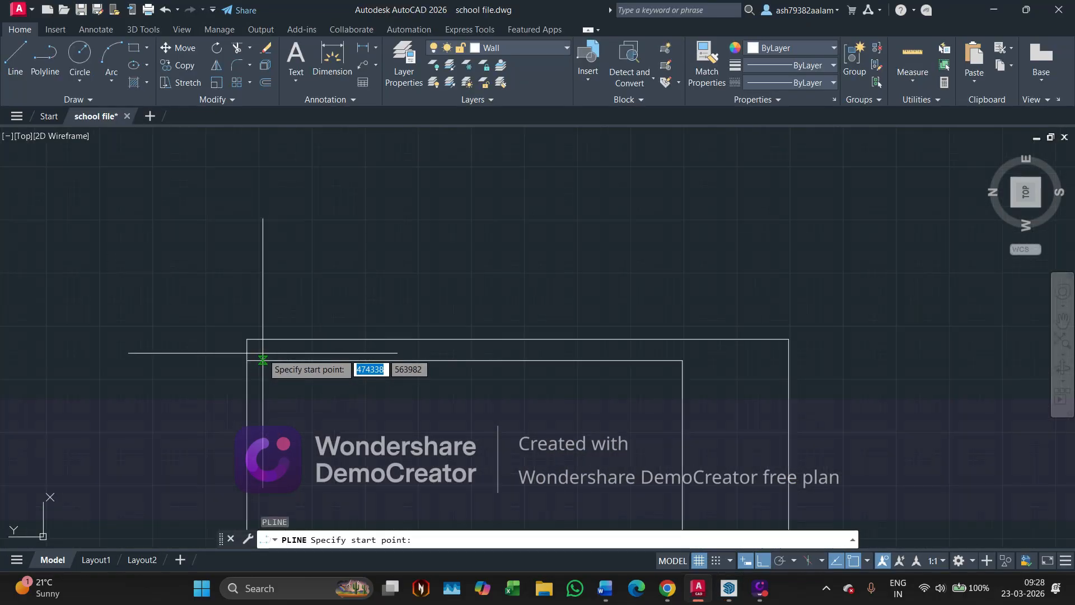
pyautogui.click(238, 332)
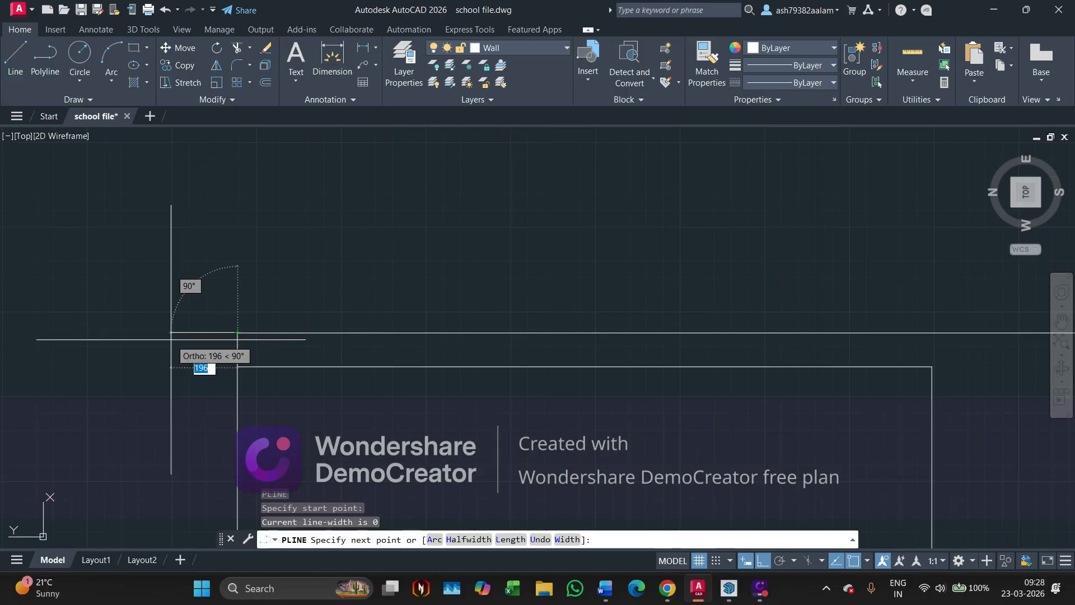
pyautogui.write('125')
pyautogui.press('Return')
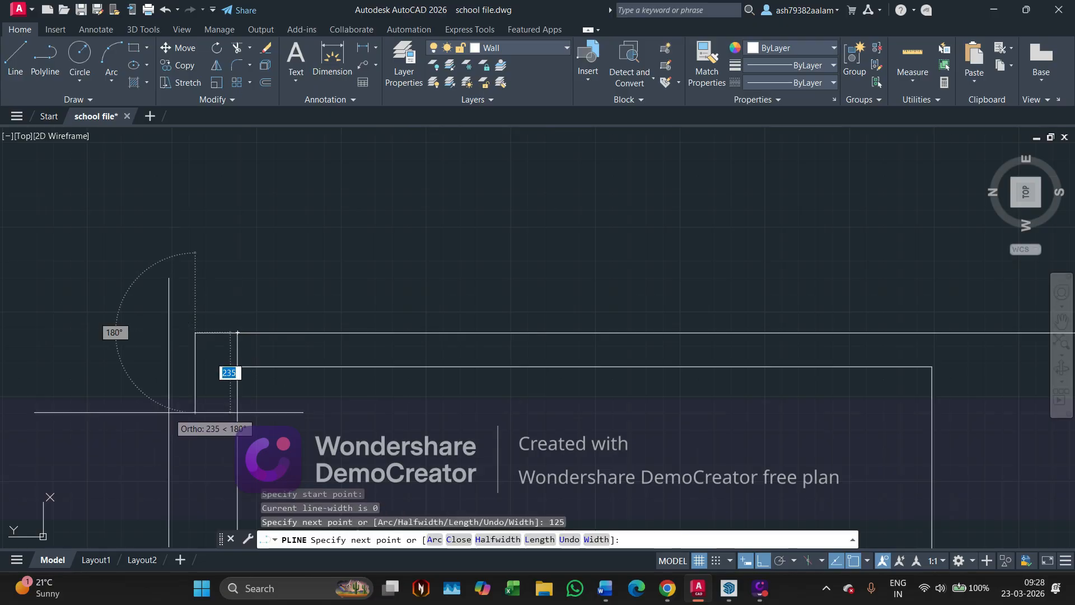
pyautogui.write('100')
pyautogui.press('Return')
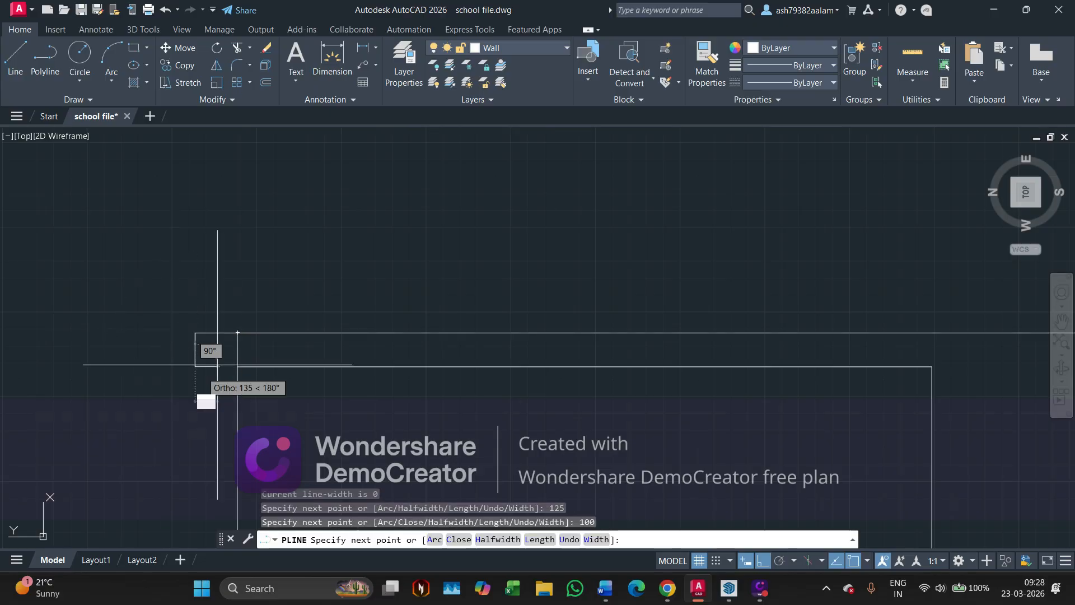
pyautogui.click(237, 367)
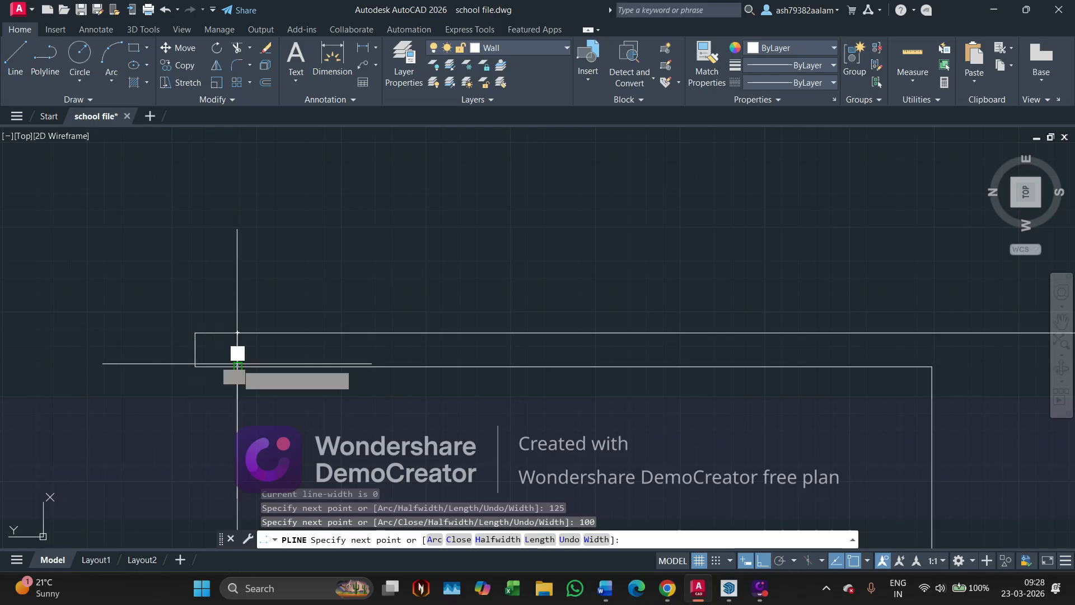
pyautogui.press('Escape')
# Trim the rooftop room's outer wall line where it crosses the overhanging slab.
pyautogui.write('tr')
pyautogui.press('space')
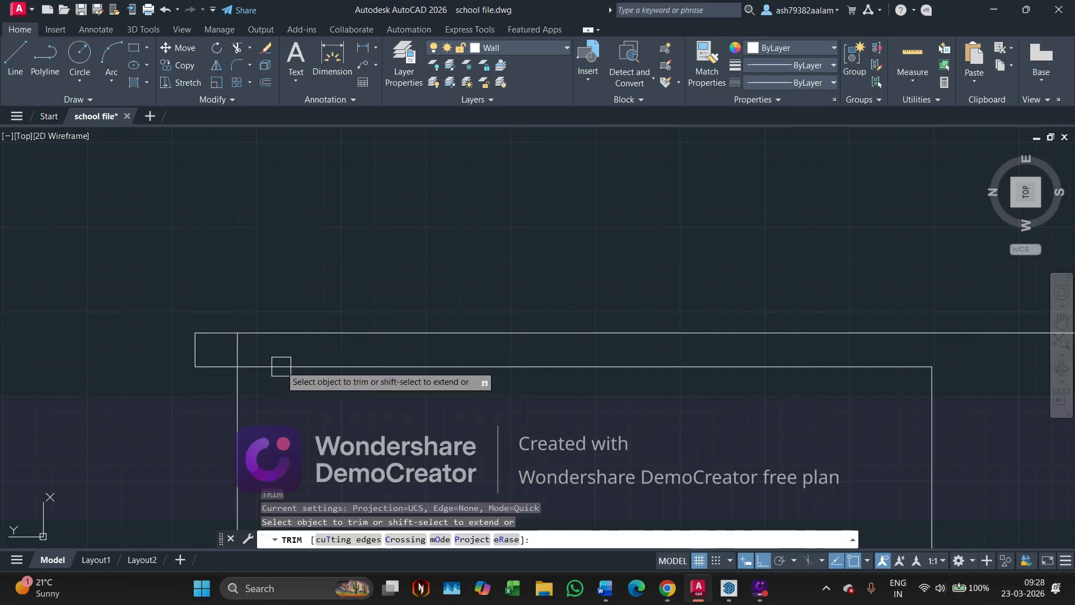
pyautogui.press('Escape')
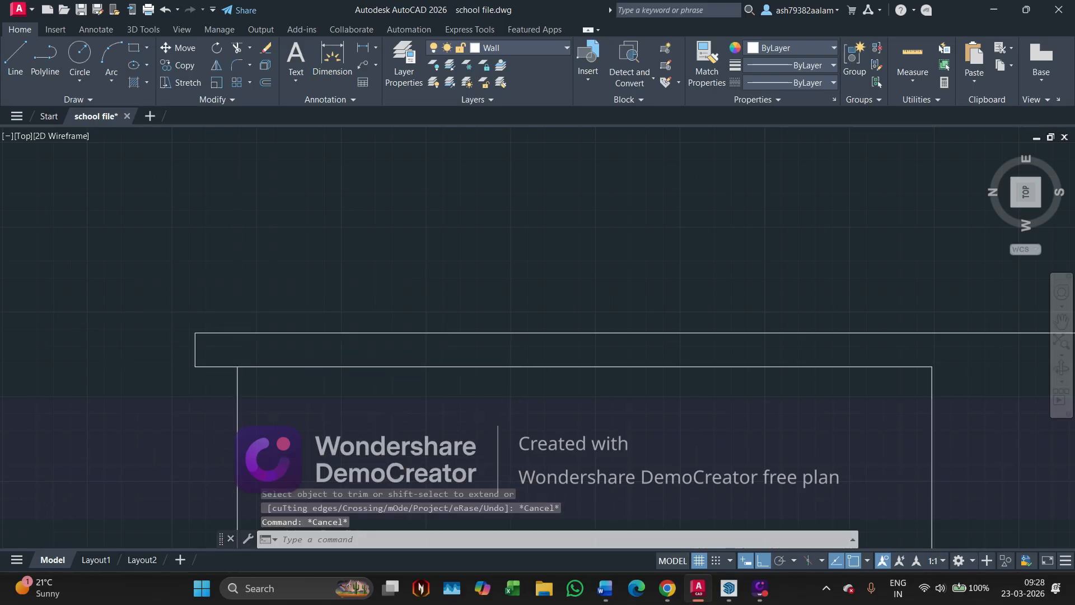
pyautogui.scroll(-4, 179, 304)
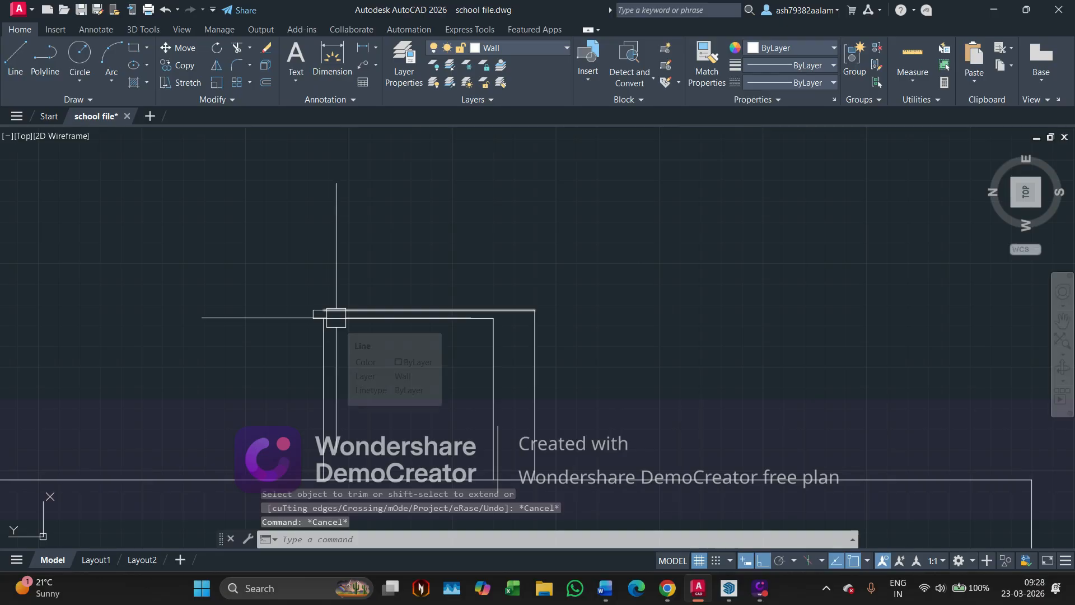
# Switch to SketchUp and examine the far rooftop room standing behind the corner room as seen from the building's front side.
pyautogui.hotkey('alt', 'Tab')
pyautogui.scroll(-8, 294, 336)
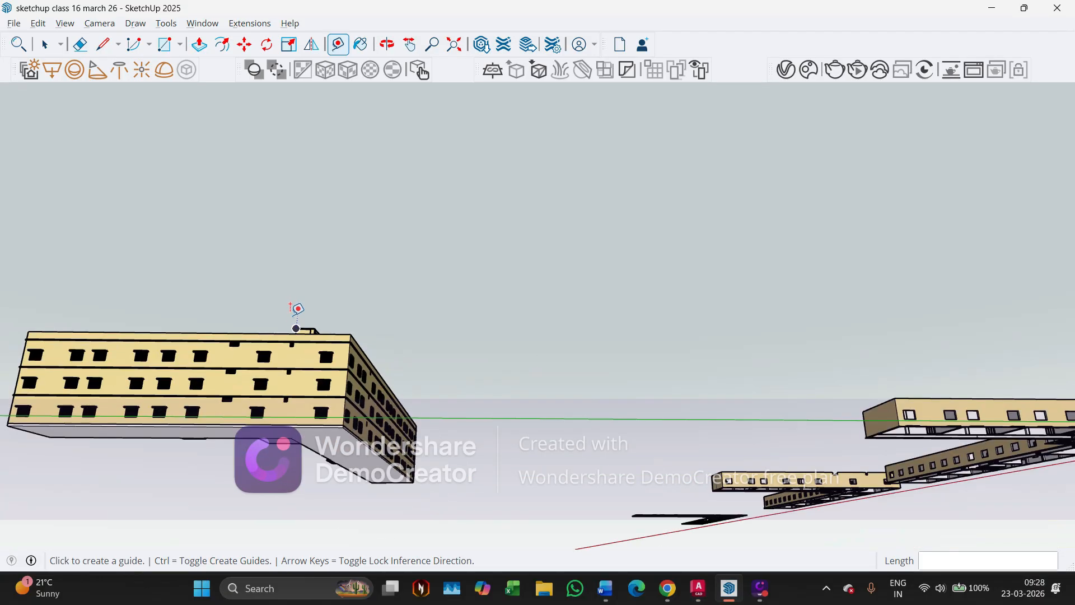
pyautogui.moveTo(298, 307); pyautogui.dragTo(338, 424, button='middle')
pyautogui.scroll(7, 311, 369)
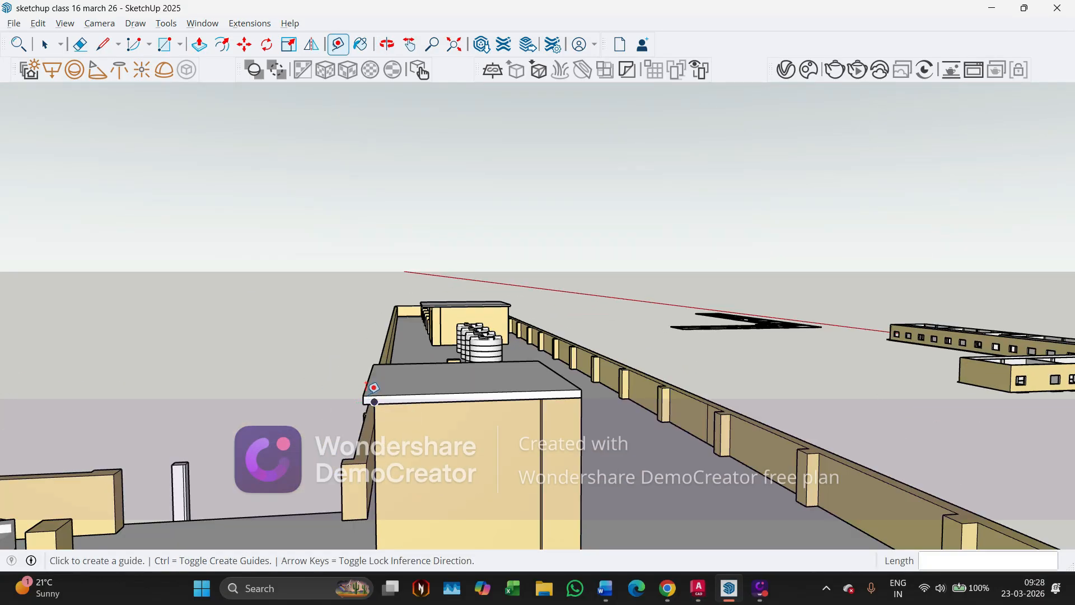
pyautogui.scroll(-2, 367, 394)
pyautogui.moveTo(393, 393); pyautogui.dragTo(425, 374, button='middle')
pyautogui.scroll(-8, 377, 356)
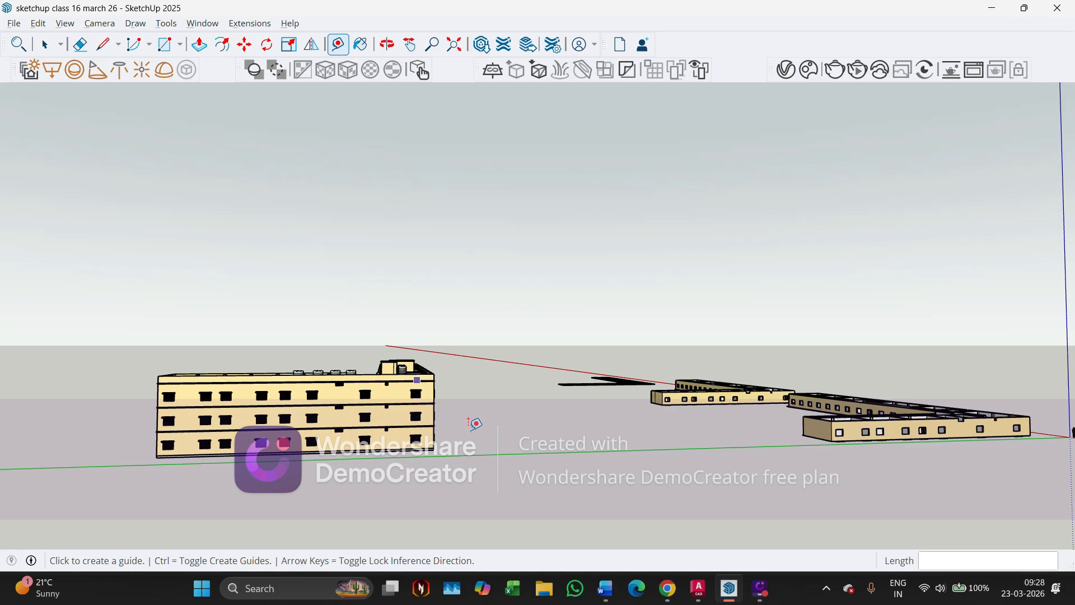
pyautogui.press('space')
pyautogui.scroll(2, 470, 431)
pyautogui.scroll(6, 388, 387)
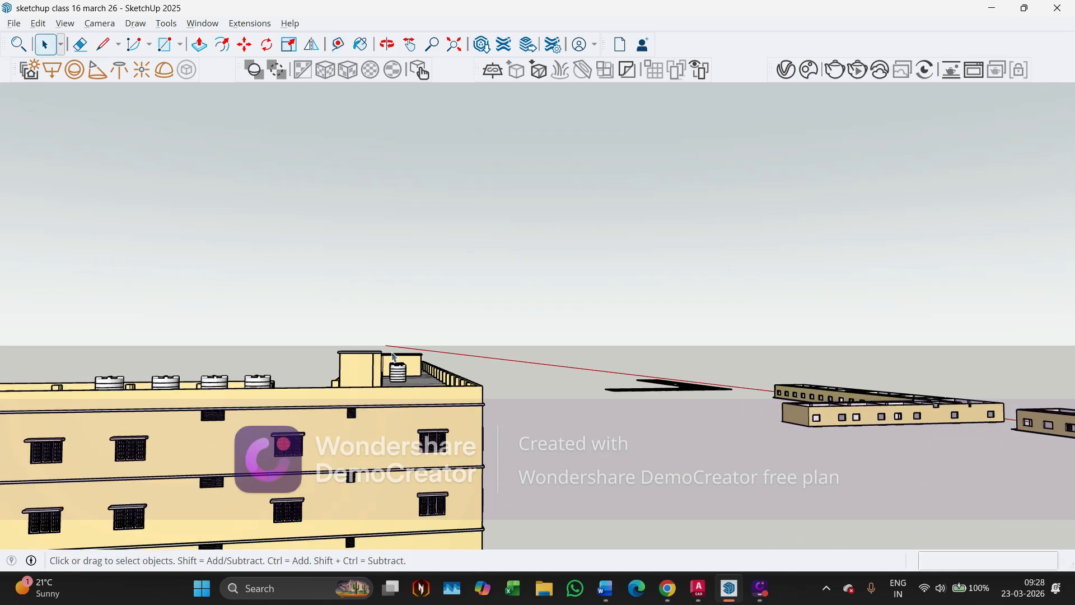
# Switch to AutoCAD and draw two vertical construction lines through the opposite outer corners of the staircase beside the server room in the plan.
pyautogui.hotkey('alt', 'Tab')
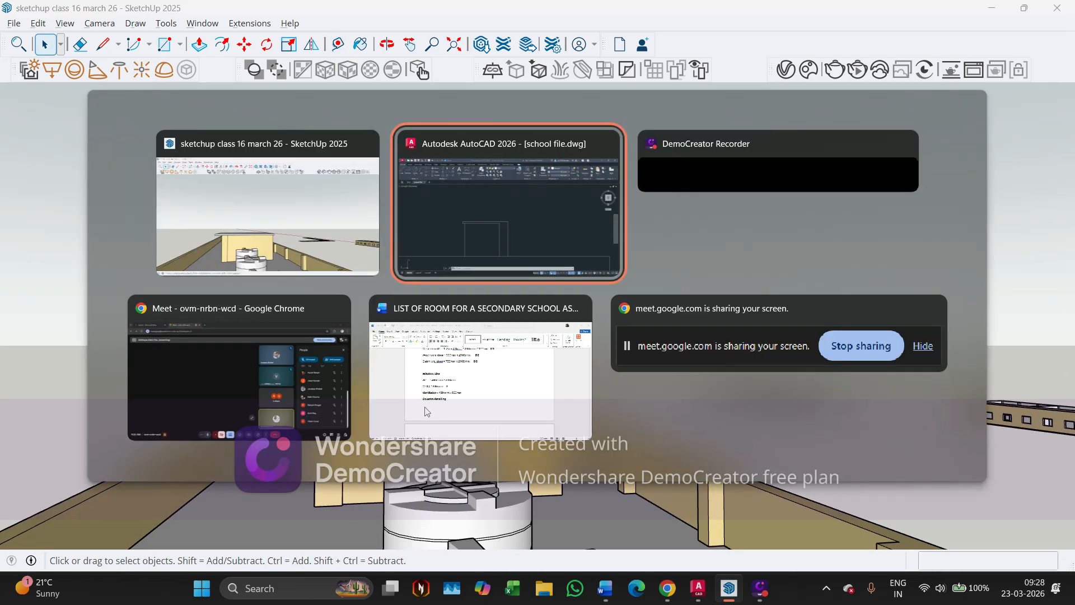
pyautogui.scroll(-4, 408, 392)
pyautogui.scroll(2, 465, 277)
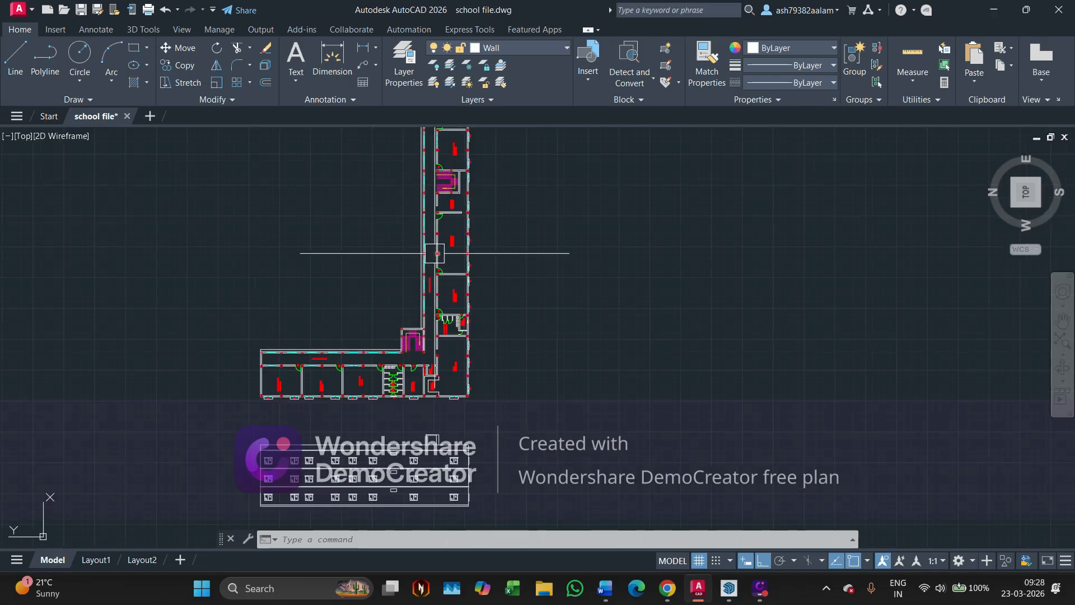
pyautogui.write('l')
pyautogui.press('Return')
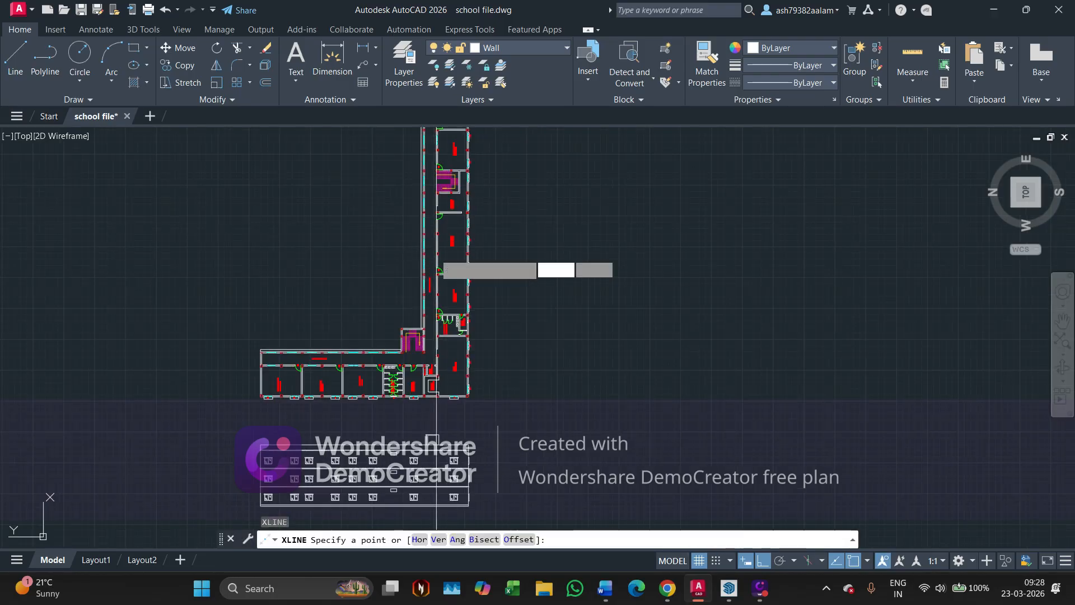
pyautogui.write('h')
pyautogui.press('Return')
pyautogui.scroll(5, 437, 230)
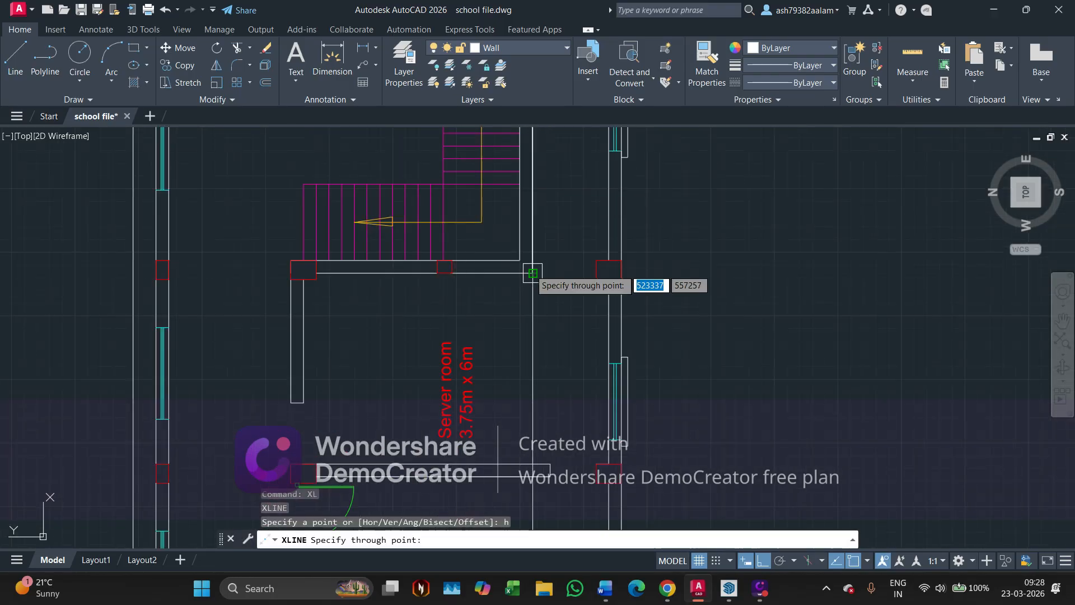
pyautogui.scroll(4, 261, 288)
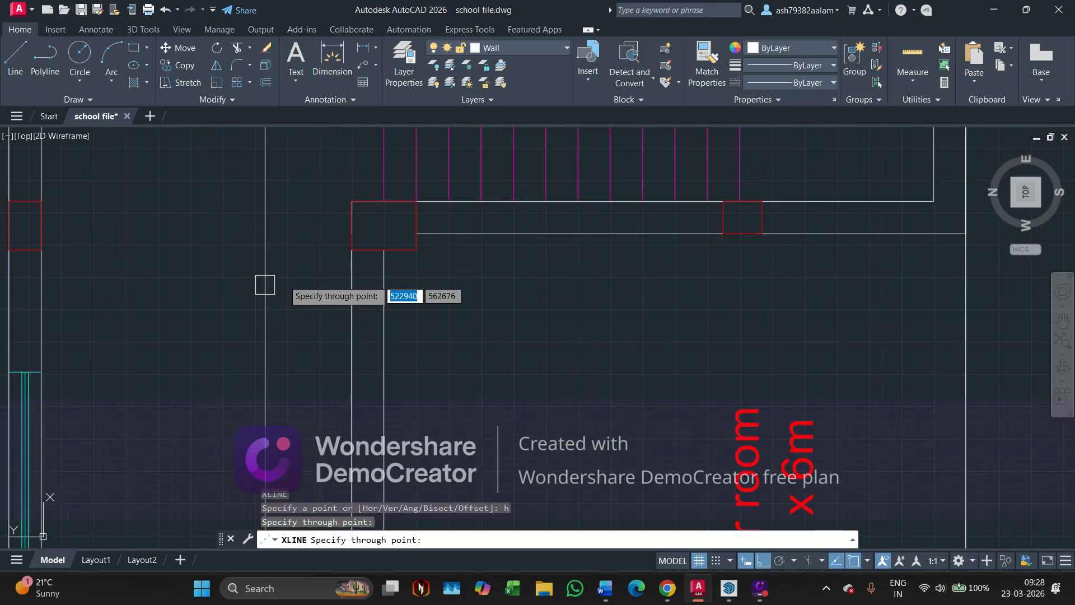
pyautogui.click(353, 247)
pyautogui.scroll(-5, 354, 248)
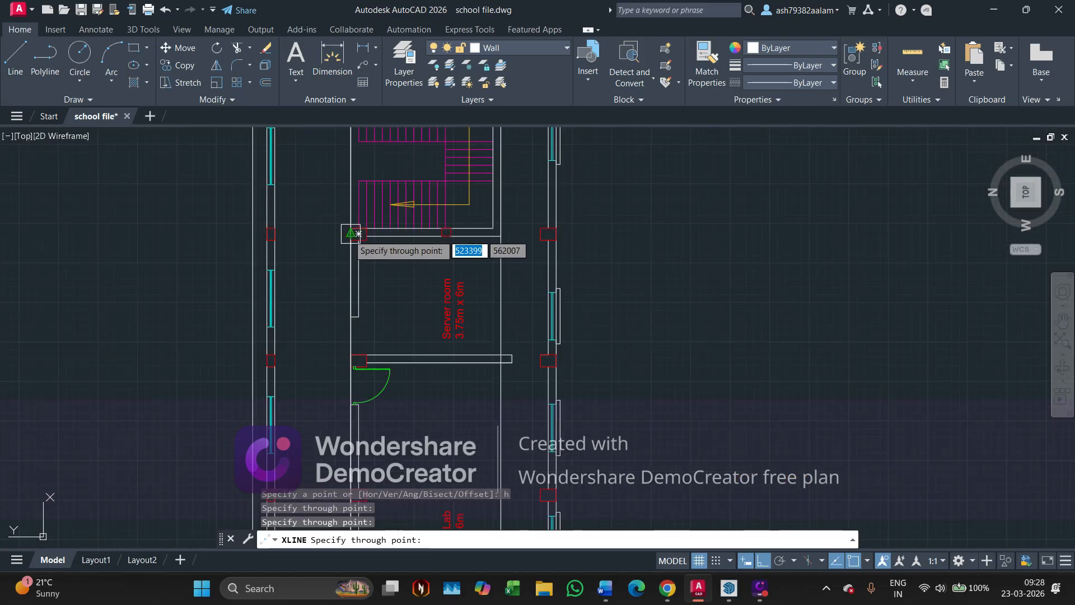
pyautogui.press('Escape')
# Trim both construction lines across the parapet and the one crossing the rooftop room's slab edge in the elevation.
pyautogui.scroll(-5, 354, 234)
pyautogui.scroll(5, 318, 265)
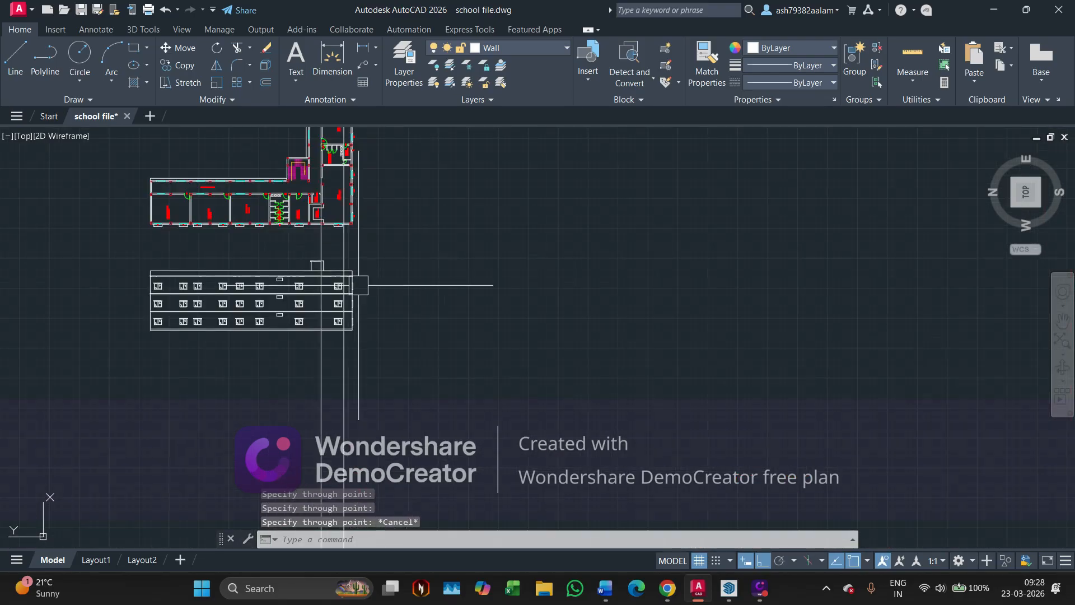
pyautogui.scroll(3, 318, 264)
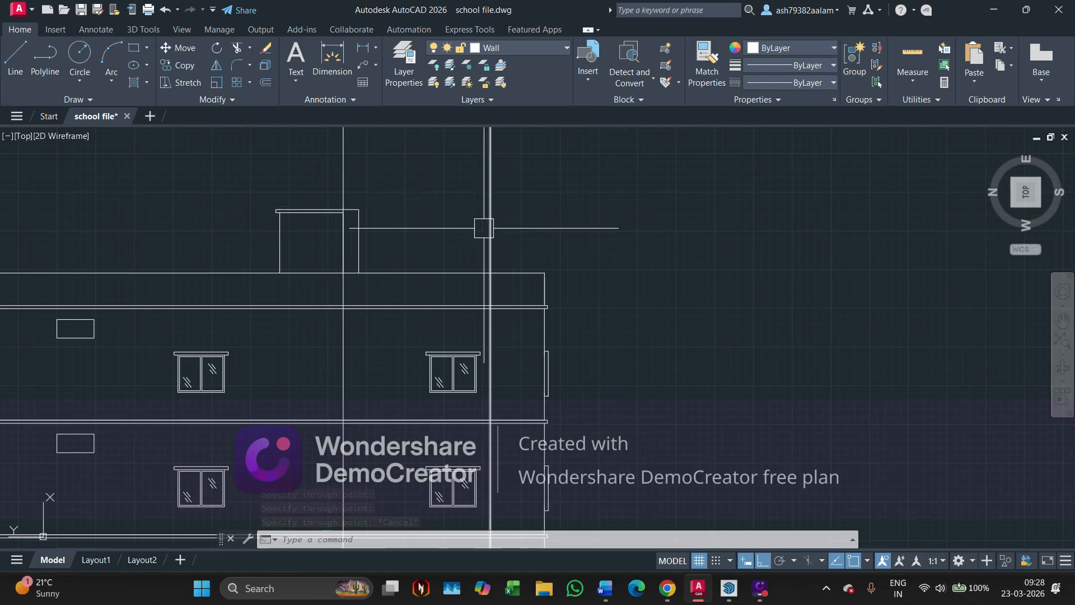
pyautogui.press('Escape')
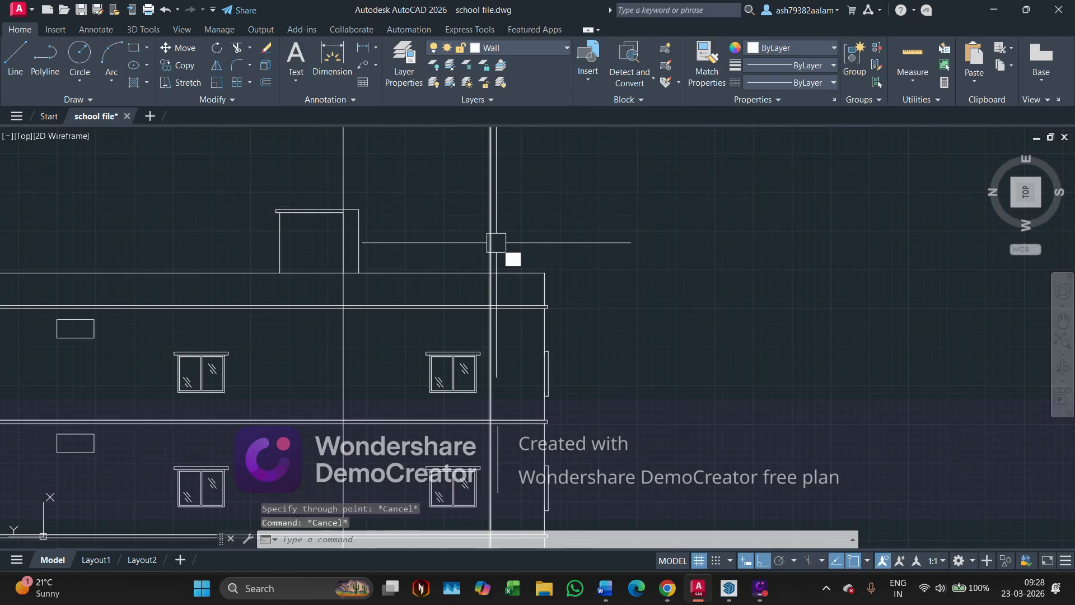
pyautogui.write('tr')
pyautogui.press('Return')
pyautogui.click(487, 292)
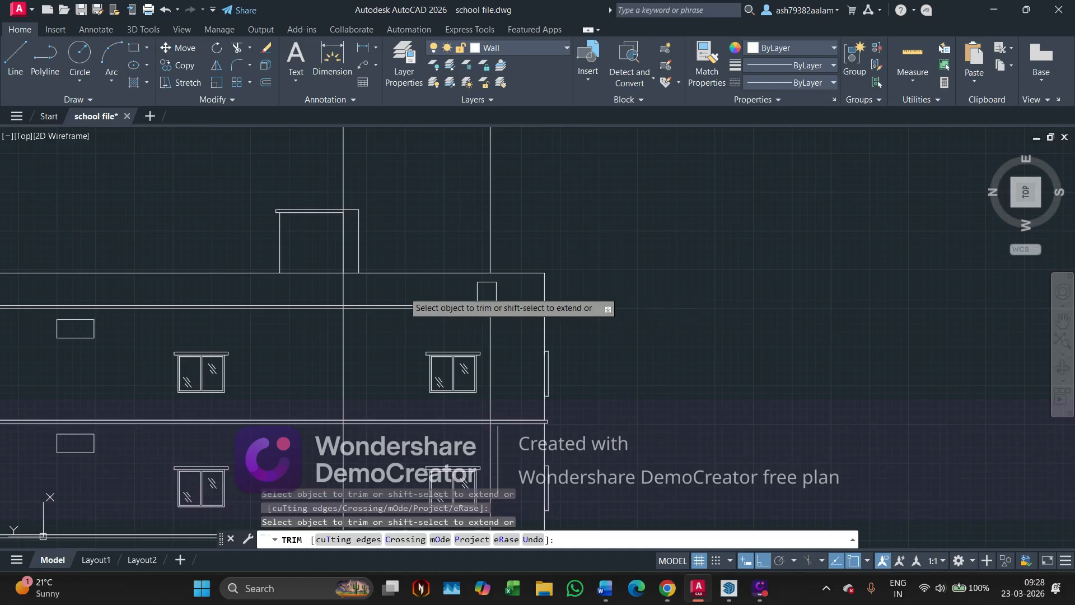
pyautogui.click(348, 291)
pyautogui.scroll(3, 344, 218)
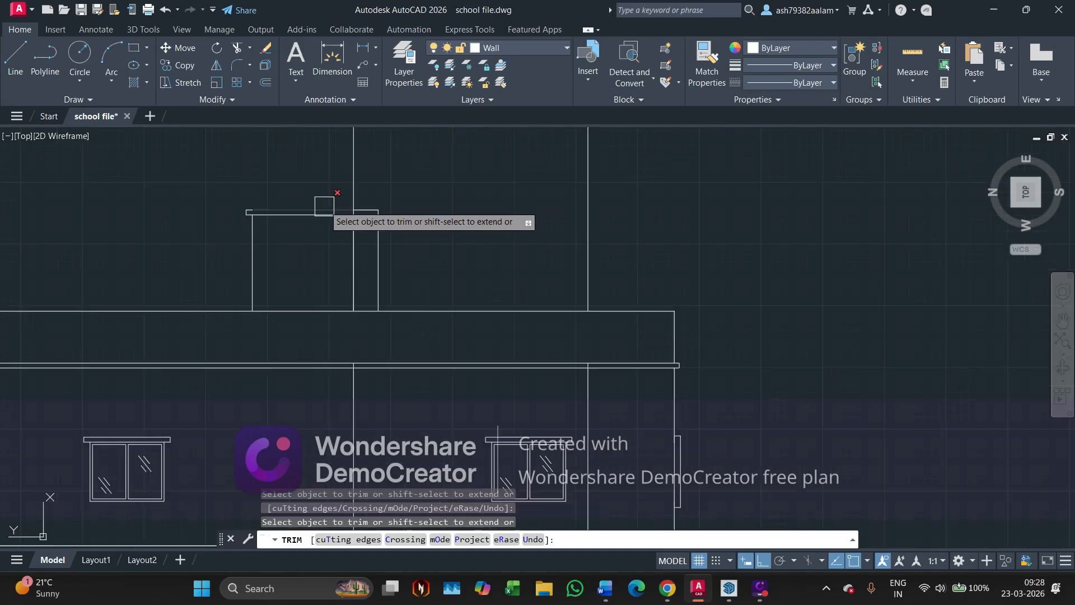
pyautogui.scroll(2, 409, 201)
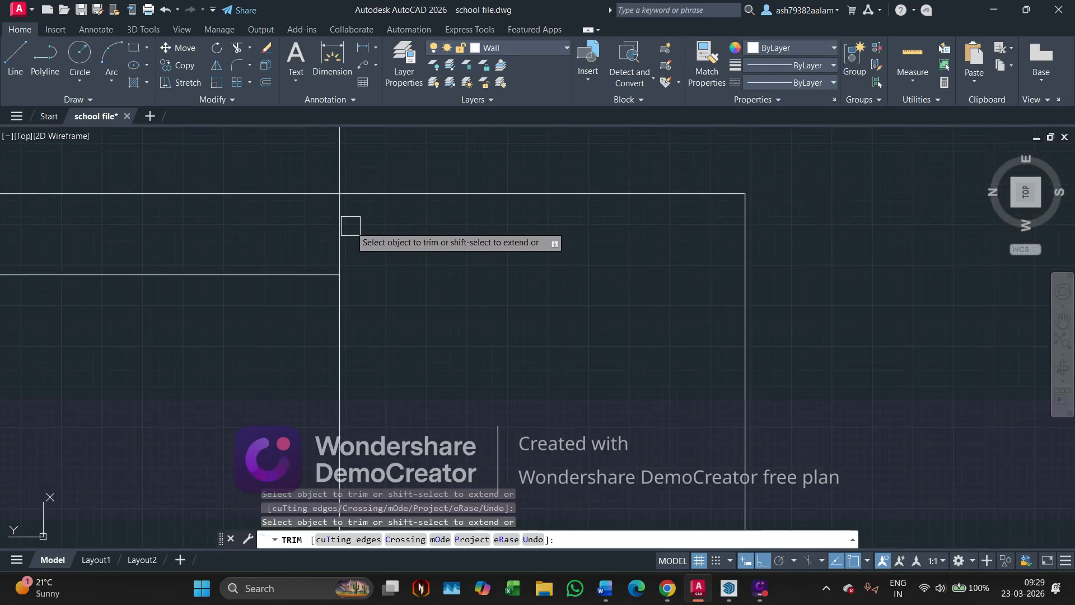
pyautogui.click(346, 223)
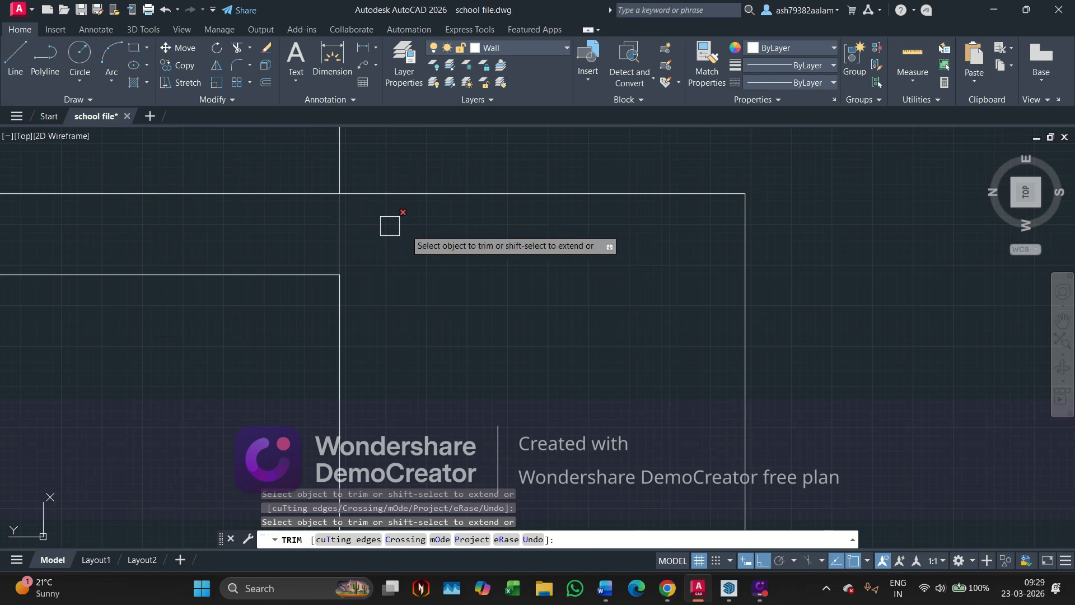
pyautogui.scroll(-3, 496, 336)
pyautogui.scroll(2, 451, 267)
pyautogui.press('Escape')
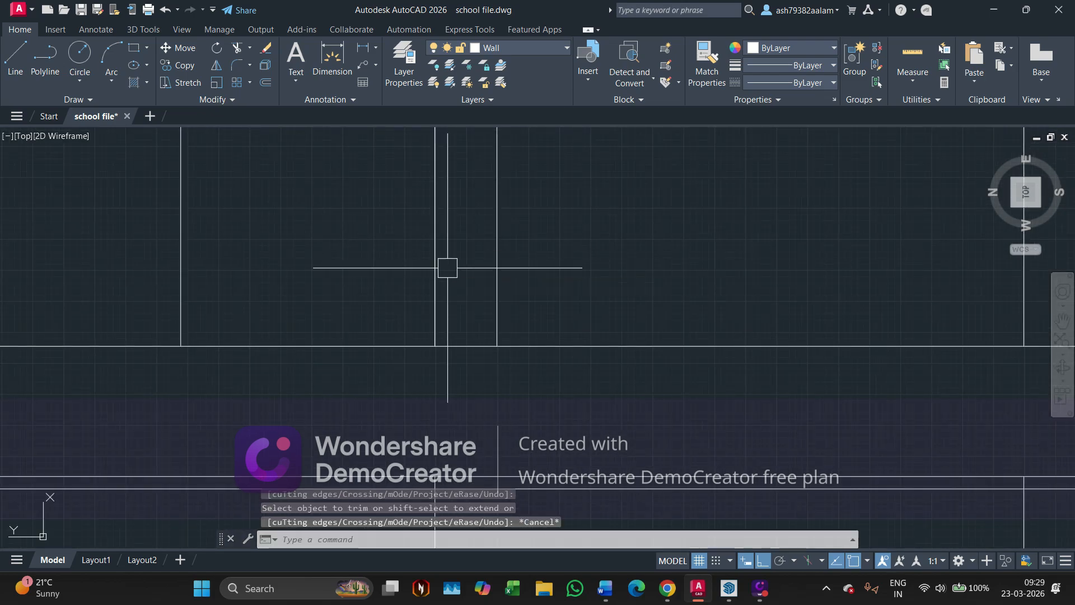
# Stretch the lower end of the construction line at the rooftop room up to the top of its roof slab.
pyautogui.moveTo(446, 266); pyautogui.dragTo(466, 389, button='middle')
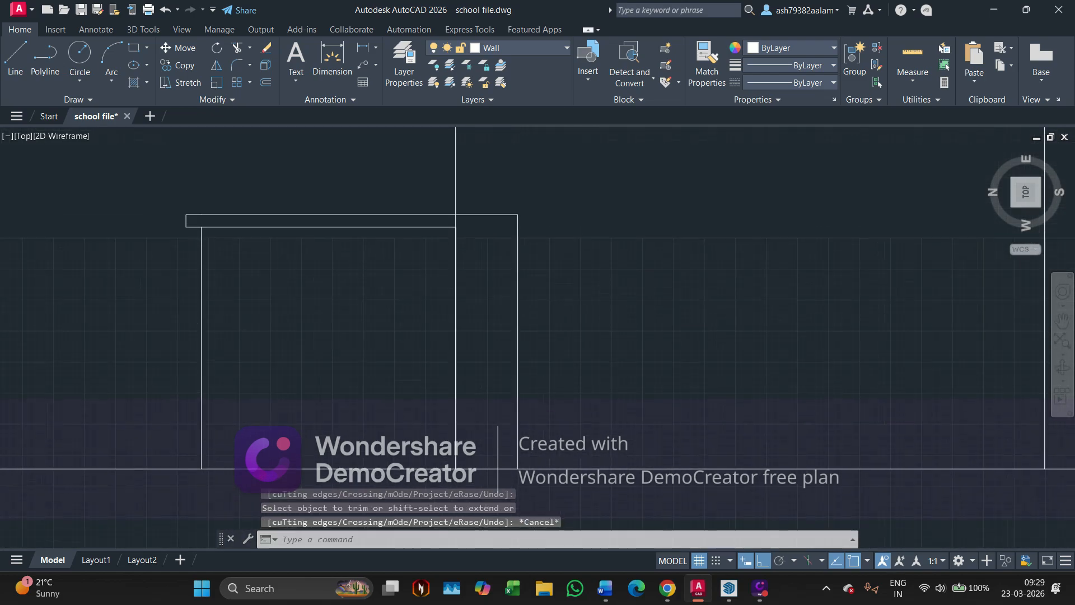
pyautogui.click(453, 187)
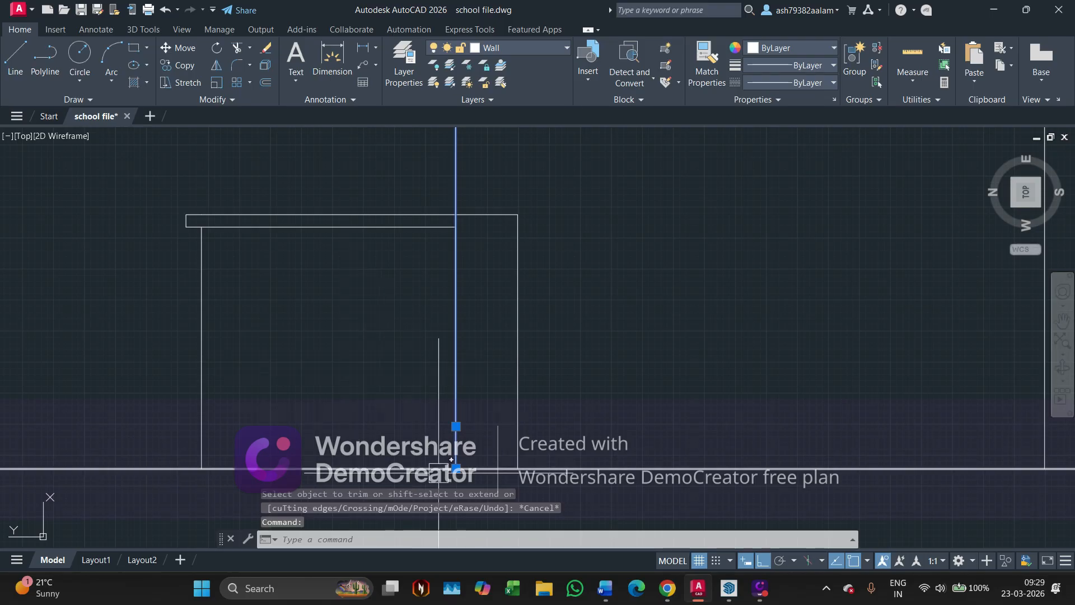
pyautogui.scroll(-2, 367, 431)
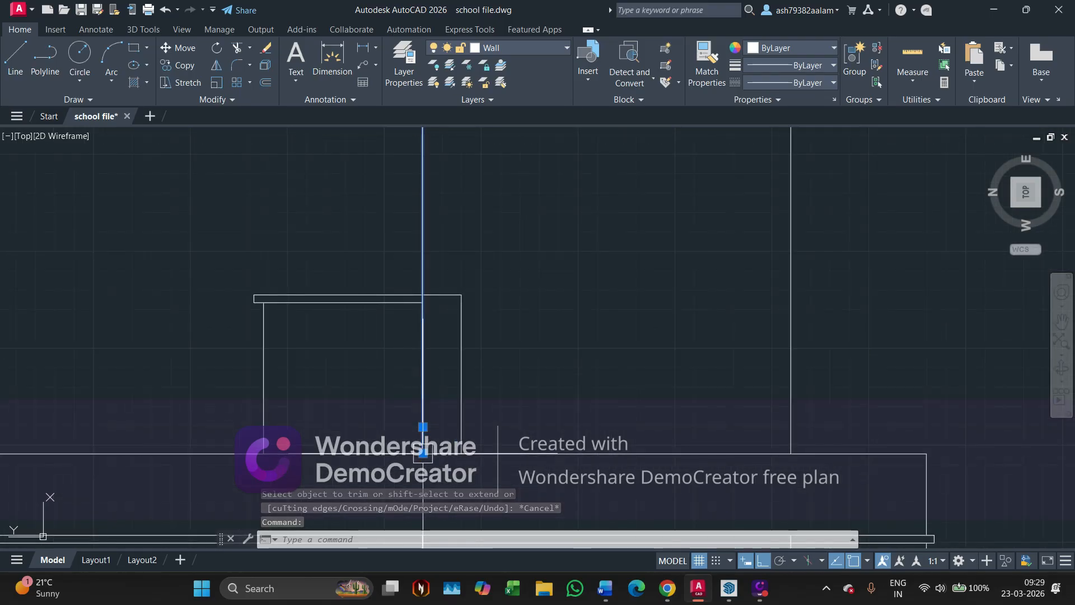
pyautogui.click(423, 452)
pyautogui.scroll(2, 423, 300)
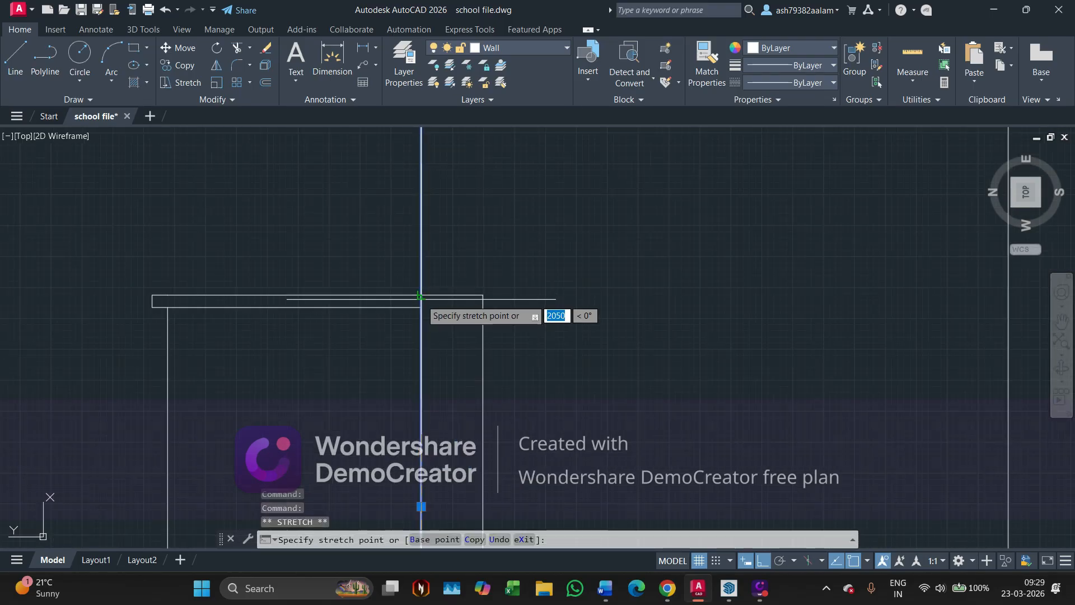
pyautogui.scroll(-3, 373, 330)
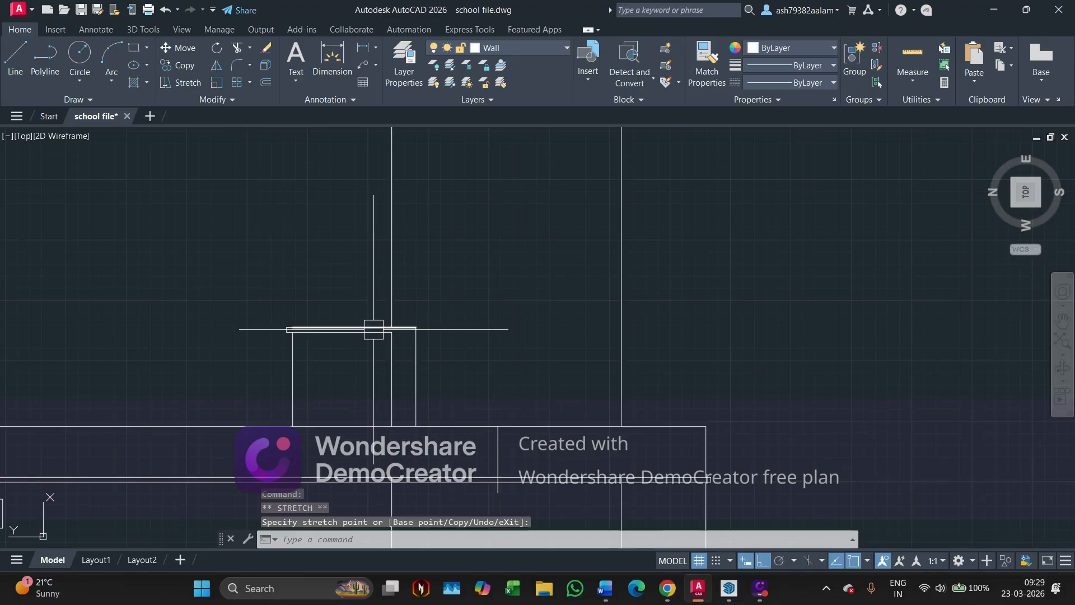
pyautogui.press('Escape')
pyautogui.click(361, 285)
pyautogui.press('Escape')
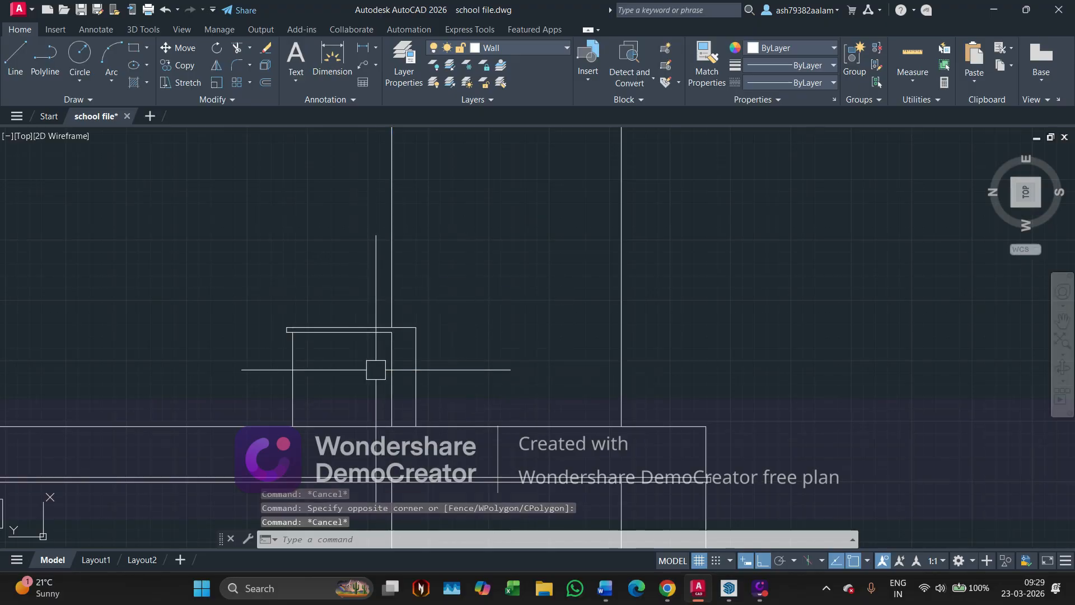
# Erase the two leftover construction line parts running through and below the elevation.
pyautogui.scroll(-3, 375, 369)
pyautogui.moveTo(376, 369); pyautogui.dragTo(399, 364, button='middle')
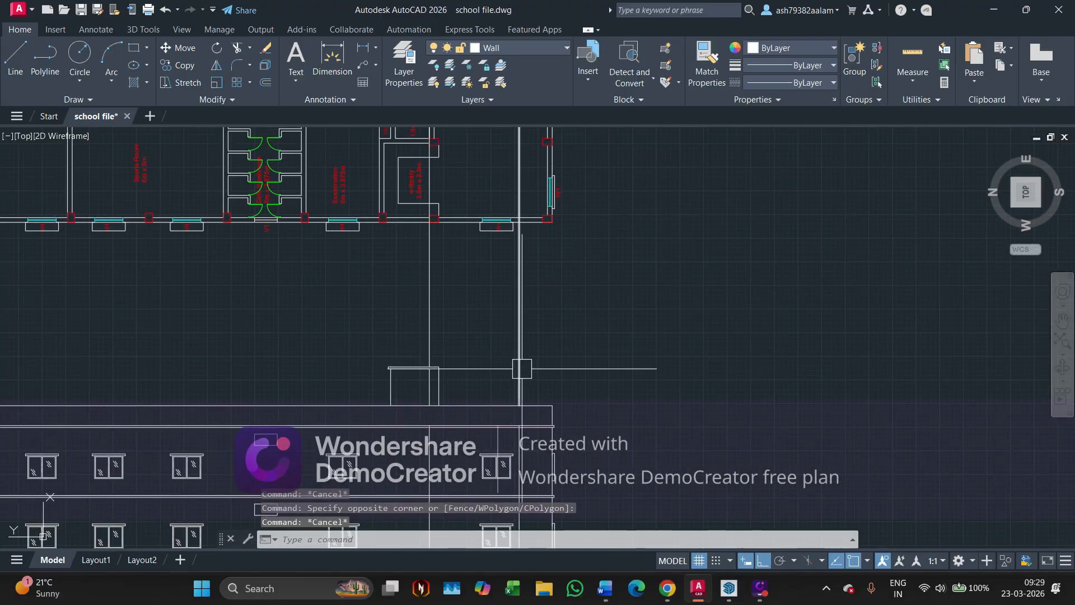
pyautogui.scroll(-5, 520, 365)
pyautogui.click(506, 346)
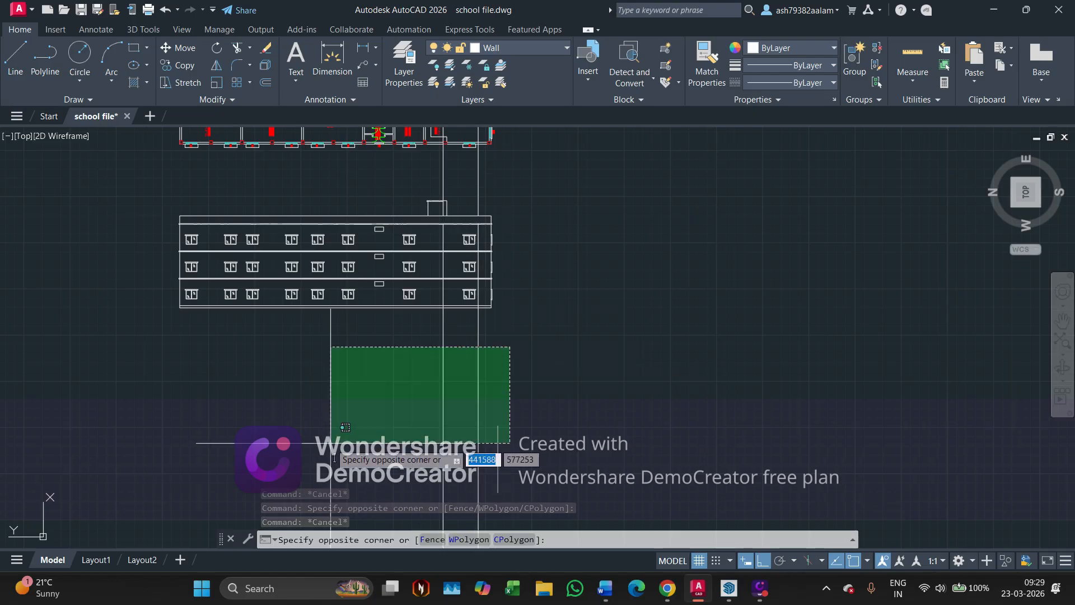
pyautogui.click(330, 442)
pyautogui.press('Delete')
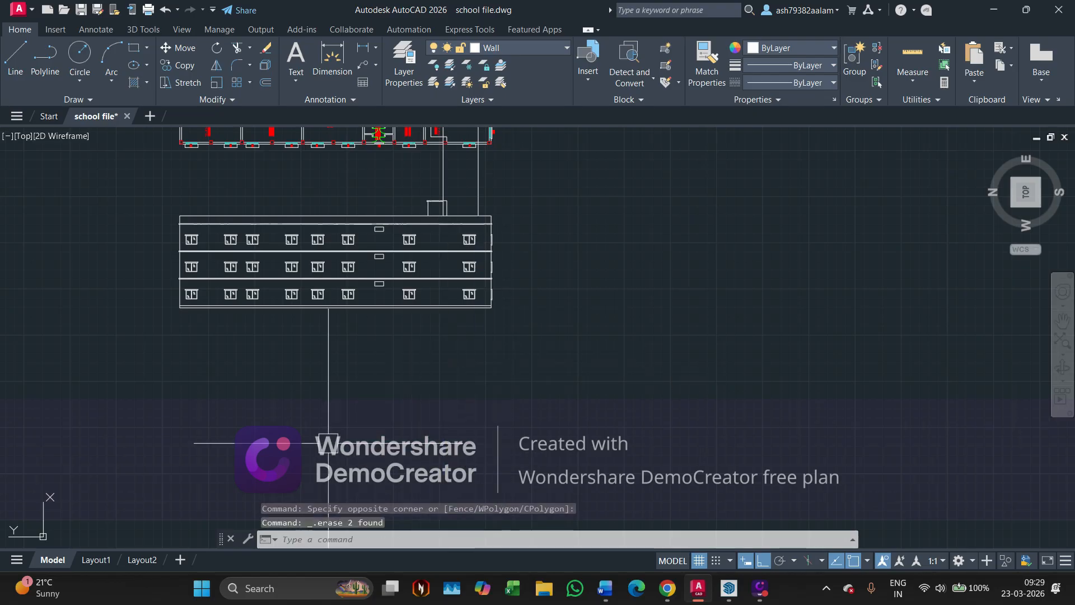
# Switch to SketchUp and measure the rooftop room's wall height from the roof floor to the slab's underside.
pyautogui.scroll(5, 457, 305)
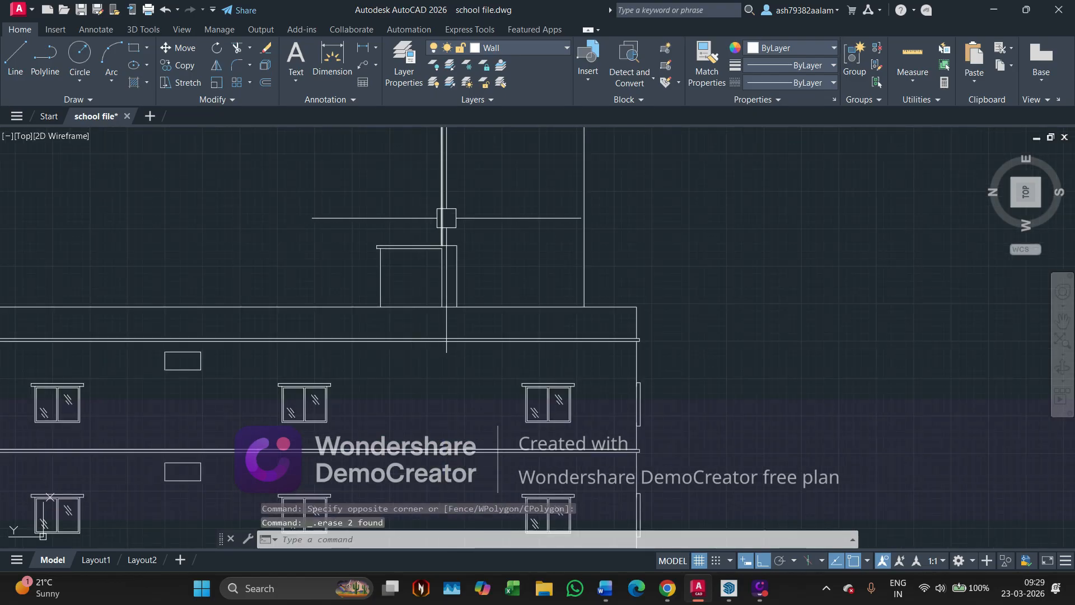
pyautogui.moveTo(446, 218); pyautogui.dragTo(408, 314, button='middle')
pyautogui.hotkey('alt', 'Tab')
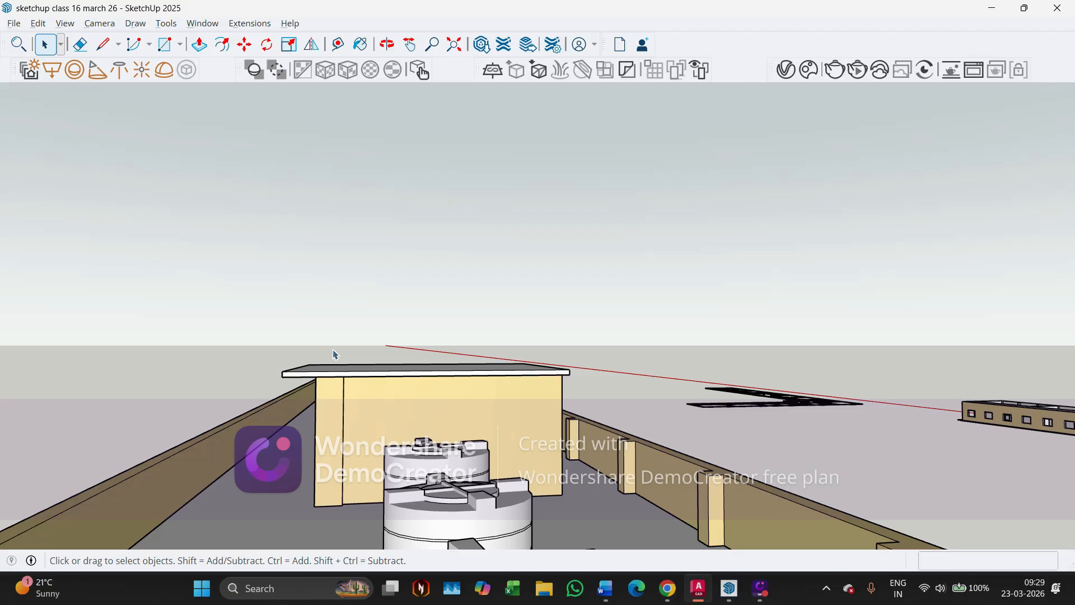
pyautogui.press('t')
pyautogui.scroll(2, 408, 457)
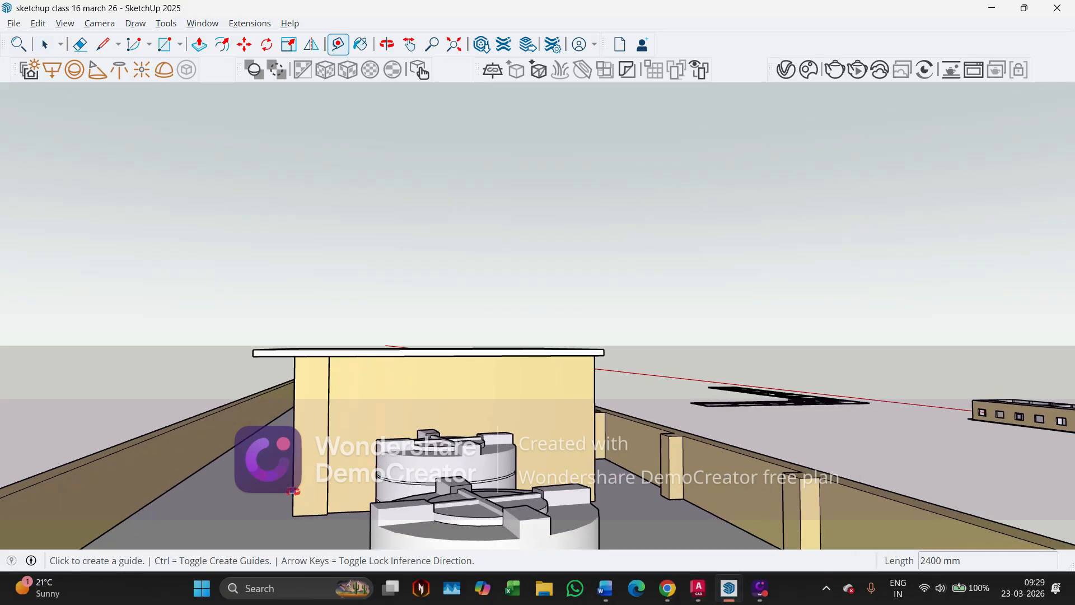
pyautogui.moveTo(296, 494); pyautogui.dragTo(296, 537, button='middle')
pyautogui.scroll(3, 314, 538)
pyautogui.click(359, 529)
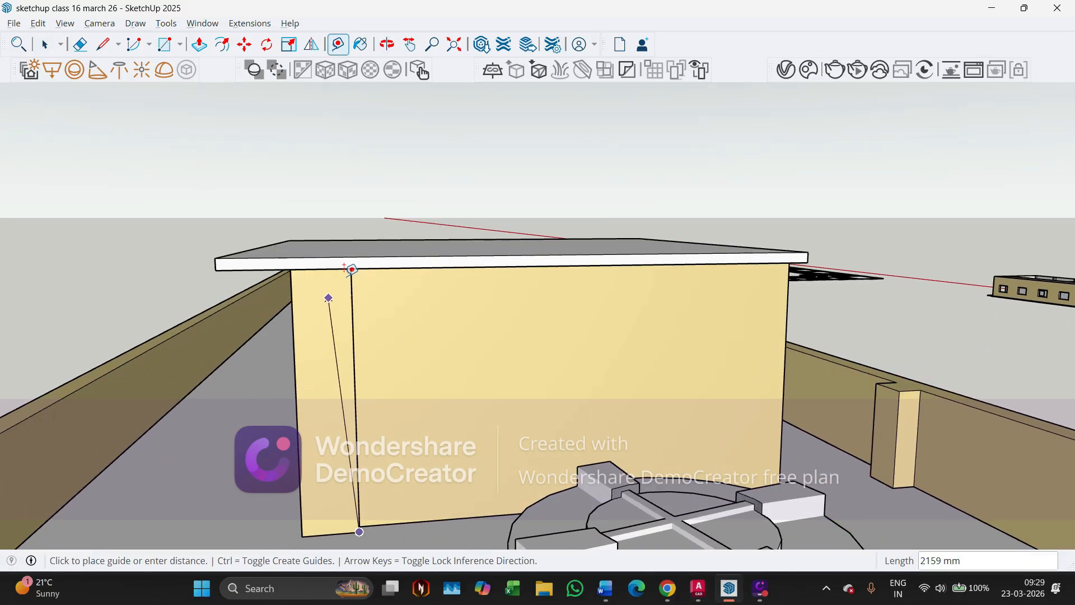
pyautogui.moveTo(351, 269); pyautogui.dragTo(403, 228, button='middle')
pyautogui.scroll(3, 410, 220)
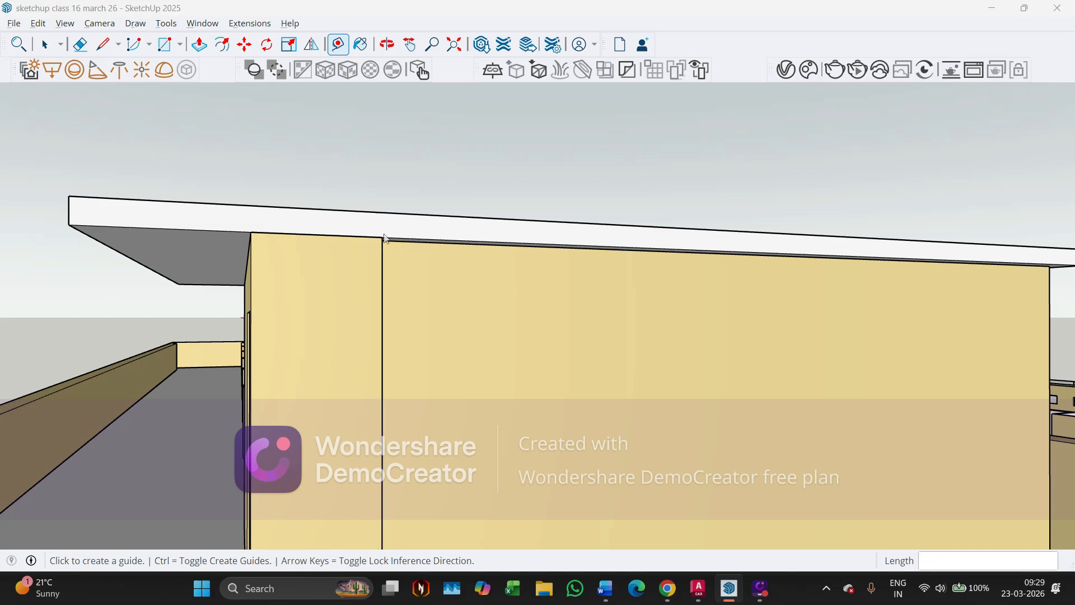
# Switch to AutoCAD and offset the roof slab line below the parapet upward by 2400.
pyautogui.hotkey('alt', 'Tab')
pyautogui.moveTo(414, 311); pyautogui.dragTo(409, 327, button='middle')
pyautogui.press('Escape')
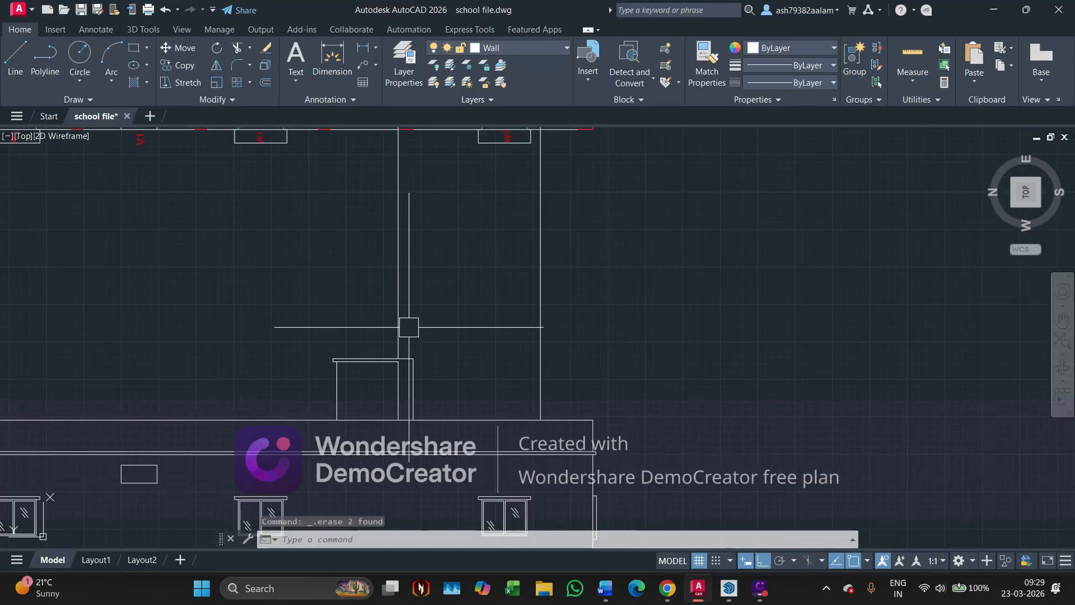
pyautogui.write('o')
pyautogui.press('Return')
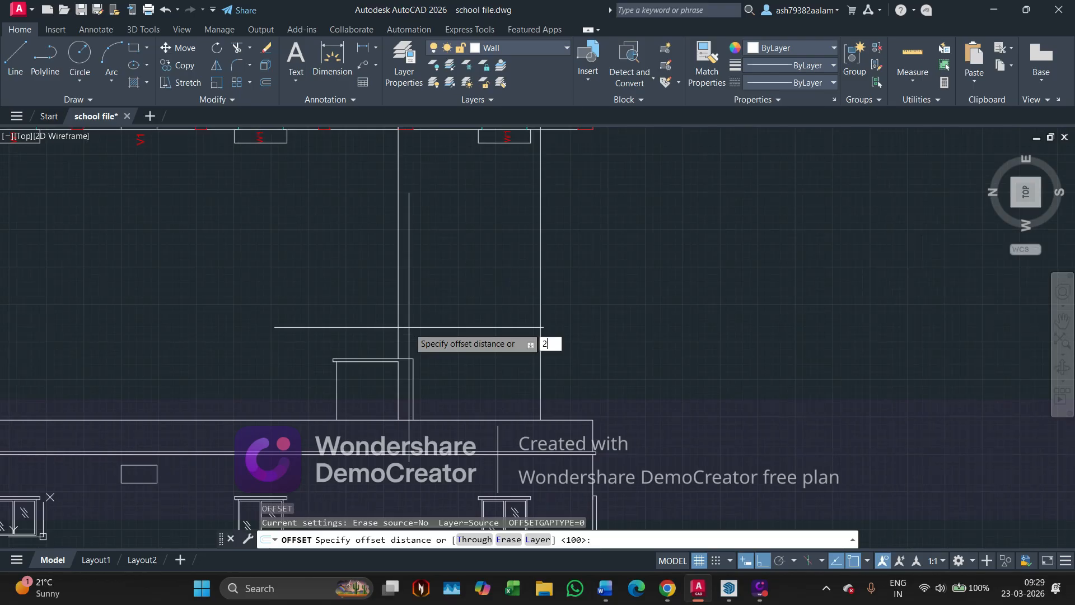
pyautogui.press('Return')
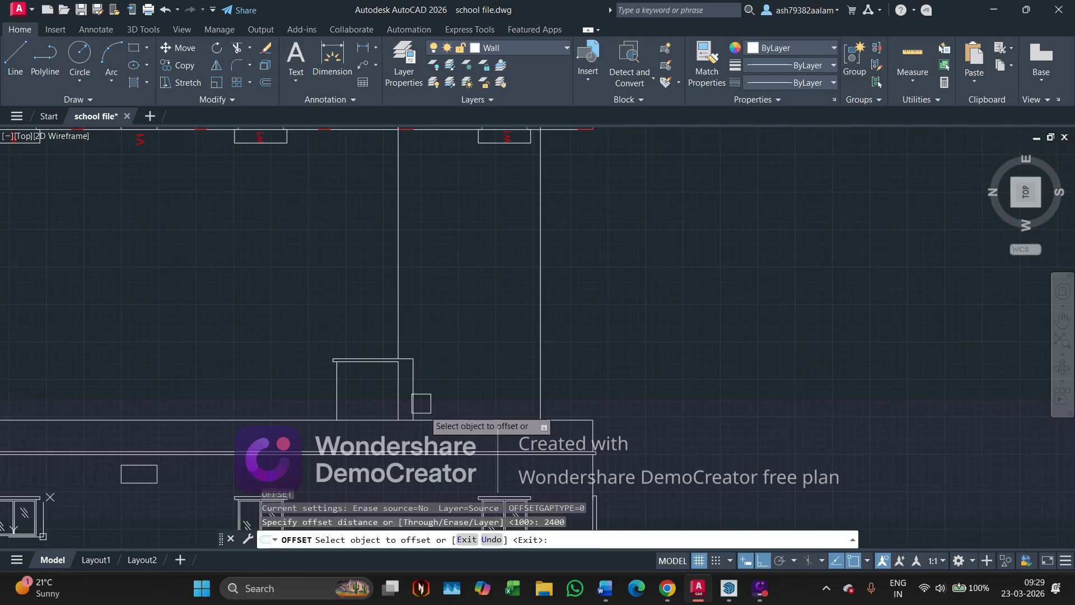
pyautogui.click(462, 454)
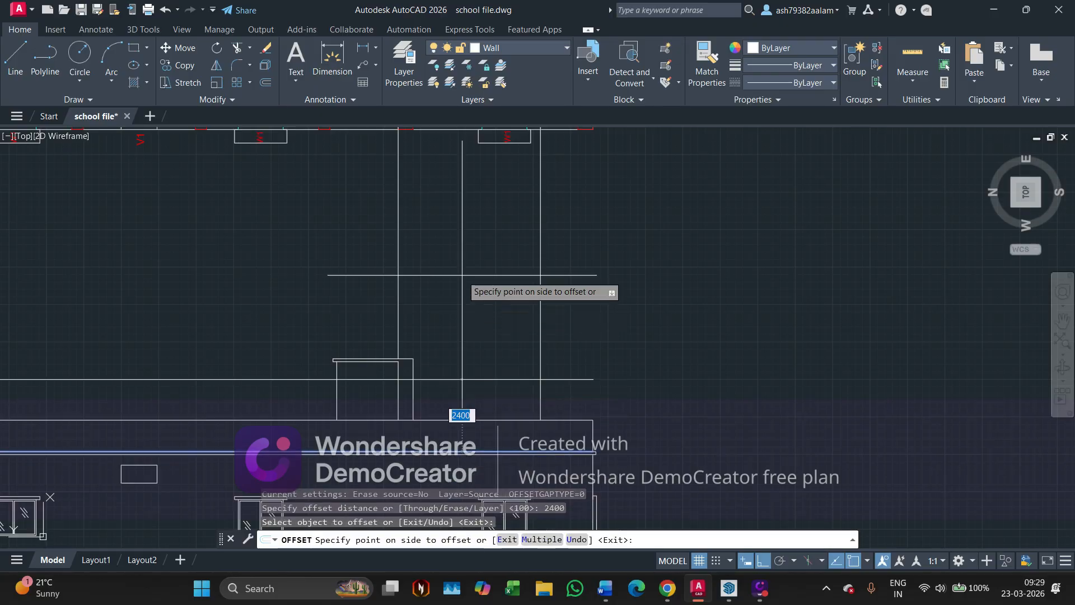
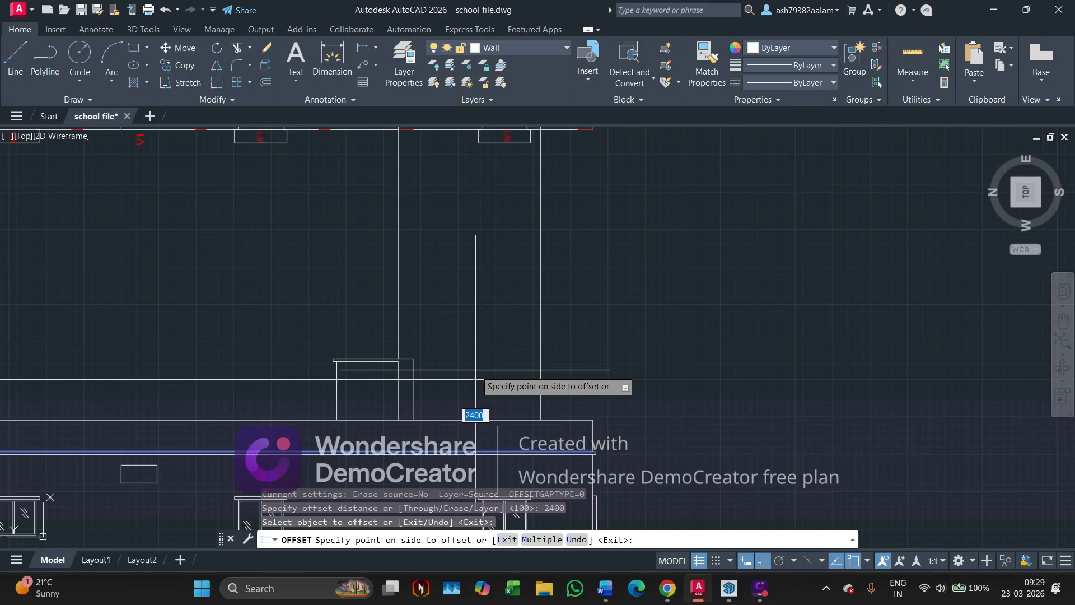
pyautogui.click(476, 379)
pyautogui.press('Escape')
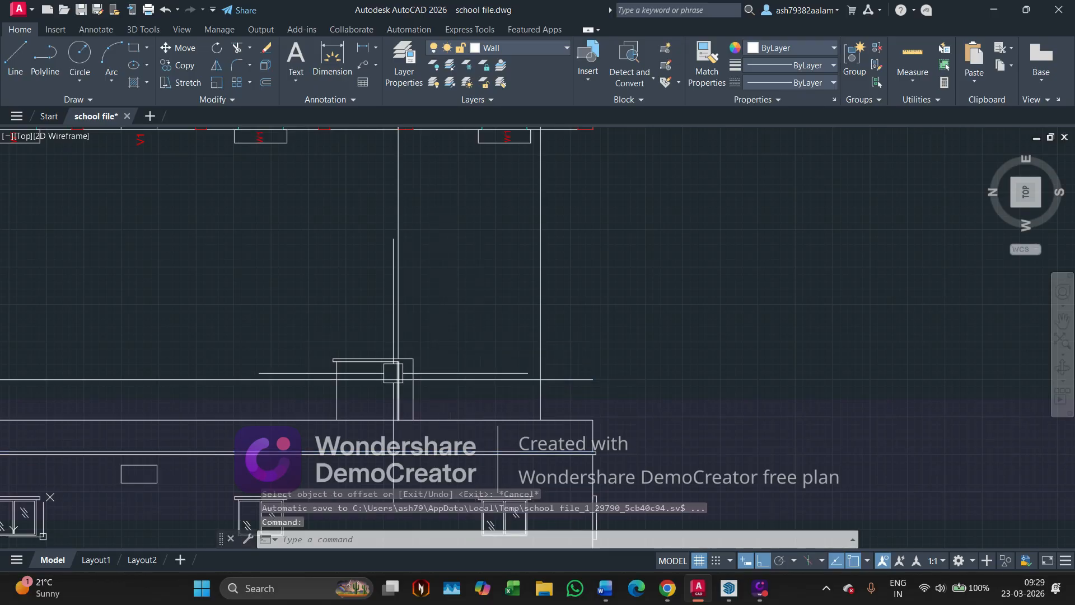
pyautogui.moveTo(393, 373)
pyautogui.mouseDown(button='middle')
pyautogui.moveTo(437, 385)
pyautogui.moveTo(336, 336)
pyautogui.mouseUp(button='middle')
pyautogui.scroll(2, 361, 404)
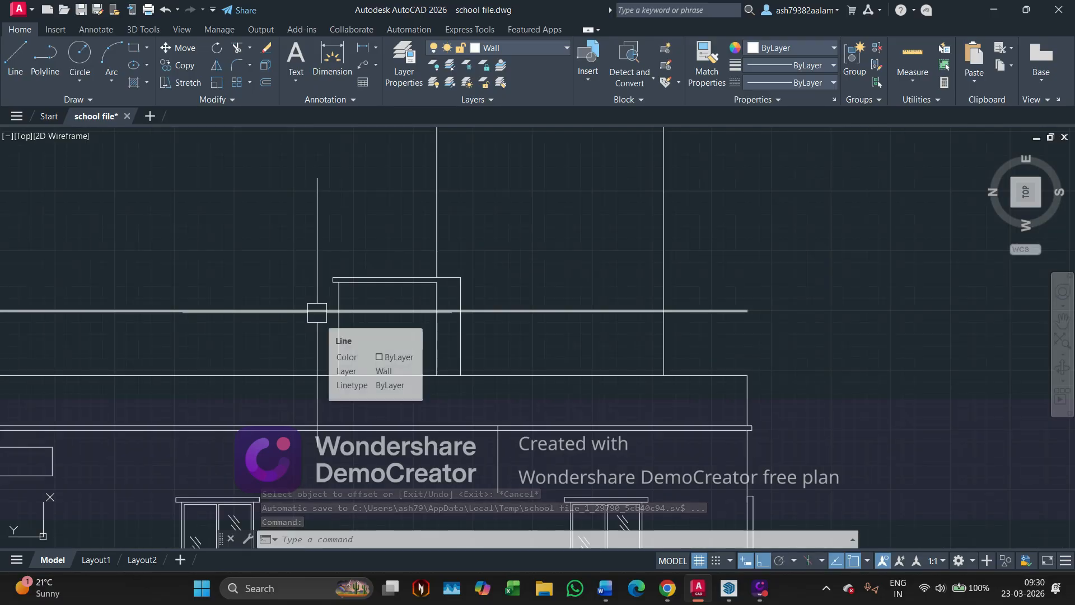
# Quick-measure the taller rooftop room's height and the spacing to the horizontal construction line crossing it.
pyautogui.click(332, 58)
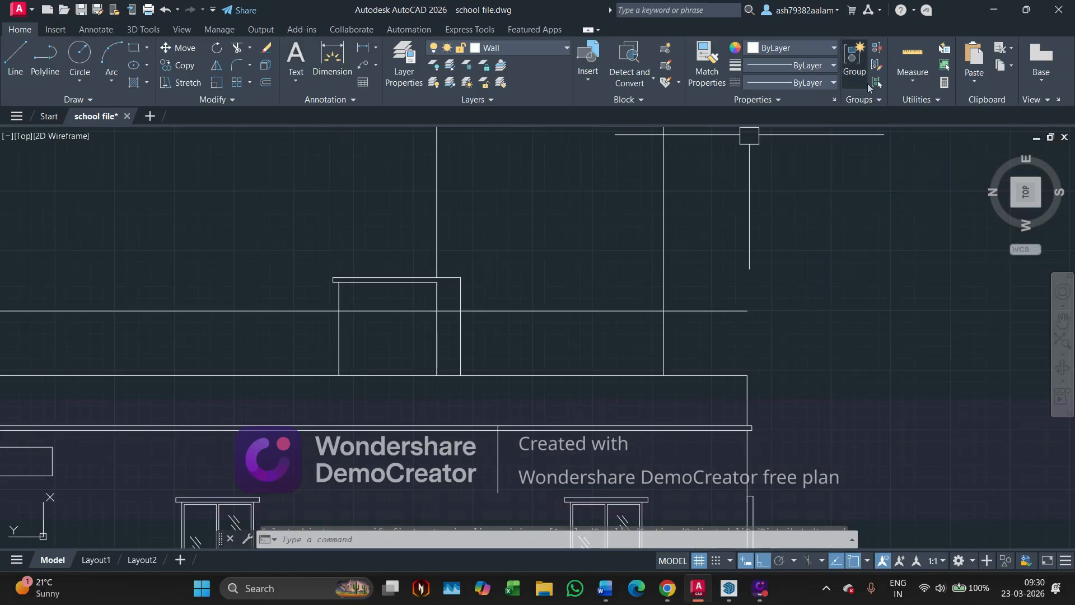
pyautogui.click(912, 56)
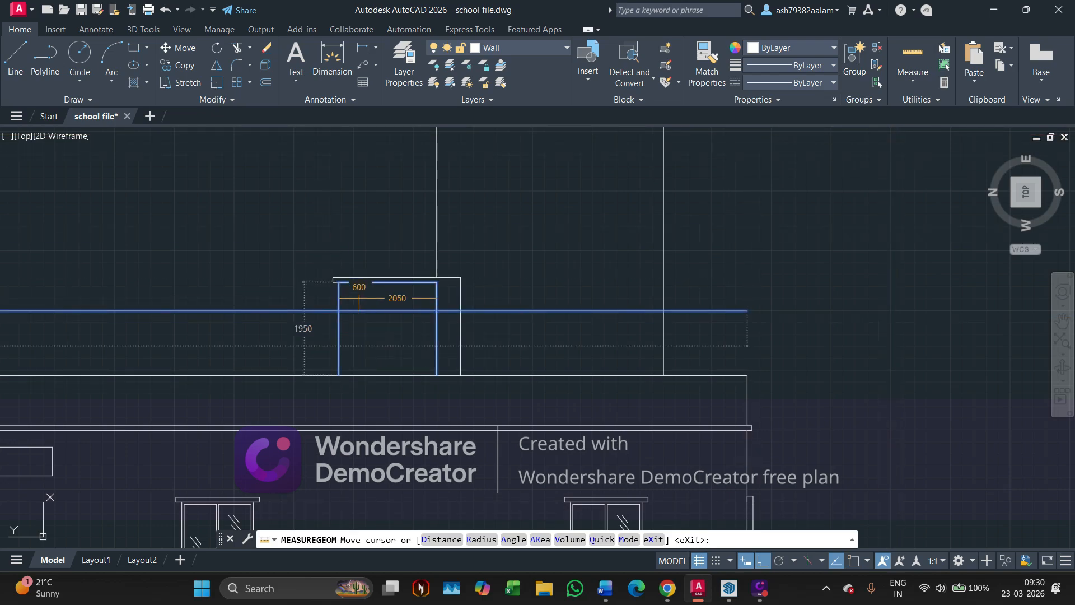
pyautogui.press('Escape')
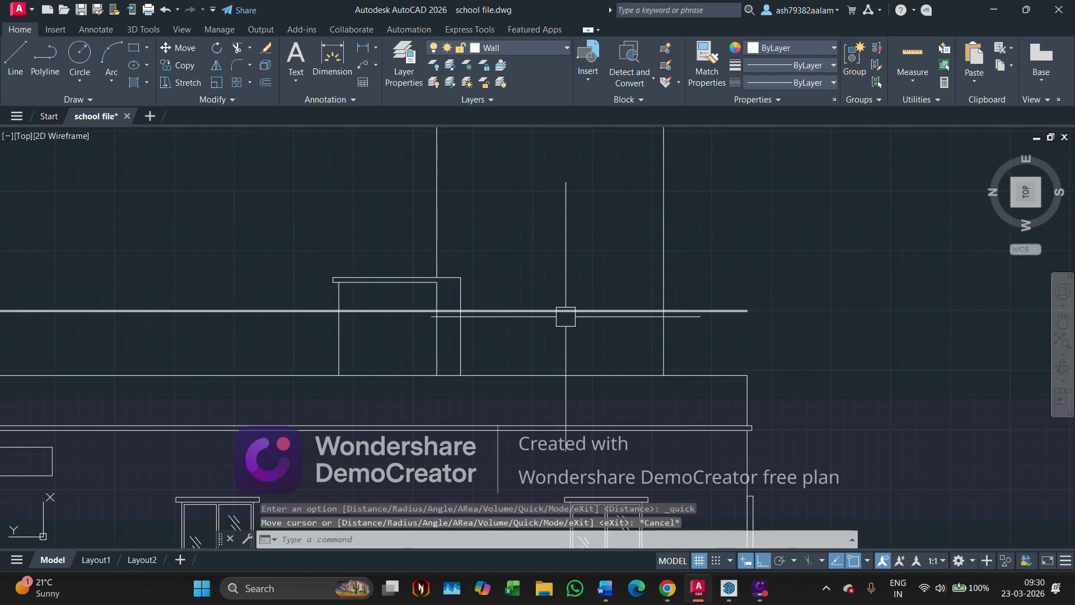
# Switch to SketchUp and measure the wall height of the rooftop room with the door, from roof floor to slab underside.
pyautogui.hotkey('alt', 'Tab')
pyautogui.moveTo(472, 266)
pyautogui.mouseDown(button='middle')
pyautogui.moveTo(410, 307)
pyautogui.moveTo(468, 286)
pyautogui.mouseUp(button='middle')
pyautogui.scroll(4, 456, 380)
pyautogui.scroll(1, 447, 465)
pyautogui.click(428, 495)
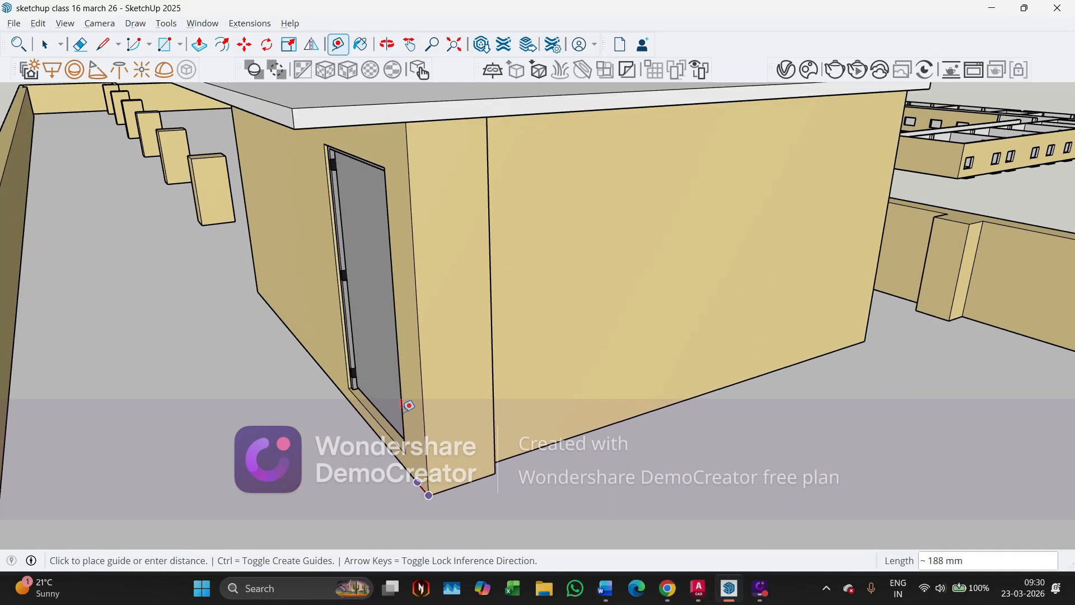
pyautogui.scroll(-4, 409, 405)
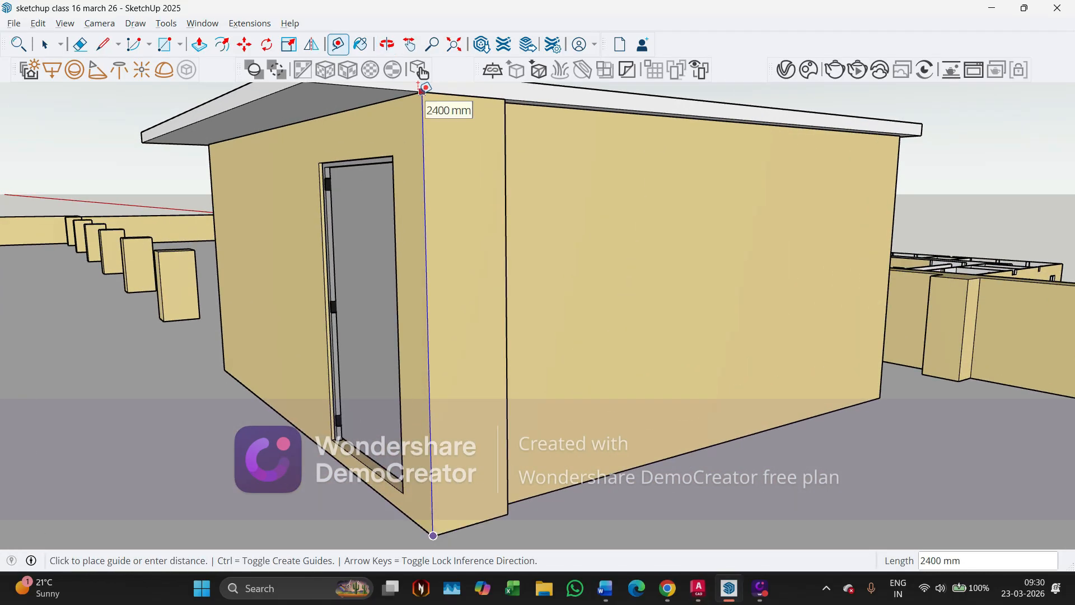
pyautogui.scroll(-10, 372, 185)
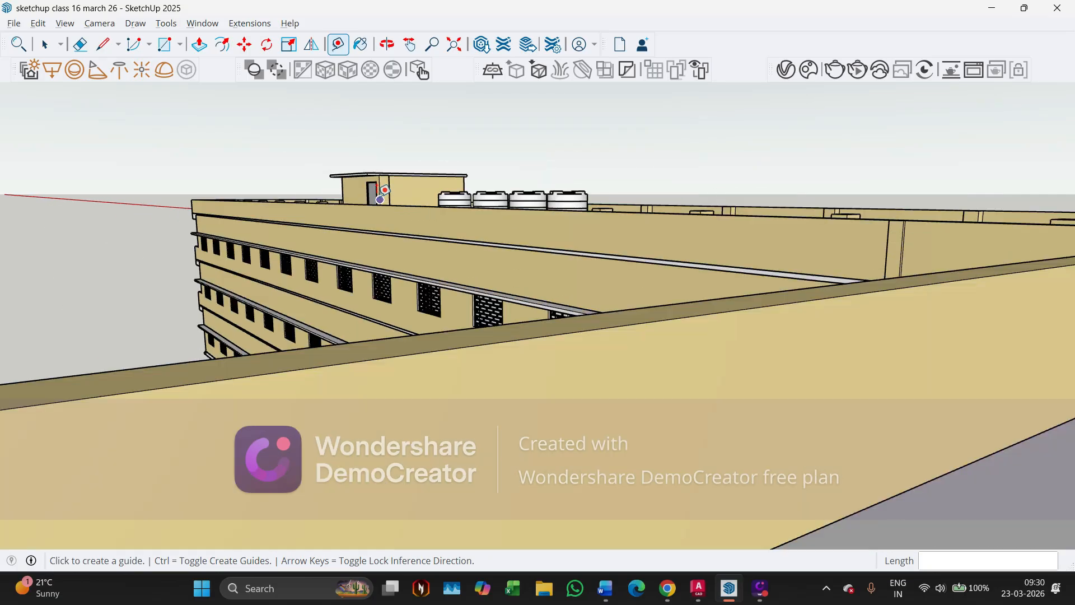
# Measure the taller rooftop room's wall height at its corner, from the roof floor up to the slab underside.
pyautogui.moveTo(375, 193); pyautogui.dragTo(385, 261, button='middle')
pyautogui.scroll(-6, 378, 258)
pyautogui.scroll(4, 478, 282)
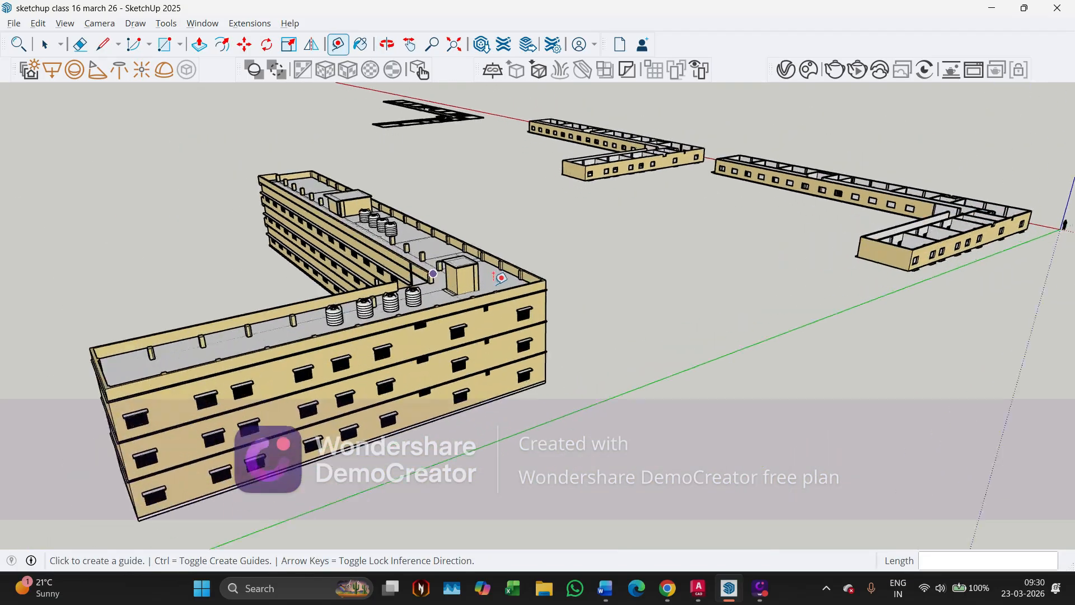
pyautogui.scroll(6, 483, 286)
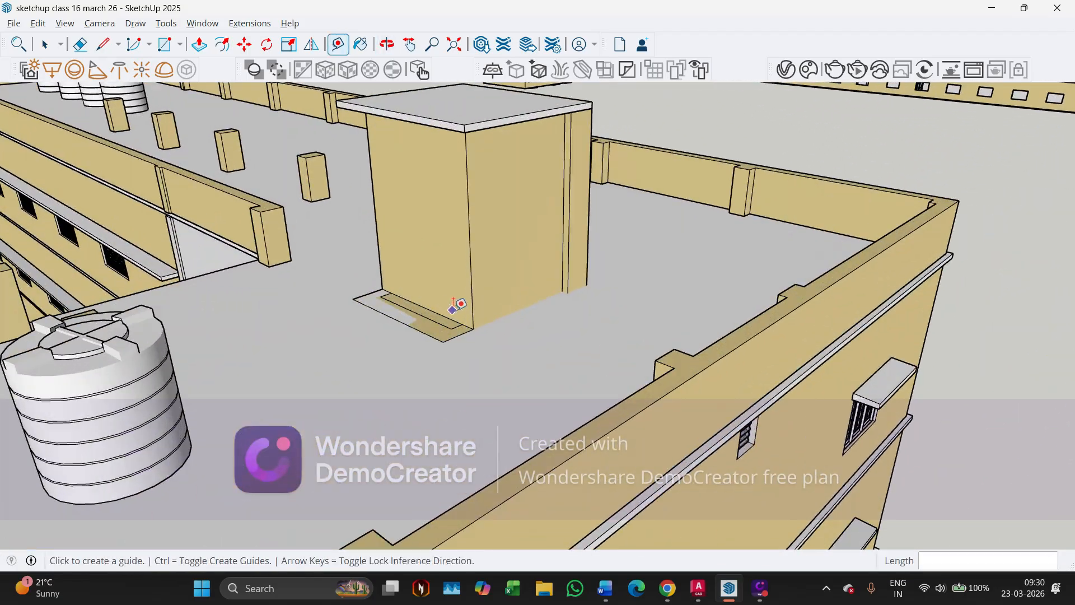
pyautogui.click(473, 328)
pyautogui.scroll(5, 475, 145)
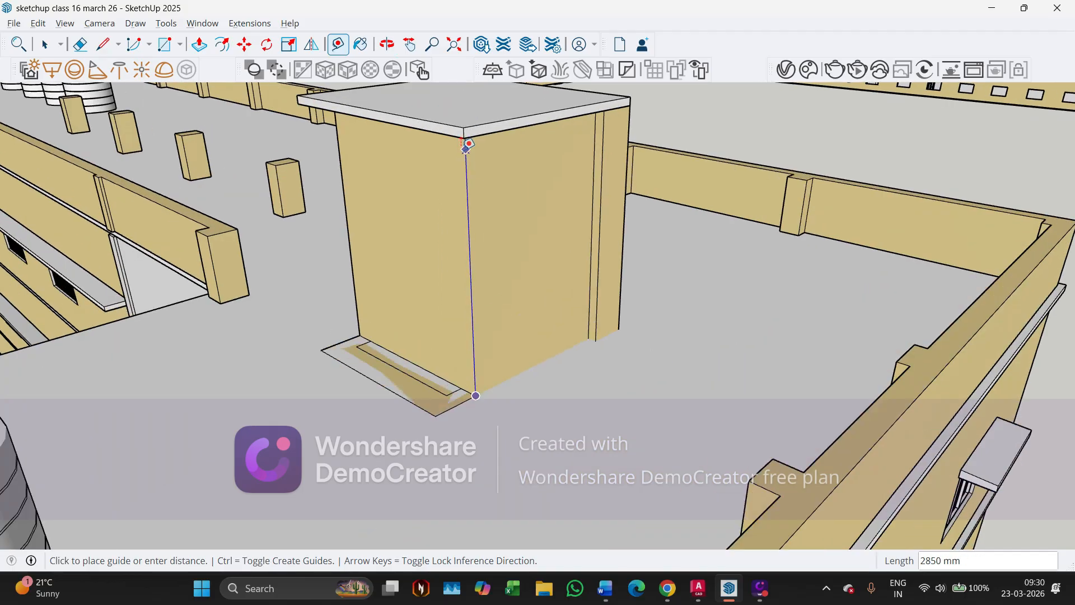
pyautogui.moveTo(463, 150); pyautogui.dragTo(503, 71, button='middle')
pyautogui.scroll(-5, 452, 379)
pyautogui.moveTo(452, 379); pyautogui.dragTo(551, 214, button='middle')
pyautogui.scroll(4, 551, 214)
pyautogui.scroll(2, 551, 212)
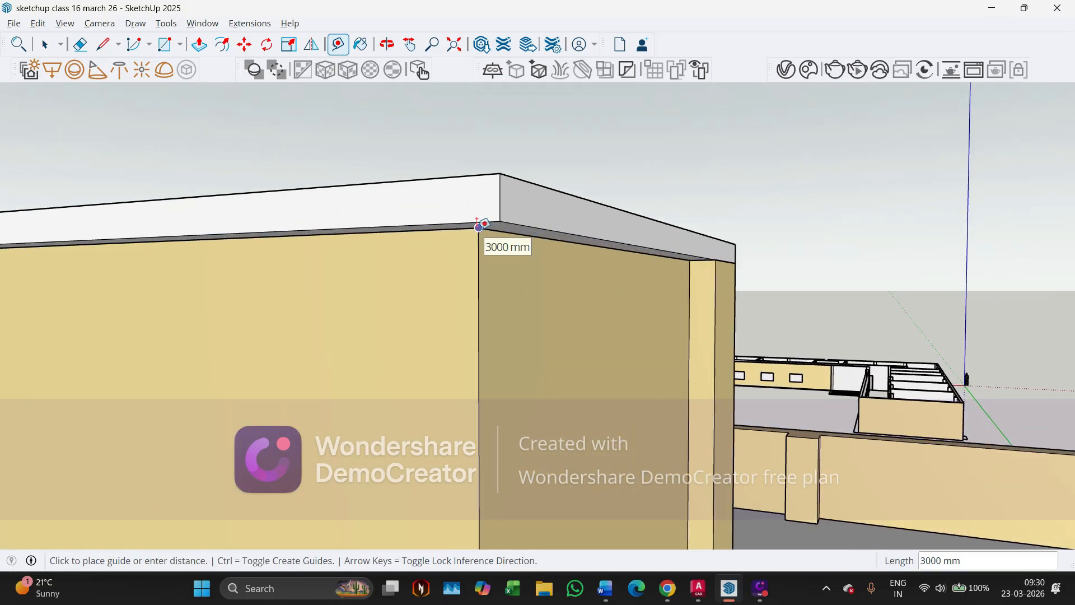
pyautogui.press('Escape')
pyautogui.press('space')
pyautogui.scroll(-6, 456, 294)
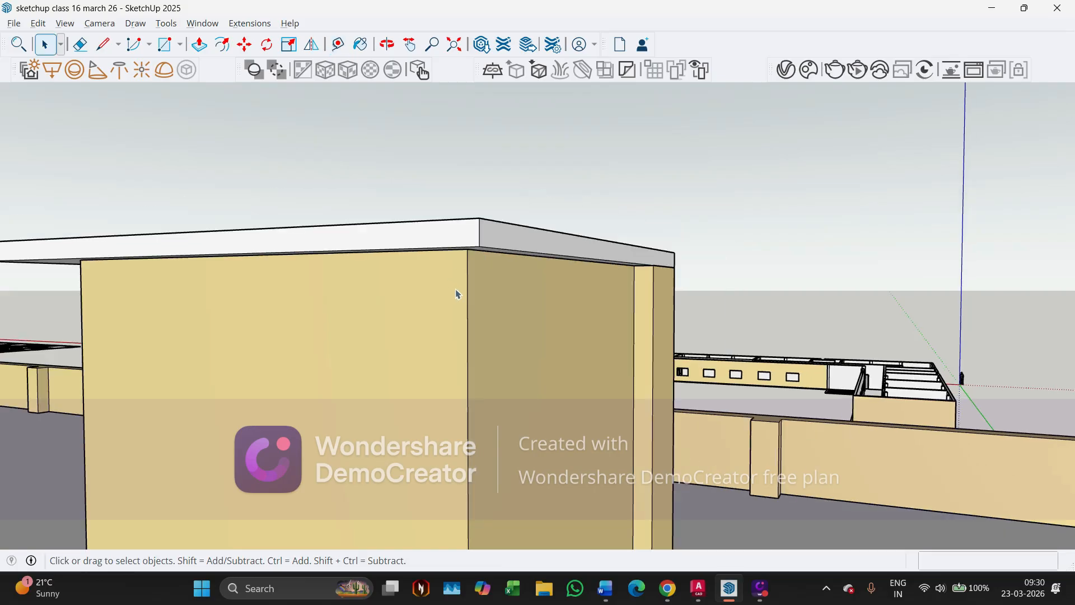
pyautogui.scroll(-2, 504, 320)
pyautogui.moveTo(504, 321)
pyautogui.mouseDown(button='middle')
pyautogui.moveTo(360, 369)
pyautogui.moveTo(317, 311)
pyautogui.mouseUp(button='middle')
# Switch to AutoCAD and trim the two vertical construction lines extending above the rooftop rooms.
pyautogui.hotkey('alt', 'Tab')
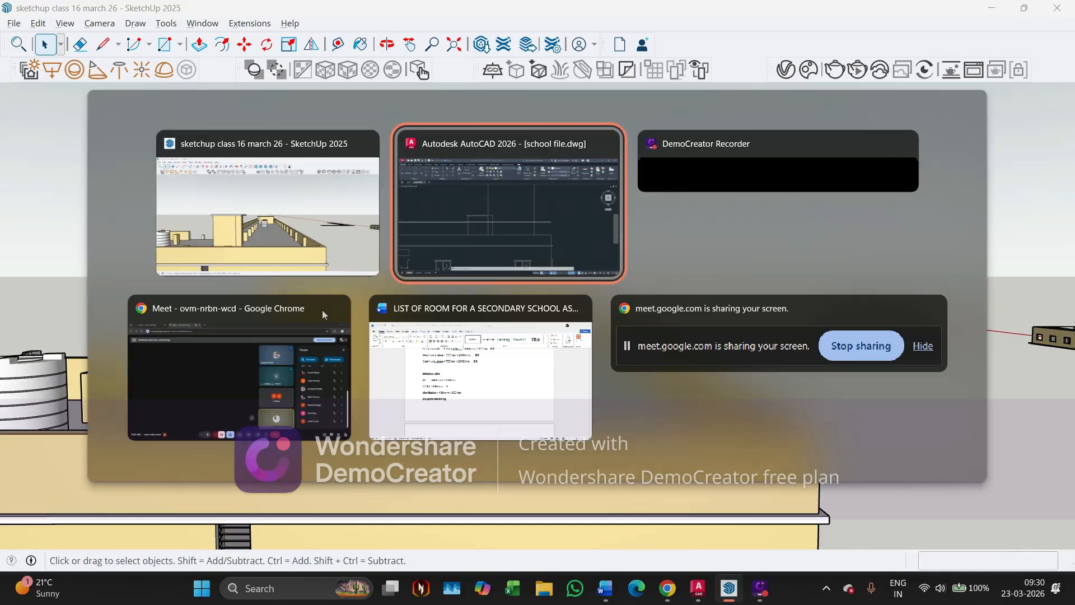
pyautogui.scroll(1, 344, 283)
pyautogui.scroll(2, 545, 276)
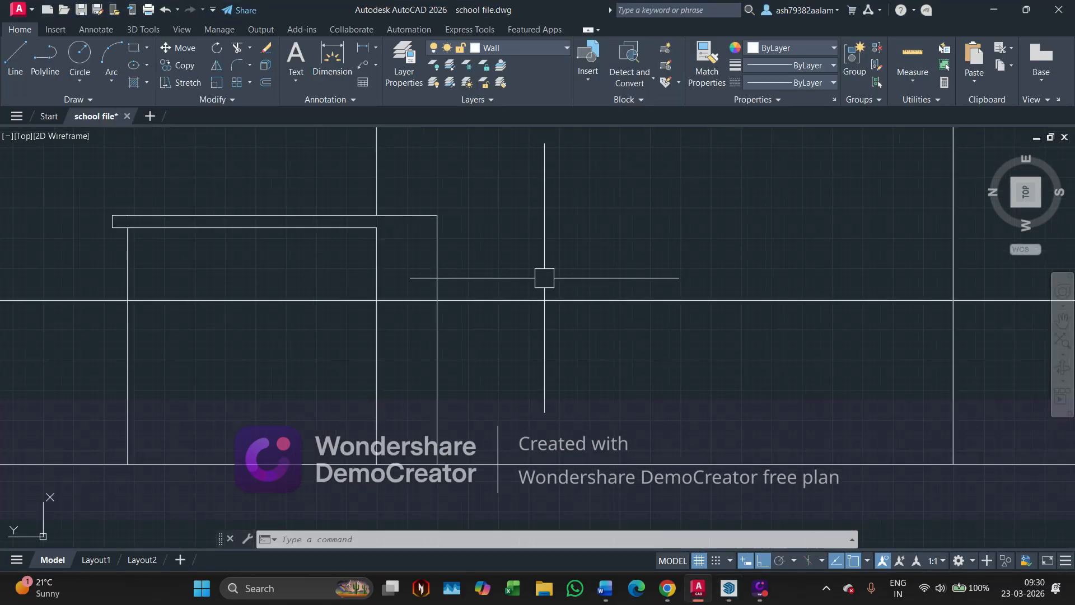
pyautogui.scroll(-3, 403, 323)
pyautogui.moveTo(403, 324); pyautogui.dragTo(289, 289, button='middle')
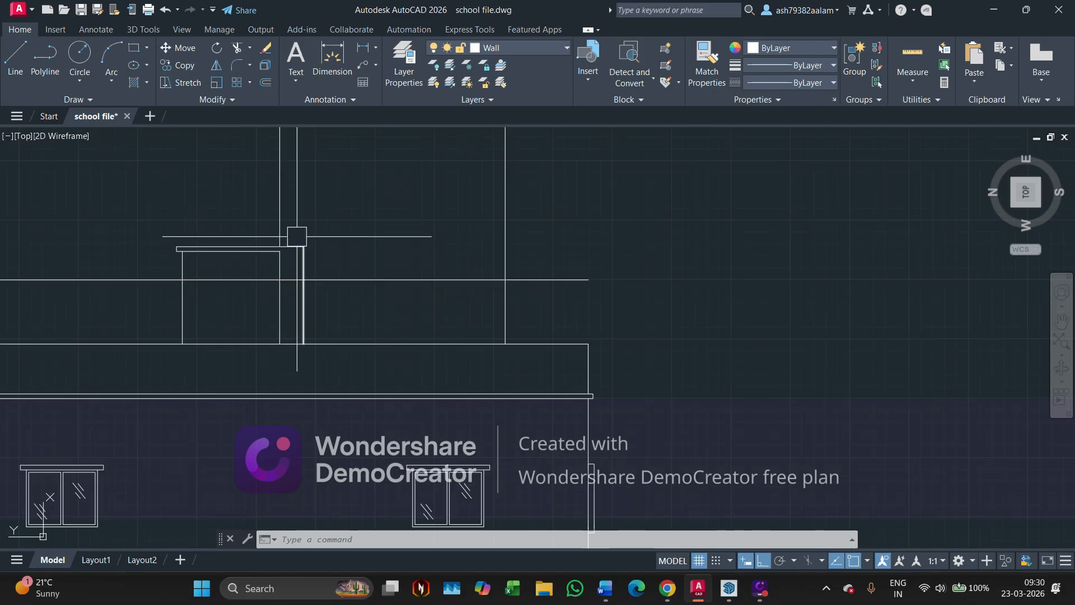
pyautogui.press('Escape')
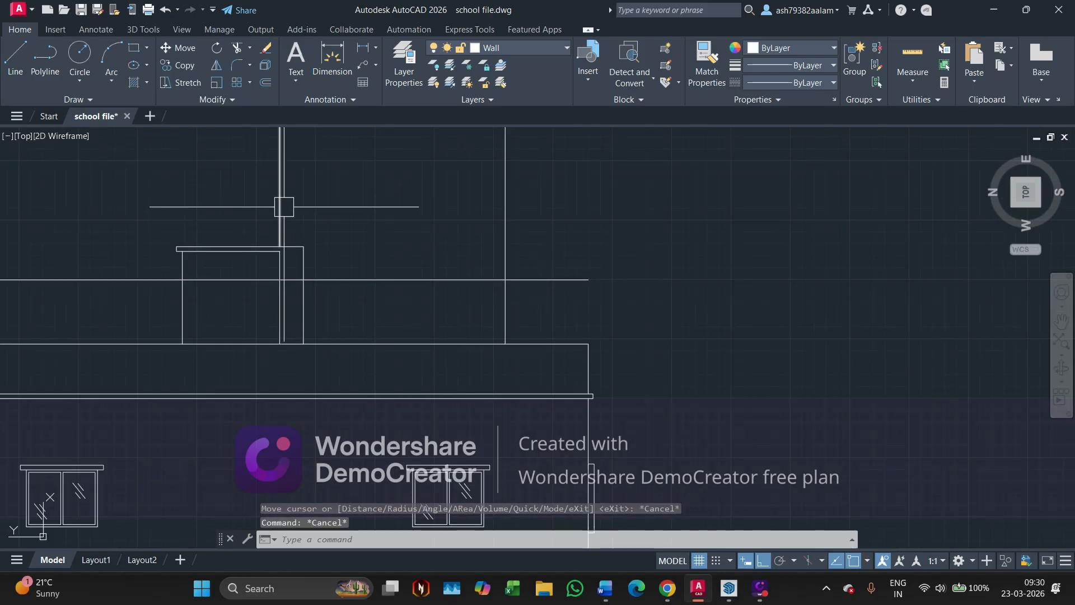
pyautogui.write('tr')
pyautogui.press('space')
pyautogui.click(197, 168)
pyautogui.click(545, 189)
pyautogui.press('Return')
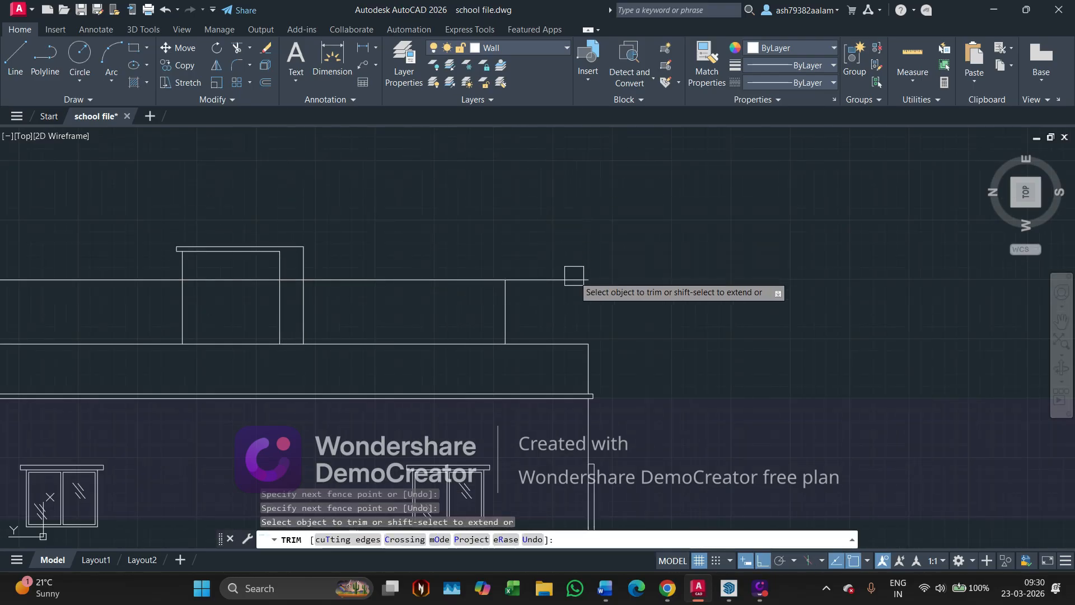
# Trim the horizontal construction line so it spans only the lower rooftop room as its wall top.
pyautogui.click(576, 279)
pyautogui.scroll(4, 303, 274)
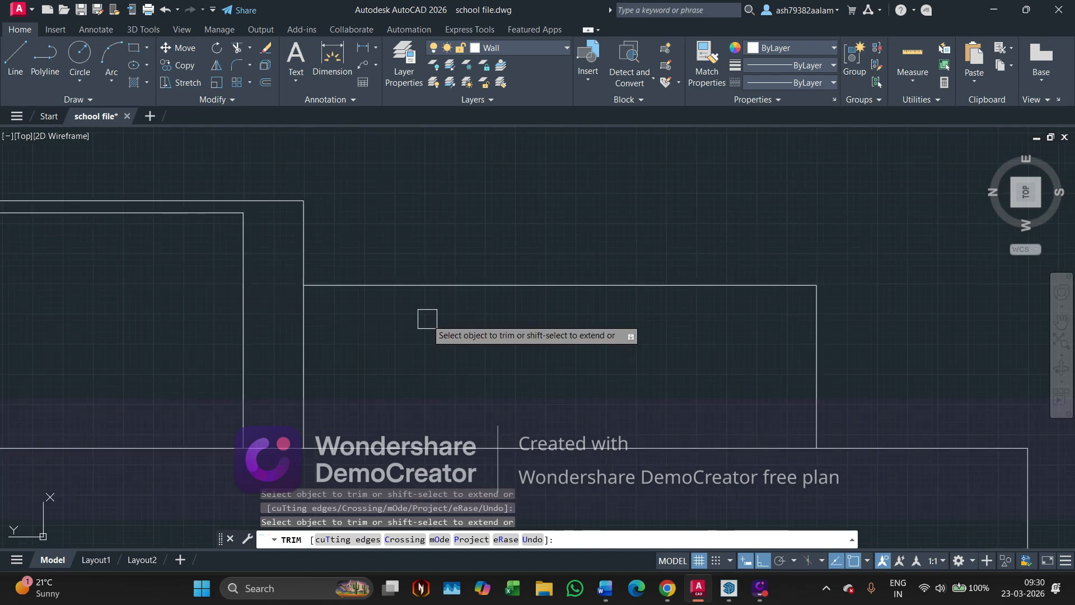
pyautogui.press('Escape')
pyautogui.scroll(-2, 431, 266)
pyautogui.scroll(-4, 430, 266)
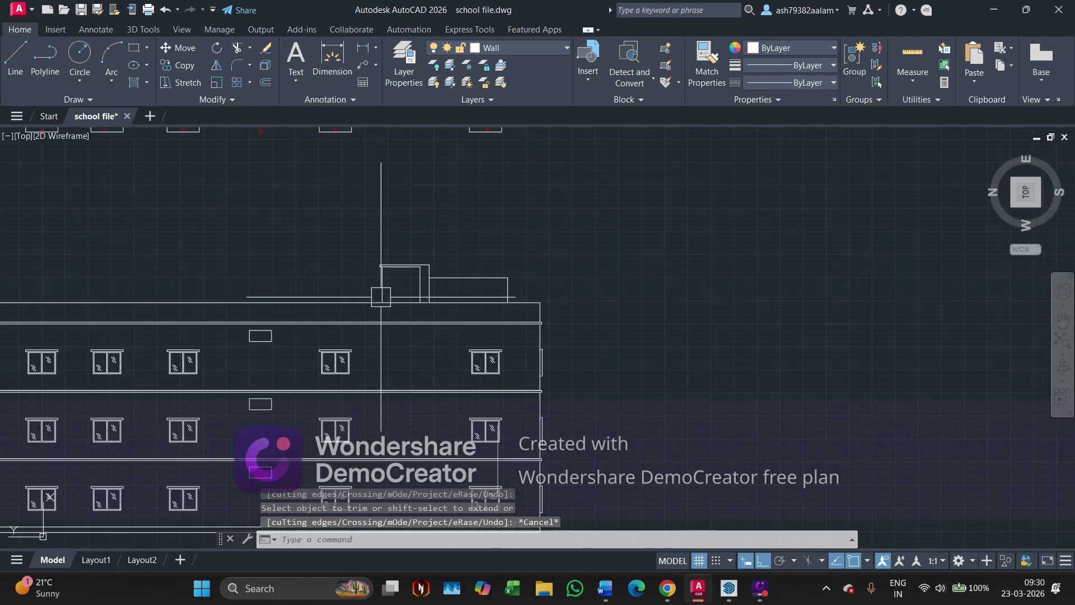
pyautogui.scroll(4, 440, 266)
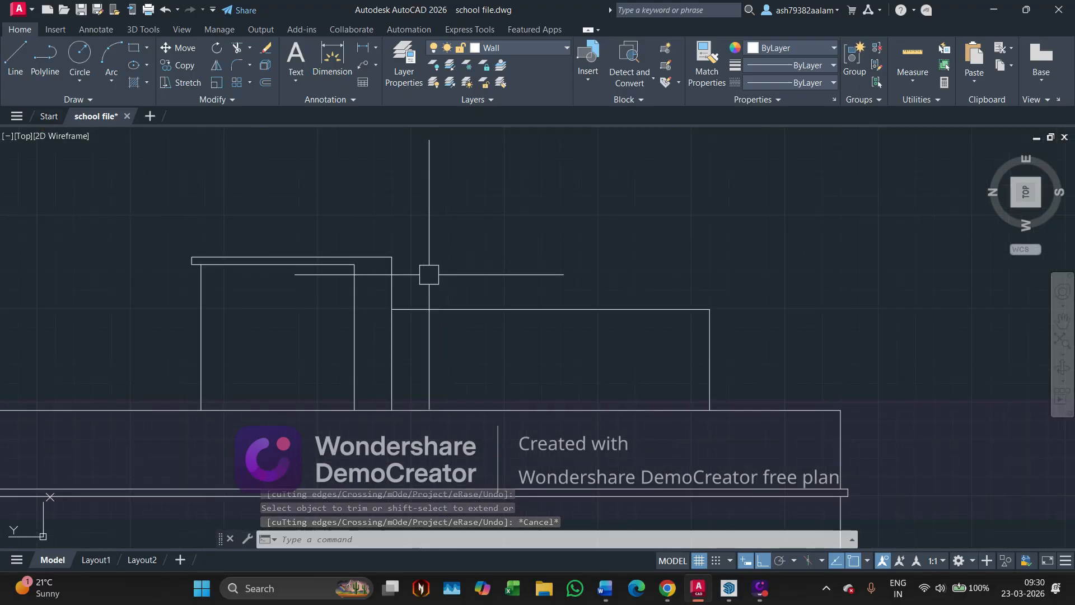
pyautogui.scroll(-3, 429, 274)
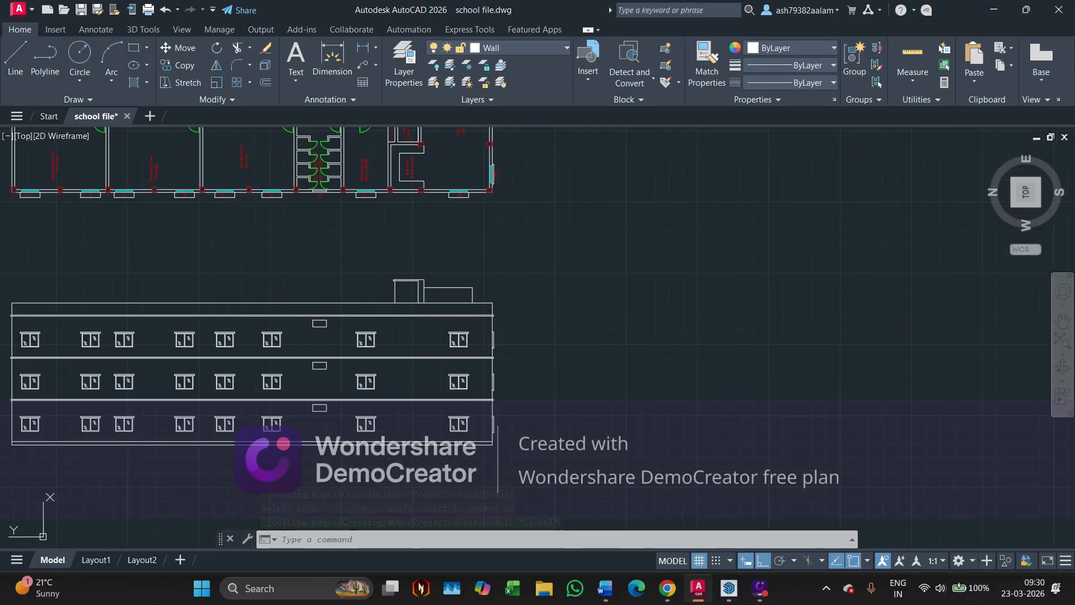
# Switch to SketchUp to examine the lower rooftop room's roof slab, and return to the rooftop rooms in AutoCAD.
pyautogui.hotkey('alt', 'Tab')
pyautogui.moveTo(418, 247)
pyautogui.mouseDown(button='middle')
pyautogui.moveTo(542, 269)
pyautogui.moveTo(511, 334)
pyautogui.moveTo(488, 340)
pyautogui.mouseUp(button='middle')
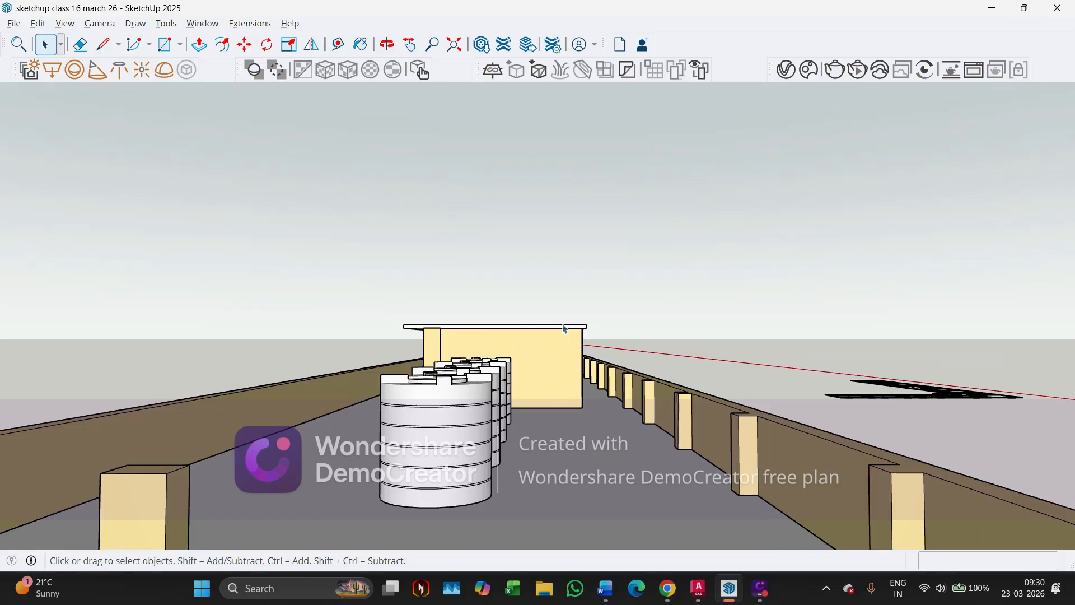
pyautogui.hotkey('alt', 'Tab')
pyautogui.scroll(3, 559, 319)
pyautogui.moveTo(538, 286)
pyautogui.mouseDown(button='middle')
pyautogui.moveTo(482, 238)
pyautogui.moveTo(424, 245)
pyautogui.mouseUp(button='middle')
pyautogui.scroll(2, 425, 245)
pyautogui.write('o')
pyautogui.press('Return')
pyautogui.write('10')
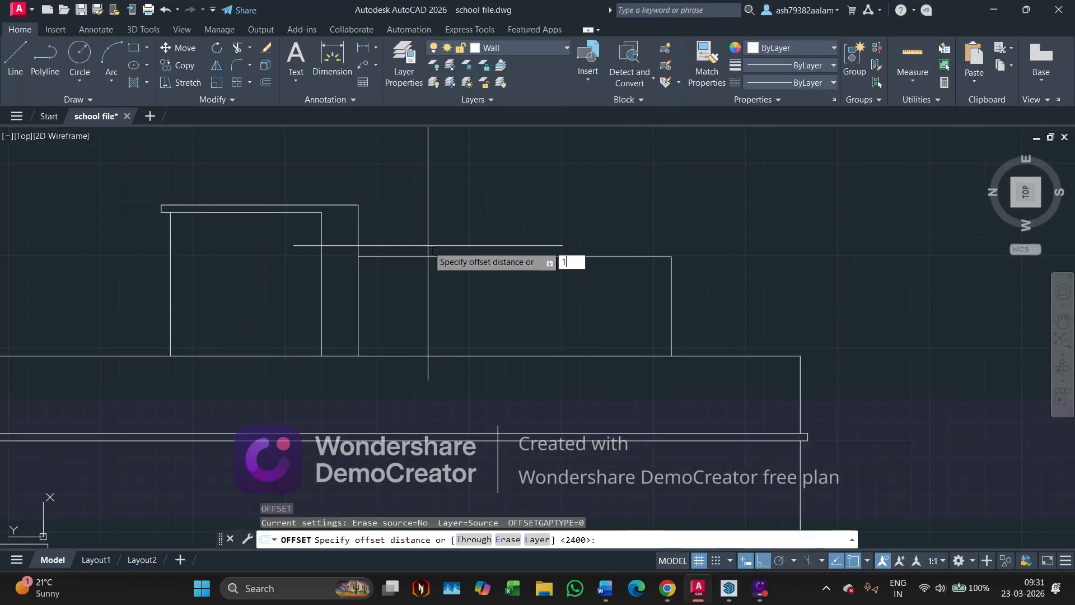
pyautogui.press('Return')
pyautogui.press('Escape')
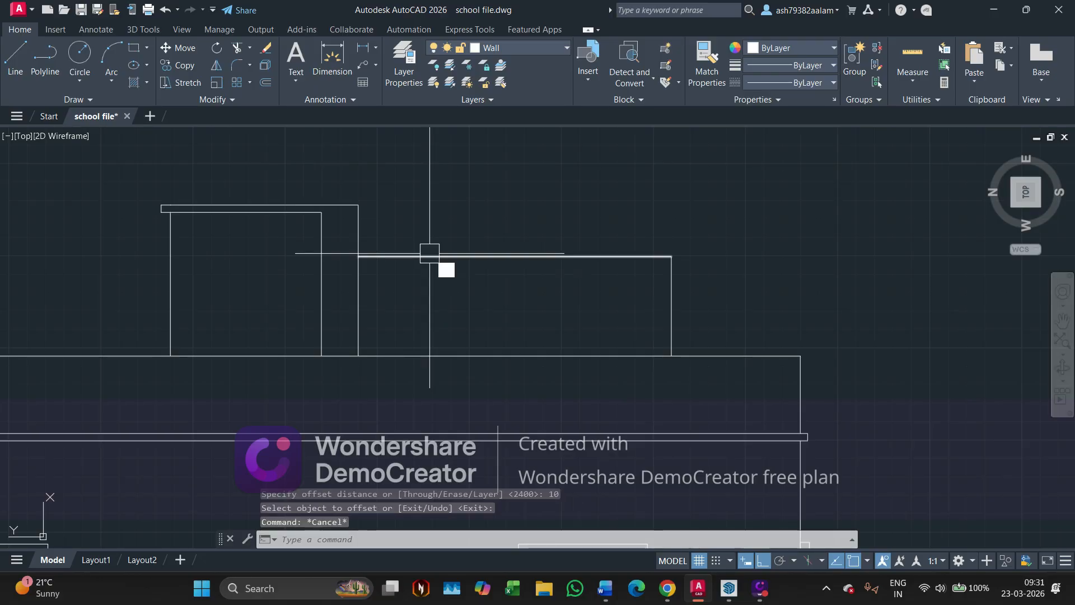
# Offset the lower rooftop room's top line upward by 100 for its roof slab thickness.
pyautogui.write('o')
pyautogui.press('Return')
pyautogui.write('100')
pyautogui.press('Return')
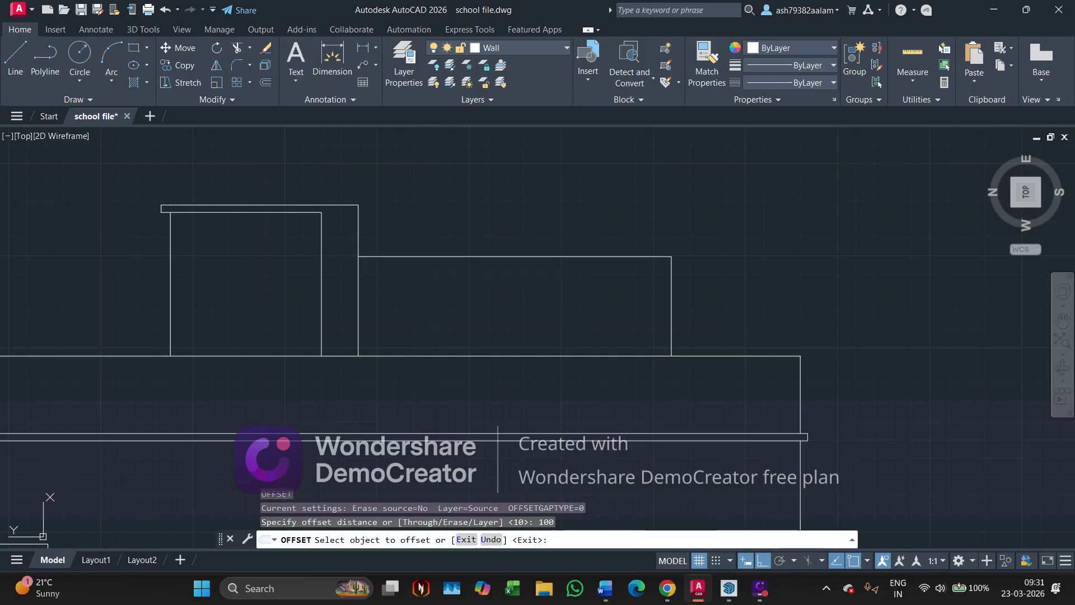
pyautogui.click(455, 256)
pyautogui.click(455, 170)
pyautogui.press('Escape')
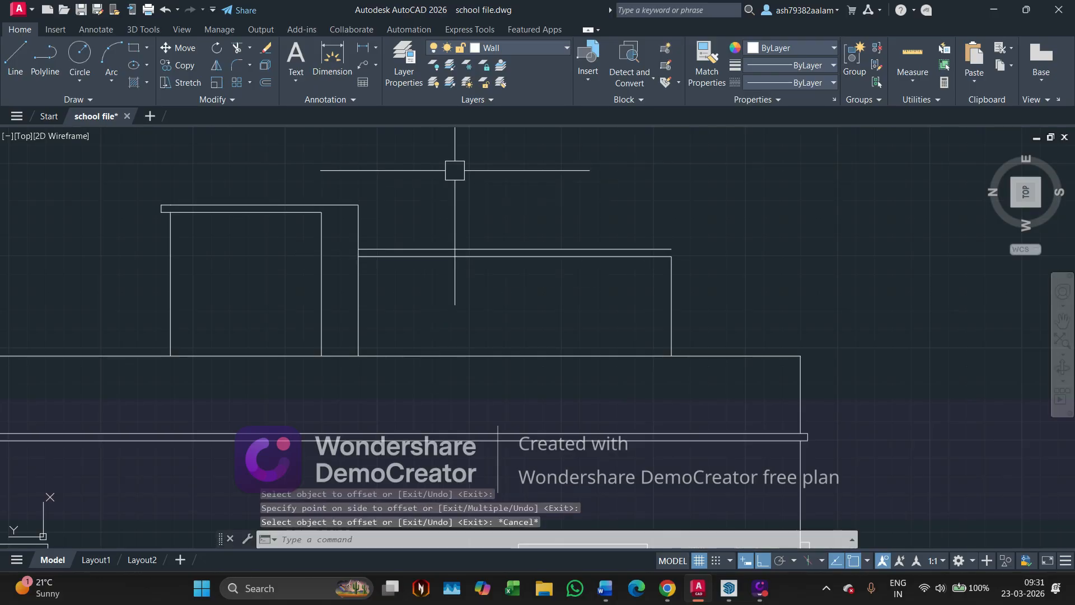
# Switch to SketchUp and measure the roof slab's overhang from the lower rooftop room's wall corner to the slab edge.
pyautogui.hotkey('alt', 'Tab')
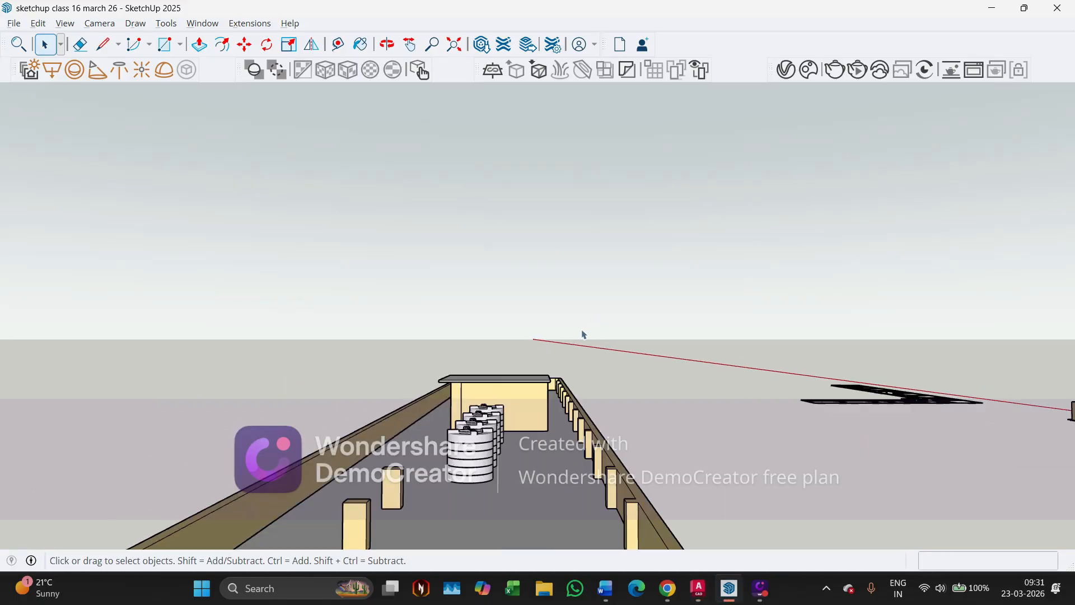
pyautogui.scroll(-3, 575, 333)
pyautogui.moveTo(526, 357); pyautogui.dragTo(575, 333, button='middle')
pyautogui.scroll(5, 575, 334)
pyautogui.scroll(-3, 613, 369)
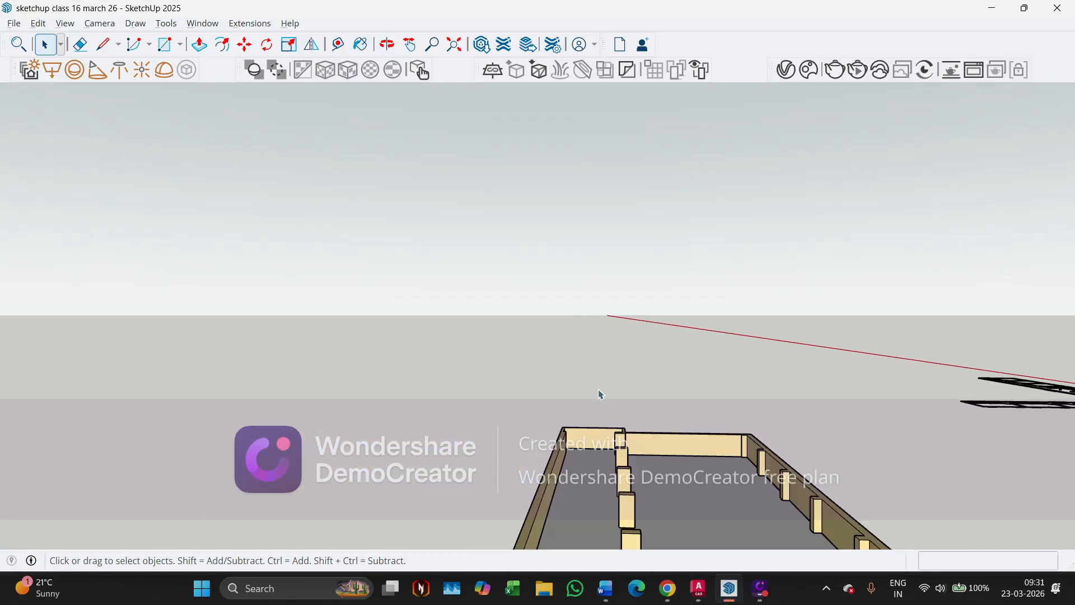
pyautogui.moveTo(599, 395); pyautogui.dragTo(525, 436, button='middle')
pyautogui.scroll(-5, 523, 386)
pyautogui.scroll(7, 497, 413)
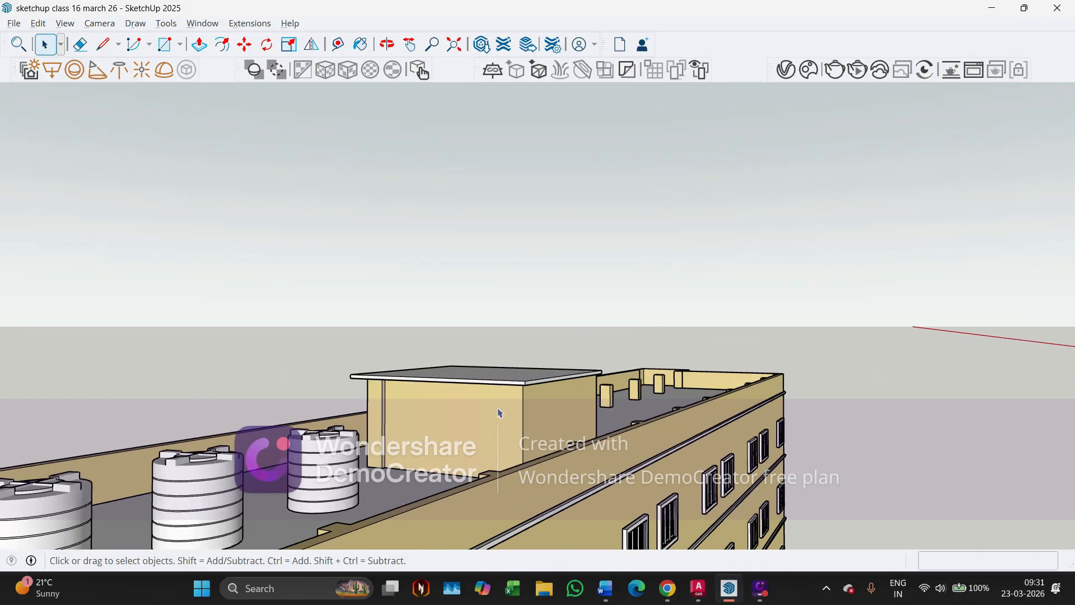
pyautogui.scroll(3, 498, 413)
pyautogui.moveTo(545, 379)
pyautogui.mouseDown(button='middle')
pyautogui.moveTo(556, 350)
pyautogui.moveTo(629, 343)
pyautogui.moveTo(610, 348)
pyautogui.mouseUp(button='middle')
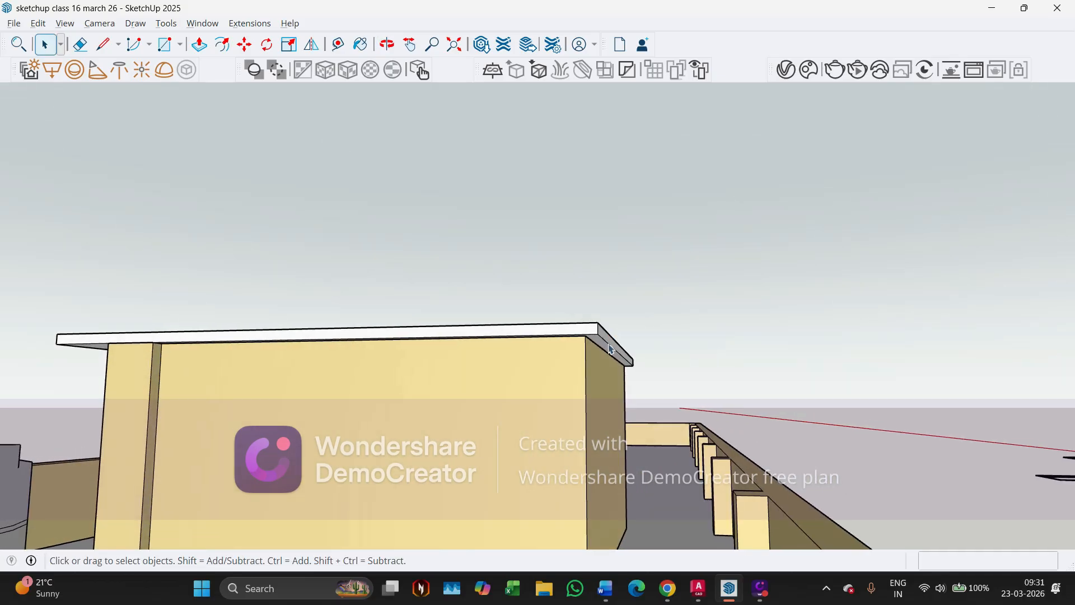
pyautogui.scroll(4, 598, 340)
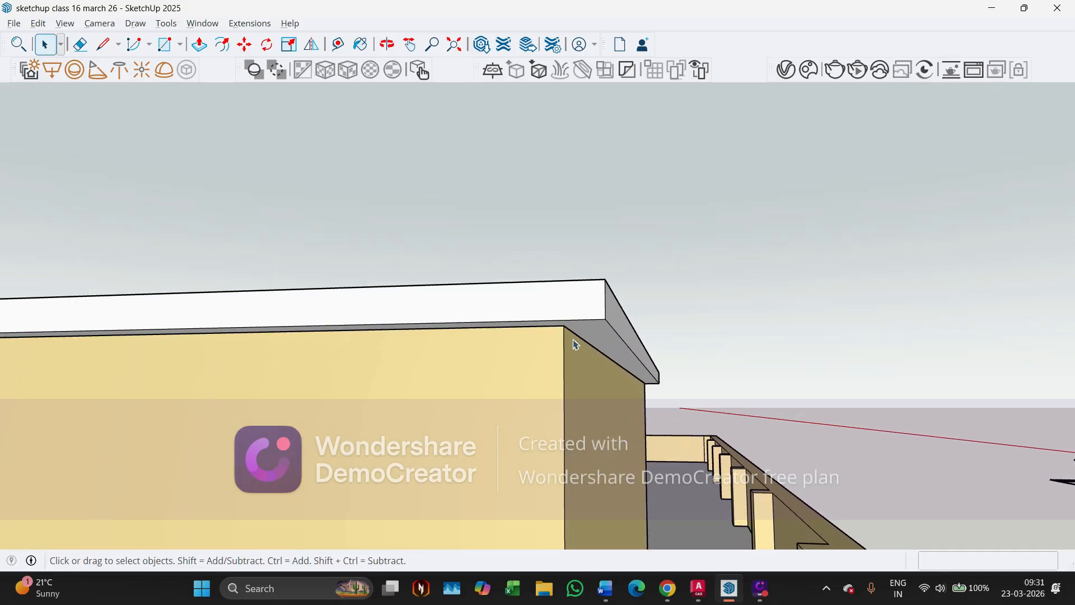
pyautogui.press('t')
pyautogui.scroll(3, 576, 342)
pyautogui.click(559, 314)
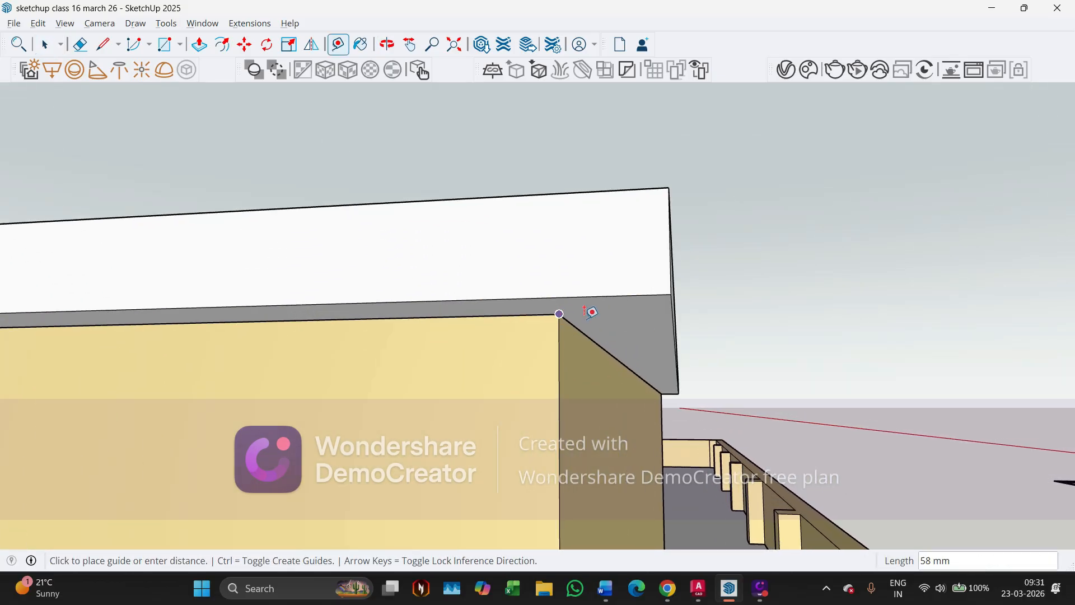
pyautogui.click(672, 310)
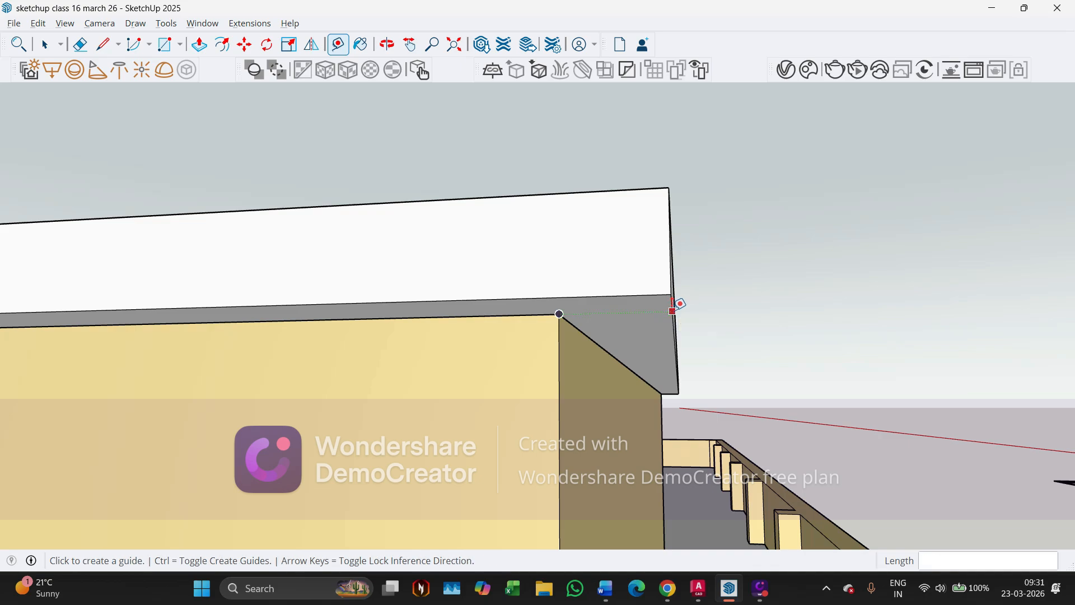
pyautogui.scroll(-1, 672, 318)
# Switch to AutoCAD and draw the lower roof slab's overhanging end, 125 outward, 100 down, and back to the wall corner.
pyautogui.hotkey('alt', 'Tab')
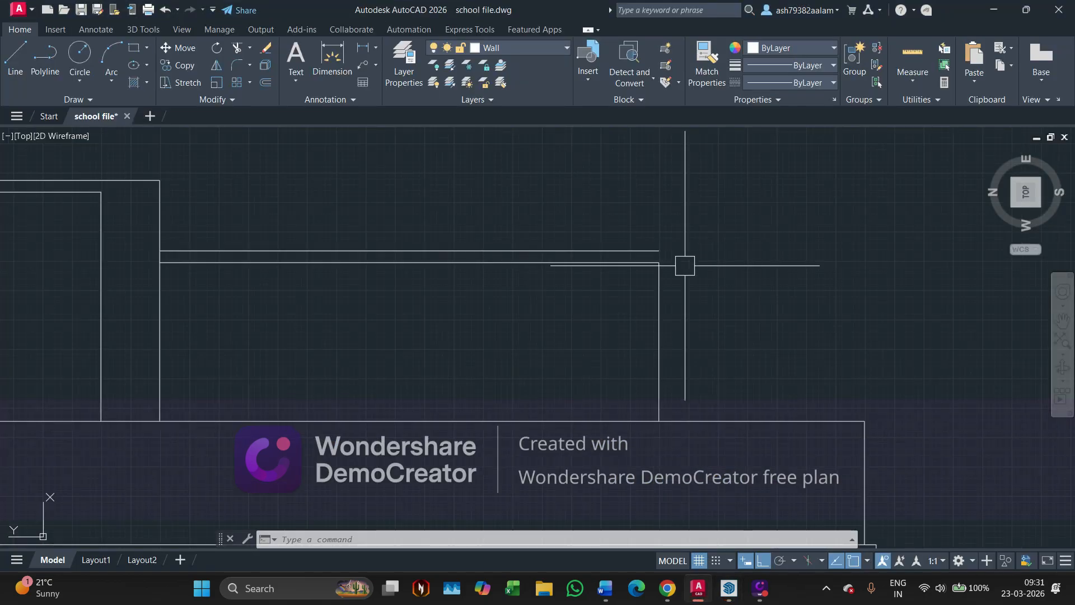
pyautogui.write('l')
pyautogui.press('Return')
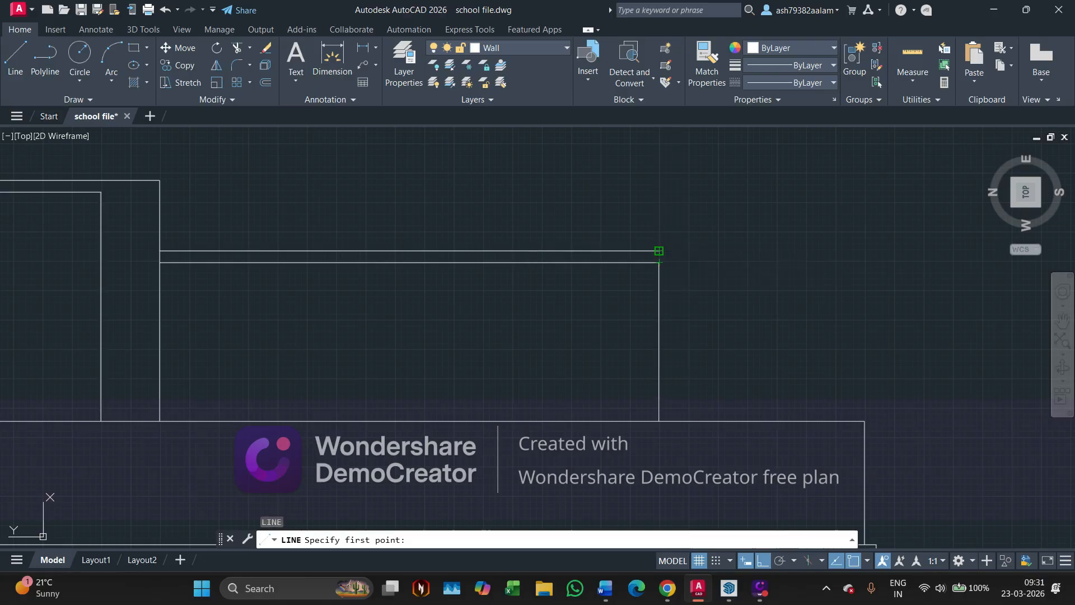
pyautogui.click(659, 251)
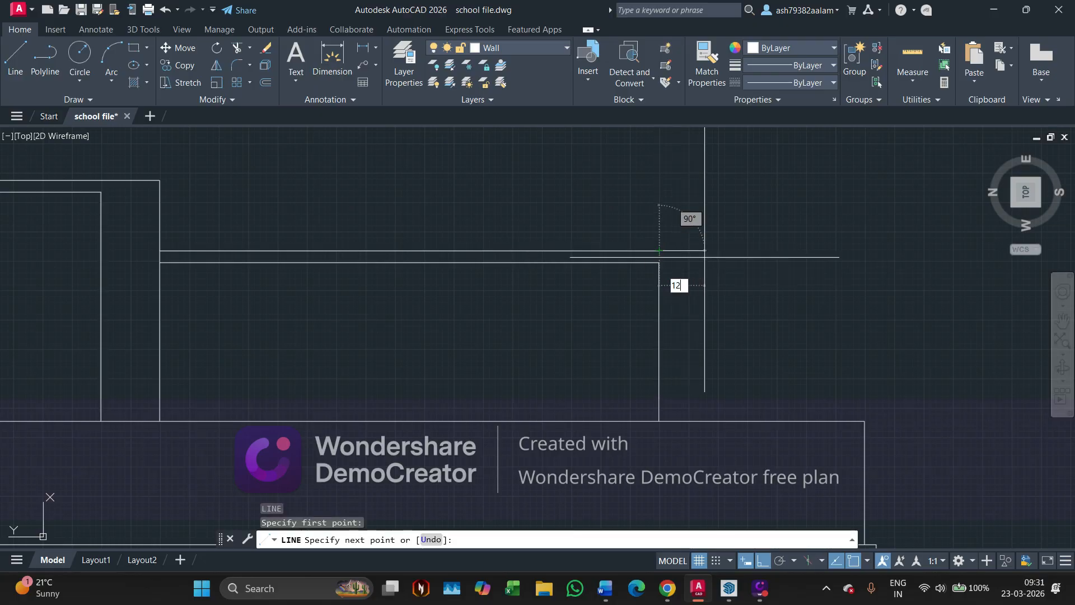
pyautogui.press('Return')
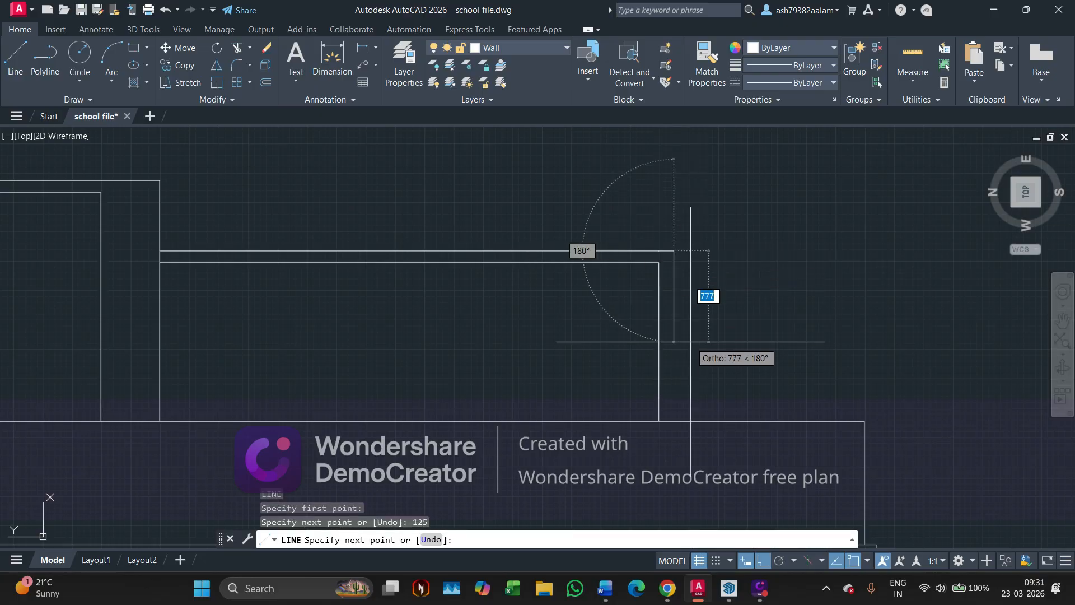
pyautogui.press('Return')
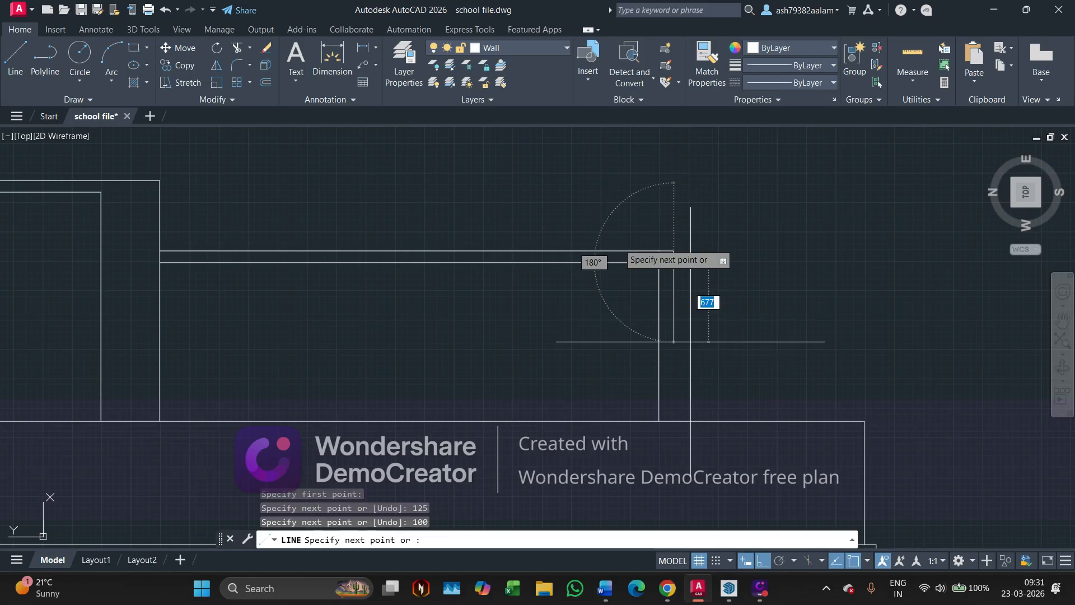
pyautogui.scroll(5, 691, 347)
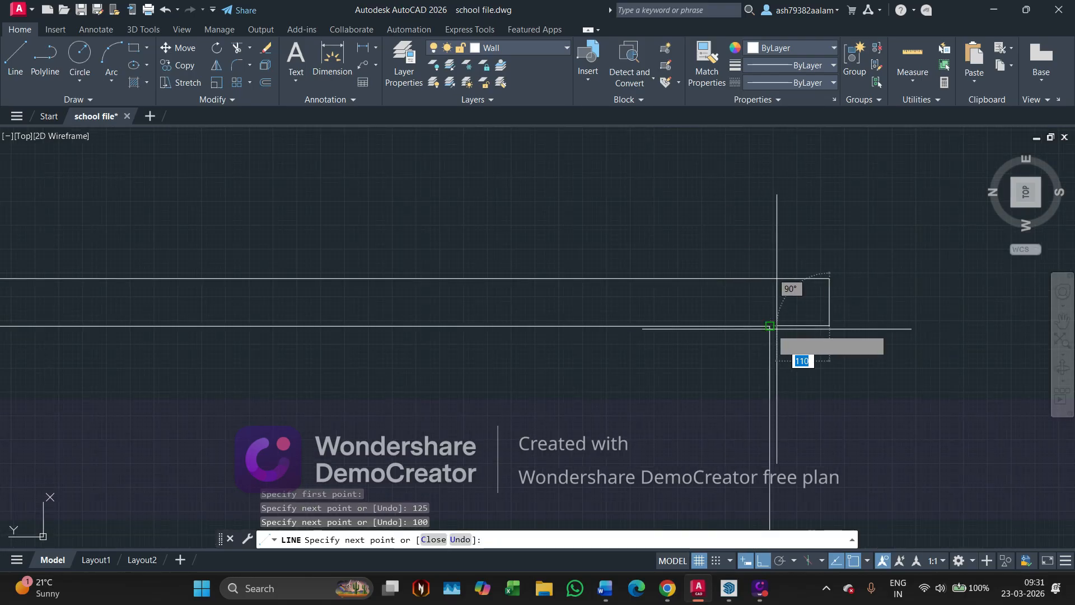
pyautogui.press('Escape')
# Join the lower roof slab's top, end and bottom lines into one polyline.
pyautogui.click(853, 336)
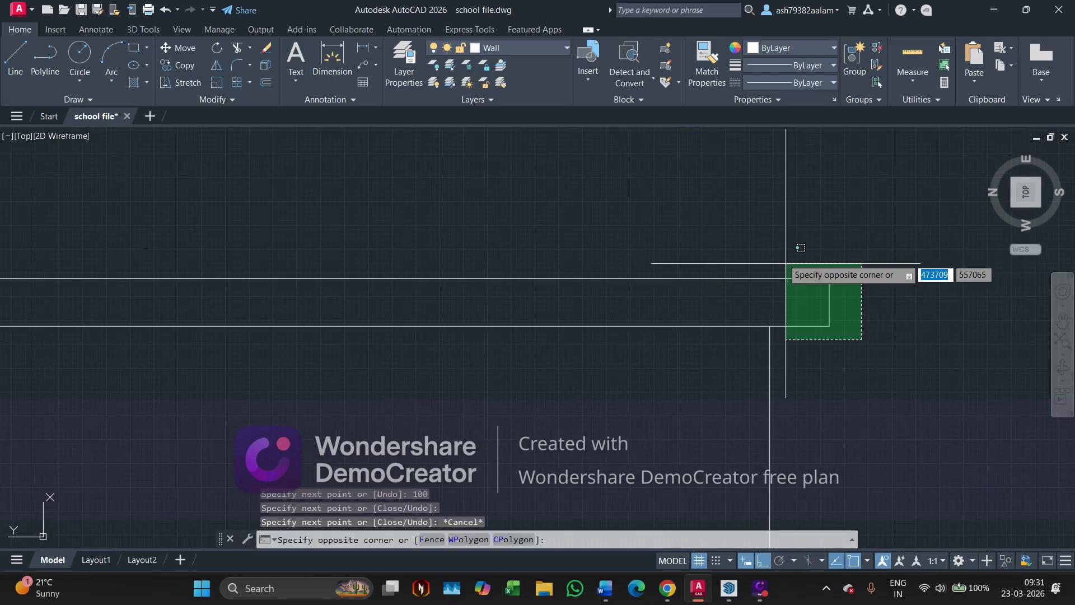
pyautogui.click(787, 262)
pyautogui.click(703, 334)
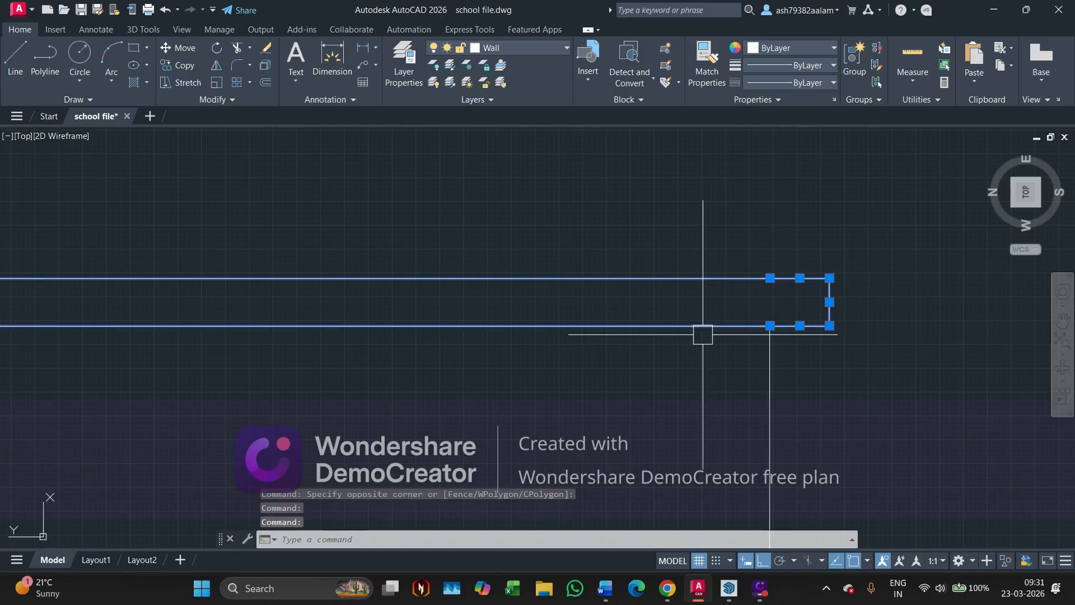
pyautogui.write('j')
pyautogui.press('Return')
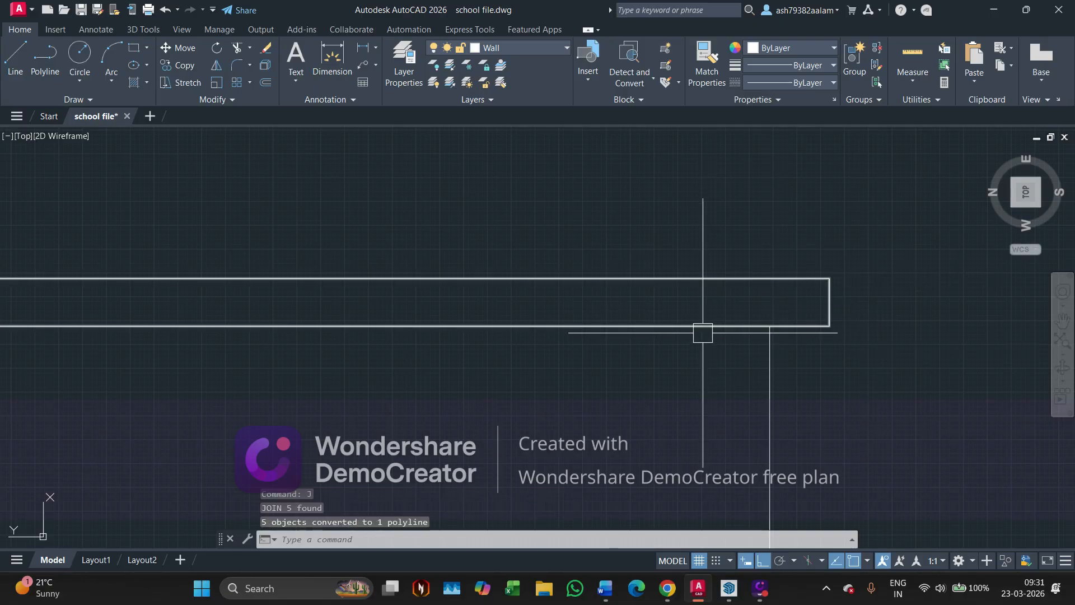
pyautogui.click(703, 335)
pyautogui.scroll(-5, 703, 334)
pyautogui.scroll(-3, 502, 301)
pyautogui.moveTo(623, 321); pyautogui.dragTo(720, 347, button='middle')
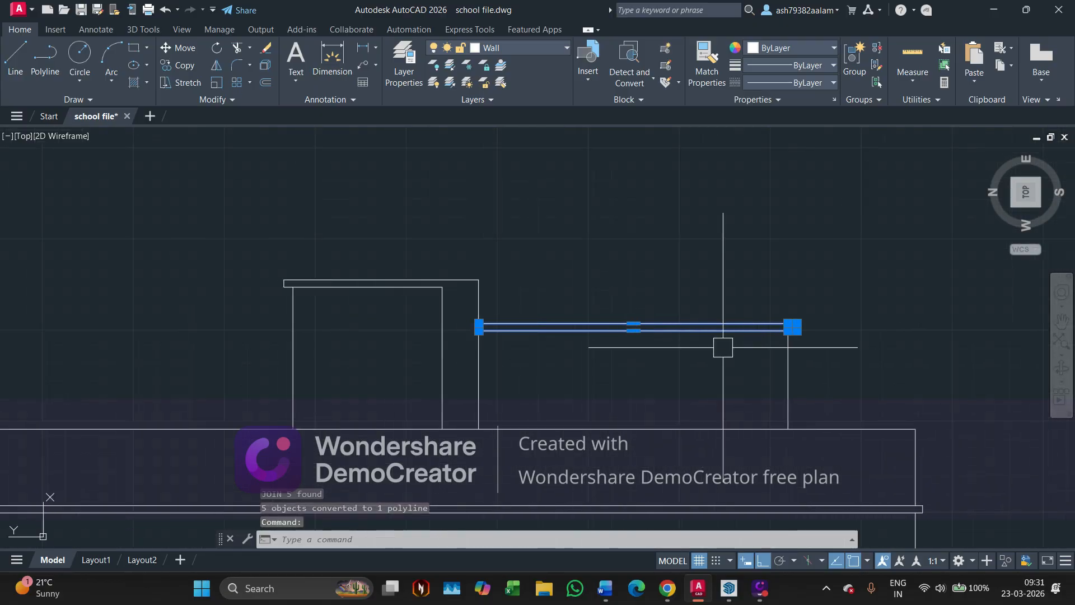
pyautogui.press('Escape')
pyautogui.press('Escape')
pyautogui.click(711, 334)
pyautogui.press('Escape')
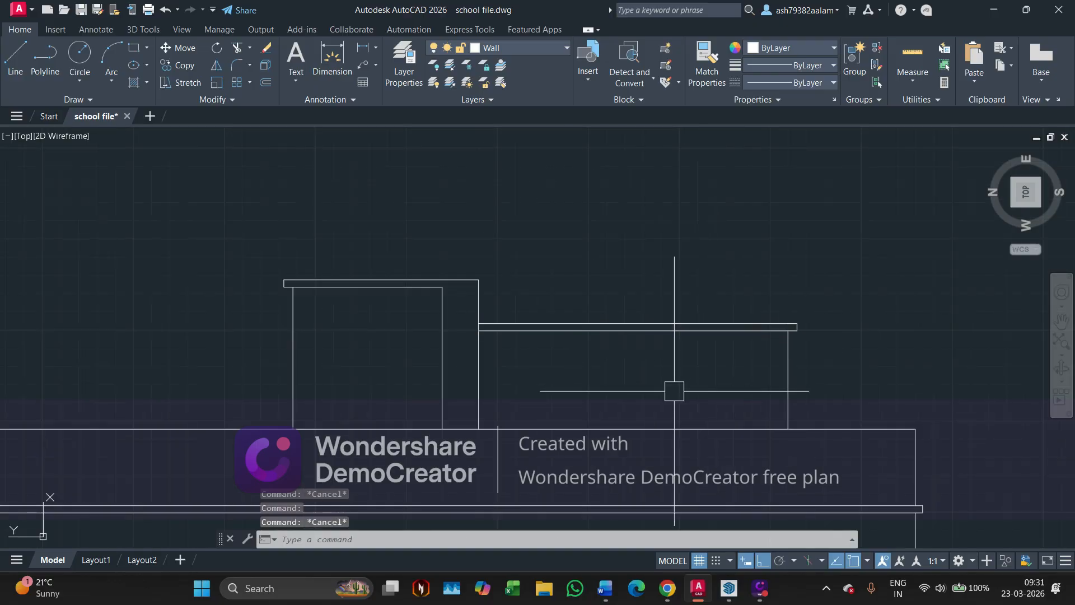
# Switch to SketchUp to examine the rooftop room's walls and overhanging slab from other angles, and return to AutoCAD.
pyautogui.hotkey('alt', 'Tab')
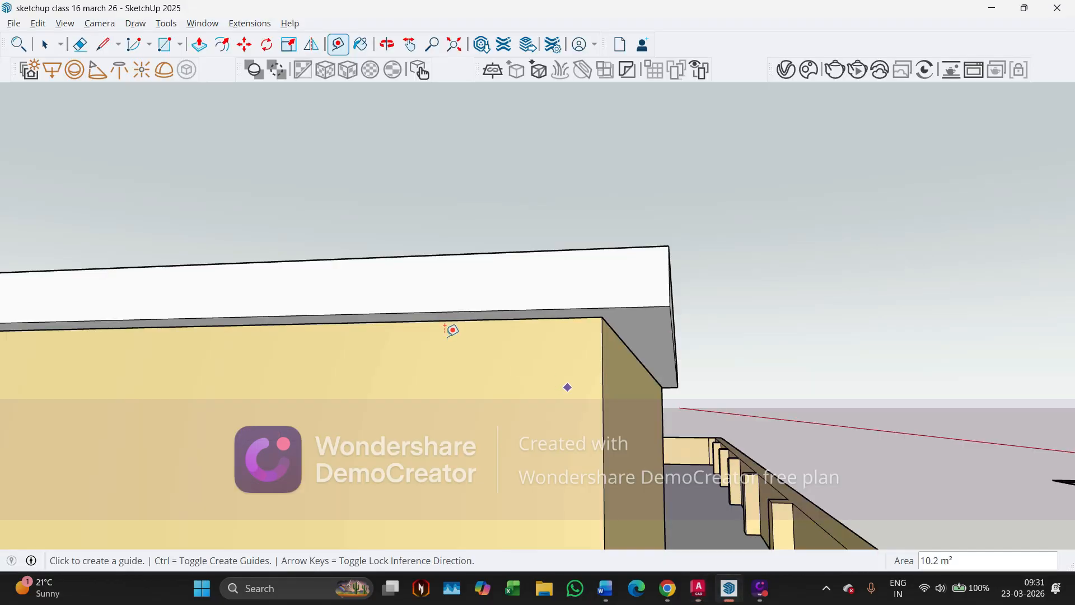
pyautogui.moveTo(410, 303)
pyautogui.mouseDown(button='middle')
pyautogui.moveTo(469, 347)
pyautogui.moveTo(519, 357)
pyautogui.moveTo(531, 344)
pyautogui.moveTo(530, 364)
pyautogui.mouseUp(button='middle')
pyautogui.scroll(-5, 585, 330)
pyautogui.scroll(4, 612, 272)
pyautogui.scroll(-4, 571, 340)
pyautogui.scroll(6, 560, 380)
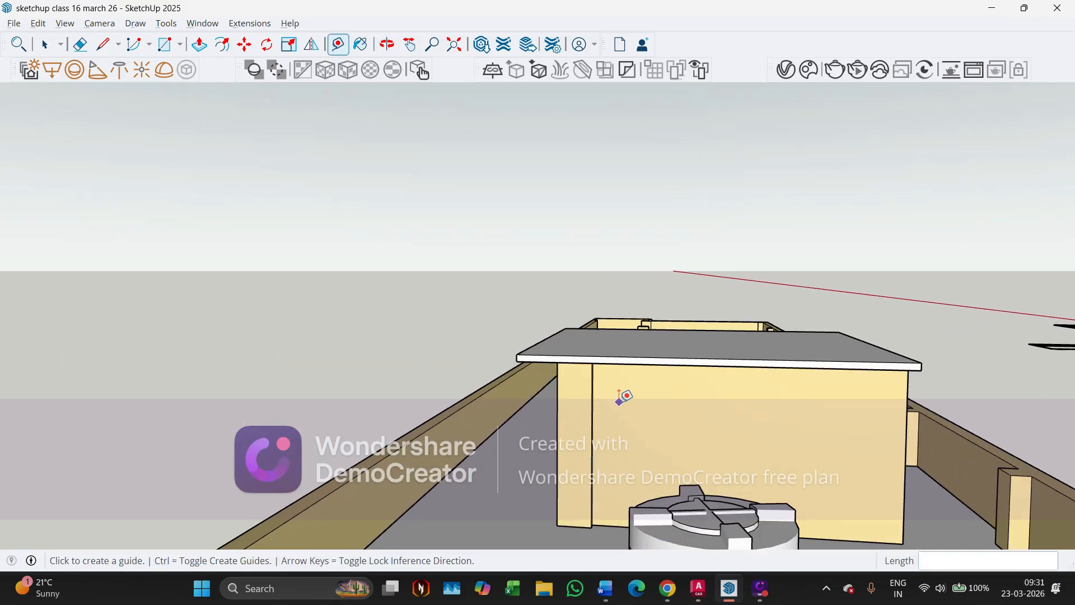
pyautogui.moveTo(622, 396)
pyautogui.mouseDown(button='middle')
pyautogui.moveTo(509, 401)
pyautogui.moveTo(472, 364)
pyautogui.moveTo(511, 353)
pyautogui.mouseUp(button='middle')
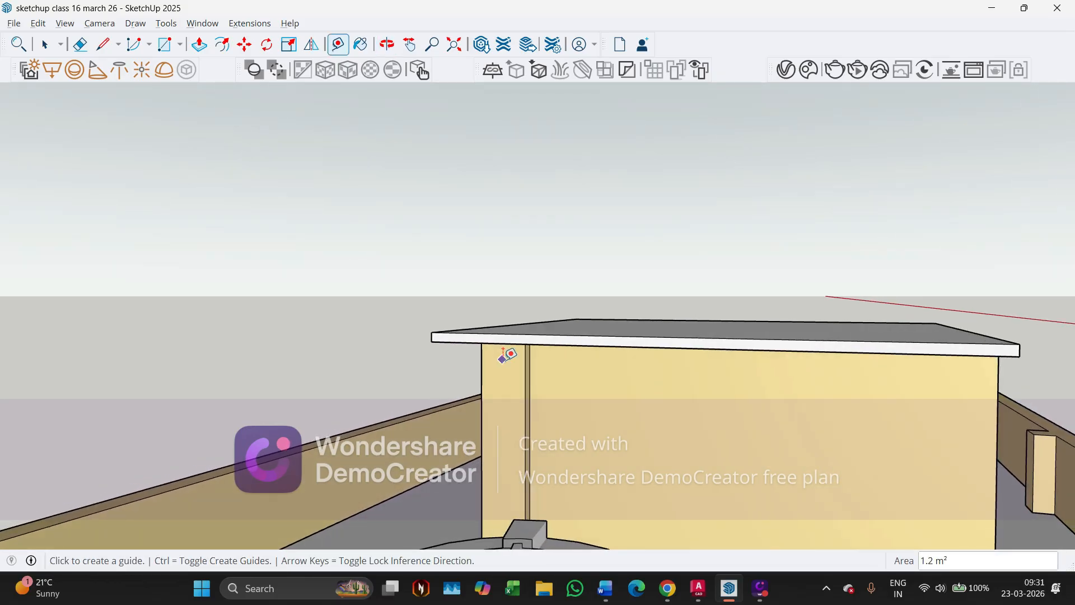
pyautogui.press('space')
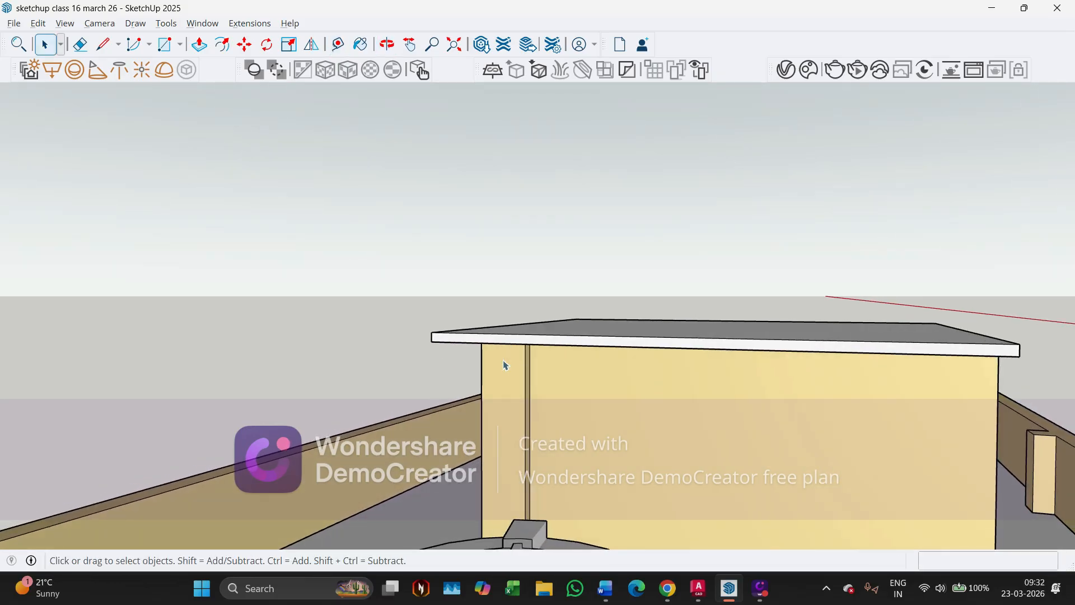
pyautogui.hotkey('alt', 'Tab')
# Add a horizontal construction line through the face of the column between the server room and its adjoining staircase.
pyautogui.scroll(-8, 482, 312)
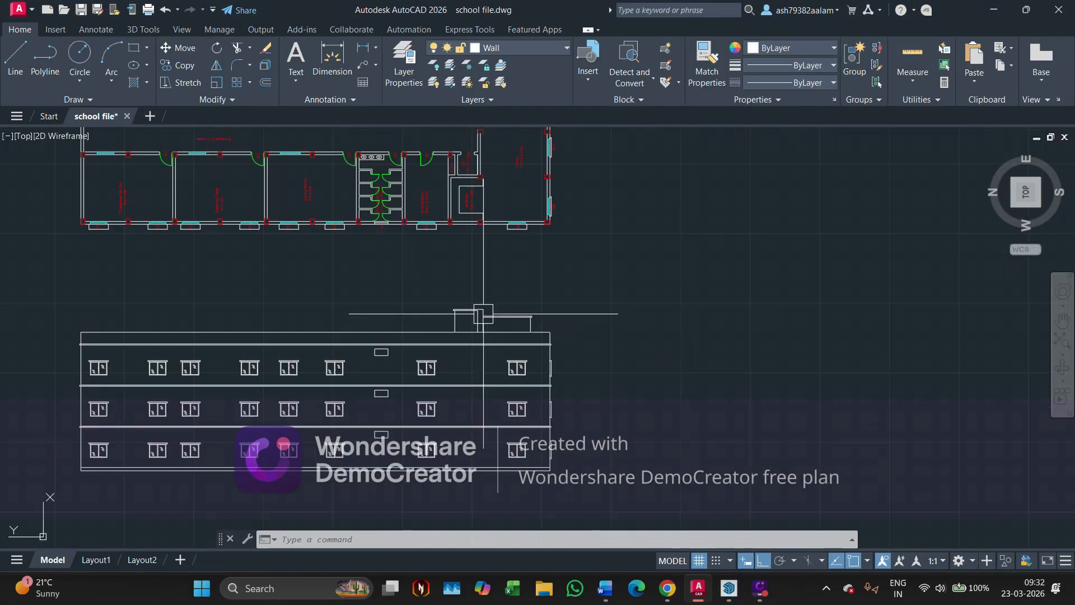
pyautogui.moveTo(482, 312); pyautogui.dragTo(491, 356, button='middle')
pyautogui.moveTo(492, 228); pyautogui.dragTo(474, 332, button='middle')
pyautogui.scroll(5, 468, 270)
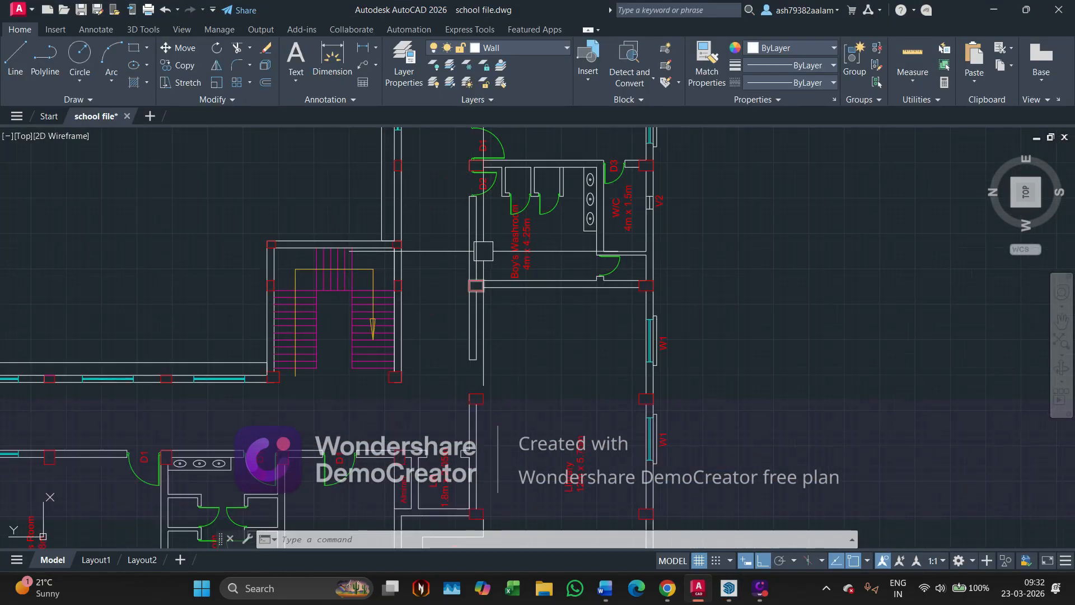
pyautogui.scroll(-5, 482, 250)
pyautogui.moveTo(478, 250); pyautogui.dragTo(451, 381, button='middle')
pyautogui.moveTo(452, 280); pyautogui.dragTo(438, 504, button='middle')
pyautogui.scroll(6, 439, 324)
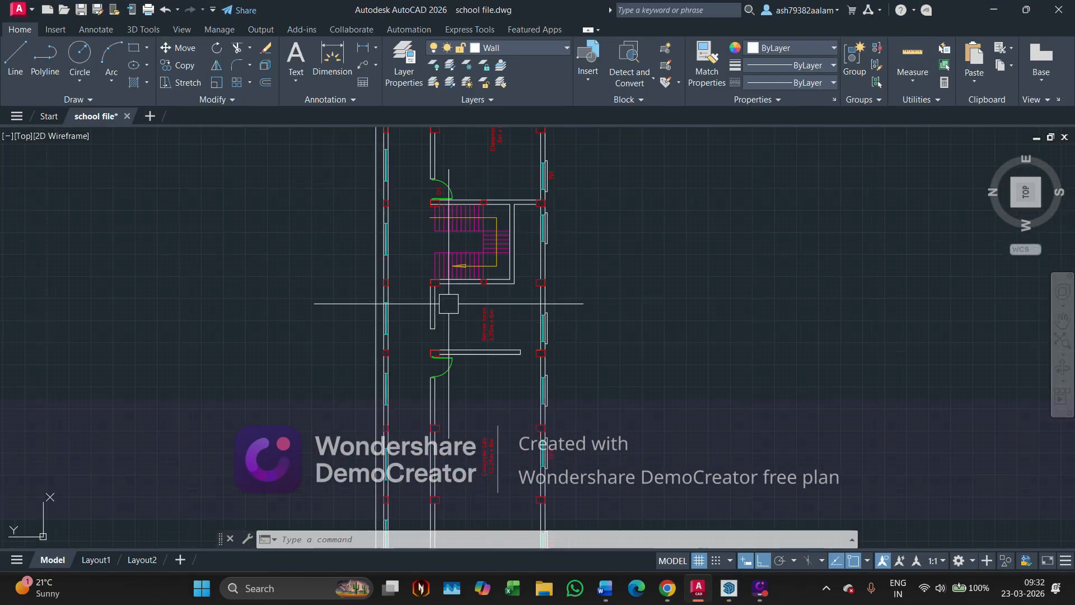
pyautogui.write('l')
pyautogui.press('Return')
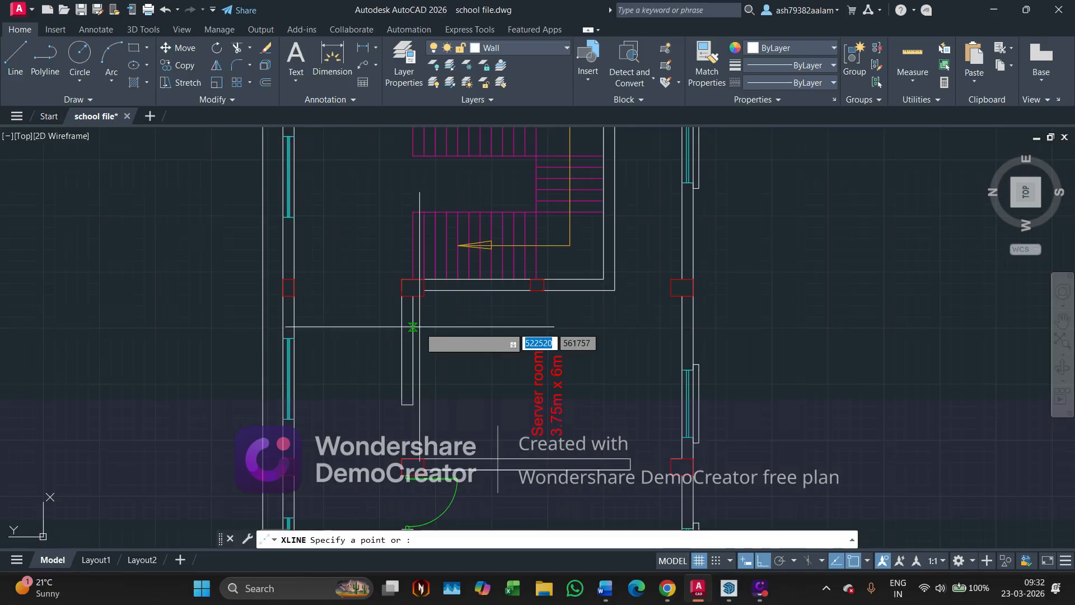
pyautogui.scroll(3, 426, 300)
pyautogui.write('h')
pyautogui.press('Return')
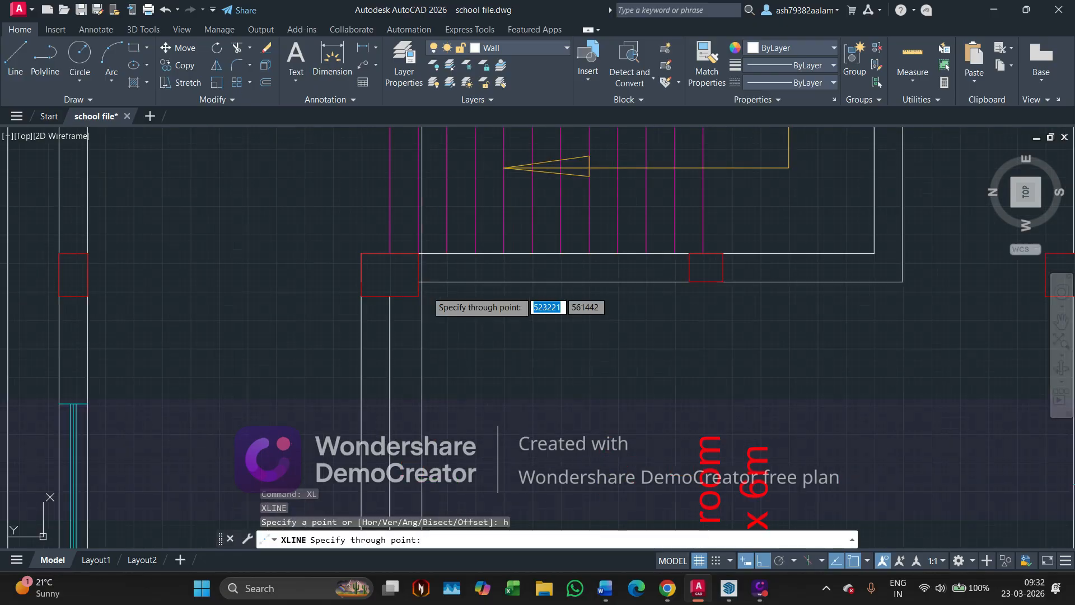
pyautogui.click(418, 312)
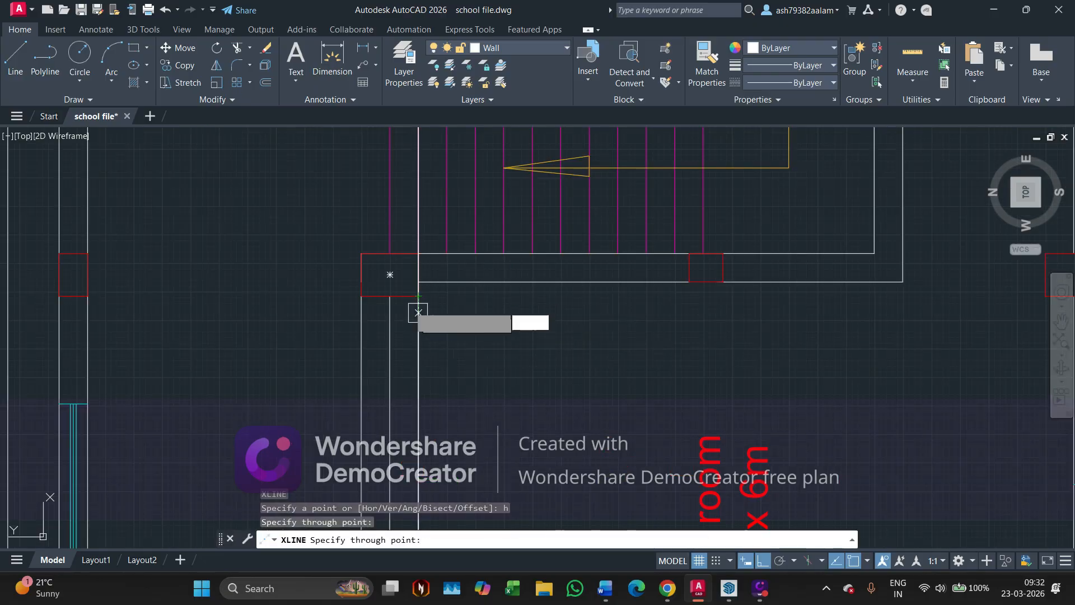
pyautogui.press('Escape')
# Check the construction line's alignment with the rooftop rooms in the elevation and the columns near the lift in the plan.
pyautogui.scroll(-6, 436, 325)
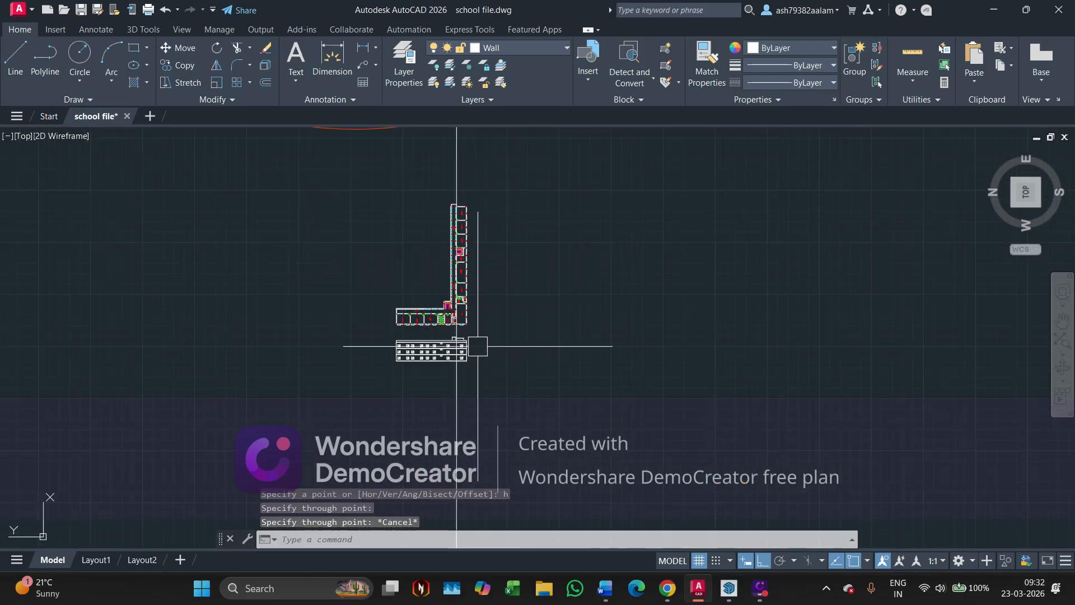
pyautogui.scroll(6, 398, 339)
pyautogui.scroll(6, 451, 271)
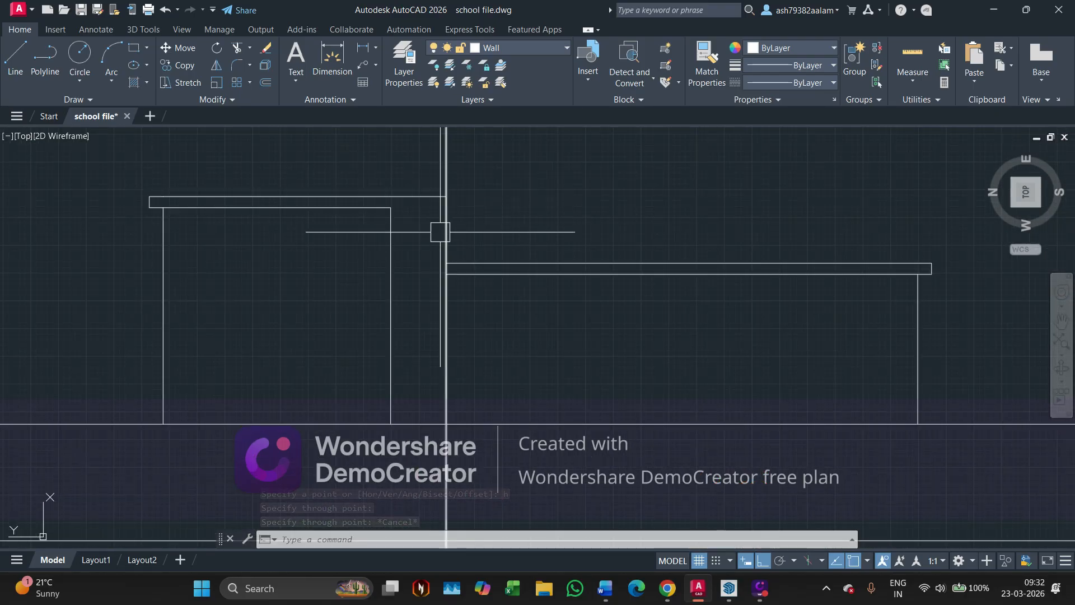
pyautogui.scroll(-5, 435, 281)
pyautogui.scroll(-5, 442, 479)
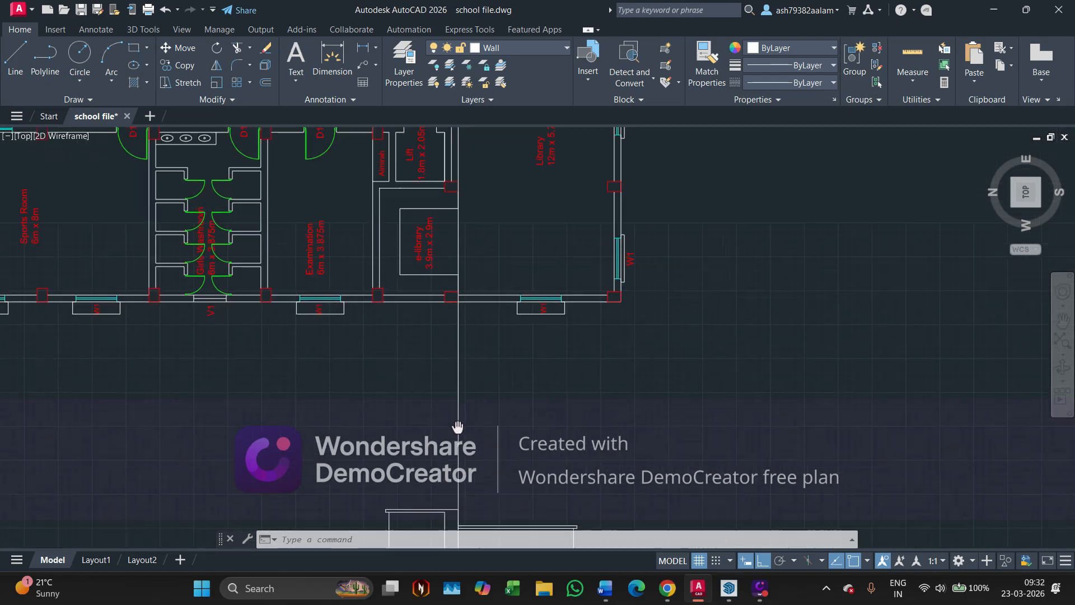
pyautogui.scroll(2, 456, 422)
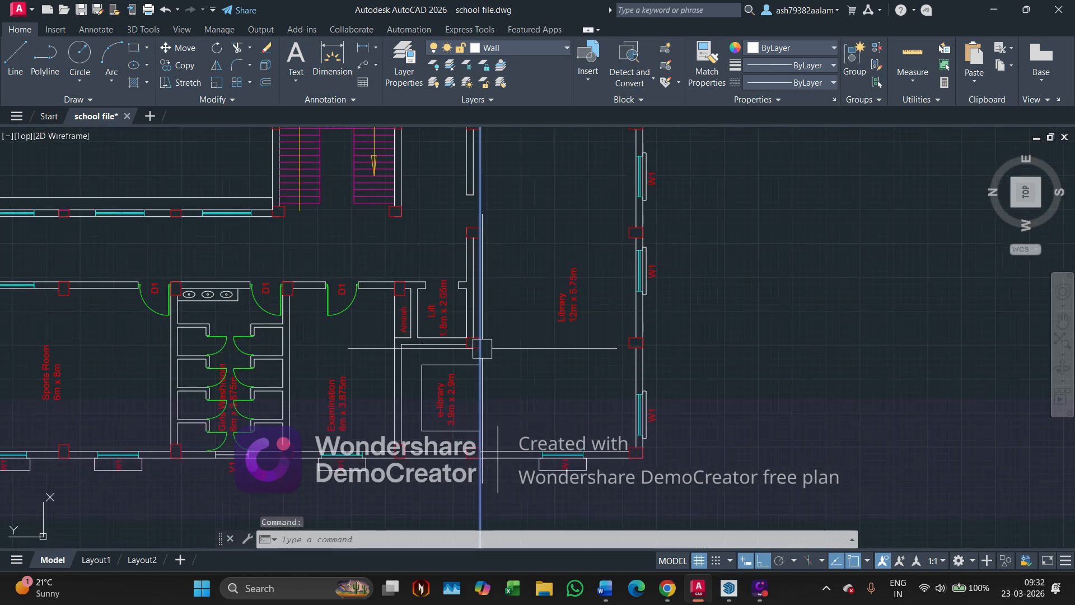
pyautogui.scroll(-2, 484, 342)
pyautogui.scroll(6, 470, 336)
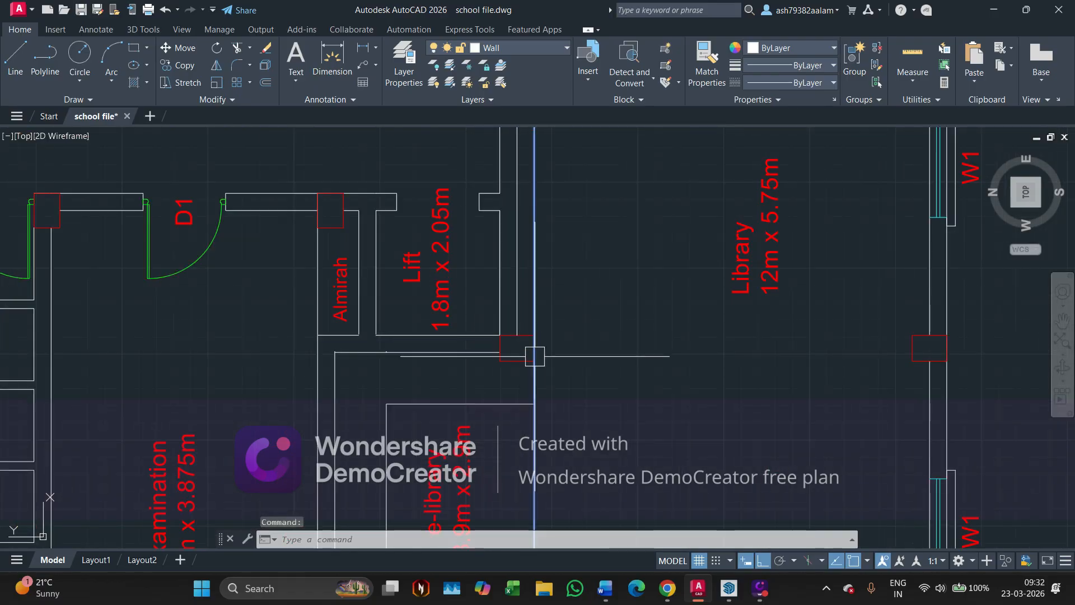
pyautogui.press('Escape')
pyautogui.press('Escape')
pyautogui.scroll(-6, 535, 347)
pyautogui.scroll(6, 554, 268)
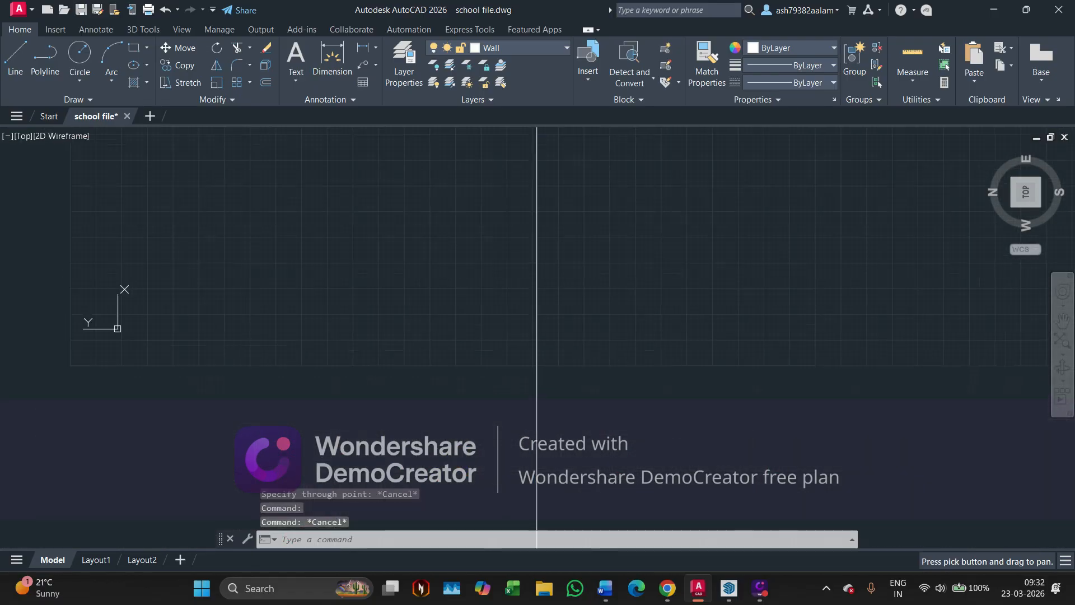
# Delete the construction line projected from the server room column.
pyautogui.click(565, 305)
pyautogui.scroll(-5, 448, 347)
pyautogui.scroll(6, 494, 390)
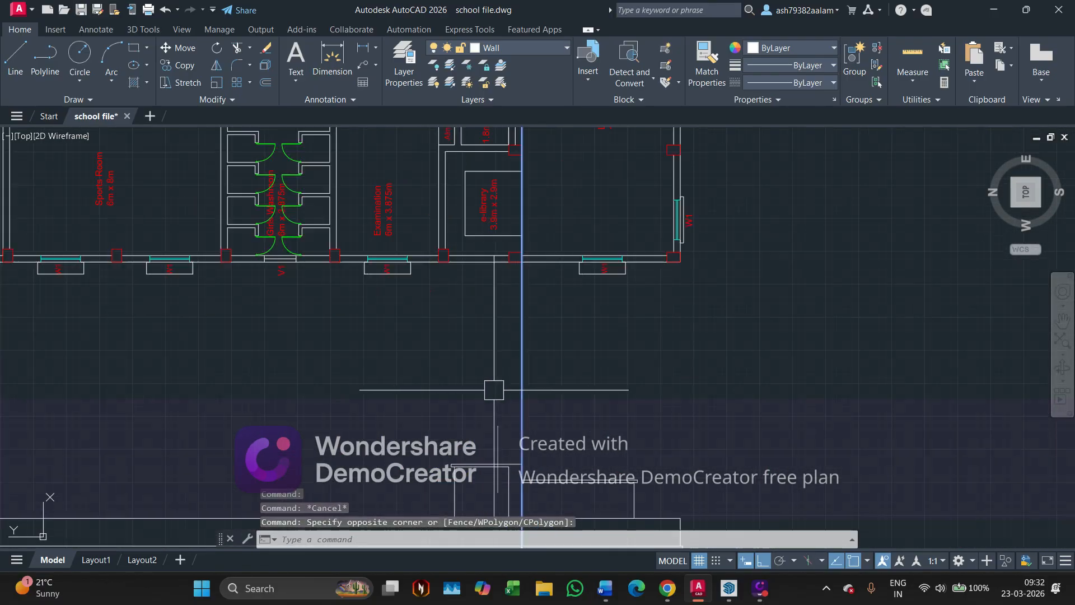
pyautogui.moveTo(494, 389); pyautogui.dragTo(485, 300, button='middle')
pyautogui.press('Delete')
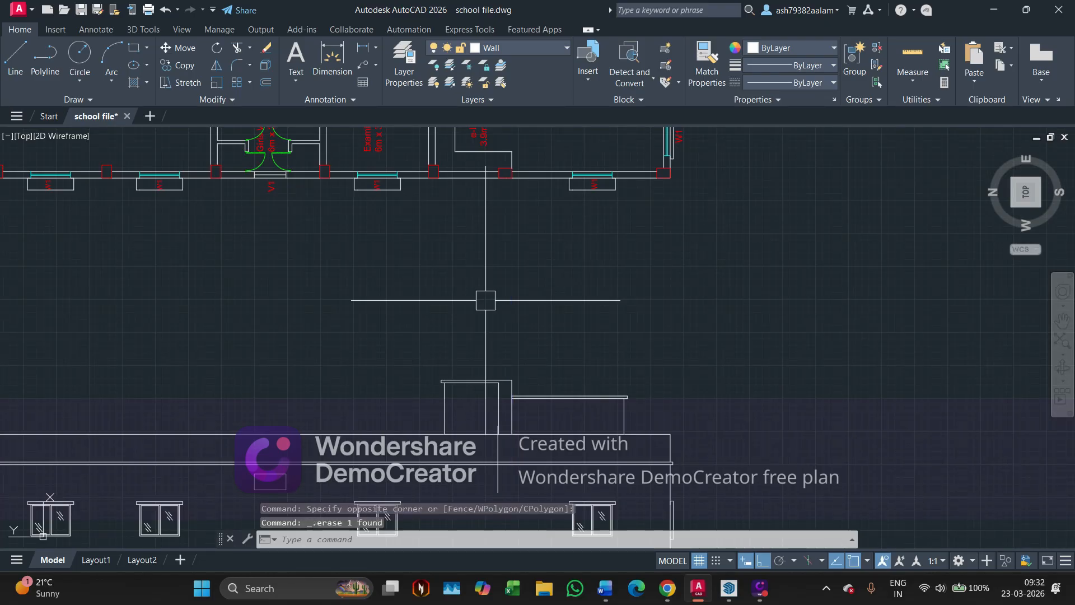
# Rotate the top view by 90 degrees so that north points up.
pyautogui.scroll(-7, 486, 300)
pyautogui.moveTo(297, 285); pyautogui.dragTo(319, 297, button='middle')
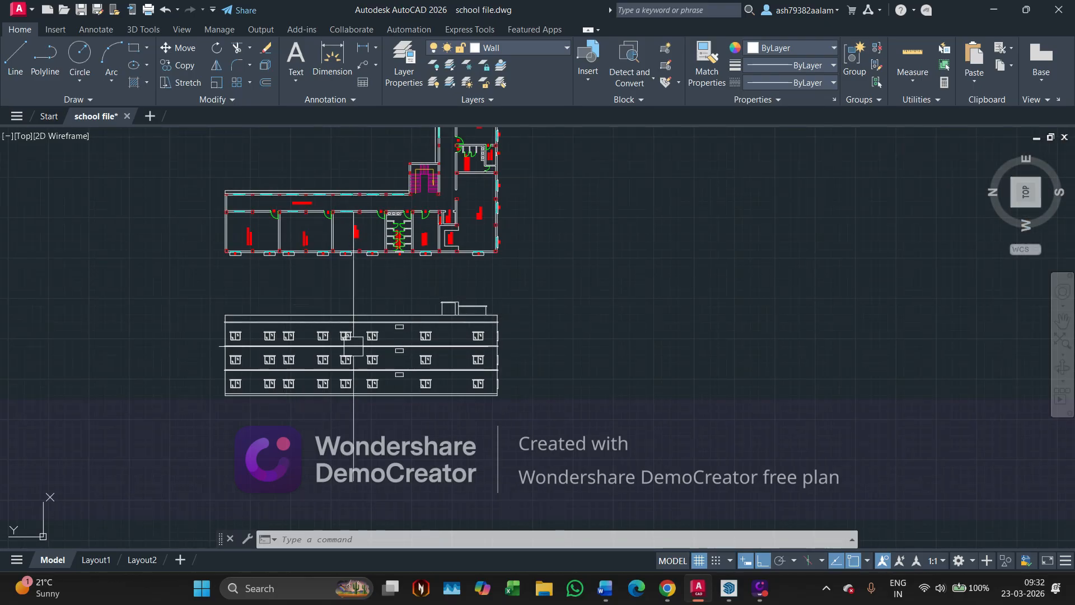
pyautogui.scroll(-2, 240, 376)
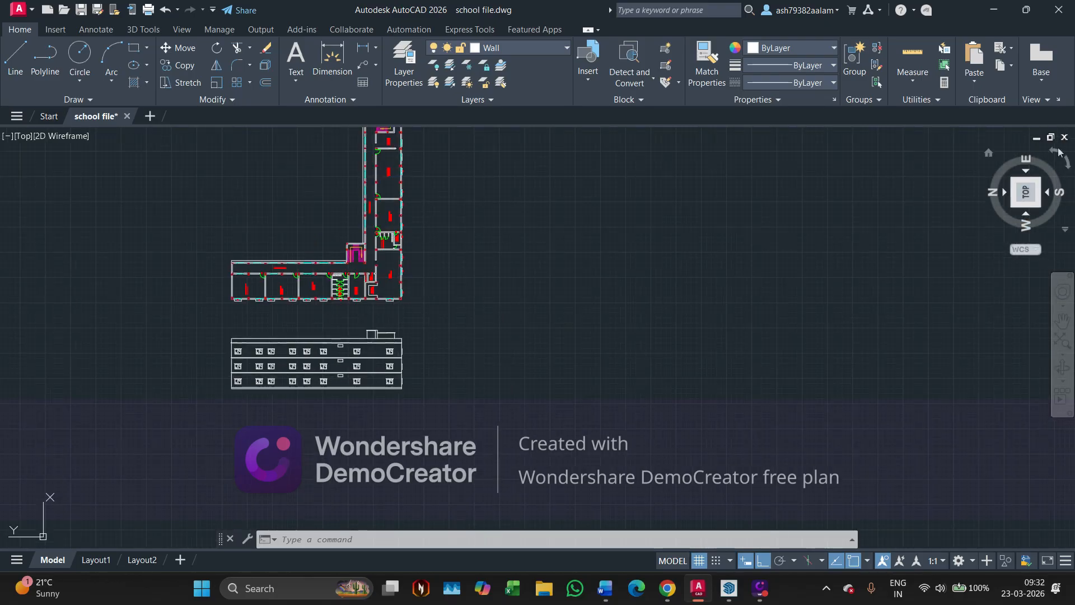
pyautogui.click(1067, 161)
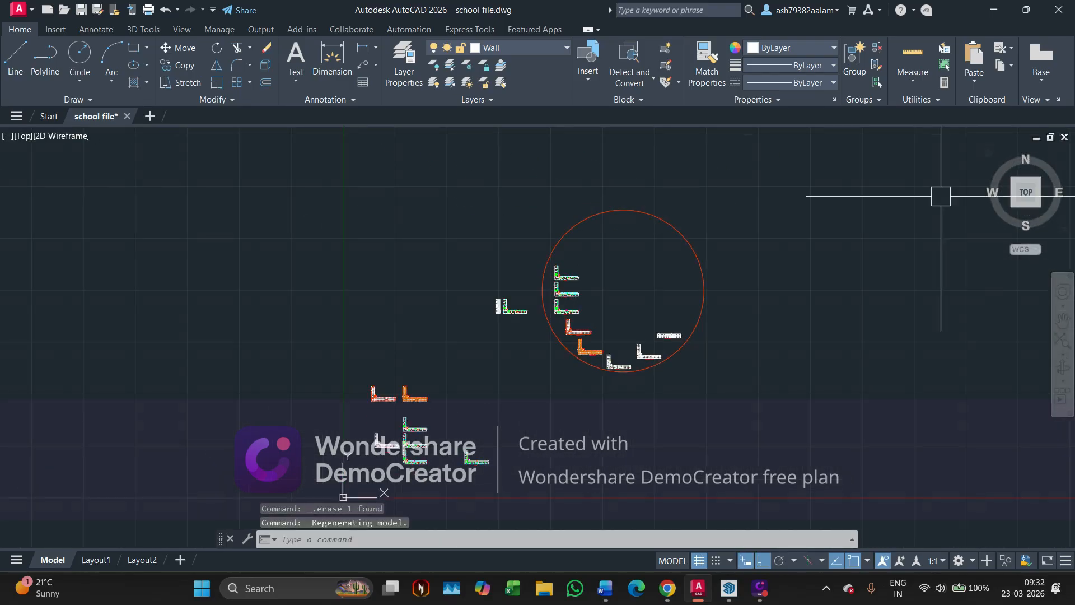
# Rotate the upright elevation beside the separate floor plan by 90 degrees so that its rooftop rooms point up.
pyautogui.scroll(6, 493, 308)
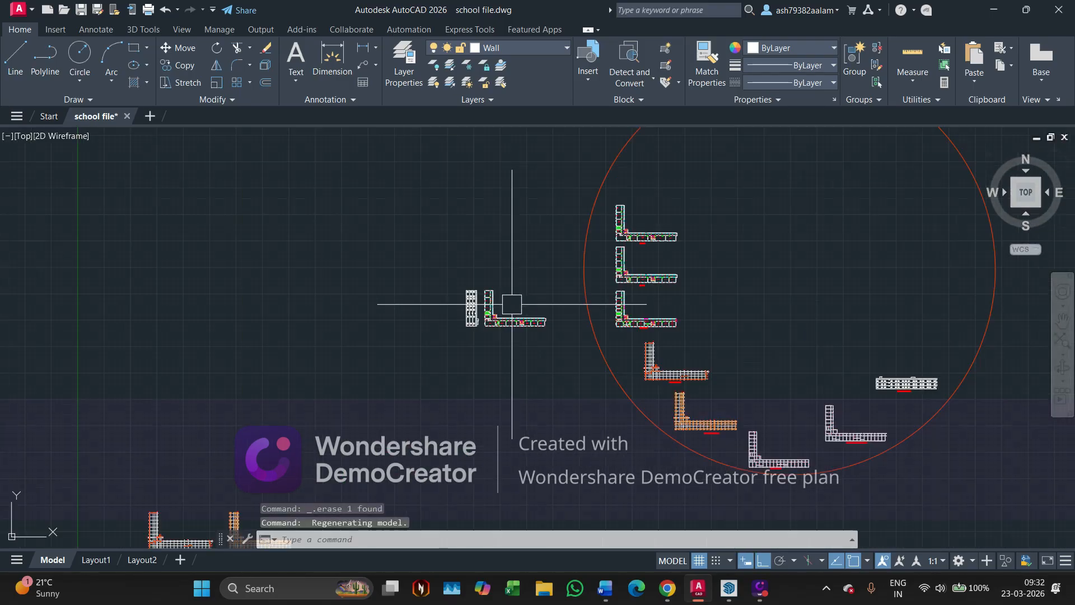
pyautogui.scroll(2, 391, 230)
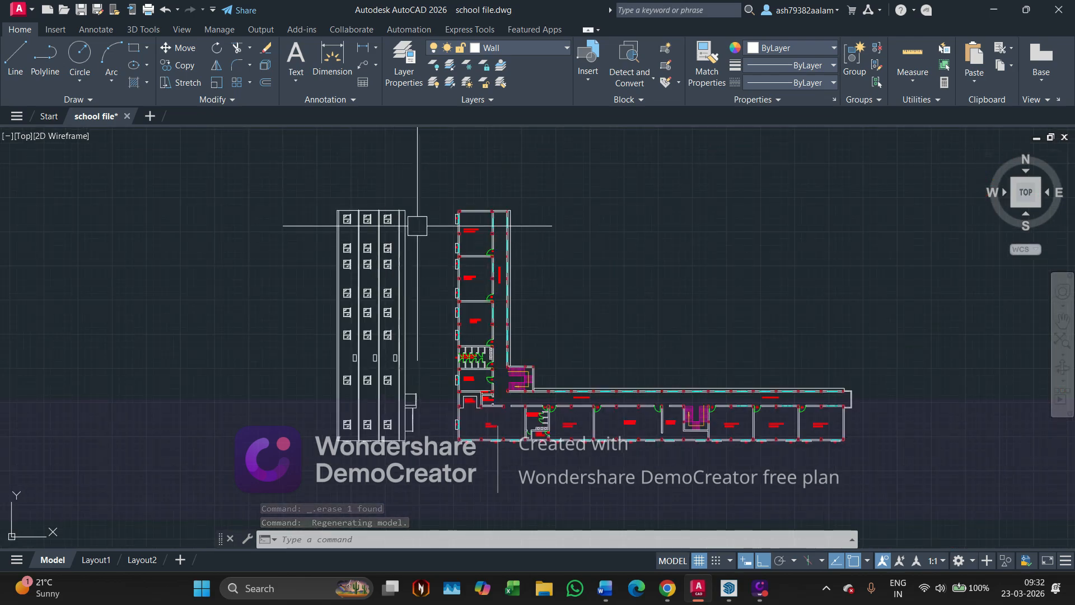
pyautogui.click(322, 185)
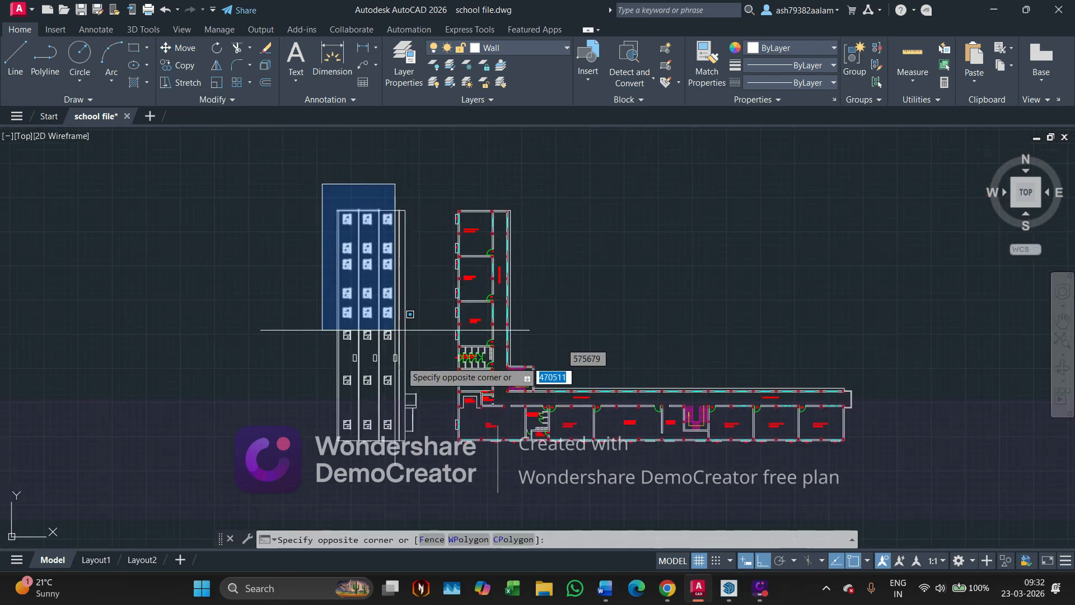
pyautogui.click(427, 471)
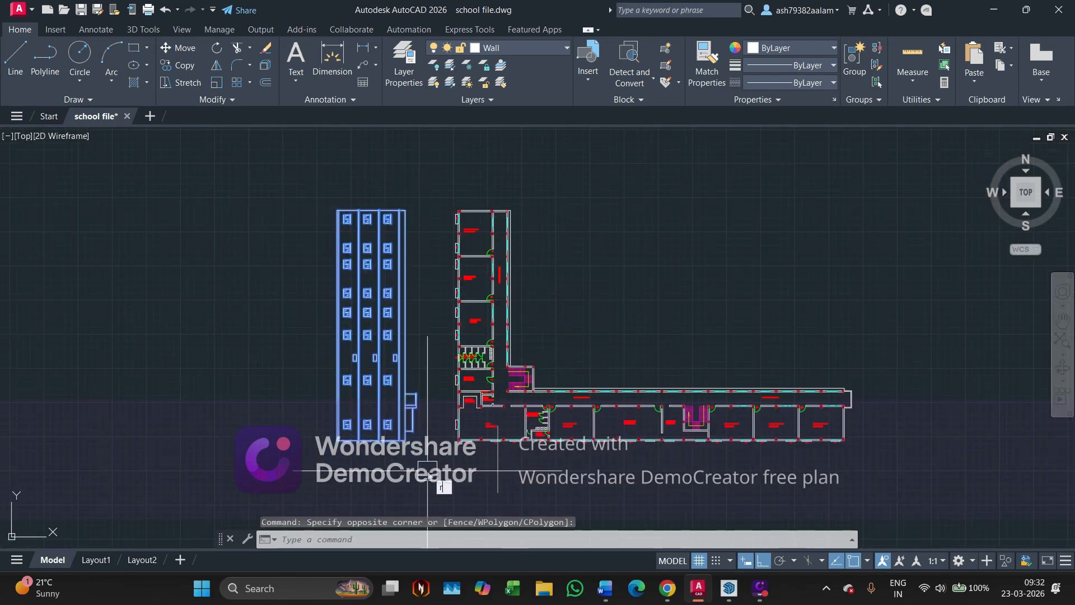
pyautogui.write('ro')
pyautogui.press('Return')
pyautogui.click(431, 448)
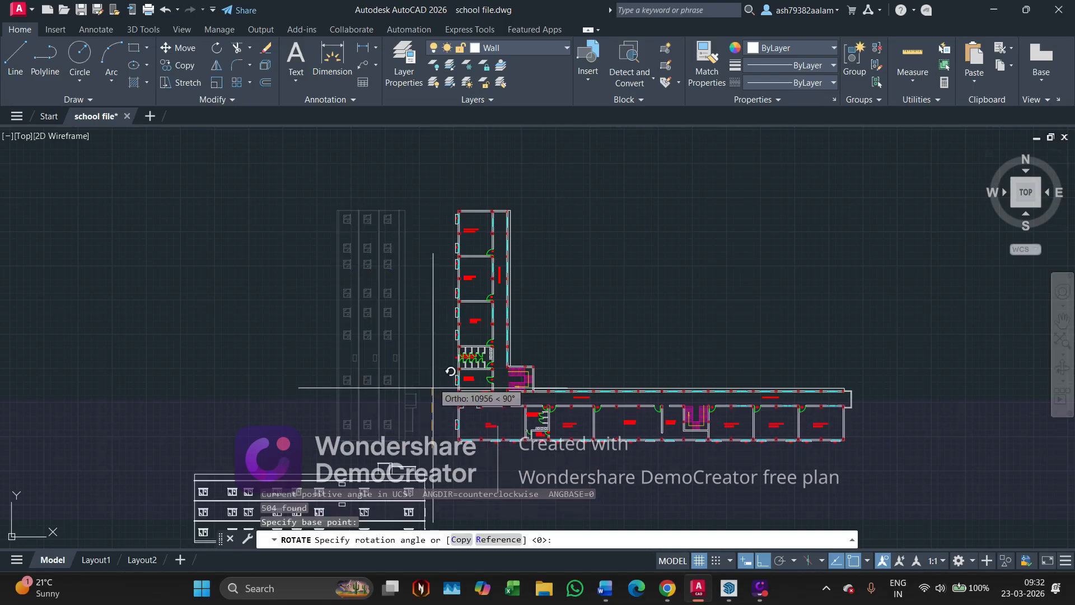
pyautogui.click(432, 356)
# Copy the rotated elevation into the circled drawing area, above the South facing elevation, with Ortho off.
pyautogui.scroll(-3, 434, 304)
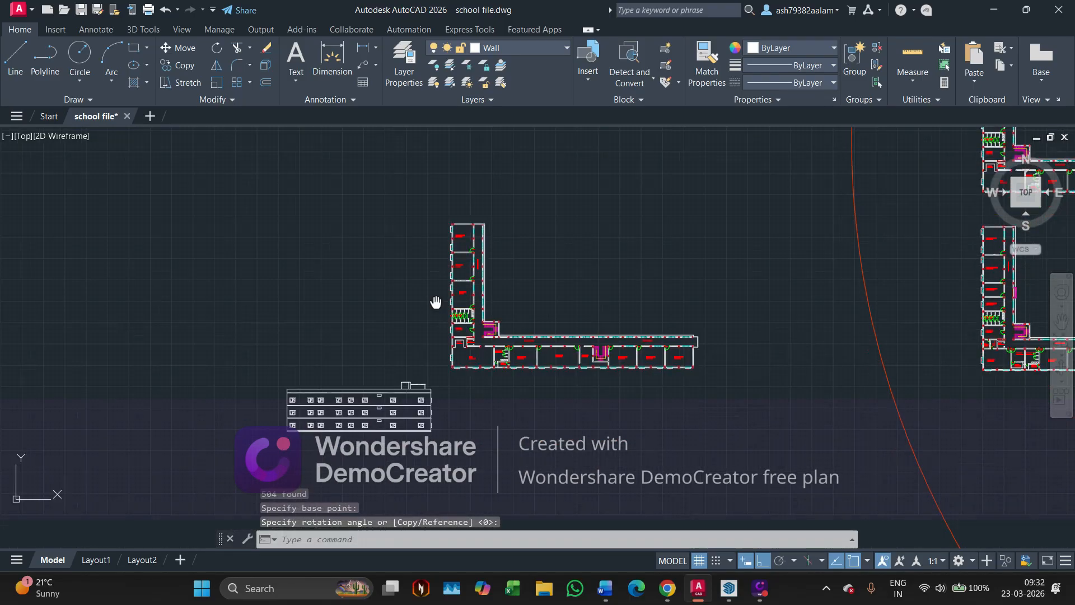
pyautogui.click(229, 314)
pyautogui.click(439, 431)
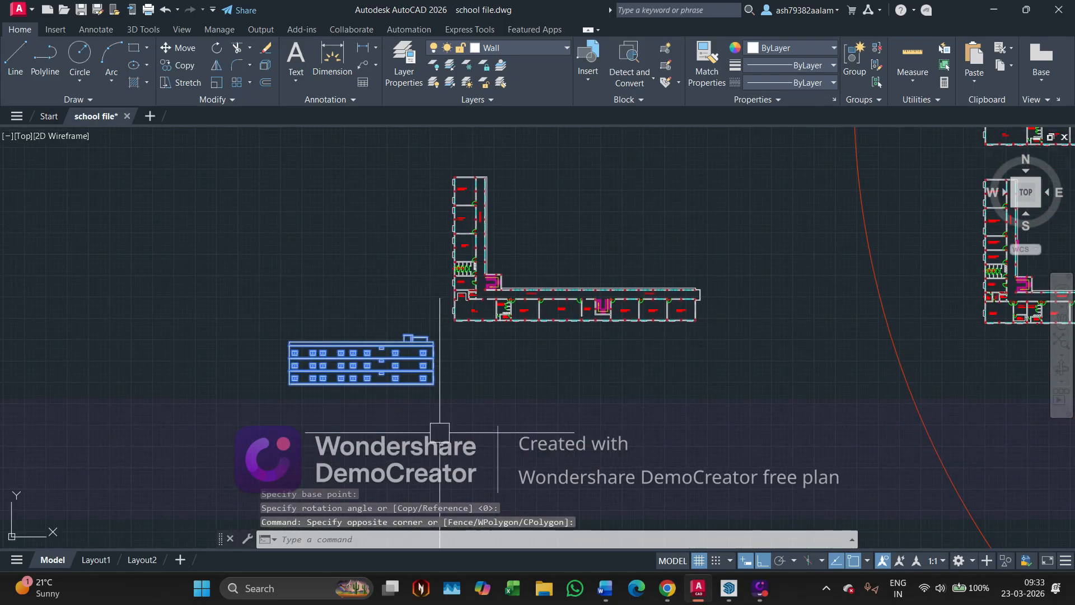
pyautogui.write('co')
pyautogui.press('Return')
pyautogui.click(422, 421)
pyautogui.scroll(-8, 343, 366)
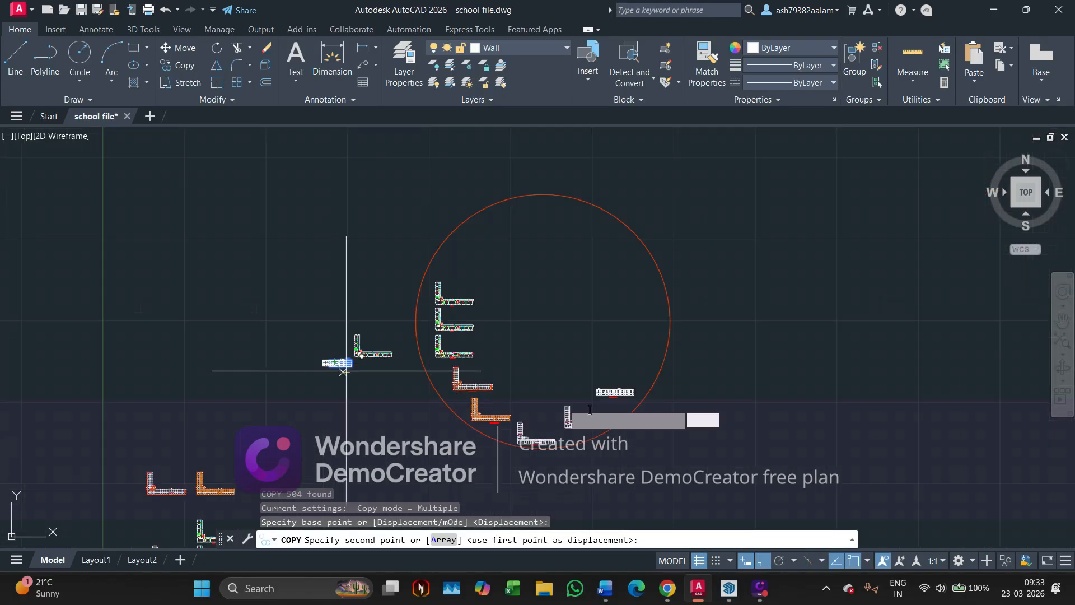
pyautogui.scroll(2, 676, 401)
pyautogui.scroll(2, 677, 401)
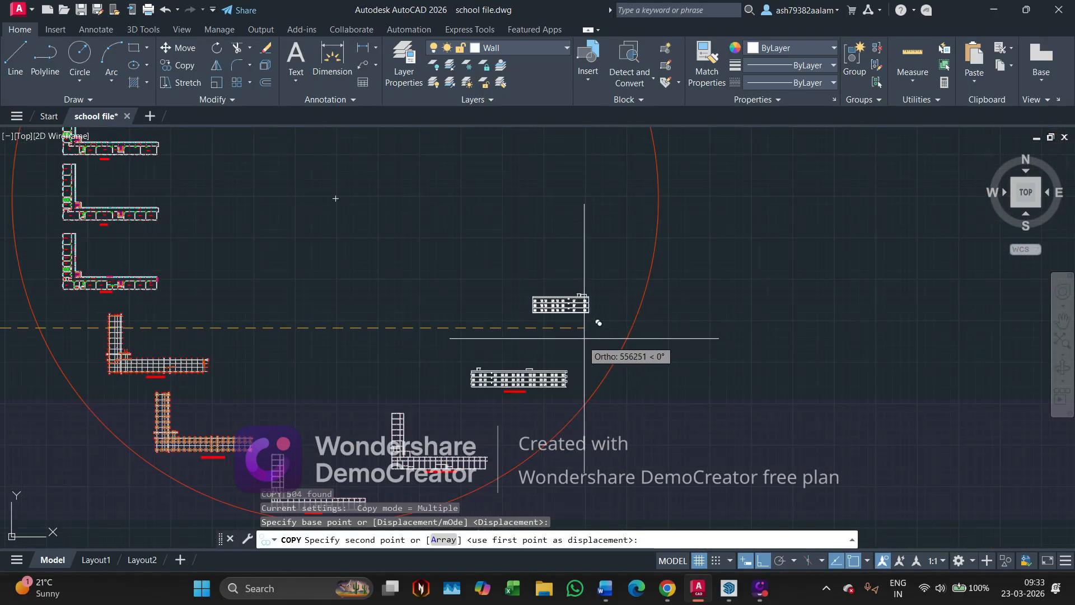
pyautogui.scroll(4, 587, 353)
pyautogui.scroll(2, 583, 338)
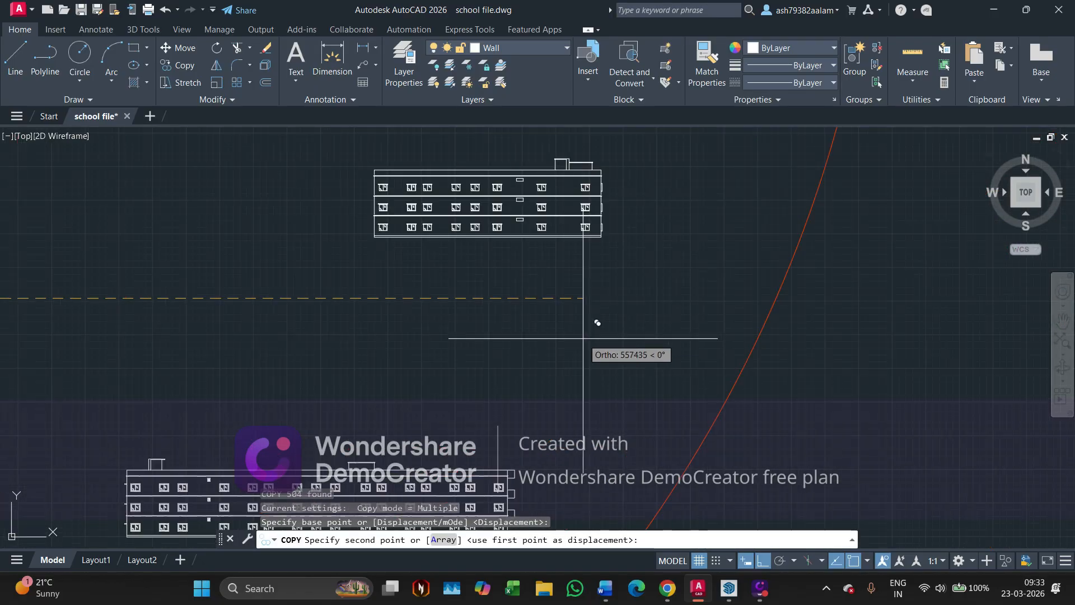
pyautogui.press('F8')
pyautogui.click(583, 386)
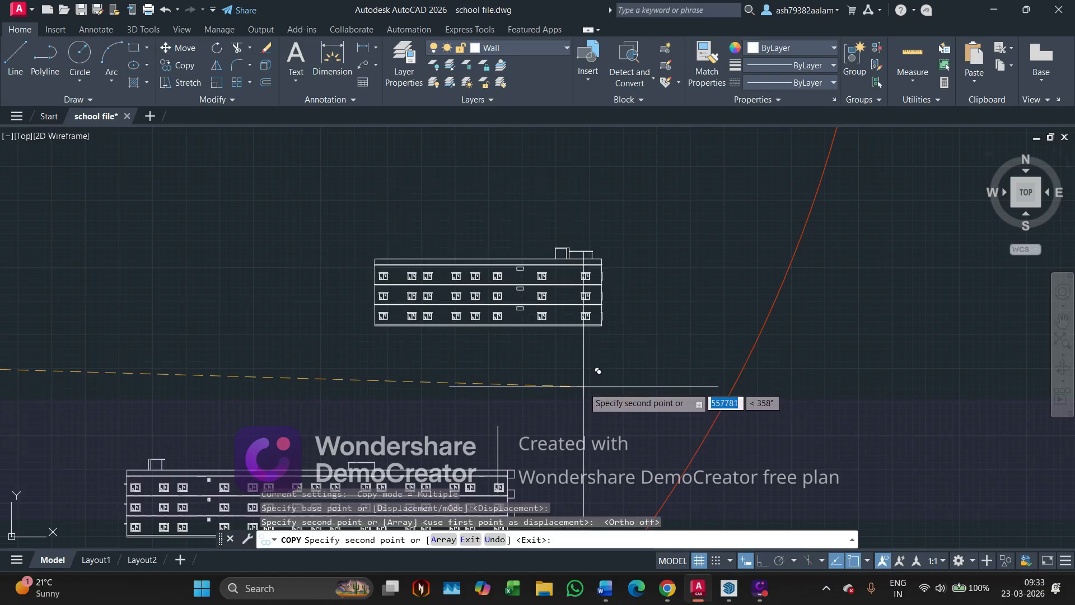
pyautogui.press('Escape')
# Copy the "South facing elevation" label to just below the newly placed elevation.
pyautogui.moveTo(521, 352); pyautogui.dragTo(578, 226, button='middle')
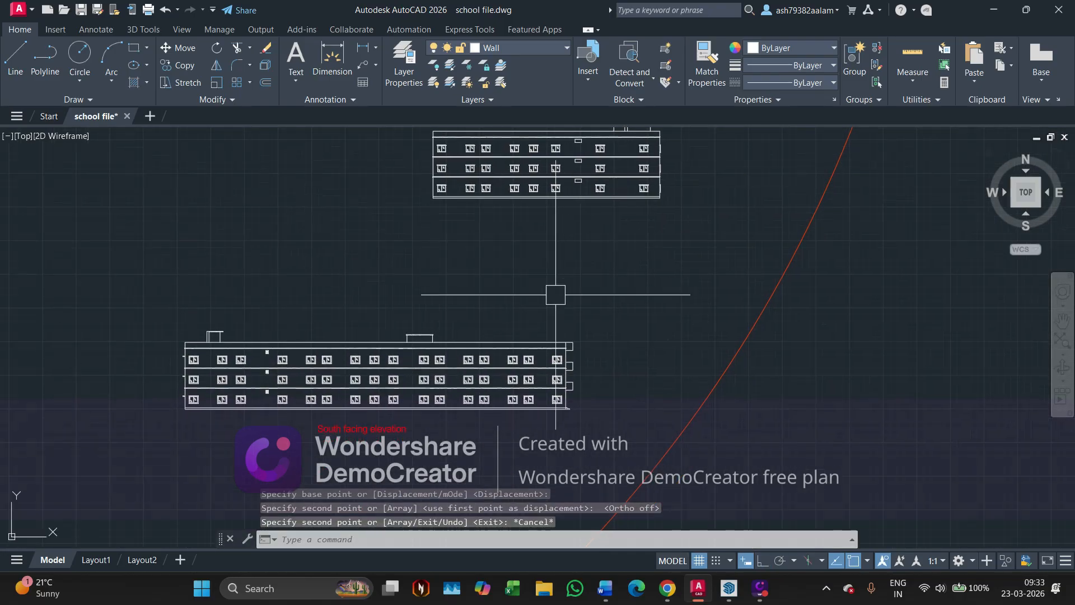
pyautogui.moveTo(532, 309); pyautogui.dragTo(542, 357, button='middle')
pyautogui.moveTo(390, 429); pyautogui.dragTo(416, 347, button='middle')
pyautogui.click(397, 400)
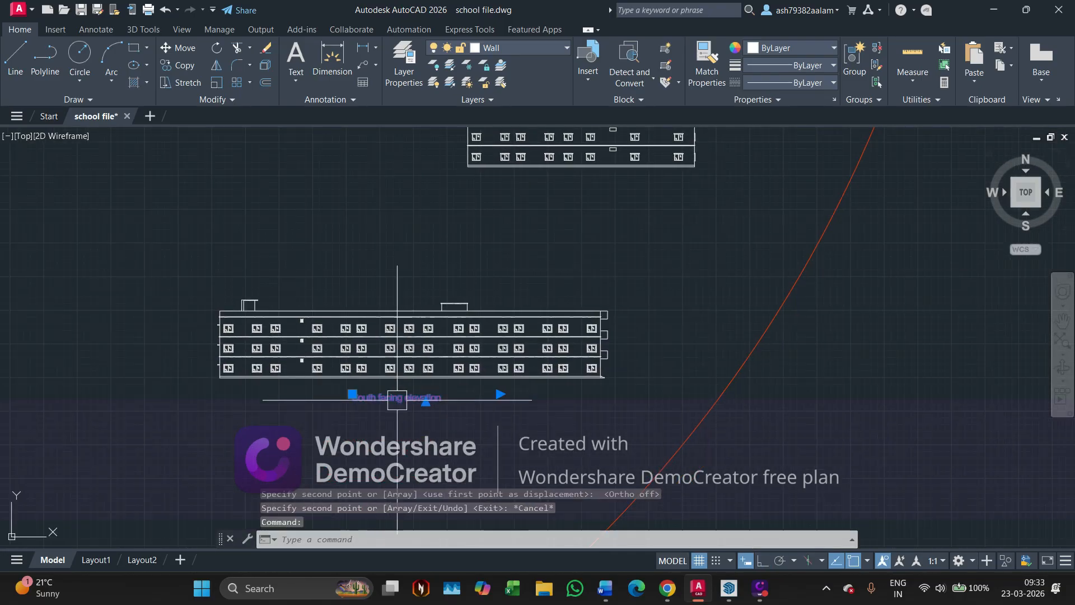
pyautogui.press('Return')
pyautogui.click(386, 411)
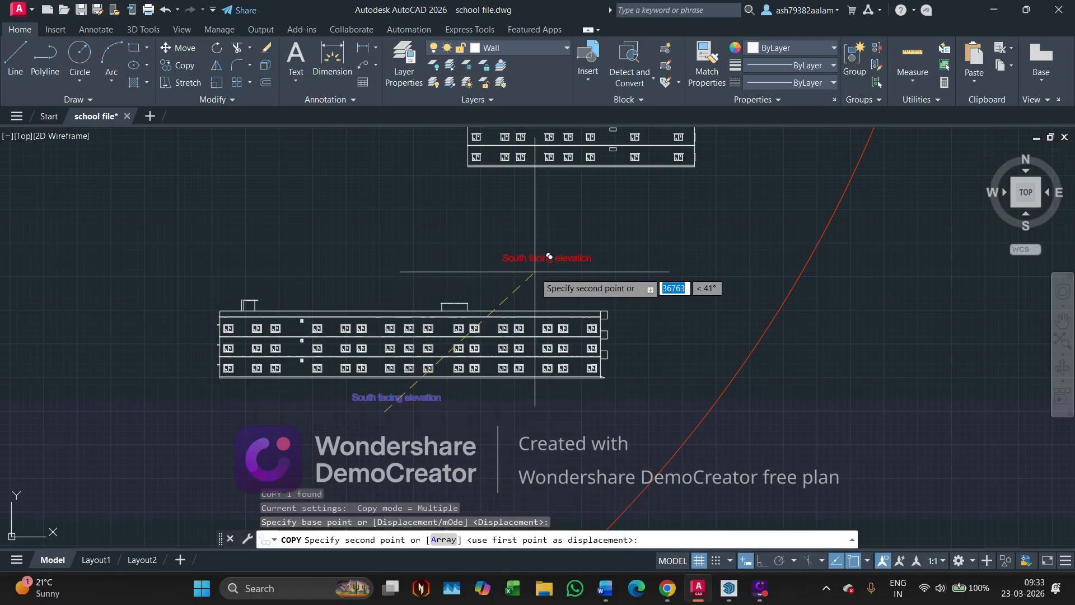
pyautogui.click(576, 193)
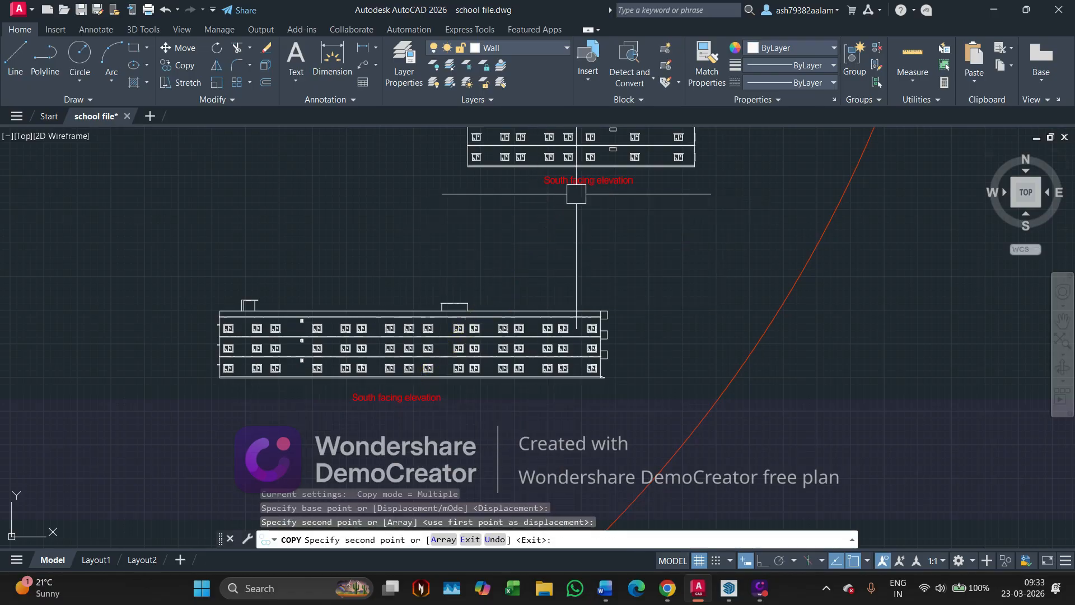
pyautogui.press('Escape')
# Change the copied label under the new elevation to "West facing elevation".
pyautogui.scroll(-5, 516, 248)
pyautogui.scroll(6, 447, 247)
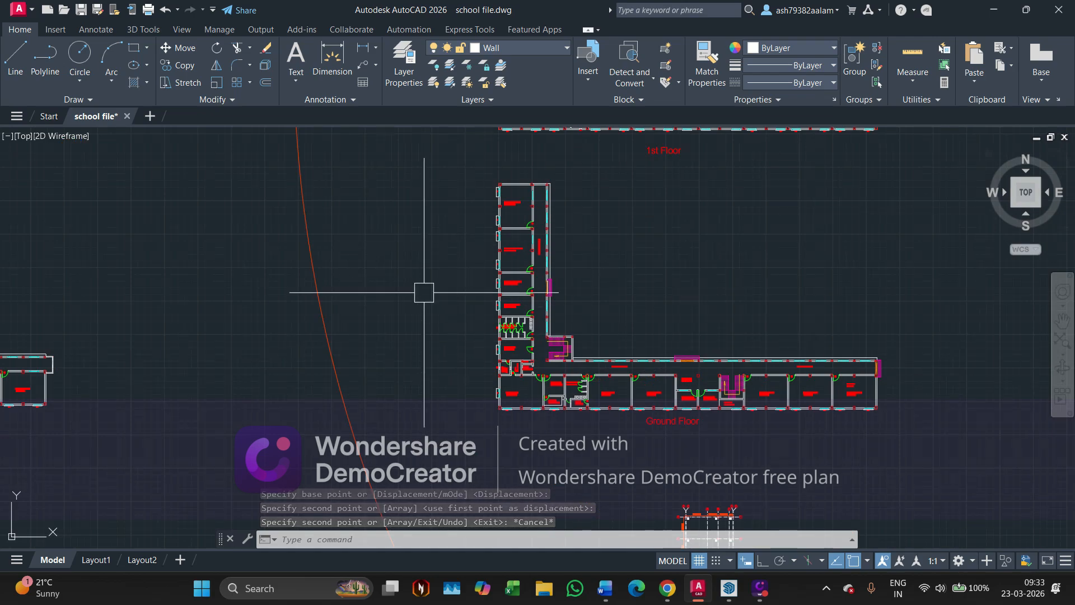
pyautogui.scroll(-3, 423, 292)
pyautogui.scroll(6, 639, 340)
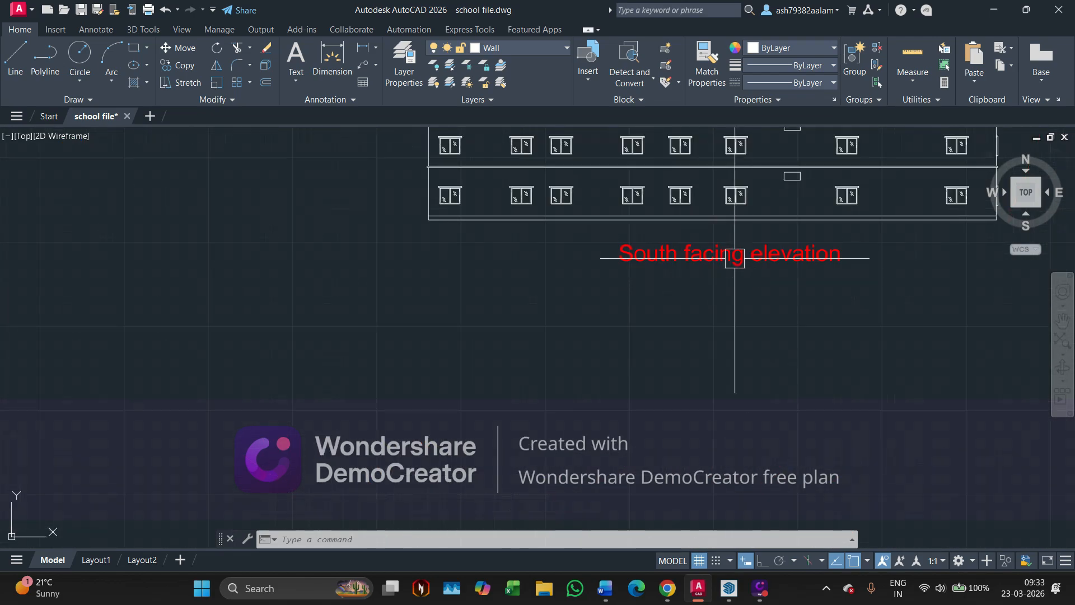
pyautogui.click(631, 257)
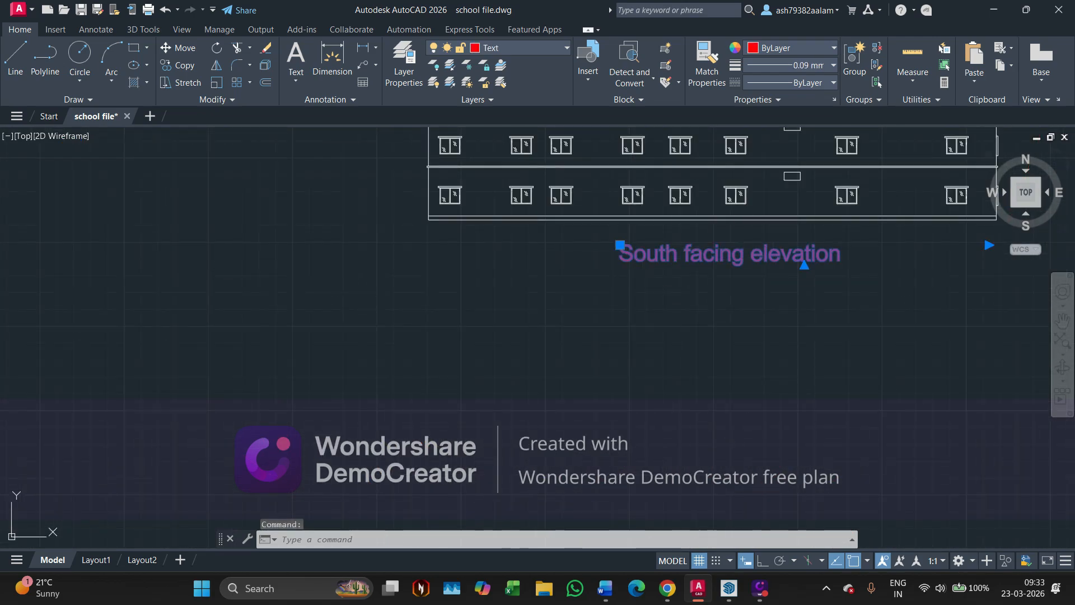
pyautogui.doubleClick(664, 257)
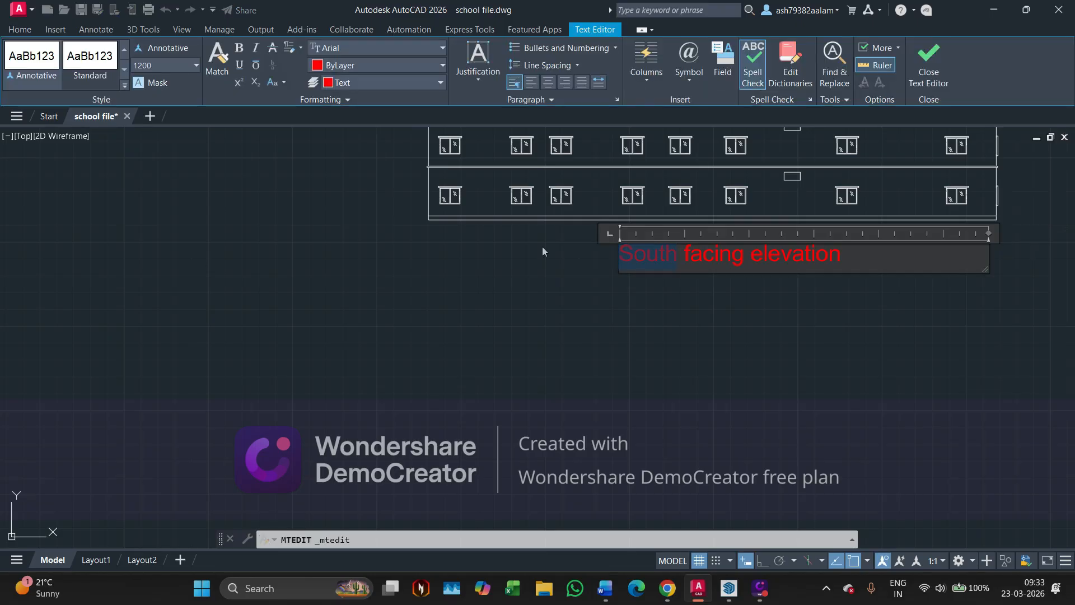
pyautogui.write('West')
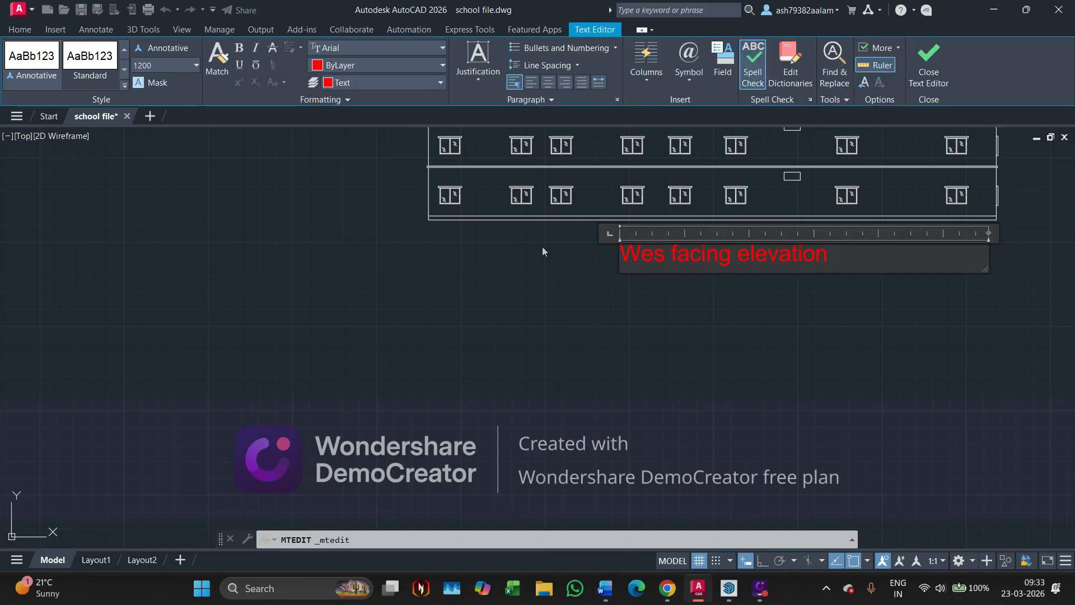
pyautogui.click(435, 374)
pyautogui.scroll(-2, 636, 281)
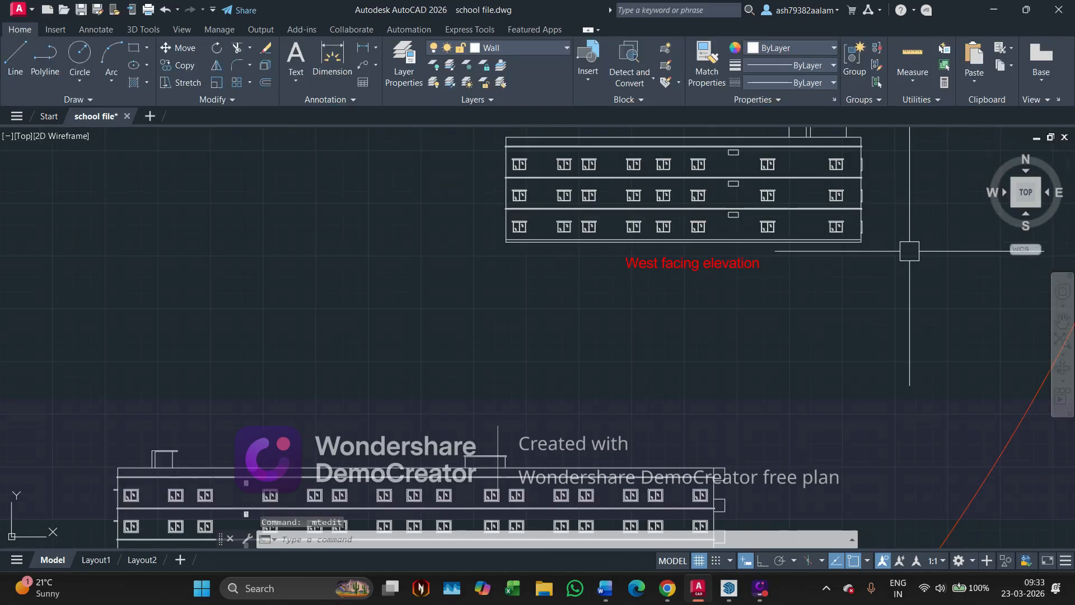
# Examine the ground floor plan, the layout drawings and the labelled west and south facing elevations.
pyautogui.moveTo(1031, 178)
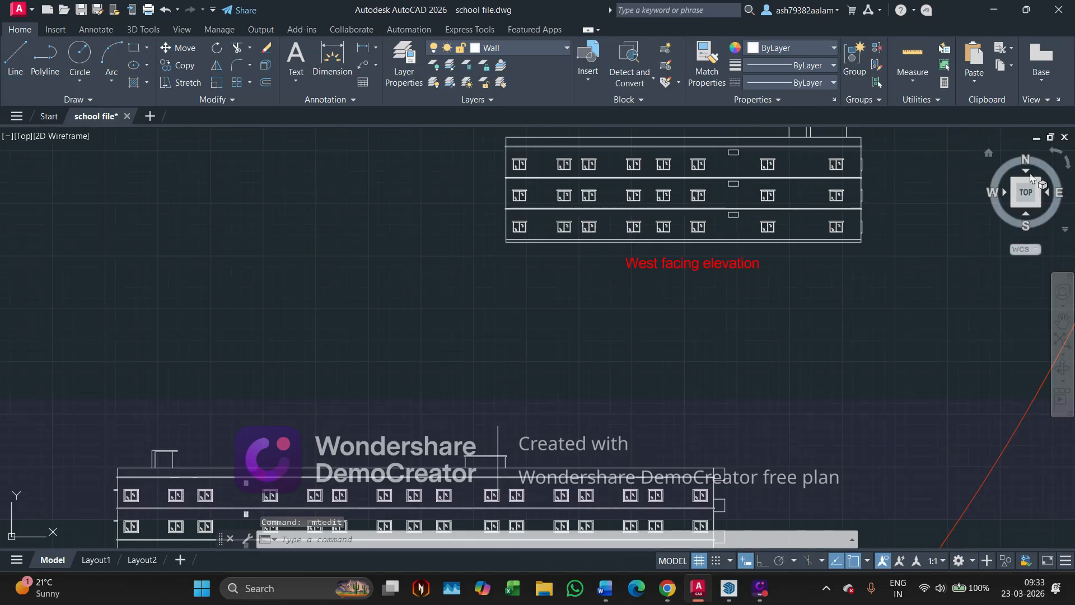
pyautogui.scroll(-4, 684, 264)
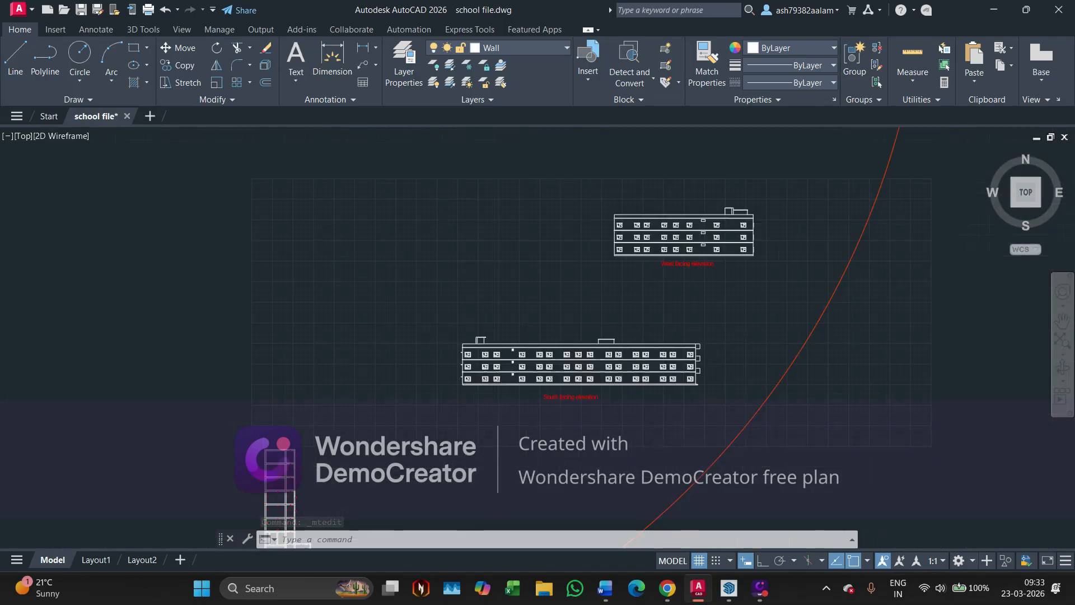
pyautogui.scroll(-5, 456, 312)
pyautogui.scroll(8, 360, 287)
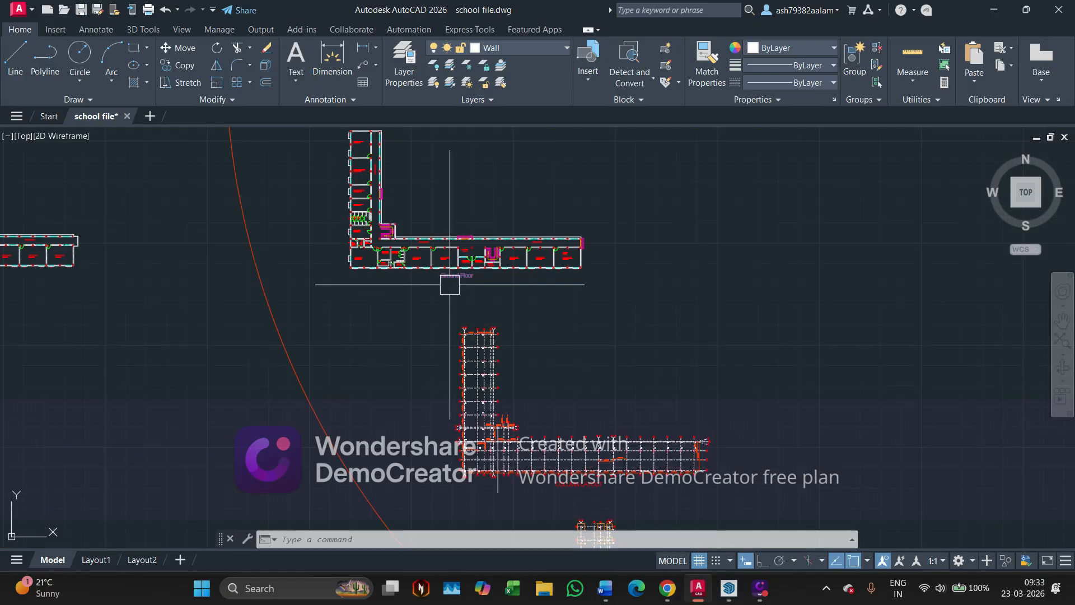
pyautogui.scroll(5, 447, 283)
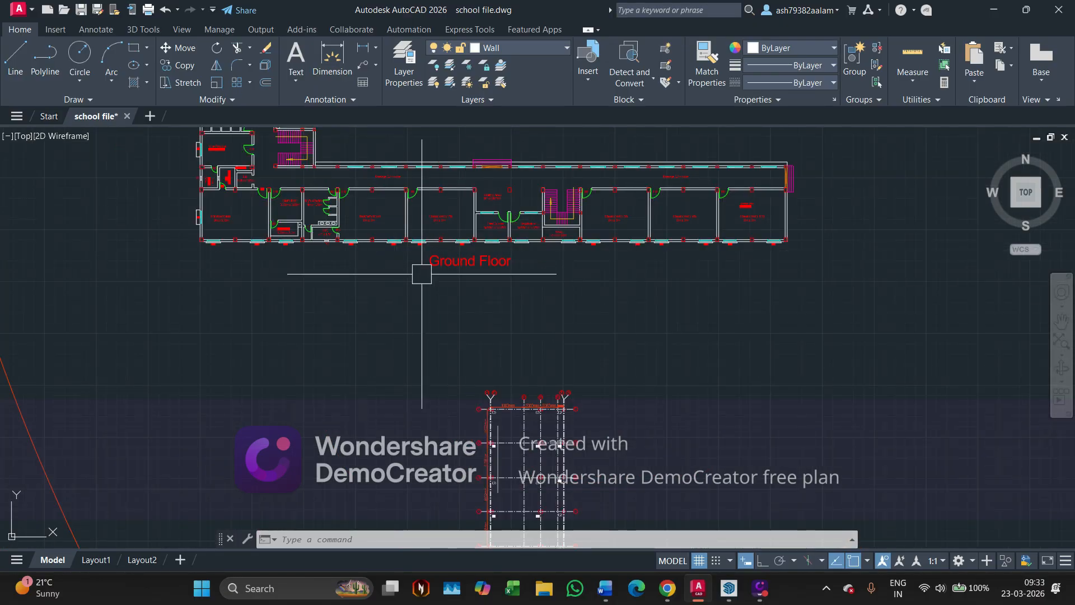
pyautogui.scroll(-4, 404, 286)
pyautogui.scroll(-2, 711, 336)
pyautogui.moveTo(690, 333); pyautogui.dragTo(443, 284, button='middle')
pyautogui.scroll(2, 894, 406)
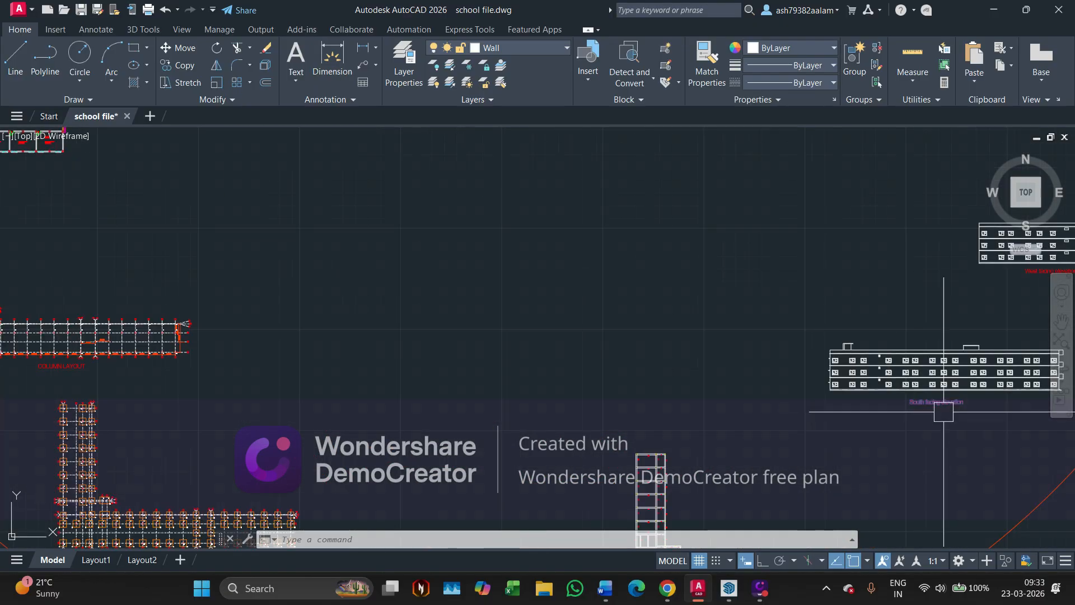
pyautogui.scroll(2, 943, 412)
pyautogui.moveTo(943, 412); pyautogui.dragTo(683, 383, button='middle')
pyautogui.moveTo(620, 334)
pyautogui.mouseDown(button='middle')
pyautogui.moveTo(586, 483)
pyautogui.moveTo(577, 483)
pyautogui.mouseUp(button='middle')
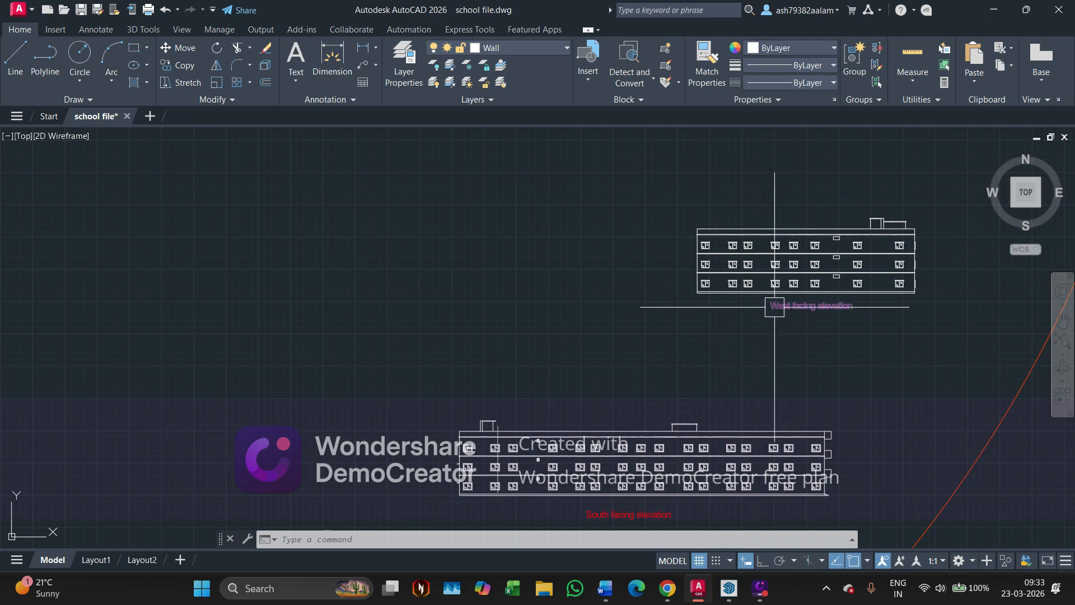
pyautogui.scroll(2, 852, 299)
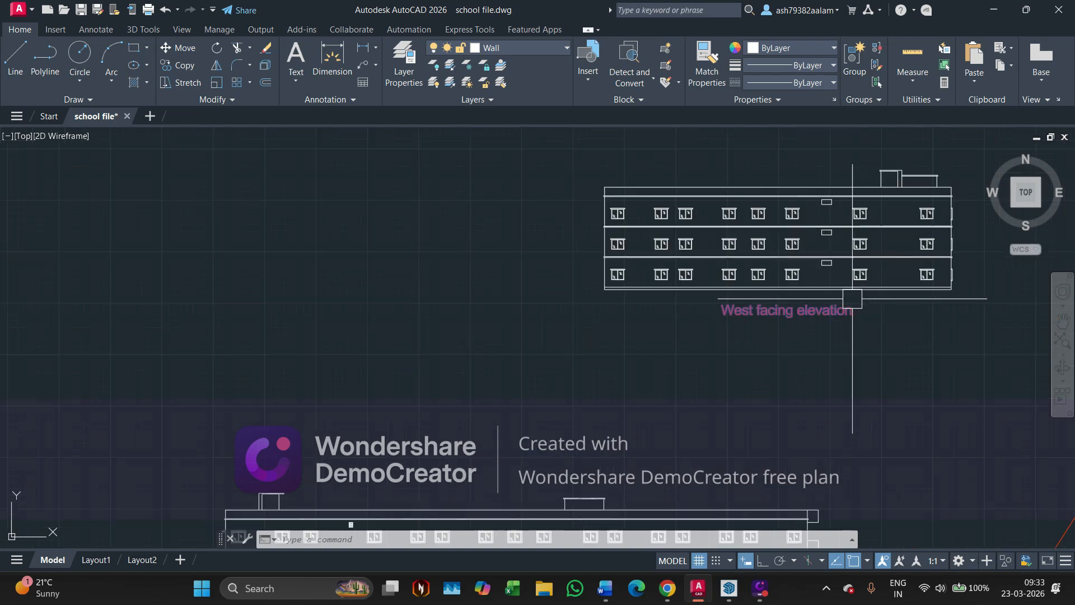
pyautogui.moveTo(852, 298)
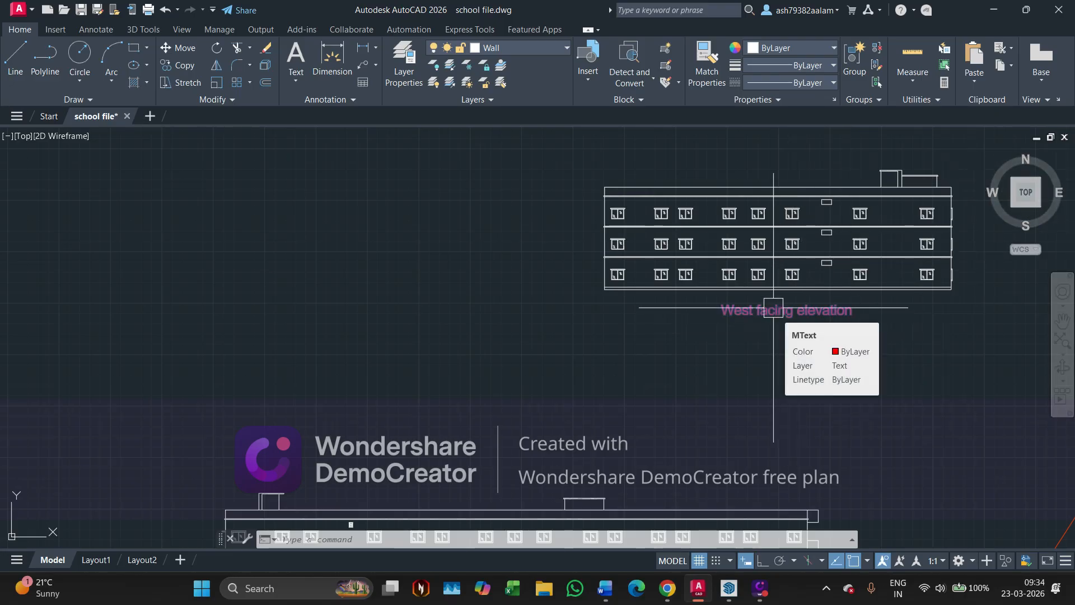
pyautogui.scroll(-3, 773, 307)
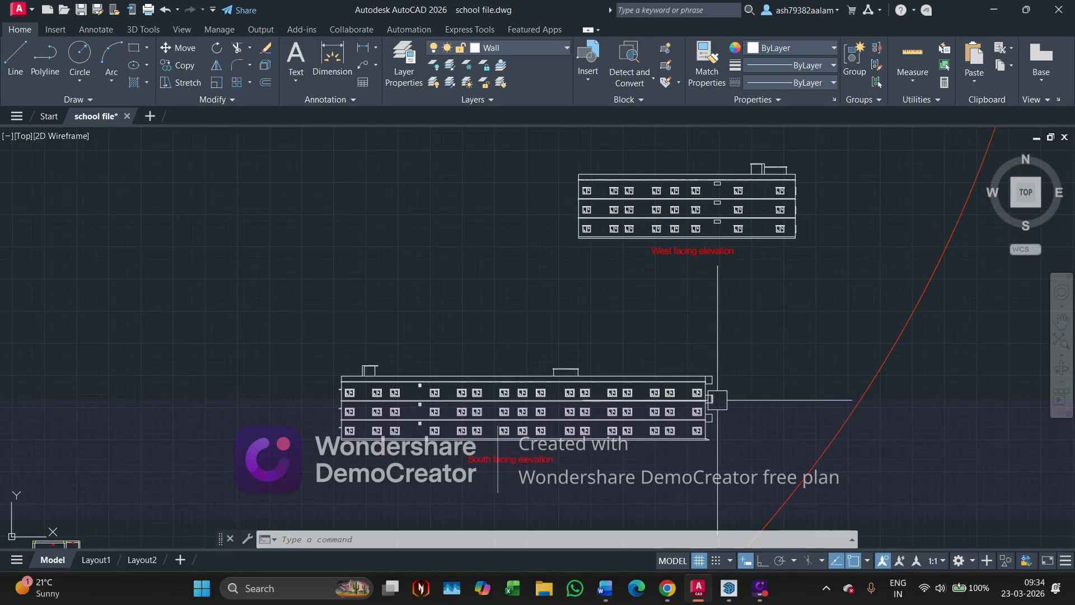
pyautogui.moveTo(717, 401)
pyautogui.mouseDown(button='middle')
pyautogui.moveTo(665, 386)
pyautogui.moveTo(585, 423)
pyautogui.mouseUp(button='middle')
# Check the participant list in the Google Meet call and return to the AutoCAD drawing.
pyautogui.moveTo(667, 588)
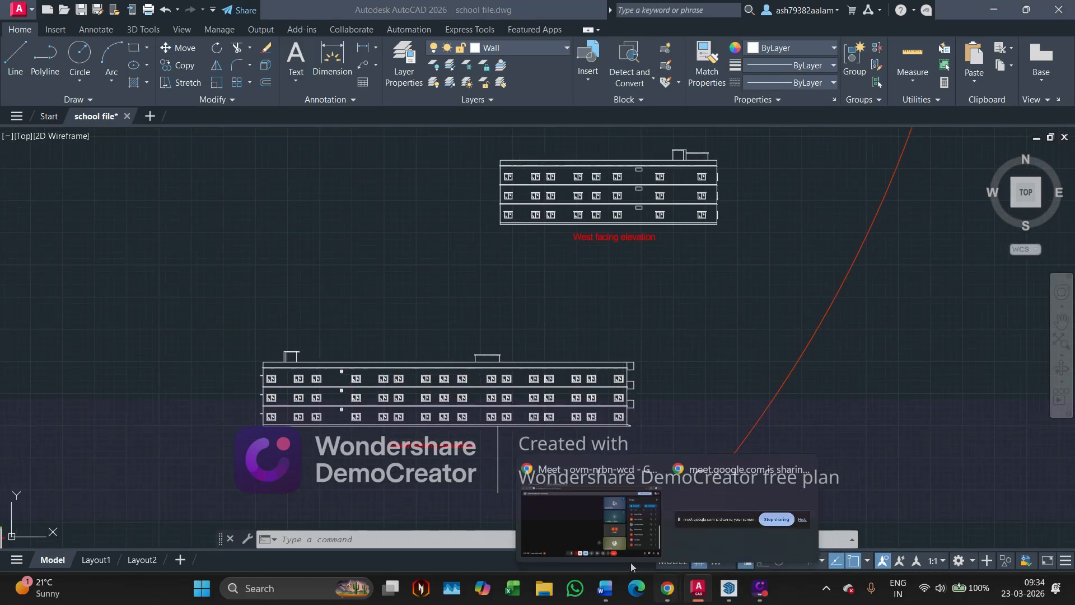
pyautogui.click(582, 522)
pyautogui.scroll(-2, 869, 412)
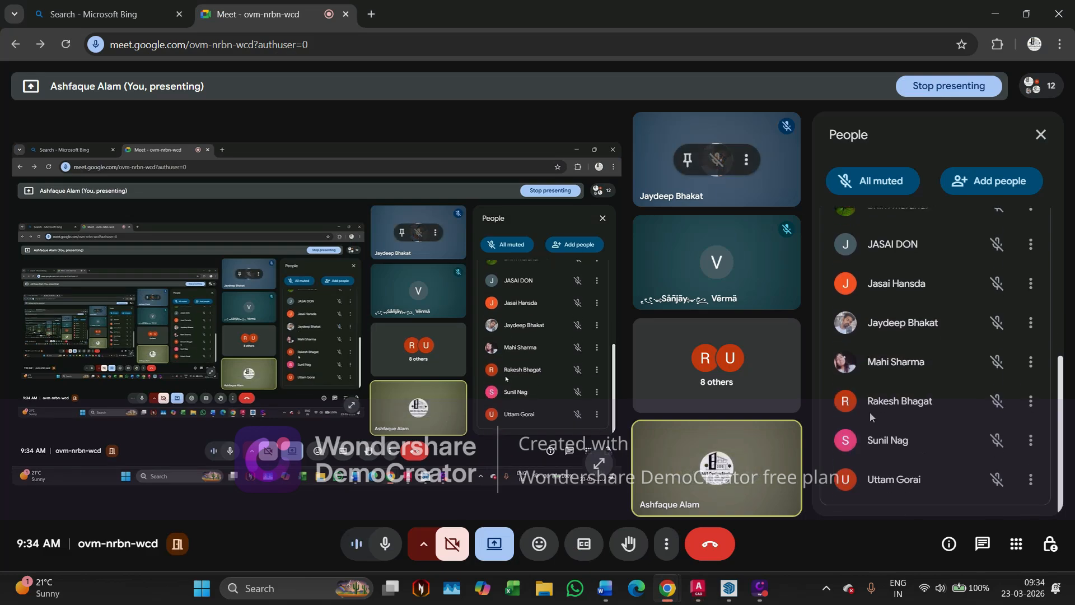
pyautogui.scroll(3, 869, 412)
pyautogui.hotkey('alt', 'Tab')
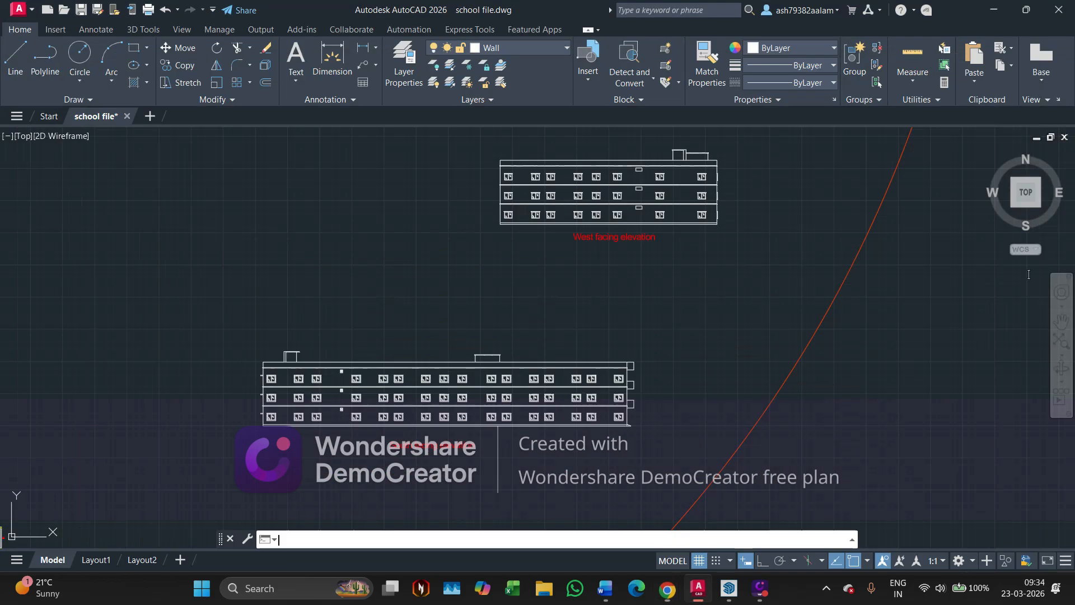
# Draw a short horizontal line with Ortho on, beyond the entrance steps at the south elevation's right end, level with its base line.
pyautogui.scroll(4, 537, 381)
pyautogui.moveTo(685, 347); pyautogui.dragTo(631, 368, button='middle')
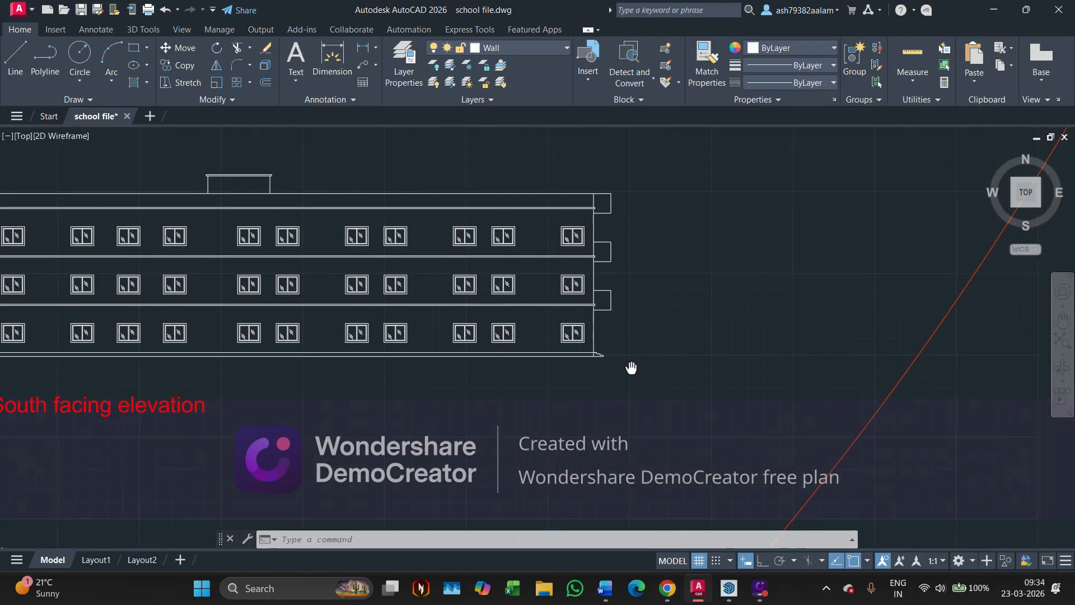
pyautogui.click(12, 72)
pyautogui.scroll(5, 587, 359)
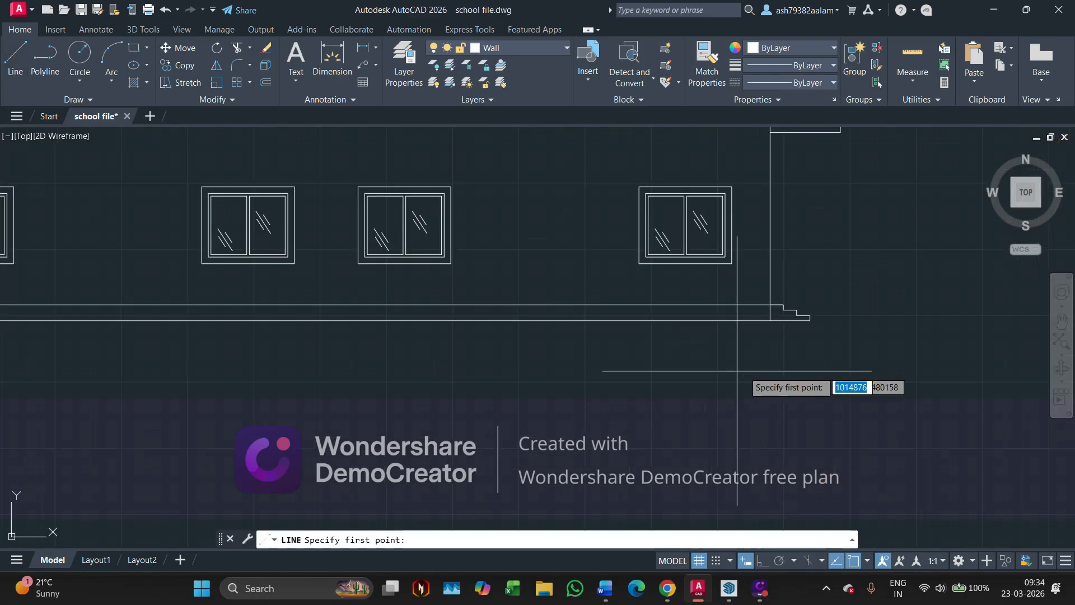
pyautogui.scroll(6, 560, 352)
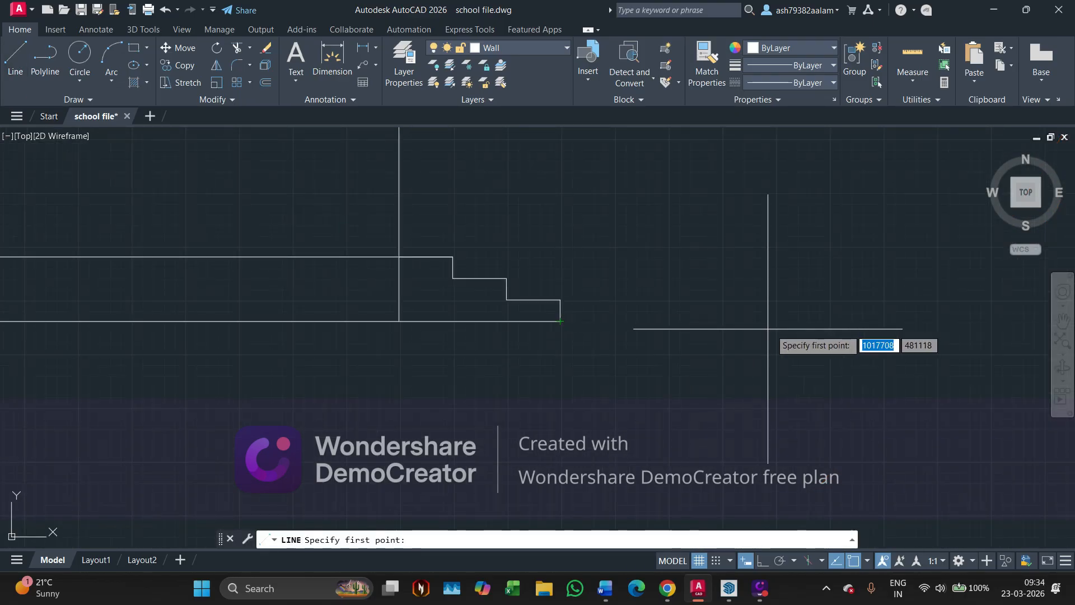
pyautogui.click(789, 320)
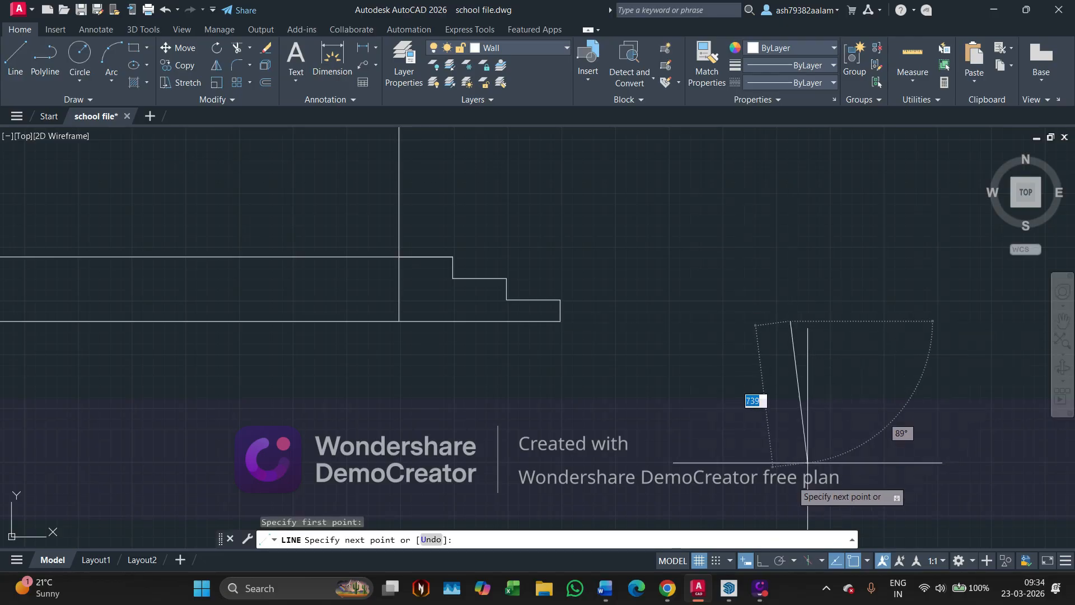
pyautogui.click(763, 560)
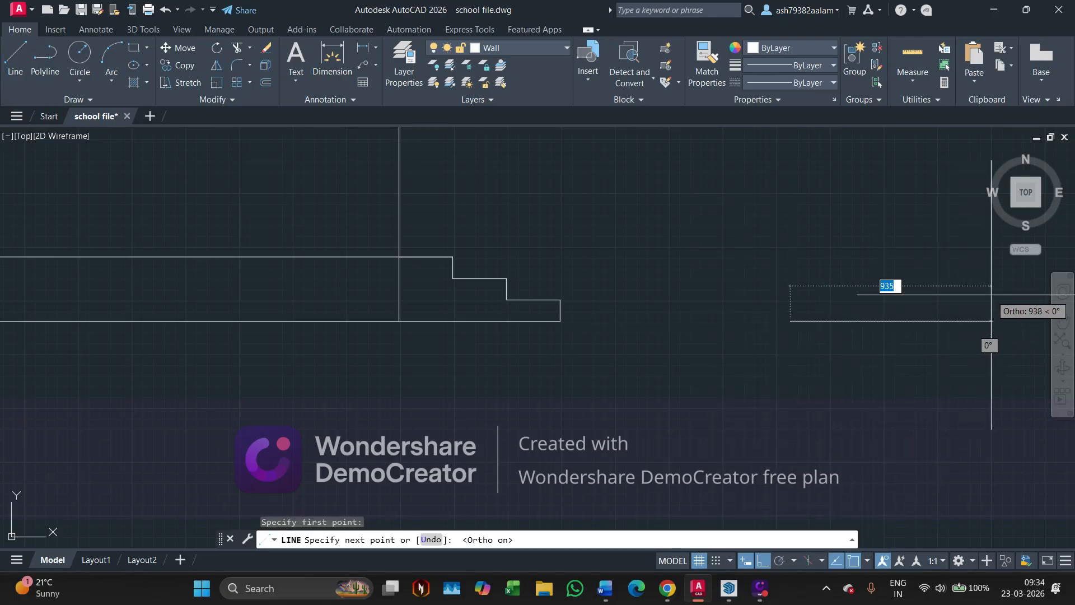
pyautogui.click(967, 305)
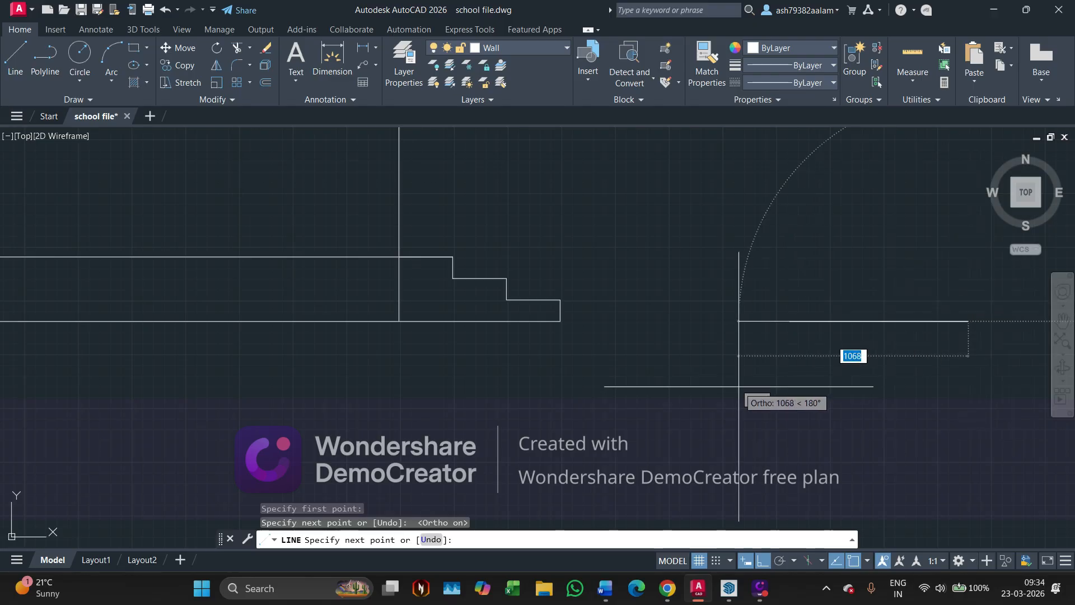
pyautogui.press('Escape')
pyautogui.press('Escape')
pyautogui.click(843, 352)
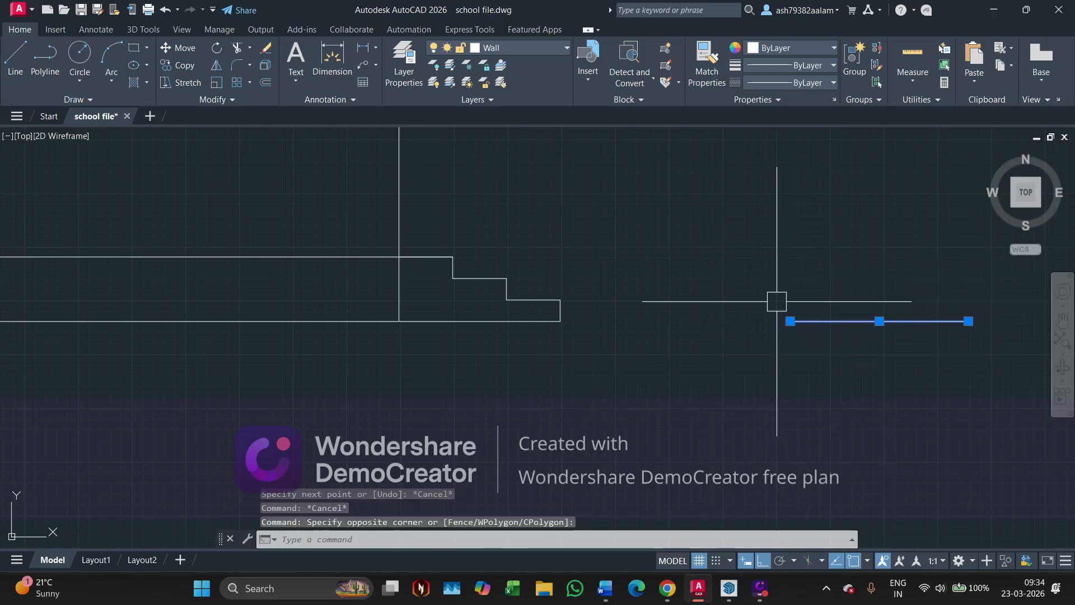
pyautogui.scroll(-7, 662, 336)
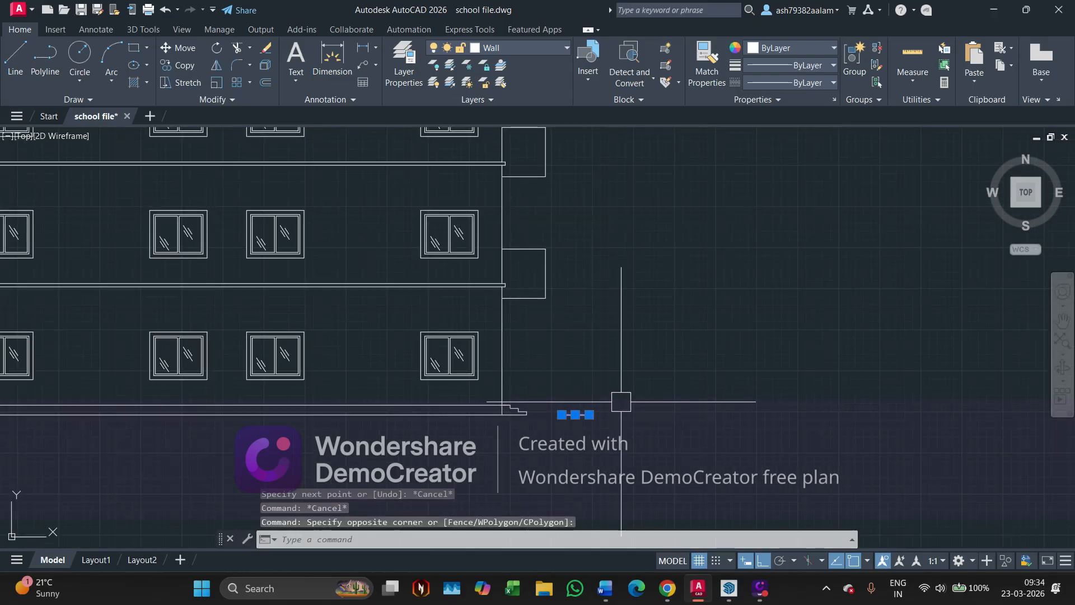
pyautogui.press('Escape')
pyautogui.scroll(-8, 530, 433)
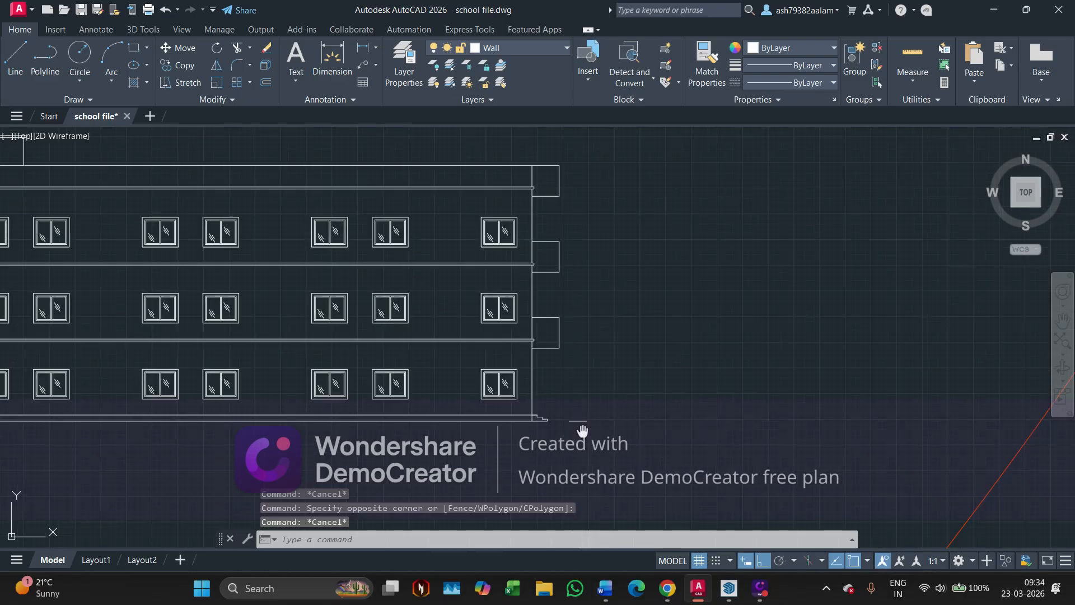
# Stretch the outer end of the short base-level line farther away from the south elevation.
pyautogui.scroll(4, 700, 443)
pyautogui.click(715, 420)
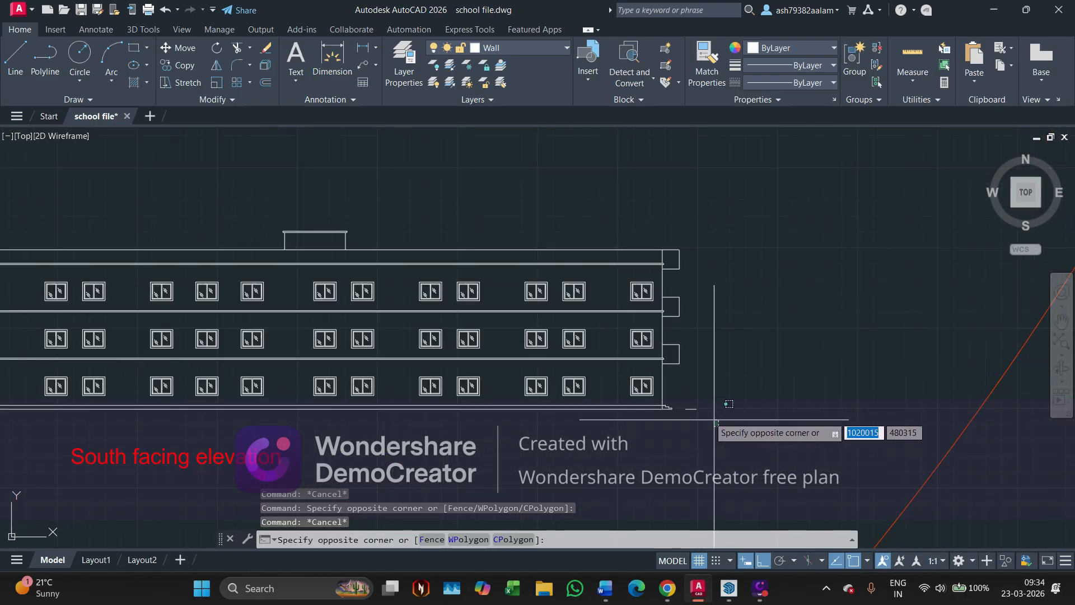
pyautogui.click(684, 400)
pyautogui.scroll(10, 695, 402)
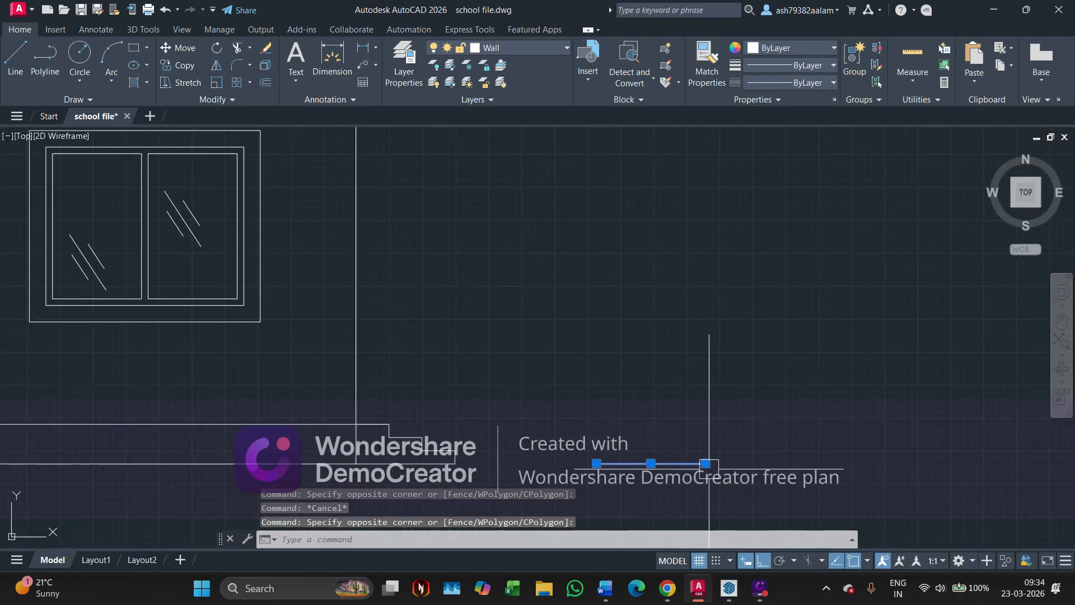
pyautogui.click(708, 464)
pyautogui.press('Escape')
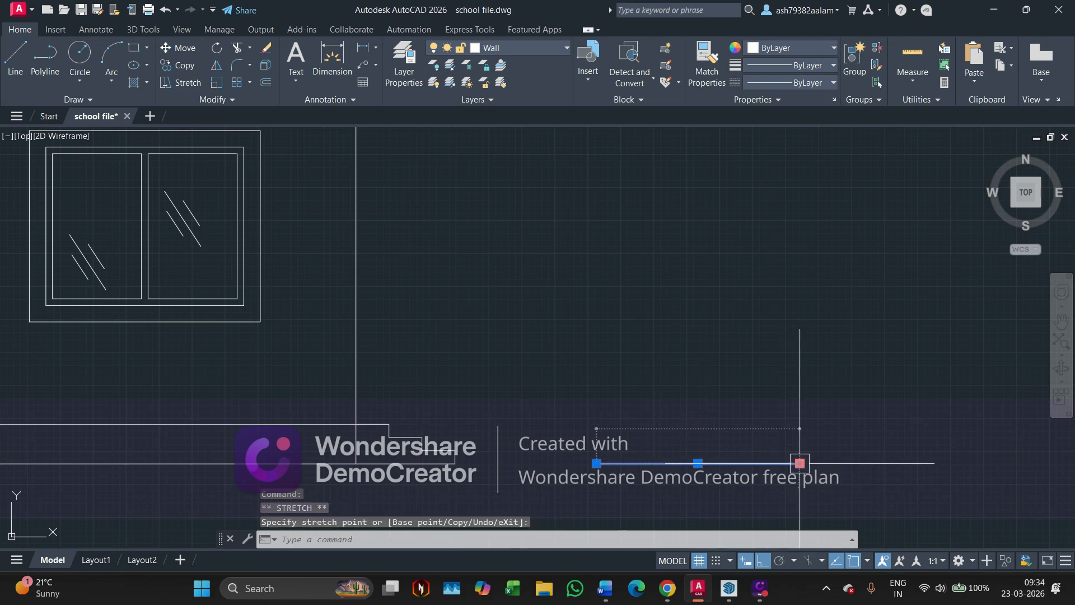
# Move the lengthened base-level line horizontally a little farther away from the entrance steps.
pyautogui.scroll(-2, 672, 479)
pyautogui.click(678, 476)
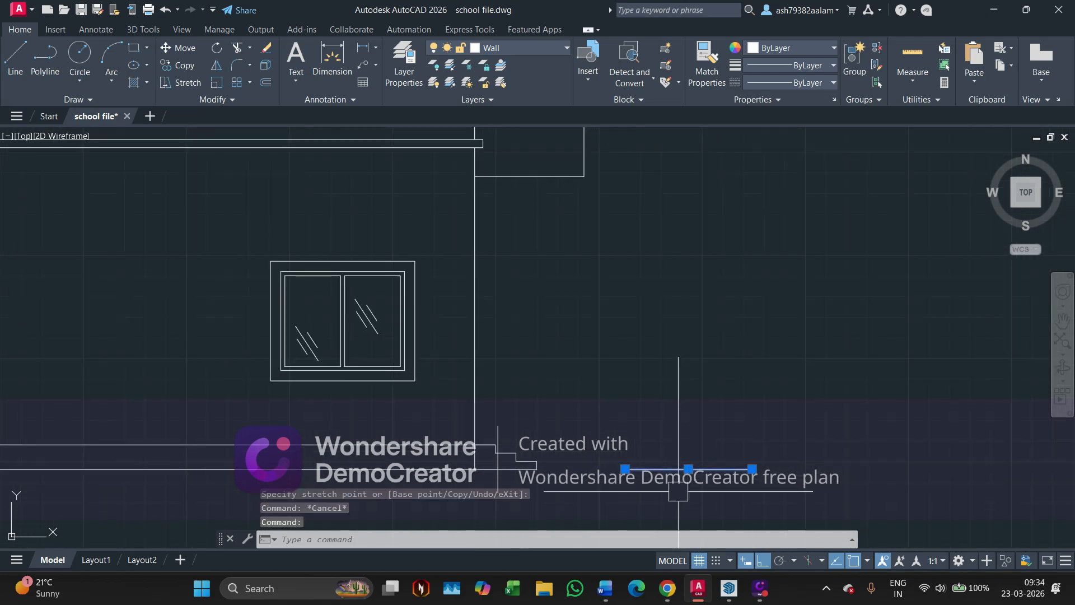
pyautogui.write('m')
pyautogui.press('space')
pyautogui.click(642, 503)
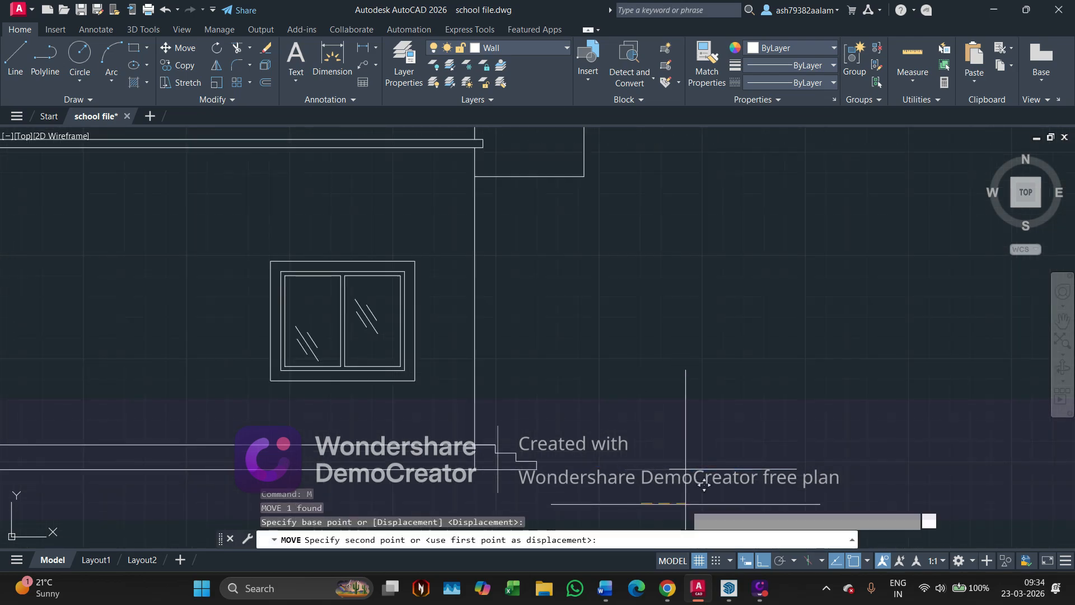
pyautogui.click(685, 504)
pyautogui.press('Escape')
pyautogui.scroll(-2, 610, 443)
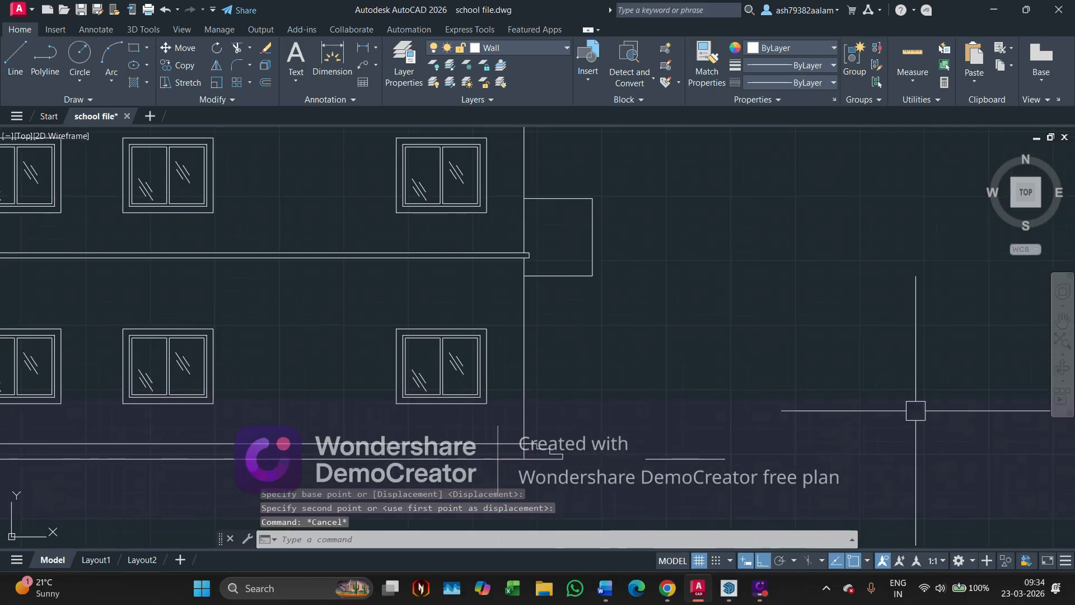
# Copy the base-level line straight up to the plinth top and the bottom of the ground-floor window's frame, using the wall's base corner as base point.
pyautogui.click(738, 469)
pyautogui.click(697, 437)
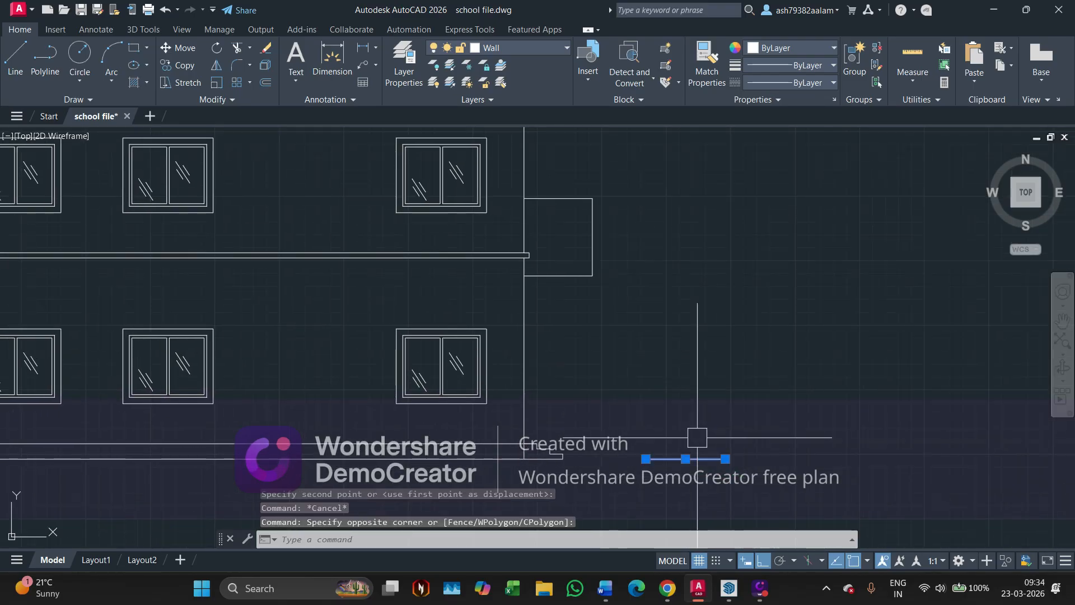
pyautogui.write('co')
pyautogui.press('space')
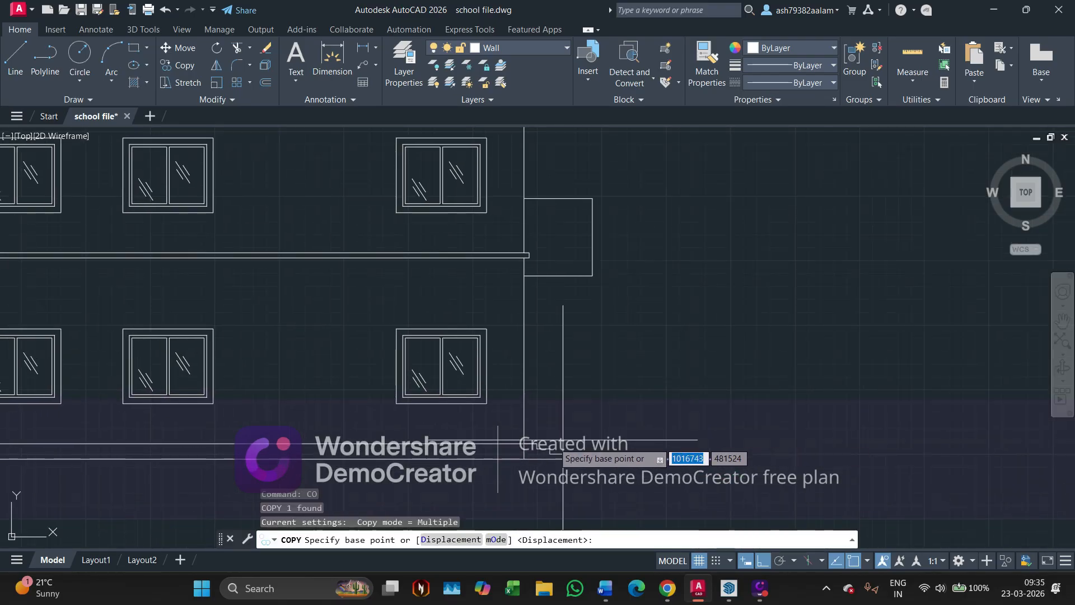
pyautogui.scroll(2, 551, 447)
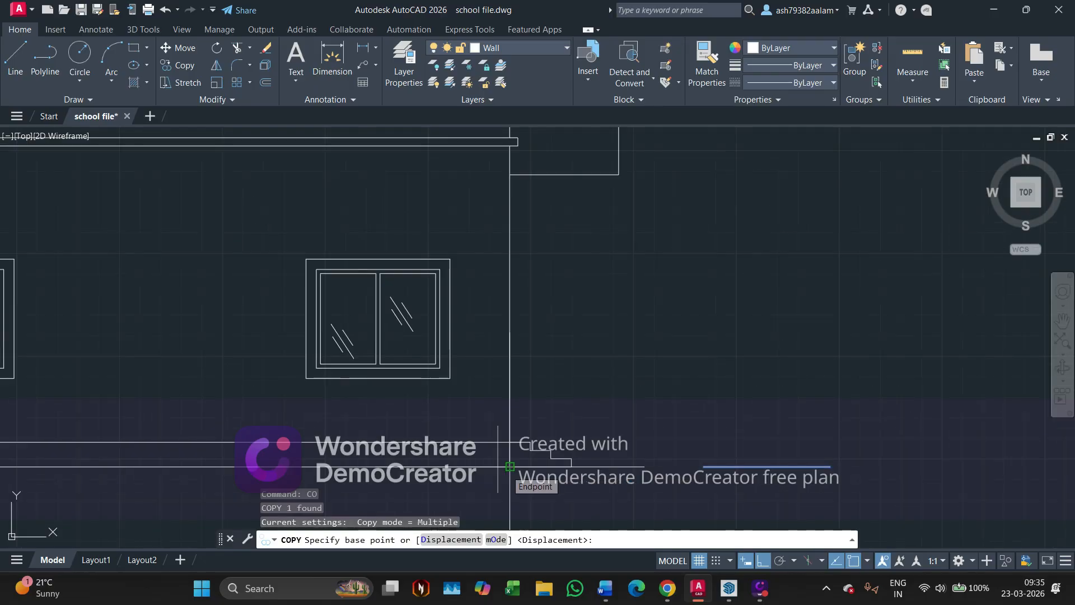
pyautogui.click(509, 466)
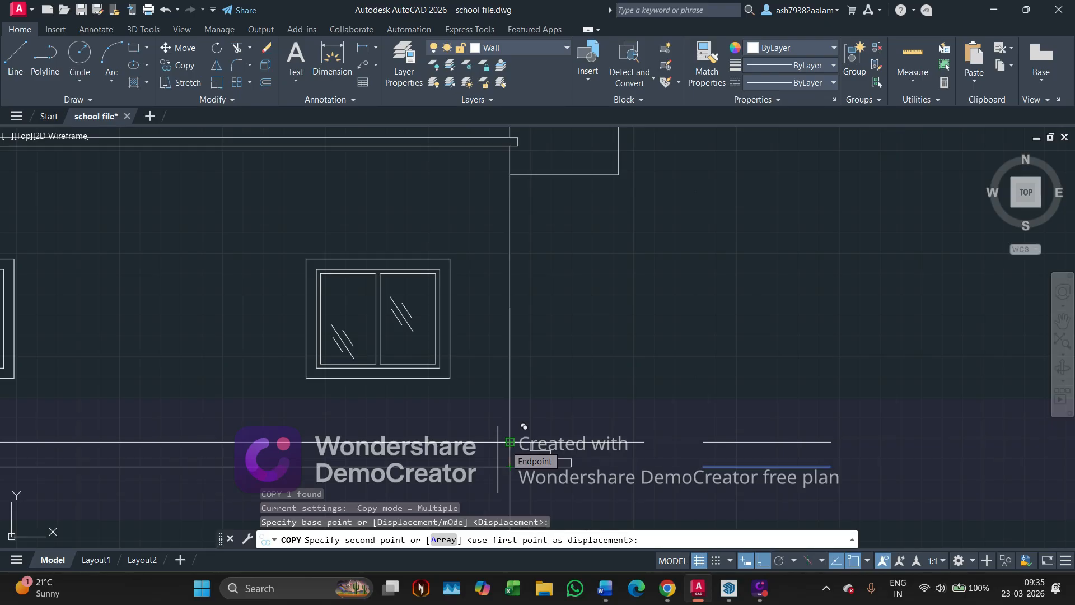
pyautogui.click(510, 324)
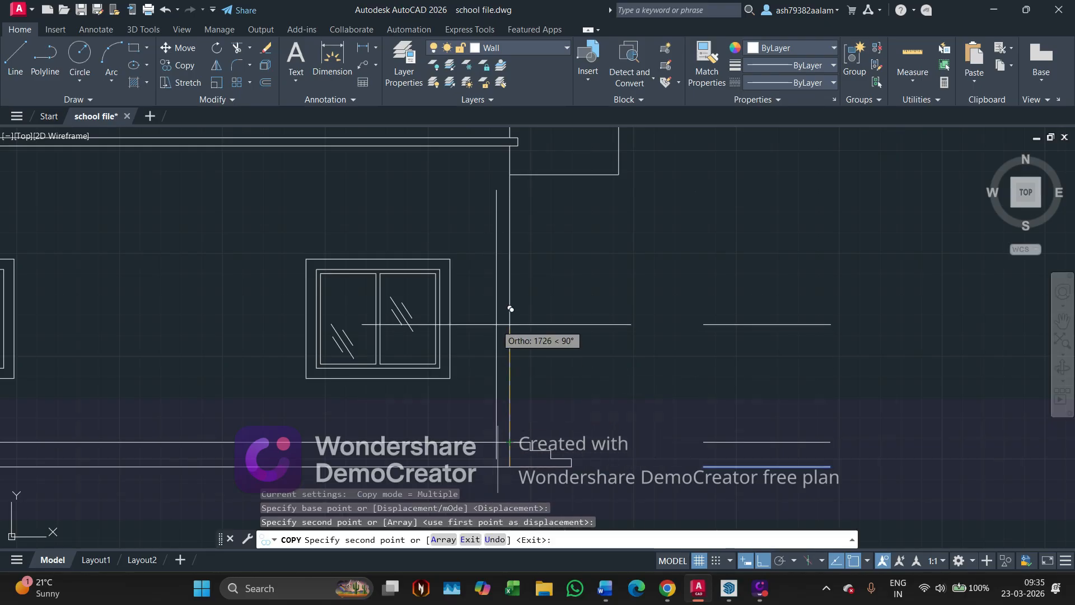
pyautogui.moveTo(510, 310); pyautogui.dragTo(514, 338, button='middle')
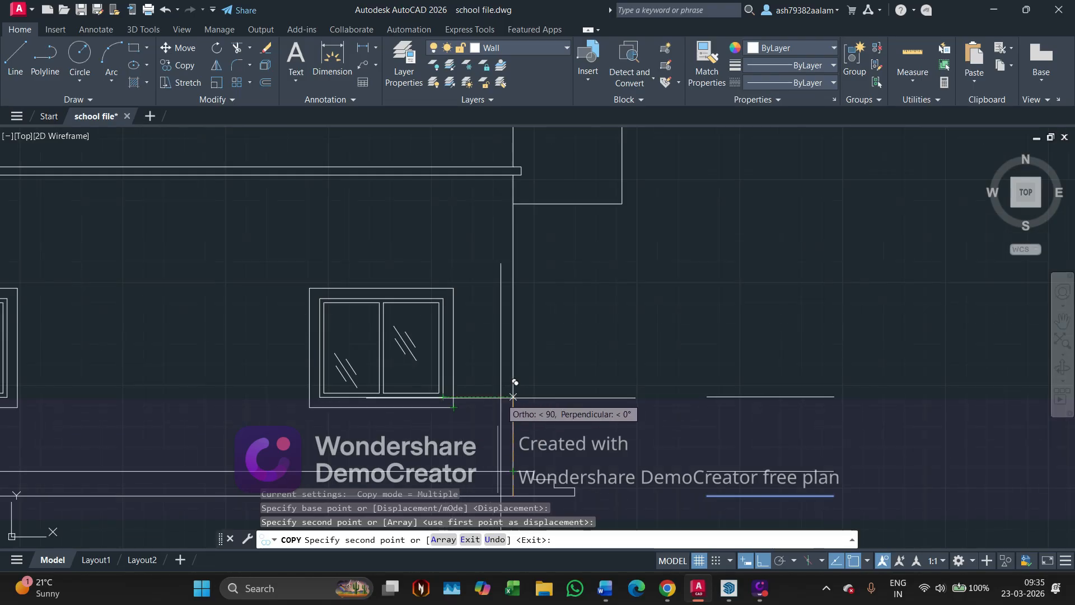
pyautogui.scroll(2, 512, 396)
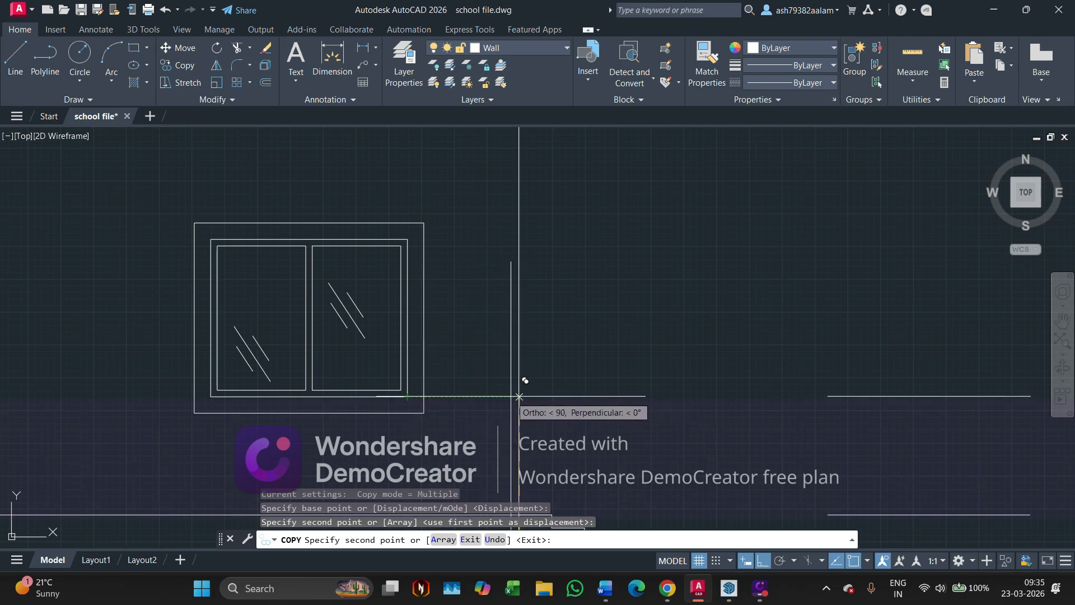
pyautogui.click(519, 397)
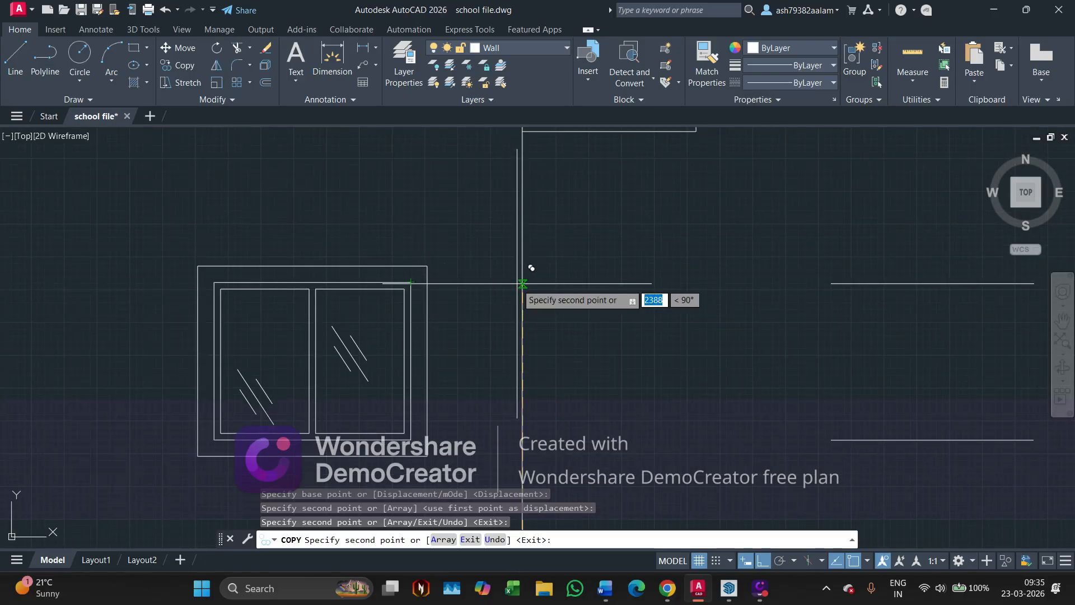
# Copy the level line to the ground-floor window head and both edges of the slab band above it.
pyautogui.click(523, 282)
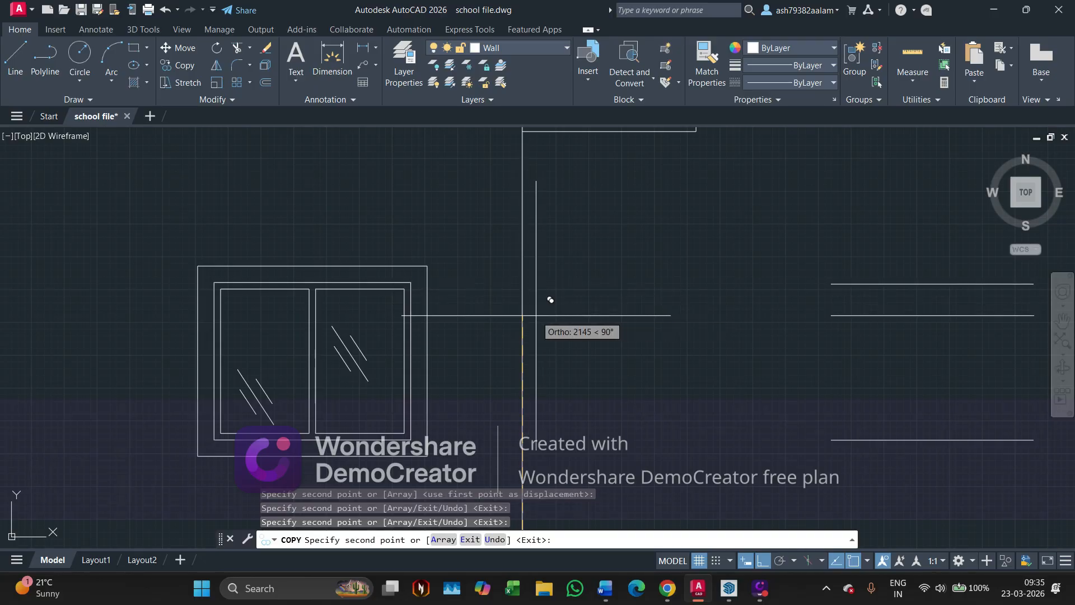
pyautogui.scroll(-3, 515, 338)
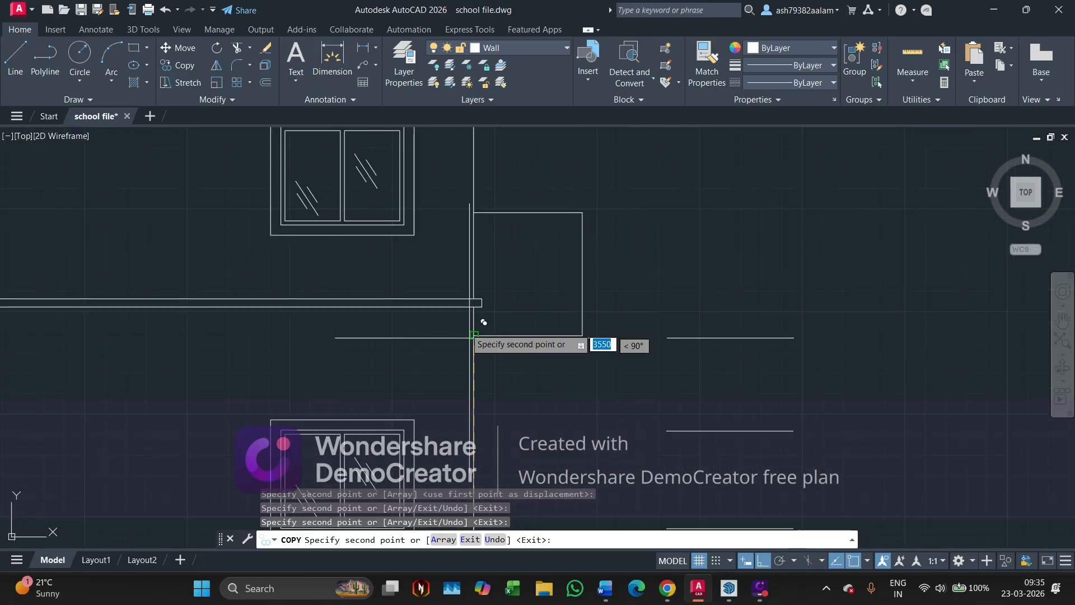
pyautogui.scroll(2, 481, 305)
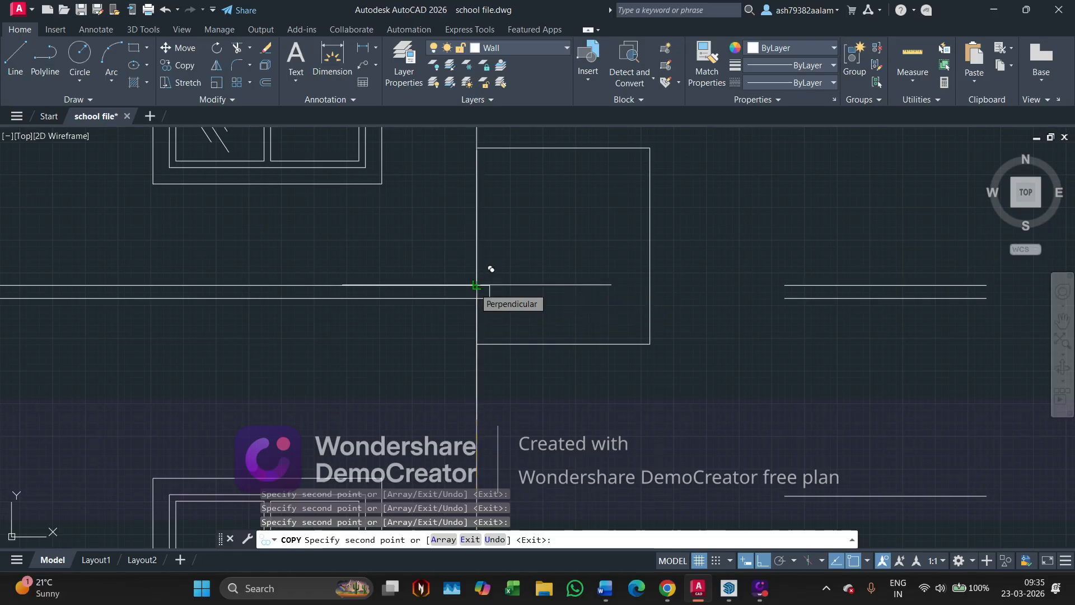
# Copy the level line to the top of the lowest projecting box and both edges of the second slab band.
pyautogui.scroll(-2, 491, 270)
pyautogui.moveTo(491, 269); pyautogui.dragTo(424, 305, button='middle')
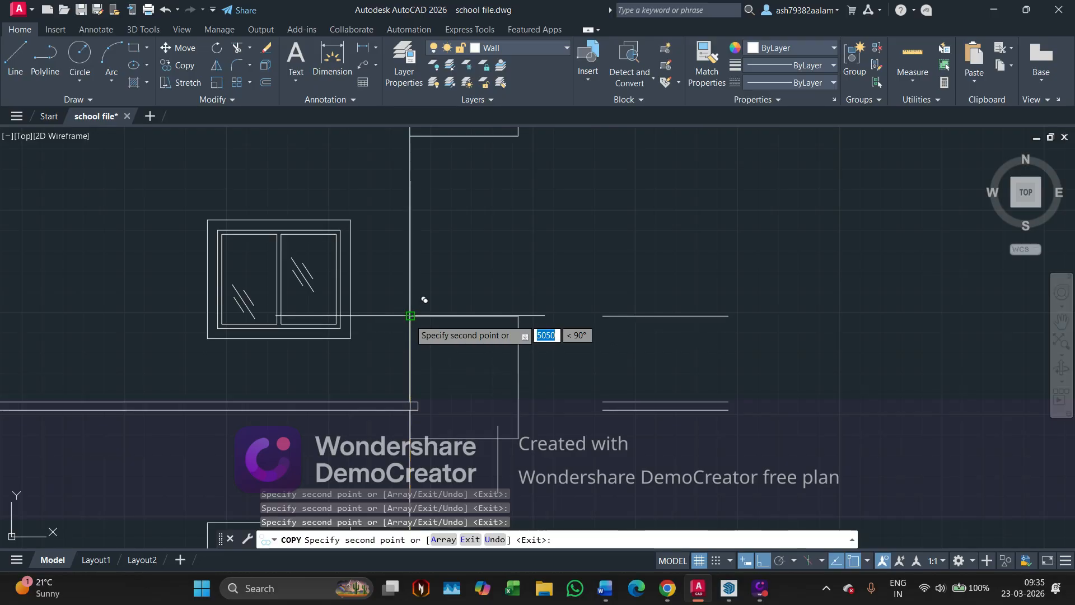
pyautogui.moveTo(424, 297); pyautogui.dragTo(420, 408, button='middle')
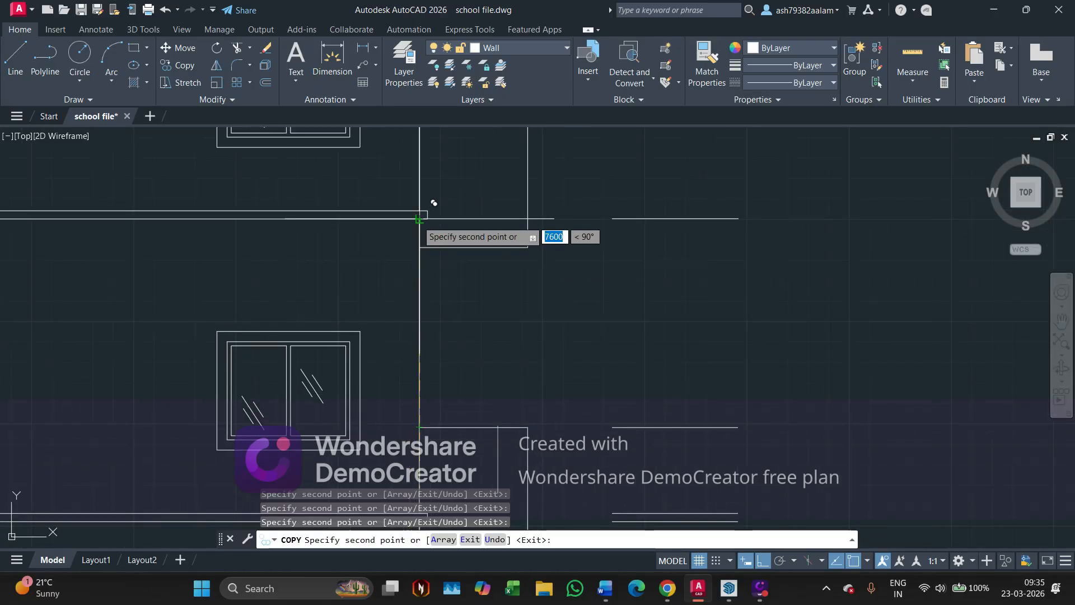
pyautogui.scroll(-2, 473, 303)
pyautogui.moveTo(468, 303)
pyautogui.mouseDown(button='middle')
pyautogui.moveTo(512, 315)
pyautogui.moveTo(528, 391)
pyautogui.mouseUp(button='middle')
pyautogui.scroll(2, 481, 341)
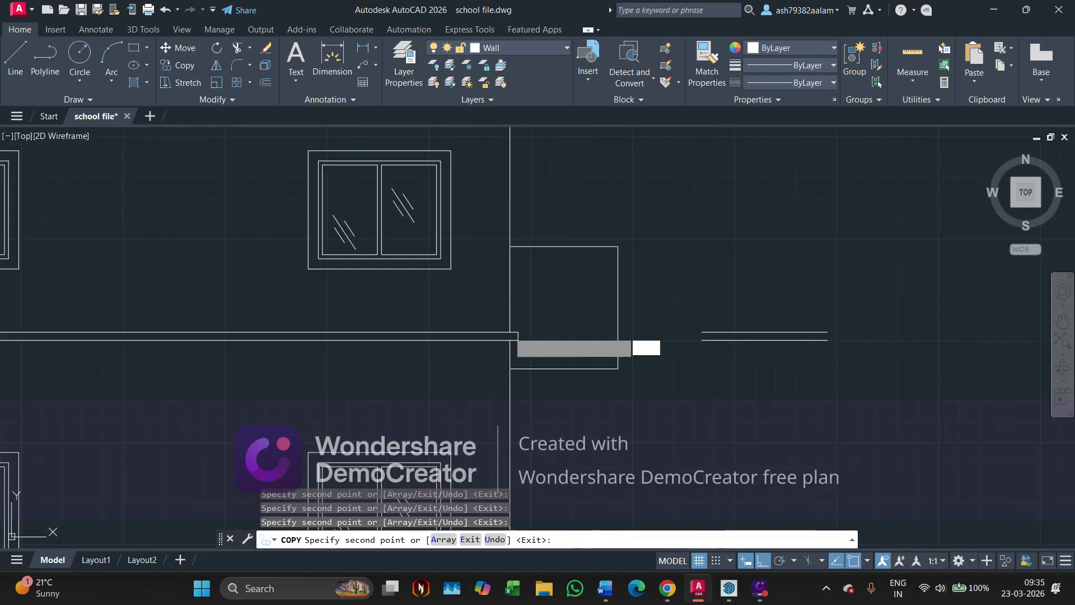
# Copy the level line to both edges of the roof slab band and the parapet top, and end the copying.
pyautogui.moveTo(514, 233)
pyautogui.mouseDown(button='middle')
pyautogui.moveTo(523, 392)
pyautogui.moveTo(521, 381)
pyautogui.mouseUp(button='middle')
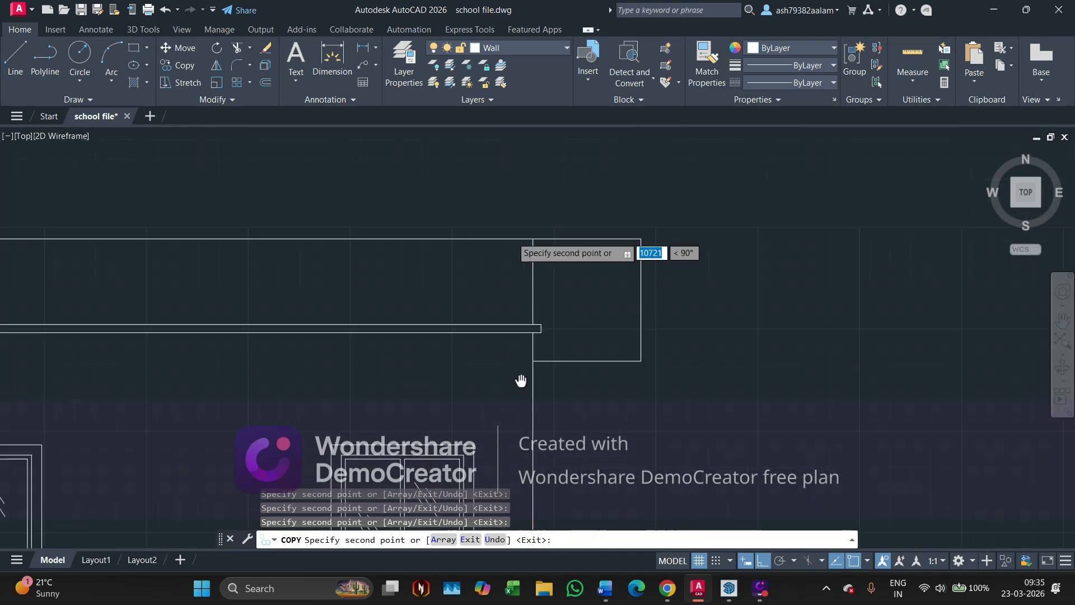
pyautogui.click(533, 325)
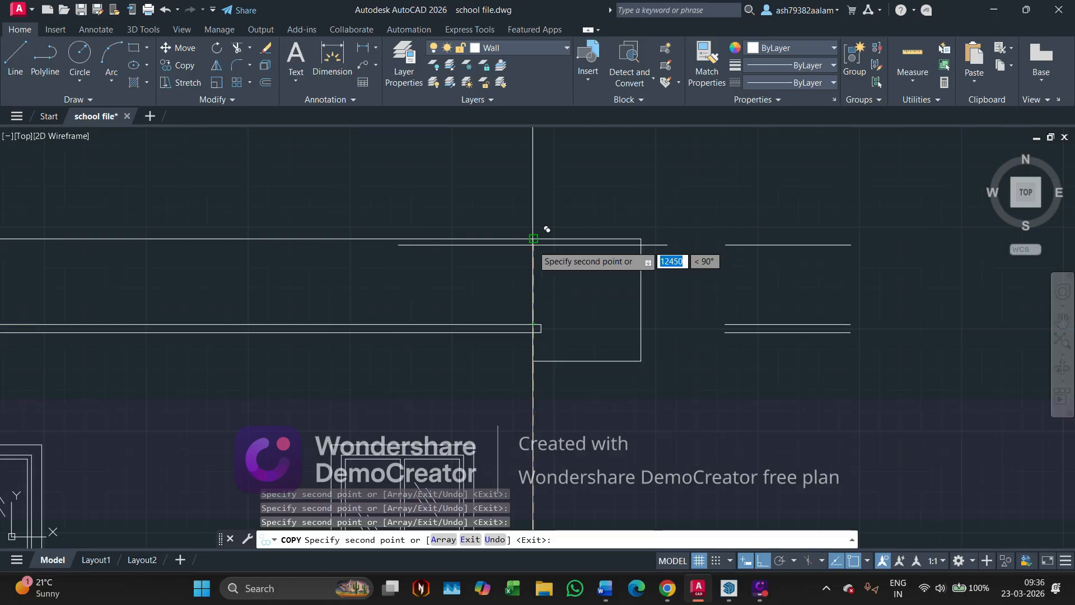
pyautogui.scroll(-4, 543, 238)
pyautogui.moveTo(547, 239); pyautogui.dragTo(607, 278, button='middle')
pyautogui.scroll(-3, 606, 278)
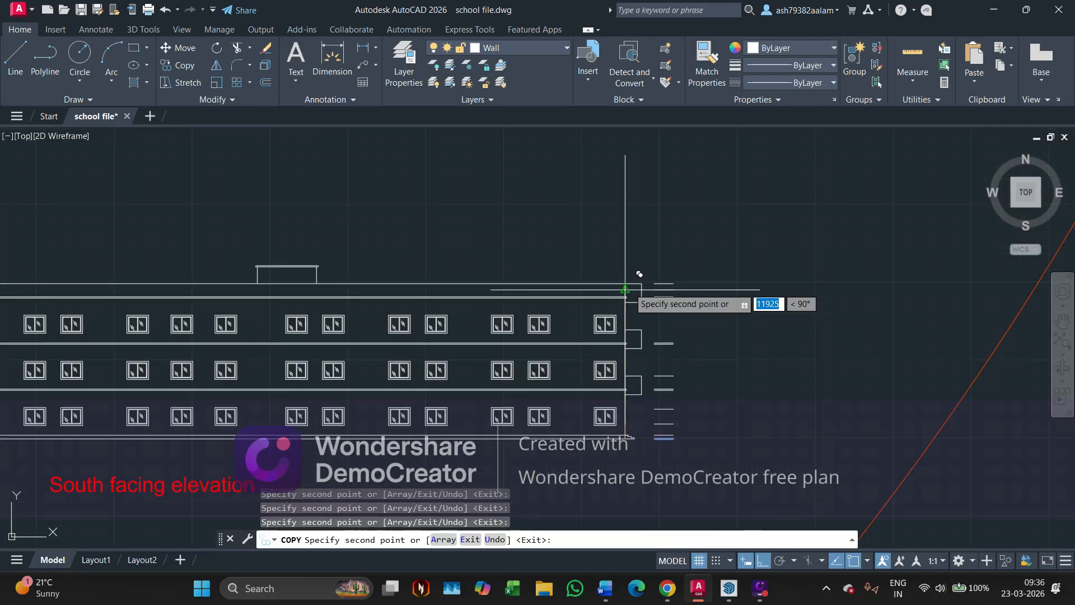
pyautogui.press('Escape')
pyautogui.scroll(4, 631, 288)
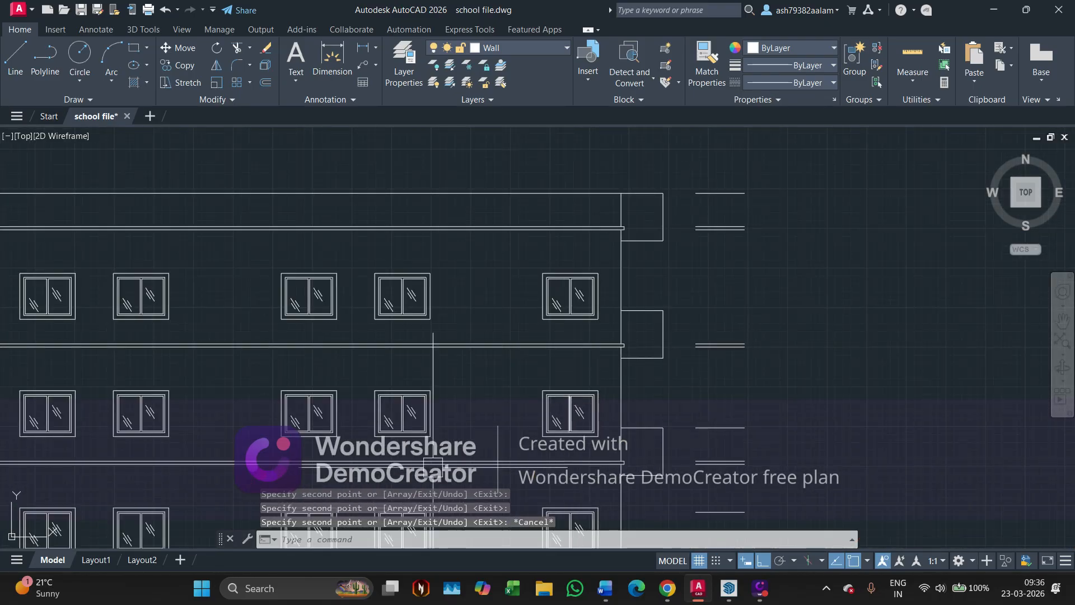
pyautogui.scroll(-2, 495, 351)
pyautogui.moveTo(494, 351); pyautogui.dragTo(497, 290, button='middle')
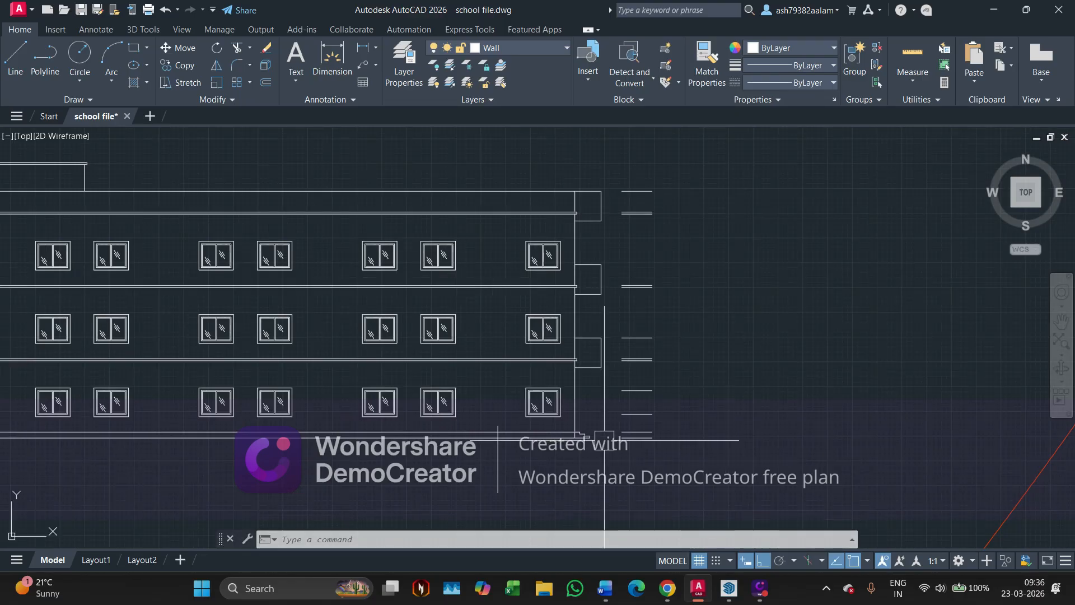
pyautogui.scroll(2, 612, 421)
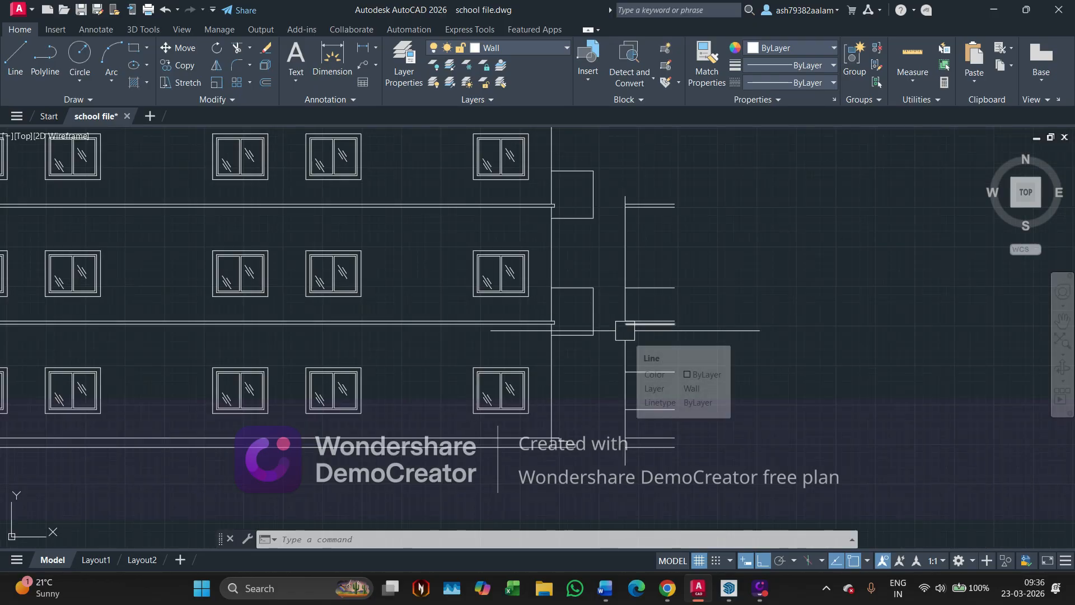
pyautogui.moveTo(549, 329); pyautogui.dragTo(488, 337, button='middle')
pyautogui.scroll(-5, 601, 441)
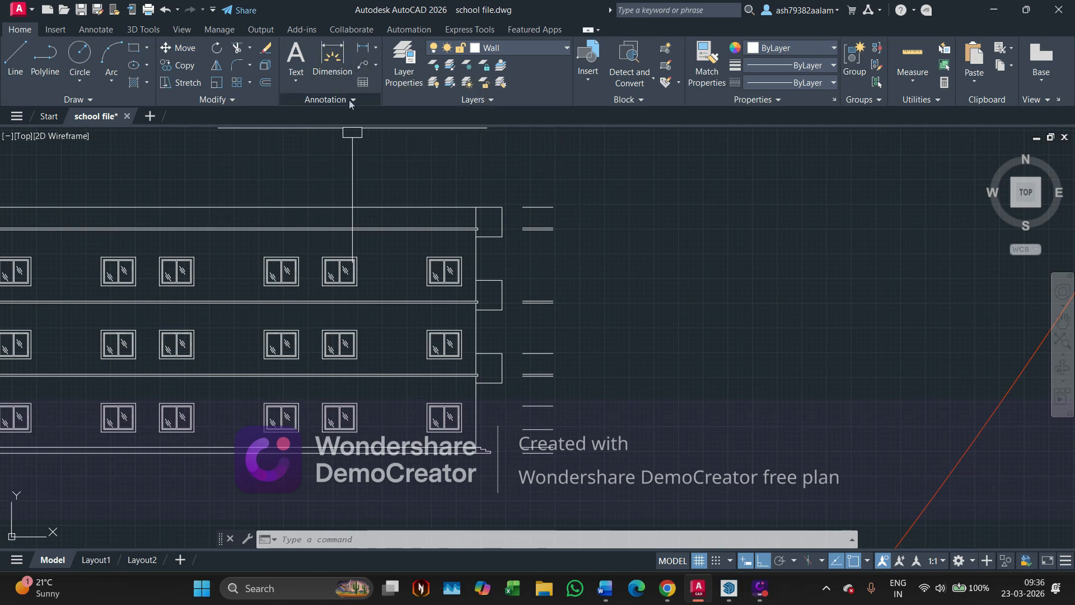
# Place a multileader with its arrowhead on the middle of the lowest level line and its landing below that line.
pyautogui.click(376, 66)
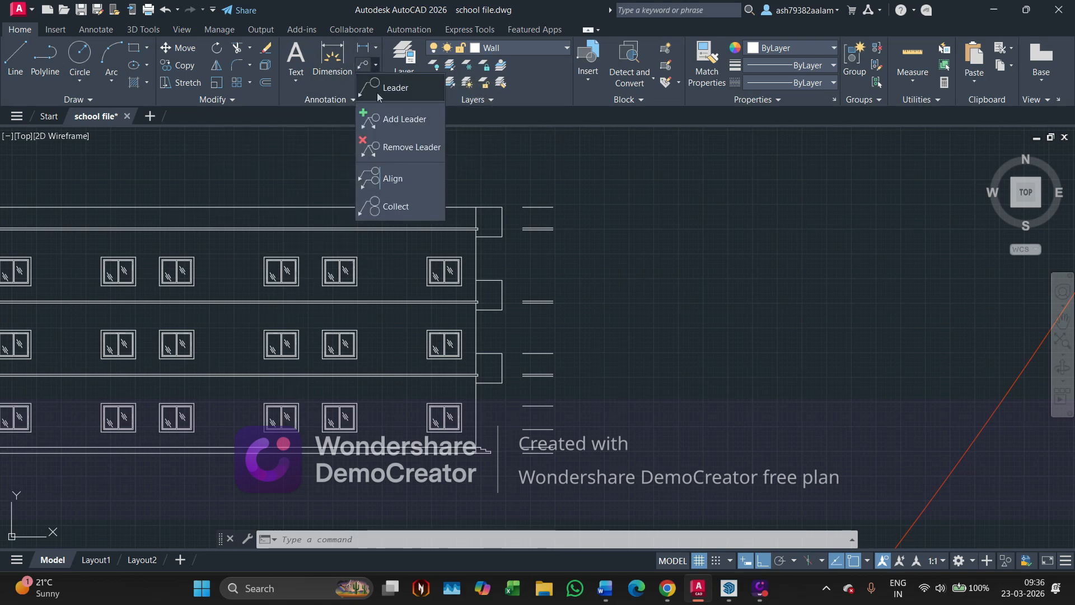
pyautogui.click(378, 92)
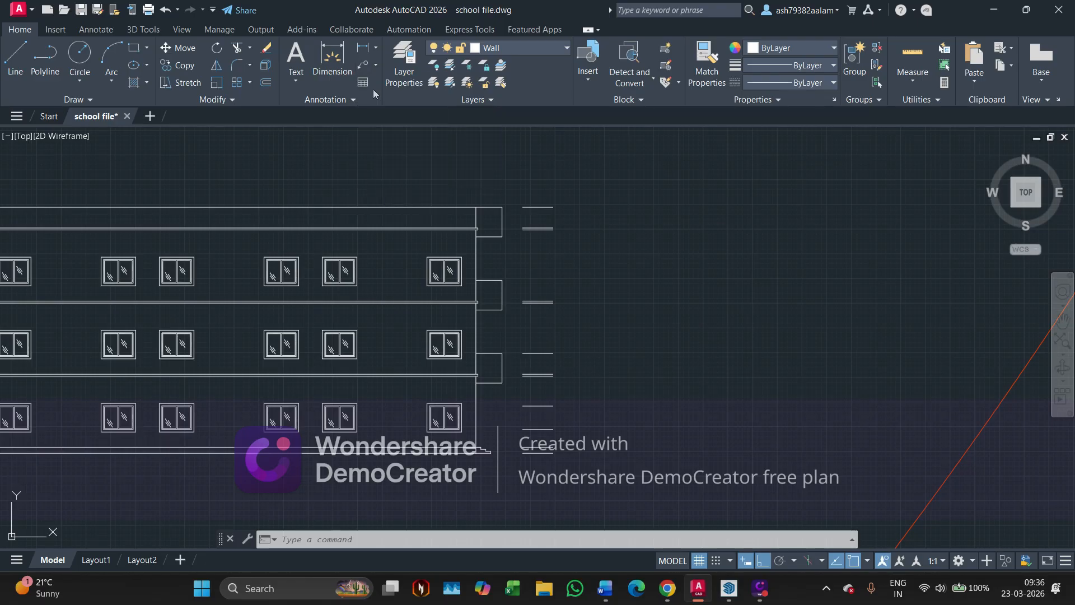
pyautogui.scroll(8, 512, 341)
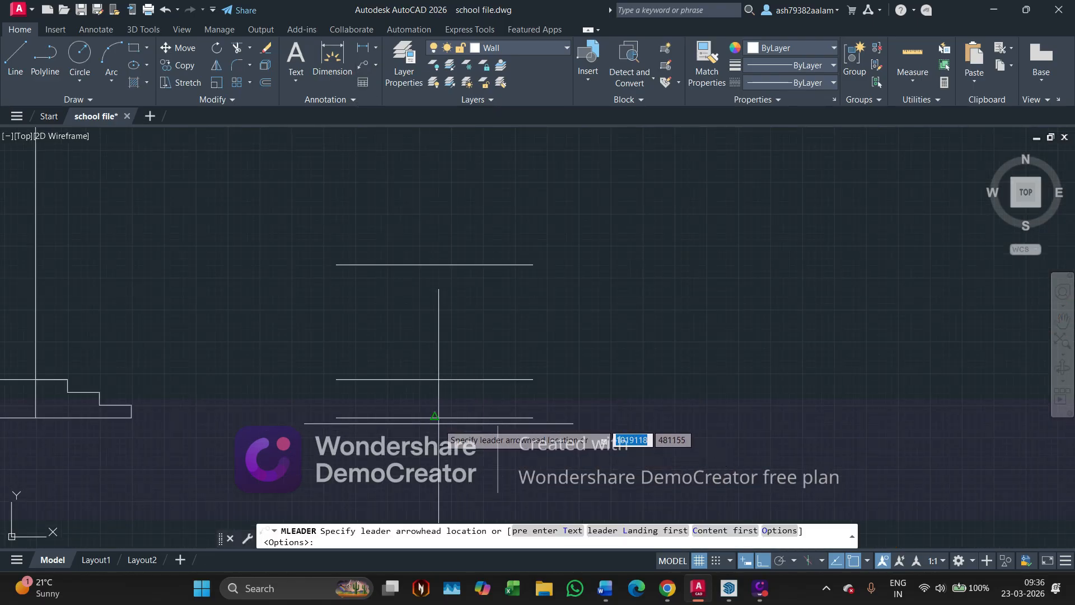
pyautogui.click(435, 417)
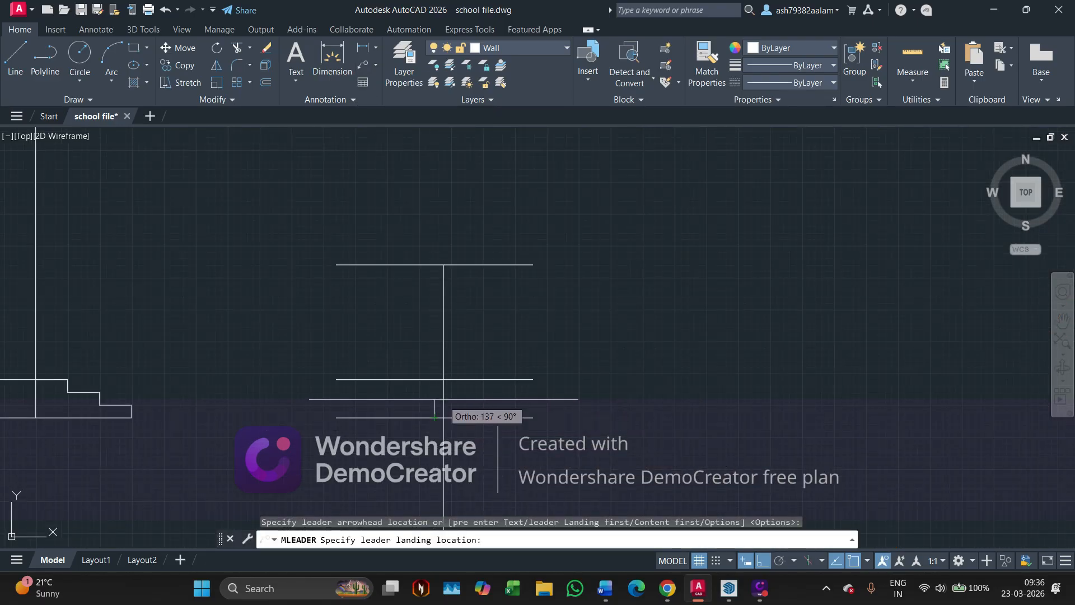
pyautogui.click(458, 451)
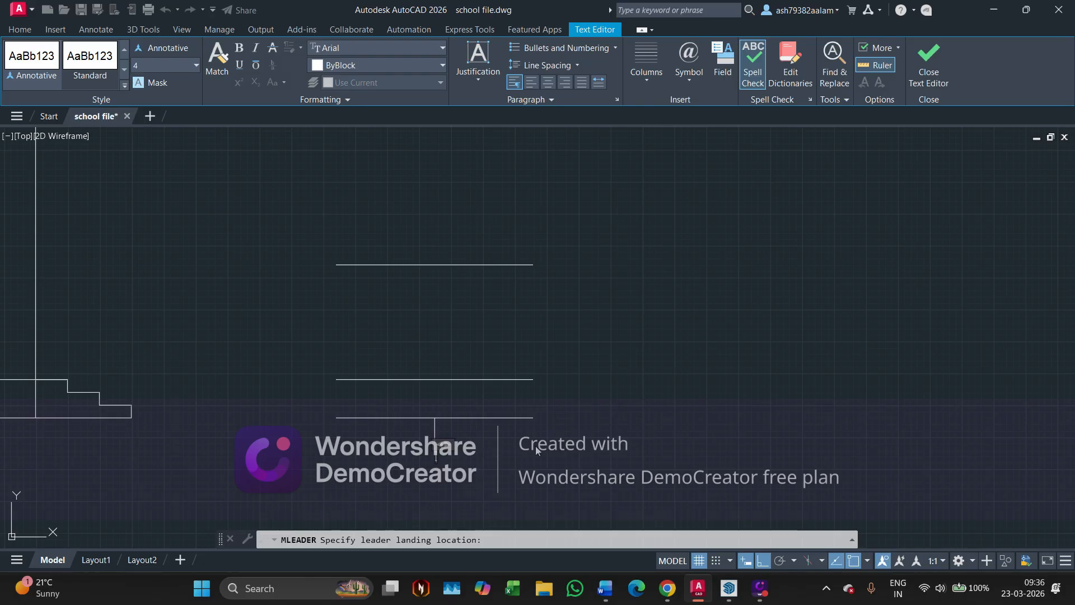
# Set the leader text height to 250 and enter N.G.L. as the leader's text.
pyautogui.scroll(-5, 535, 446)
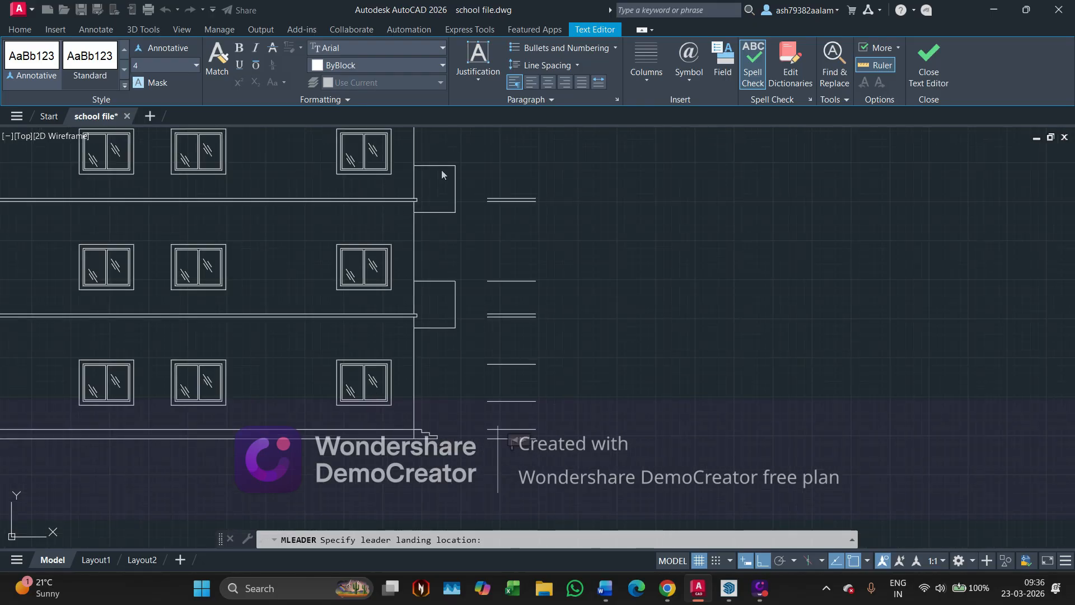
pyautogui.moveTo(426, 379); pyautogui.dragTo(462, 343, button='middle')
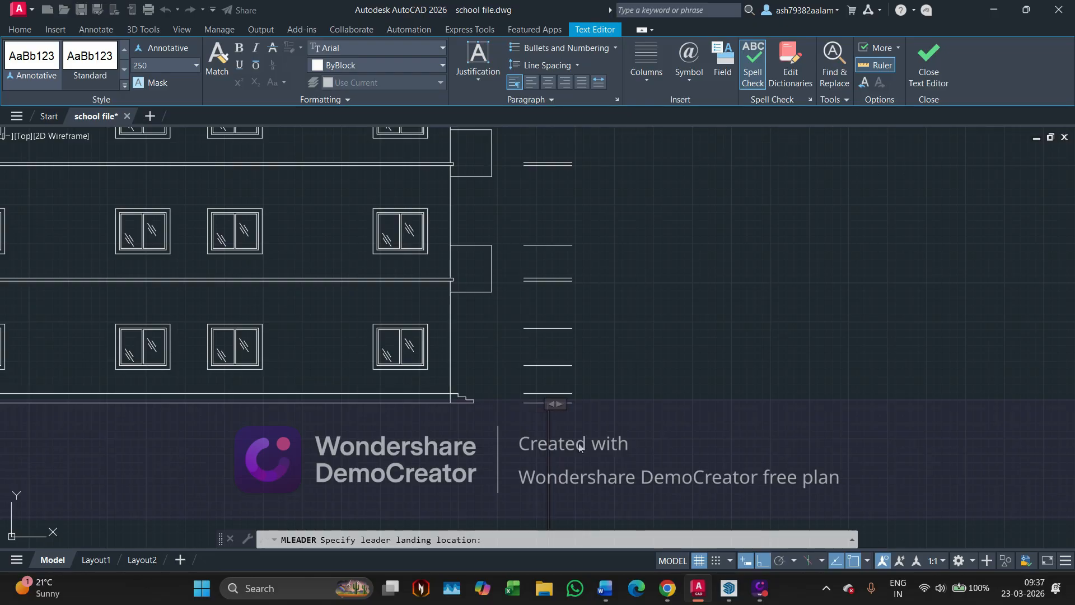
pyautogui.write('n')
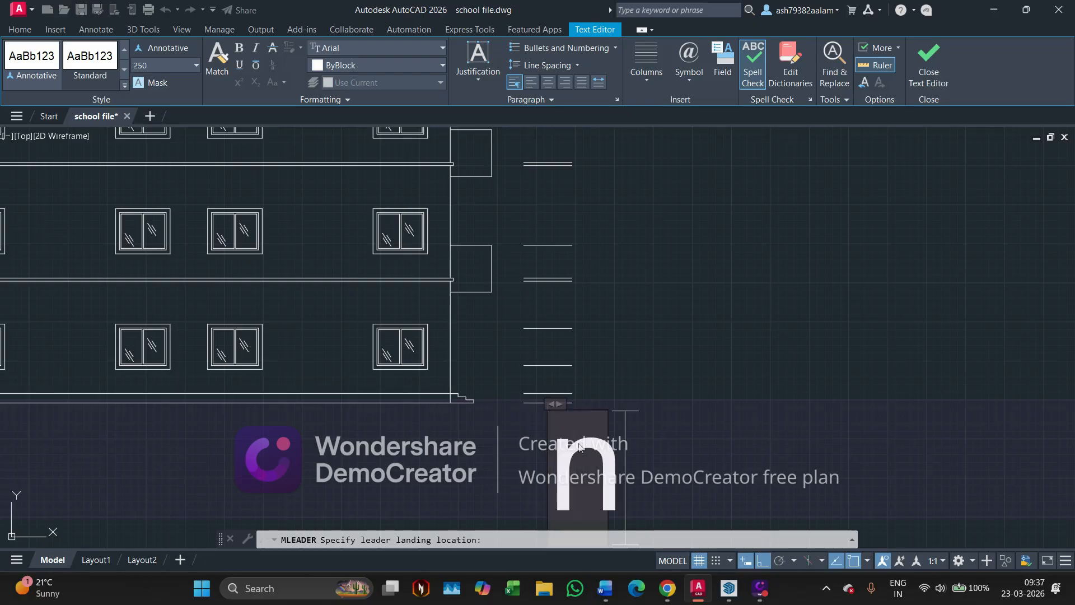
pyautogui.press('BackSpace')
pyautogui.press('capslock')
pyautogui.write('N')
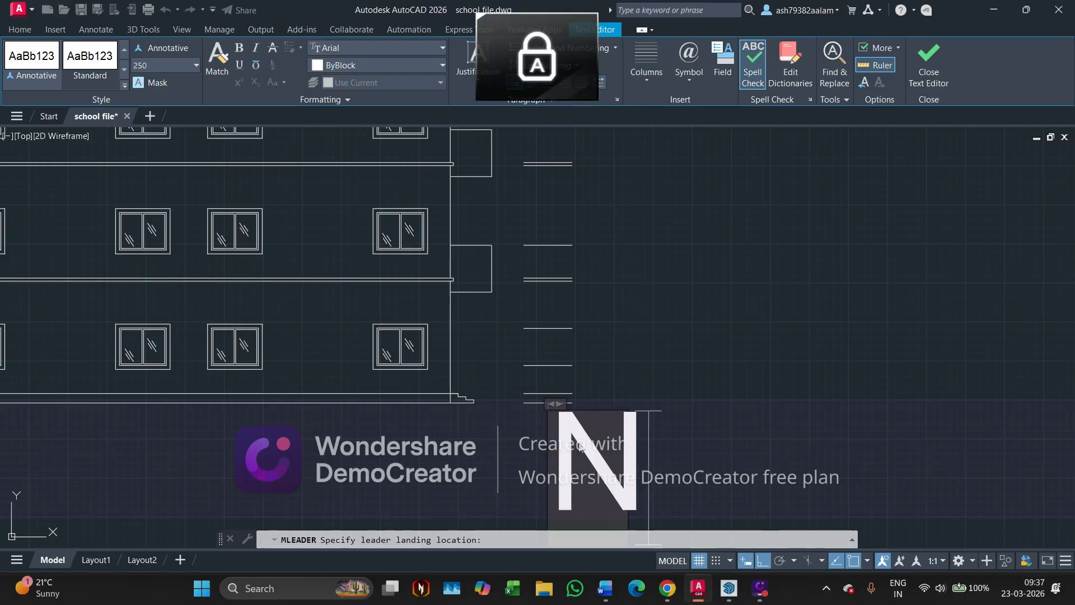
pyautogui.write('.G.')
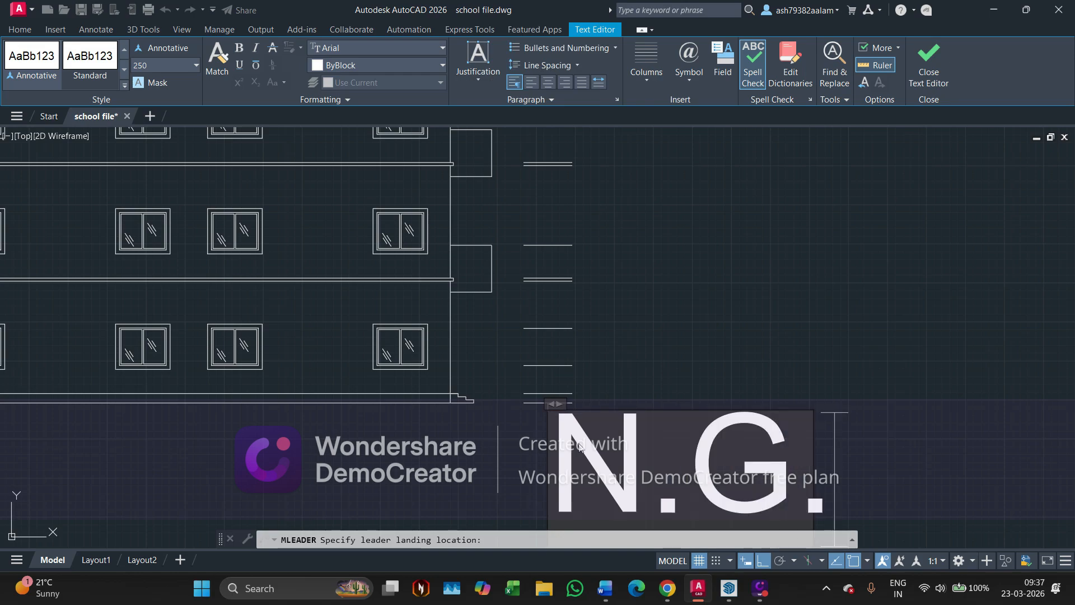
pyautogui.write('L.')
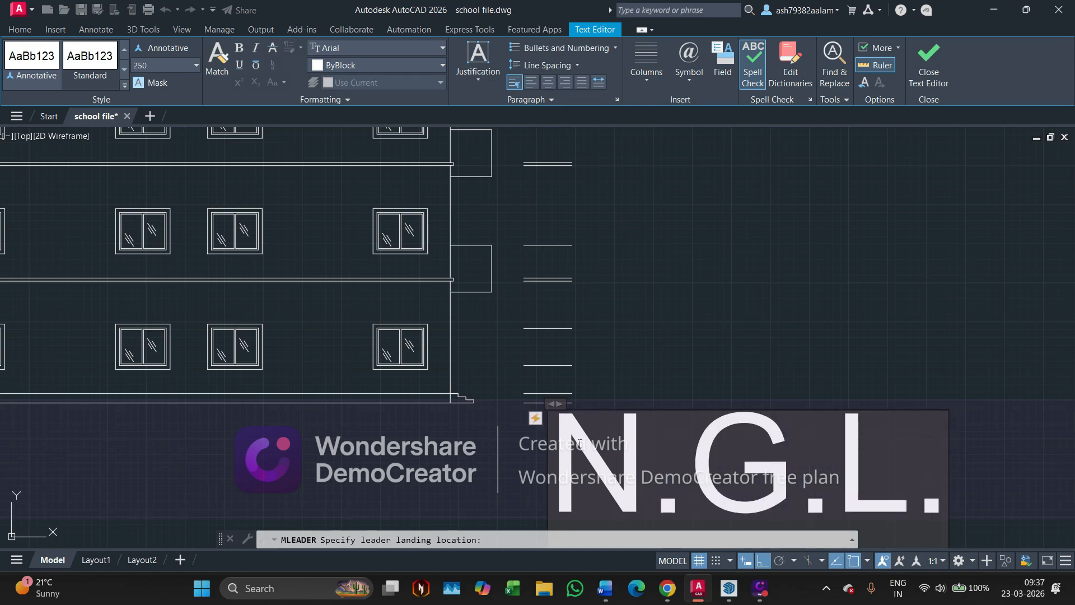
pyautogui.scroll(-4, 359, 407)
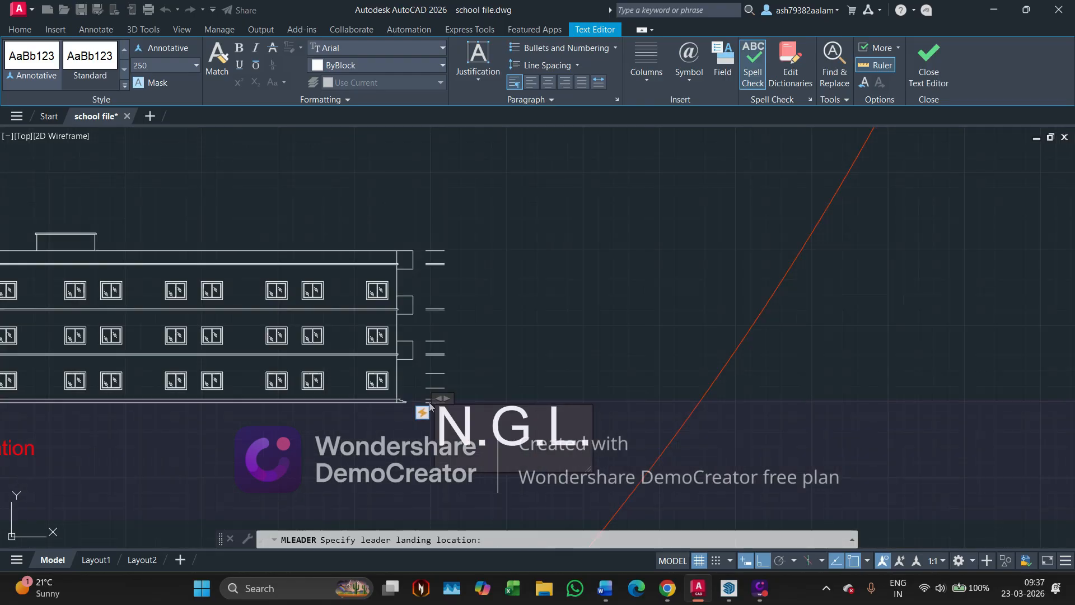
pyautogui.click(504, 367)
# Reopen the N.G.L. leader text for editing, widen its text frame and indent the text.
pyautogui.scroll(2, 469, 400)
pyautogui.scroll(8, 463, 403)
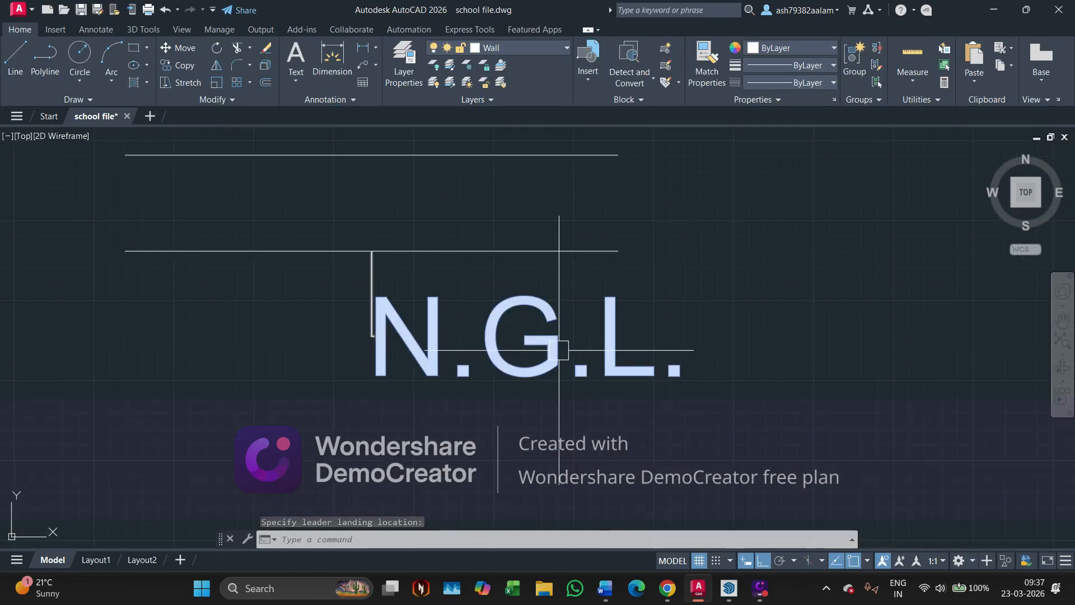
pyautogui.click(372, 313)
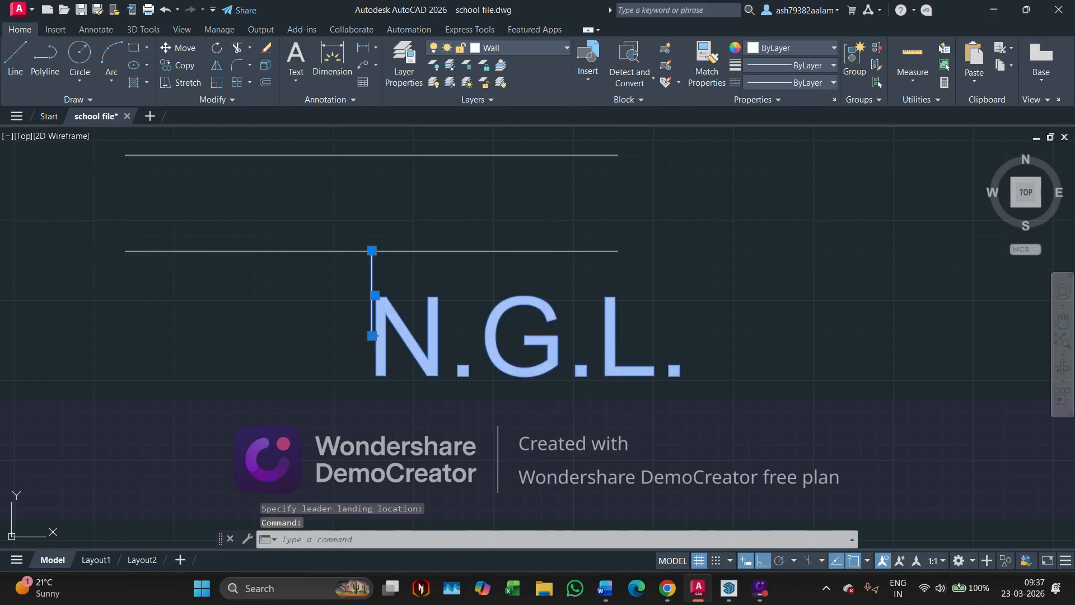
pyautogui.doubleClick(540, 347)
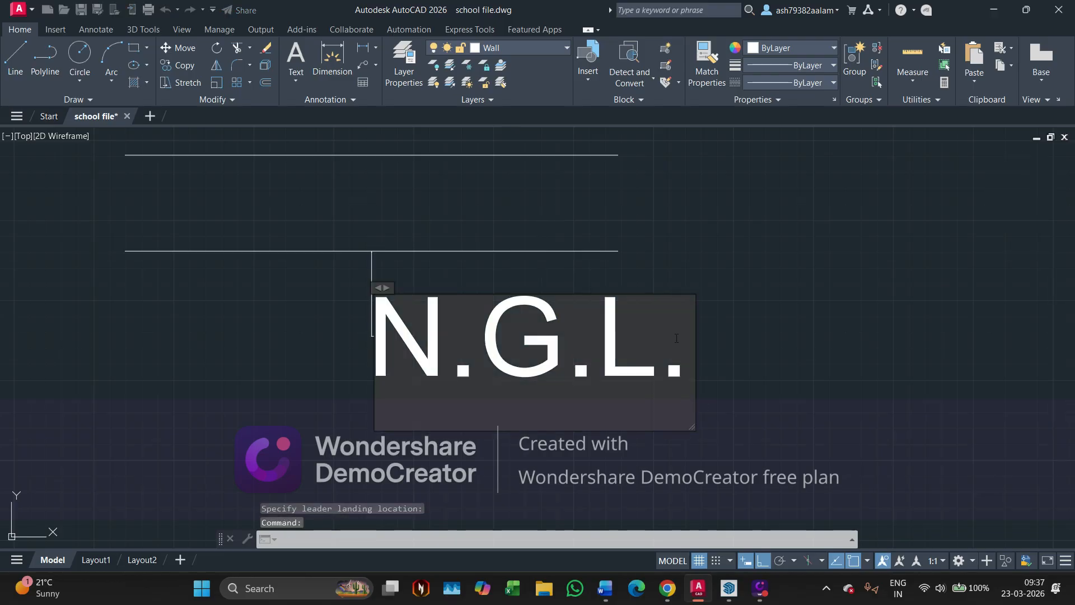
pyautogui.scroll(-3, 420, 437)
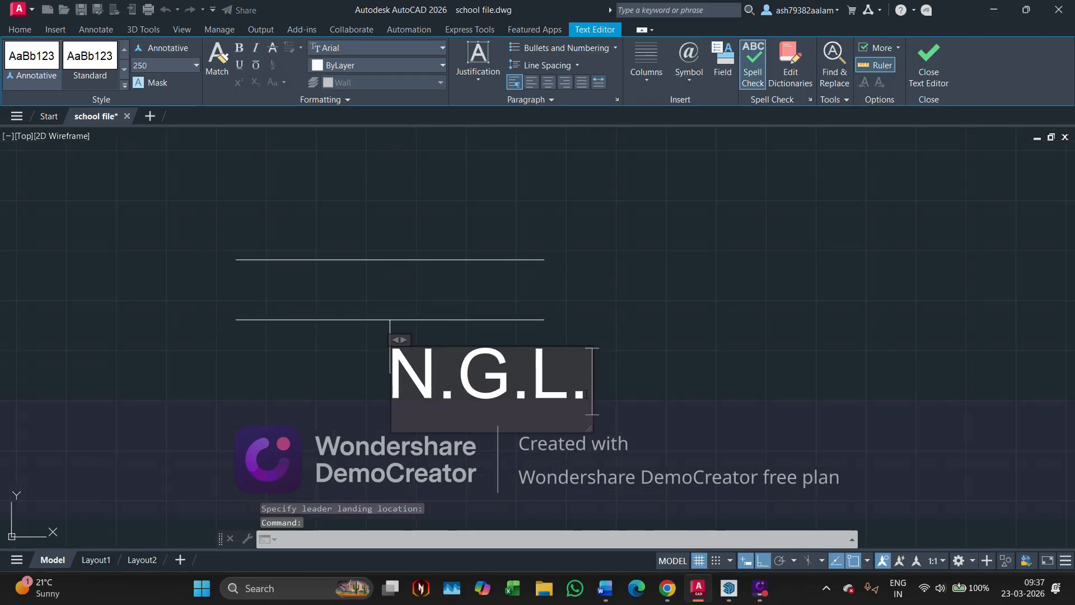
pyautogui.moveTo(587, 392); pyautogui.dragTo(870, 392)
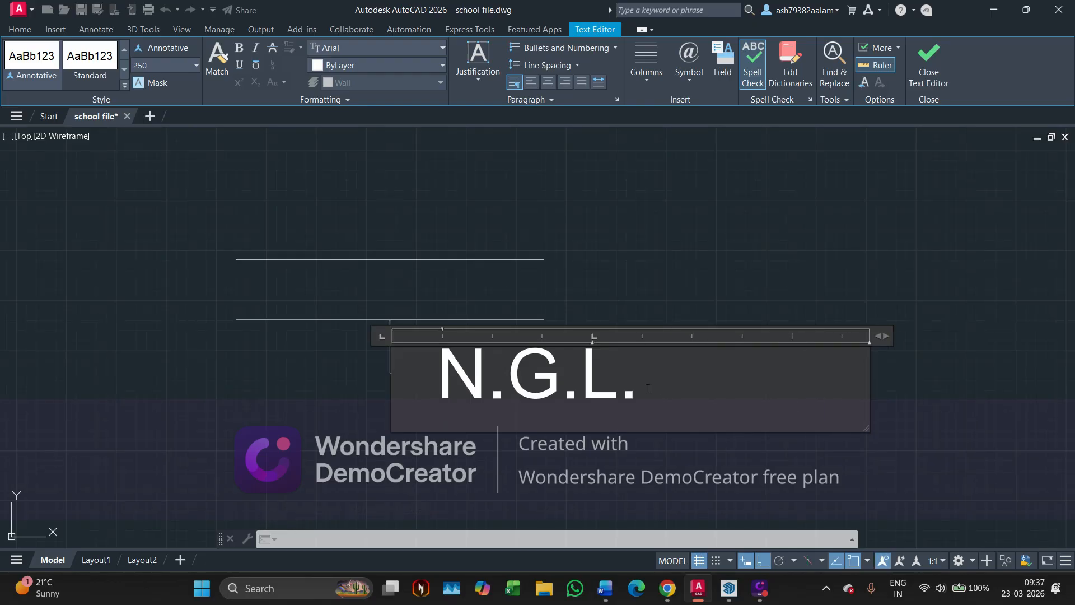
pyautogui.press('BackSpace')
pyautogui.press('BackSpace')
pyautogui.press('BackSpace')
pyautogui.press('BackSpace')
pyautogui.press('BackSpace')
pyautogui.press('BackSpace')
pyautogui.press('BackSpace')
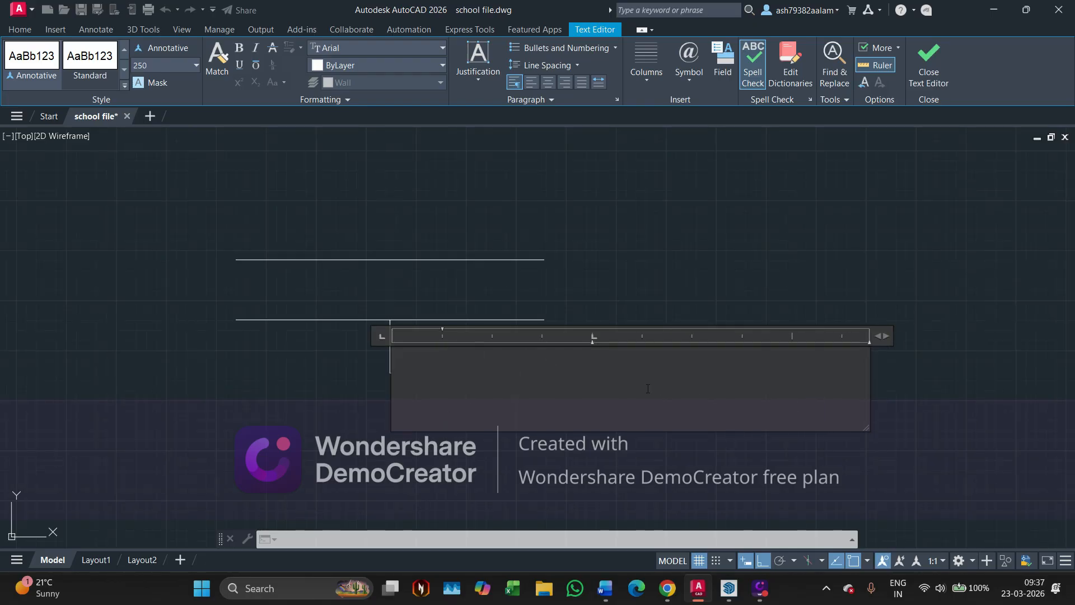
pyautogui.hotkey('ctrl', 'z')
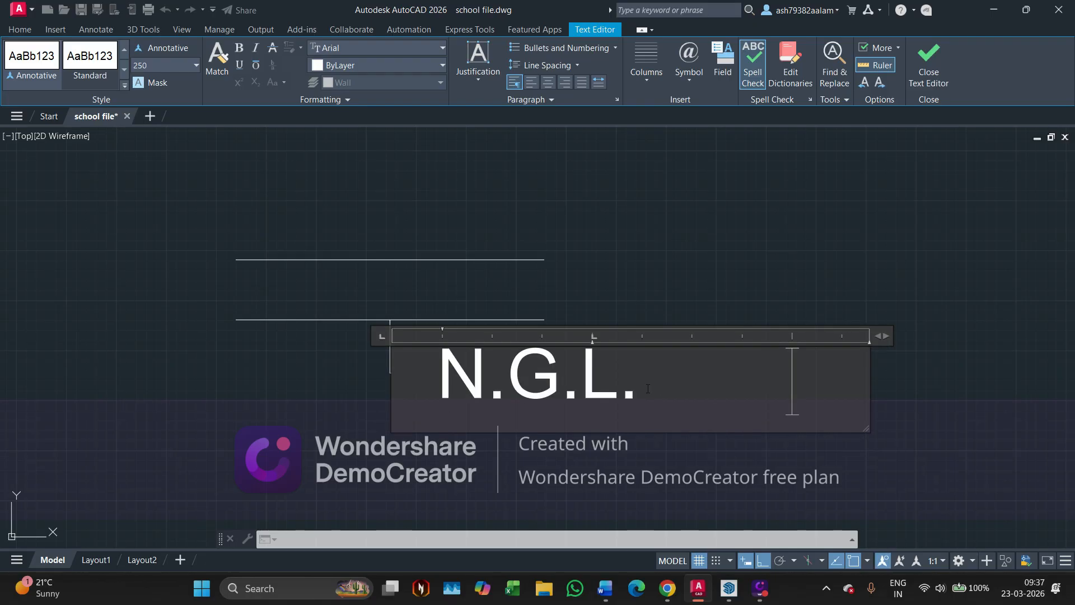
# Add a plus/minus symbol and 0.0M after the N.G.L. text, widen the text frame to one line, and finish editing.
pyautogui.click(688, 81)
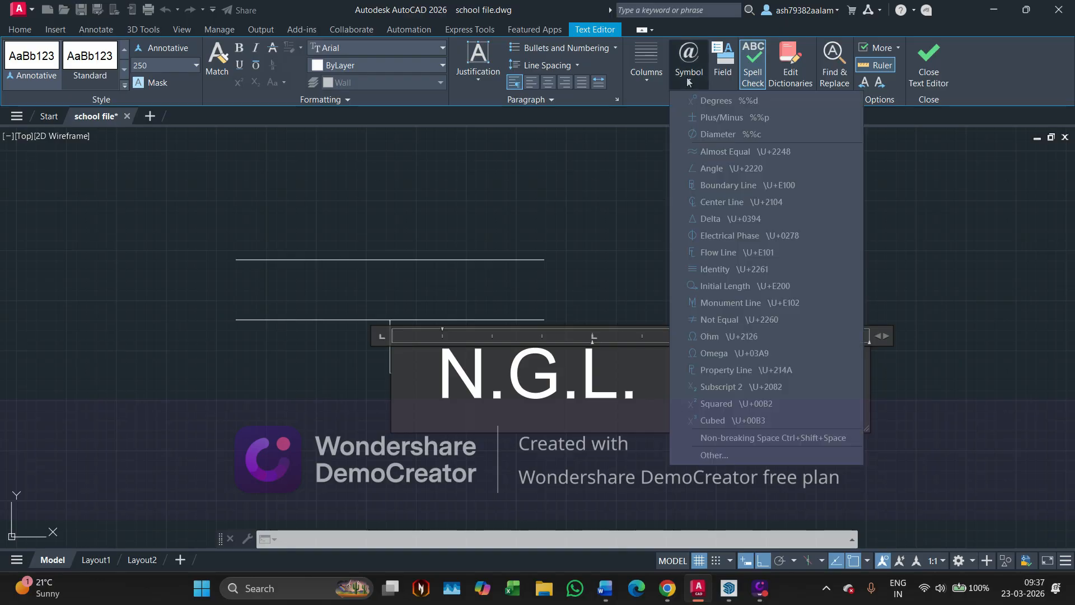
pyautogui.click(700, 118)
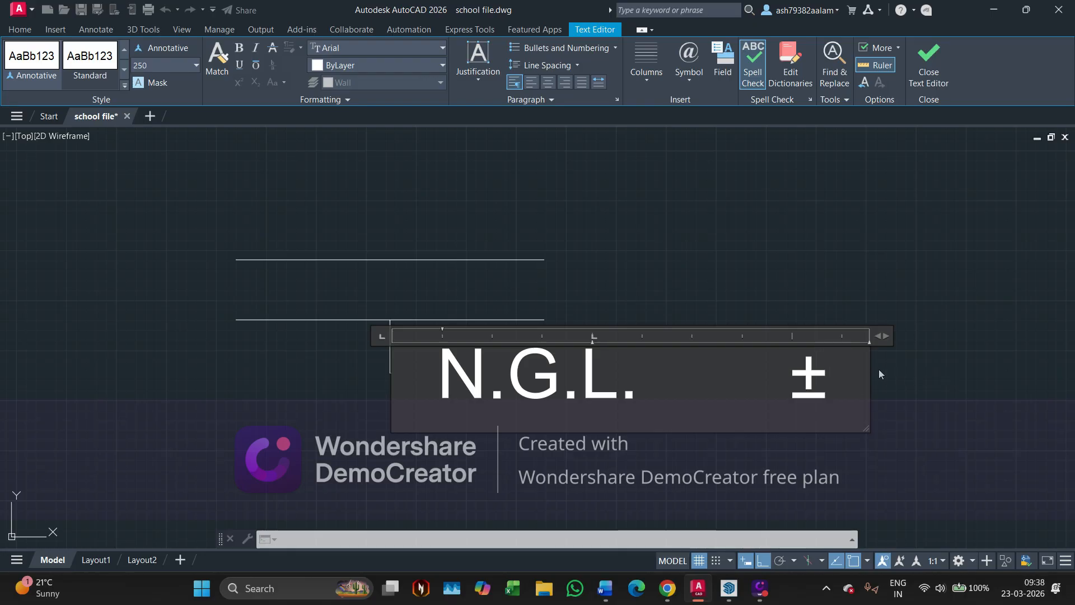
pyautogui.write('0.')
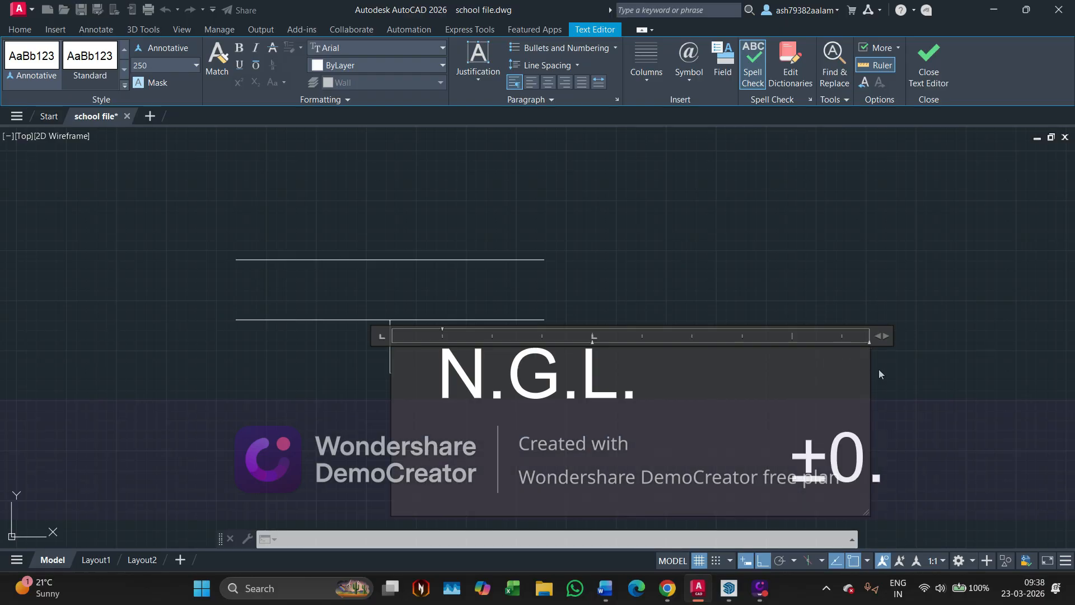
pyautogui.write('0M')
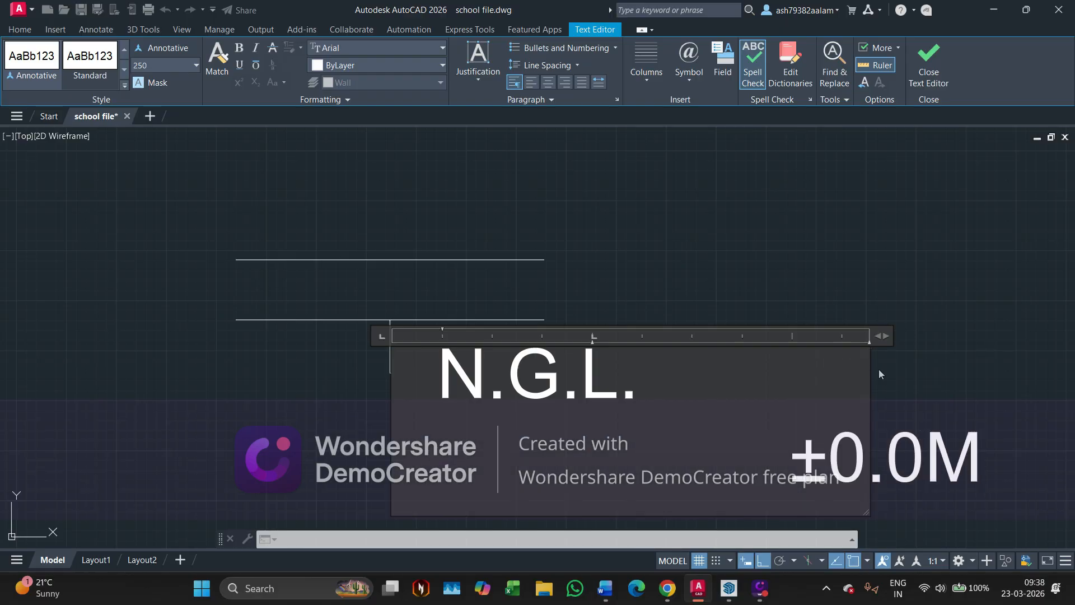
pyautogui.moveTo(870, 368); pyautogui.dragTo(1040, 373)
pyautogui.click(984, 476)
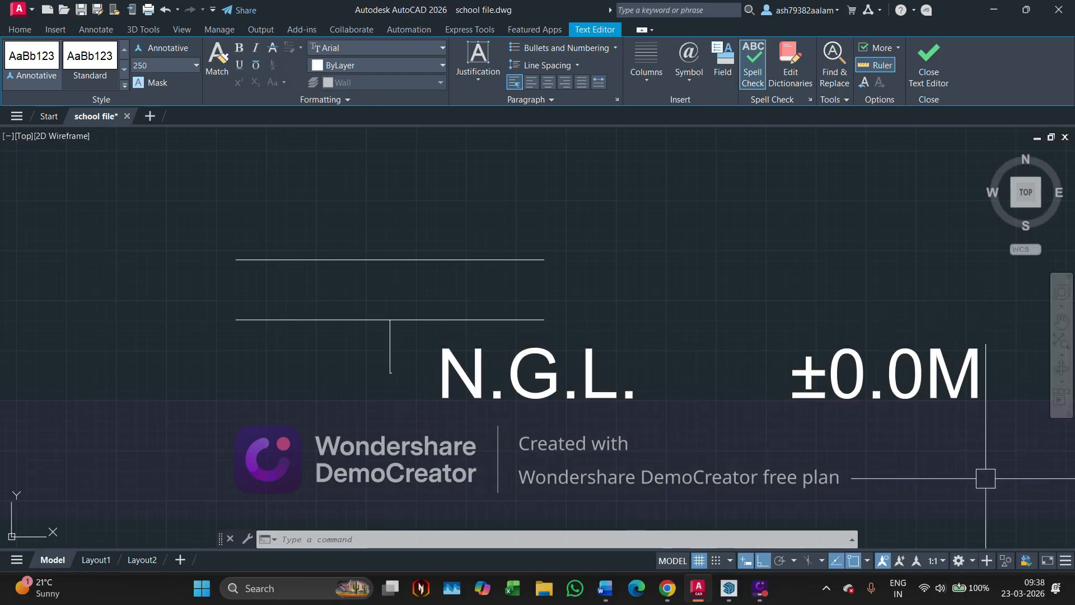
# Reopen the N.G.L. leader text and replace the capital M unit with a lowercase m.
pyautogui.scroll(-2, 535, 452)
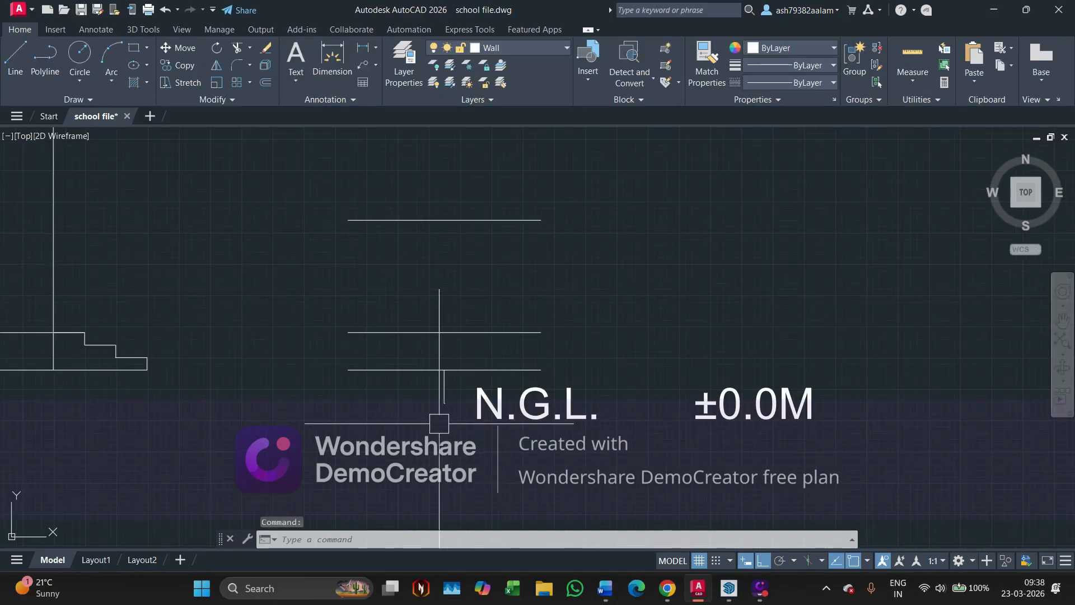
pyautogui.click(711, 399)
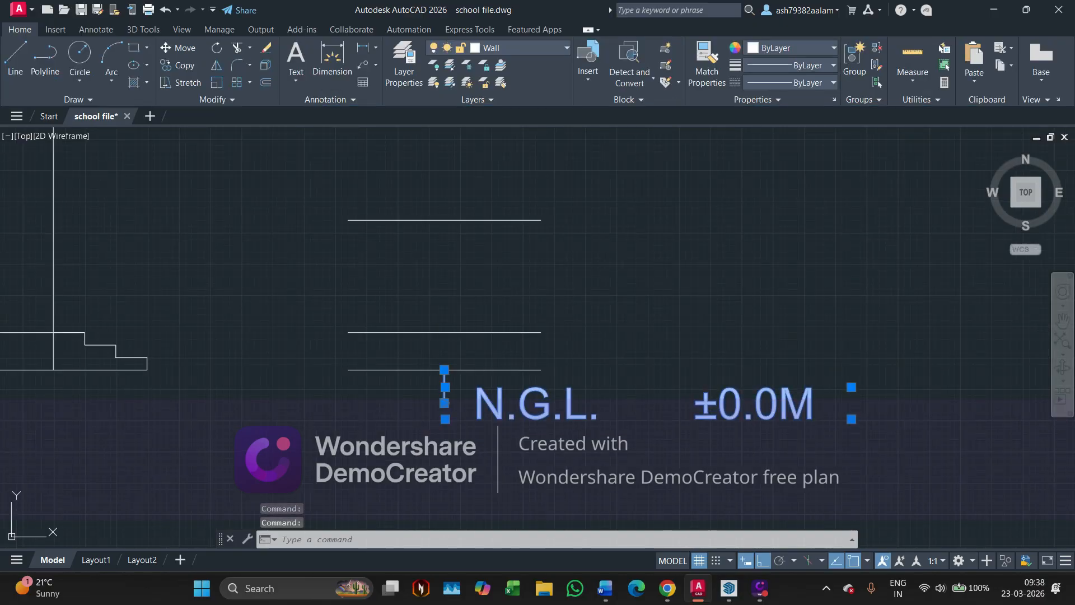
pyautogui.doubleClick(815, 403)
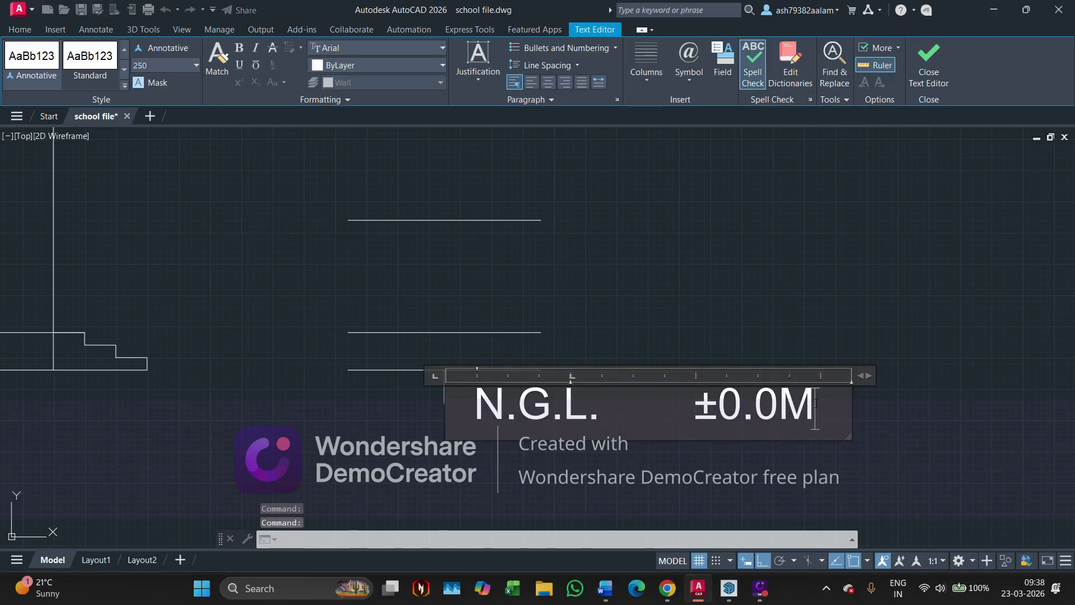
pyautogui.press('BackSpace')
pyautogui.press('capslock')
pyautogui.write('m')
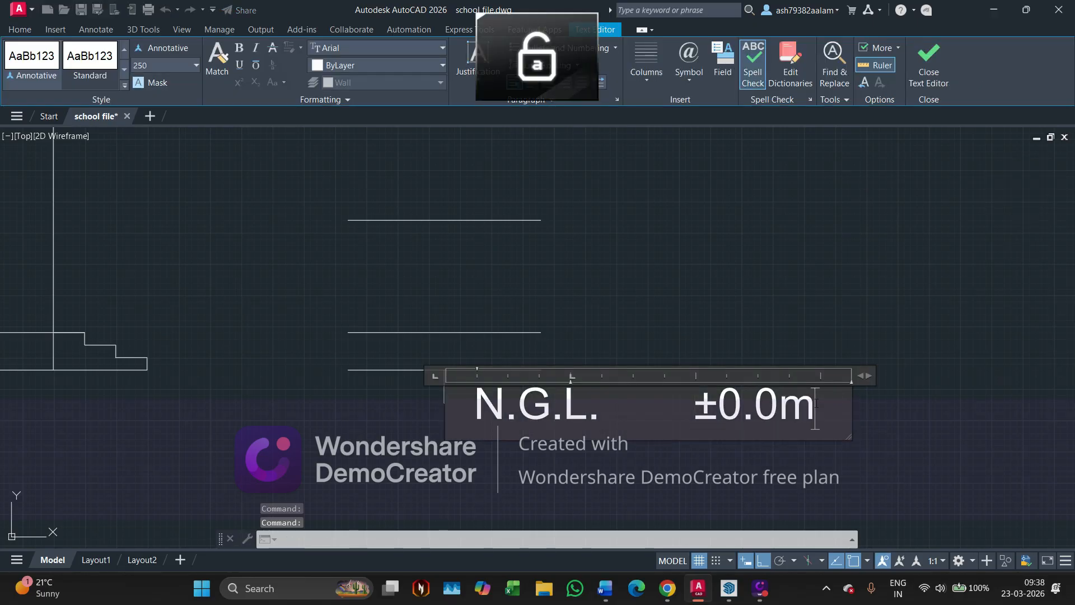
pyautogui.click(691, 304)
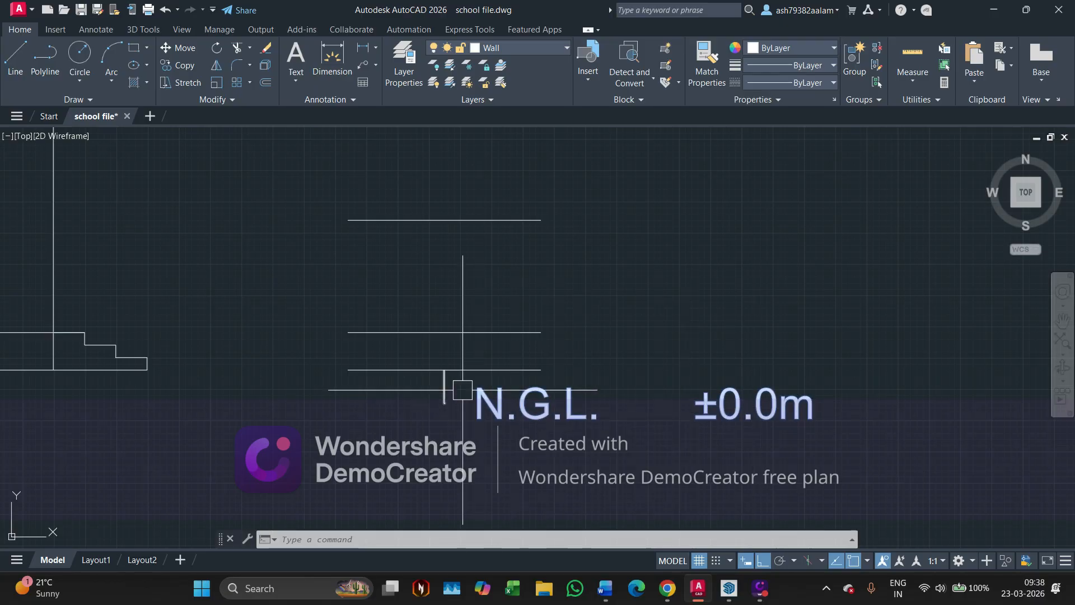
# Inspect the leader's arrowhead up close, and display the N.G.L. multileader's properties to review its leader and text settings.
pyautogui.scroll(3, 463, 390)
pyautogui.scroll(4, 412, 342)
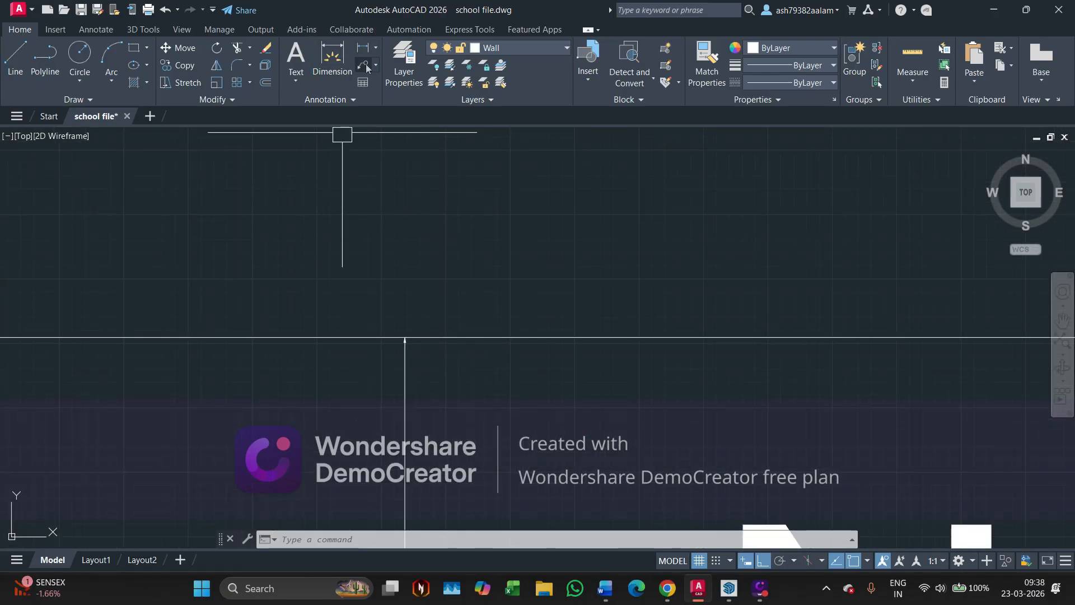
pyautogui.scroll(4, 403, 358)
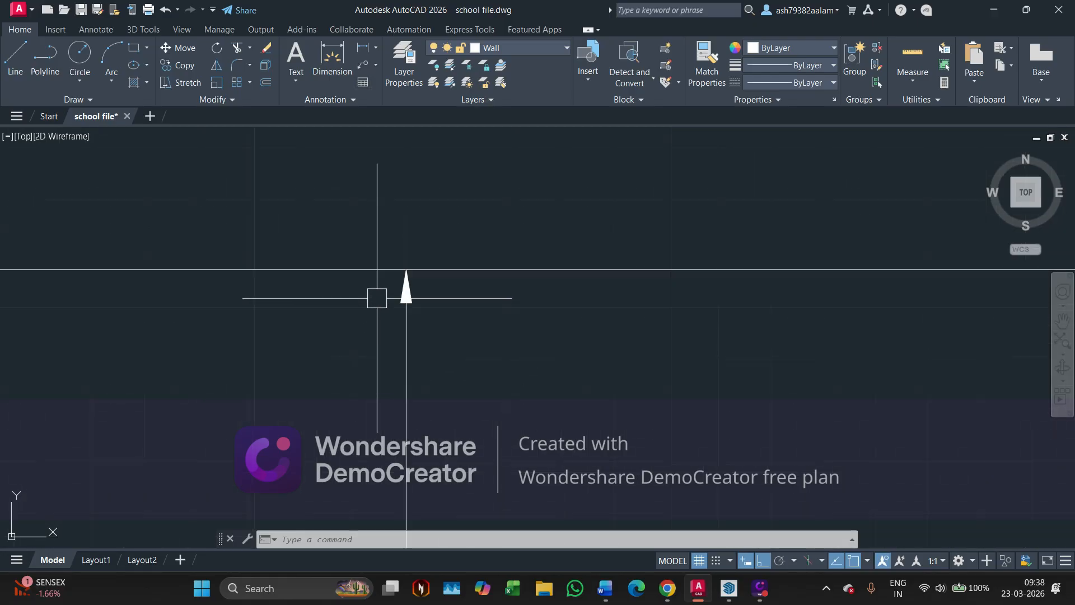
pyautogui.scroll(-3, 393, 303)
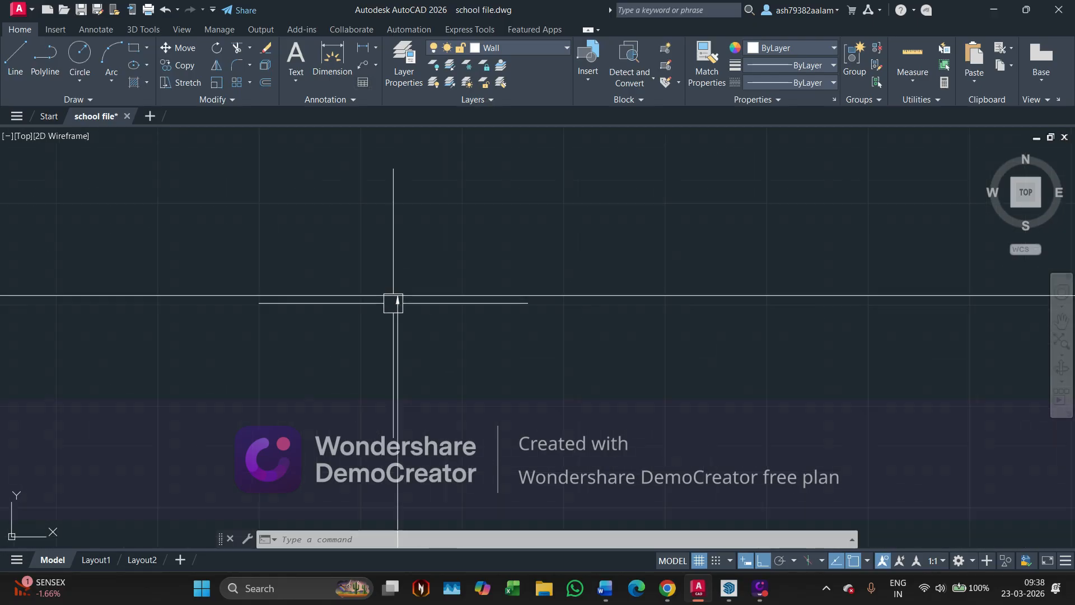
pyautogui.scroll(-3, 393, 303)
pyautogui.press('Escape')
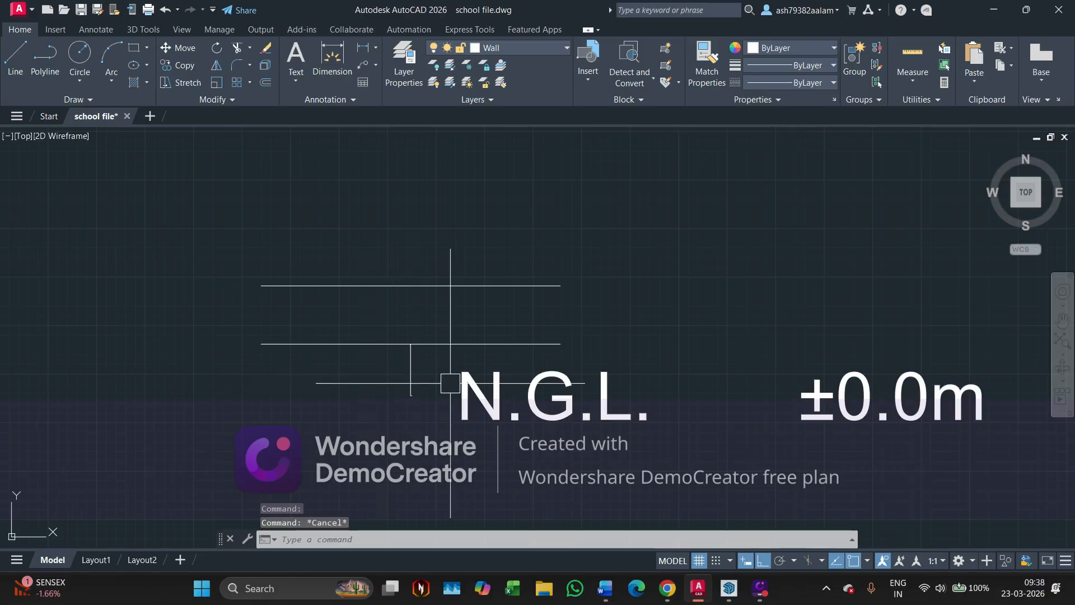
pyautogui.write('PR')
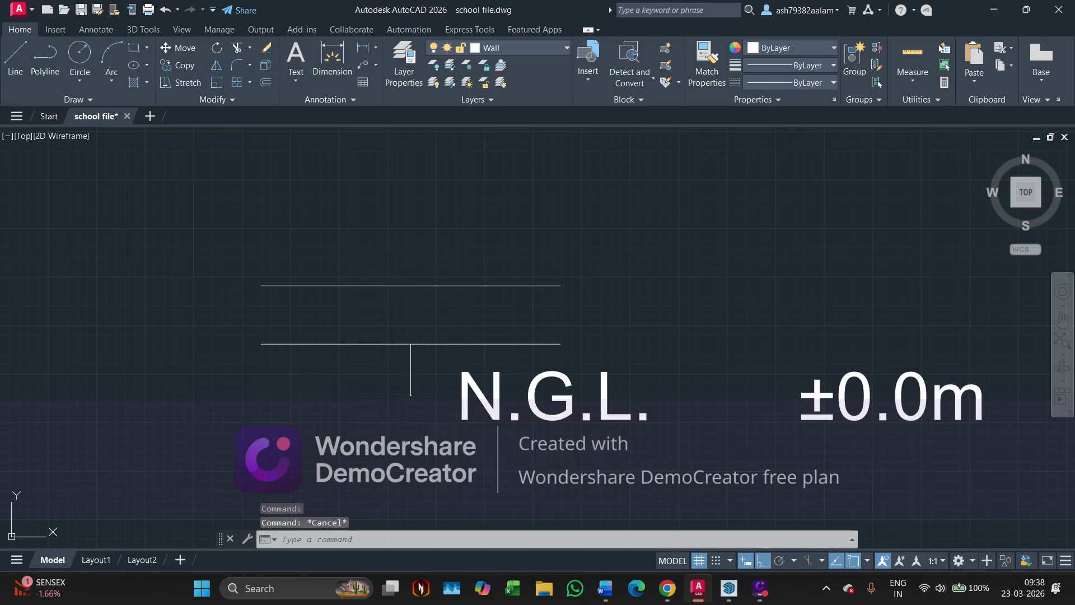
pyautogui.press('Return')
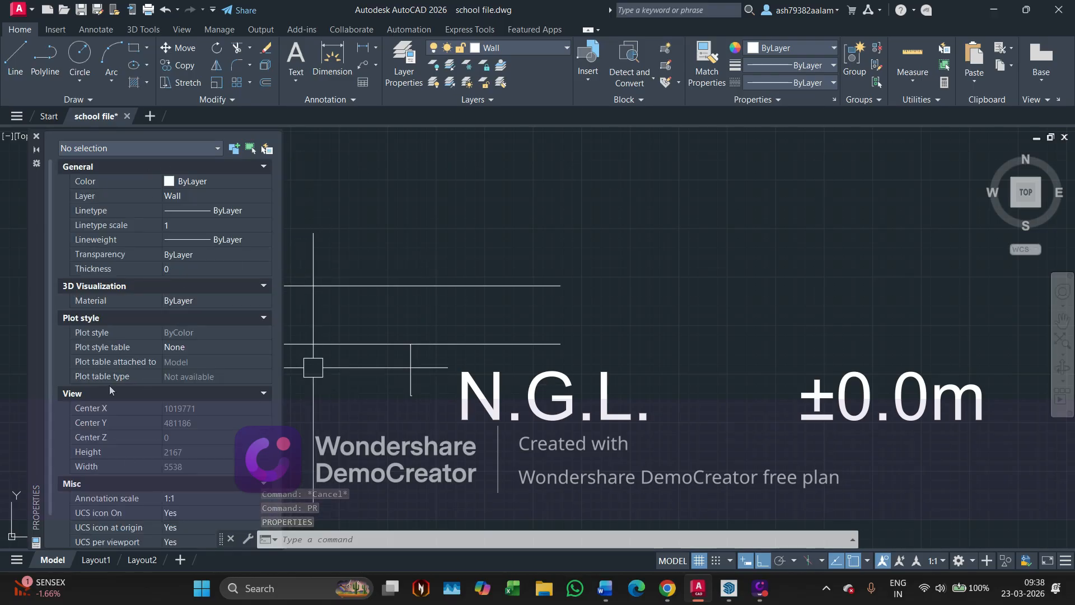
pyautogui.click(532, 403)
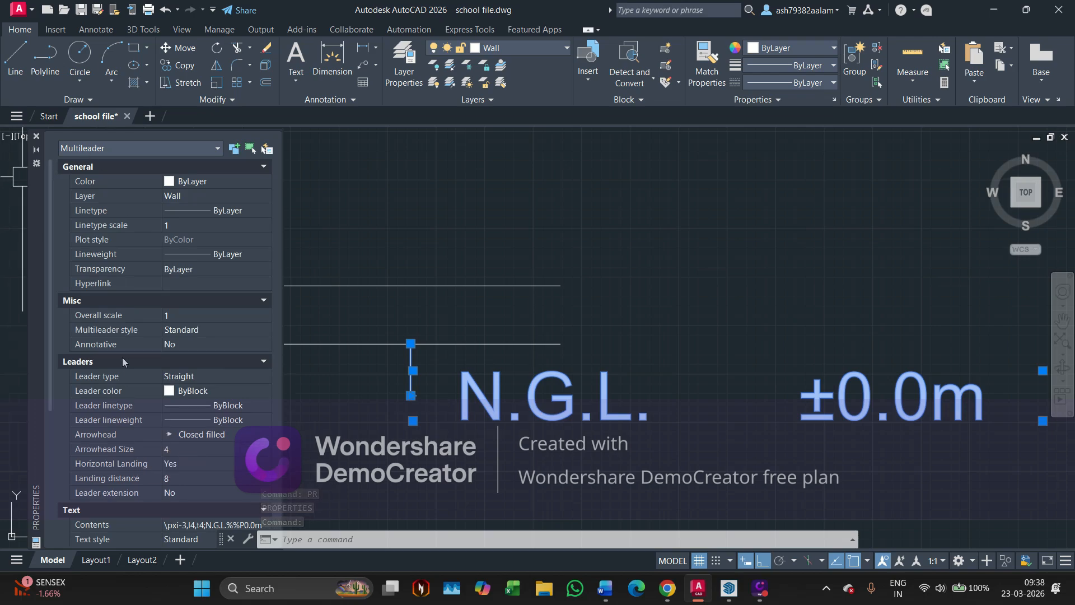
pyautogui.scroll(-2, 123, 381)
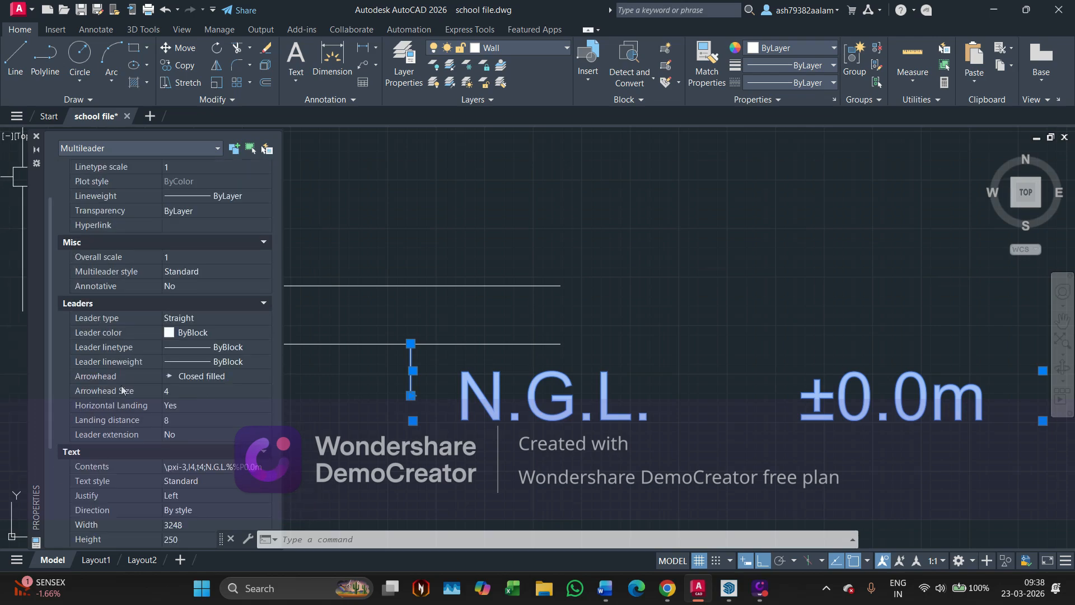
pyautogui.scroll(-5, 83, 358)
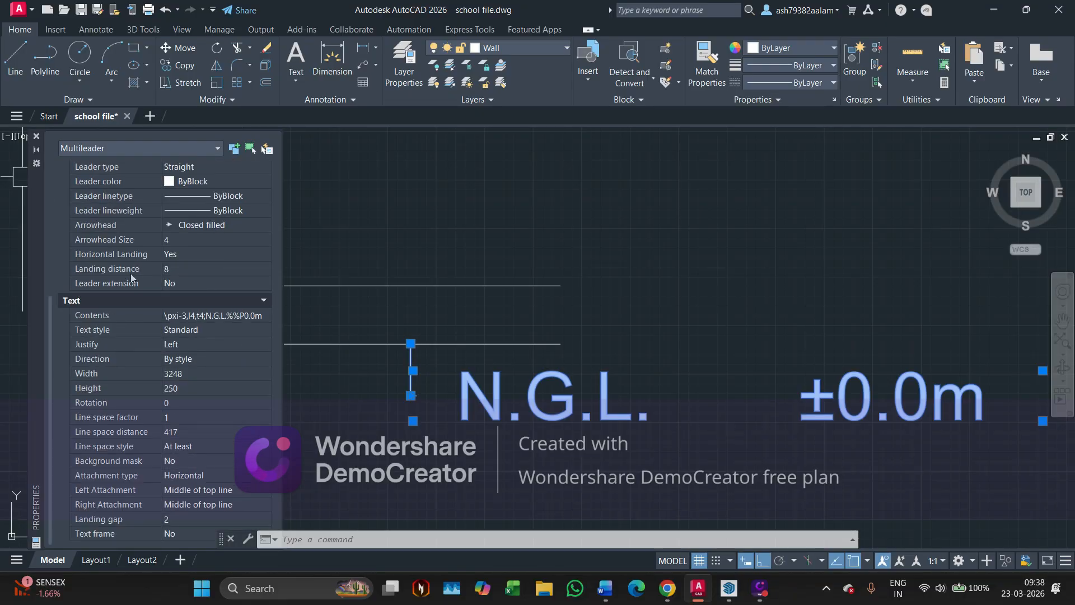
pyautogui.scroll(7, 84, 252)
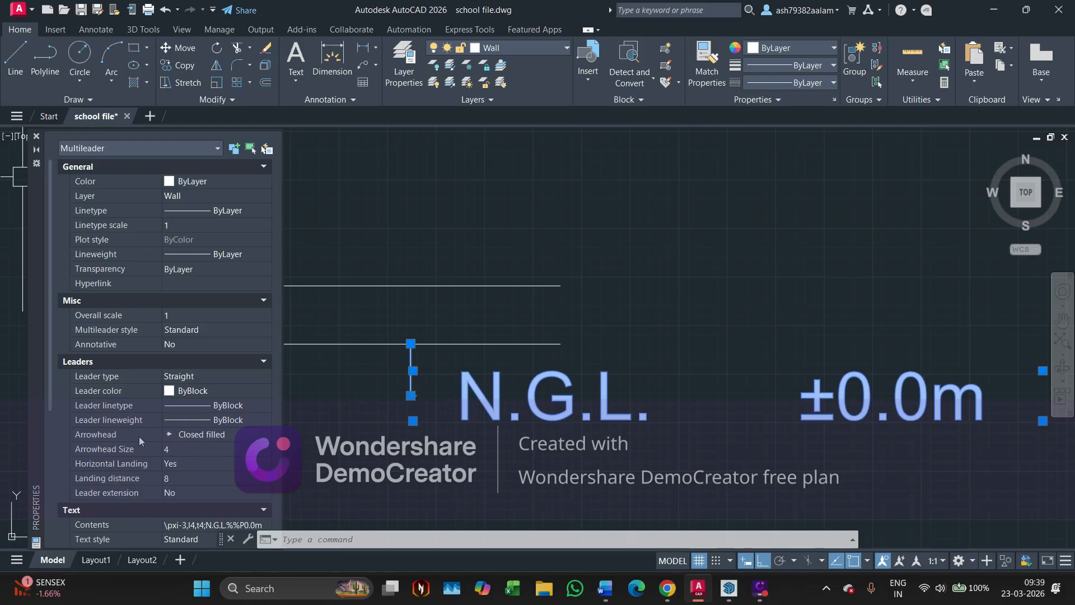
# Set the N.G.L. leader's arrowhead size to 100.
pyautogui.click(170, 452)
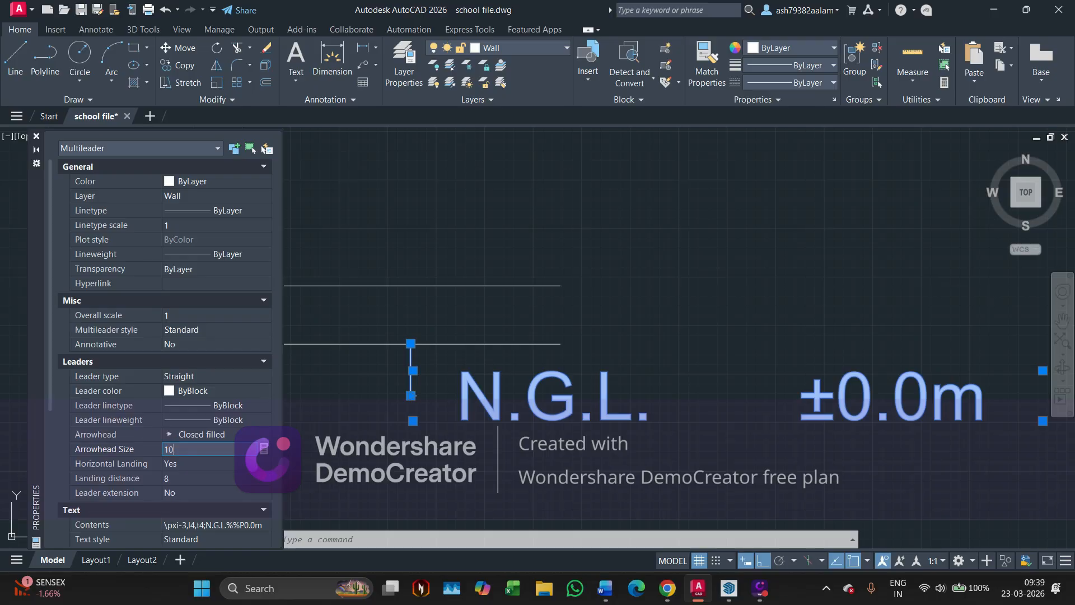
pyautogui.write('100')
pyautogui.press('Tab')
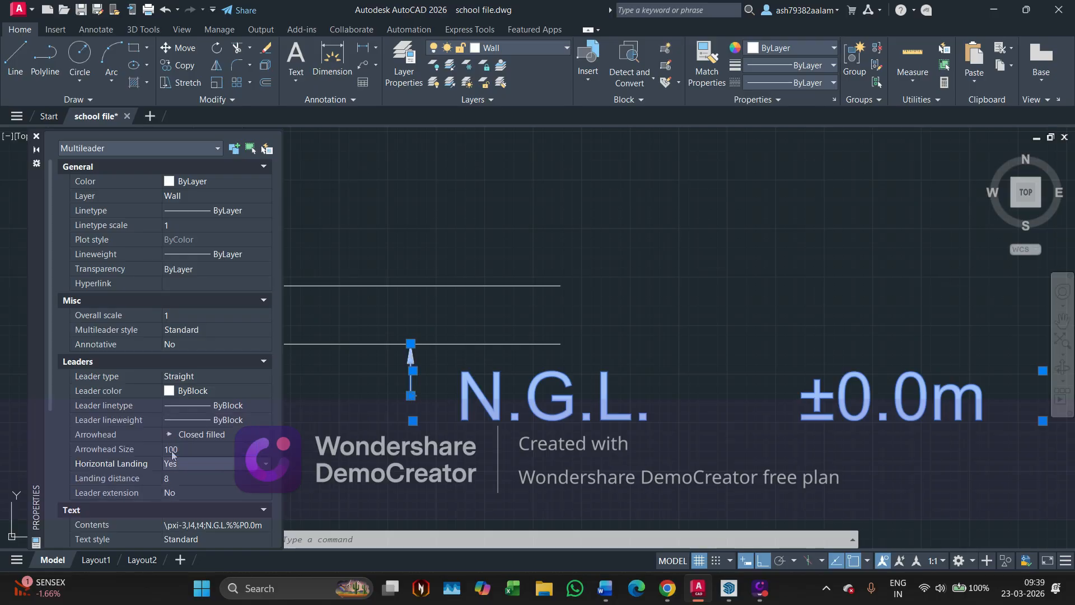
pyautogui.scroll(2, 410, 343)
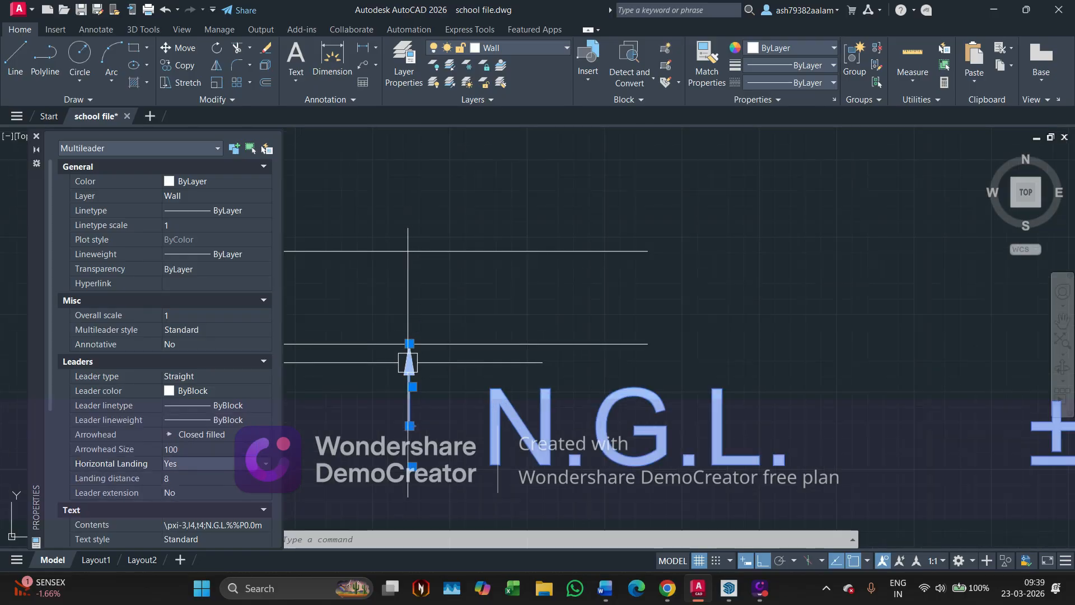
# Set the N.G.L. leader's arrowhead size to 150.
pyautogui.click(204, 450)
pyautogui.write('150')
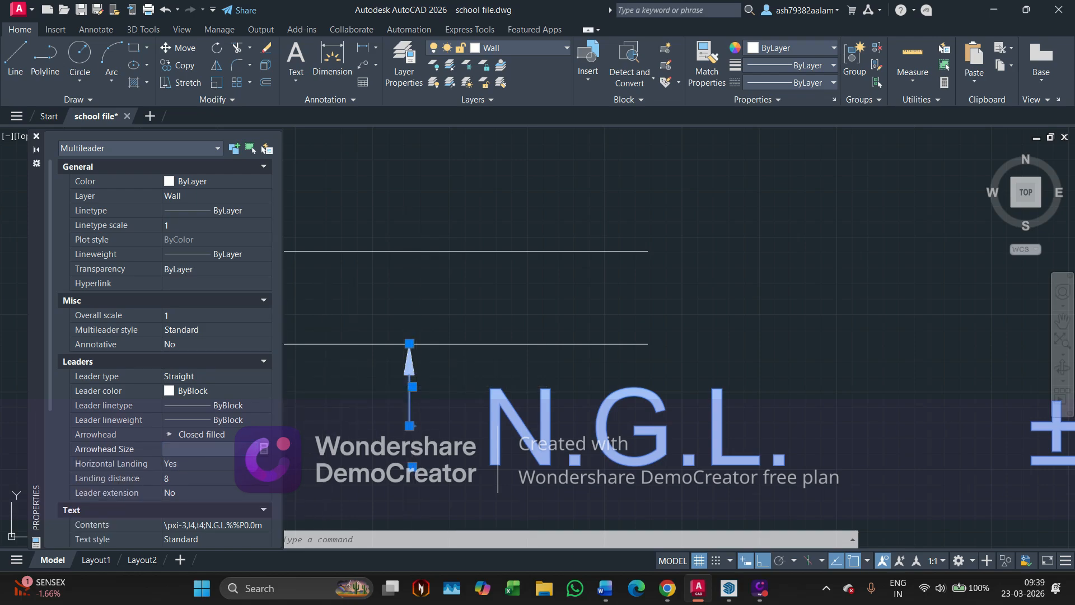
pyautogui.press('Return')
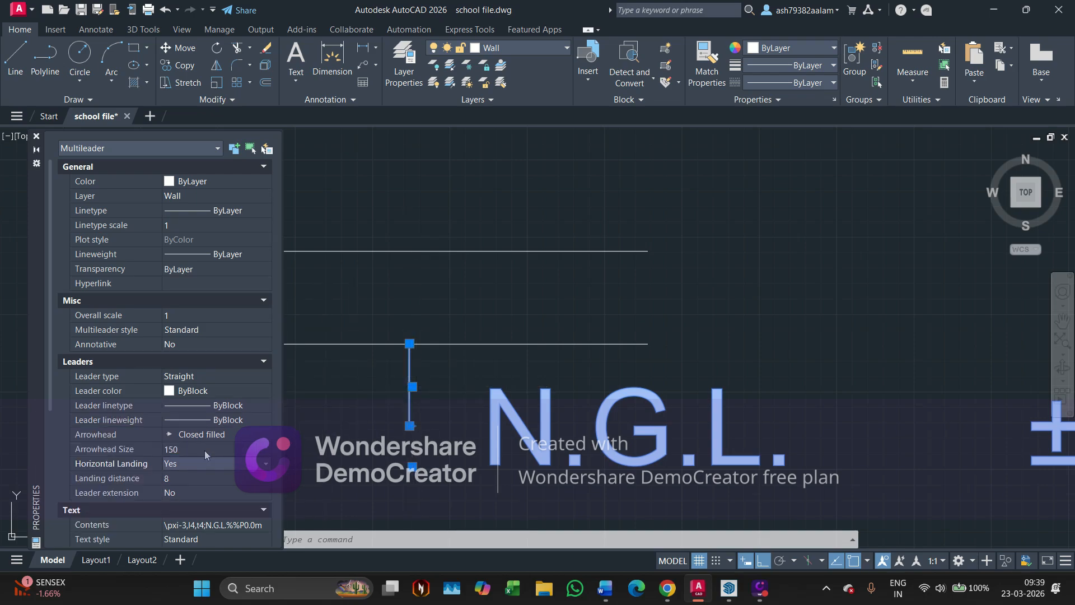
# Stretch the N.G.L. text frame downward and shift the landing sideways so the leader slants, closing the properties and clearing the selection.
pyautogui.scroll(-2, 400, 421)
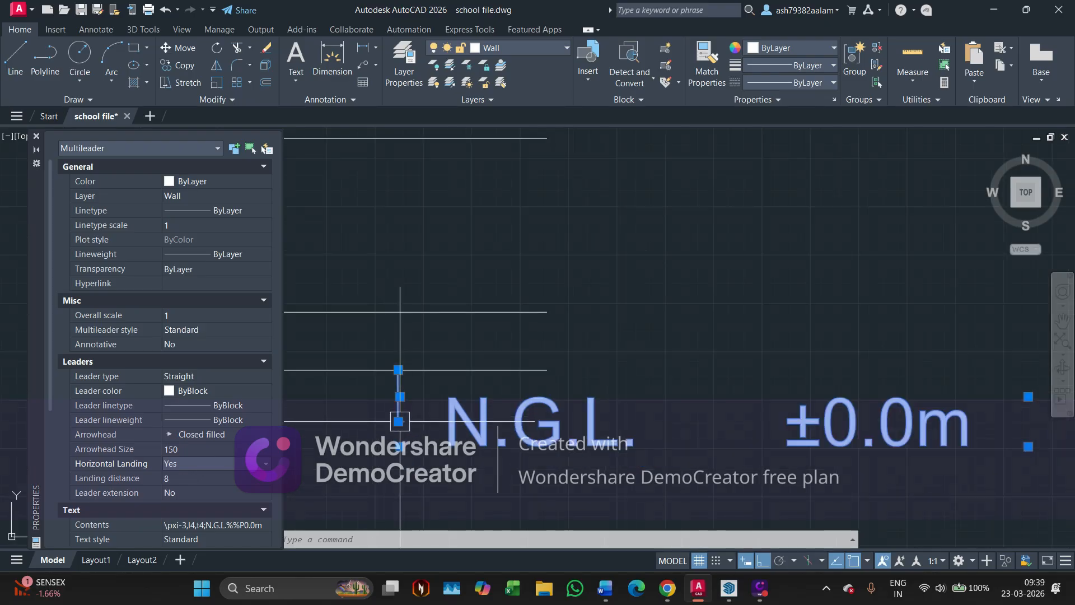
pyautogui.click(399, 421)
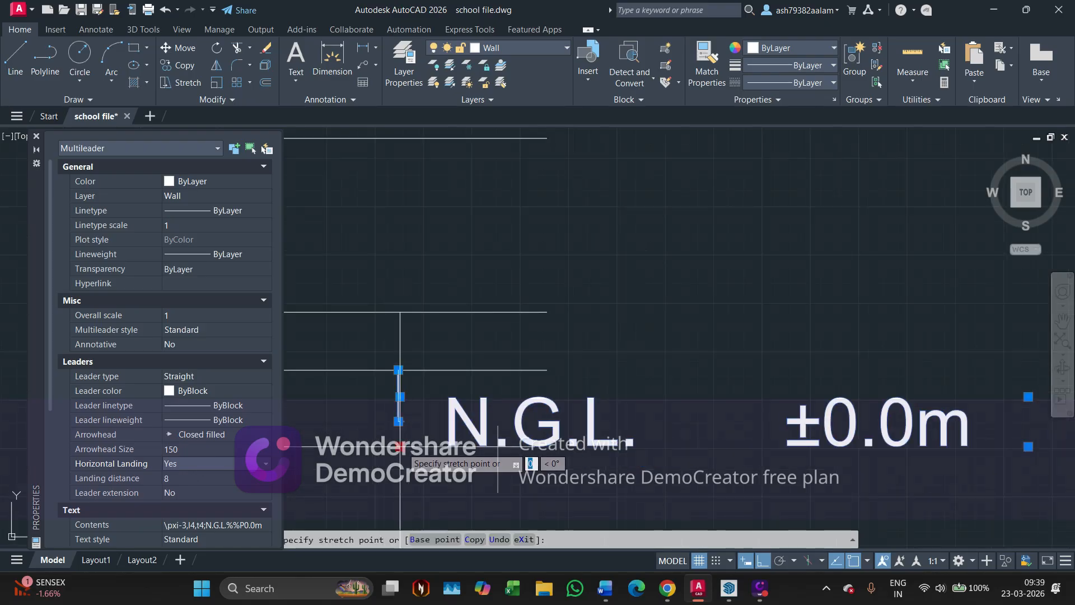
pyautogui.click(397, 488)
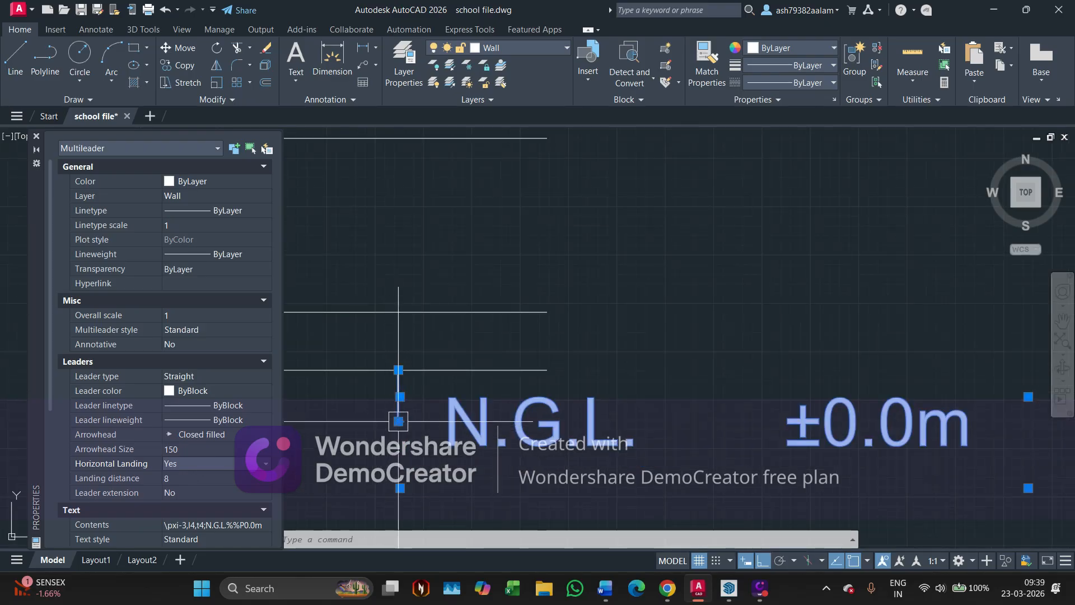
pyautogui.click(399, 421)
pyautogui.click(498, 440)
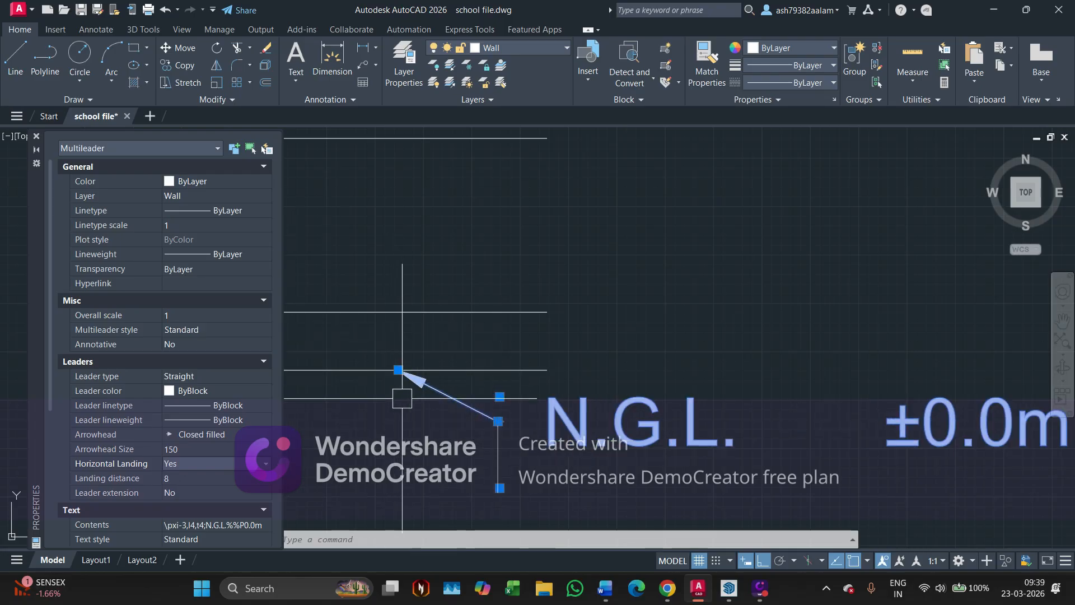
pyautogui.scroll(-3, 402, 398)
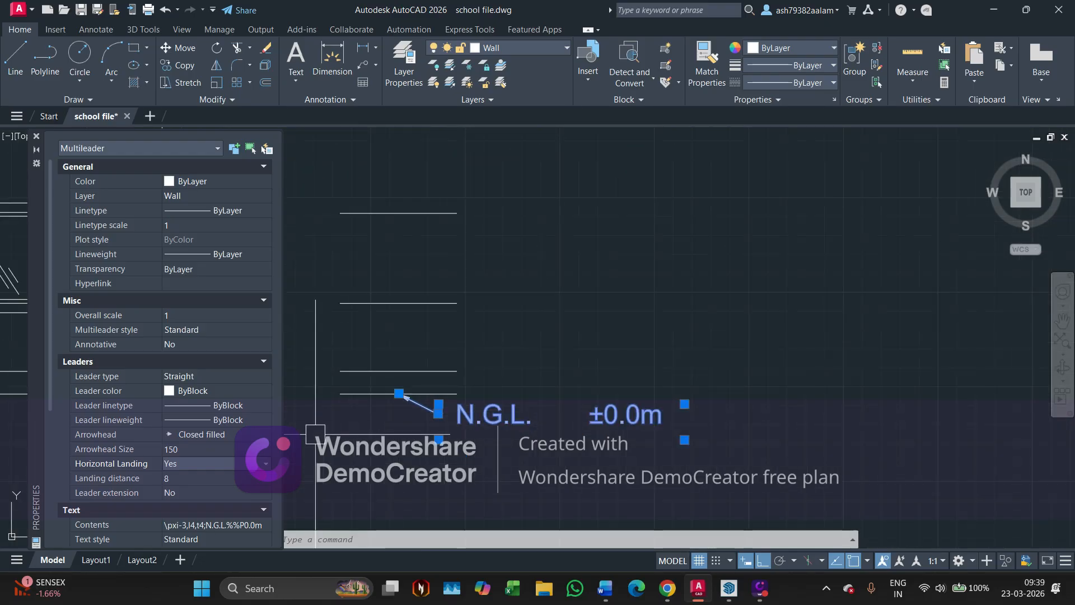
pyautogui.hotkey('ctrl', '1')
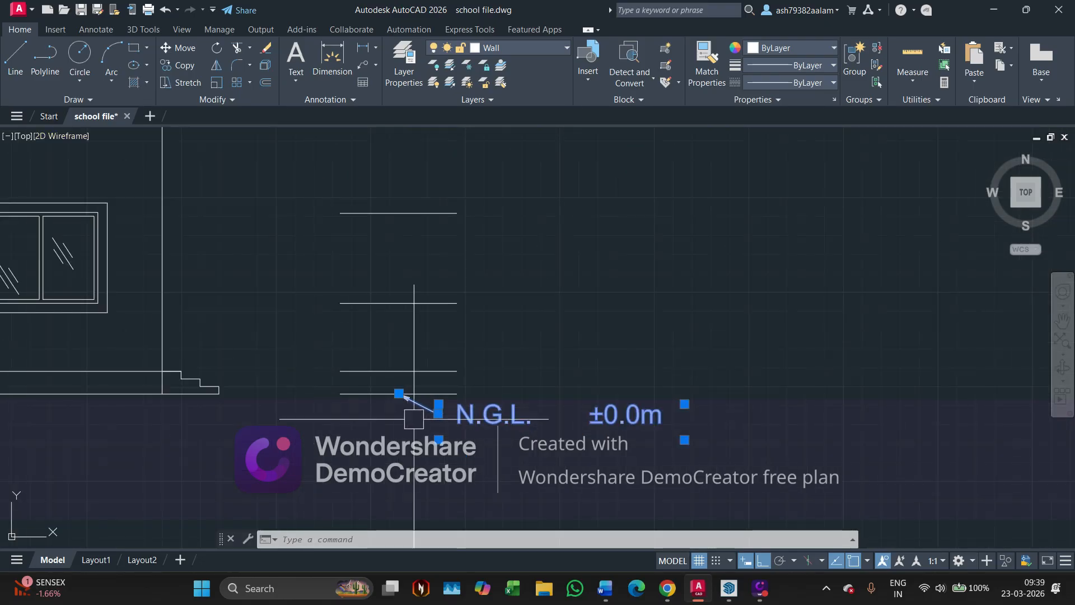
pyautogui.press('Escape')
pyautogui.press('Escape')
pyautogui.press('Escape')
# Lengthen the N.G.L. leader's short horizontal landing by stretching its end toward the text.
pyautogui.scroll(2, 431, 423)
pyautogui.scroll(2, 431, 424)
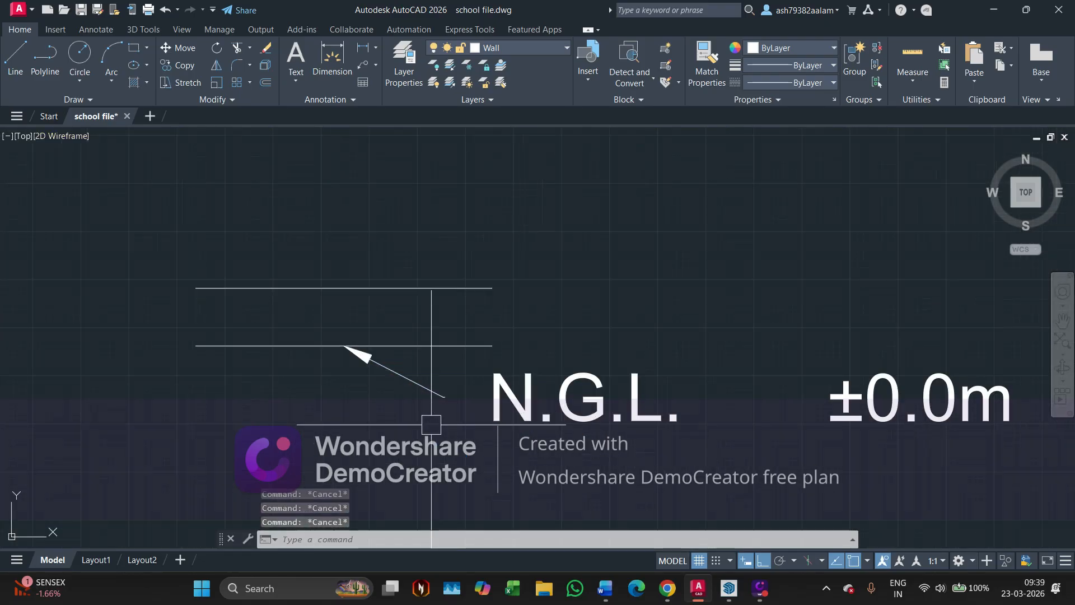
pyautogui.click(407, 380)
pyautogui.scroll(5, 356, 359)
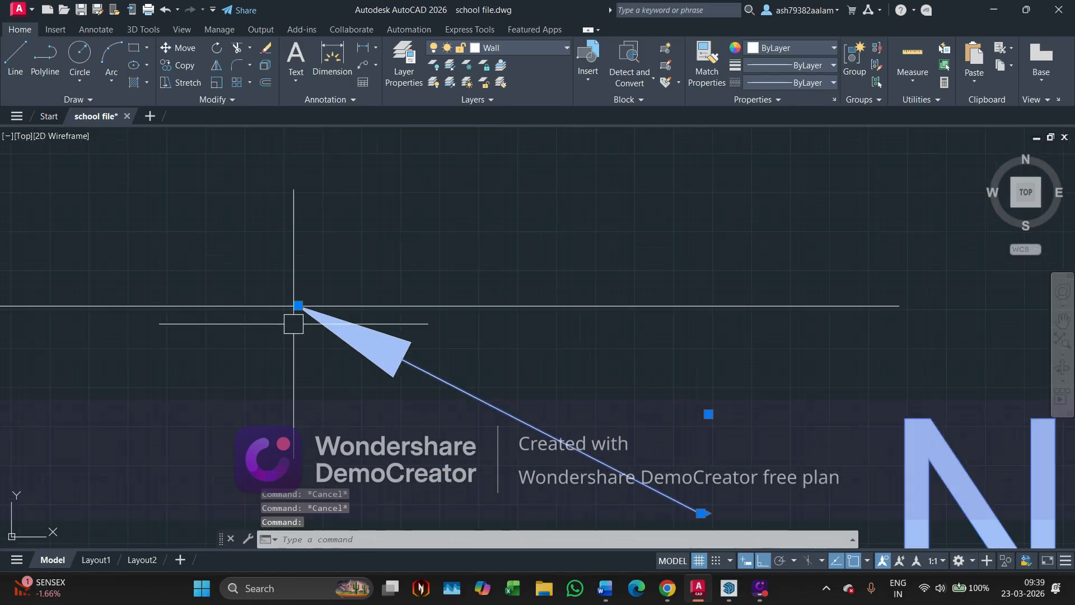
pyautogui.moveTo(560, 437); pyautogui.dragTo(366, 328, button='middle')
pyautogui.scroll(2, 366, 328)
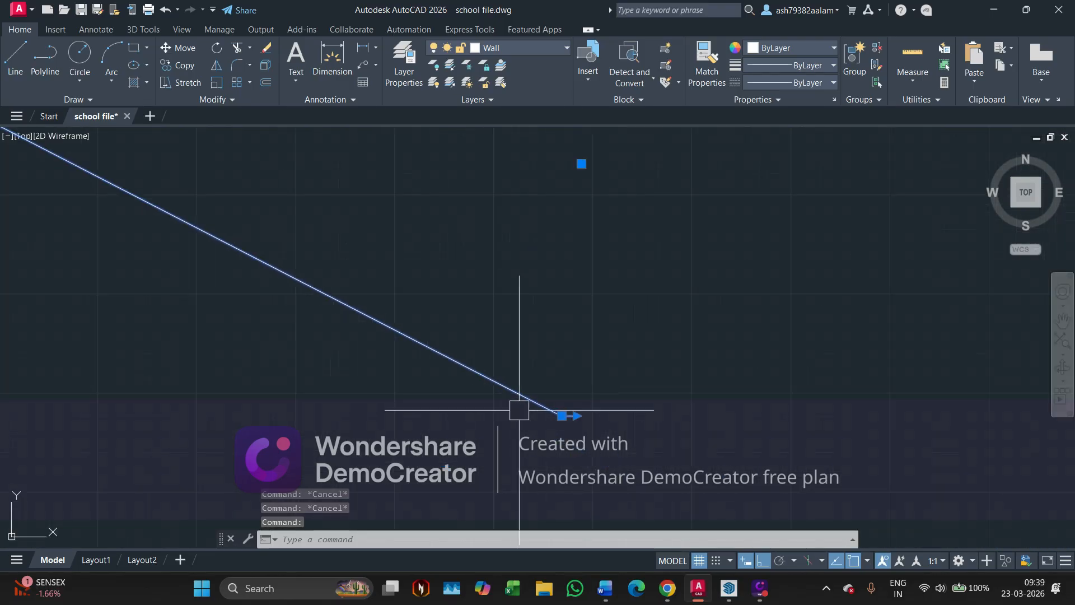
pyautogui.moveTo(560, 406)
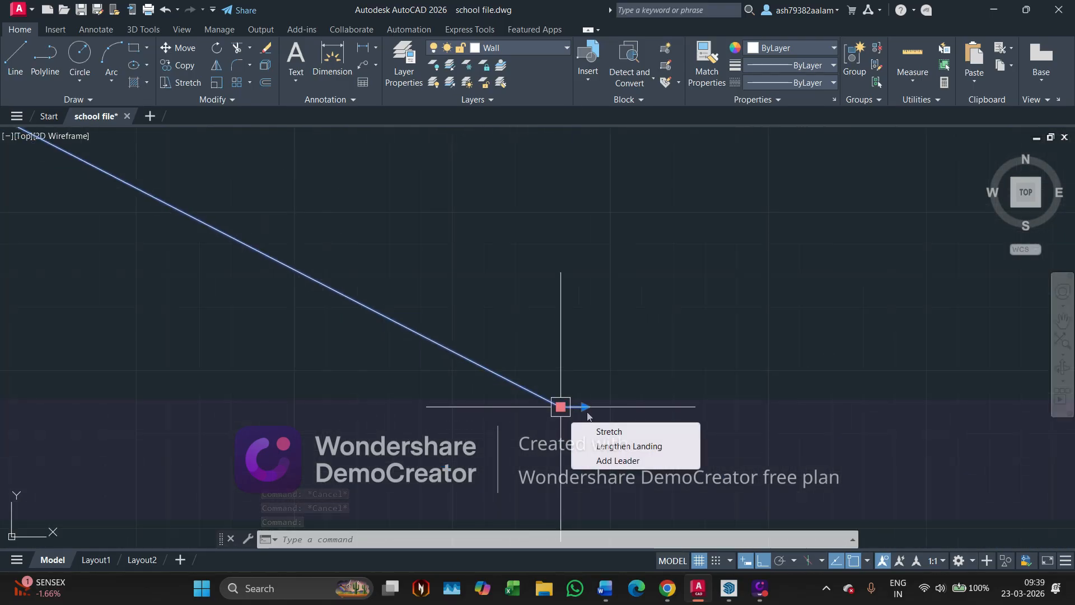
pyautogui.click(585, 407)
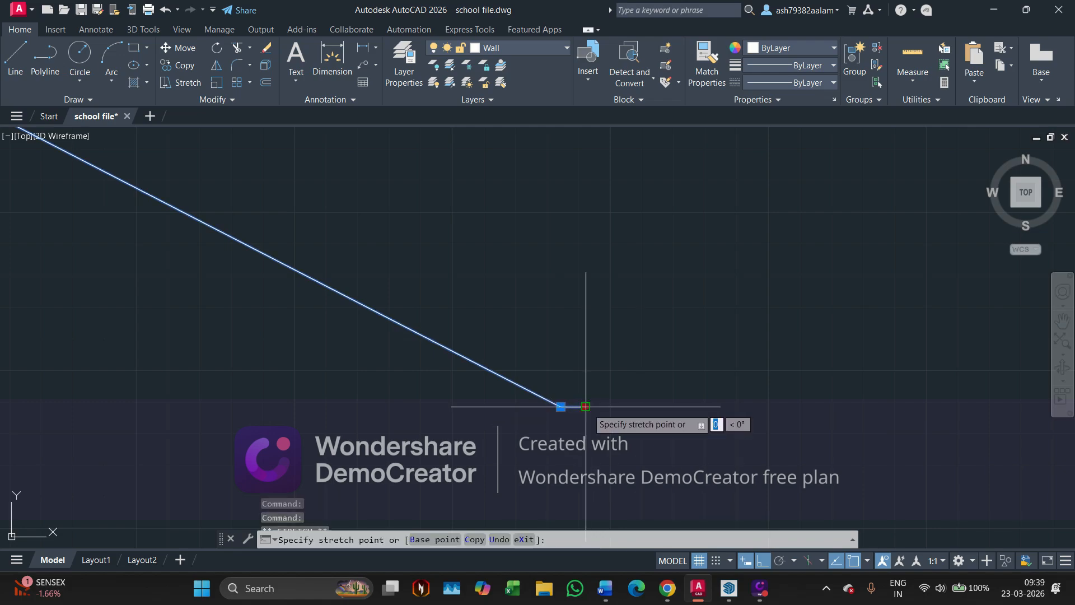
pyautogui.click(963, 405)
# Extend the N.G.L. leader's landing further sideways with a second stretch and clear the selection.
pyautogui.scroll(-6, 606, 431)
pyautogui.moveTo(711, 401); pyautogui.dragTo(540, 374, button='middle')
pyautogui.scroll(4, 540, 373)
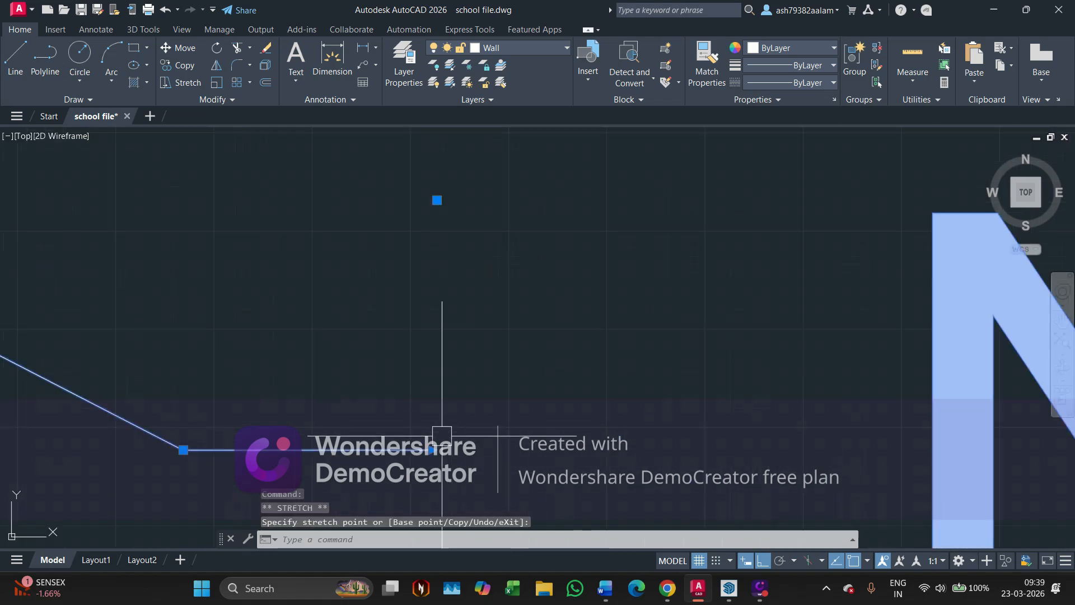
pyautogui.click(500, 403)
pyautogui.click(727, 453)
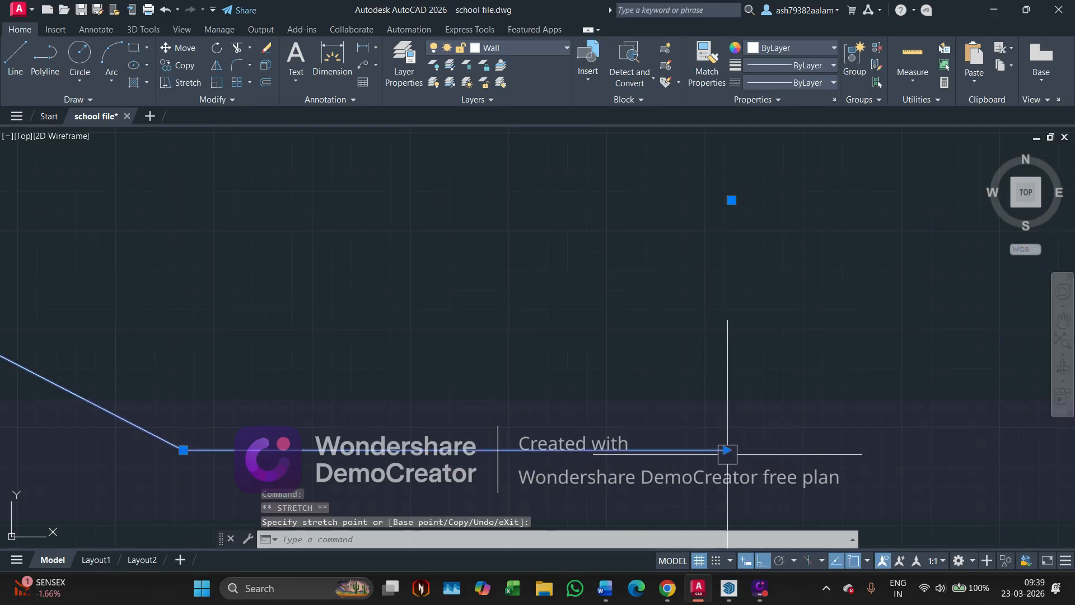
pyautogui.scroll(-12, 519, 442)
pyautogui.moveTo(478, 428); pyautogui.dragTo(321, 380, button='middle')
pyautogui.press('Escape')
pyautogui.press('Escape')
pyautogui.press('Escape')
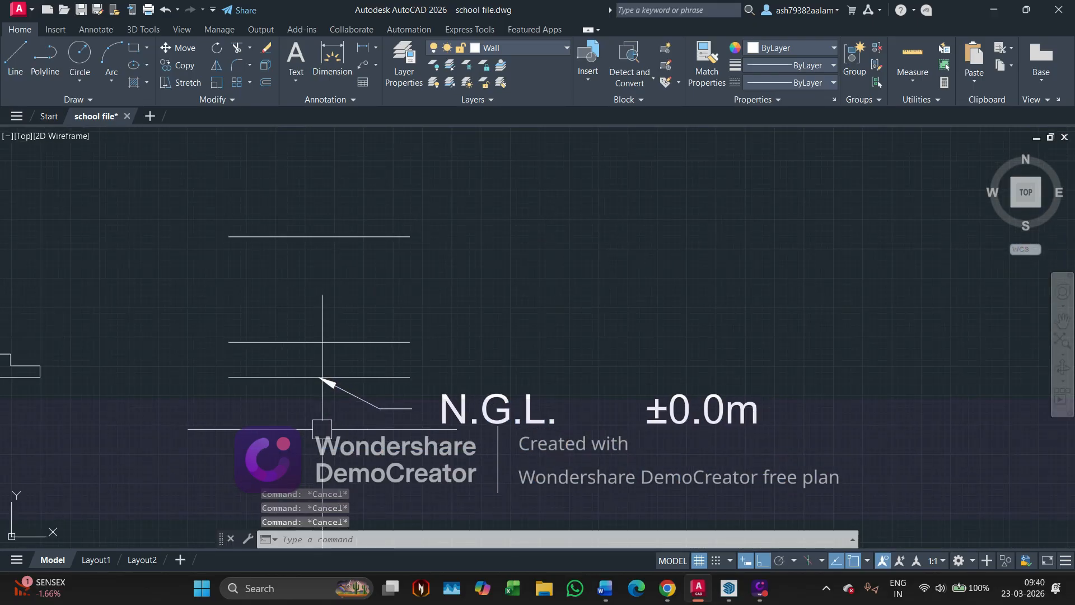
# Move the tab stop in the N.G.L. note to 1250 so ±0.0m sits close to the label.
pyautogui.click(540, 417)
pyautogui.doubleClick(543, 413)
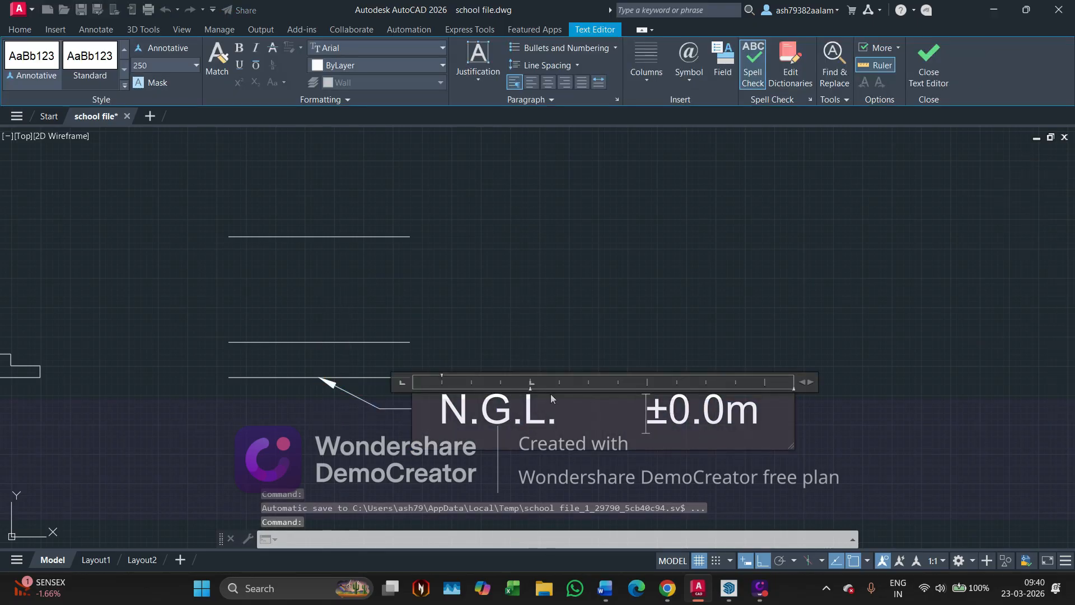
pyautogui.moveTo(532, 386); pyautogui.dragTo(554, 386)
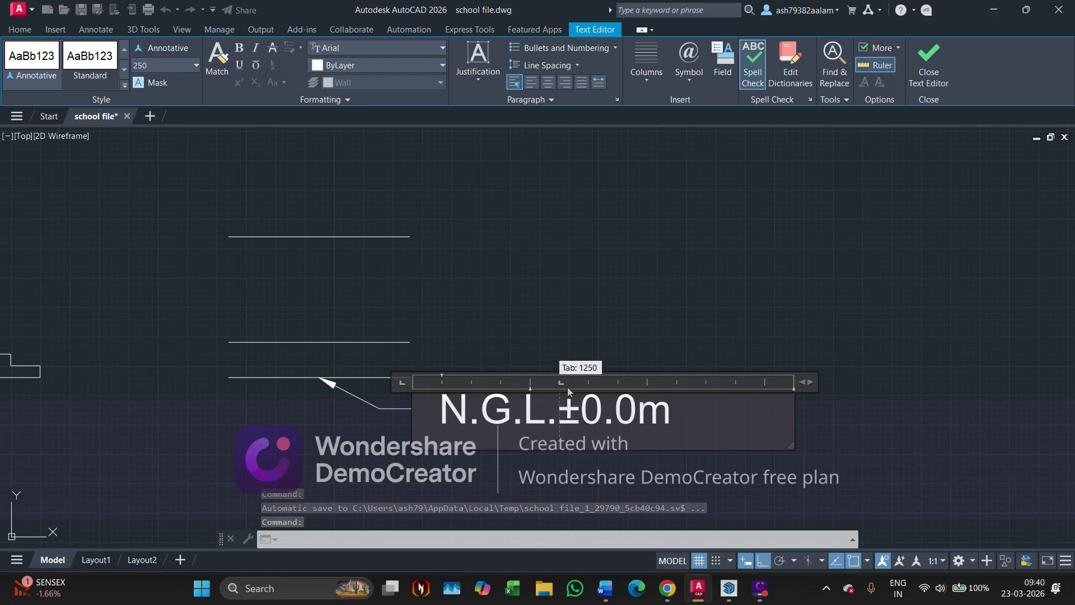
pyautogui.click(485, 474)
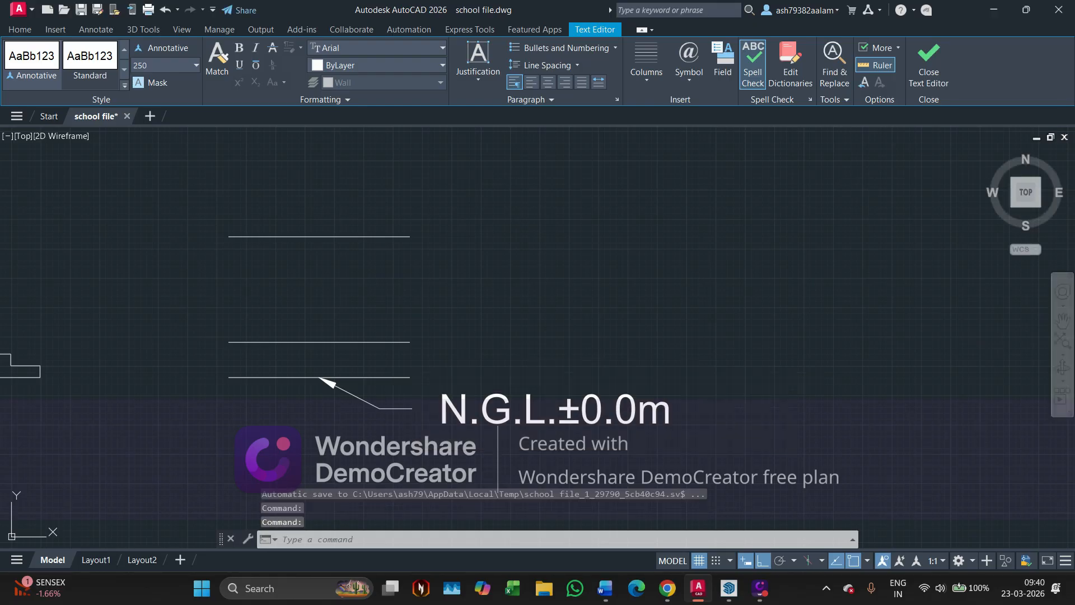
# Add spaces before and after the ± sign so the leader note reads "N.G.L. ± 0.0m".
pyautogui.click(578, 400)
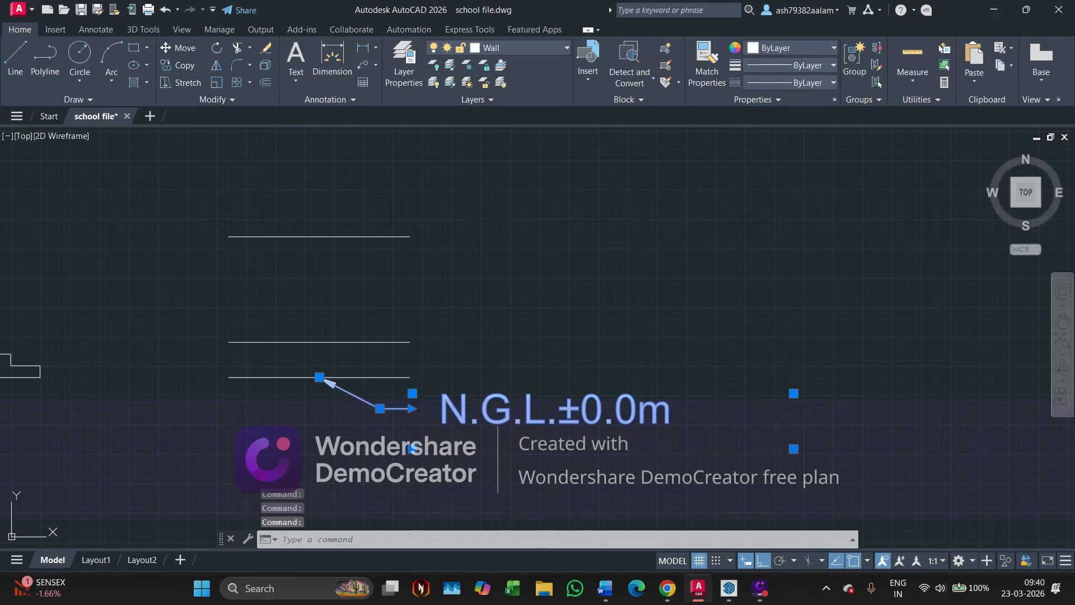
pyautogui.doubleClick(558, 412)
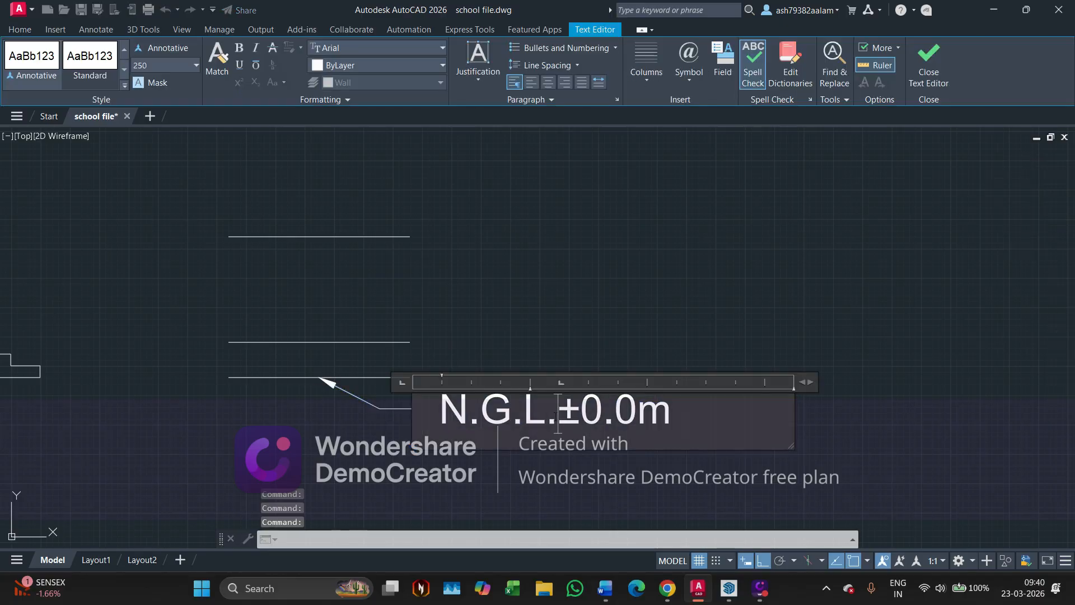
pyautogui.write('v')
pyautogui.press('BackSpace')
pyautogui.click(586, 353)
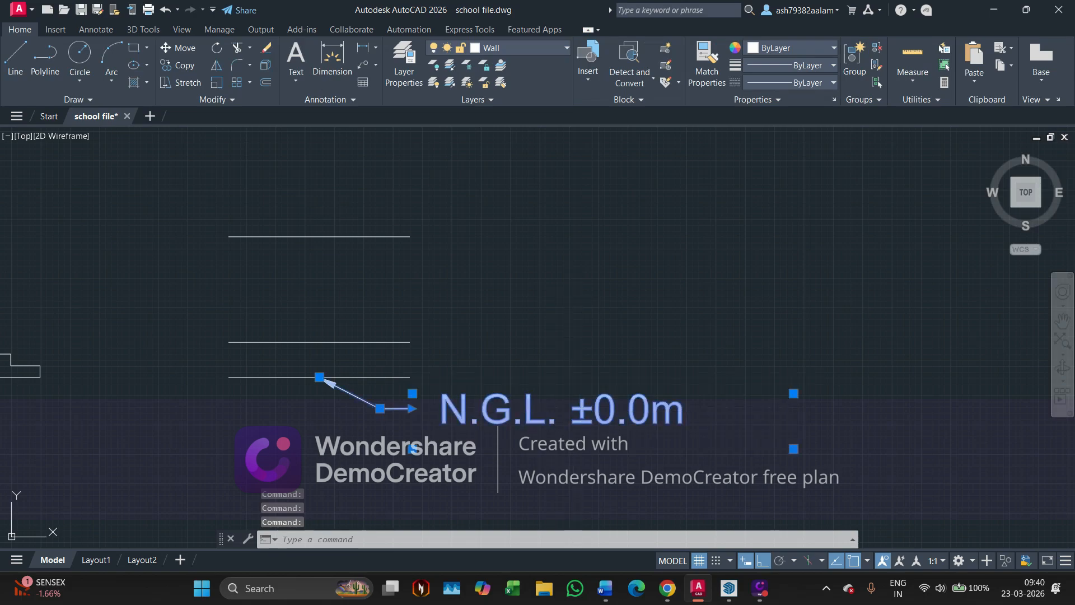
pyautogui.doubleClick(592, 413)
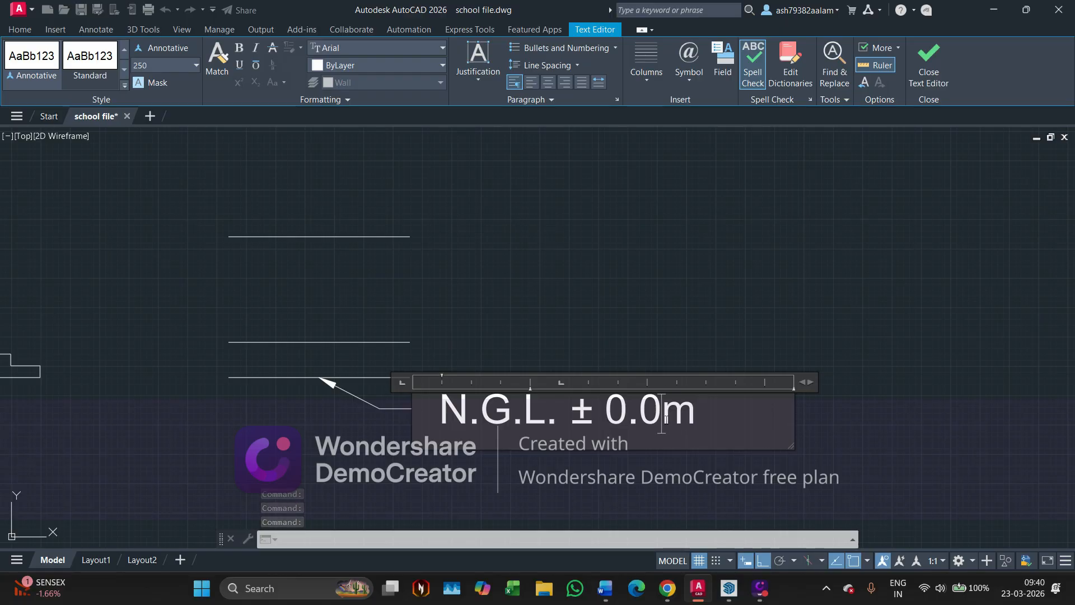
pyautogui.click(575, 334)
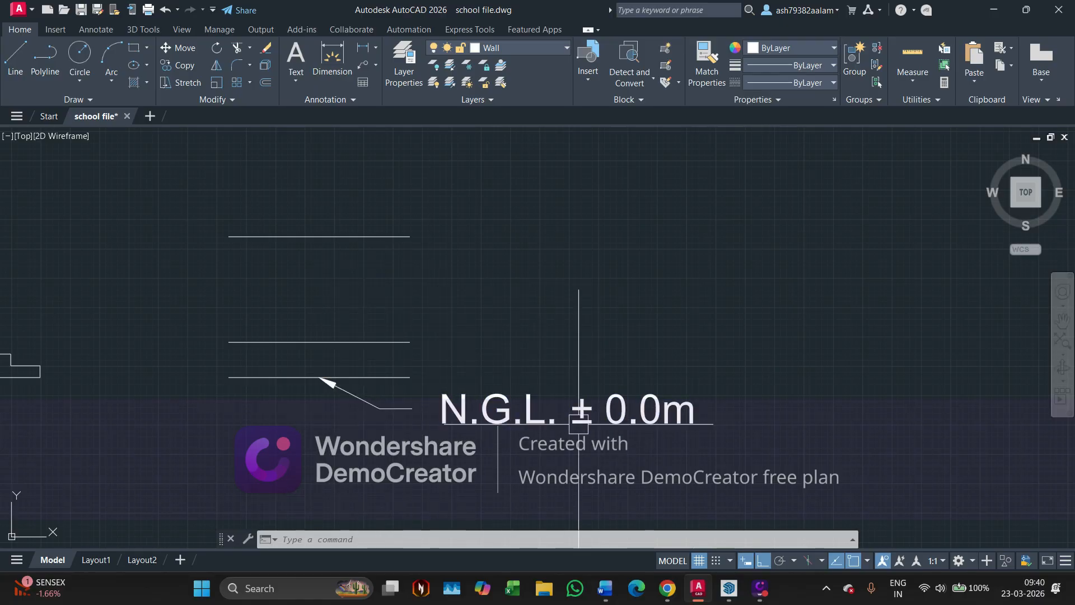
# Copy the N.G.L. leader note from its arrow tip onto the level line directly above.
pyautogui.click(499, 421)
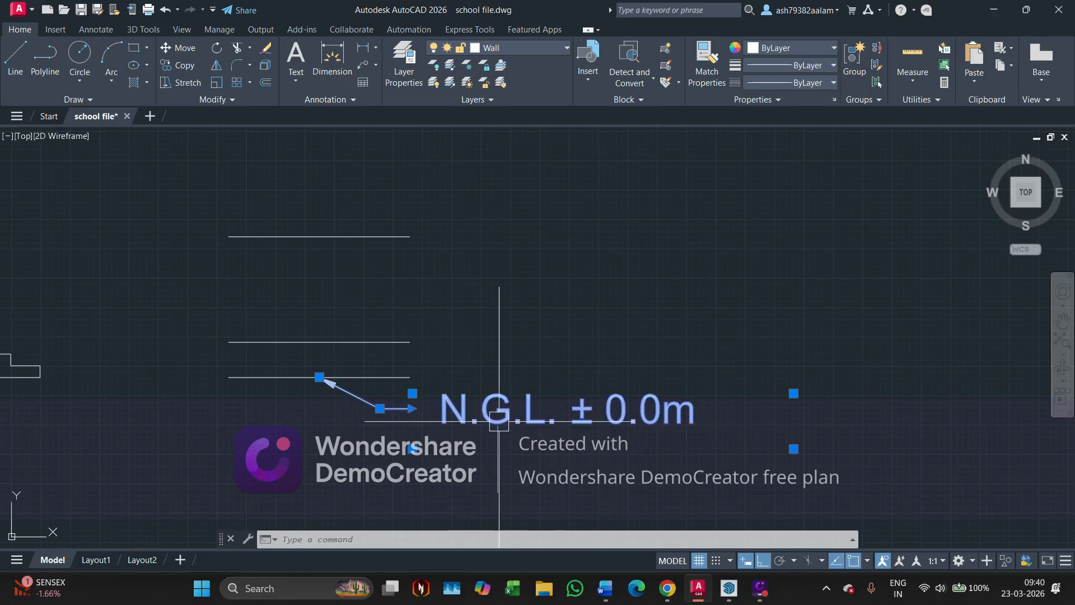
pyautogui.write('co')
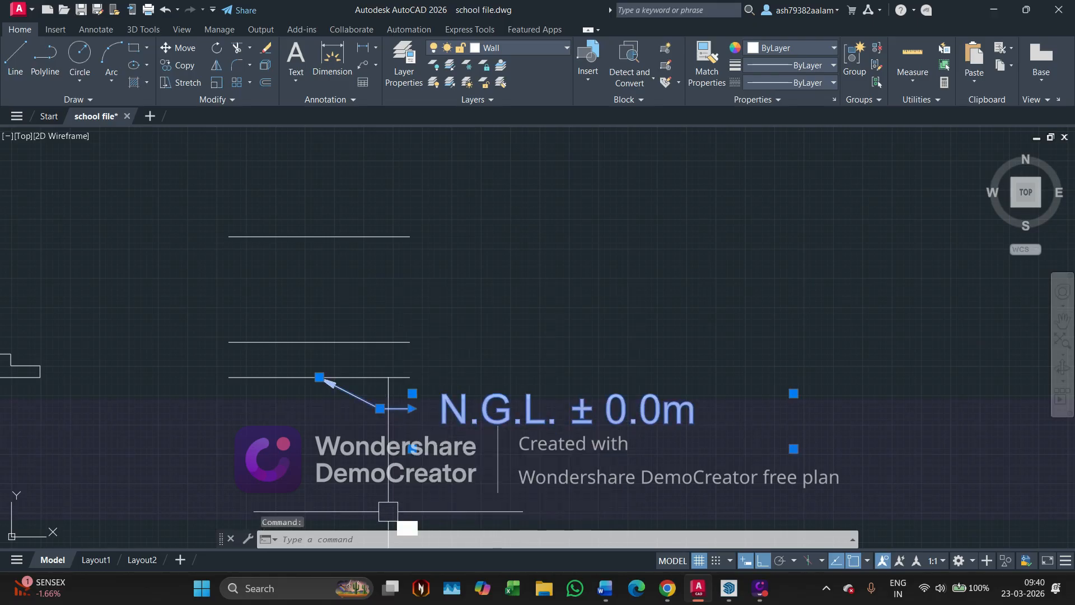
pyautogui.press('Return')
pyautogui.scroll(2, 276, 381)
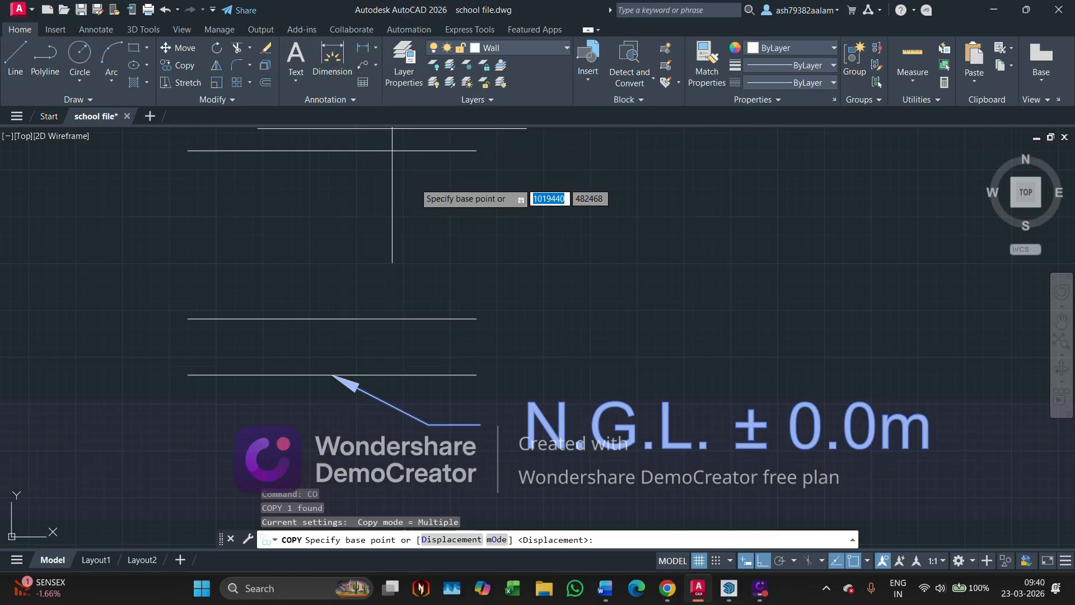
pyautogui.scroll(-2, 476, 378)
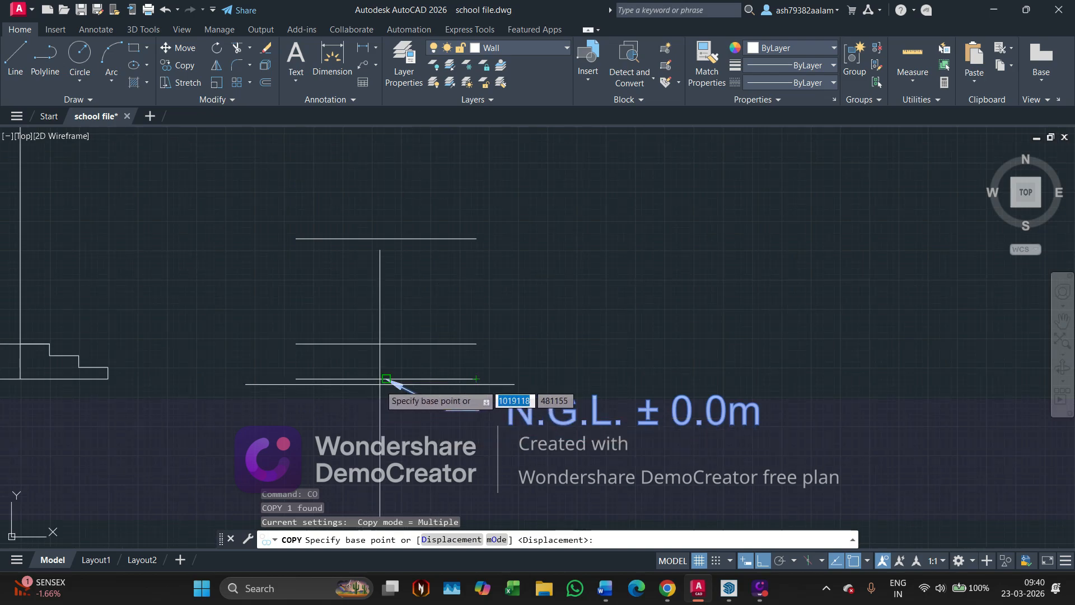
pyautogui.click(385, 379)
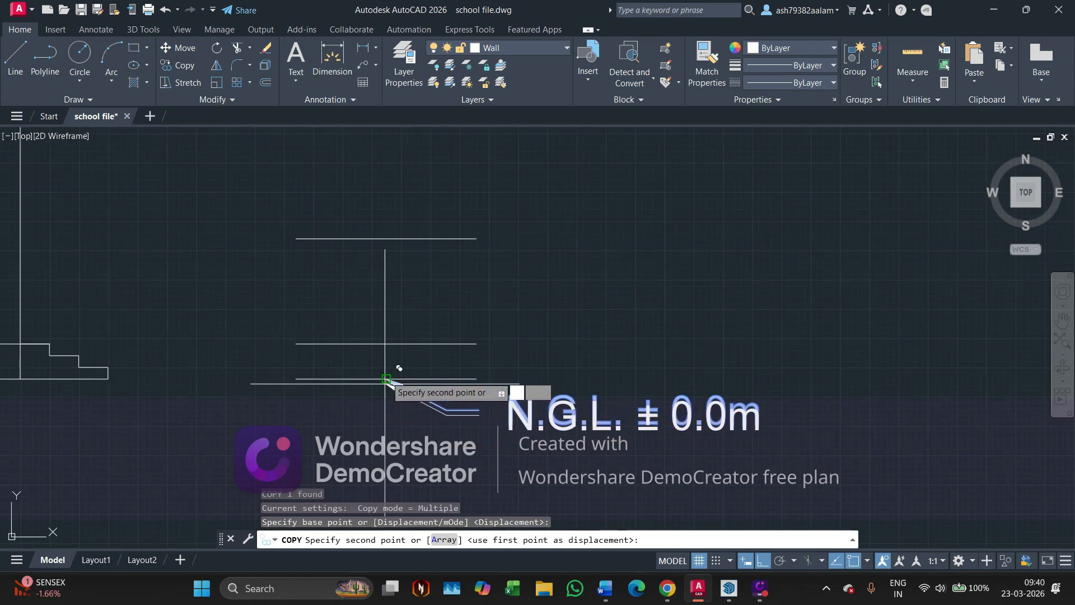
pyautogui.click(386, 342)
# Place further copies of the leader note straight up on each remaining level line, ending at the topmost line.
pyautogui.moveTo(402, 230)
pyautogui.mouseDown(button='middle')
pyautogui.moveTo(402, 314)
pyautogui.moveTo(390, 241)
pyautogui.moveTo(404, 265)
pyautogui.mouseUp(button='middle')
pyautogui.click(399, 245)
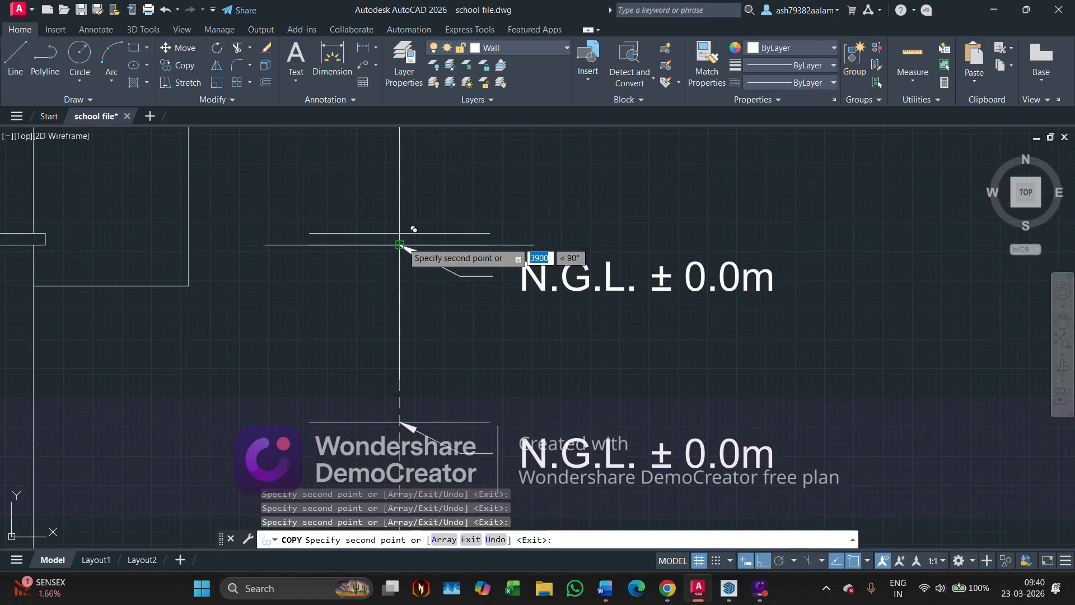
pyautogui.moveTo(400, 235); pyautogui.dragTo(393, 310, button='middle')
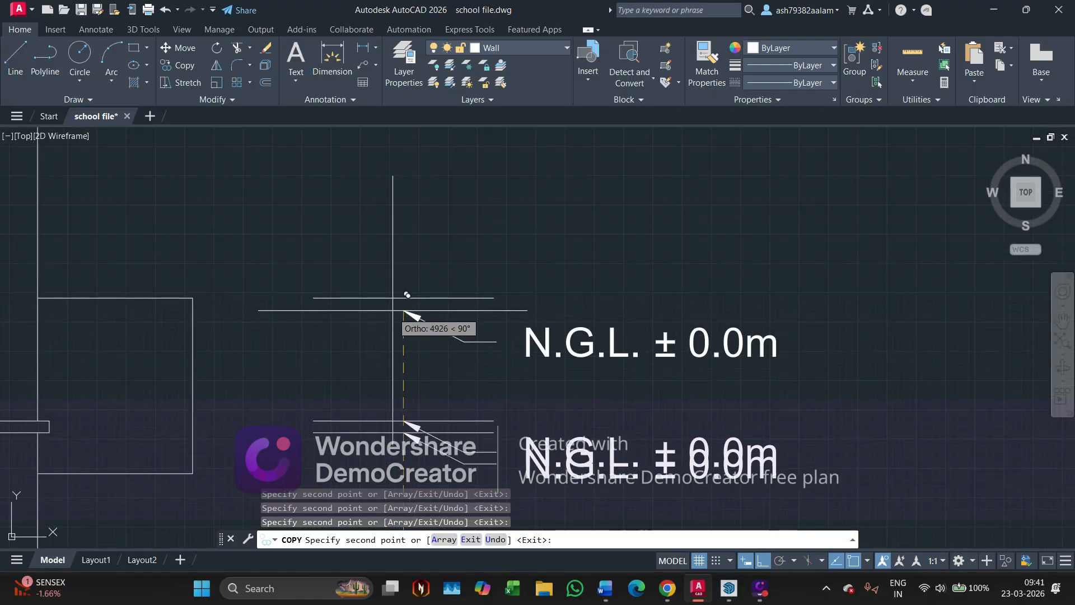
pyautogui.scroll(-2, 401, 295)
pyautogui.moveTo(435, 226)
pyautogui.mouseDown(button='middle')
pyautogui.moveTo(439, 373)
pyautogui.moveTo(423, 230)
pyautogui.mouseUp(button='middle')
pyautogui.scroll(2, 417, 228)
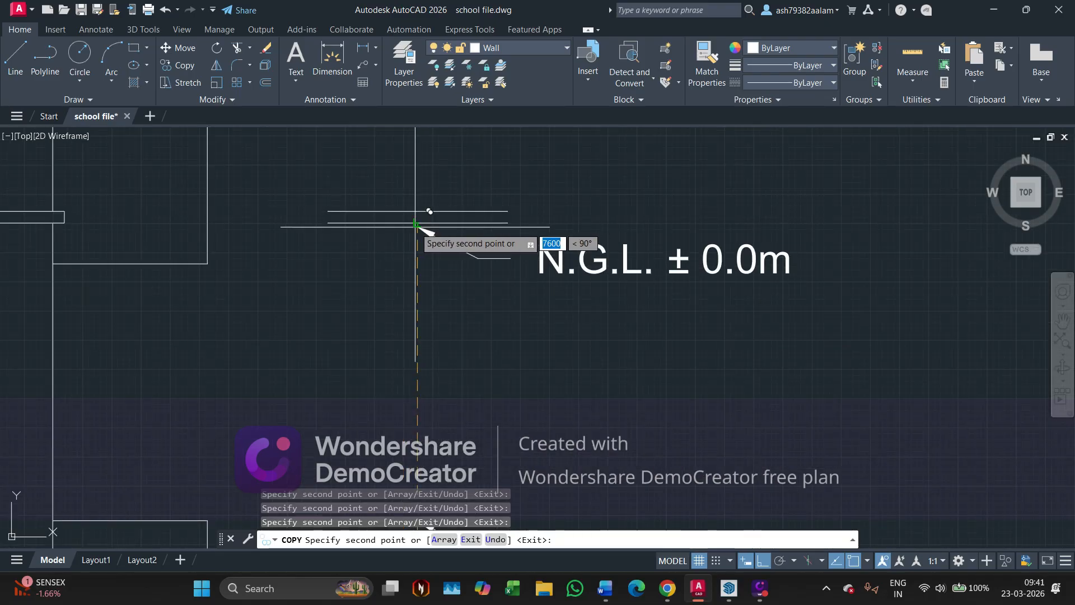
pyautogui.scroll(-3, 417, 225)
pyautogui.moveTo(429, 214); pyautogui.dragTo(423, 376, button='middle')
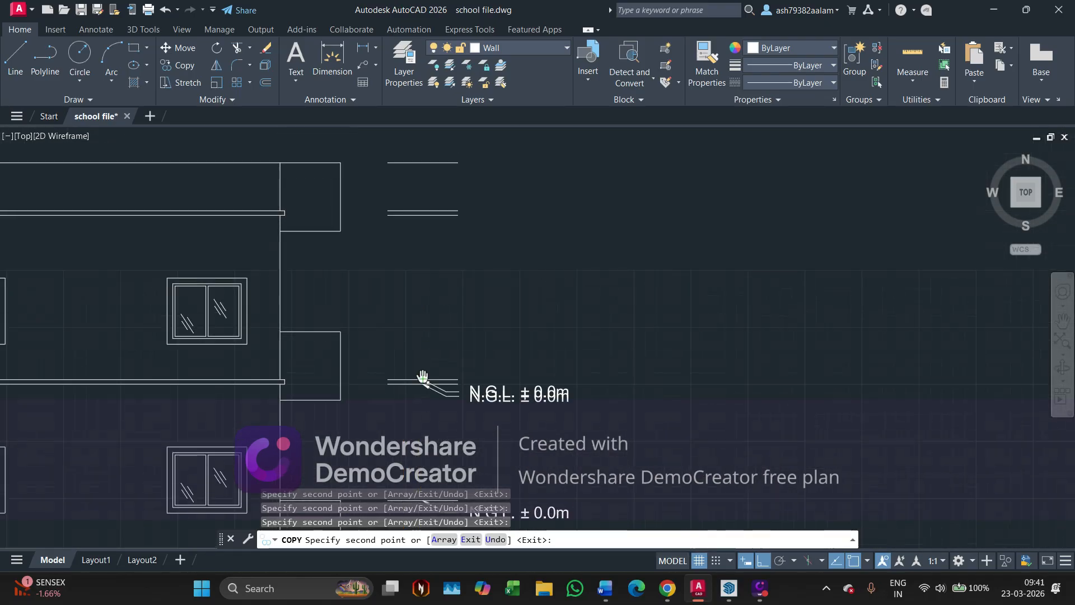
pyautogui.scroll(4, 428, 216)
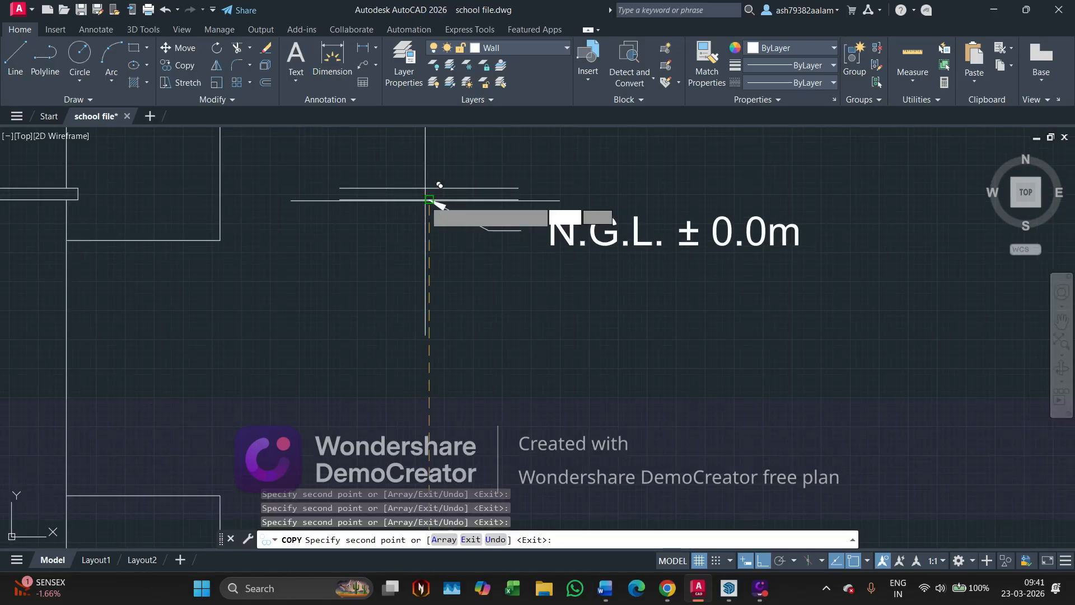
pyautogui.moveTo(432, 173); pyautogui.dragTo(447, 365, button='middle')
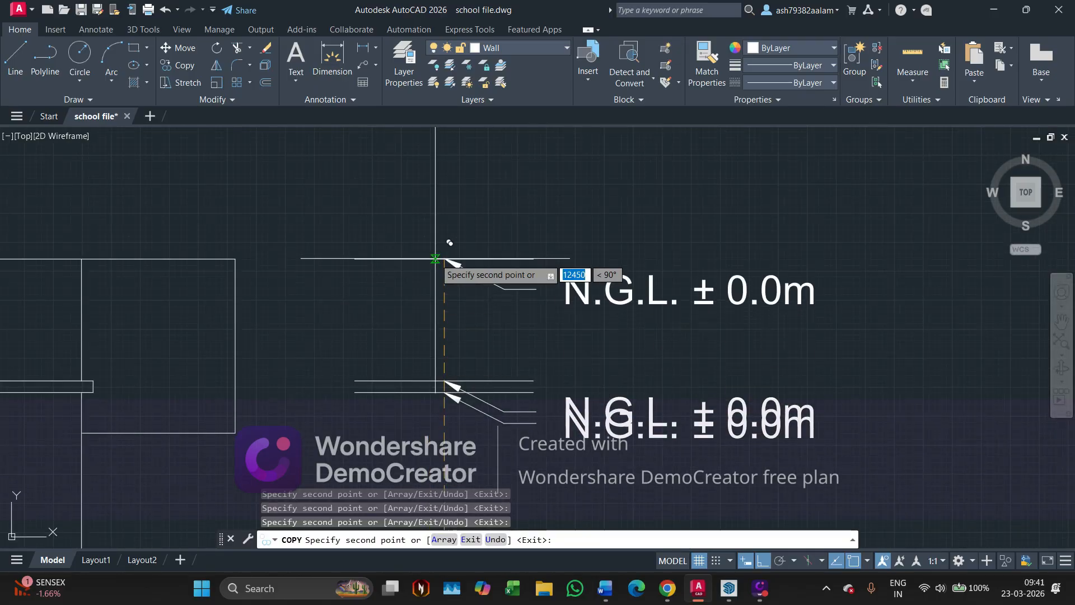
pyautogui.press('Escape')
# Stretch the second-lowest leader note's landing straight up so its text sits above its level line, and clear the selection.
pyautogui.scroll(-2, 428, 241)
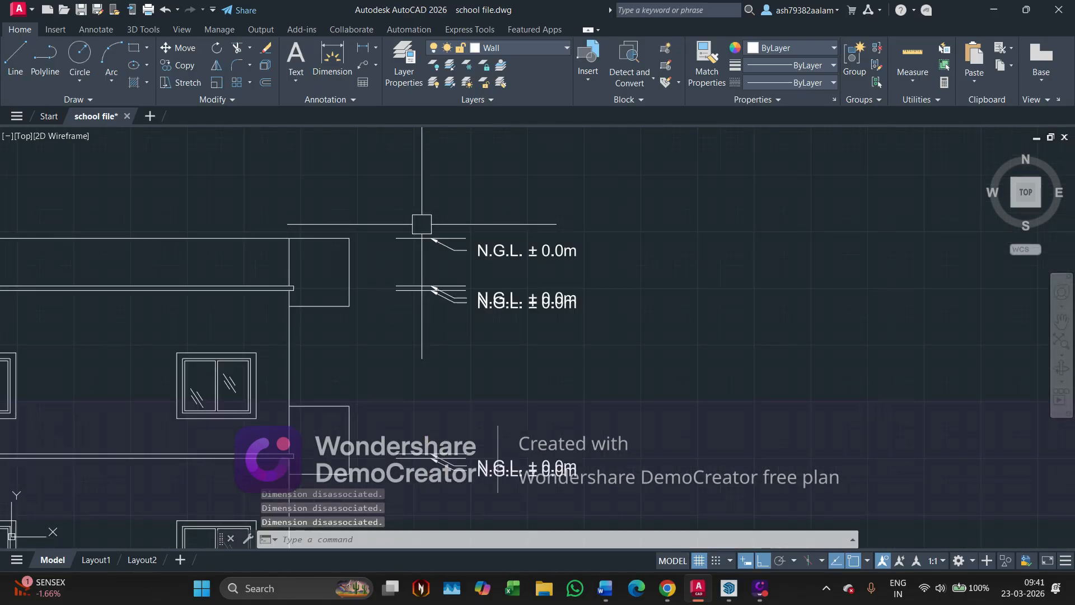
pyautogui.scroll(-2, 425, 230)
pyautogui.moveTo(471, 430); pyautogui.dragTo(442, 348, button='middle')
pyautogui.moveTo(374, 500)
pyautogui.mouseDown(button='middle')
pyautogui.moveTo(346, 362)
pyautogui.moveTo(364, 328)
pyautogui.mouseUp(button='middle')
pyautogui.scroll(8, 398, 352)
pyautogui.scroll(-2, 284, 327)
pyautogui.moveTo(285, 327); pyautogui.dragTo(339, 369, button='middle')
pyautogui.scroll(-2, 347, 369)
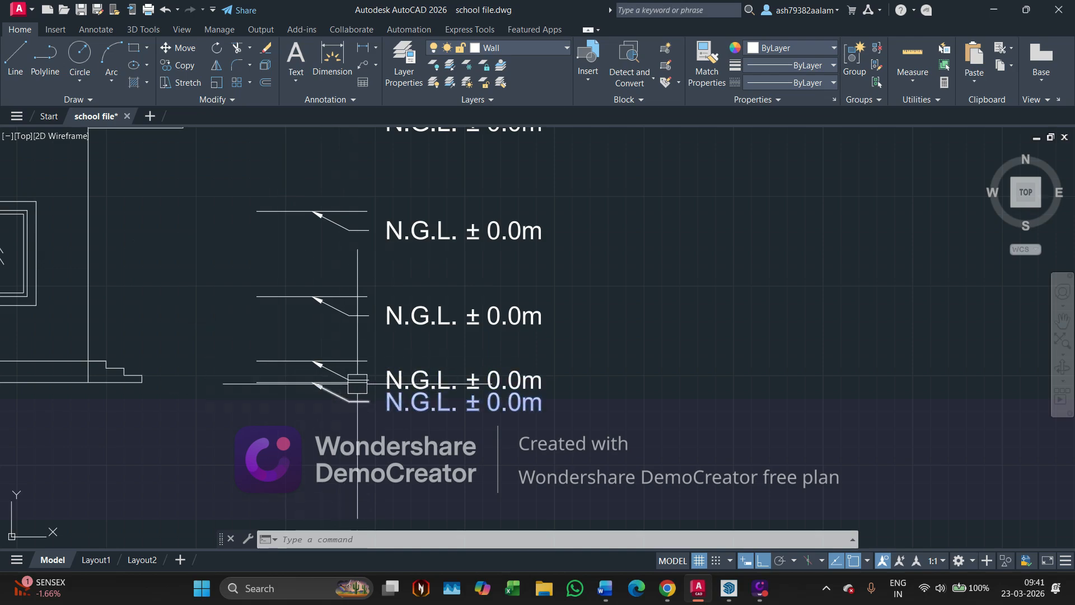
pyautogui.scroll(2, 355, 378)
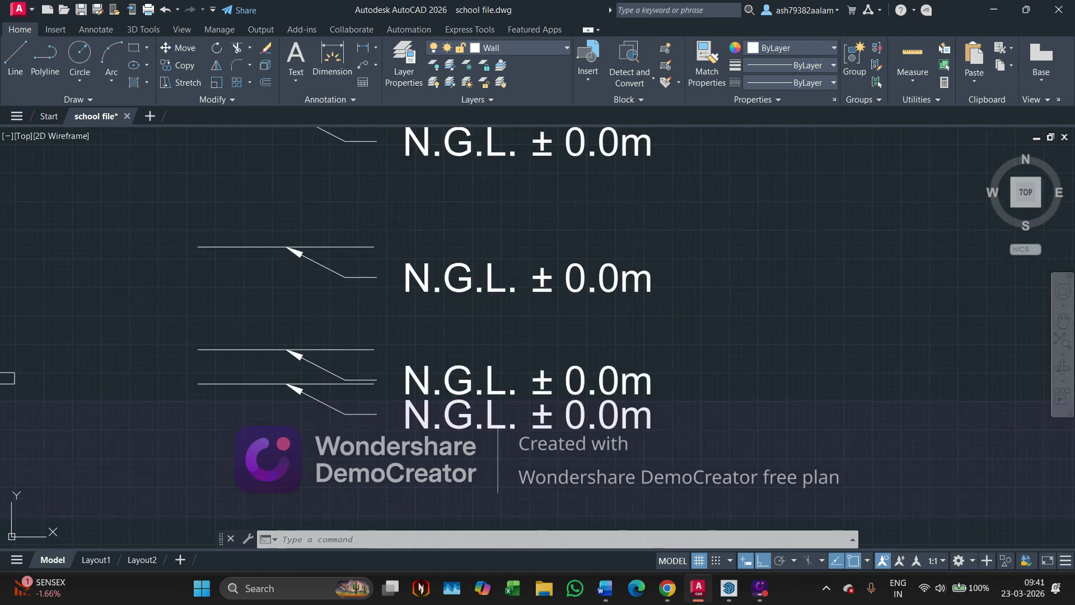
pyautogui.click(345, 380)
pyautogui.scroll(2, 345, 380)
pyautogui.moveTo(345, 381)
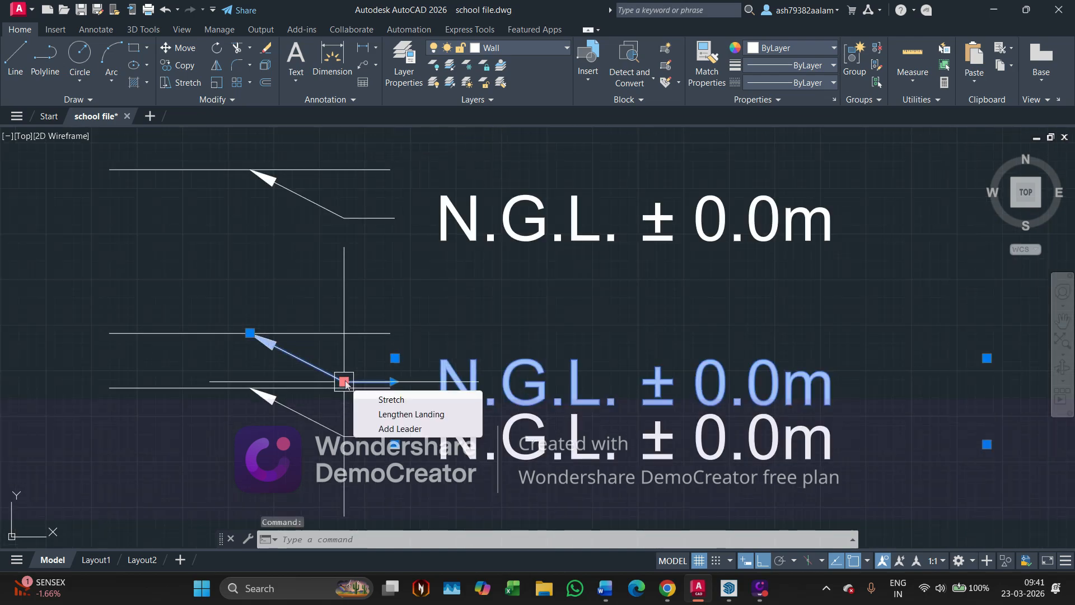
pyautogui.click(345, 381)
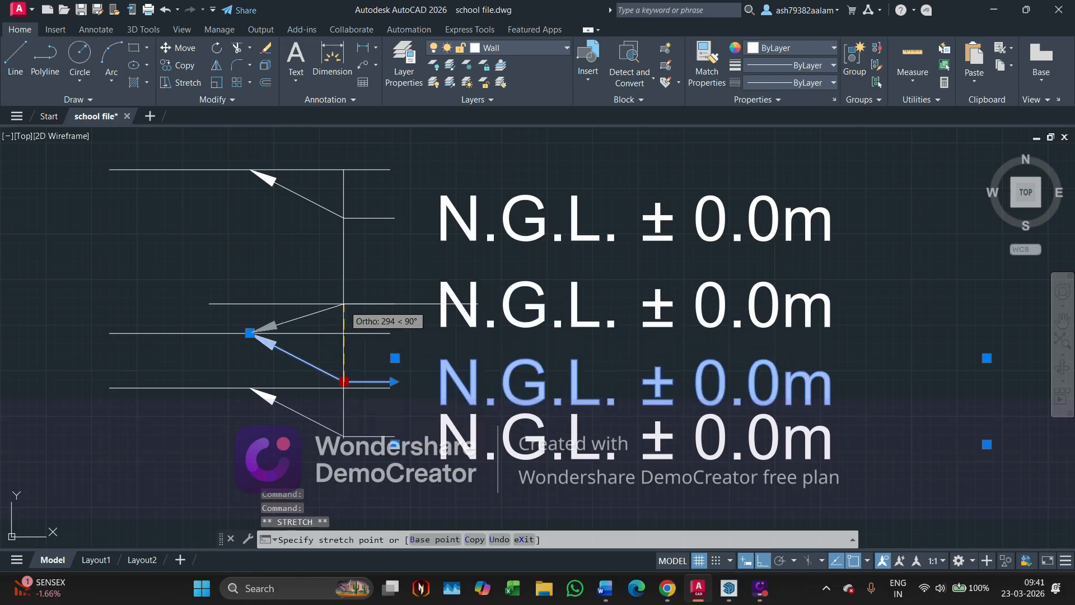
pyautogui.click(344, 278)
pyautogui.moveTo(343, 281)
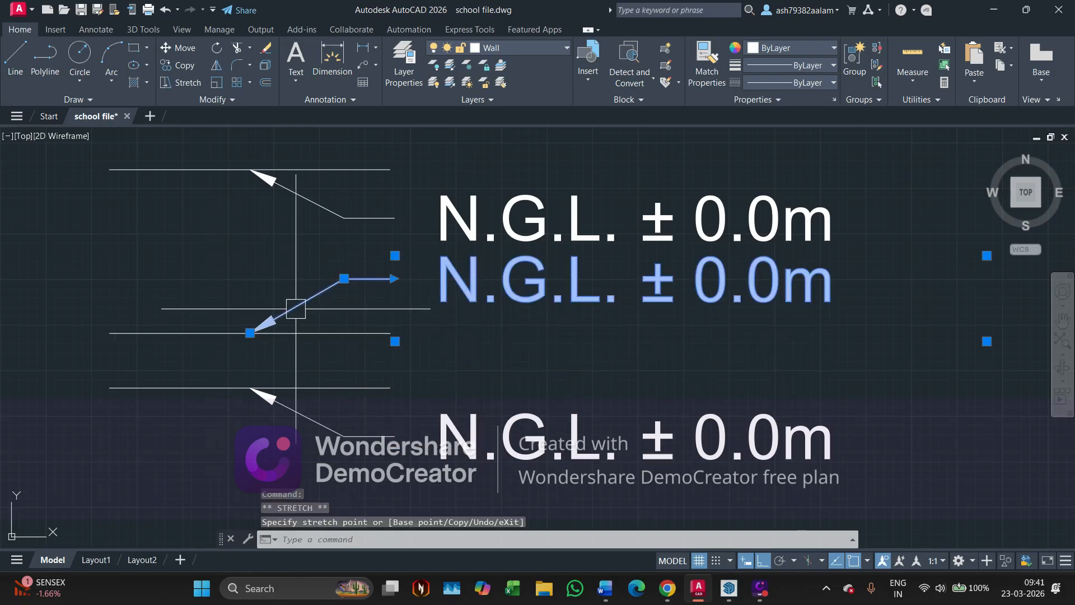
pyautogui.moveTo(309, 264); pyautogui.dragTo(344, 343, button='middle')
pyautogui.press('Escape')
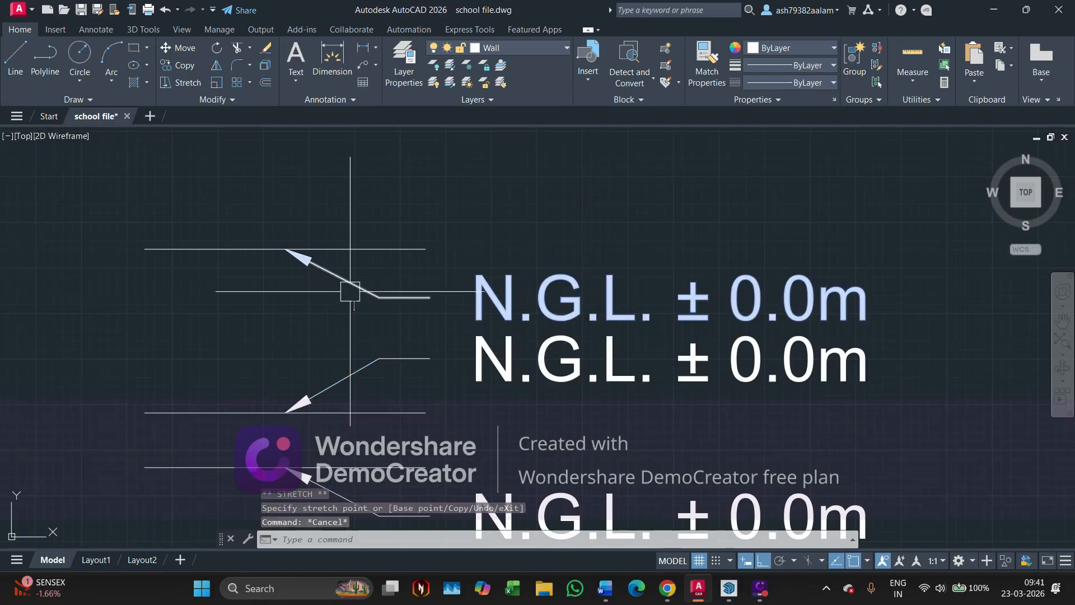
# Stretch the landings of the third- and fourth-lowest leader notes straight up so each text sits above its level line.
pyautogui.click(379, 297)
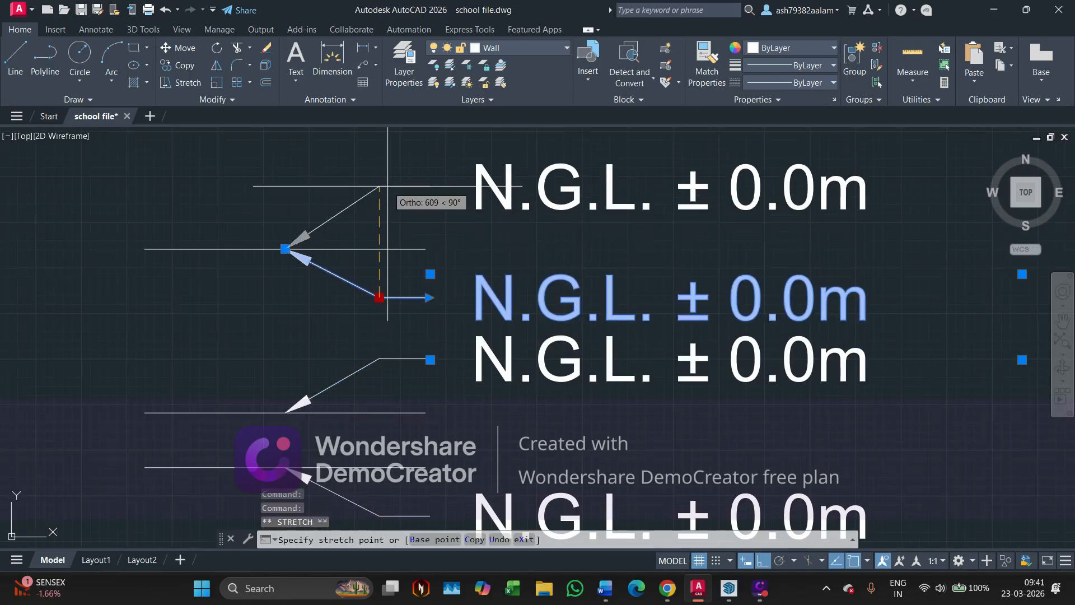
pyautogui.scroll(-2, 364, 286)
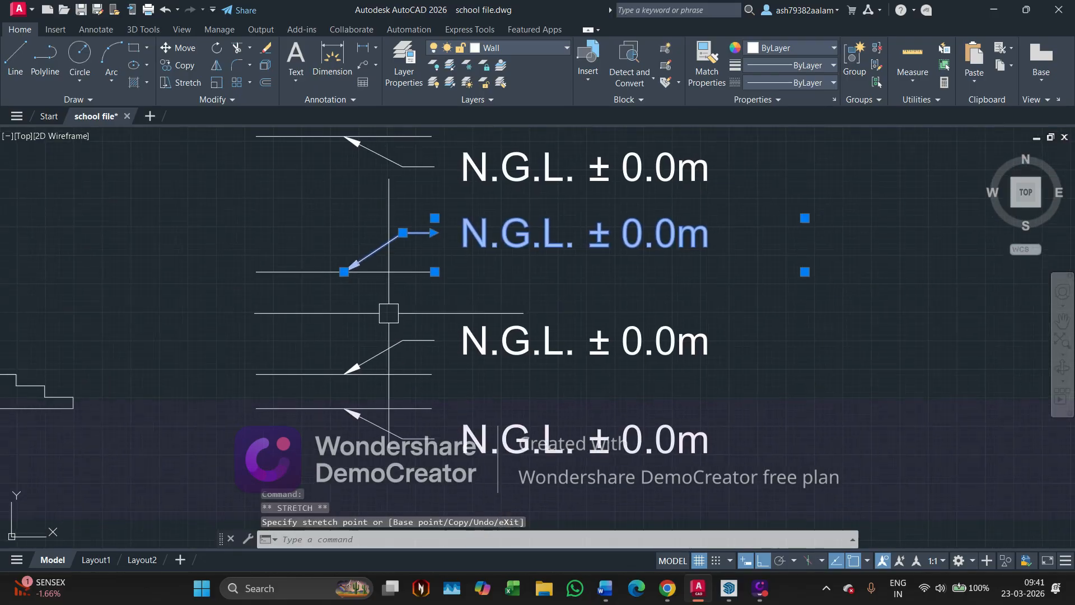
pyautogui.press('Escape')
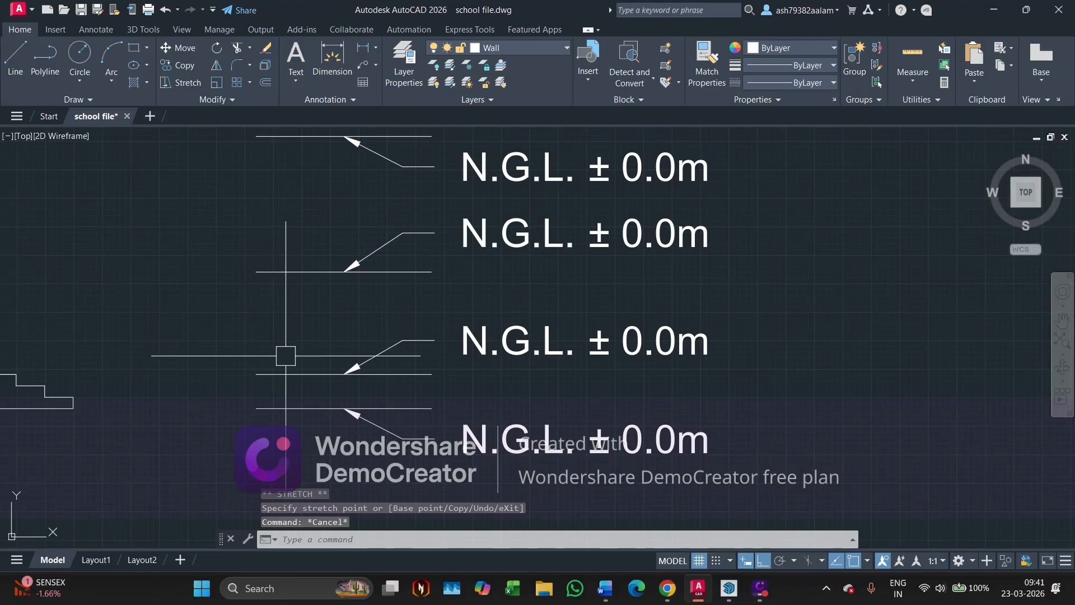
pyautogui.moveTo(380, 206); pyautogui.dragTo(381, 367, button='middle')
pyautogui.click(382, 325)
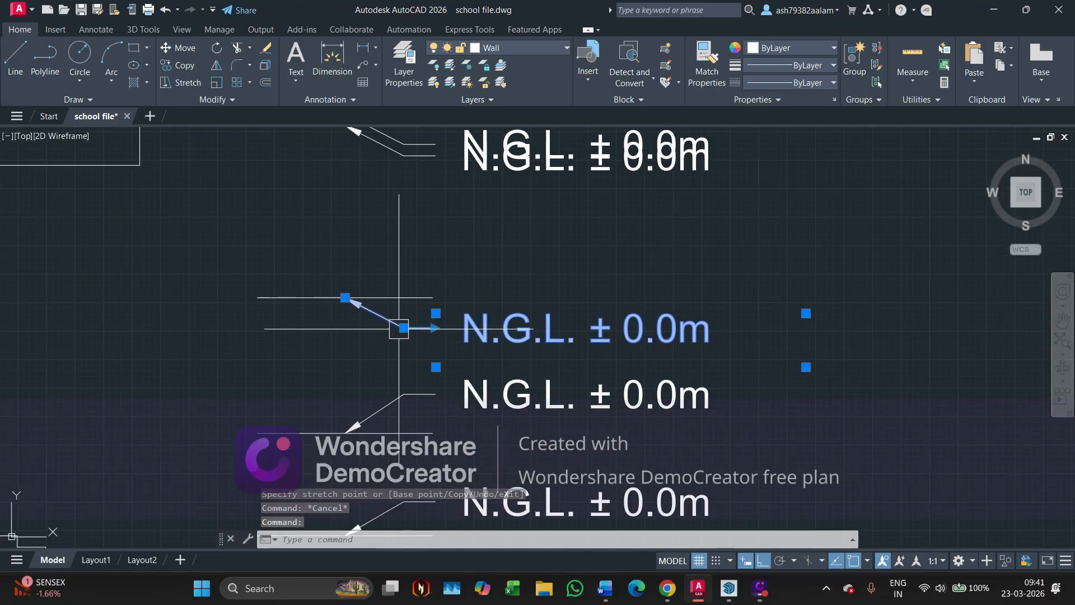
pyautogui.click(402, 329)
pyautogui.moveTo(396, 250); pyautogui.dragTo(427, 403, button='middle')
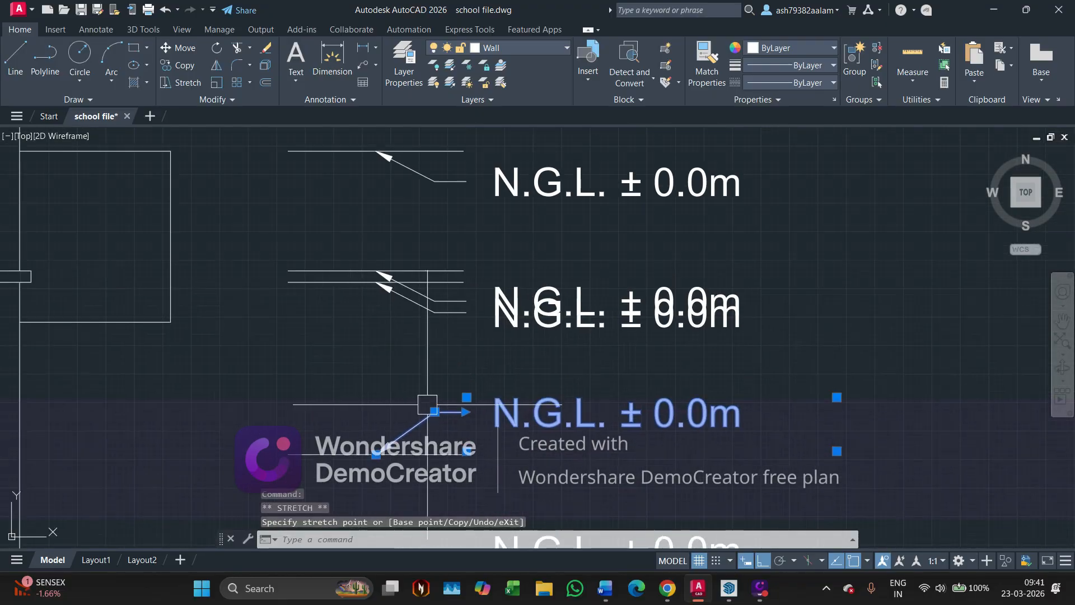
# Stretch the landing of the leader note on the upper line of the lowest close pair straight up, and clear the selection.
pyautogui.scroll(2, 417, 293)
pyautogui.click(432, 299)
pyautogui.click(443, 307)
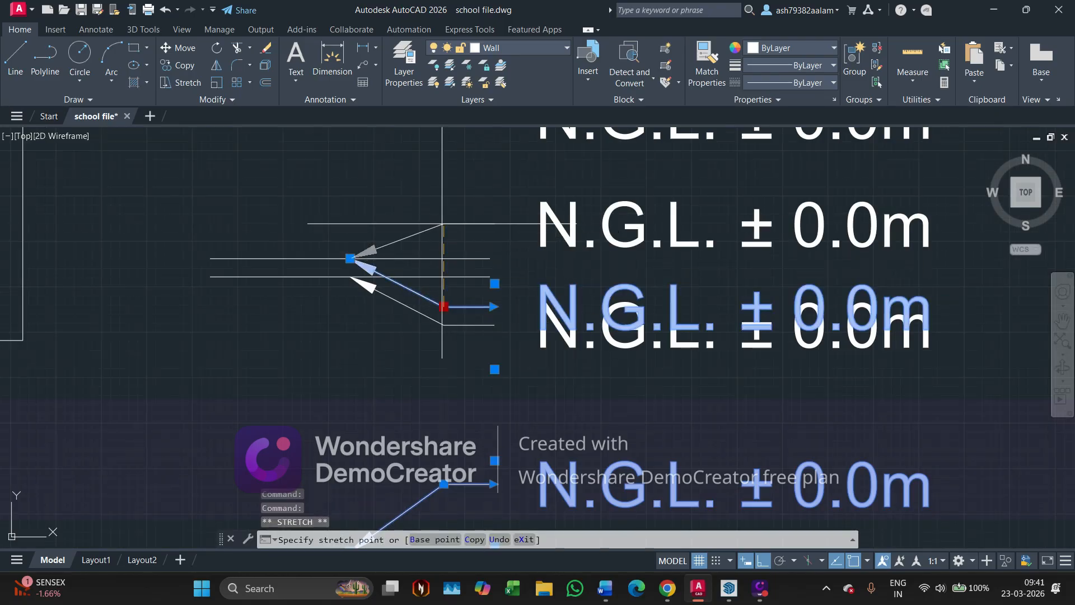
pyautogui.press('Escape')
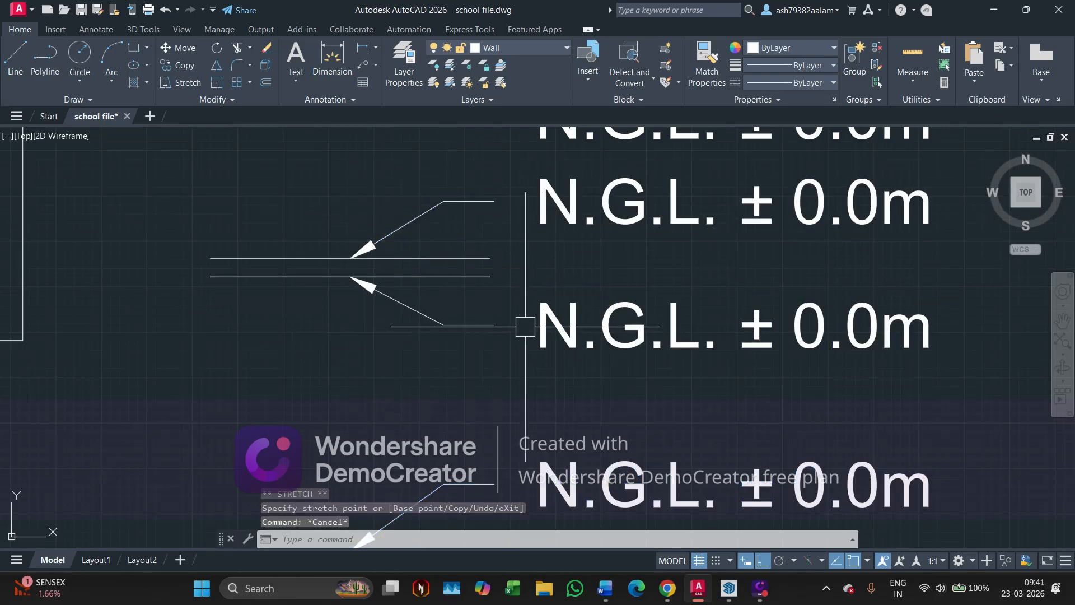
# Stretch the leader note on the single level line above the lowest close pair straight up, placing its text above the line.
pyautogui.scroll(-3, 545, 228)
pyautogui.click(401, 325)
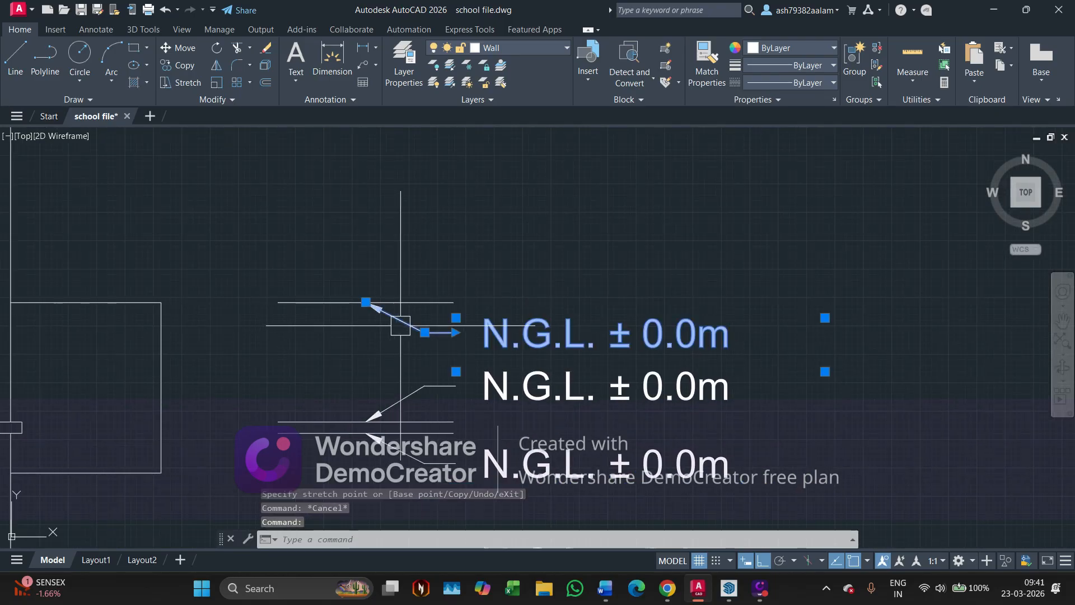
pyautogui.click(424, 332)
pyautogui.scroll(-4, 426, 331)
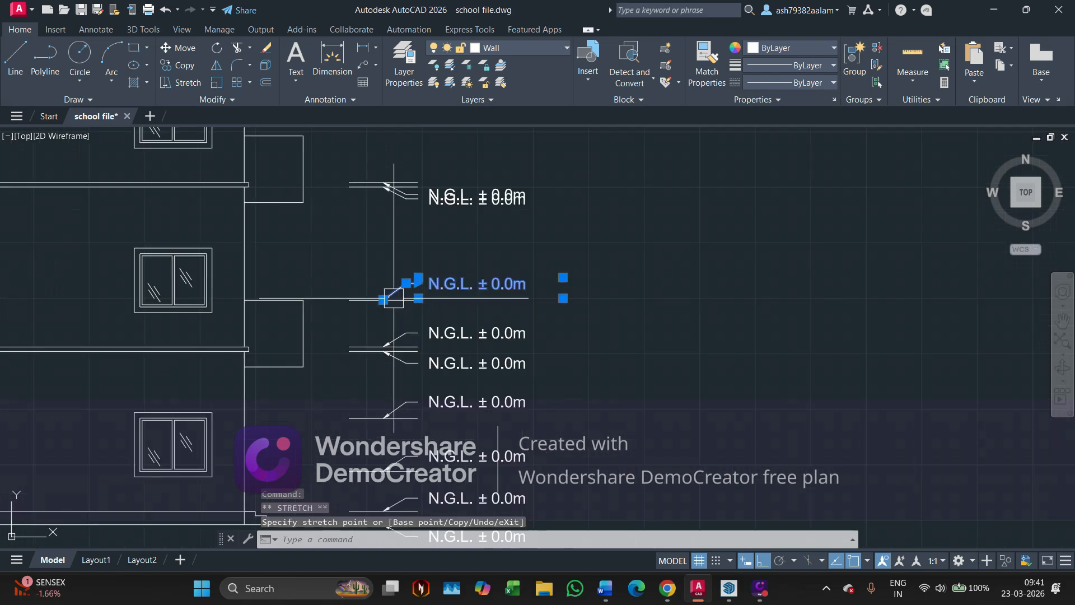
pyautogui.press('Escape')
# Stretch the leader note on the upper line of the middle close pair straight up so it clears the note beneath.
pyautogui.scroll(5, 414, 301)
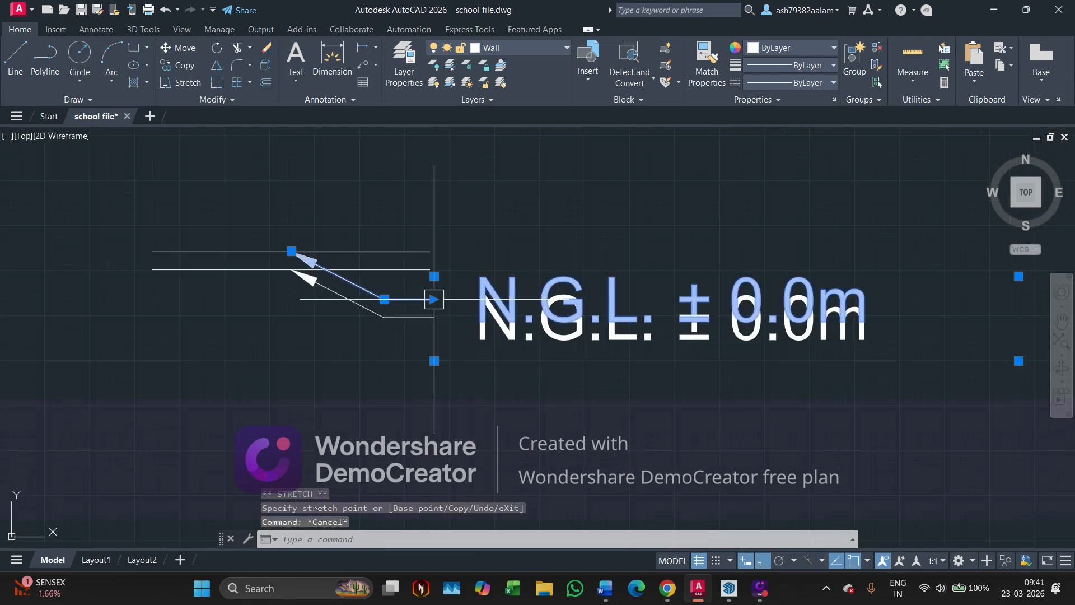
pyautogui.click(384, 299)
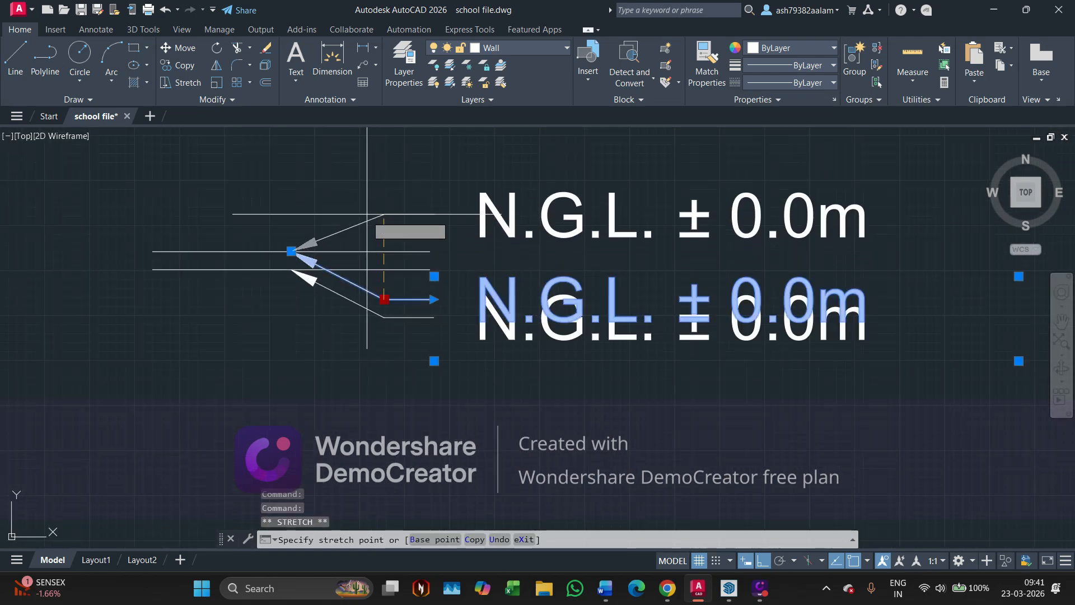
pyautogui.scroll(-6, 407, 251)
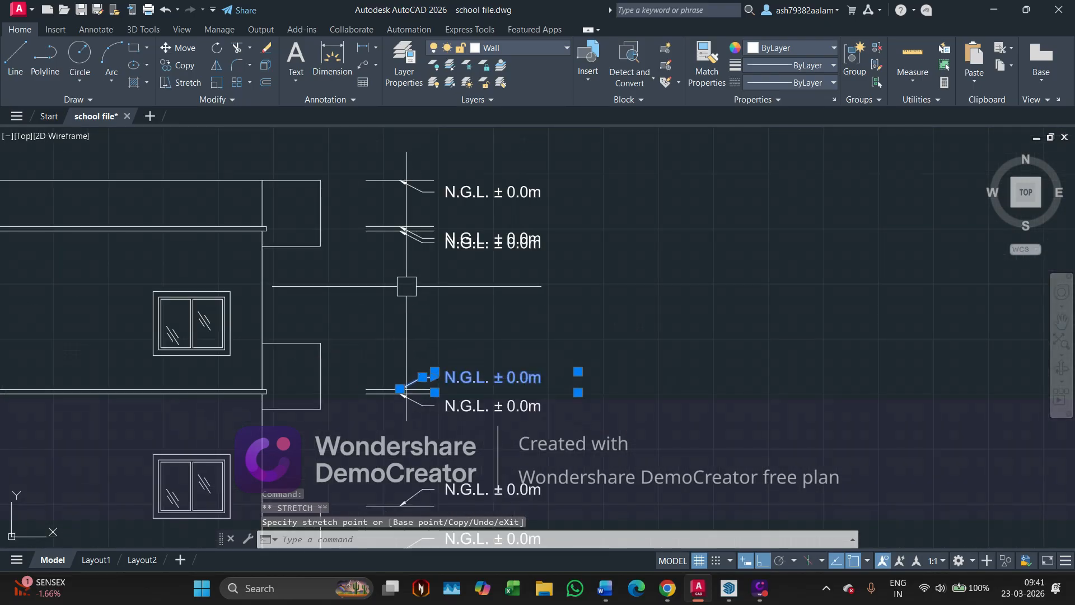
pyautogui.press('Escape')
# Stretch the leader note on the upper line of the highest close pair straight up, separating it from the overlapping note.
pyautogui.moveTo(361, 211); pyautogui.dragTo(354, 192, button='middle')
pyautogui.scroll(10, 411, 238)
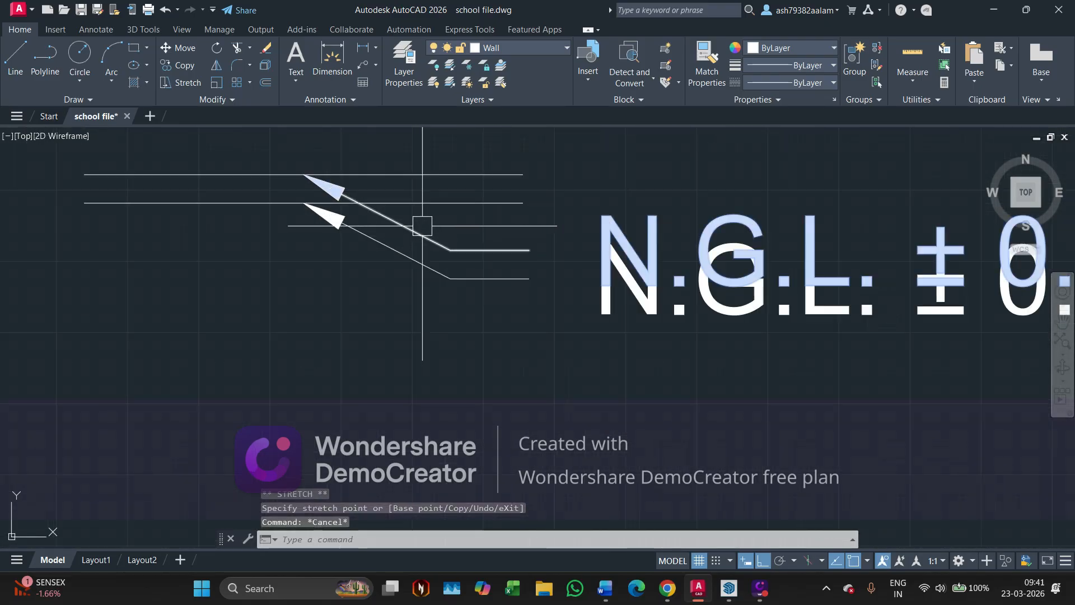
pyautogui.click(464, 260)
pyautogui.moveTo(464, 261); pyautogui.dragTo(488, 429, button='middle')
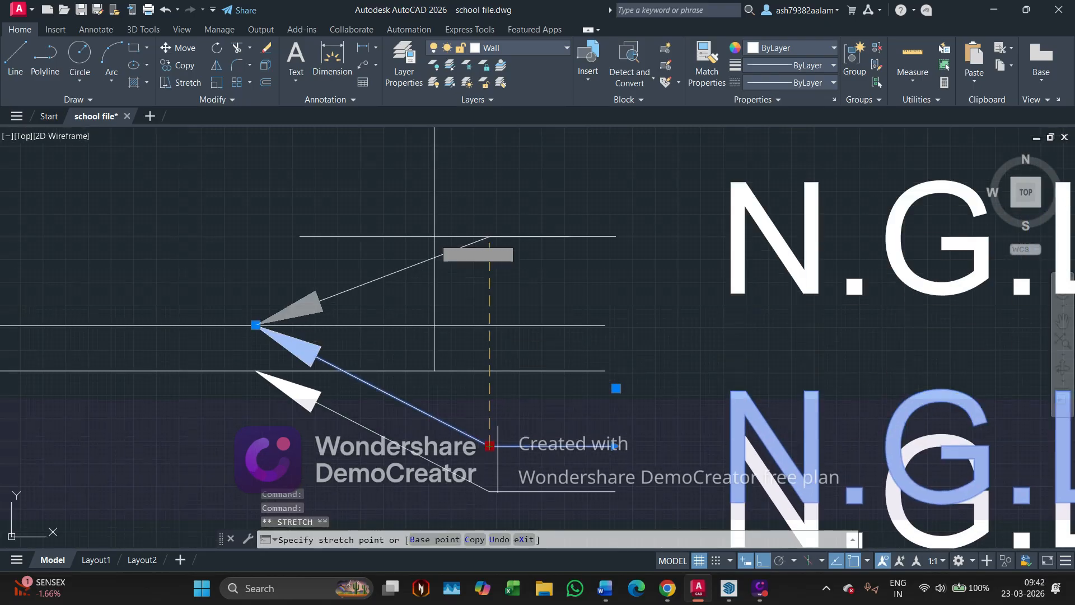
pyautogui.scroll(-4, 436, 224)
pyautogui.moveTo(440, 230); pyautogui.dragTo(469, 351, button='middle')
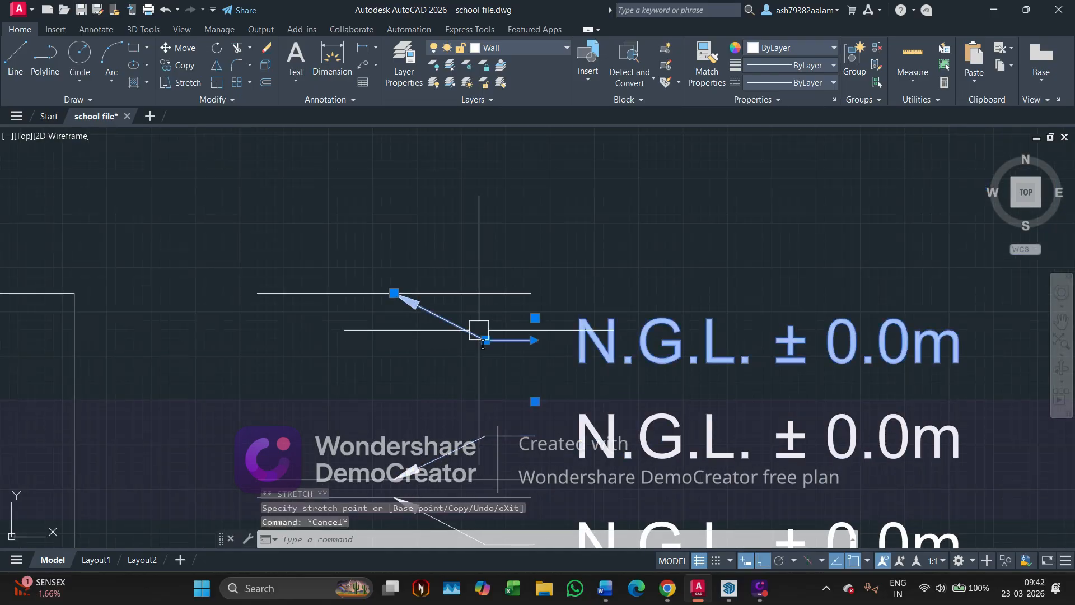
pyautogui.press('Escape')
# Stretch the topmost leader note's landing straight up so its text sits above the top level line.
pyautogui.click(486, 340)
pyautogui.click(475, 224)
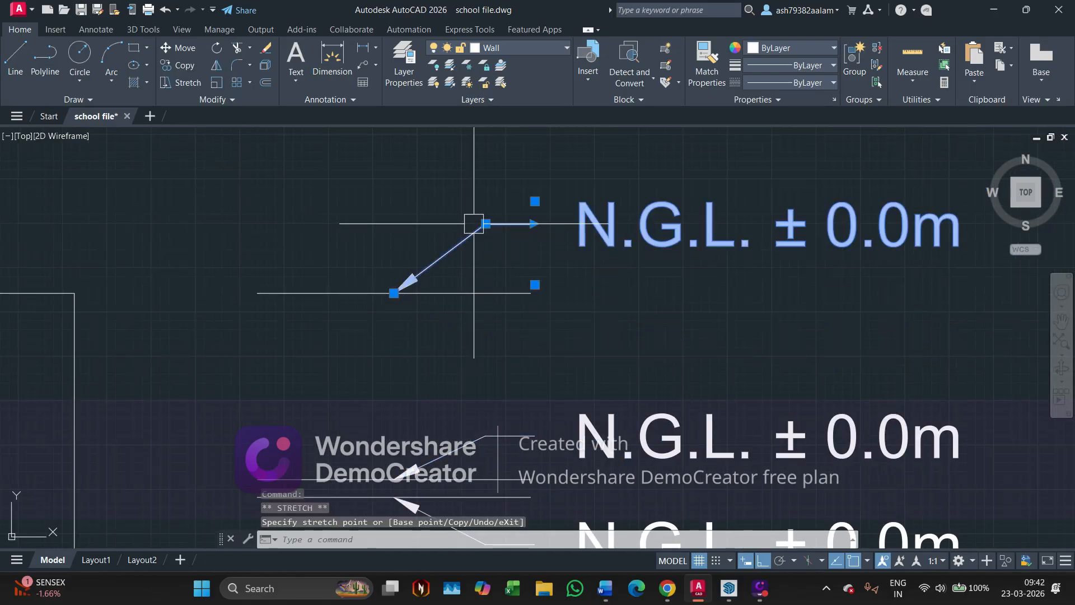
pyautogui.press('Escape')
# Review the spacing of the leader notes from the topmost level line down to the lowest.
pyautogui.scroll(-4, 336, 268)
pyautogui.moveTo(314, 318); pyautogui.dragTo(308, 244, button='middle')
pyautogui.scroll(-2, 339, 365)
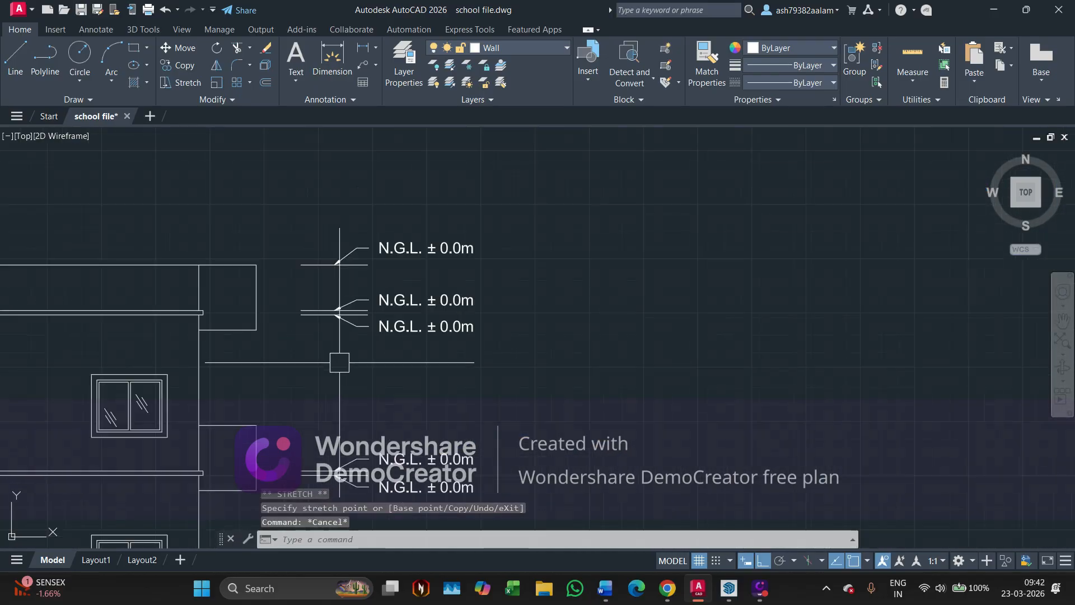
pyautogui.moveTo(359, 376); pyautogui.dragTo(333, 269, button='middle')
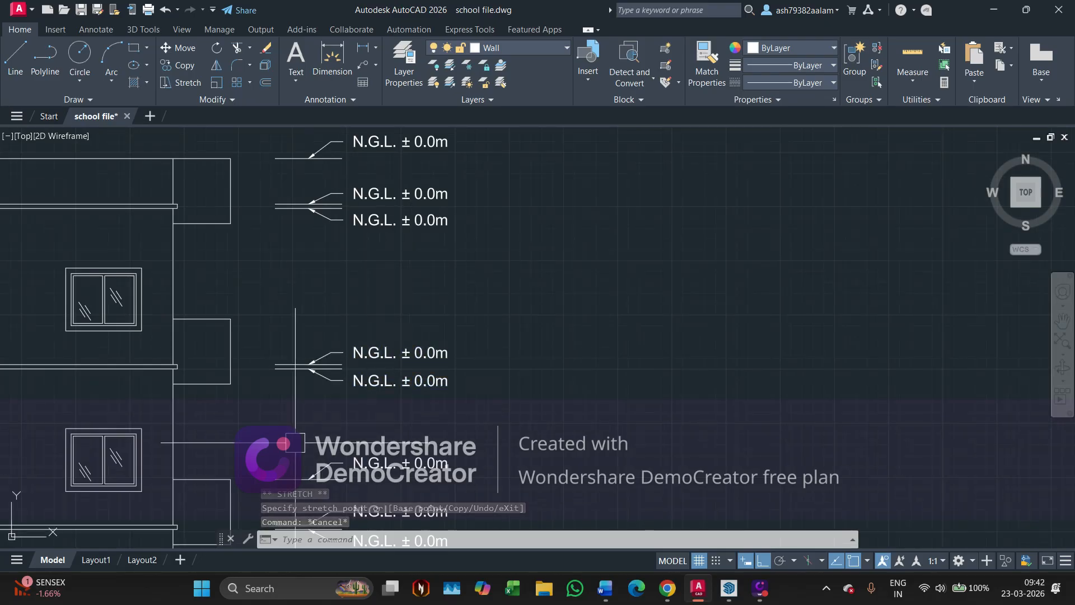
pyautogui.moveTo(307, 434); pyautogui.dragTo(366, 372, button='middle')
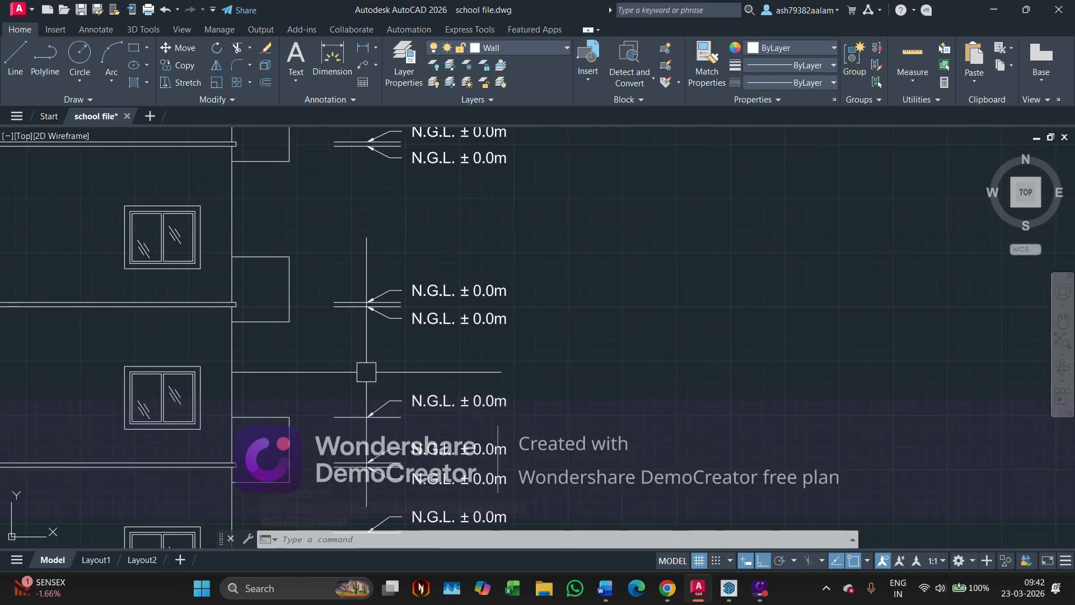
pyautogui.scroll(-3, 366, 372)
pyautogui.scroll(3, 449, 372)
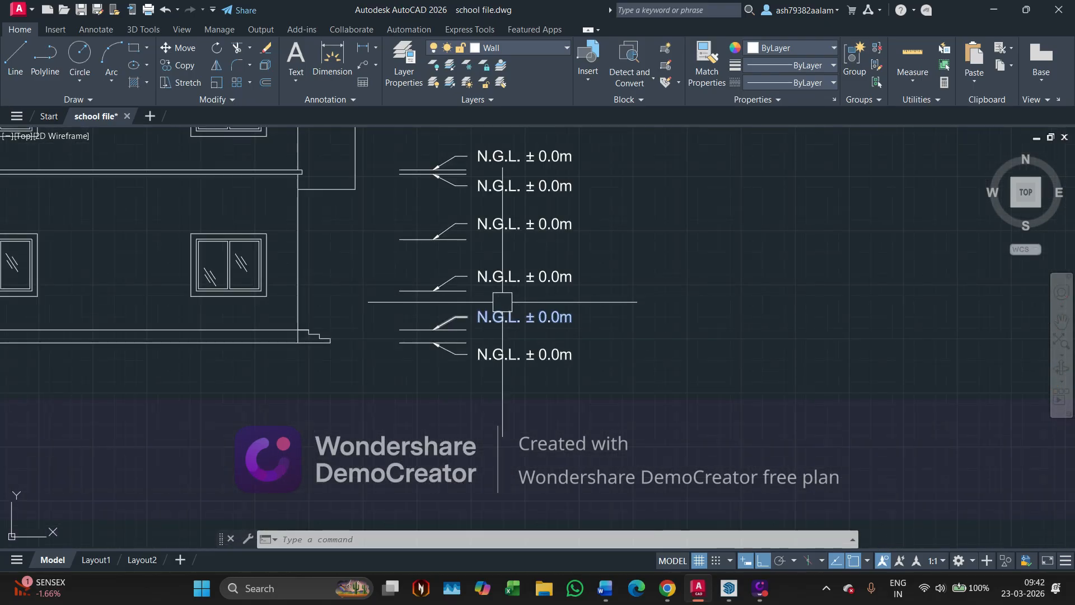
# Replace the N.G.L. prefix with F.F.L. in the second-lowest leader note.
pyautogui.scroll(3, 503, 302)
pyautogui.moveTo(384, 348); pyautogui.dragTo(420, 395, button='middle')
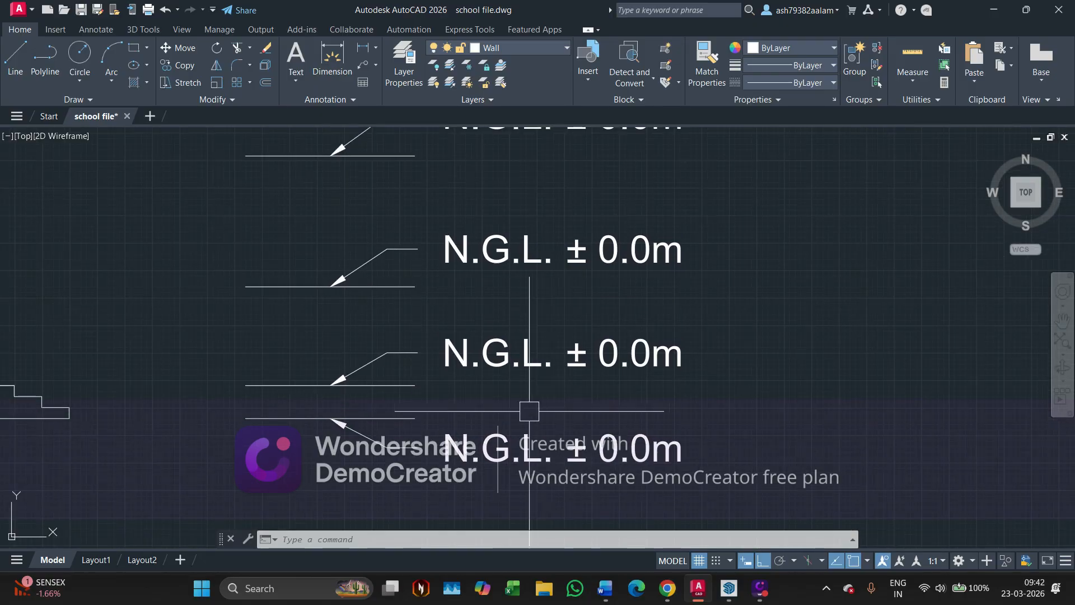
pyautogui.click(479, 352)
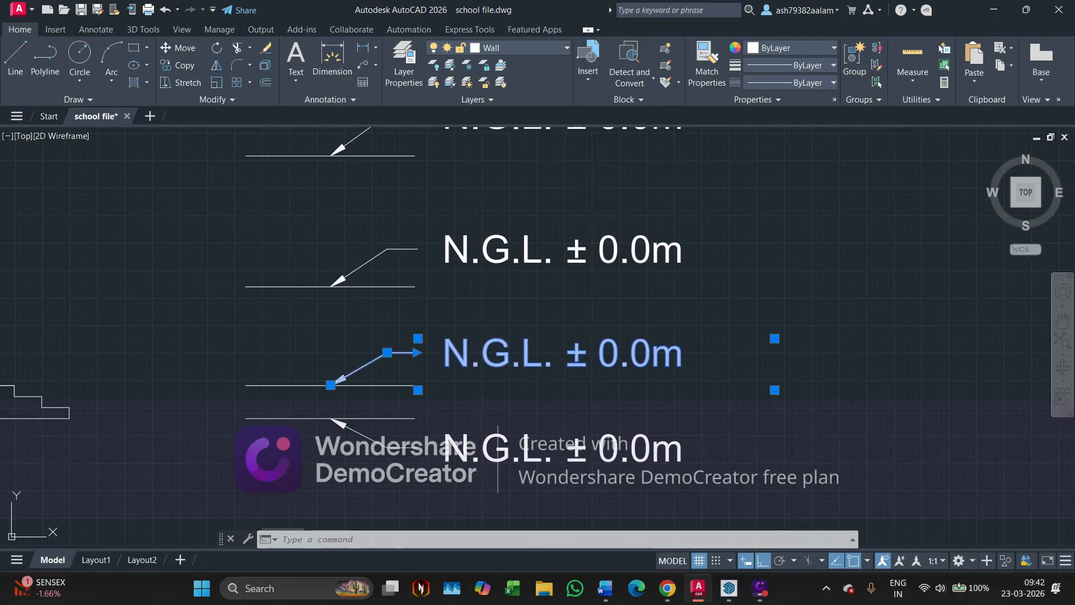
pyautogui.doubleClick(514, 352)
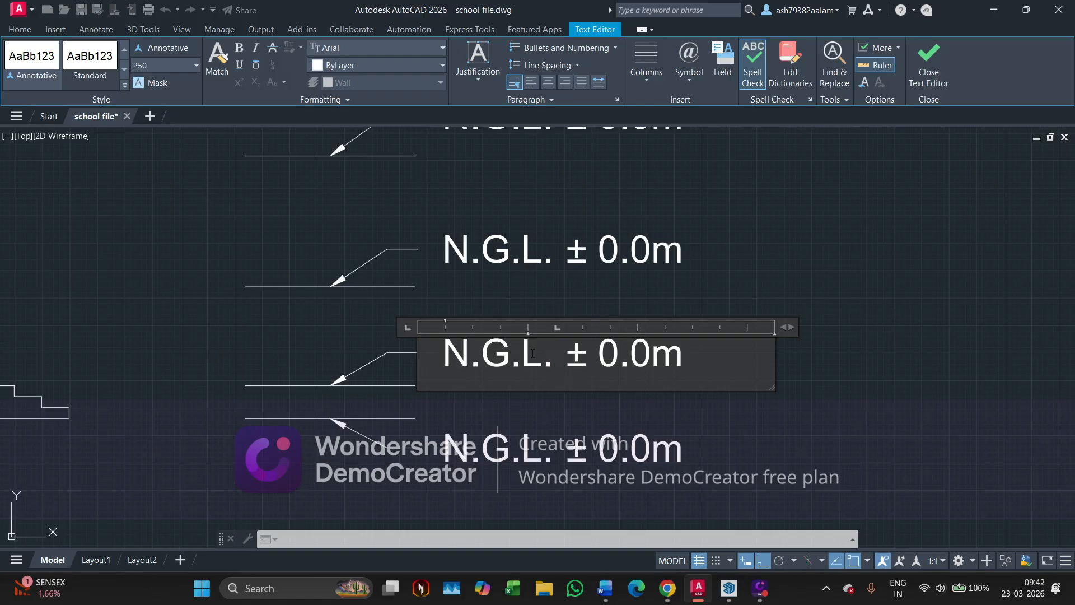
pyautogui.press('BackSpace')
pyautogui.press('BackSpace')
pyautogui.press('BackSpace')
pyautogui.press('BackSpace')
pyautogui.press('BackSpace')
pyautogui.press('BackSpace')
pyautogui.press('Delete')
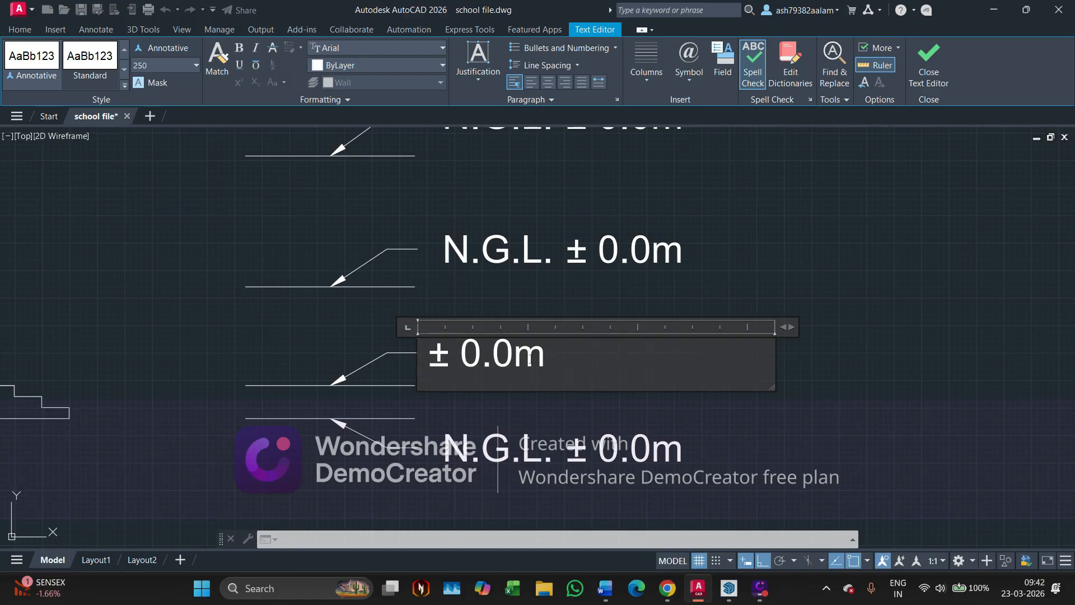
pyautogui.press('capslock')
pyautogui.write('F.F')
pyautogui.write('.L')
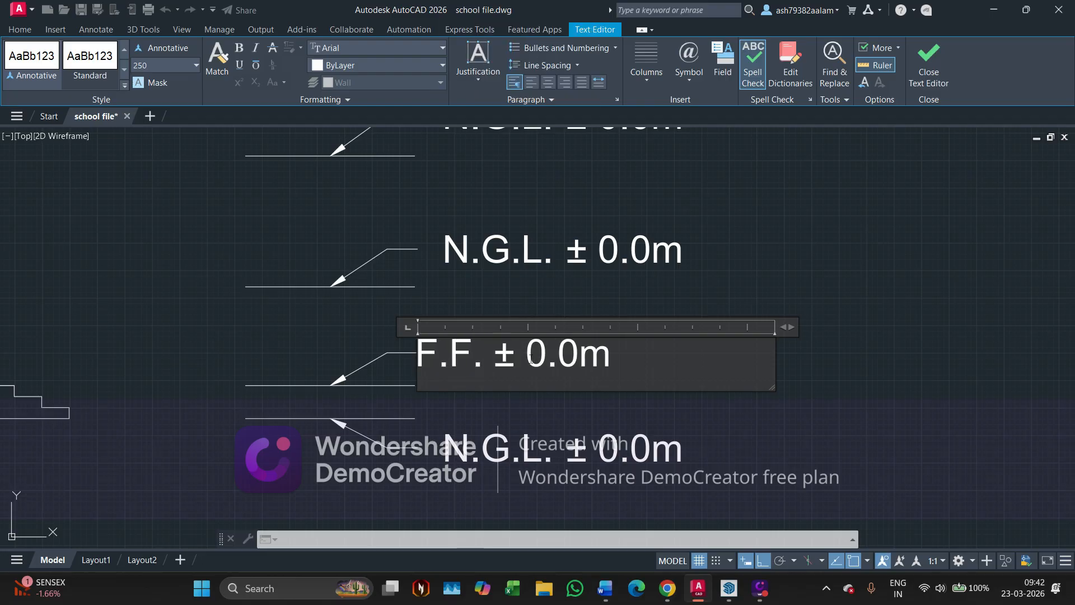
pyautogui.write('.')
pyautogui.press('Tab')
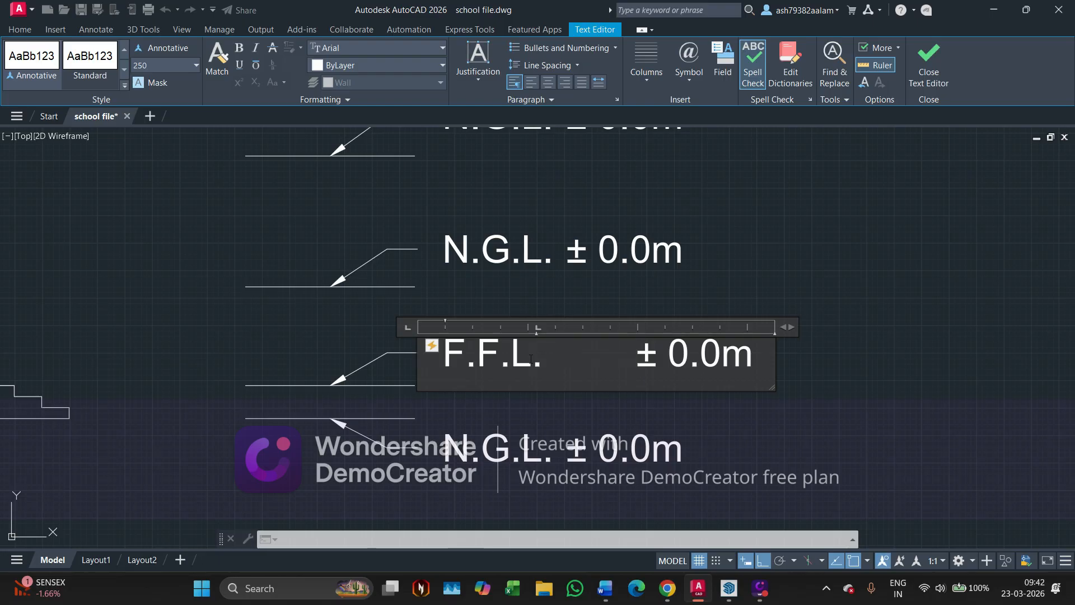
pyautogui.press('BackSpace')
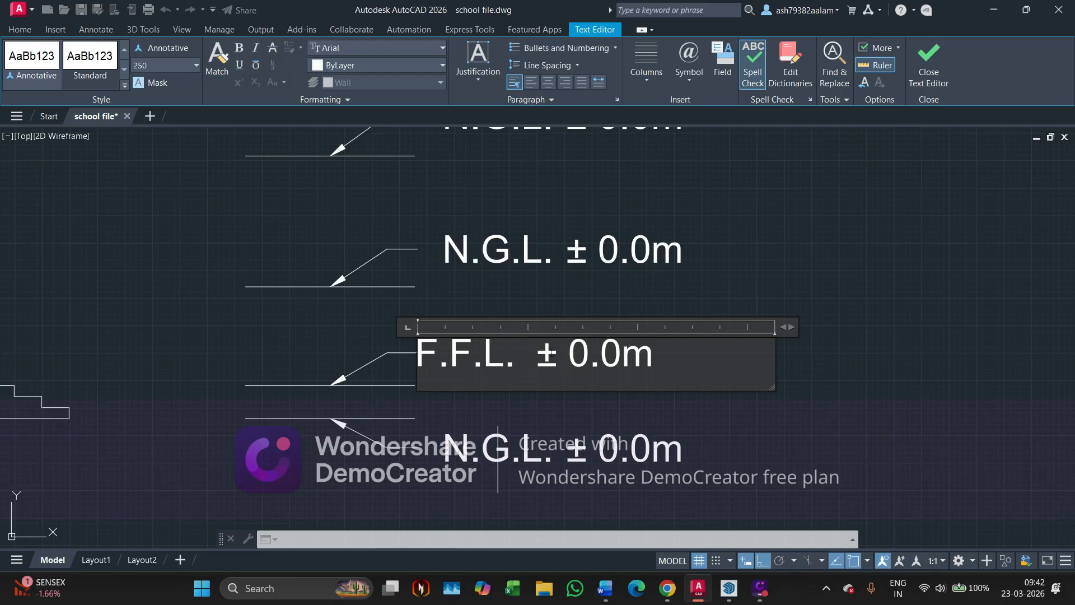
# Change the F.F.L. note's sign to + and its value to 0.3m, and finish the text edit.
pyautogui.write('+')
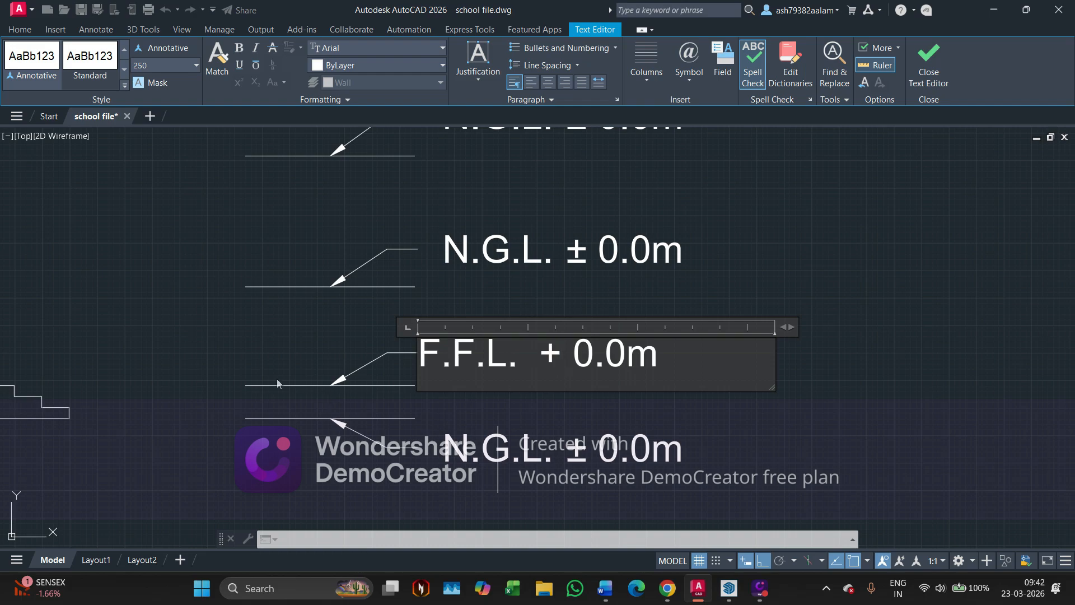
pyautogui.moveTo(209, 392); pyautogui.dragTo(433, 387, button='middle')
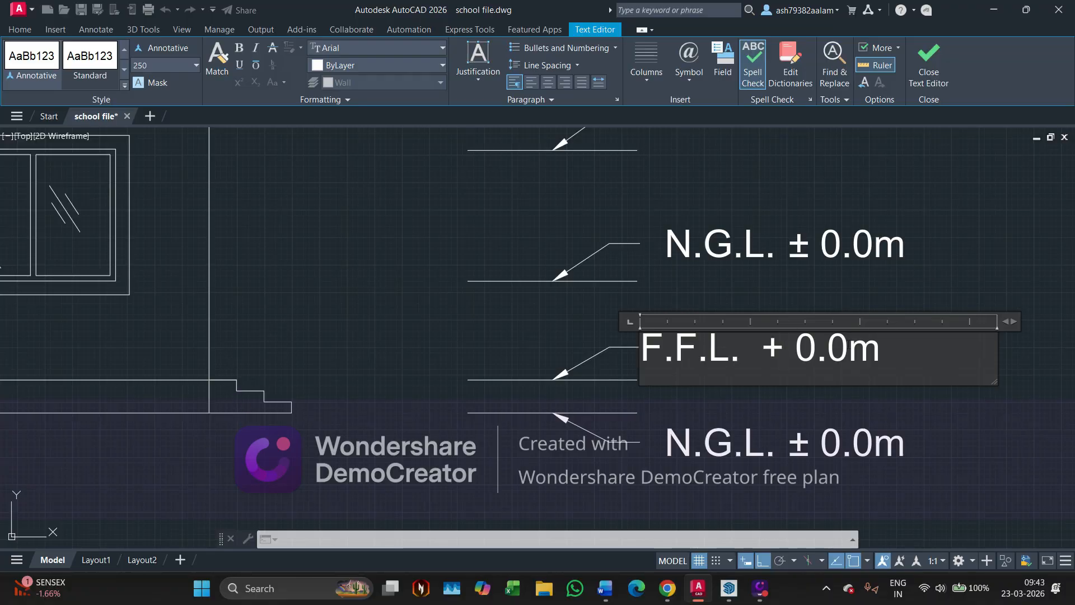
pyautogui.press('BackSpace')
pyautogui.write('3')
pyautogui.click(442, 374)
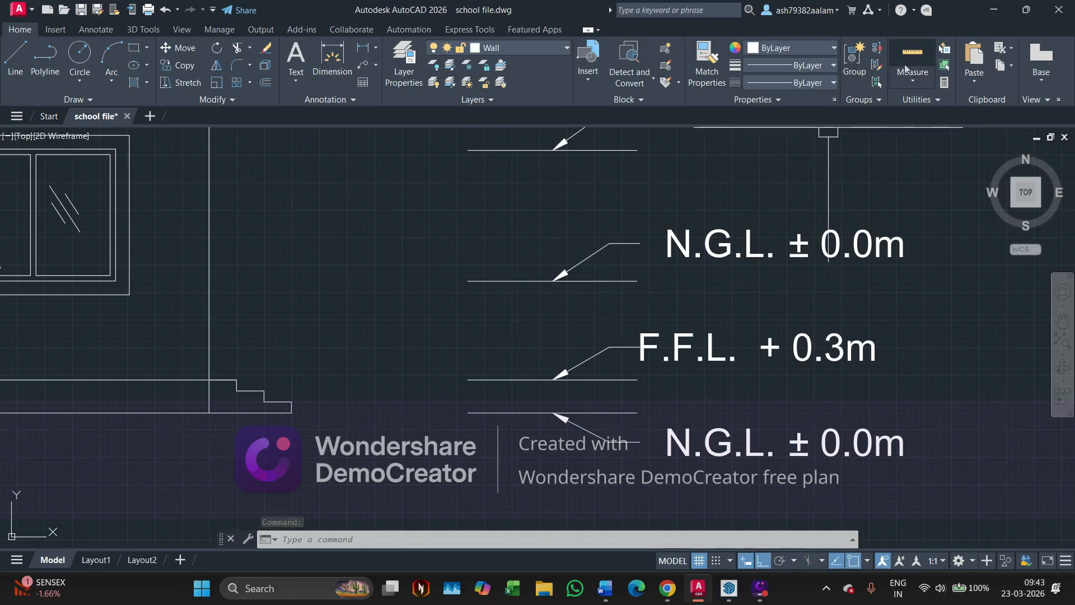
# Measure the height between the ground line and the floor line beside the entrance steps.
pyautogui.click(912, 61)
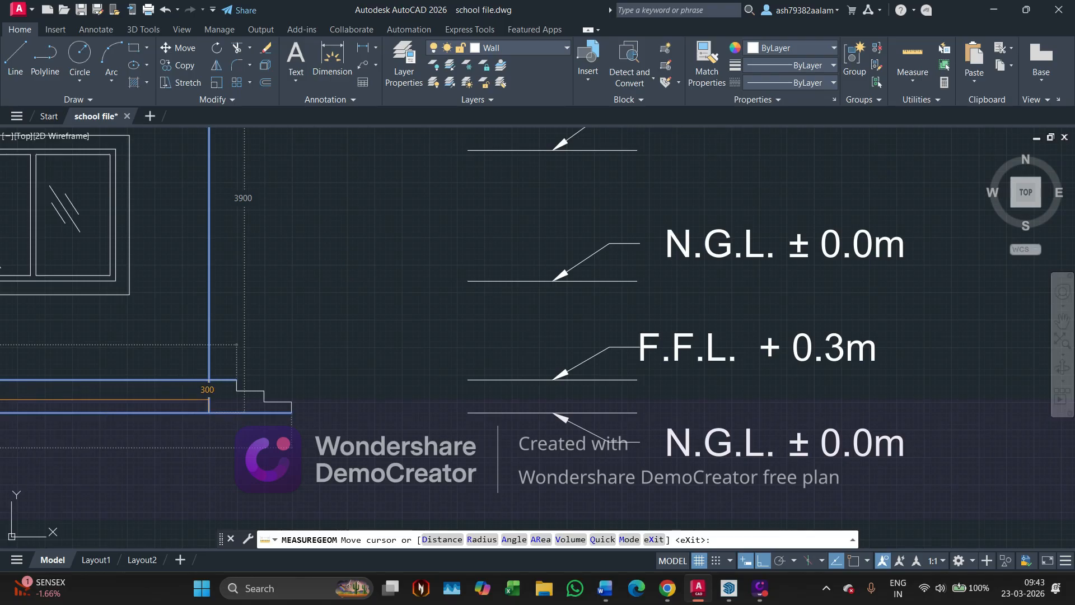
pyautogui.press('Escape')
pyautogui.scroll(-2, 178, 239)
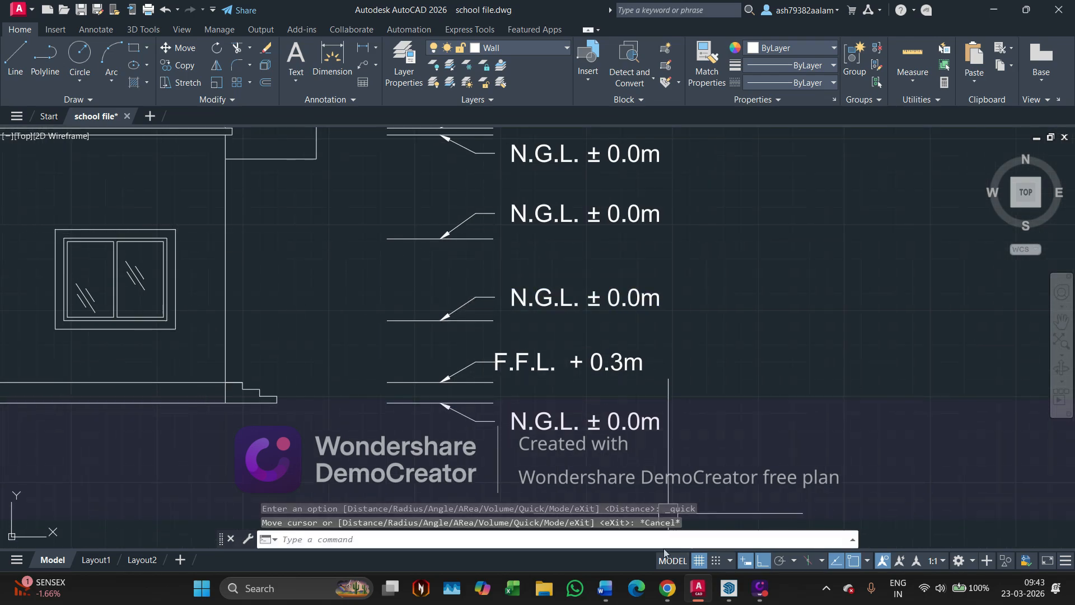
# Switch to the Google Meet call in Chrome to check the participants, and return to the AutoCAD drawing.
pyautogui.moveTo(665, 586)
pyautogui.click(600, 538)
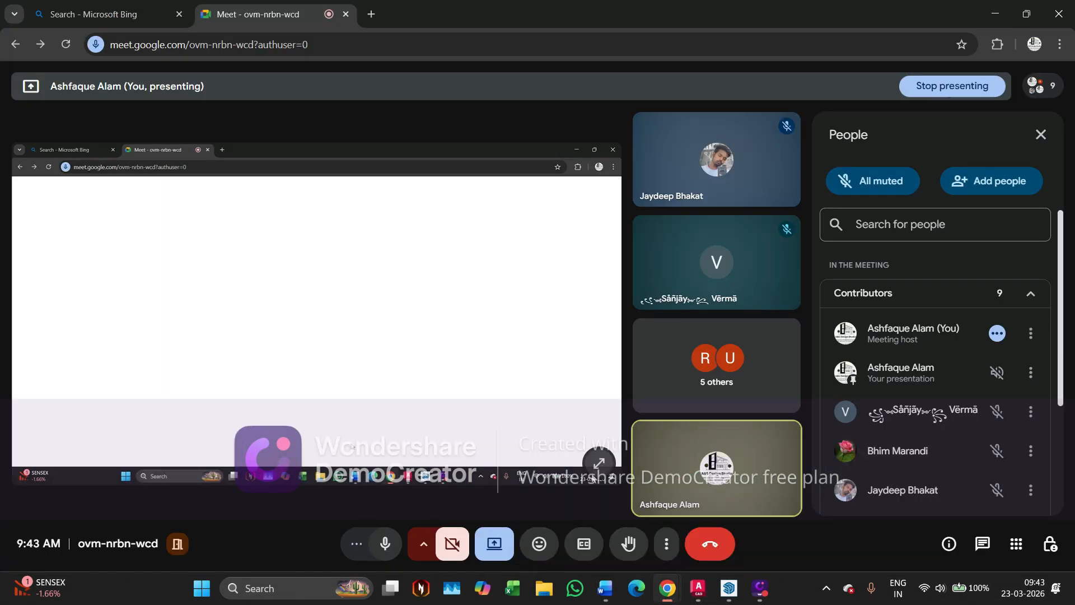
pyautogui.scroll(3, 839, 372)
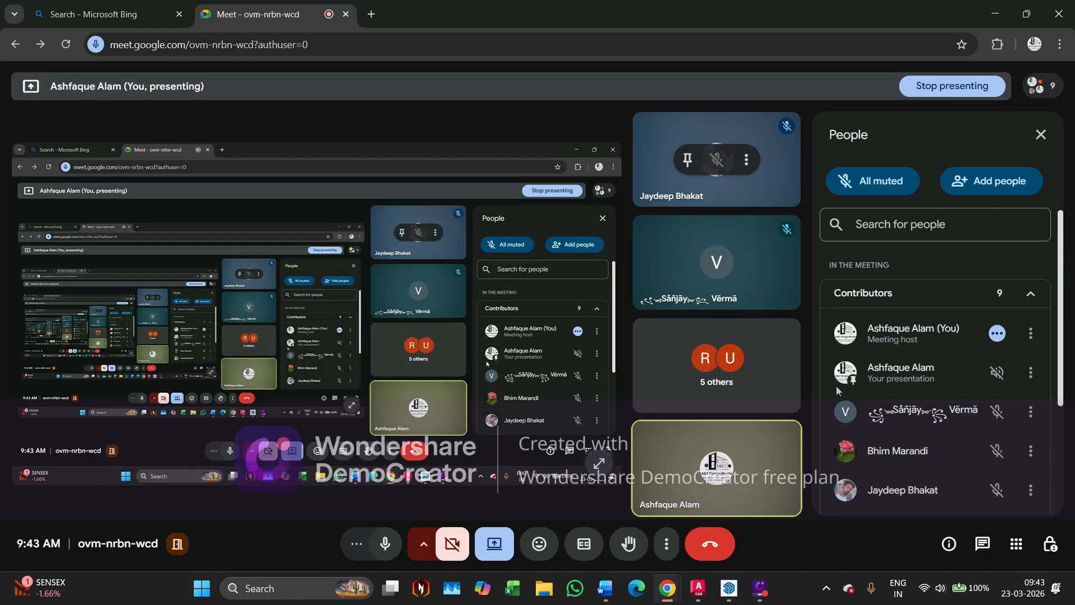
pyautogui.hotkey('alt', 'Tab')
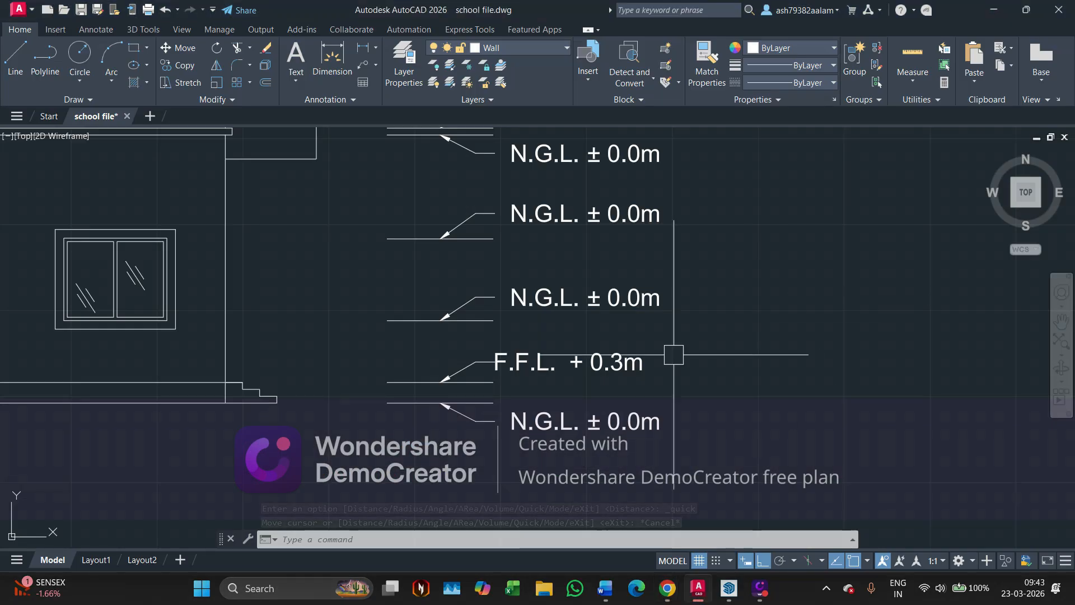
# Replace the N.G.L. prefix with SILL Level in the third-lowest leader note.
pyautogui.moveTo(629, 361); pyautogui.dragTo(650, 377, button='middle')
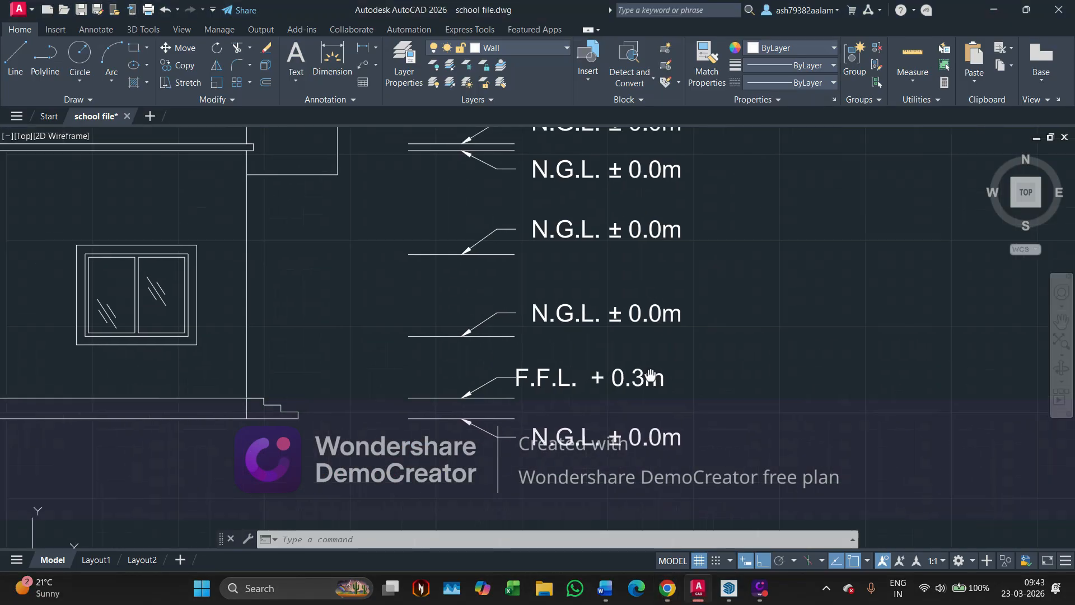
pyautogui.scroll(2, 493, 335)
pyautogui.moveTo(493, 335); pyautogui.dragTo(522, 335, button='middle')
pyautogui.click(541, 301)
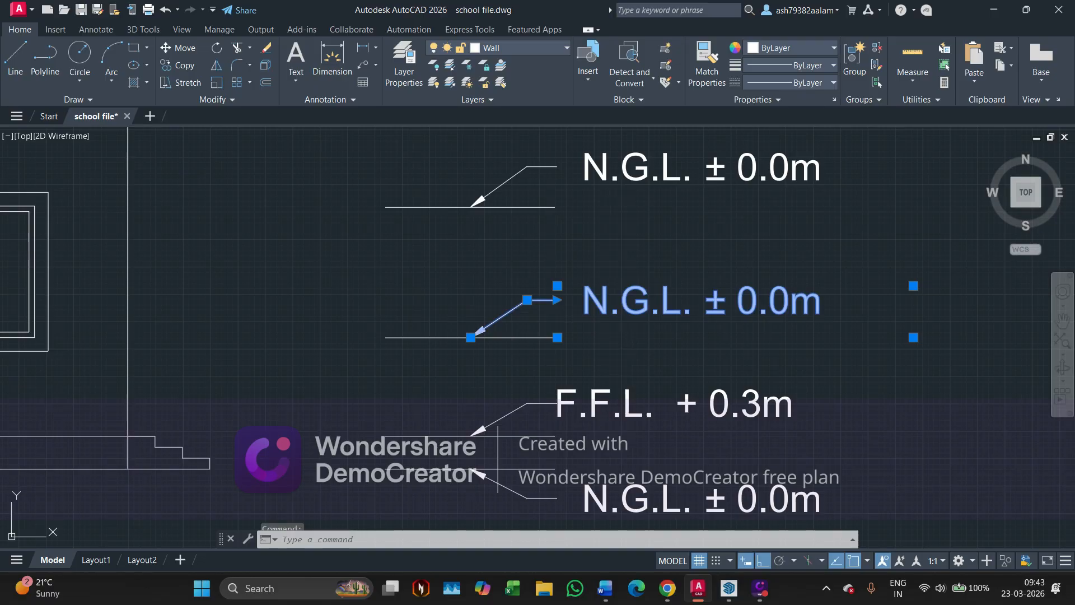
pyautogui.doubleClick(679, 287)
pyautogui.click(691, 290)
pyautogui.press('BackSpace')
pyautogui.press('BackSpace')
pyautogui.press('BackSpace')
pyautogui.press('BackSpace')
pyautogui.press('BackSpace')
pyautogui.press('BackSpace')
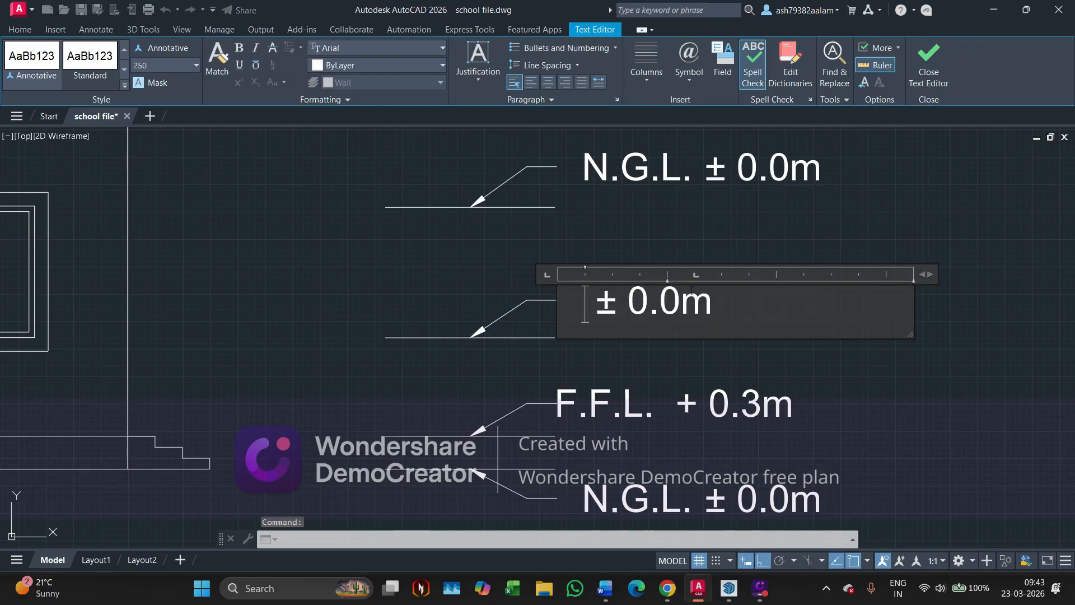
pyautogui.write('SILL')
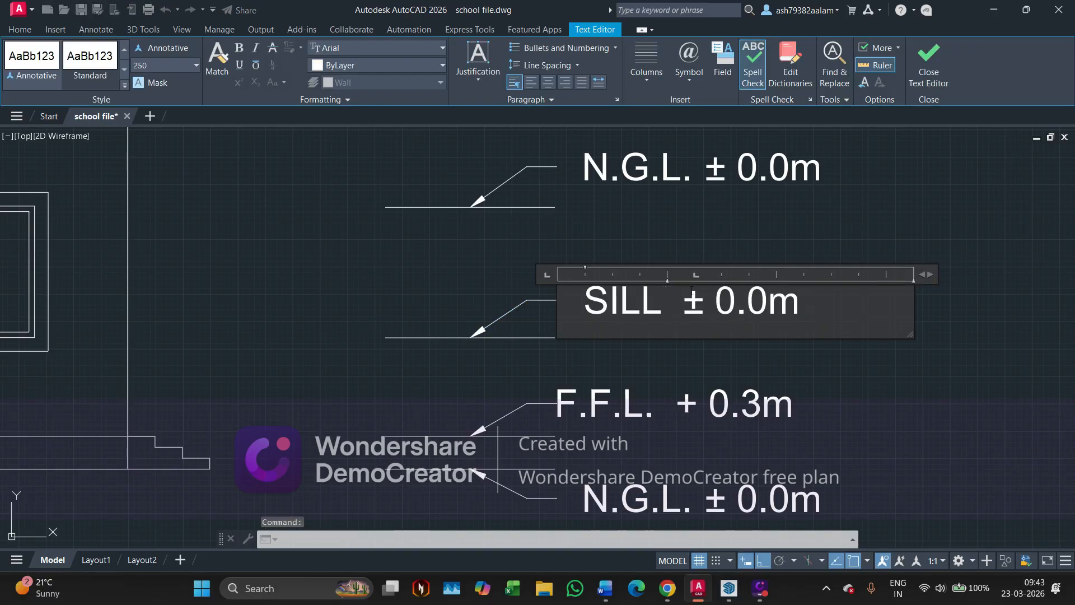
pyautogui.press('capslock')
pyautogui.write('Level')
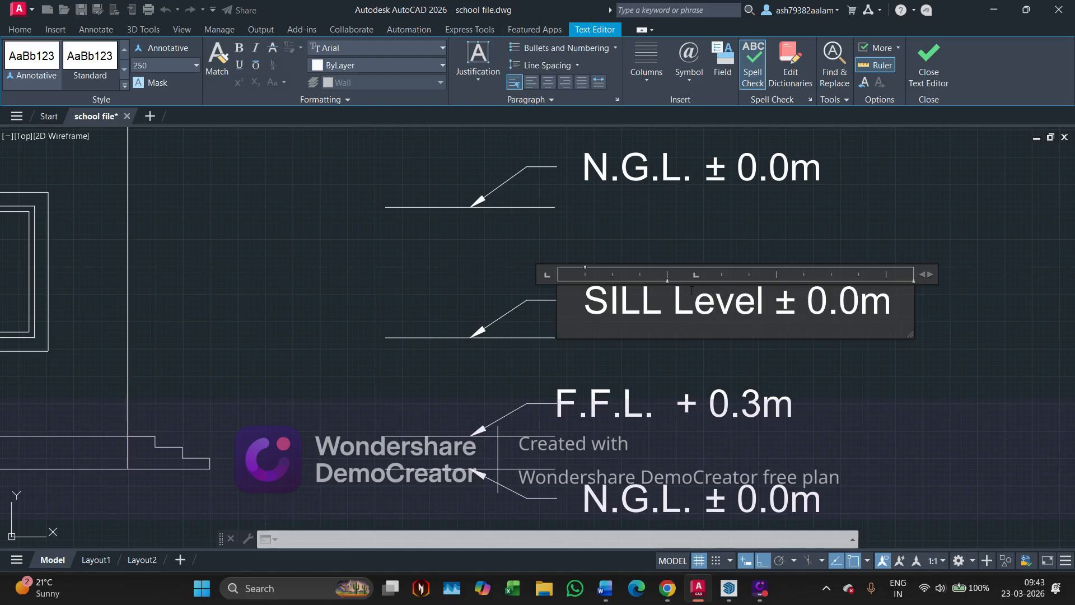
# Change the SILL Level note's sign to + and its value to 1.2m, and finish the text edit.
pyautogui.scroll(-2, 780, 297)
pyautogui.moveTo(781, 297); pyautogui.dragTo(662, 295, button='middle')
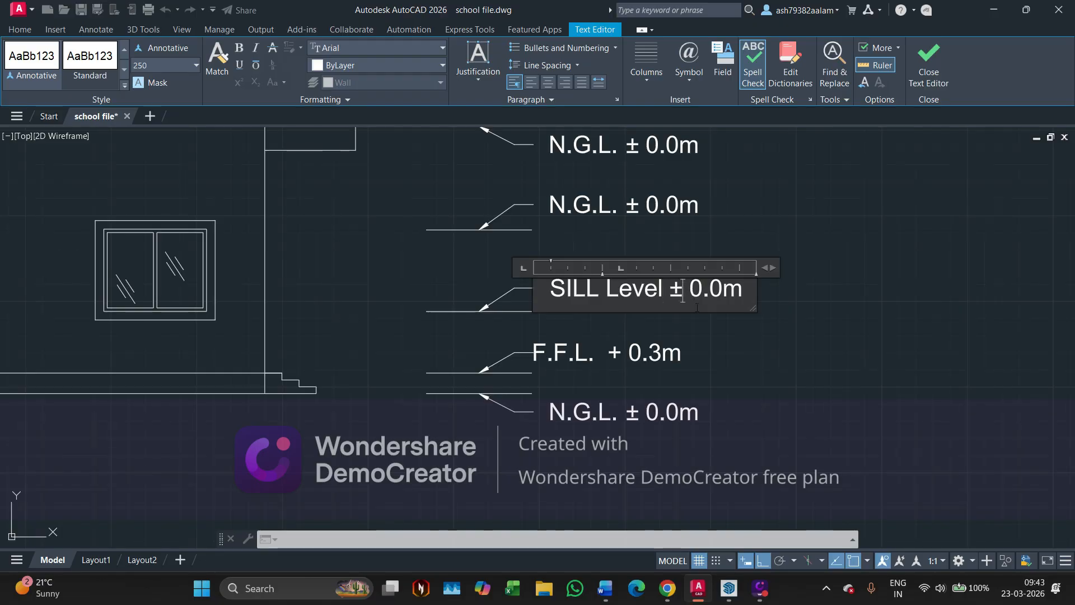
pyautogui.write('+')
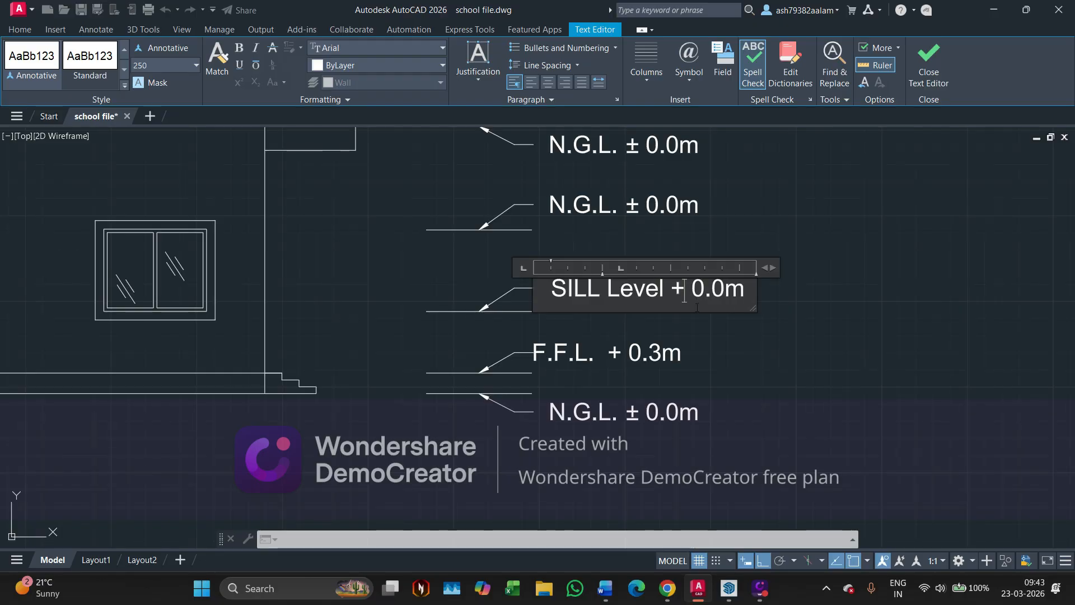
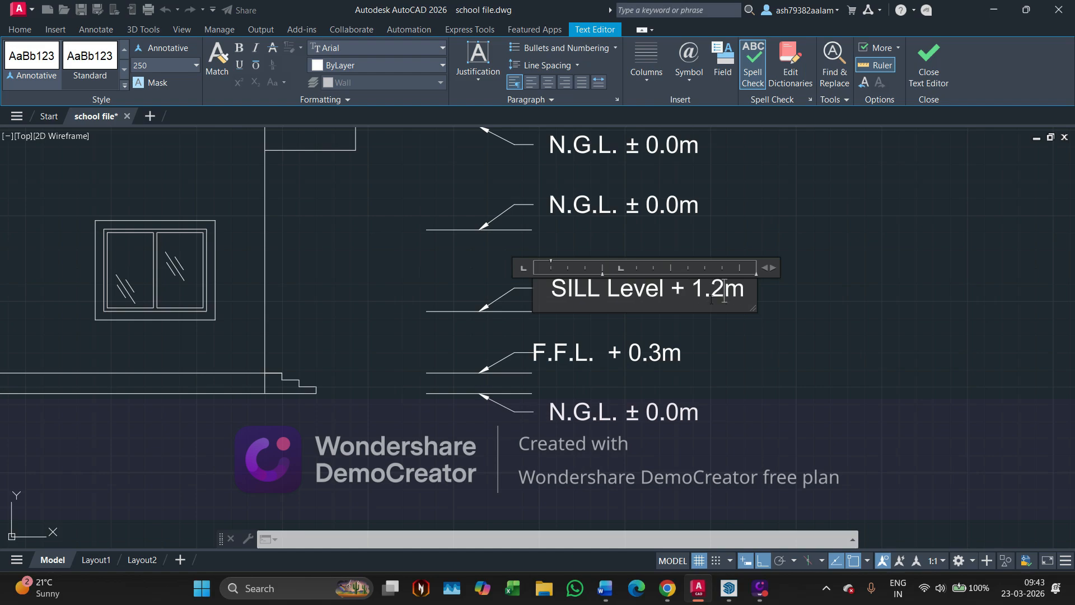
pyautogui.click(775, 361)
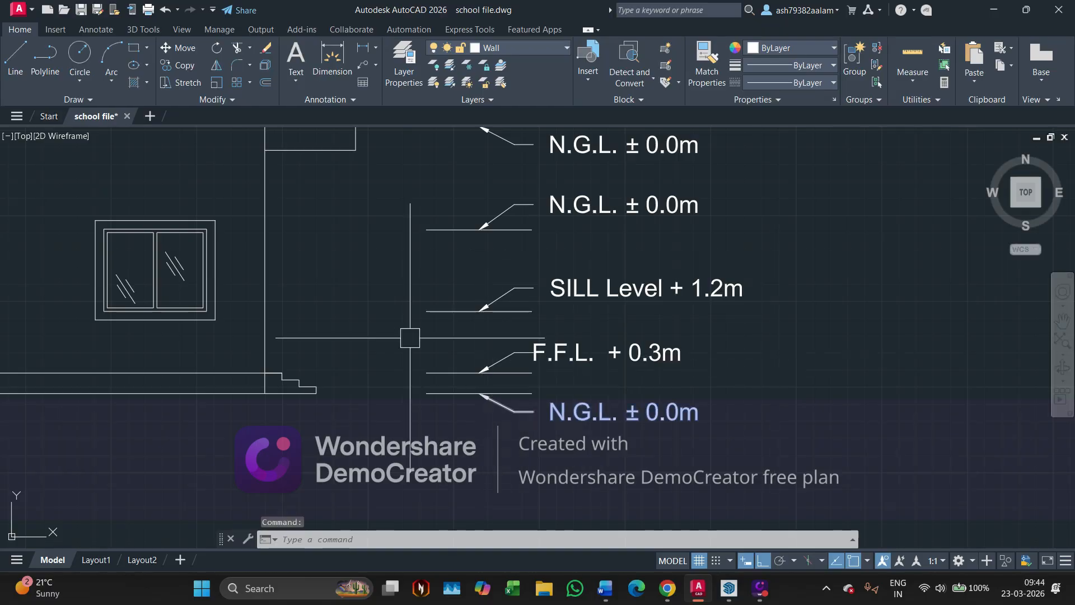
# Replace the N.G.L. ± prefix with Lilten Level in the leader note above SILL Level, and finish the text edit.
pyautogui.moveTo(519, 266)
pyautogui.mouseDown(button='middle')
pyautogui.moveTo(494, 296)
pyautogui.moveTo(504, 320)
pyautogui.mouseUp(button='middle')
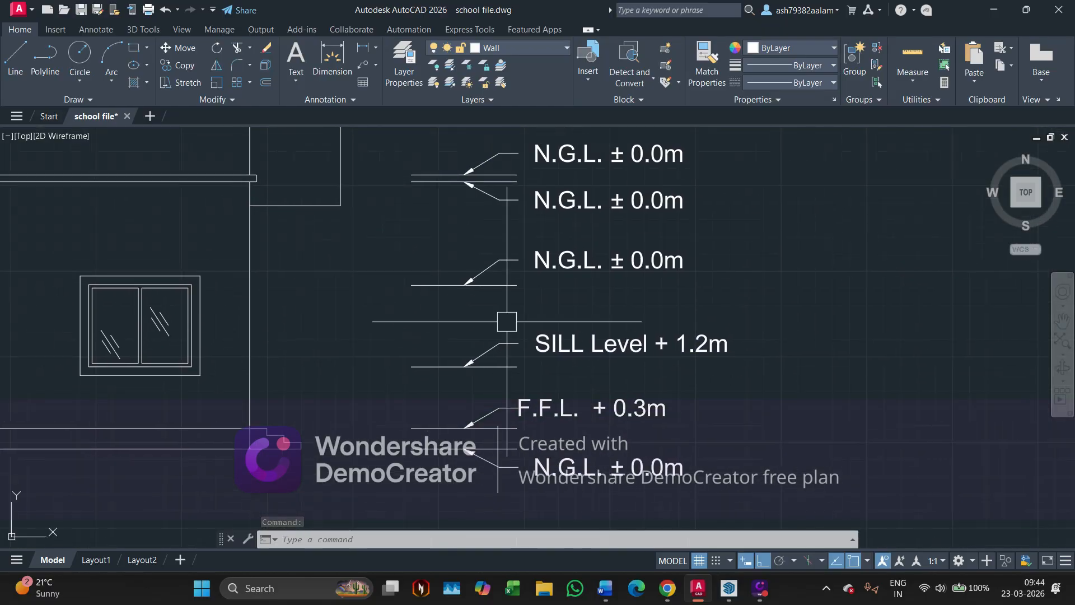
pyautogui.click(591, 258)
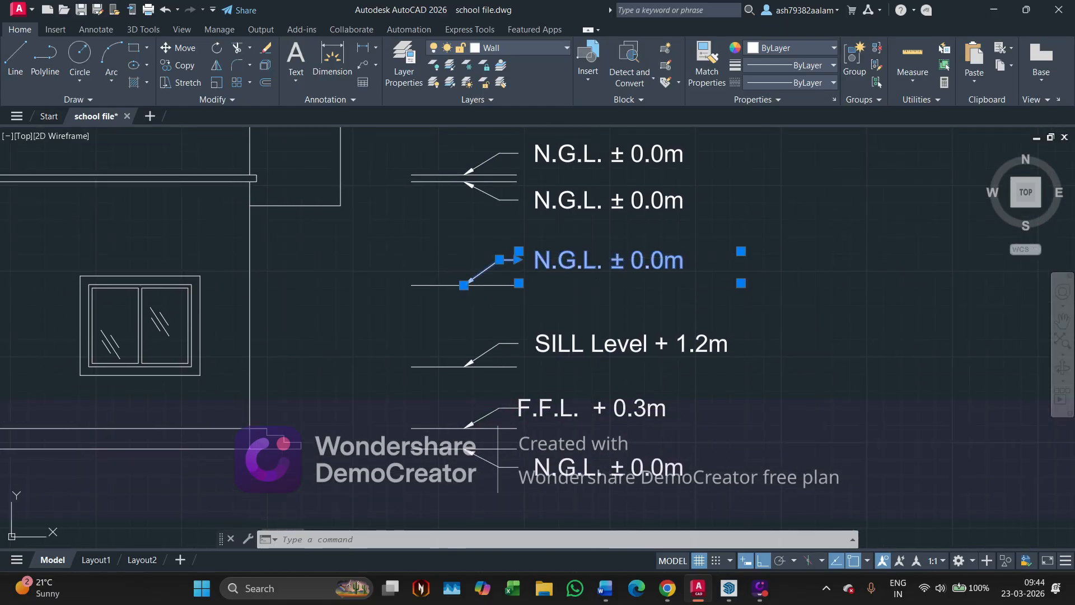
pyautogui.doubleClick(605, 261)
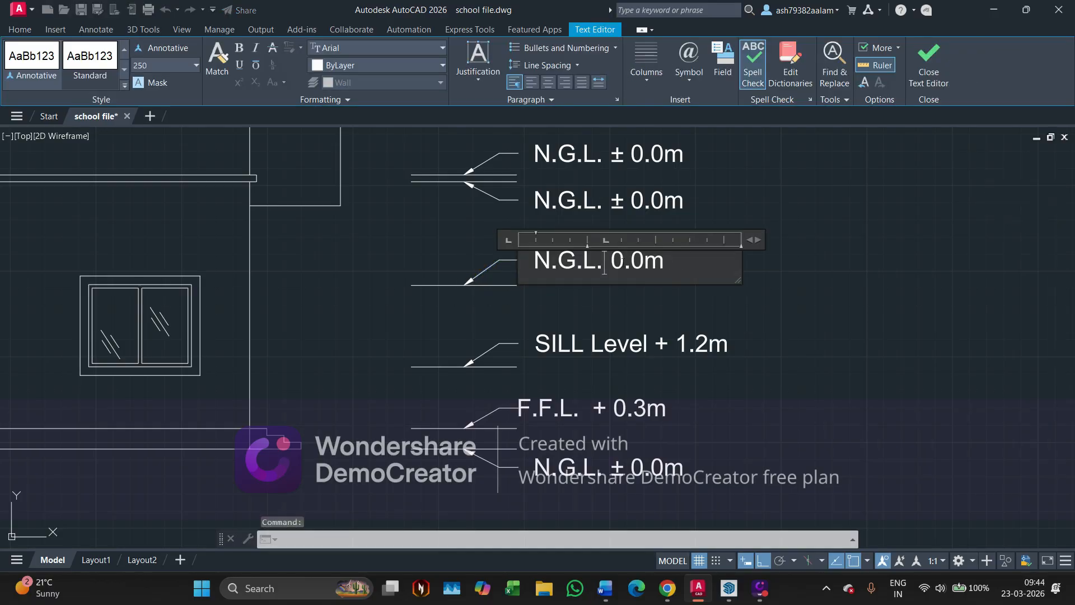
pyautogui.press('BackSpace')
pyautogui.press('BackSpace')
pyautogui.press('BackSpace')
pyautogui.press('BackSpace')
pyautogui.press('BackSpace')
pyautogui.press('BackSpace')
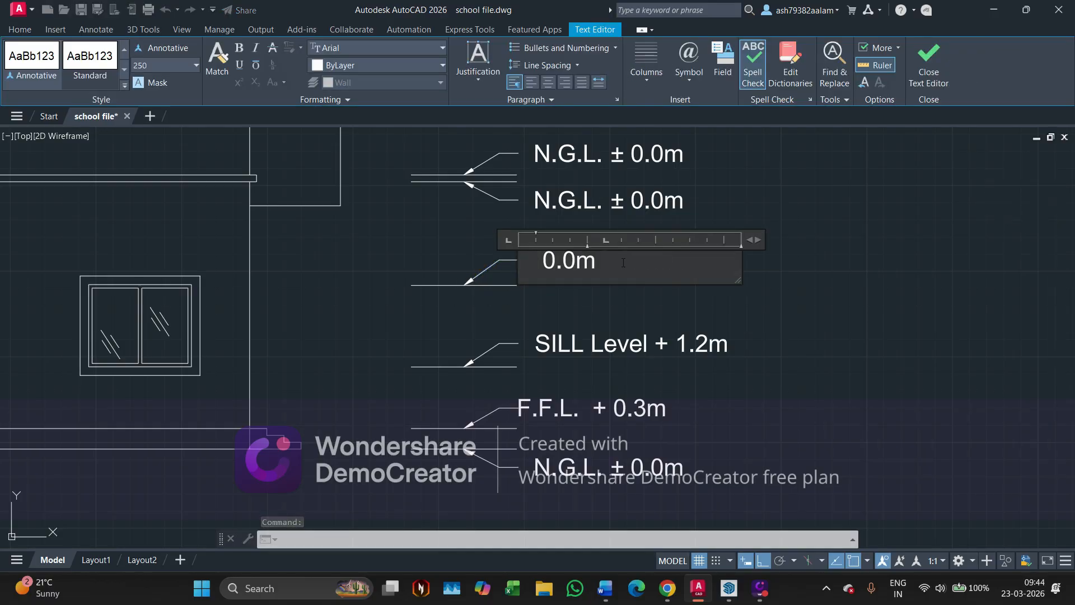
pyautogui.write('Lilten Level')
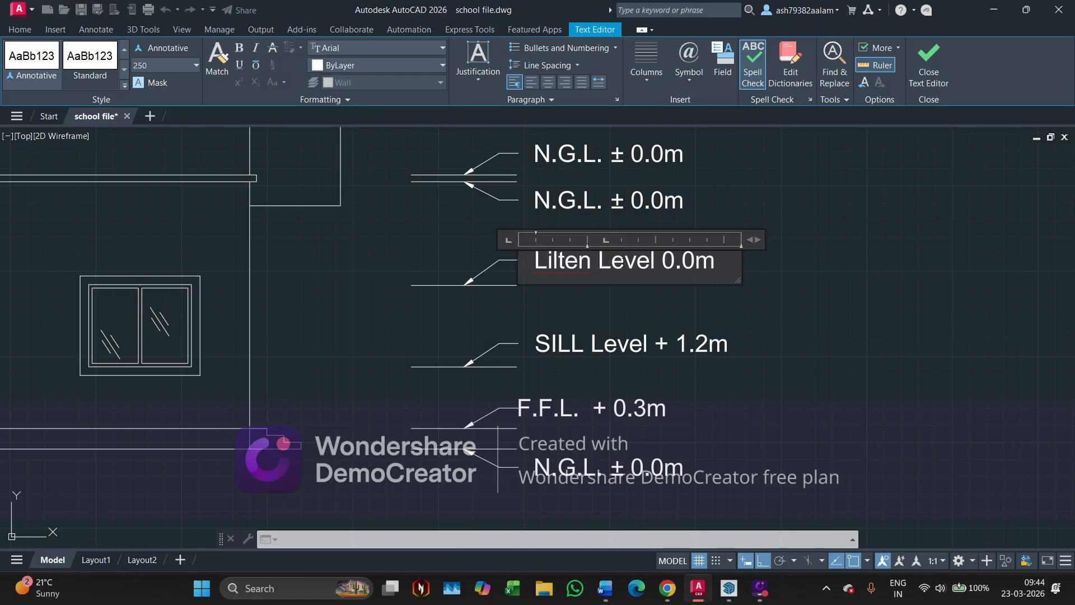
pyautogui.click(345, 332)
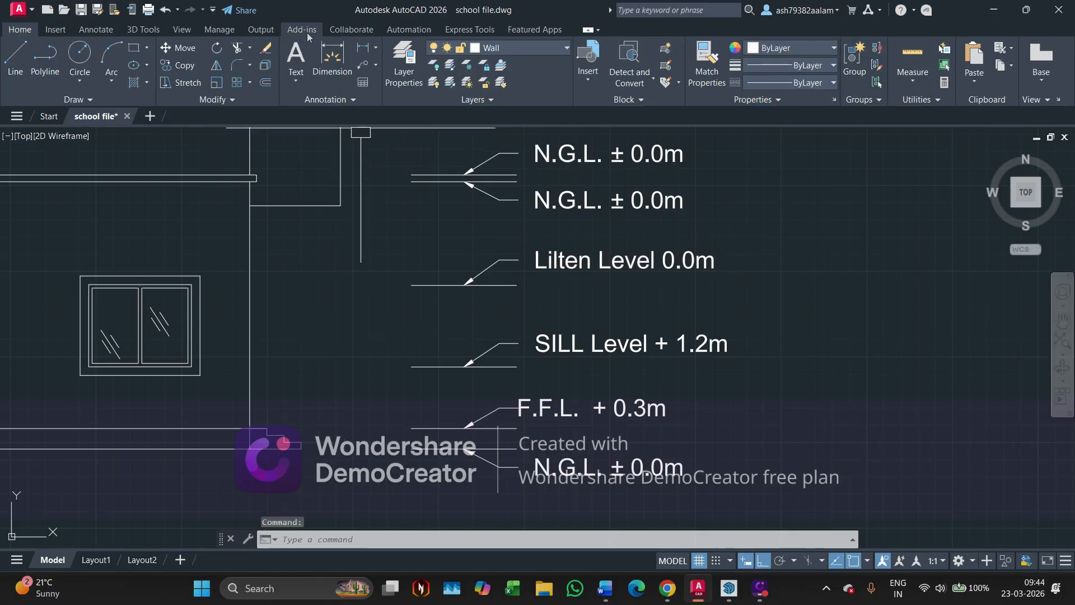
# Add a vertical dimension from the ground level line up to an upper-storey balcony level line.
pyautogui.scroll(-3, 355, 263)
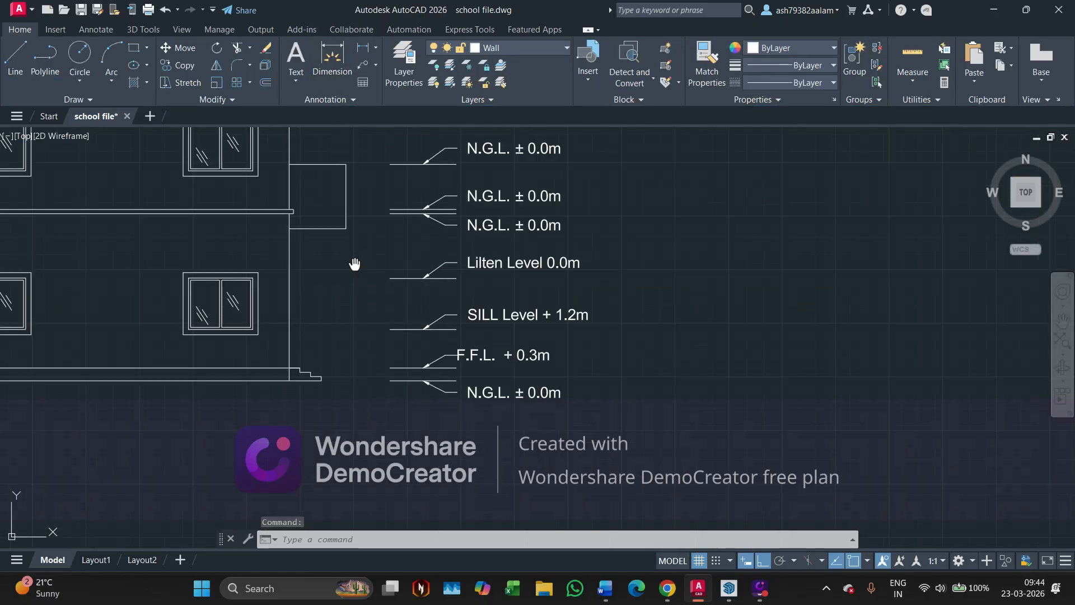
pyautogui.click(336, 66)
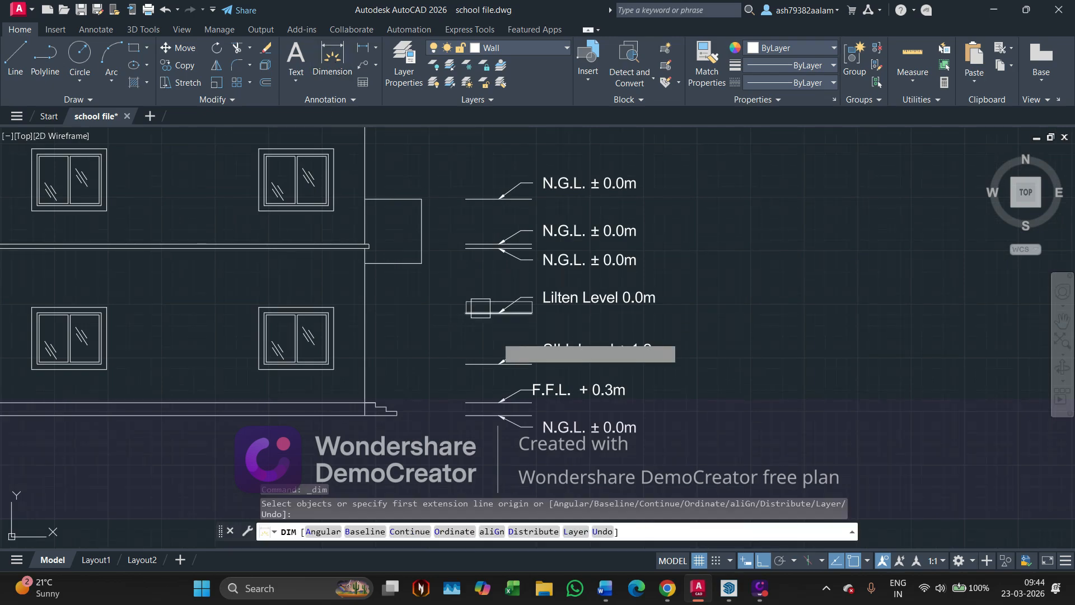
pyautogui.scroll(4, 512, 401)
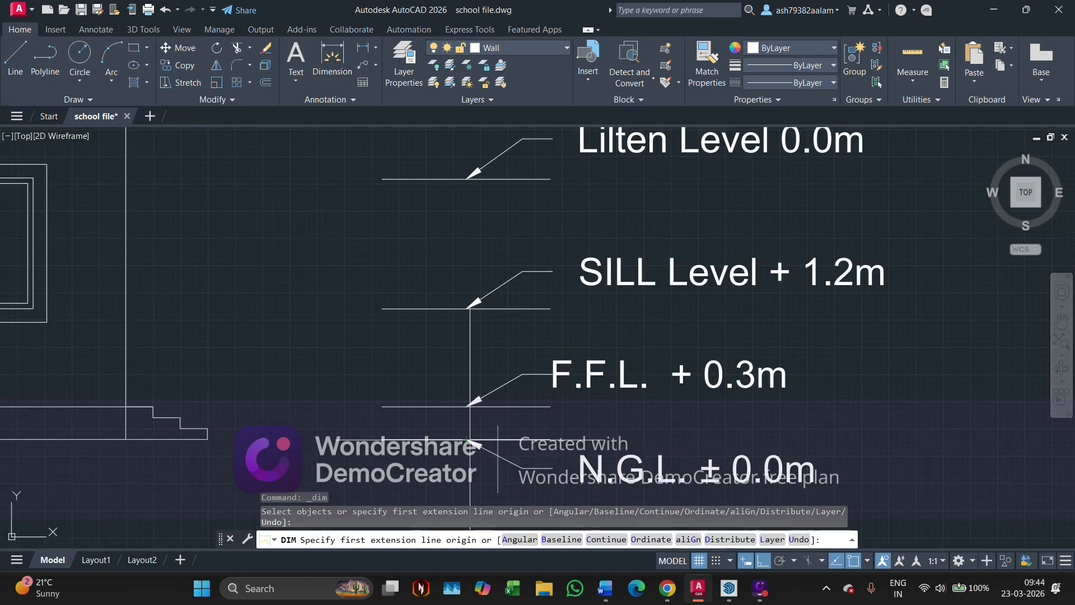
pyautogui.click(497, 434)
pyautogui.scroll(-5, 495, 241)
pyautogui.scroll(5, 554, 259)
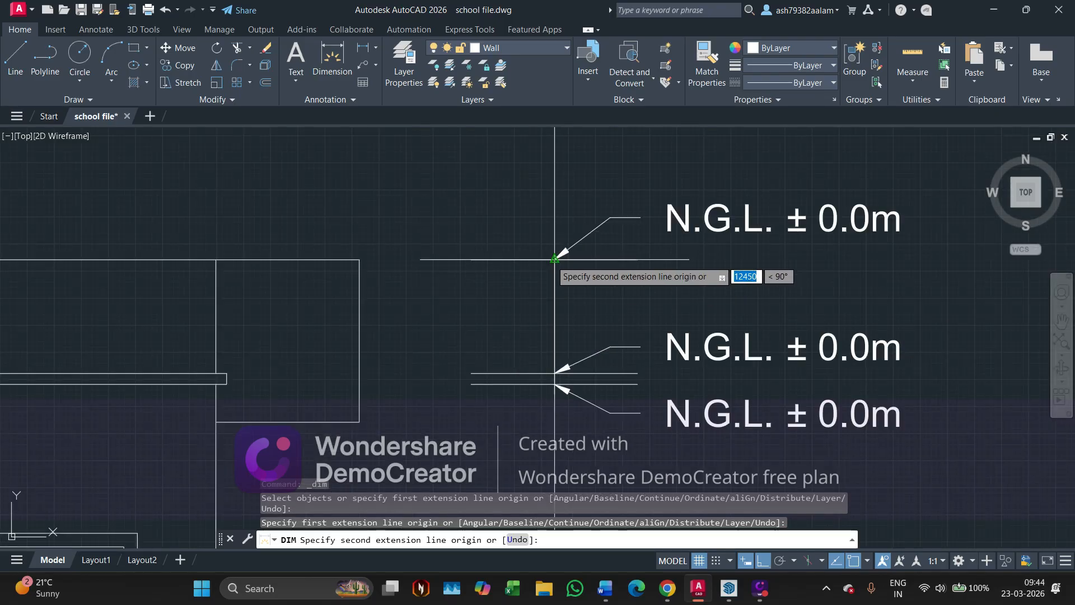
pyautogui.click(554, 259)
pyautogui.click(554, 259)
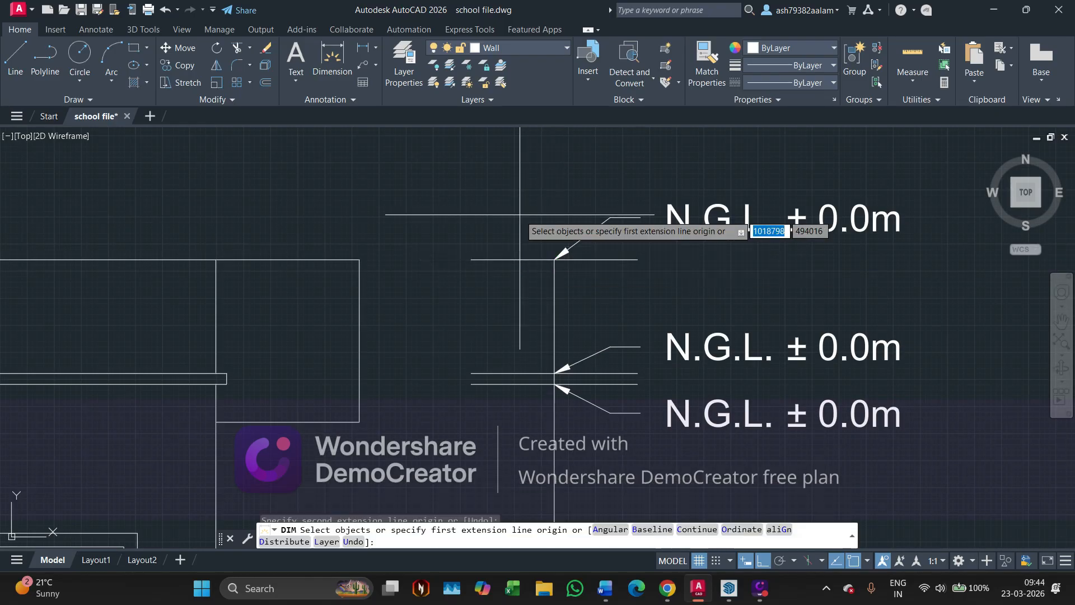
pyautogui.scroll(-5, 521, 218)
pyautogui.moveTo(522, 305); pyautogui.dragTo(522, 151, button='middle')
pyautogui.press('Escape')
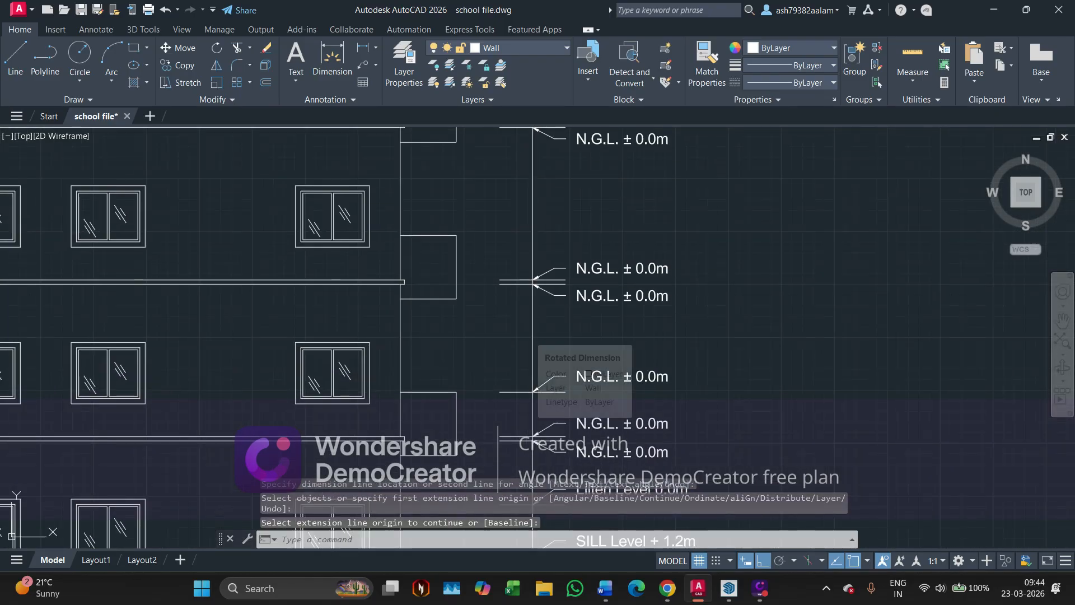
# Examine the text size of the new vertical dimension along the level lines.
pyautogui.click(532, 336)
pyautogui.scroll(6, 576, 306)
pyautogui.scroll(3, 576, 306)
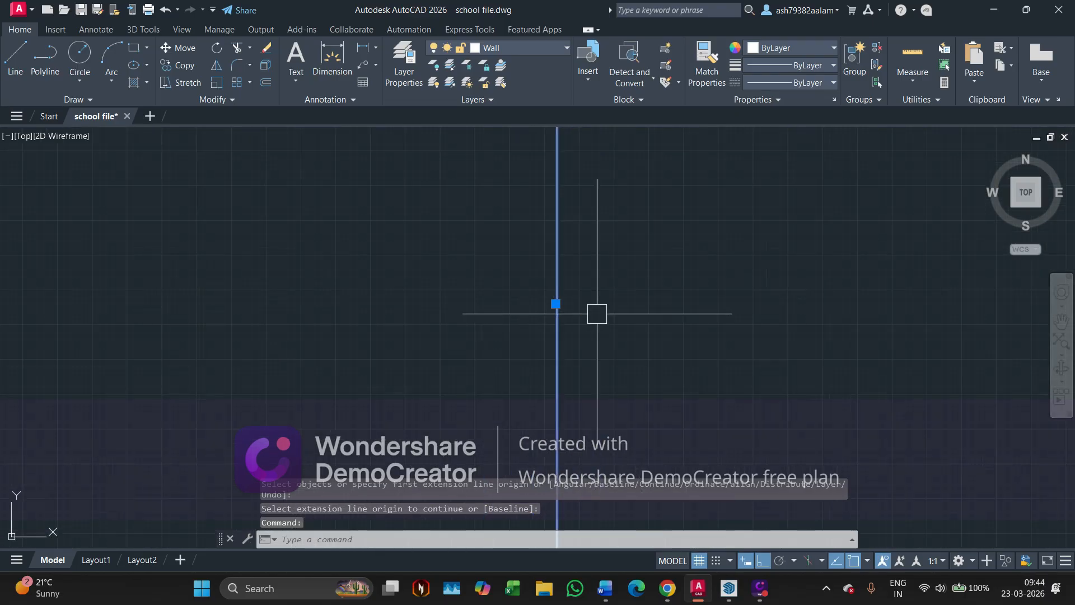
pyautogui.scroll(3, 596, 312)
pyautogui.scroll(4, 498, 320)
pyautogui.scroll(3, 517, 300)
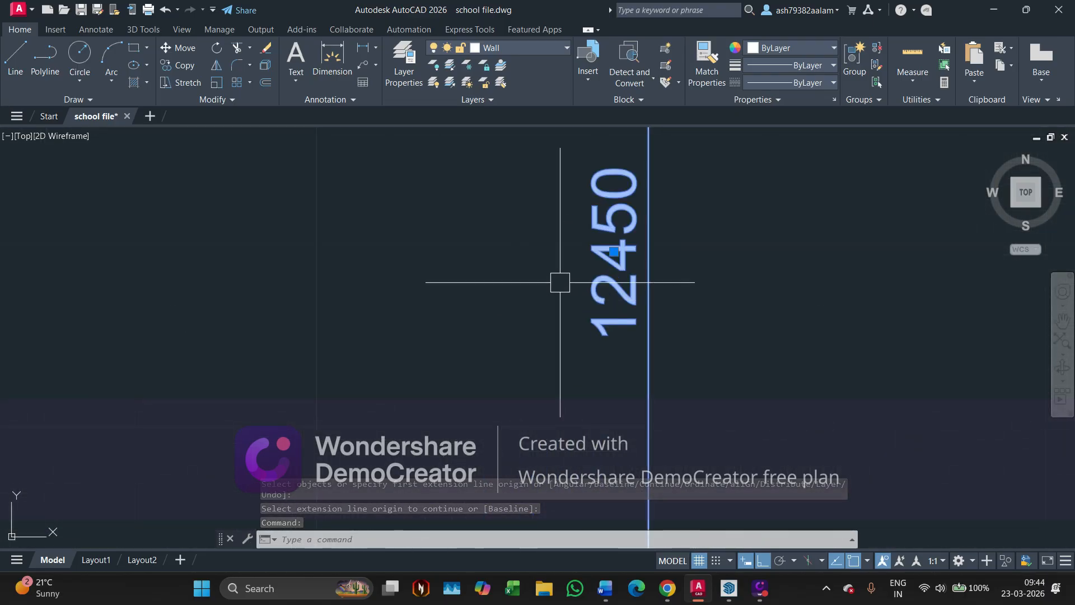
pyautogui.scroll(-6, 497, 246)
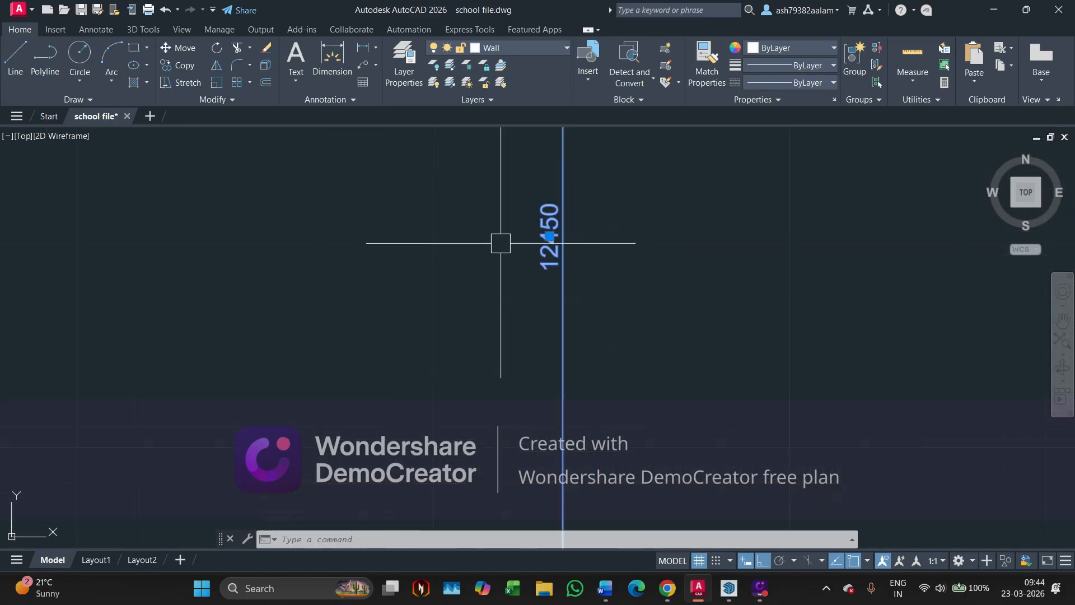
pyautogui.press('Escape')
pyautogui.press('Escape')
pyautogui.press('Escape')
pyautogui.scroll(-2, 470, 260)
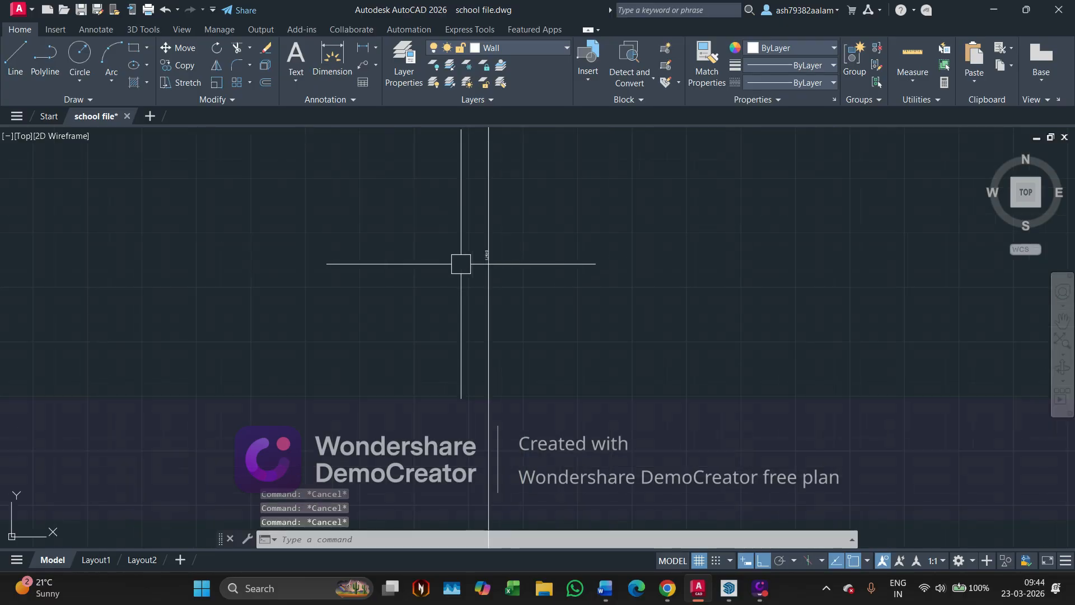
# Set SCHOOL as the current dimension style.
pyautogui.press('Return')
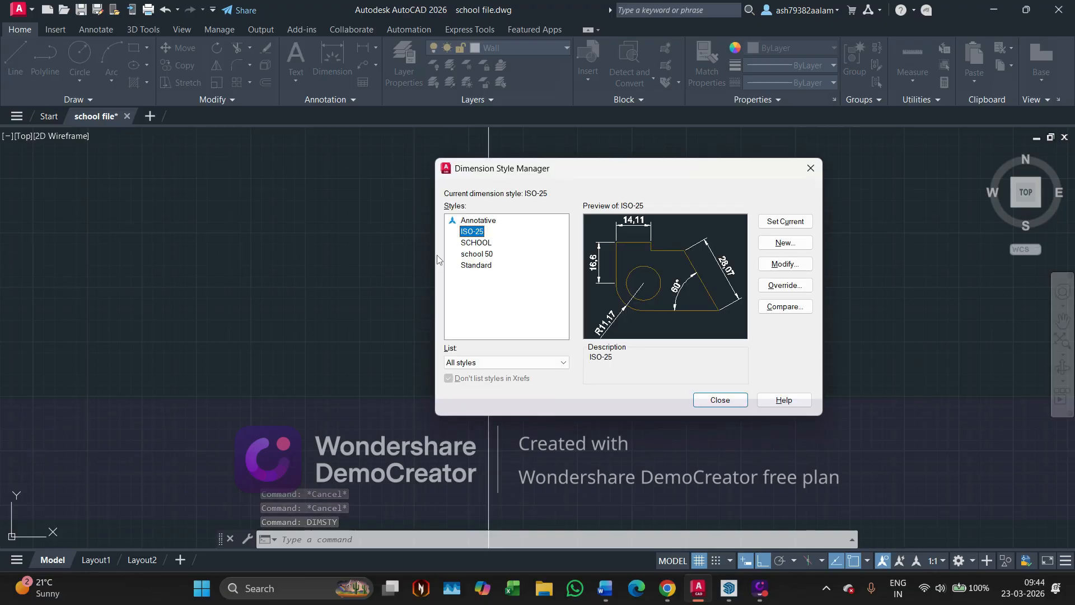
pyautogui.click(476, 242)
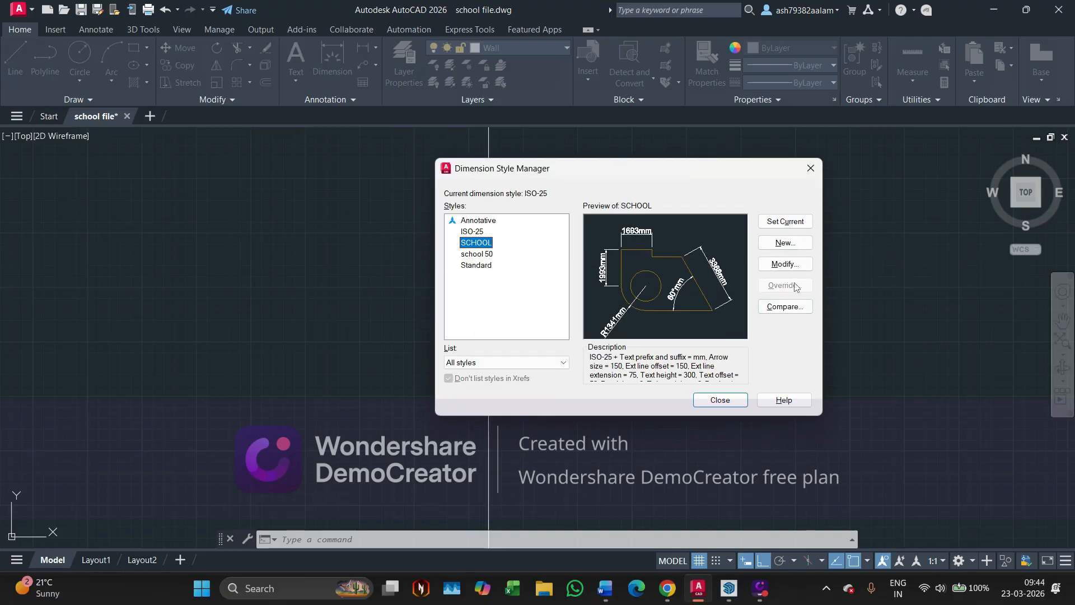
pyautogui.click(785, 221)
pyautogui.click(812, 170)
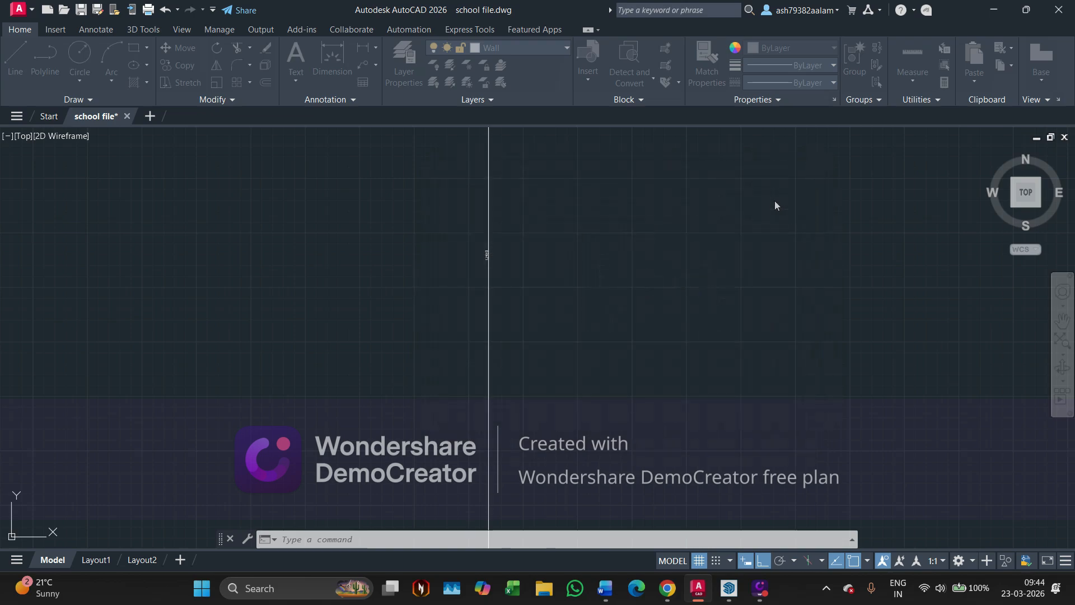
# Erase the long vertical dimension drawn through the level lines.
pyautogui.click(577, 313)
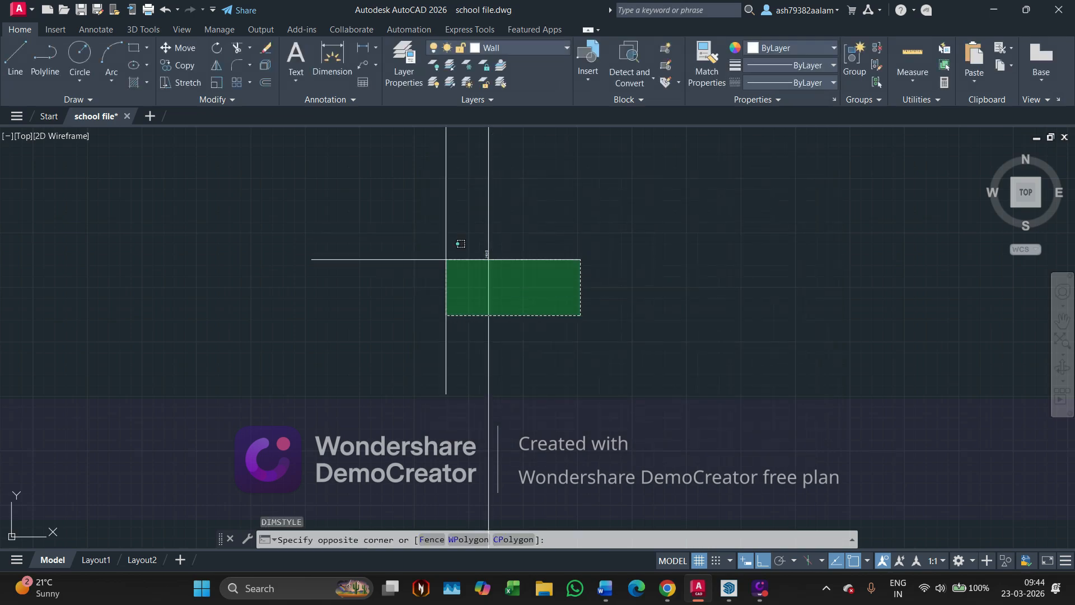
pyautogui.click(443, 259)
pyautogui.press('Escape')
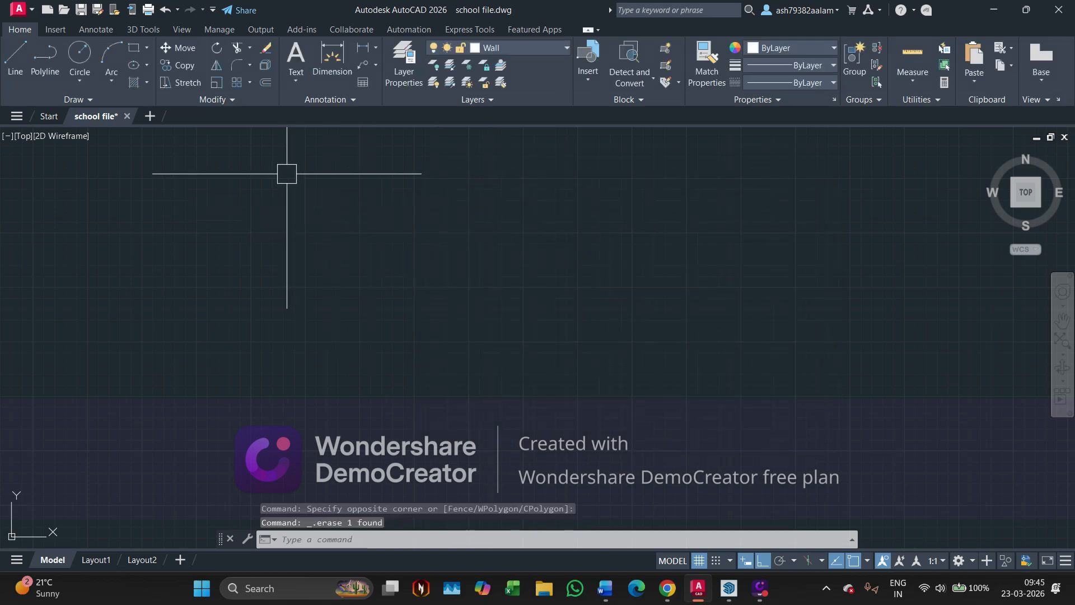
# Start a new dimension beside the south facing elevation and set Dimension as the current layer.
pyautogui.click(333, 59)
pyautogui.scroll(-12, 442, 199)
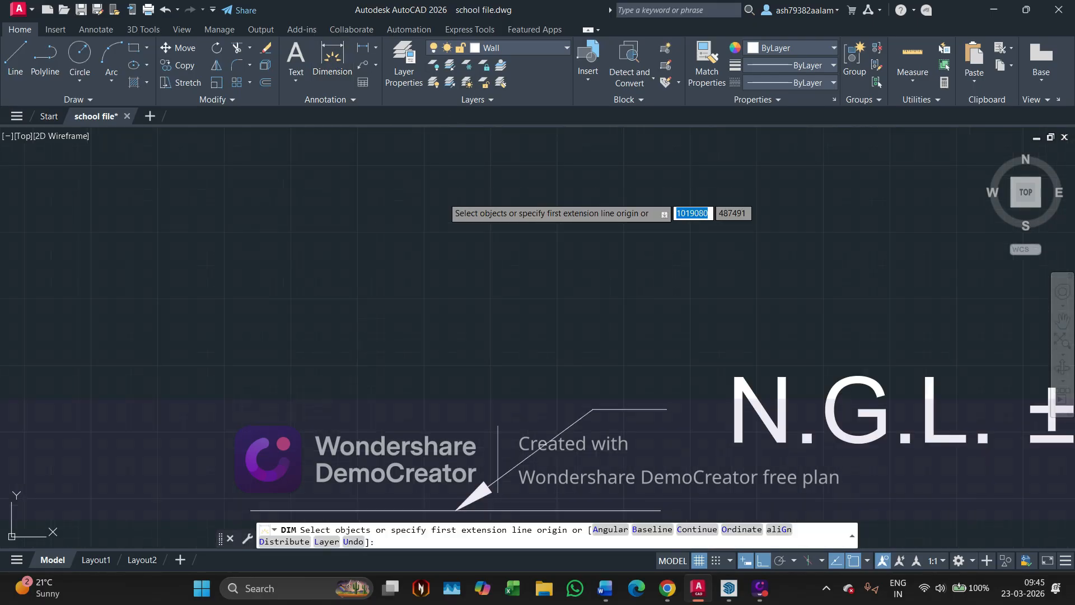
pyautogui.moveTo(435, 269); pyautogui.dragTo(420, 160, button='middle')
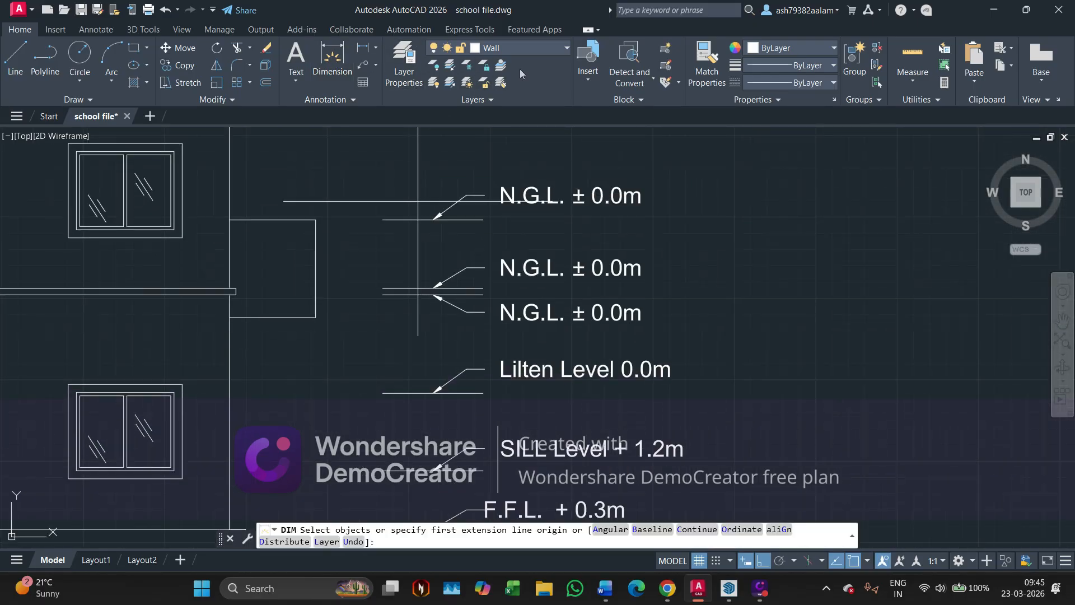
pyautogui.click(531, 49)
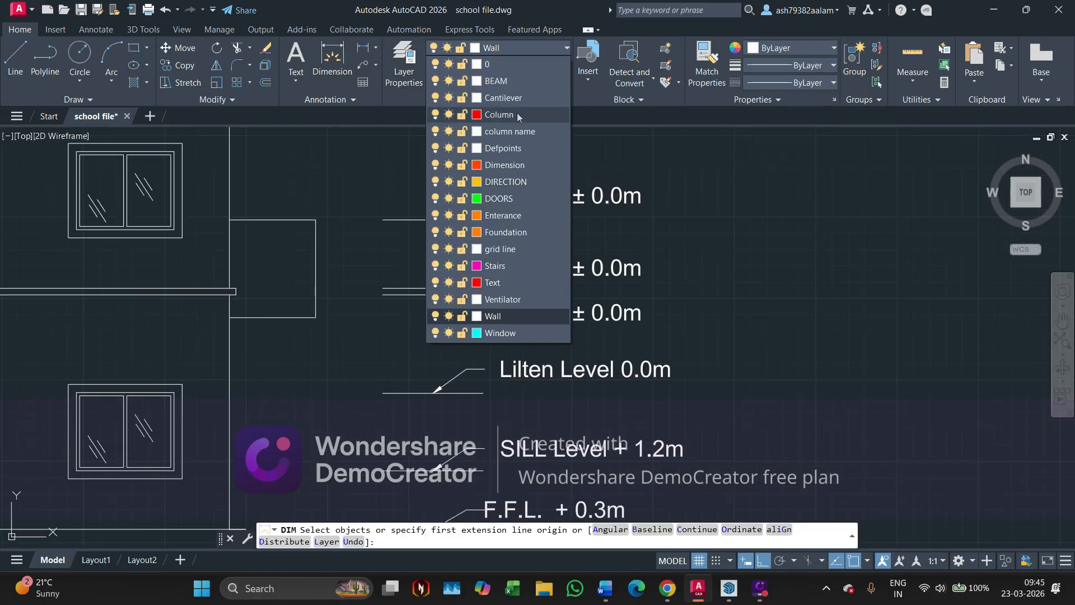
pyautogui.click(505, 164)
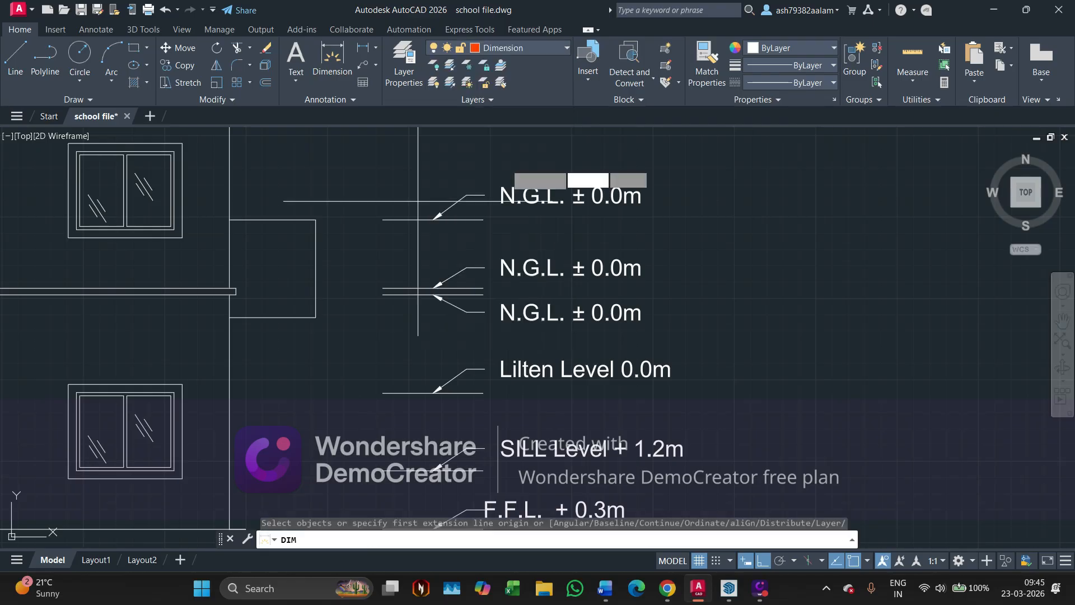
# Dimension the overall height from the ground level line up to the topmost N.G.L. level line, along the leader arrow tips.
pyautogui.scroll(-2, 489, 185)
pyautogui.scroll(4, 460, 342)
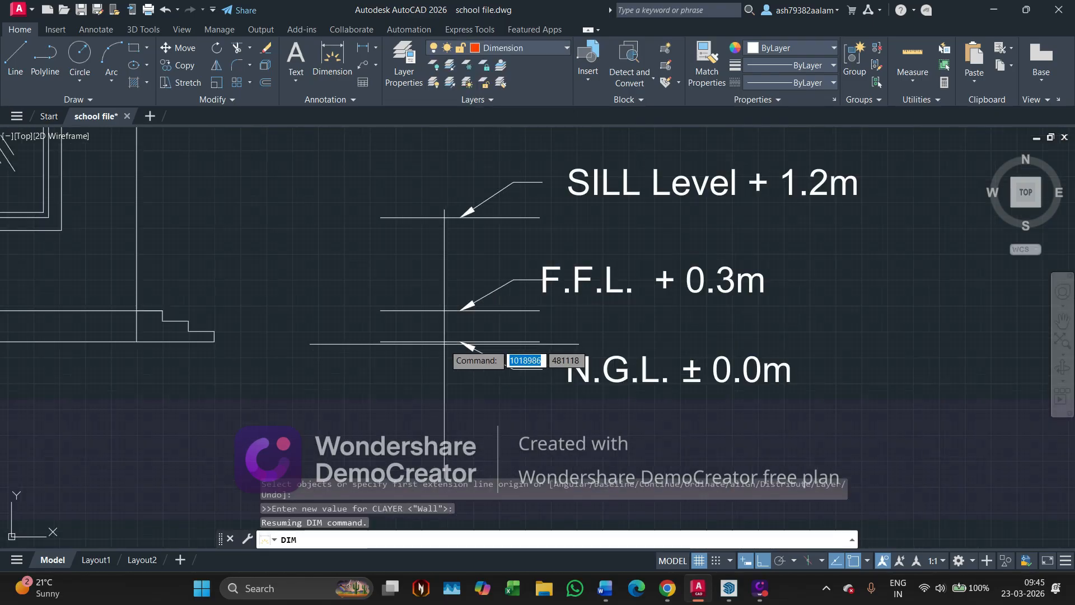
pyautogui.click(460, 341)
pyautogui.scroll(-4, 470, 336)
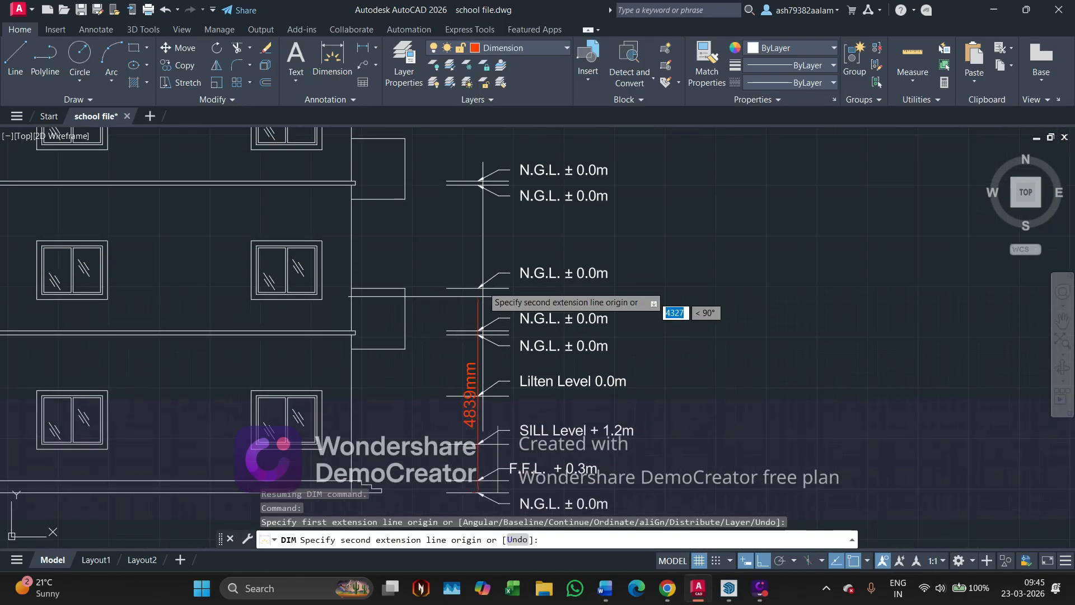
pyautogui.moveTo(479, 180); pyautogui.dragTo(479, 325, button='middle')
pyautogui.scroll(3, 479, 208)
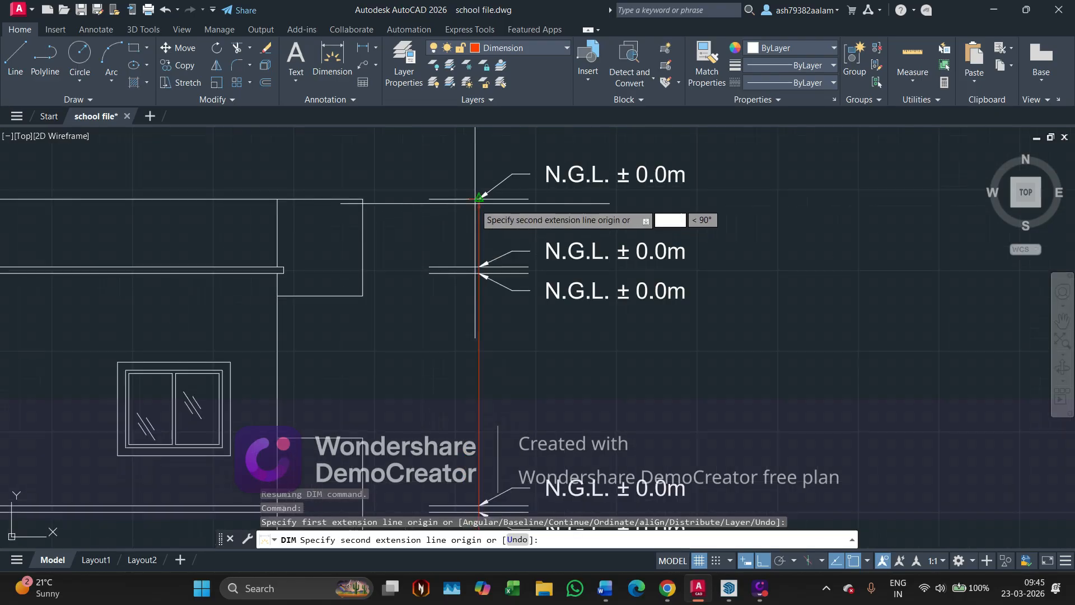
pyautogui.click(476, 203)
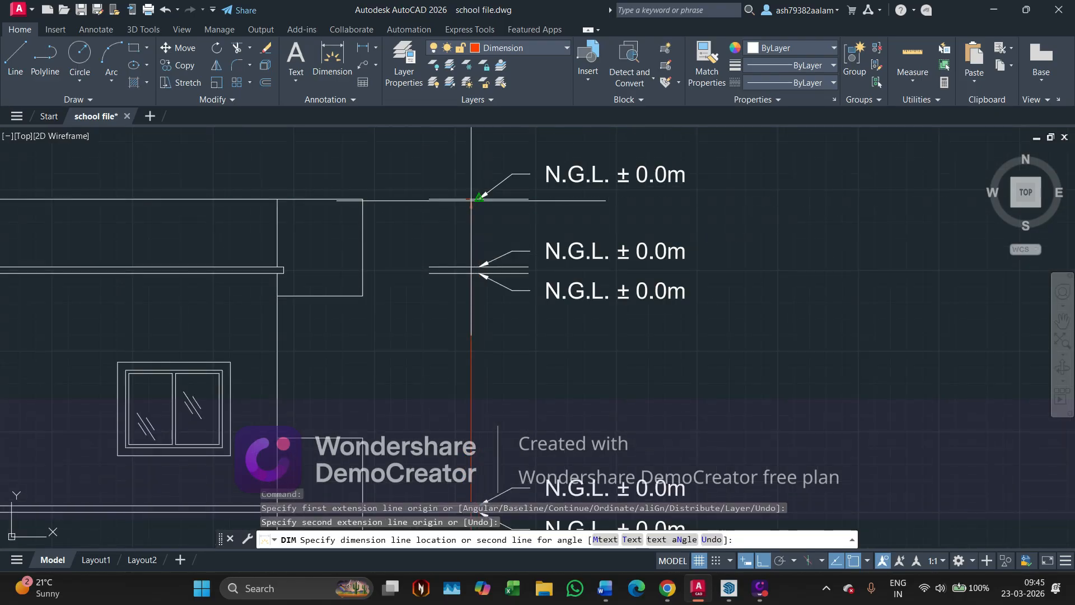
pyautogui.click(475, 203)
pyautogui.scroll(-2, 465, 202)
pyautogui.scroll(-3, 466, 202)
# Dimension the height from the ground level line to the Lilten Level line, placed just outside the level lines' ends.
pyautogui.scroll(3, 440, 431)
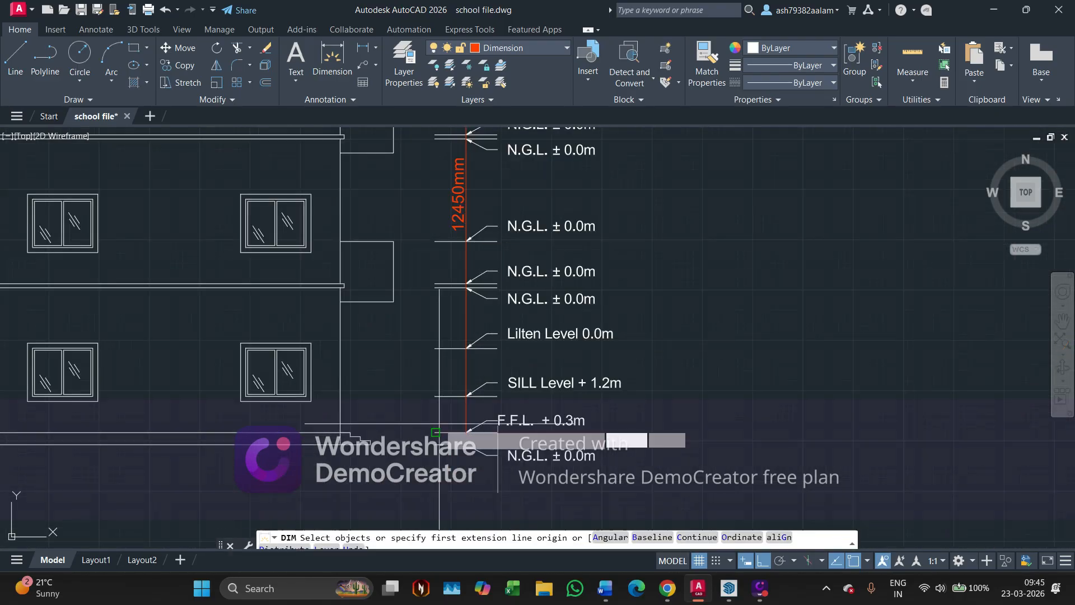
pyautogui.scroll(3, 443, 432)
pyautogui.press('Return')
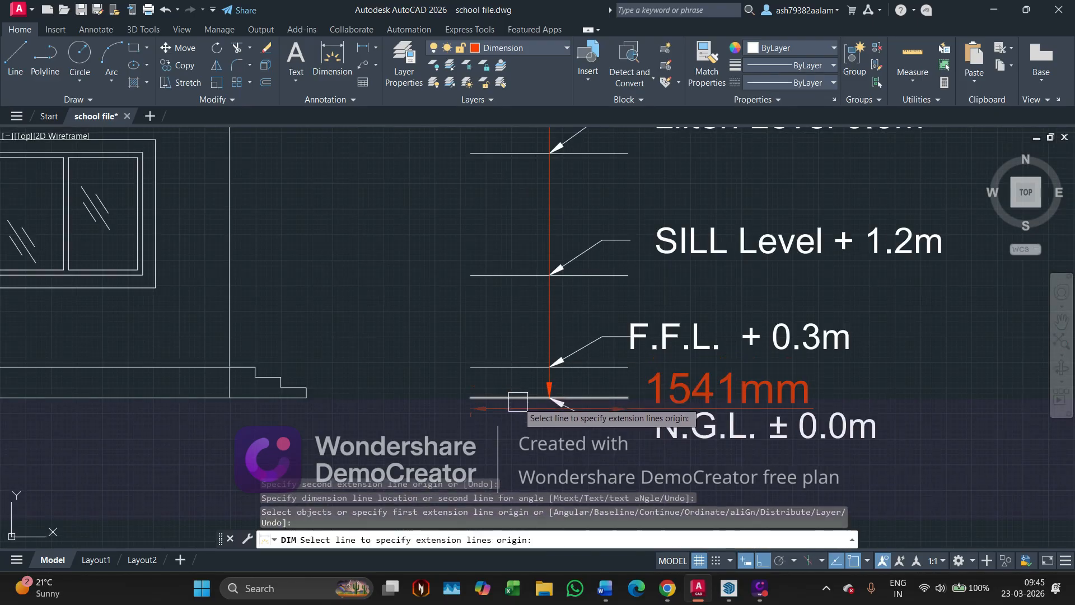
pyautogui.click(471, 398)
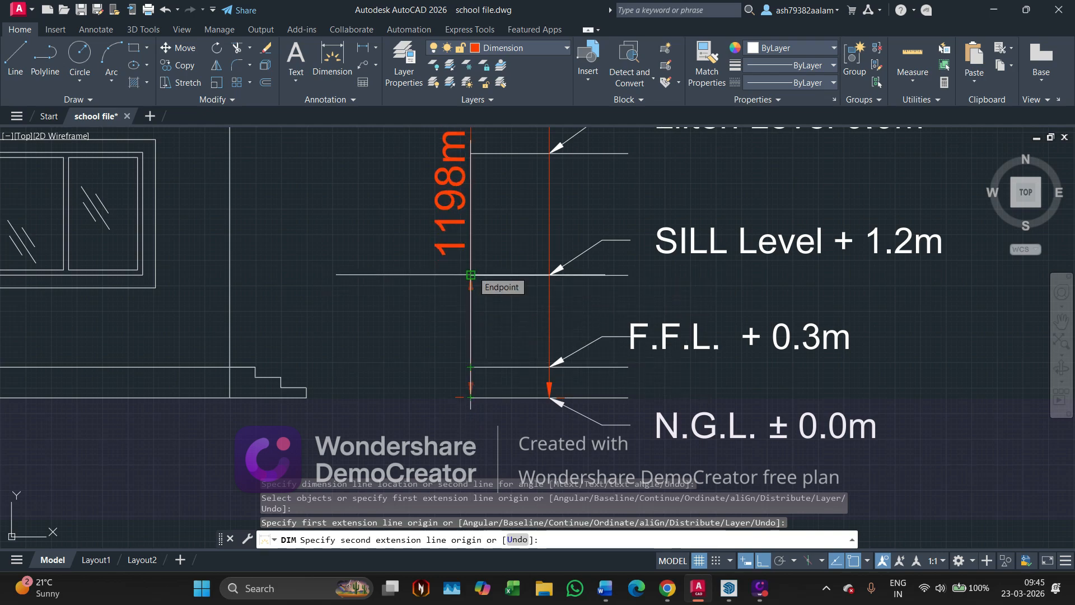
pyautogui.moveTo(471, 264)
pyautogui.mouseDown(button='middle')
pyautogui.moveTo(458, 389)
pyautogui.moveTo(437, 409)
pyautogui.mouseUp(button='middle')
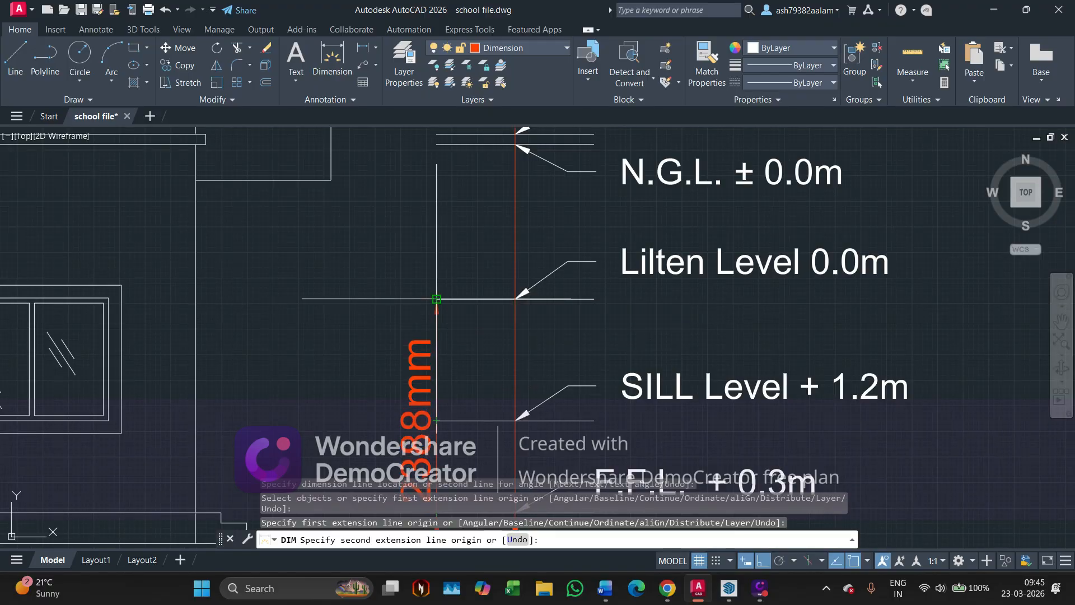
pyautogui.moveTo(439, 299); pyautogui.dragTo(452, 222, button='middle')
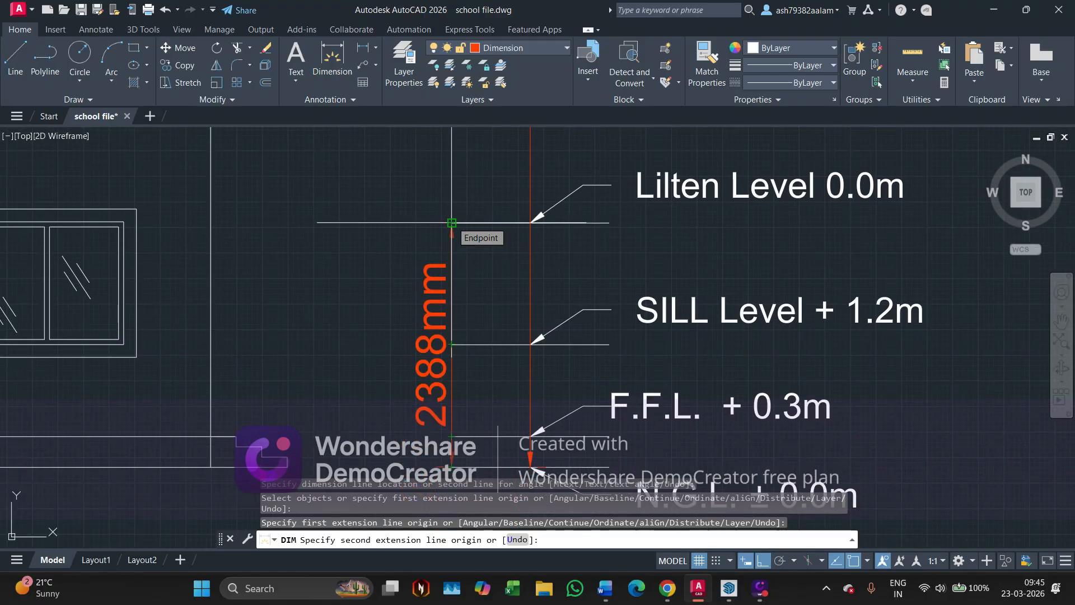
pyautogui.scroll(2, 452, 223)
pyautogui.moveTo(473, 207); pyautogui.dragTo(478, 169, button='middle')
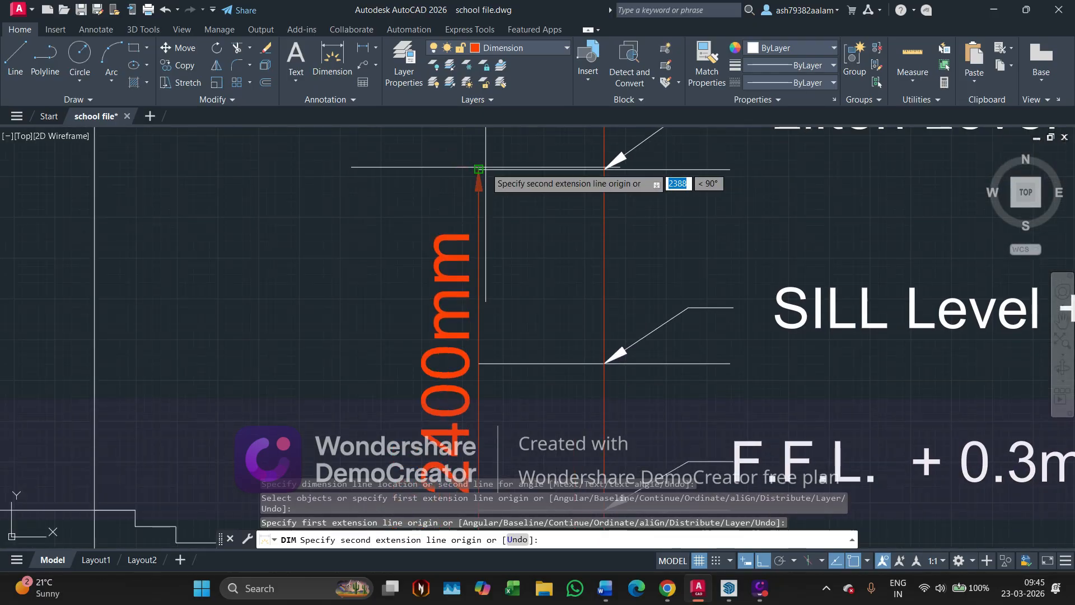
pyautogui.click(478, 169)
pyautogui.click(391, 183)
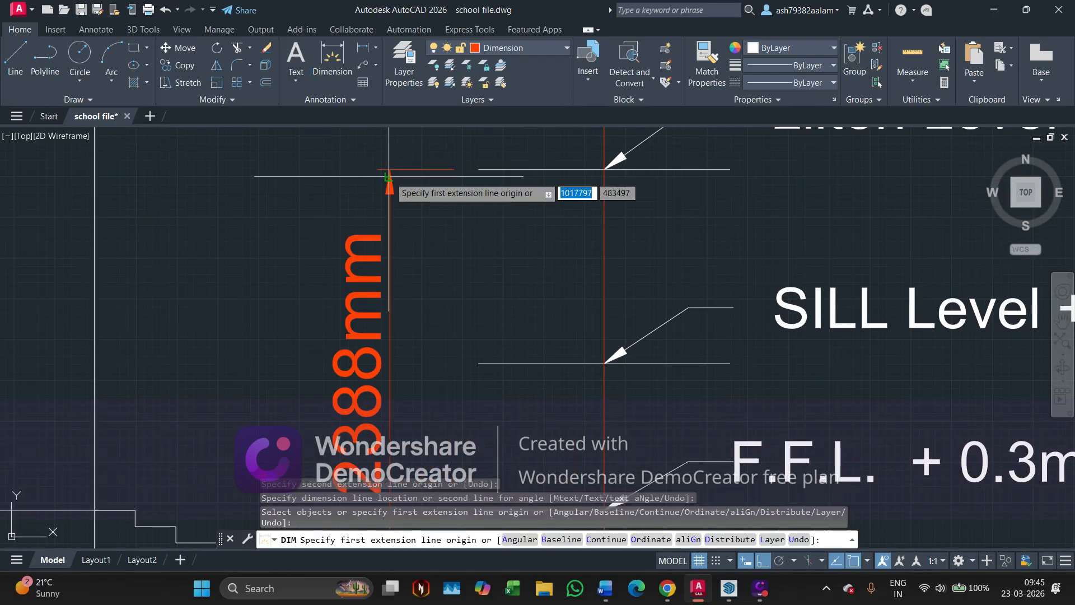
# Erase the short vertical dimension between the ground level line and the Lilten Level line.
pyautogui.scroll(-3, 470, 213)
pyautogui.press('Escape')
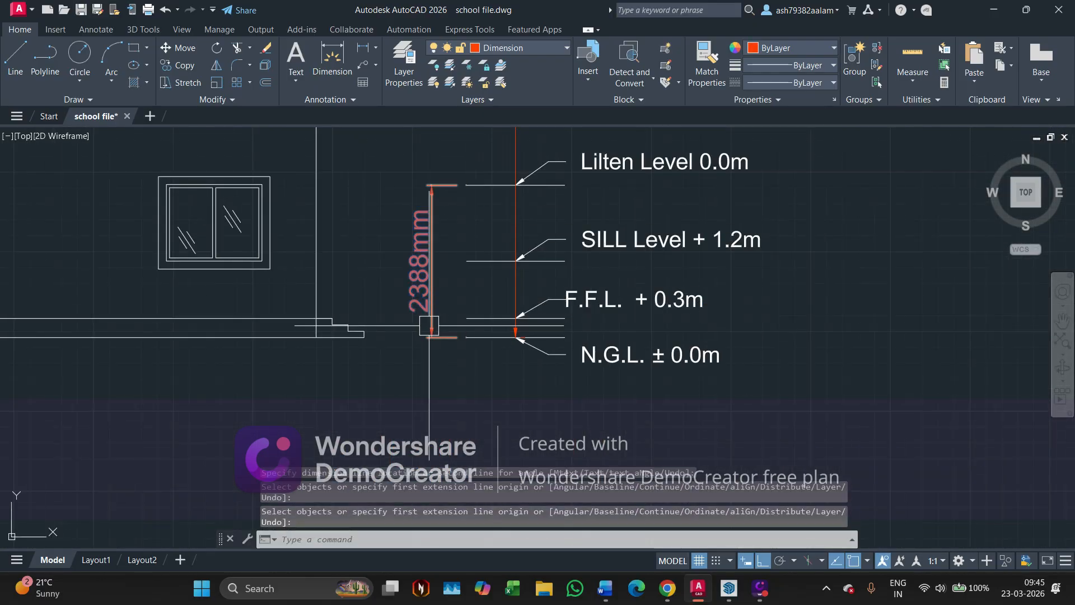
pyautogui.moveTo(472, 232)
pyautogui.mouseDown(button='middle')
pyautogui.moveTo(472, 265)
pyautogui.moveTo(510, 266)
pyautogui.mouseUp(button='middle')
pyautogui.scroll(2, 476, 221)
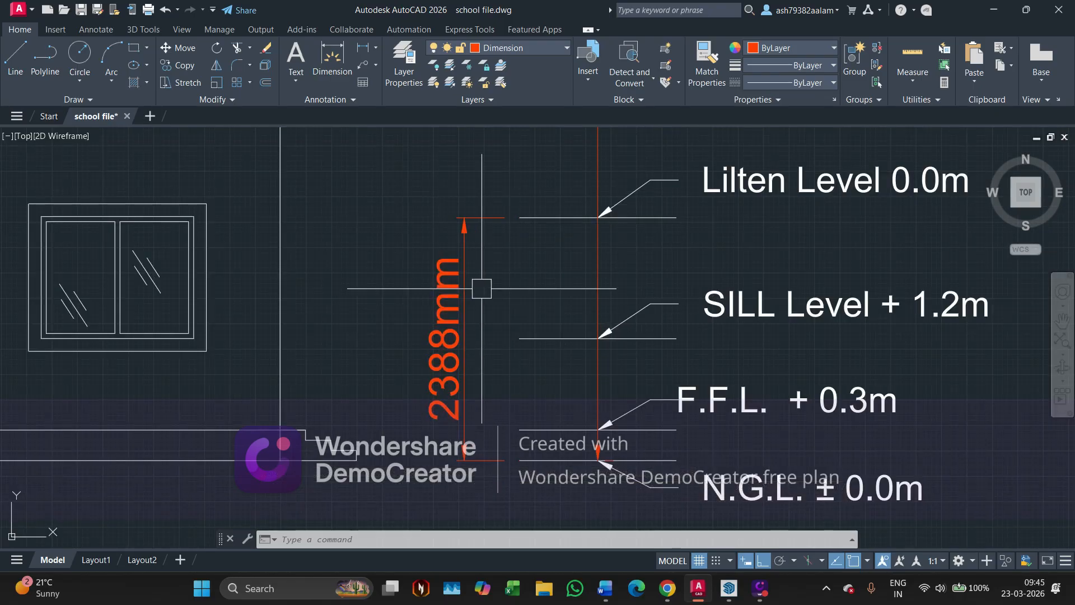
pyautogui.moveTo(441, 302); pyautogui.dragTo(448, 247, button='middle')
pyautogui.click(522, 226)
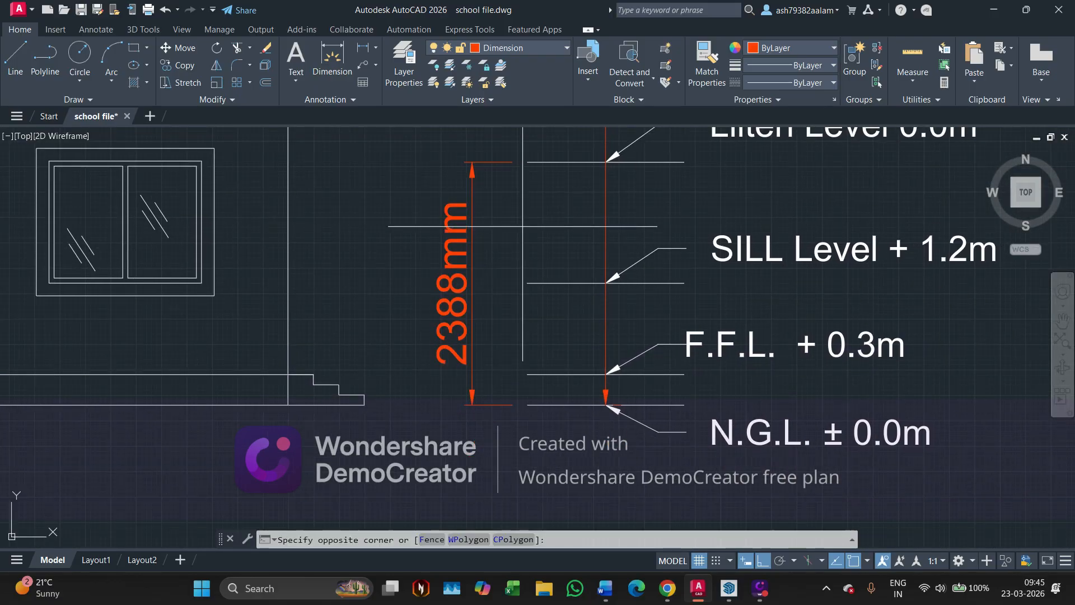
pyautogui.click(384, 199)
pyautogui.press('Delete')
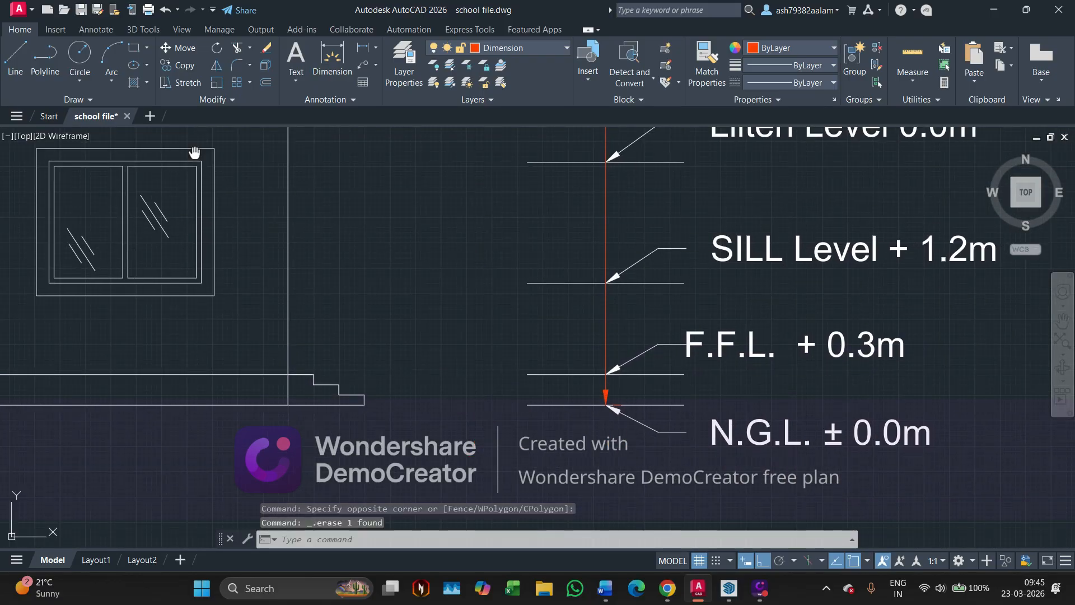
# Check the Lilten Level line's height against the window frame's upper corner with a temporary horizontal line.
pyautogui.moveTo(194, 153); pyautogui.dragTo(219, 167, button='middle')
pyautogui.write('l')
pyautogui.press('Return')
pyautogui.scroll(2, 219, 168)
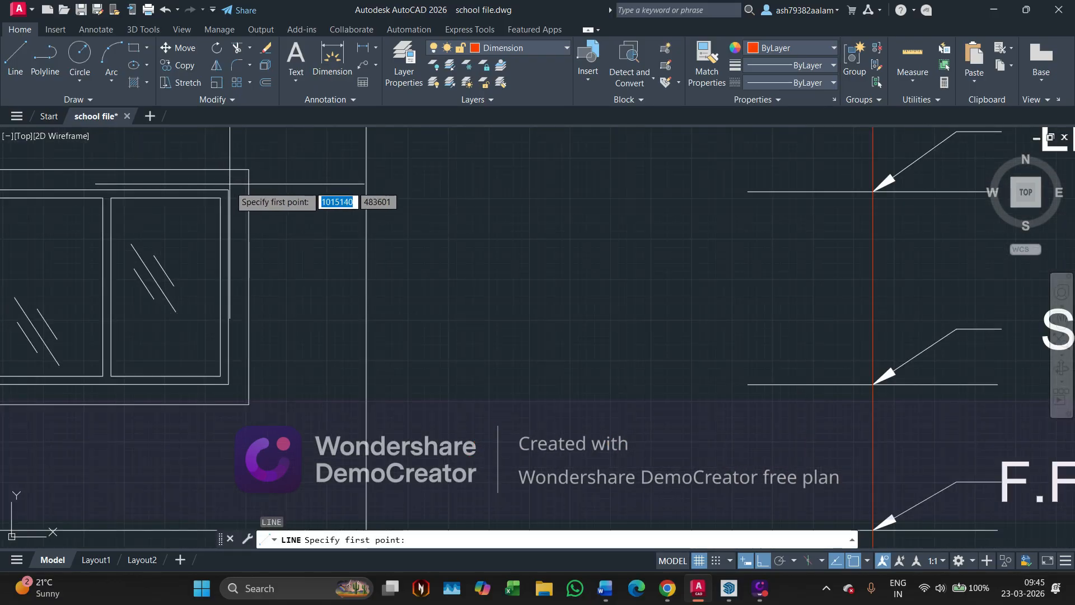
pyautogui.click(229, 190)
pyautogui.scroll(4, 831, 191)
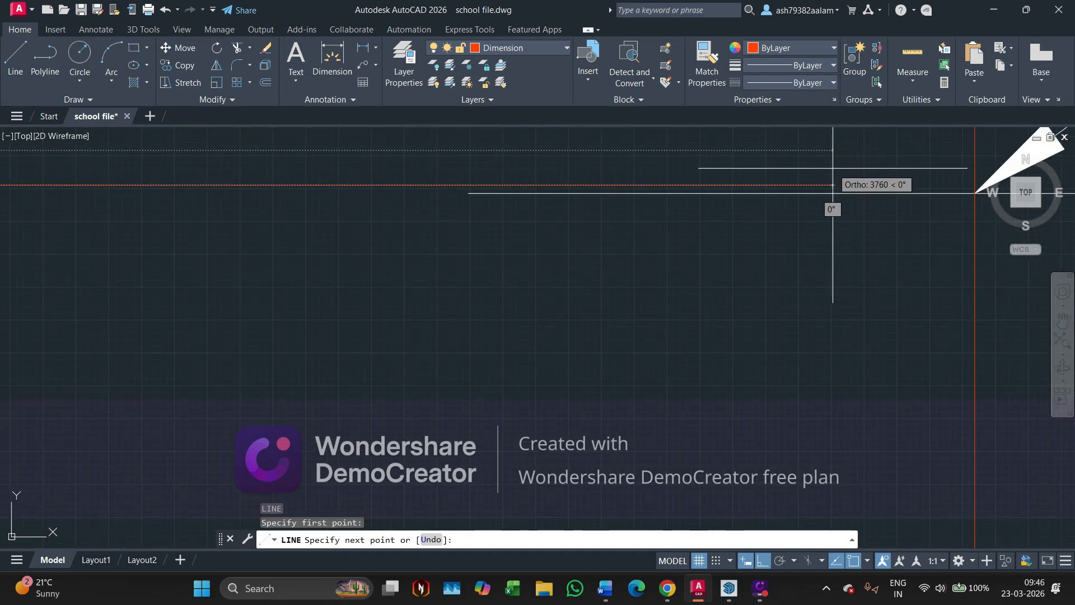
pyautogui.scroll(1, 832, 193)
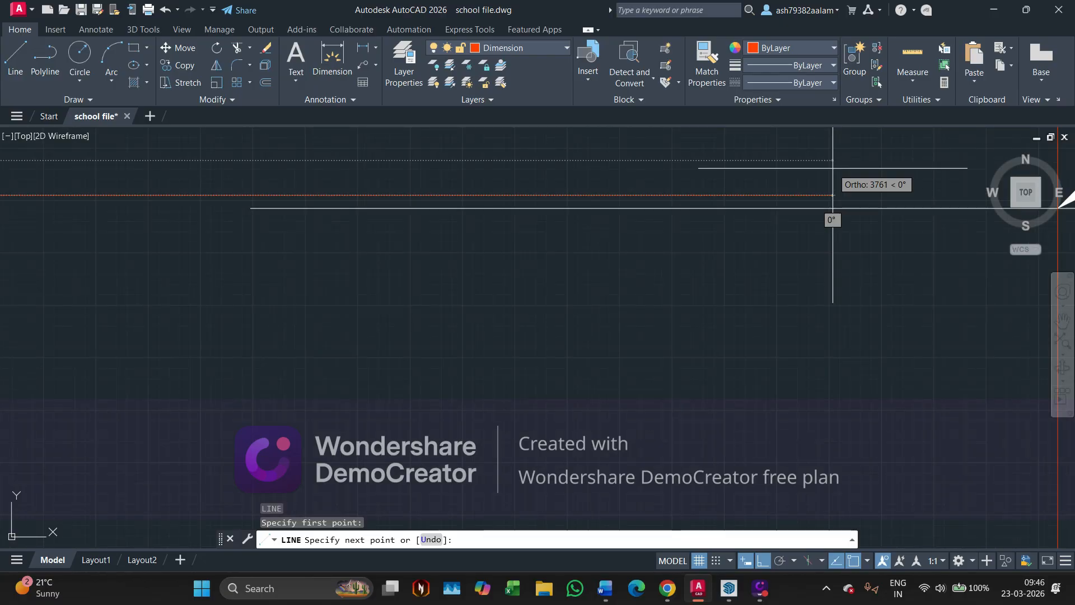
pyautogui.press('Escape')
# Move the Lilten Level line and its leader label up by the distance between the window's pane corner and the surrounding frame line.
pyautogui.scroll(-1, 830, 168)
pyautogui.moveTo(819, 169); pyautogui.dragTo(650, 203, button='middle')
pyautogui.scroll(-1, 598, 213)
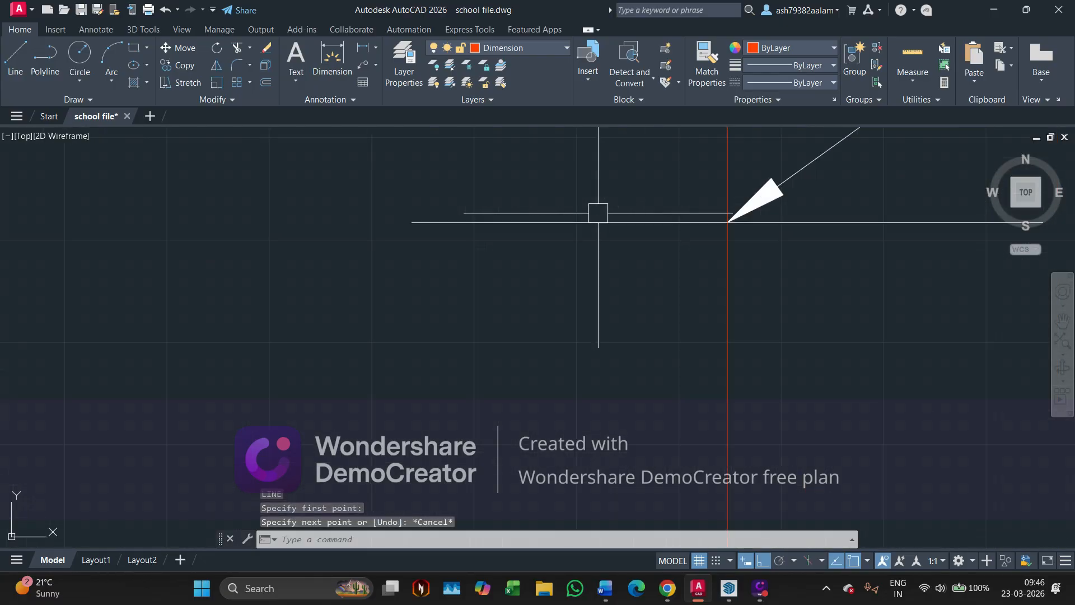
pyautogui.scroll(-1, 598, 213)
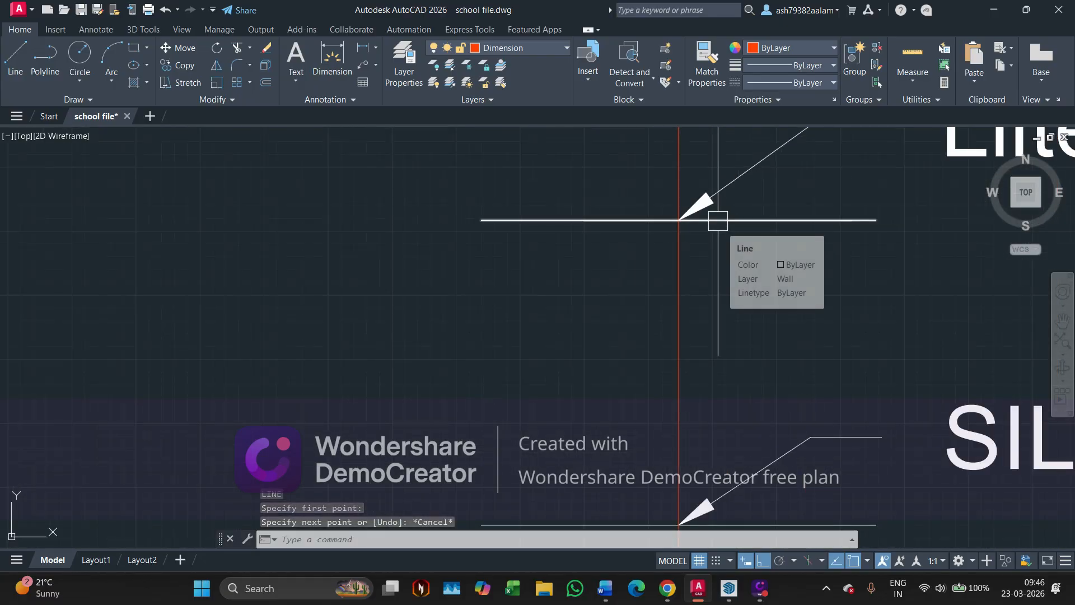
pyautogui.click(717, 220)
pyautogui.click(715, 193)
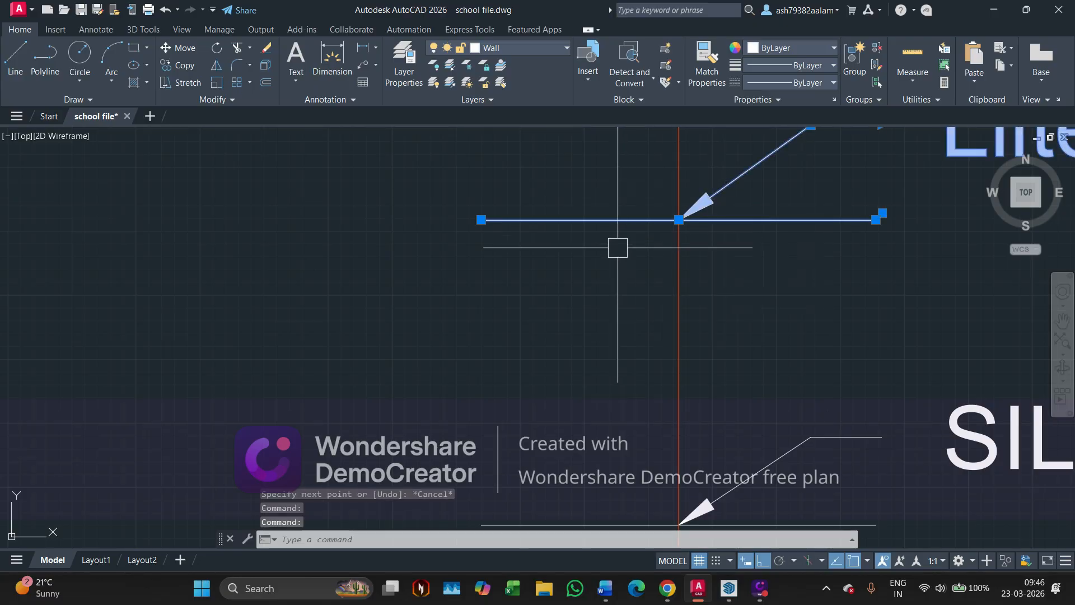
pyautogui.write('m')
pyautogui.press('Return')
pyautogui.moveTo(463, 263); pyautogui.dragTo(498, 285, button='middle')
pyautogui.scroll(-2, 628, 257)
pyautogui.scroll(2, 527, 273)
pyautogui.scroll(-4, 523, 285)
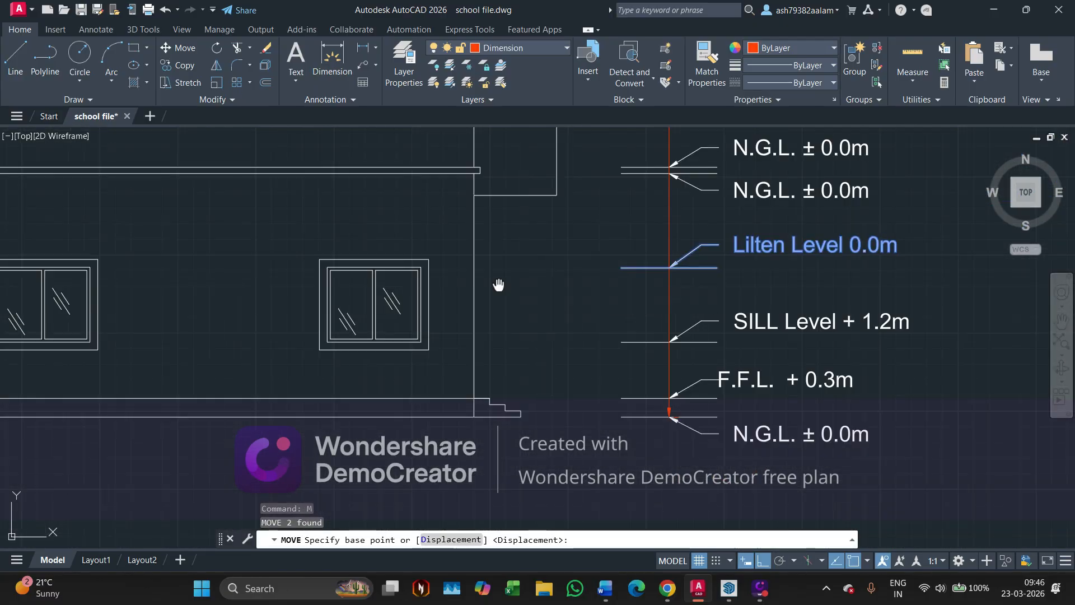
pyautogui.scroll(4, 397, 271)
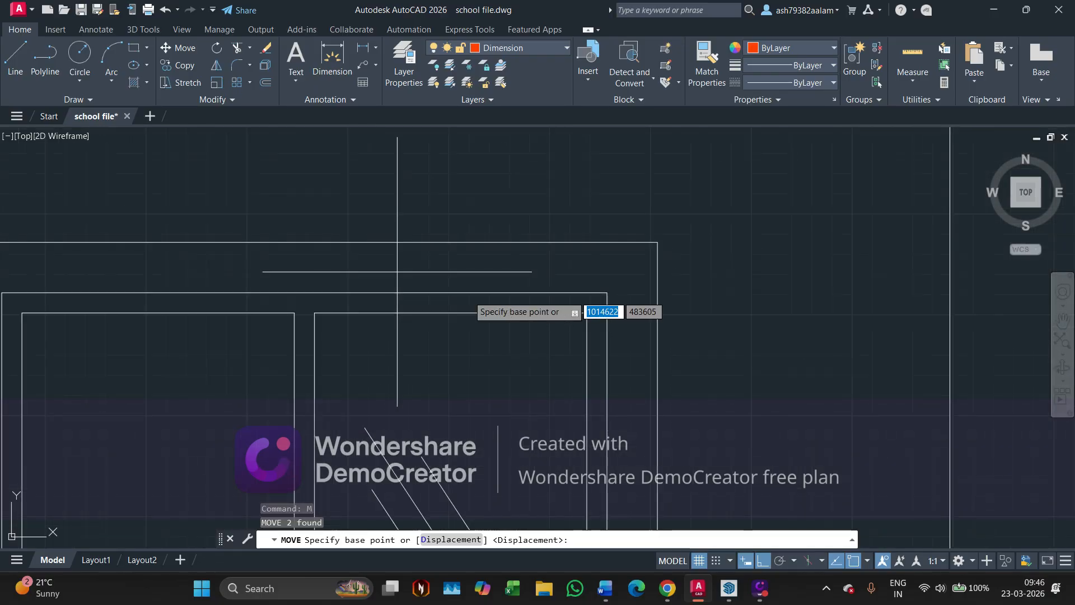
pyautogui.scroll(2, 599, 325)
pyautogui.click(574, 297)
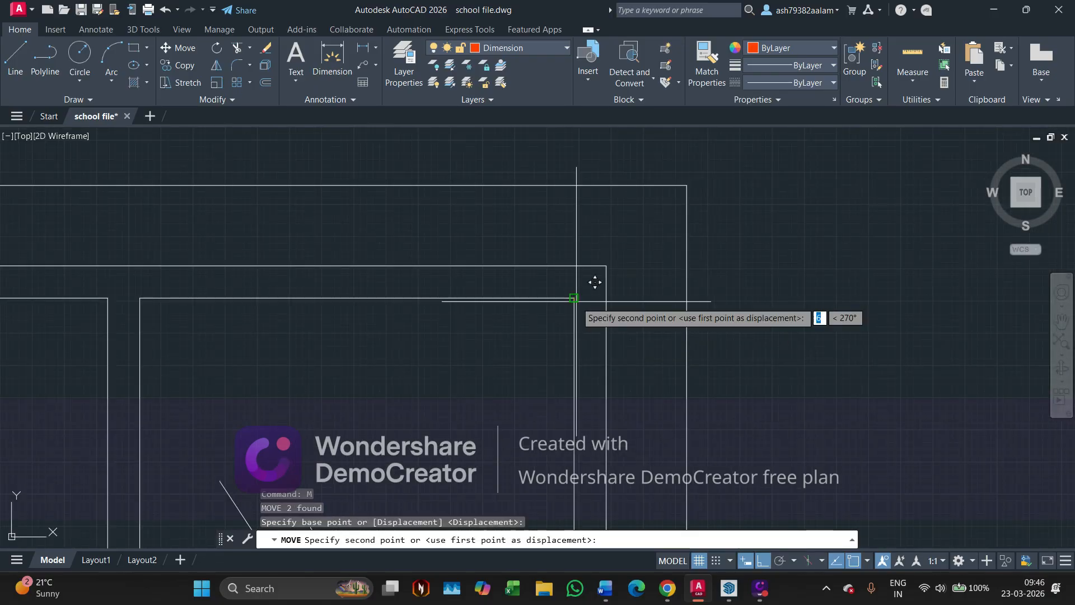
pyautogui.click(571, 263)
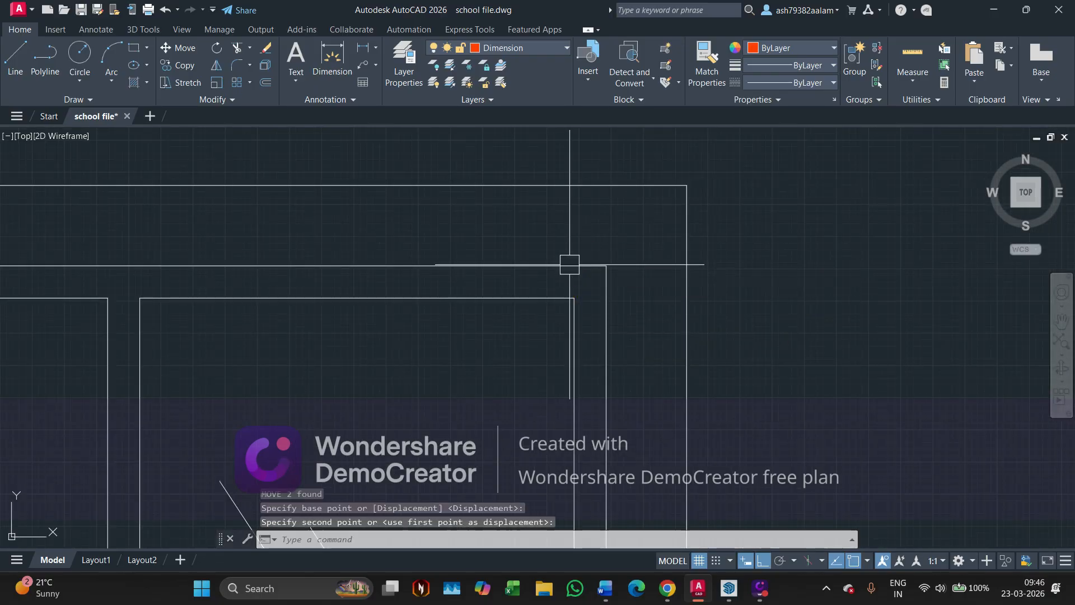
pyautogui.scroll(-4, 561, 261)
pyautogui.moveTo(632, 289); pyautogui.dragTo(366, 253, button='middle')
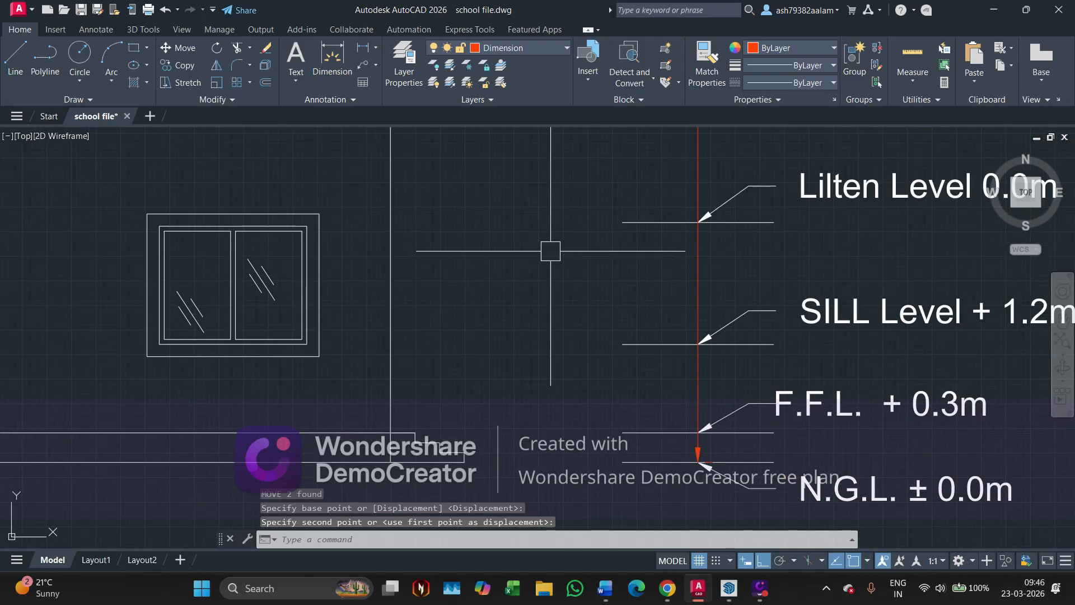
# Measure the height between the ground level line and the moved Lilten Level line without placing a dimension.
pyautogui.scroll(-1, 550, 251)
pyautogui.moveTo(550, 251); pyautogui.dragTo(537, 248, button='middle')
pyautogui.click(332, 61)
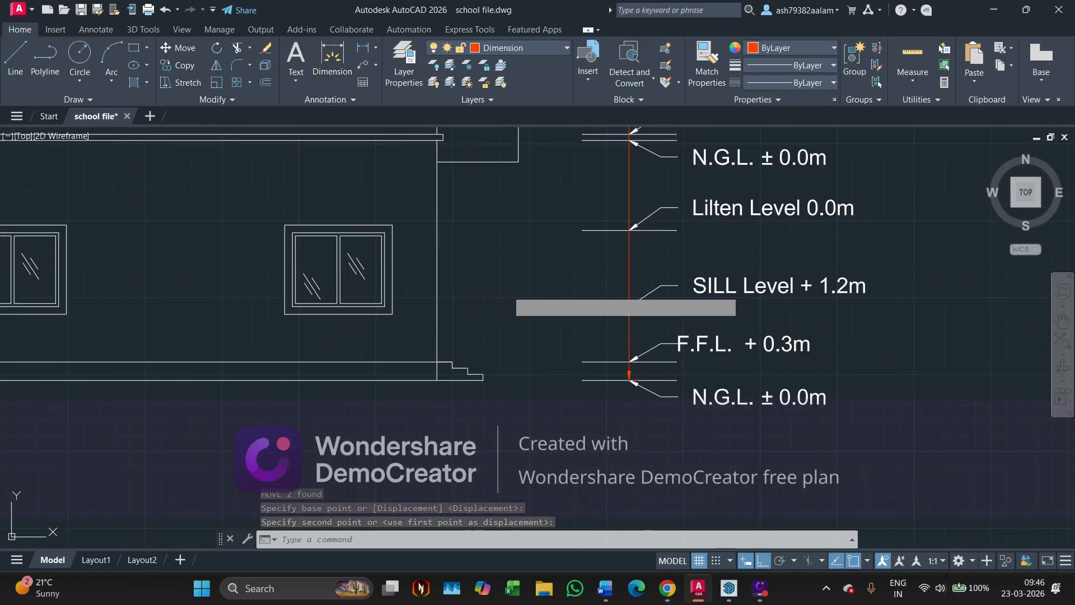
pyautogui.click(582, 380)
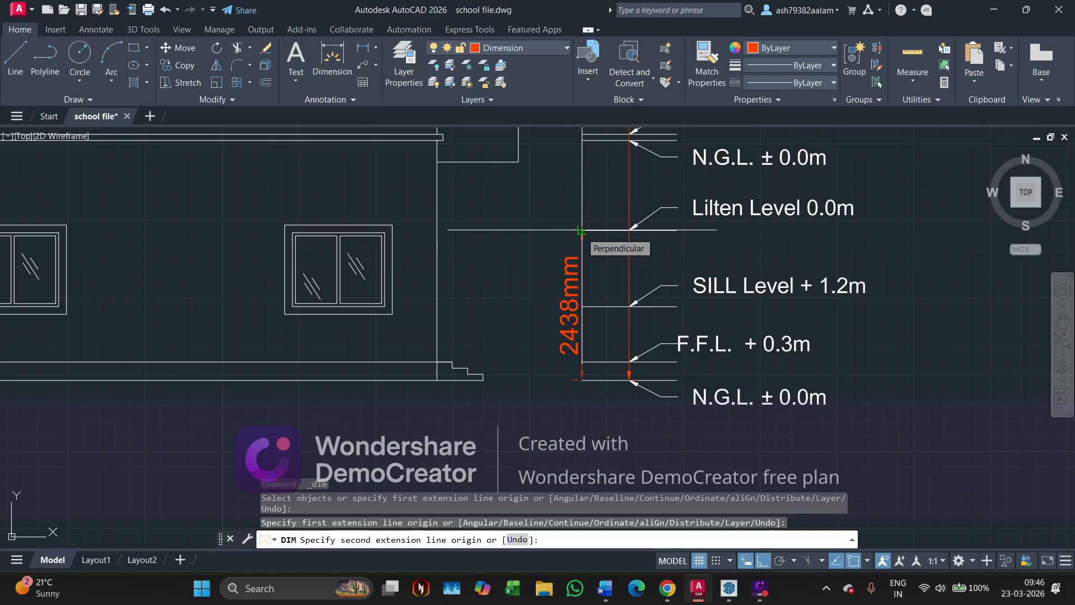
pyautogui.press('Escape')
# Dimension the height from the ground-floor window frame's upper corner to the ground line on the unlabelled elevation outside the large circle.
pyautogui.scroll(-10, 480, 259)
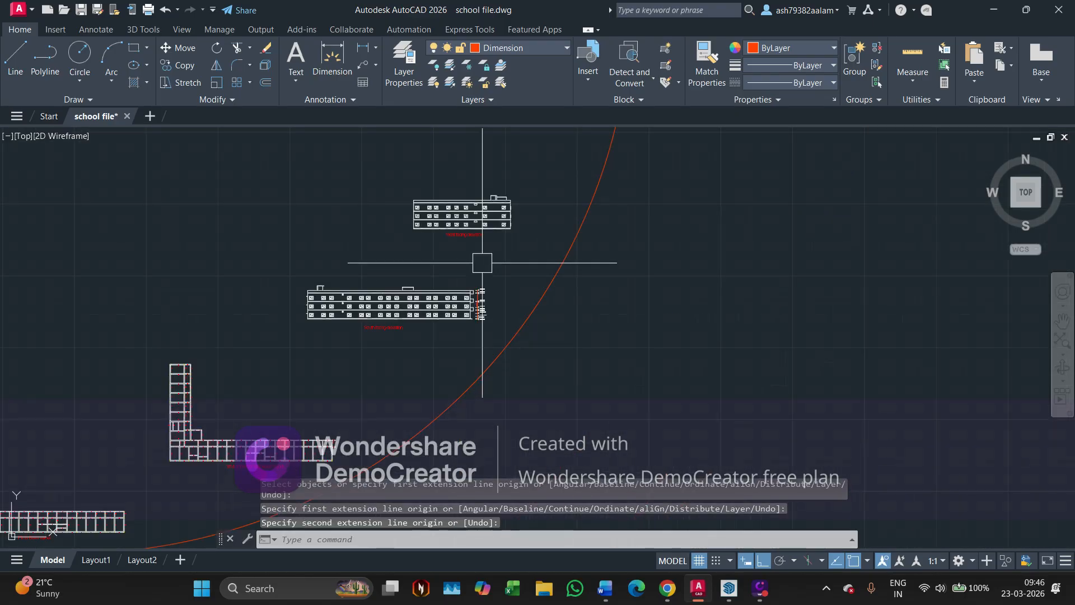
pyautogui.scroll(10, 444, 308)
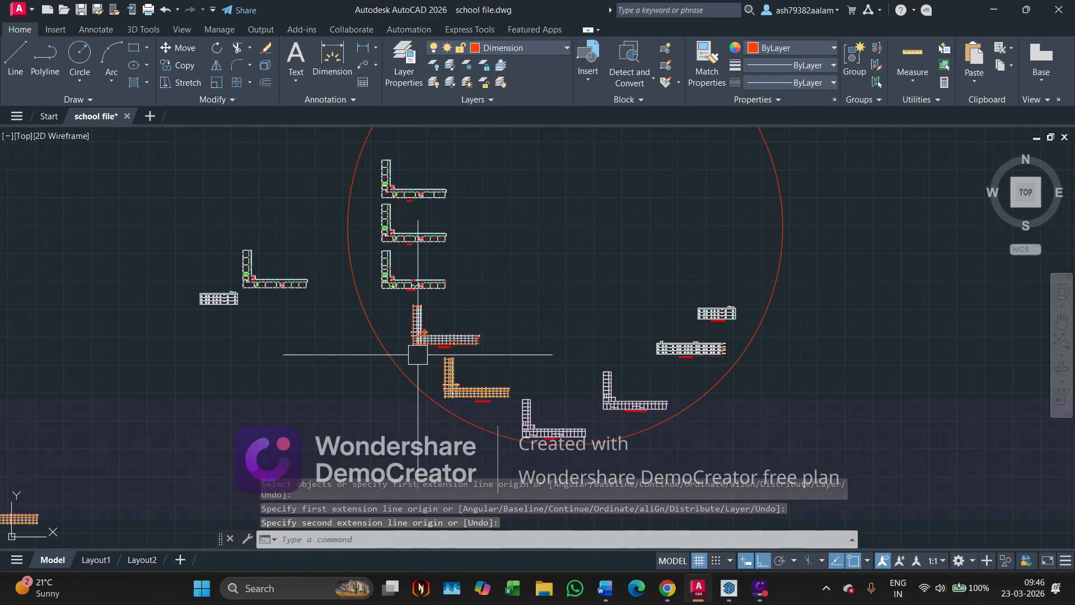
pyautogui.scroll(5, 406, 213)
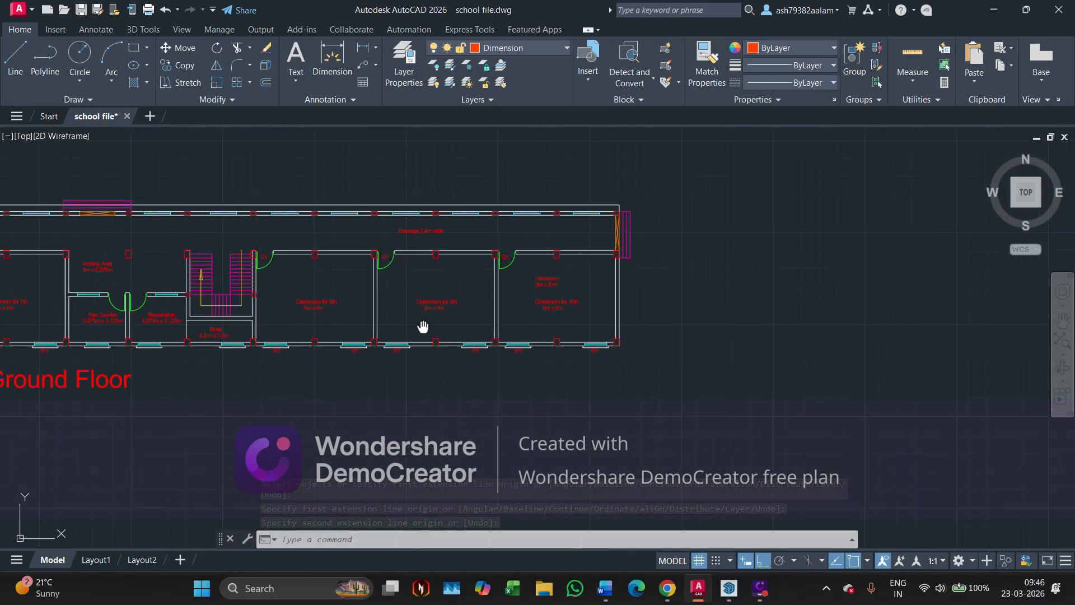
pyautogui.scroll(-3, 425, 328)
pyautogui.scroll(-2, 425, 327)
pyautogui.scroll(-2, 425, 327)
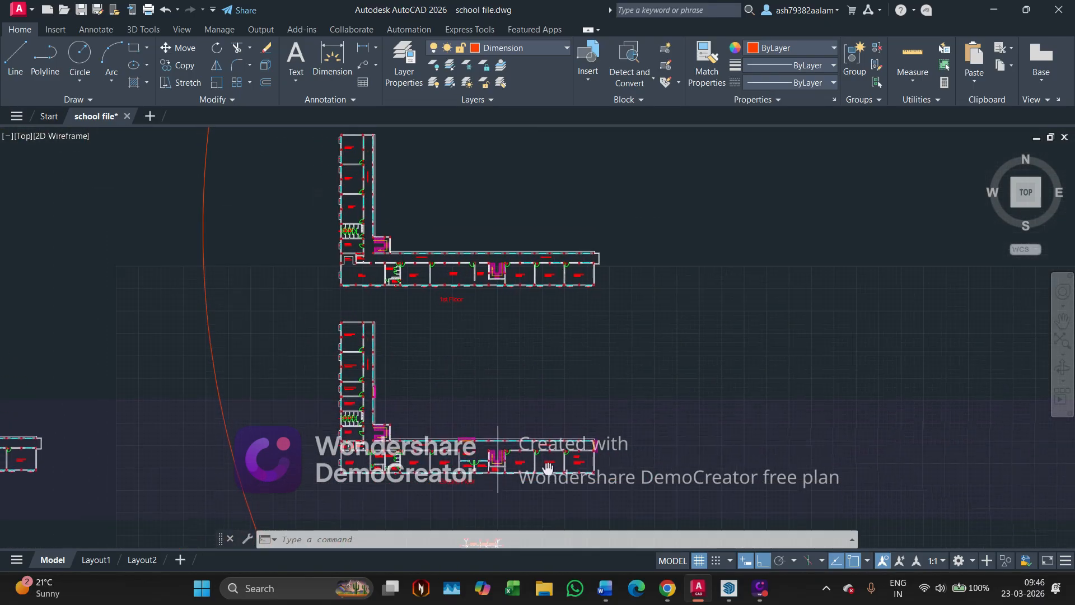
pyautogui.scroll(-4, 448, 339)
pyautogui.scroll(8, 322, 364)
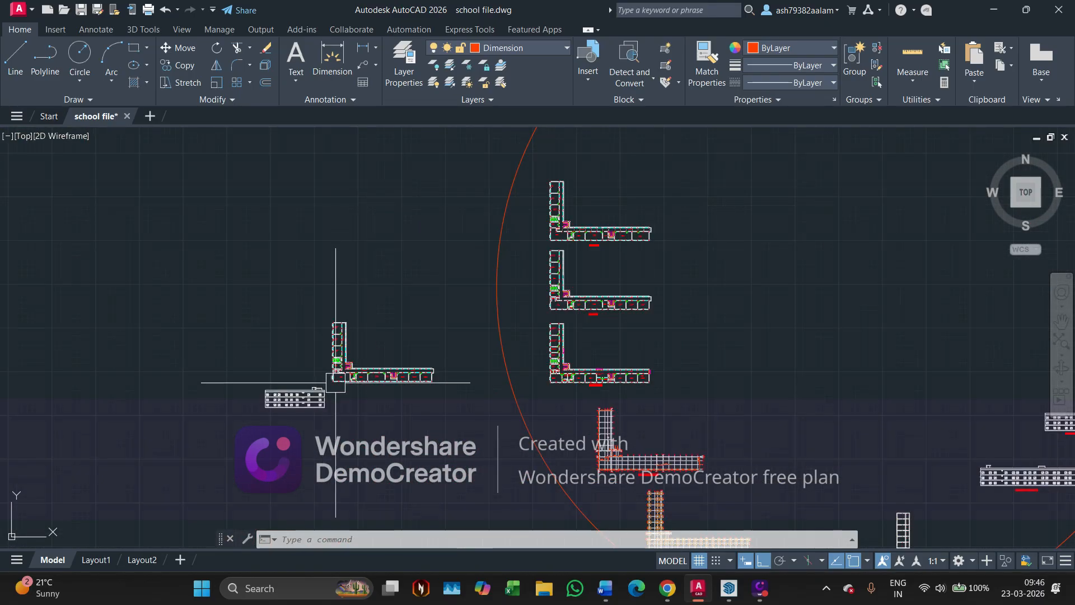
pyautogui.scroll(4, 372, 387)
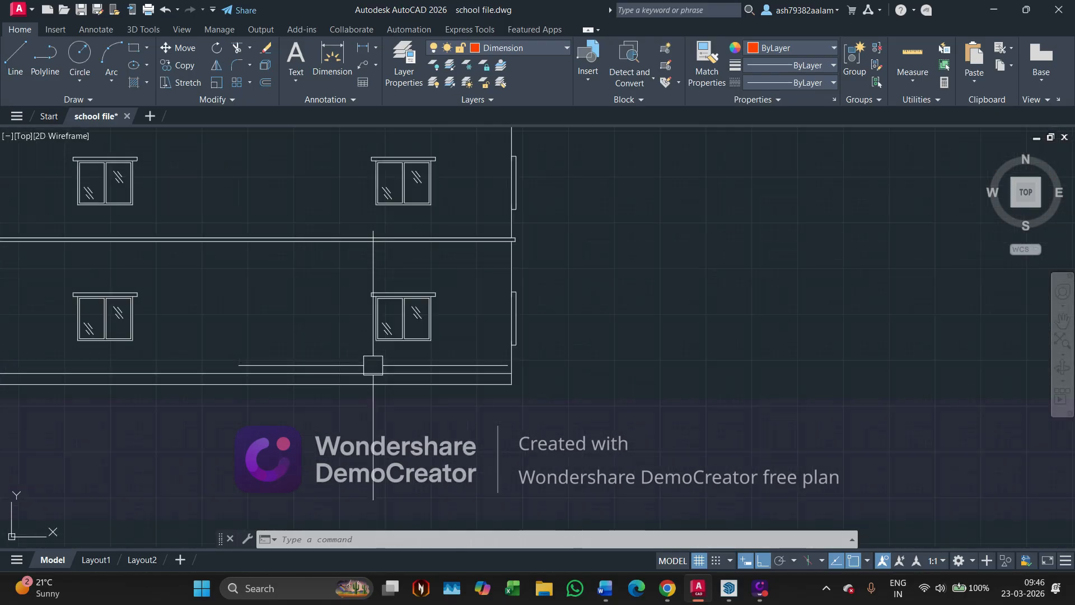
pyautogui.click(338, 65)
pyautogui.scroll(4, 504, 224)
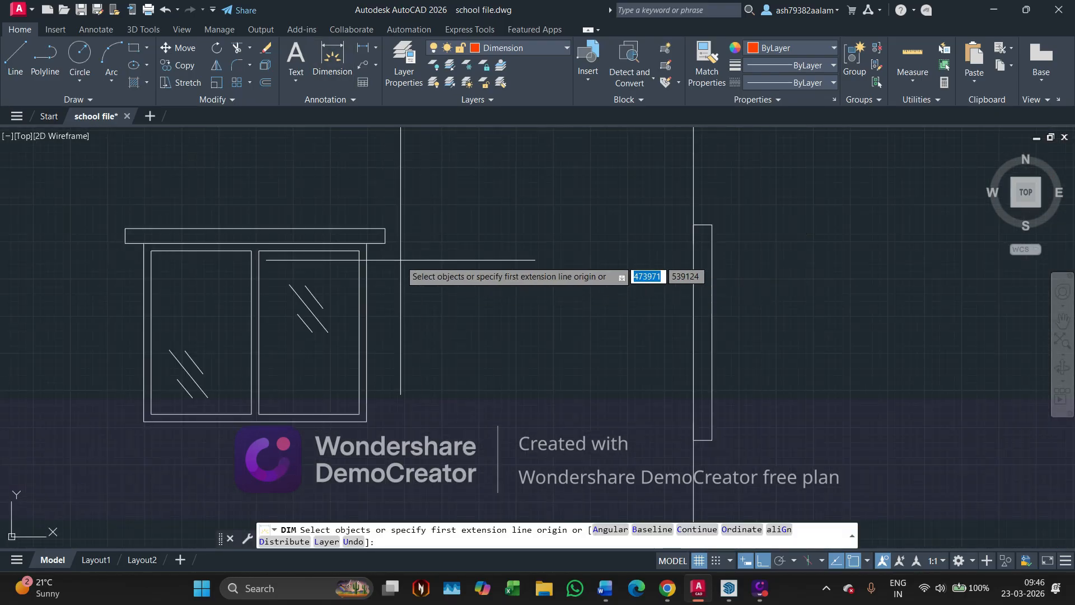
pyautogui.click(367, 242)
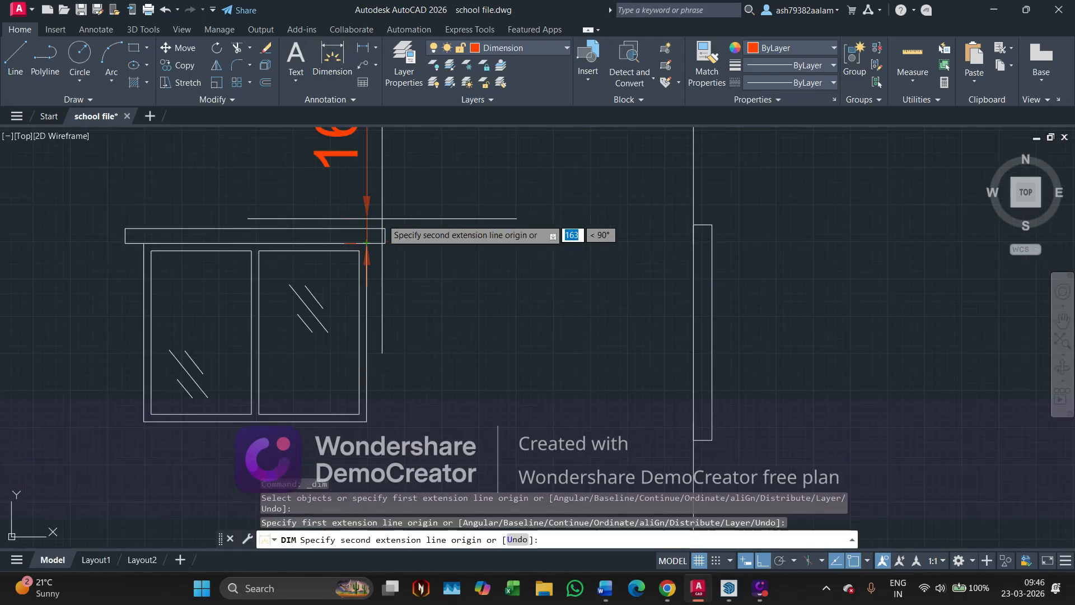
pyautogui.scroll(-2, 431, 241)
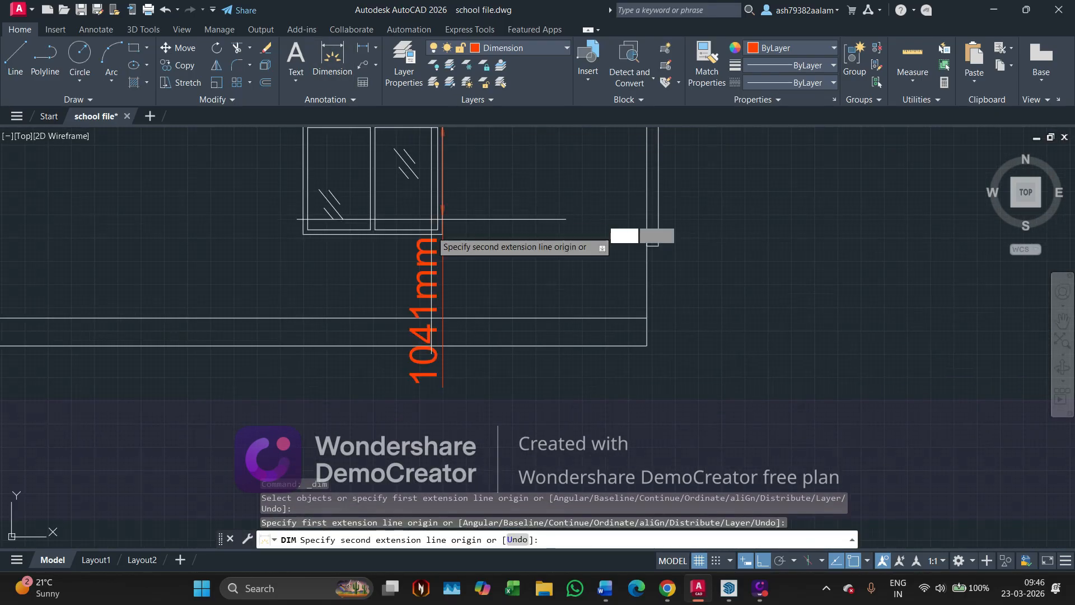
pyautogui.click(442, 345)
pyautogui.click(480, 346)
# Go back to the level lines and leader labels beside the south facing elevation.
pyautogui.scroll(-2, 546, 334)
pyautogui.moveTo(547, 334)
pyautogui.mouseDown(button='middle')
pyautogui.moveTo(528, 306)
pyautogui.moveTo(491, 327)
pyautogui.mouseUp(button='middle')
pyautogui.scroll(-2, 496, 290)
pyautogui.moveTo(496, 290)
pyautogui.mouseDown(button='middle')
pyautogui.moveTo(421, 323)
pyautogui.moveTo(407, 312)
pyautogui.mouseUp(button='middle')
pyautogui.scroll(-4, 403, 311)
pyautogui.scroll(-4, 504, 305)
pyautogui.moveTo(652, 325); pyautogui.dragTo(422, 288, button='middle')
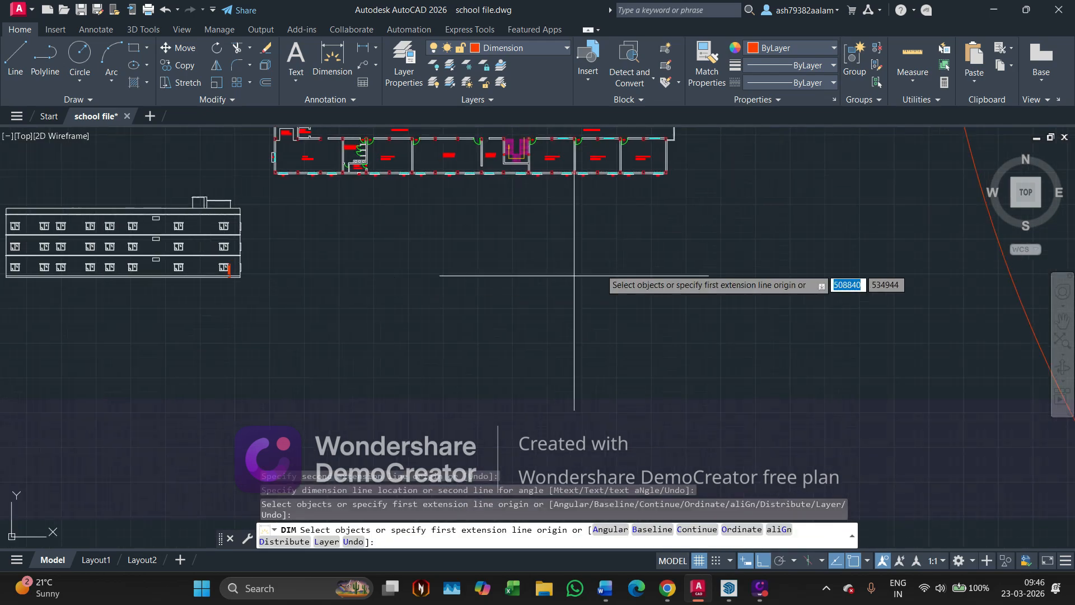
pyautogui.scroll(-2, 574, 275)
pyautogui.moveTo(618, 288); pyautogui.dragTo(427, 317, button='middle')
pyautogui.scroll(-2, 436, 317)
pyautogui.moveTo(670, 323); pyautogui.dragTo(485, 324, button='middle')
pyautogui.moveTo(576, 354); pyautogui.dragTo(175, 211, button='middle')
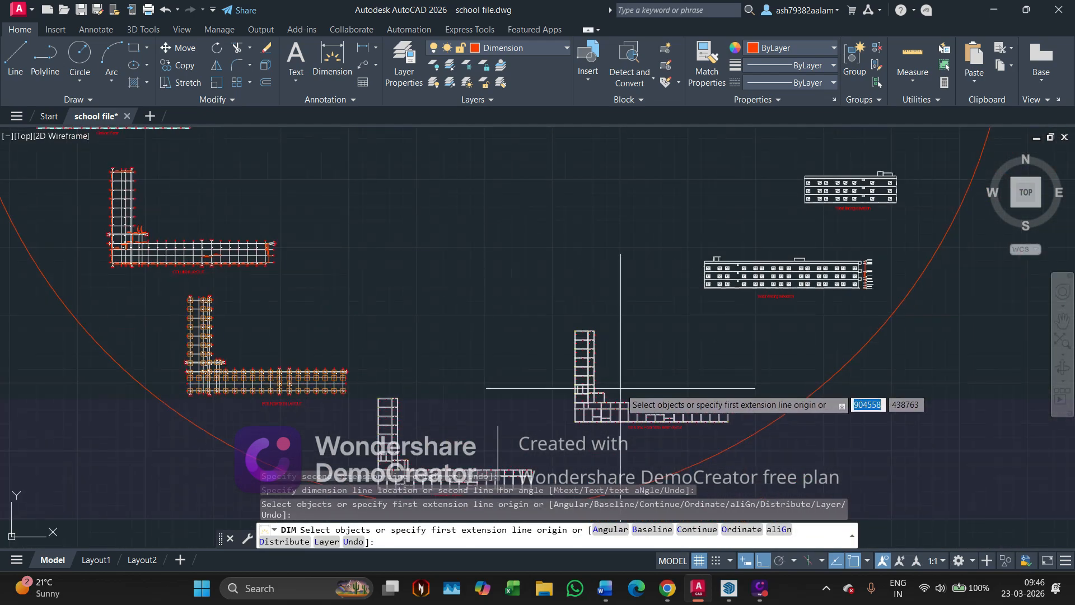
pyautogui.moveTo(620, 388); pyautogui.dragTo(410, 290, button='middle')
pyautogui.scroll(8, 542, 224)
pyautogui.moveTo(660, 176)
pyautogui.mouseDown(button='middle')
pyautogui.moveTo(542, 223)
pyautogui.moveTo(531, 305)
pyautogui.mouseUp(button='middle')
pyautogui.press('Escape')
pyautogui.press('Escape')
pyautogui.press('Escape')
pyautogui.press('Escape')
pyautogui.scroll(2, 575, 375)
pyautogui.scroll(2, 539, 407)
pyautogui.moveTo(540, 406); pyautogui.dragTo(598, 466, button='middle')
pyautogui.click(666, 464)
pyautogui.moveTo(501, 272); pyautogui.dragTo(482, 336, button='middle')
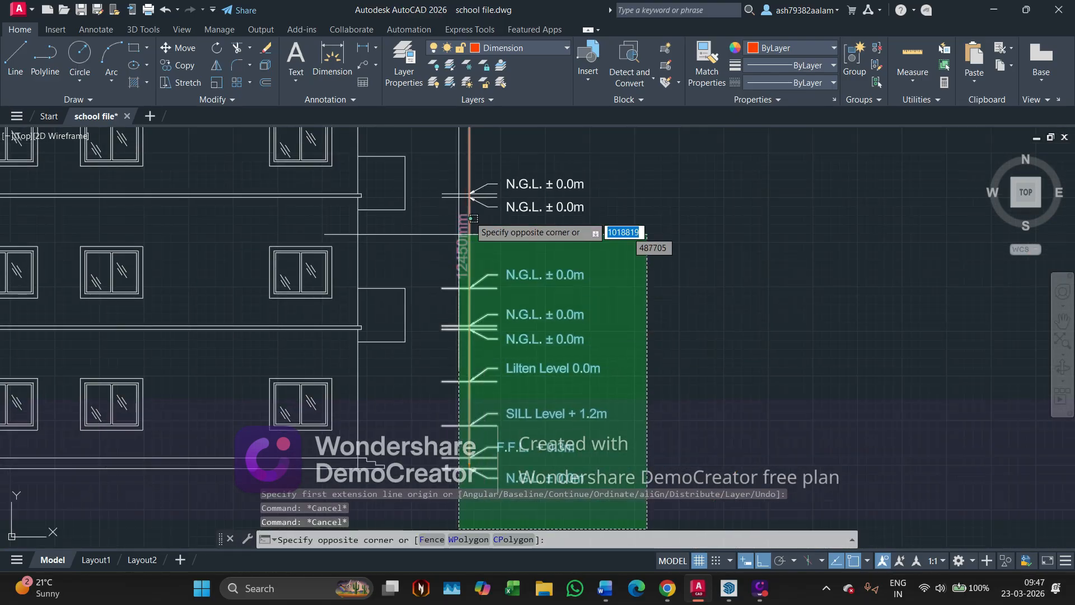
pyautogui.moveTo(487, 203); pyautogui.dragTo(439, 320, button='middle')
pyautogui.moveTo(442, 185)
pyautogui.mouseDown(button='middle')
pyautogui.moveTo(485, 290)
pyautogui.moveTo(480, 162)
pyautogui.mouseUp(button='middle')
pyautogui.press('Escape')
pyautogui.moveTo(473, 343); pyautogui.dragTo(469, 197, button='middle')
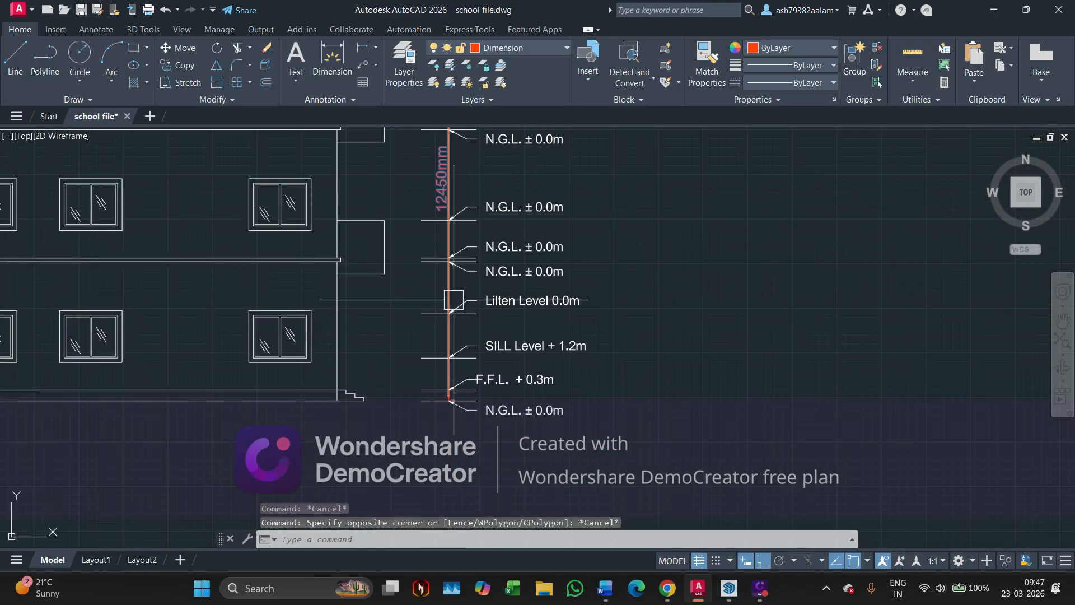
pyautogui.scroll(2, 444, 331)
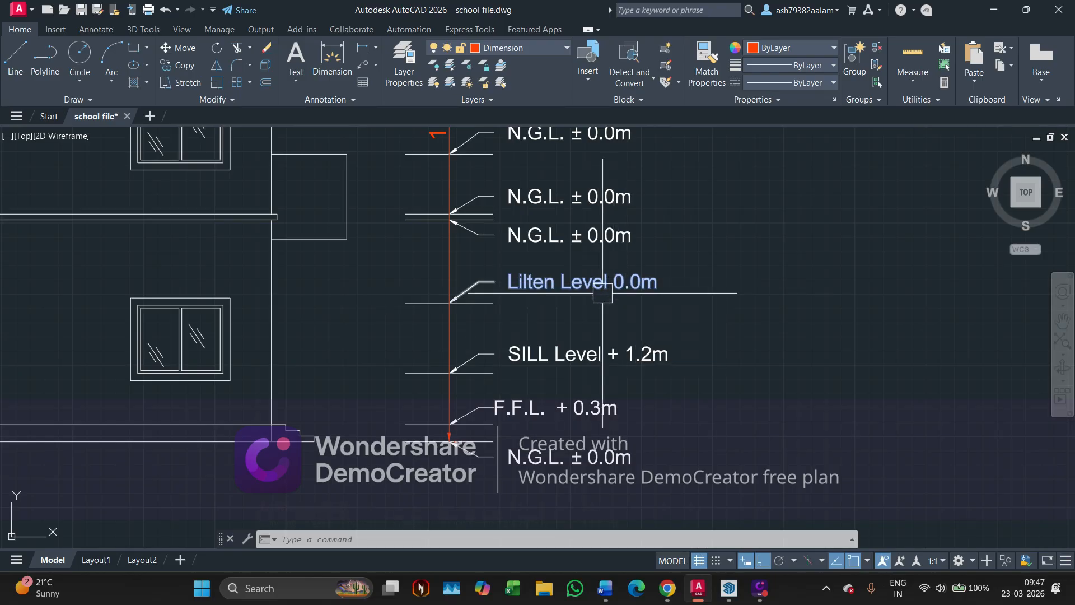
pyautogui.scroll(2, 206, 319)
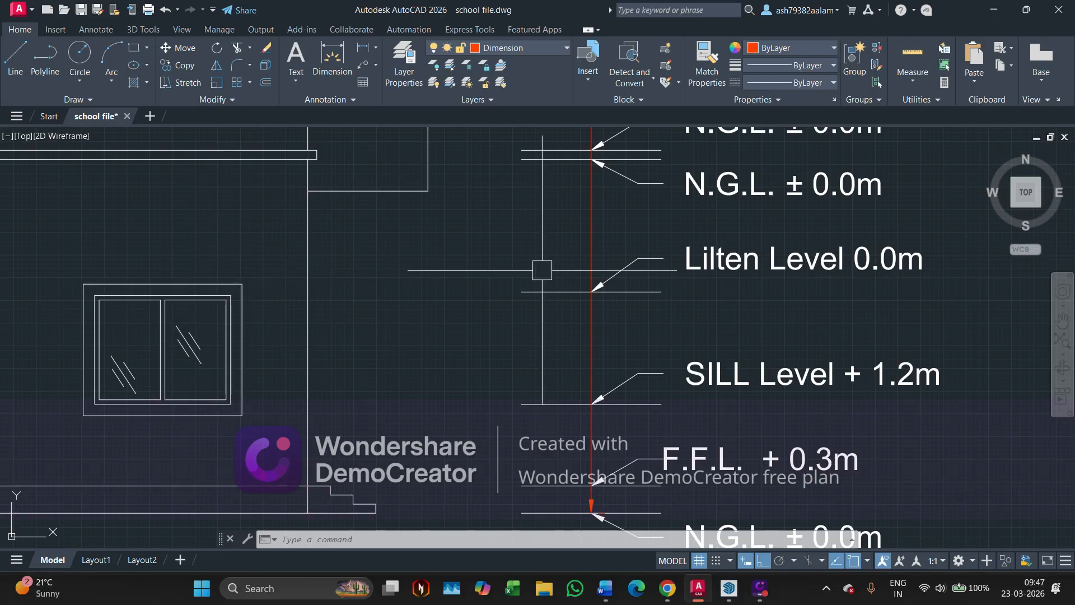
pyautogui.scroll(-5, 542, 270)
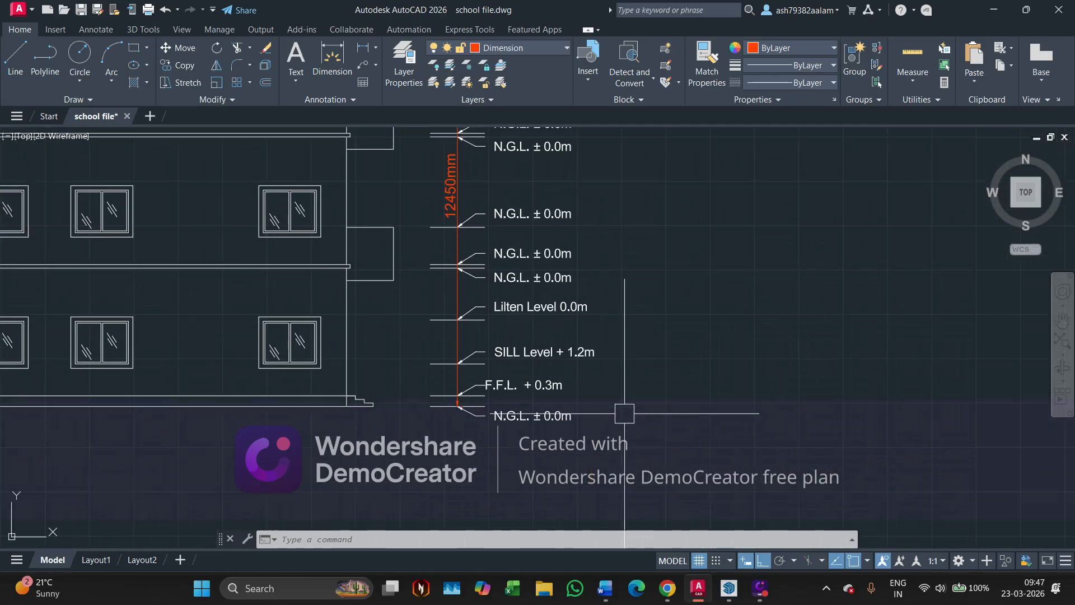
pyautogui.click(625, 413)
pyautogui.moveTo(456, 293); pyautogui.dragTo(473, 400, button='middle')
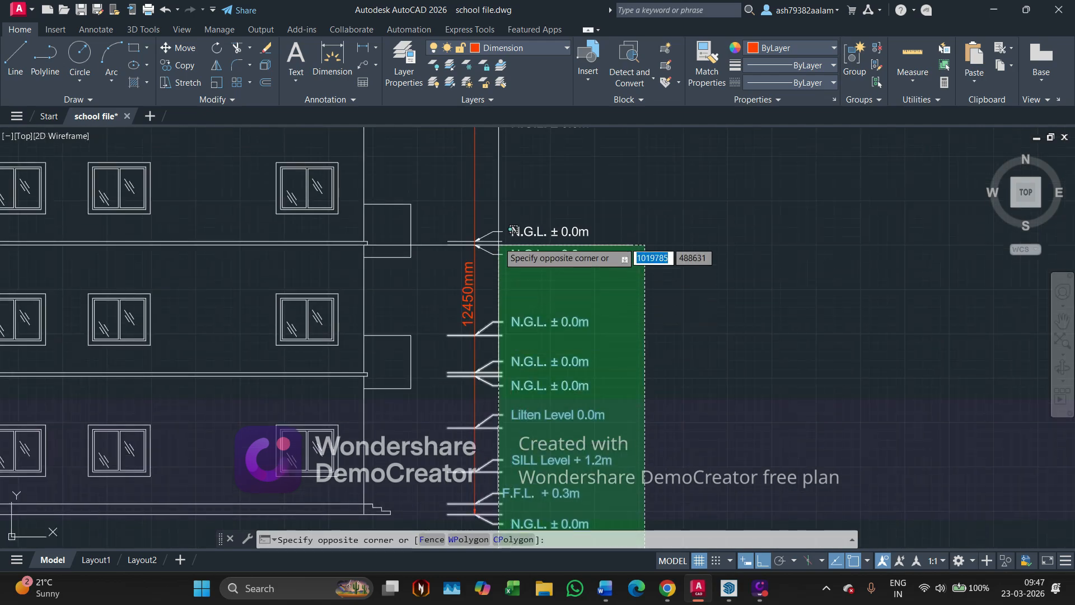
pyautogui.scroll(-2, 513, 300)
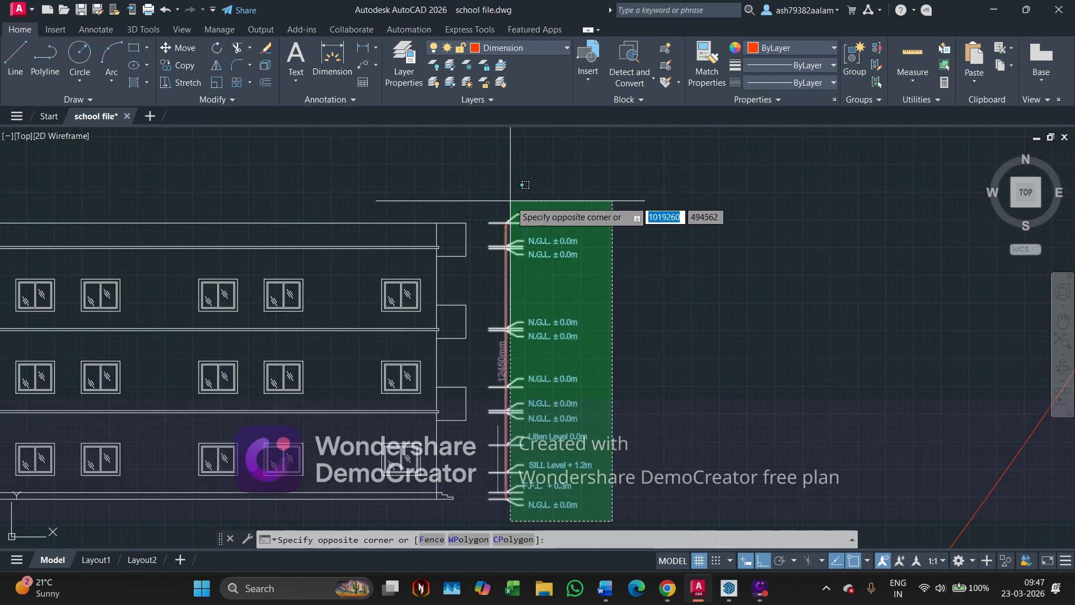
pyautogui.click(513, 198)
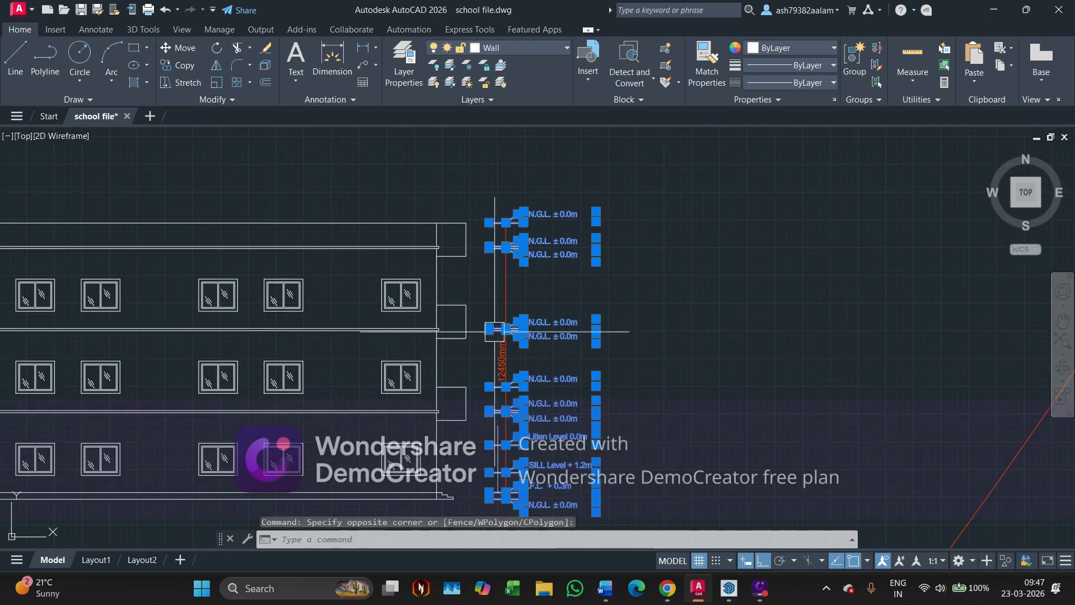
pyautogui.scroll(3, 493, 333)
pyautogui.press('Escape')
pyautogui.press('Escape')
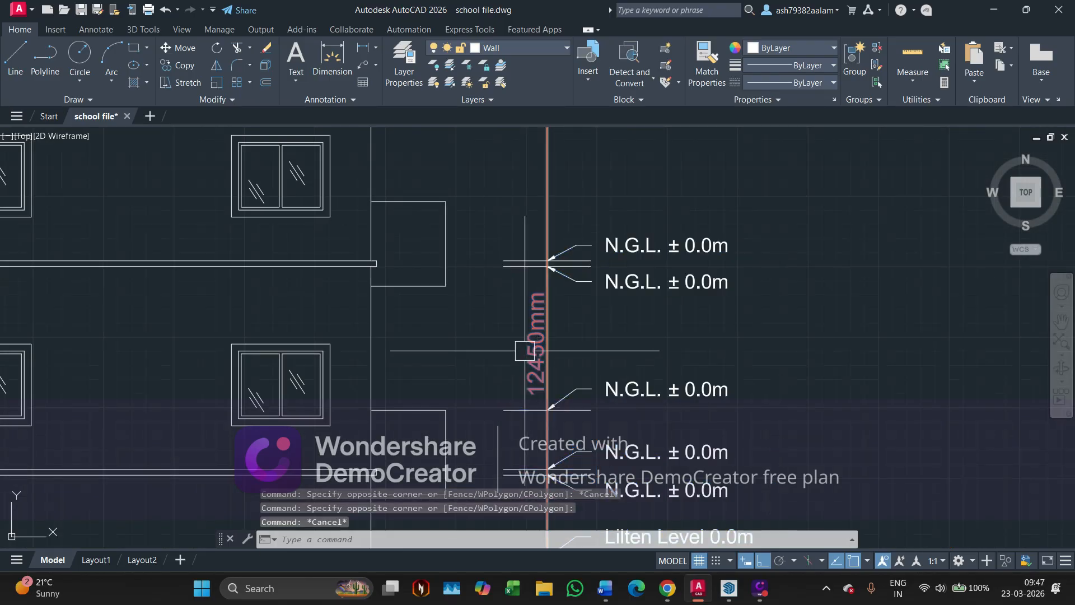
# Measure the height between the ground level line and the SILL Level line without placing a dimension.
pyautogui.scroll(-4, 537, 338)
pyautogui.scroll(2, 577, 455)
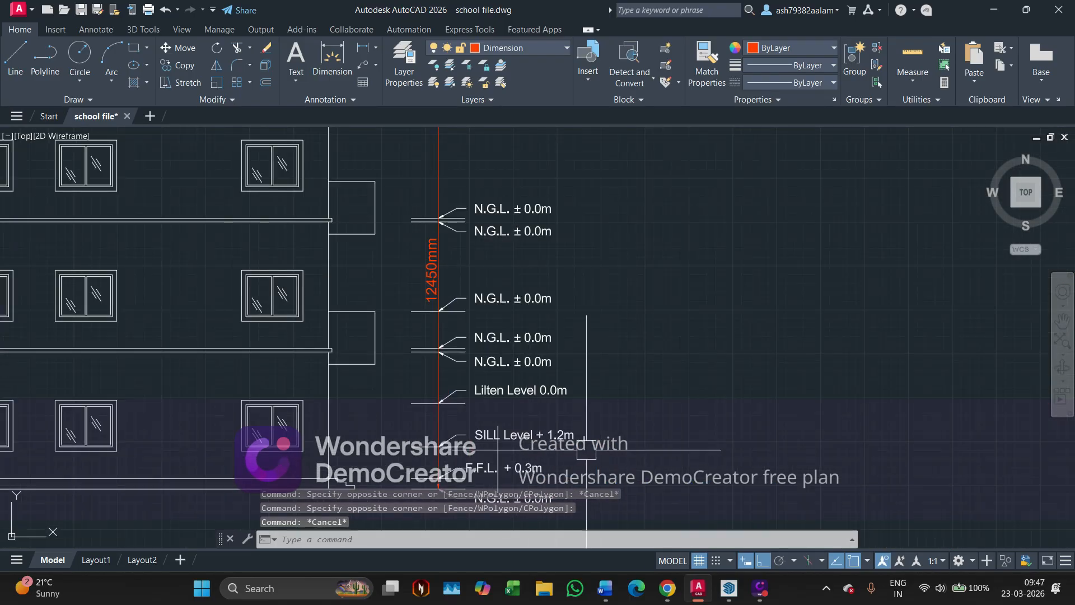
pyautogui.scroll(4, 579, 351)
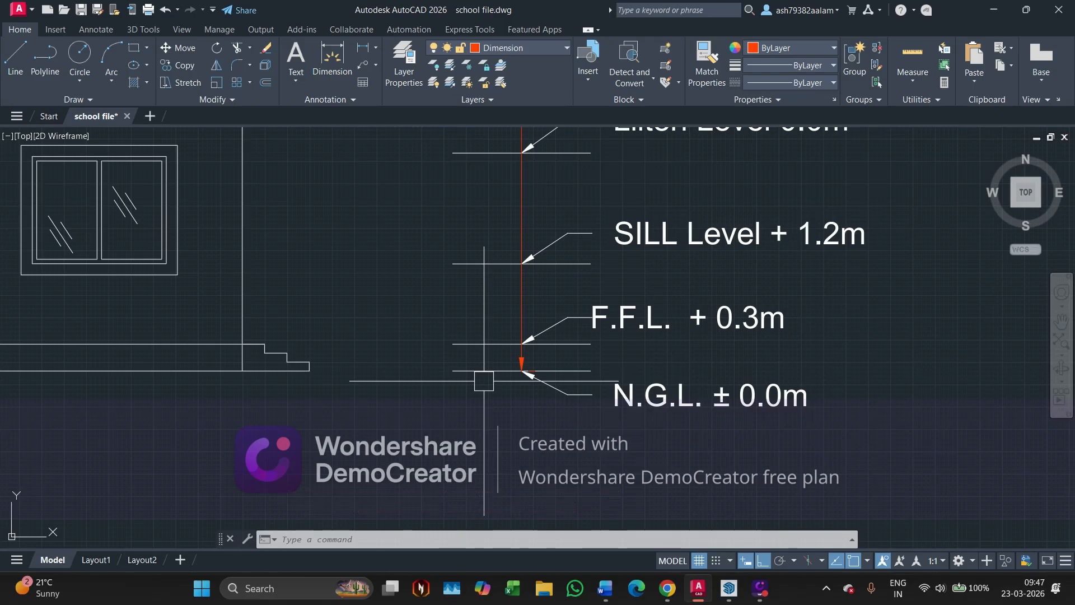
pyautogui.click(332, 60)
pyautogui.scroll(2, 501, 371)
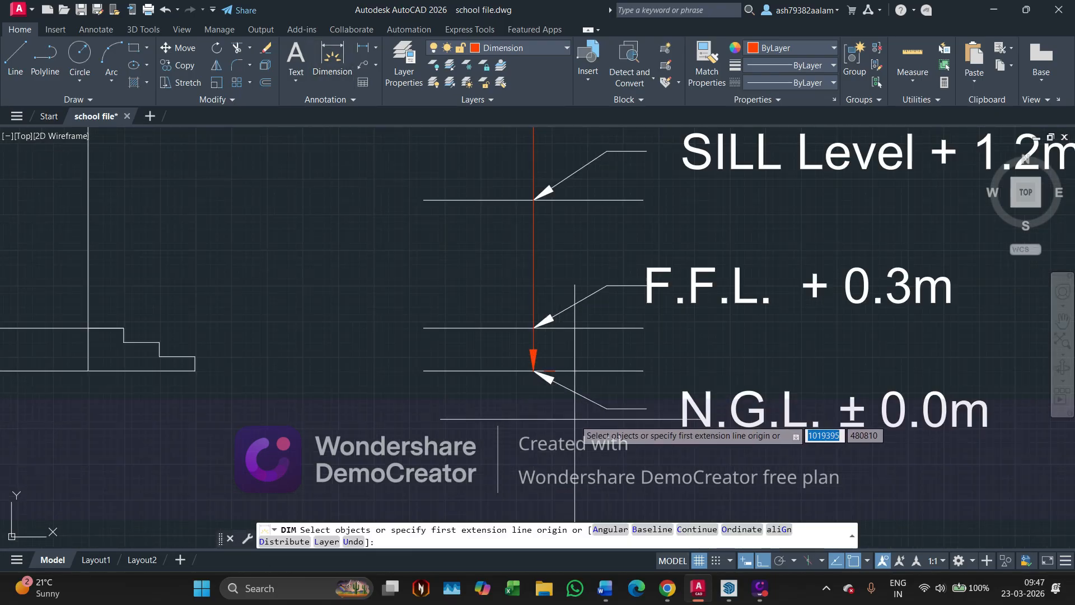
pyautogui.click(423, 370)
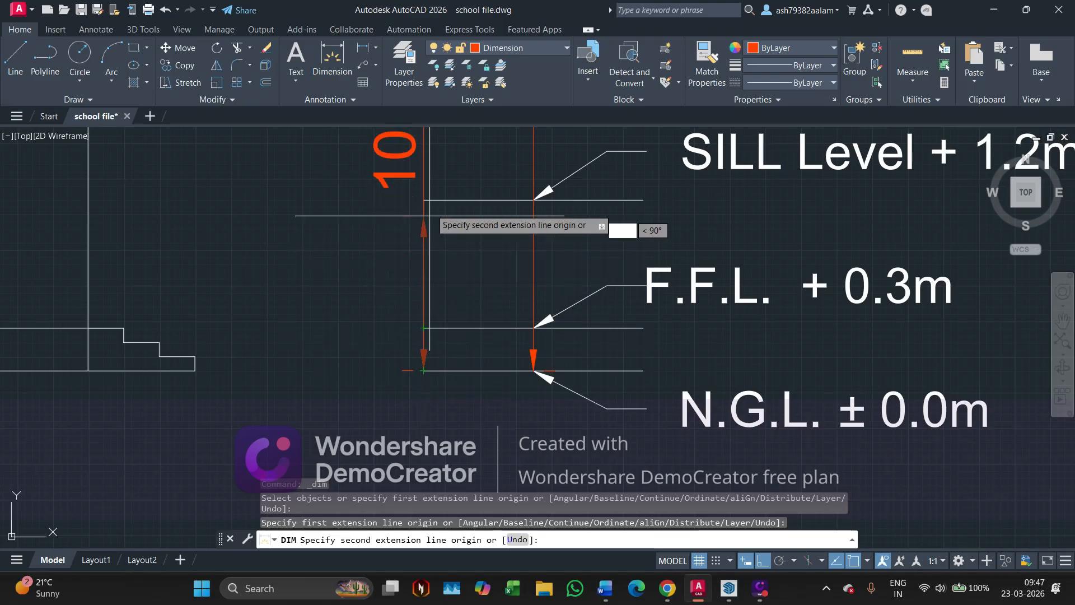
pyautogui.moveTo(424, 200); pyautogui.dragTo(424, 361, button='middle')
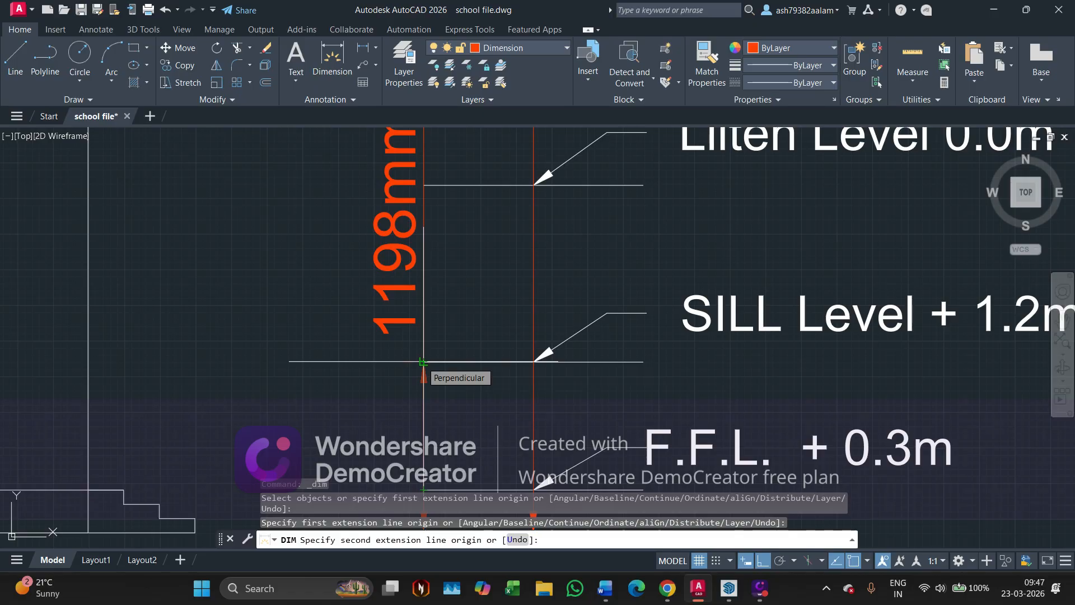
pyautogui.press('Escape')
# Erase all level lines and leader labels above the ground level line, together with the overall vertical dimension.
pyautogui.scroll(-4, 396, 344)
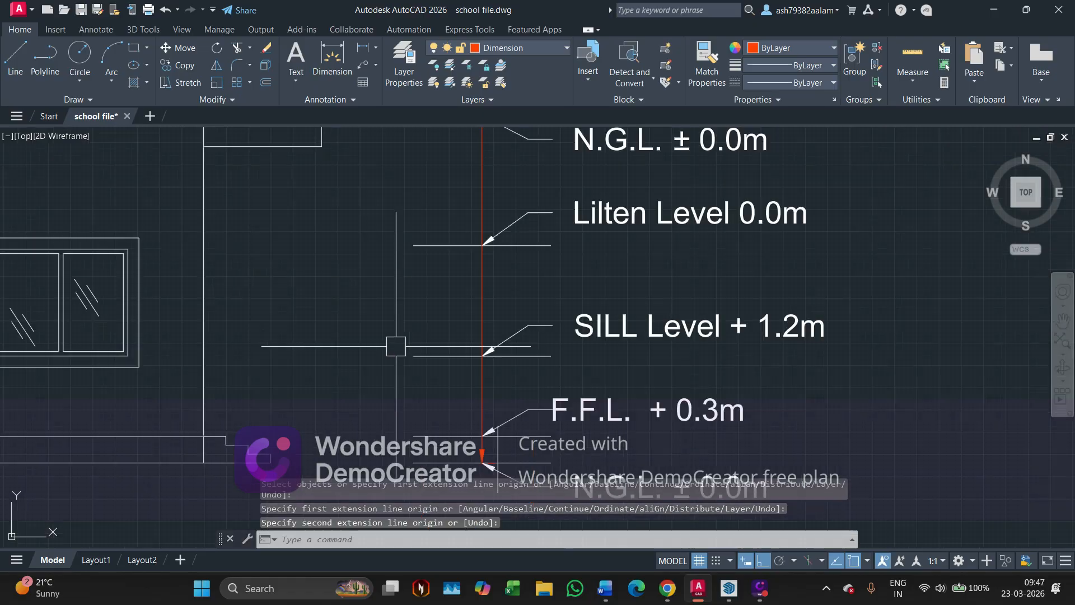
pyautogui.moveTo(399, 343)
pyautogui.mouseDown(button='middle')
pyautogui.moveTo(424, 337)
pyautogui.moveTo(460, 381)
pyautogui.mouseUp(button='middle')
pyautogui.scroll(-4, 425, 339)
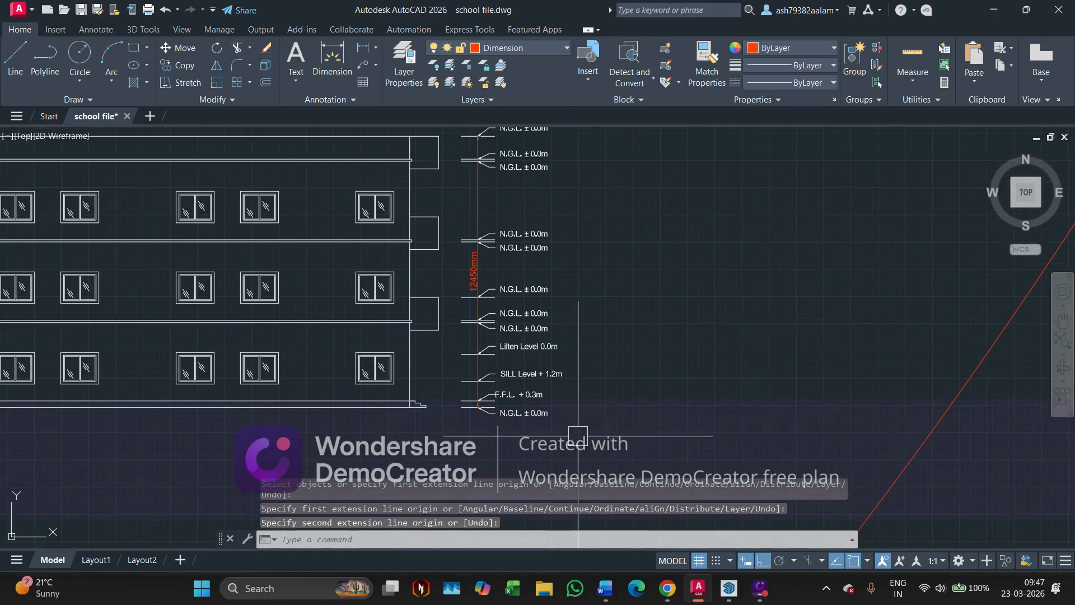
pyautogui.click(557, 402)
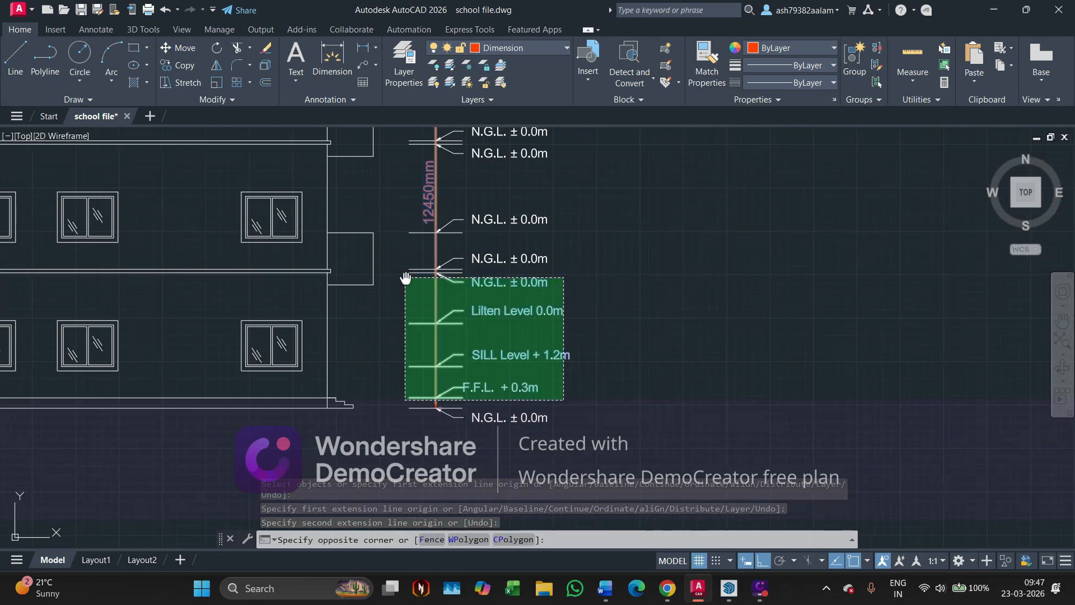
pyautogui.scroll(2, 444, 243)
pyautogui.scroll(-2, 443, 244)
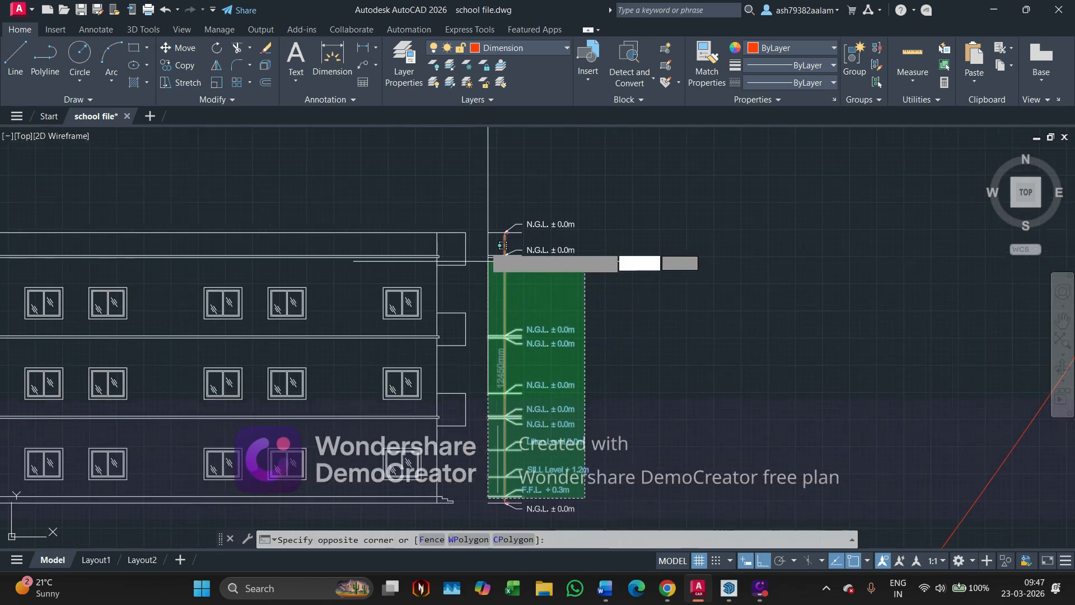
pyautogui.click(475, 208)
pyautogui.press('Delete')
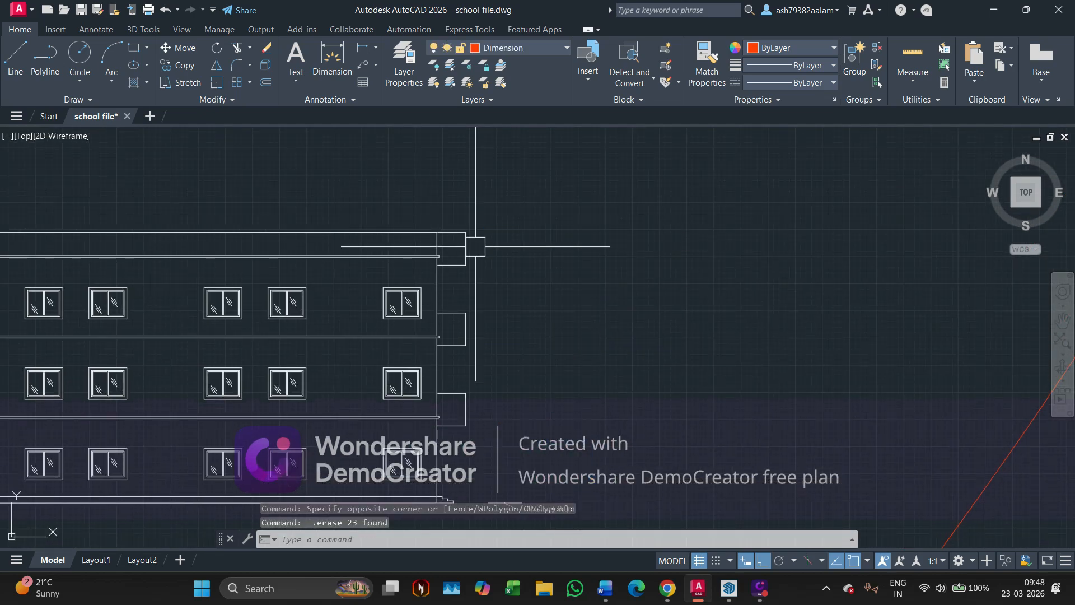
# Copy the ground level line and its N.G.L. leader label 300 mm up to the plinth's upper line at the building corner.
pyautogui.scroll(5, 504, 307)
pyautogui.scroll(2, 478, 395)
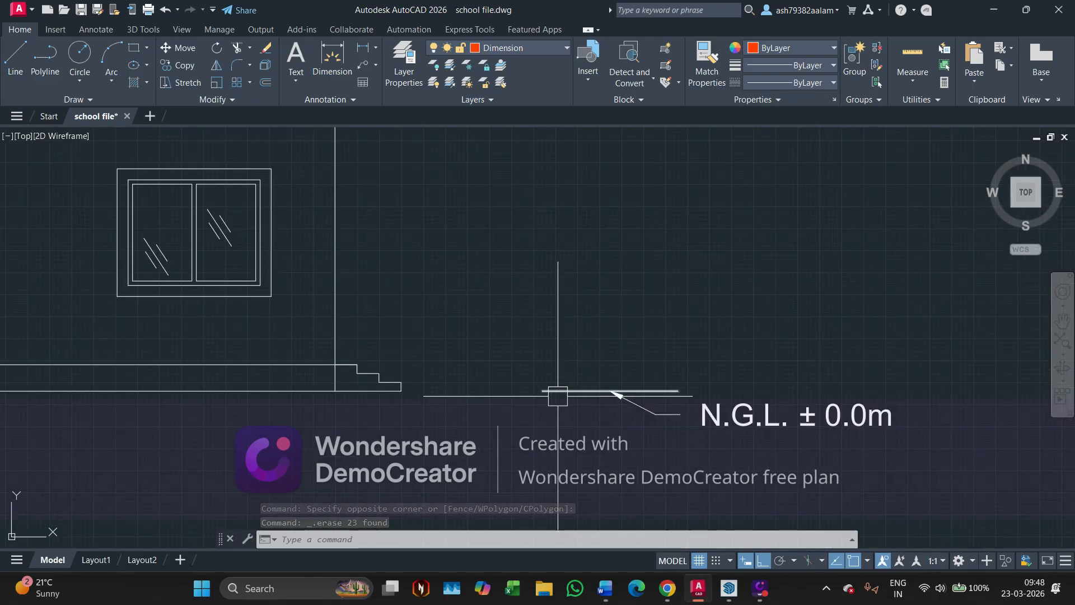
pyautogui.click(840, 436)
pyautogui.click(628, 395)
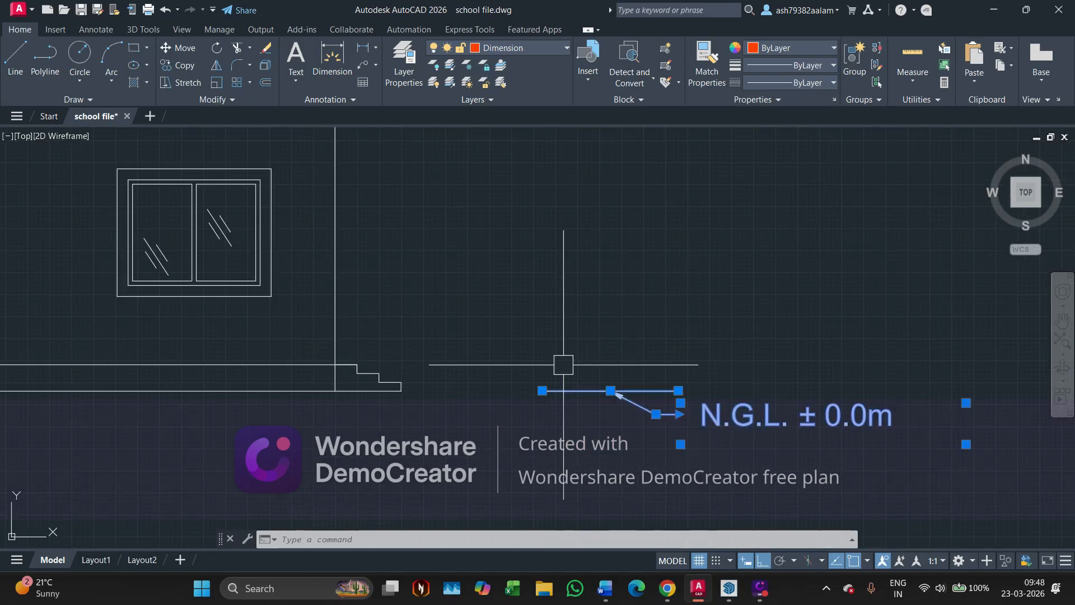
pyautogui.write('co')
pyautogui.press('Return')
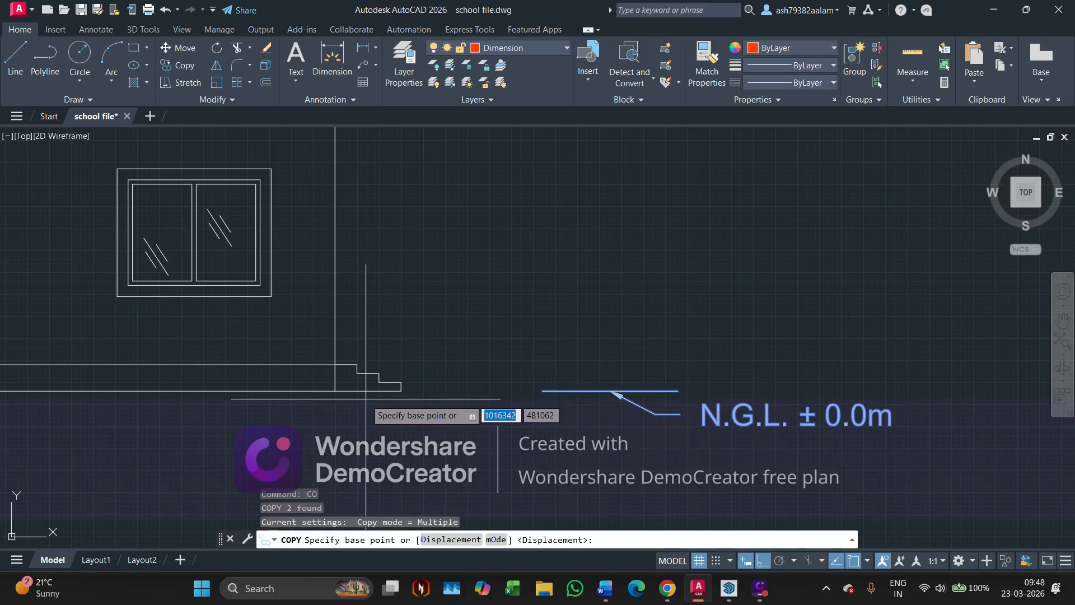
pyautogui.click(335, 391)
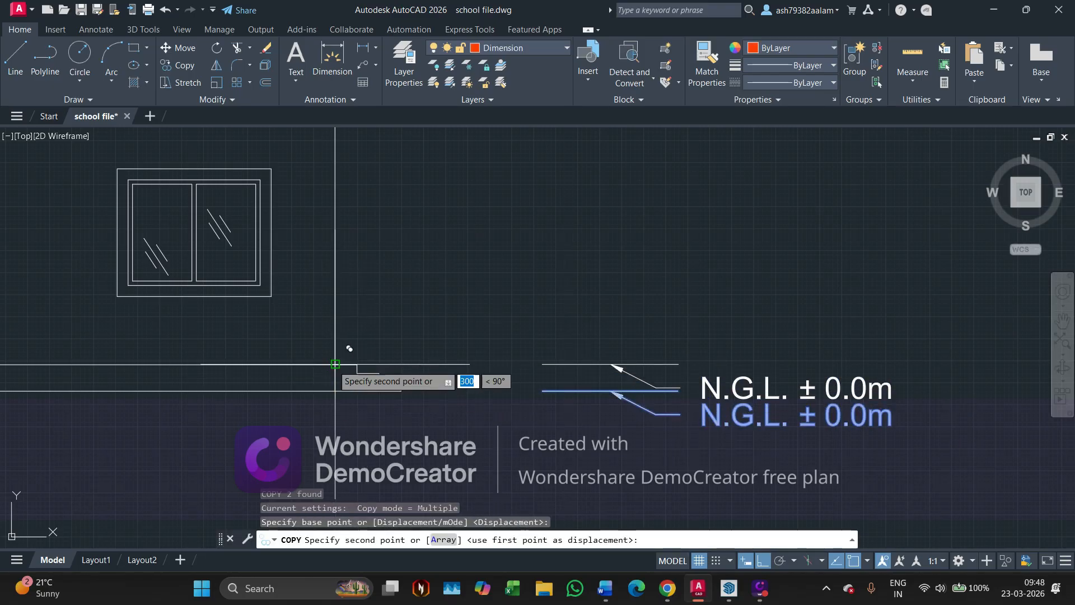
pyautogui.press('Escape')
pyautogui.scroll(2, 720, 383)
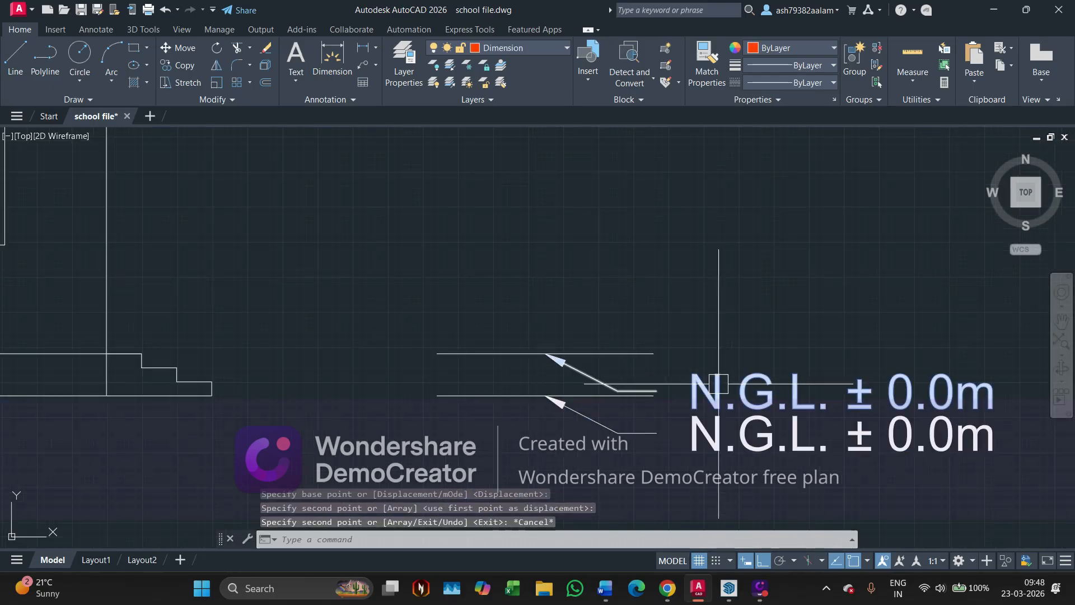
# Move the copied N.G.L. leader's landing and text up about 707 mm, above the plinth level line.
pyautogui.click(719, 383)
pyautogui.click(618, 389)
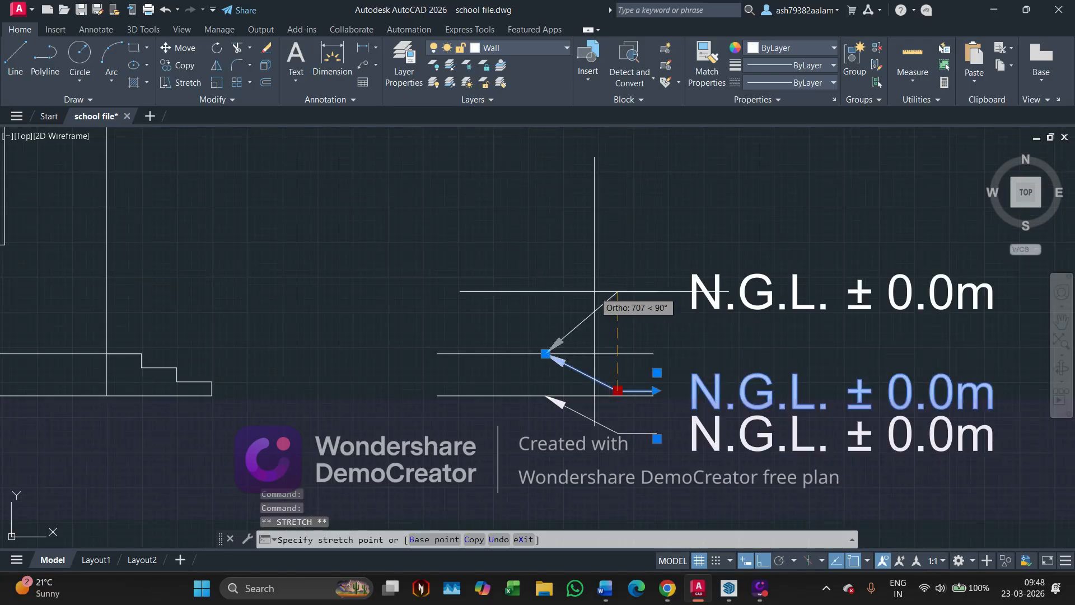
pyautogui.click(724, 298)
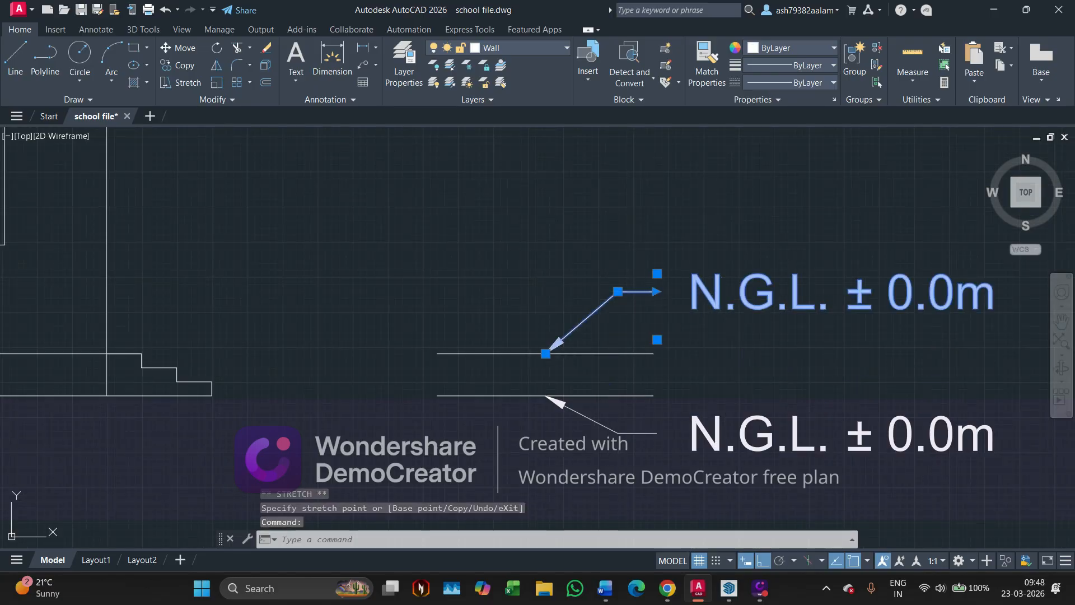
# Change the upper leader label's text to "F.F.L + 0.3m".
pyautogui.doubleClick(745, 317)
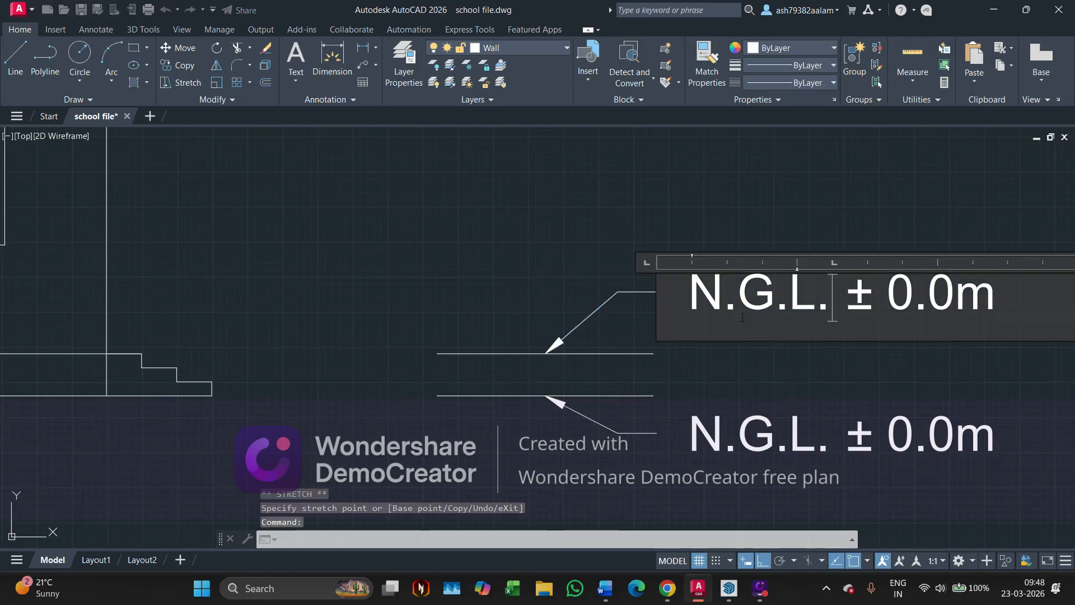
pyautogui.press('BackSpace')
pyautogui.press('BackSpace')
pyautogui.press('BackSpace')
pyautogui.press('BackSpace')
pyautogui.press('BackSpace')
pyautogui.press('BackSpace')
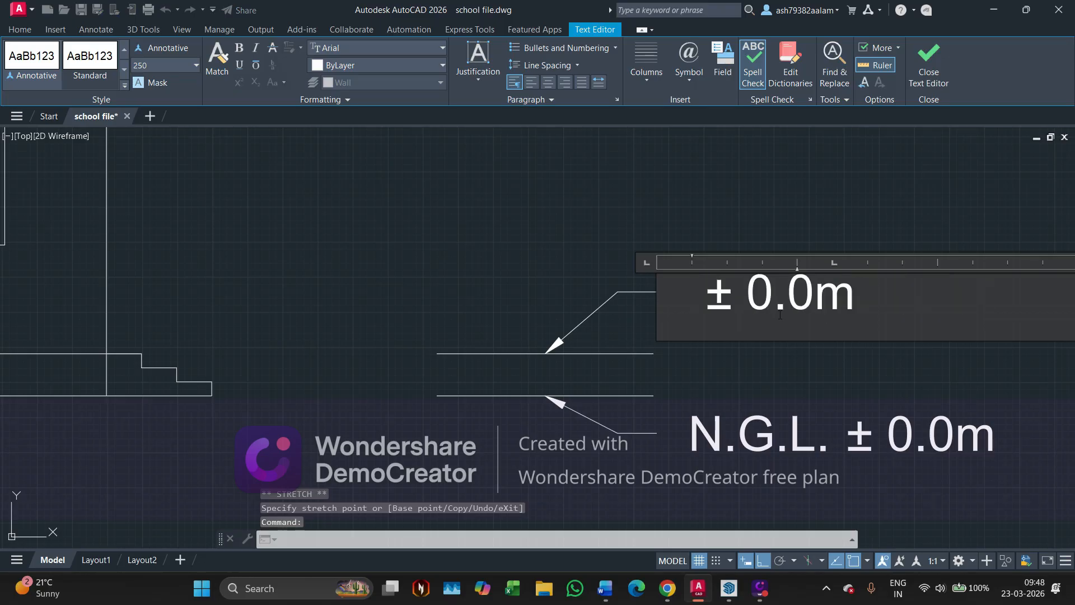
pyautogui.write('ff')
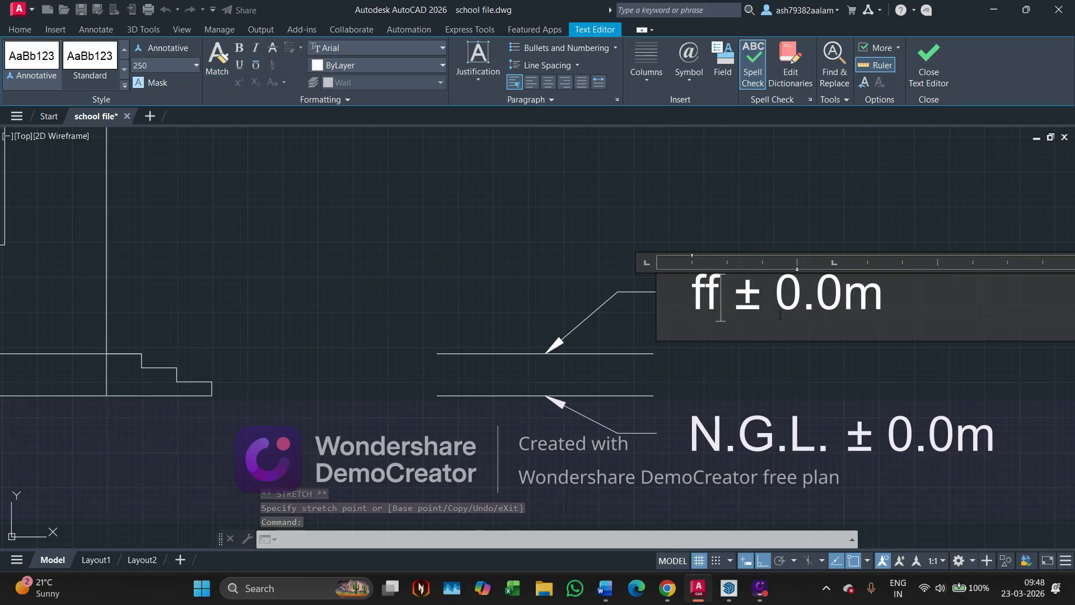
pyautogui.press('BackSpace')
pyautogui.press('BackSpace')
pyautogui.press('capslock')
pyautogui.write('F.F.')
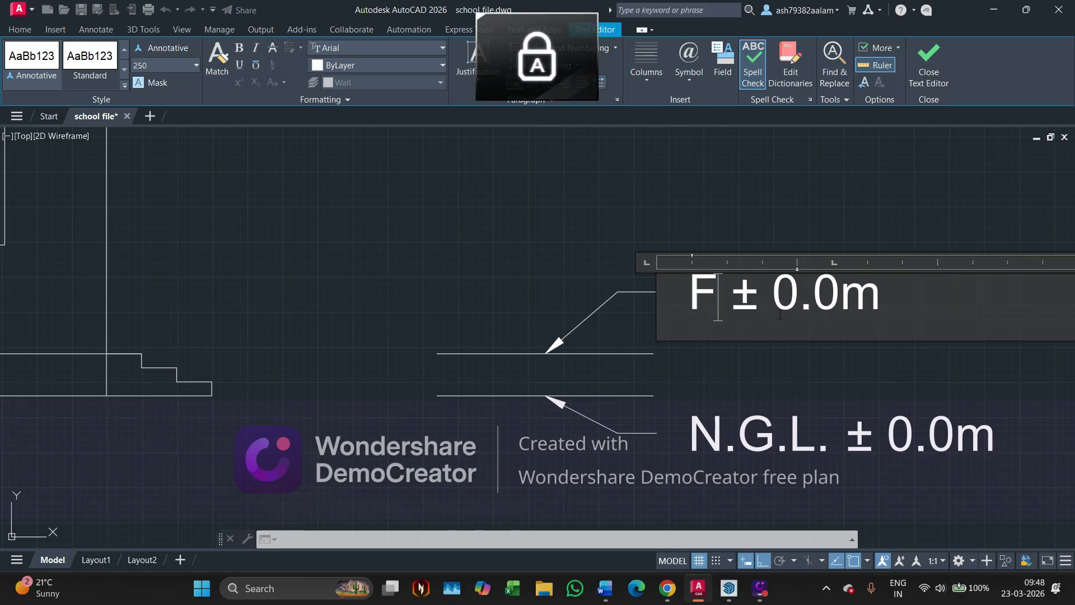
pyautogui.write('L ')
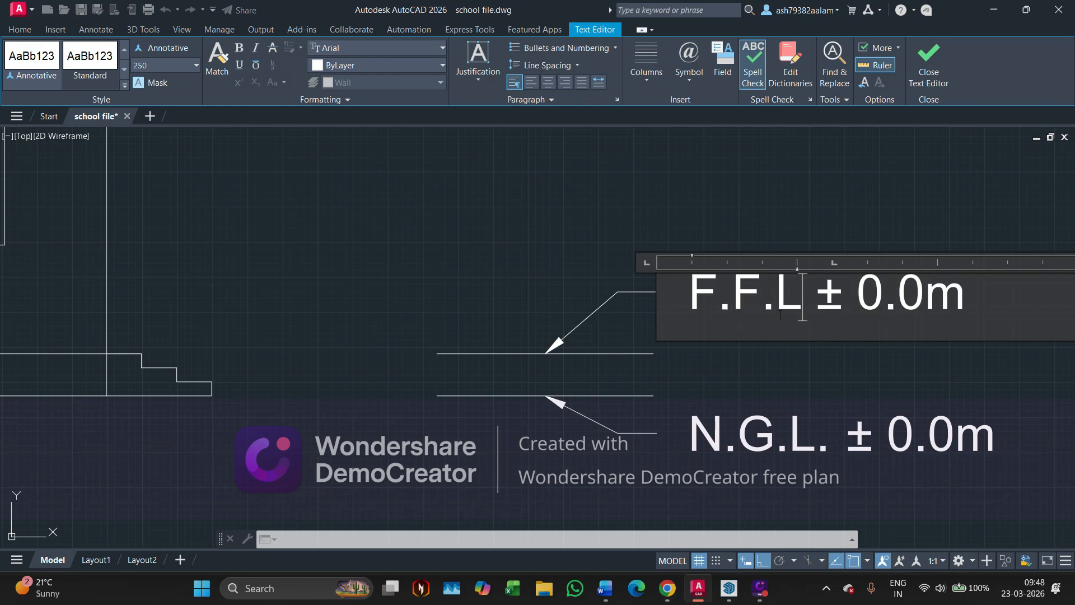
pyautogui.write('+')
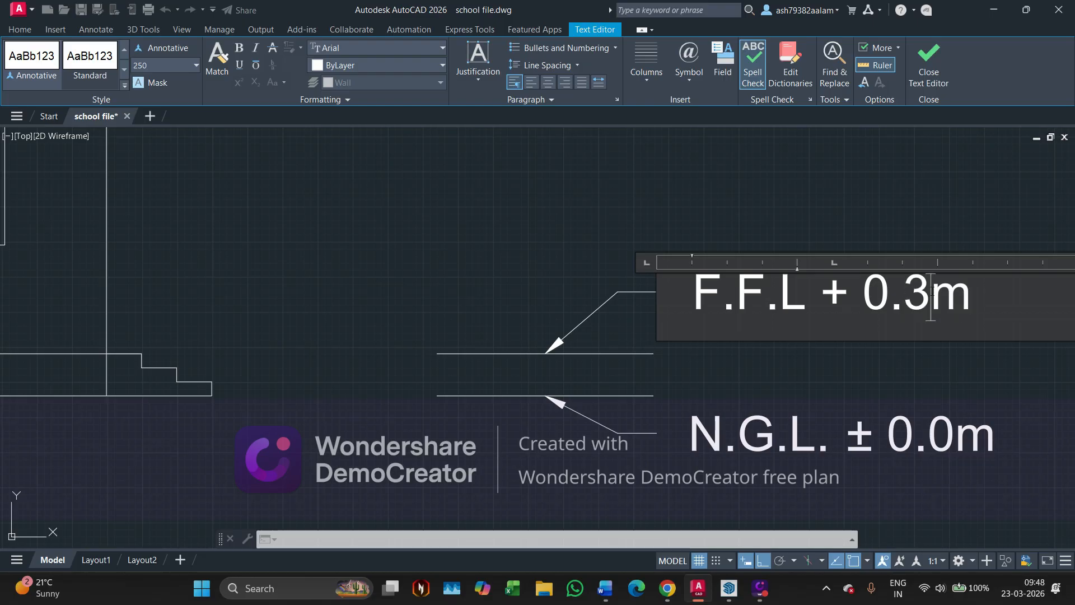
pyautogui.click(480, 286)
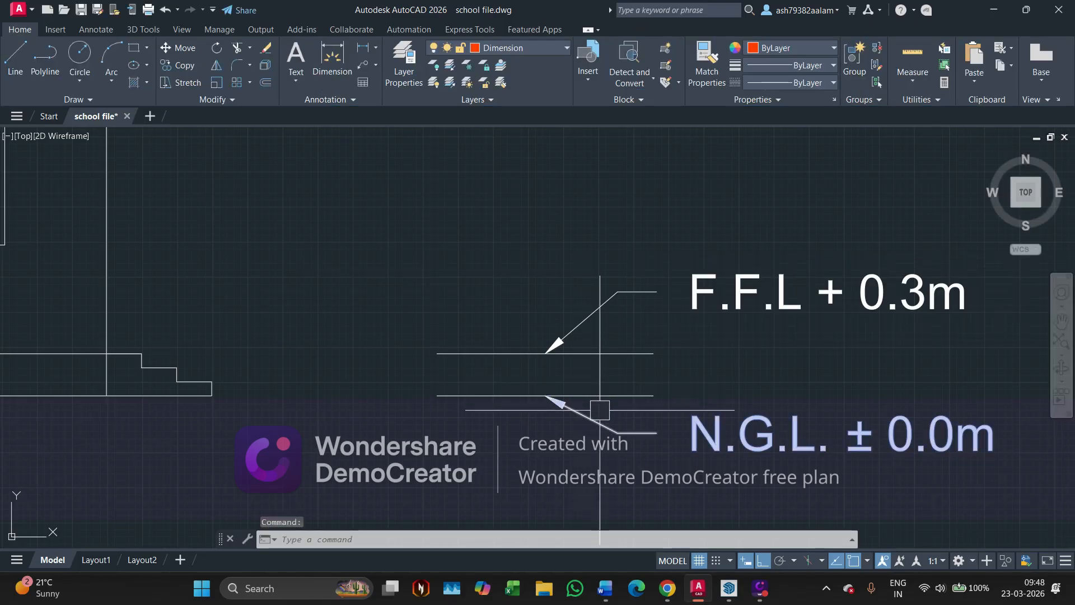
pyautogui.click(711, 361)
pyautogui.click(491, 309)
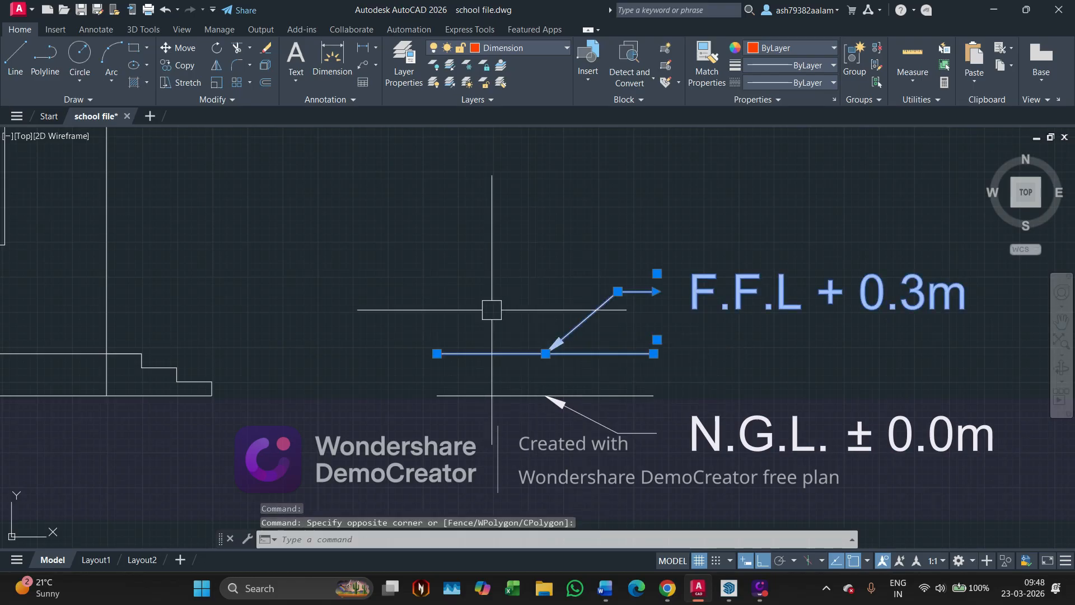
pyautogui.scroll(-4, 560, 331)
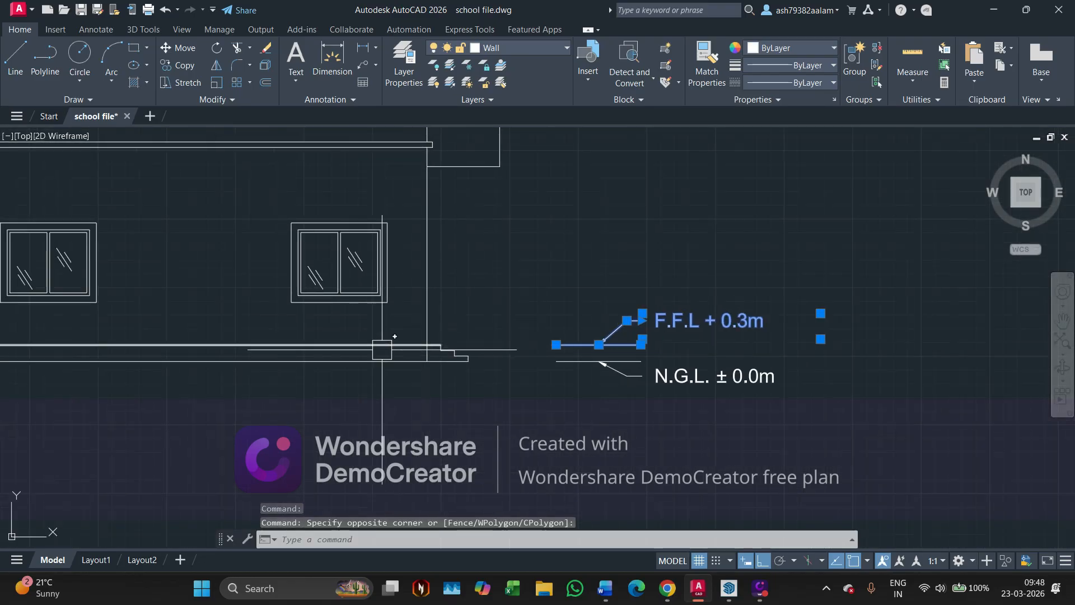
pyautogui.press('Escape')
# Draw a vertical line from the ground-floor end window's inner frame corner at sill height down to the plinth's upper line.
pyautogui.scroll(2, 380, 300)
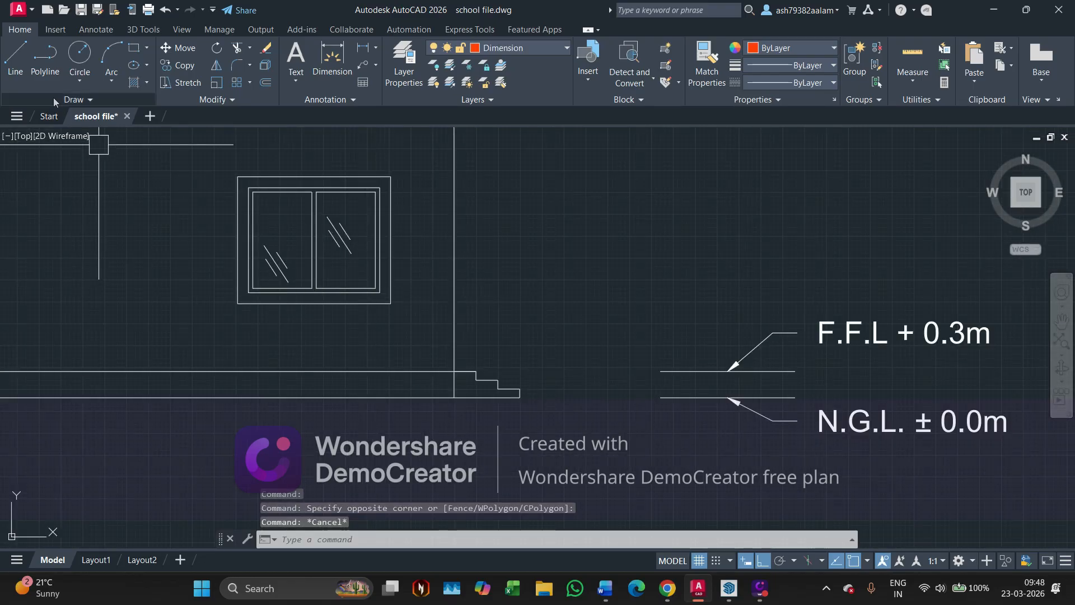
pyautogui.press('l')
pyautogui.press('Return')
pyautogui.scroll(4, 314, 291)
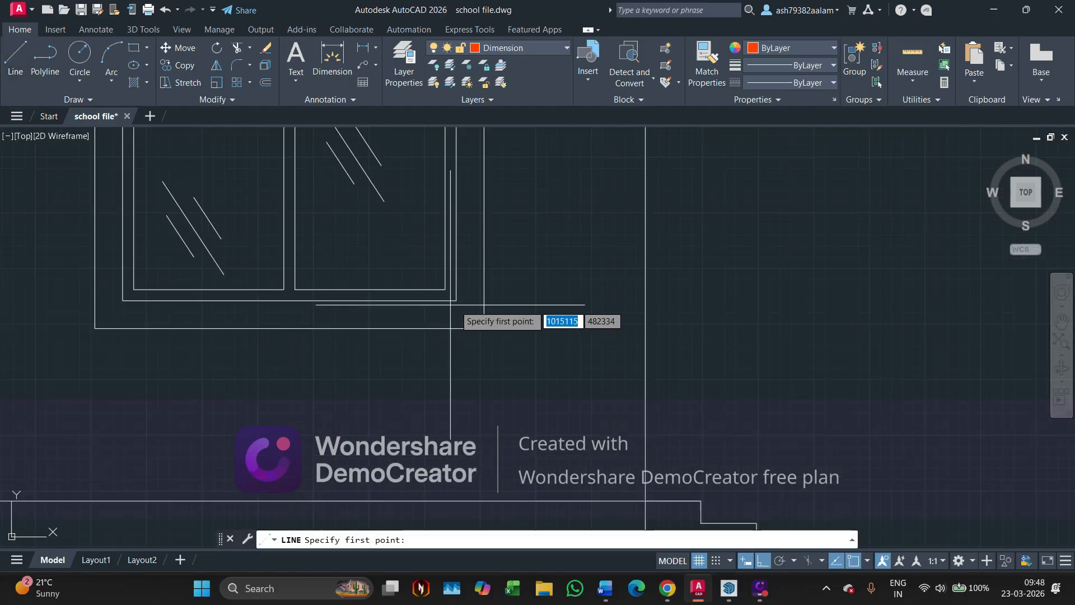
pyautogui.click(457, 301)
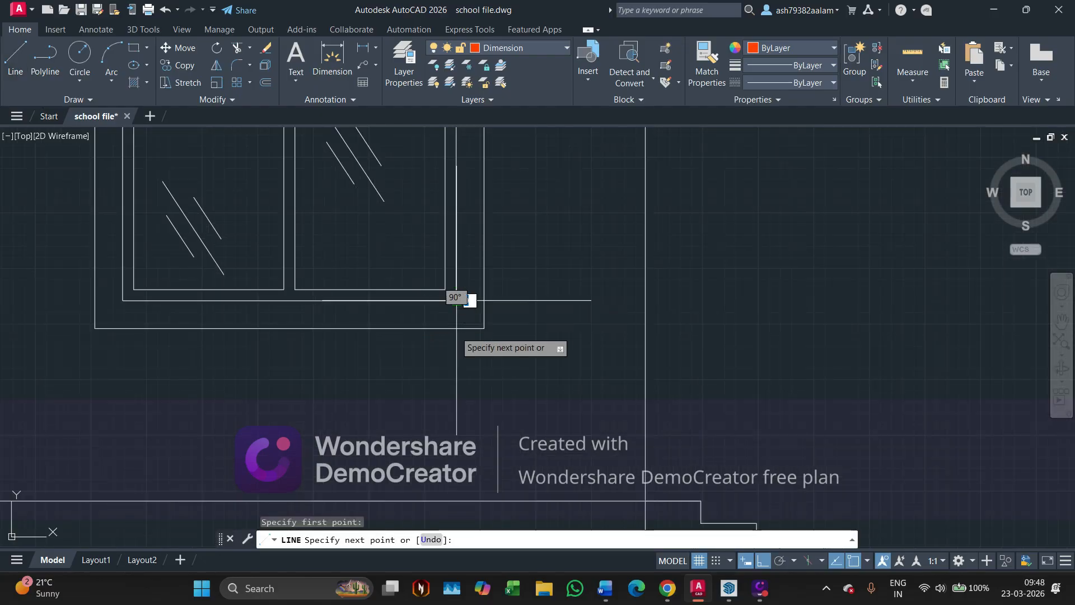
pyautogui.moveTo(468, 311); pyautogui.dragTo(462, 224, button='middle')
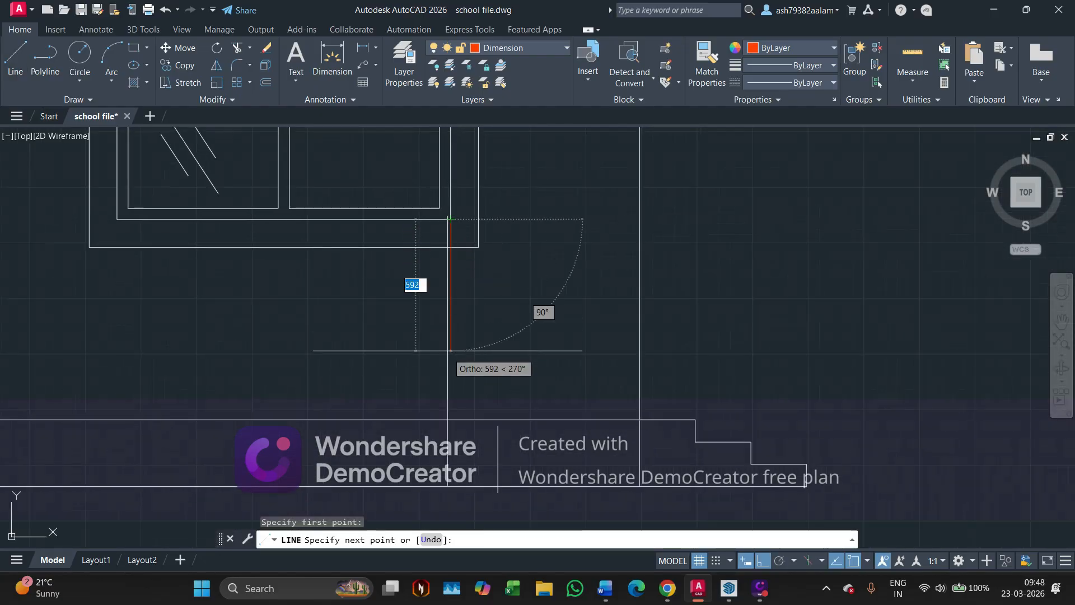
pyautogui.click(451, 418)
pyautogui.press('Escape')
# Stretch the vertical reference line's upper end up to the building's top horizontal line.
pyautogui.click(450, 364)
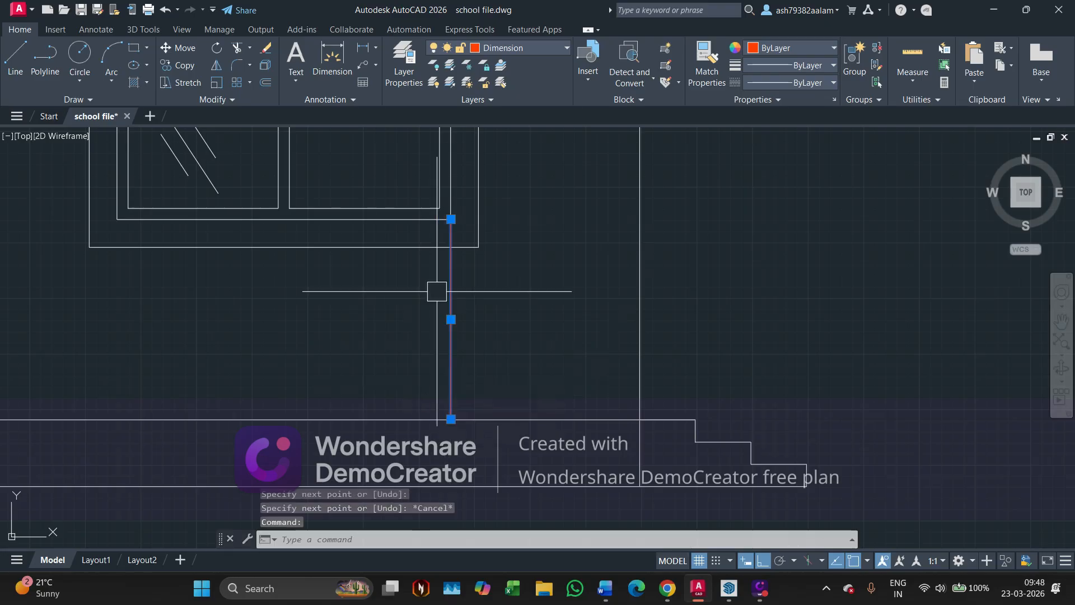
pyautogui.click(451, 219)
pyautogui.scroll(-6, 451, 219)
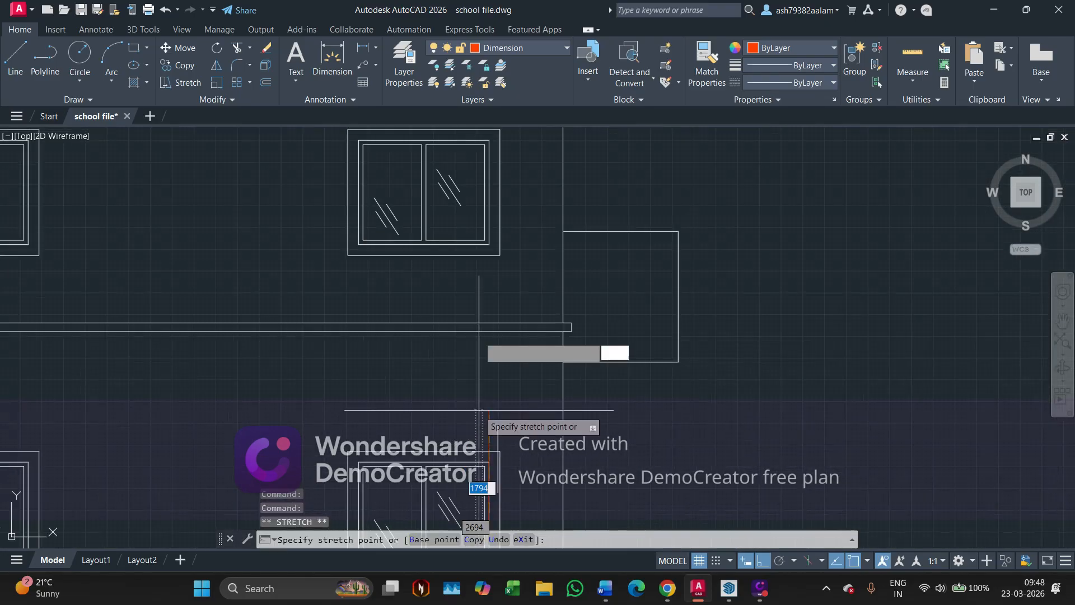
pyautogui.scroll(5, 495, 358)
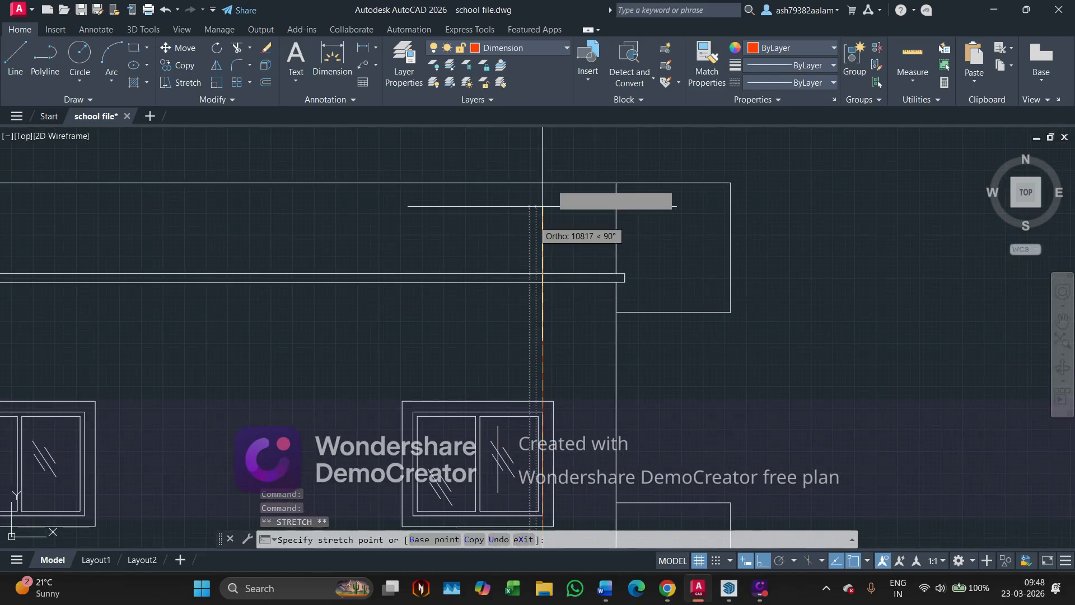
pyautogui.click(545, 179)
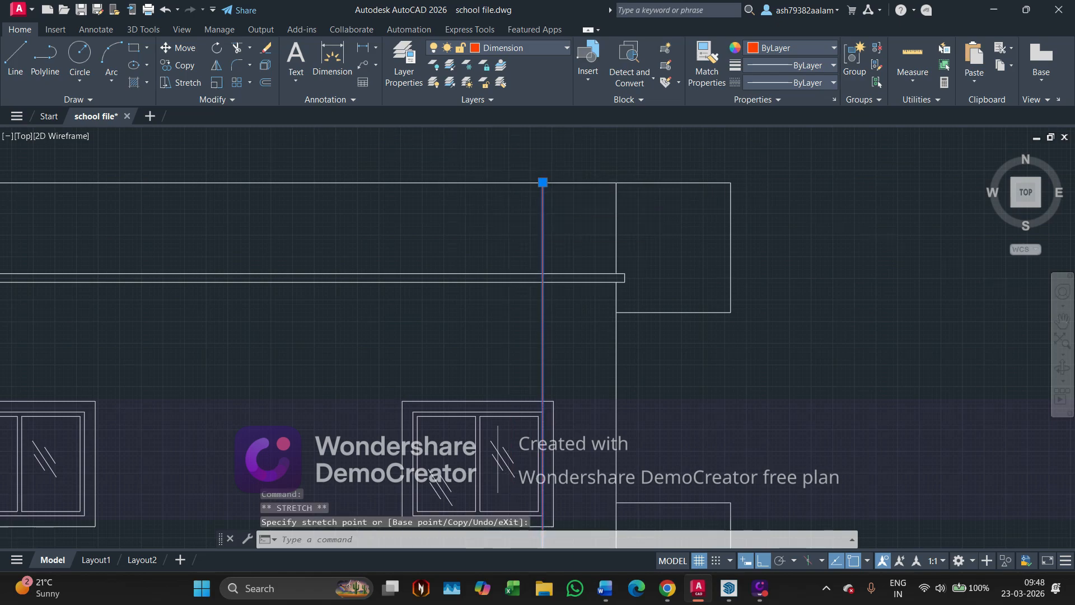
pyautogui.scroll(-4, 591, 317)
pyautogui.press('Escape')
# Copy the F.F.L level line and its leader label 900 mm up, from the plinth line to the ground-floor window's sill corner.
pyautogui.scroll(5, 551, 362)
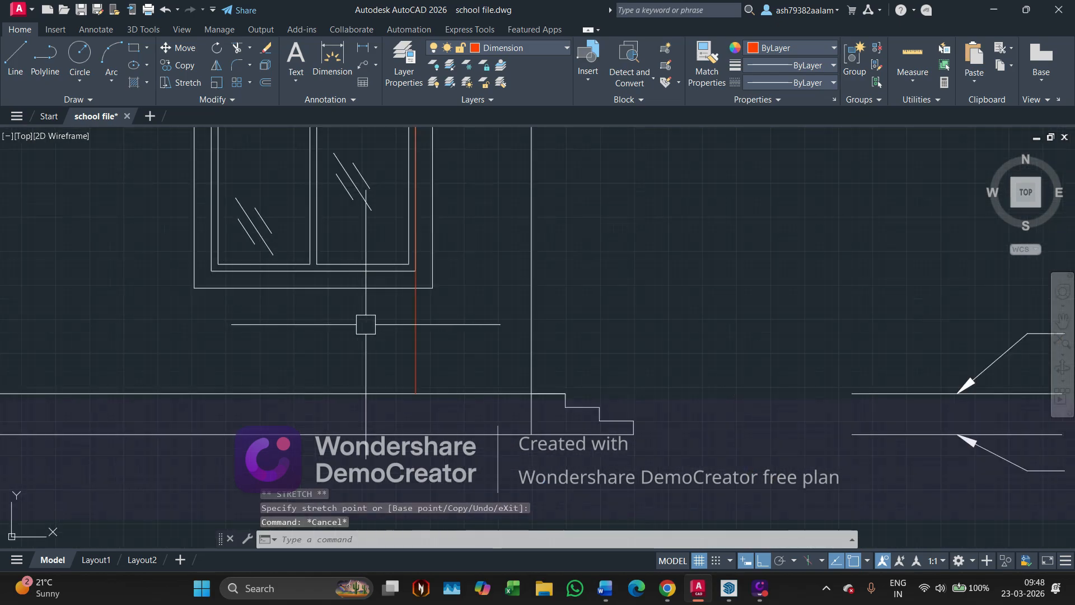
pyautogui.moveTo(523, 339); pyautogui.dragTo(338, 262, button='middle')
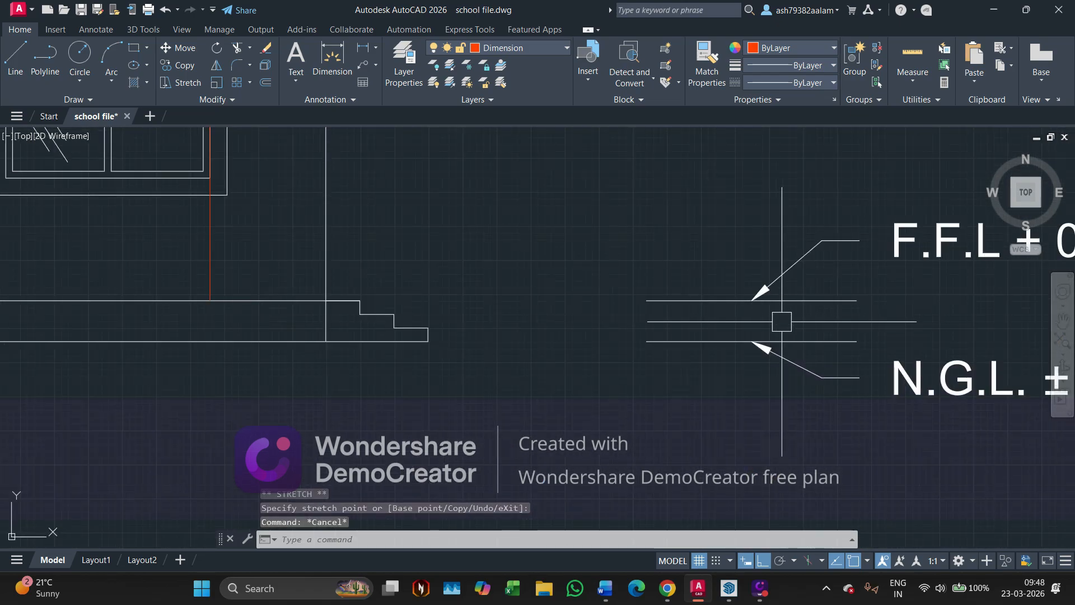
pyautogui.click(776, 314)
pyautogui.click(696, 249)
pyautogui.moveTo(148, 240); pyautogui.dragTo(220, 263, button='middle')
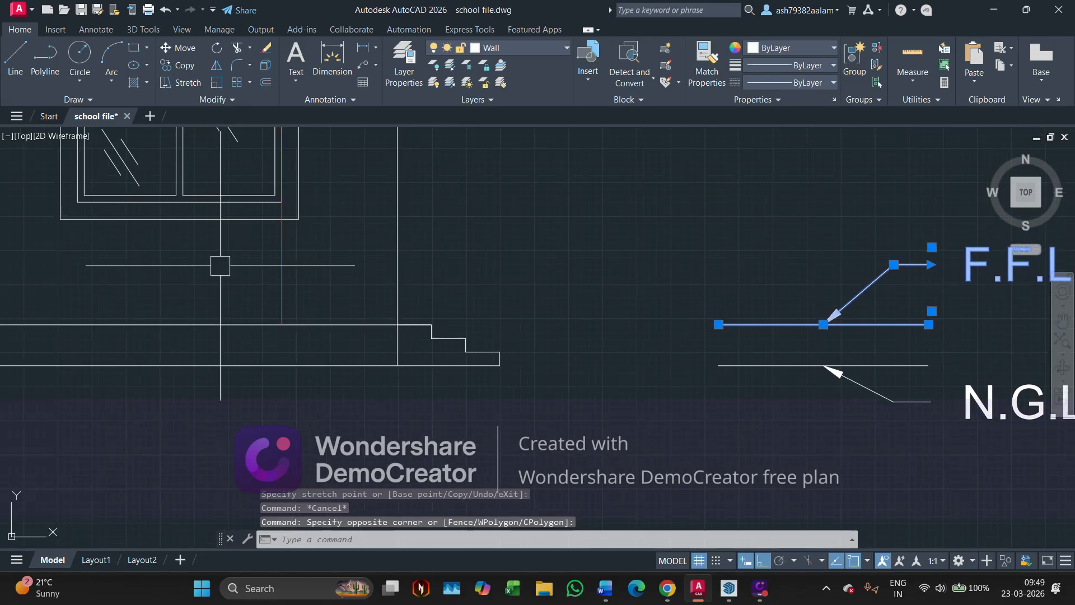
pyautogui.press('Return')
pyautogui.scroll(3, 291, 319)
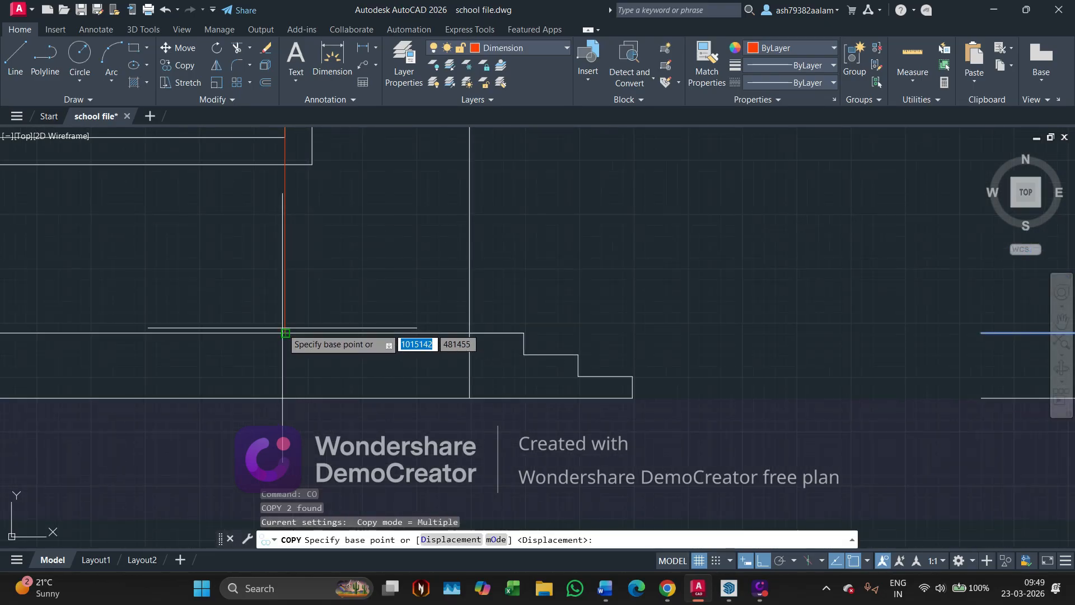
pyautogui.click(285, 333)
pyautogui.scroll(3, 283, 240)
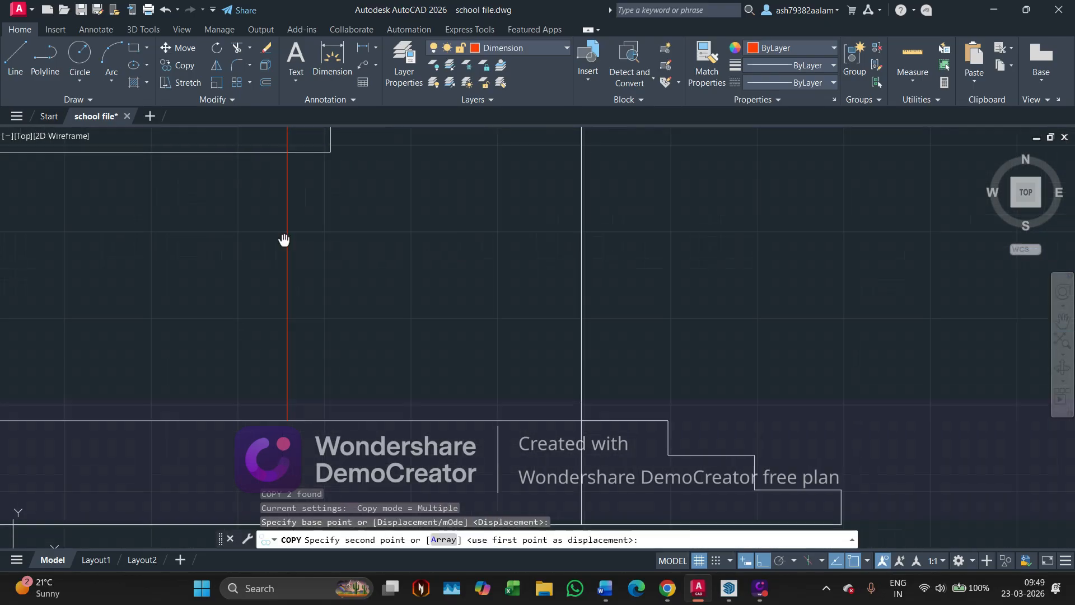
pyautogui.click(300, 169)
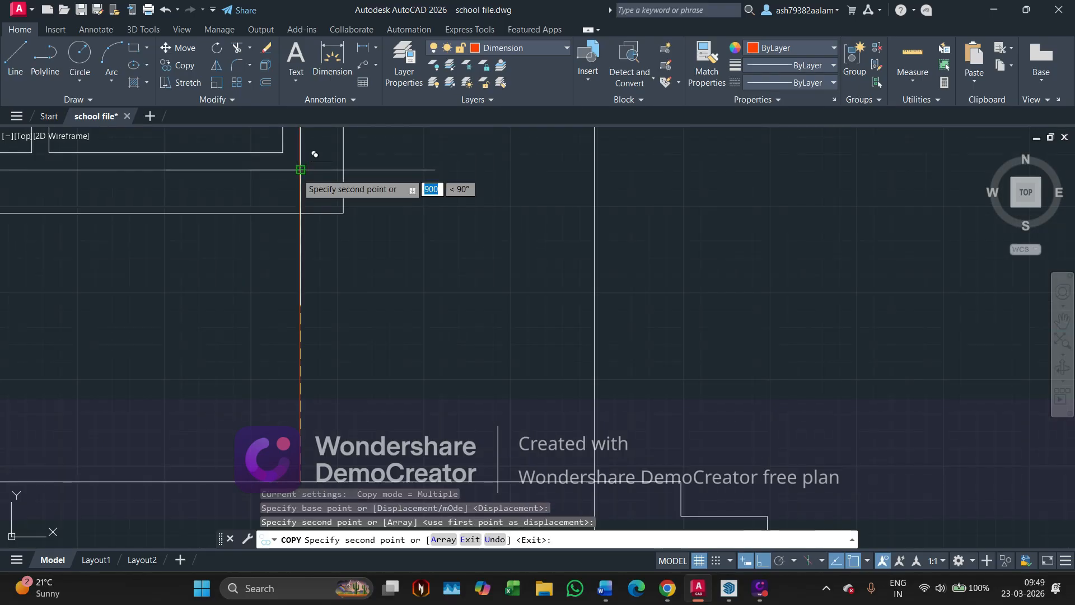
pyautogui.press('Escape')
# Measure the height between the new sill level line and the ground level line without placing a dimension.
pyautogui.scroll(-3, 294, 211)
pyautogui.moveTo(353, 252); pyautogui.dragTo(211, 266, button='middle')
pyautogui.moveTo(456, 283); pyautogui.dragTo(358, 289, button='middle')
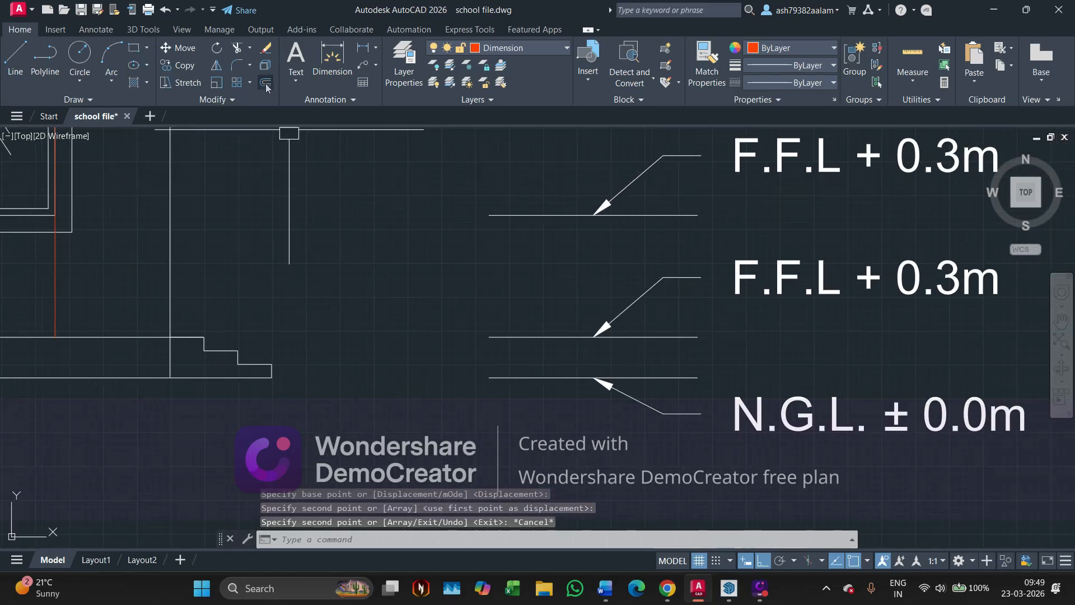
pyautogui.click(332, 56)
pyautogui.click(489, 214)
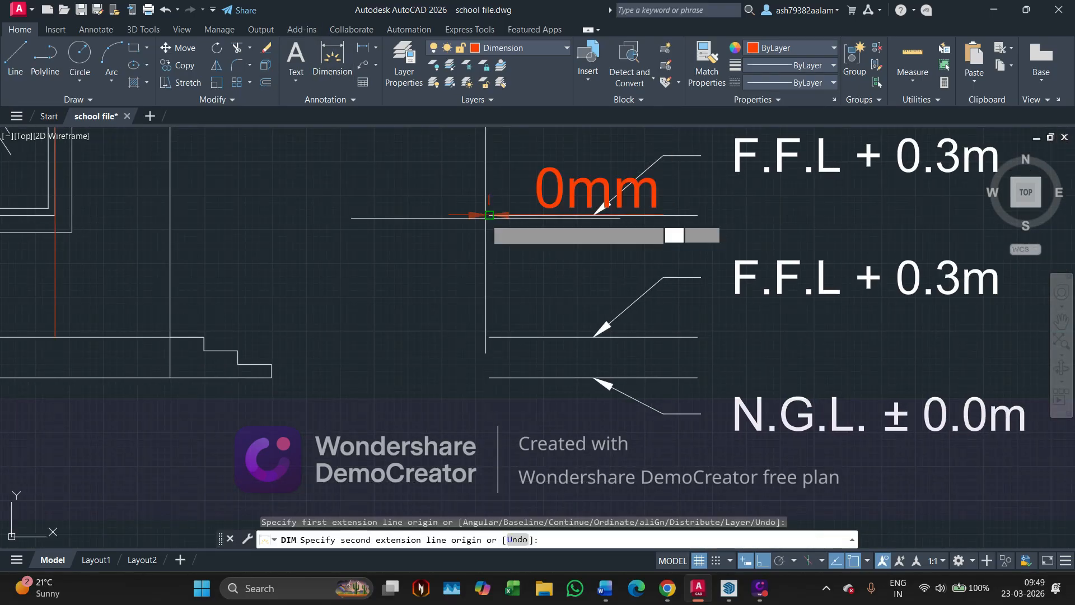
pyautogui.moveTo(489, 378); pyautogui.dragTo(510, 216, button='middle')
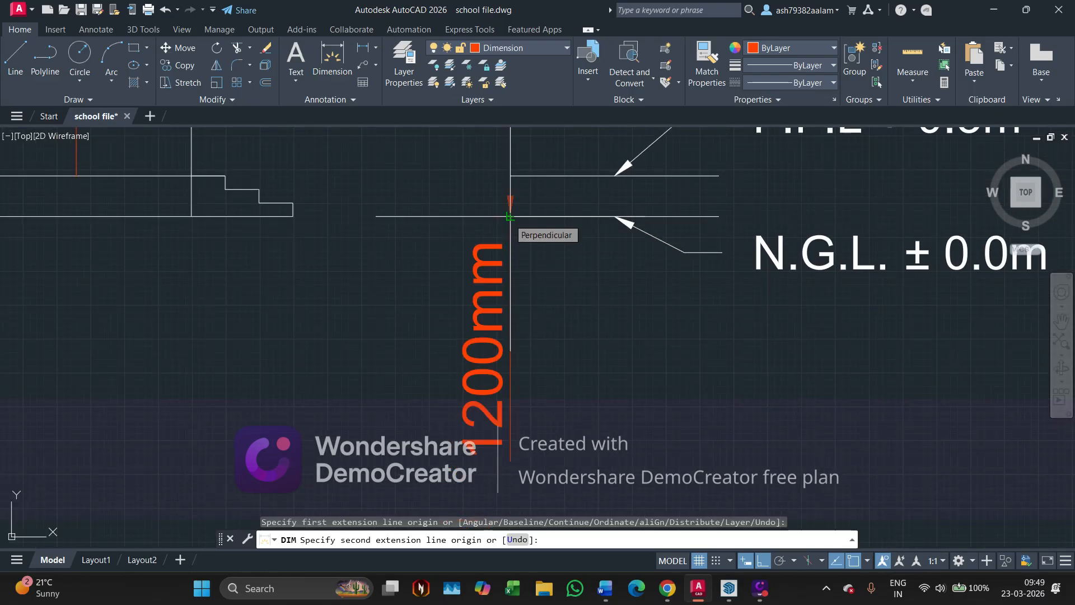
pyautogui.scroll(-1, 492, 290)
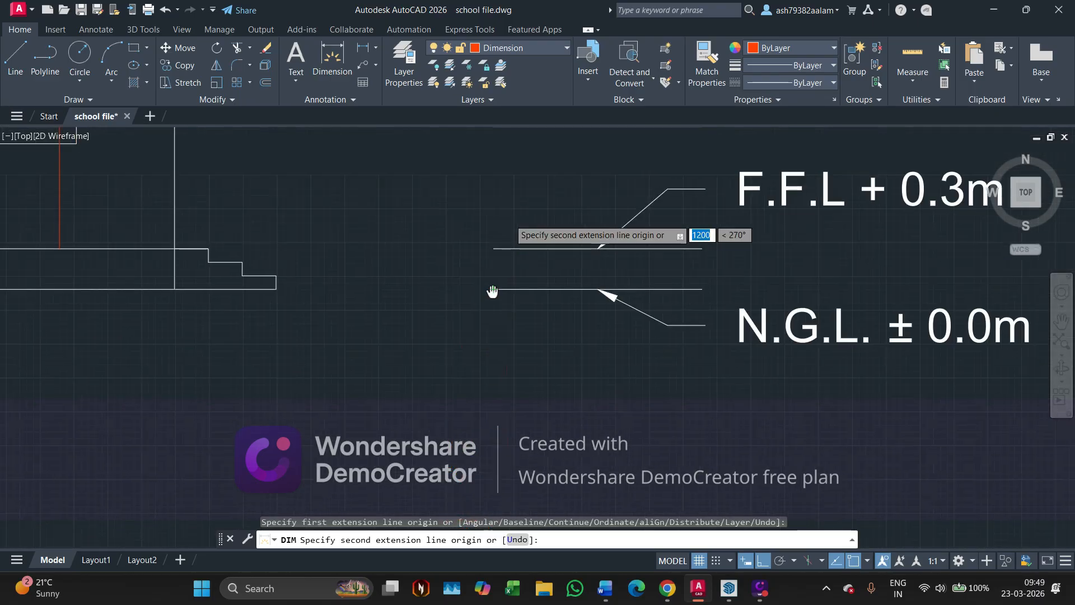
pyautogui.press('Escape')
# Change the topmost leader label's text to "Sill Level + 1.2m".
pyautogui.scroll(-3, 496, 291)
pyautogui.scroll(2, 607, 196)
pyautogui.scroll(2, 652, 229)
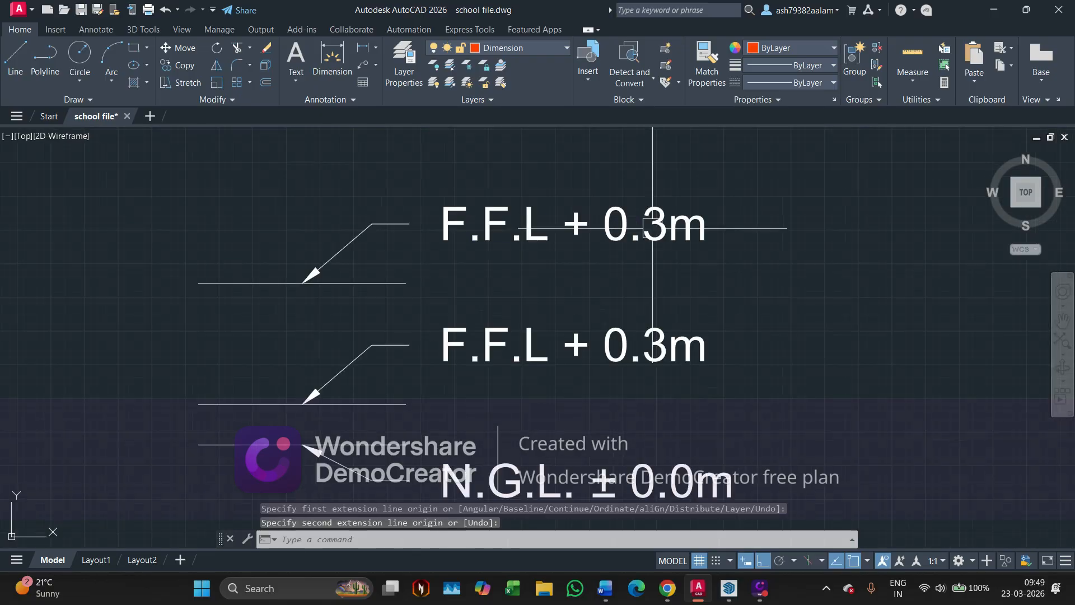
pyautogui.doubleClick(653, 228)
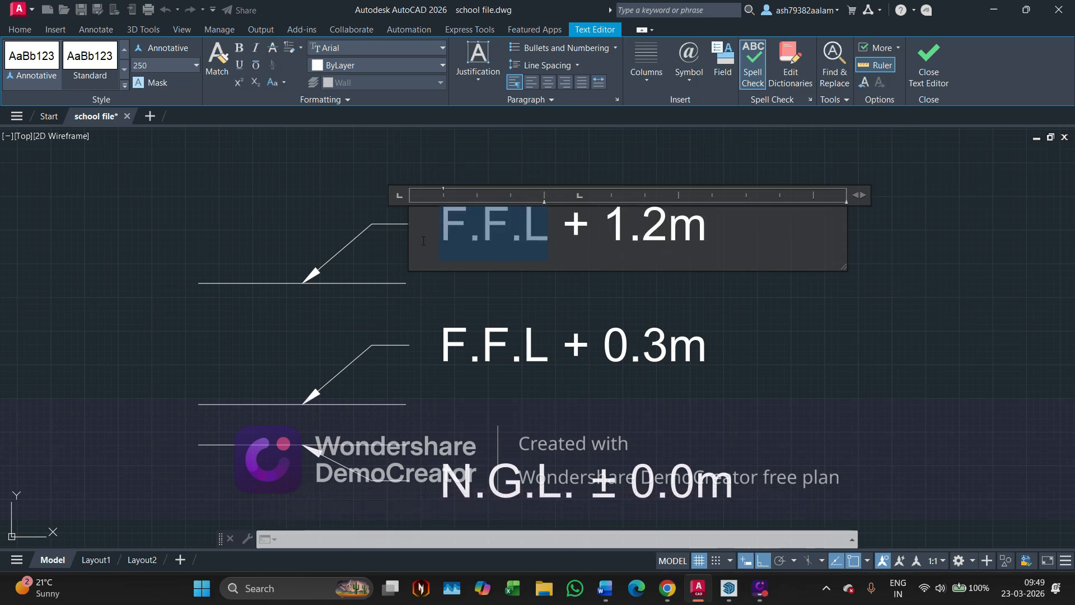
pyautogui.write('S')
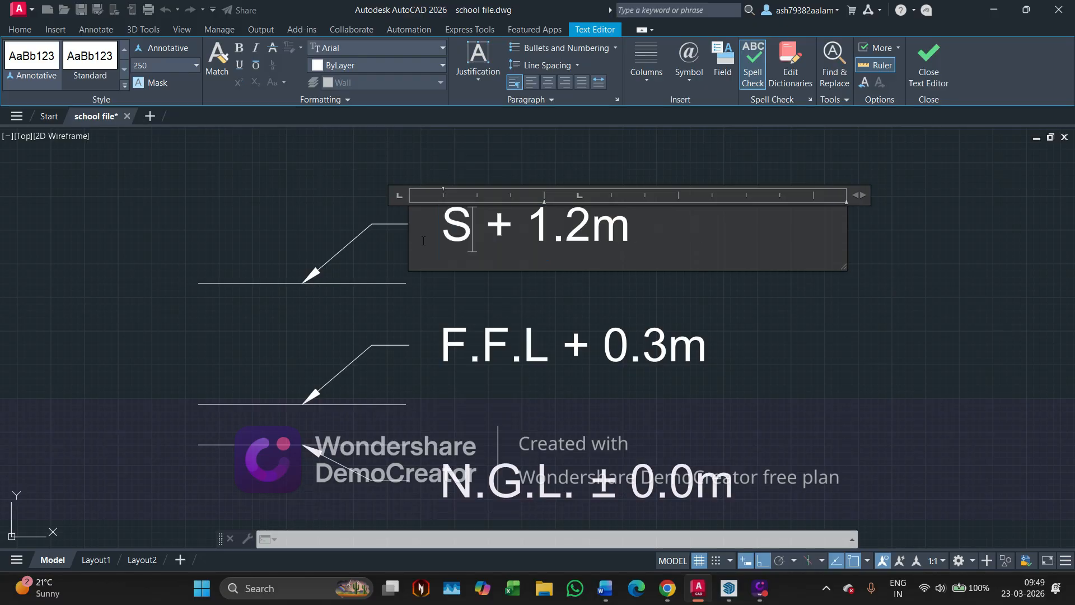
pyautogui.press('capslock')
pyautogui.write('ill')
pyautogui.write('Leve')
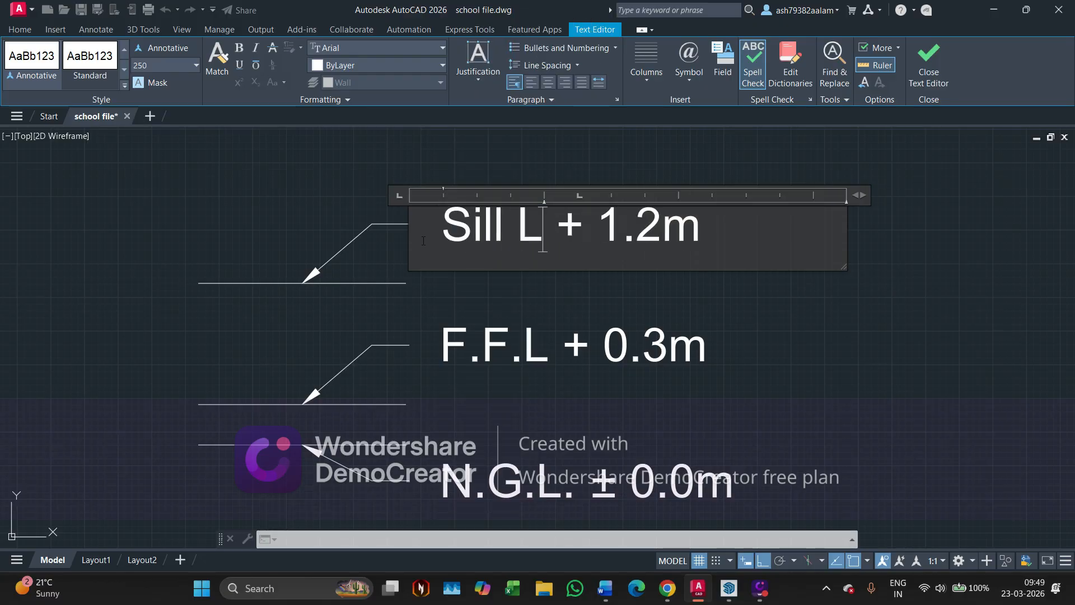
pyautogui.write('l')
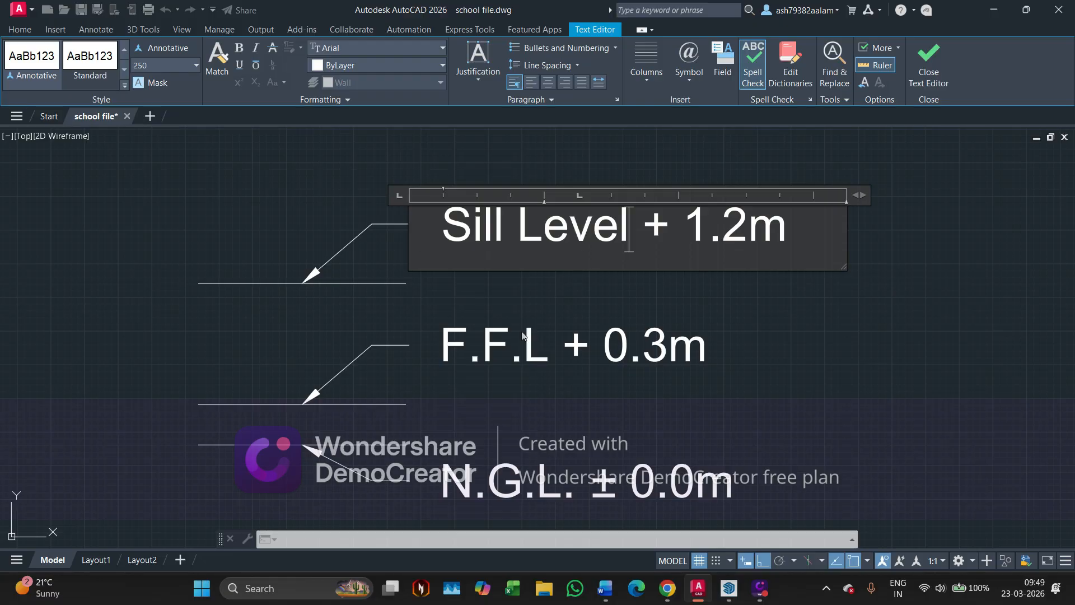
pyautogui.click(302, 225)
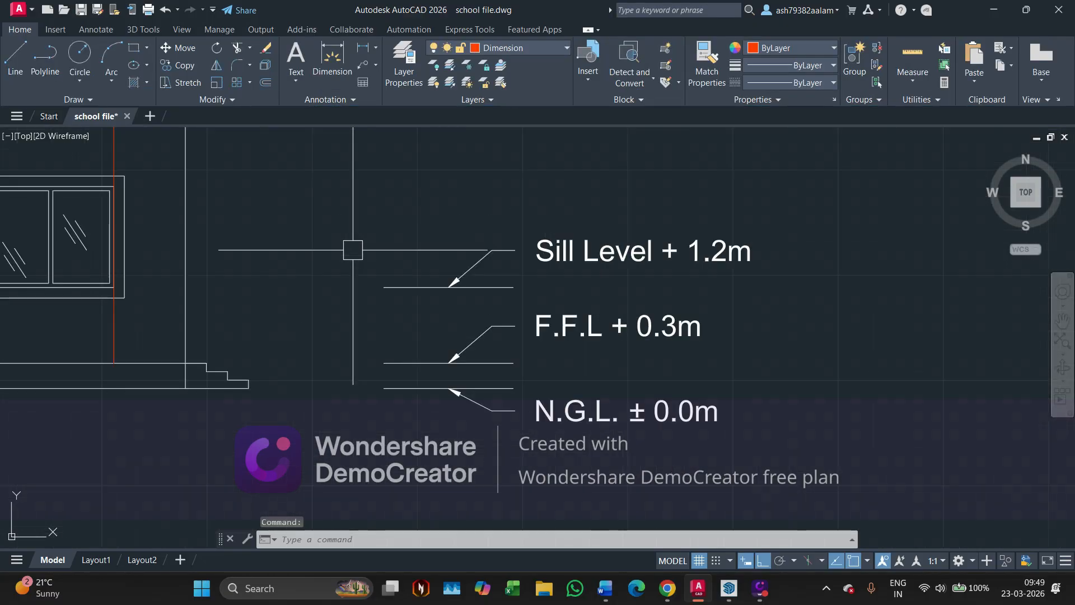
# Copy the sill level line and its leader label 1200 mm up, from the ground-floor window's sill corner to its head corner.
pyautogui.moveTo(346, 242); pyautogui.dragTo(459, 270, button='middle')
pyautogui.click(598, 325)
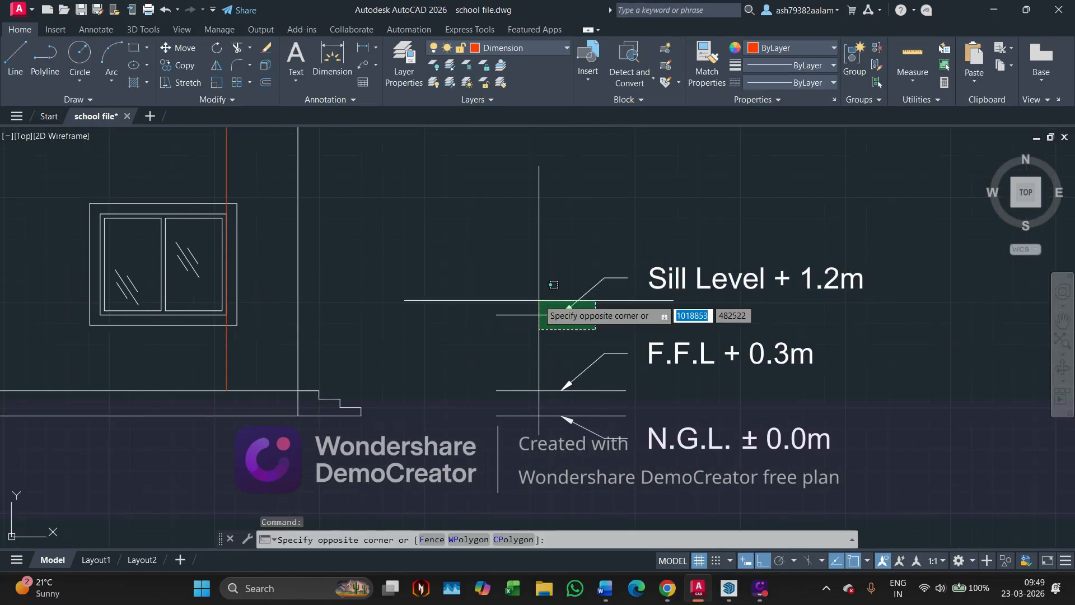
pyautogui.click(495, 297)
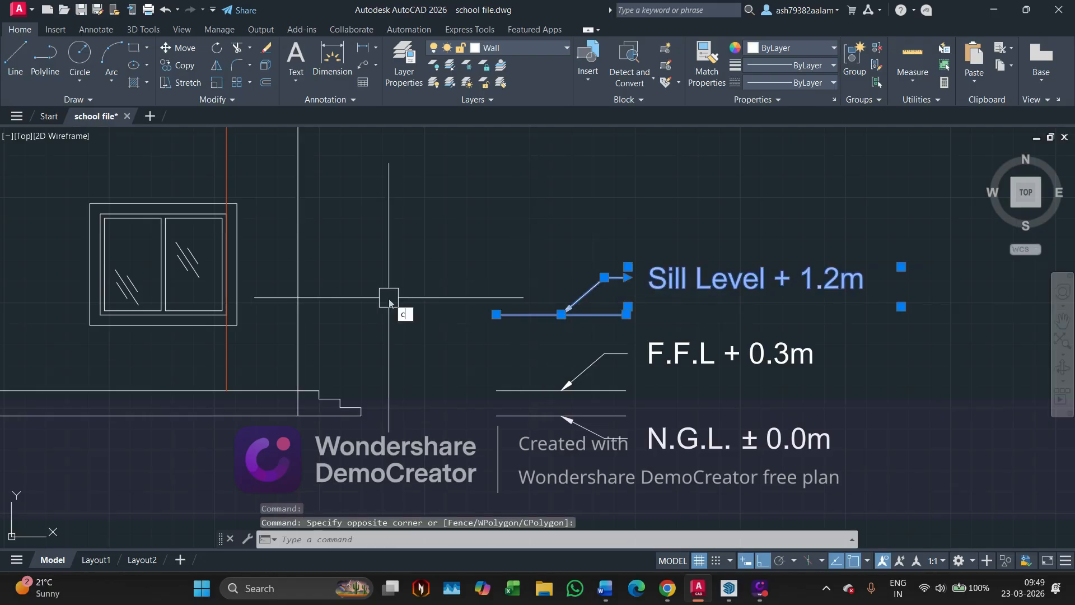
pyautogui.write('co')
pyautogui.press('Return')
pyautogui.scroll(6, 257, 302)
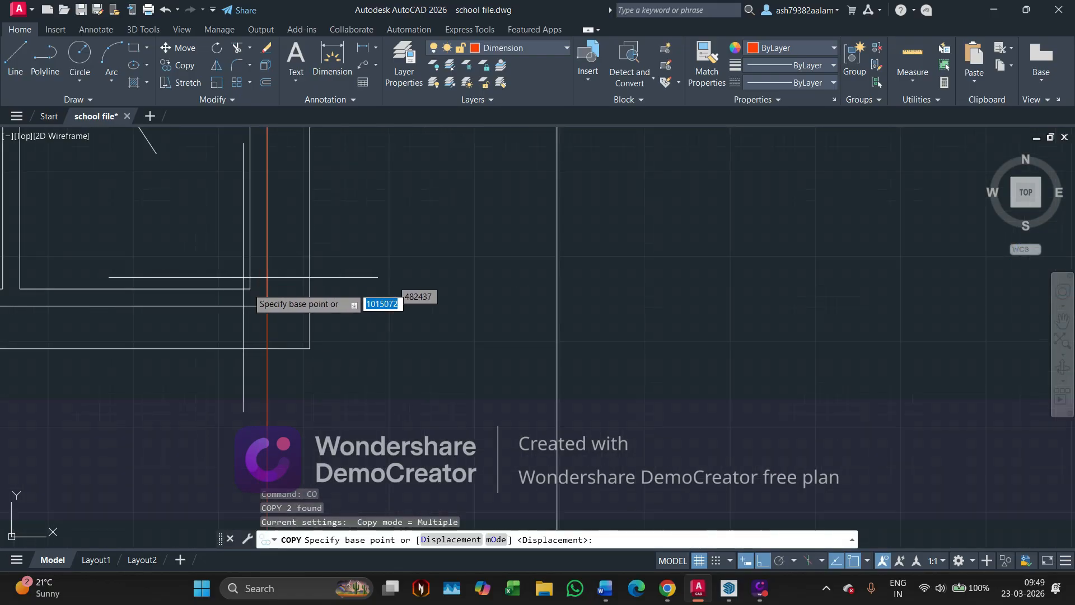
pyautogui.click(267, 306)
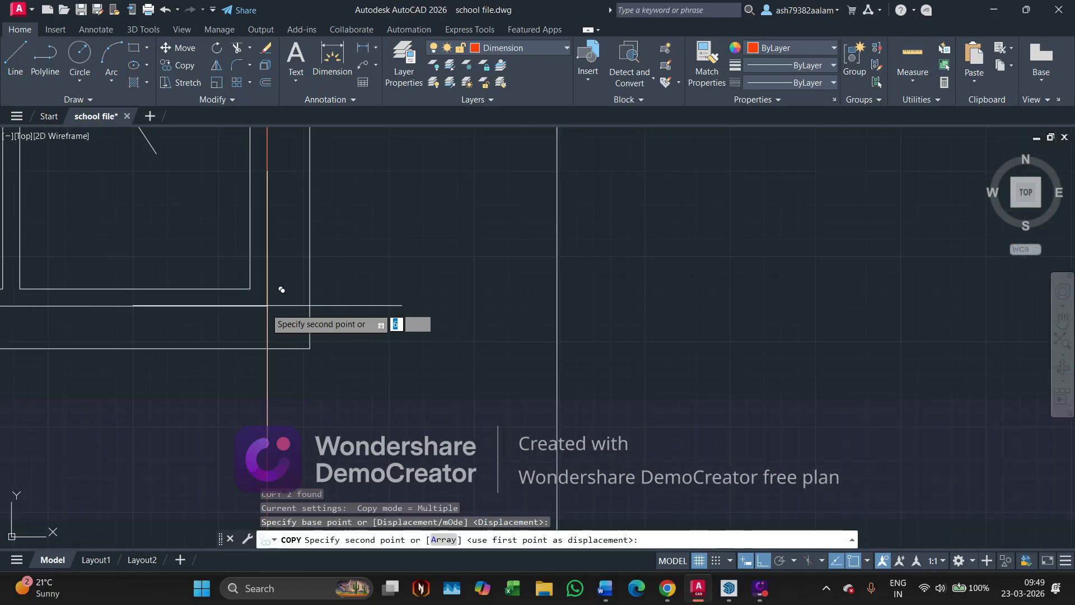
pyautogui.scroll(-5, 283, 344)
pyautogui.scroll(3, 324, 336)
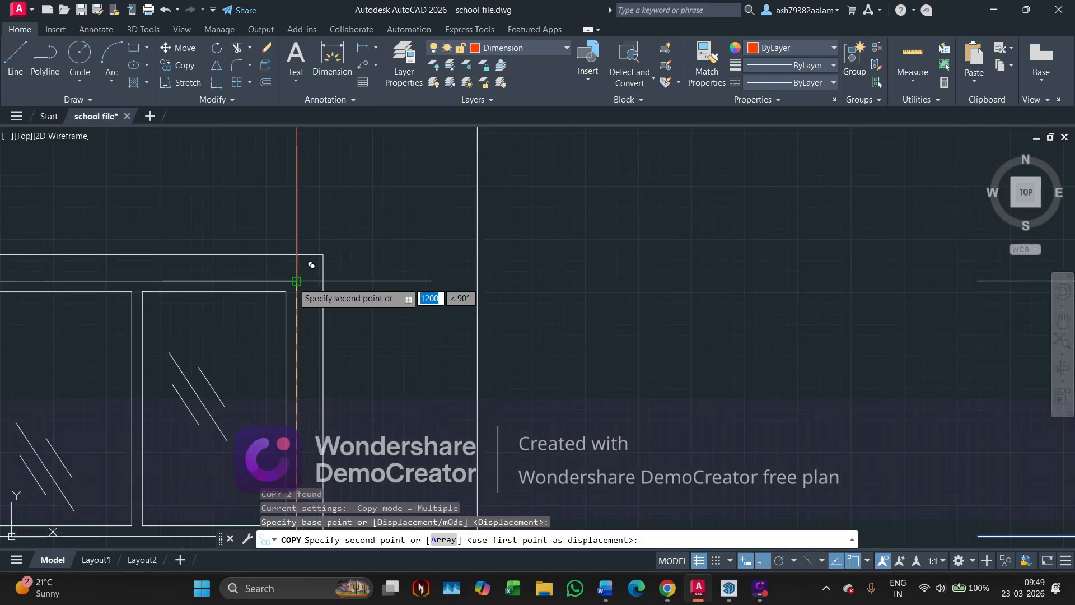
pyautogui.click(297, 280)
pyautogui.press('Escape')
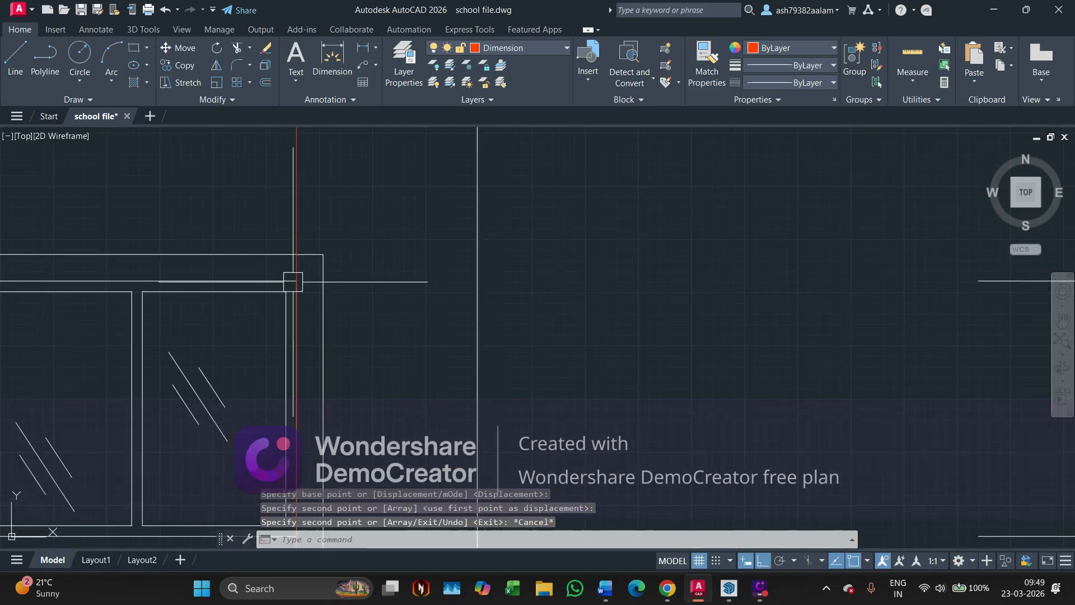
# Measure the height between the new top level line and the ground level line without placing a dimension.
pyautogui.scroll(-5, 293, 284)
pyautogui.click(332, 62)
pyautogui.scroll(2, 438, 234)
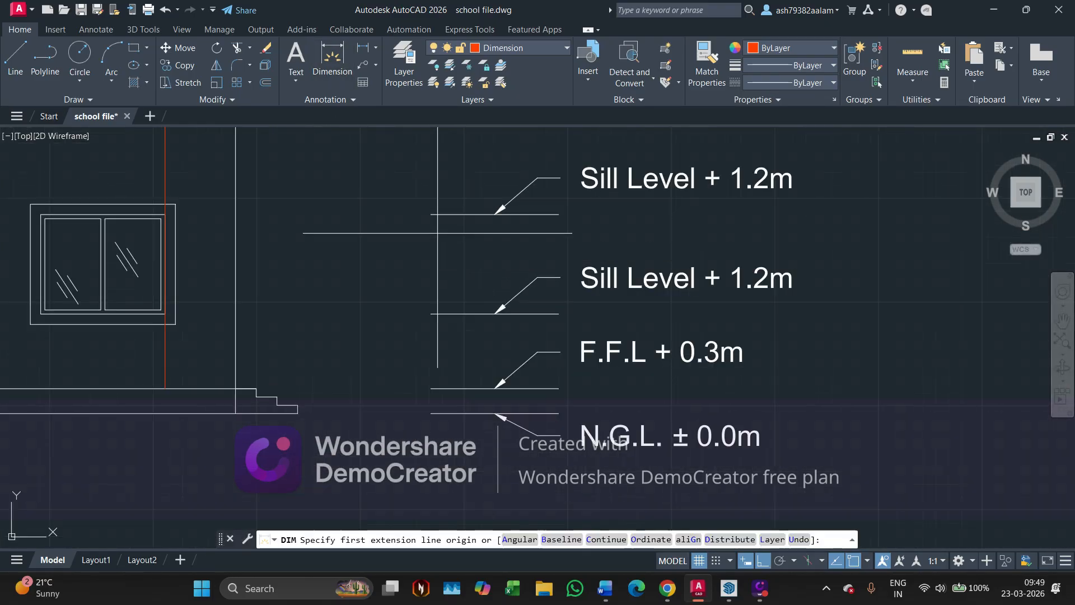
pyautogui.click(431, 214)
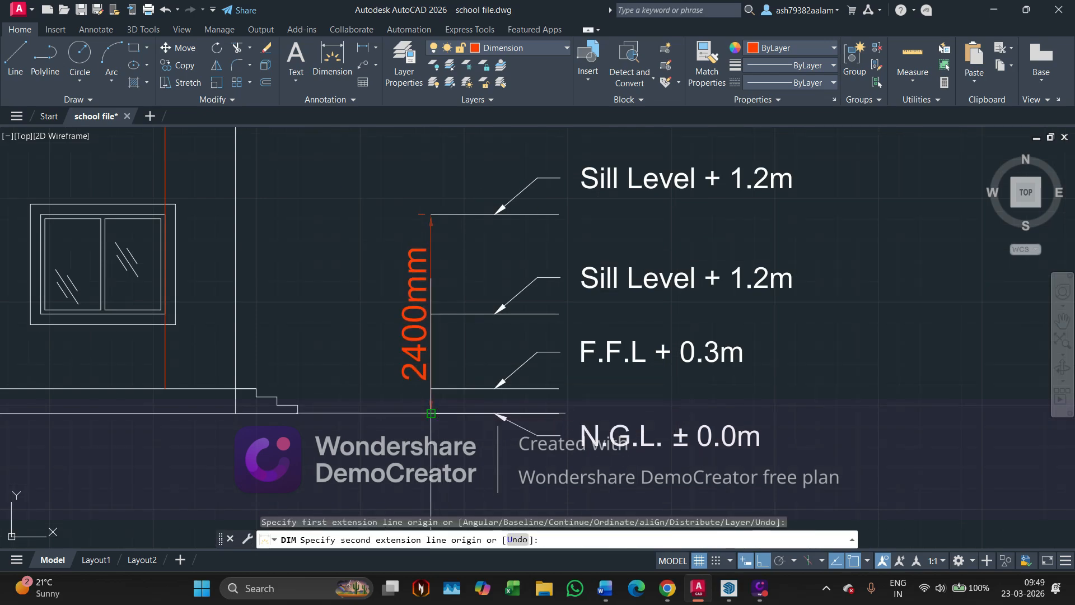
pyautogui.press('Escape')
# Change the height in the topmost leader label so its text reads "Sill Level + 2.4m".
pyautogui.scroll(2, 753, 189)
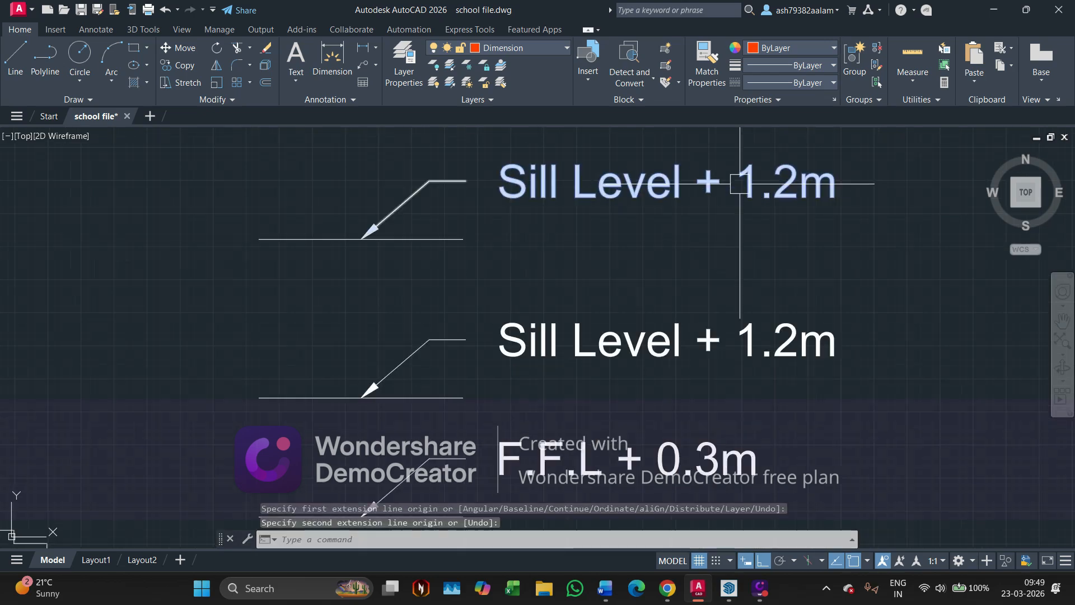
pyautogui.click(753, 189)
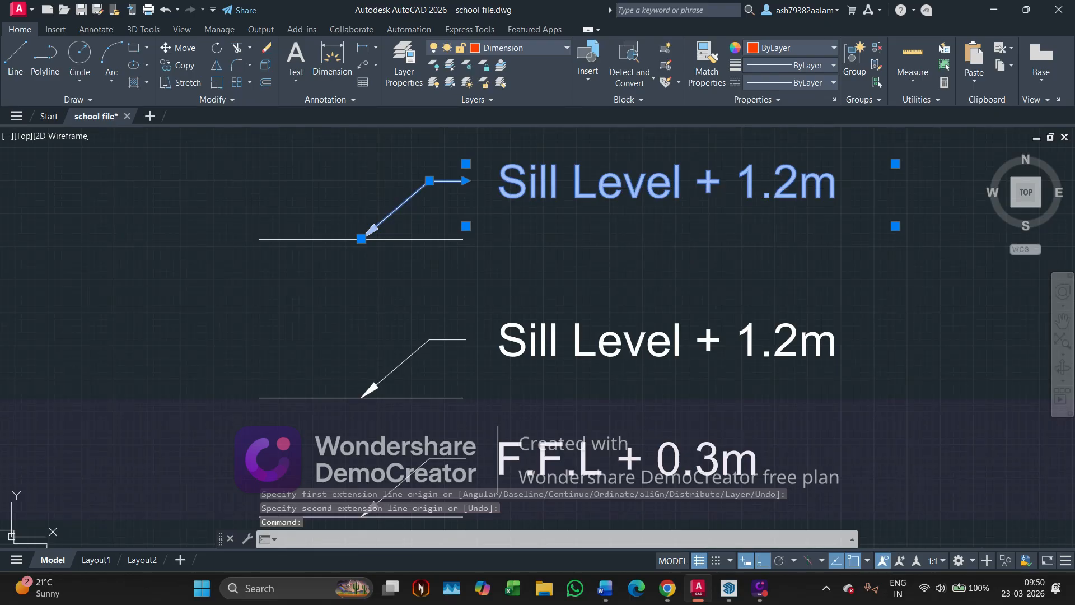
pyautogui.doubleClick(739, 187)
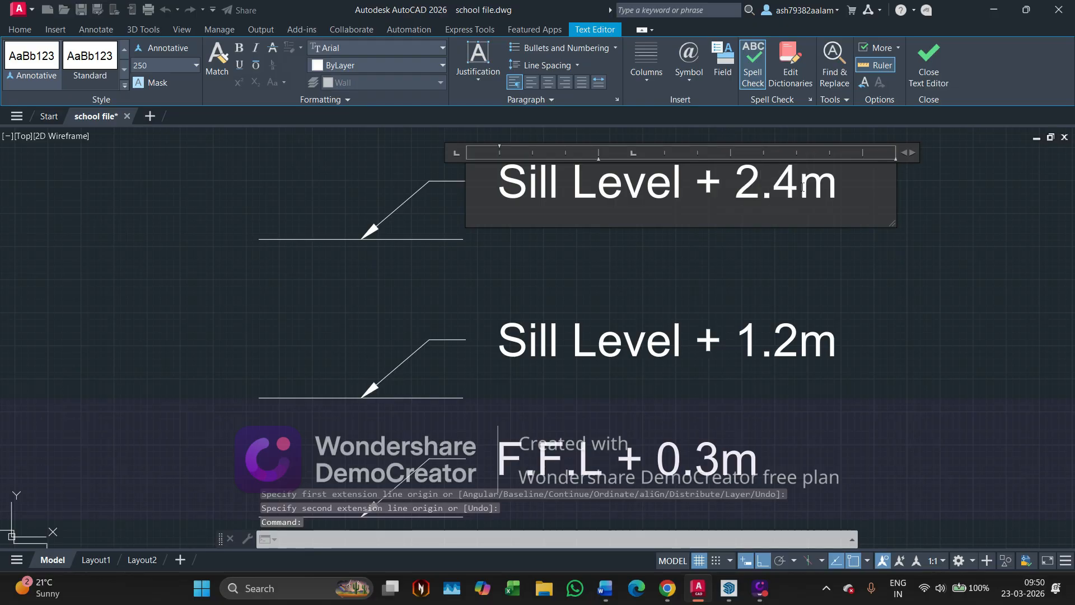
pyautogui.click(647, 265)
pyautogui.scroll(-3, 372, 277)
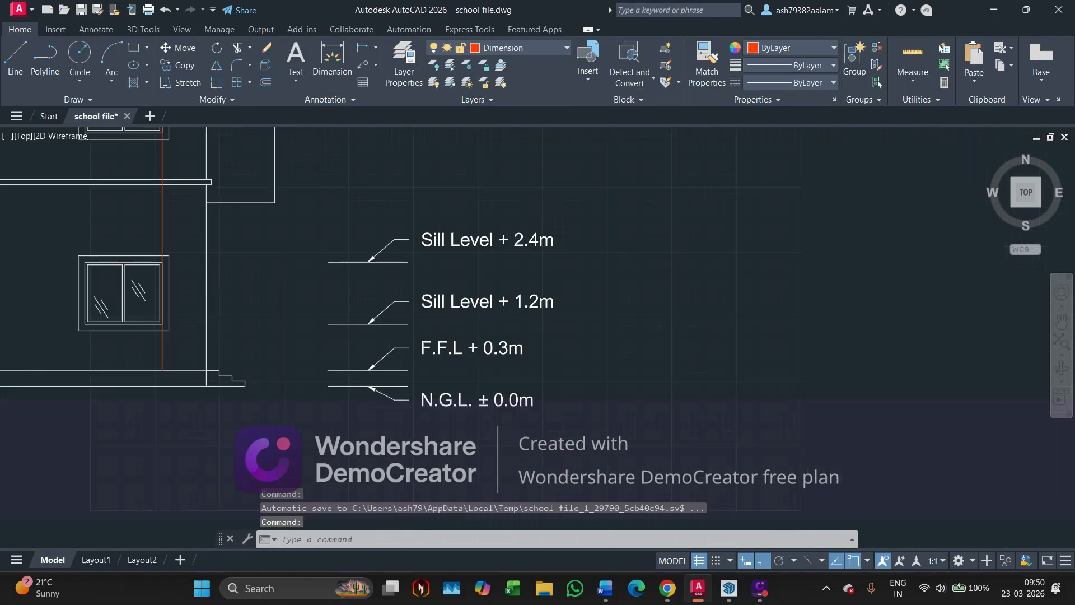
# Replace the word "Sill" in the topmost leader label with "Lilten", giving "Lilten Level + 2.4m".
pyautogui.moveTo(115, 308); pyautogui.dragTo(252, 315, button='middle')
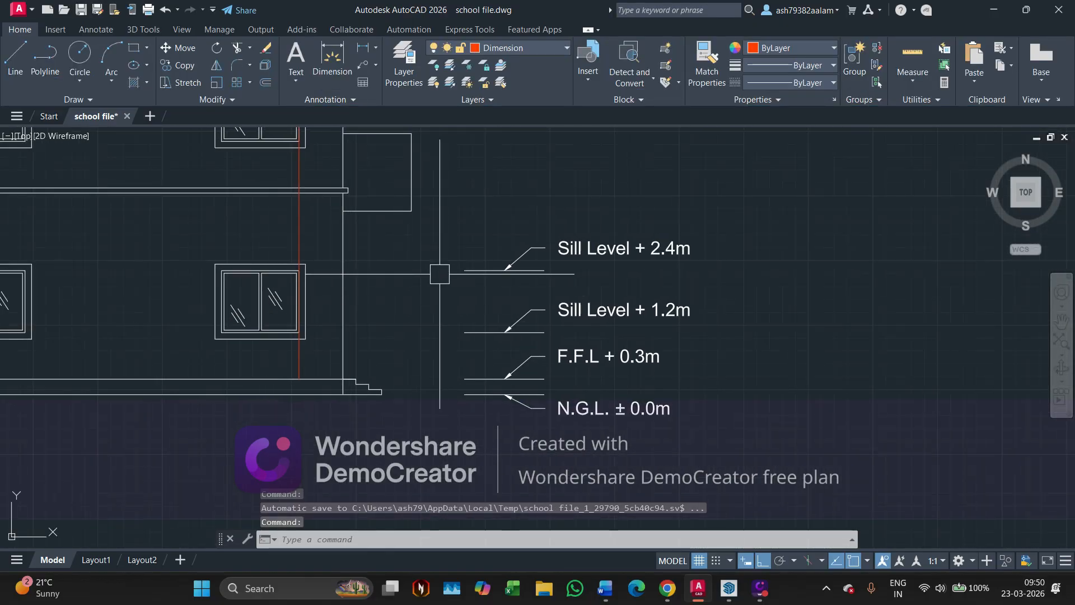
pyautogui.moveTo(390, 254)
pyautogui.mouseDown(button='middle')
pyautogui.moveTo(411, 286)
pyautogui.moveTo(500, 285)
pyautogui.mouseUp(button='middle')
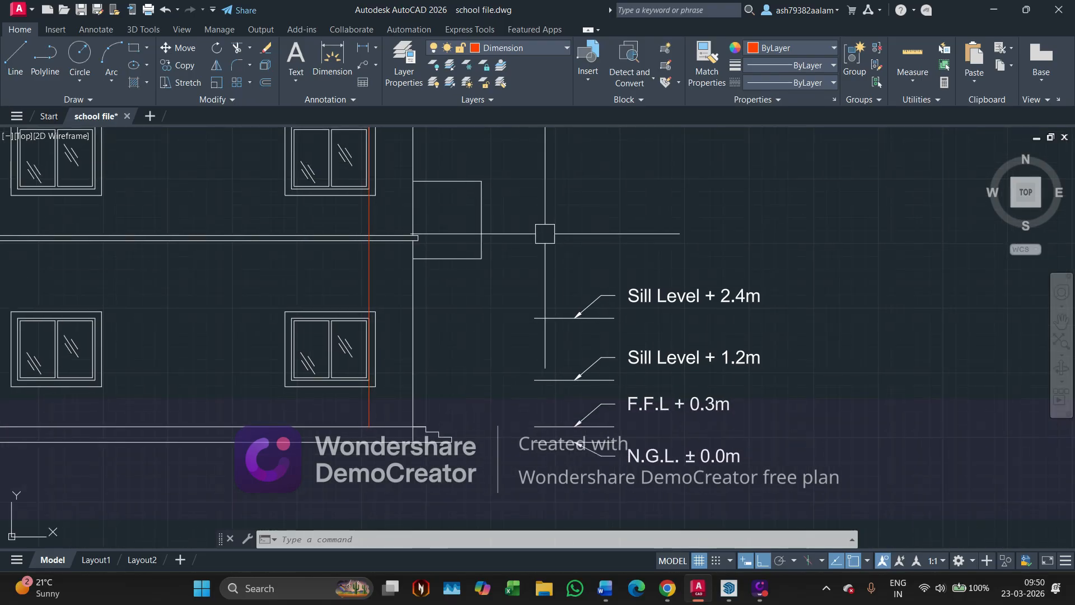
pyautogui.doubleClick(647, 293)
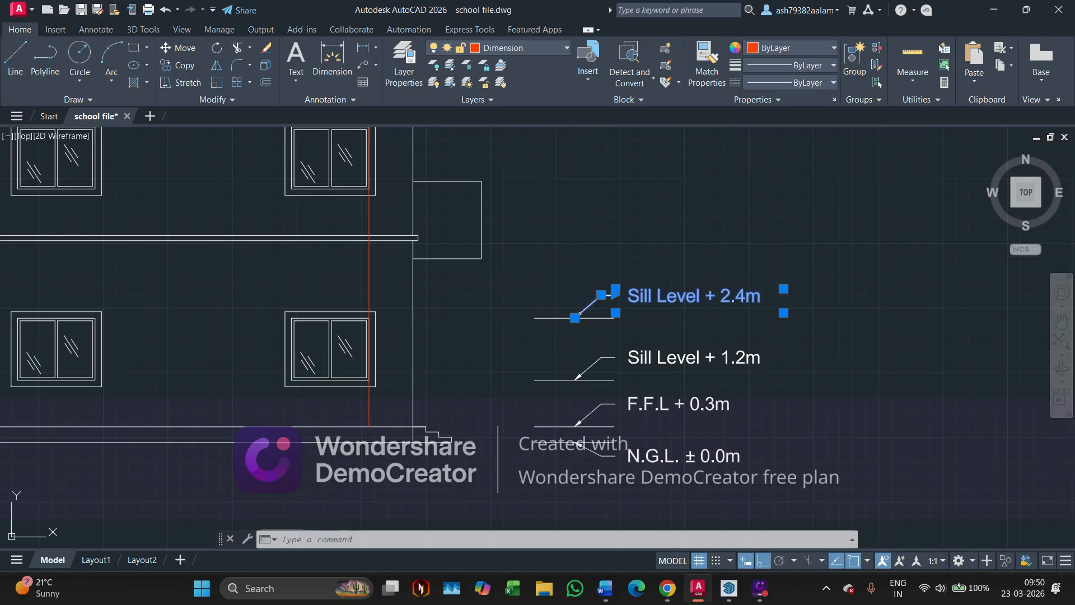
pyautogui.moveTo(648, 297); pyautogui.dragTo(609, 306)
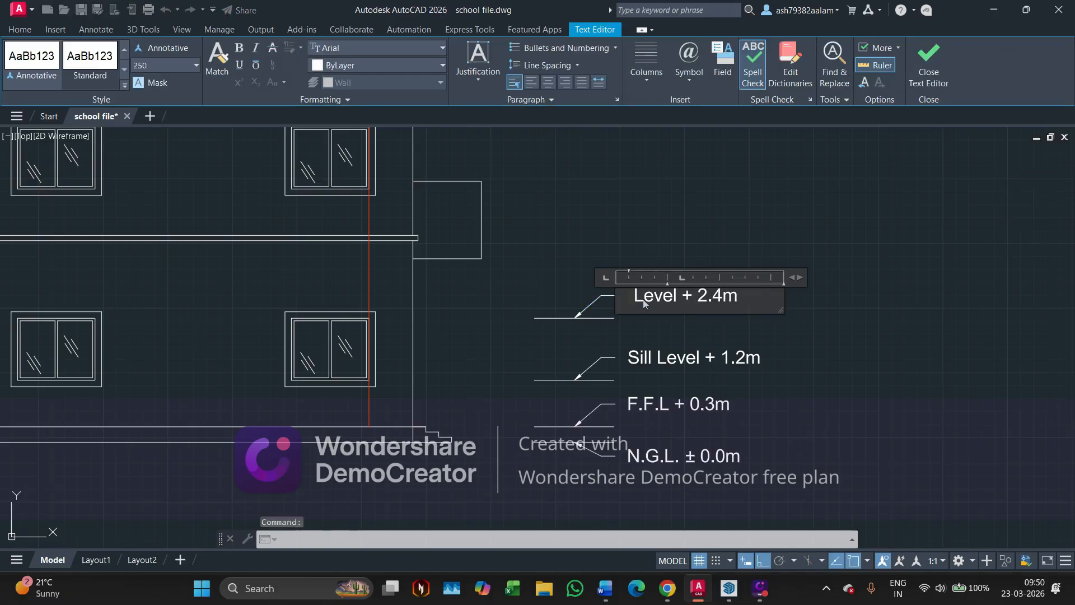
pyautogui.write('Lint')
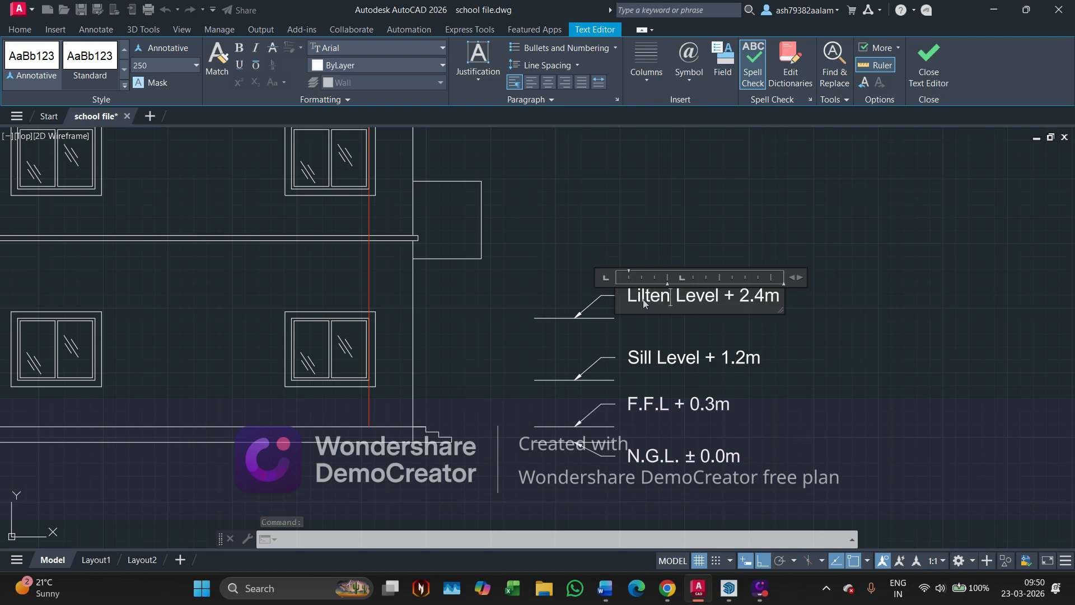
pyautogui.scroll(2, 644, 303)
pyautogui.click(502, 296)
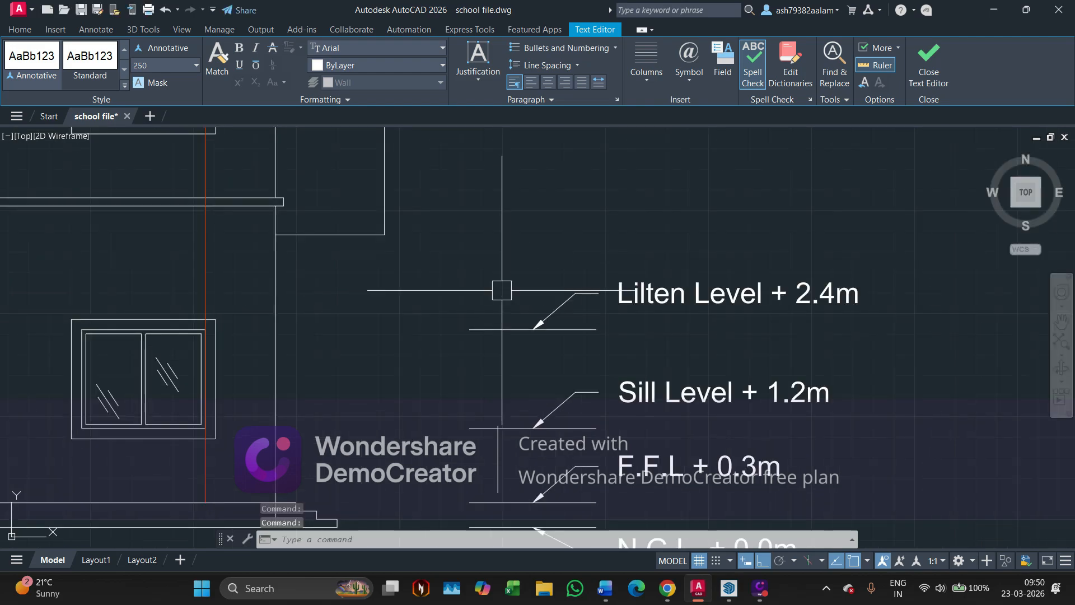
# Copy the Lilten level line and its leader label up from the ground-floor window's head corner to the underside of the floor band above.
pyautogui.scroll(-4, 502, 290)
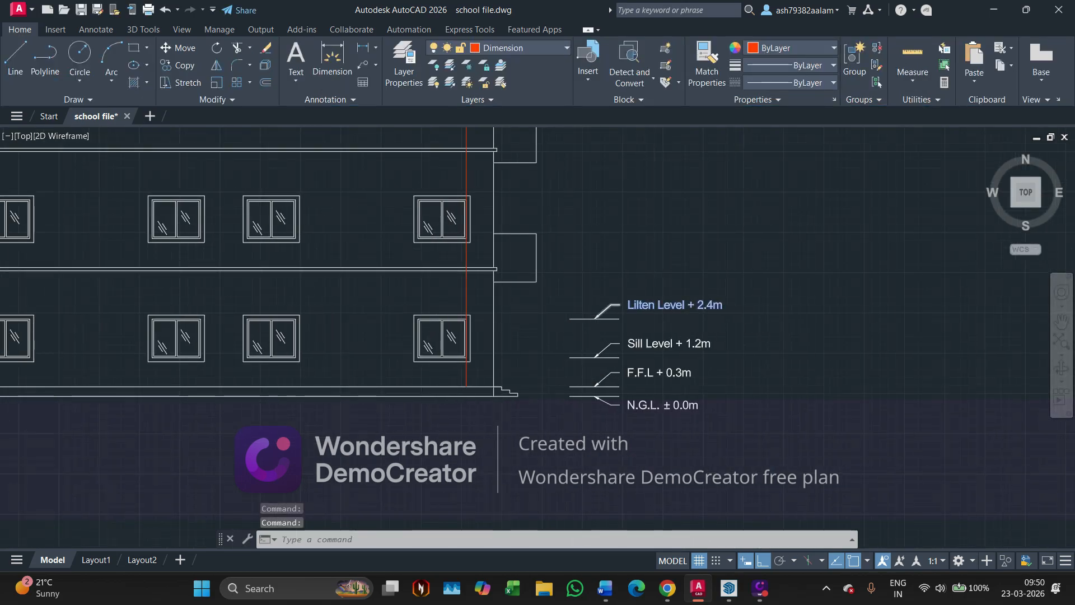
pyautogui.scroll(4, 591, 322)
pyautogui.click(640, 324)
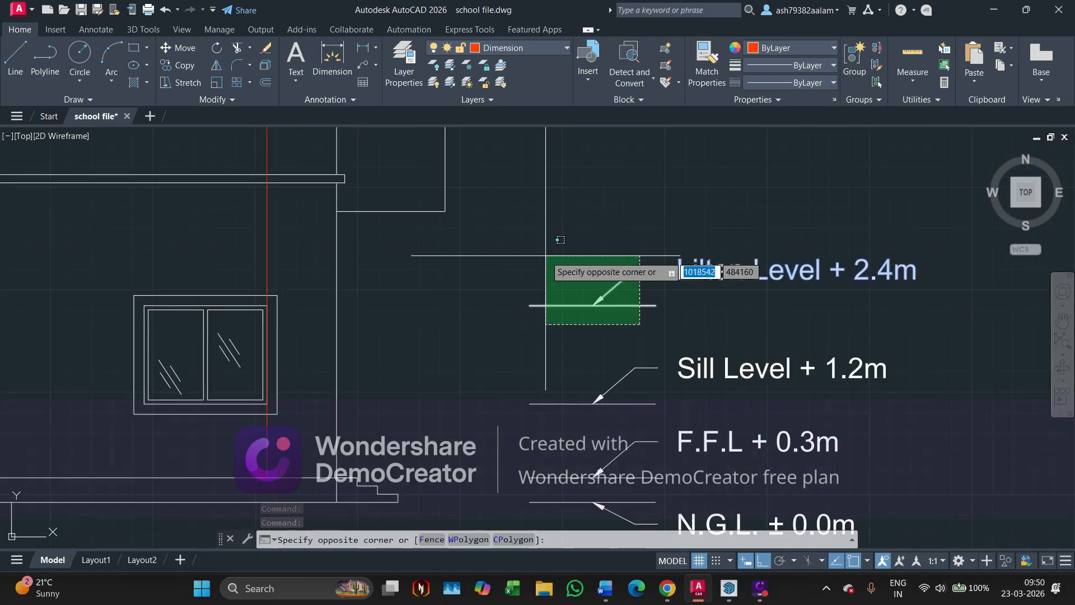
pyautogui.click(545, 256)
pyautogui.write('co')
pyautogui.press('Return')
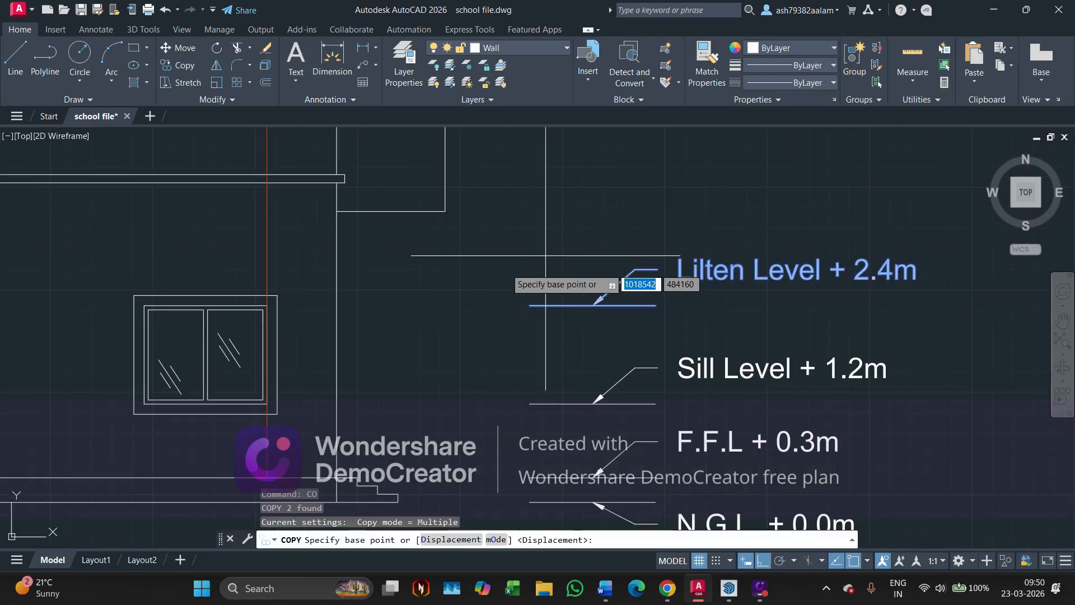
pyautogui.scroll(5, 296, 327)
pyautogui.click(224, 288)
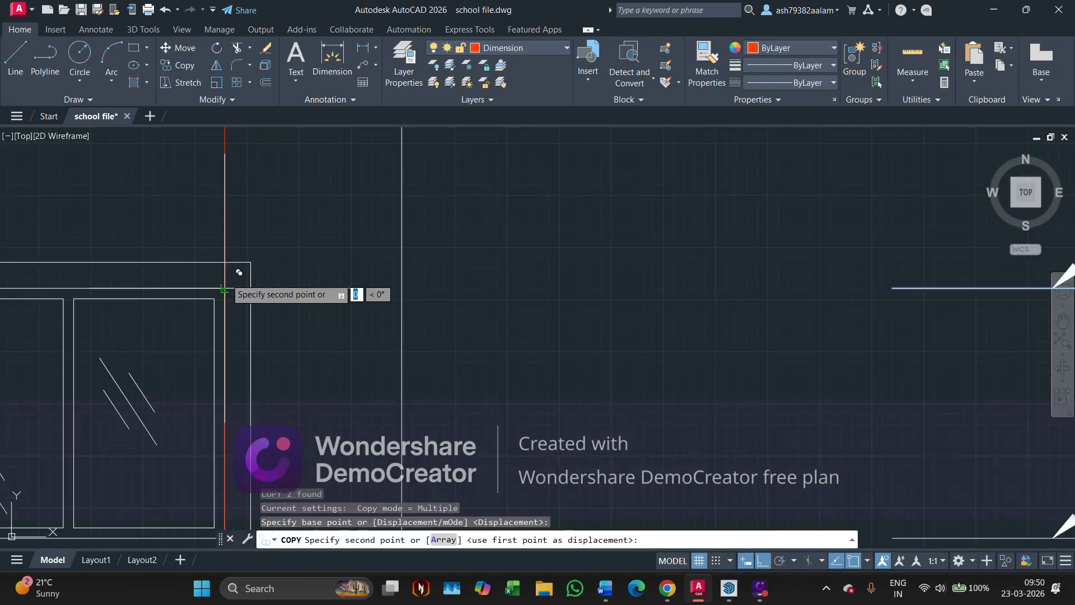
pyautogui.moveTo(235, 271)
pyautogui.mouseDown(button='middle')
pyautogui.moveTo(364, 263)
pyautogui.moveTo(348, 335)
pyautogui.moveTo(340, 278)
pyautogui.moveTo(337, 323)
pyautogui.mouseUp(button='middle')
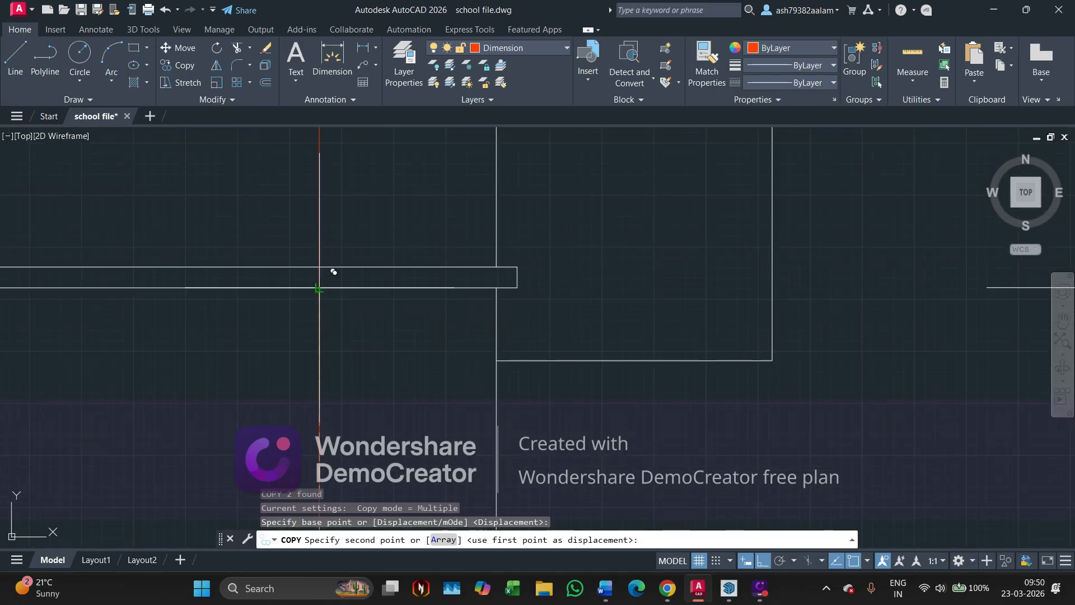
pyautogui.click(331, 276)
pyautogui.press('Escape')
pyautogui.scroll(-4, 279, 278)
# Stretch the topmost leader's landing and text about 837 mm straight down so the label sits below its level line.
pyautogui.moveTo(500, 306); pyautogui.dragTo(392, 320, button='middle')
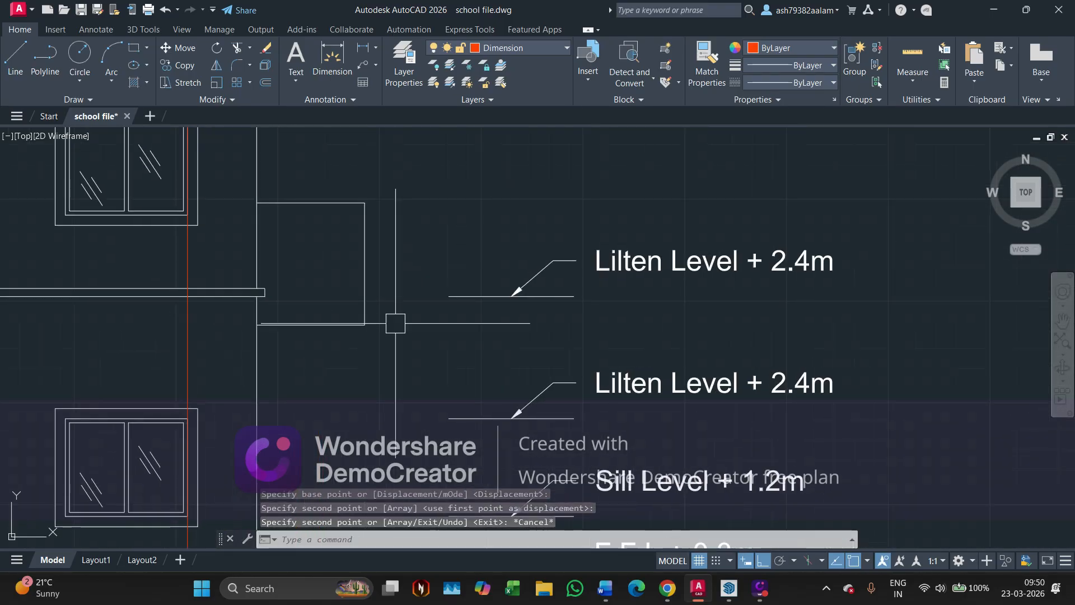
pyautogui.click(581, 260)
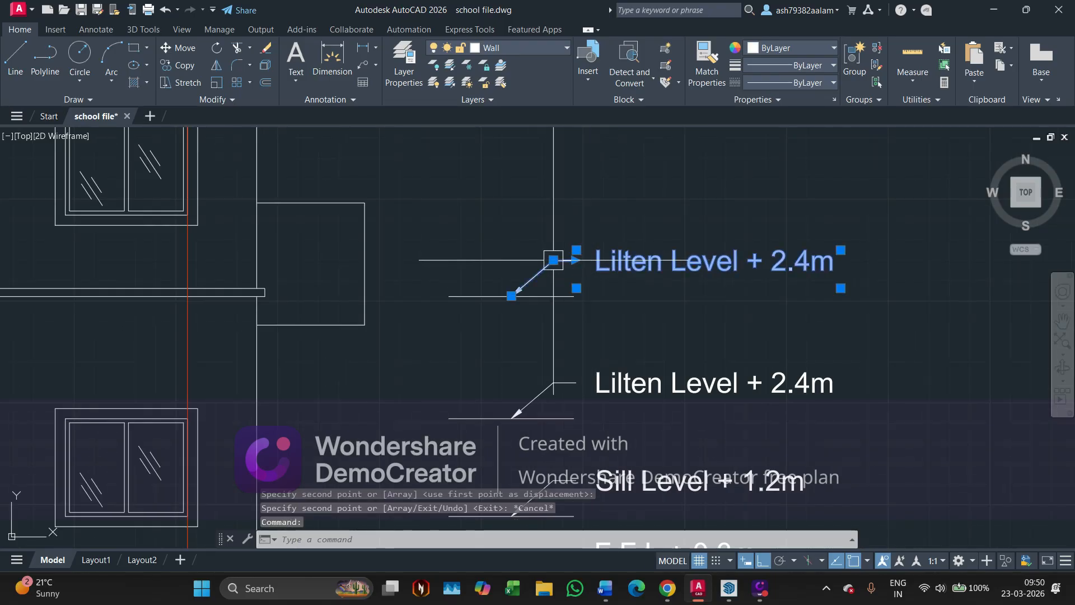
pyautogui.click(553, 260)
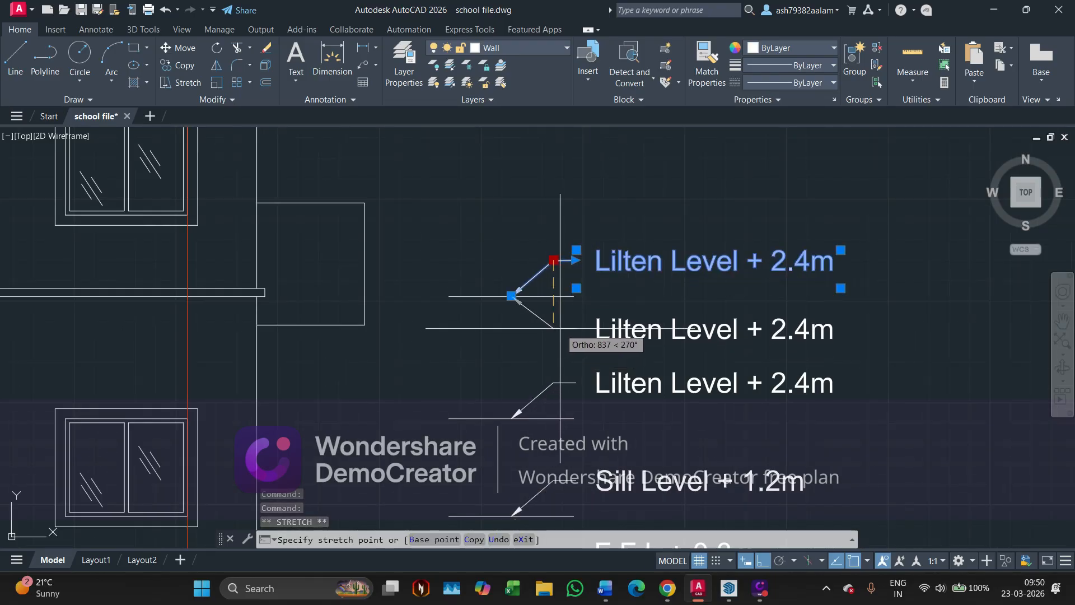
pyautogui.click(559, 328)
pyautogui.press('Escape')
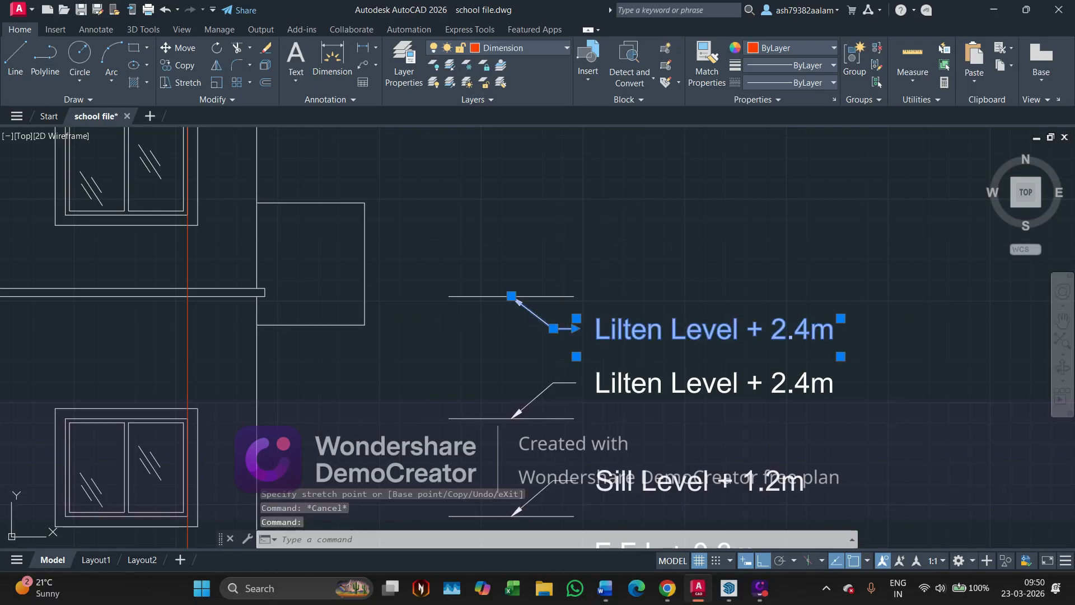
# Change the topmost leader label's text to "Ceiling Level + 2.4m" and widen its text frame to fit one line.
pyautogui.doubleClick(665, 328)
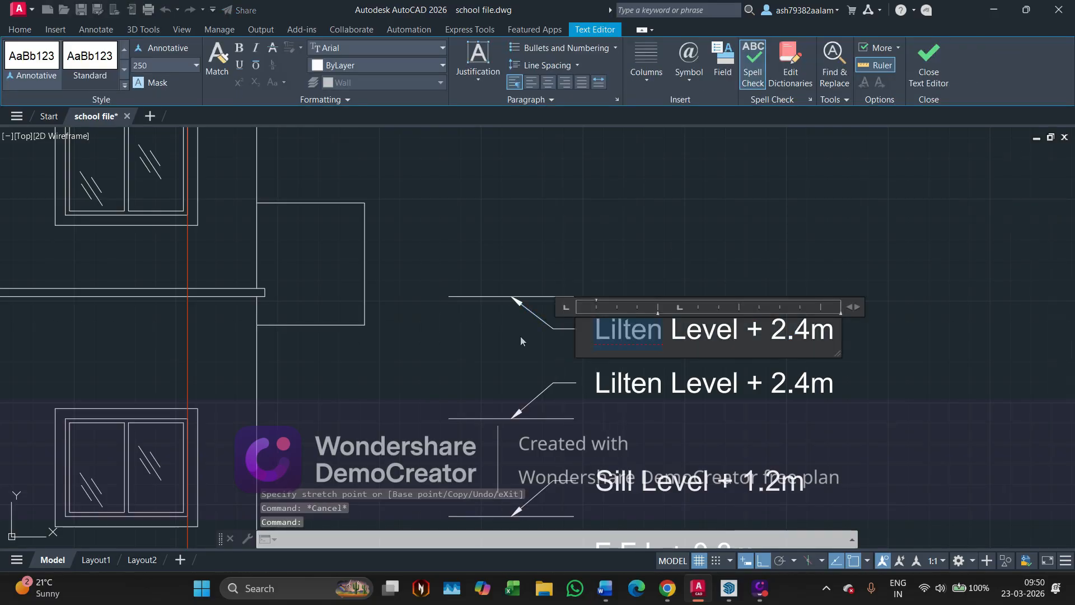
pyautogui.write('Ceil')
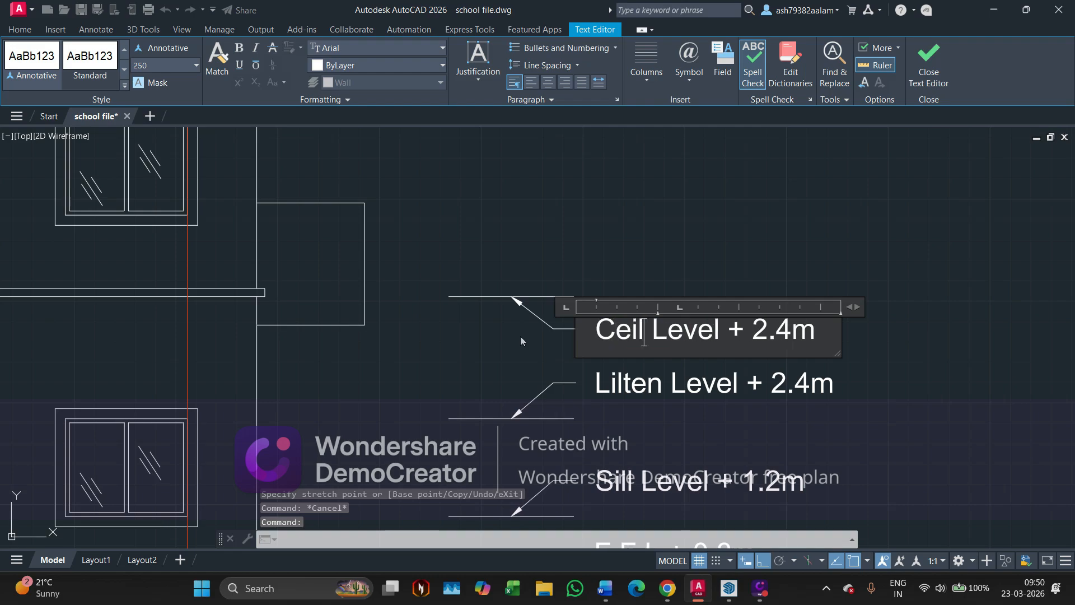
pyautogui.write('ing')
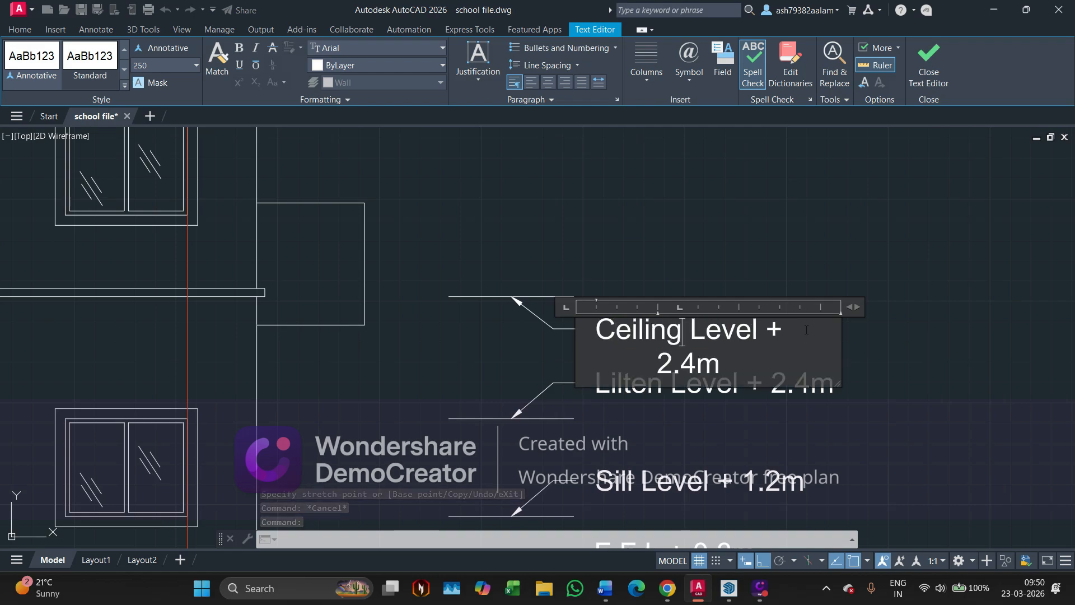
pyautogui.moveTo(881, 339); pyautogui.dragTo(891, 339)
pyautogui.click(815, 251)
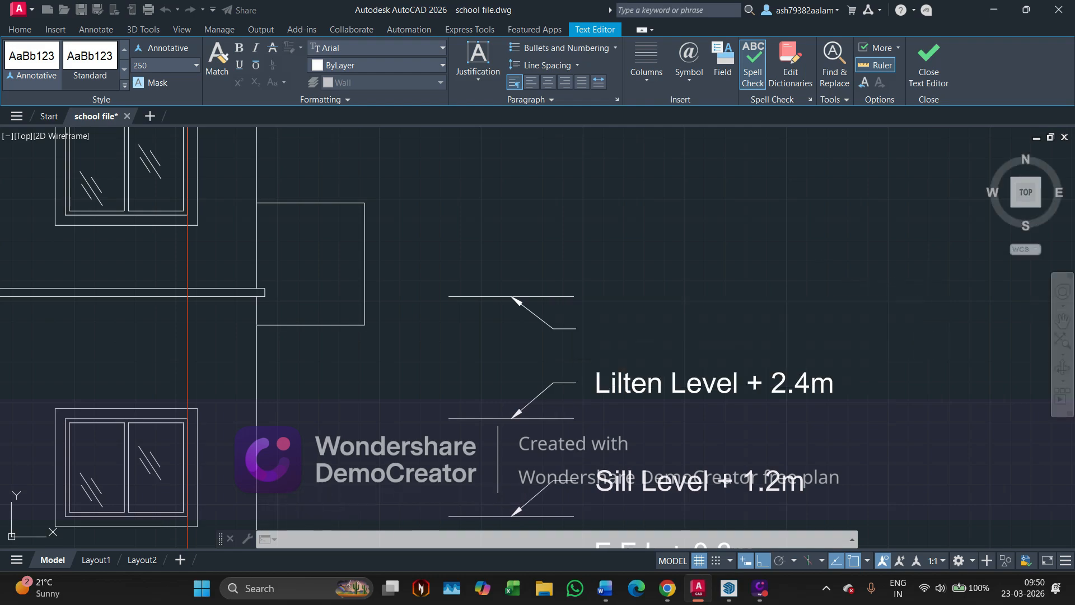
# Measure the height from the ceiling level line down to the N.G.L. line without placing a dimension.
pyautogui.scroll(-4, 666, 241)
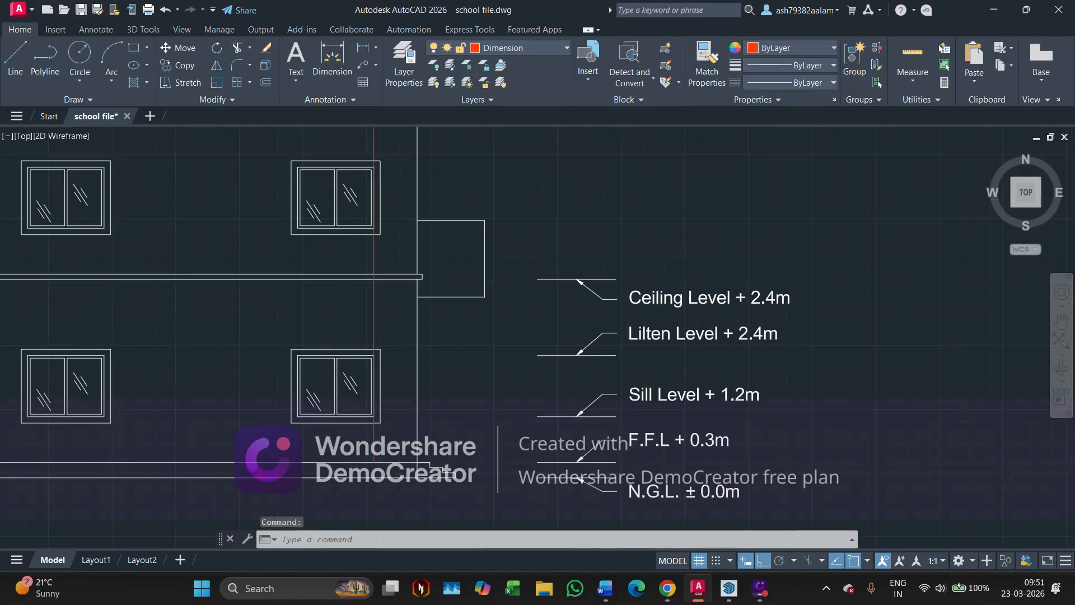
pyautogui.click(913, 73)
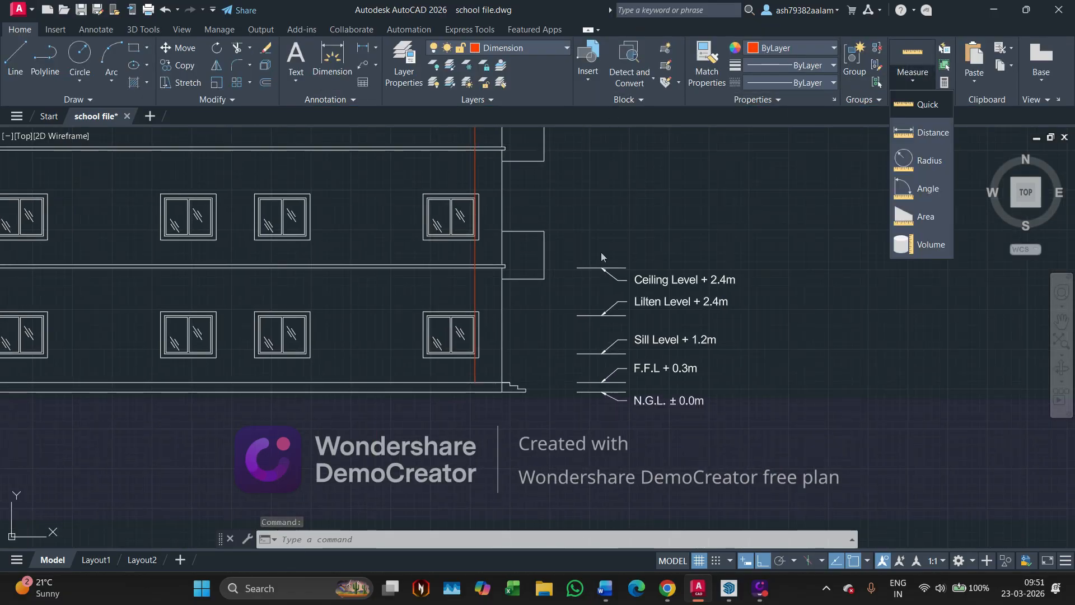
pyautogui.click(332, 61)
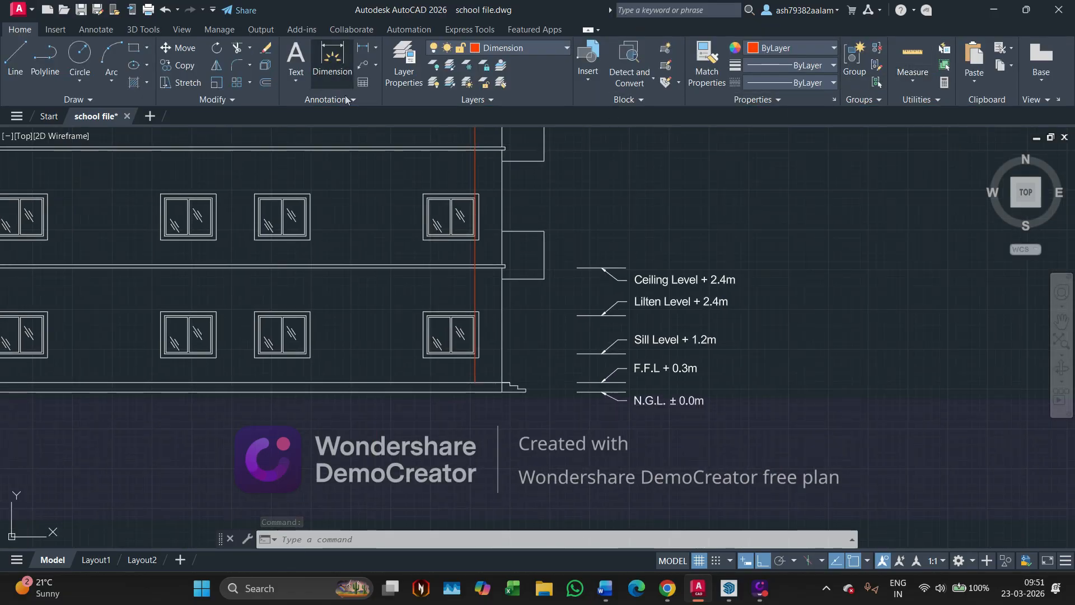
pyautogui.click(577, 267)
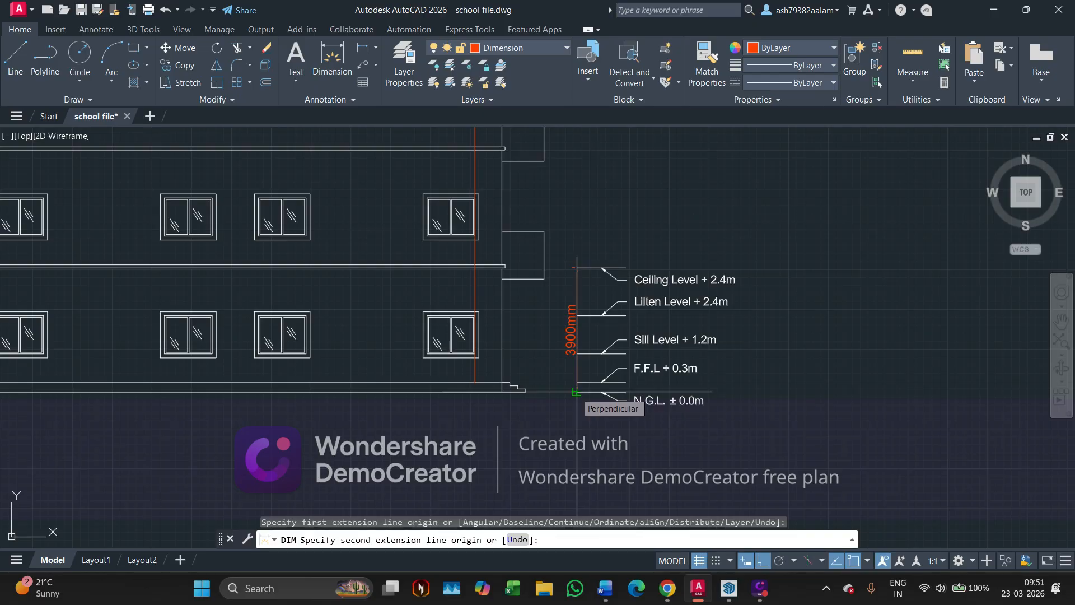
pyautogui.scroll(2, 577, 392)
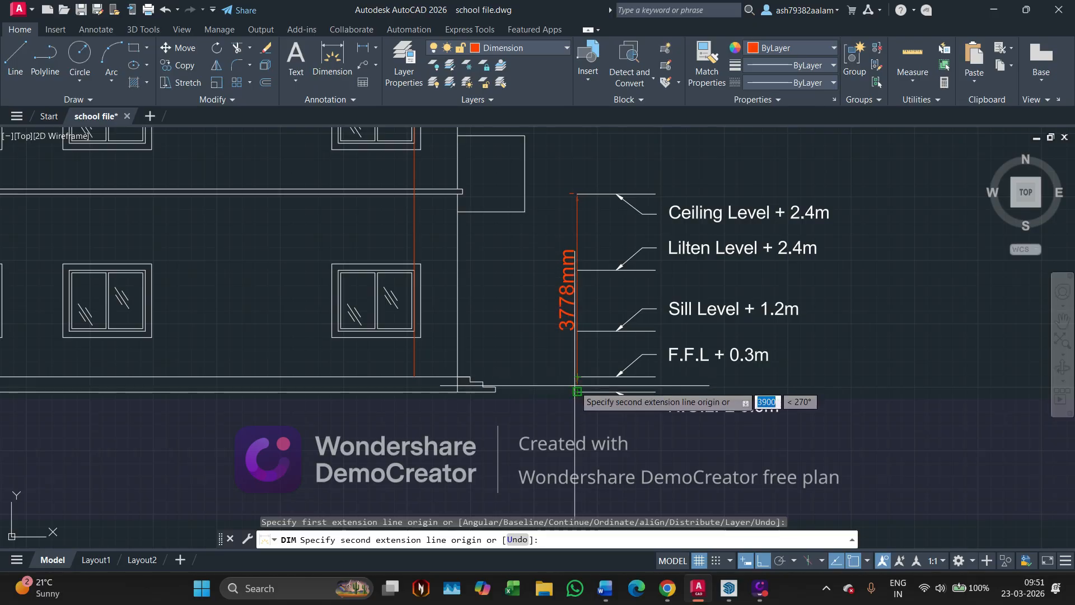
pyautogui.press('Escape')
# Change the height in the ceiling level leader label so it reads "Ceiling Level + 3.9m".
pyautogui.scroll(4, 809, 184)
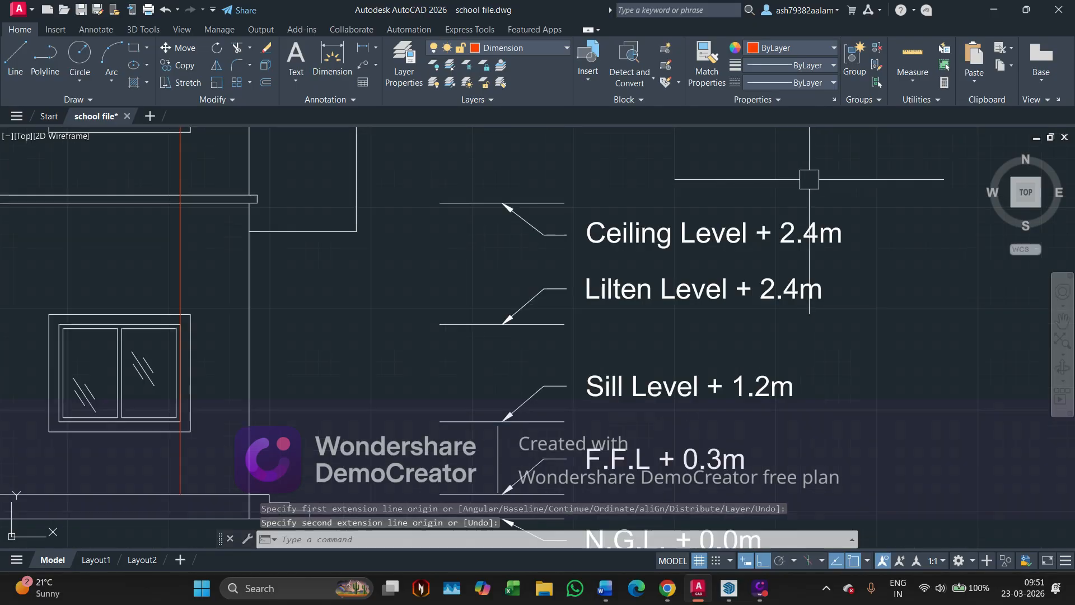
pyautogui.click(768, 262)
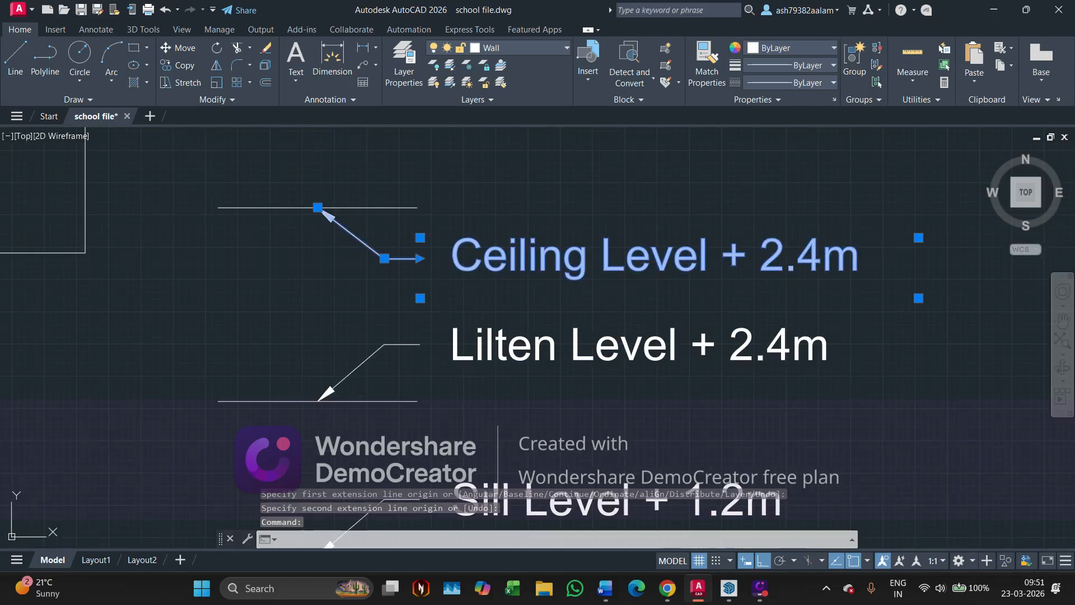
pyautogui.doubleClick(793, 258)
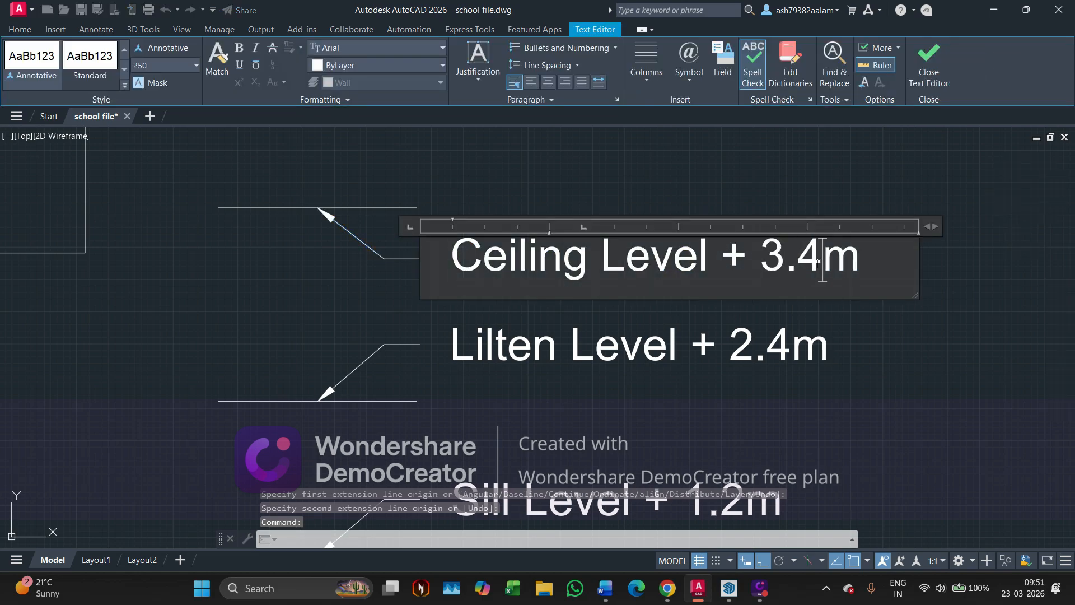
pyautogui.click(766, 168)
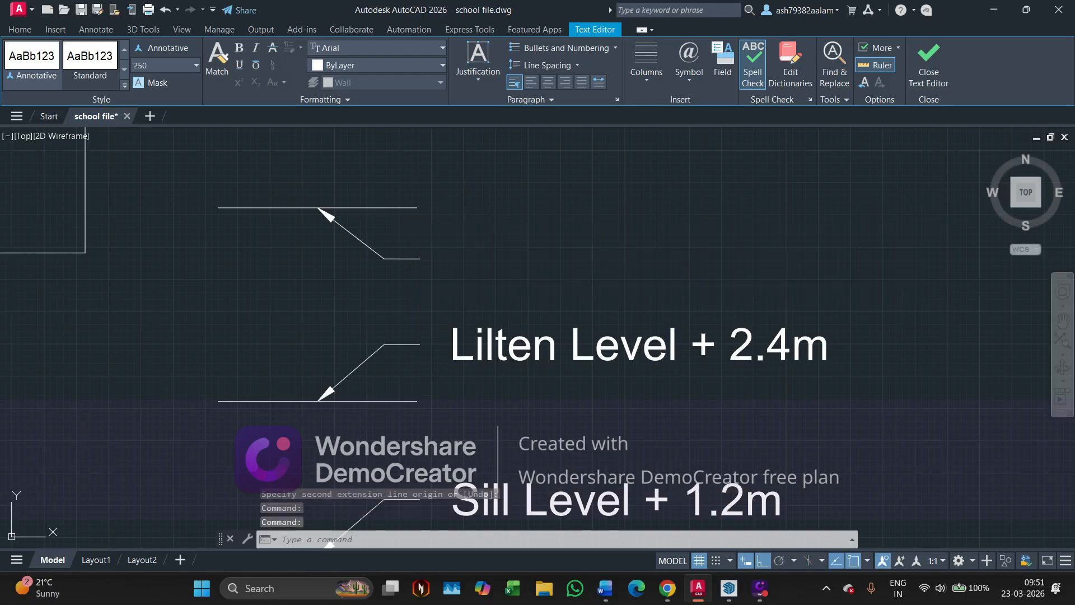
# Copy the Lilten level line and its leader label 1600 mm up, from the ground-floor window's head corner to the top of the floor band above.
pyautogui.moveTo(342, 256); pyautogui.dragTo(381, 266, button='middle')
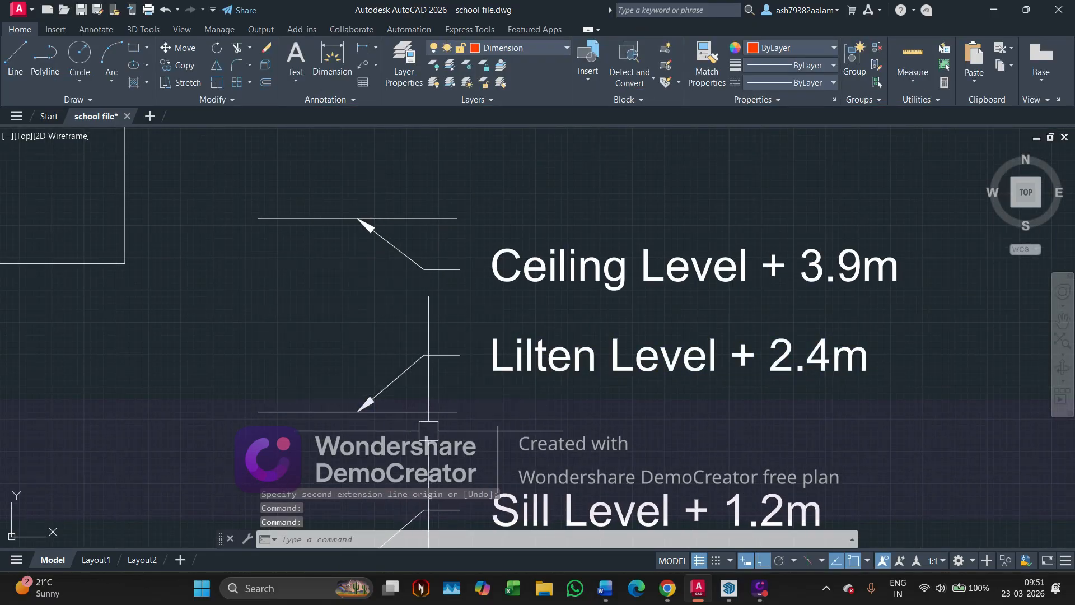
pyautogui.click(428, 431)
pyautogui.click(340, 352)
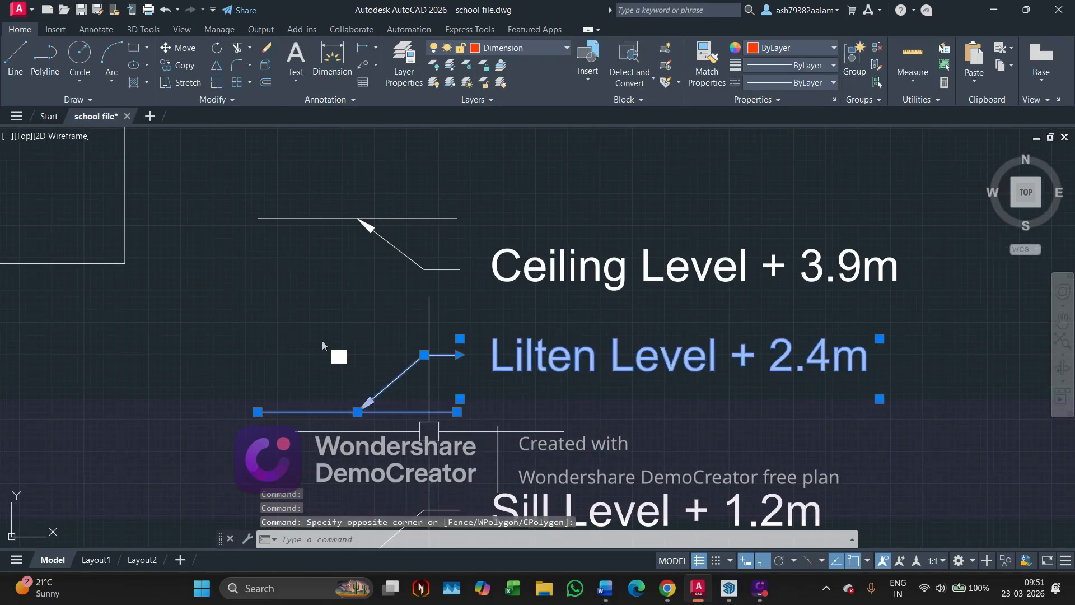
pyautogui.write('co')
pyautogui.press('Return')
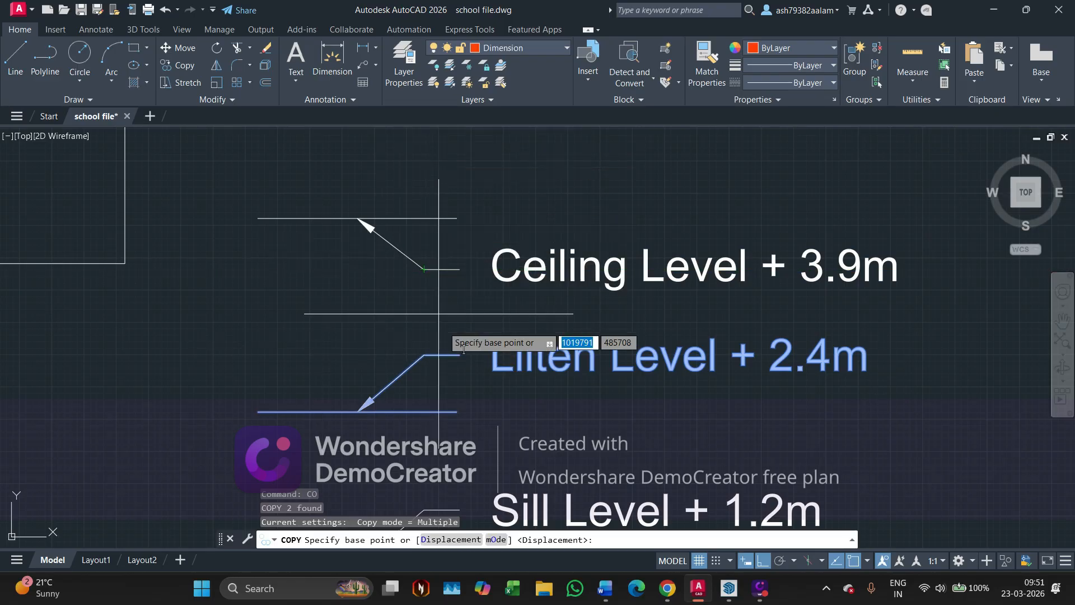
pyautogui.scroll(-4, 316, 377)
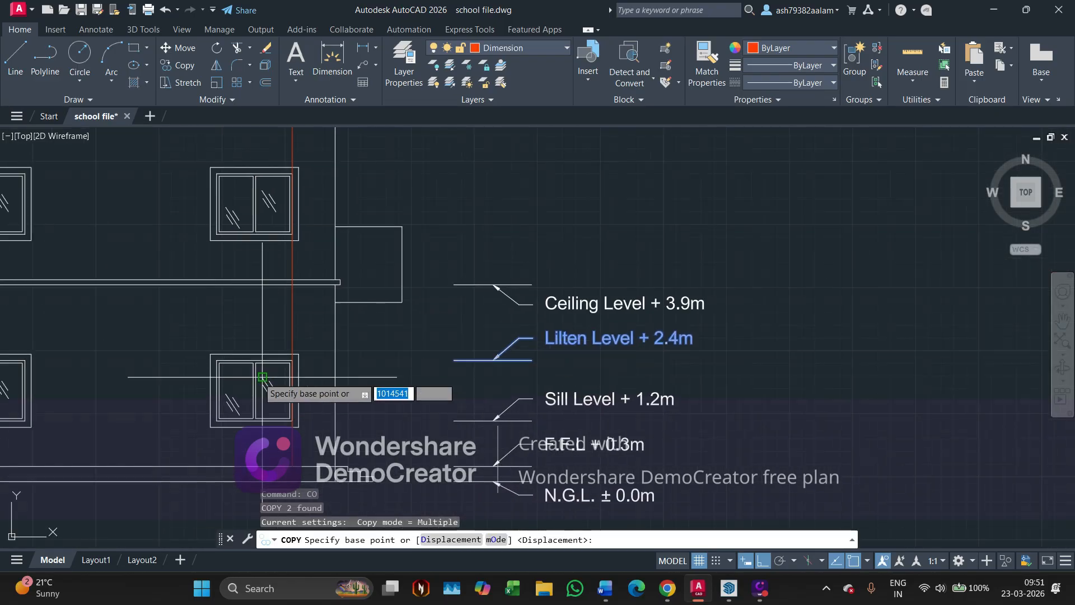
pyautogui.scroll(5, 262, 377)
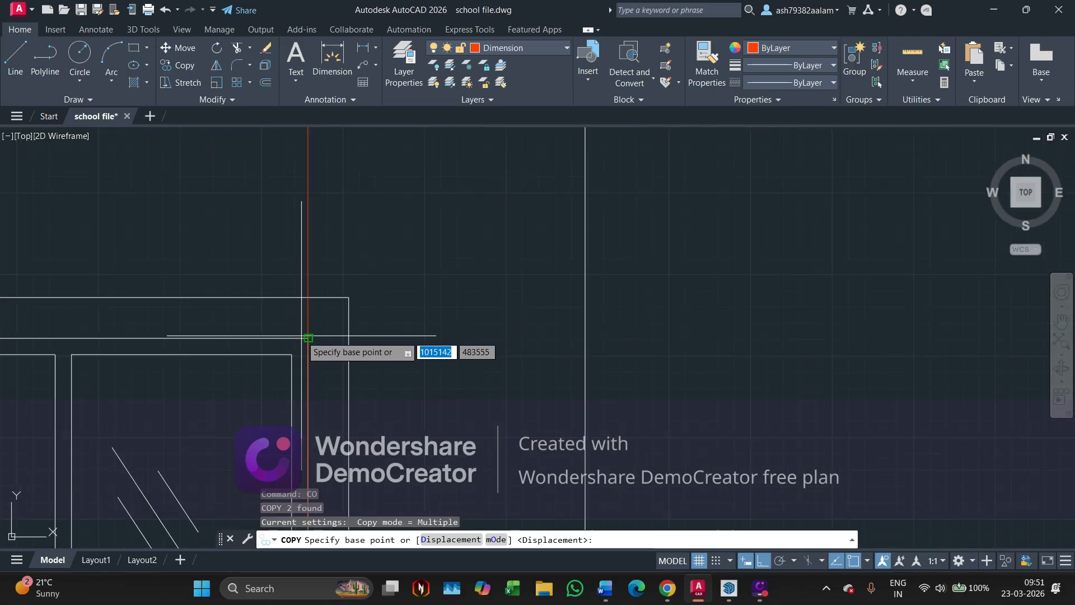
pyautogui.click(307, 338)
pyautogui.scroll(-3, 307, 330)
pyautogui.moveTo(305, 305); pyautogui.dragTo(323, 426, button='middle')
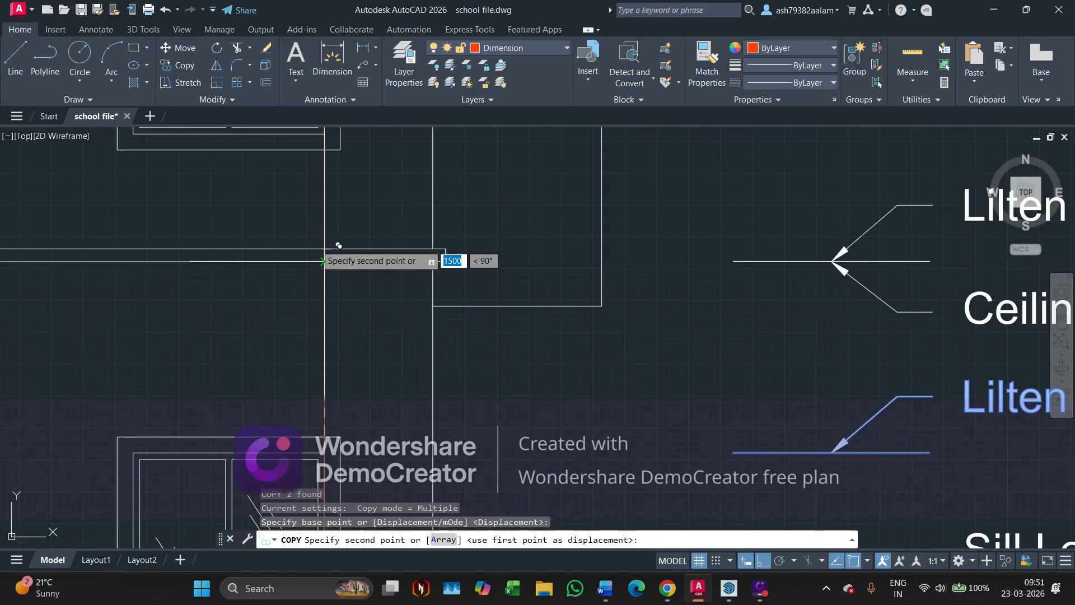
pyautogui.scroll(4, 318, 238)
pyautogui.click(336, 265)
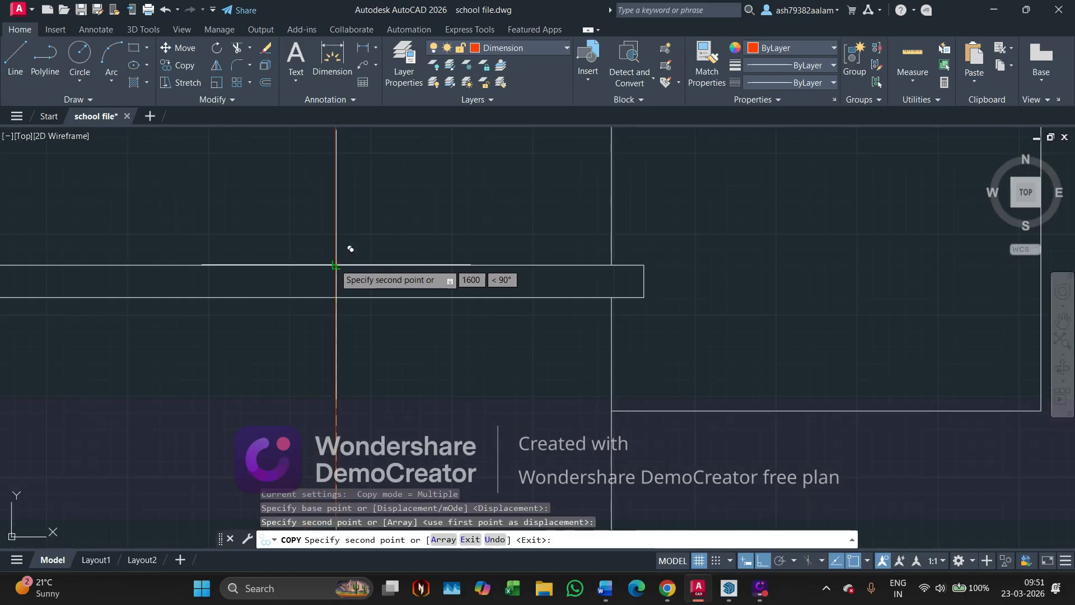
pyautogui.press('Escape')
# Change the text of the copied topmost leader label to "Roof Level + 4.0m".
pyautogui.scroll(-3, 456, 247)
pyautogui.scroll(5, 434, 271)
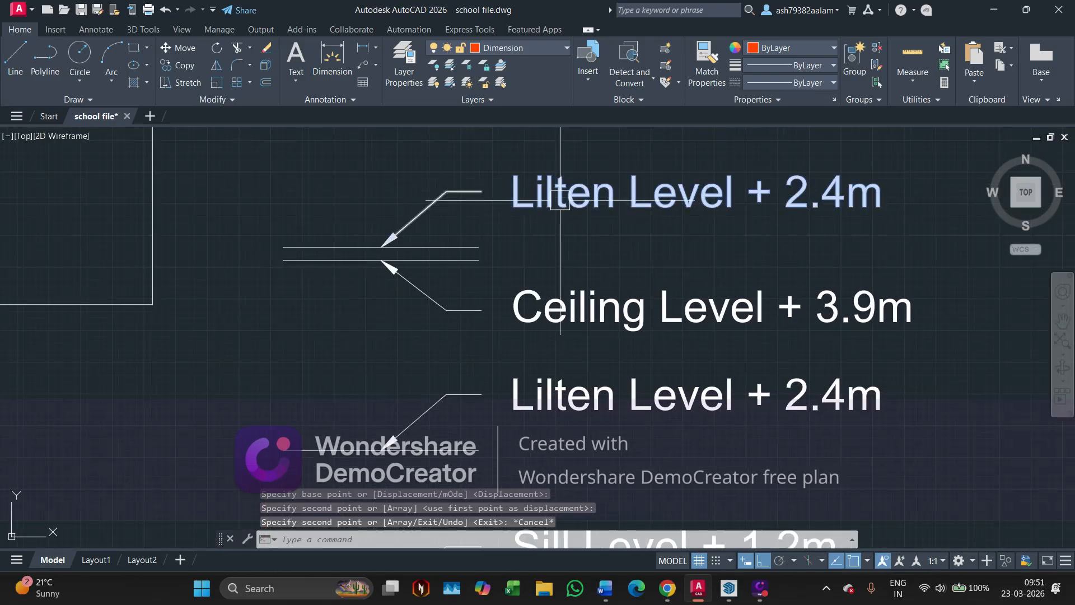
pyautogui.click(559, 200)
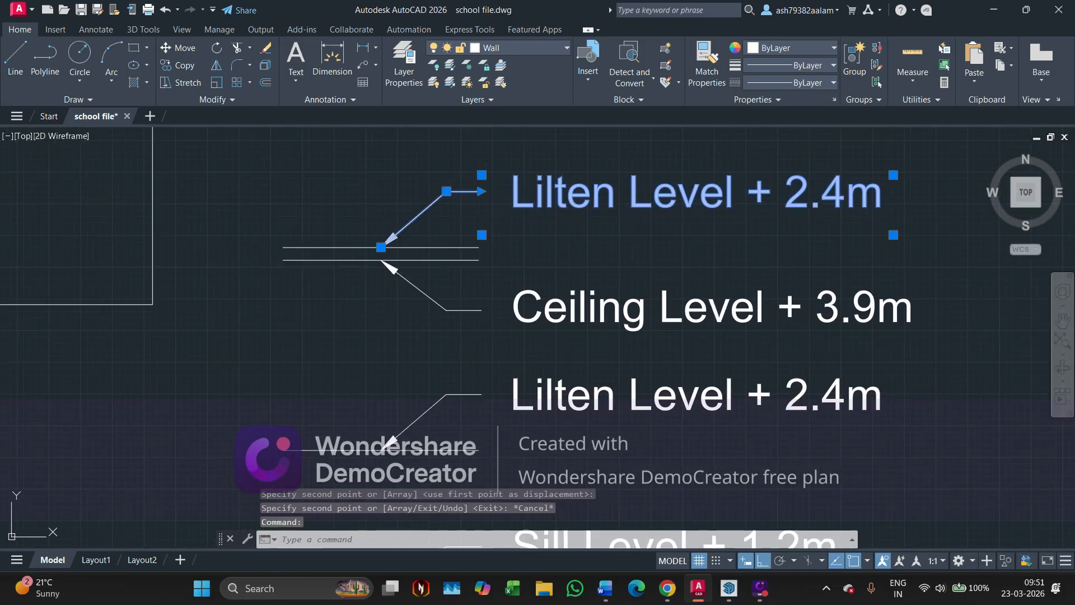
pyautogui.doubleClick(612, 198)
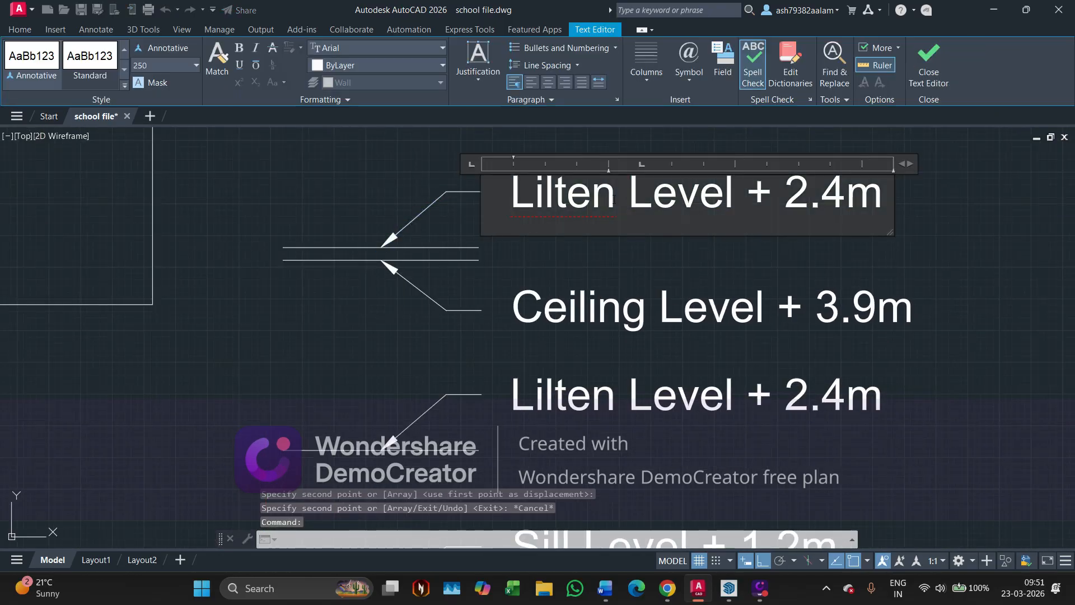
pyautogui.write('Roof')
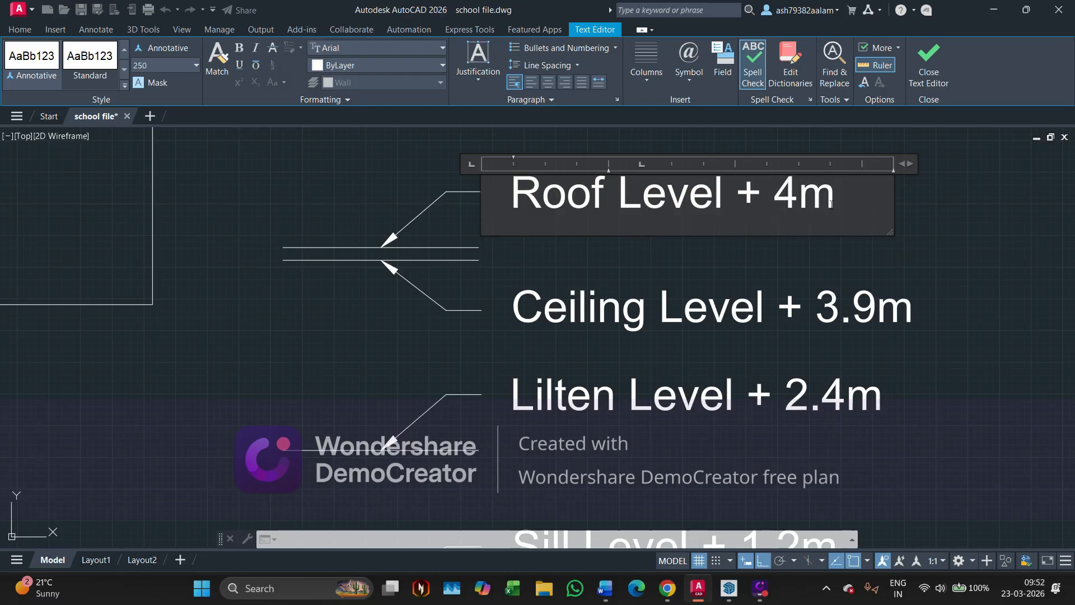
pyautogui.click(1002, 247)
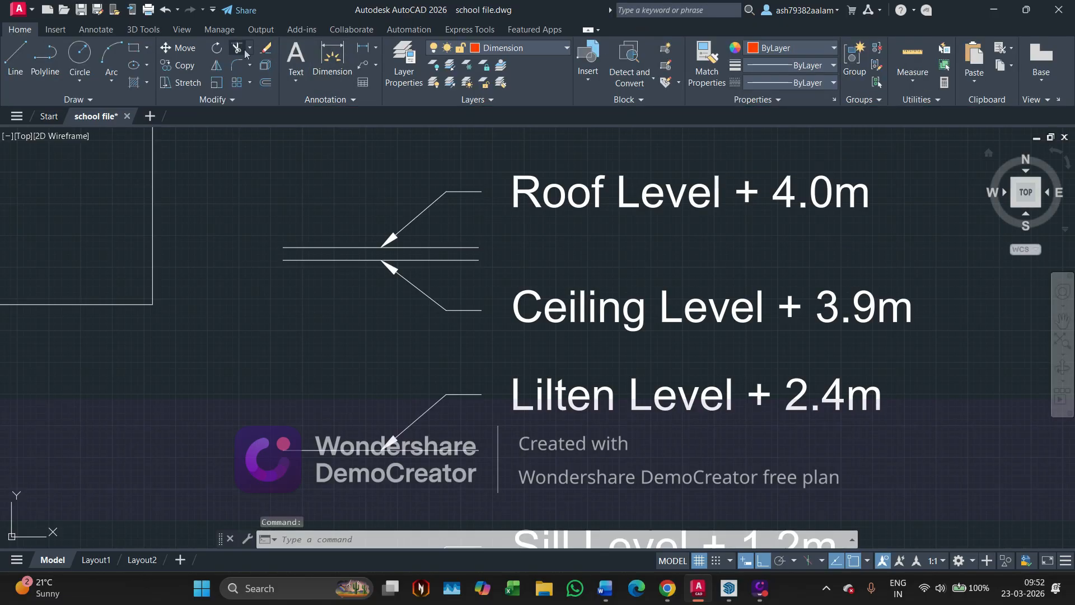
# Measure the height from the roof level line down to the N.G.L. line without placing a dimension.
pyautogui.click(283, 247)
pyautogui.click(284, 247)
pyautogui.scroll(-6, 313, 224)
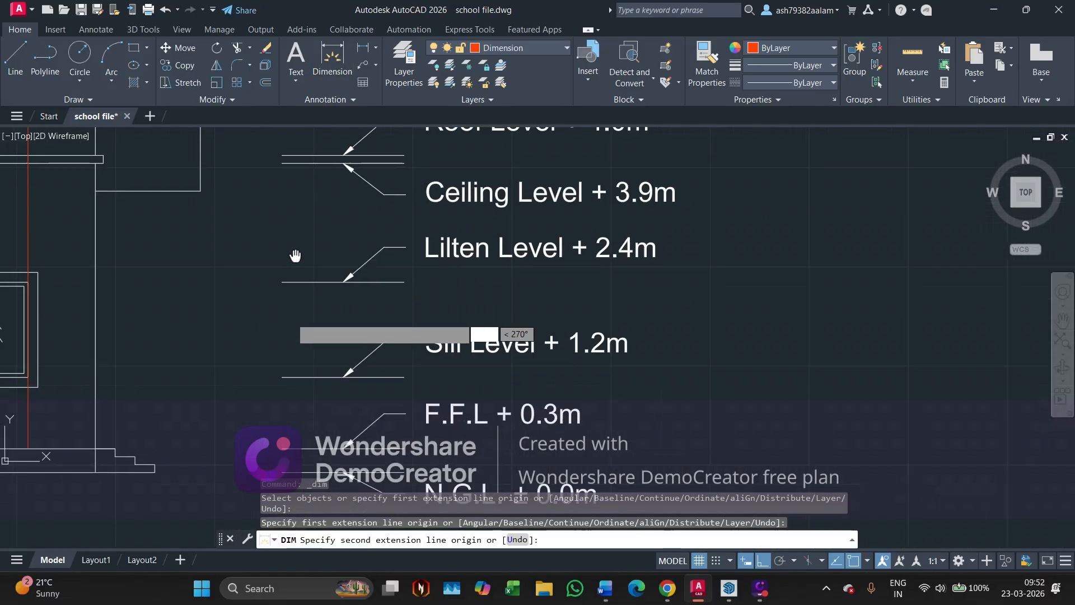
pyautogui.scroll(5, 302, 322)
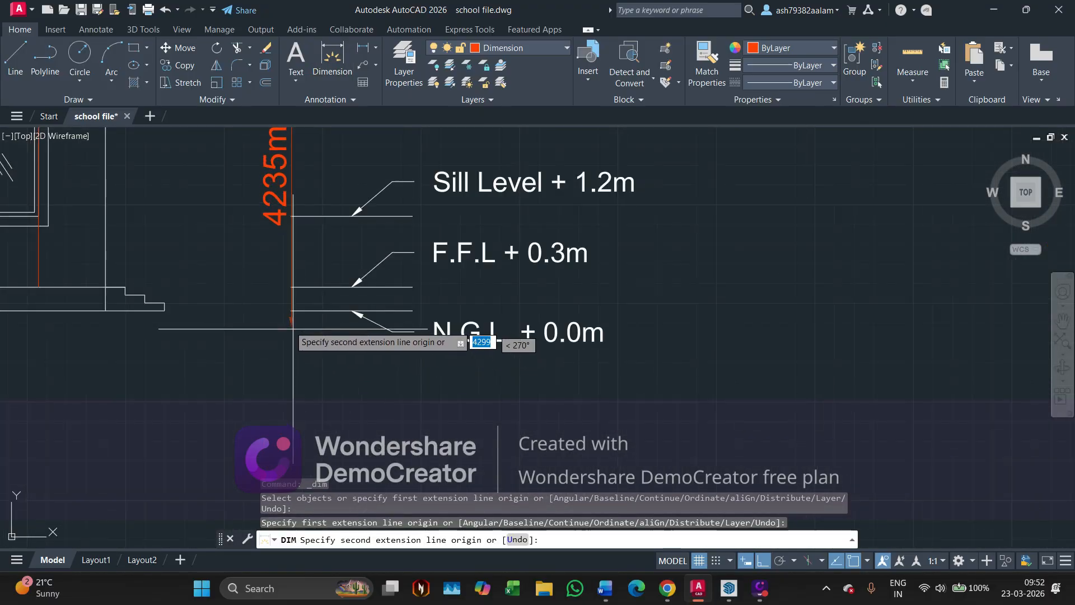
pyautogui.moveTo(290, 309); pyautogui.dragTo(307, 407, button='middle')
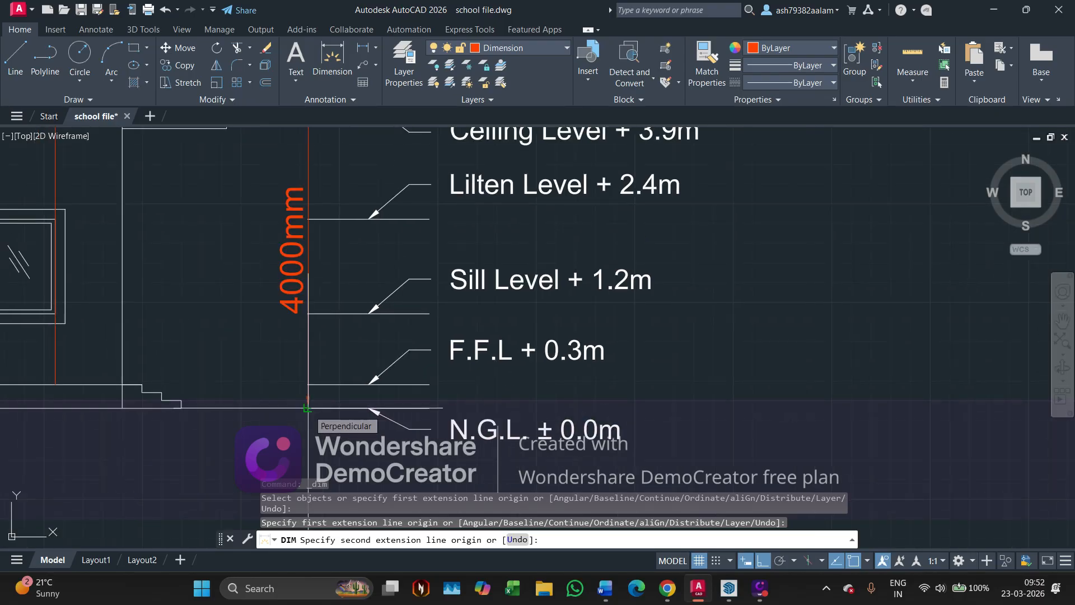
pyautogui.press('Escape')
# Copy the sill, Lilten, ceiling and roof level lines with their leader labels 3700 mm up, from the ground-floor window's lower corner to the first-floor window's.
pyautogui.scroll(-4, 334, 392)
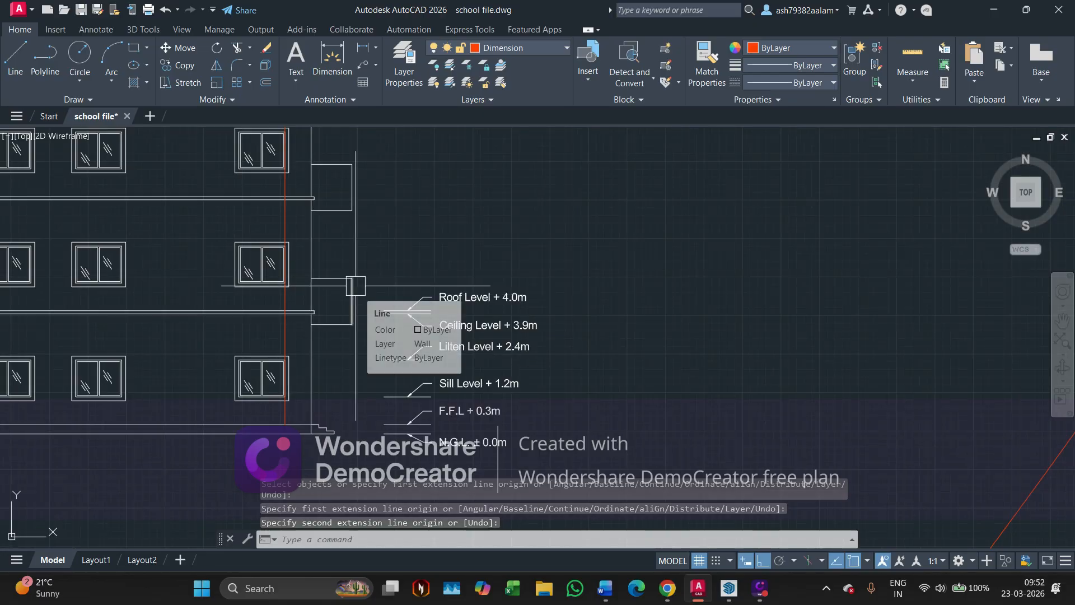
pyautogui.scroll(2, 409, 382)
pyautogui.moveTo(438, 388); pyautogui.dragTo(498, 369, button='middle')
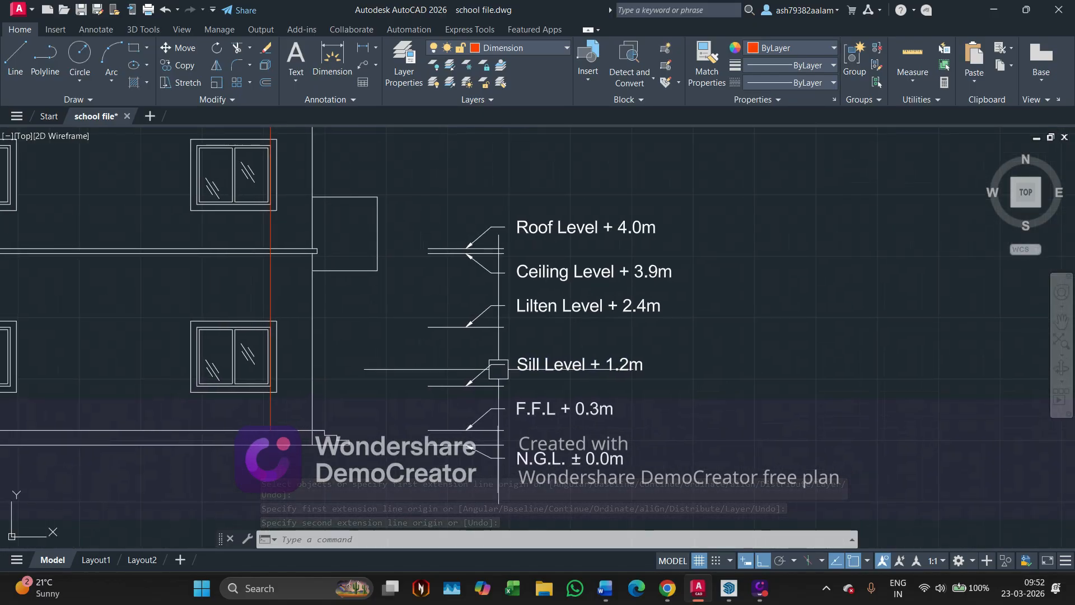
pyautogui.click(466, 385)
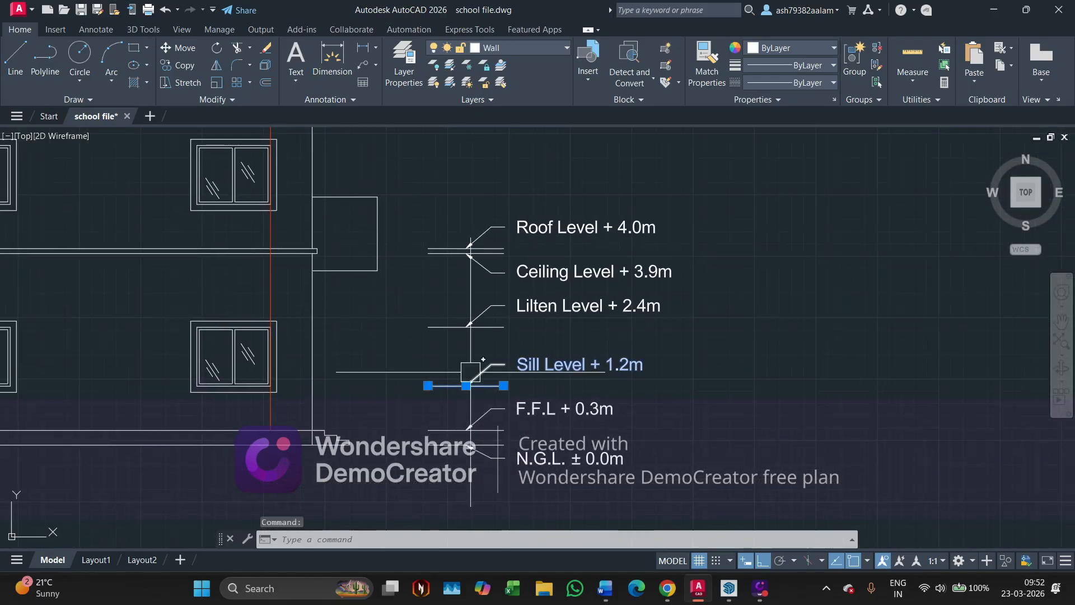
pyautogui.click(579, 364)
pyautogui.click(495, 324)
pyautogui.click(492, 304)
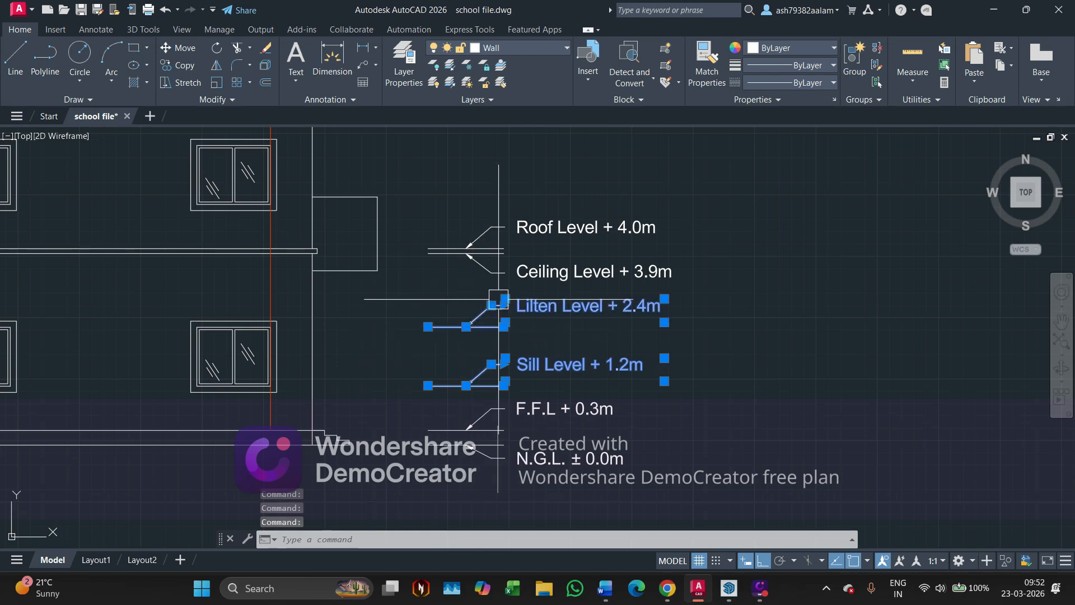
pyautogui.click(467, 250)
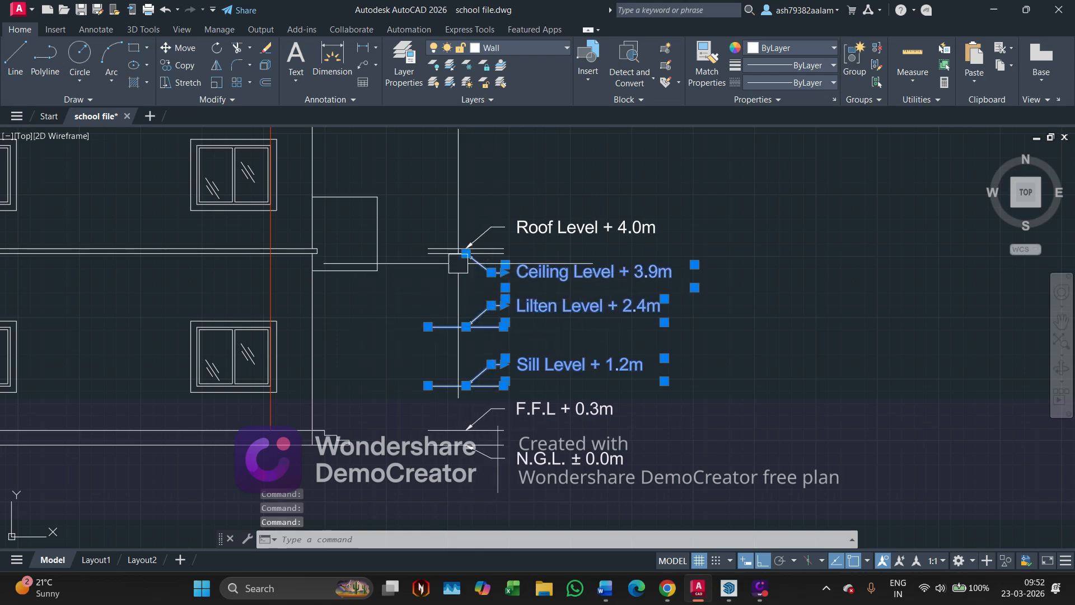
pyautogui.click(458, 263)
pyautogui.click(409, 215)
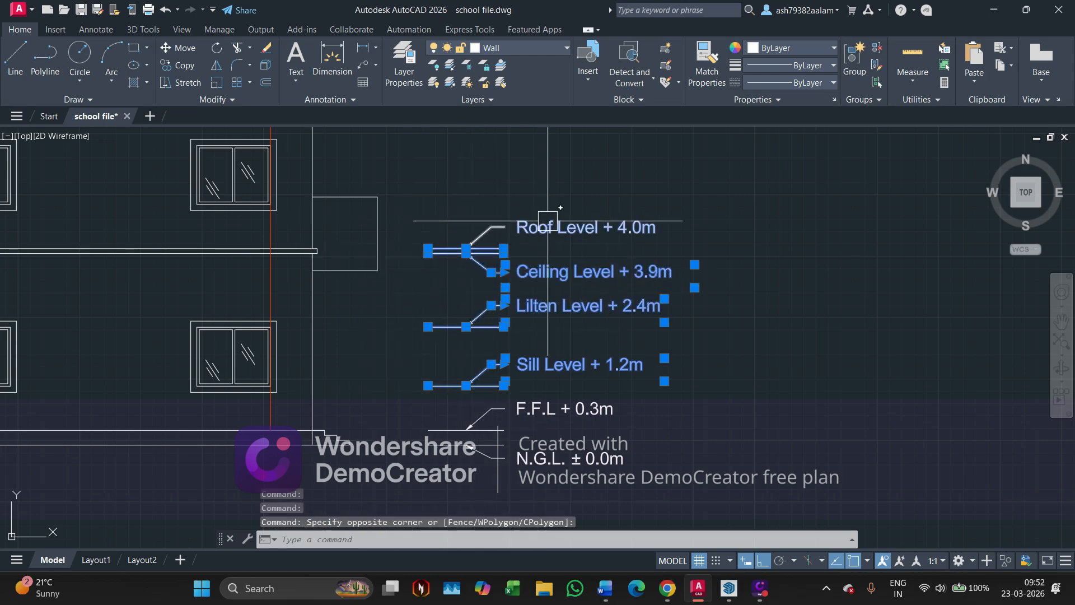
pyautogui.click(547, 220)
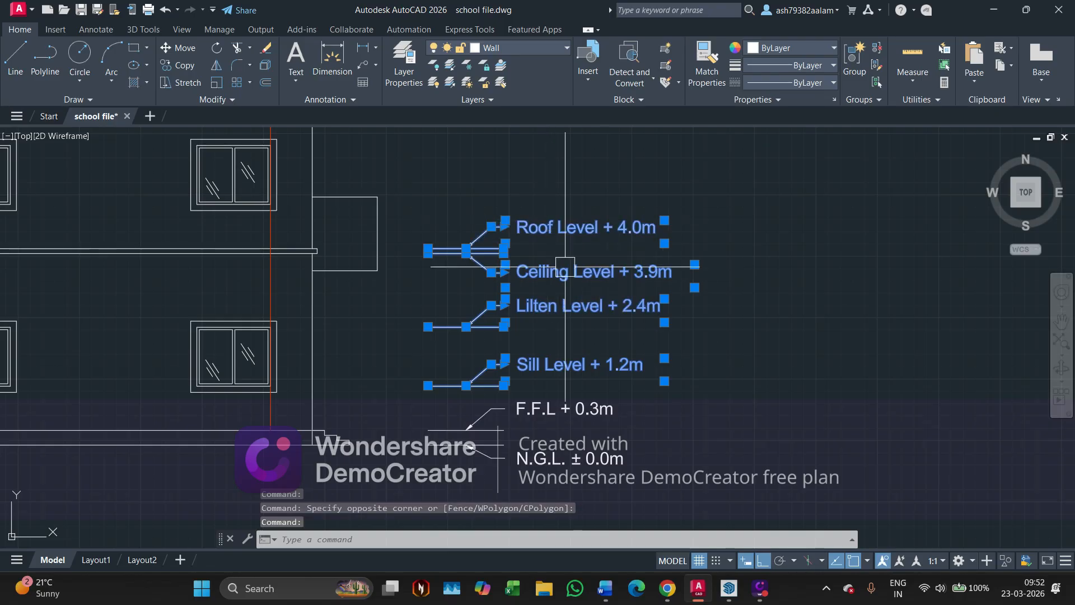
pyautogui.write('m')
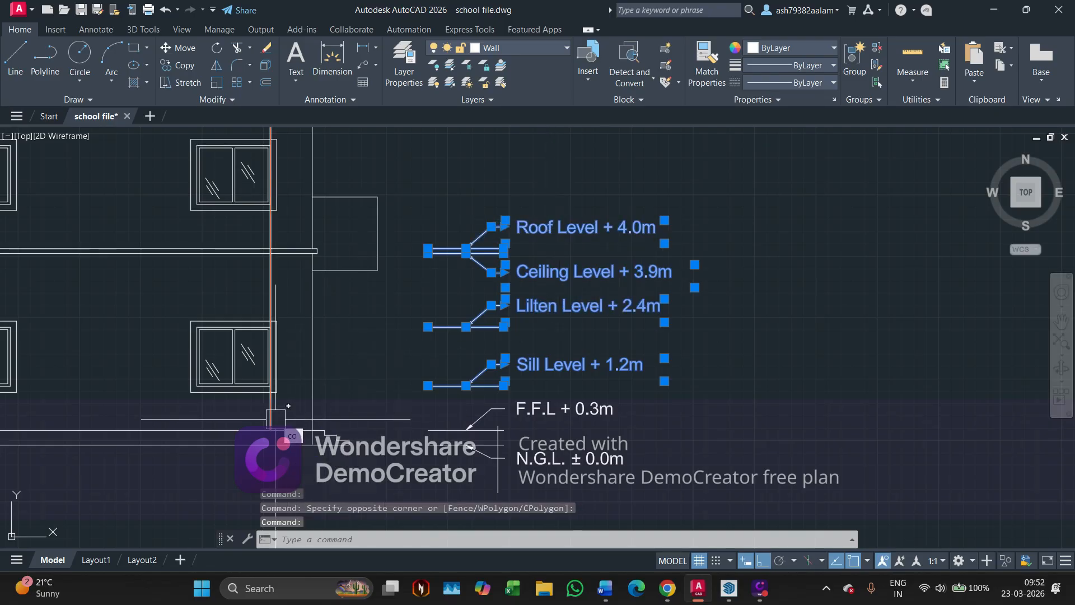
pyautogui.press('Return')
pyautogui.write('co')
pyautogui.press('Return')
pyautogui.scroll(4, 226, 392)
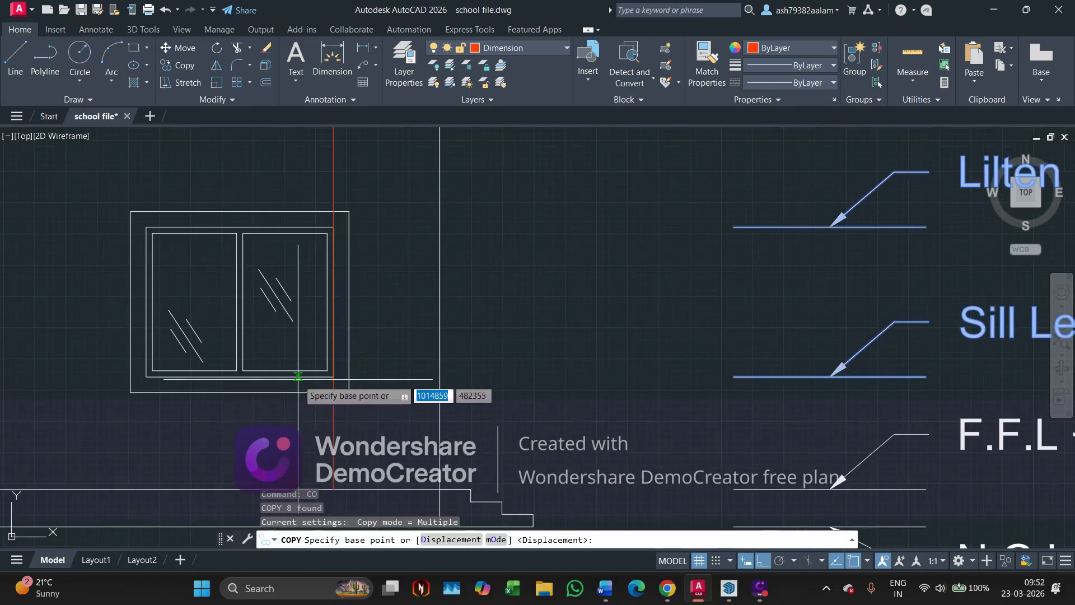
pyautogui.scroll(2, 322, 374)
pyautogui.click(322, 373)
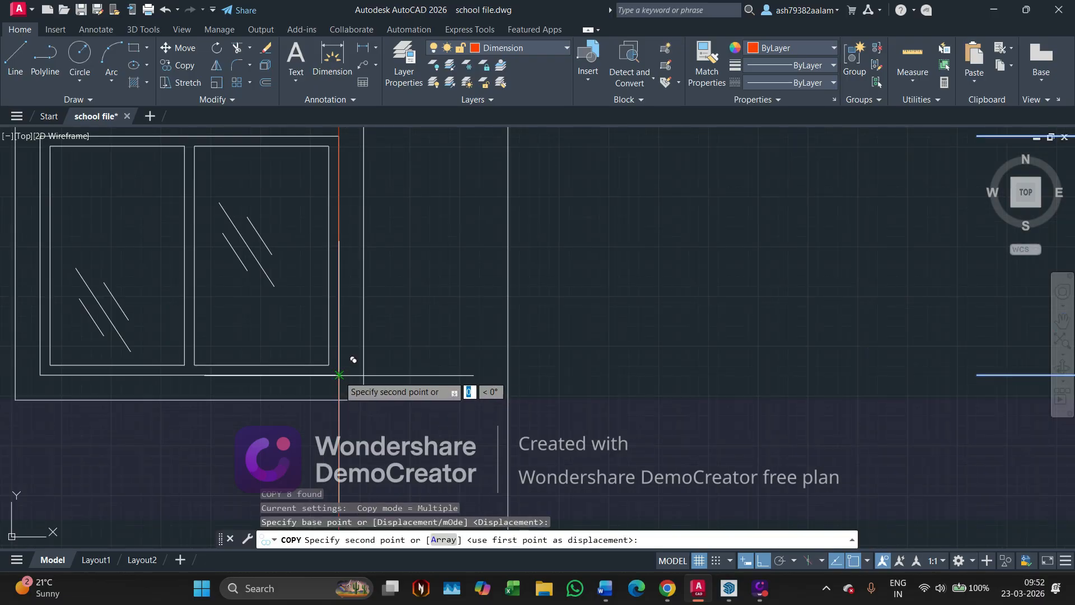
pyautogui.scroll(-4, 339, 257)
pyautogui.scroll(5, 353, 359)
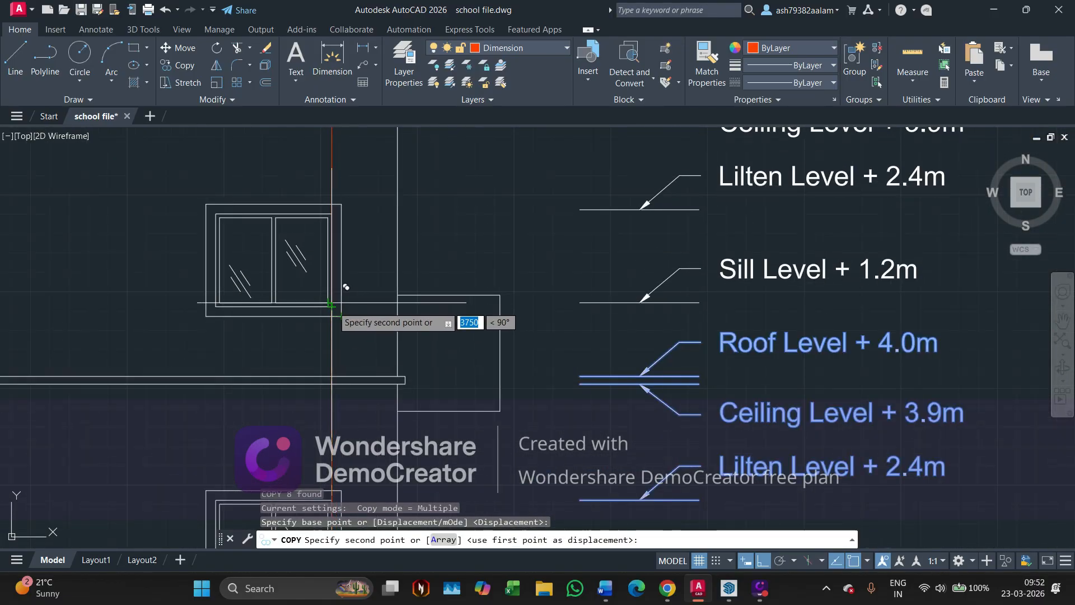
pyautogui.click(332, 307)
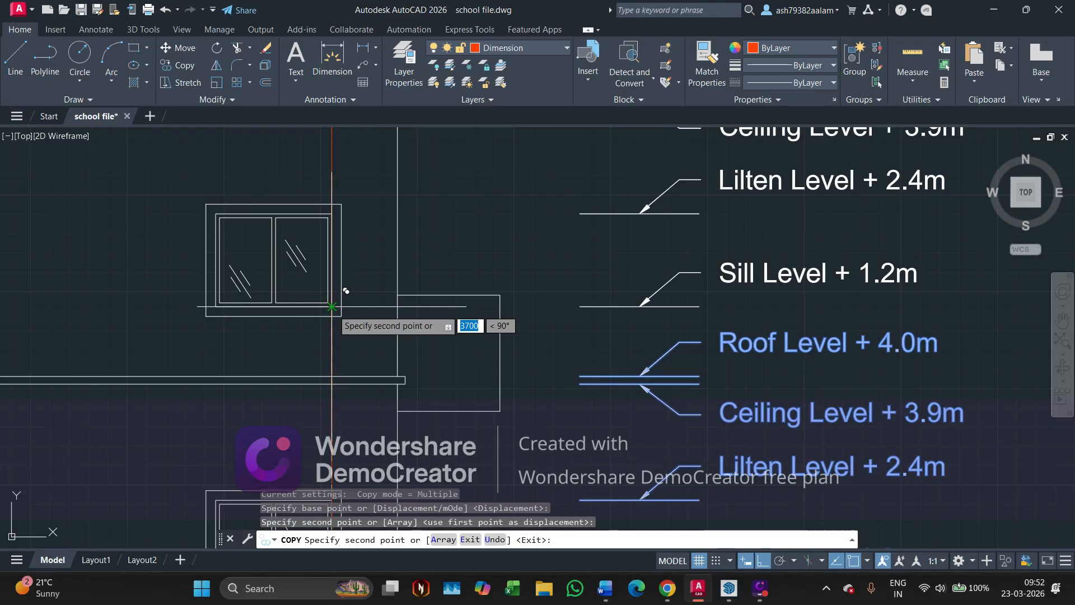
# Place a second copy of the four level lines and labels 7400 mm up, at the second-floor window's lower corner.
pyautogui.scroll(-2, 343, 250)
pyautogui.moveTo(343, 250); pyautogui.dragTo(348, 403, button='middle')
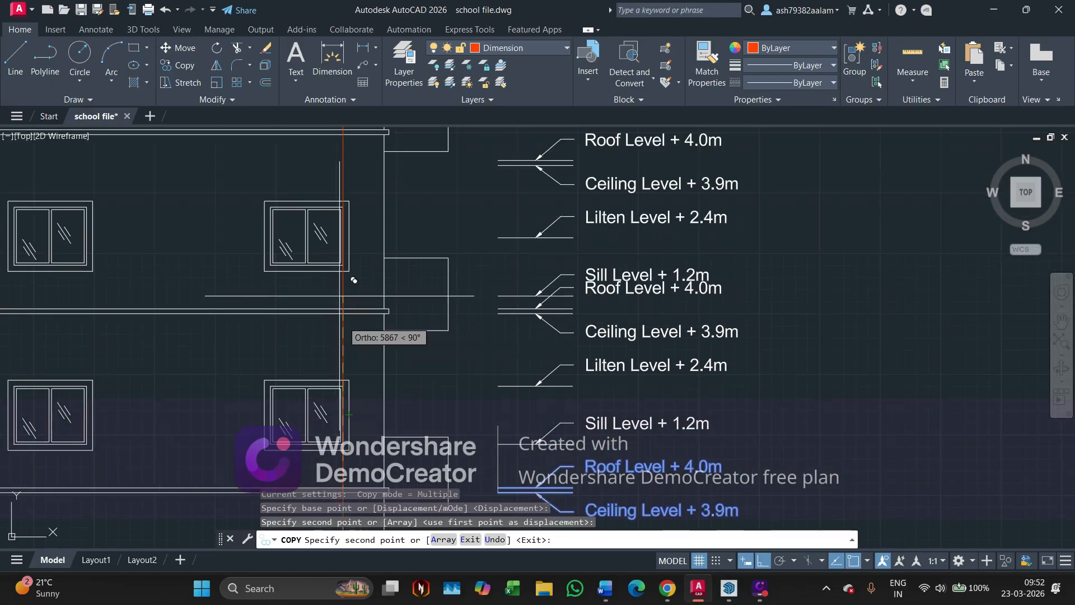
pyautogui.scroll(2, 339, 283)
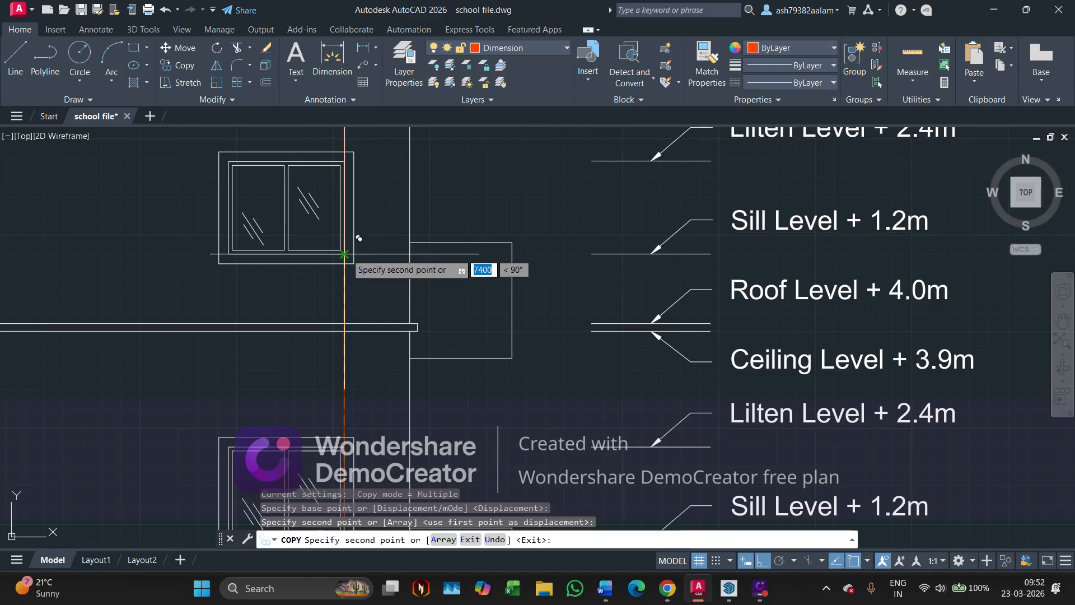
pyautogui.click(359, 238)
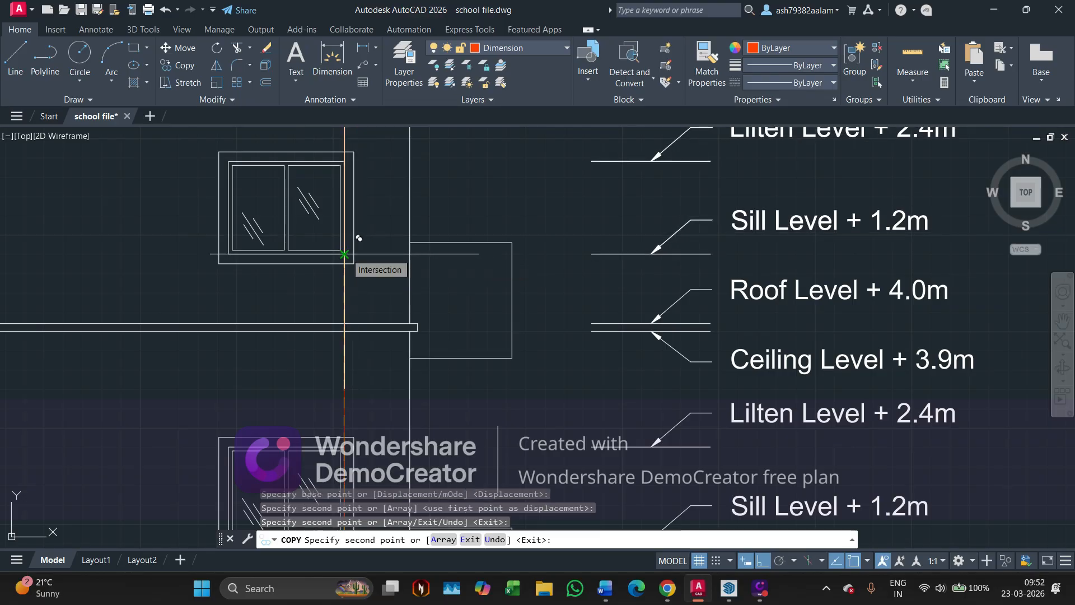
pyautogui.press('Escape')
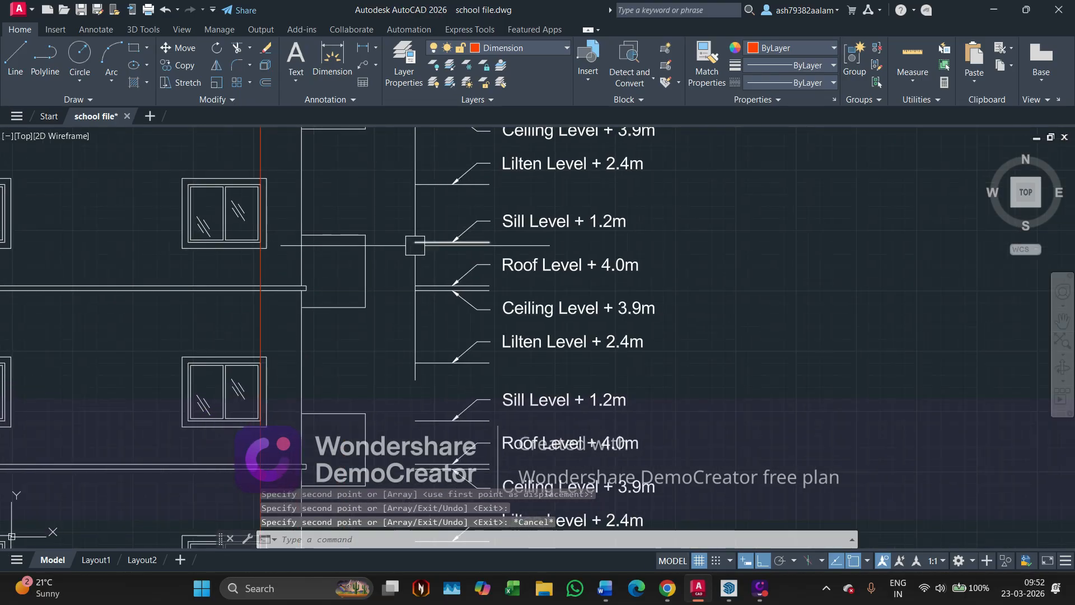
# Move the second-floor sill level line and its leader label up to align with the top edge of the adjacent projecting box.
pyautogui.click(452, 242)
pyautogui.click(482, 213)
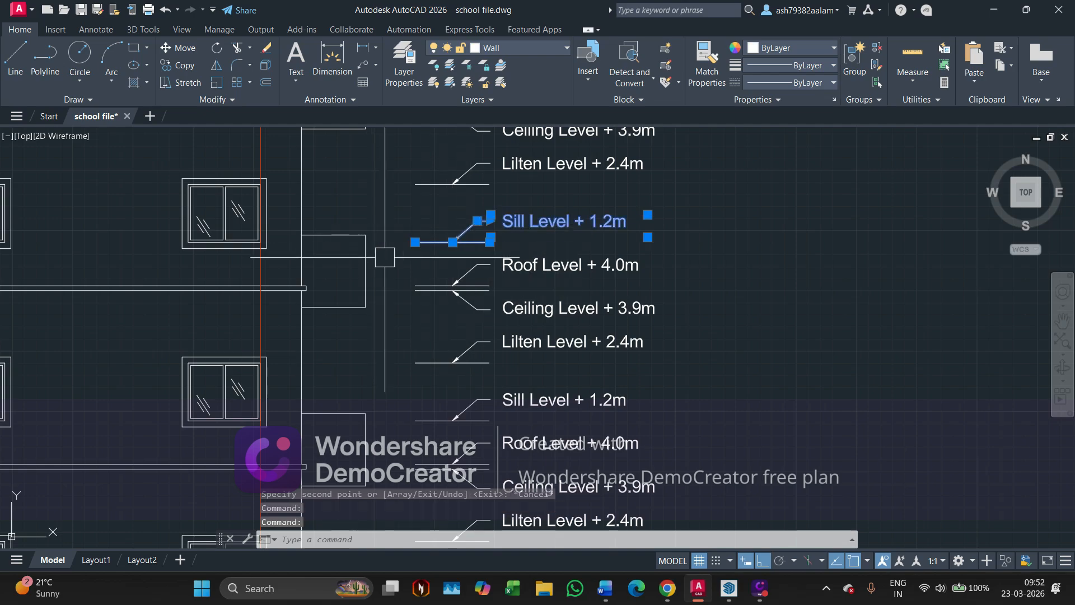
pyautogui.write('m')
pyautogui.press('Return')
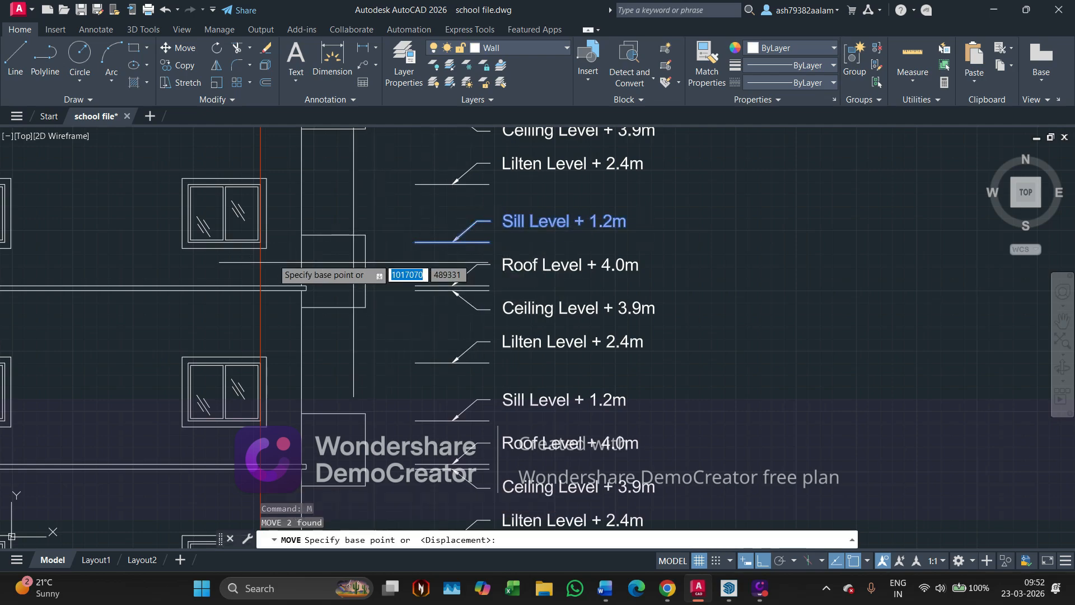
pyautogui.scroll(2, 281, 258)
pyautogui.scroll(2, 275, 232)
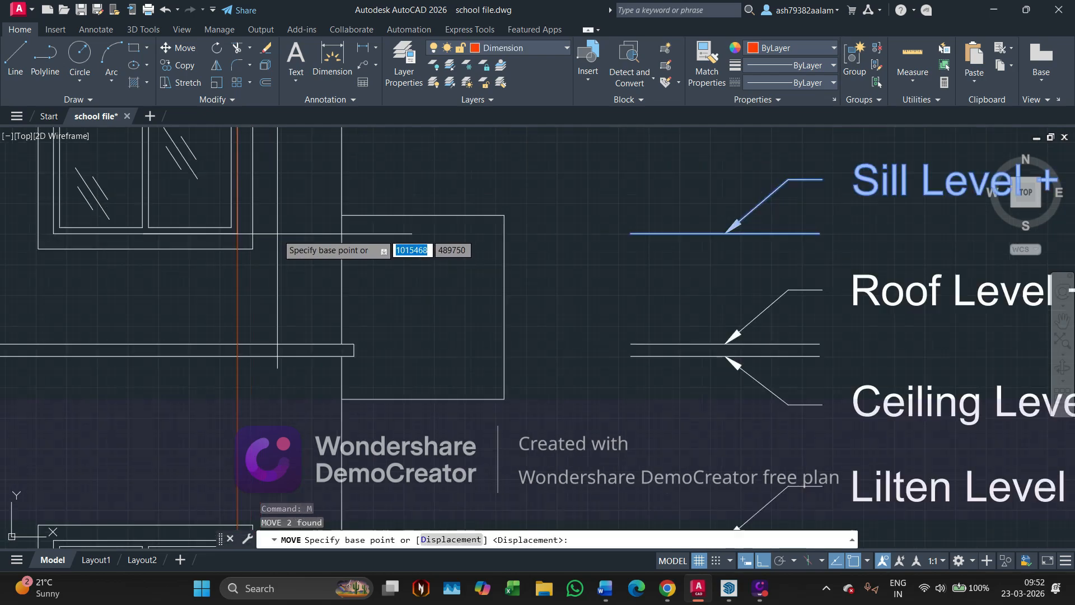
pyautogui.click(629, 234)
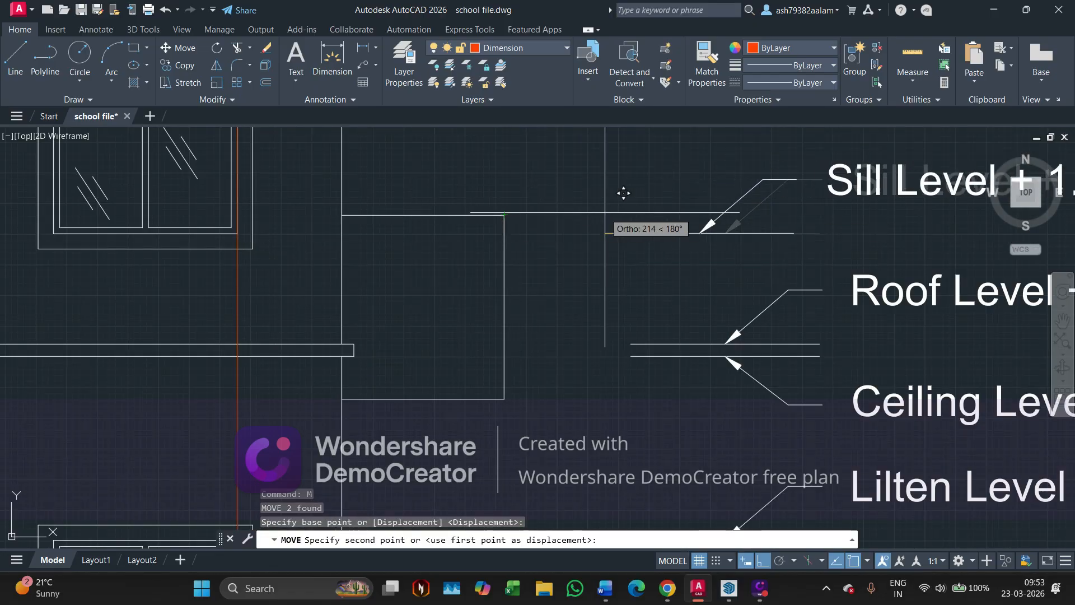
pyautogui.scroll(2, 638, 194)
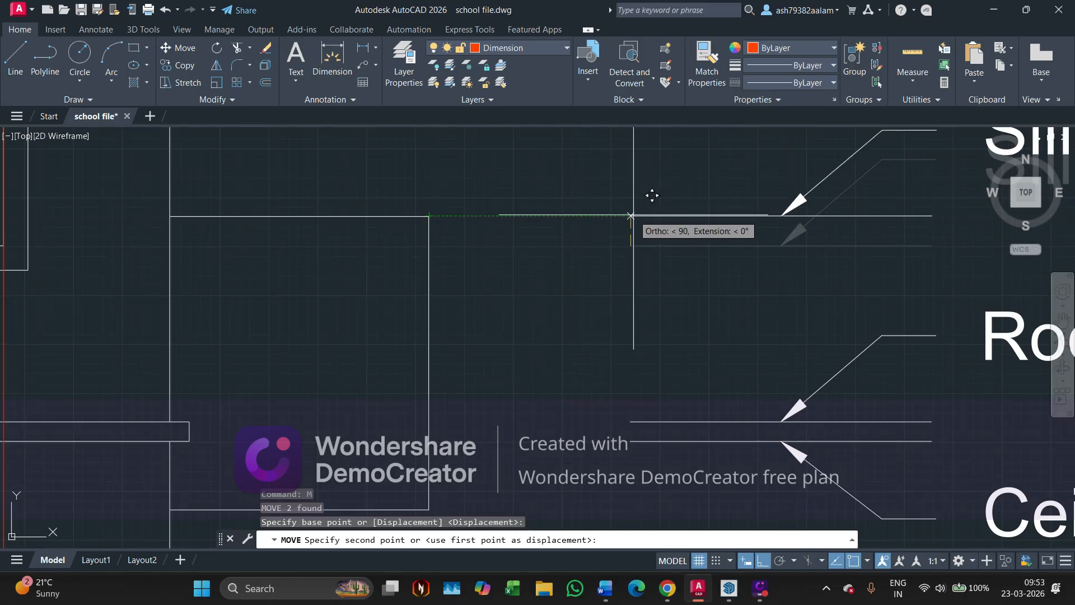
pyautogui.click(631, 215)
pyautogui.scroll(-4, 492, 242)
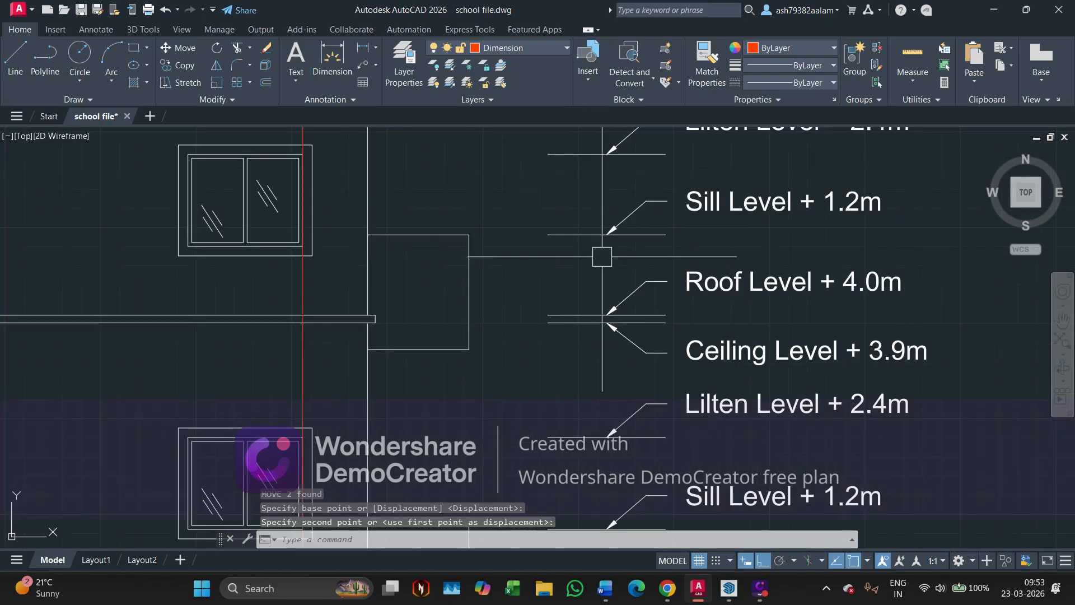
# Delete the first-floor sill level line together with its leader label.
pyautogui.scroll(-6, 504, 275)
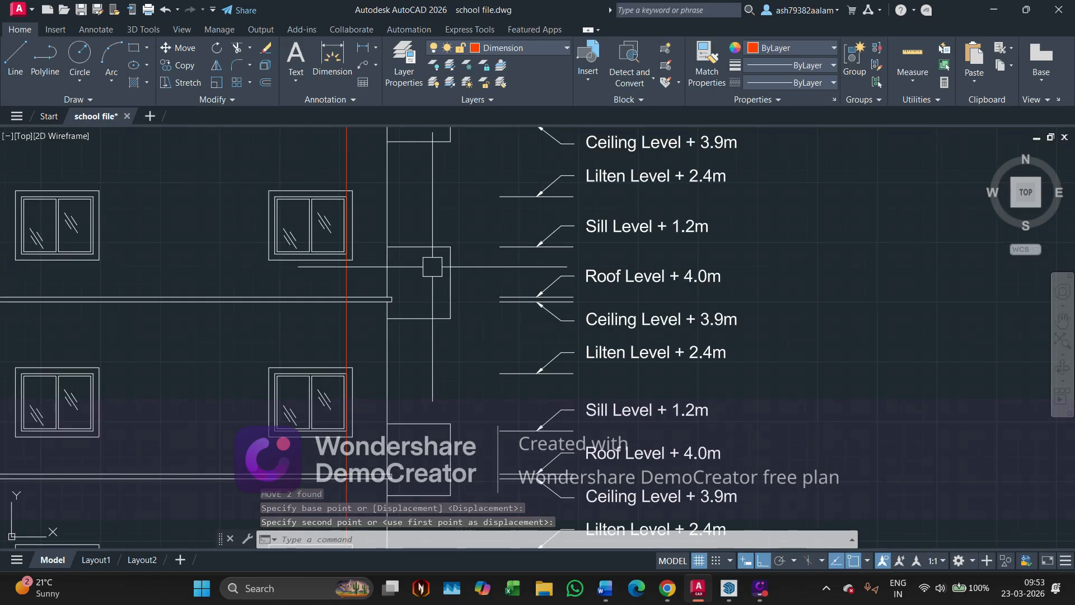
pyautogui.scroll(2, 465, 367)
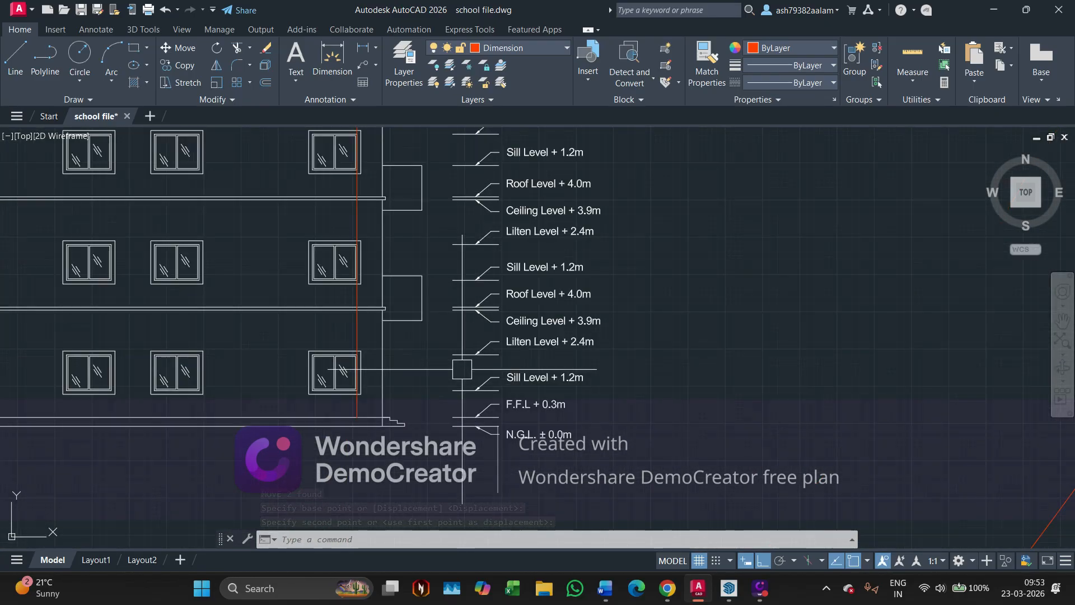
pyautogui.scroll(3, 458, 289)
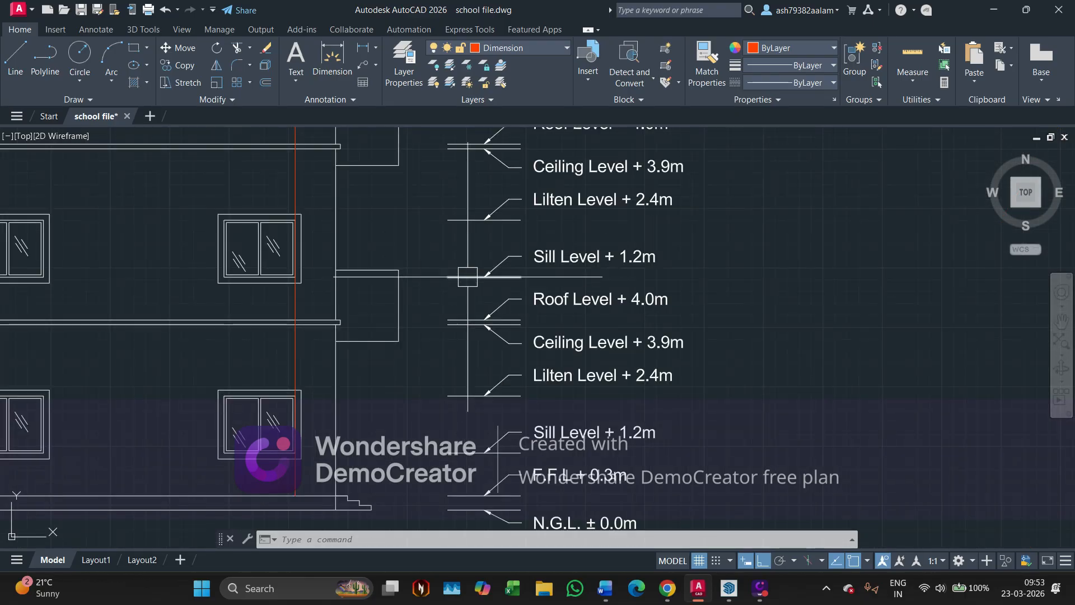
pyautogui.scroll(2, 481, 280)
pyautogui.click(496, 282)
pyautogui.click(464, 245)
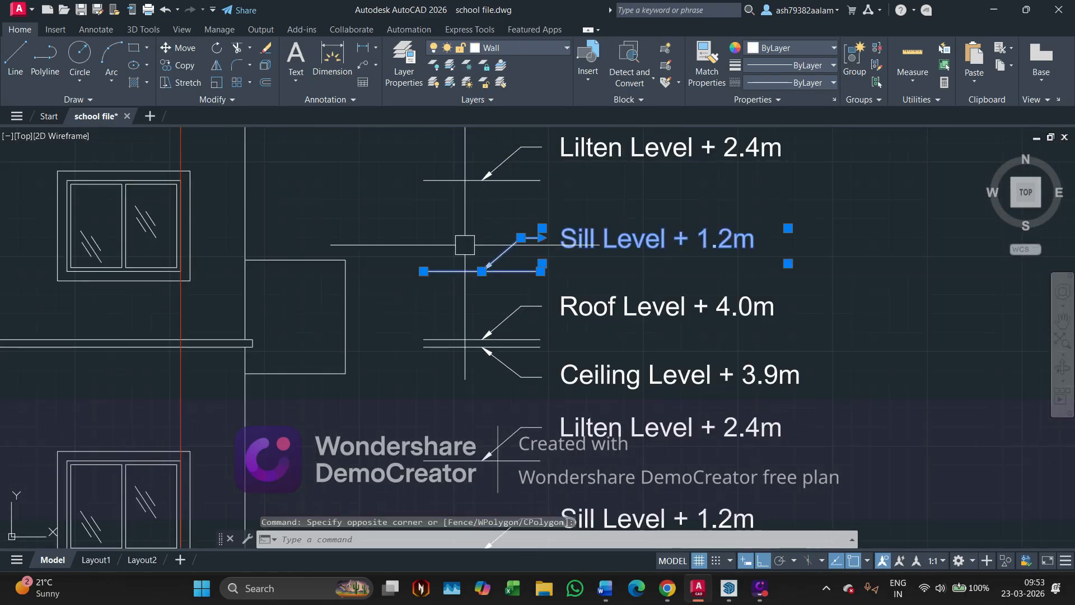
pyautogui.press('Delete')
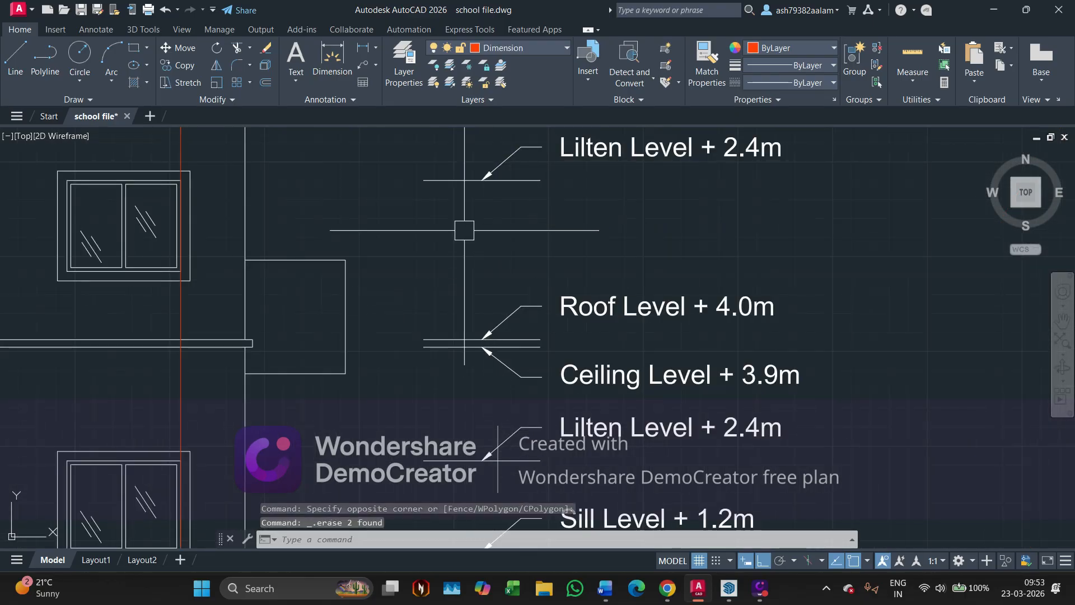
# Change the second-floor sill label to "Parapet Level + 1.2m" and widen its text frame to about 4251 so it fits one line.
pyautogui.scroll(-5, 464, 230)
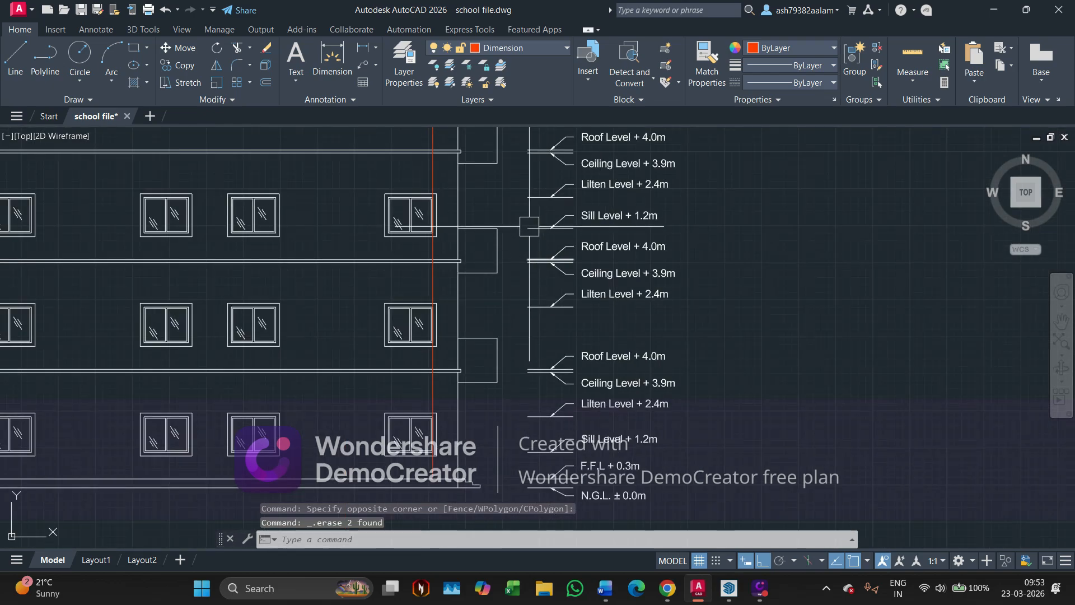
pyautogui.scroll(3, 529, 226)
pyautogui.scroll(2, 562, 226)
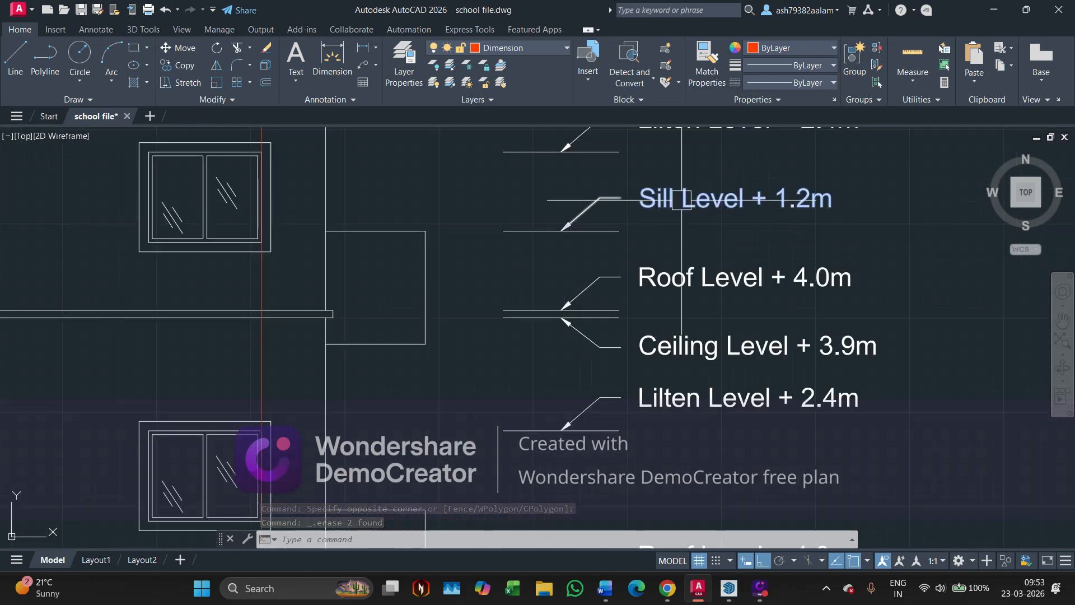
pyautogui.click(562, 227)
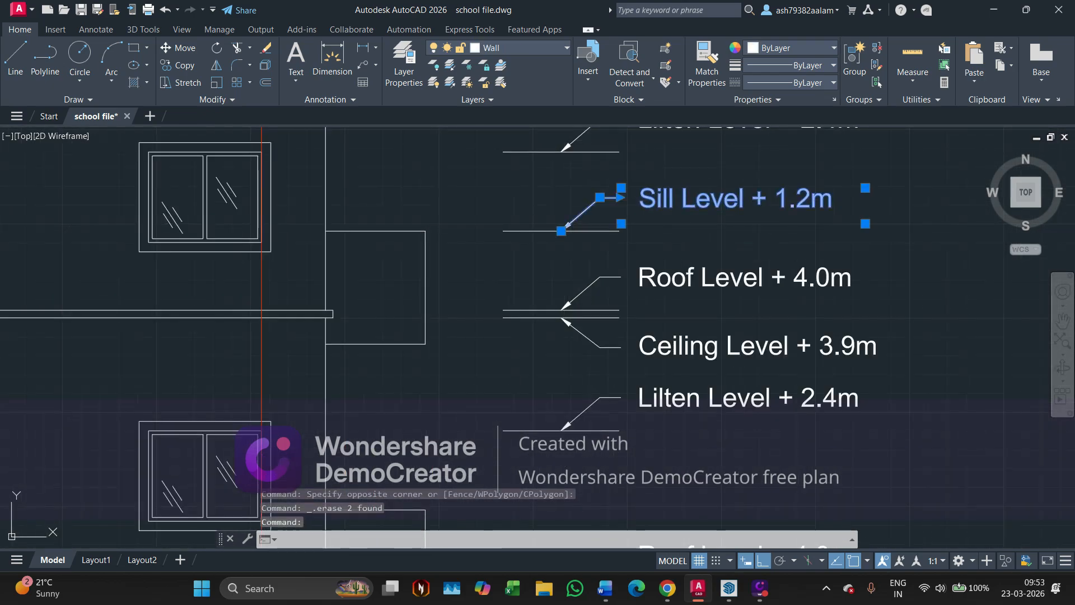
pyautogui.doubleClick(779, 197)
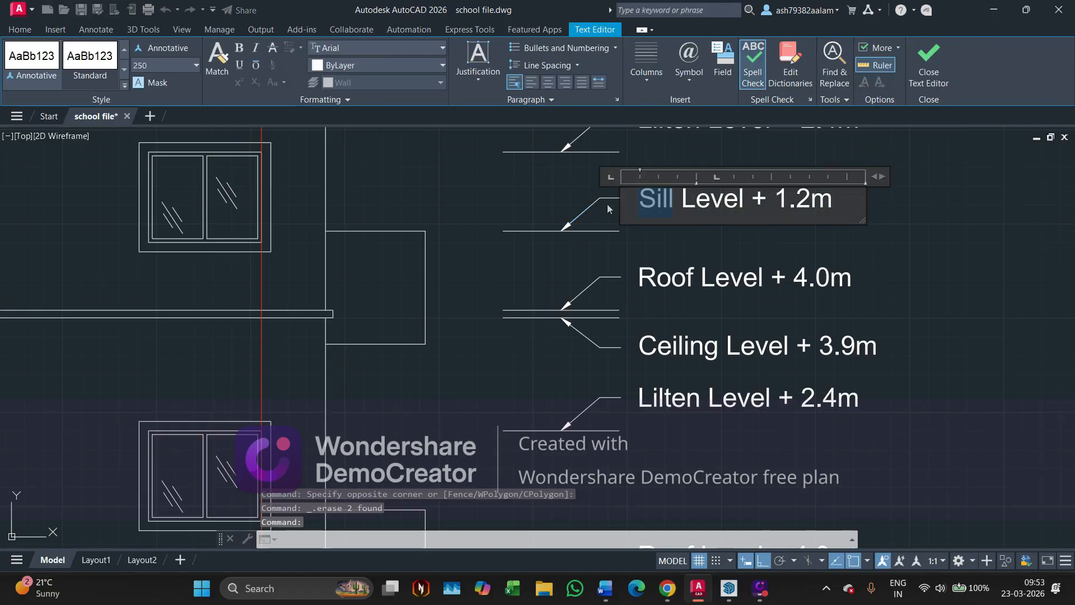
pyautogui.write('Para')
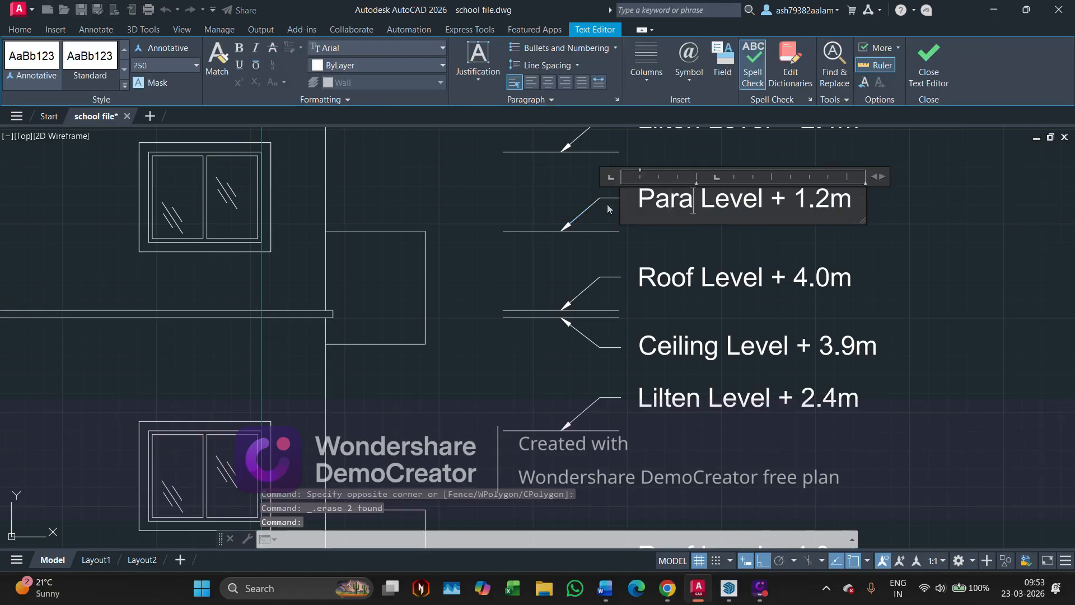
pyautogui.write('pet')
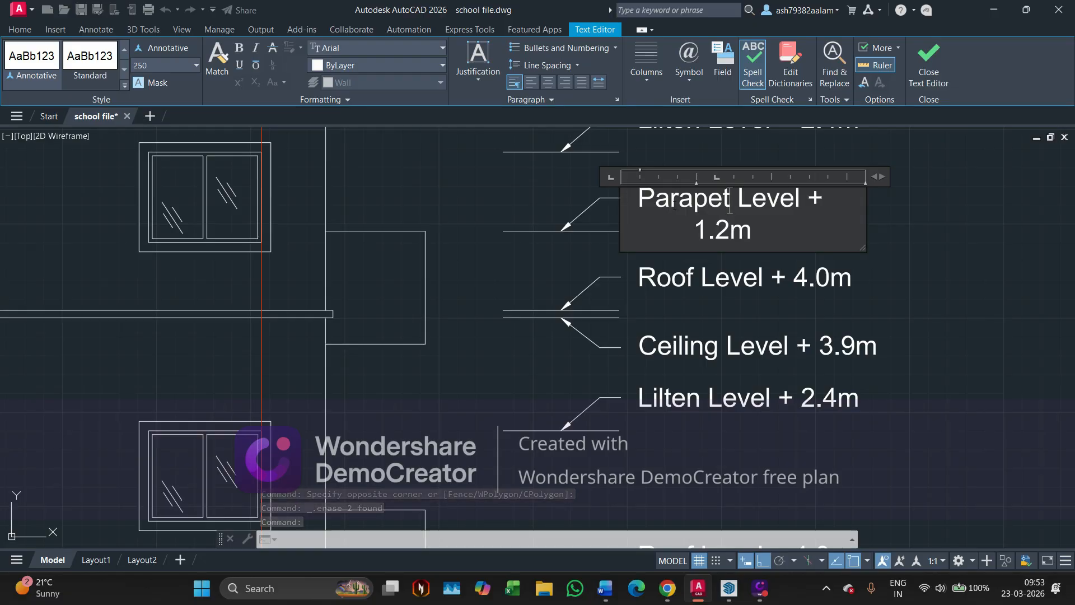
pyautogui.moveTo(863, 212); pyautogui.dragTo(940, 211)
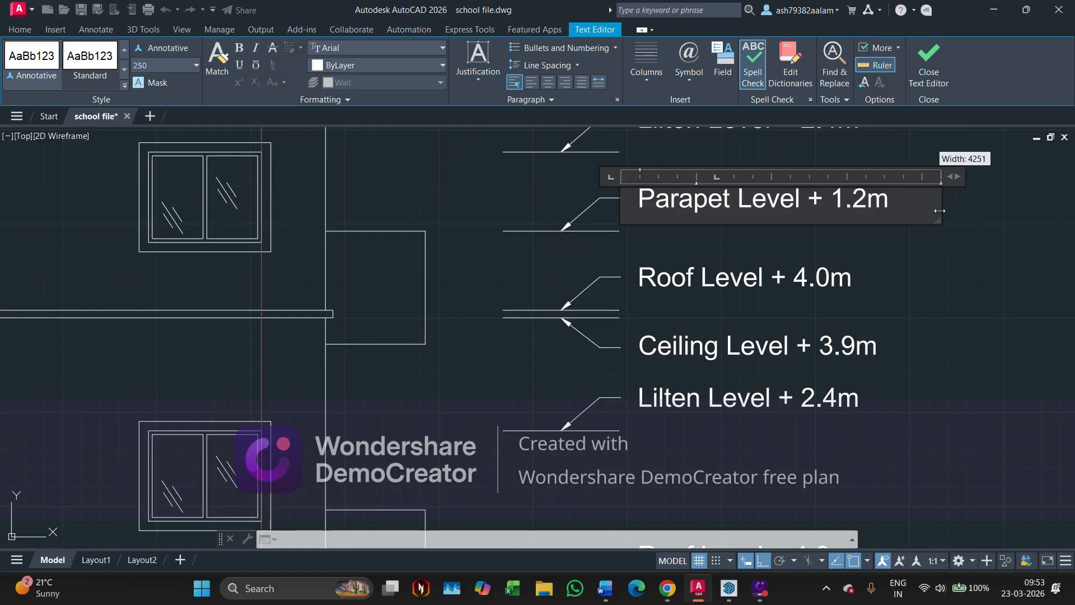
pyautogui.click(954, 271)
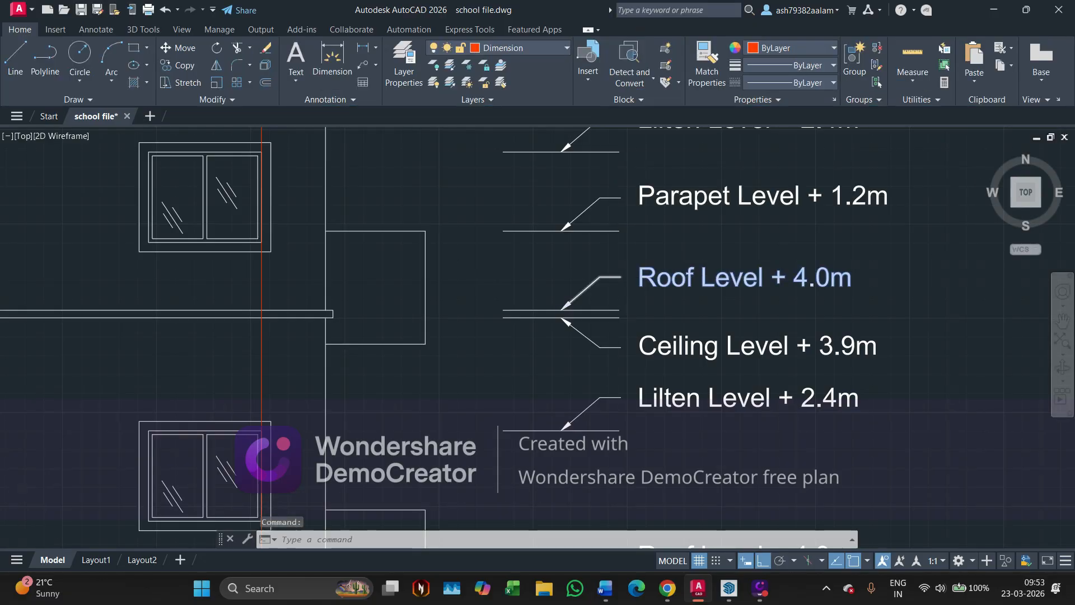
# Start copying the parapet level line and its leader label, using the adjacent projecting box's upper outer corner as the base point.
pyautogui.scroll(-2, 616, 277)
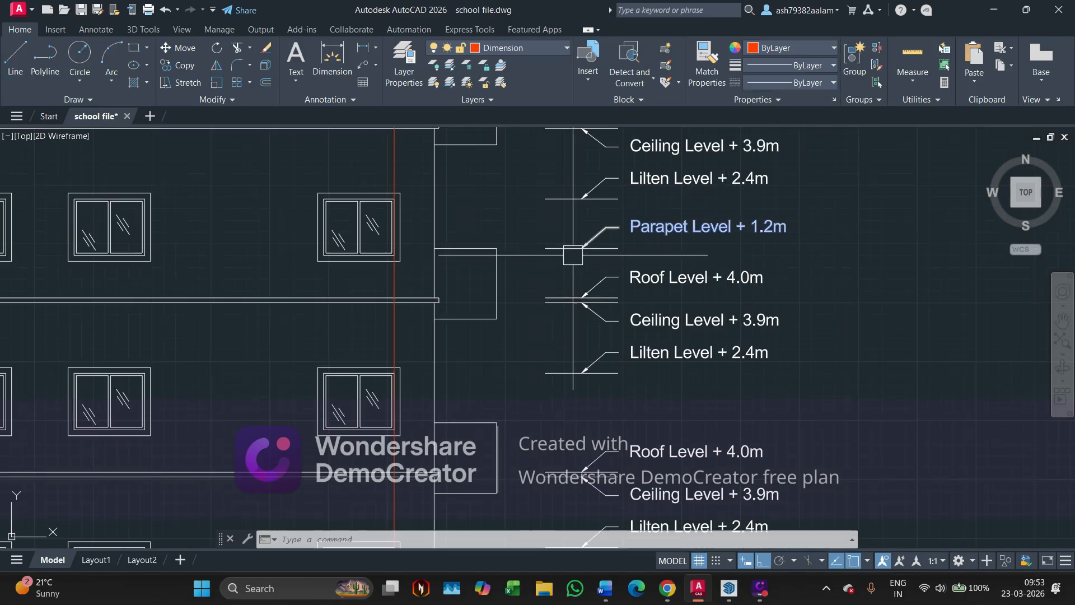
pyautogui.scroll(2, 588, 249)
pyautogui.click(563, 242)
pyautogui.click(534, 224)
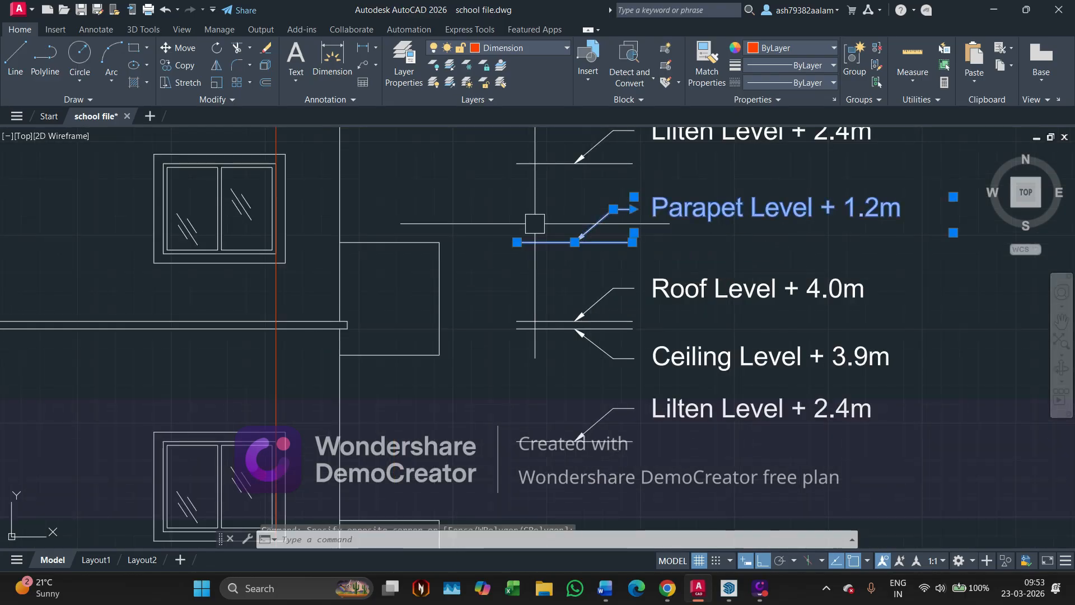
pyautogui.scroll(-3, 535, 223)
pyautogui.moveTo(492, 226); pyautogui.dragTo(559, 273, button='middle')
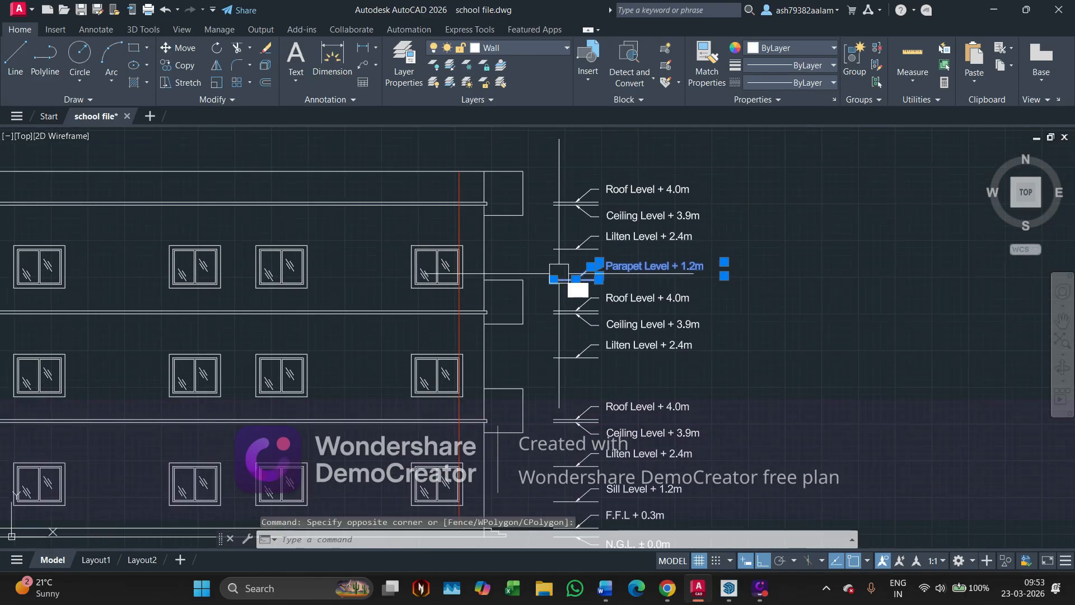
pyautogui.write('co')
pyautogui.press('Return')
pyautogui.scroll(2, 534, 290)
pyautogui.click(515, 271)
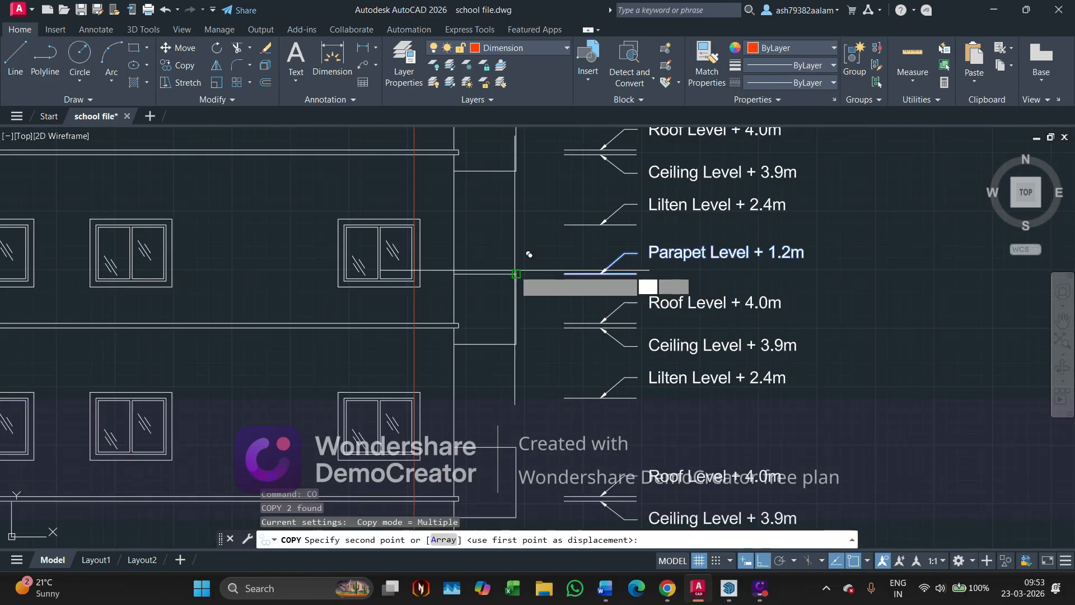
# Copy the parapet level line and its label to the lowest and topmost parapet corners, and finish copying.
pyautogui.click(518, 444)
pyautogui.scroll(2, 538, 271)
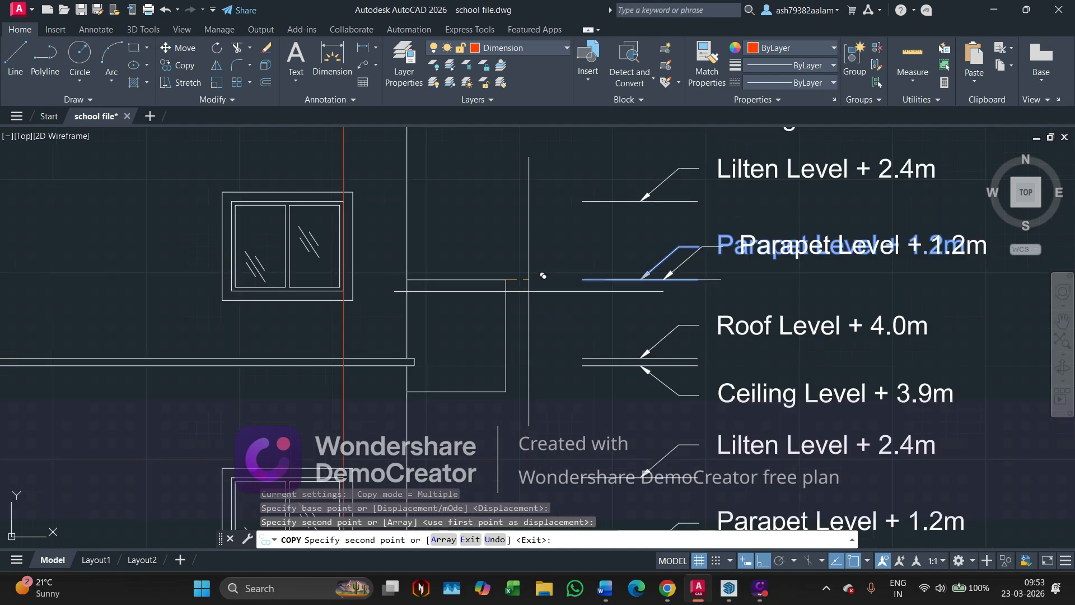
pyautogui.moveTo(543, 276); pyautogui.dragTo(555, 450, button='middle')
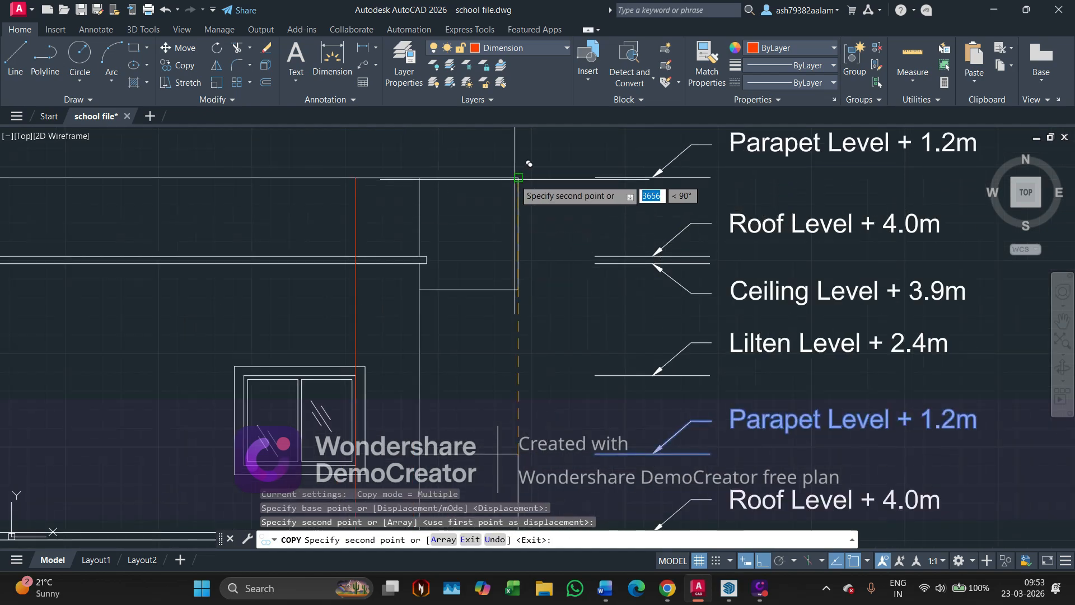
pyautogui.scroll(-2, 531, 163)
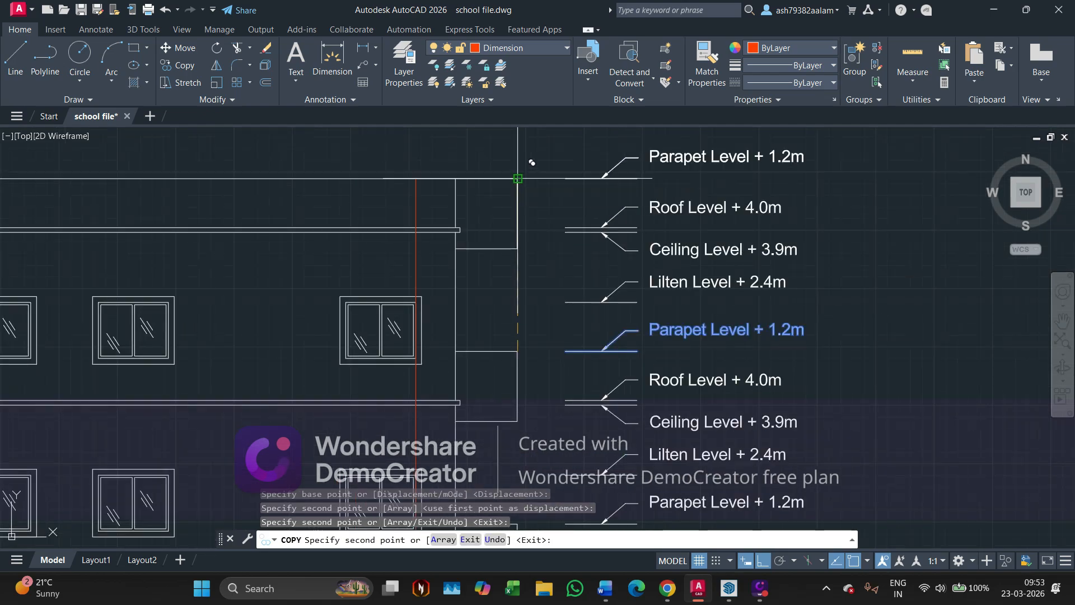
pyautogui.press('Escape')
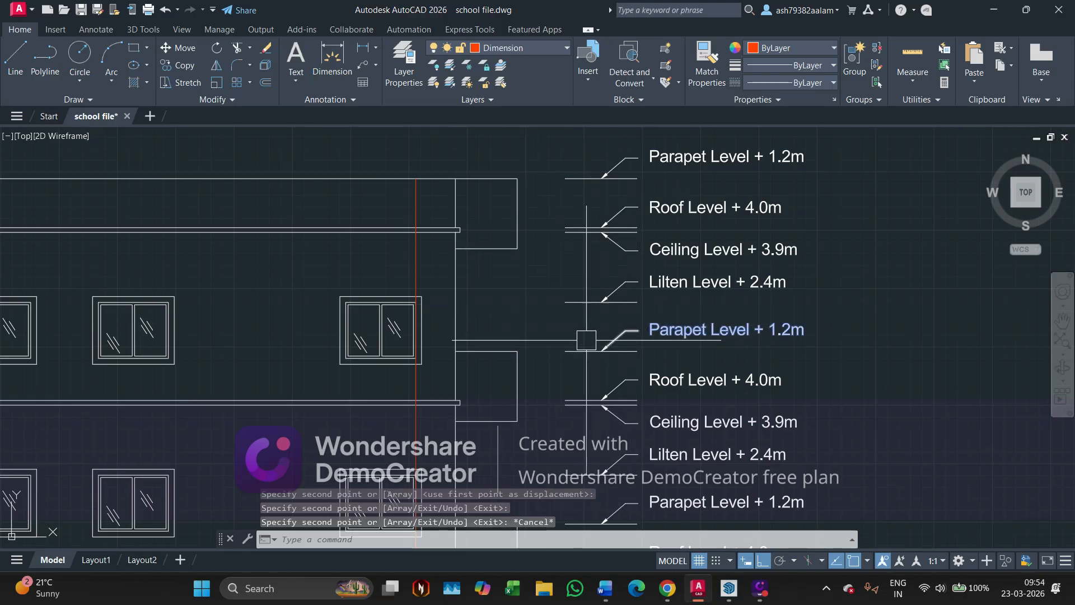
# Measure the height from the slab above the ground-floor windows to the top of the lowest parapet.
pyautogui.scroll(-4, 523, 293)
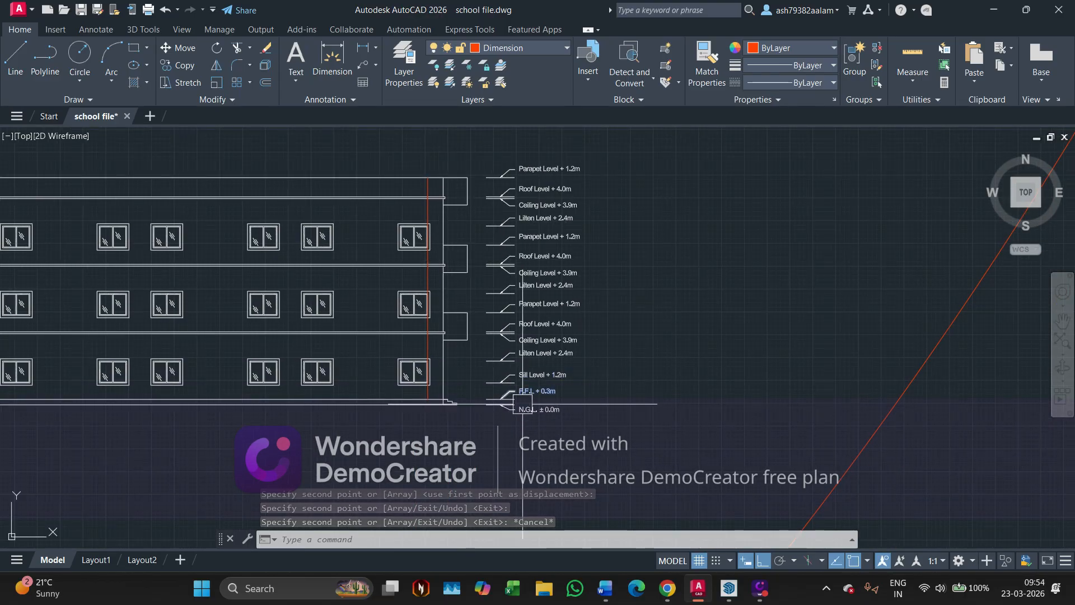
pyautogui.scroll(4, 487, 339)
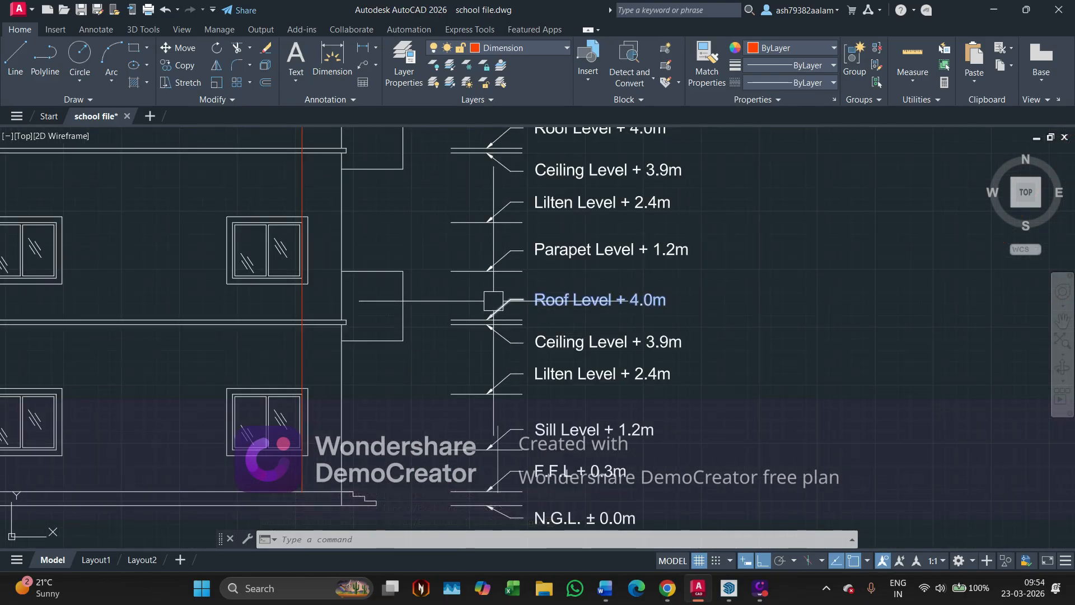
pyautogui.moveTo(493, 300); pyautogui.dragTo(505, 305, button='middle')
pyautogui.scroll(2, 560, 308)
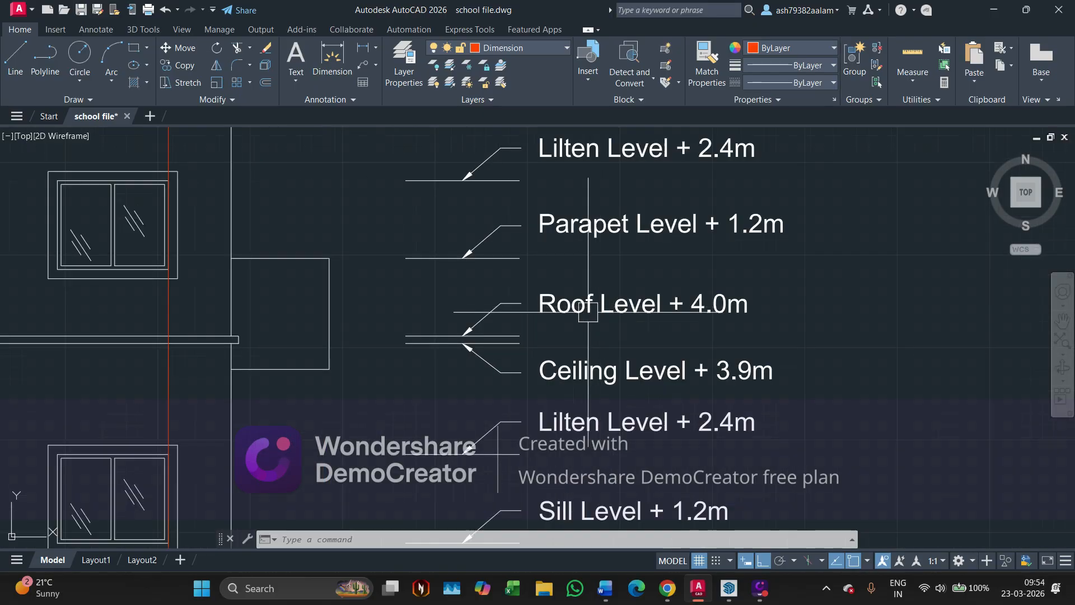
pyautogui.moveTo(406, 312); pyautogui.dragTo(473, 334, button='middle')
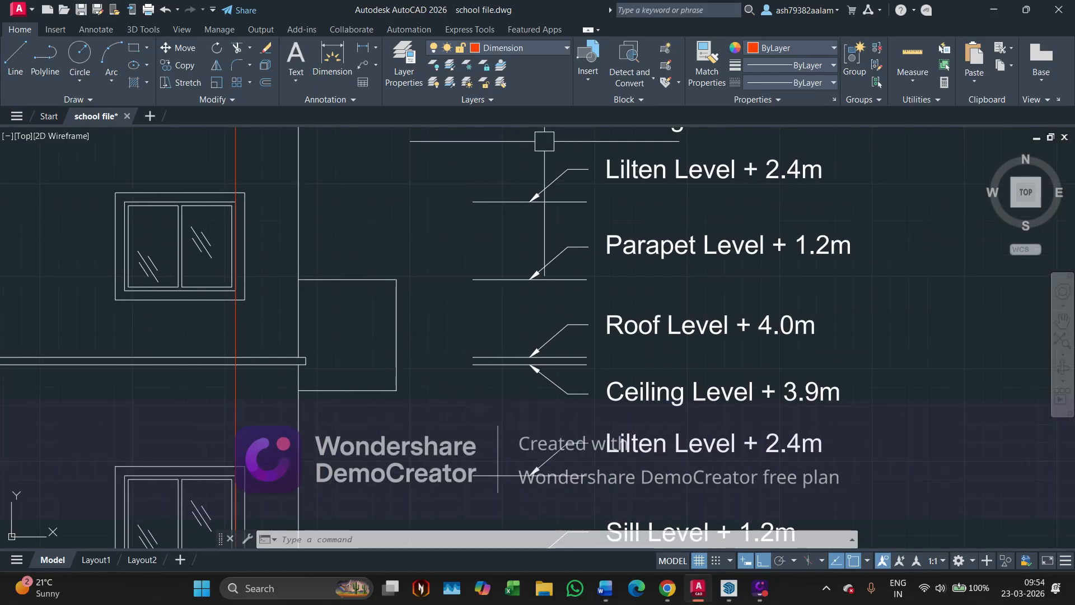
pyautogui.click(341, 60)
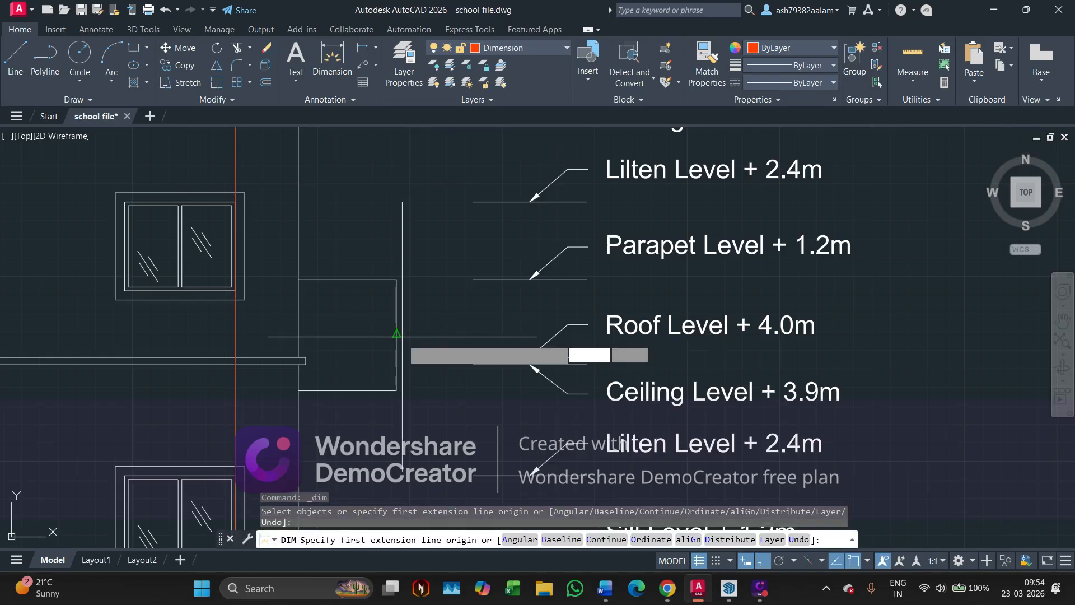
pyautogui.click(298, 358)
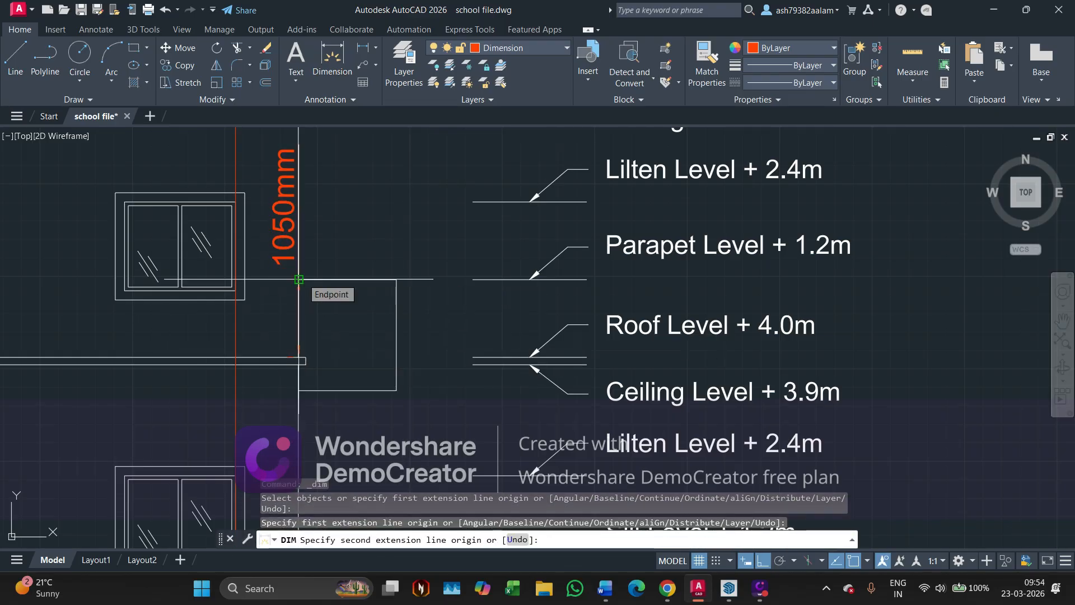
pyautogui.press('Escape')
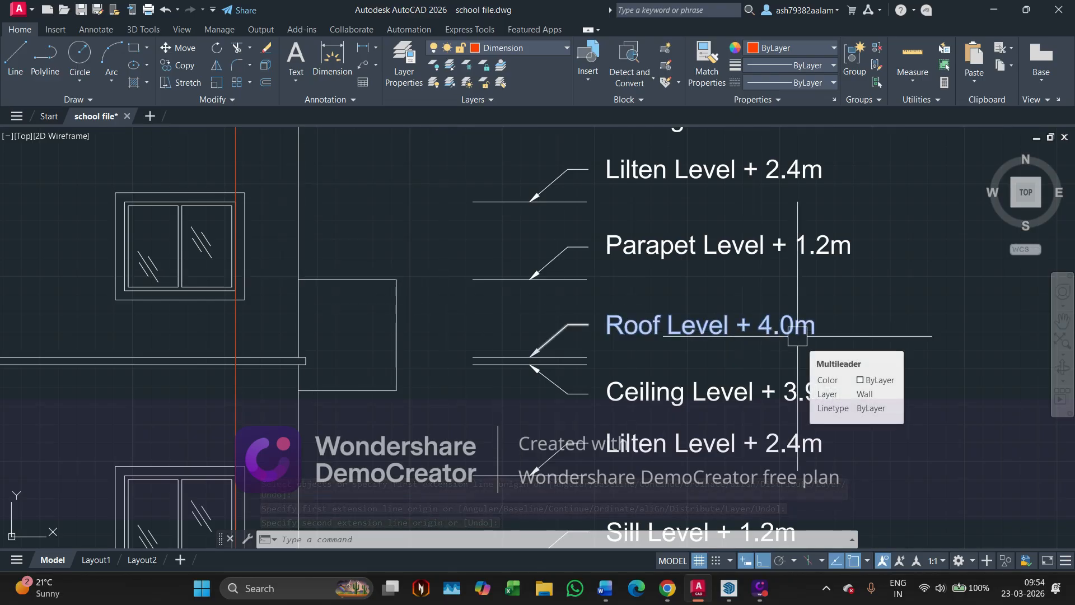
# Measure the vertical distance from the lowest parapet's top outer corner down to the N.G.L. line.
pyautogui.write('dim')
pyautogui.press('Return')
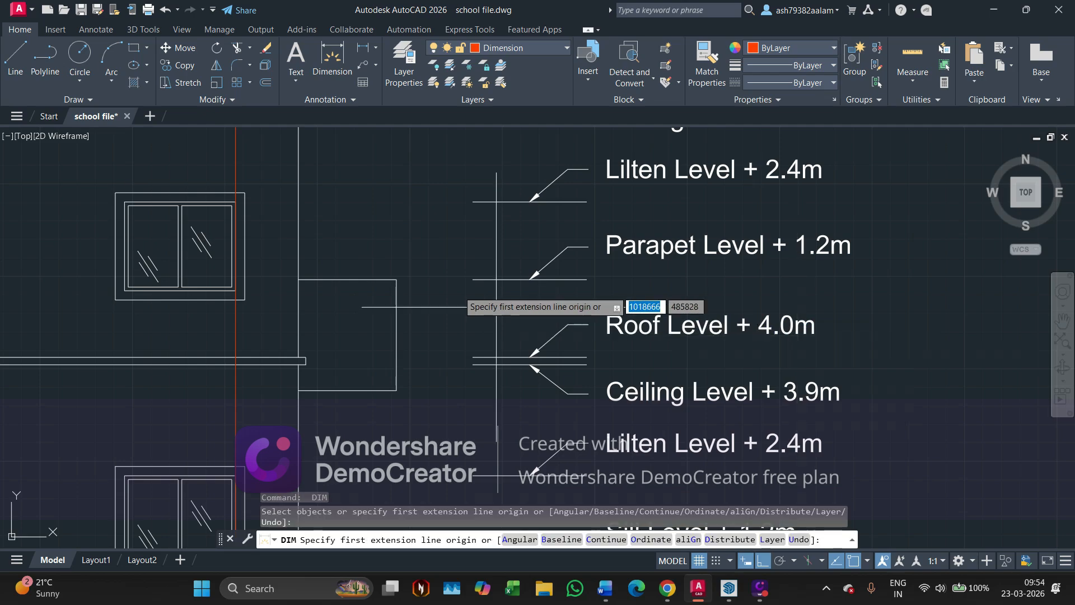
pyautogui.click(396, 278)
pyautogui.scroll(-3, 399, 235)
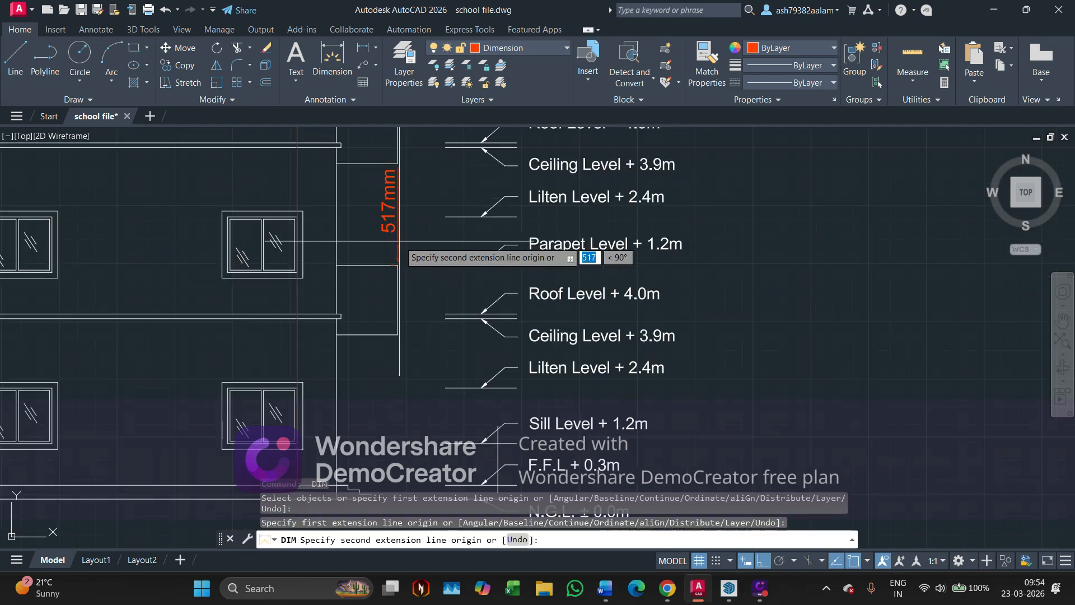
pyautogui.scroll(-3, 398, 242)
pyautogui.scroll(5, 402, 273)
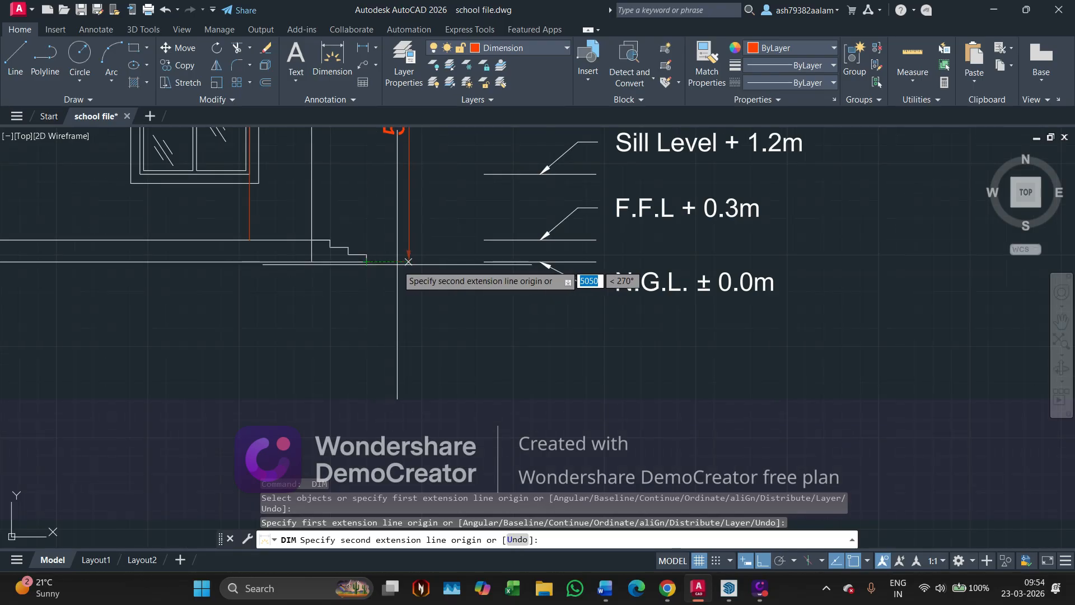
pyautogui.moveTo(408, 261); pyautogui.dragTo(403, 430, button='middle')
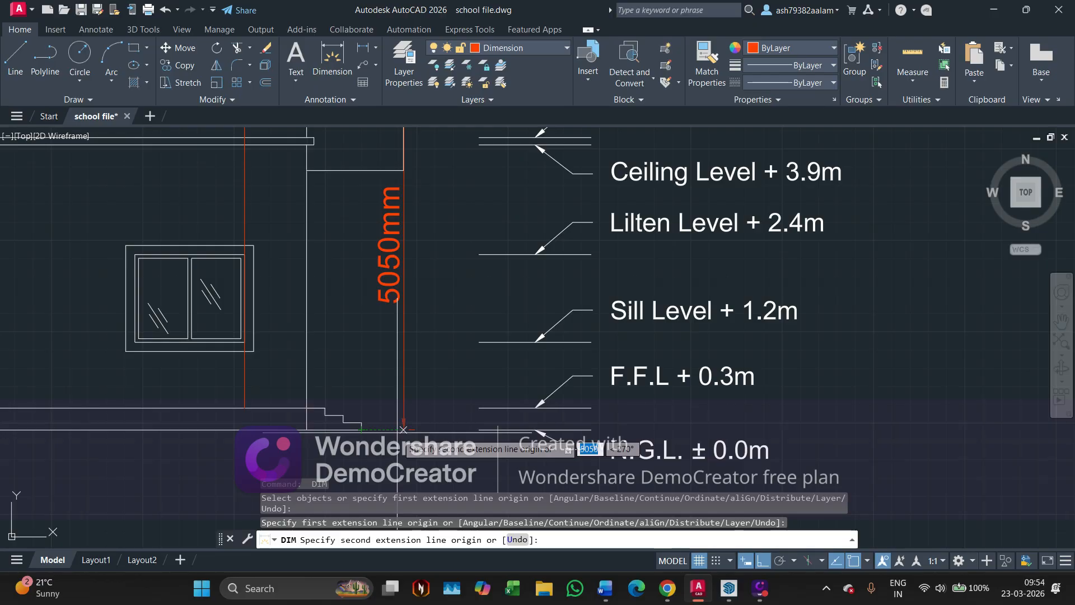
pyautogui.press('Escape')
# Change the lowest parapet label to read "Parapet Level + 5.05m".
pyautogui.scroll(-2, 398, 432)
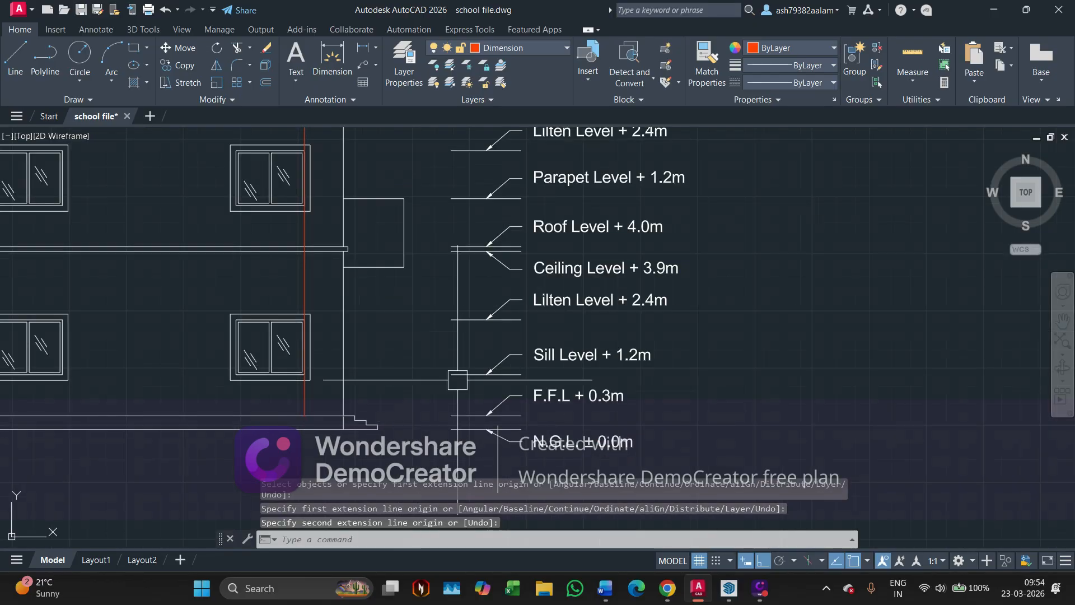
pyautogui.moveTo(480, 319); pyautogui.dragTo(480, 452, button='middle')
pyautogui.moveTo(524, 331); pyautogui.dragTo(482, 343, button='middle')
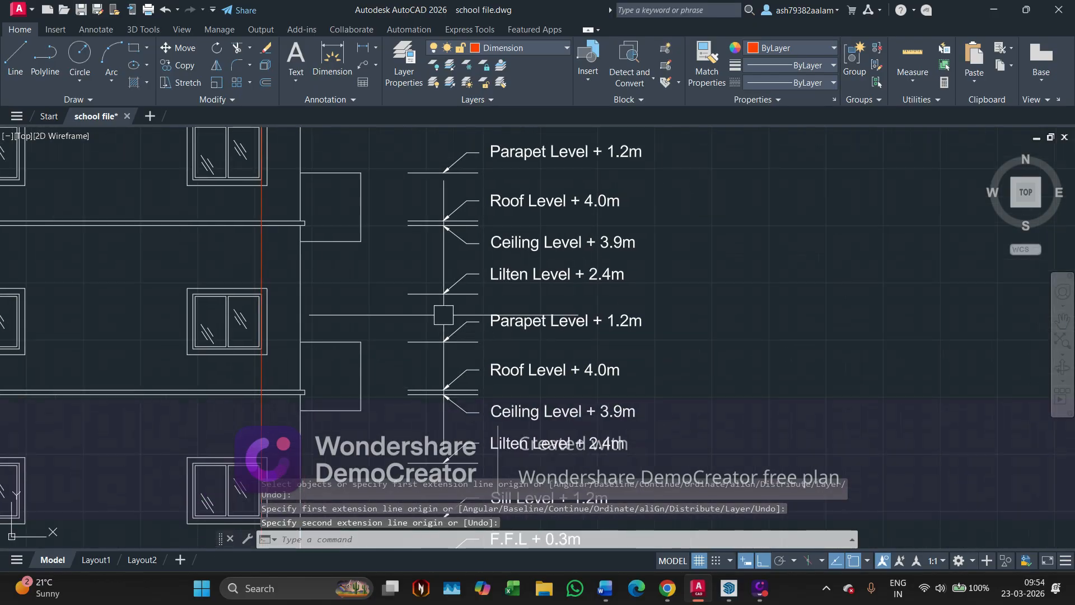
pyautogui.click(617, 324)
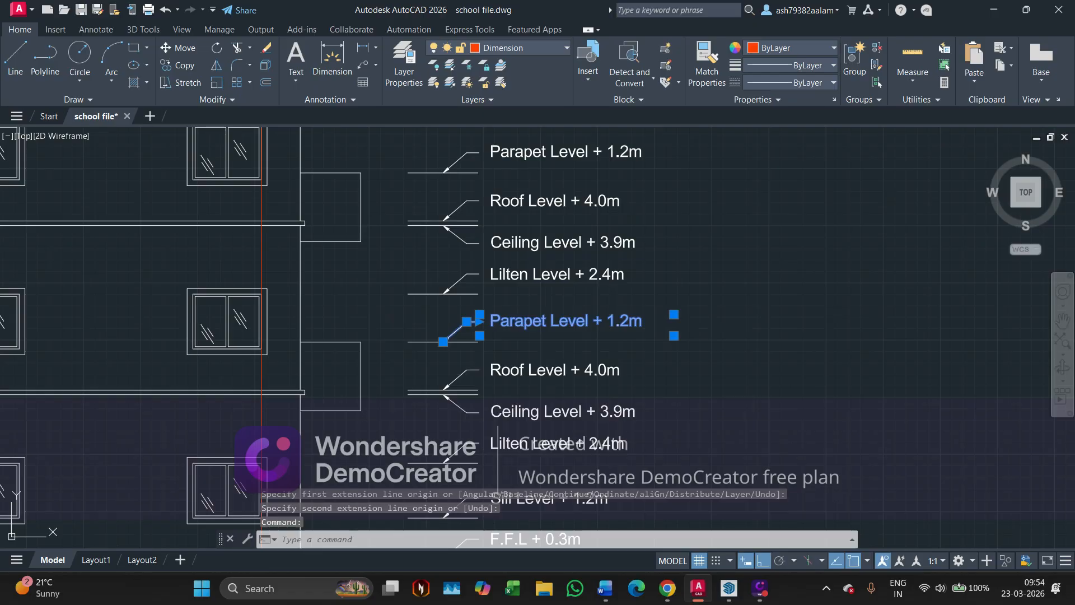
pyautogui.doubleClick(621, 322)
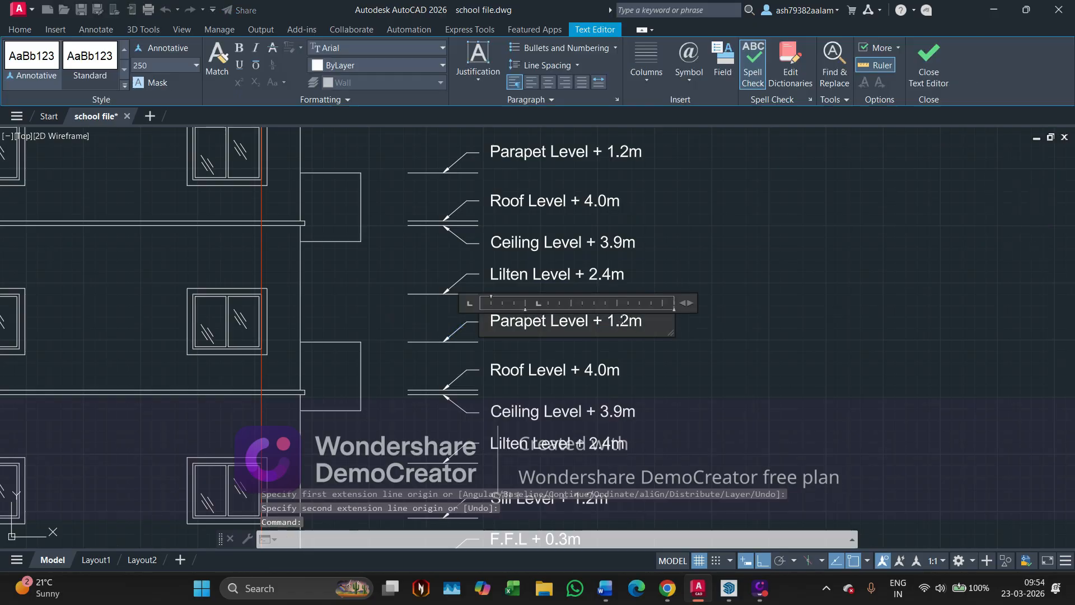
pyautogui.scroll(2, 623, 324)
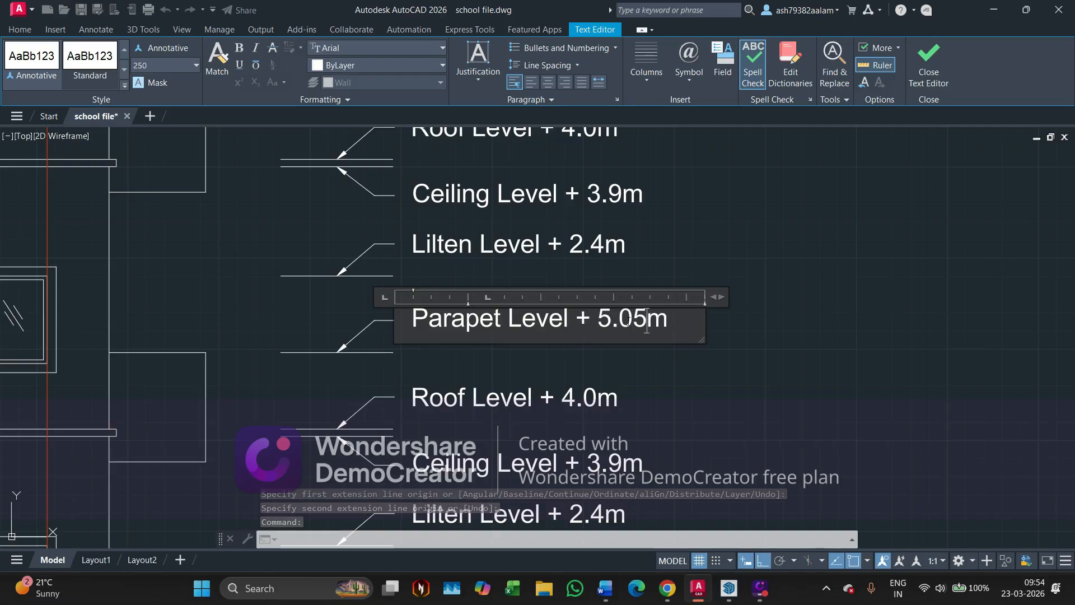
pyautogui.click(792, 373)
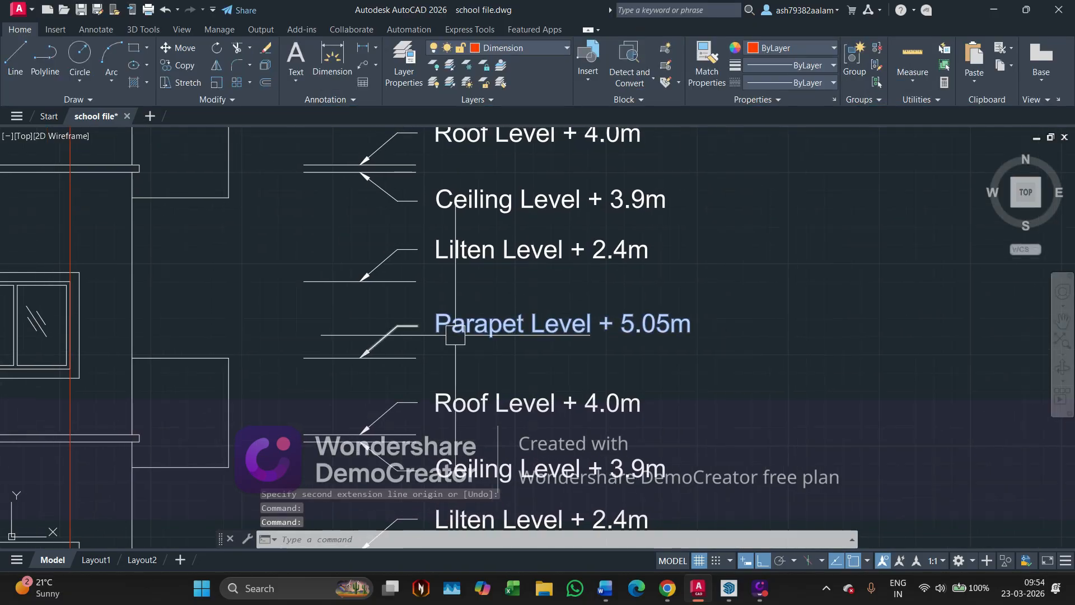
# Measure the vertical distance from the lintel line just above the lowest parapet level down to the N.G.L. line.
pyautogui.click(332, 62)
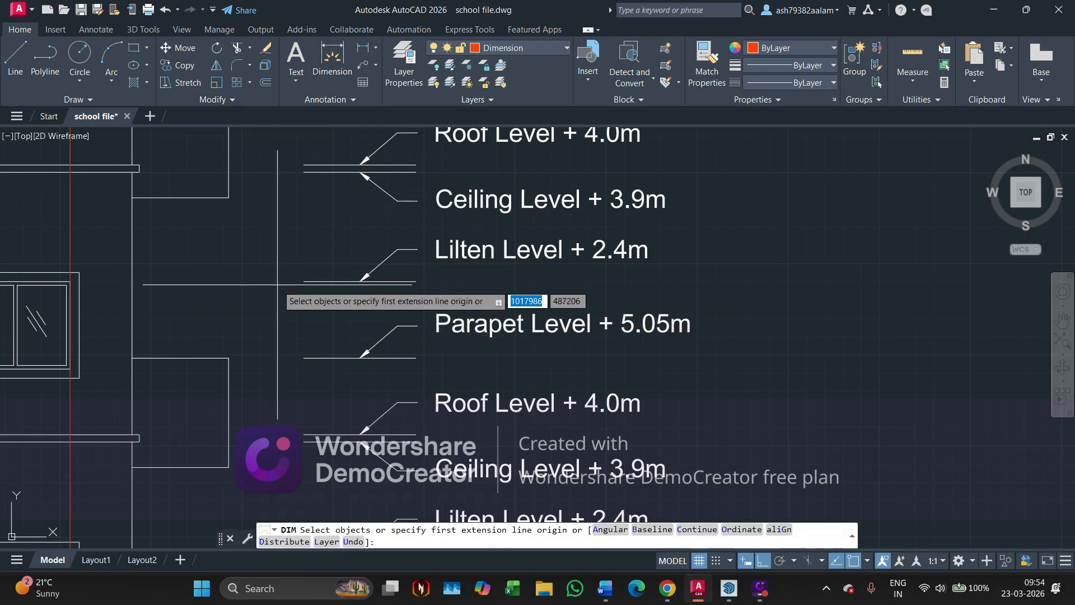
pyautogui.click(292, 282)
pyautogui.scroll(-4, 328, 280)
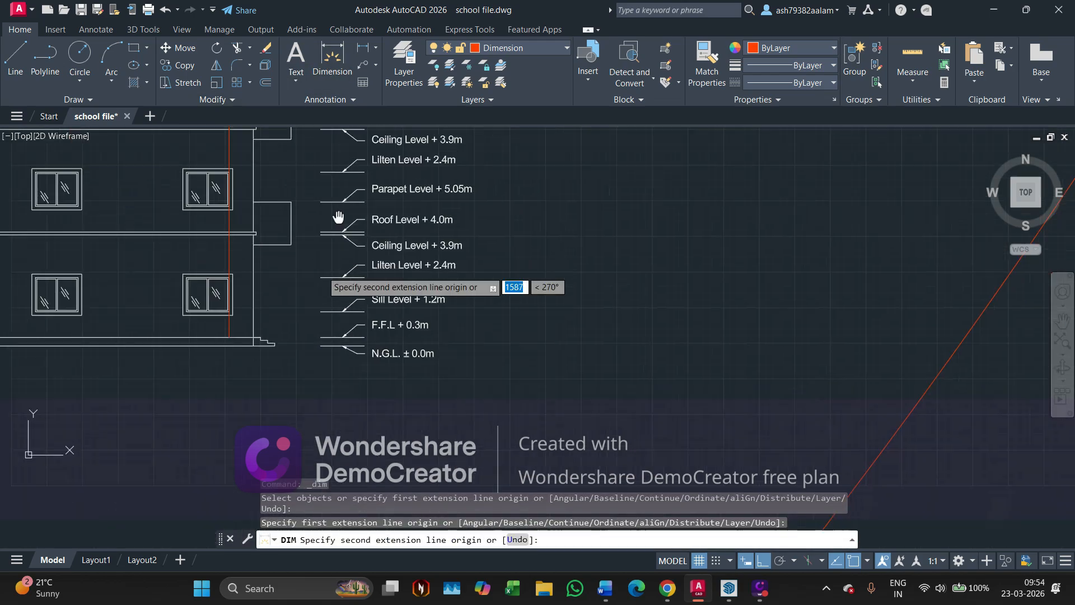
pyautogui.scroll(4, 335, 319)
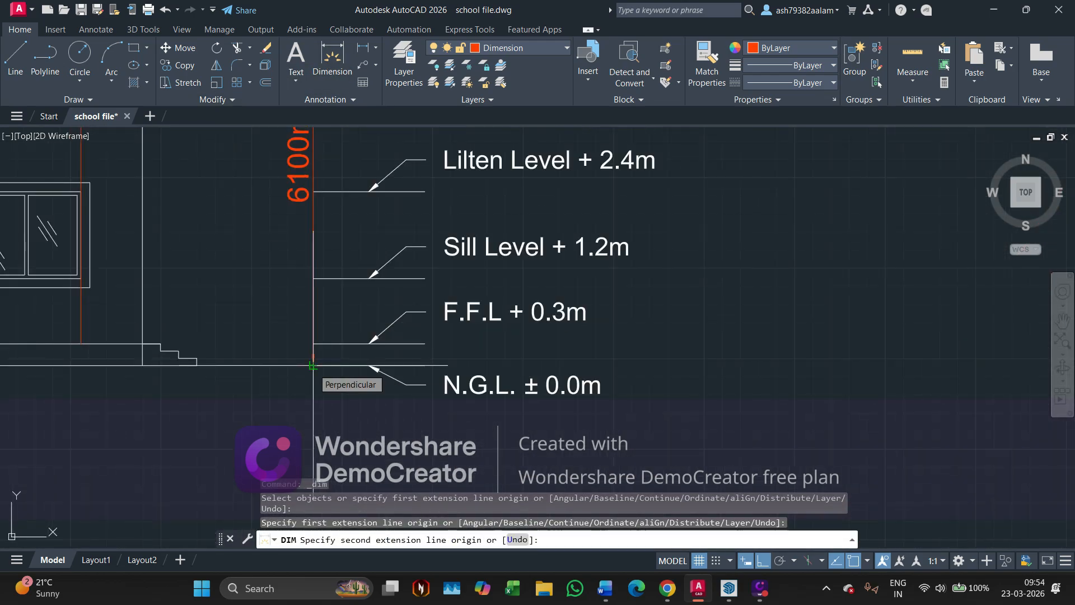
pyautogui.moveTo(312, 365); pyautogui.dragTo(337, 484, button='middle')
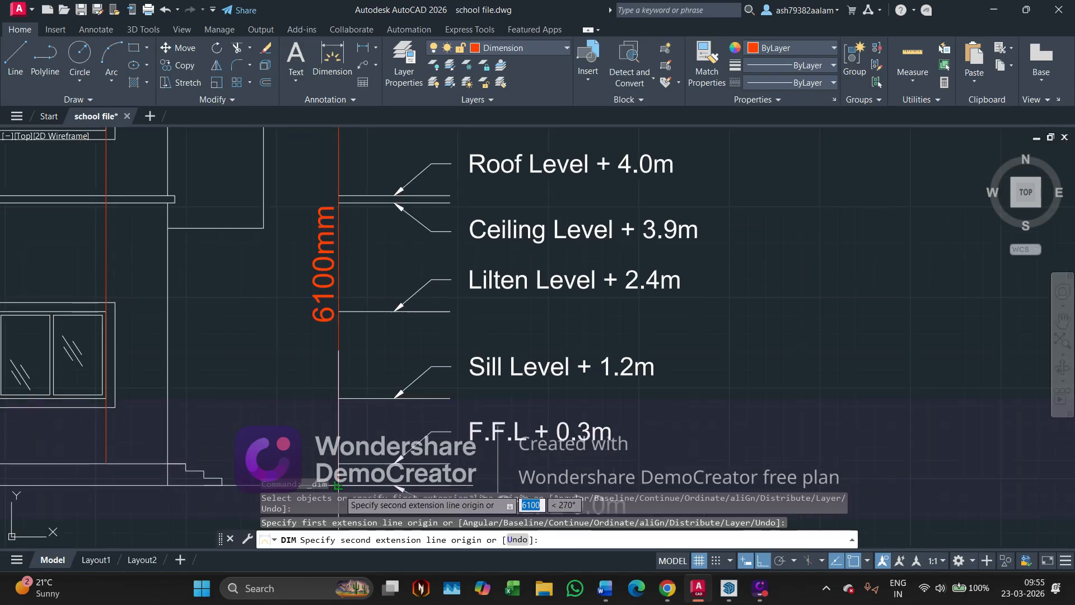
pyautogui.press('Escape')
# Change the lintel label just above the 5.05m parapet level to read "Lilten Level + 6.1m".
pyautogui.scroll(-4, 341, 378)
pyautogui.moveTo(429, 240); pyautogui.dragTo(452, 385, button='middle')
pyautogui.scroll(2, 382, 390)
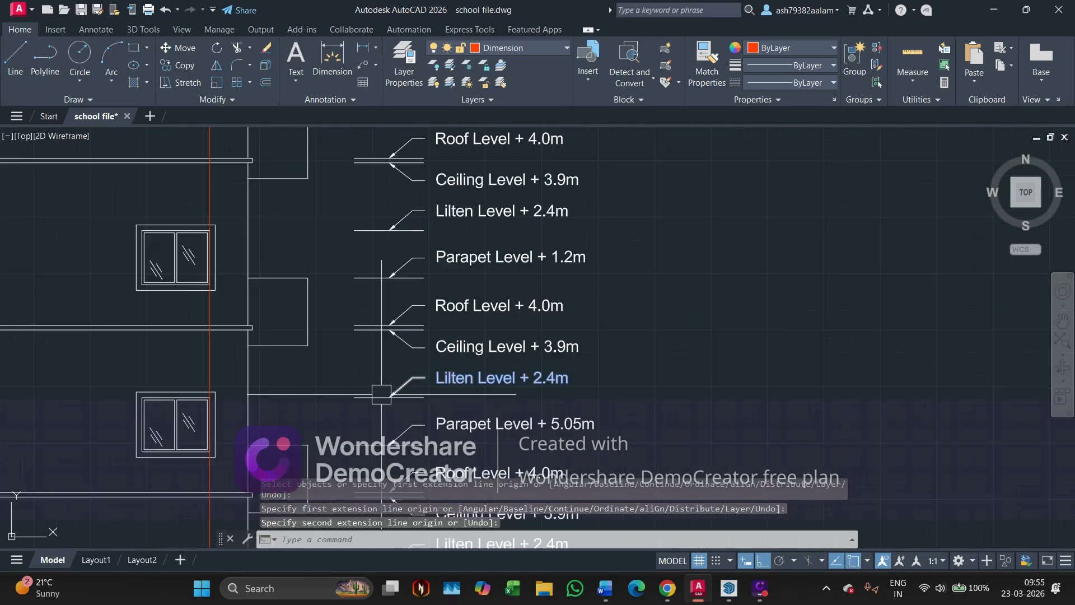
pyautogui.moveTo(381, 393); pyautogui.dragTo(363, 280, button='middle')
pyautogui.scroll(2, 513, 259)
pyautogui.click(515, 259)
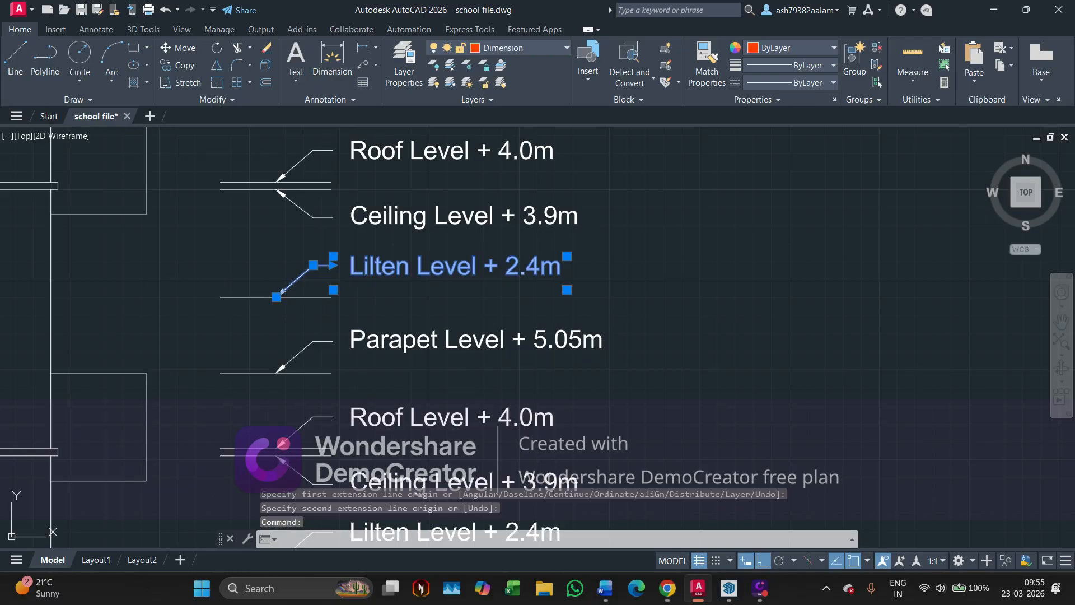
pyautogui.doubleClick(573, 269)
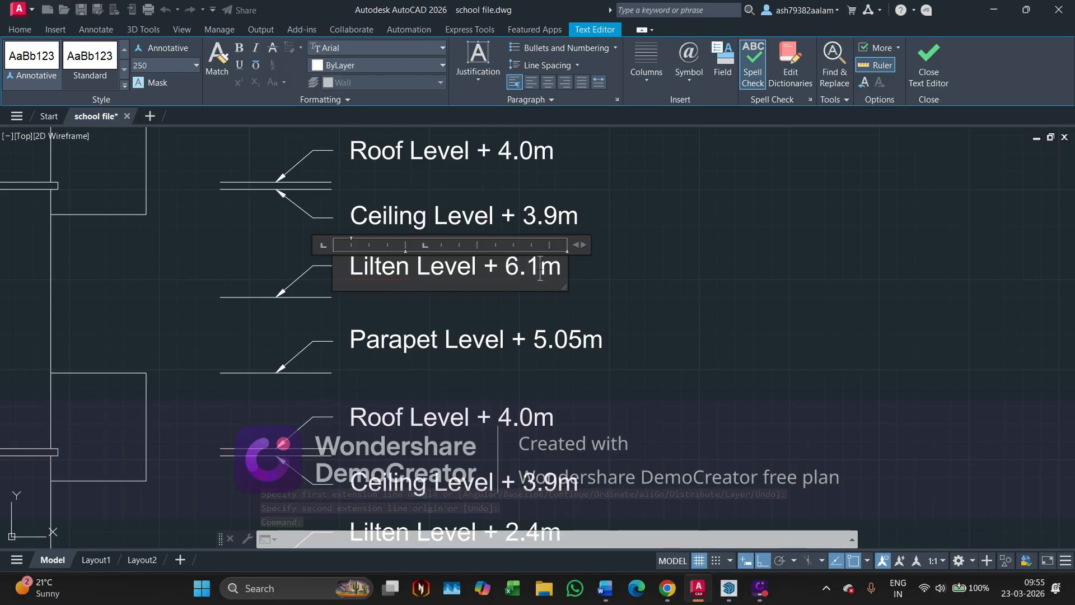
pyautogui.click(614, 319)
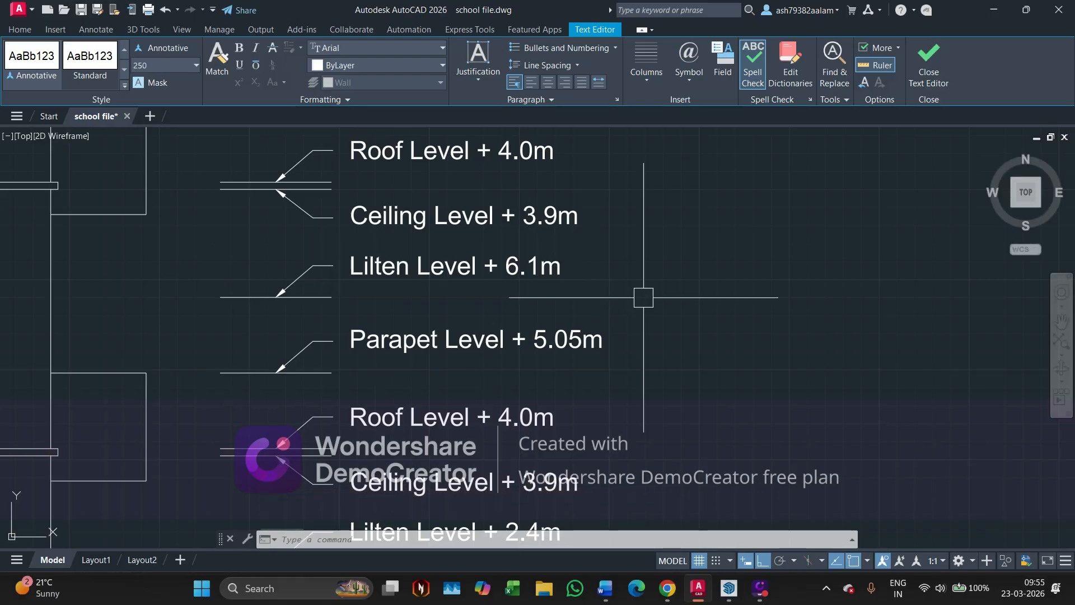
# Measure the heights of the ceiling and roof lines above the 6.1m lintel level, starting from the N.G.L. line.
pyautogui.scroll(-6, 643, 297)
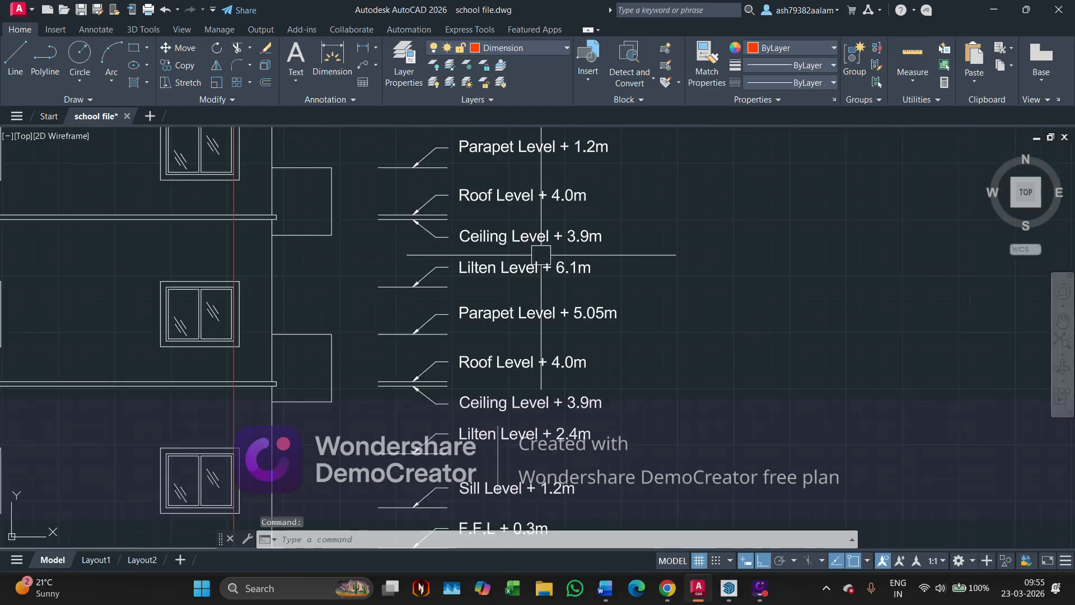
pyautogui.click(332, 59)
pyautogui.scroll(6, 458, 327)
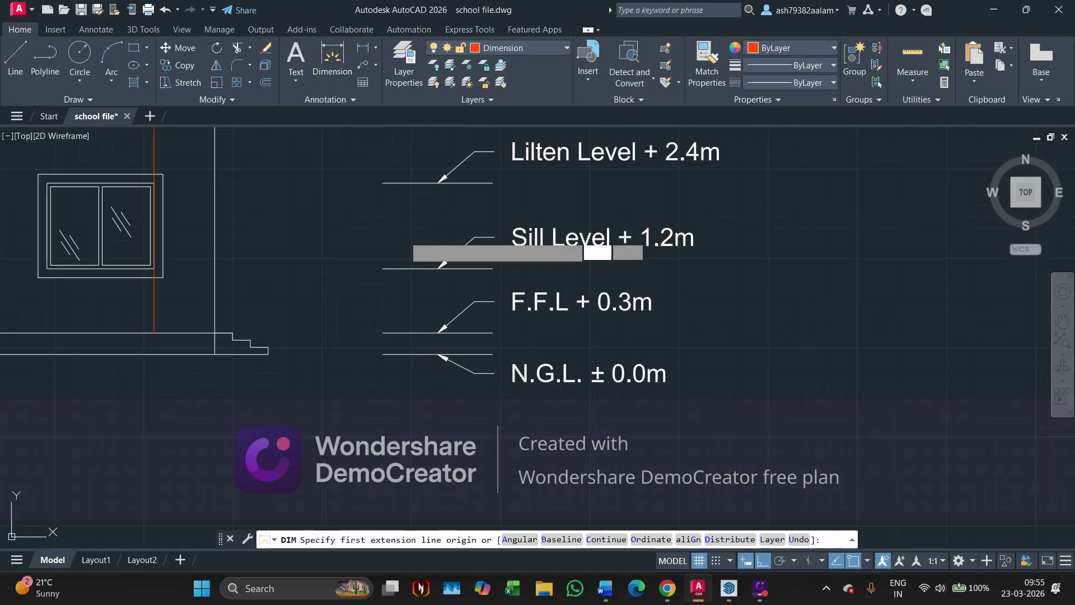
pyautogui.click(383, 354)
pyautogui.scroll(-3, 404, 241)
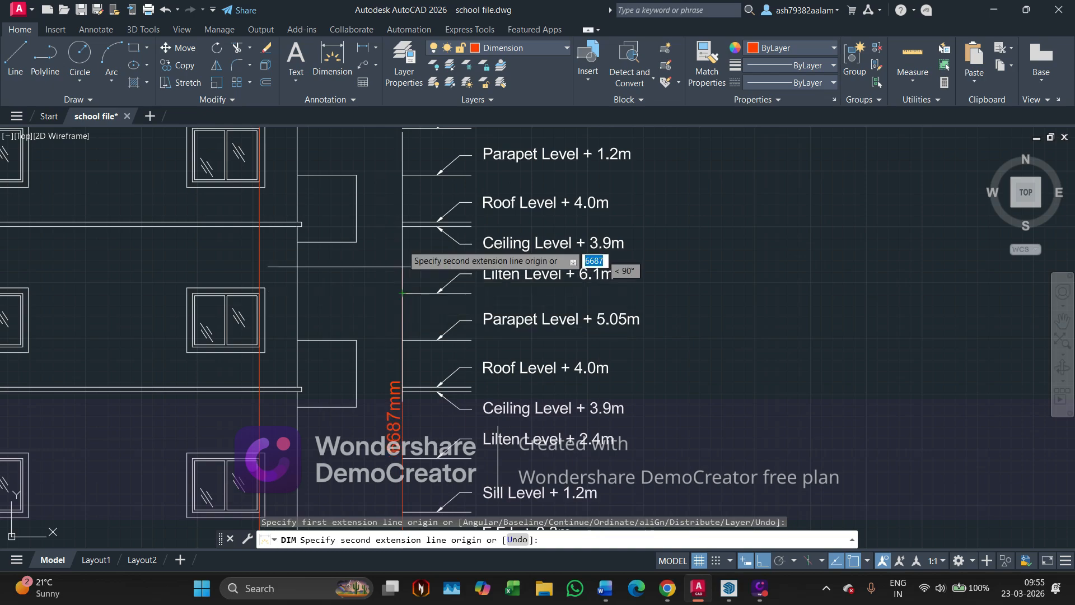
pyautogui.scroll(2, 400, 227)
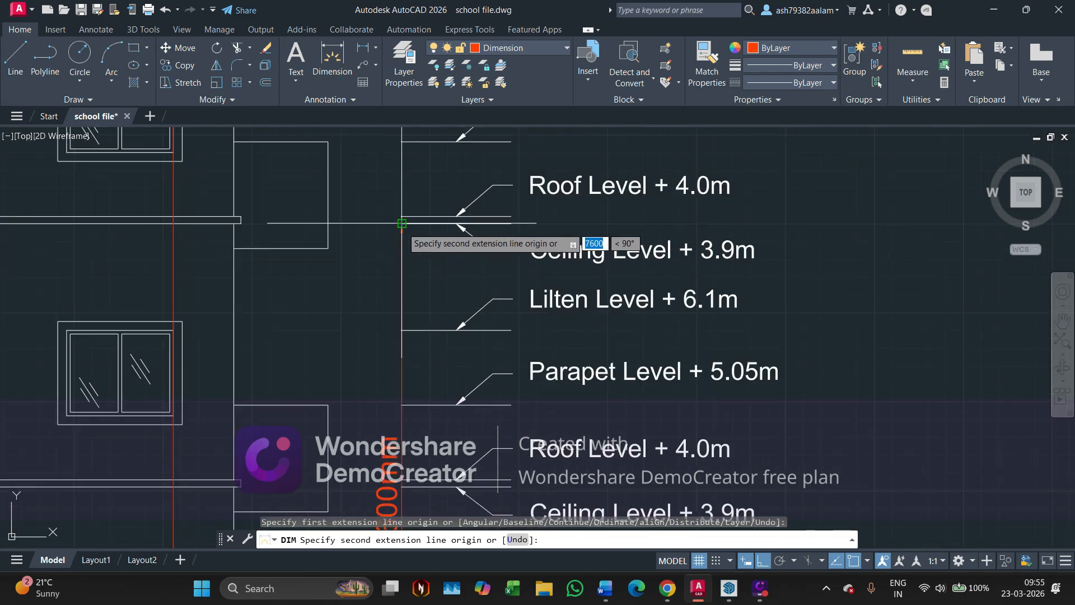
pyautogui.moveTo(401, 226); pyautogui.dragTo(425, 163, button='middle')
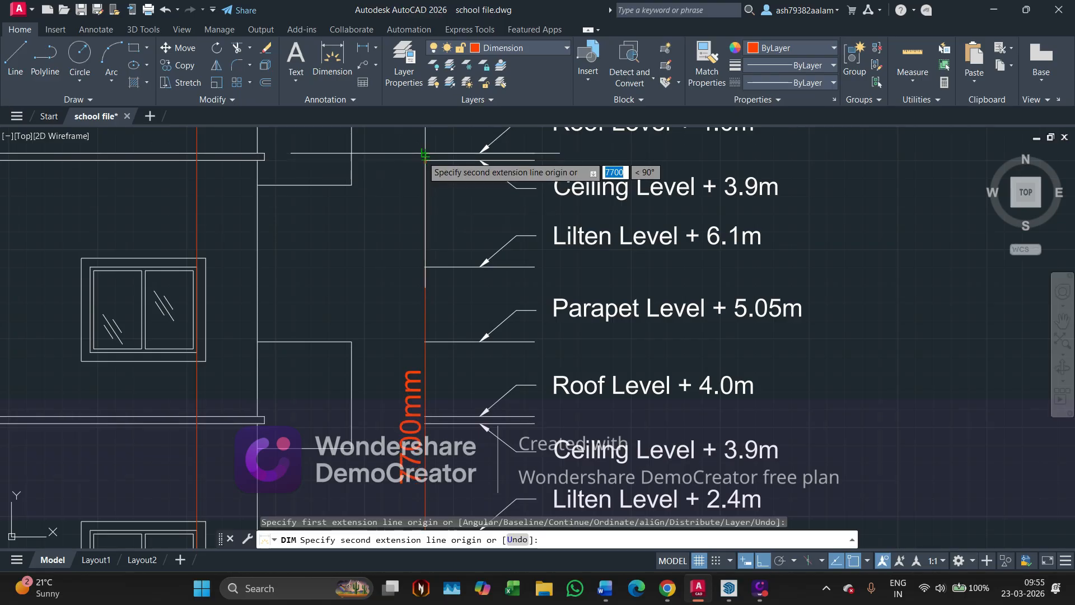
pyautogui.press('Escape')
pyautogui.moveTo(423, 155); pyautogui.dragTo(380, 173, button='middle')
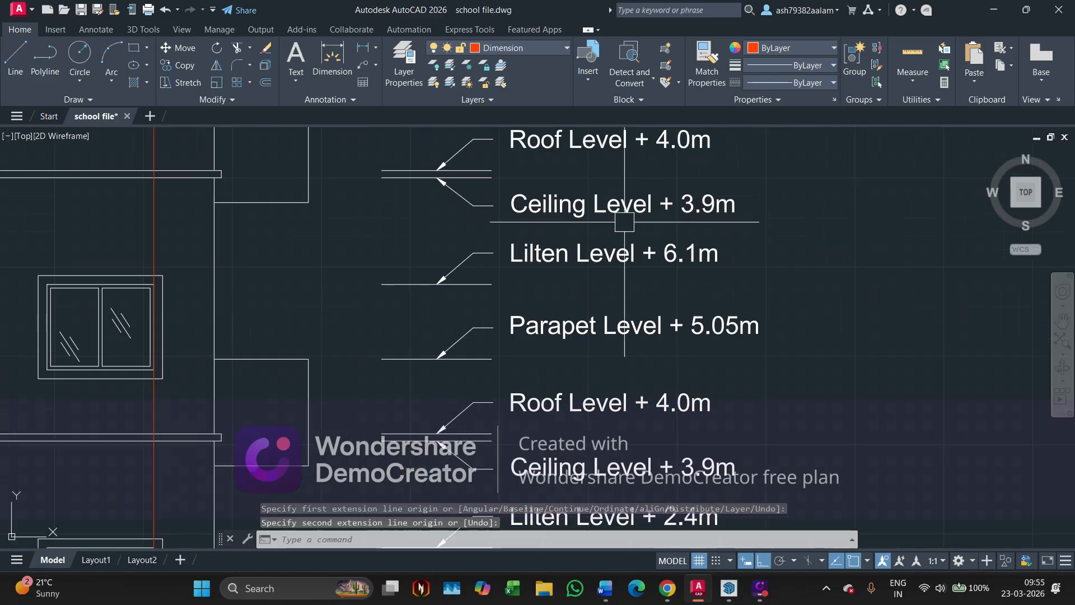
# Change the ceiling label just above the 6.1m lintel level to read "Ceiling Level + 7.6m".
pyautogui.click(621, 204)
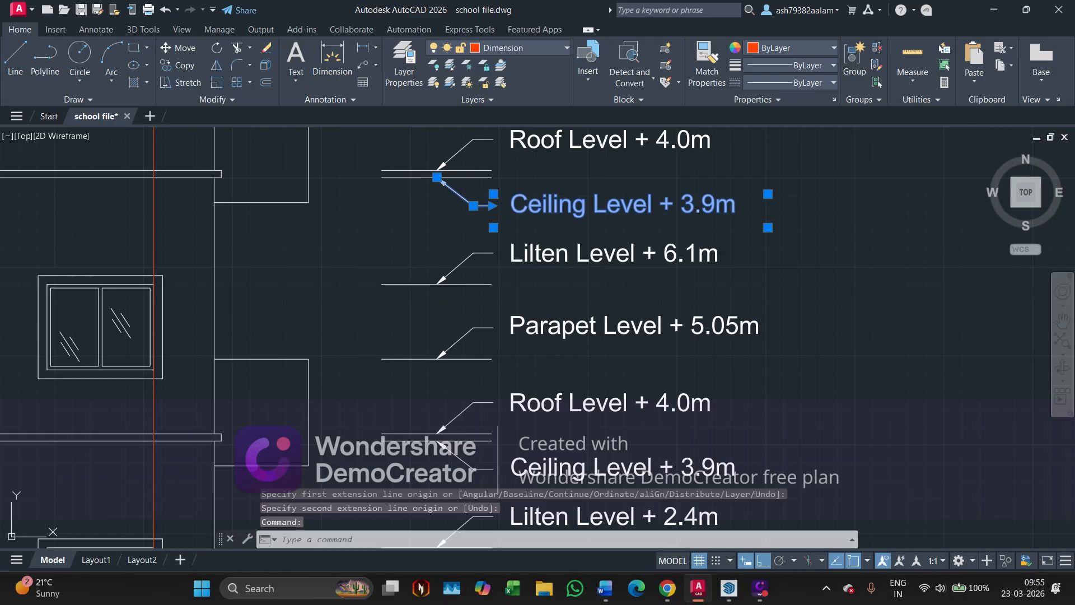
pyautogui.doubleClick(638, 202)
pyautogui.scroll(2, 697, 209)
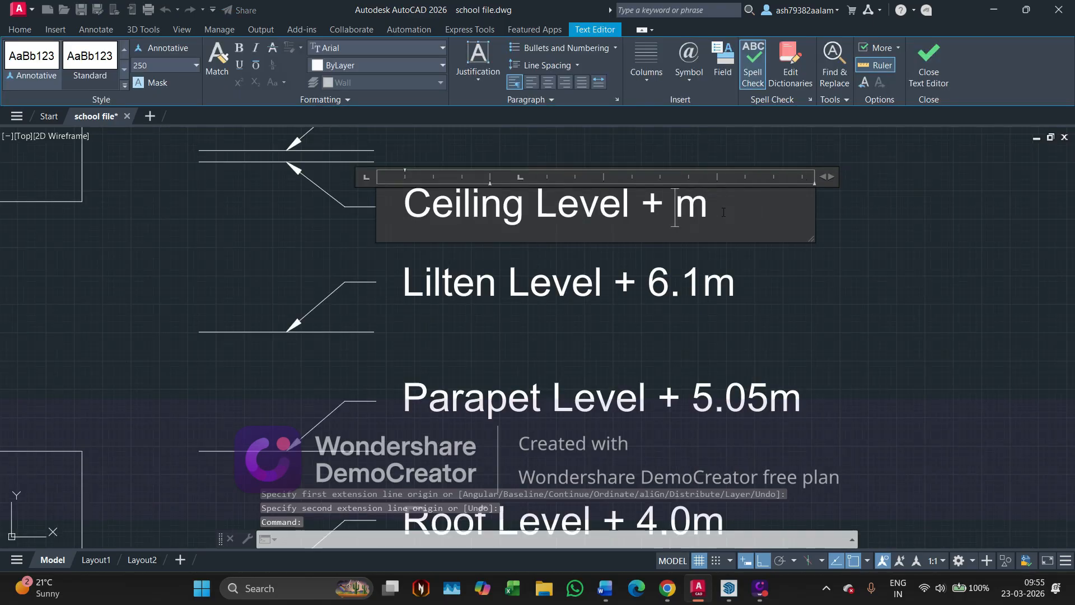
pyautogui.write('7.6')
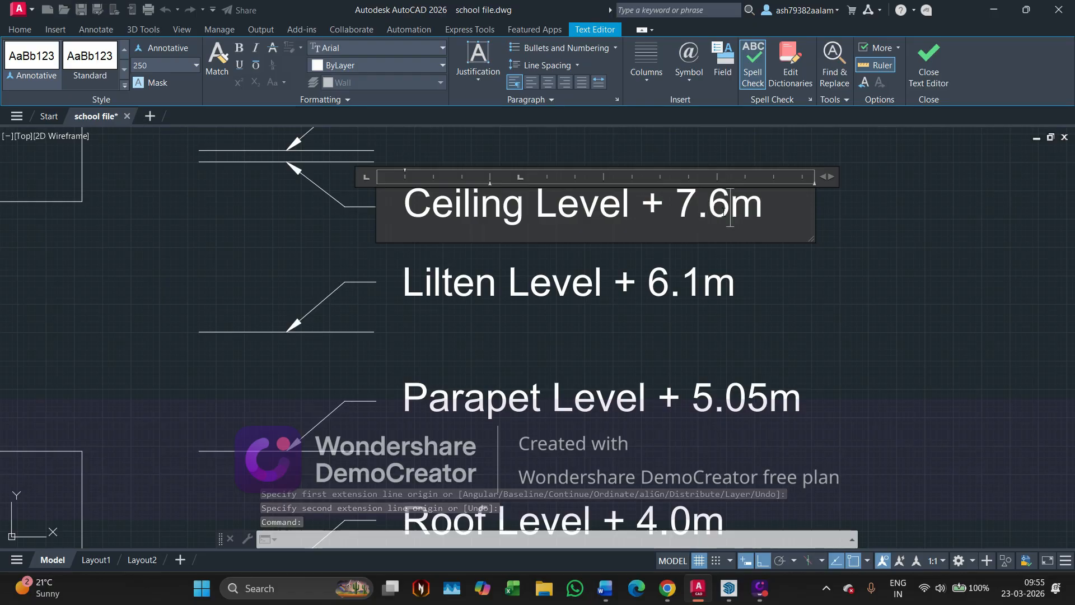
pyautogui.click(689, 185)
# Change the roof label just above the 7.6m ceiling level to read "Roof Level + 7.7m".
pyautogui.moveTo(689, 185); pyautogui.dragTo(690, 378, button='middle')
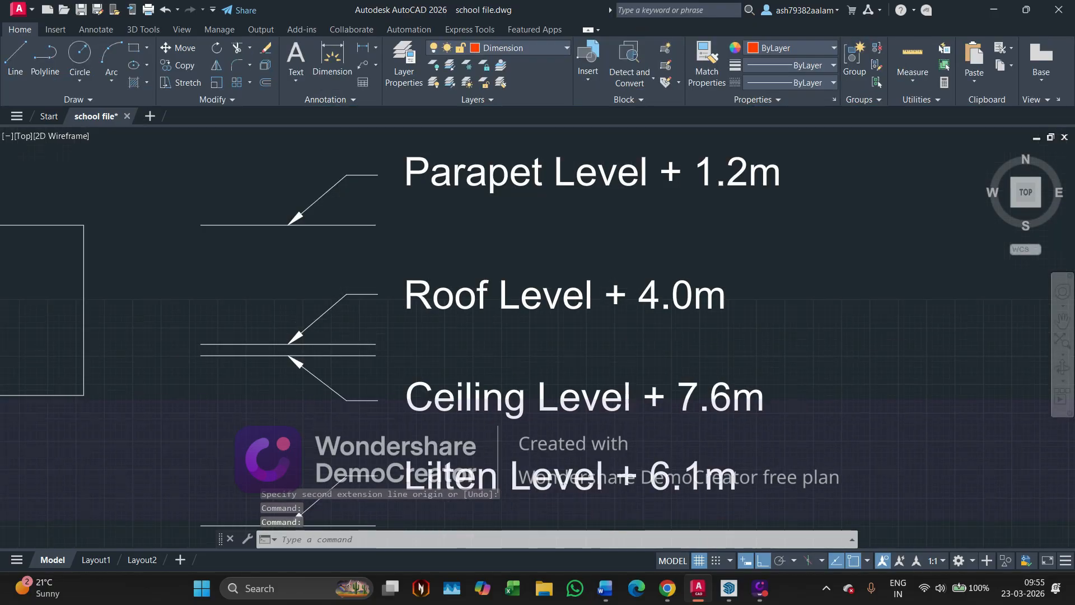
pyautogui.moveTo(590, 298); pyautogui.dragTo(556, 300, button='middle')
pyautogui.click(557, 300)
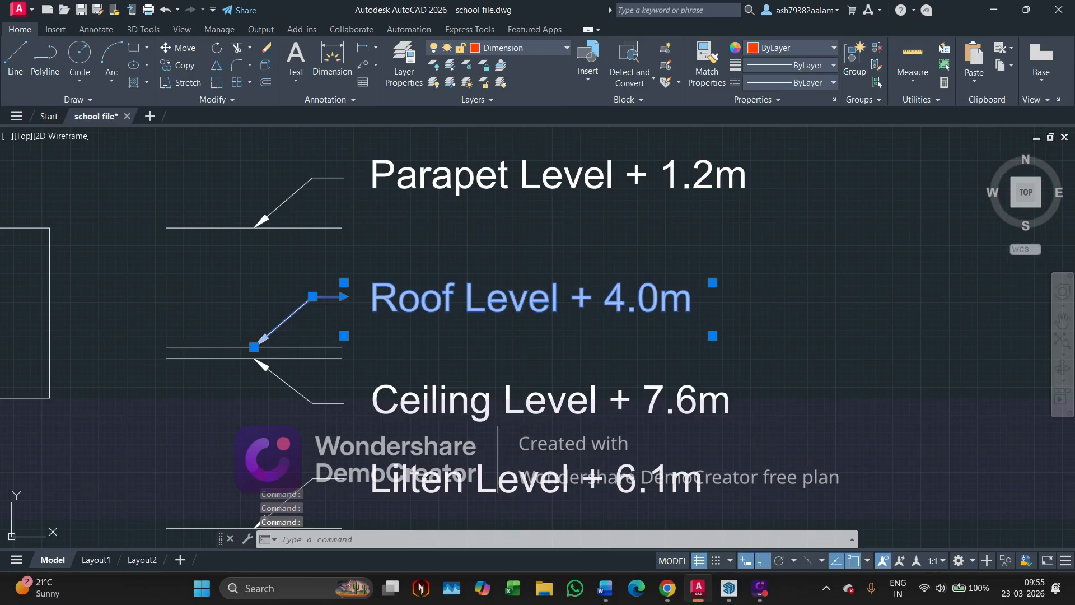
pyautogui.doubleClick(707, 299)
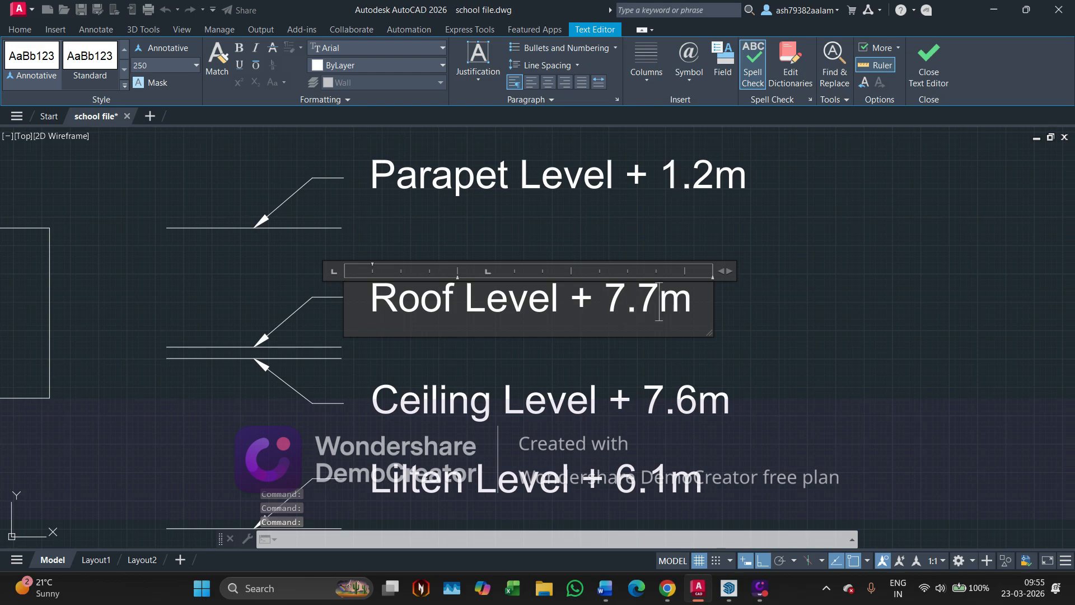
pyautogui.click(862, 310)
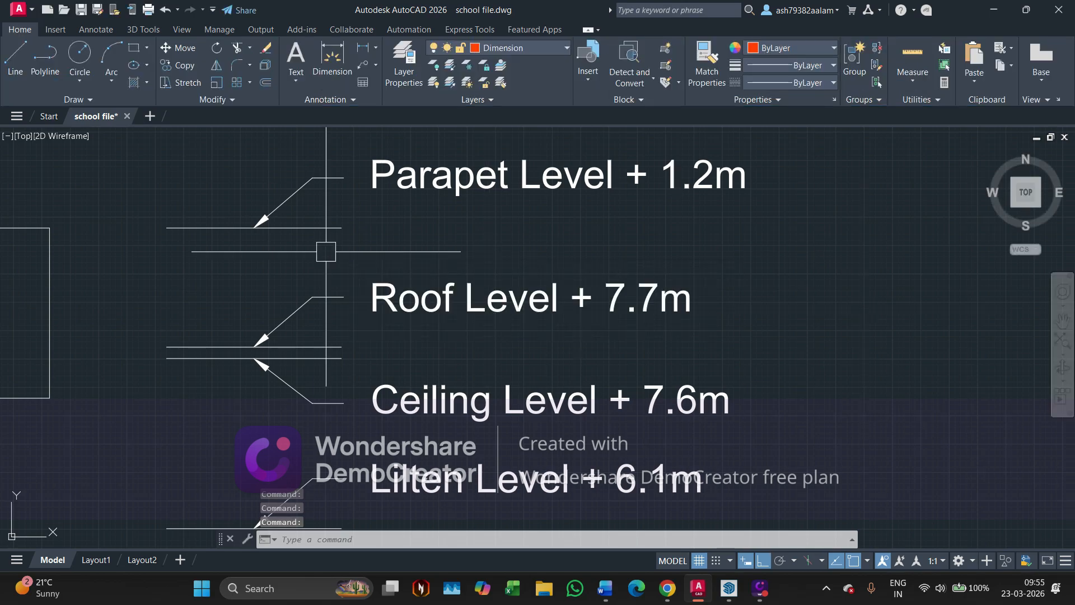
# Measure the heights of the parapet and lintel lines above the 7.7m roof level, starting from the N.G.L. line.
pyautogui.moveTo(324, 247)
pyautogui.mouseDown(button='middle')
pyautogui.moveTo(433, 252)
pyautogui.moveTo(420, 235)
pyautogui.mouseUp(button='middle')
pyautogui.click(349, 63)
pyautogui.scroll(-5, 301, 252)
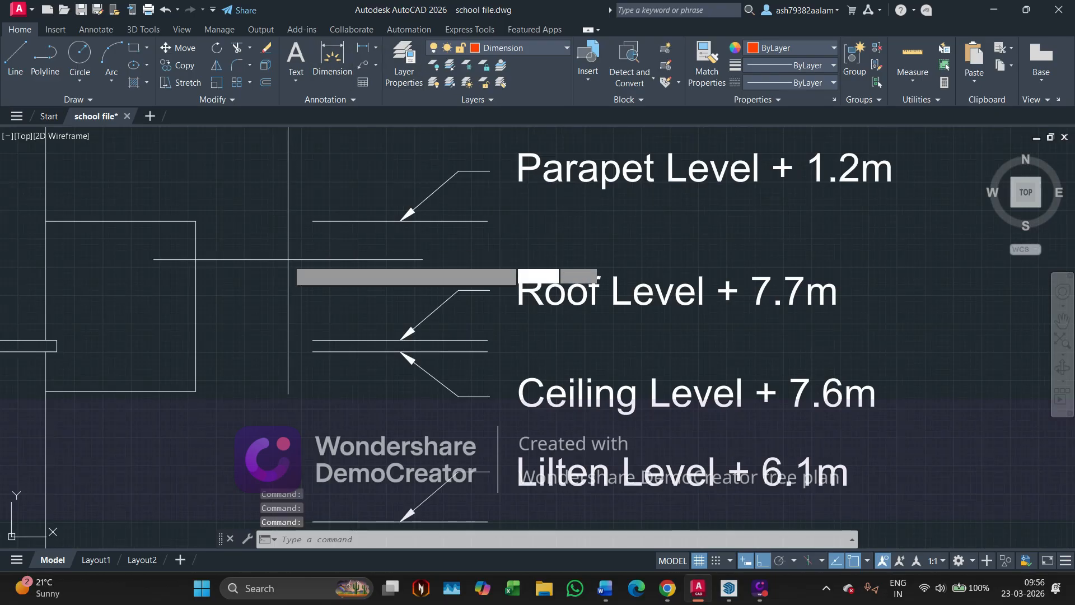
pyautogui.moveTo(301, 252); pyautogui.dragTo(386, 235, button='middle')
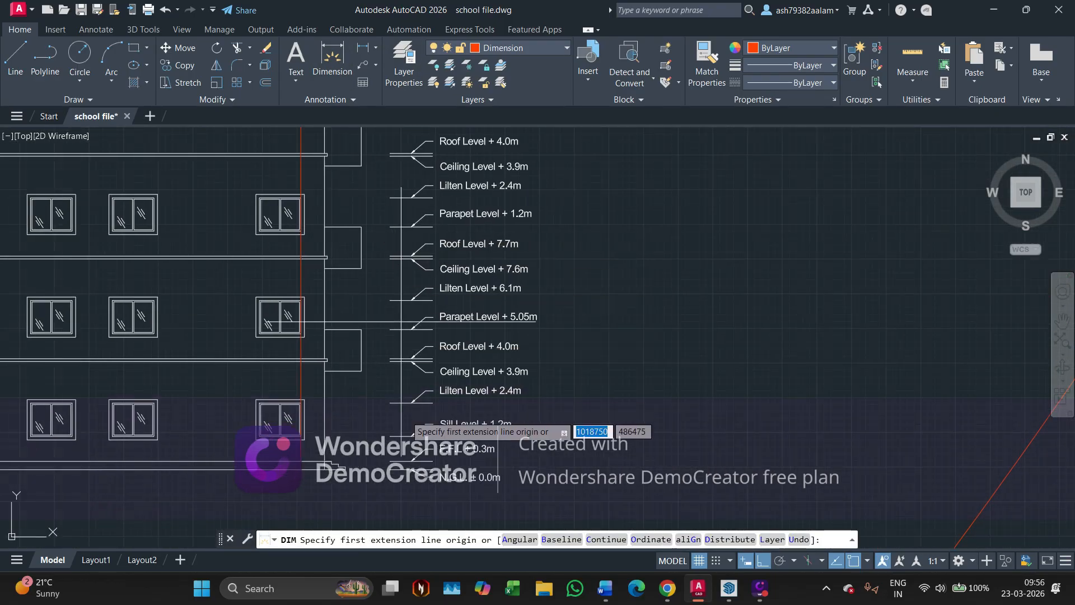
pyautogui.scroll(4, 395, 232)
pyautogui.click(380, 334)
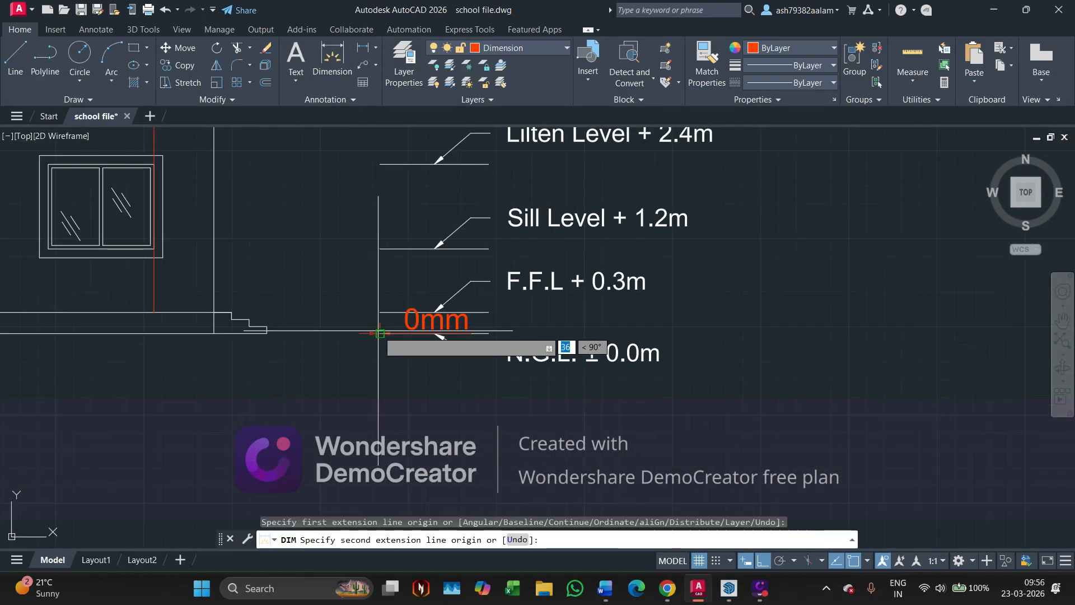
pyautogui.scroll(-4, 381, 345)
pyautogui.moveTo(370, 307); pyautogui.dragTo(376, 386, button='middle')
pyautogui.moveTo(371, 251)
pyautogui.mouseDown(button='middle')
pyautogui.moveTo(377, 303)
pyautogui.moveTo(435, 274)
pyautogui.mouseUp(button='middle')
pyautogui.scroll(4, 377, 303)
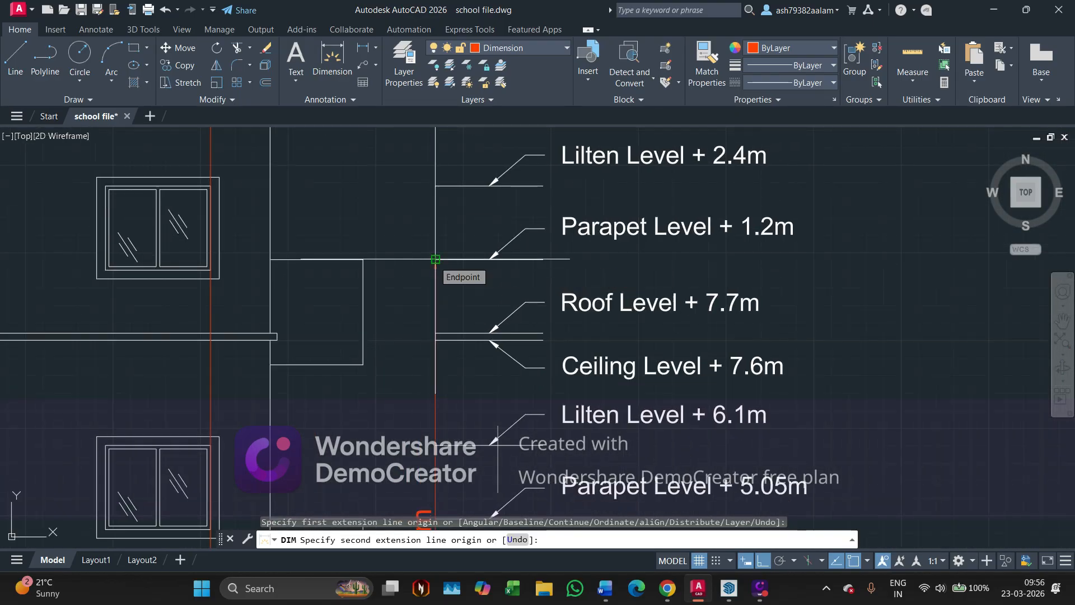
pyautogui.scroll(2, 436, 259)
pyautogui.moveTo(435, 259); pyautogui.dragTo(468, 84, button='middle')
pyautogui.moveTo(468, 154); pyautogui.dragTo(469, 242, button='middle')
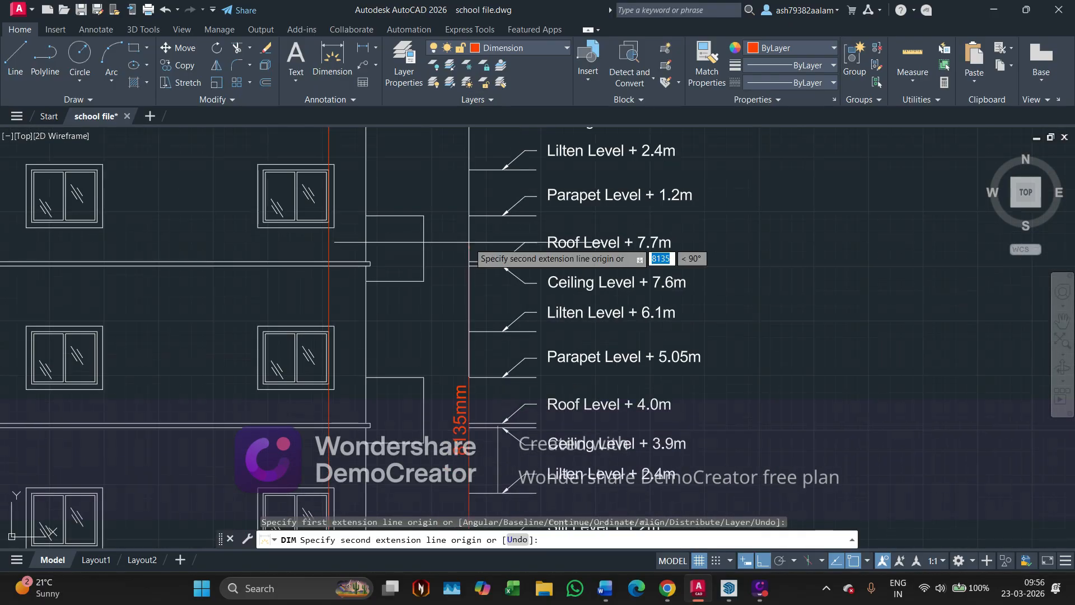
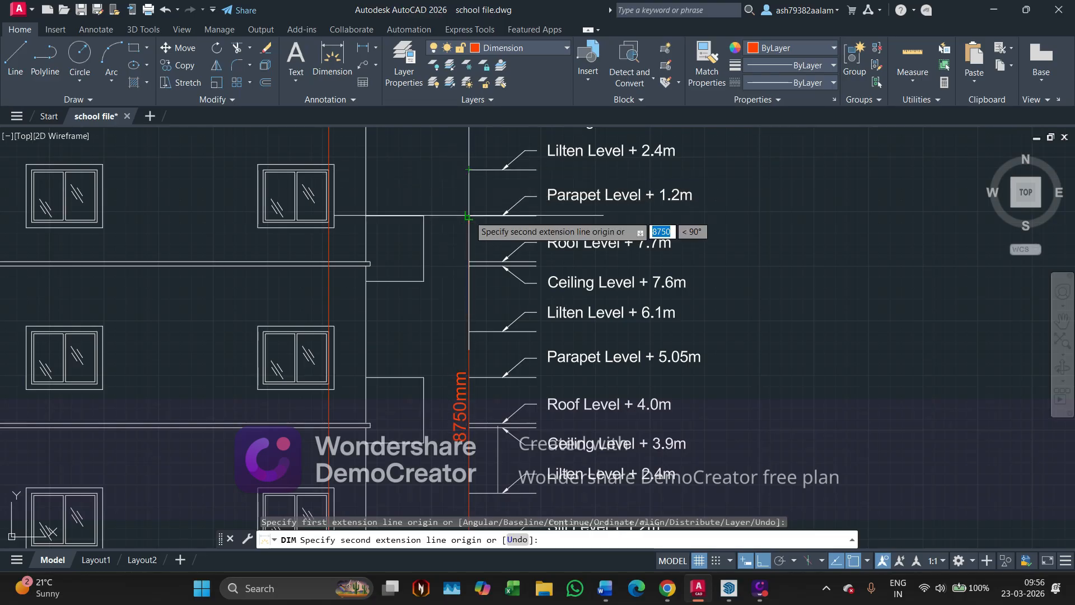
pyautogui.press('Escape')
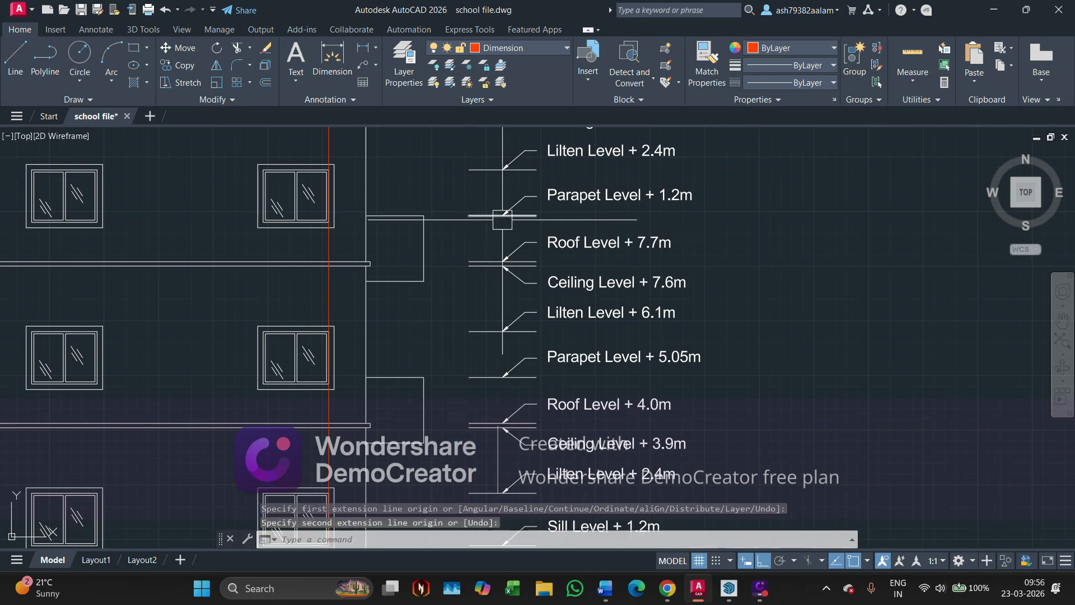
# Change the parapet label just above the 7.7m roof level to read "Parapet Level + 8.75m".
pyautogui.click(689, 194)
pyautogui.scroll(2, 691, 194)
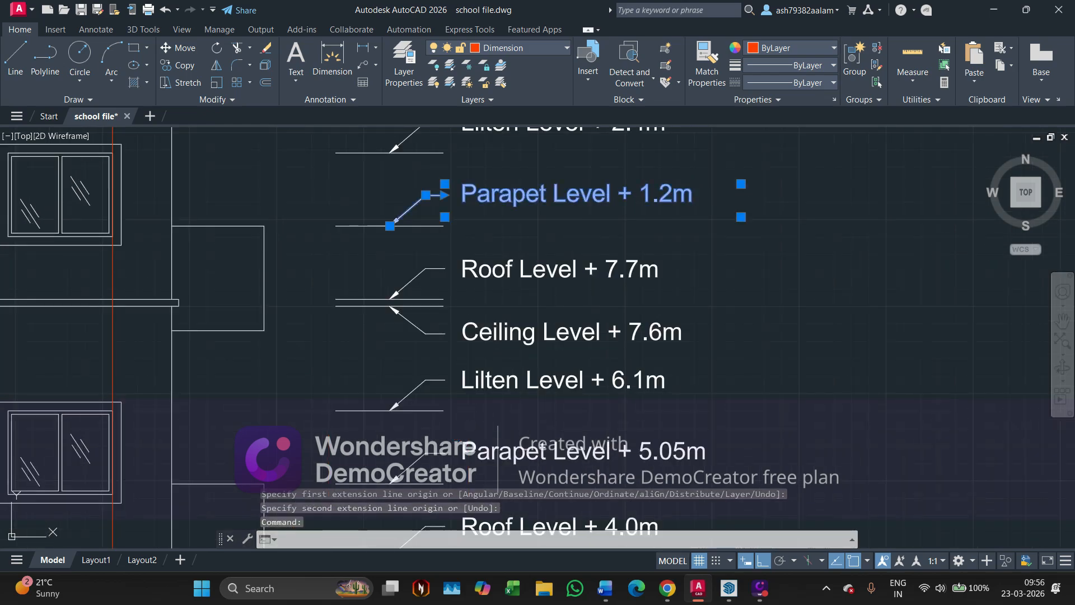
pyautogui.doubleClick(662, 187)
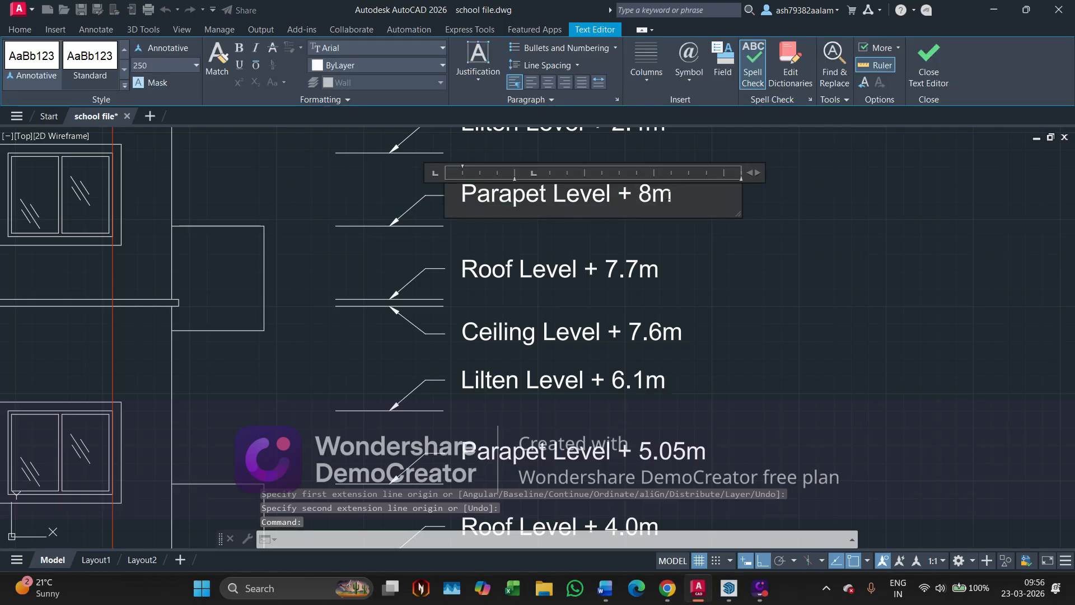
pyautogui.click(789, 246)
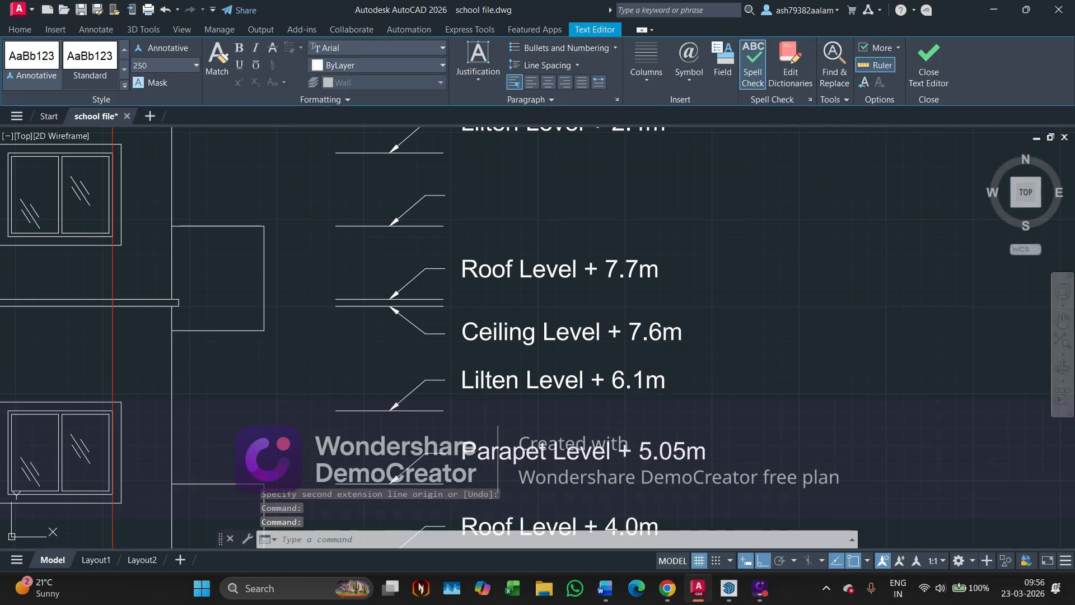
# Change the lintel label just above the 8.75m parapet level to read "Lilten Level + 9.8m".
pyautogui.moveTo(542, 191); pyautogui.dragTo(580, 317, button='middle')
pyautogui.moveTo(581, 274); pyautogui.dragTo(583, 320, button='middle')
pyautogui.click(687, 292)
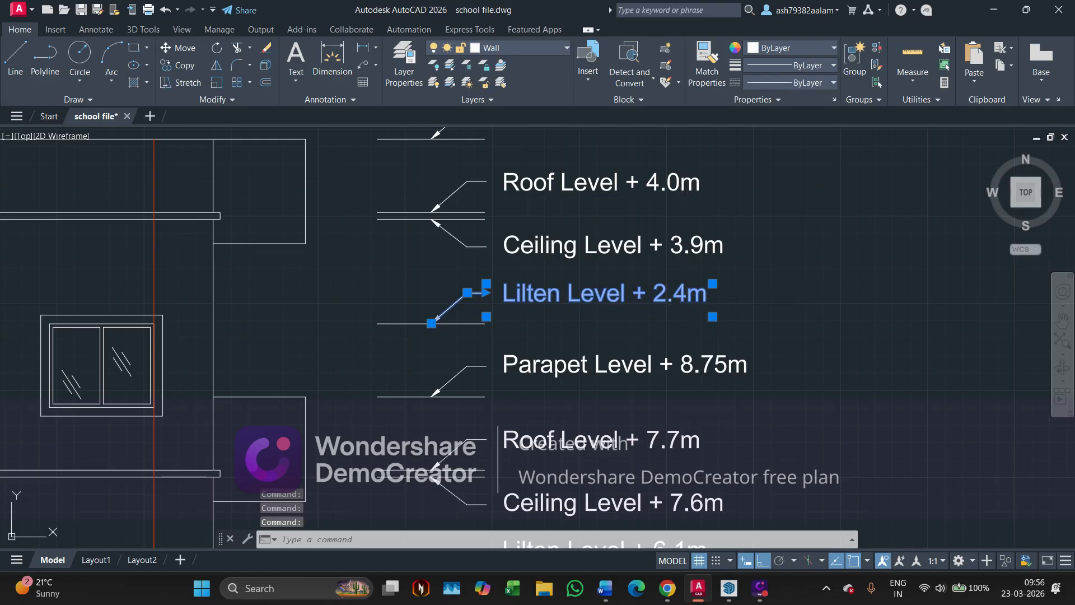
pyautogui.doubleClick(686, 295)
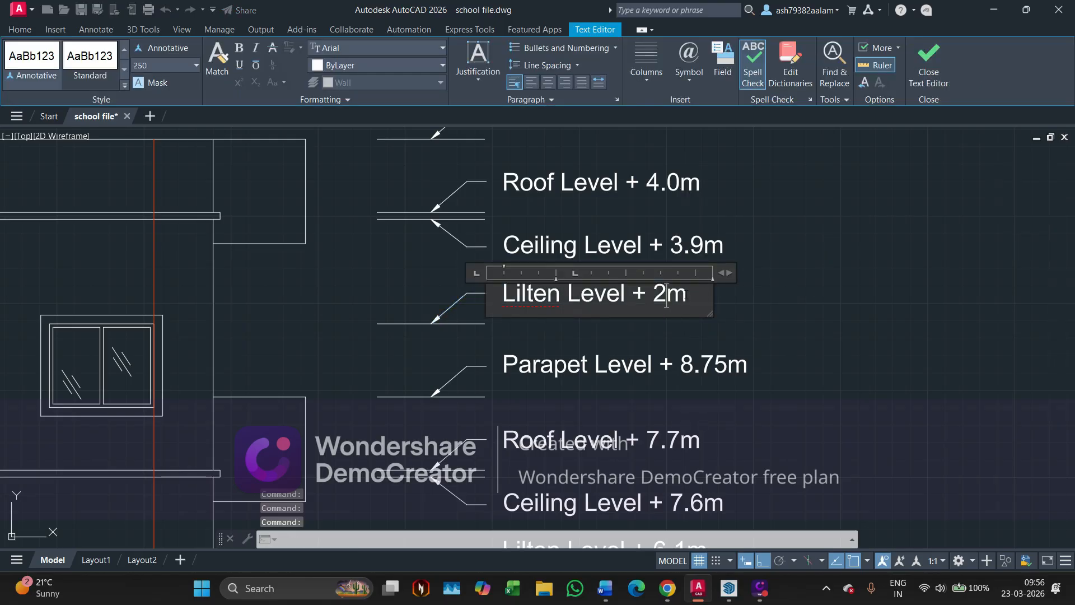
pyautogui.click(814, 317)
# Measure the heights of the top floor's ceiling and roof lines above the 9.8m lintel level, starting from the N.G.L. line.
pyautogui.scroll(-5, 814, 312)
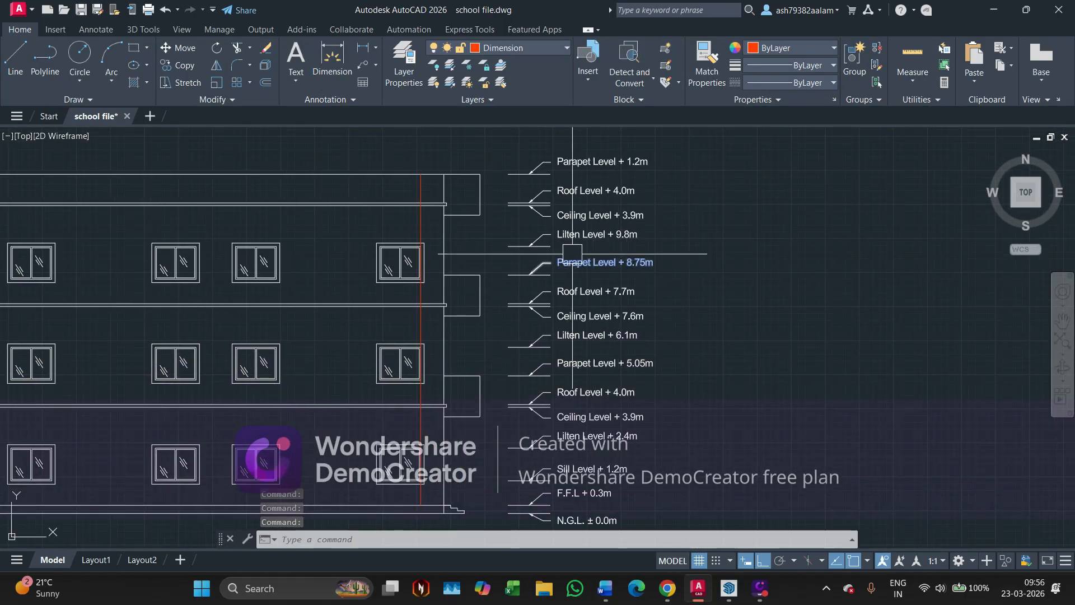
pyautogui.moveTo(554, 265); pyautogui.dragTo(556, 227, button='middle')
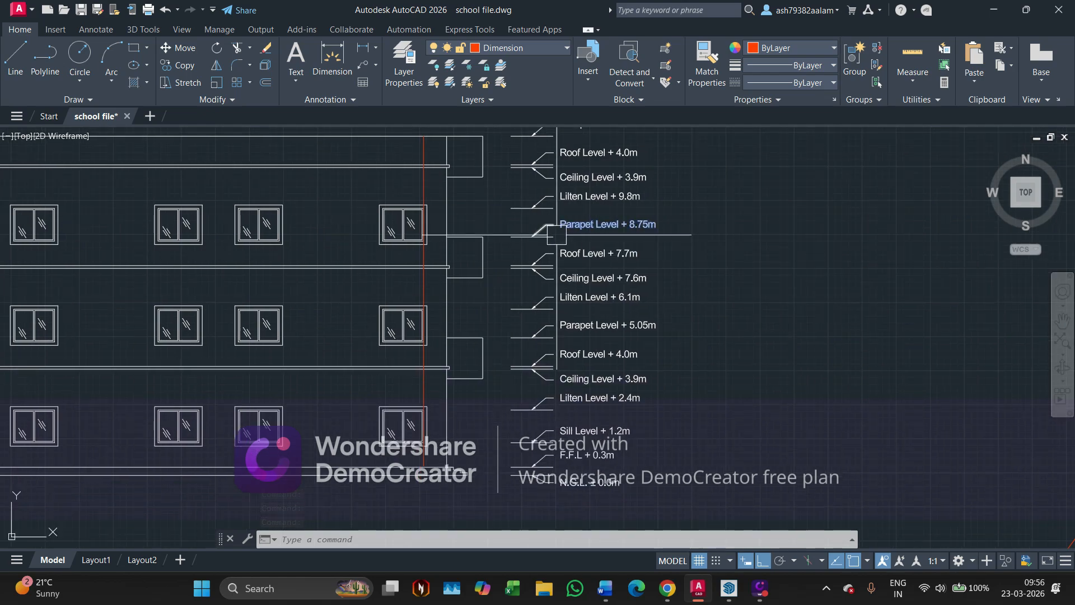
pyautogui.click(332, 59)
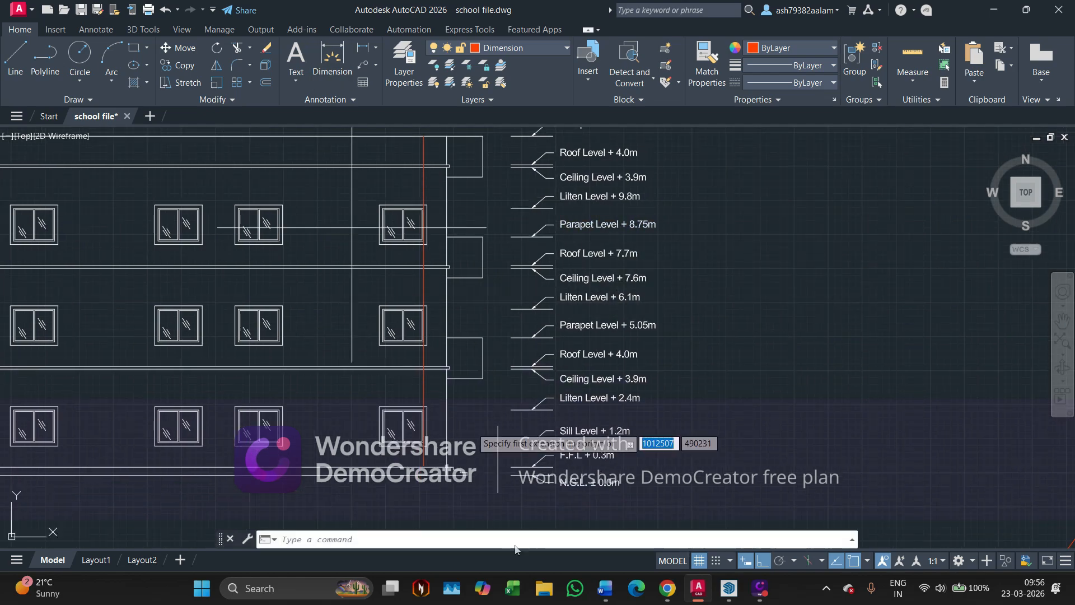
pyautogui.scroll(5, 510, 473)
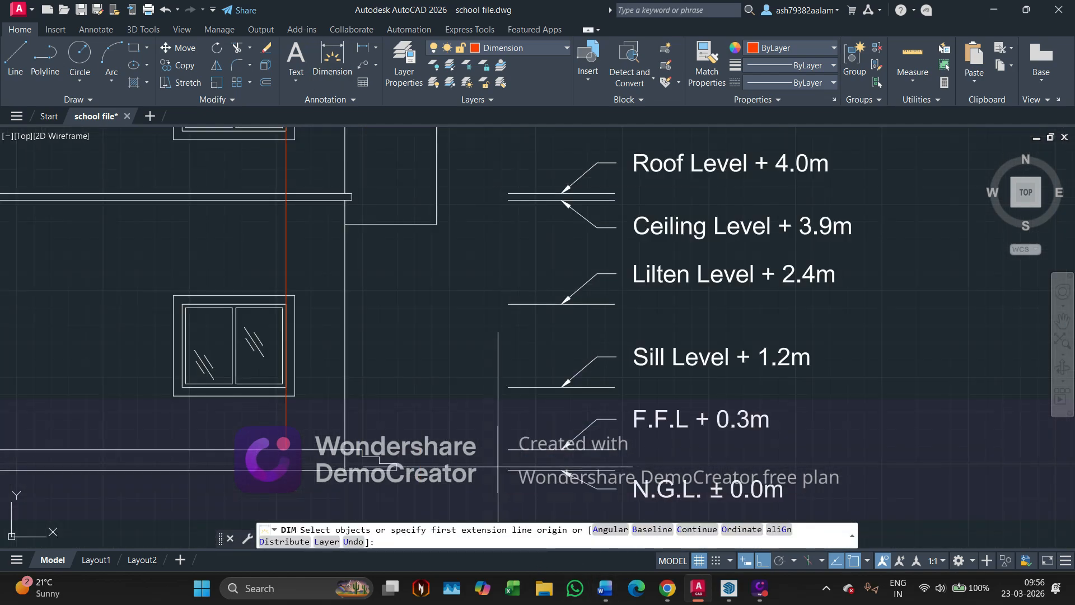
pyautogui.click(509, 469)
pyautogui.scroll(-5, 475, 413)
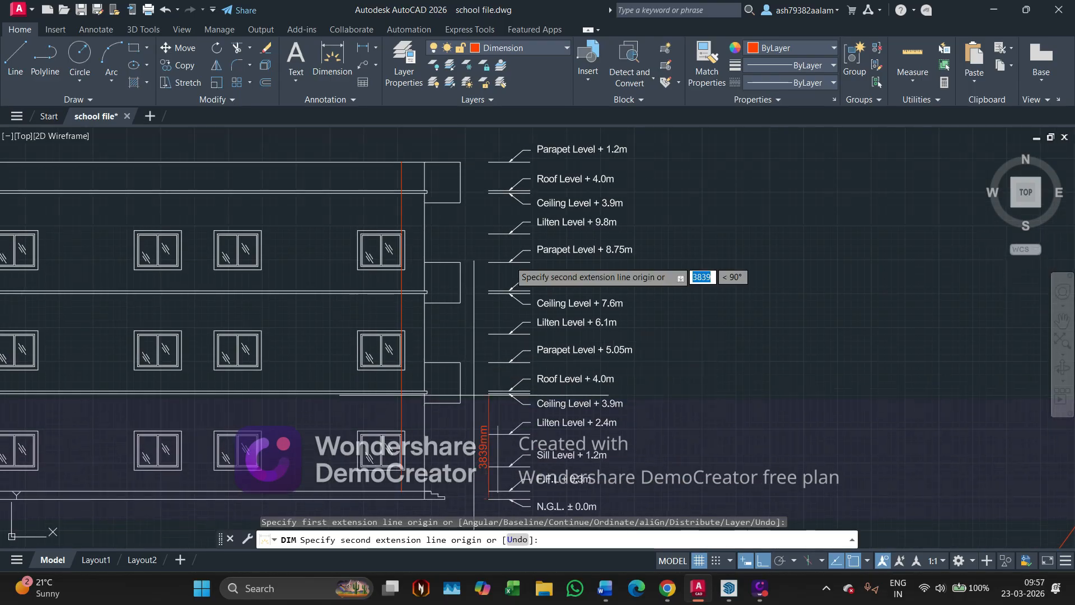
pyautogui.scroll(6, 522, 355)
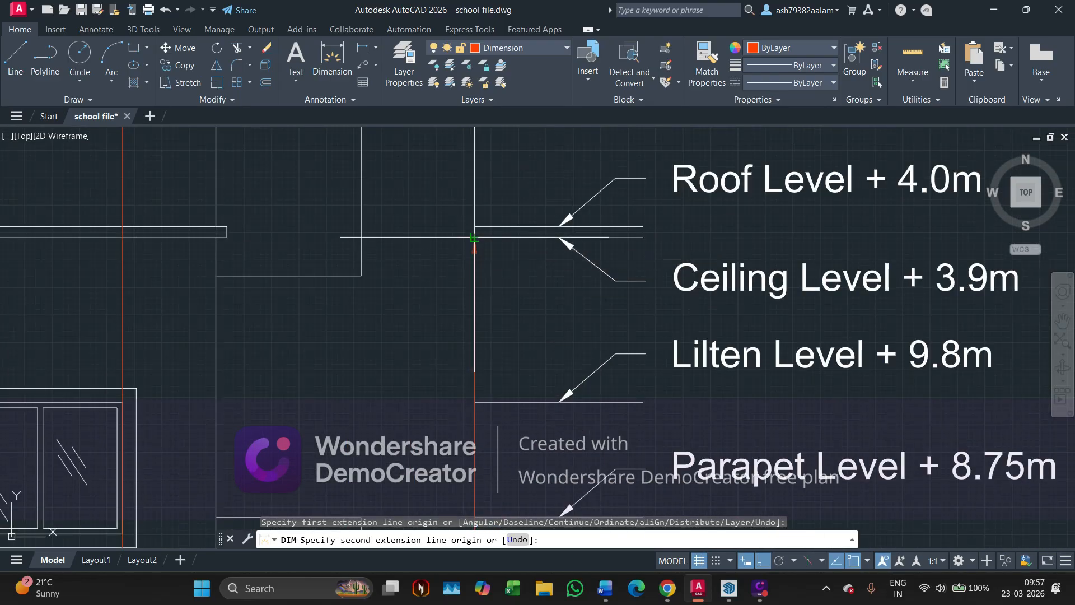
pyautogui.scroll(-4, 474, 237)
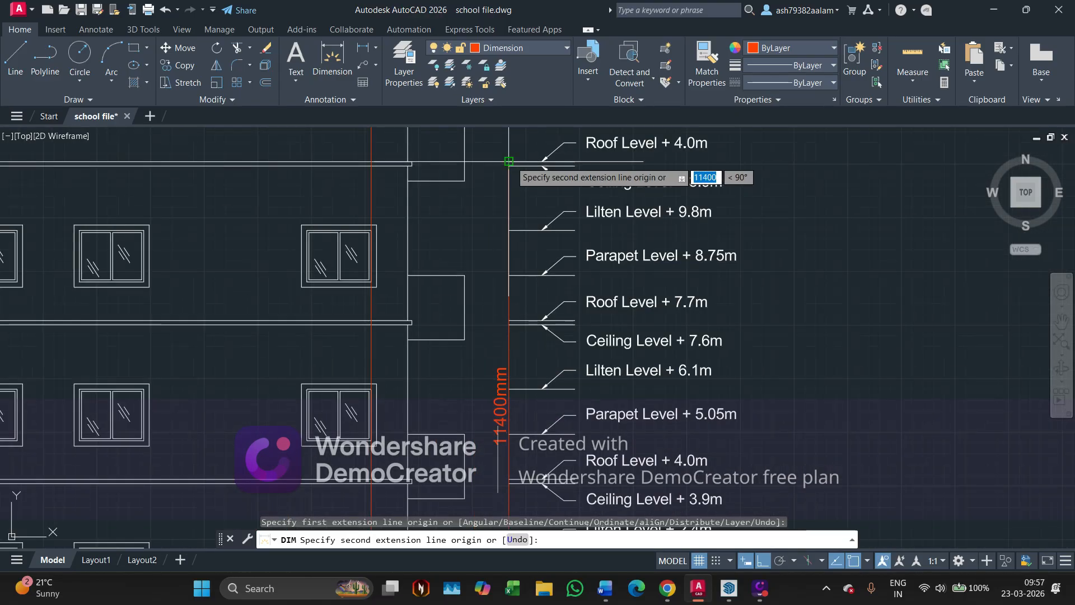
pyautogui.moveTo(509, 162); pyautogui.dragTo(523, 257, button='middle')
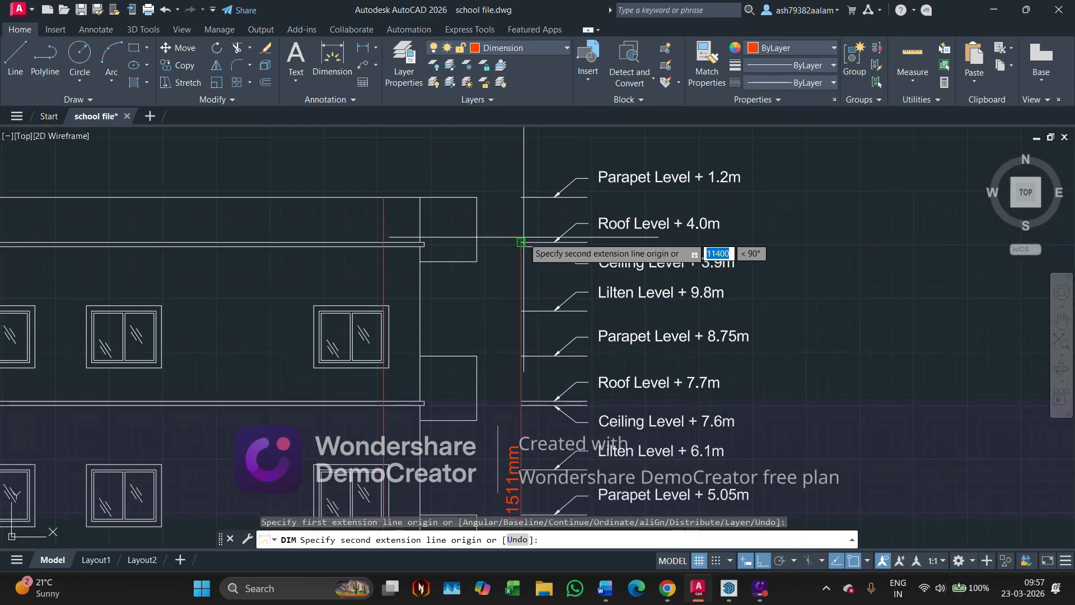
pyautogui.press('Escape')
# Change the ceiling label just above the 9.8m lintel level to read "Ceiling Level + 11.3m".
pyautogui.scroll(4, 720, 288)
pyautogui.click(711, 236)
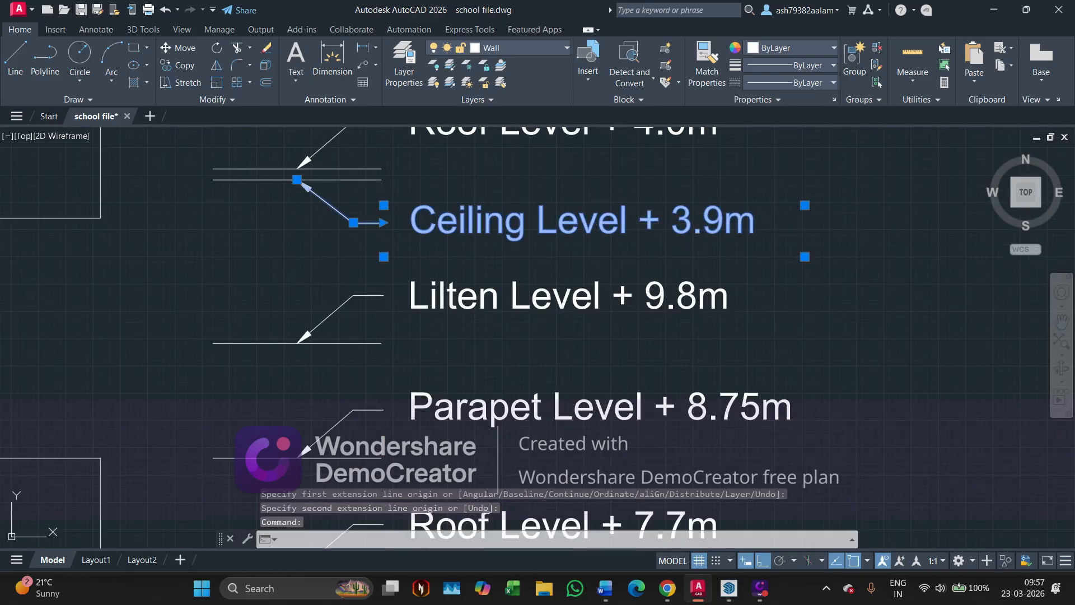
pyautogui.doubleClick(706, 227)
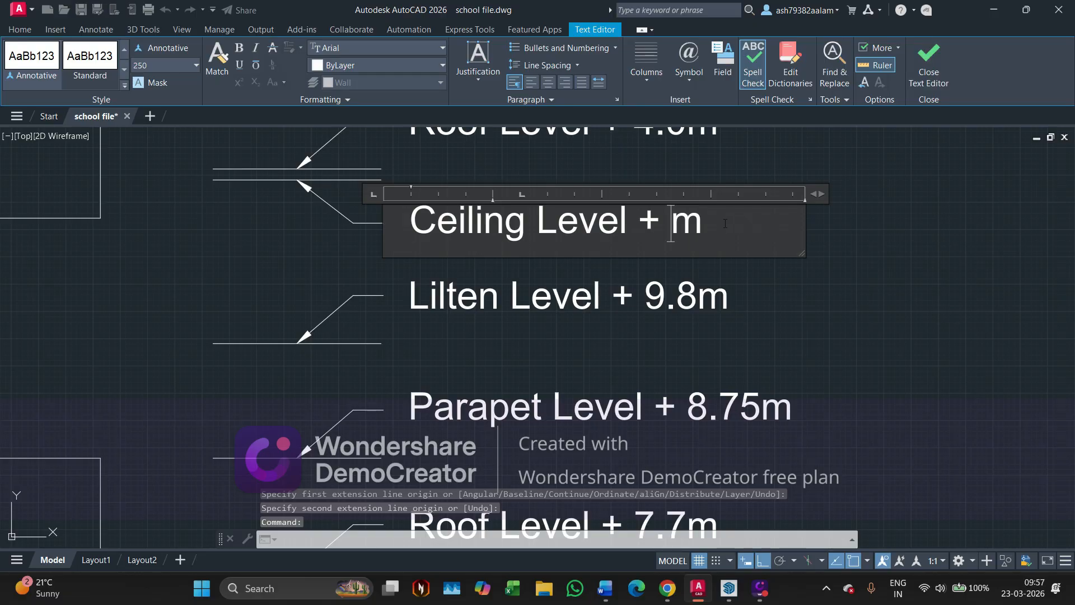
pyautogui.click(683, 263)
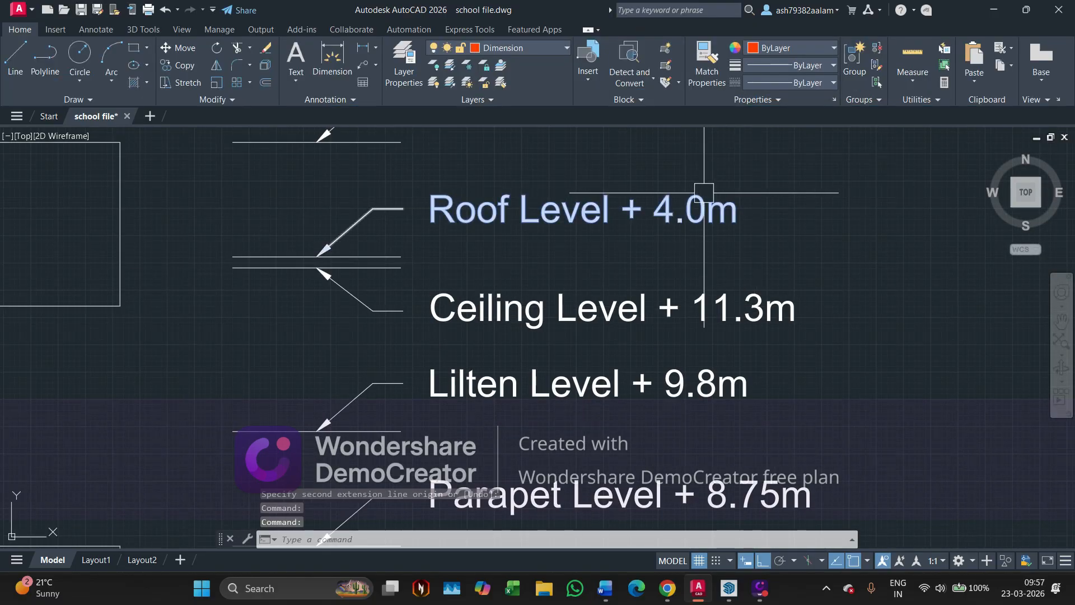
# Change the roof label just above the 11.3m ceiling level to read "Roof Level + 11.4m".
pyautogui.click(705, 210)
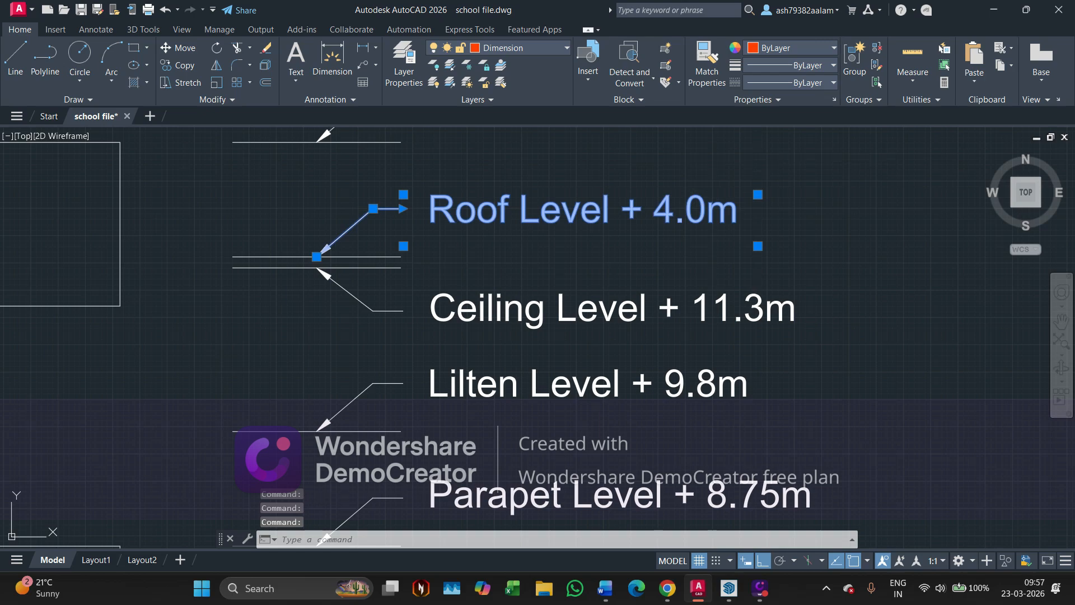
pyautogui.doubleClick(615, 230)
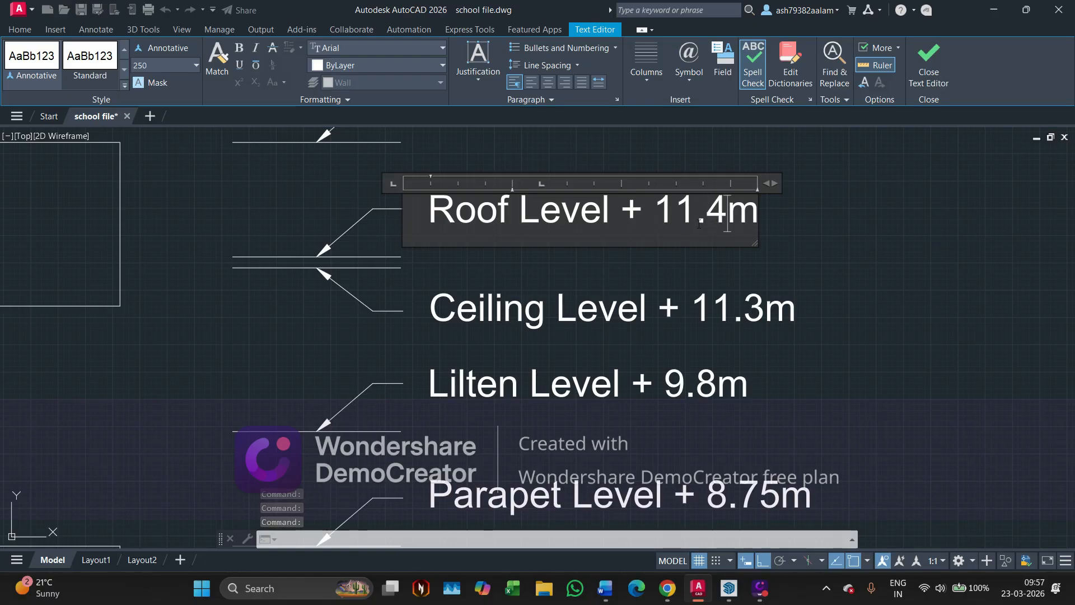
pyautogui.click(885, 250)
# Measure the topmost parapet line's height from the N.G.L. line with a vertical dimension.
pyautogui.scroll(-2, 603, 253)
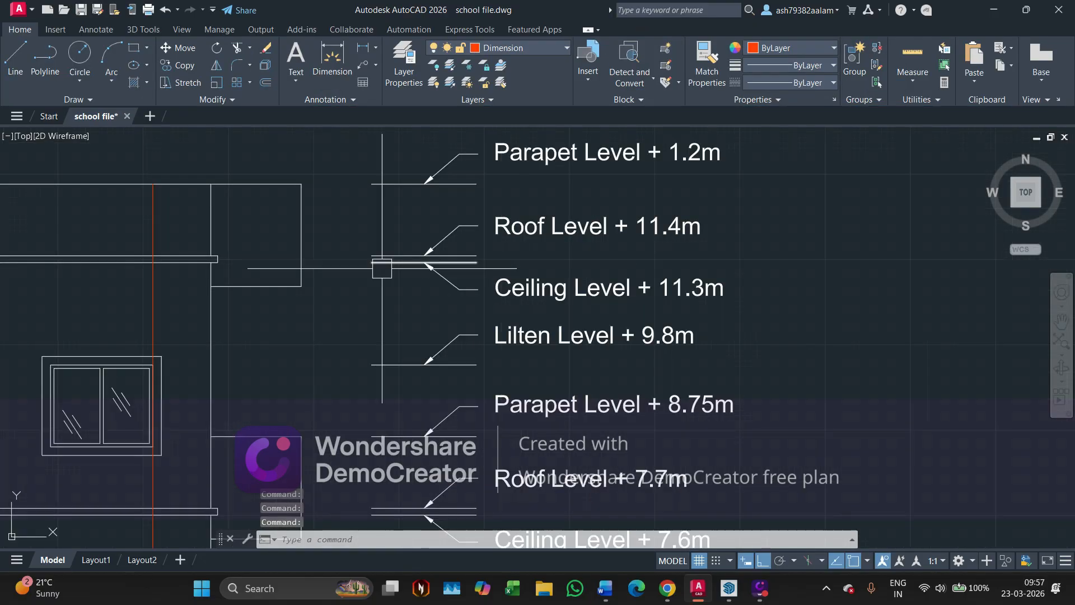
pyautogui.moveTo(381, 267); pyautogui.dragTo(432, 295, button='middle')
pyautogui.scroll(-4, 467, 248)
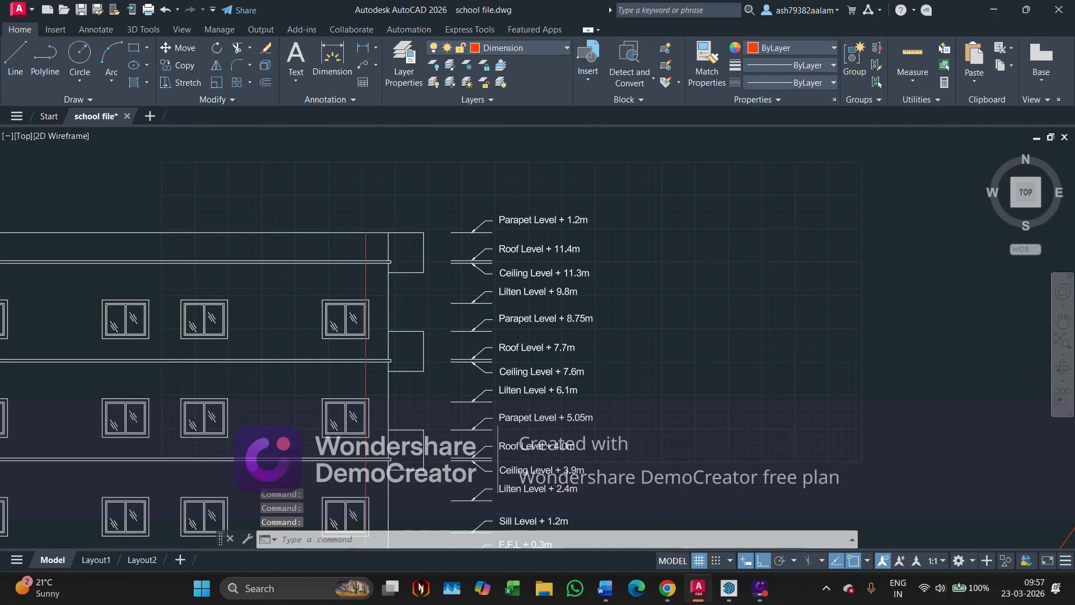
pyautogui.click(451, 231)
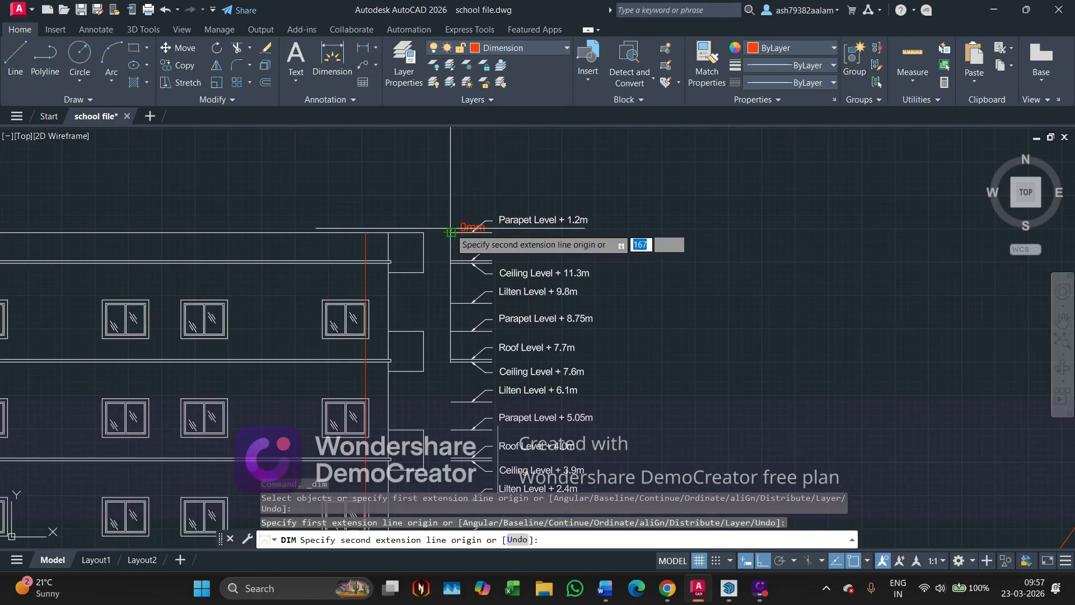
pyautogui.scroll(-2, 451, 231)
pyautogui.scroll(5, 506, 296)
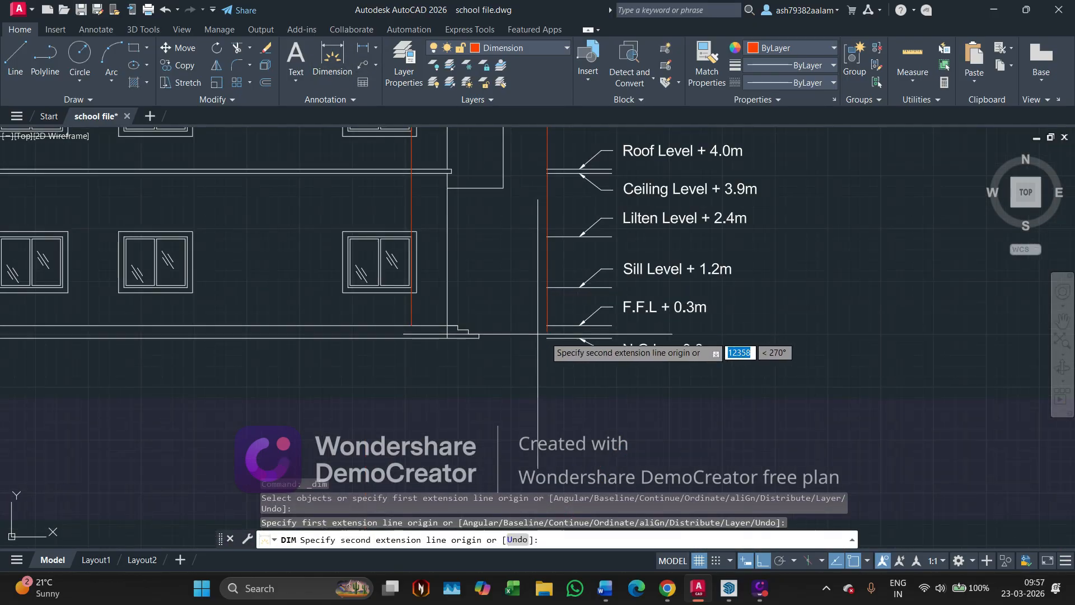
pyautogui.click(537, 335)
pyautogui.click(547, 314)
pyautogui.scroll(-2, 509, 378)
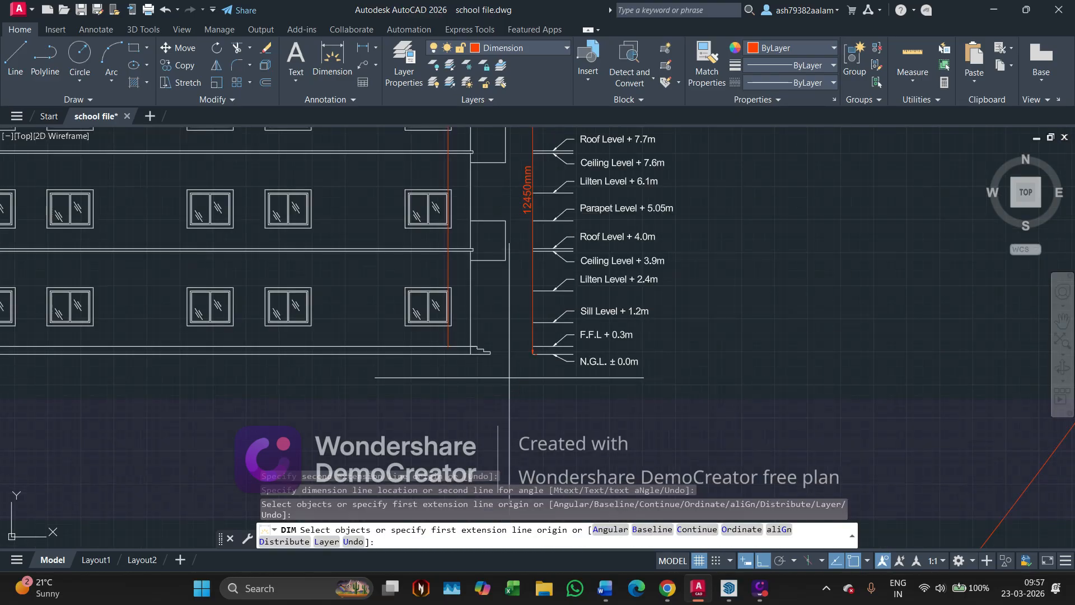
pyautogui.moveTo(560, 283); pyautogui.dragTo(576, 377, button='middle')
pyautogui.press('Return')
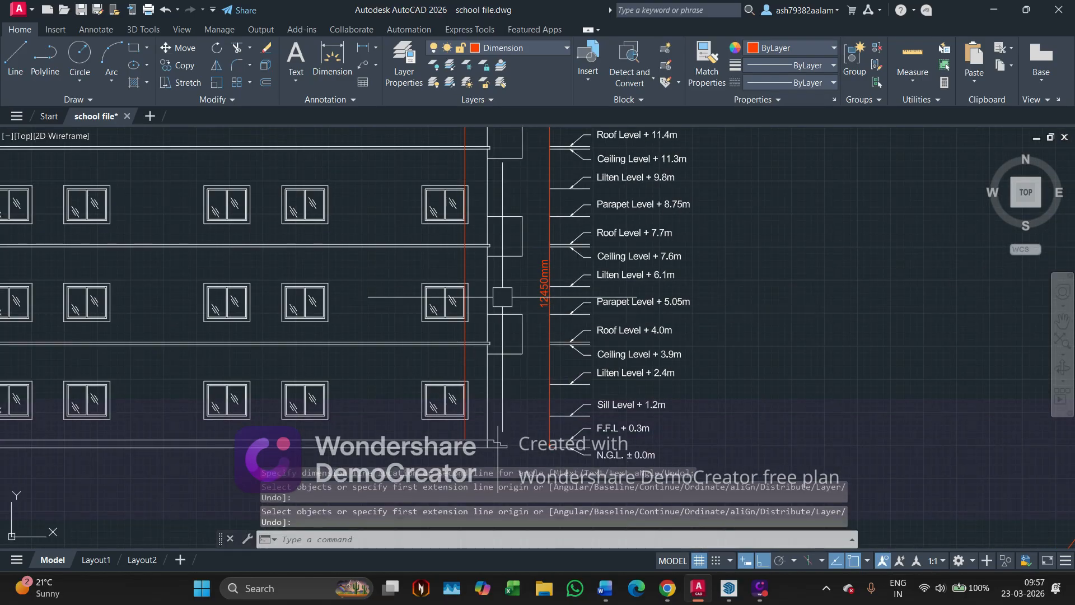
# Change the topmost parapet label to read "Parapet Level + 12.45m".
pyautogui.moveTo(559, 279); pyautogui.dragTo(513, 369, button='middle')
pyautogui.scroll(2, 480, 385)
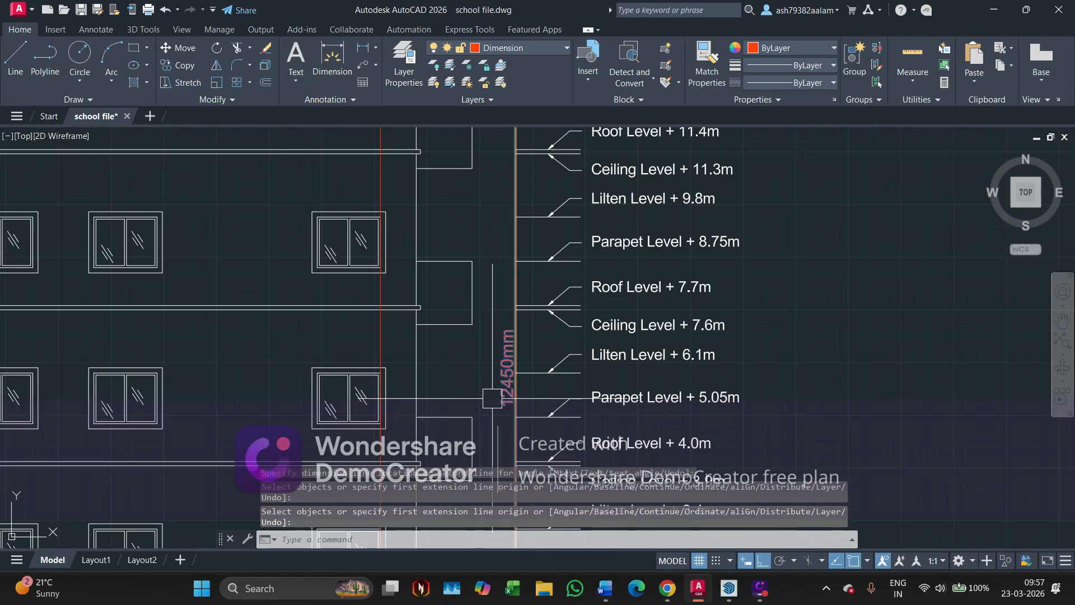
pyautogui.moveTo(496, 241); pyautogui.dragTo(509, 346, button='middle')
pyautogui.scroll(2, 658, 209)
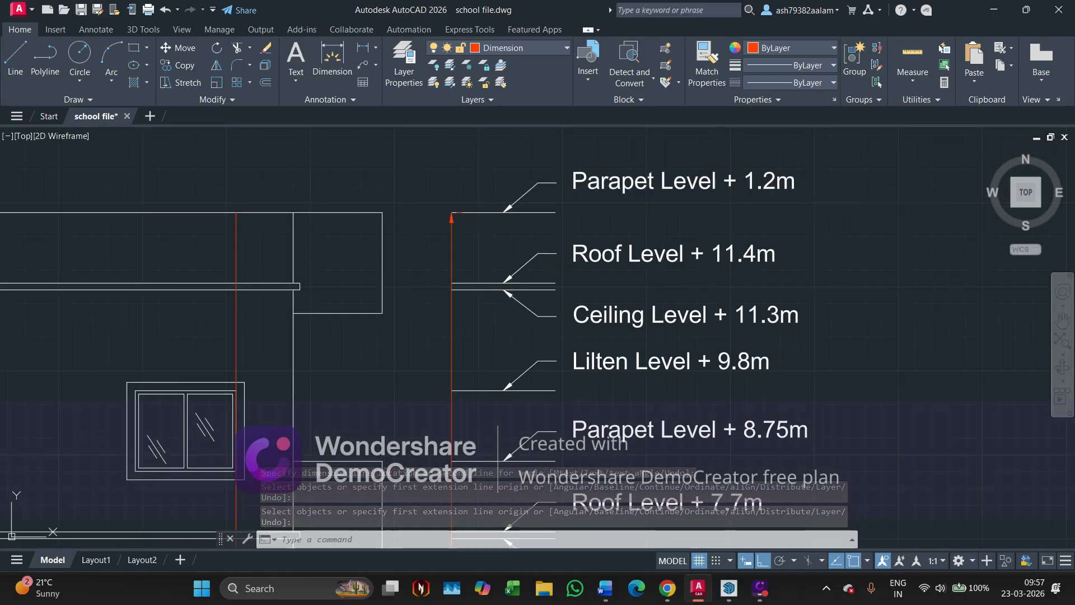
pyautogui.doubleClick(658, 184)
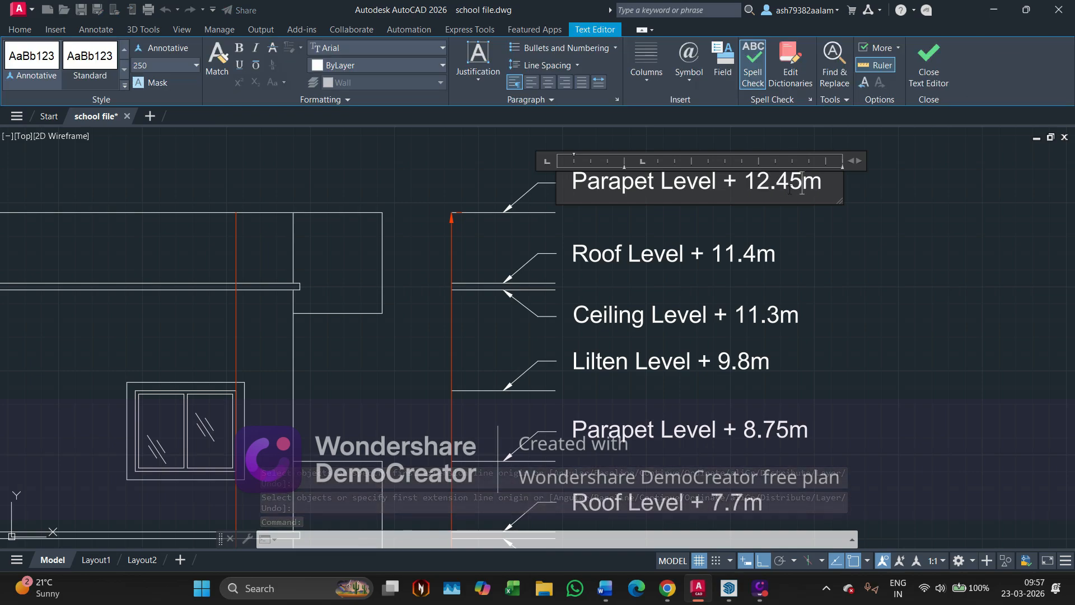
pyautogui.click(933, 74)
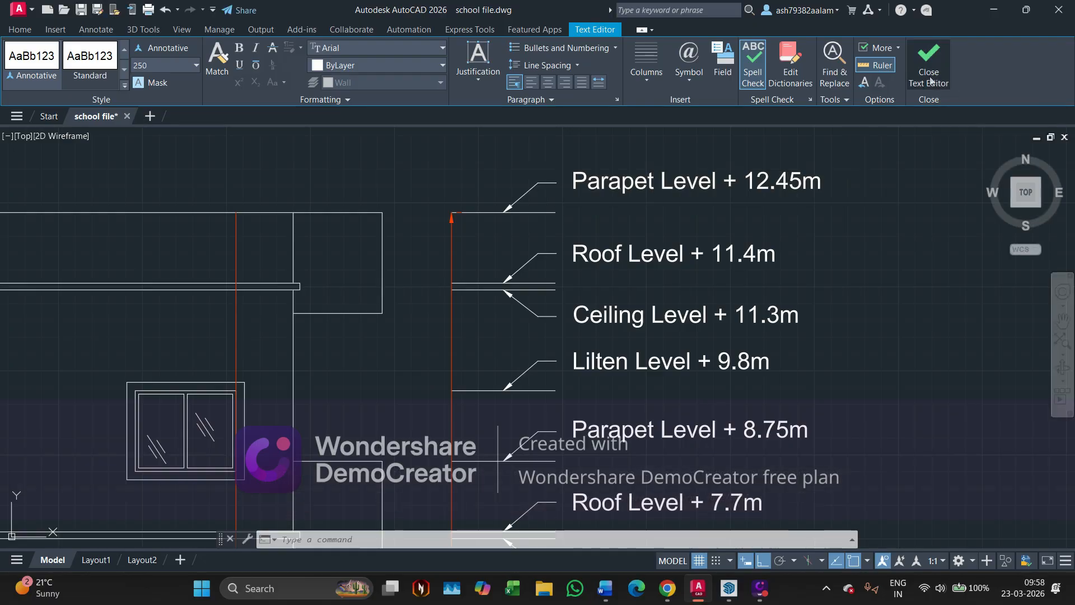
# Delete the full-height dimension beside the level markers and the other vertical dimension crossing the end windows.
pyautogui.click(448, 242)
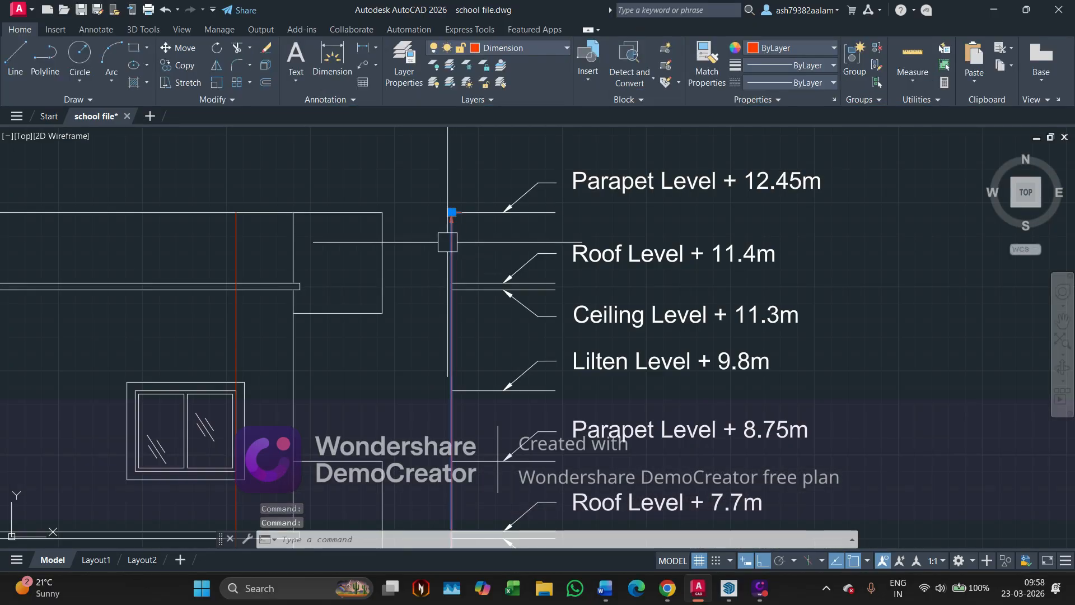
pyautogui.scroll(-1, 438, 245)
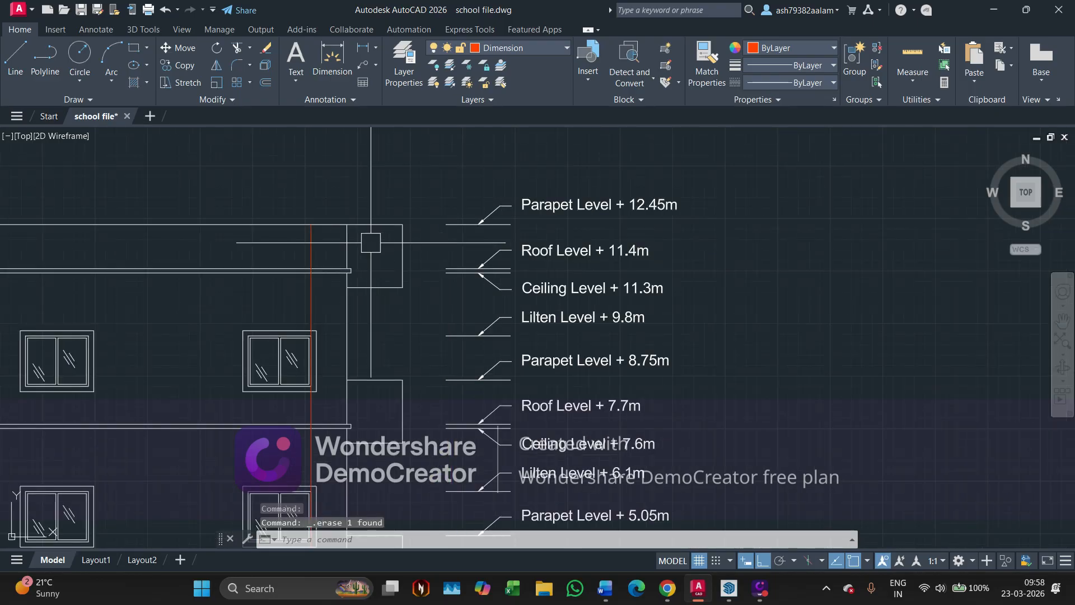
pyautogui.press('Delete')
pyautogui.click(235, 268)
pyautogui.press('Delete')
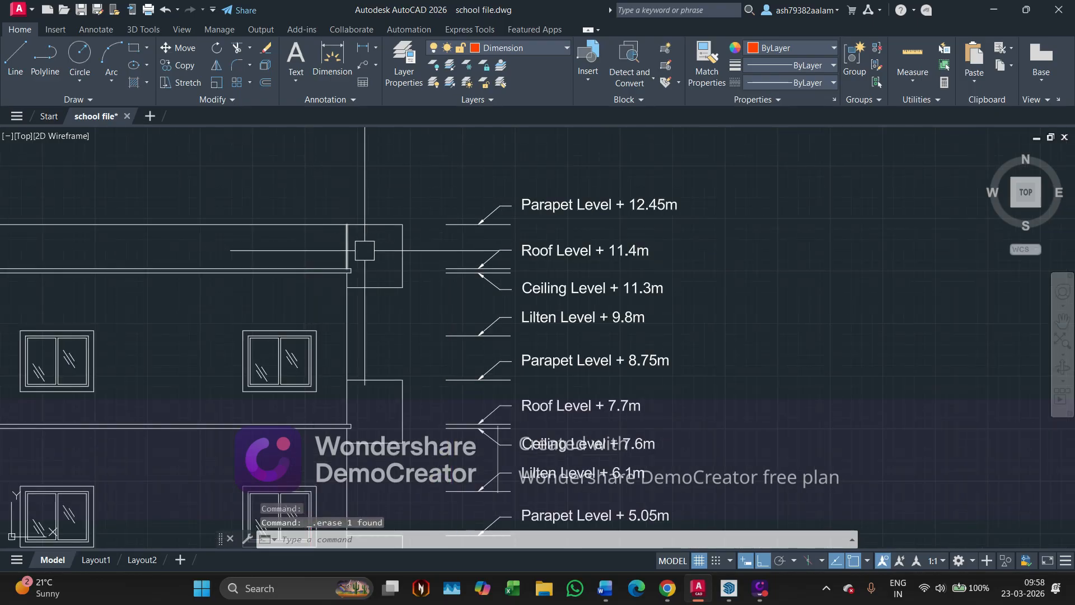
# Examine the south facing elevation, checking the level markers on every floor and the structures on the roof.
pyautogui.scroll(-4, 447, 245)
pyautogui.moveTo(466, 245); pyautogui.dragTo(546, 231, button='middle')
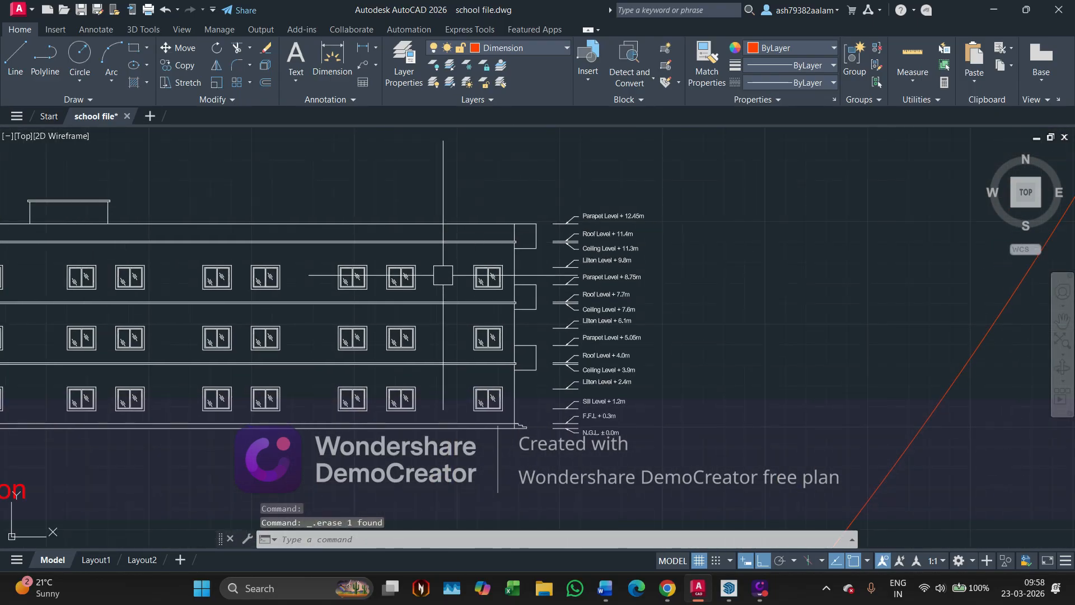
pyautogui.moveTo(503, 269); pyautogui.dragTo(552, 268, button='middle')
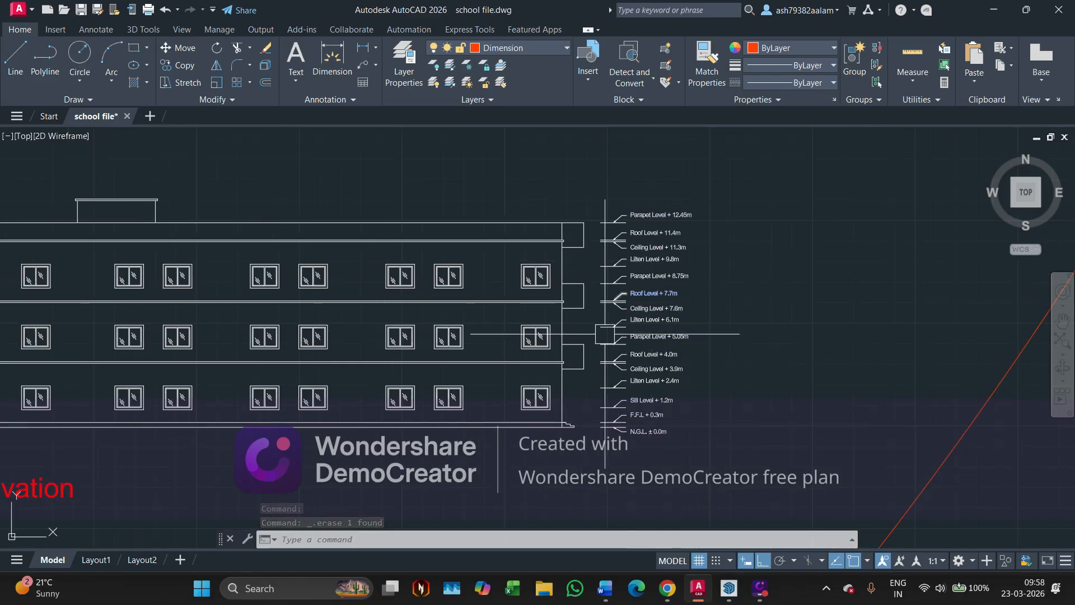
pyautogui.scroll(2, 604, 334)
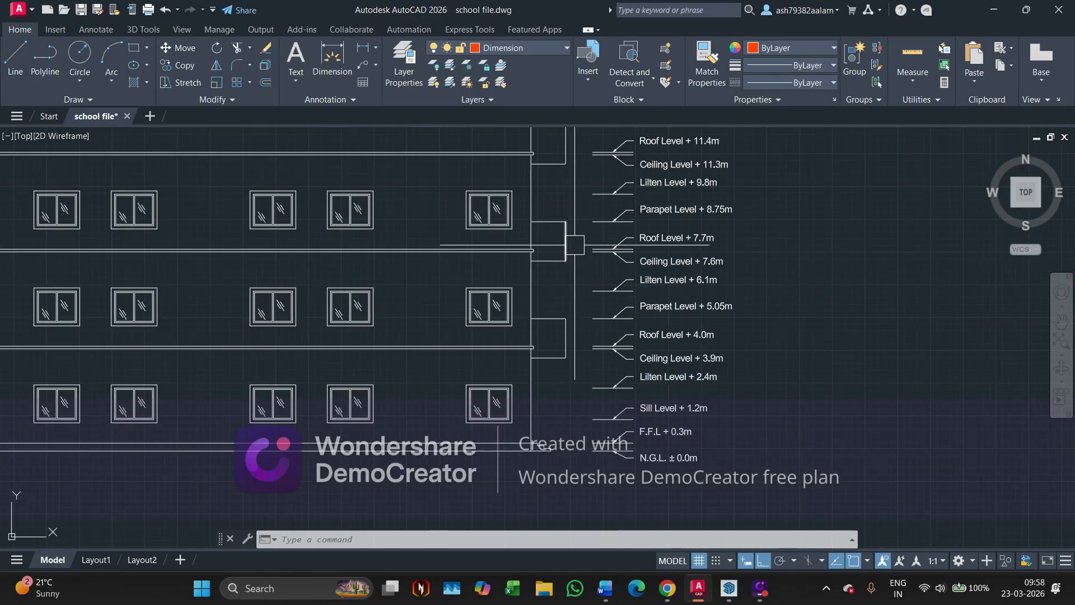
pyautogui.scroll(6, 547, 331)
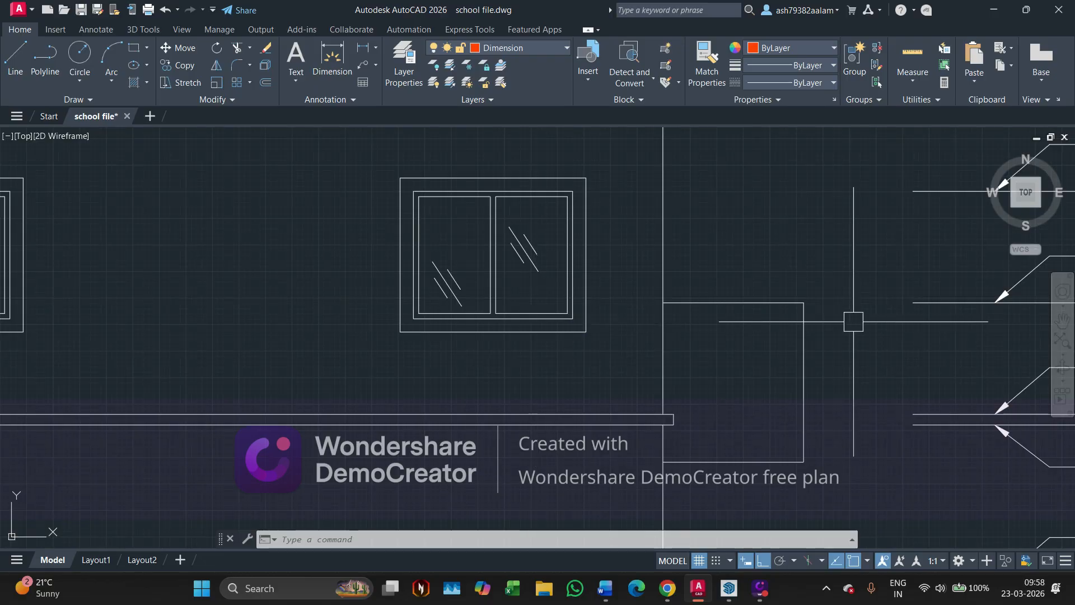
pyautogui.scroll(-4, 853, 321)
pyautogui.moveTo(857, 322)
pyautogui.mouseDown(button='middle')
pyautogui.moveTo(703, 303)
pyautogui.moveTo(903, 297)
pyautogui.mouseUp(button='middle')
pyautogui.scroll(-4, 711, 317)
pyautogui.moveTo(454, 311); pyautogui.dragTo(728, 326, button='middle')
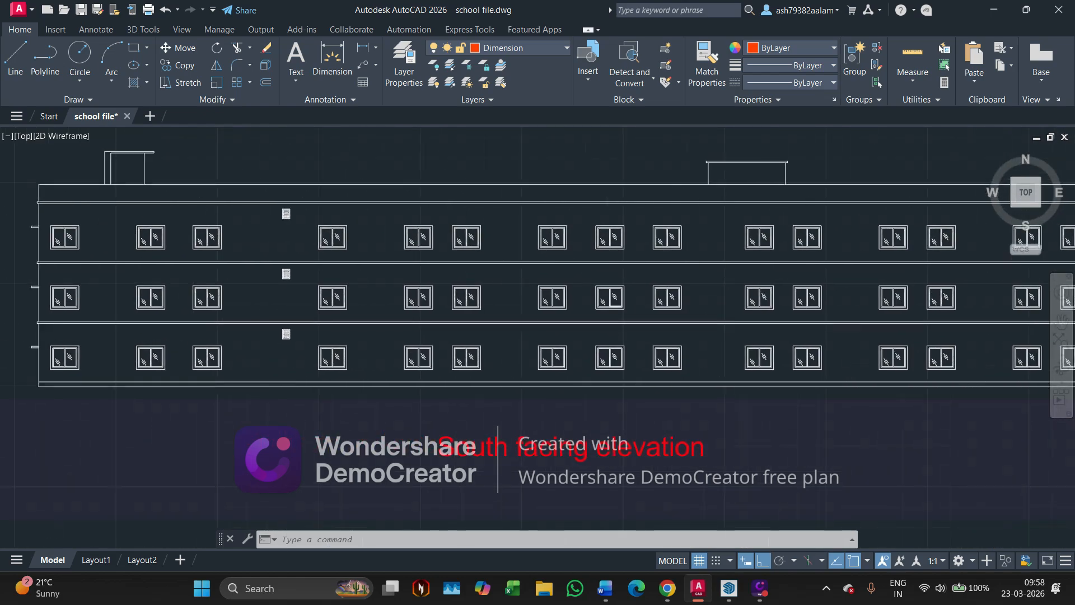
pyautogui.scroll(-2, 625, 304)
pyautogui.moveTo(279, 307); pyautogui.dragTo(331, 318, button='middle')
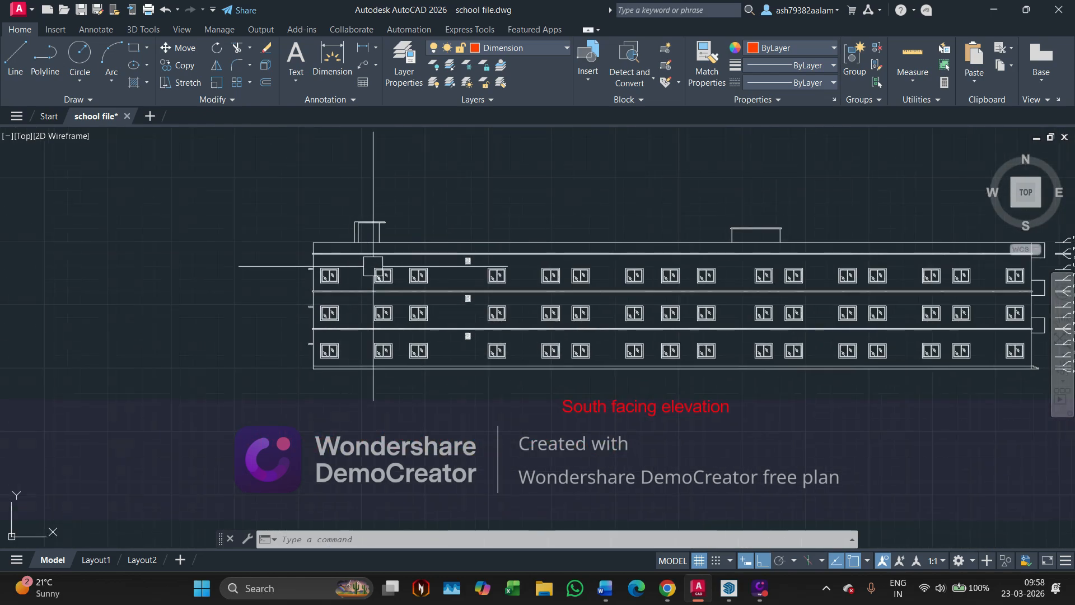
pyautogui.scroll(4, 497, 276)
pyautogui.scroll(-2, 498, 276)
pyautogui.moveTo(414, 300); pyautogui.dragTo(370, 313, button='middle')
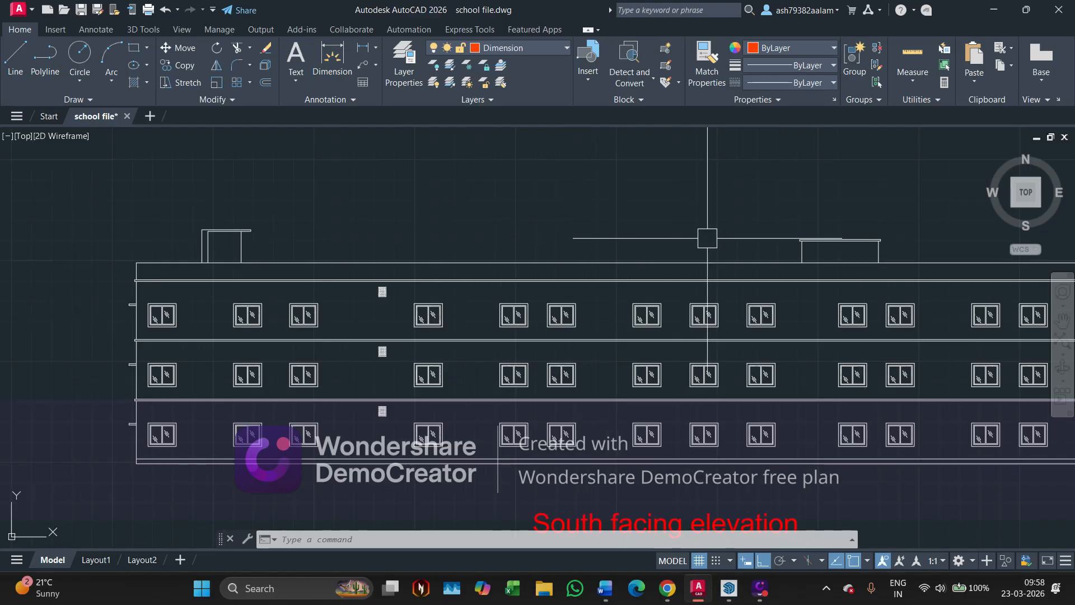
pyautogui.moveTo(728, 242); pyautogui.dragTo(521, 226, button='middle')
pyautogui.moveTo(761, 243); pyautogui.dragTo(487, 242, button='middle')
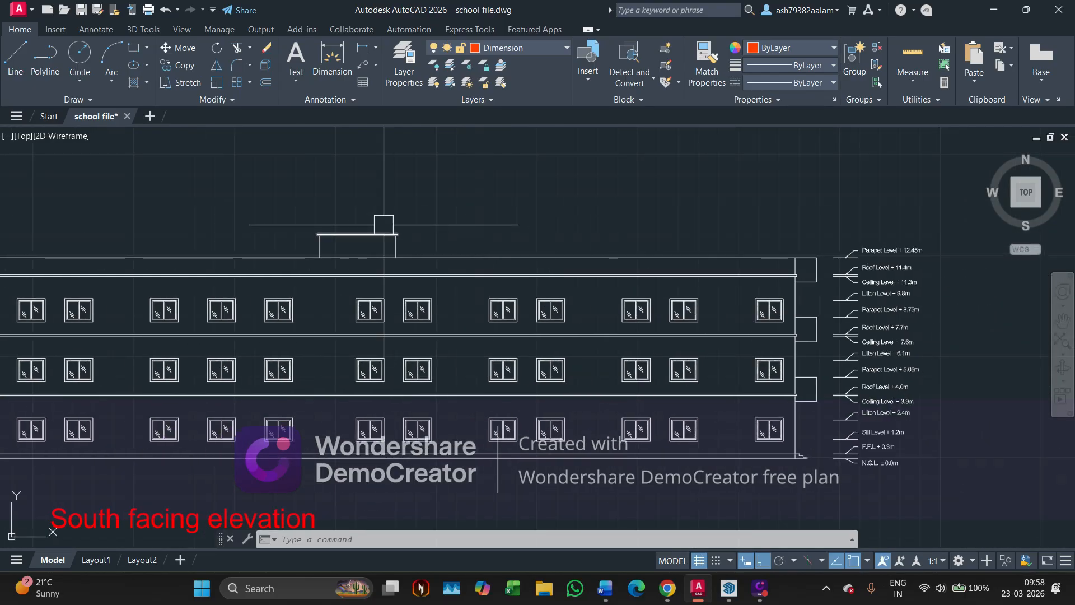
# Join the lines meeting at the right end of the rooftop structure's slab near the level markers.
pyautogui.scroll(4, 403, 238)
pyautogui.scroll(2, 361, 262)
pyautogui.scroll(2, 362, 262)
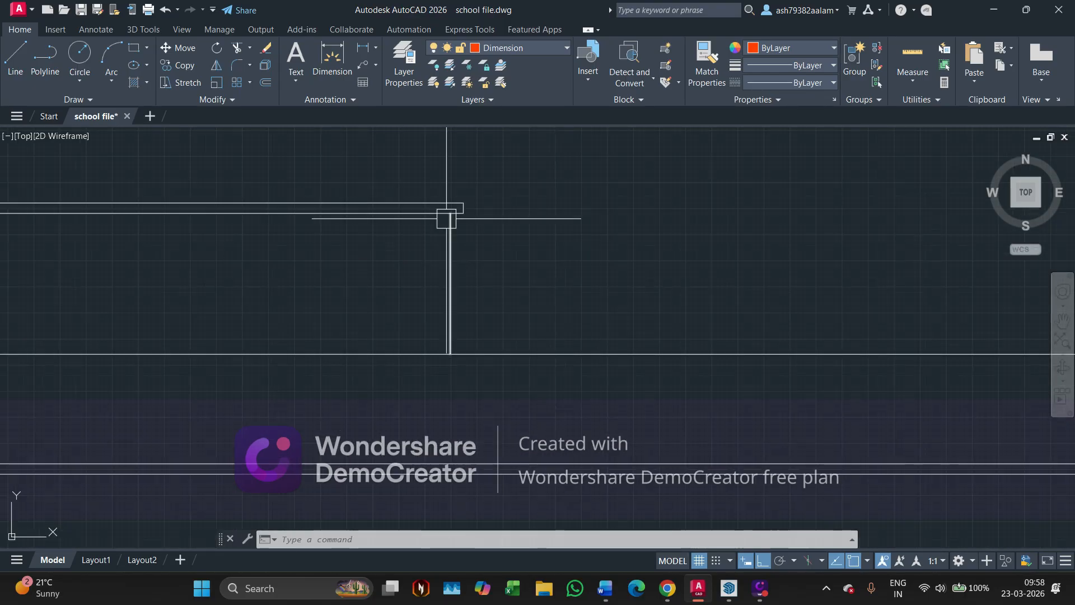
pyautogui.scroll(1, 463, 203)
pyautogui.click(472, 235)
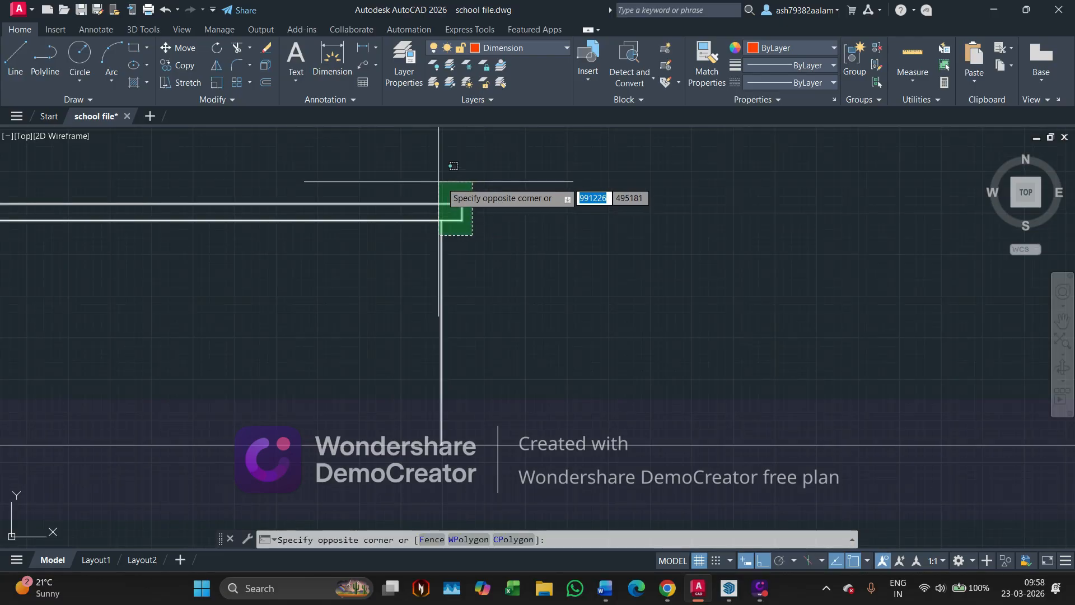
pyautogui.click(459, 193)
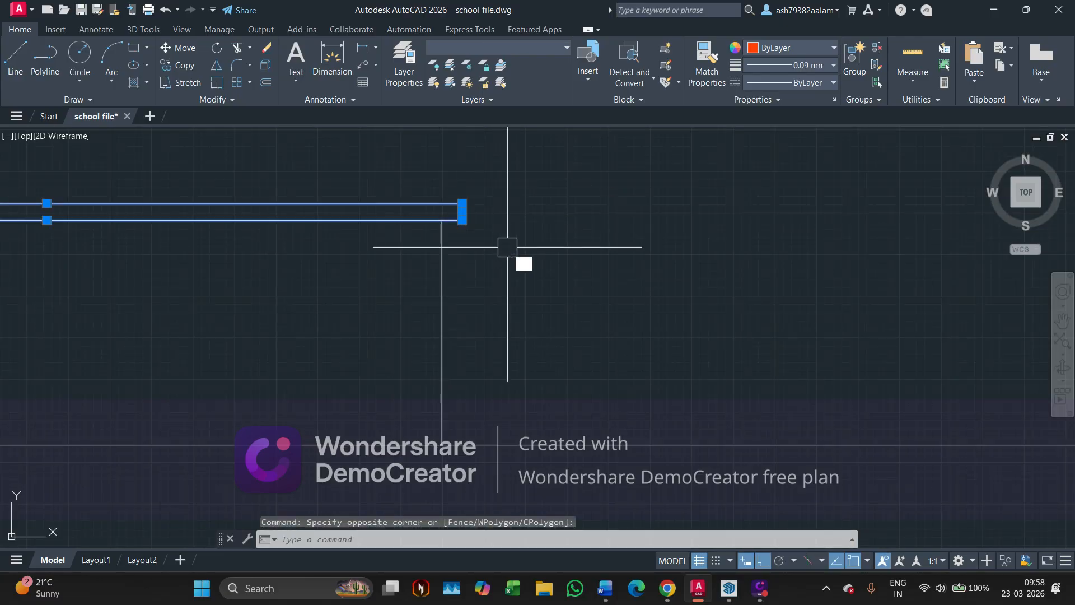
pyautogui.write('j')
pyautogui.press('Return')
# Try to join the remaining upper line of the rooftop slab to its joined polyline.
pyautogui.click(454, 205)
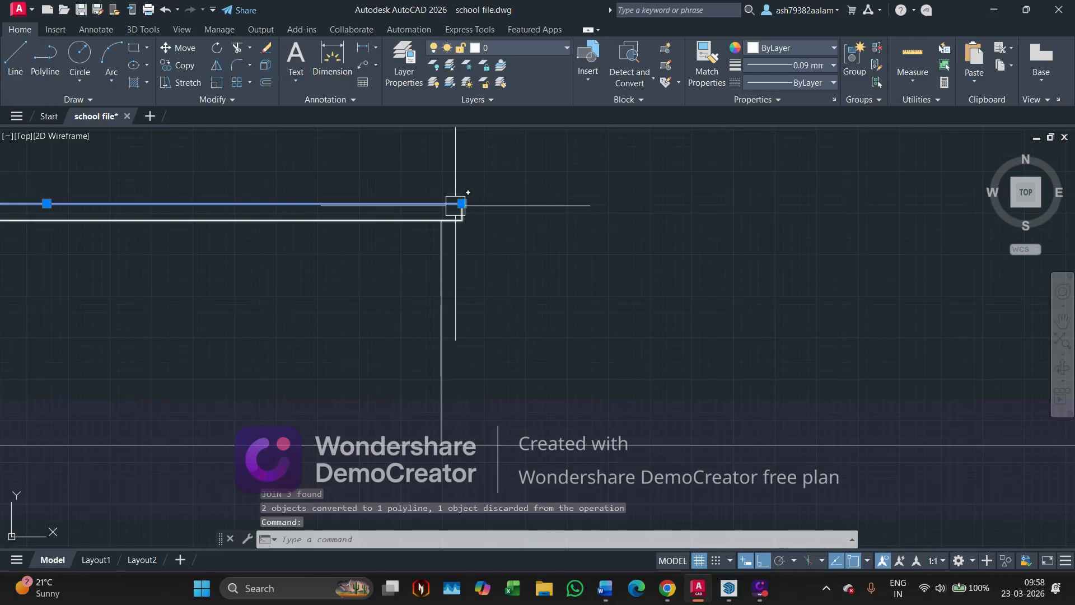
pyautogui.scroll(2, 458, 209)
pyautogui.click(472, 216)
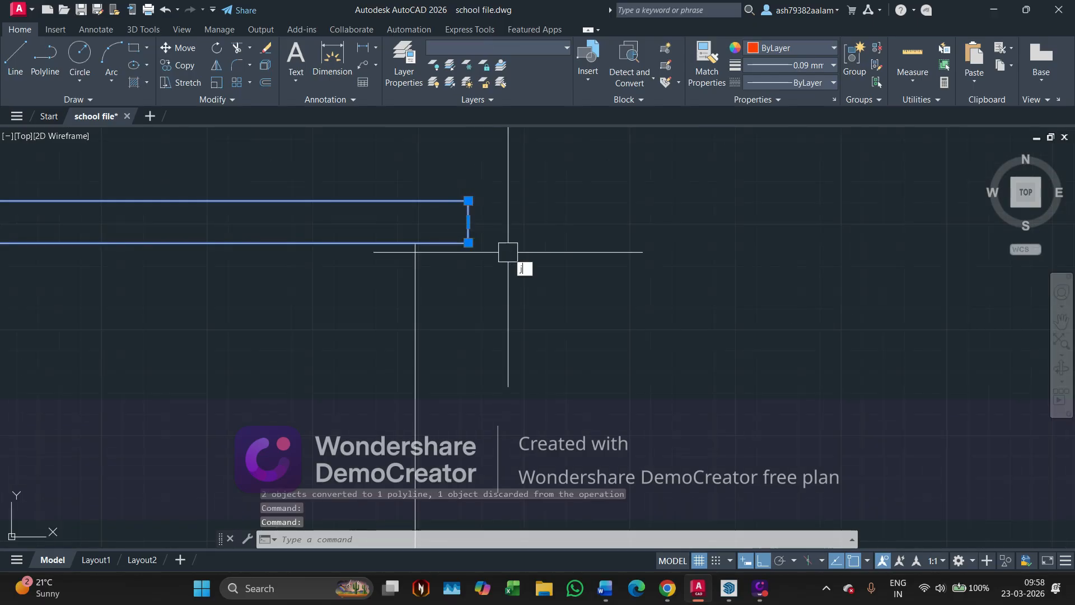
pyautogui.press('Return')
pyautogui.scroll(-2, 559, 232)
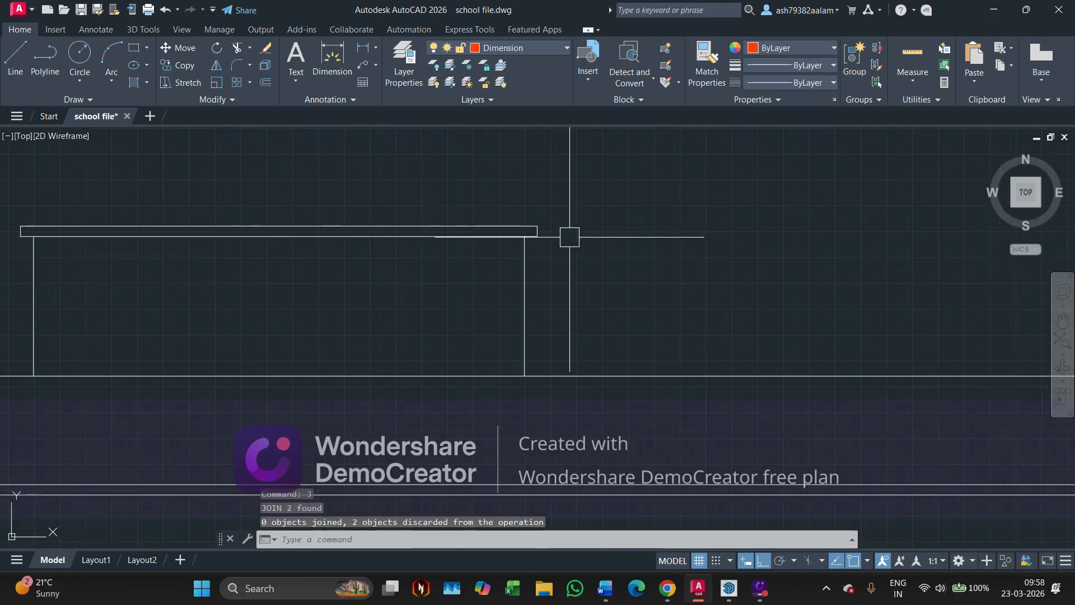
# Copy the "Roof Level + 11.4m" and "Ceiling Level + 11.3m" markers beside the rooftop structure, aligning the ceiling line with the slab's underside.
pyautogui.scroll(-3, 560, 238)
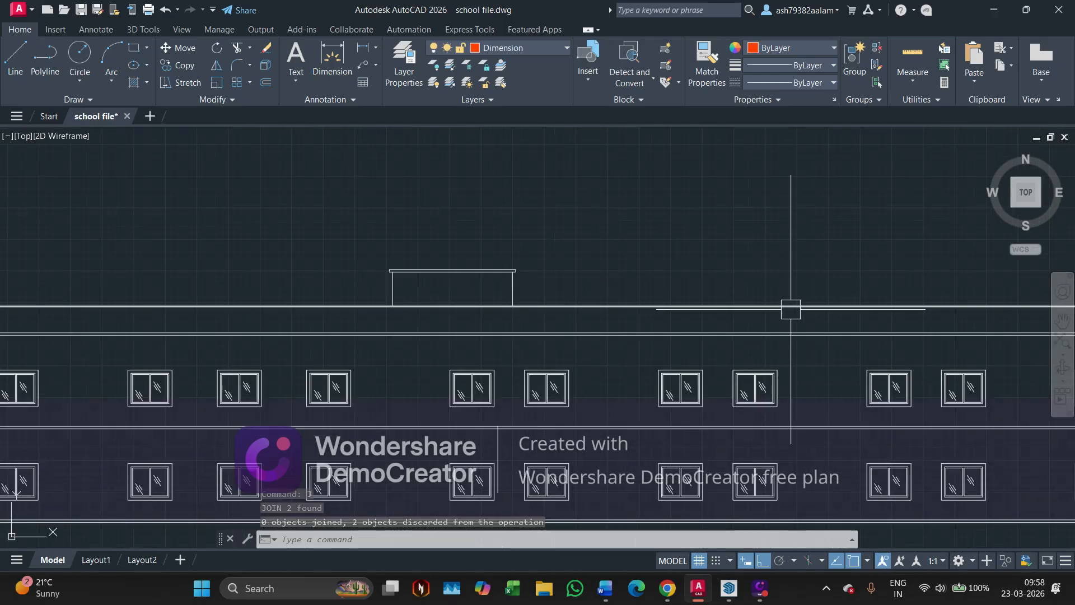
pyautogui.moveTo(967, 320); pyautogui.dragTo(504, 291, button='middle')
pyautogui.moveTo(656, 303); pyautogui.dragTo(565, 305, button='middle')
pyautogui.scroll(4, 664, 310)
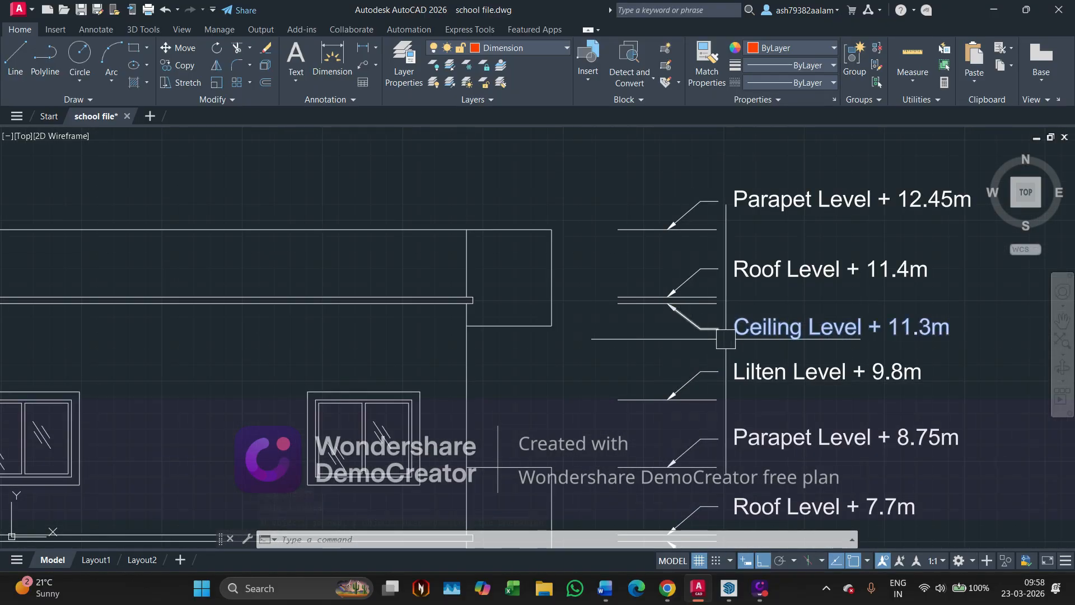
pyautogui.scroll(2, 726, 339)
pyautogui.click(702, 367)
pyautogui.click(556, 216)
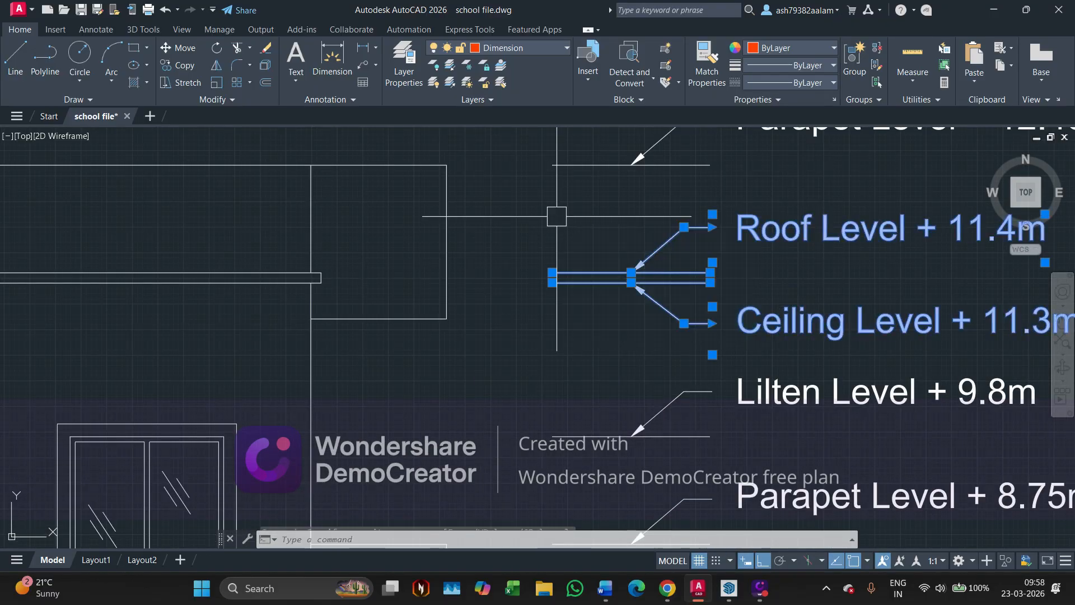
pyautogui.press('Return')
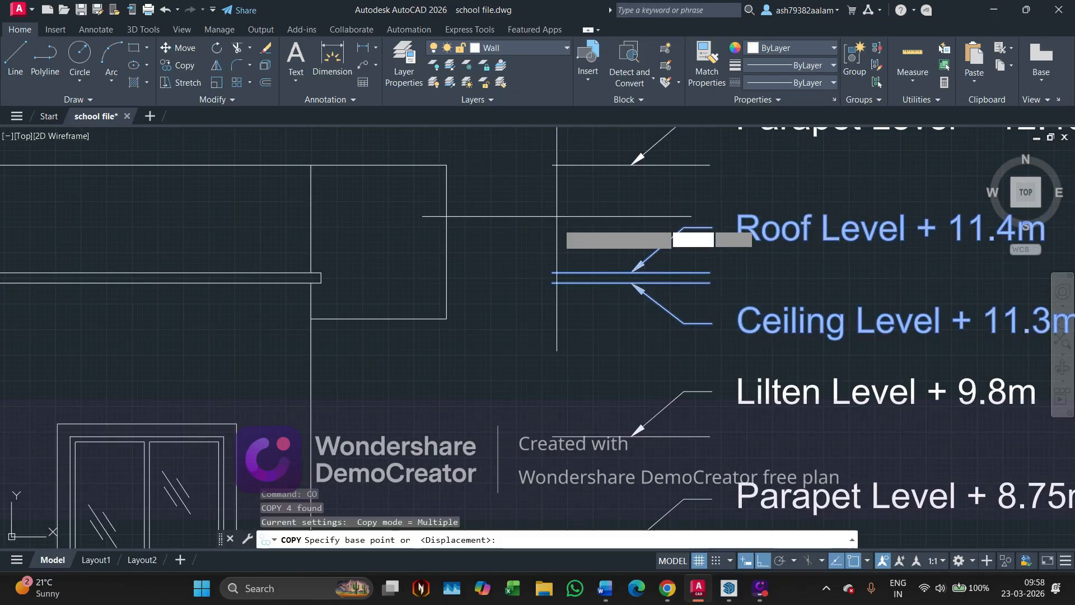
pyautogui.scroll(3, 553, 283)
pyautogui.click(549, 270)
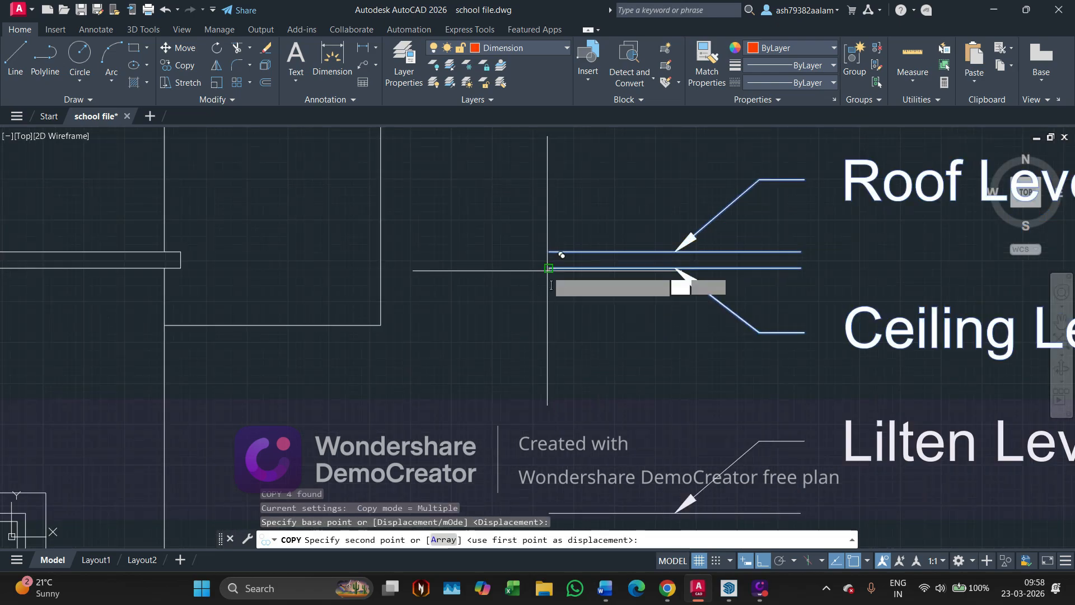
pyautogui.scroll(-4, 554, 271)
pyautogui.moveTo(377, 248)
pyautogui.mouseDown(button='middle')
pyautogui.moveTo(766, 296)
pyautogui.moveTo(402, 299)
pyautogui.mouseUp(button='middle')
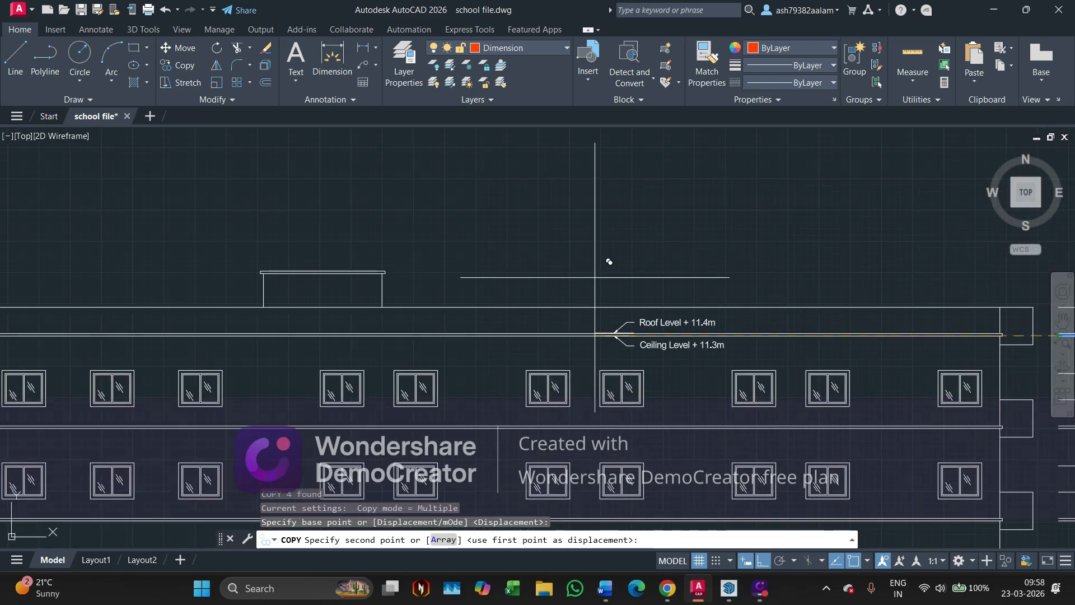
pyautogui.moveTo(592, 278); pyautogui.dragTo(600, 293, button='middle')
pyautogui.press('F8')
pyautogui.scroll(8, 473, 311)
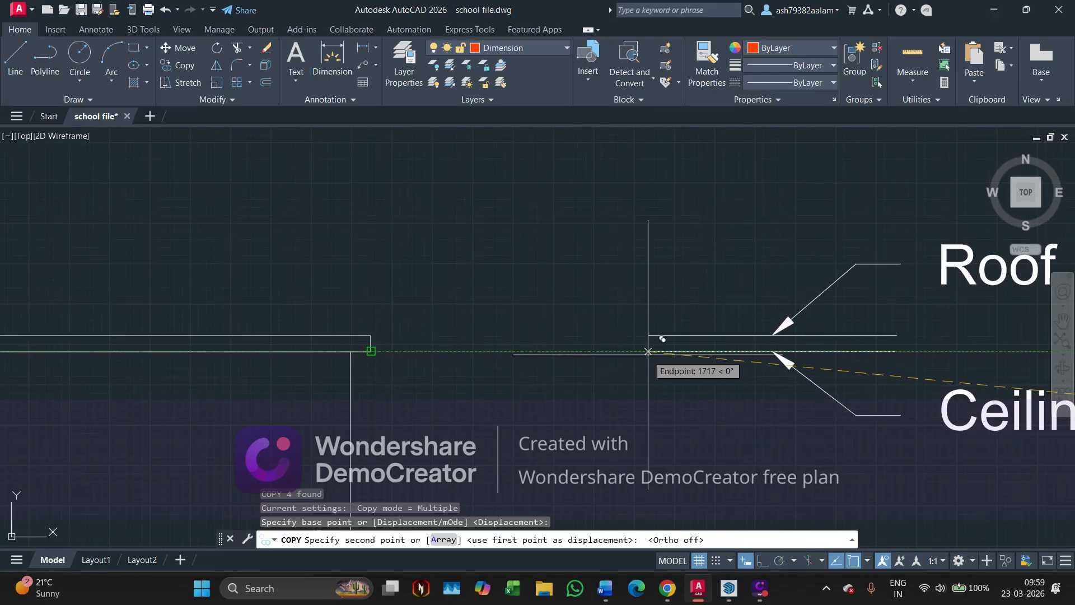
pyautogui.click(646, 351)
pyautogui.scroll(-2, 615, 351)
pyautogui.press('Escape')
pyautogui.scroll(-5, 424, 307)
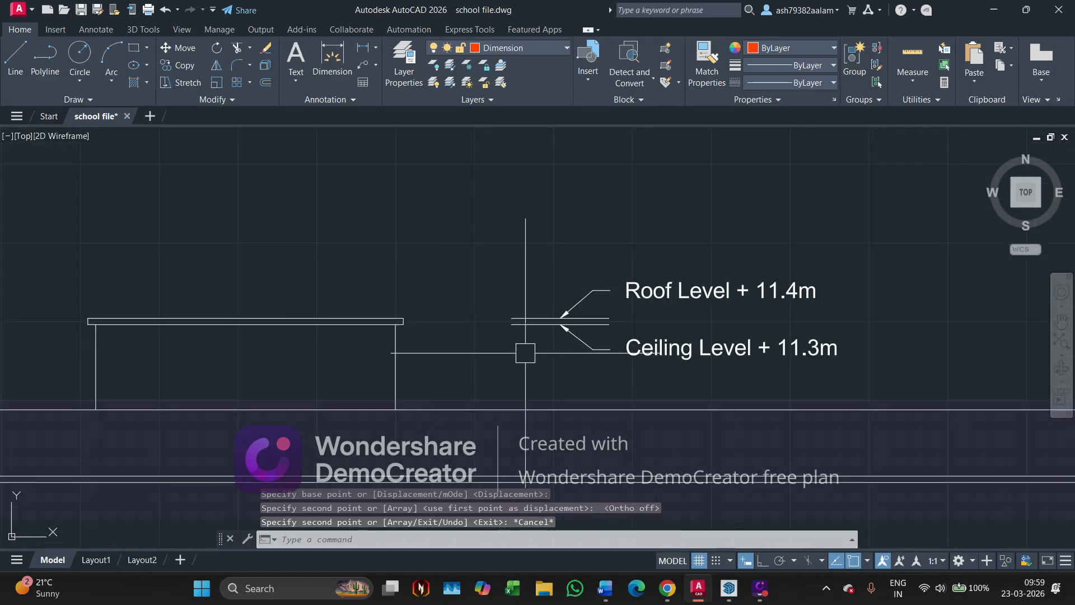
# Add a vertical dimension beside the rooftop structure's right wall, from the parapet's top line up to the slab's underside.
pyautogui.moveTo(838, 337); pyautogui.dragTo(679, 336, button='middle')
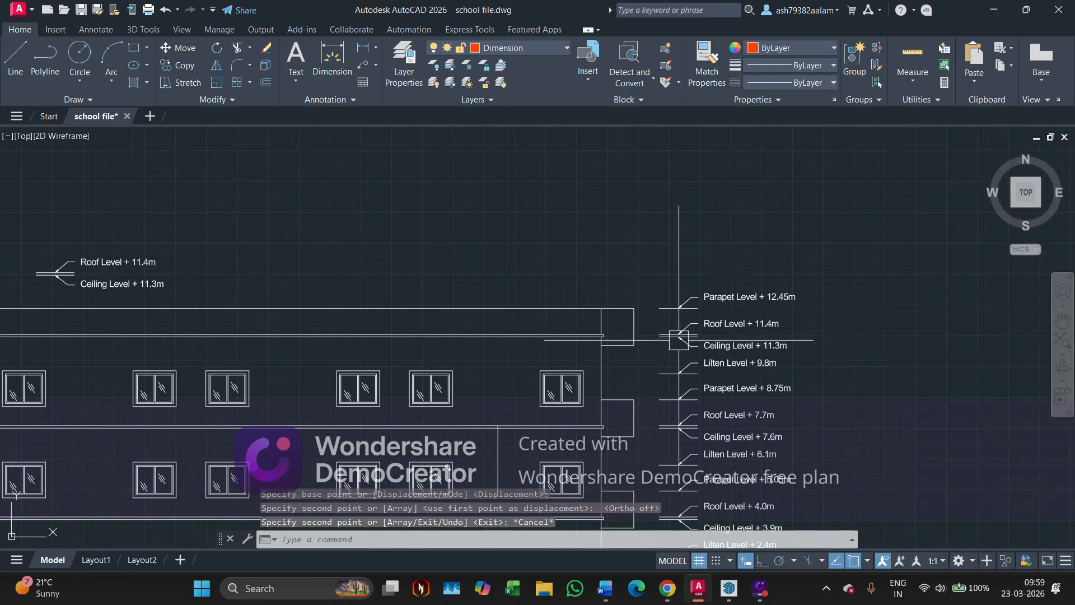
pyautogui.scroll(2, 679, 335)
pyautogui.scroll(-4, 859, 287)
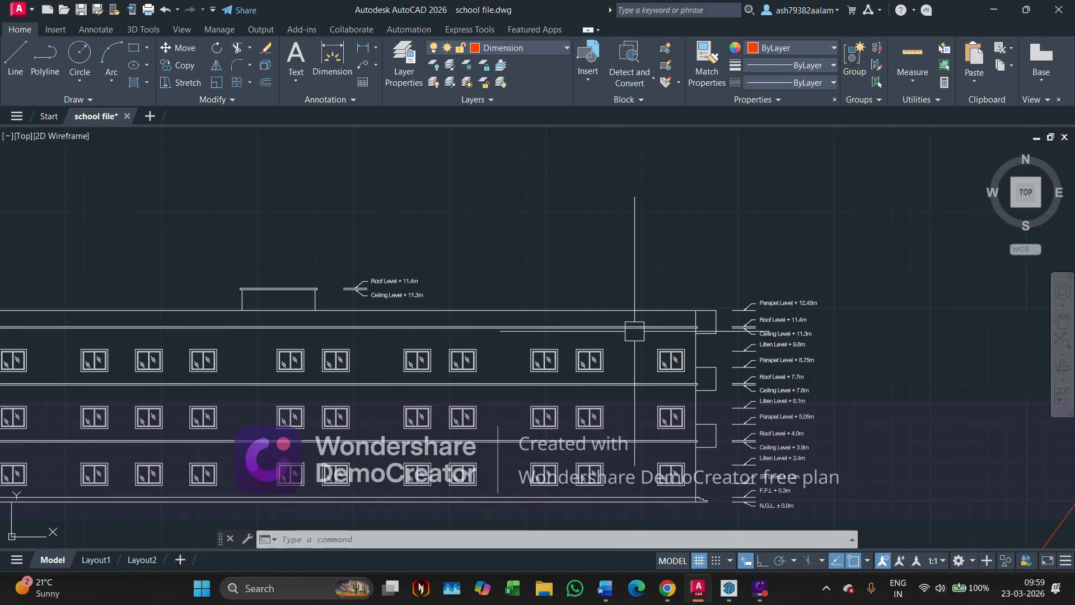
pyautogui.scroll(5, 357, 306)
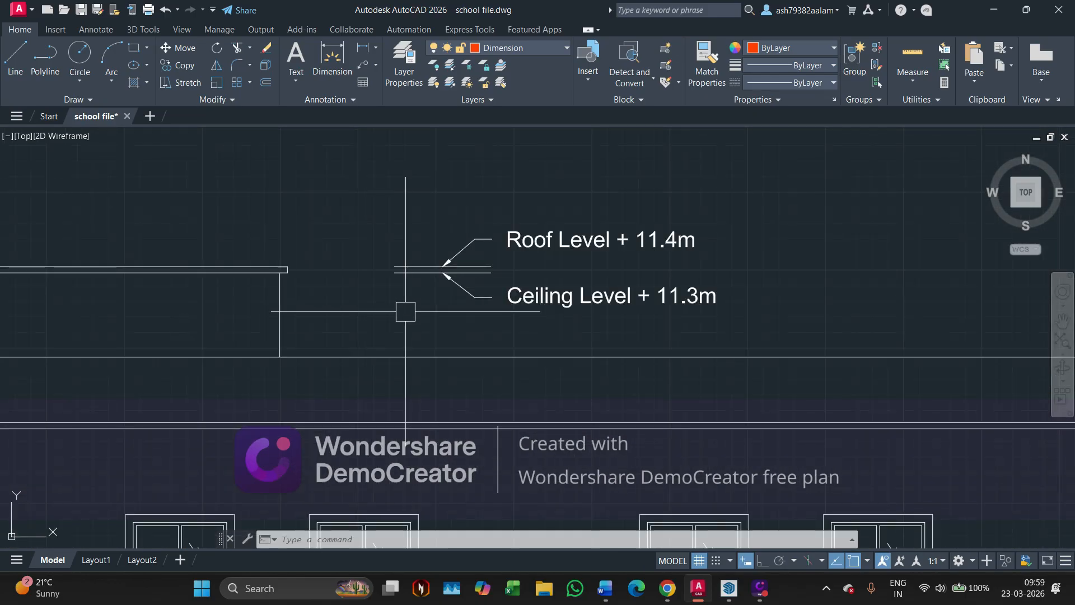
pyautogui.click(332, 58)
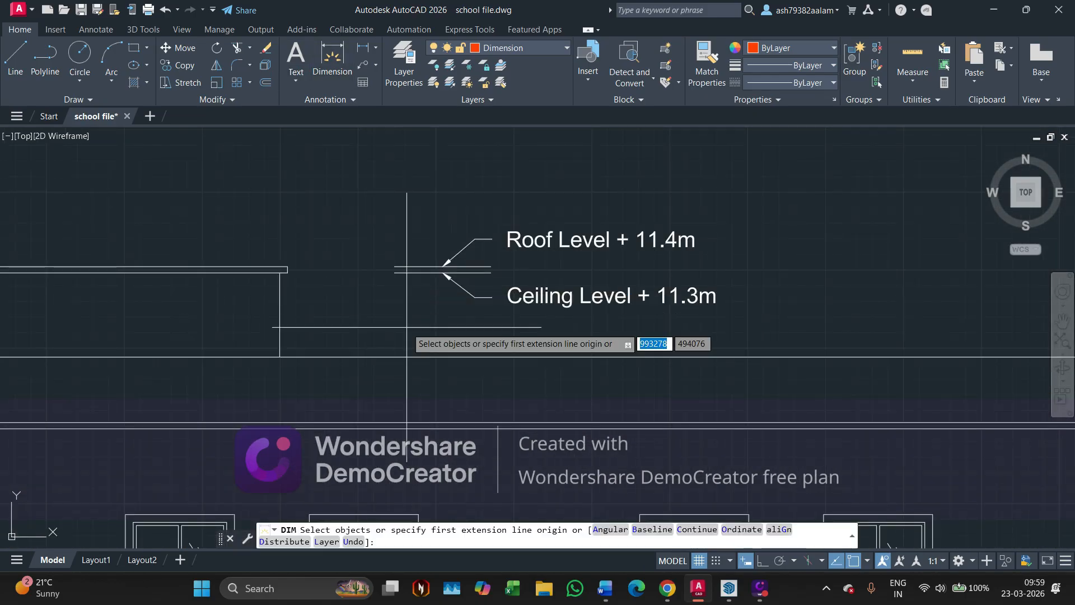
pyautogui.scroll(4, 336, 363)
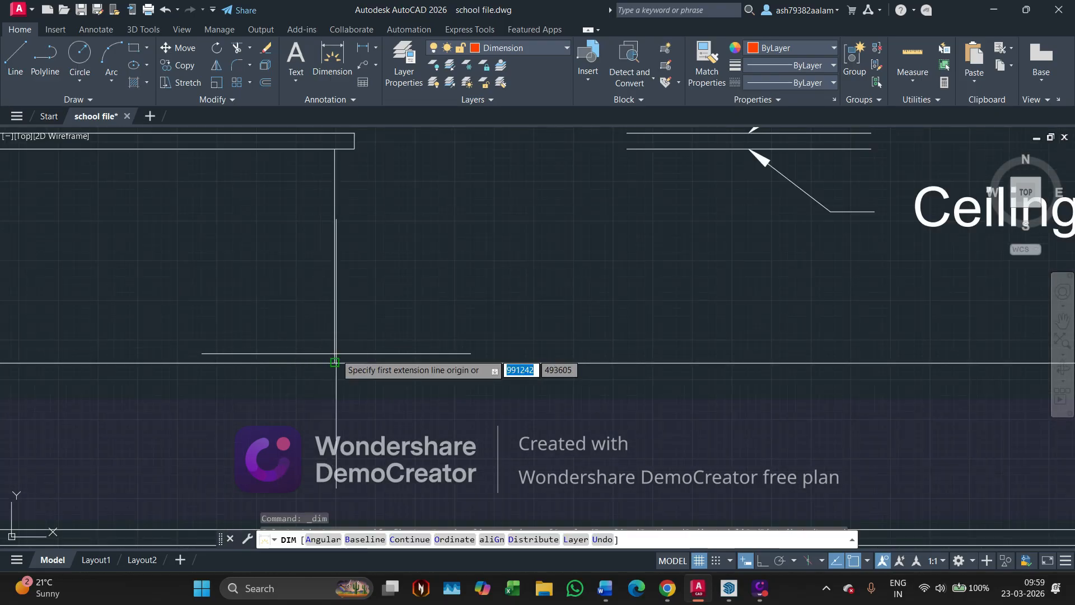
pyautogui.click(335, 363)
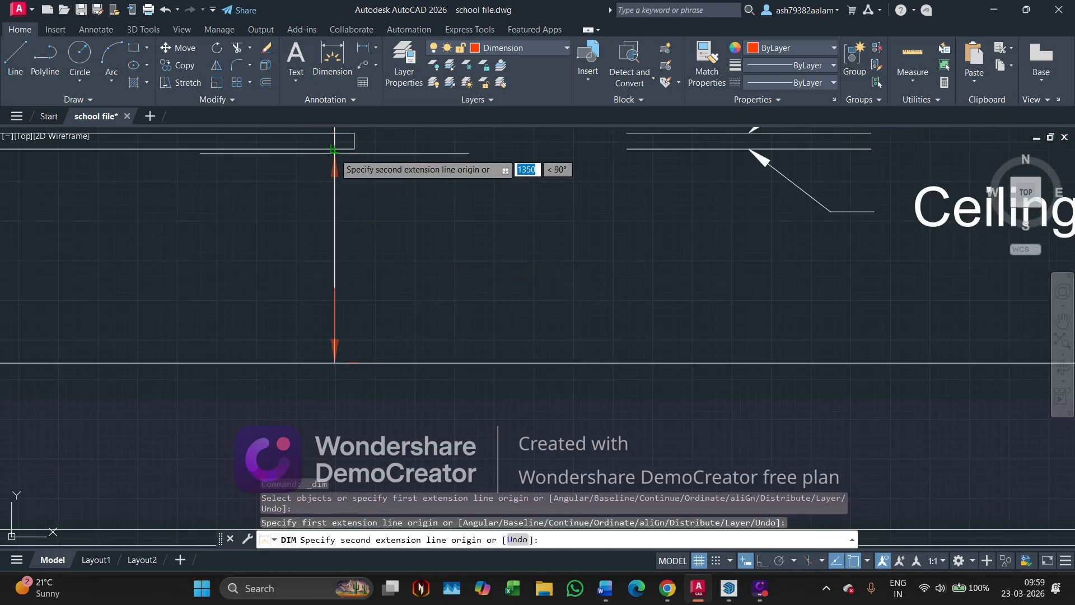
pyautogui.scroll(-2, 335, 149)
pyautogui.scroll(-2, 352, 310)
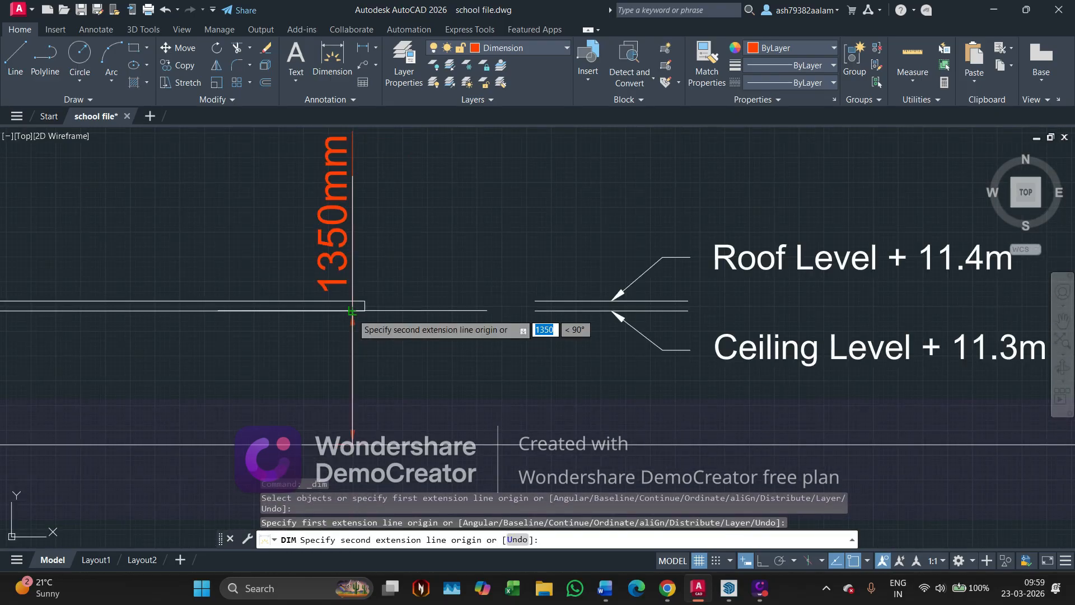
pyautogui.click(352, 311)
pyautogui.click(393, 318)
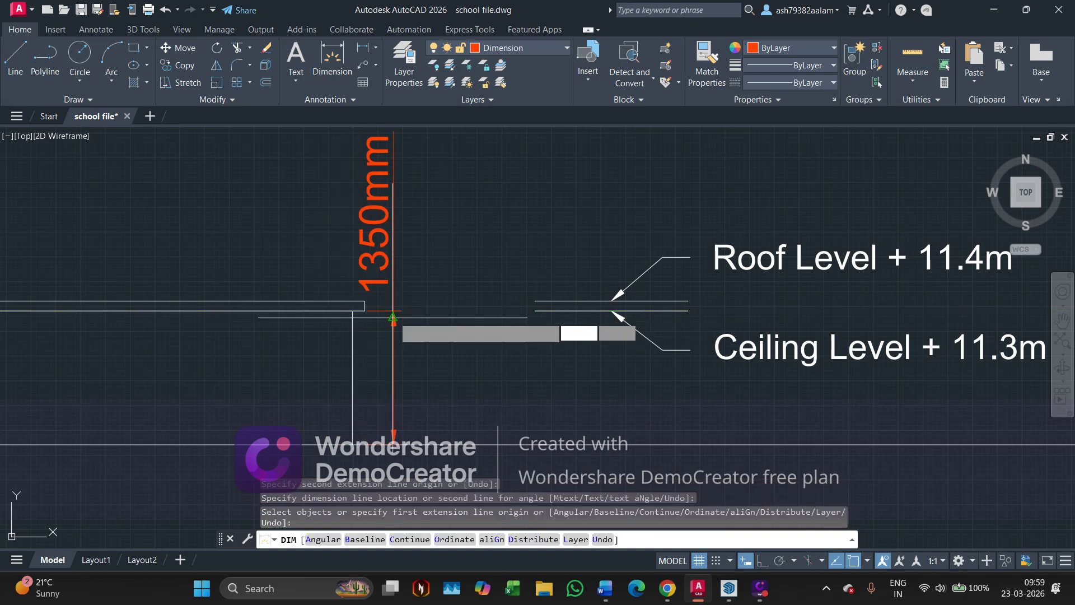
pyautogui.press('Return')
pyautogui.scroll(-2, 456, 286)
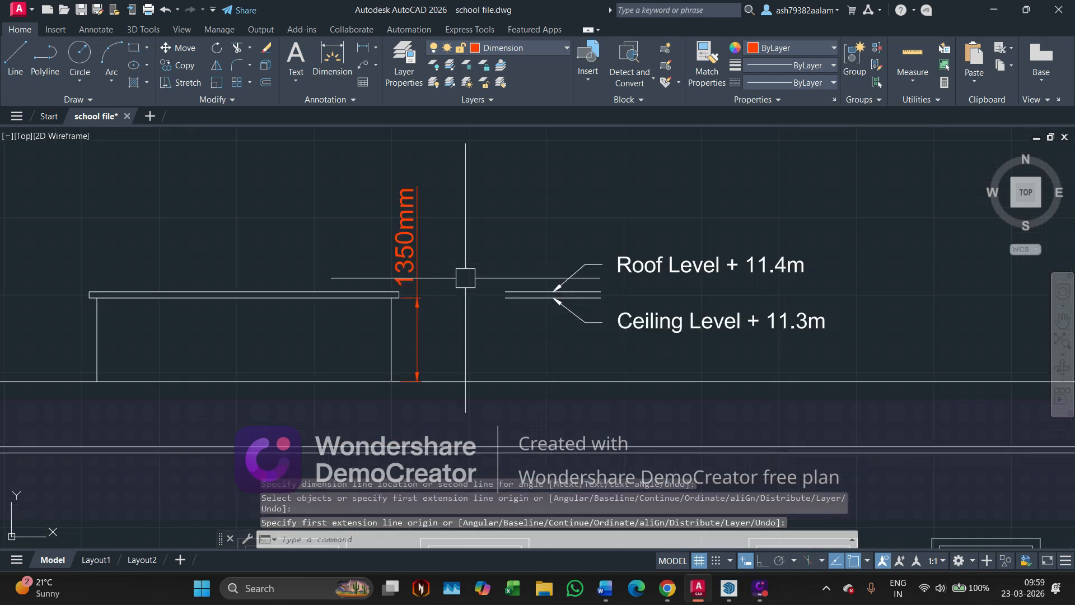
# Open Calculator and add the structure's height of 1.35 to the parapet level of 12.45.
pyautogui.click(307, 586)
pyautogui.write('calc')
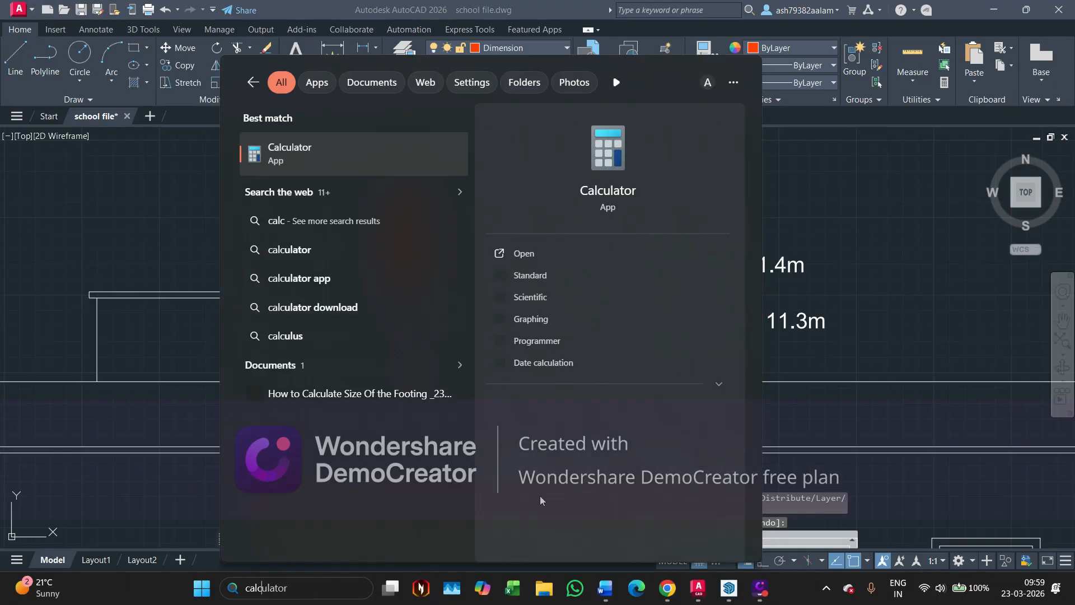
pyautogui.press('Return')
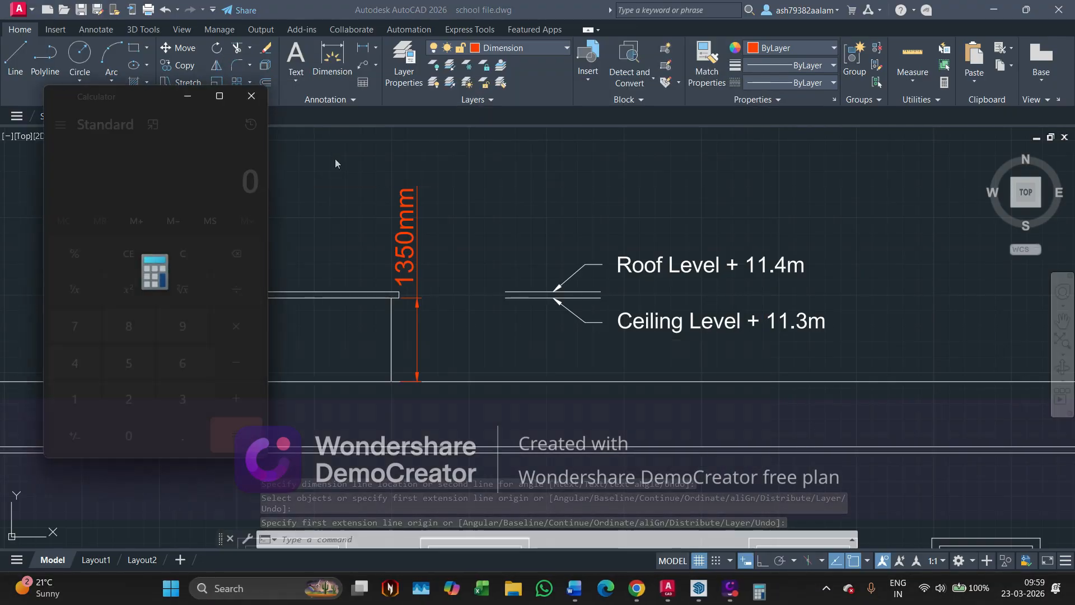
pyautogui.write('12')
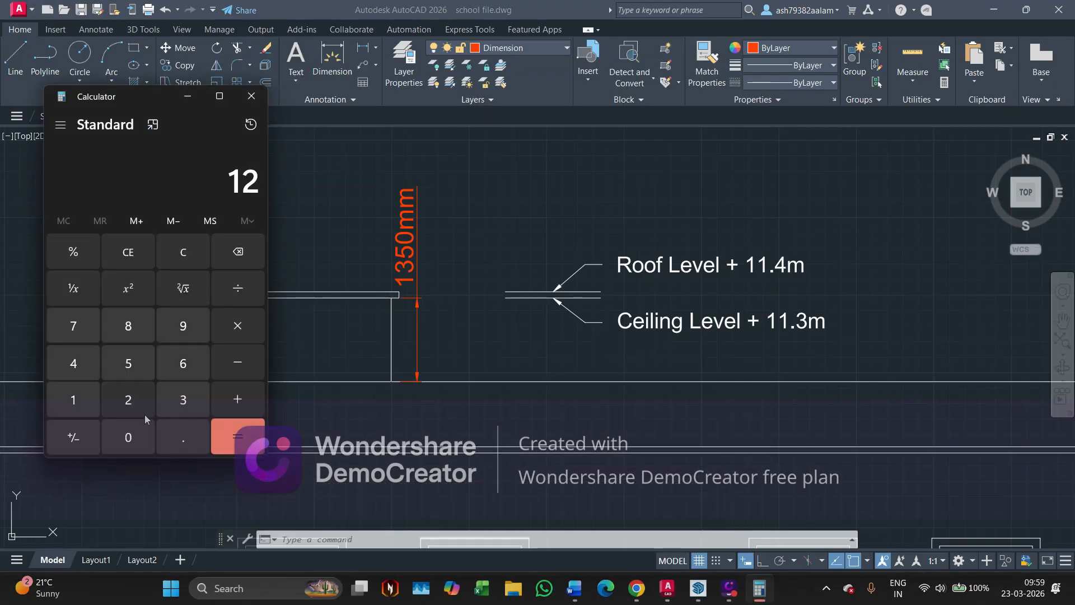
pyautogui.write('.45')
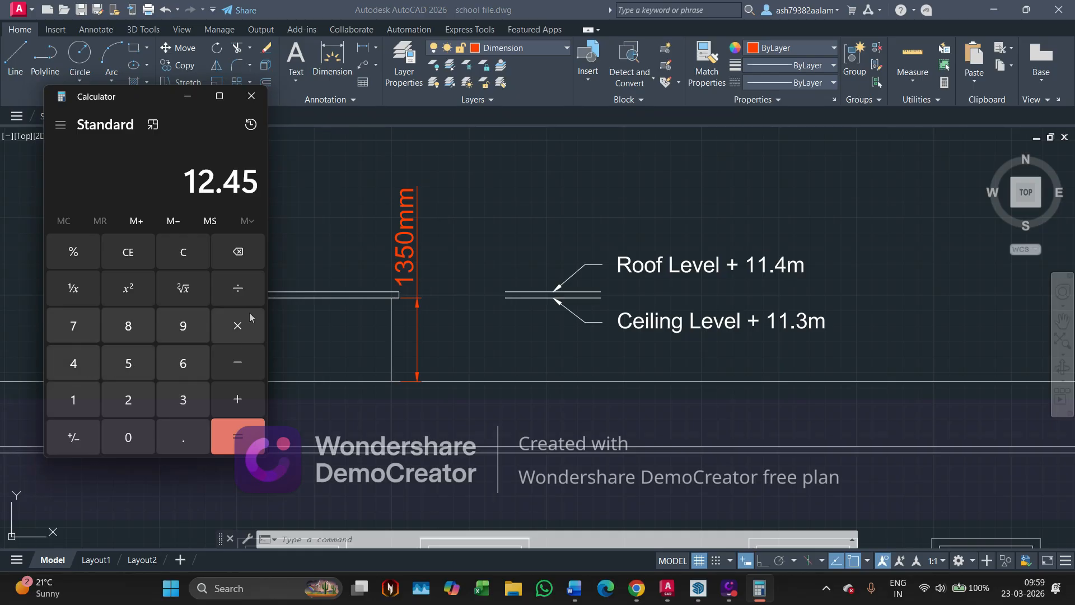
pyautogui.click(237, 388)
pyautogui.click(83, 405)
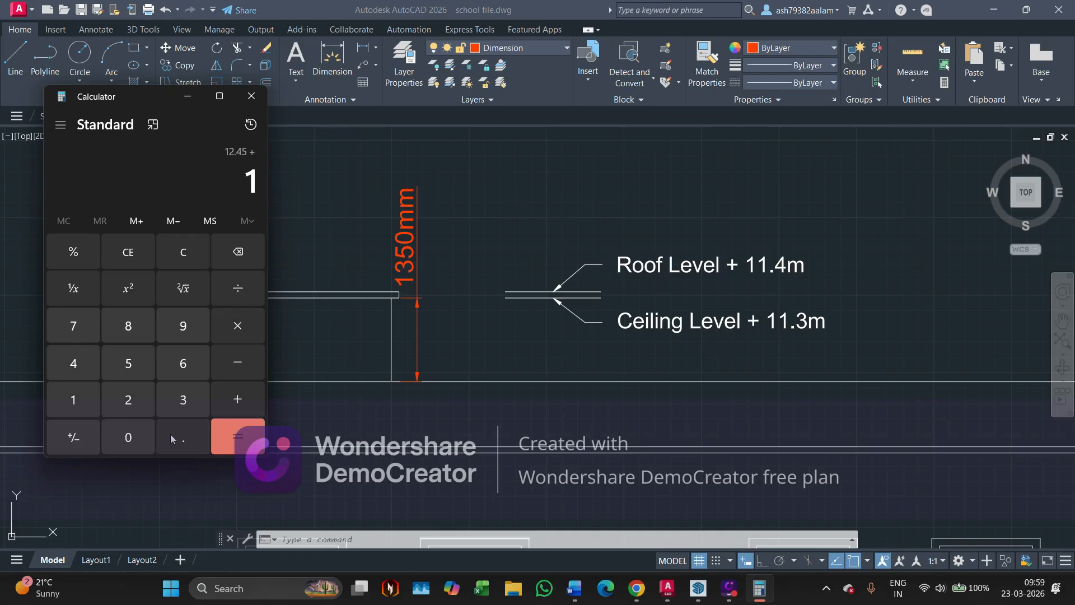
pyautogui.click(198, 386)
pyautogui.click(138, 365)
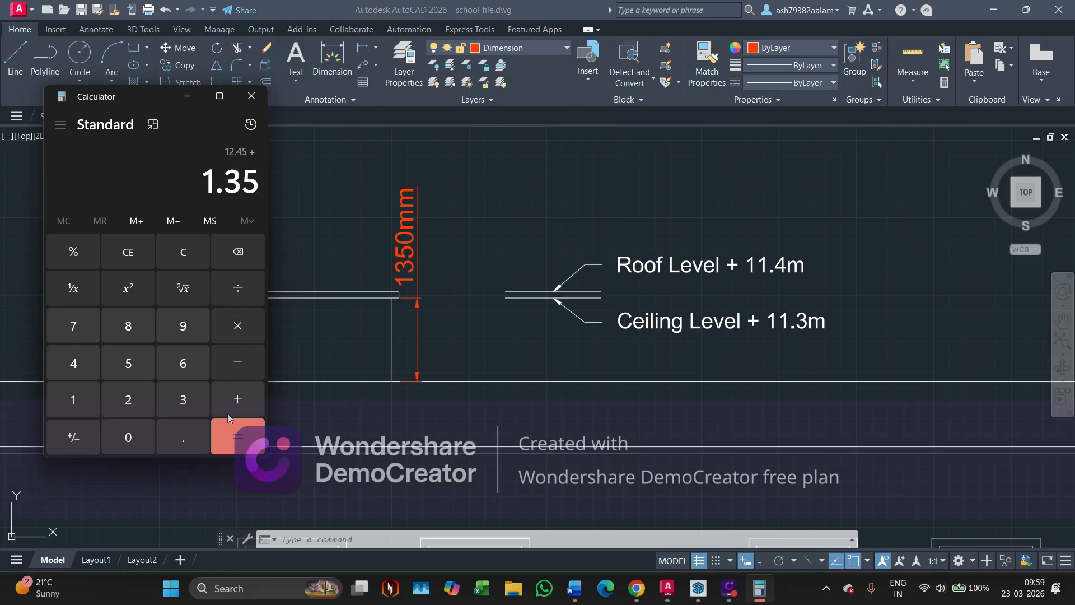
pyautogui.click(237, 436)
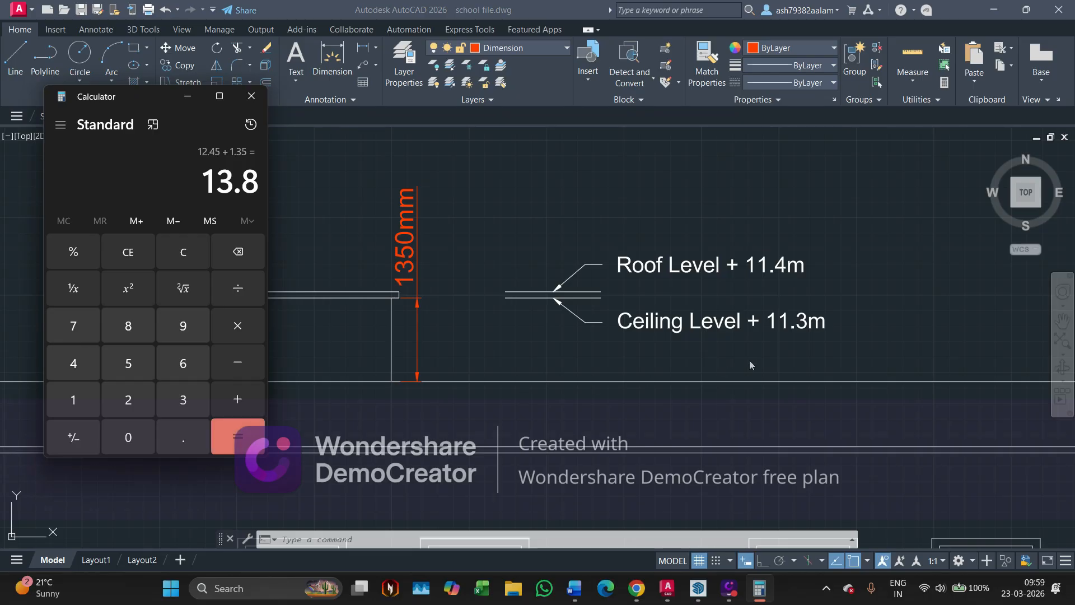
pyautogui.press('Escape')
# Return to AutoCAD and change the rooftop structure's ceiling marker text to "Ceiling Level + 13.8m".
pyautogui.click(792, 329)
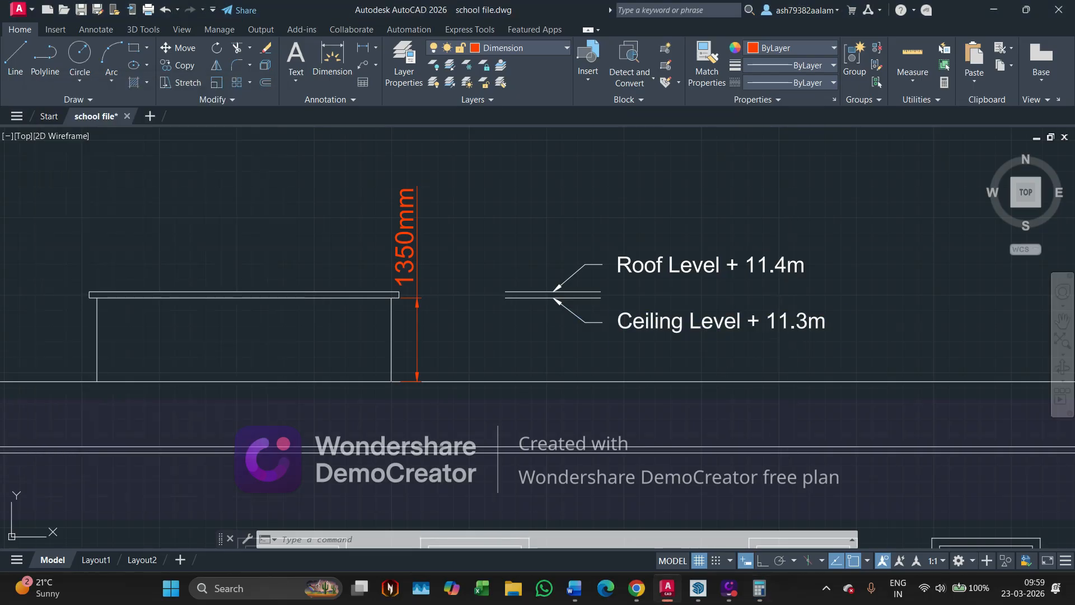
pyautogui.click(791, 327)
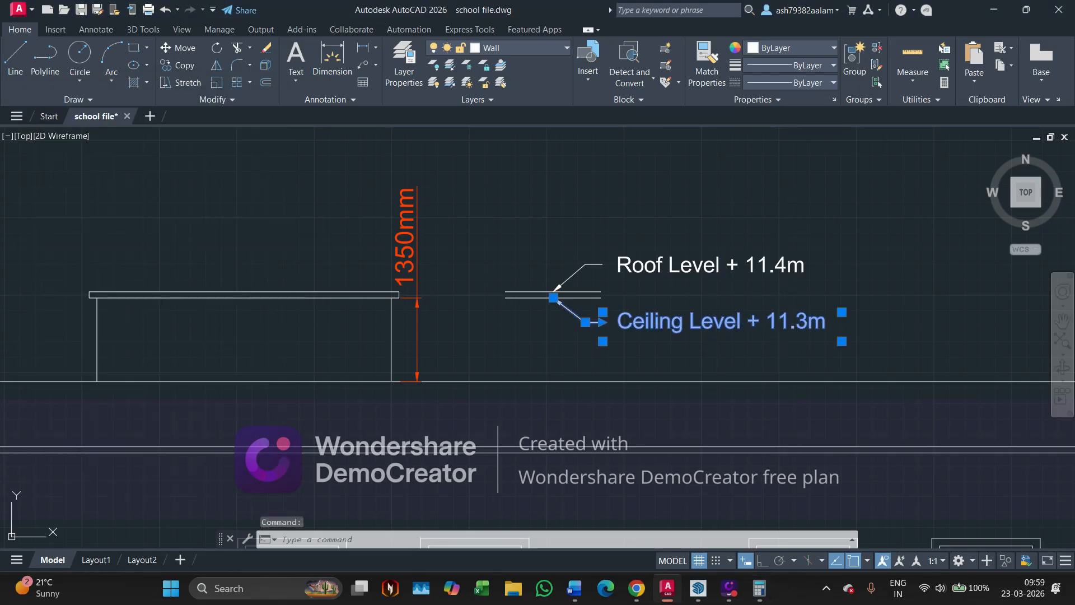
pyautogui.doubleClick(790, 327)
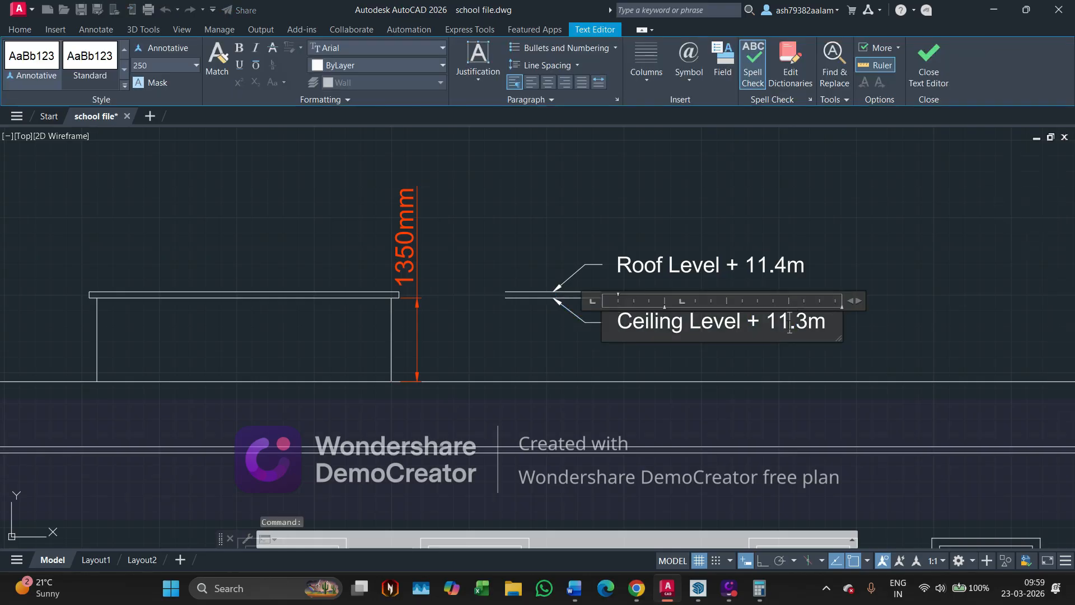
pyautogui.press('BackSpace')
pyautogui.write('3')
pyautogui.click(588, 234)
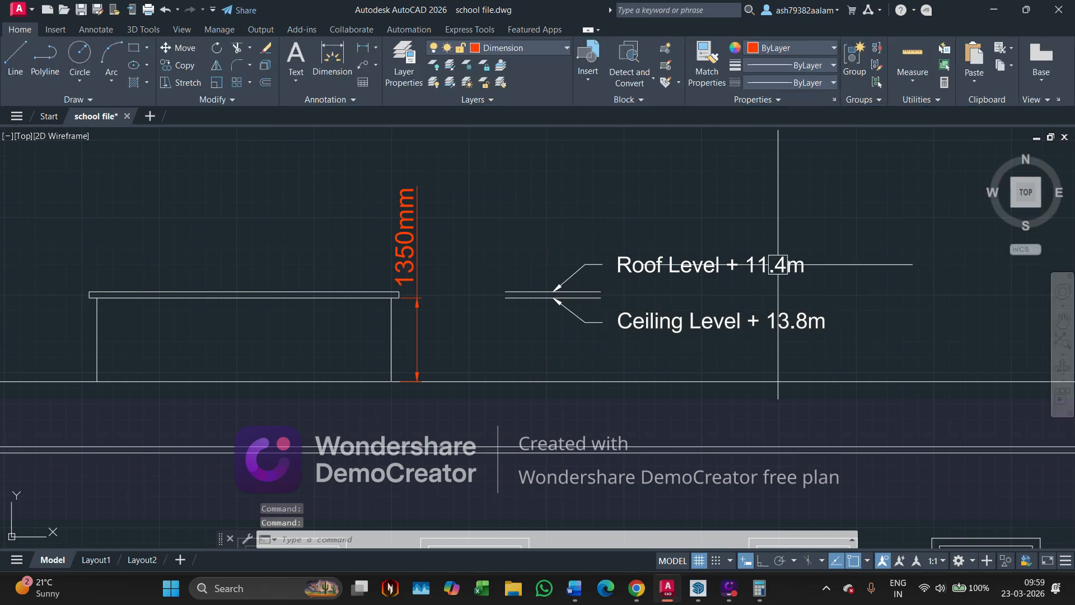
# Change the rooftop structure's roof marker text to "Roof Level + 13.9m".
pyautogui.click(778, 264)
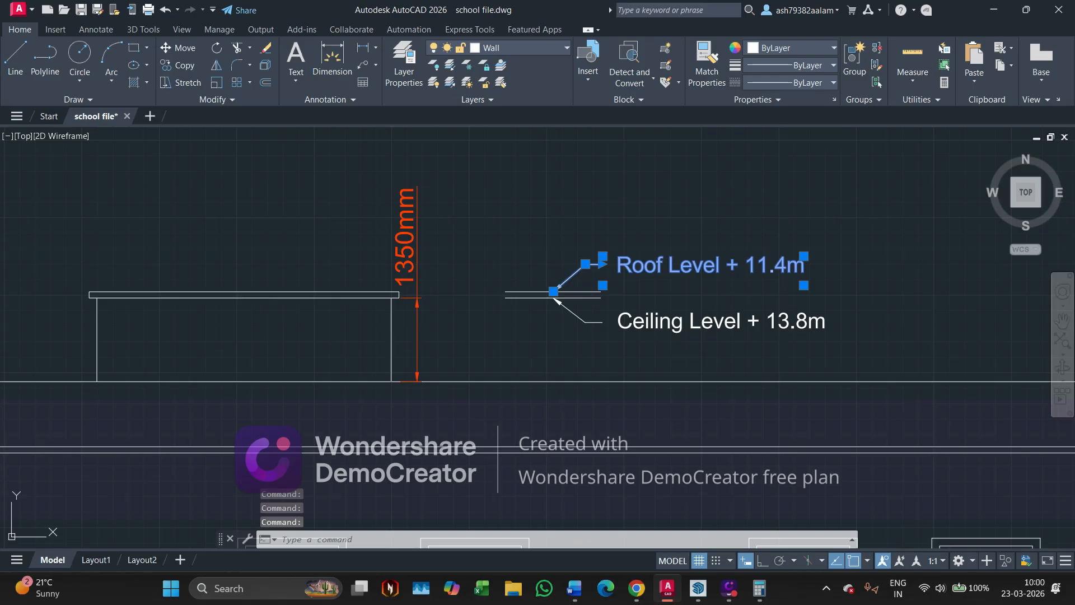
pyautogui.doubleClick(769, 265)
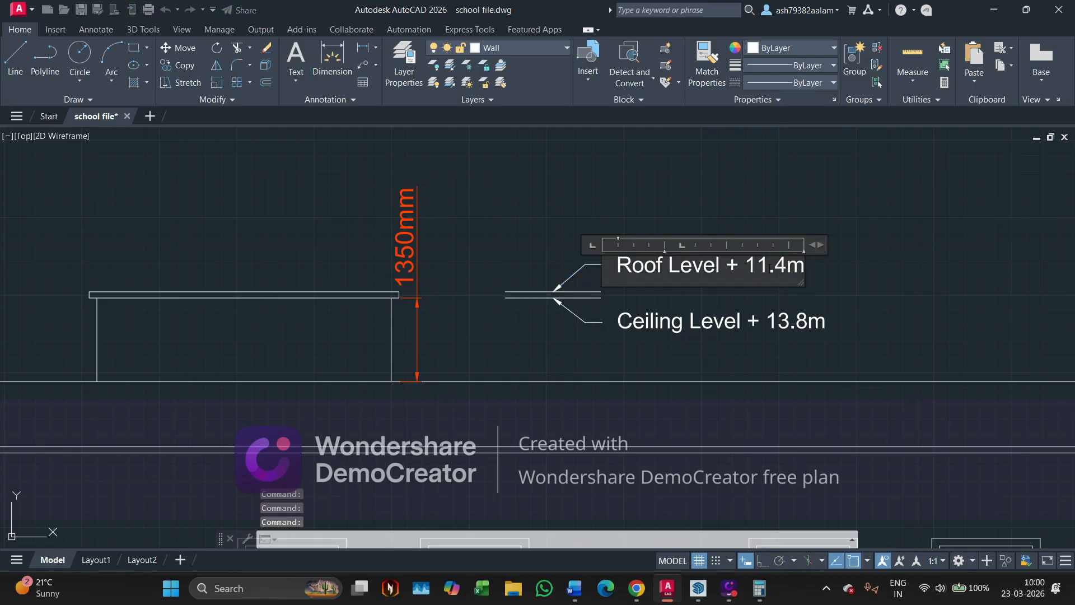
pyautogui.press('BackSpace')
pyautogui.write('3')
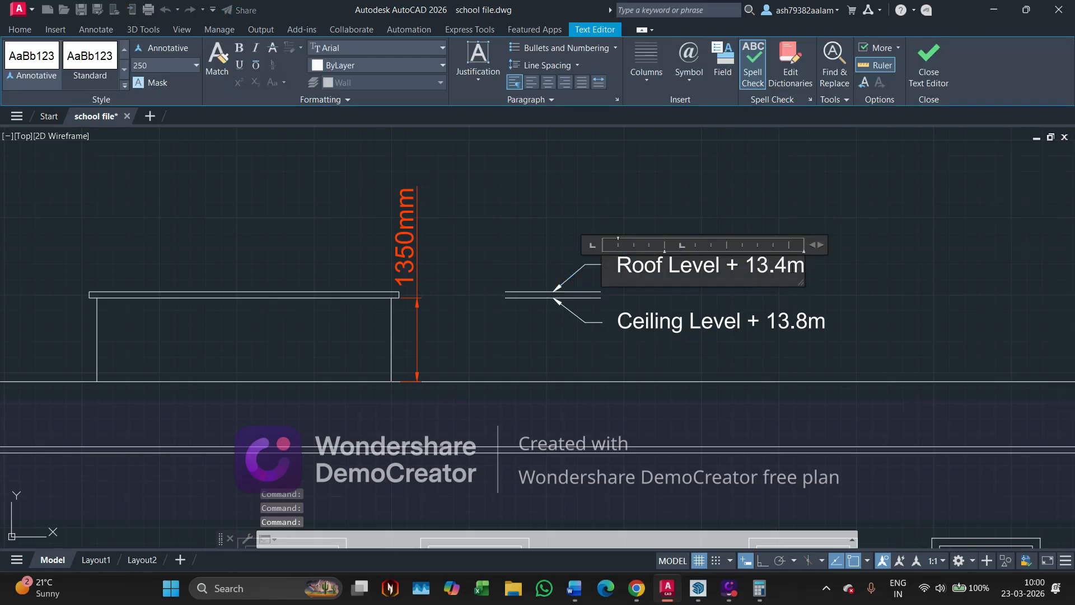
pyautogui.press('BackSpace')
pyautogui.click(520, 249)
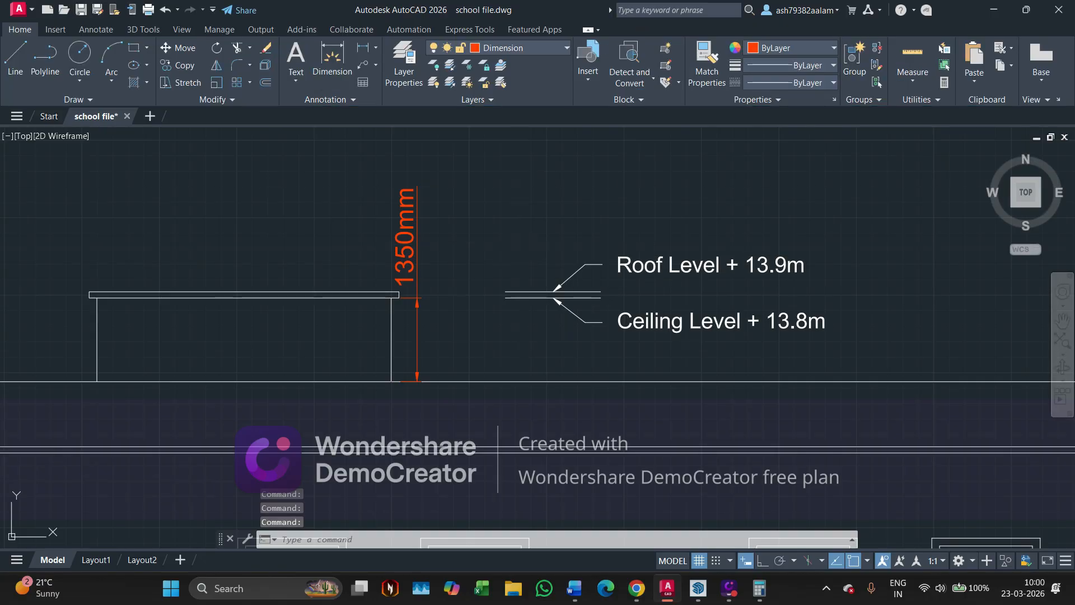
# Prefix the rooftop ceiling marker with "Mumpty Slab" and widen its text frame so the label fits on one line.
pyautogui.click(638, 330)
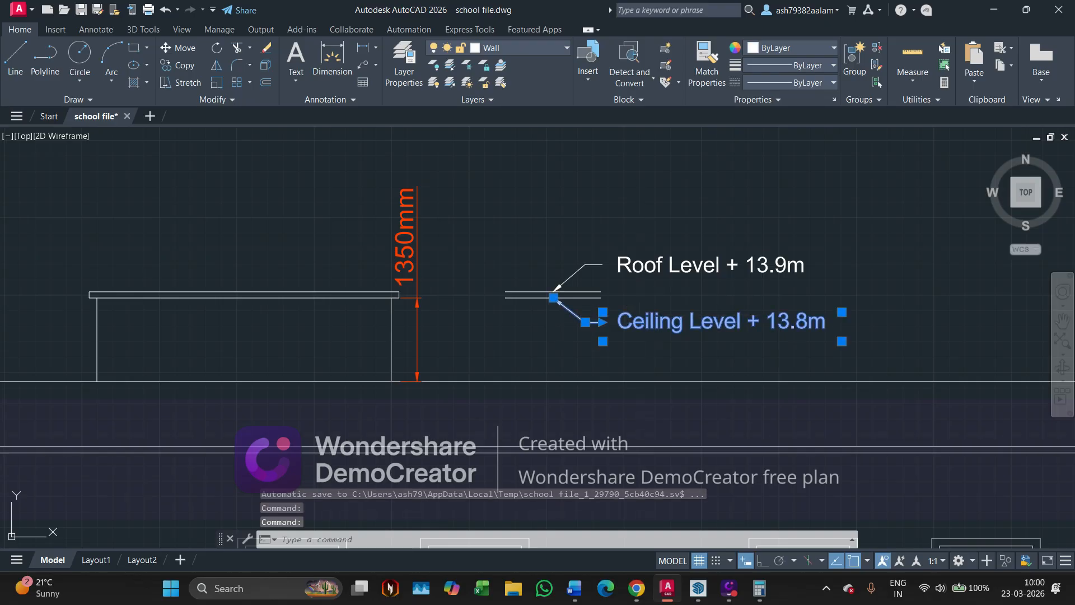
pyautogui.doubleClick(627, 327)
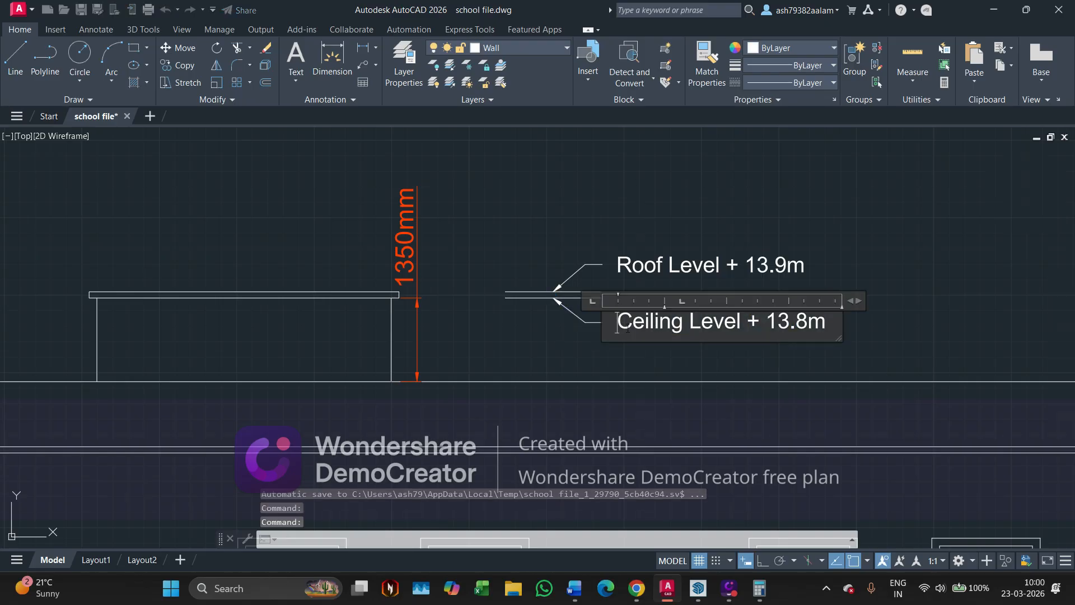
pyautogui.write('Mump')
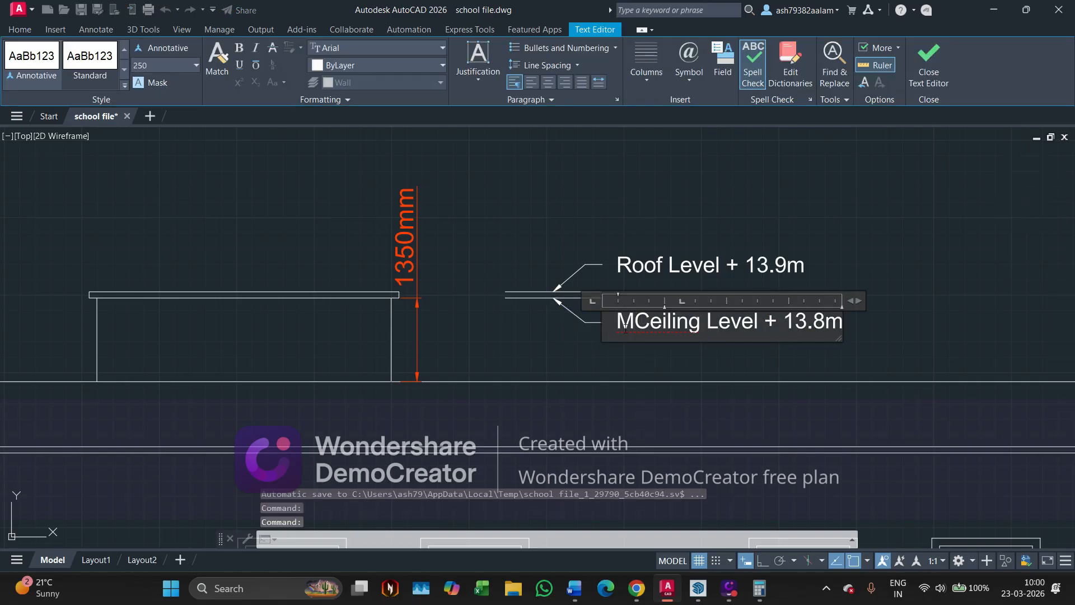
pyautogui.write('ty ')
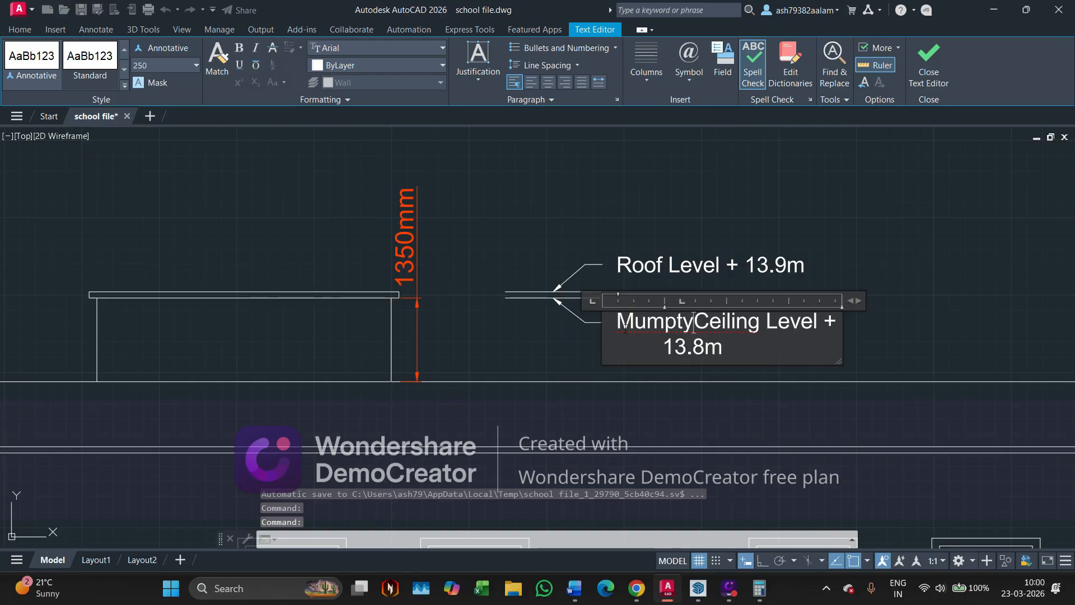
pyautogui.write('Slab')
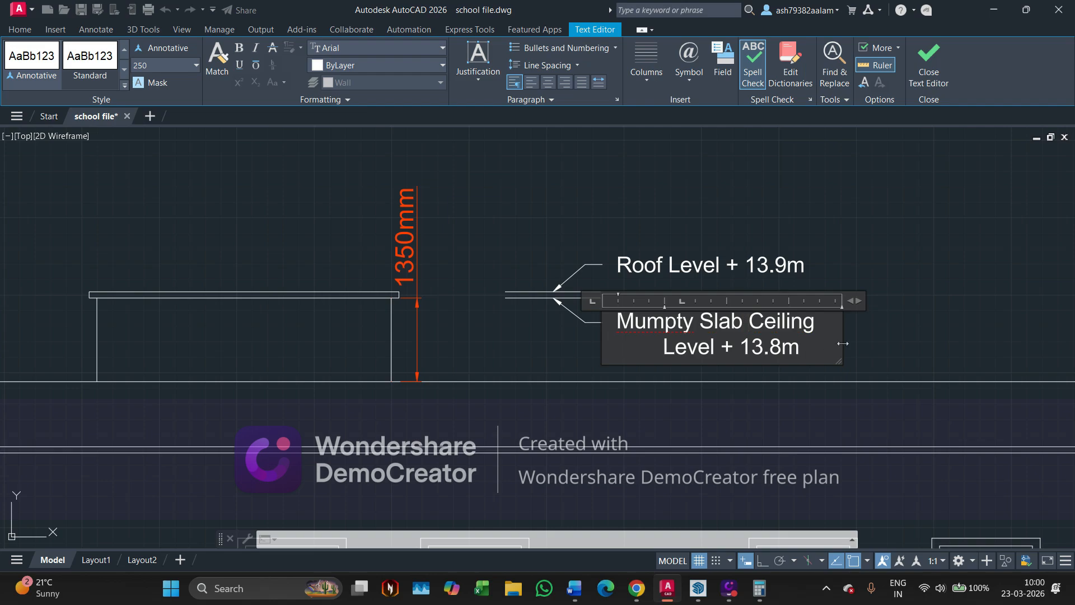
pyautogui.moveTo(842, 343); pyautogui.dragTo(990, 336)
pyautogui.click(803, 369)
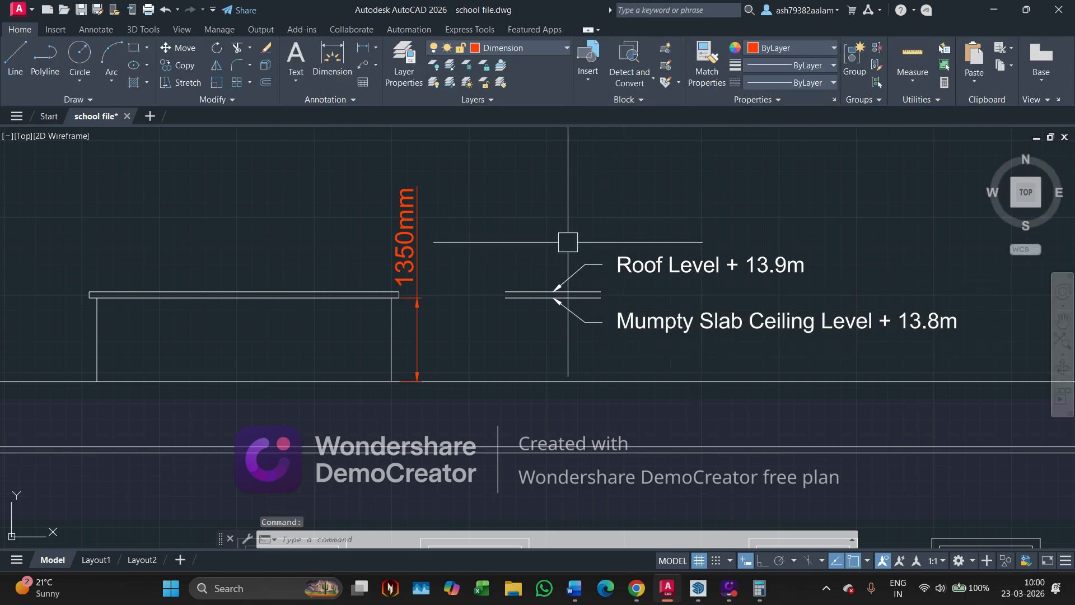
# Prefix the rooftop roof marker with "Mumpty Slab" and widen its text frame to keep the label on one line.
pyautogui.click(571, 277)
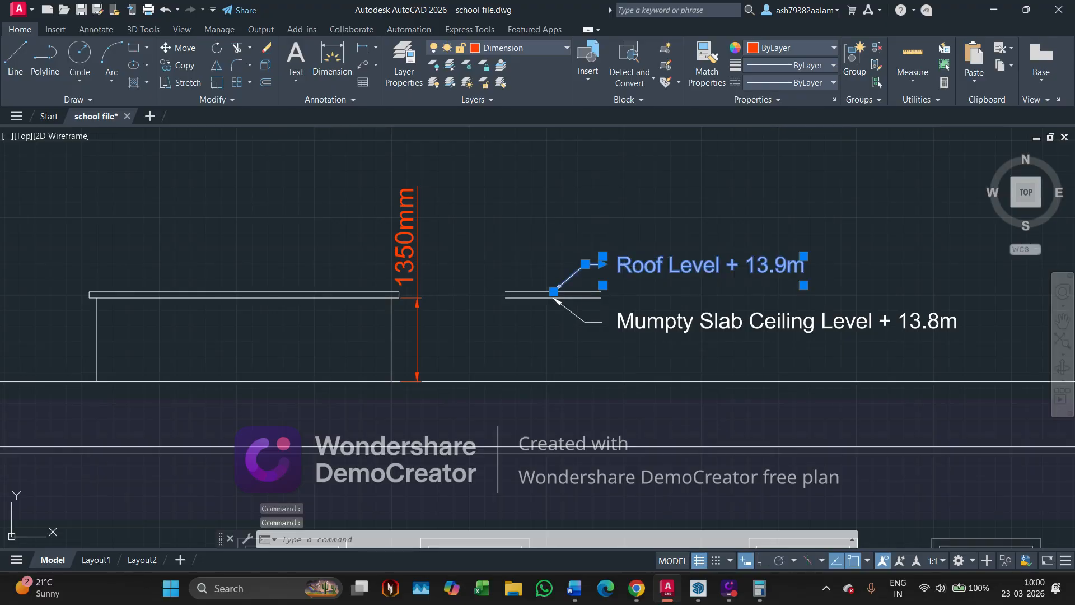
pyautogui.doubleClick(626, 263)
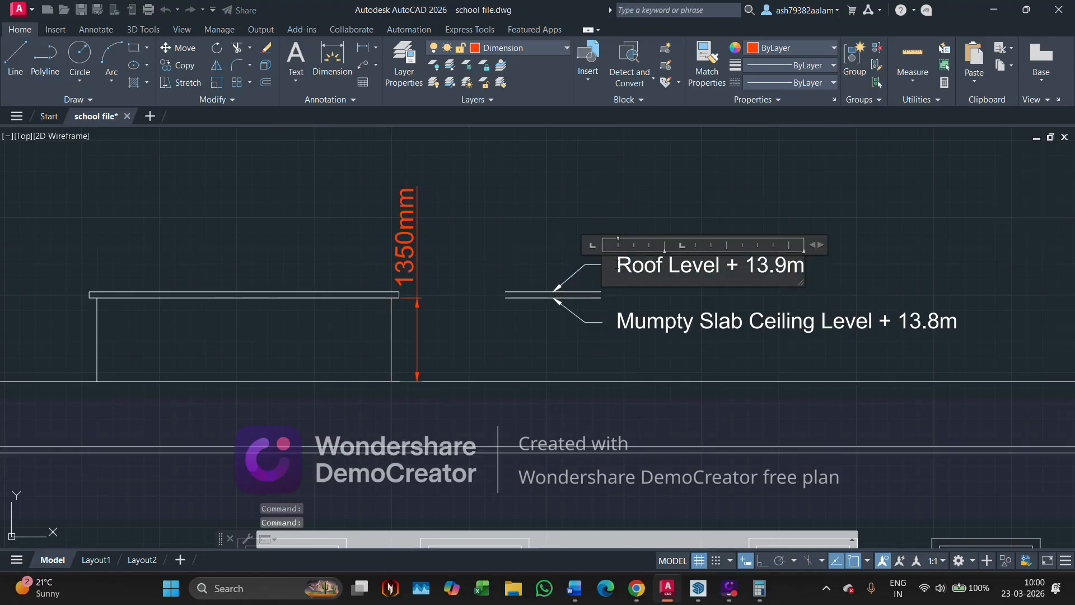
pyautogui.write('Mu')
pyautogui.write('m')
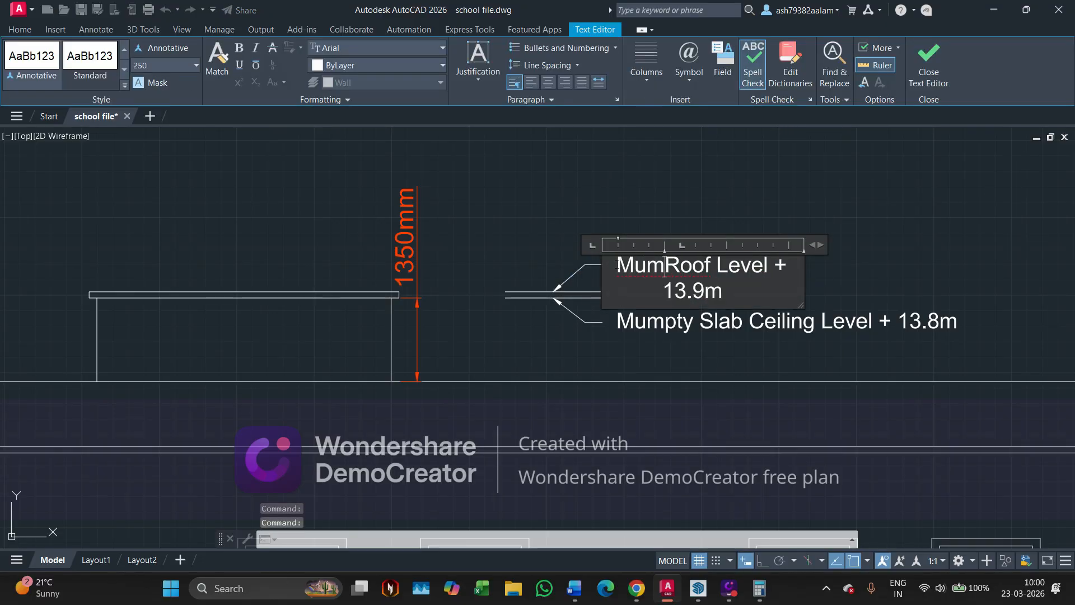
pyautogui.write('pty Slab')
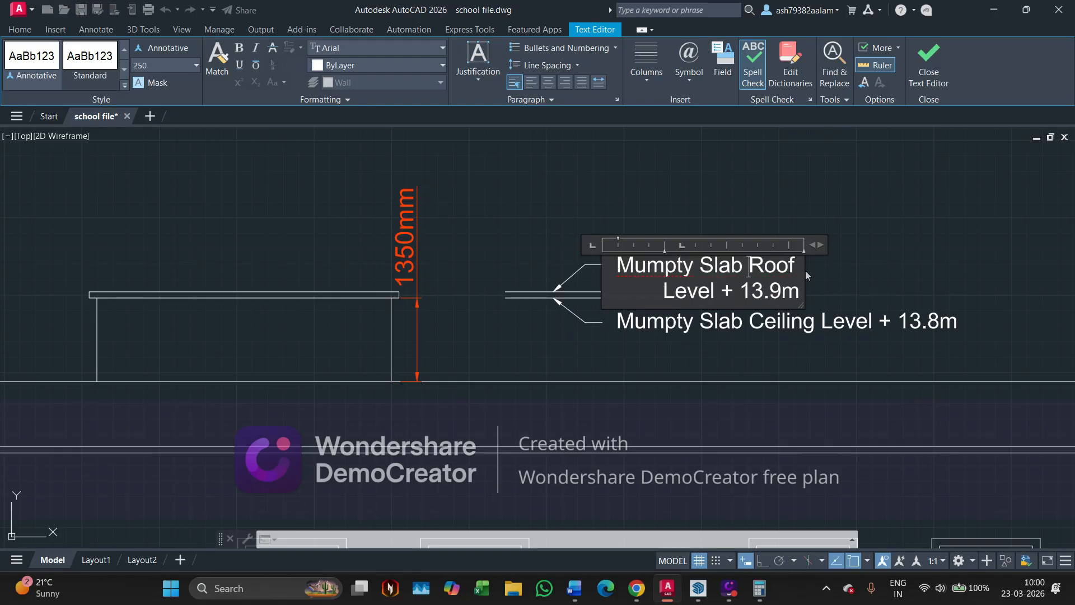
pyautogui.moveTo(805, 273); pyautogui.dragTo(988, 263)
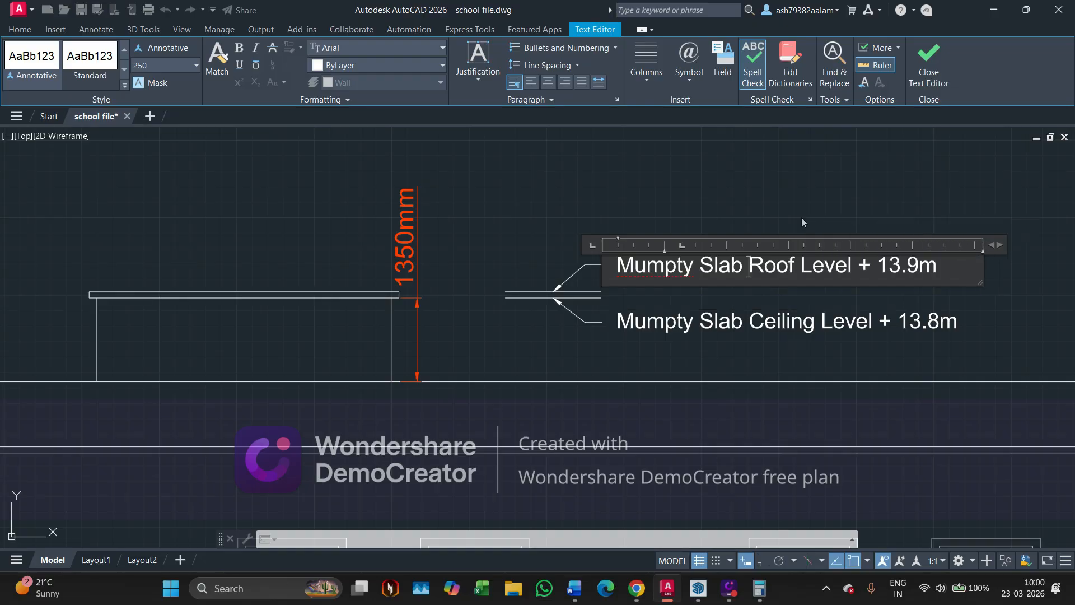
# Finish the mumpty roof marker's text edit and erase the vertical height dimension beside the mumpty.
pyautogui.click(746, 189)
pyautogui.scroll(-3, 509, 356)
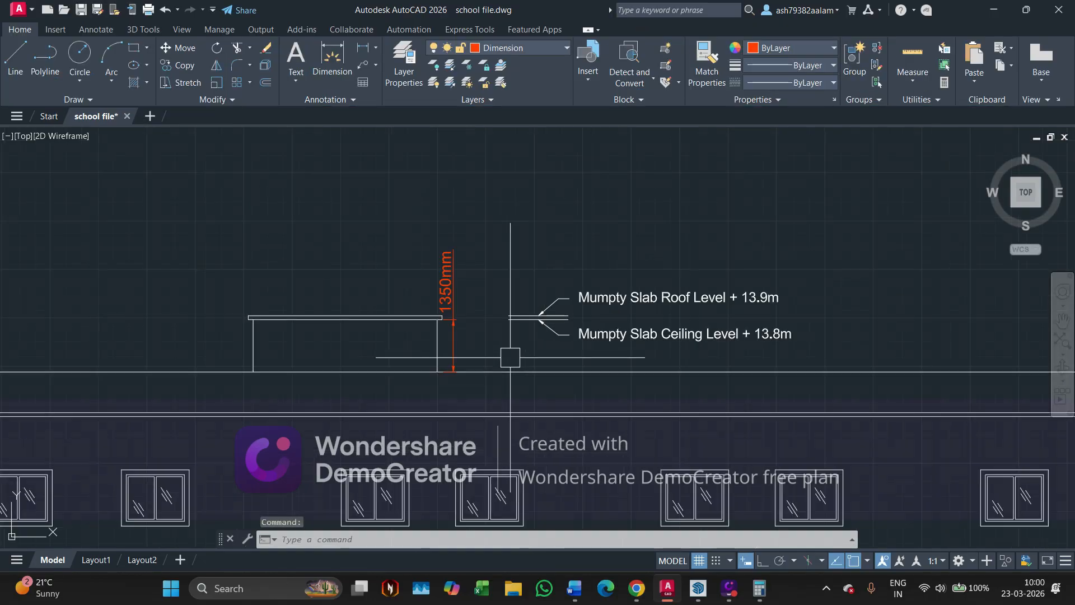
pyautogui.click(665, 343)
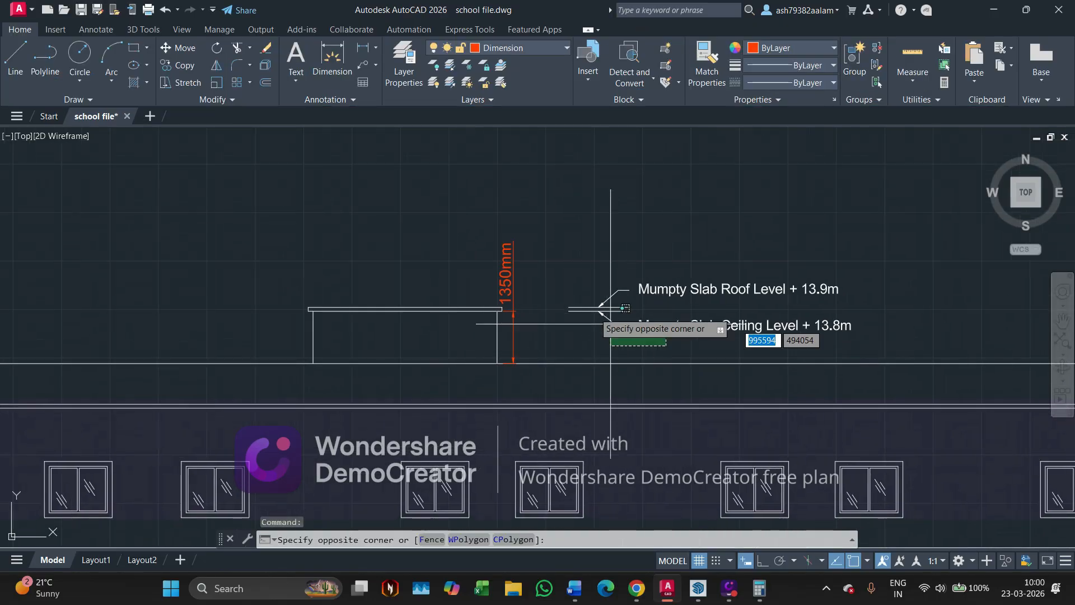
pyautogui.click(566, 275)
pyautogui.press('Escape')
pyautogui.click(510, 254)
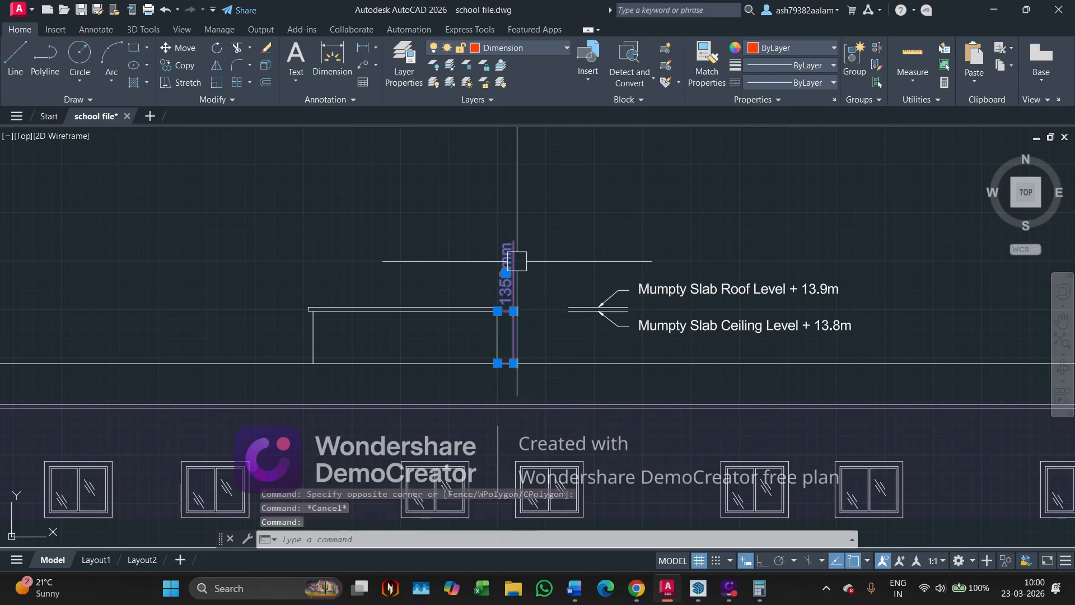
pyautogui.press('Delete')
# Copy both mumpty slab level markers and their level lines beside the lift room, aligned with the top edge of its roof slab.
pyautogui.click(628, 335)
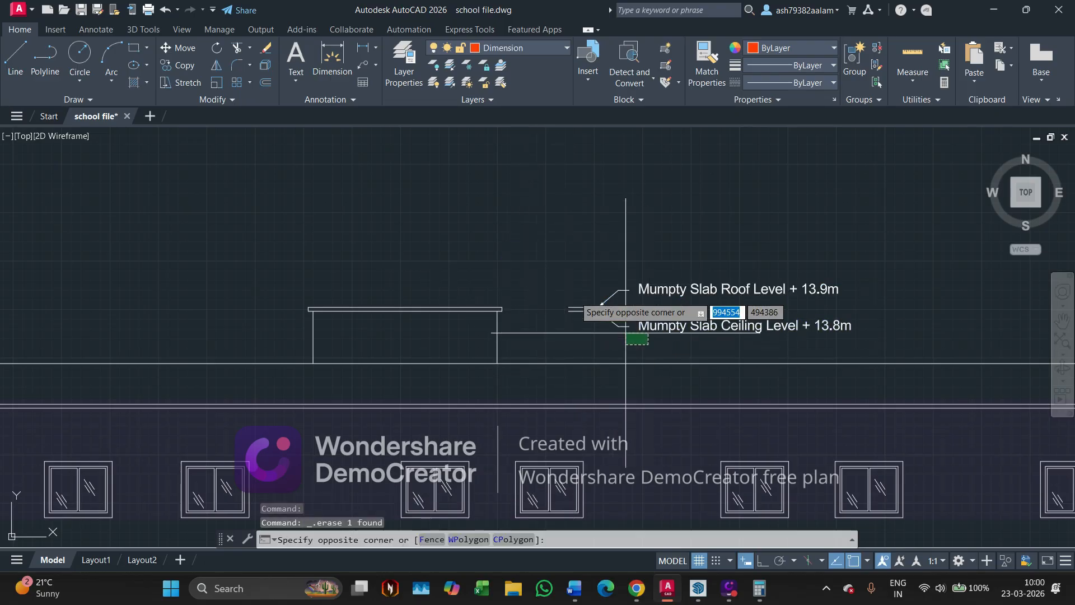
pyautogui.click(559, 282)
pyautogui.write('co')
pyautogui.press('Return')
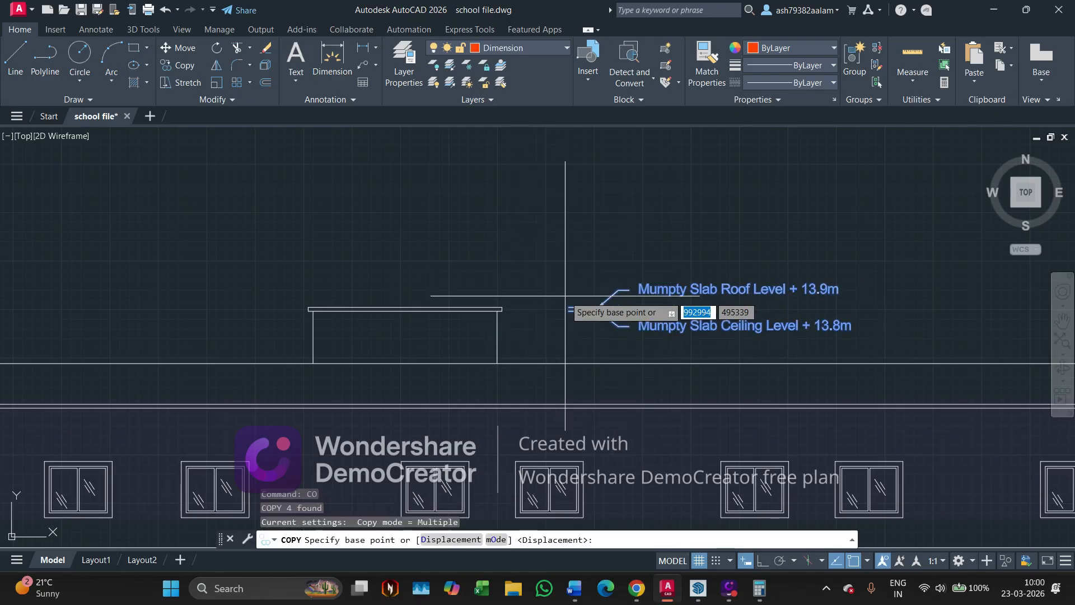
pyautogui.scroll(2, 566, 299)
pyautogui.click(570, 311)
pyautogui.scroll(-6, 574, 262)
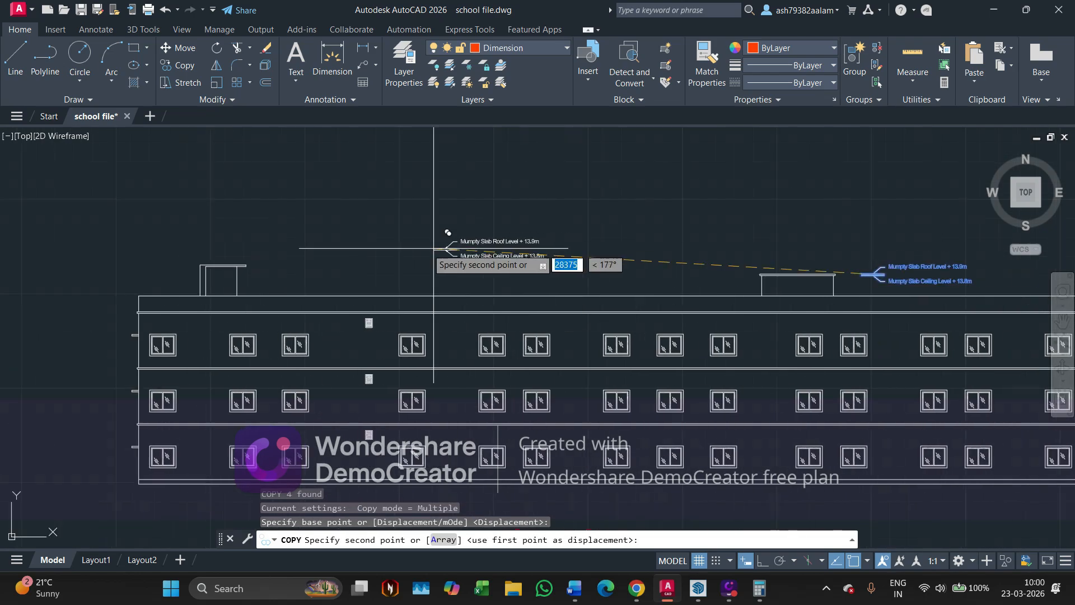
pyautogui.scroll(8, 470, 291)
pyautogui.scroll(3, 473, 312)
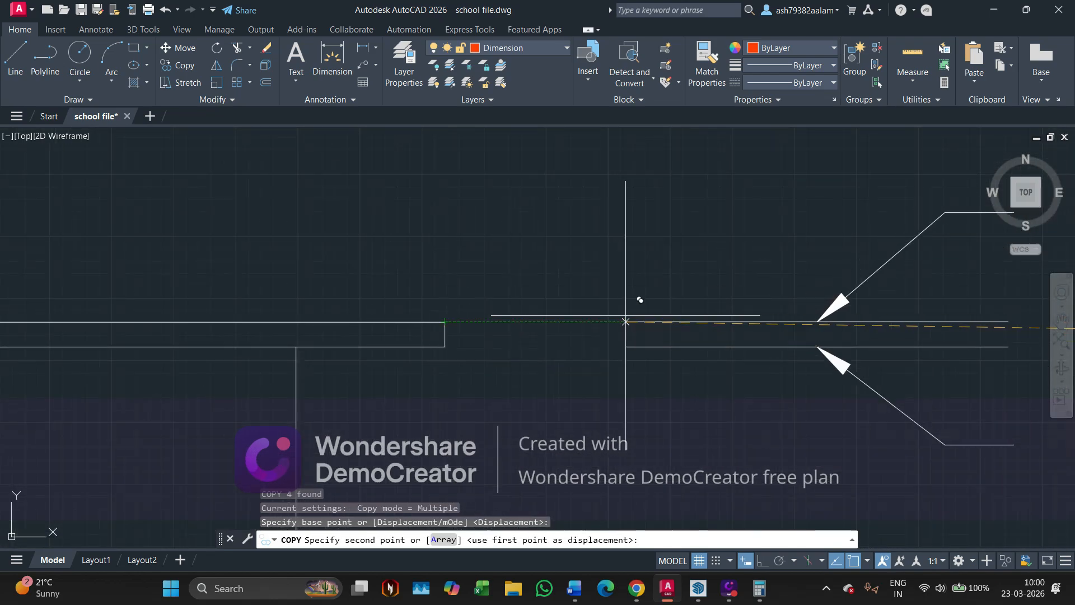
pyautogui.click(651, 321)
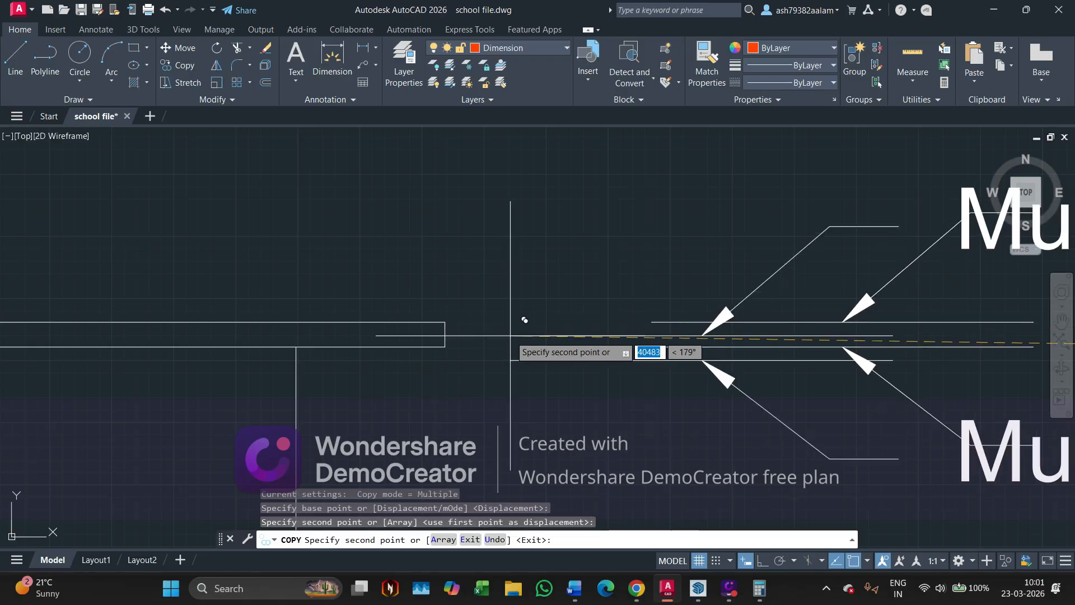
pyautogui.press('Escape')
# Change the copied ceiling marker's text beside the lift room to "Lift Room Ceiling Level + 13.8m".
pyautogui.scroll(-5, 424, 308)
pyautogui.moveTo(478, 331); pyautogui.dragTo(360, 302, button='middle')
pyautogui.moveTo(529, 340); pyautogui.dragTo(442, 311, button='middle')
pyautogui.scroll(-2, 442, 311)
pyautogui.click(444, 309)
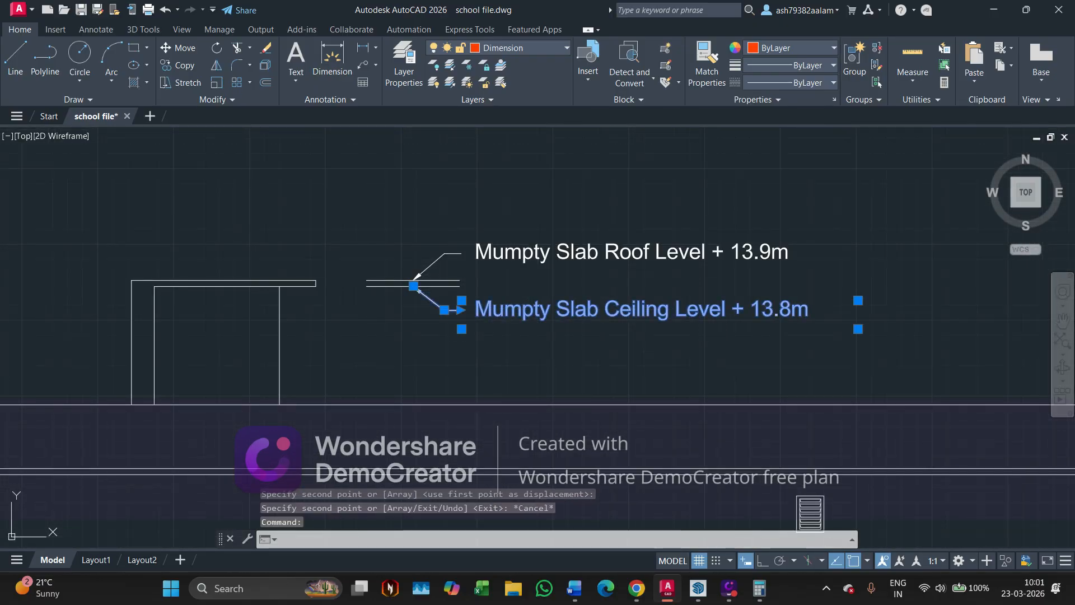
pyautogui.doubleClick(571, 310)
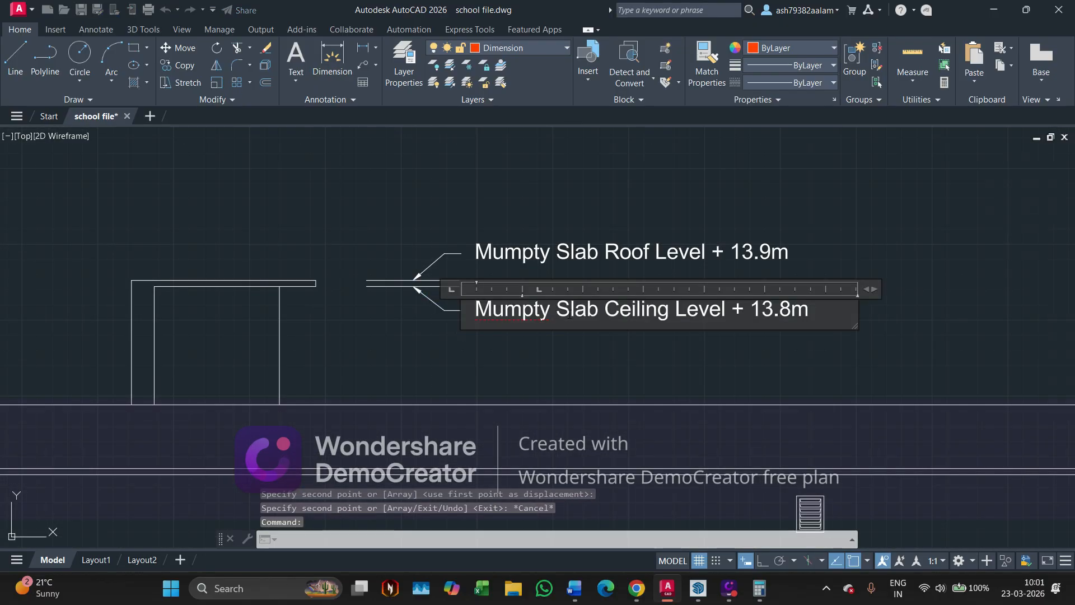
pyautogui.doubleClick(476, 311)
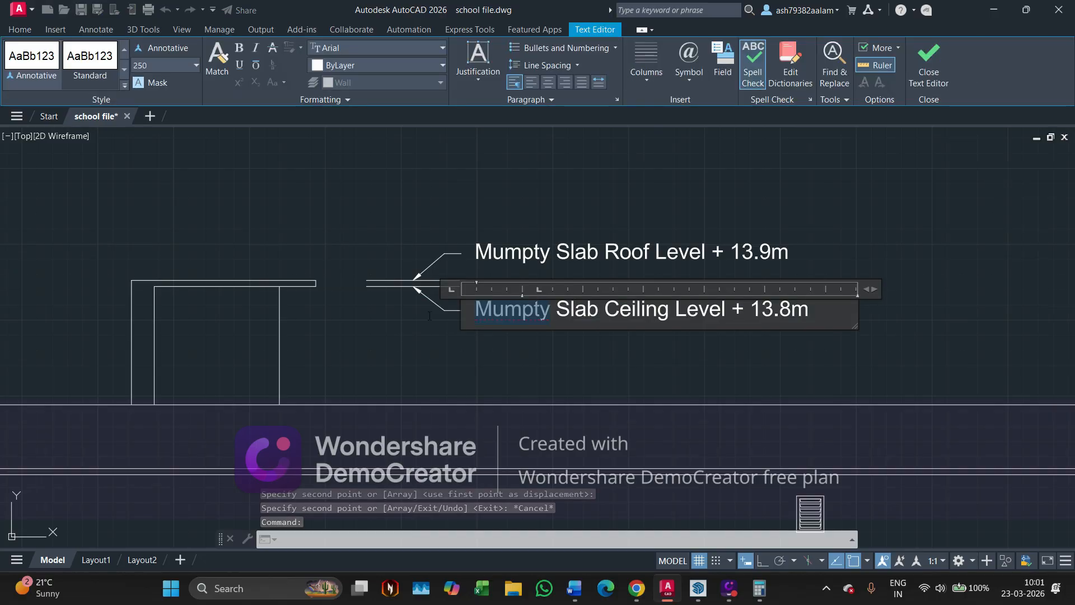
pyautogui.write('Lift')
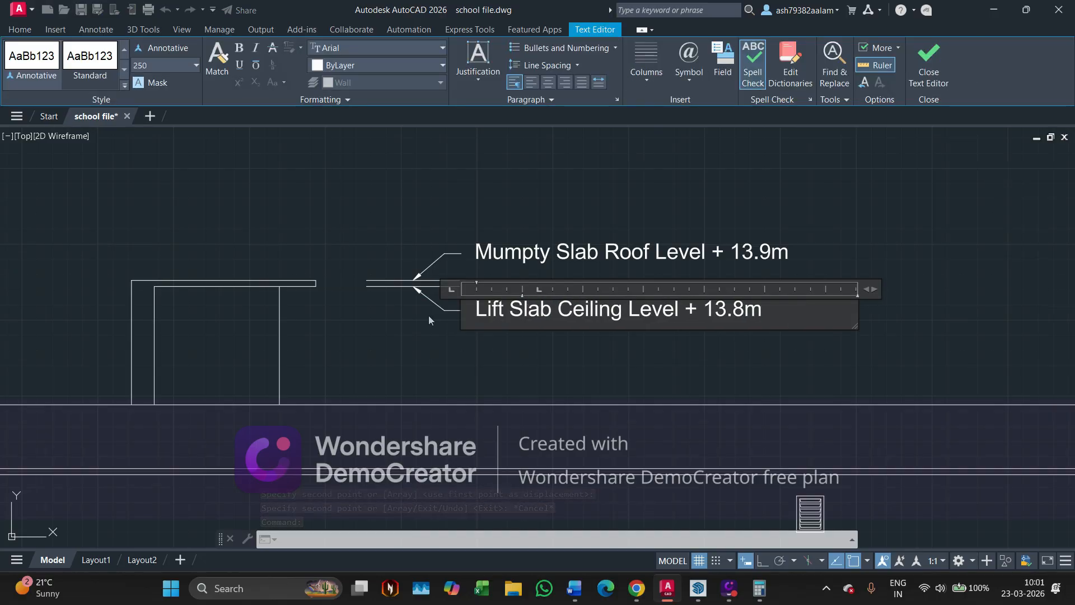
pyautogui.write(' Room')
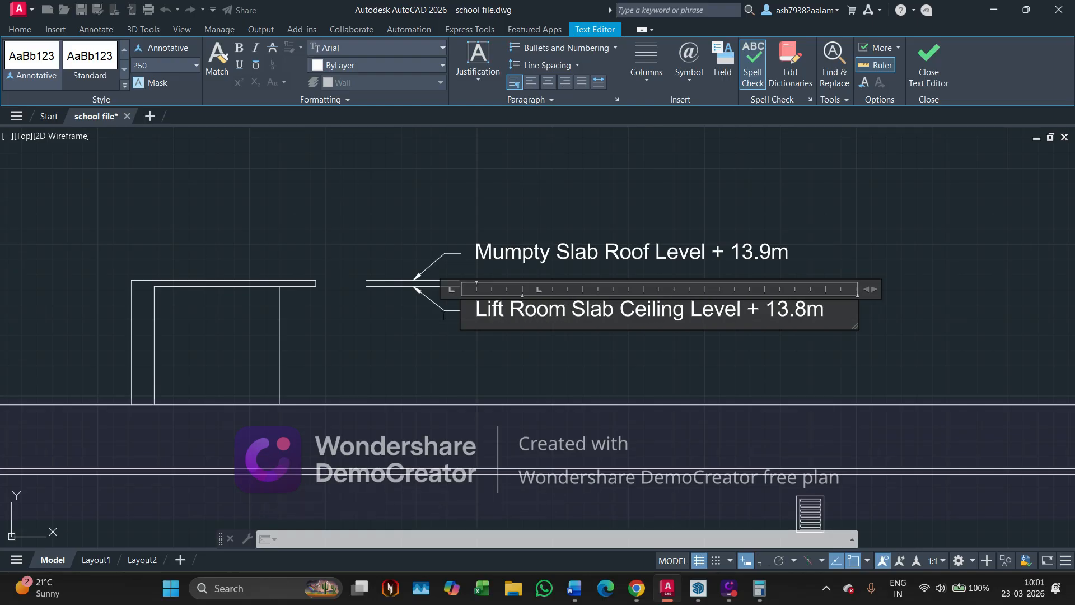
pyautogui.press('BackSpace')
pyautogui.press('BackSpace')
pyautogui.press('BackSpace')
pyautogui.press('BackSpace')
pyautogui.press('BackSpace')
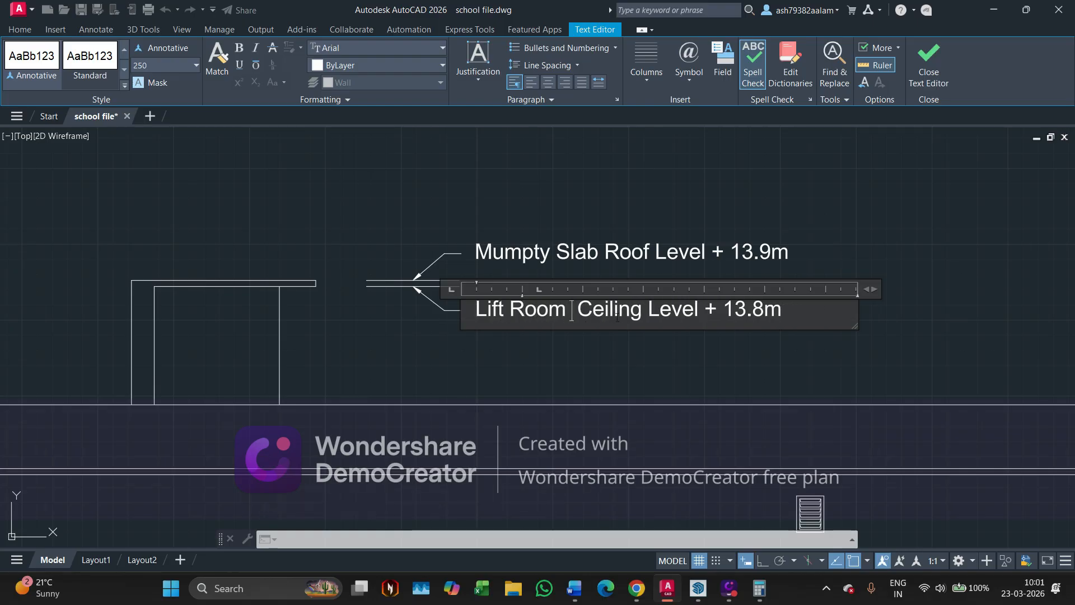
pyautogui.click(533, 258)
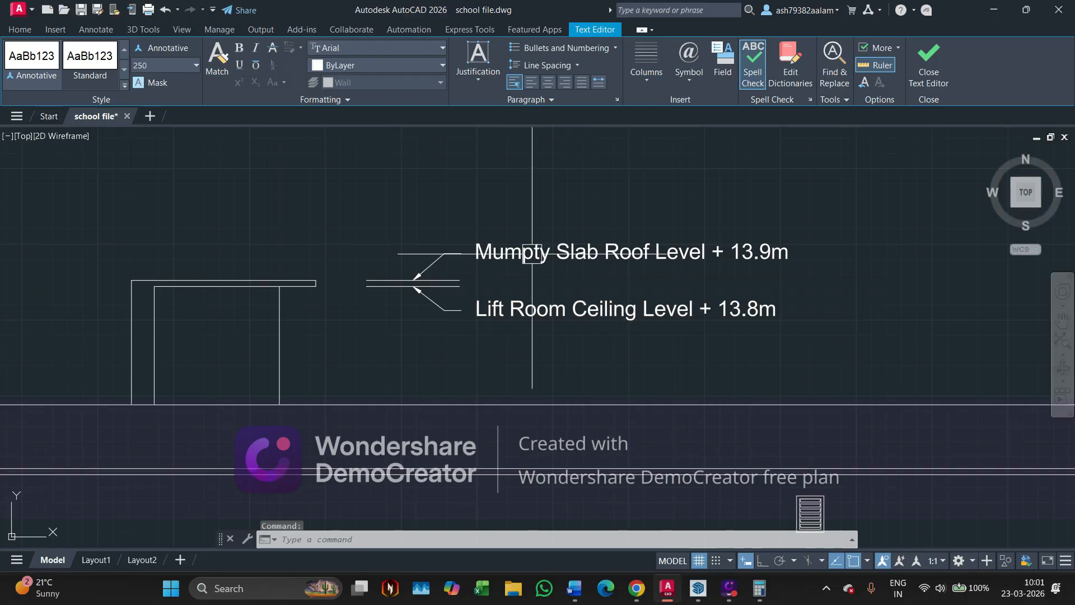
# Change the copied roof marker's text beside the lift room to "Lift Room Roof Level + 13.9m".
pyautogui.click(546, 268)
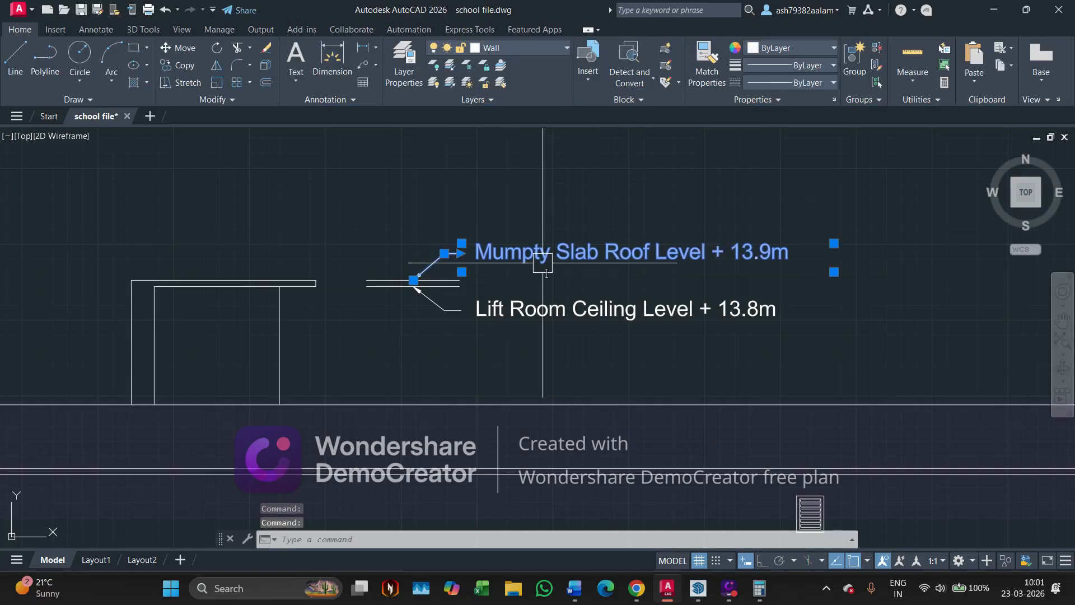
pyautogui.doubleClick(543, 264)
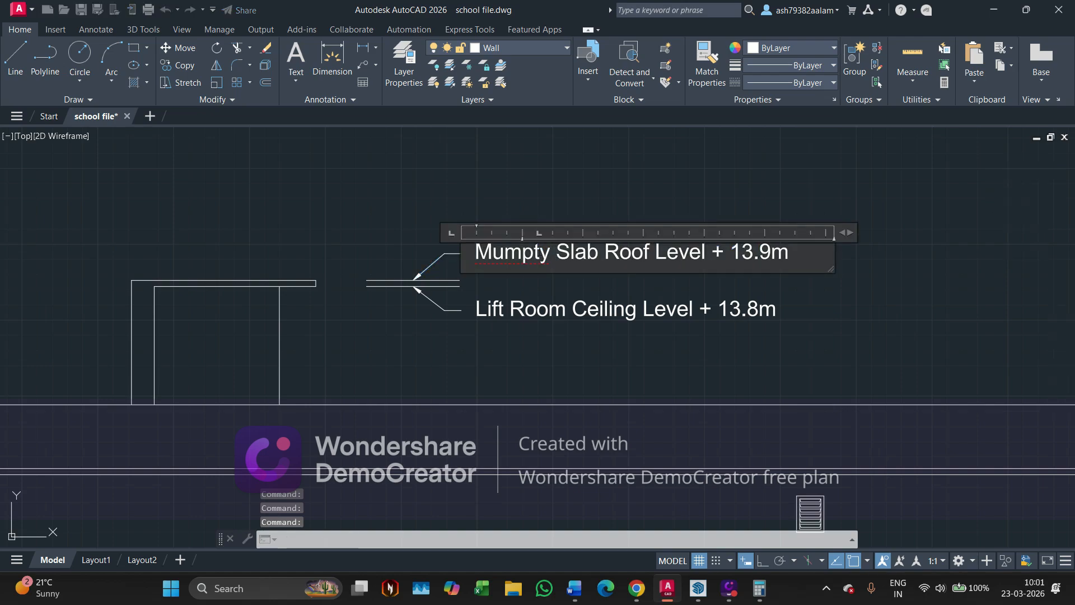
pyautogui.moveTo(598, 252); pyautogui.dragTo(397, 247)
pyautogui.write('Lift R')
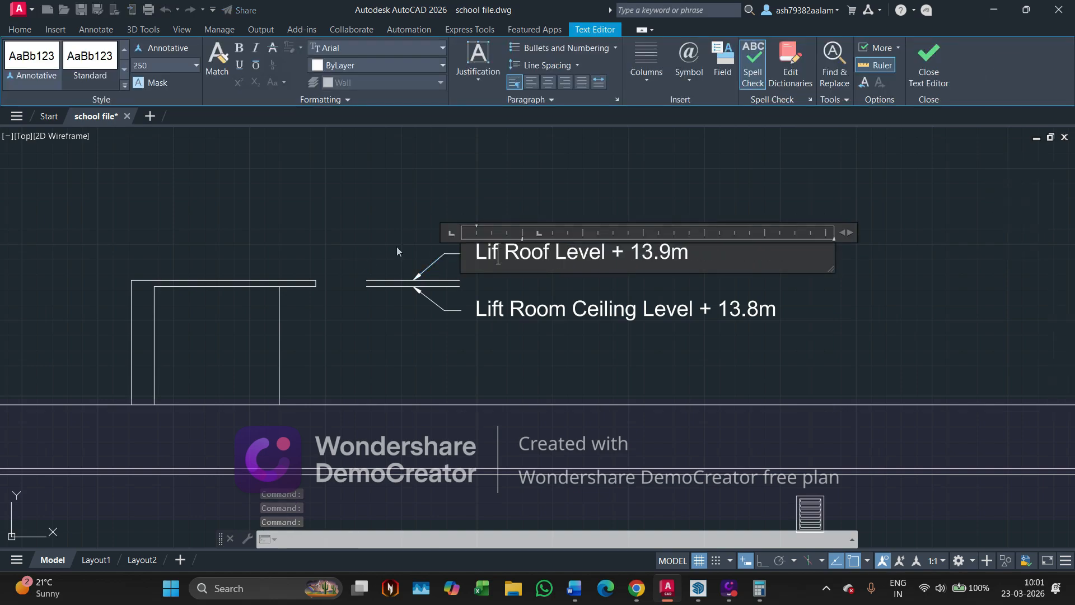
pyautogui.write('oom')
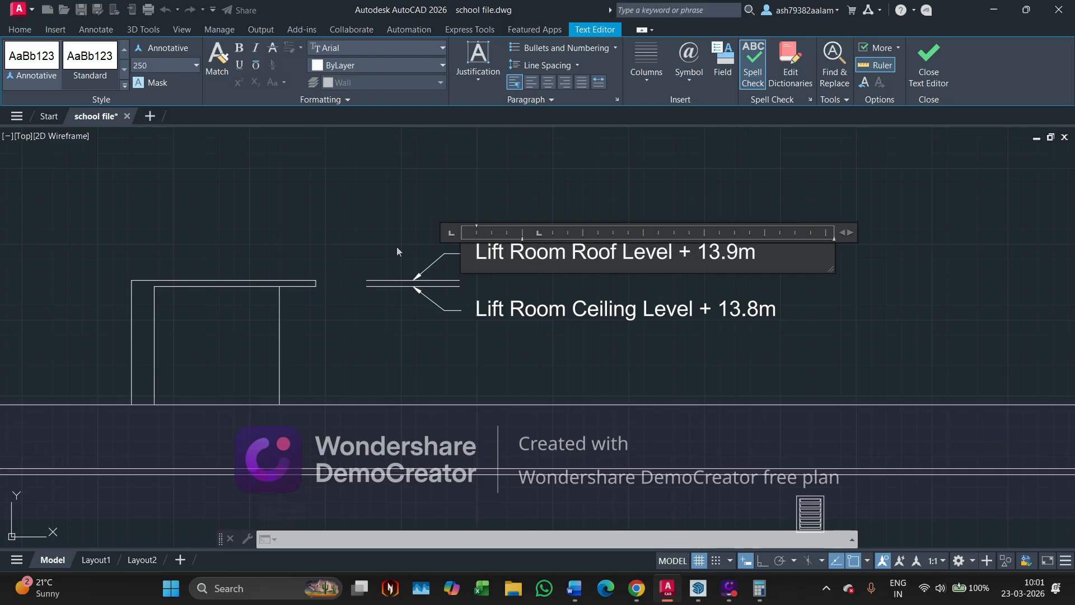
pyautogui.click(397, 247)
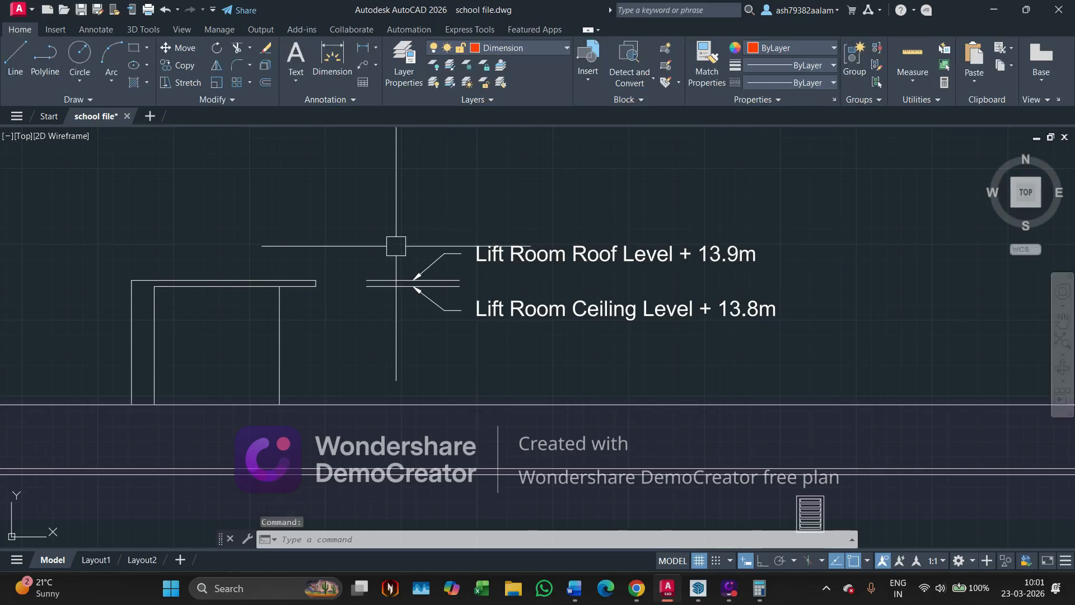
# Dimension the lift room's vertical height from the parapet line to the underside of its roof slab.
pyautogui.scroll(-4, 272, 240)
pyautogui.scroll(-4, 271, 240)
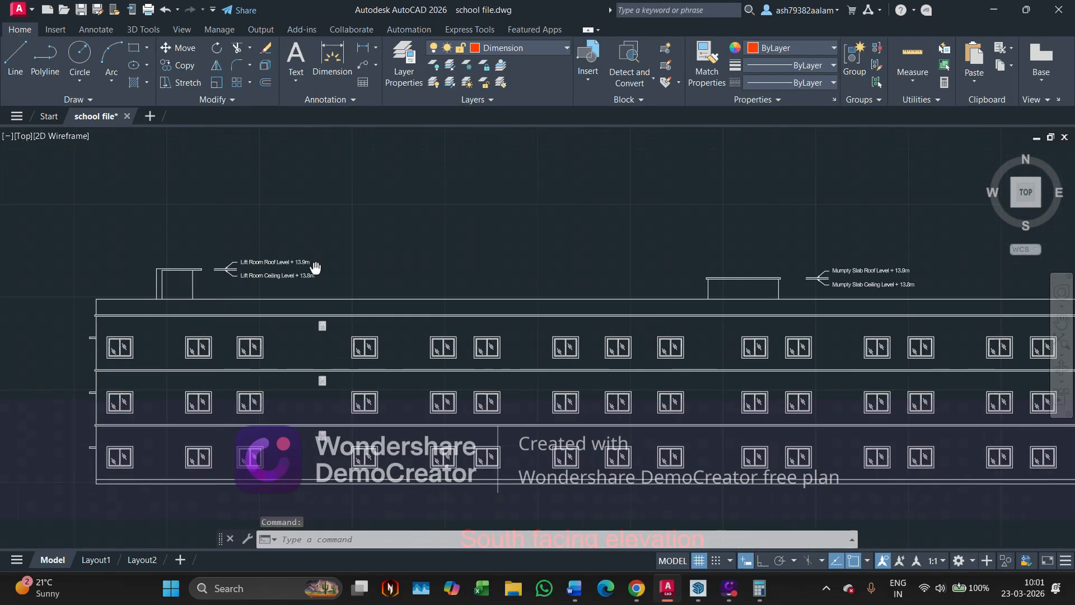
pyautogui.scroll(-3, 392, 283)
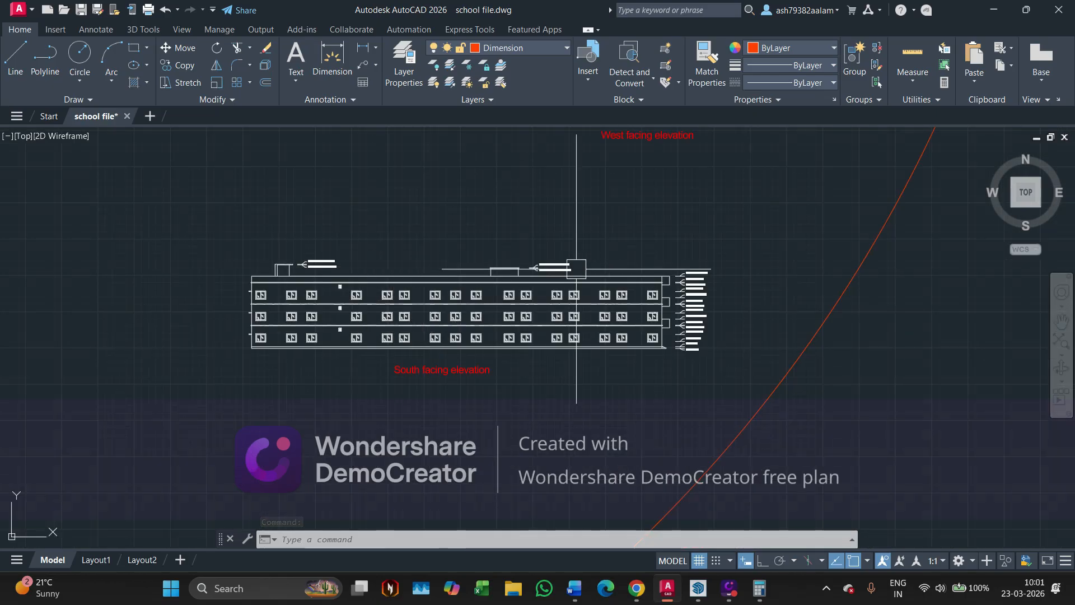
pyautogui.scroll(5, 761, 288)
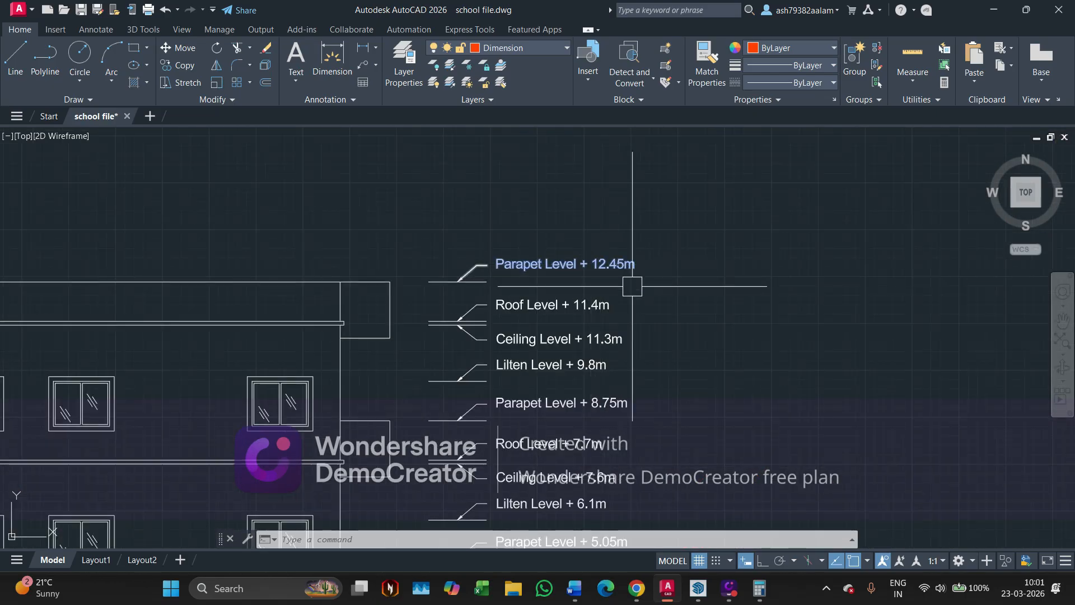
pyautogui.scroll(-5, 634, 271)
pyautogui.moveTo(168, 311); pyautogui.dragTo(497, 305, button='middle')
pyautogui.moveTo(266, 271); pyautogui.dragTo(377, 314, button='middle')
pyautogui.scroll(8, 416, 312)
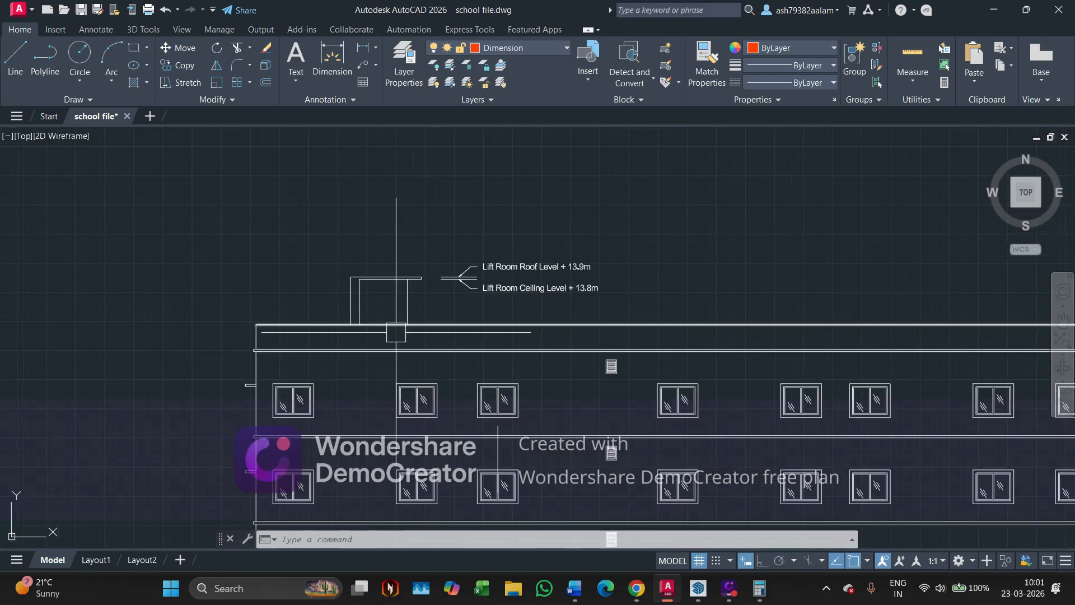
pyautogui.click(339, 63)
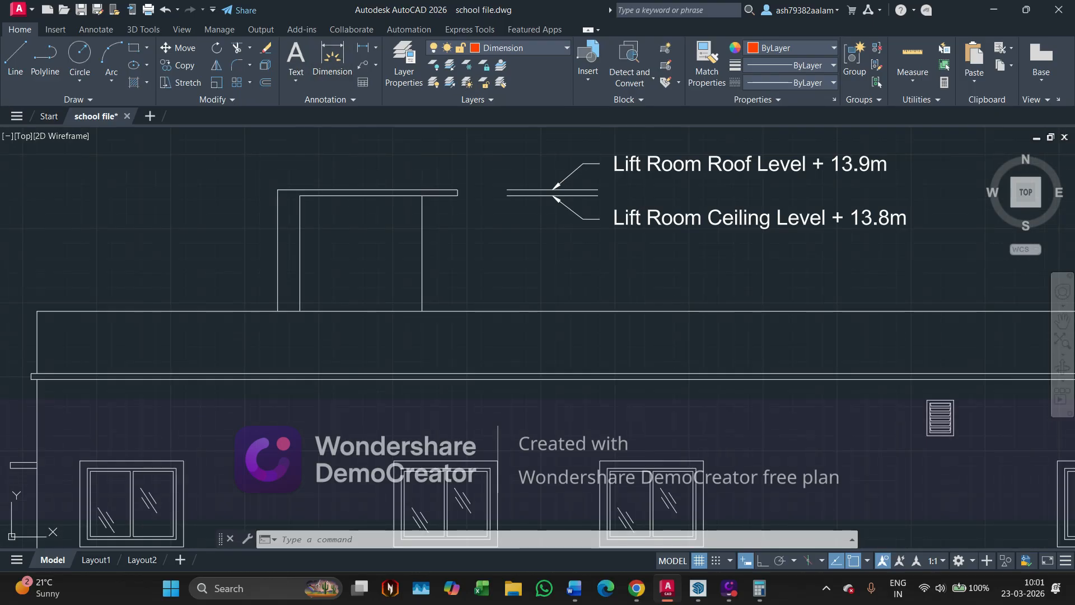
pyautogui.click(423, 310)
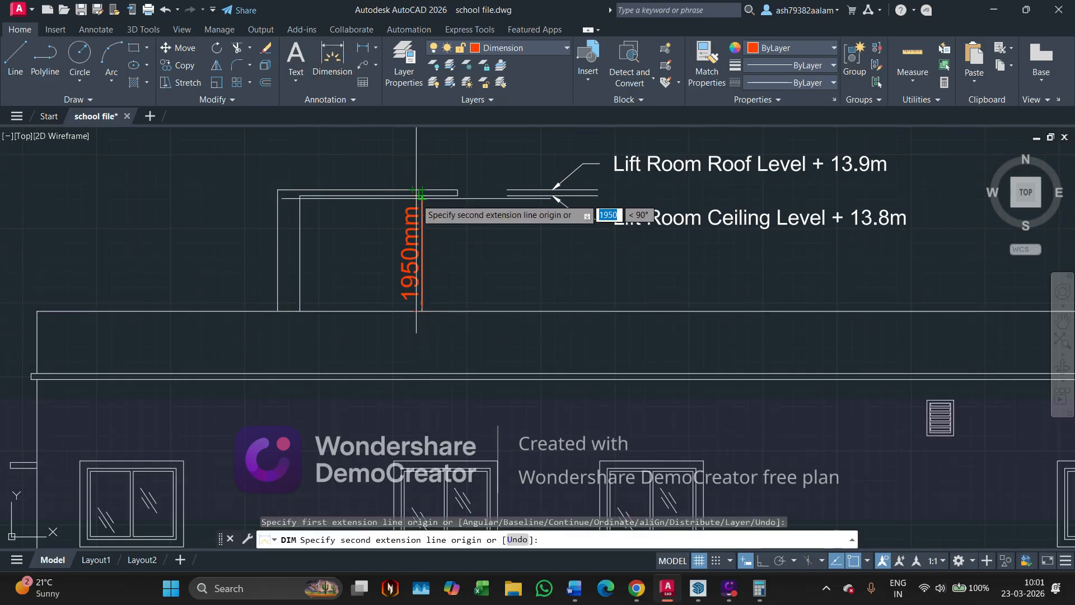
pyautogui.click(420, 196)
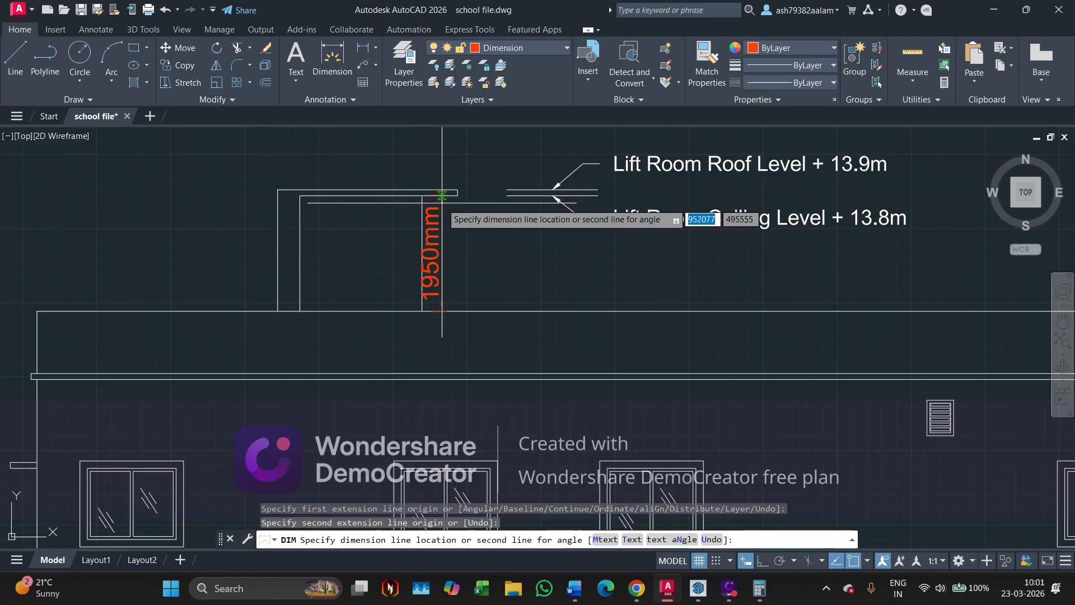
pyautogui.click(440, 235)
pyautogui.scroll(4, 473, 303)
pyautogui.scroll(-3, 472, 305)
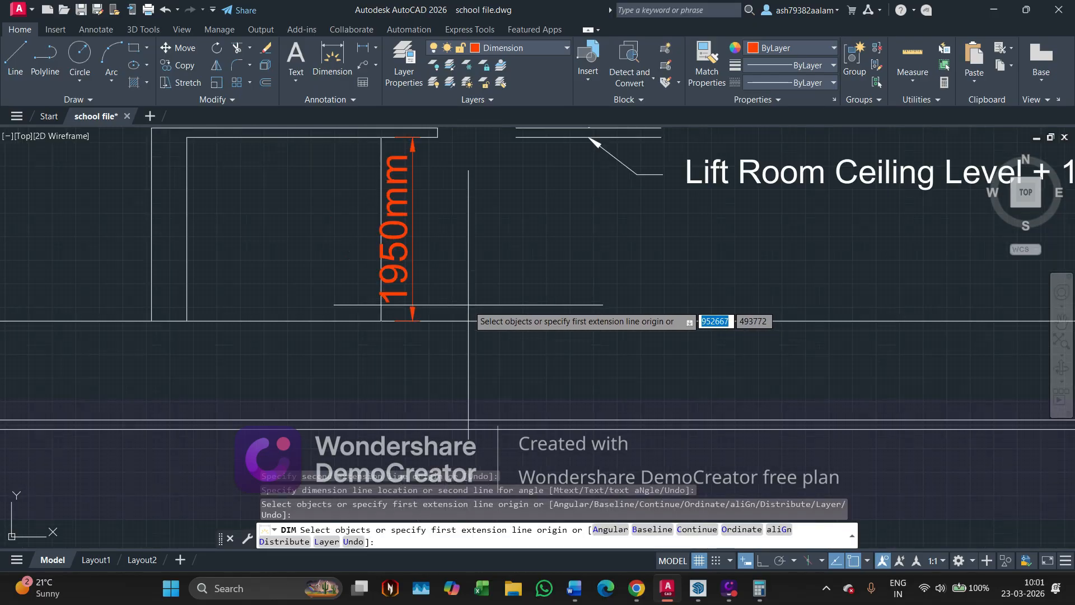
pyautogui.press('Return')
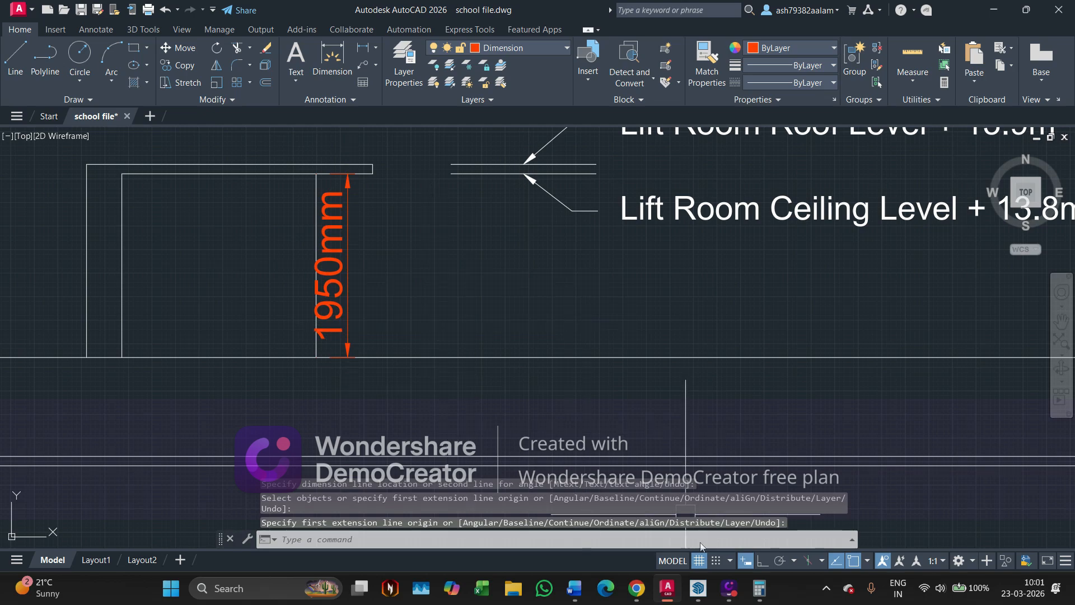
# Switch to Calculator and start an addition with the lift room height of 1.95.
pyautogui.click(759, 588)
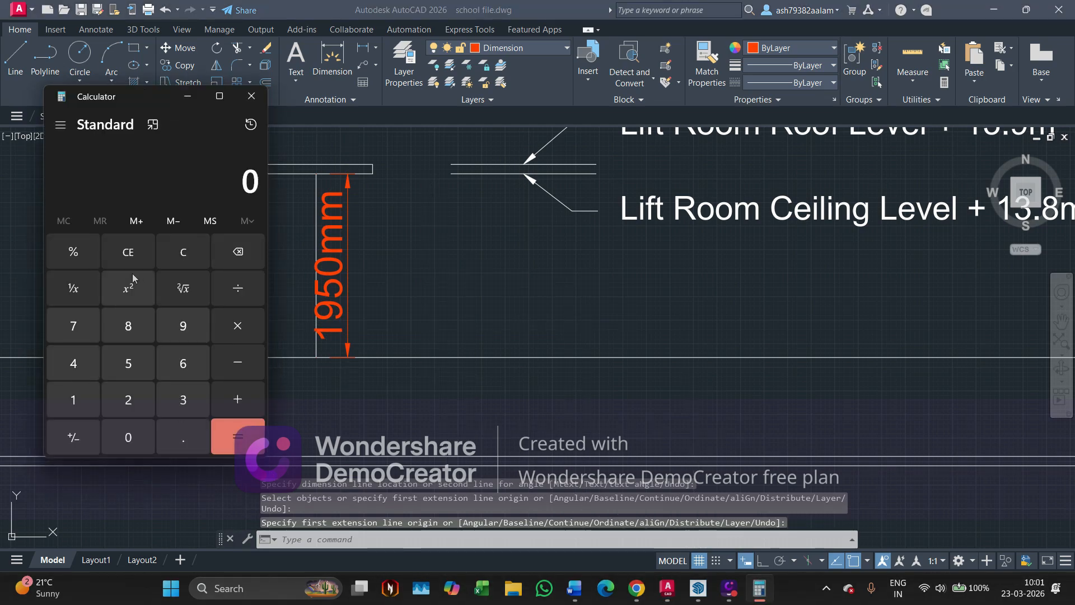
pyautogui.click(85, 402)
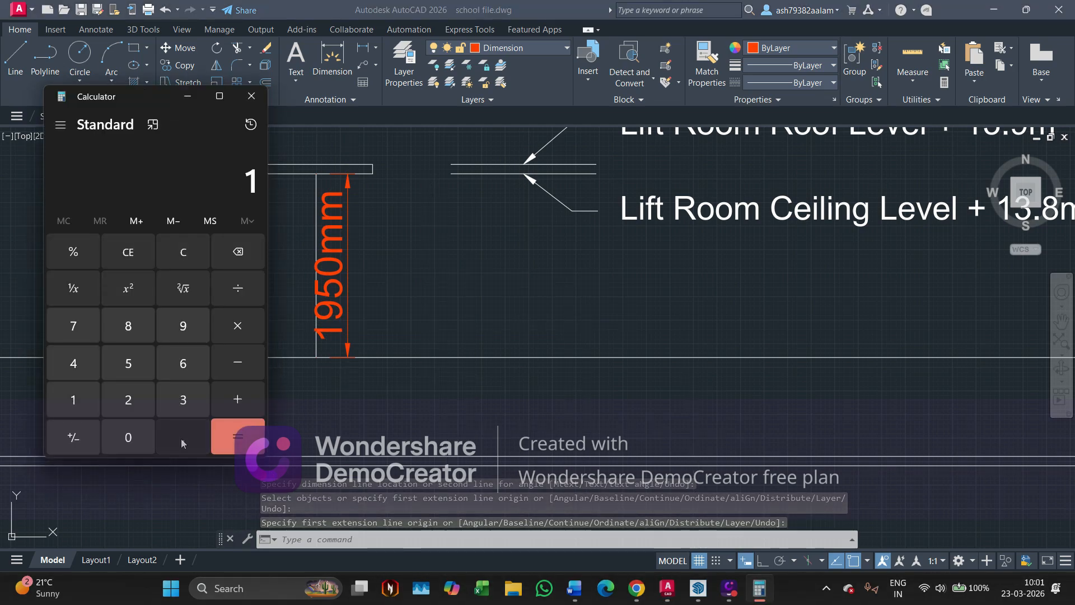
pyautogui.click(180, 439)
pyautogui.click(190, 330)
pyautogui.click(129, 364)
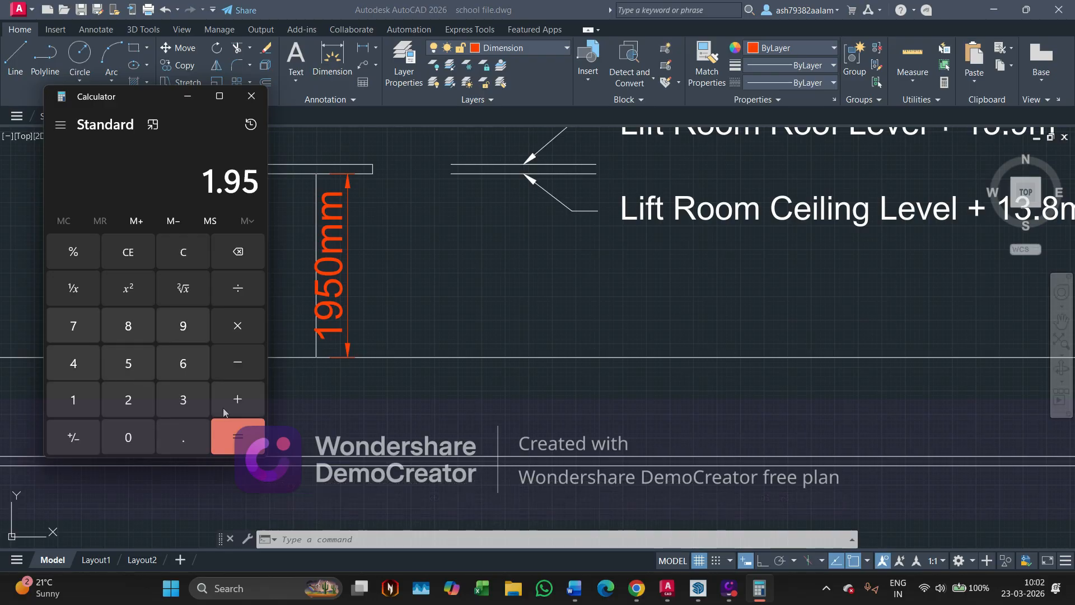
pyautogui.click(237, 399)
# Add the top parapet level of 12.45 to the 1.95 lift room height in Calculator, and close it.
pyautogui.scroll(-10, 432, 313)
pyautogui.moveTo(686, 330); pyautogui.dragTo(486, 355, button='middle')
pyautogui.moveTo(657, 355); pyautogui.dragTo(518, 334, button='middle')
pyautogui.scroll(9, 627, 321)
pyautogui.scroll(2, 636, 321)
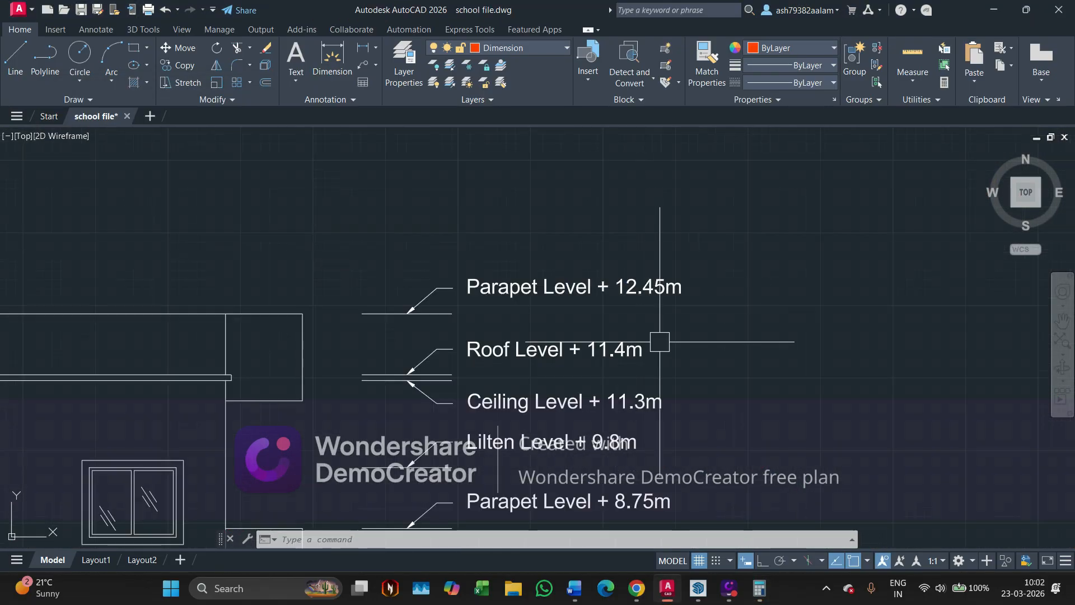
pyautogui.click(756, 588)
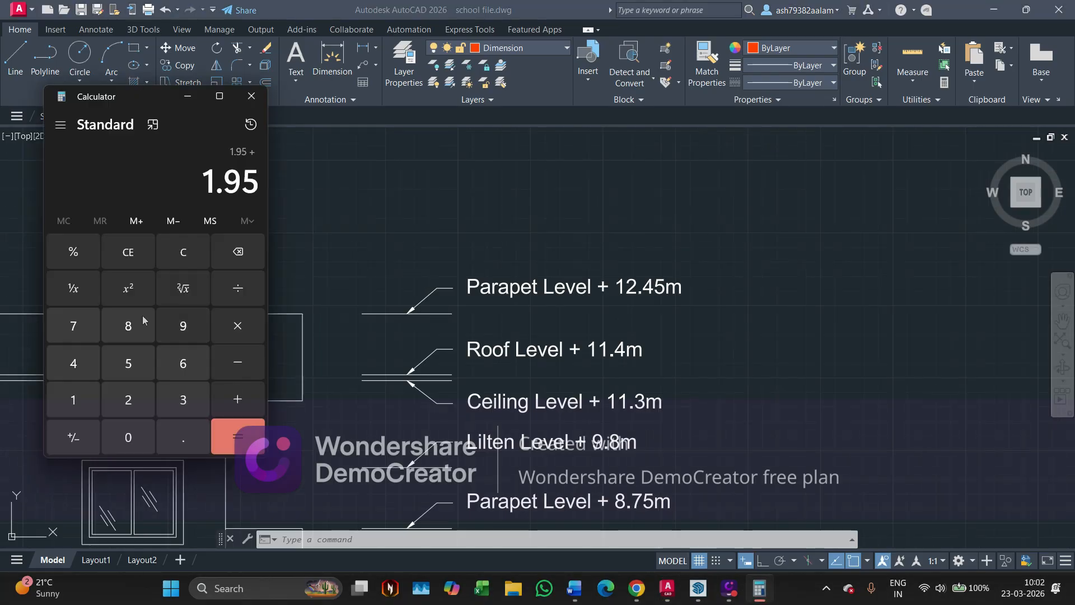
pyautogui.click(93, 394)
pyautogui.click(140, 400)
pyautogui.press('.')
pyautogui.click(84, 367)
pyautogui.click(143, 370)
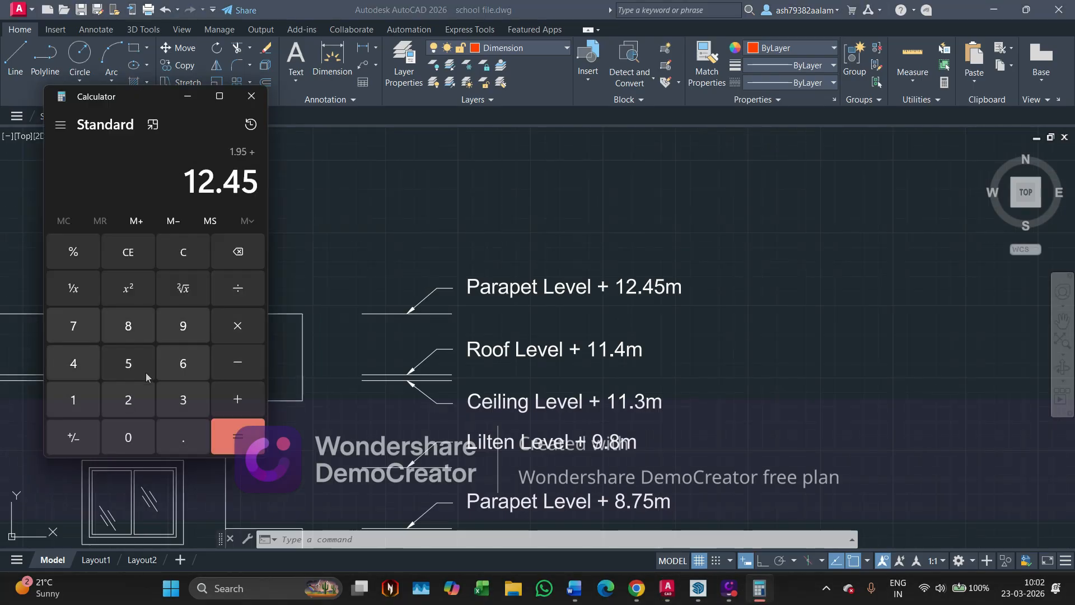
pyautogui.click(235, 437)
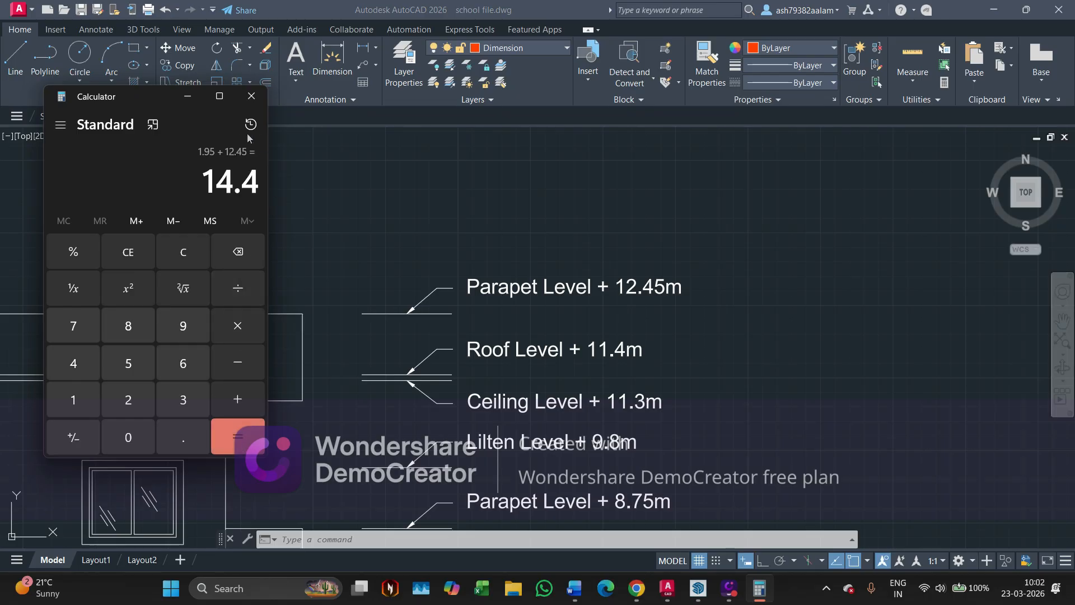
pyautogui.click(260, 95)
# Change the mumpty slab's ceiling marker text to "Mumpty Slab Ceiling Level + 14.4m".
pyautogui.scroll(-5, 137, 259)
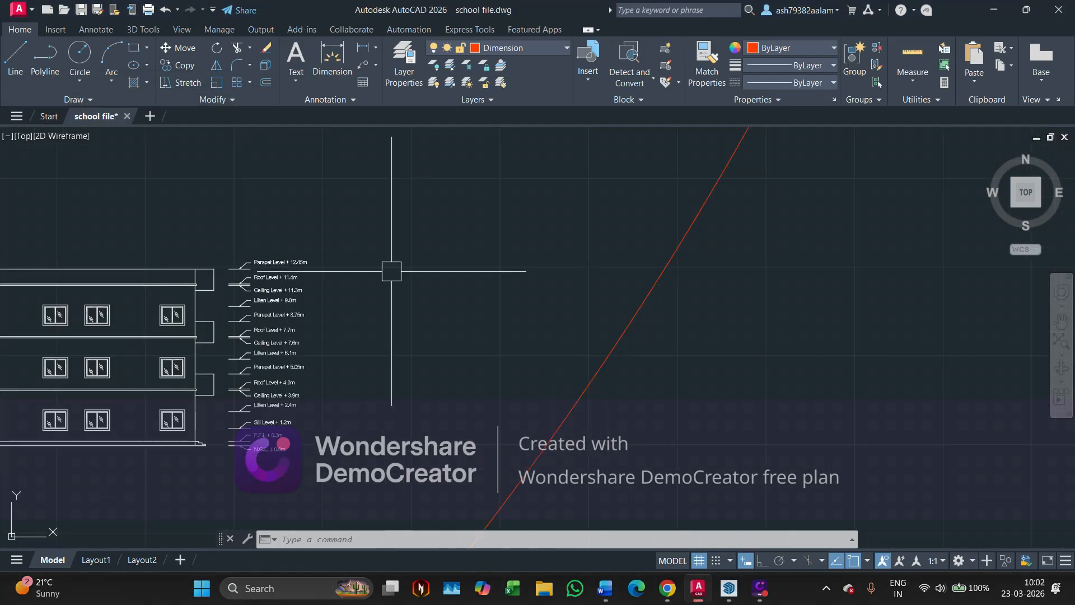
pyautogui.scroll(4, 397, 271)
pyautogui.scroll(8, 396, 271)
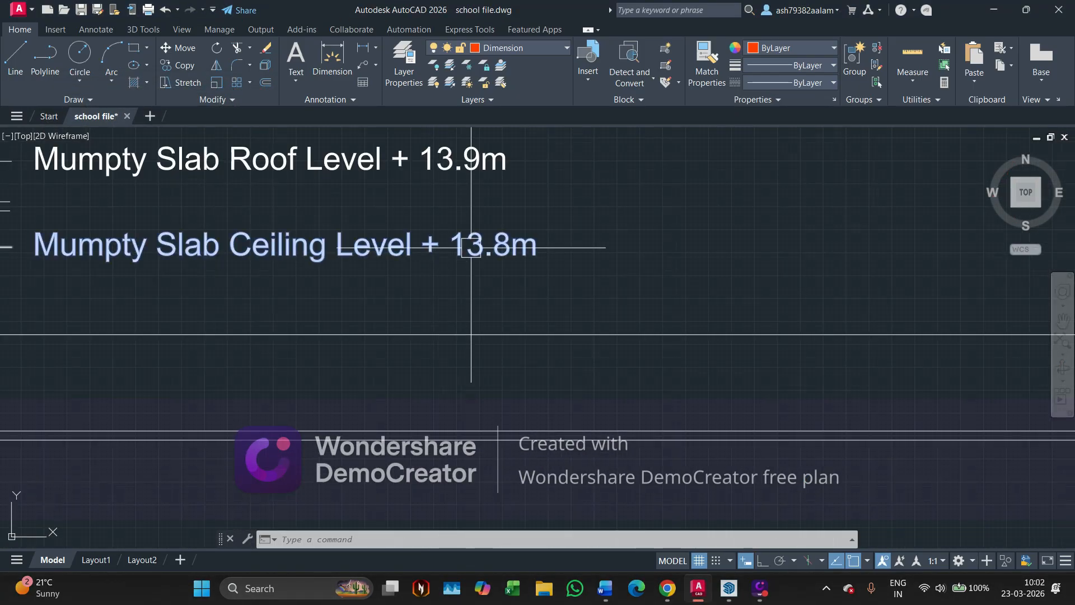
pyautogui.moveTo(456, 230)
pyautogui.mouseDown(button='middle')
pyautogui.moveTo(445, 228)
pyautogui.moveTo(480, 255)
pyautogui.mouseUp(button='middle')
pyautogui.click(487, 274)
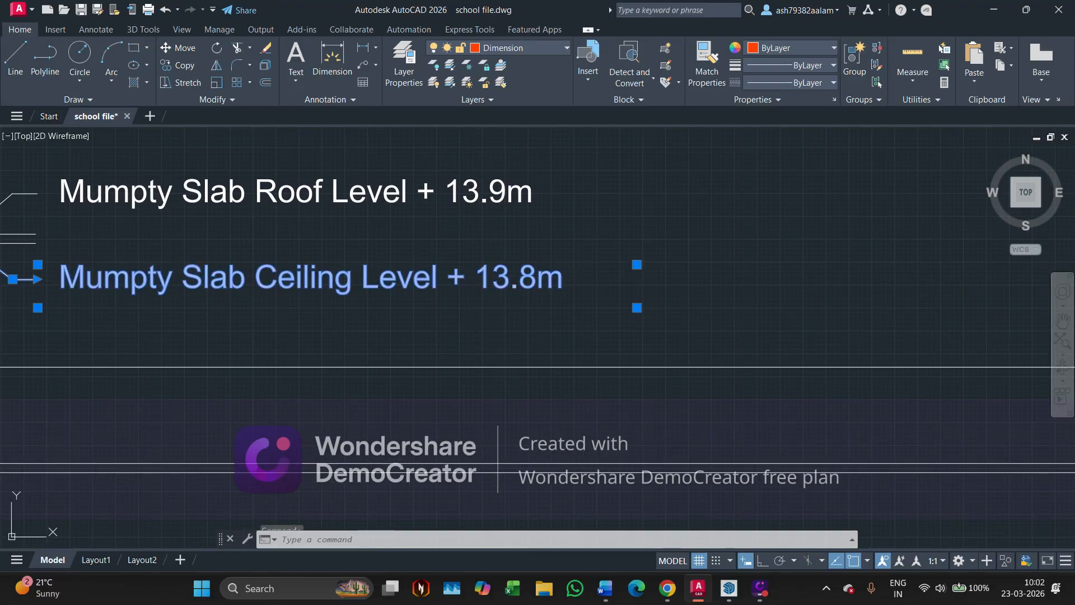
pyautogui.doubleClick(505, 274)
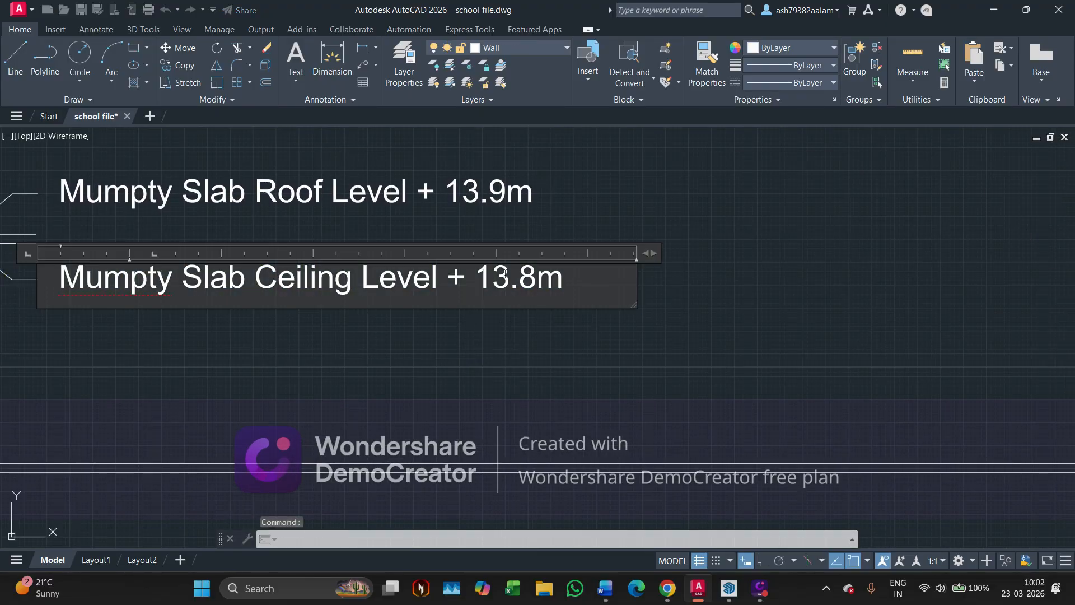
pyautogui.press('BackSpace')
pyautogui.write('4')
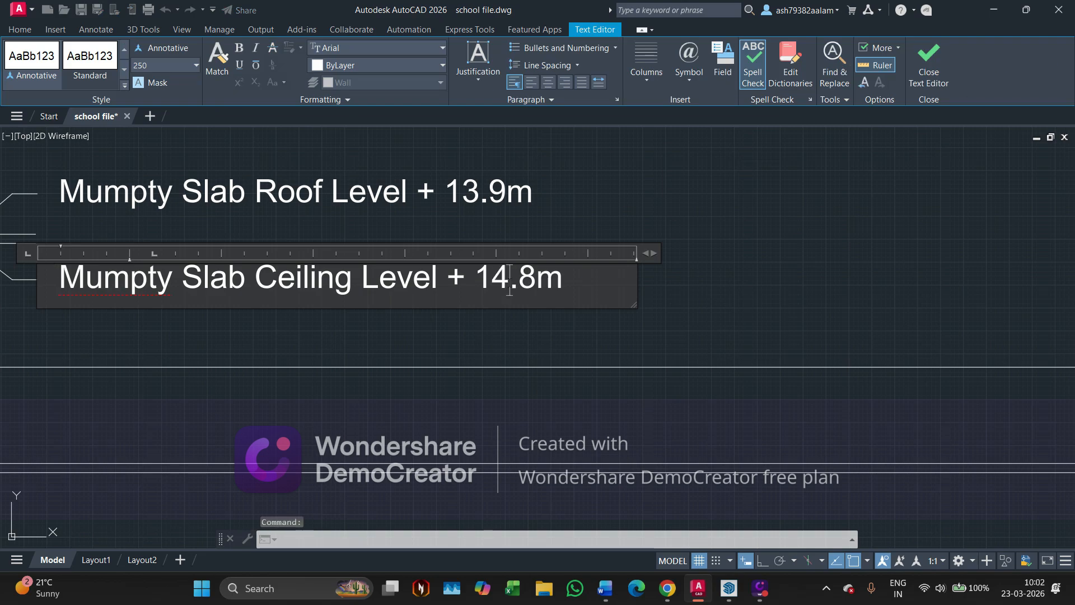
pyautogui.click(518, 280)
pyautogui.press('Delete')
pyautogui.write('4')
pyautogui.click(521, 203)
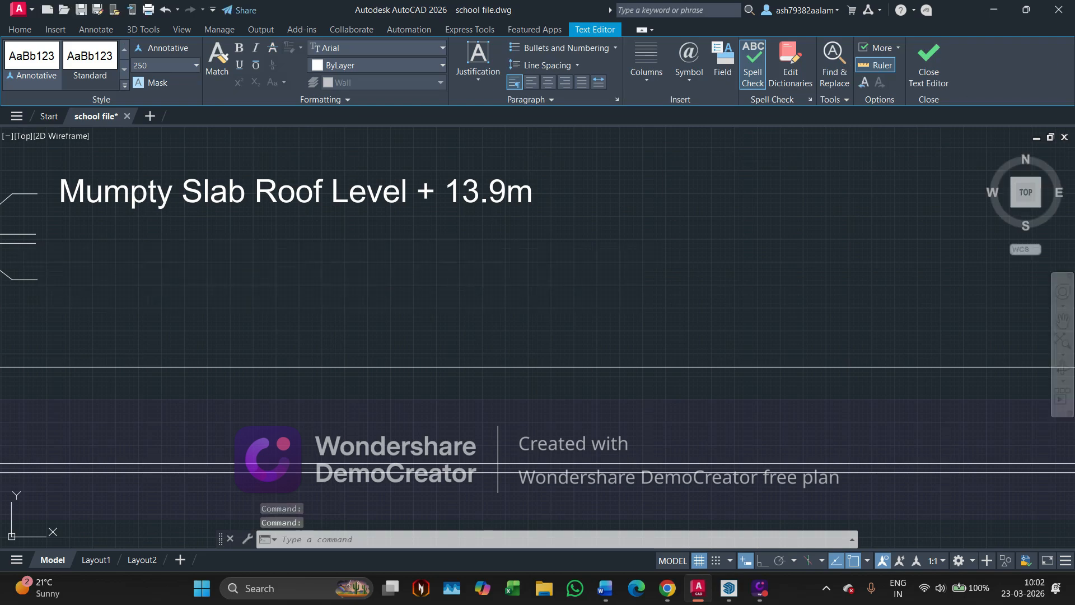
# Change the mumpty slab's roof marker text to "Mumpty Slab Roof Level + 14.5m".
pyautogui.click(521, 203)
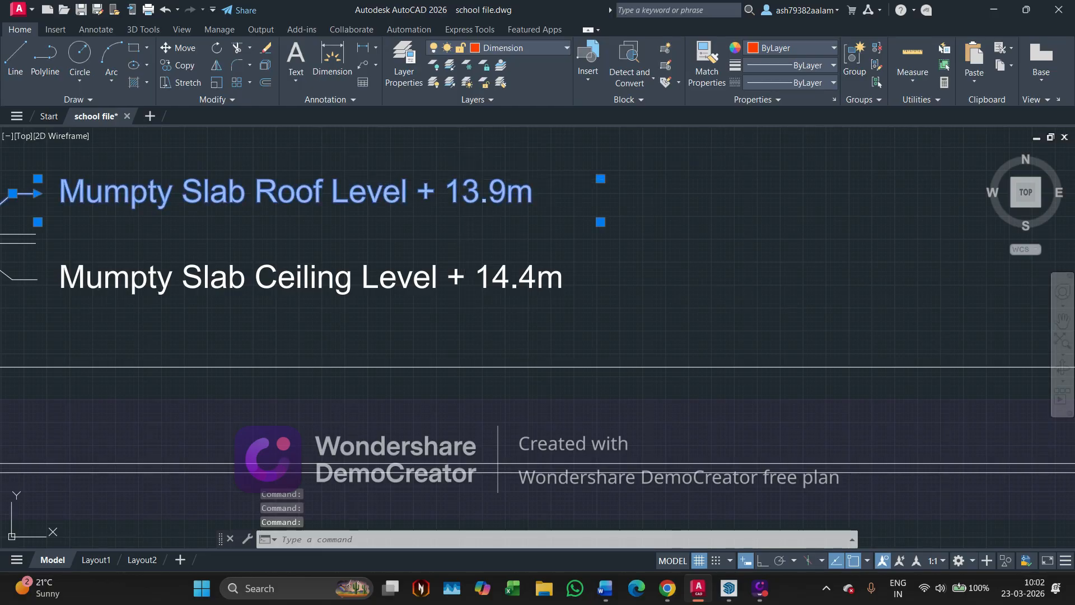
pyautogui.doubleClick(481, 188)
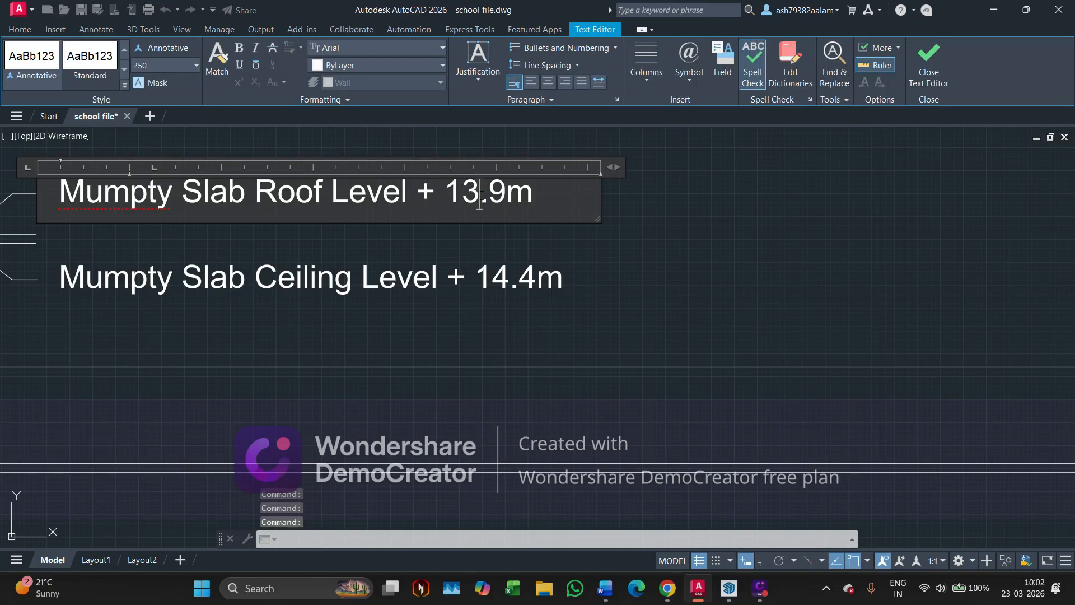
pyautogui.press('BackSpace')
pyautogui.write('4')
pyautogui.click(506, 192)
pyautogui.press('BackSpace')
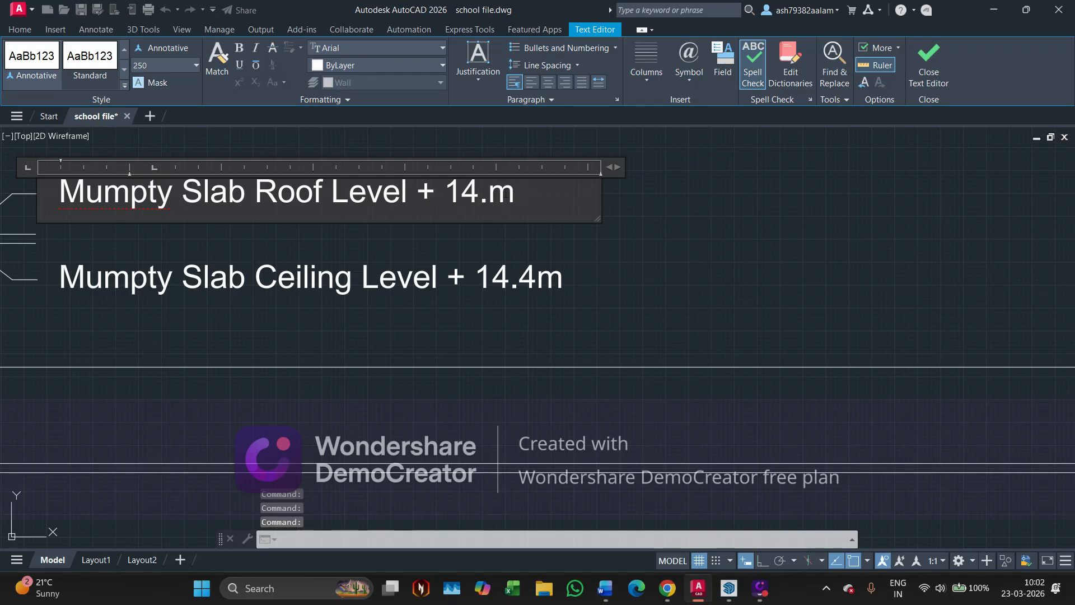
pyautogui.write('5')
pyautogui.click(517, 242)
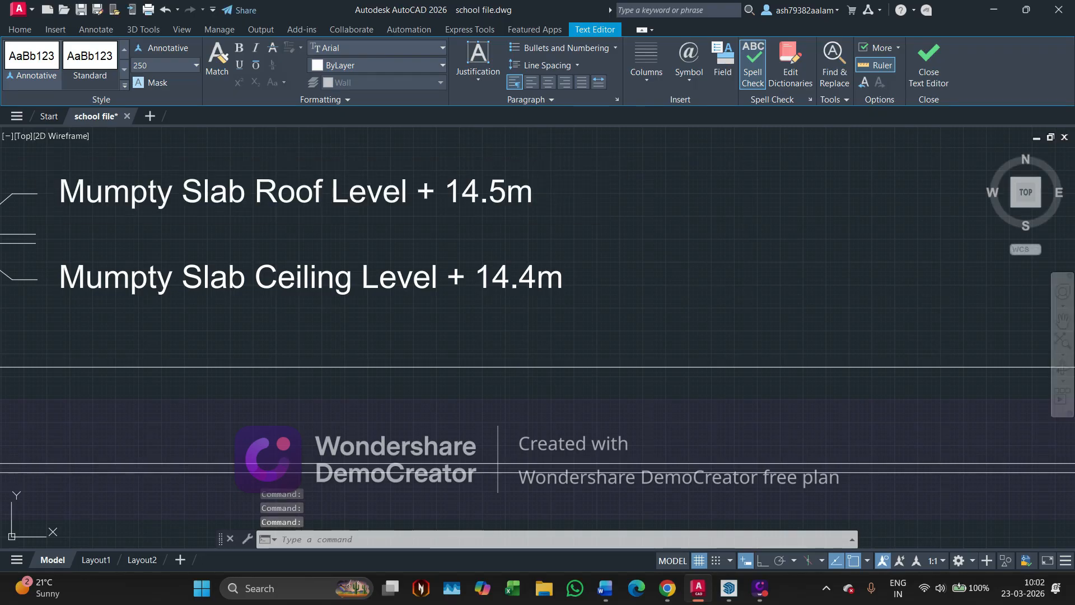
# Undo the last text changes to the mumpty slab's roof and ceiling level markers.
pyautogui.scroll(-10, 618, 238)
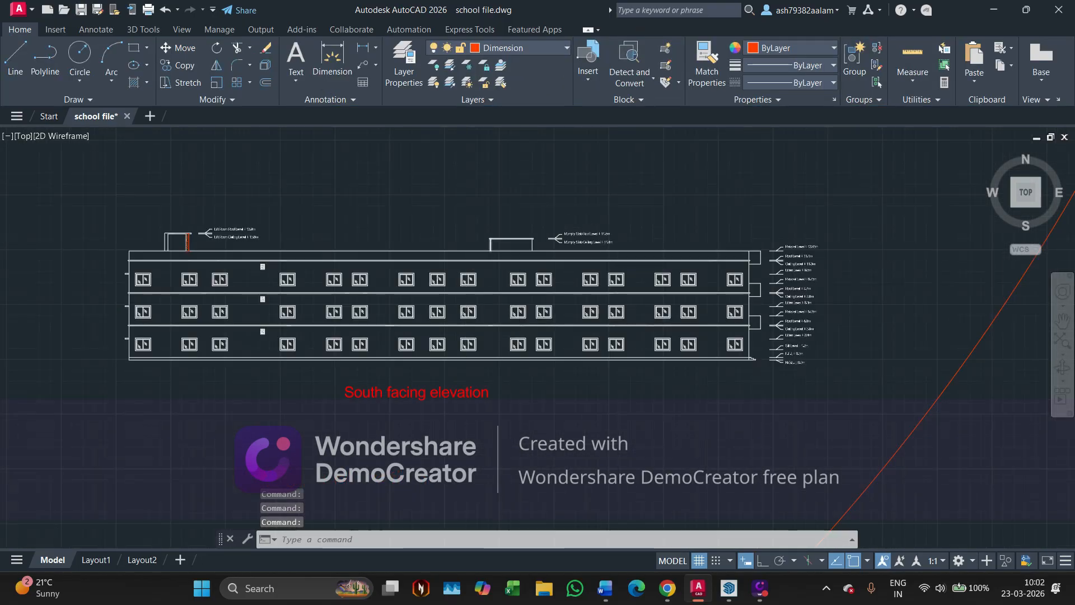
pyautogui.scroll(6, 616, 244)
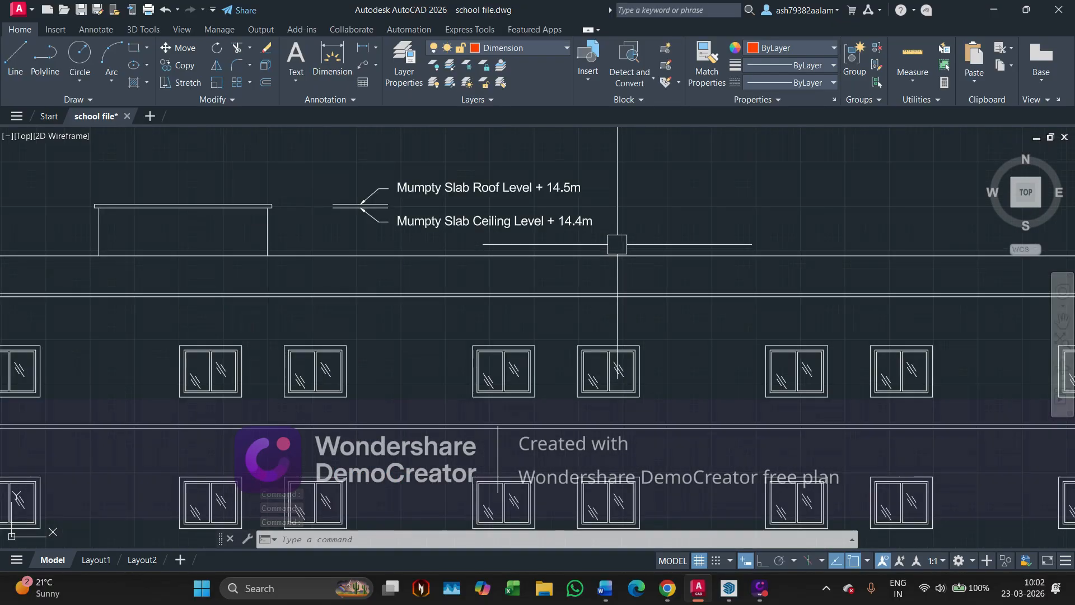
pyautogui.scroll(4, 617, 245)
pyautogui.hotkey('ctrl', 'z')
pyautogui.hotkey('ctrl', 'z')
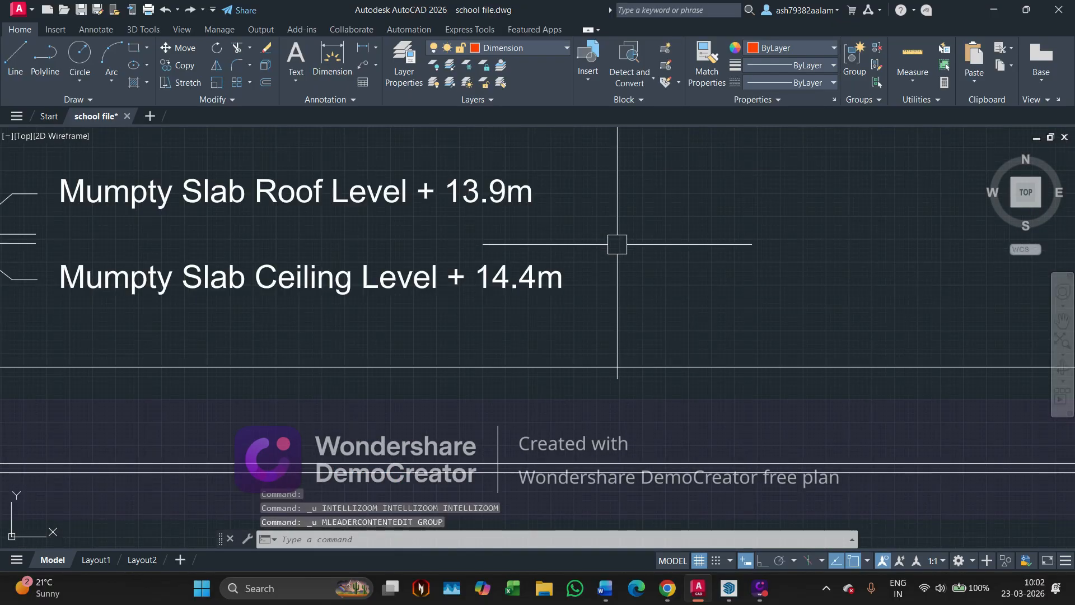
pyautogui.scroll(-6, 560, 241)
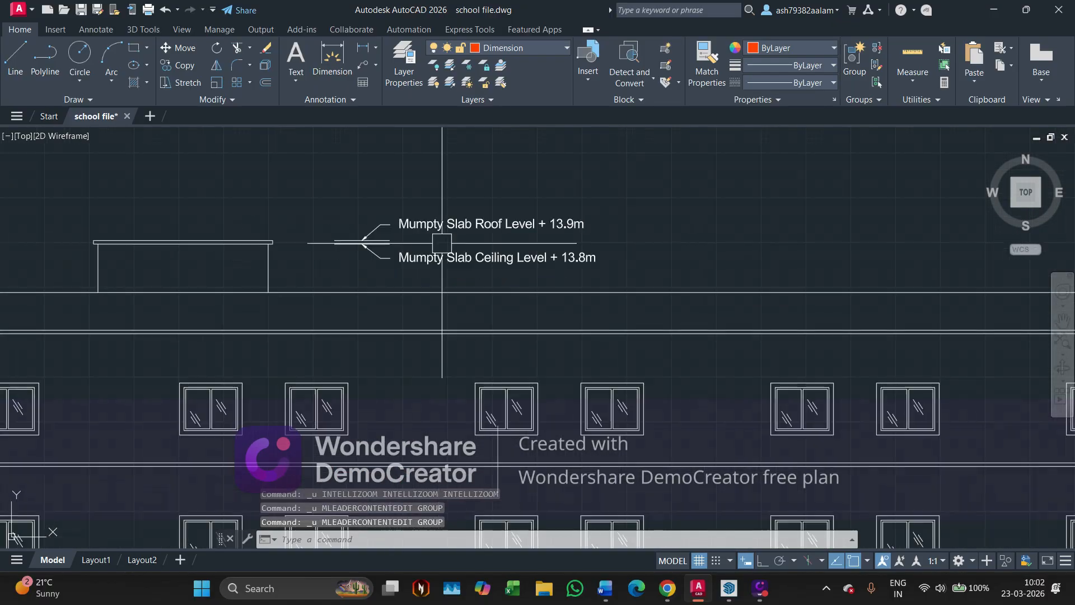
# Change the lift room's ceiling marker text to "Lift Room Ceiling Level + 14.4m".
pyautogui.moveTo(370, 236); pyautogui.dragTo(781, 236, button='middle')
pyautogui.moveTo(380, 254); pyautogui.dragTo(720, 280, button='middle')
pyautogui.moveTo(414, 253); pyautogui.dragTo(516, 273, button='middle')
pyautogui.scroll(4, 293, 297)
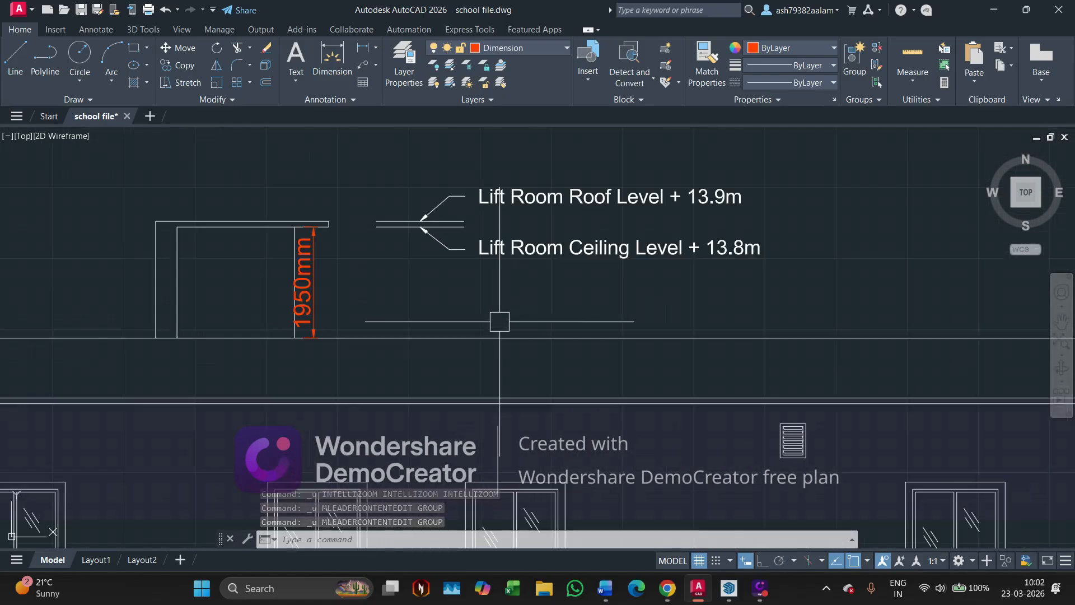
pyautogui.scroll(2, 698, 253)
pyautogui.doubleClick(728, 252)
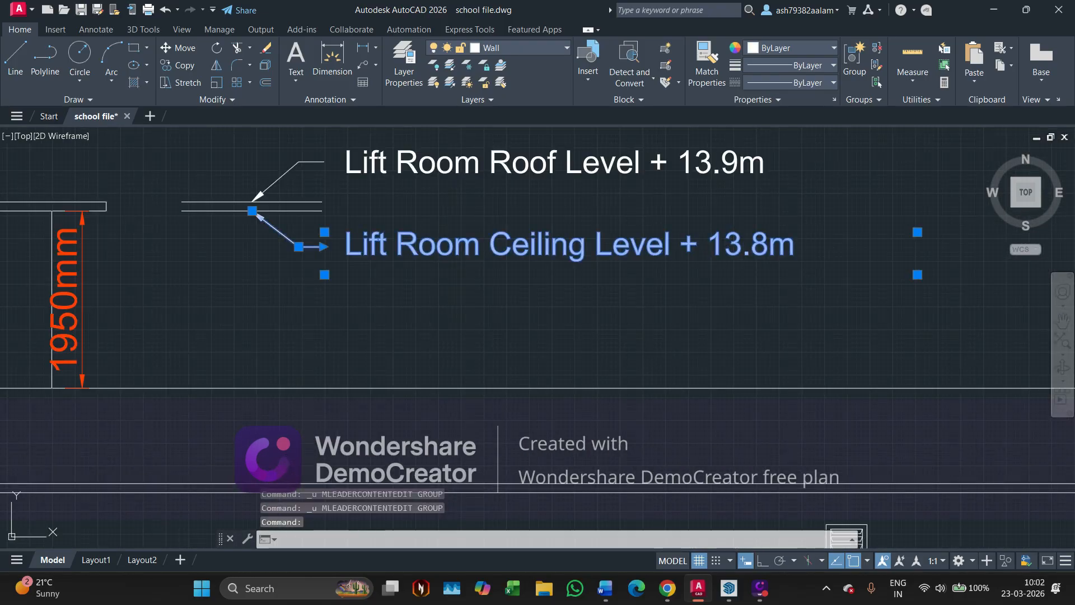
pyautogui.doubleClick(722, 230)
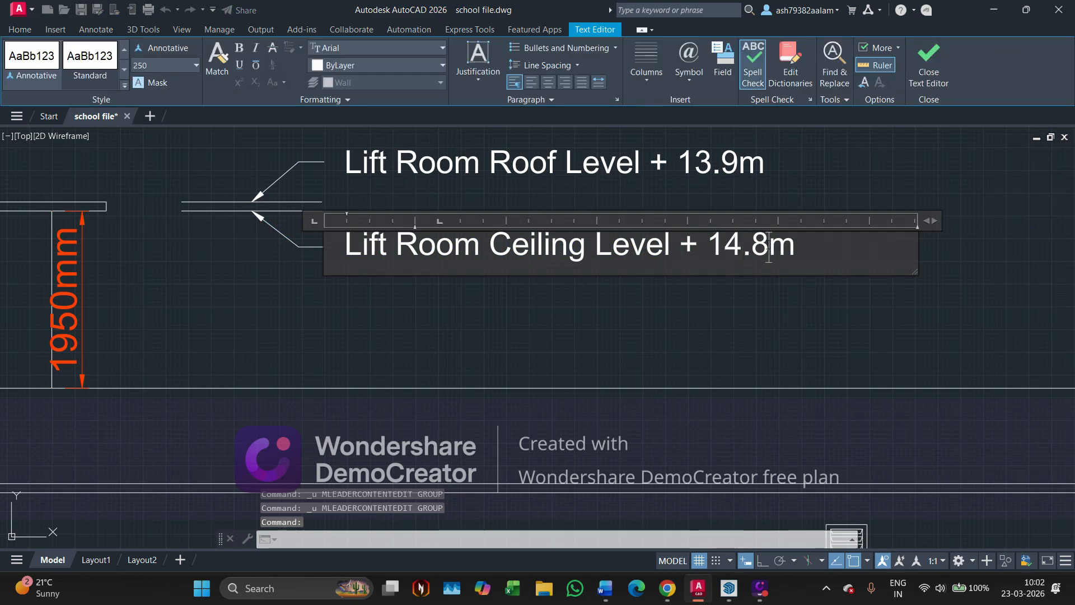
pyautogui.click(793, 199)
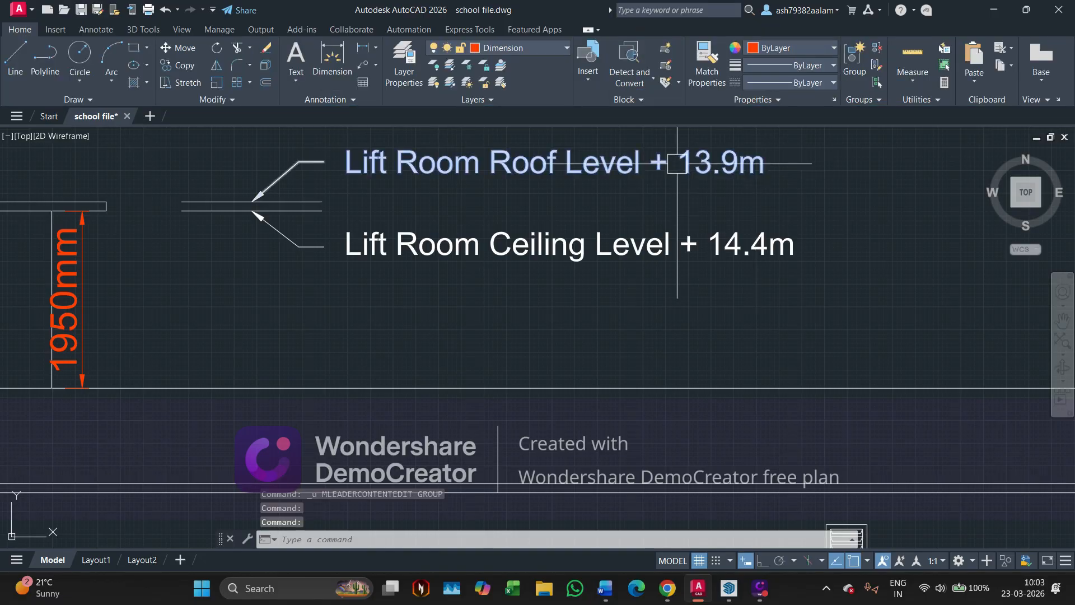
# Change the lift room's roof marker text to "Lift Room Roof Level + 14.5m".
pyautogui.click(694, 164)
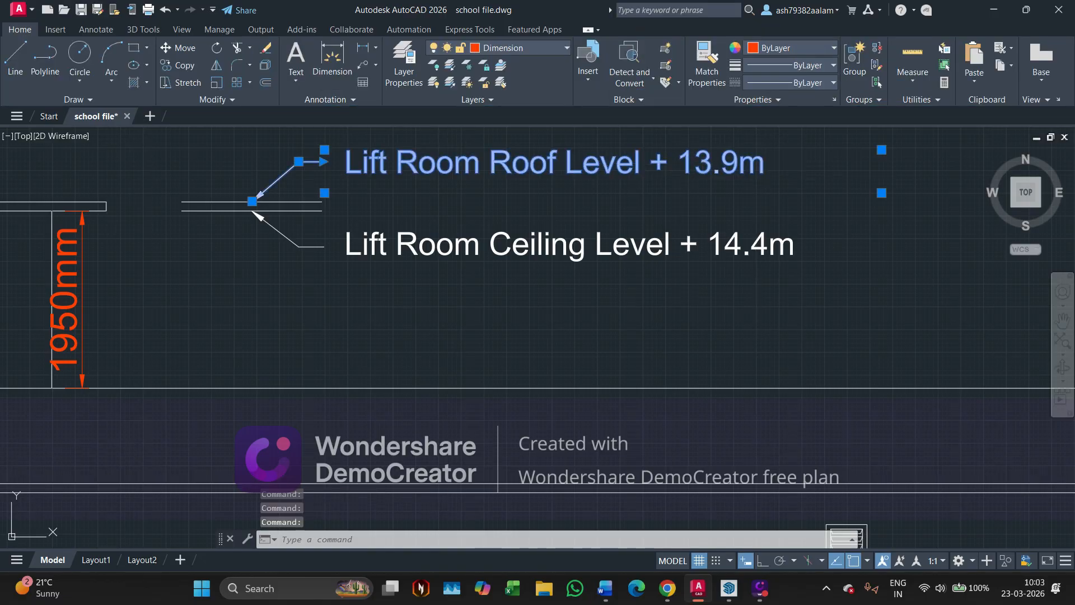
pyautogui.doubleClick(694, 163)
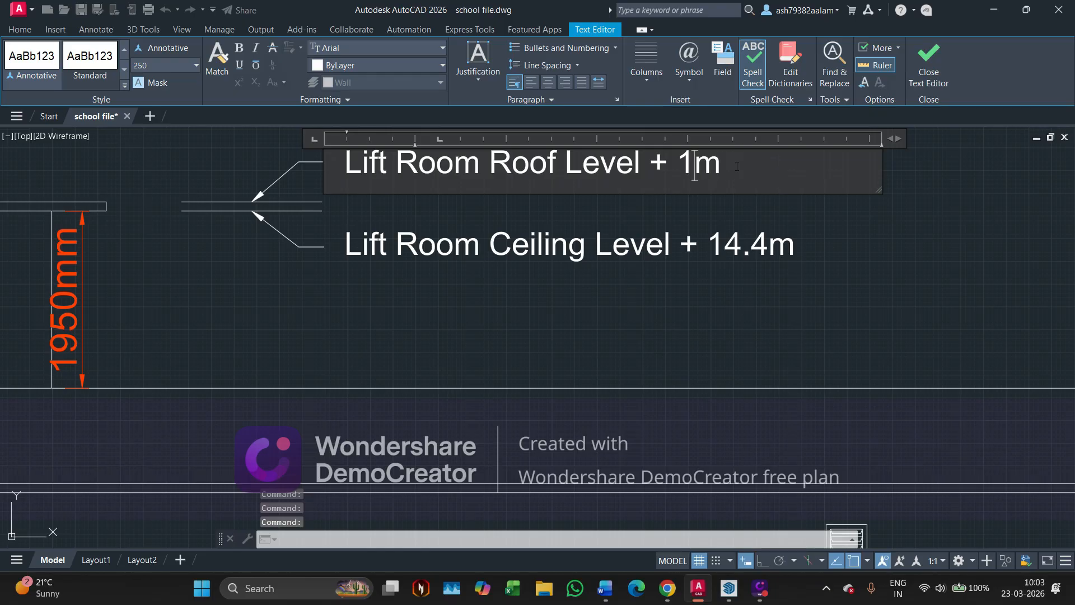
pyautogui.click(877, 270)
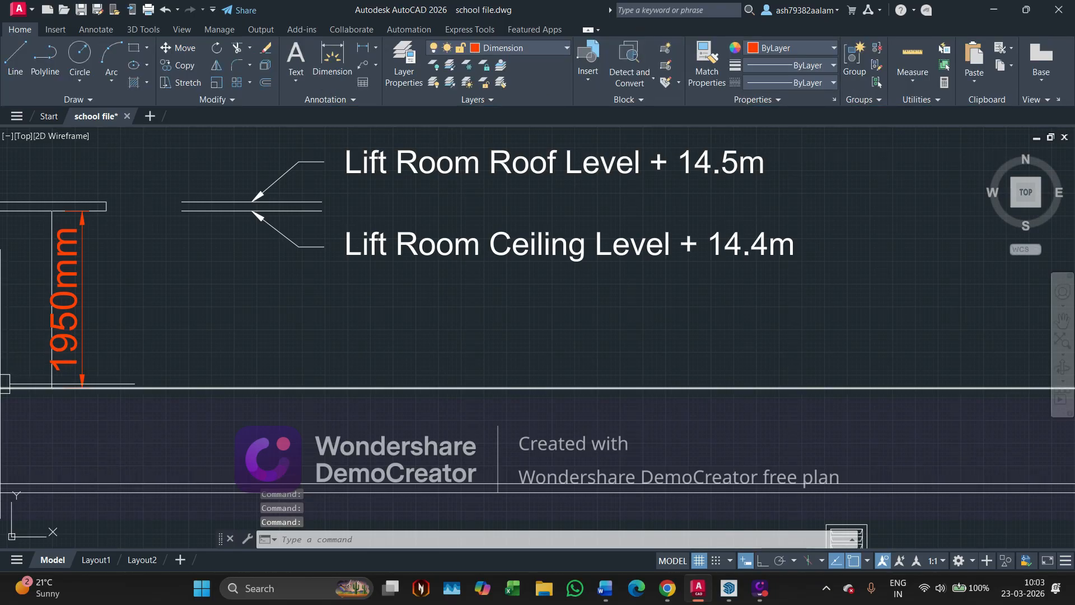
# Delete the vertical height dimension beside the lift room.
pyautogui.click(66, 314)
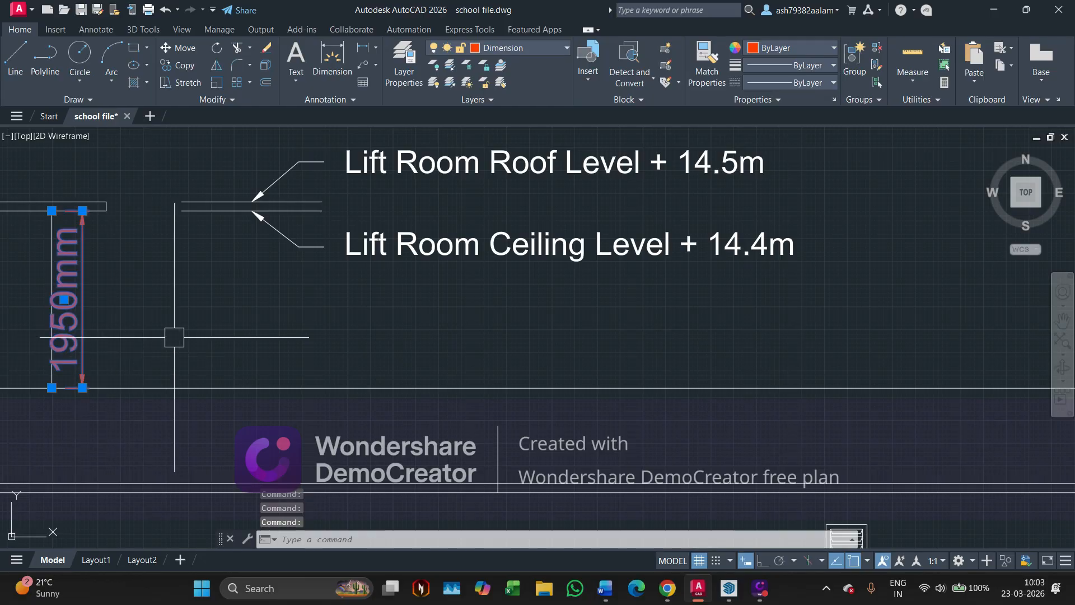
pyautogui.press('Delete')
pyautogui.scroll(-10, 174, 336)
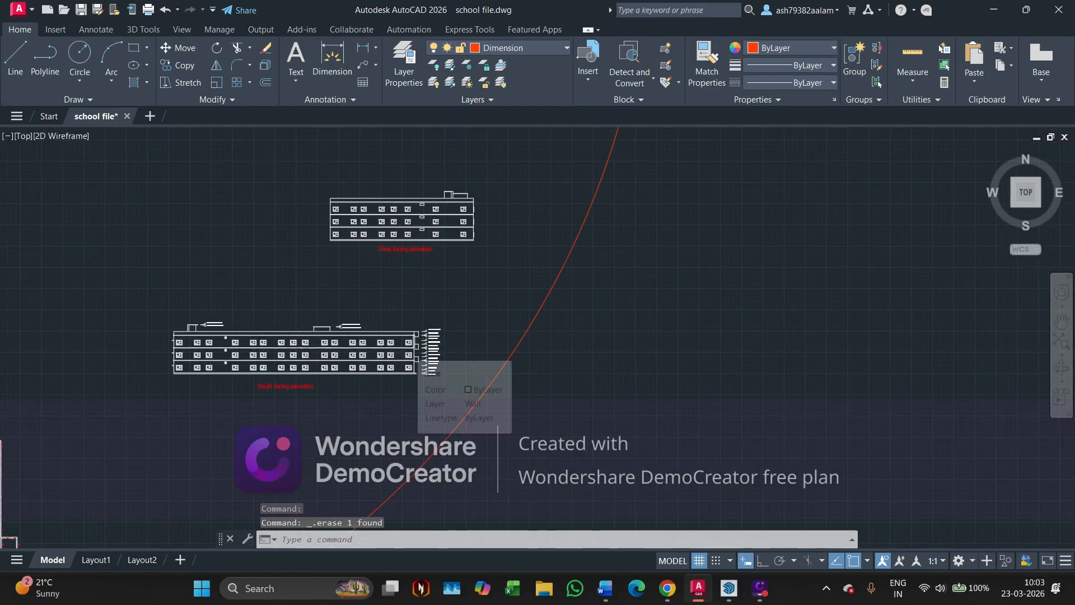
# Copy the south elevation's floor level markers, from N.G.L. to parapet, to the west elevation, aligning them with its lower-right ground corner.
pyautogui.scroll(2, 406, 345)
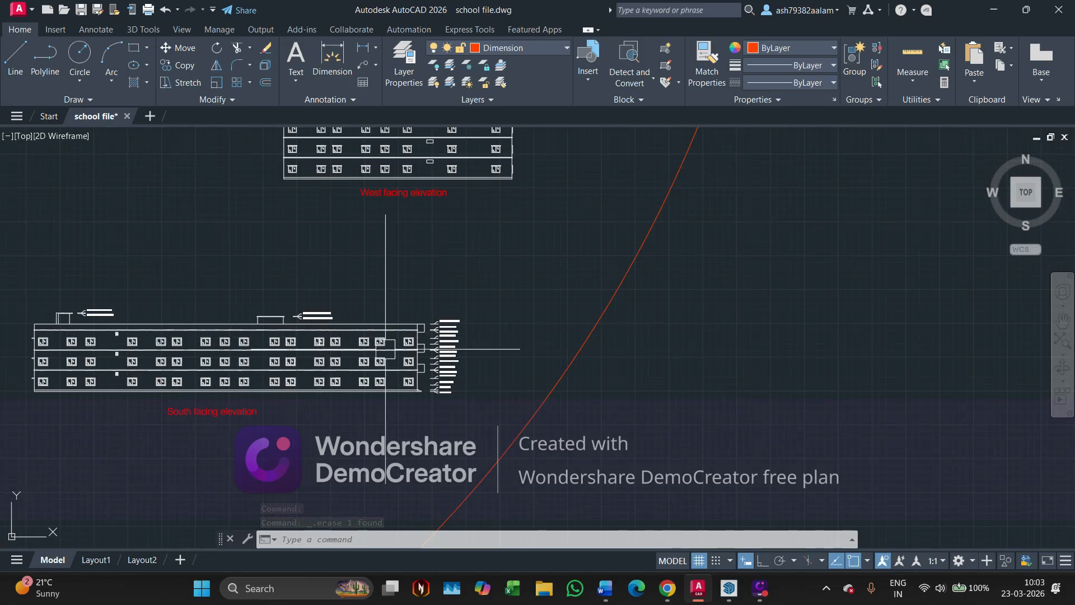
pyautogui.scroll(4, 455, 367)
pyautogui.click(497, 431)
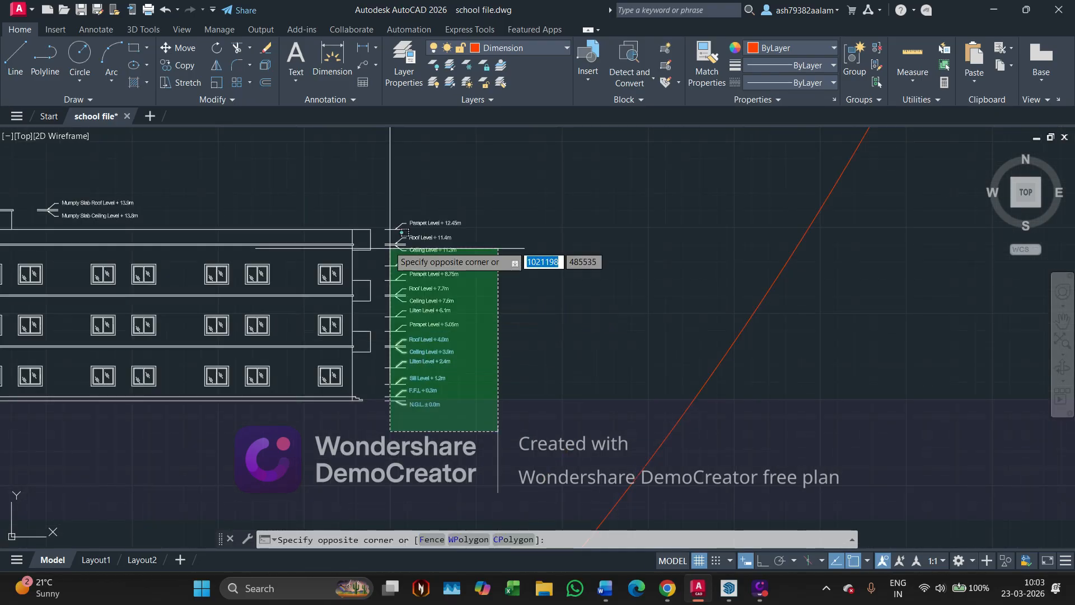
pyautogui.click(389, 193)
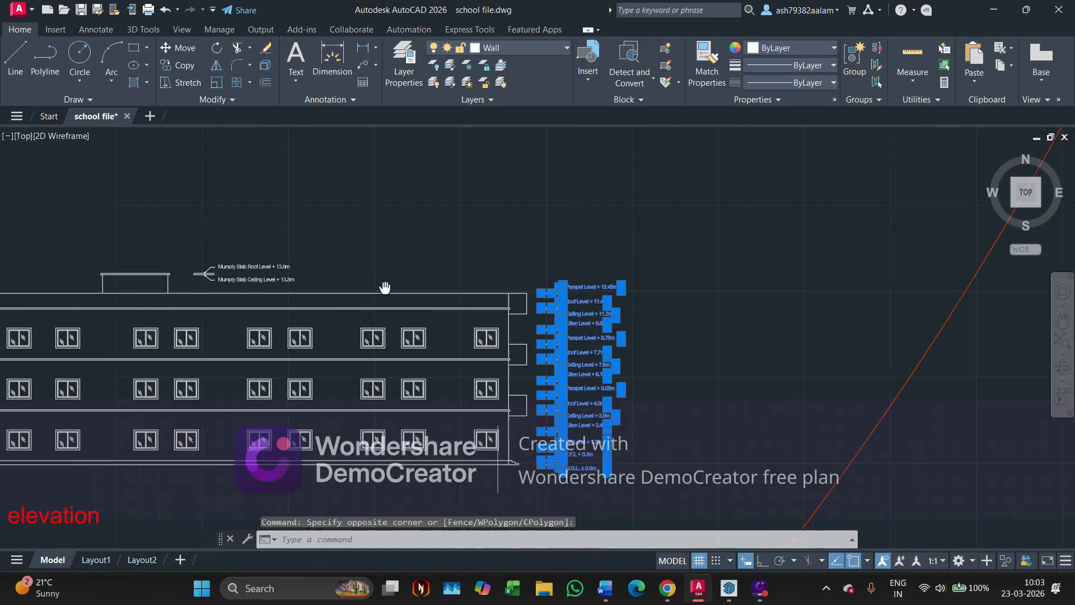
pyautogui.scroll(3, 356, 297)
pyautogui.scroll(-3, 339, 294)
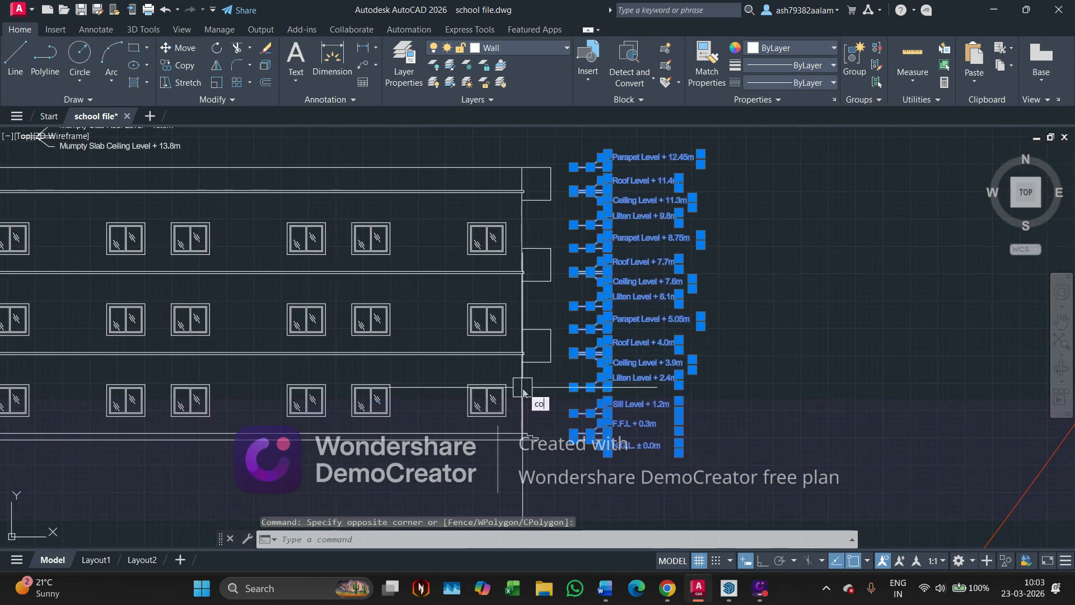
pyautogui.write('co')
pyautogui.press('Return')
pyautogui.scroll(3, 520, 426)
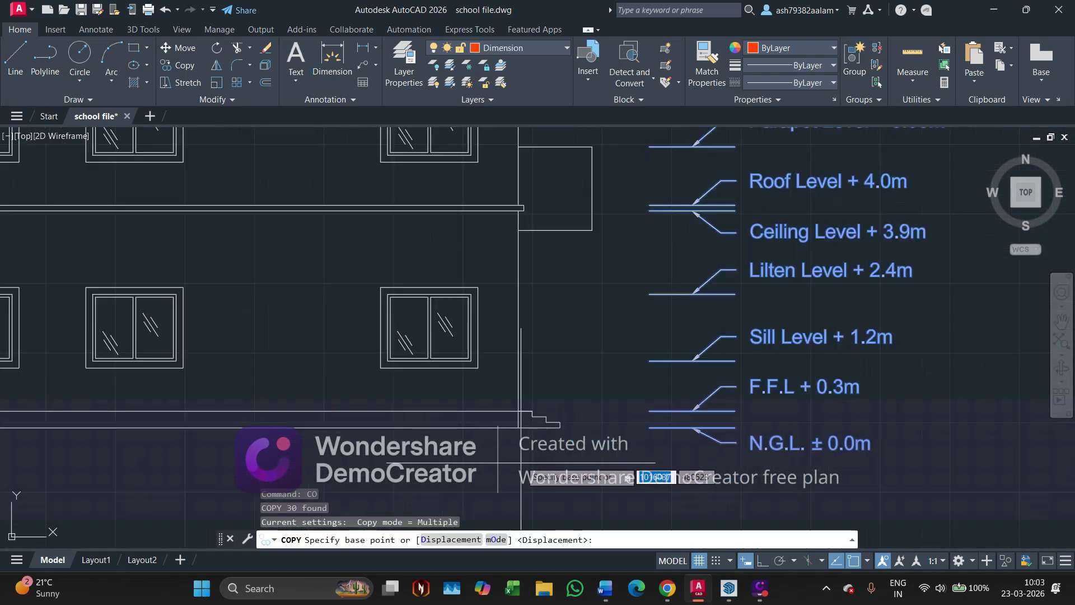
pyautogui.click(518, 426)
pyautogui.scroll(-6, 519, 427)
pyautogui.moveTo(662, 269); pyautogui.dragTo(642, 479, button='middle')
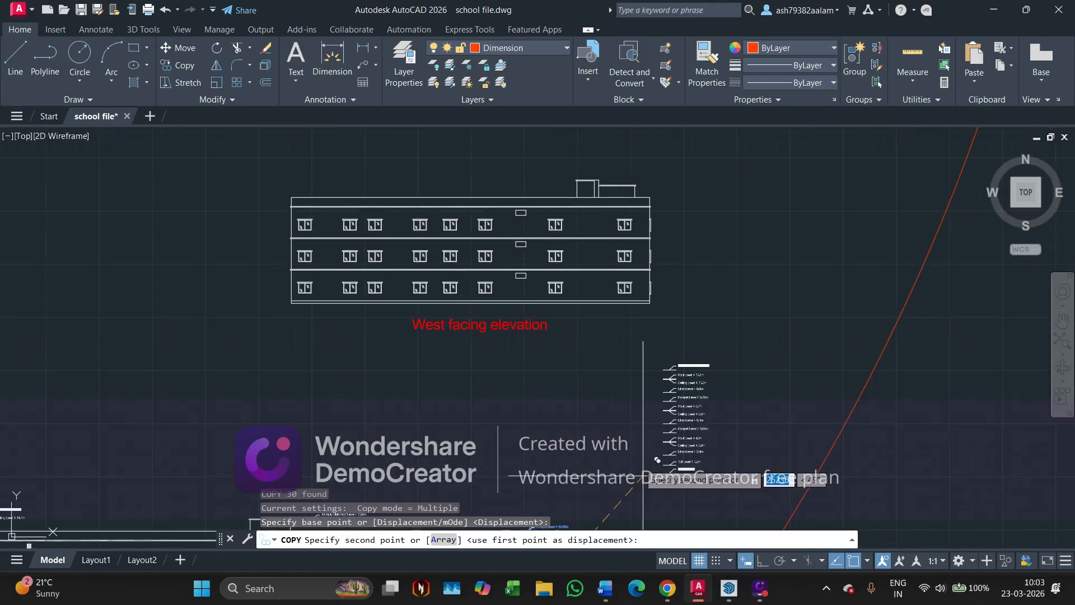
pyautogui.moveTo(652, 326); pyautogui.dragTo(593, 411, button='middle')
pyautogui.scroll(6, 596, 401)
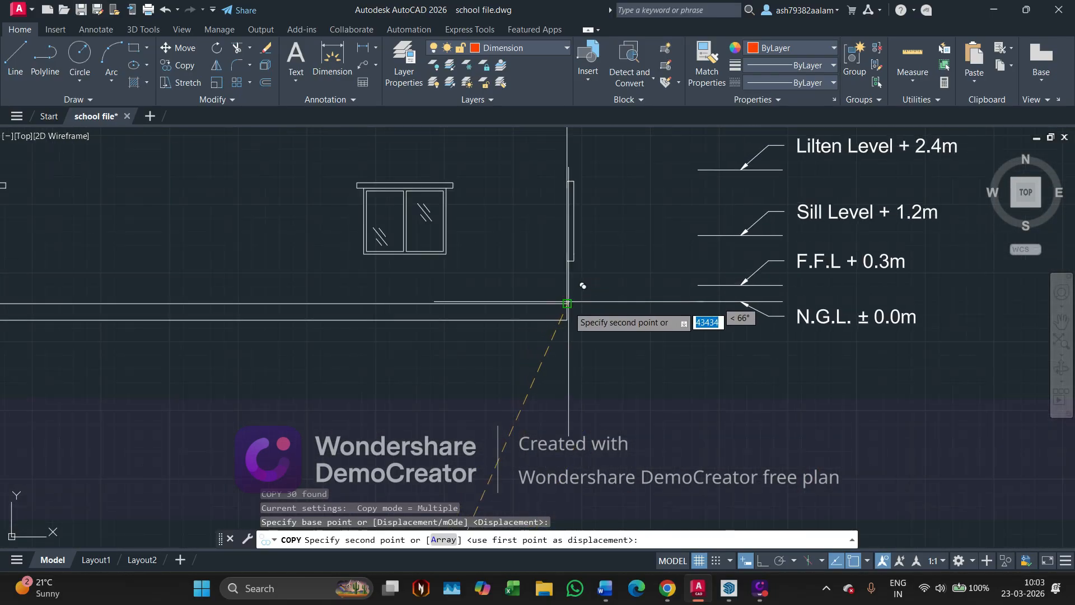
pyautogui.scroll(3, 563, 320)
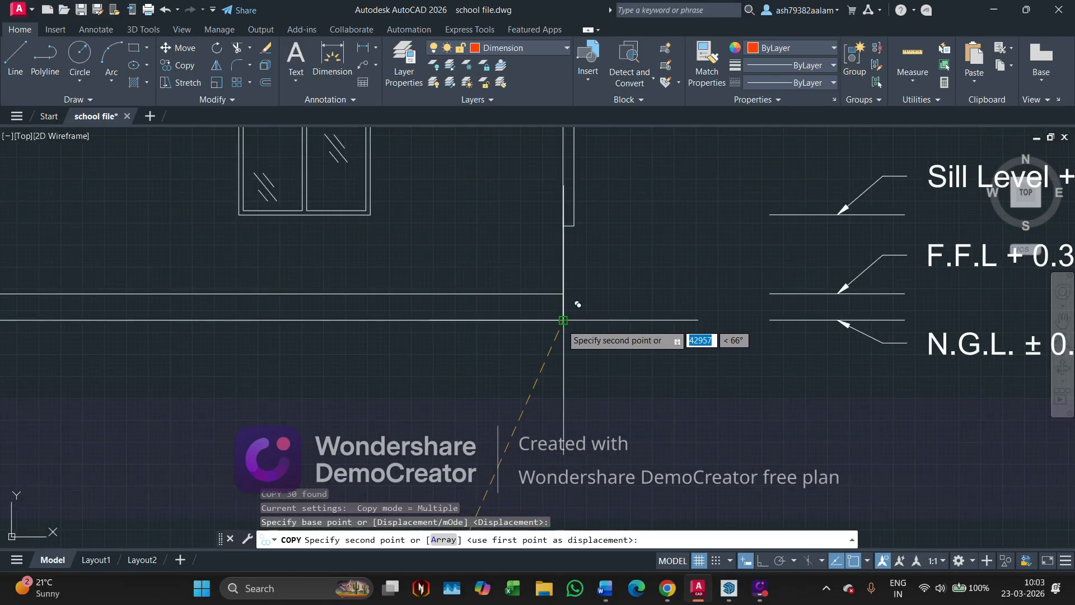
pyautogui.click(562, 319)
pyautogui.press('Escape')
# Delete the "Parapet Level + 5.05m" and "Parapet Level + 8.75m" markers beside the west elevation.
pyautogui.scroll(-5, 473, 319)
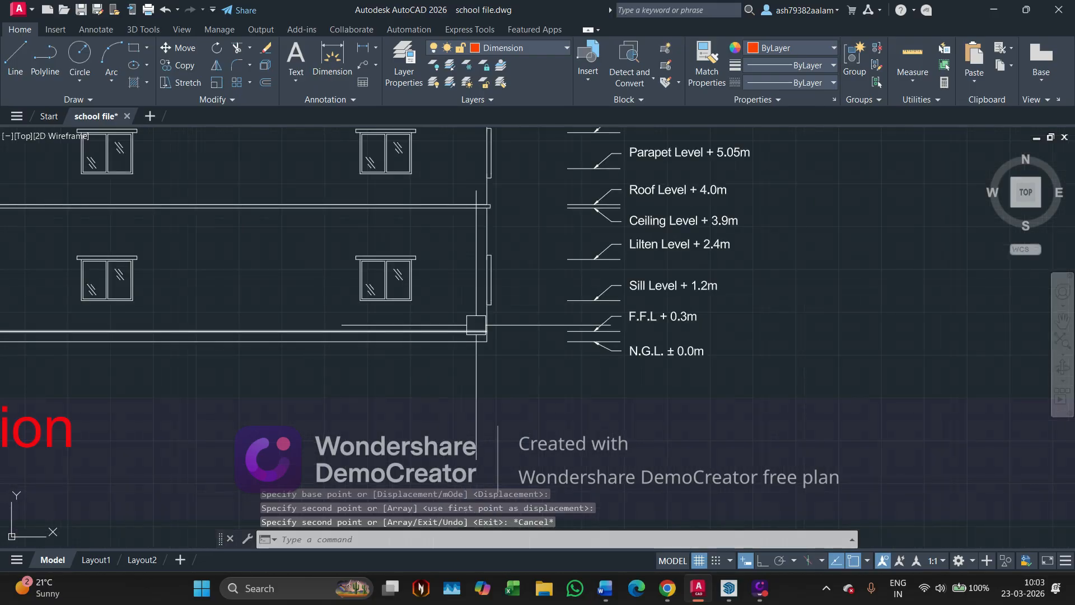
pyautogui.moveTo(617, 287); pyautogui.dragTo(615, 365, button='middle')
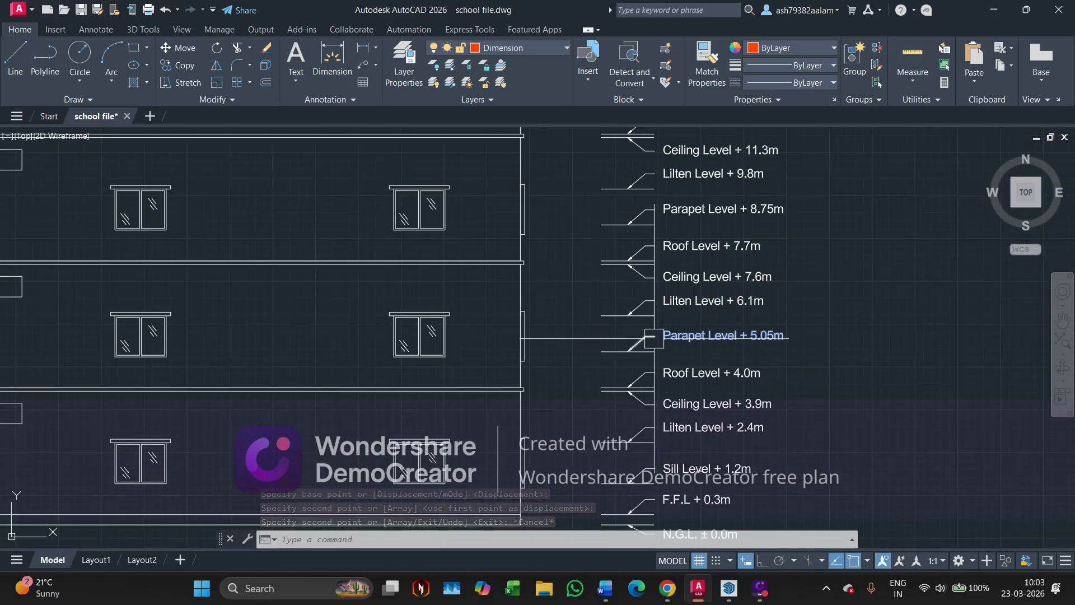
pyautogui.click(653, 336)
pyautogui.press('Delete')
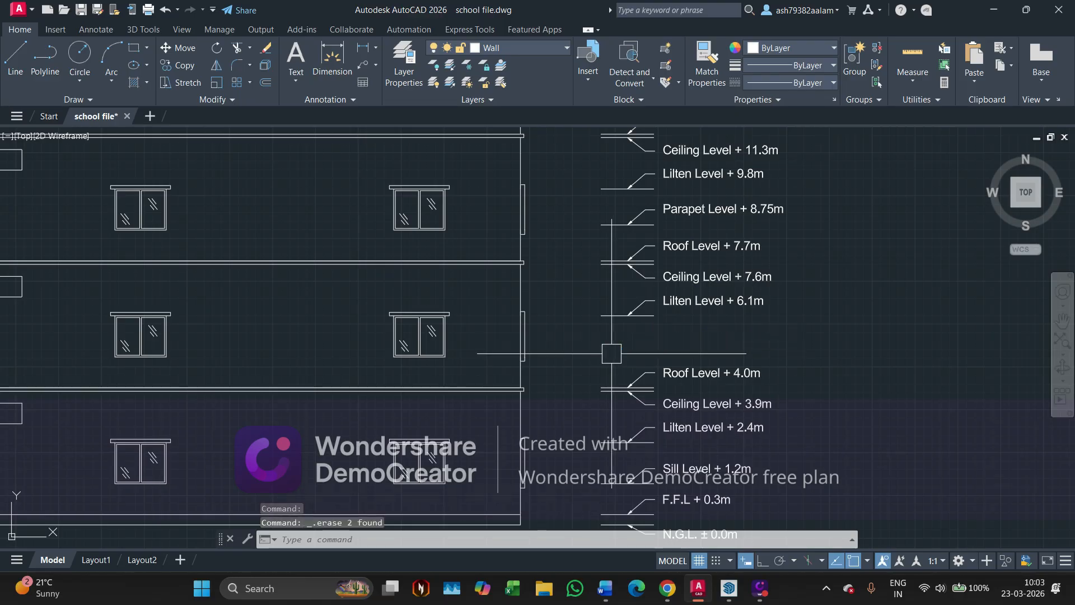
pyautogui.moveTo(621, 350); pyautogui.dragTo(599, 242, button='middle')
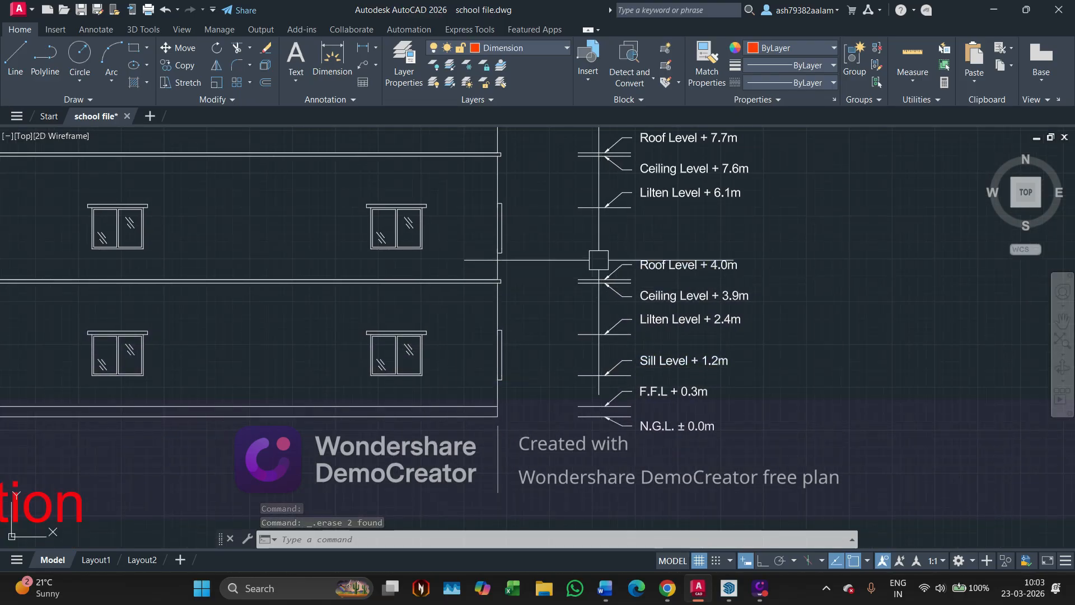
pyautogui.moveTo(599, 123); pyautogui.dragTo(611, 319, button='middle')
pyautogui.click(611, 320)
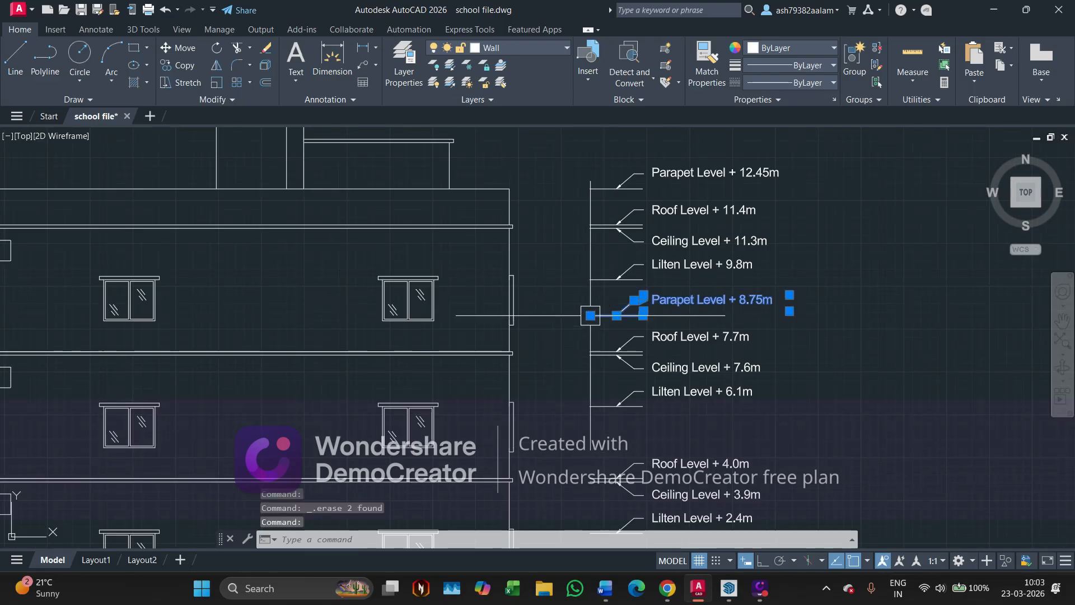
pyautogui.press('Delete')
pyautogui.scroll(-2, 642, 319)
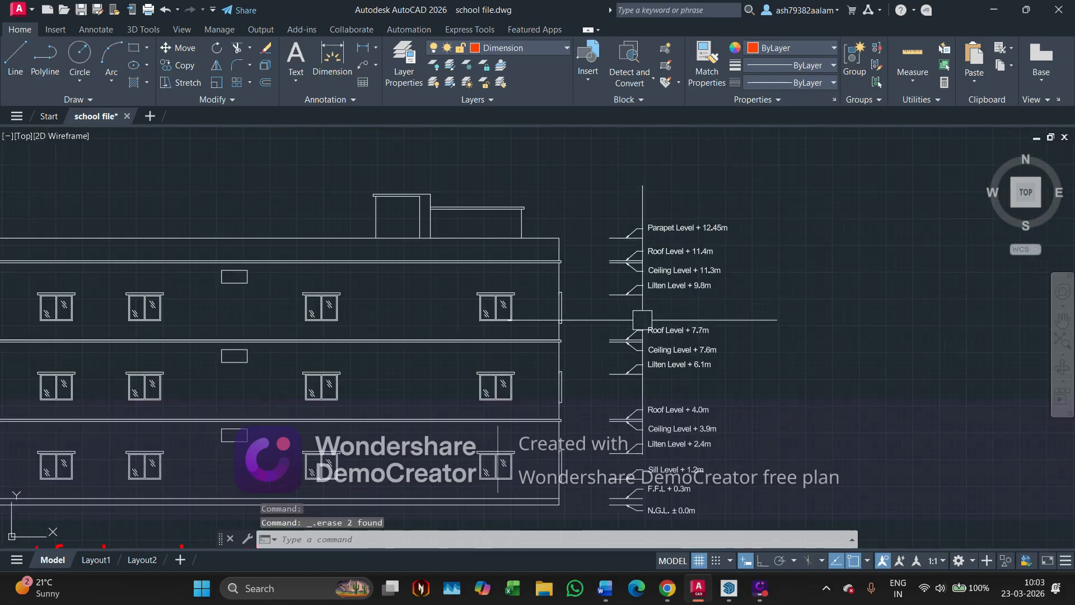
pyautogui.scroll(2, 621, 280)
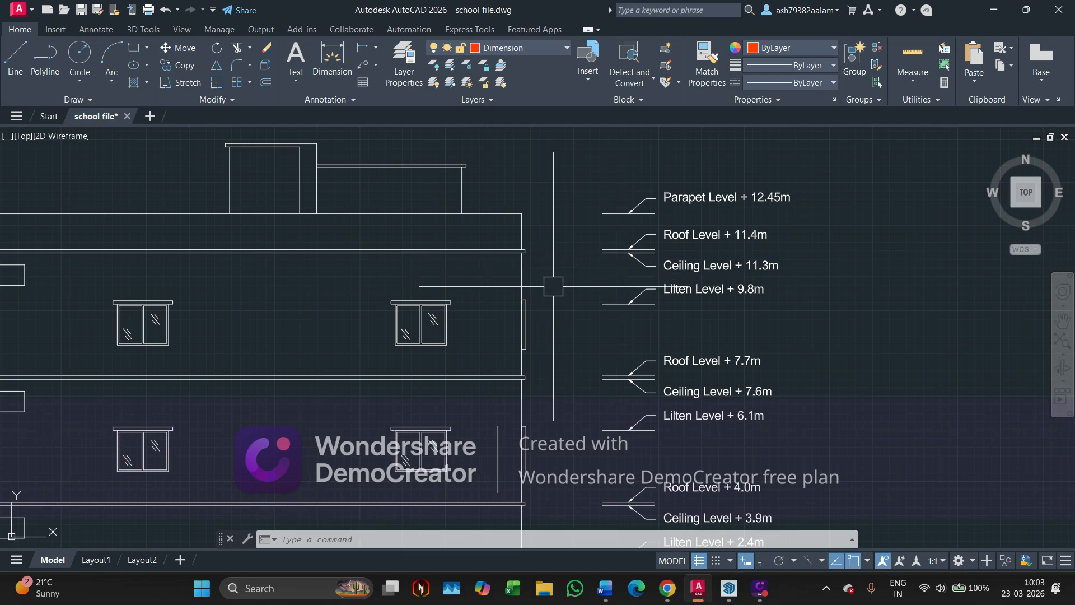
pyautogui.moveTo(565, 295)
pyautogui.mouseDown(button='middle')
pyautogui.moveTo(670, 345)
pyautogui.moveTo(684, 368)
pyautogui.mouseUp(button='middle')
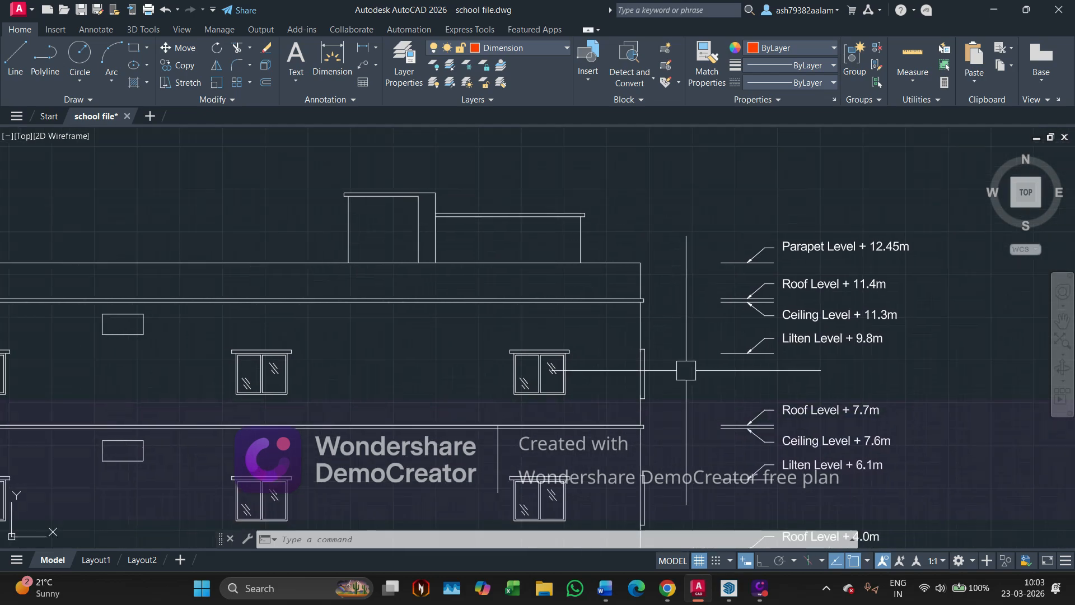
# Copy the mumpty slab's roof and ceiling level markers from the south elevation to the right end of the west elevation's mumpty slab.
pyautogui.scroll(-6, 571, 203)
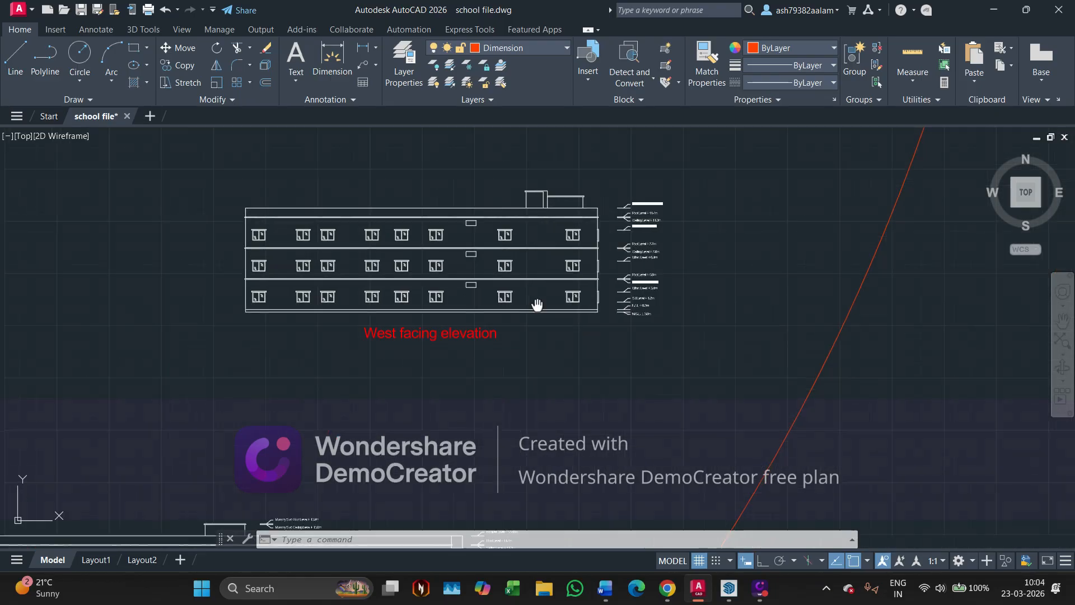
pyautogui.moveTo(285, 432); pyautogui.dragTo(372, 403, button='middle')
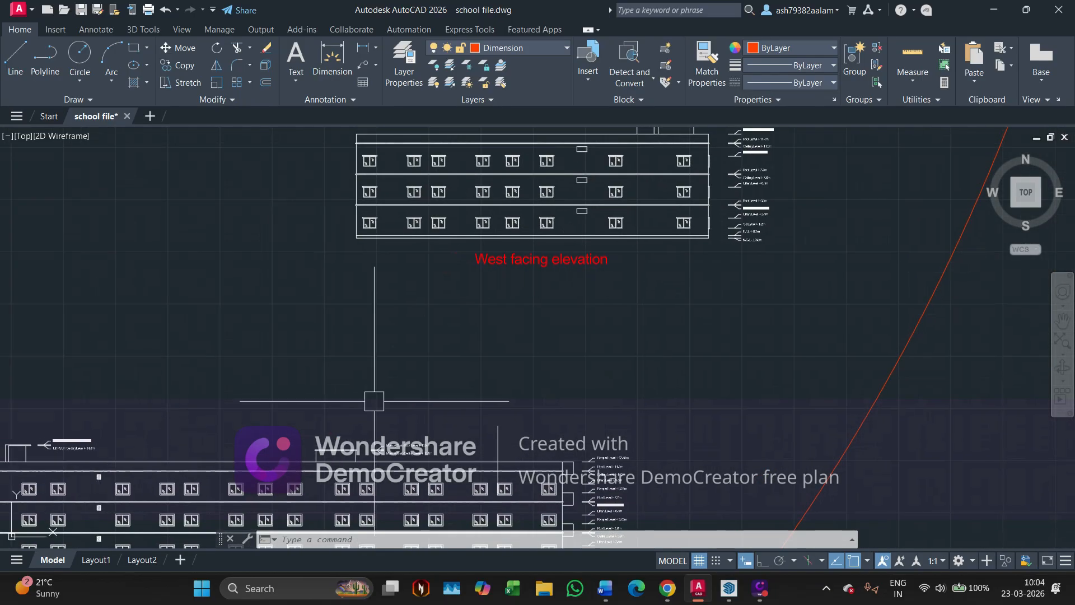
pyautogui.scroll(2, 305, 435)
pyautogui.moveTo(378, 469); pyautogui.dragTo(511, 404, button='middle')
pyautogui.scroll(4, 511, 403)
pyautogui.moveTo(776, 393); pyautogui.dragTo(691, 365, button='middle')
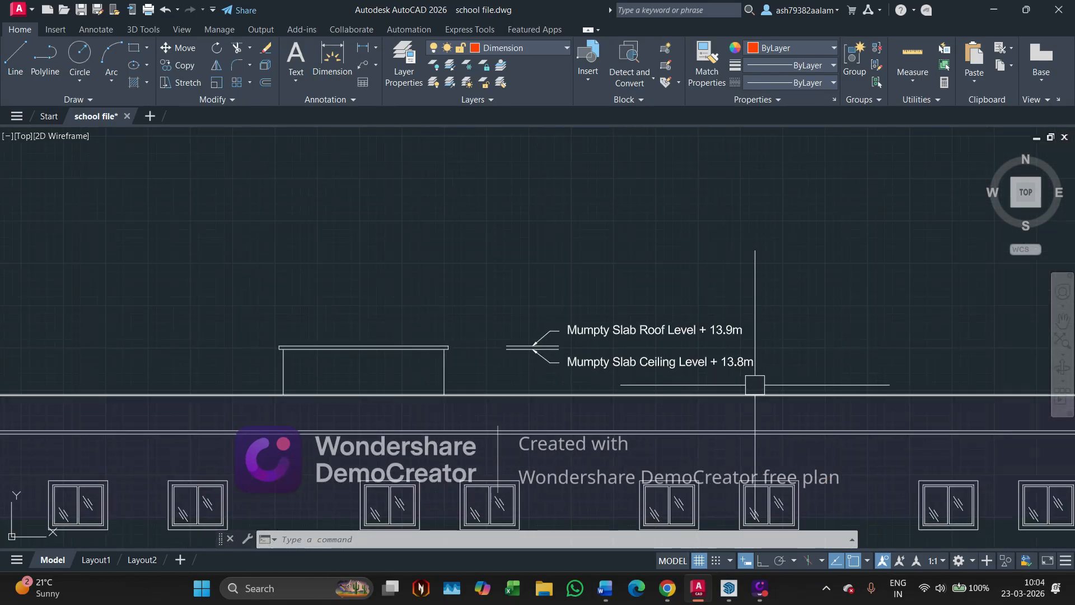
pyautogui.click(758, 384)
pyautogui.click(473, 270)
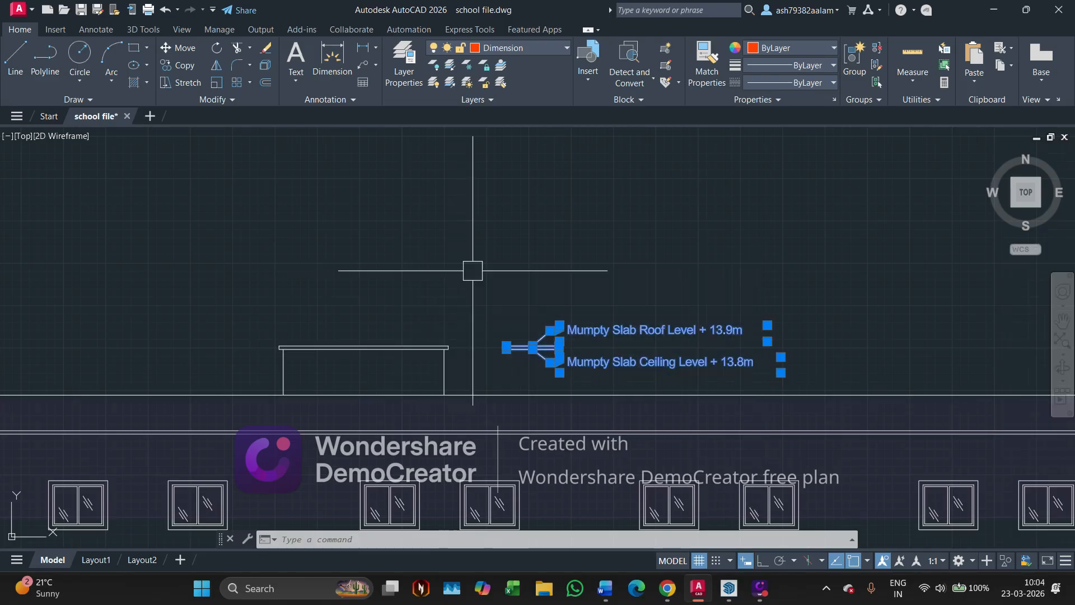
pyautogui.write('co')
pyautogui.press('Return')
pyautogui.scroll(5, 437, 387)
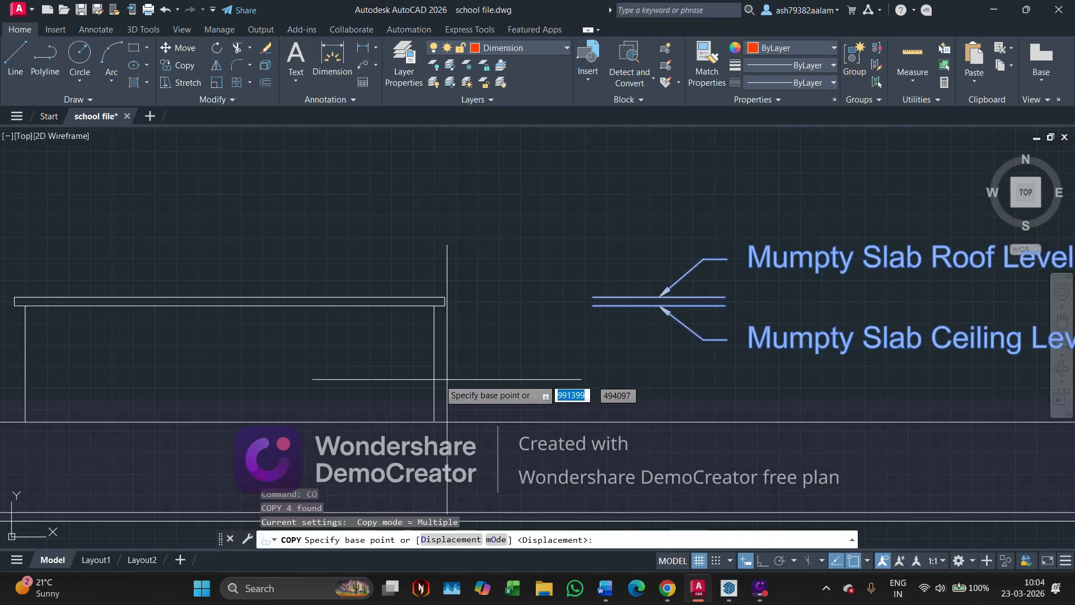
pyautogui.click(449, 299)
pyautogui.scroll(-6, 582, 294)
pyautogui.moveTo(739, 207); pyautogui.dragTo(662, 360, button='middle')
pyautogui.moveTo(724, 147); pyautogui.dragTo(643, 334, button='middle')
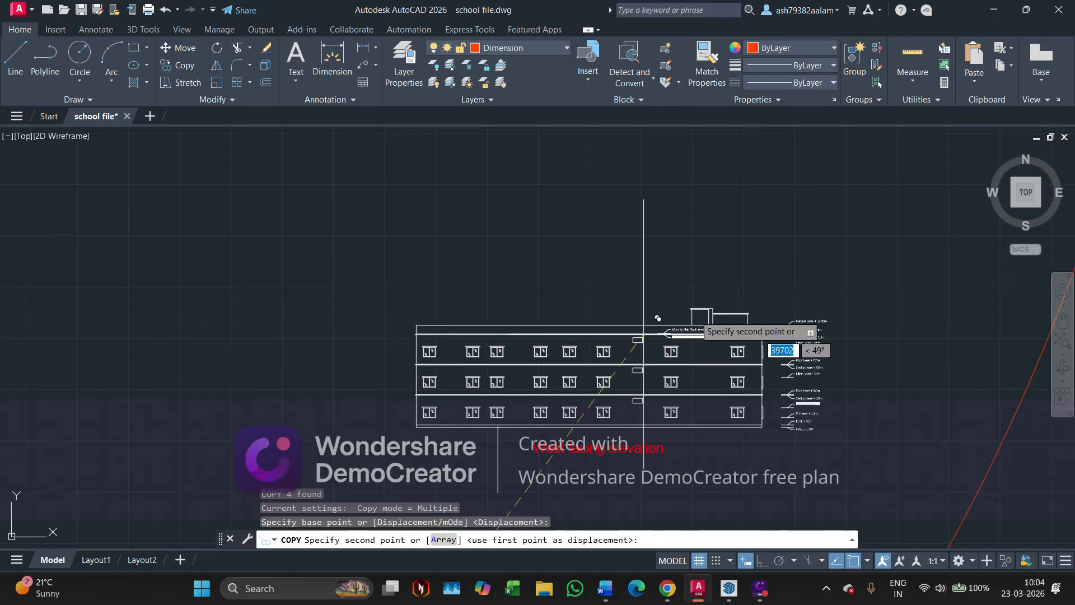
pyautogui.scroll(6, 762, 323)
pyautogui.scroll(4, 714, 295)
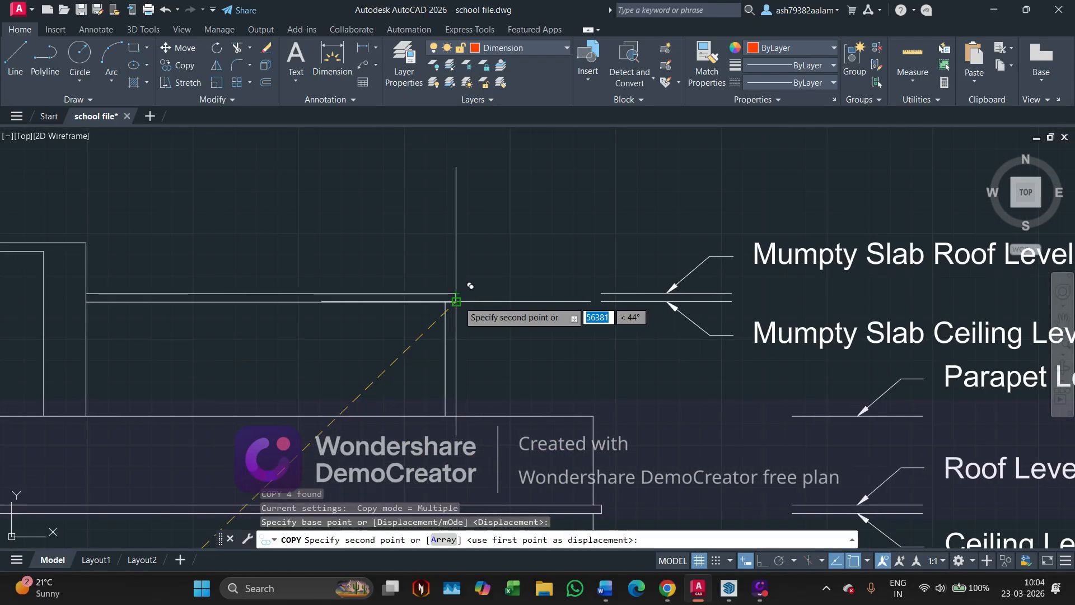
pyautogui.click(456, 301)
pyautogui.press('Escape')
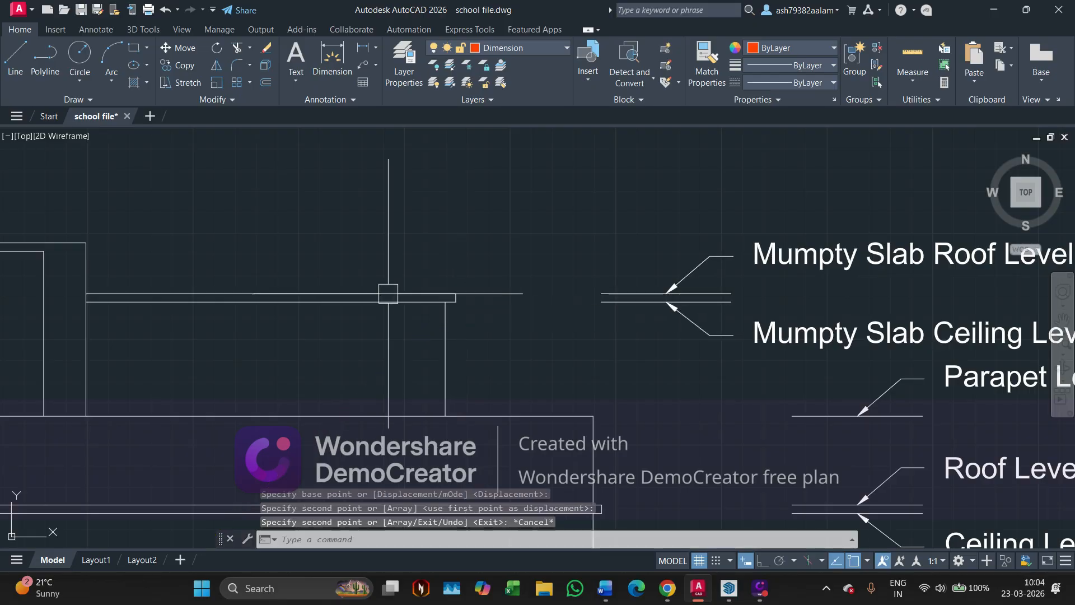
# Copy the lift room's roof and ceiling level markers from the south elevation to the west elevation, aligned with its lift room slab's underside.
pyautogui.scroll(-3, 393, 300)
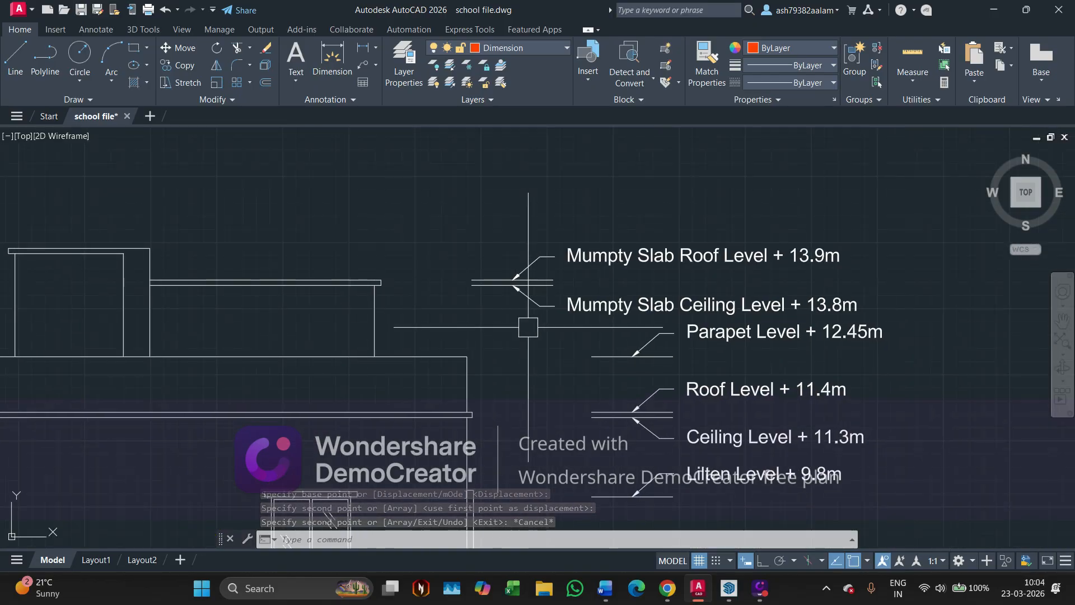
pyautogui.scroll(-4, 360, 331)
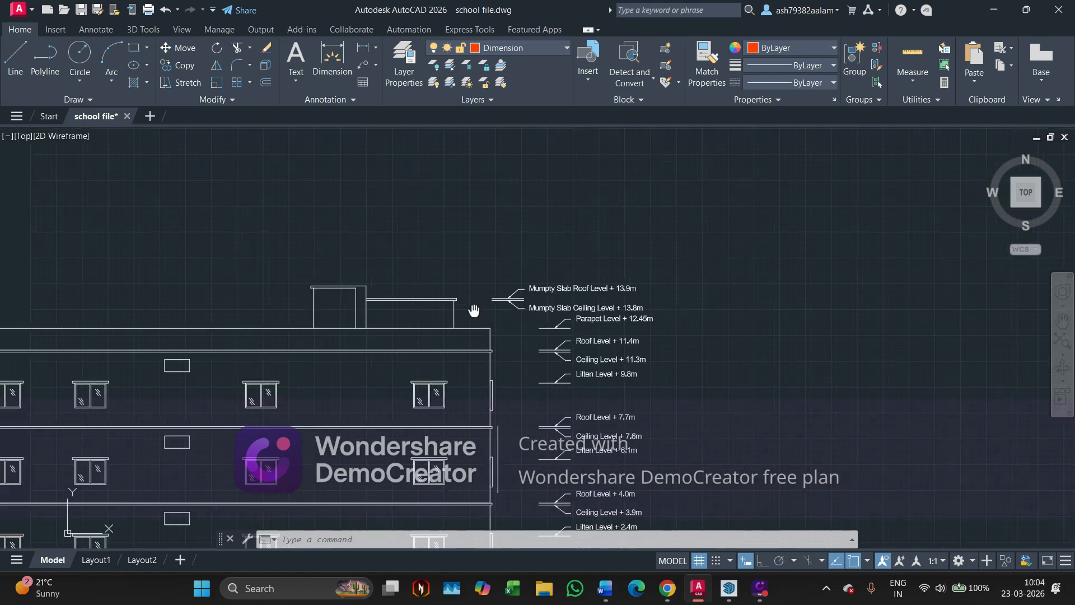
pyautogui.moveTo(387, 295); pyautogui.dragTo(574, 224, button='middle')
pyautogui.moveTo(353, 479); pyautogui.dragTo(601, 213, button='middle')
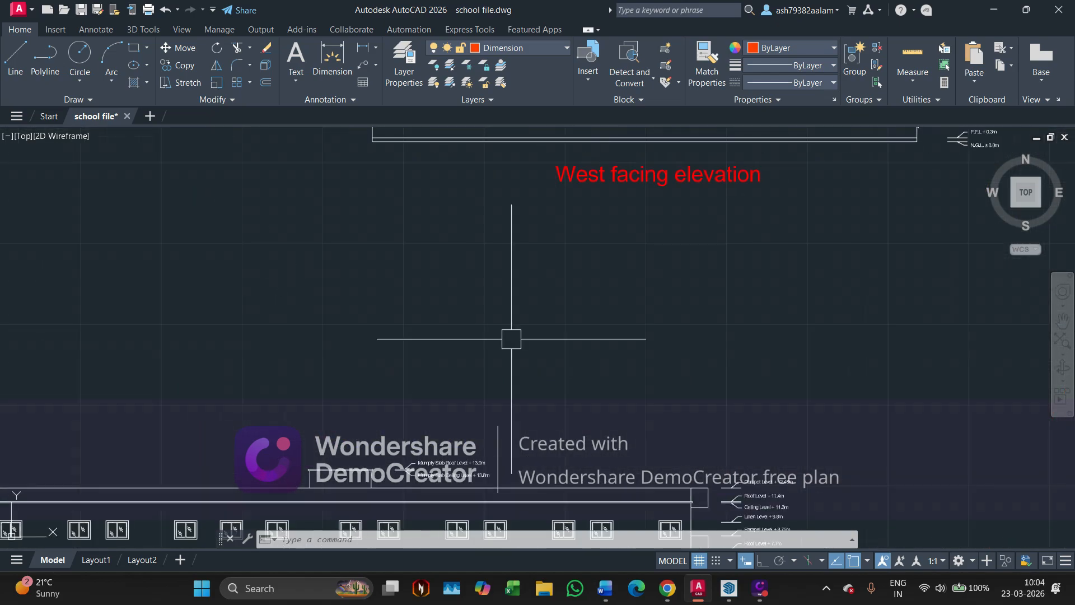
pyautogui.moveTo(415, 481)
pyautogui.mouseDown(button='middle')
pyautogui.moveTo(467, 352)
pyautogui.moveTo(426, 376)
pyautogui.moveTo(935, 435)
pyautogui.mouseUp(button='middle')
pyautogui.scroll(4, 468, 352)
pyautogui.moveTo(347, 358); pyautogui.dragTo(780, 328, button='middle')
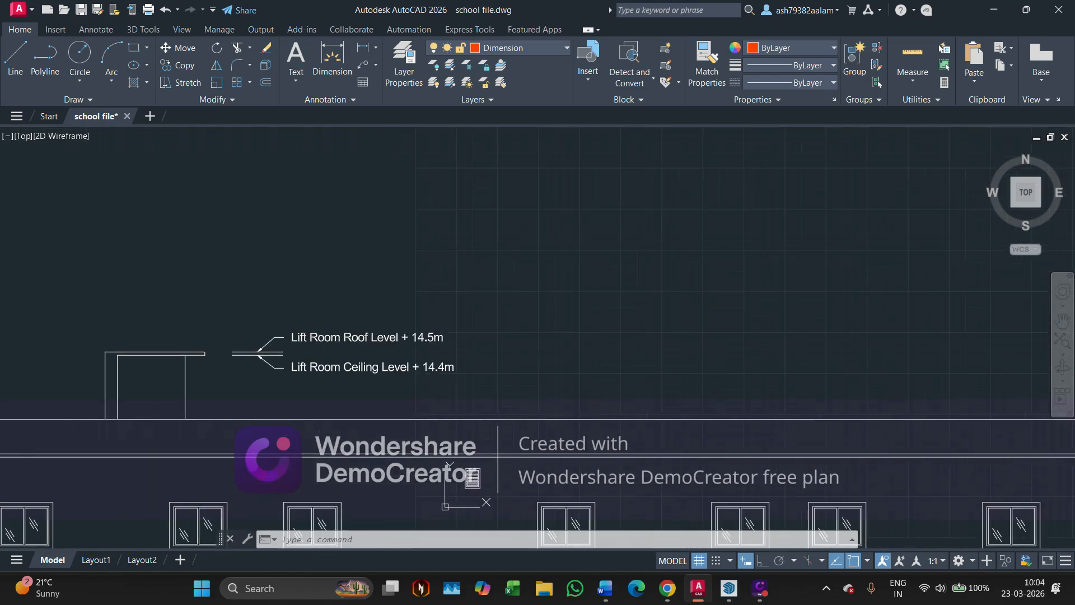
pyautogui.moveTo(498, 325); pyautogui.dragTo(685, 324, button='middle')
pyautogui.click(680, 386)
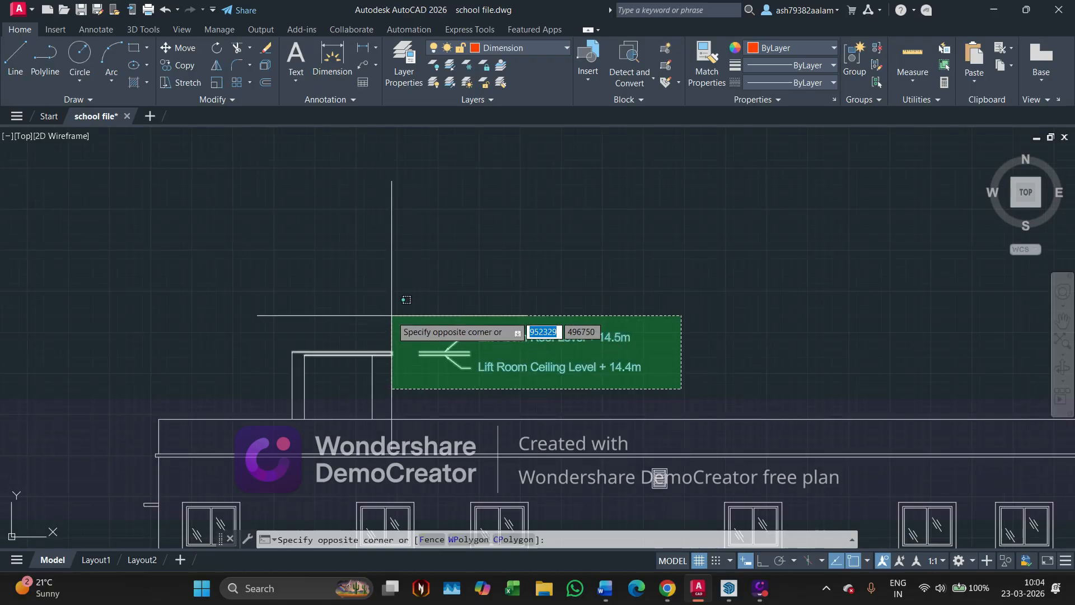
pyautogui.click(408, 317)
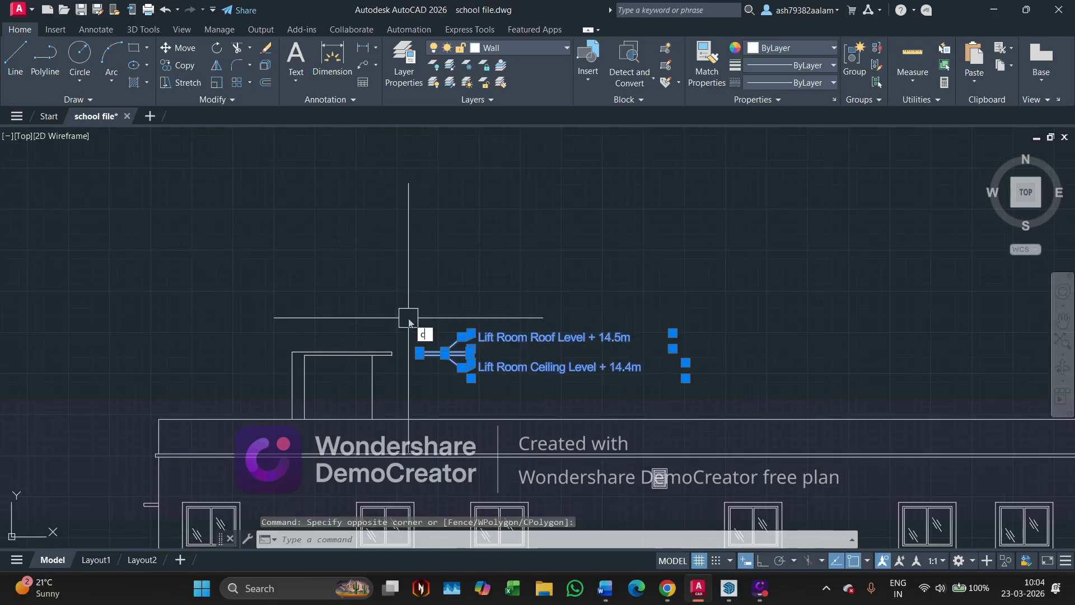
pyautogui.write('co')
pyautogui.press('Return')
pyautogui.scroll(9, 425, 322)
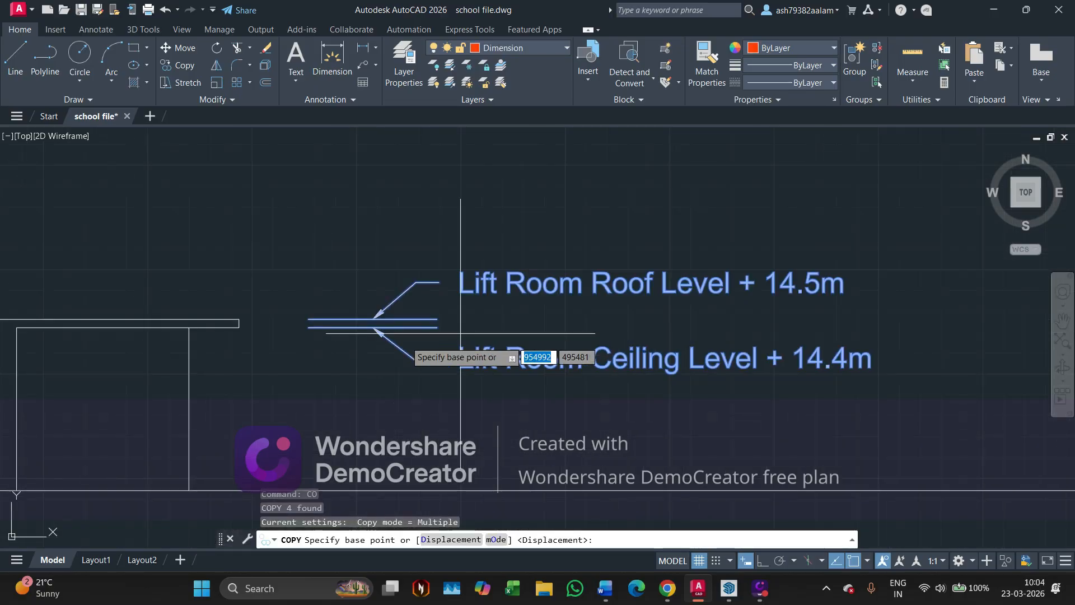
pyautogui.click(491, 305)
pyautogui.scroll(-9, 490, 304)
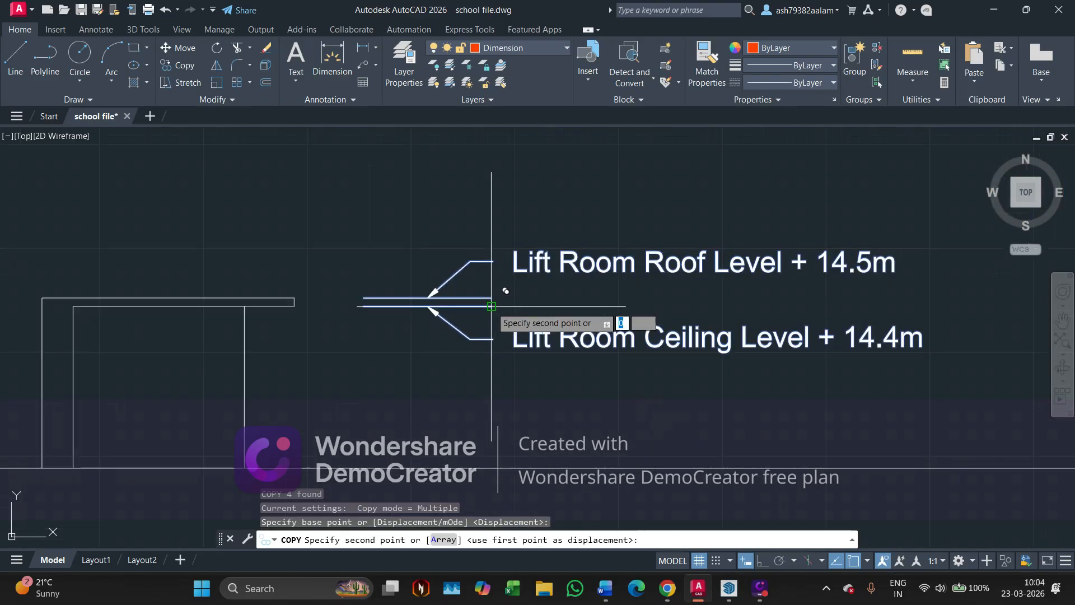
pyautogui.scroll(10, 728, 190)
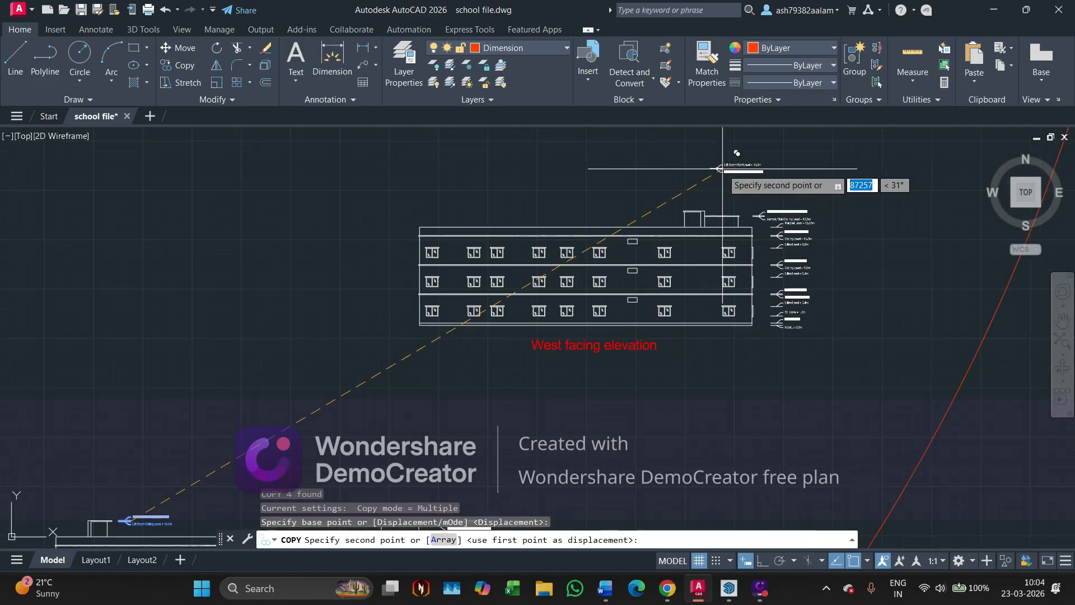
pyautogui.scroll(4, 535, 252)
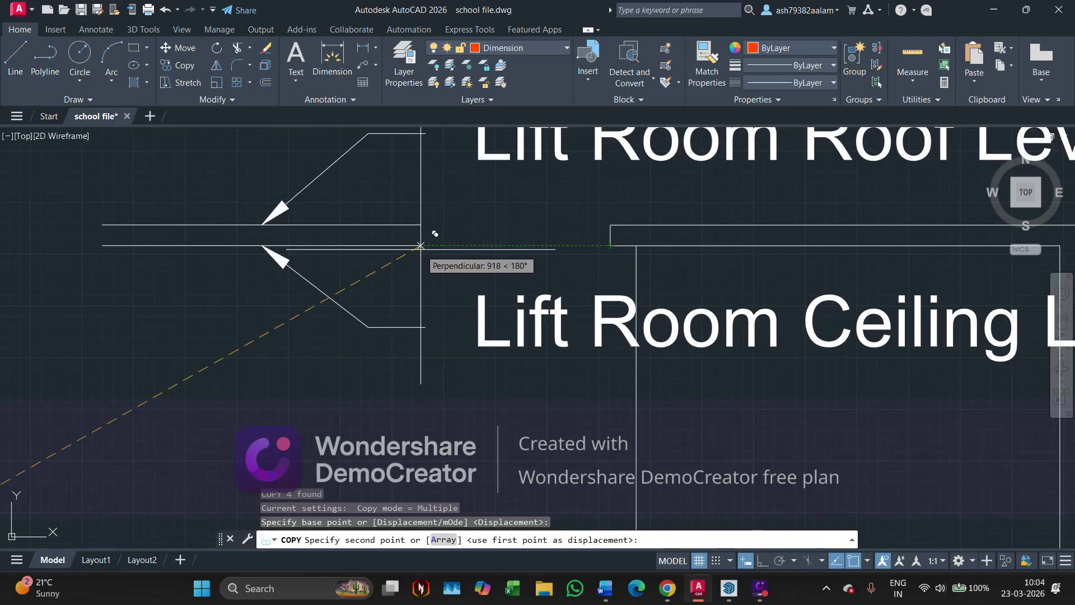
pyautogui.click(421, 245)
pyautogui.press('Escape')
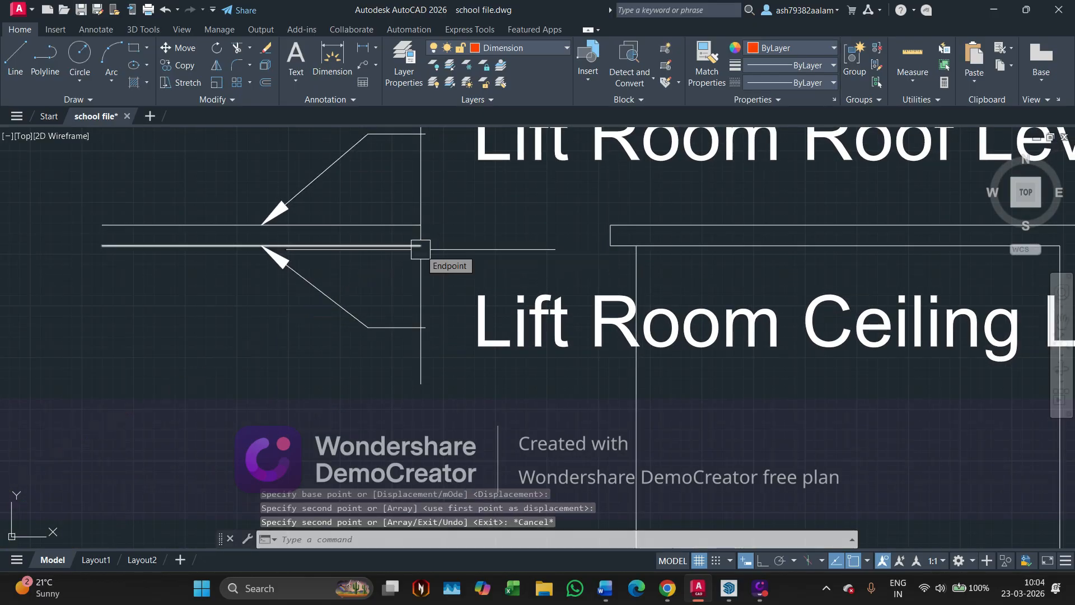
# Flip the "Lift Room Ceiling Level + 14.4m" marker on the west elevation so its text sits left of the lift room's level lines.
pyautogui.scroll(-4, 421, 356)
pyautogui.click(402, 337)
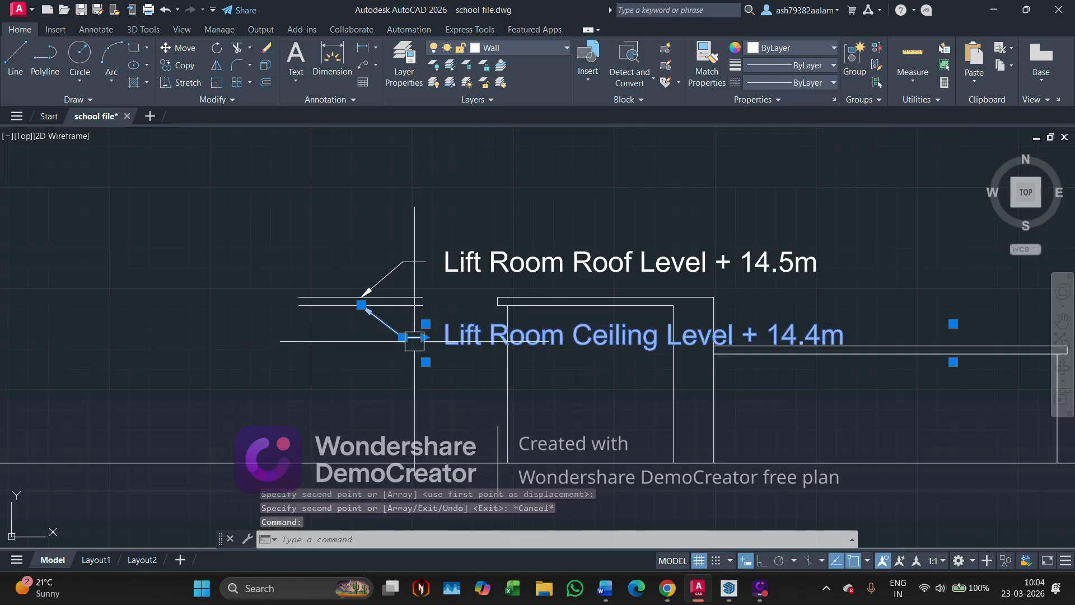
pyautogui.scroll(3, 425, 337)
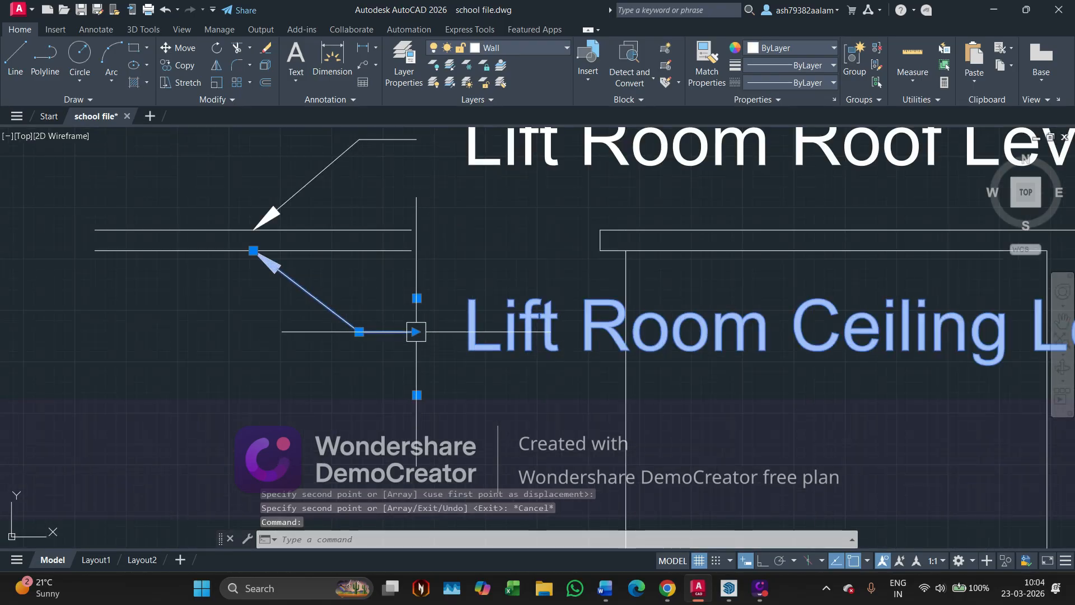
pyautogui.click(416, 331)
pyautogui.scroll(-4, 425, 336)
pyautogui.moveTo(431, 336); pyautogui.dragTo(664, 335, button='middle')
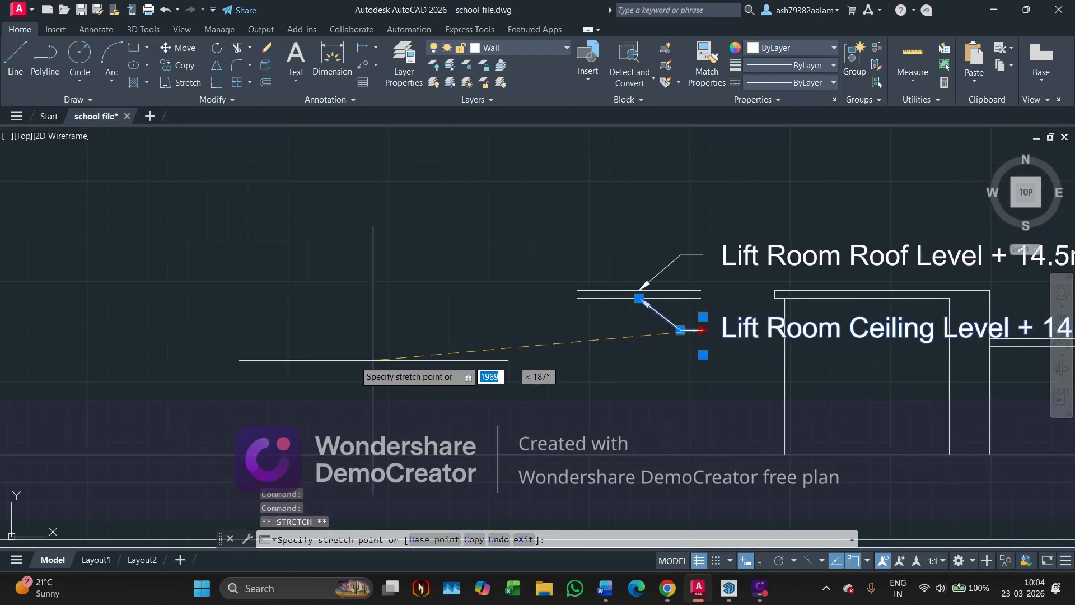
pyautogui.press('Escape')
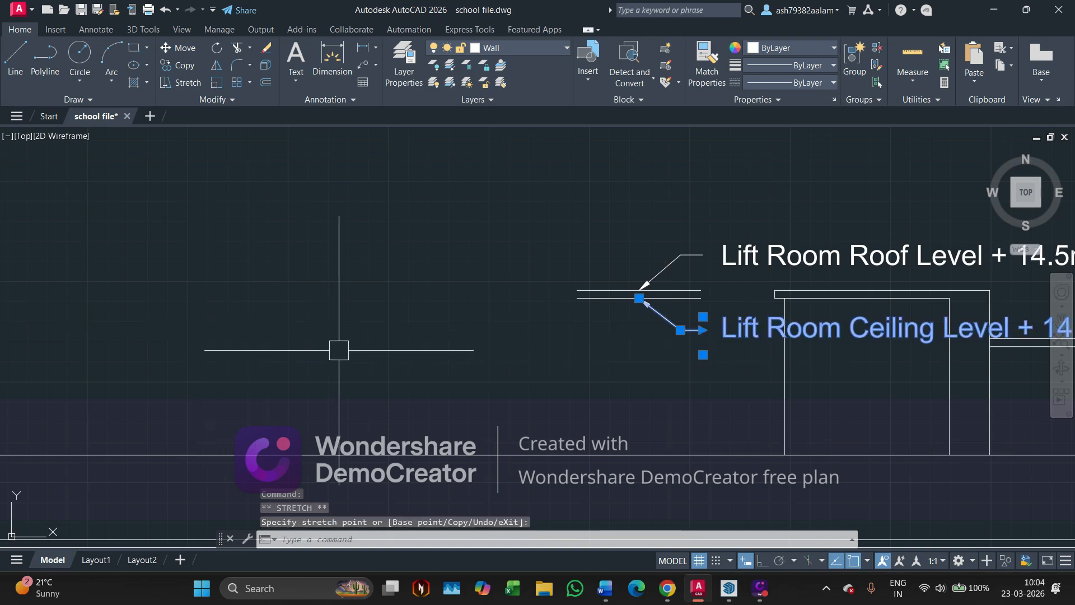
pyautogui.click(680, 330)
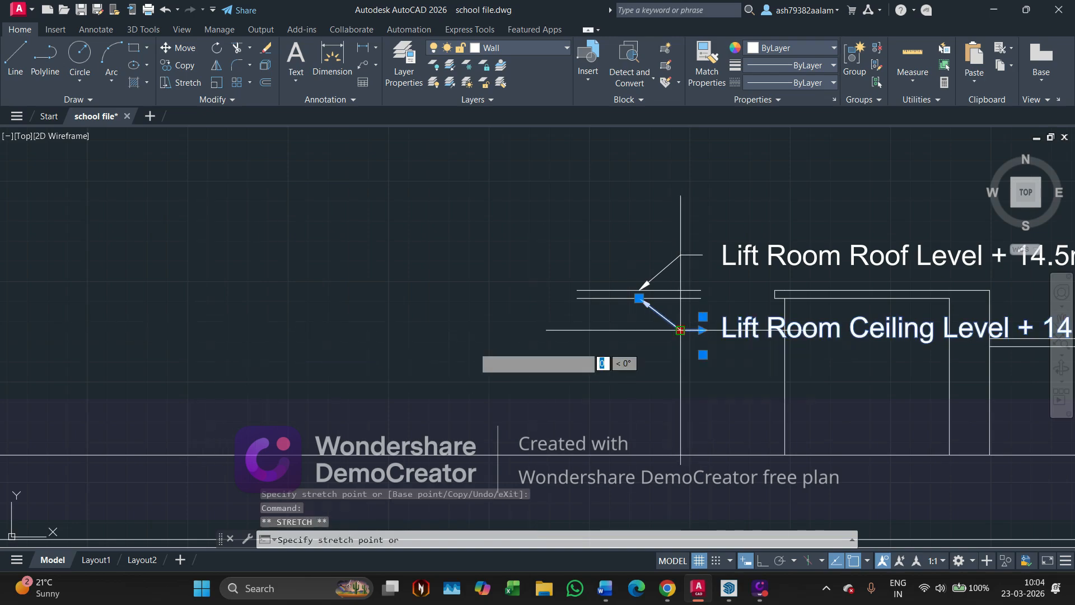
pyautogui.moveTo(180, 340); pyautogui.dragTo(283, 340, button='middle')
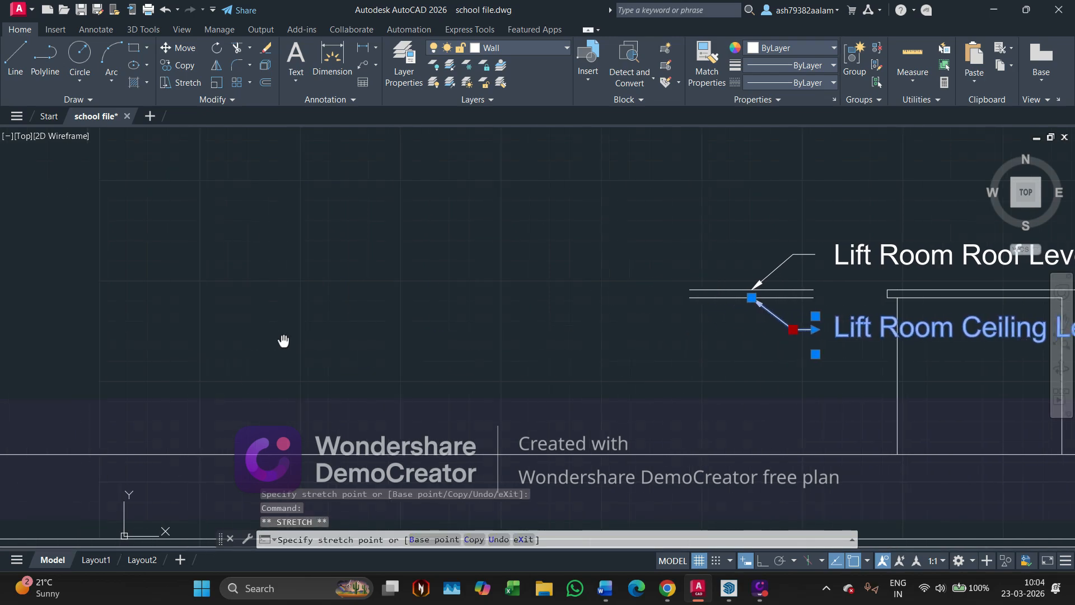
pyautogui.moveTo(211, 346); pyautogui.dragTo(313, 346, button='middle')
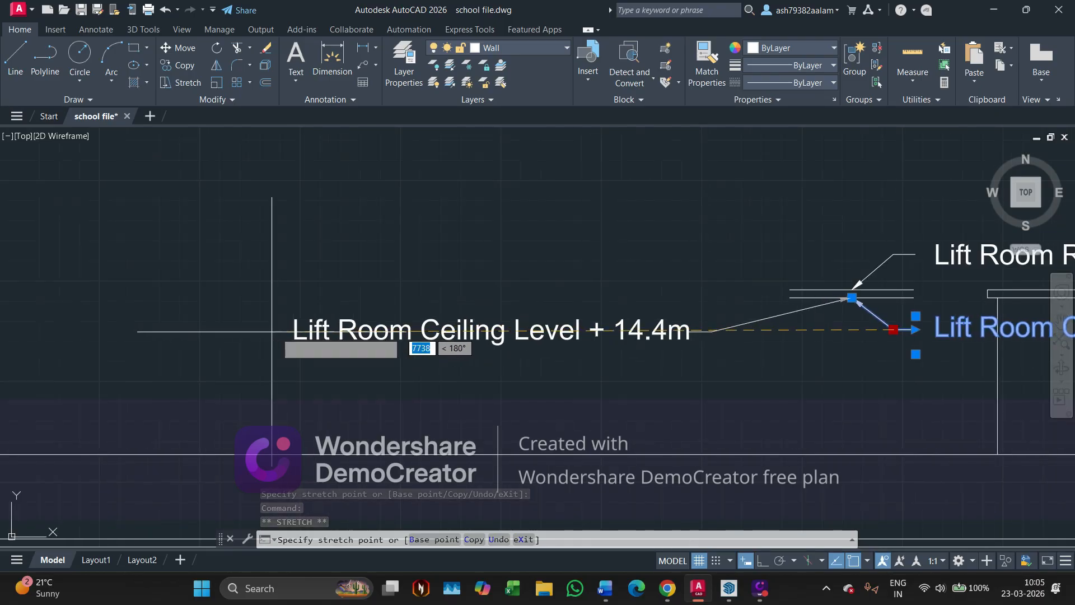
pyautogui.click(359, 330)
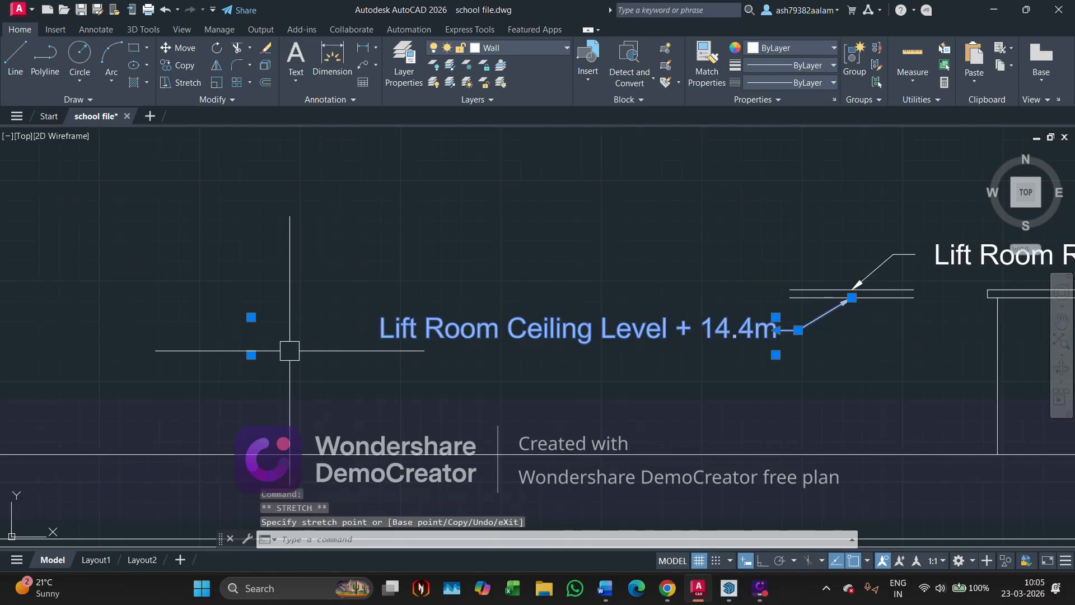
pyautogui.moveTo(534, 365); pyautogui.dragTo(415, 376, button='middle')
pyautogui.press('Escape')
# Flip the "Lift Room Roof Level + 14.5m" marker to the left of its level lines, above the ceiling level text.
pyautogui.moveTo(684, 353); pyautogui.dragTo(558, 402, button='middle')
pyautogui.click(705, 306)
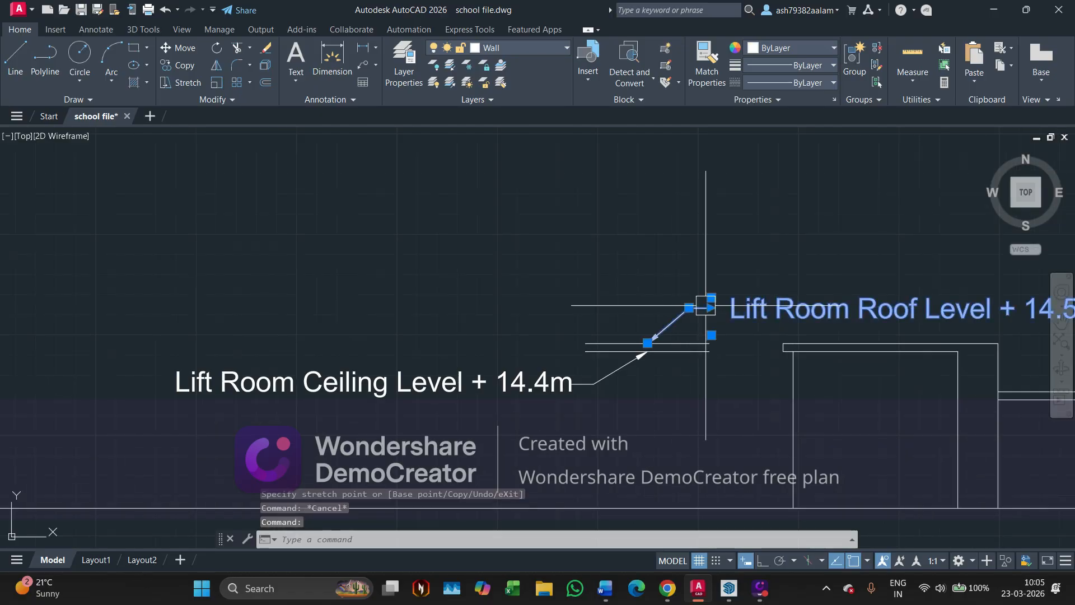
pyautogui.click(688, 308)
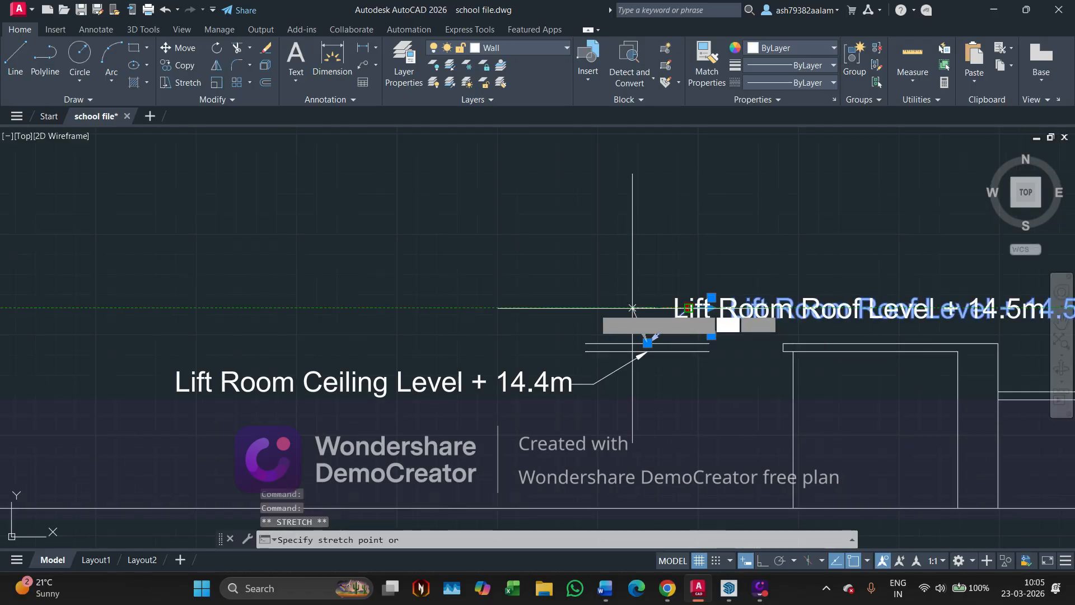
pyautogui.moveTo(473, 301); pyautogui.dragTo(579, 309, button='middle')
pyautogui.moveTo(396, 299); pyautogui.dragTo(523, 320, button='middle')
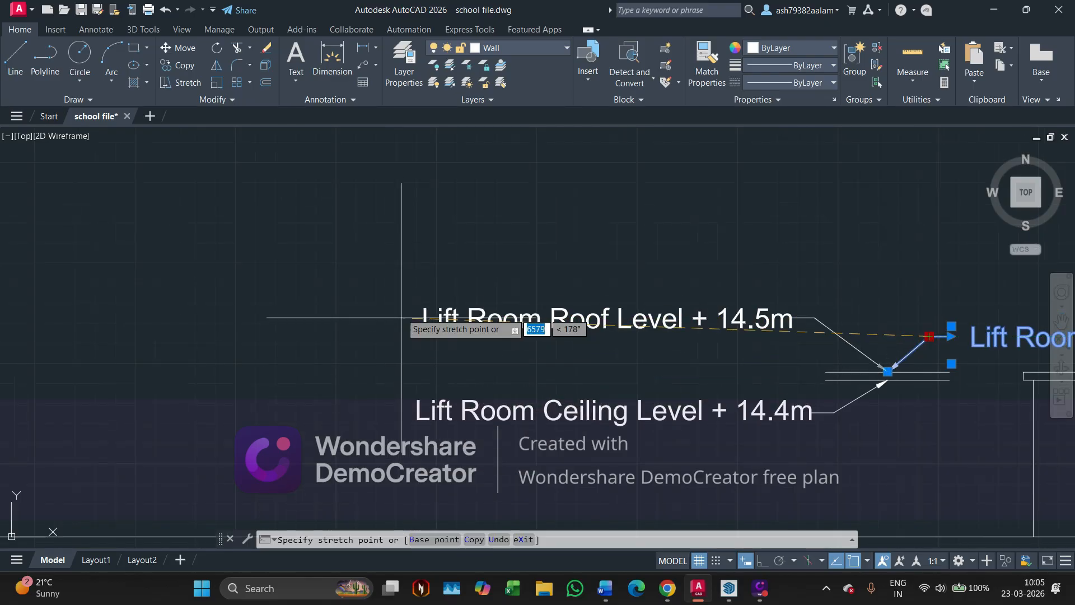
pyautogui.click(405, 318)
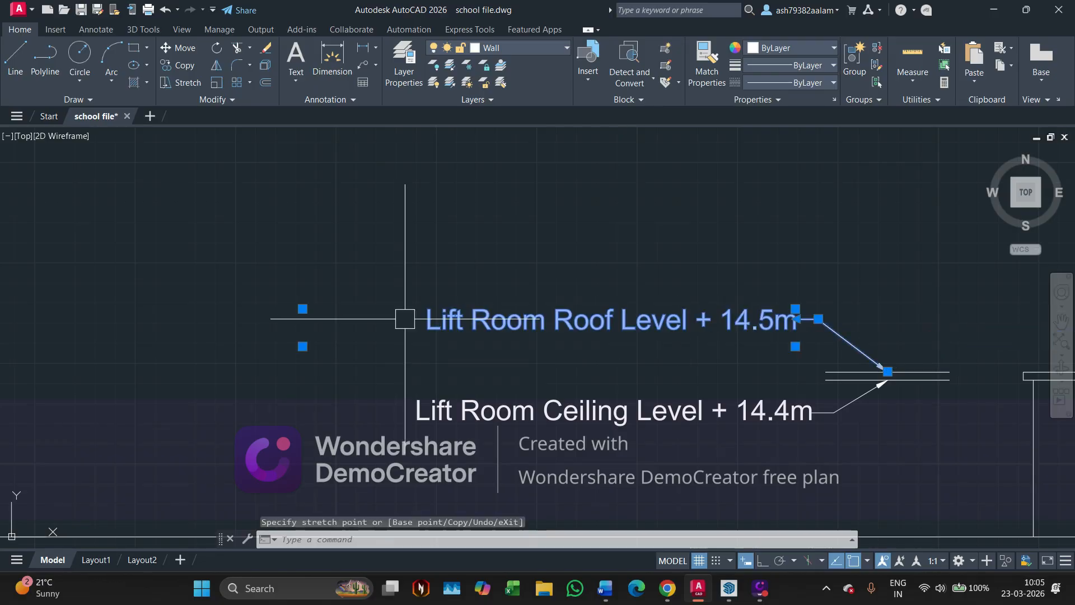
pyautogui.press('Escape')
# Check the level markers around the whole west elevation and save the drawing.
pyautogui.scroll(-4, 401, 314)
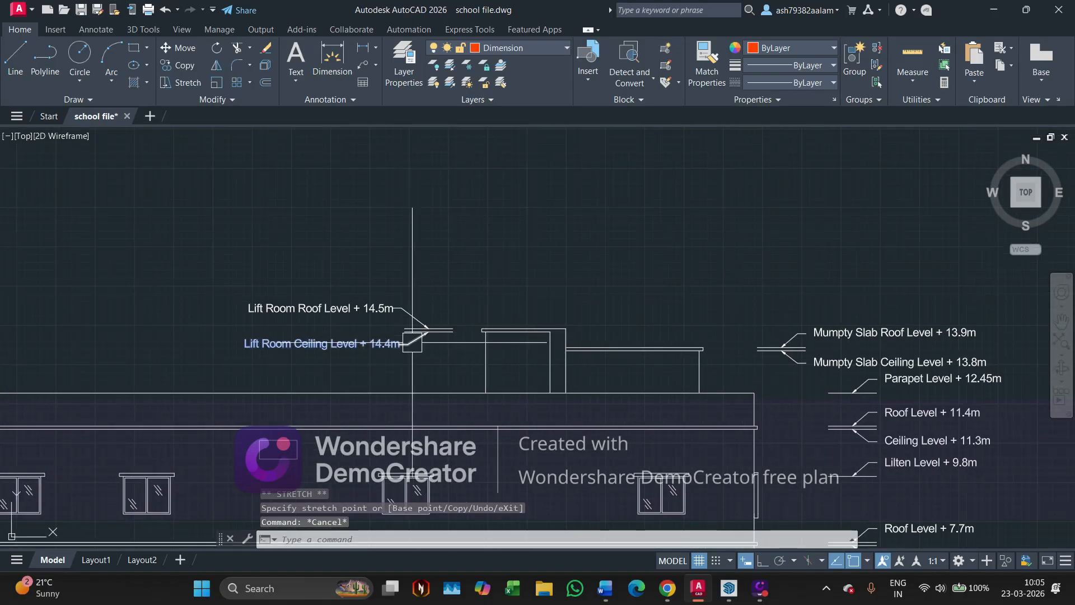
pyautogui.scroll(-3, 482, 246)
pyautogui.moveTo(484, 270); pyautogui.dragTo(420, 272, button='middle')
pyautogui.moveTo(548, 232); pyautogui.dragTo(484, 191, button='middle')
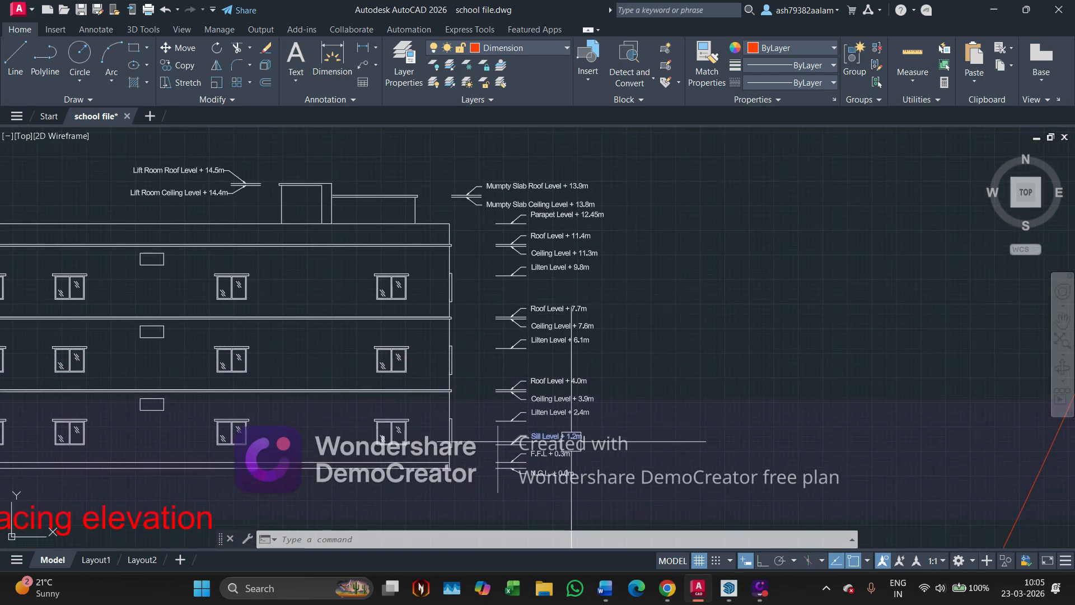
pyautogui.scroll(-4, 434, 469)
pyautogui.moveTo(277, 440)
pyautogui.mouseDown(button='middle')
pyautogui.moveTo(408, 429)
pyautogui.moveTo(504, 401)
pyautogui.mouseUp(button='middle')
pyautogui.hotkey('ctrl', 's')
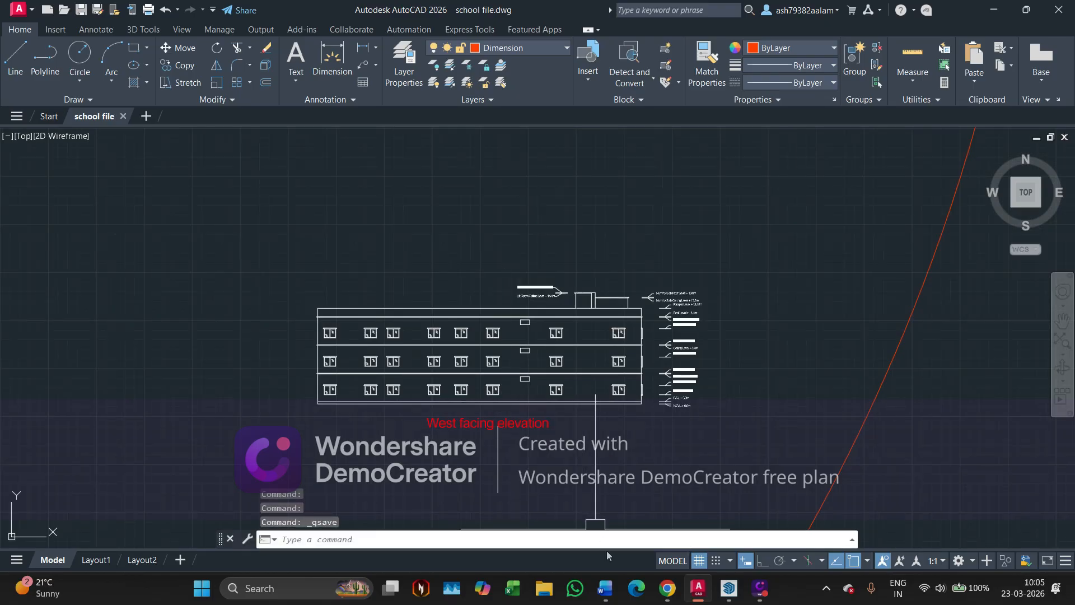
# Switch to the Google Meet window in Chrome to check the call and return to the AutoCAD drawing.
pyautogui.moveTo(665, 592)
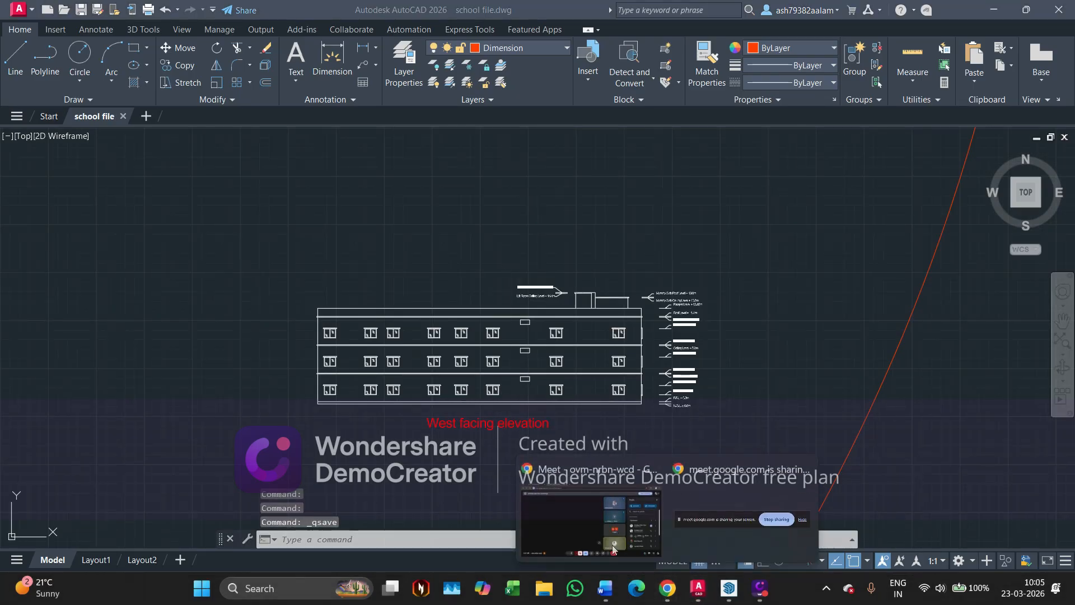
pyautogui.click(612, 546)
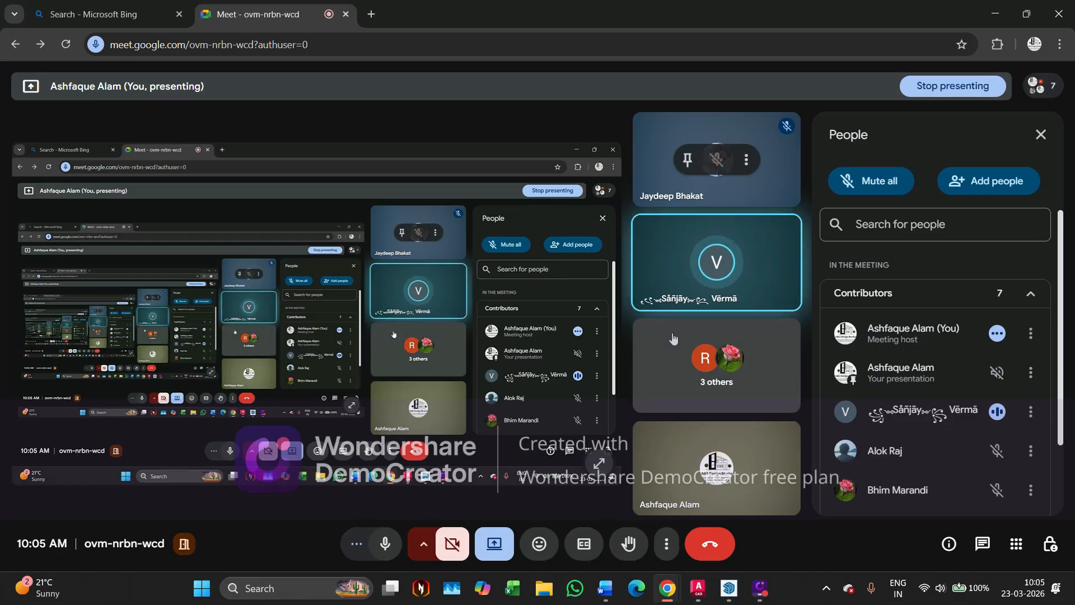
pyautogui.hotkey('alt', 'Tab')
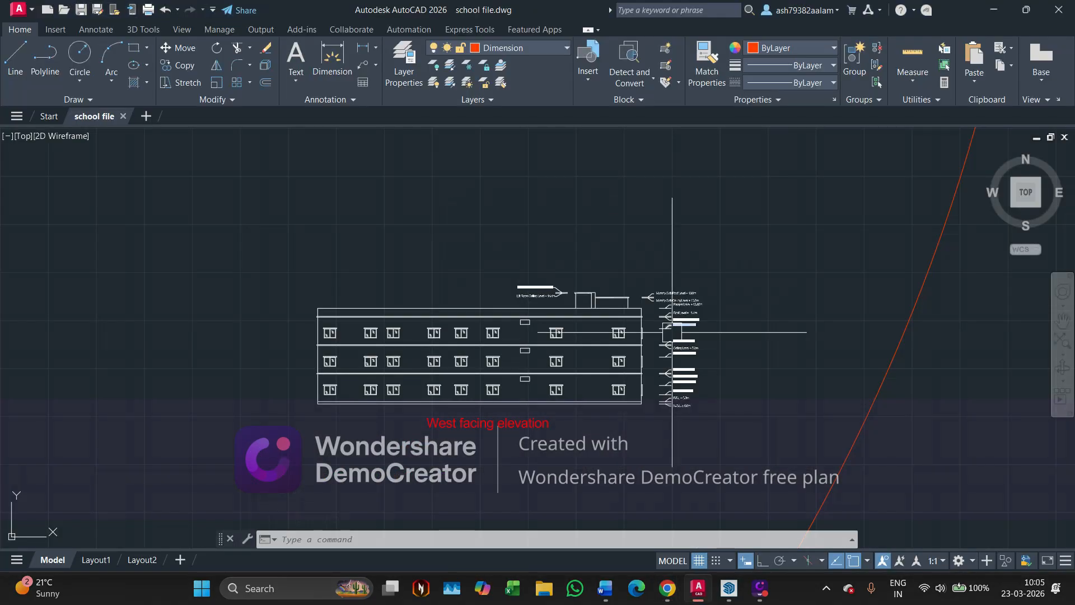
# Compare the west elevation's level markers with the south elevation's, checking the level line of "Parapet Level + 8.75m".
pyautogui.scroll(6, 636, 340)
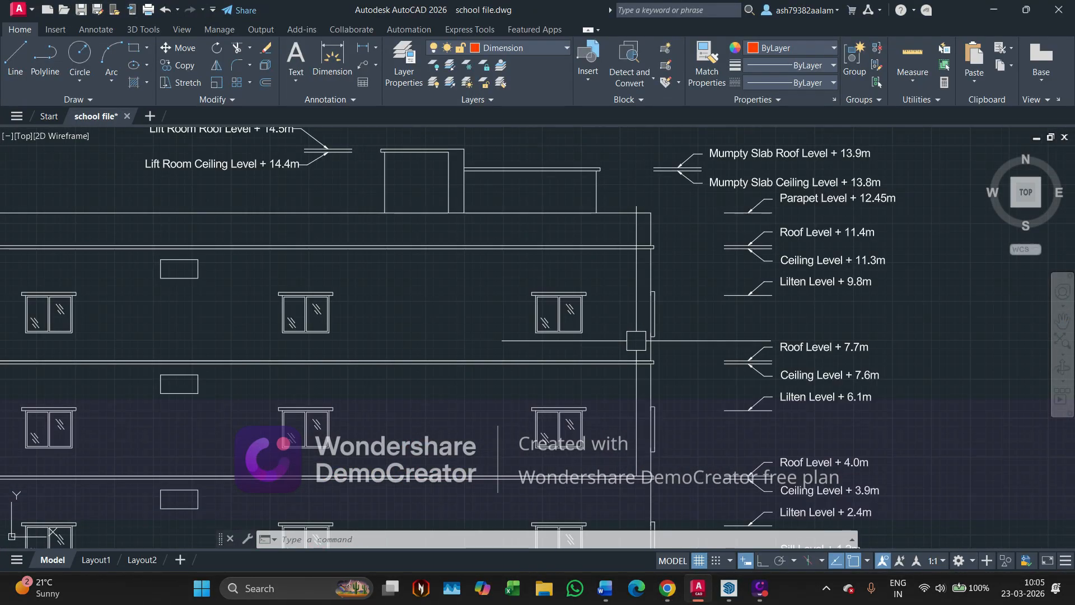
pyautogui.scroll(-8, 636, 340)
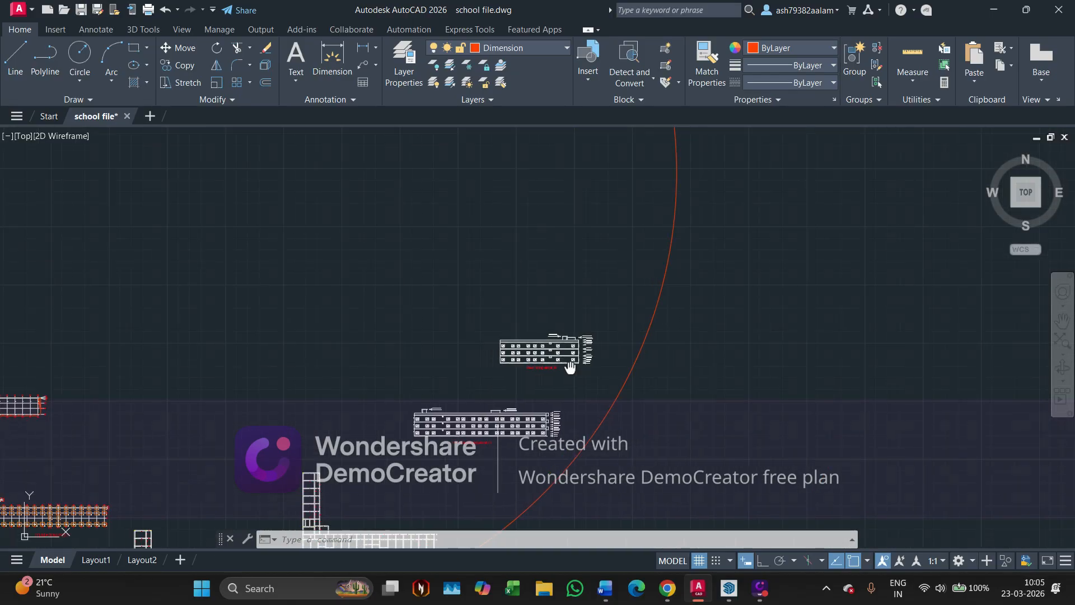
pyautogui.scroll(3, 608, 476)
pyautogui.scroll(8, 507, 345)
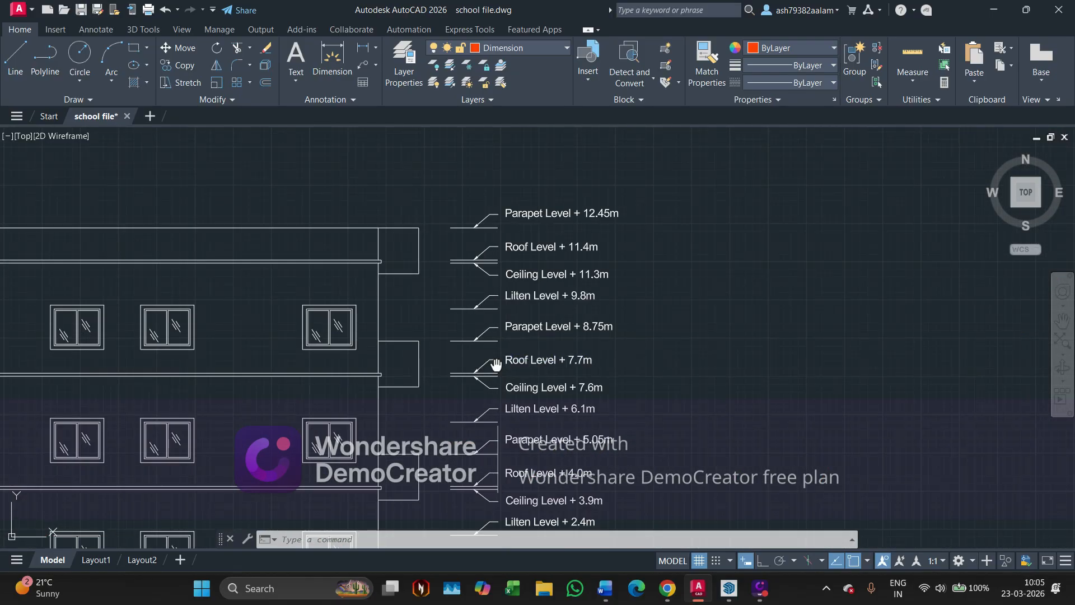
pyautogui.moveTo(501, 359); pyautogui.dragTo(500, 278, button='middle')
pyautogui.moveTo(501, 331)
pyautogui.mouseDown(button='middle')
pyautogui.moveTo(498, 293)
pyautogui.moveTo(516, 314)
pyautogui.mouseUp(button='middle')
pyautogui.click(474, 263)
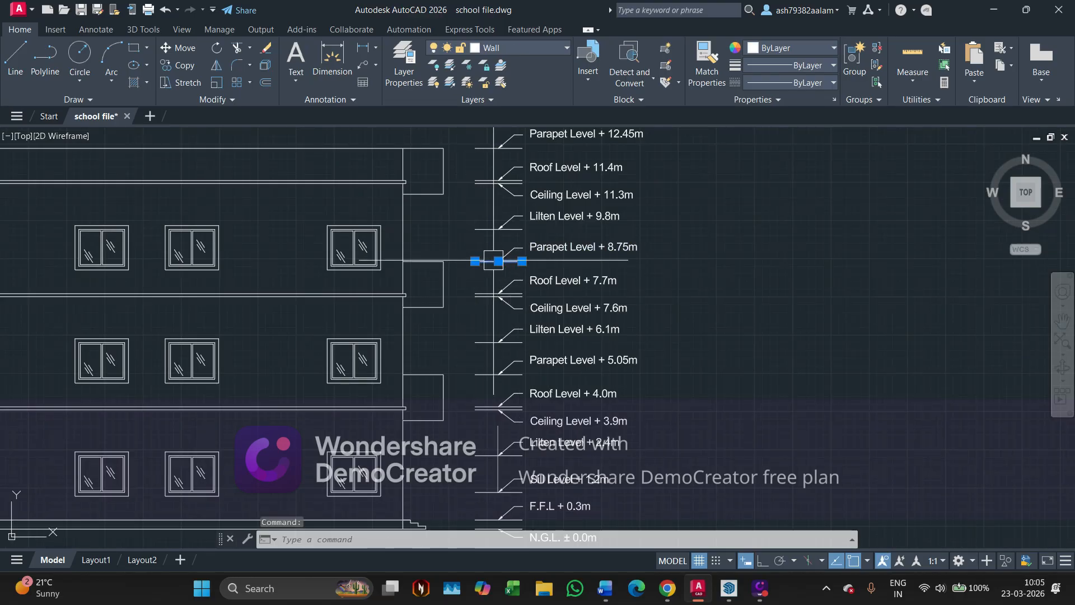
pyautogui.press('Escape')
pyautogui.press('Escape')
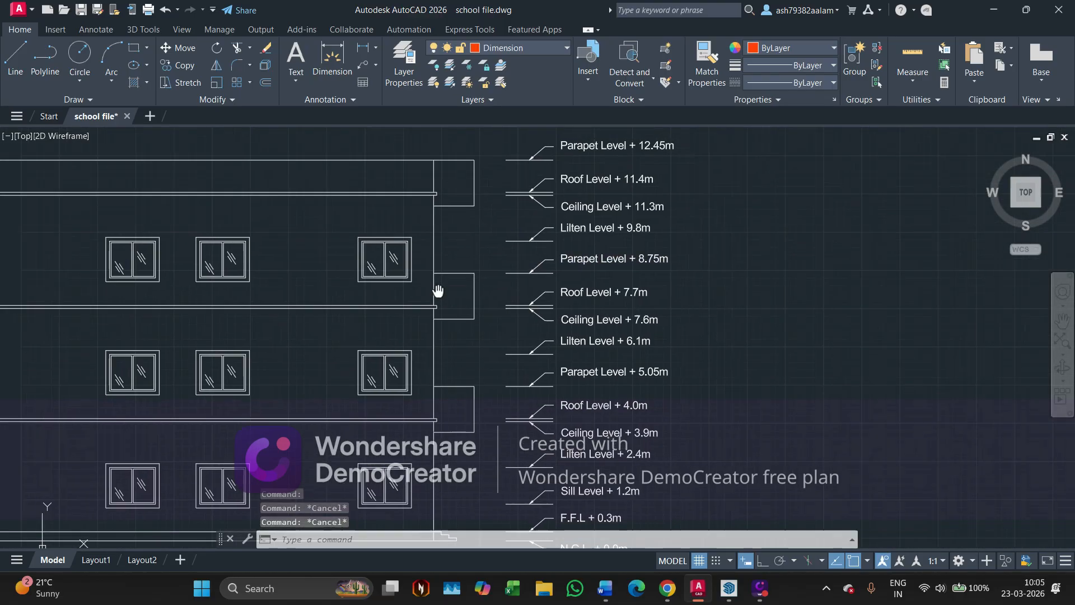
# Review the south elevation's level markers as a whole and the west elevation's markers, windows and small wall openings.
pyautogui.scroll(-3, 459, 314)
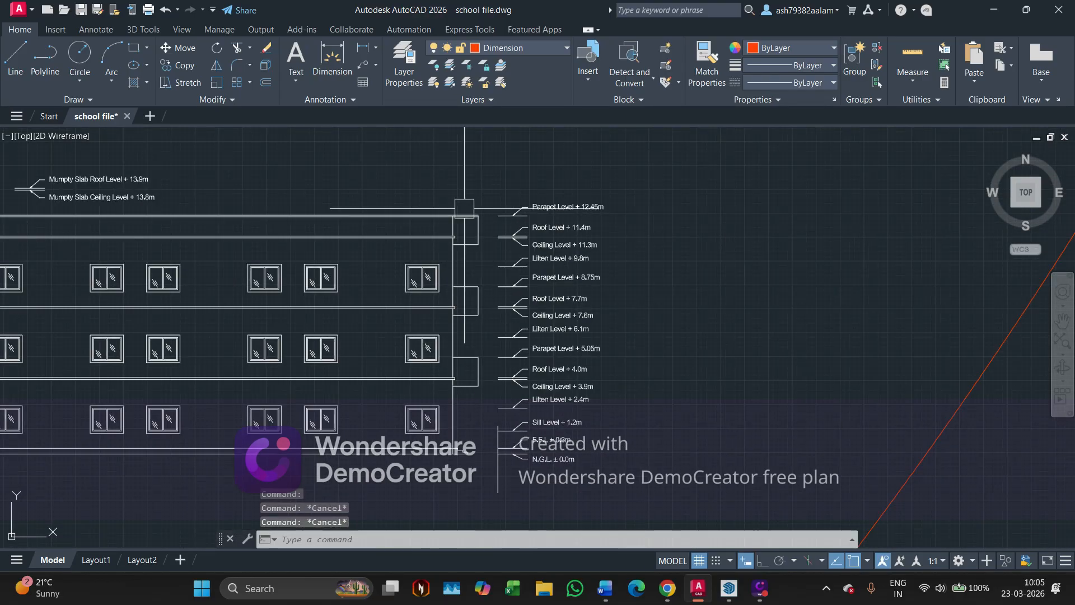
pyautogui.scroll(-5, 460, 308)
pyautogui.moveTo(425, 289); pyautogui.dragTo(465, 347, button='middle')
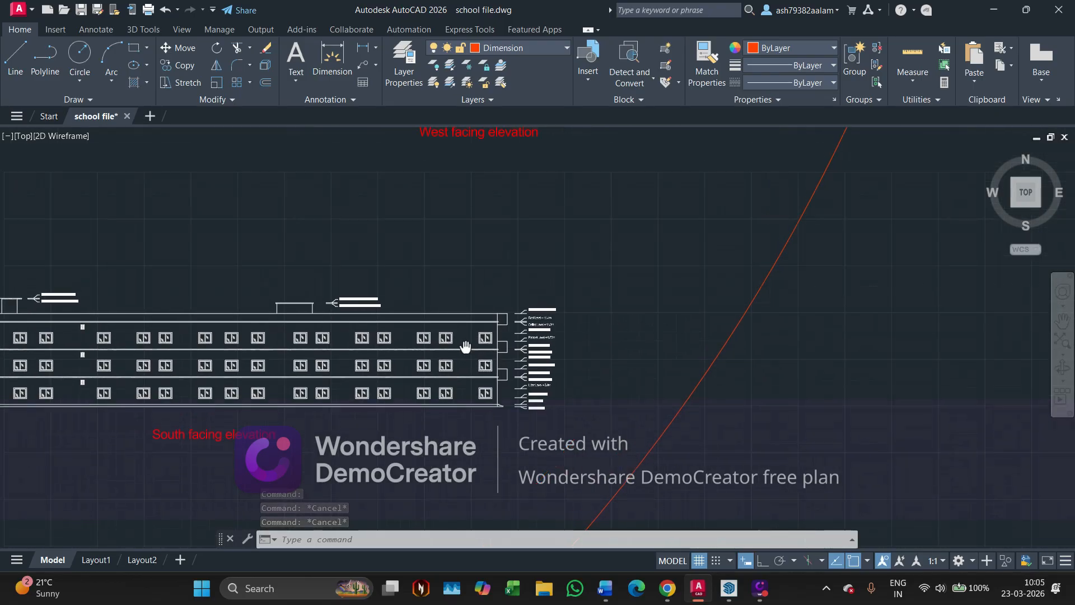
pyautogui.scroll(2, 490, 333)
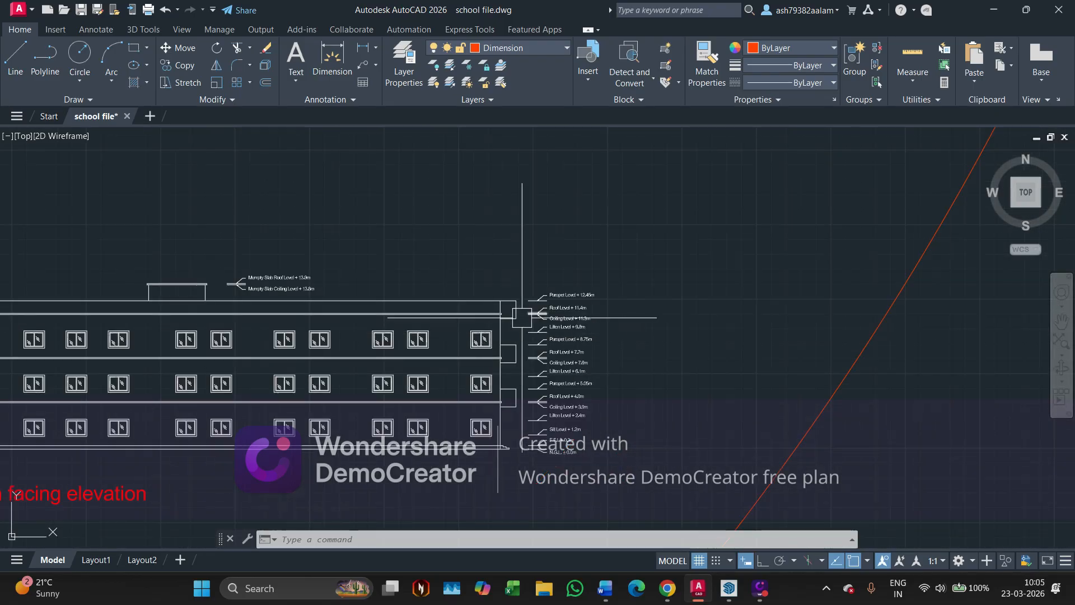
pyautogui.scroll(-2, 522, 317)
pyautogui.moveTo(522, 318); pyautogui.dragTo(515, 458, button='middle')
pyautogui.moveTo(539, 315); pyautogui.dragTo(513, 379, button='middle')
pyautogui.scroll(2, 552, 333)
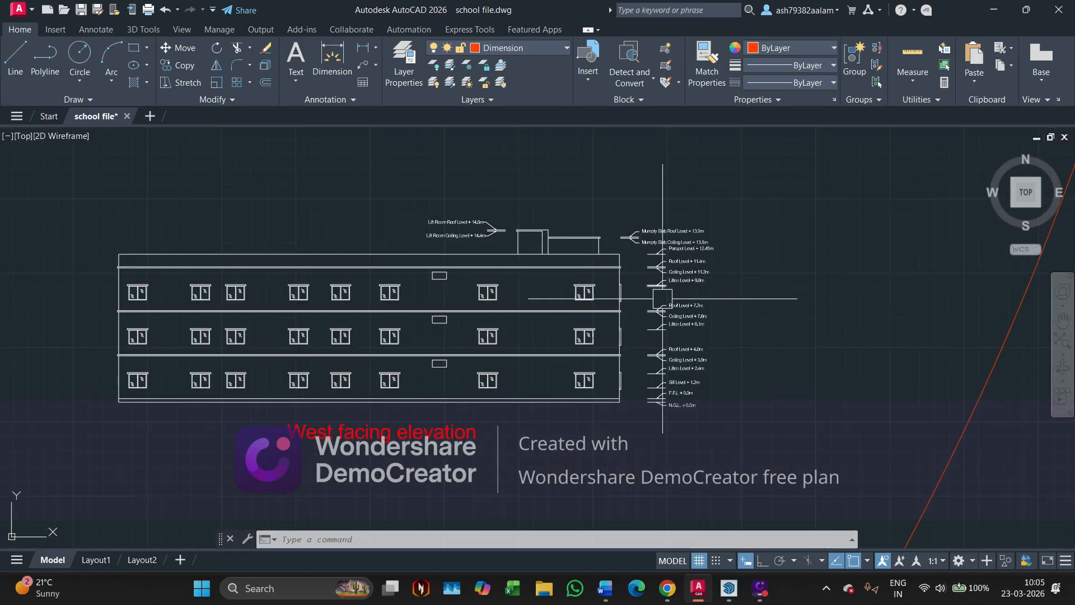
pyautogui.scroll(2, 731, 303)
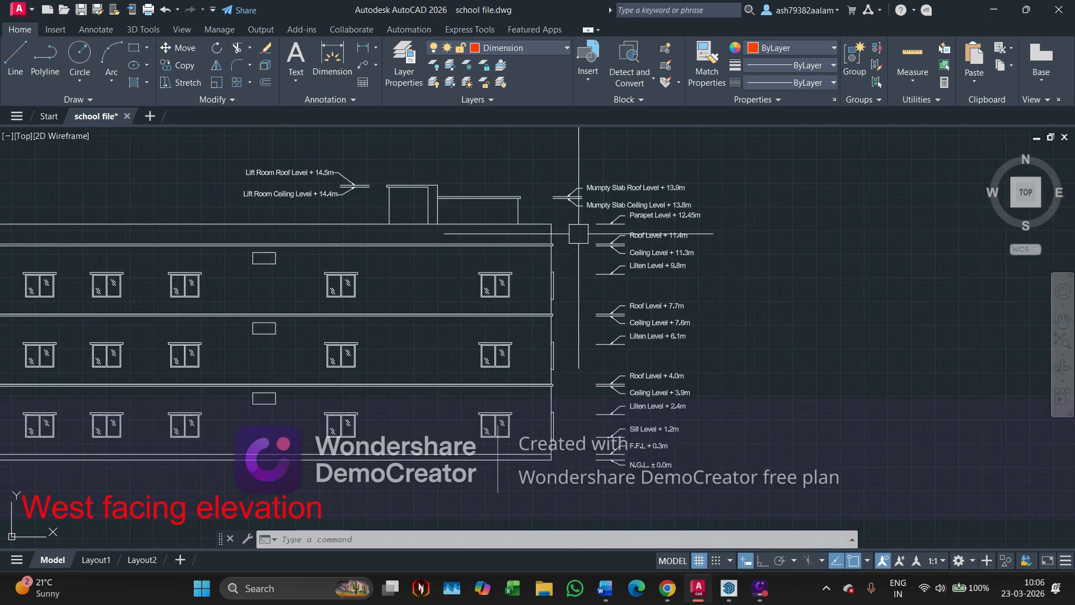
pyautogui.scroll(-4, 567, 234)
pyautogui.moveTo(361, 343)
pyautogui.mouseDown(button='middle')
pyautogui.moveTo(405, 334)
pyautogui.moveTo(516, 222)
pyautogui.mouseUp(button='middle')
pyautogui.scroll(-1, 406, 334)
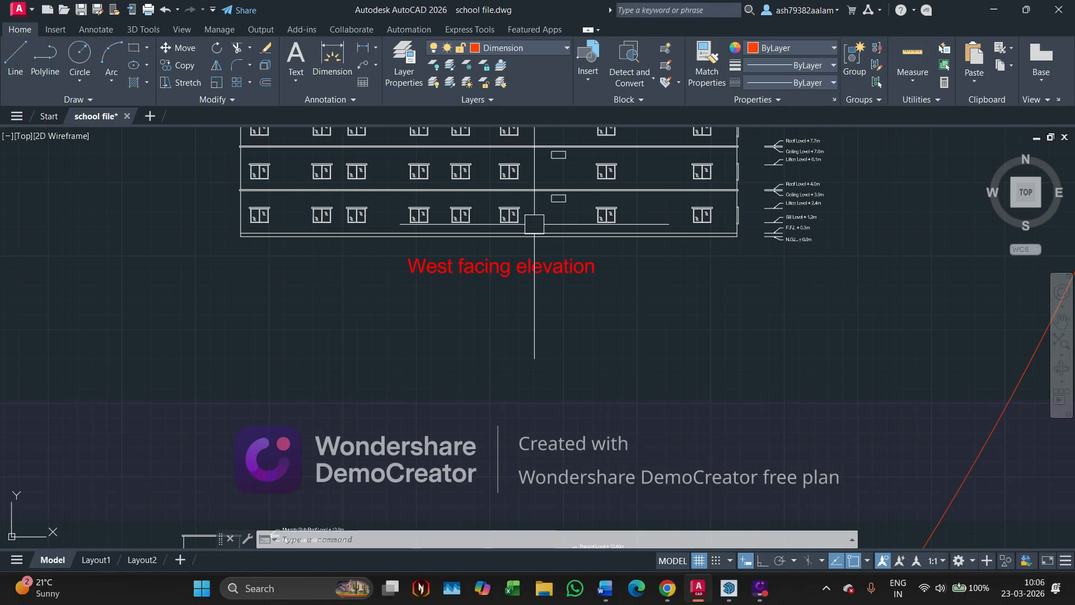
pyautogui.scroll(4, 599, 212)
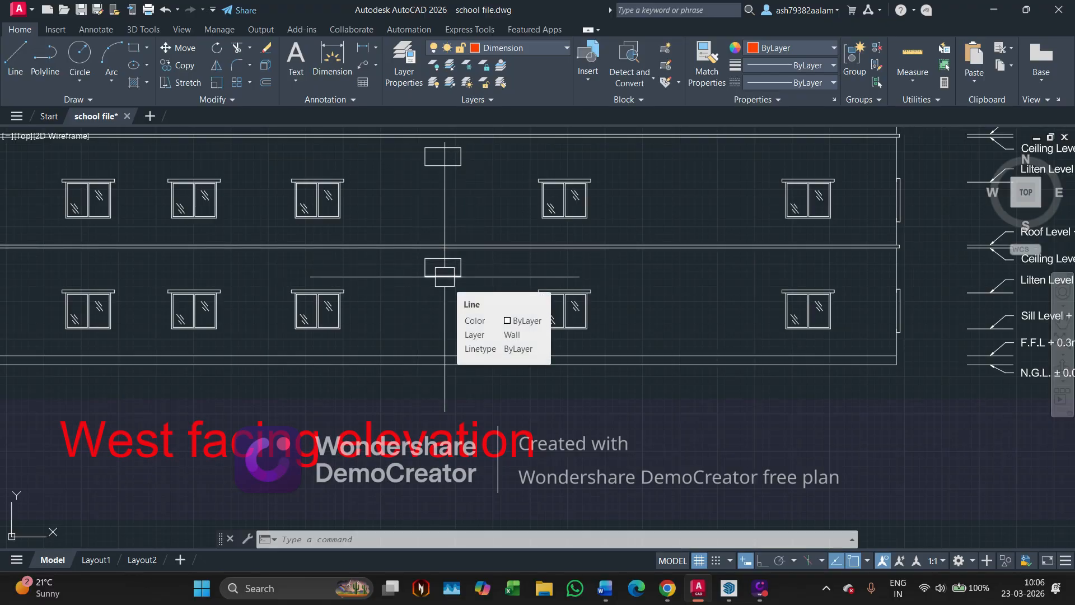
# Inspect the south elevation's lower projecting box and the upper frame lines of the ground floor's rightmost window.
pyautogui.scroll(-5, 445, 276)
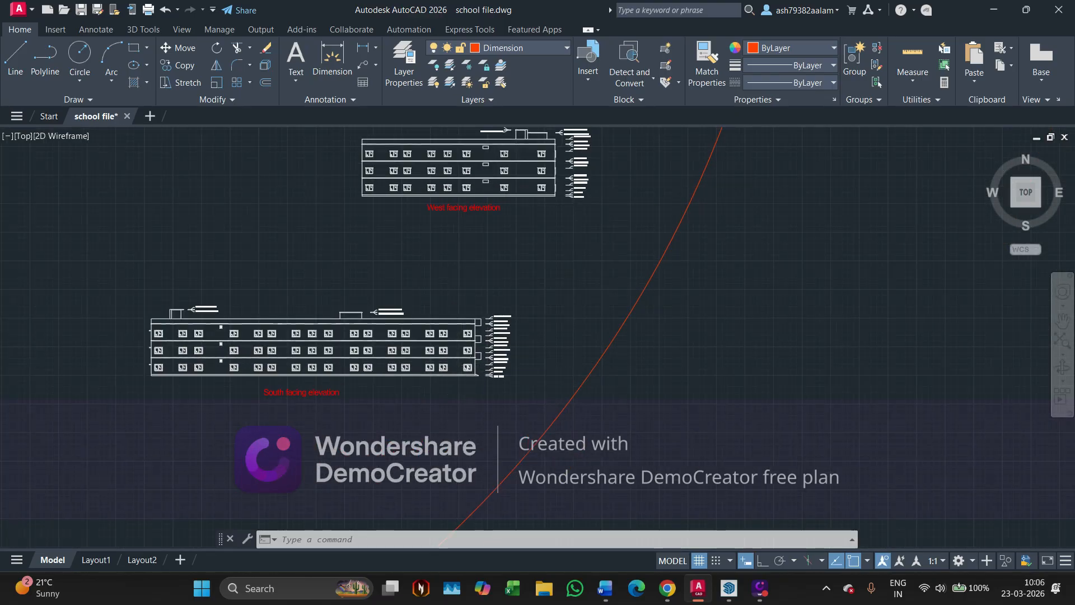
pyautogui.scroll(6, 480, 353)
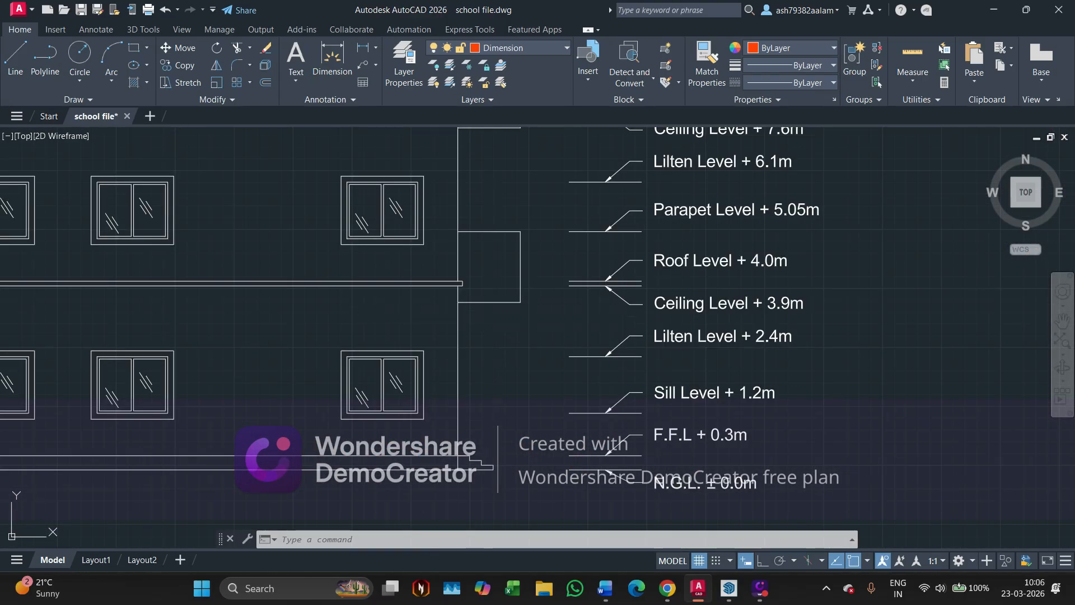
pyautogui.click(489, 302)
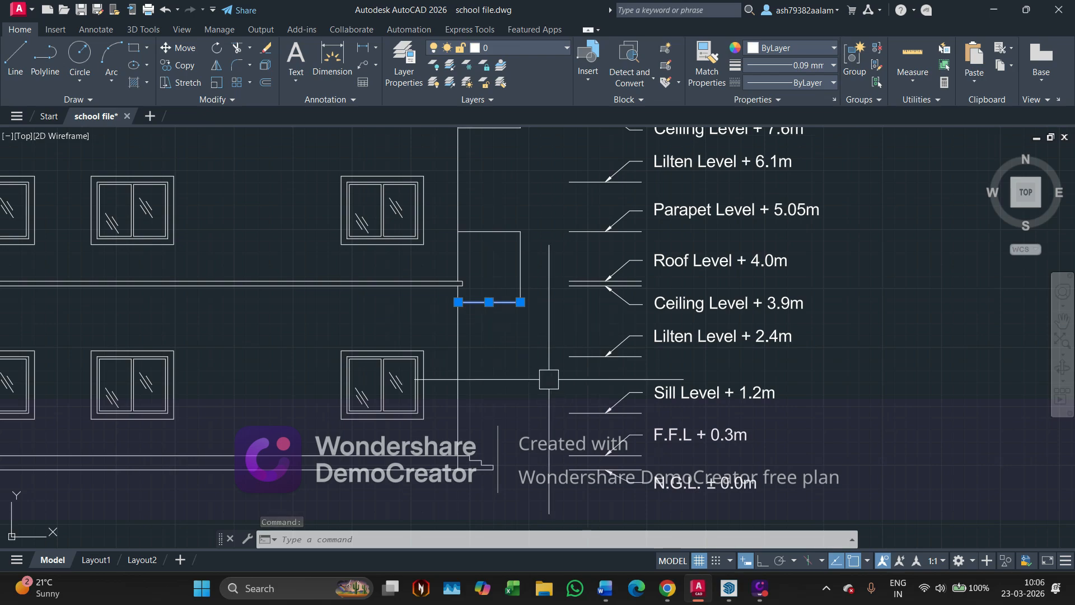
pyautogui.moveTo(549, 344)
pyautogui.mouseDown(button='middle')
pyautogui.moveTo(487, 372)
pyautogui.moveTo(497, 394)
pyautogui.moveTo(561, 343)
pyautogui.mouseUp(button='middle')
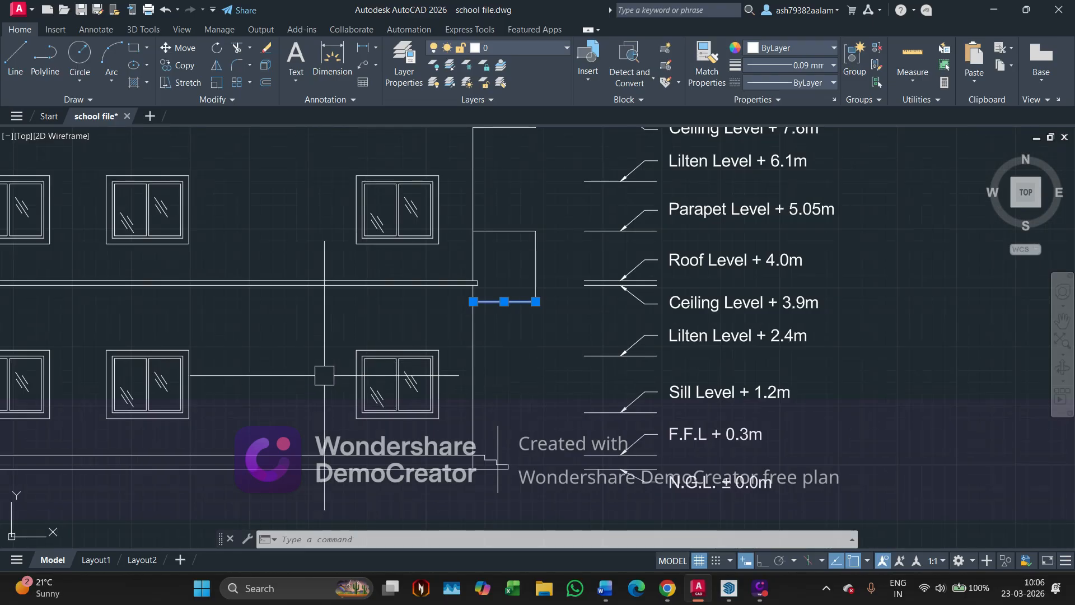
pyautogui.scroll(4, 347, 363)
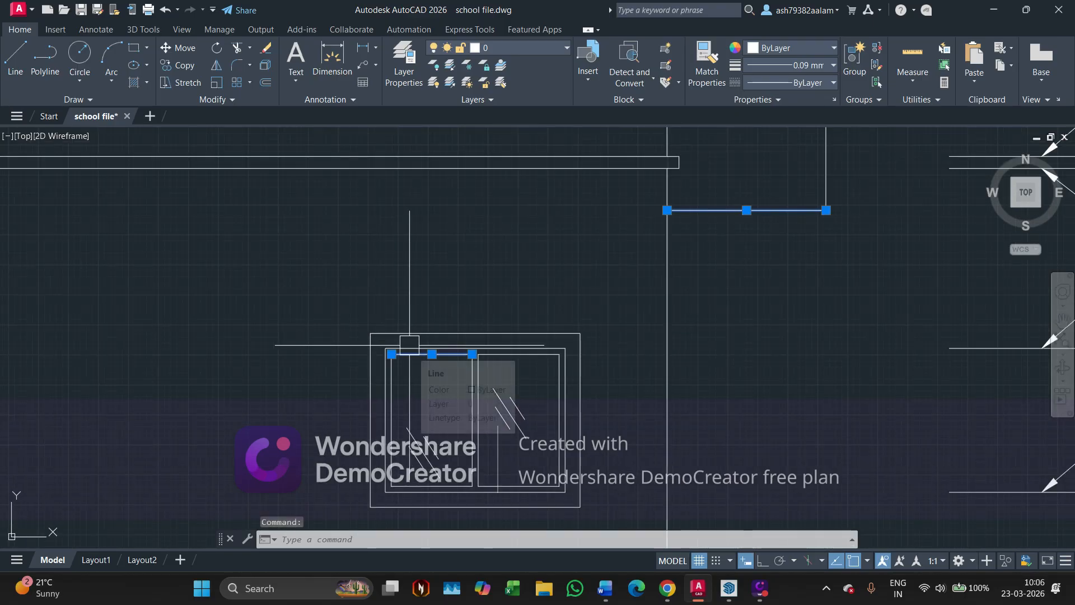
pyautogui.press('Escape')
pyautogui.scroll(4, 415, 345)
pyautogui.click(420, 353)
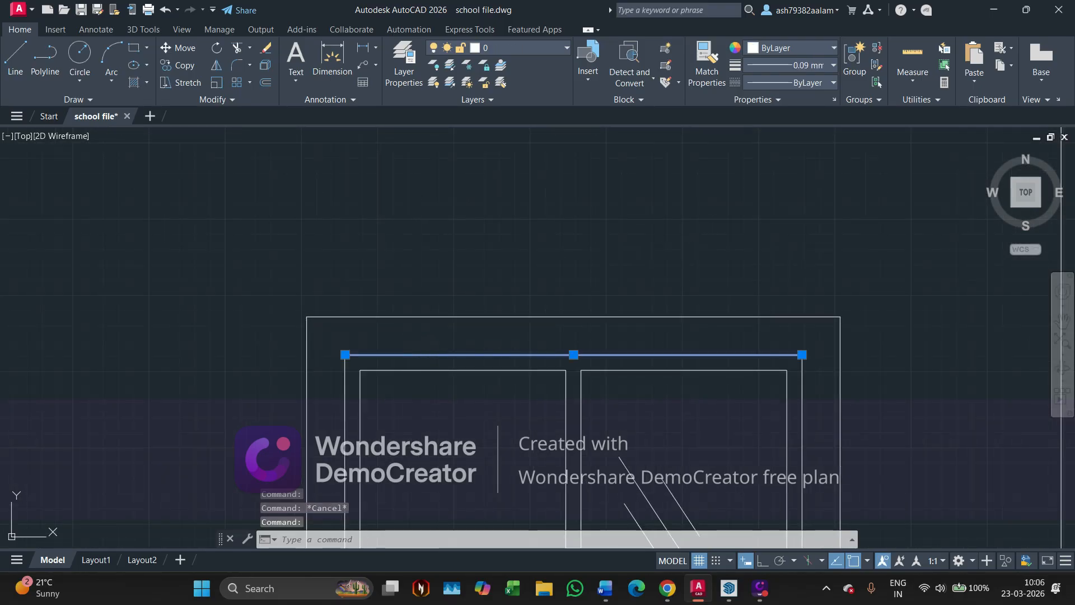
pyautogui.click(409, 316)
pyautogui.press('Escape')
# Review the window rows along the south elevation and the level markers at its right end.
pyautogui.scroll(-2, 327, 288)
pyautogui.scroll(-4, 327, 289)
pyautogui.moveTo(293, 286); pyautogui.dragTo(362, 325, button='middle')
pyautogui.scroll(-4, 240, 287)
pyautogui.moveTo(240, 288); pyautogui.dragTo(362, 329, button='middle')
pyautogui.moveTo(110, 357); pyautogui.dragTo(354, 358, button='middle')
pyautogui.moveTo(251, 350); pyautogui.dragTo(527, 349, button='middle')
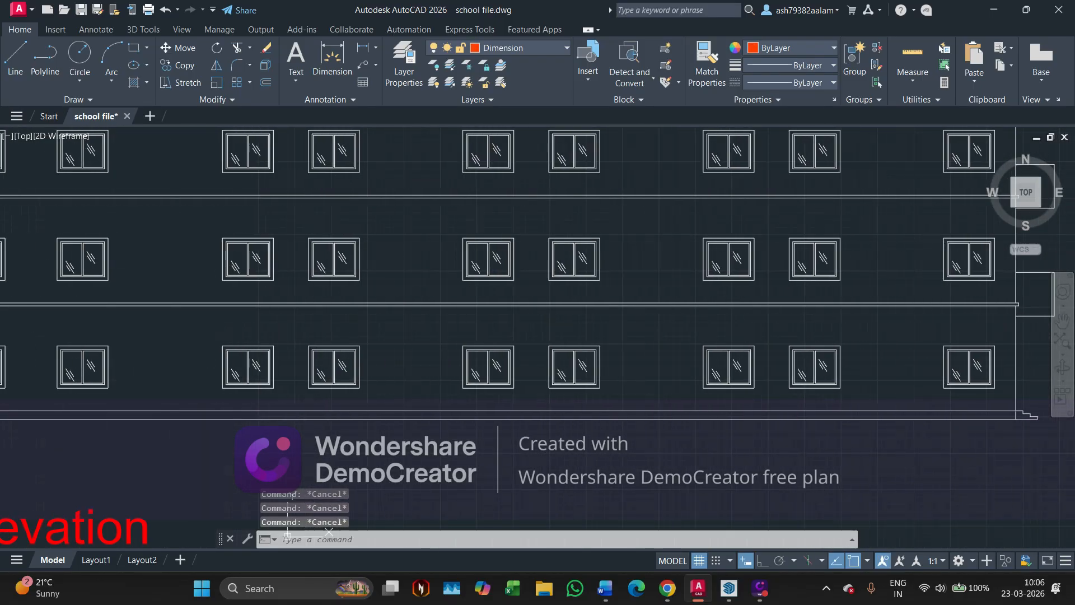
pyautogui.scroll(-2, 51, 337)
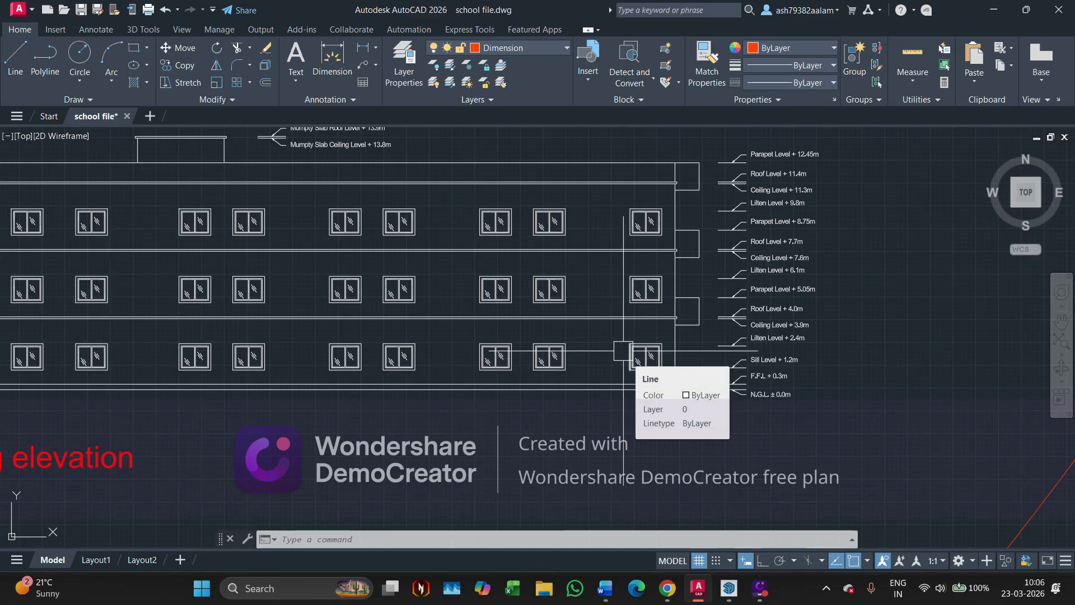
# Try a vertical dimension on the upper frame band of the south elevation's rightmost ground-floor window, and erase it.
pyautogui.scroll(4, 623, 351)
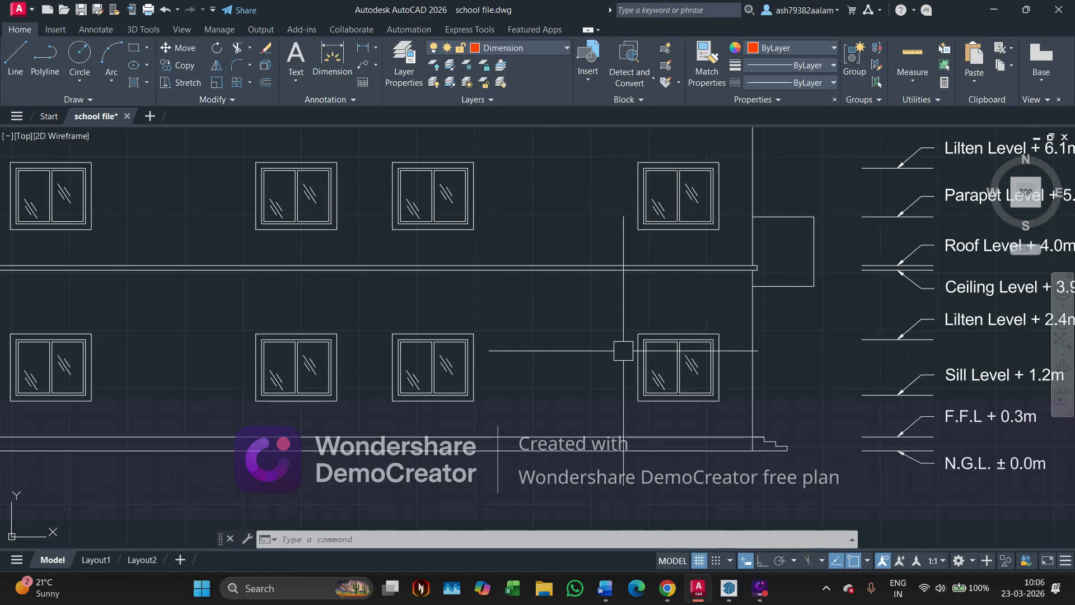
pyautogui.click(317, 76)
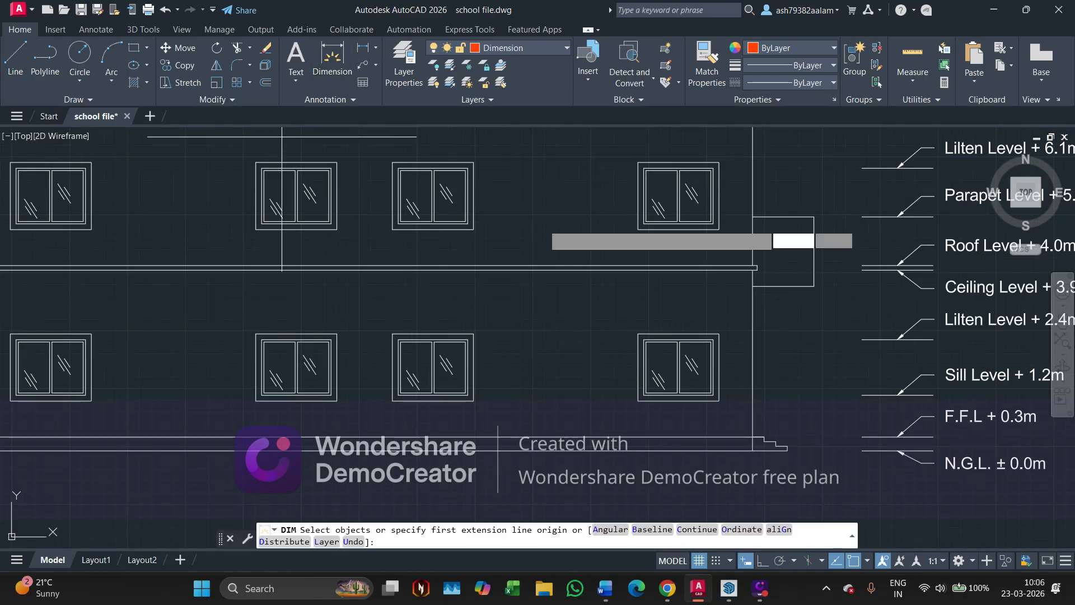
pyautogui.scroll(5, 639, 332)
pyautogui.scroll(3, 638, 332)
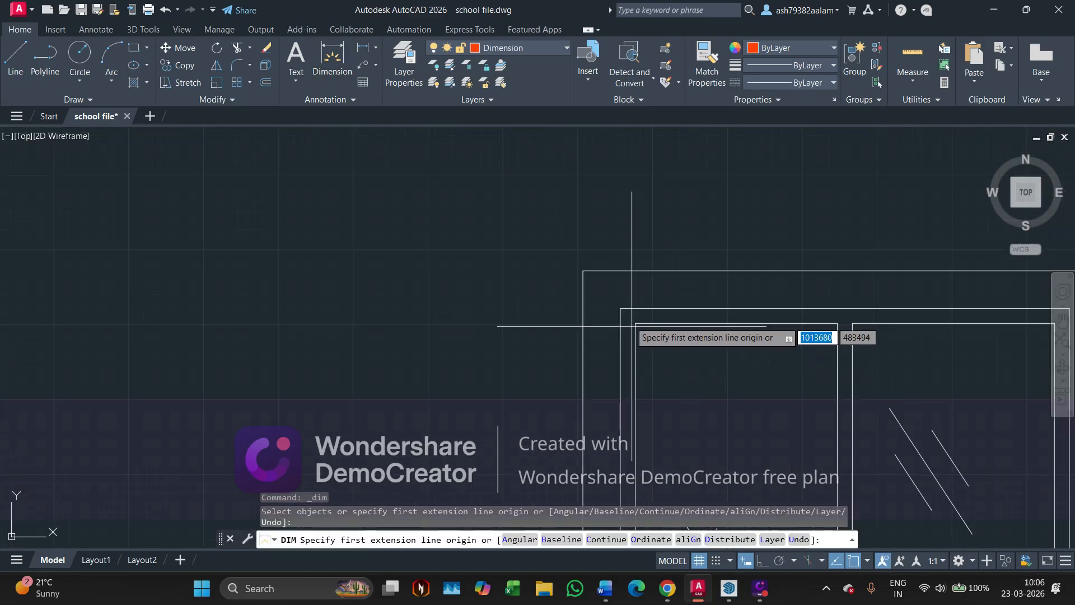
pyautogui.click(619, 320)
pyautogui.scroll(2, 620, 320)
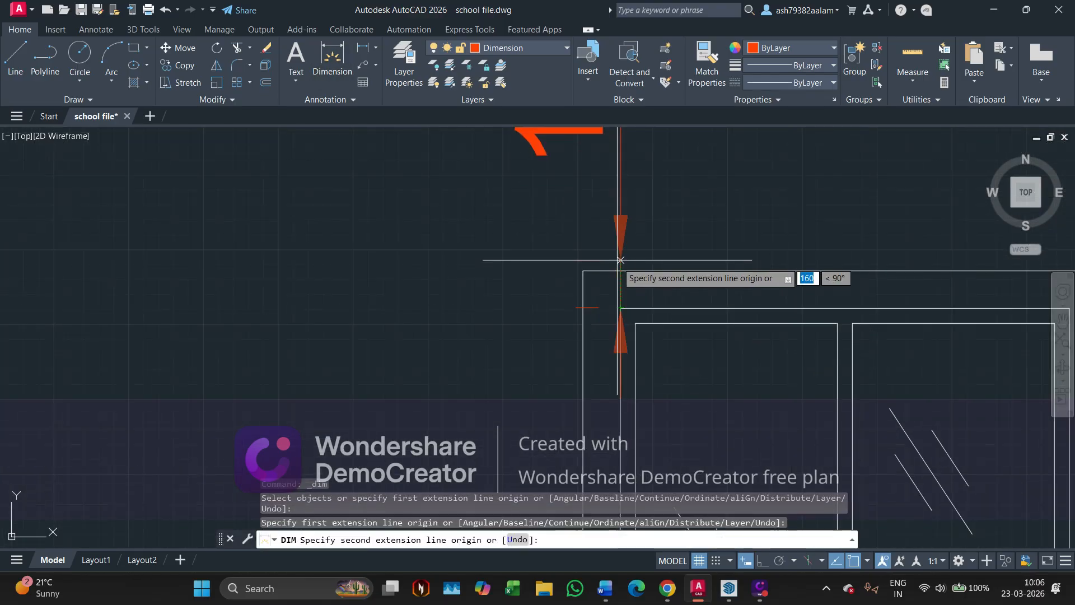
pyautogui.click(619, 271)
pyautogui.click(510, 273)
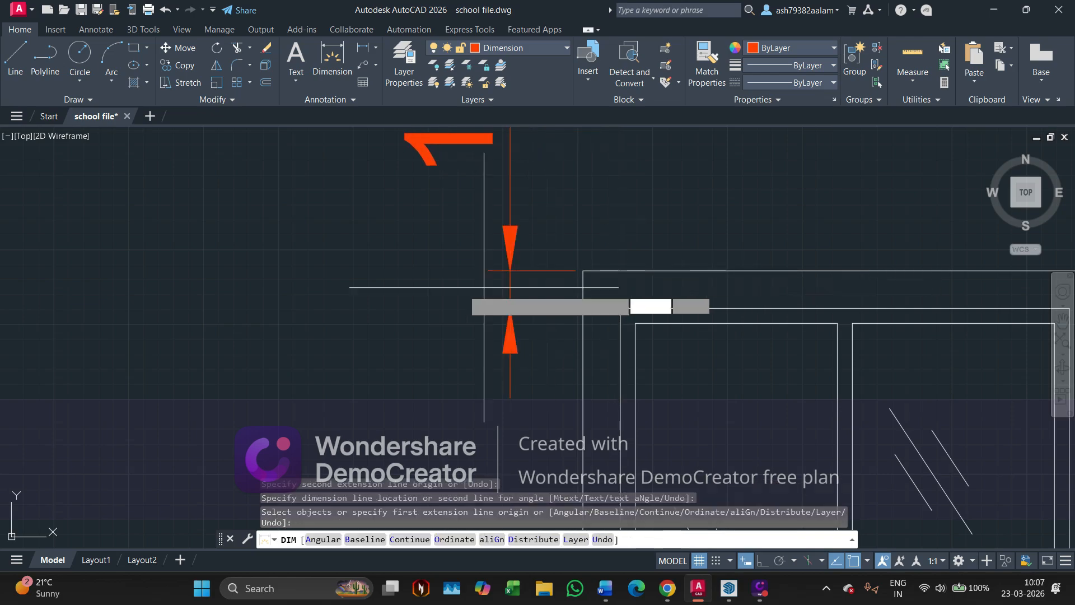
pyautogui.scroll(-5, 504, 313)
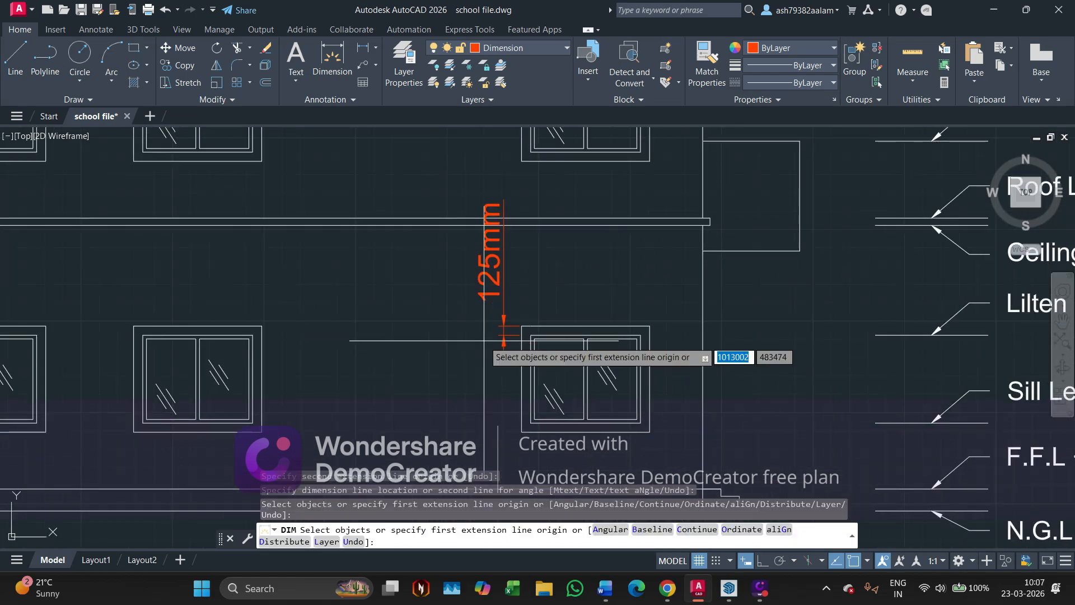
pyautogui.press('Escape')
pyautogui.click(478, 287)
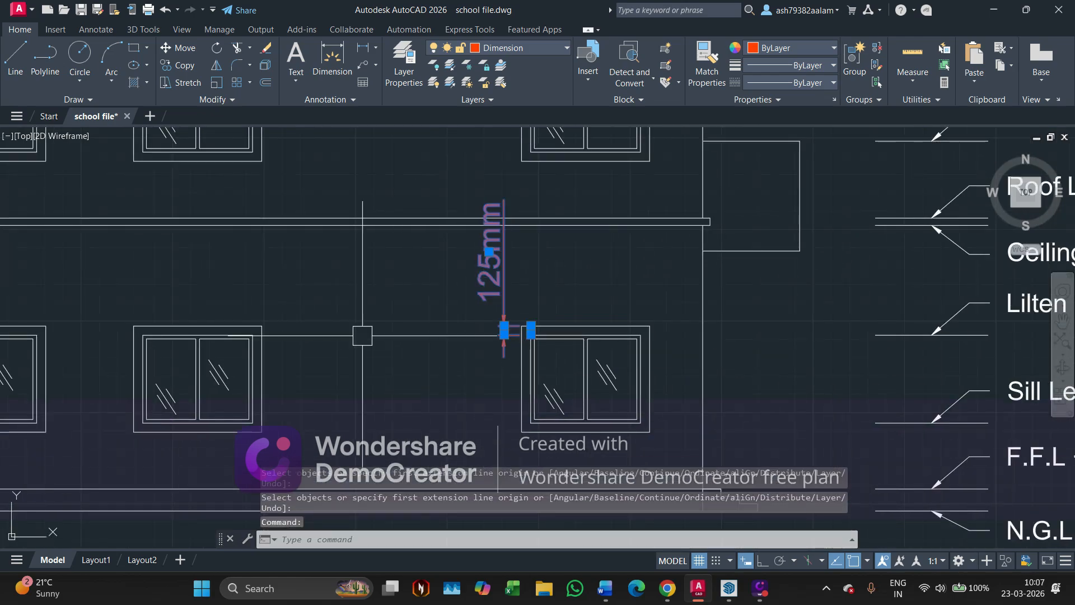
pyautogui.press('Delete')
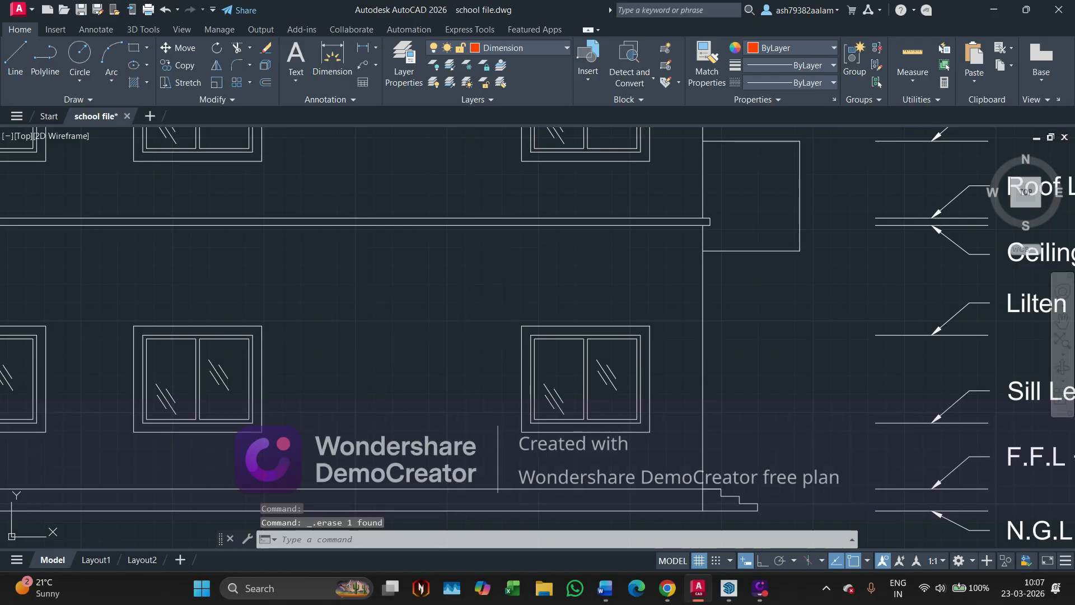
# Make "school 50" the current dimension style.
pyautogui.write('D')
pyautogui.press('Return')
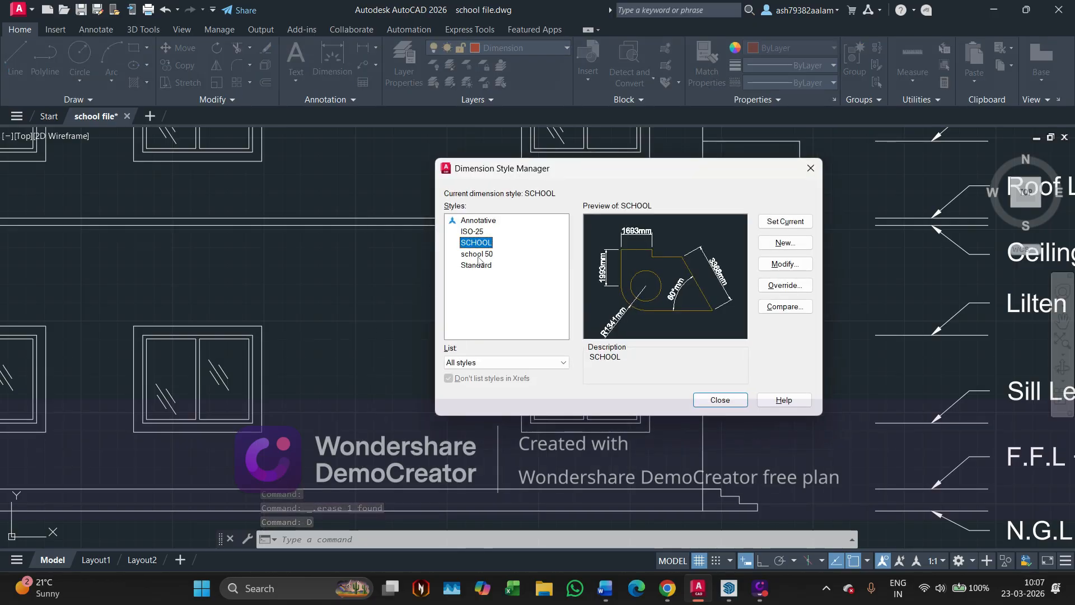
pyautogui.click(480, 253)
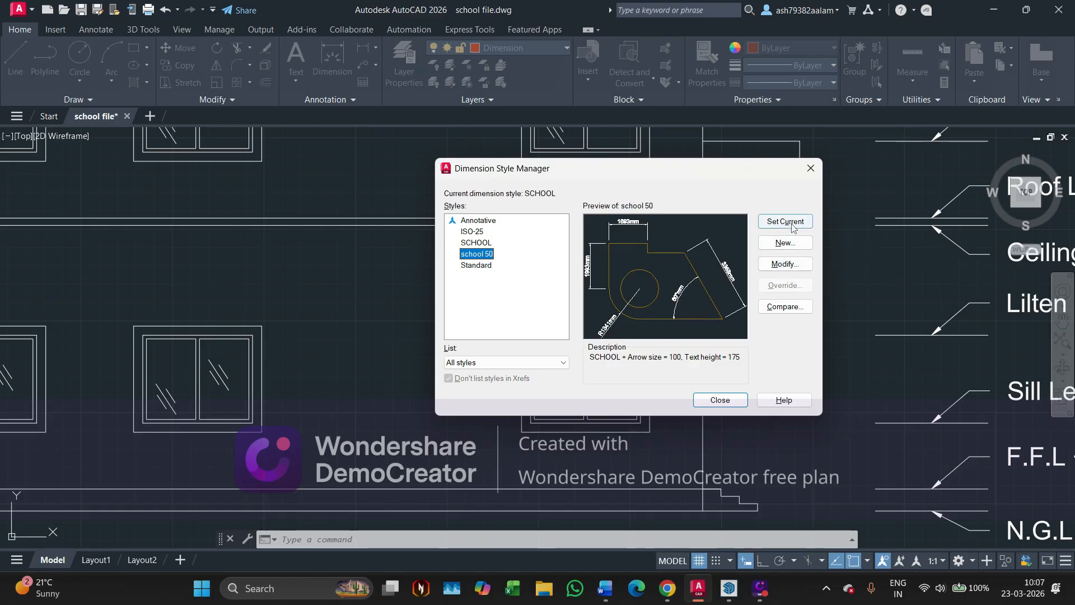
pyautogui.click(812, 174)
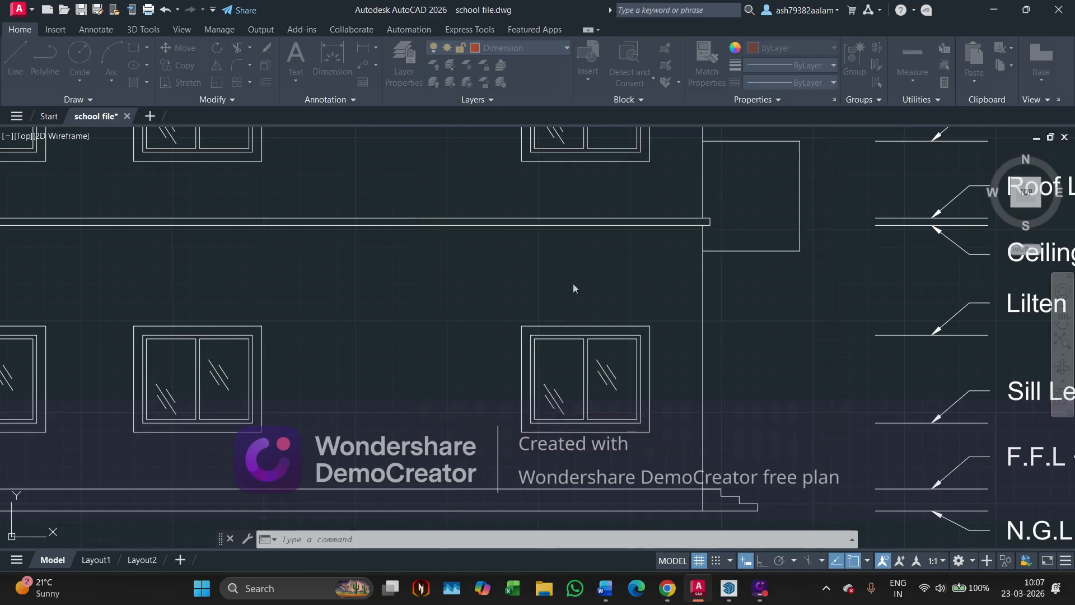
# Dimension the upper frame band's height on the south elevation's rightmost ground-floor window, placing the dimension left of the window.
pyautogui.click(332, 56)
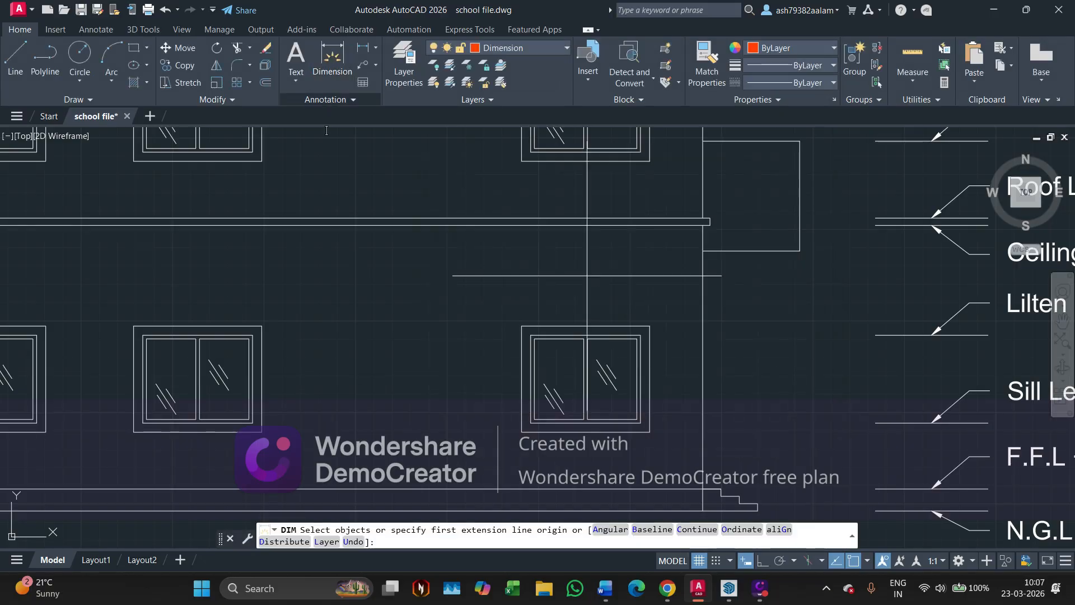
pyautogui.scroll(4, 535, 342)
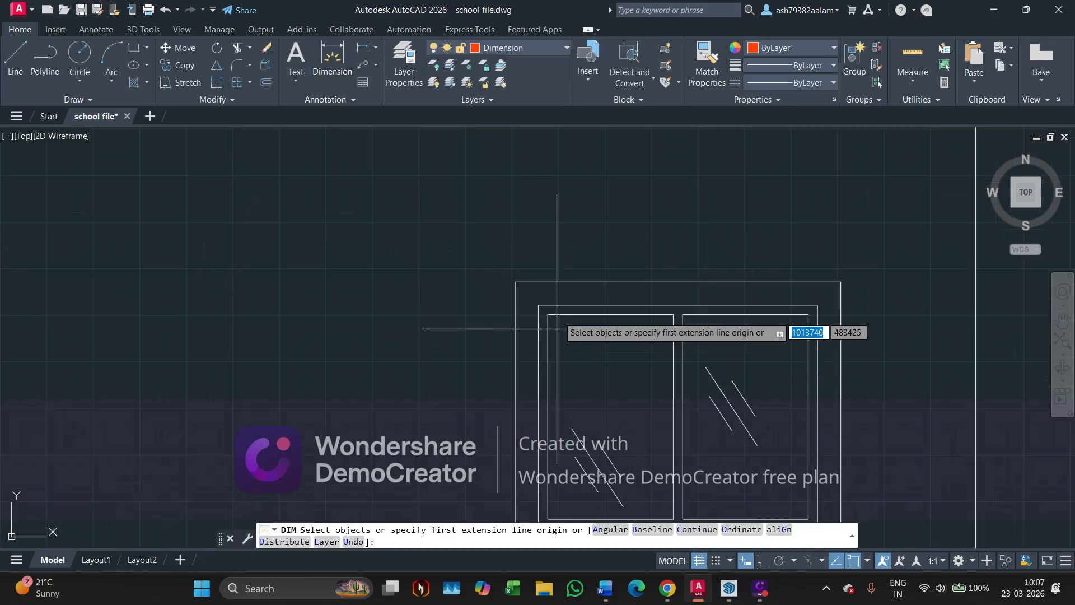
pyautogui.click(538, 306)
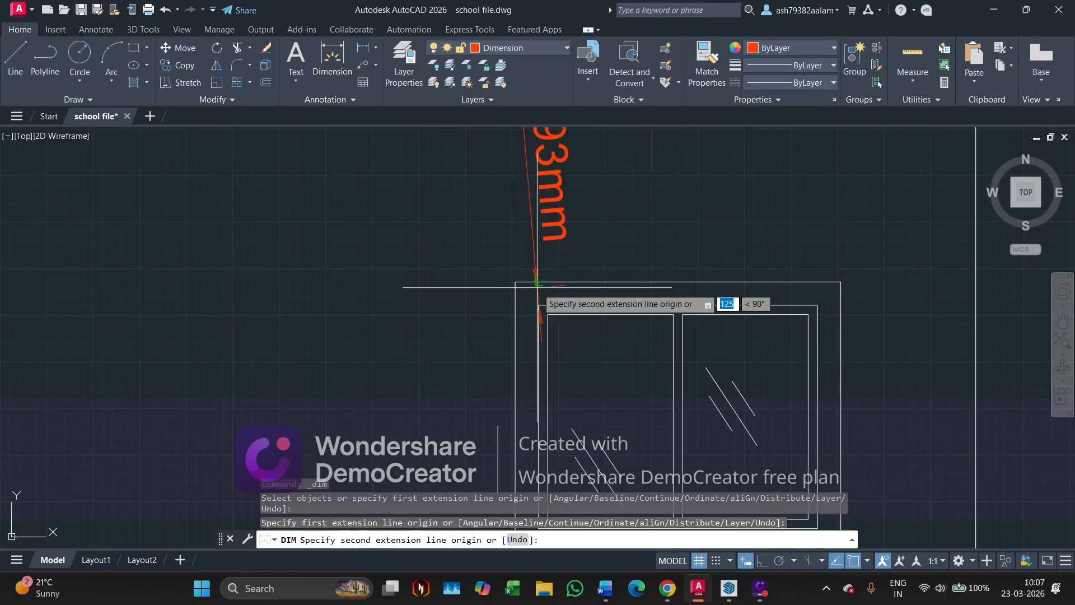
pyautogui.click(538, 282)
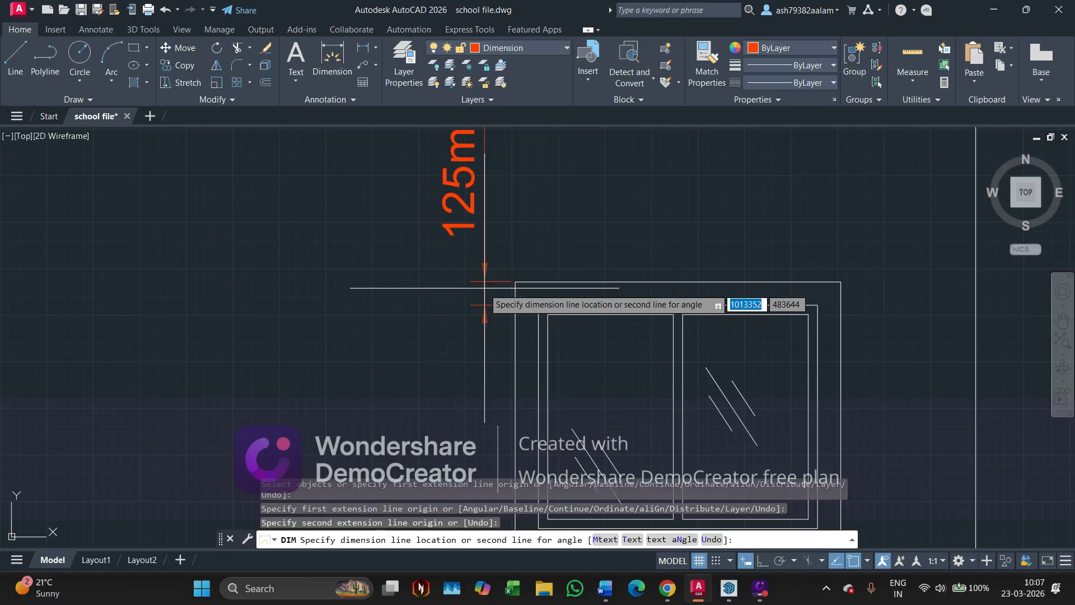
pyautogui.click(476, 287)
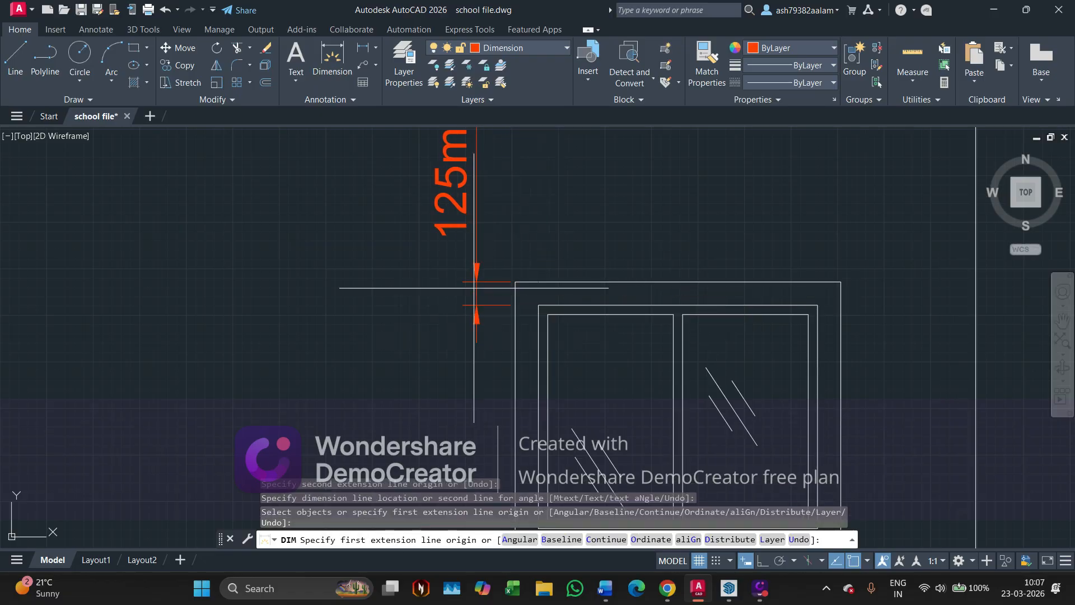
pyautogui.scroll(-2, 420, 325)
pyautogui.press('Escape')
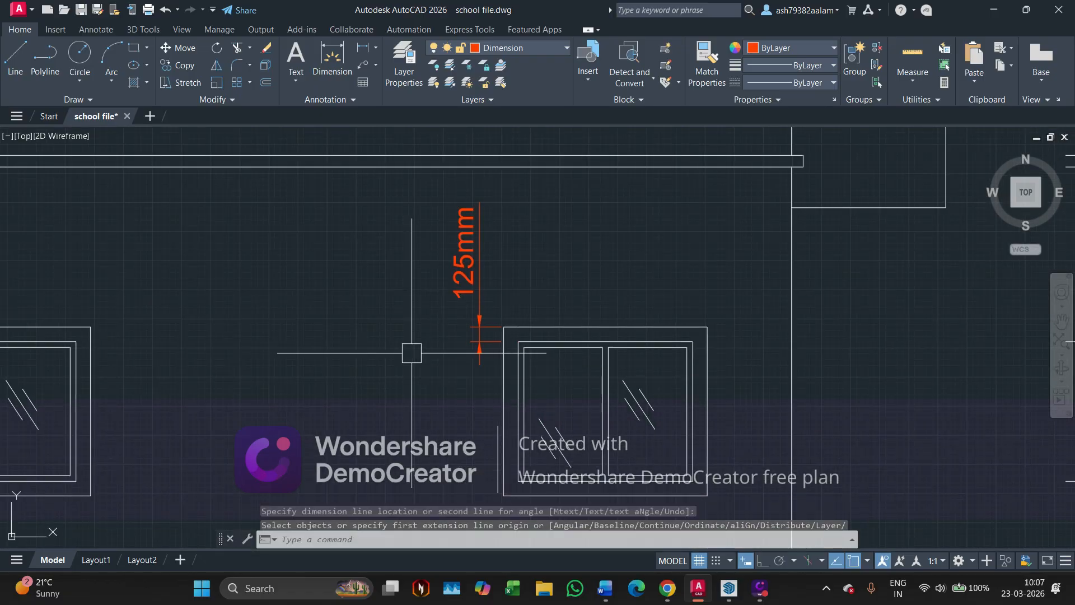
# Dimension the left frame band's width at the same window's lower-left corner with Ortho on, placing the dimension below the window.
pyautogui.moveTo(309, 346); pyautogui.dragTo(232, 209, button='middle')
pyautogui.scroll(2, 367, 337)
pyautogui.scroll(4, 429, 355)
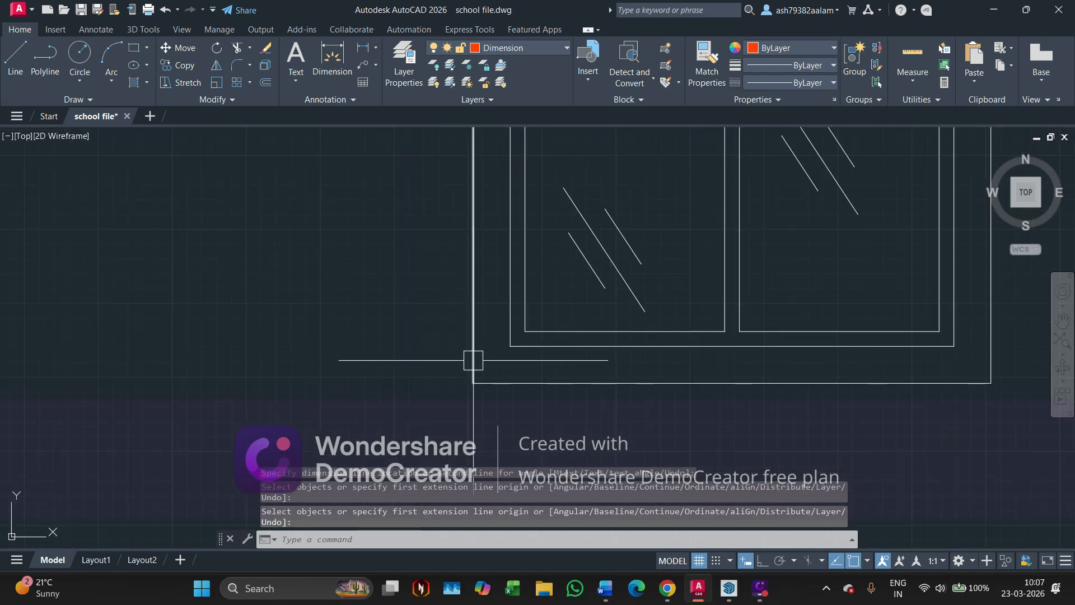
pyautogui.press('Return')
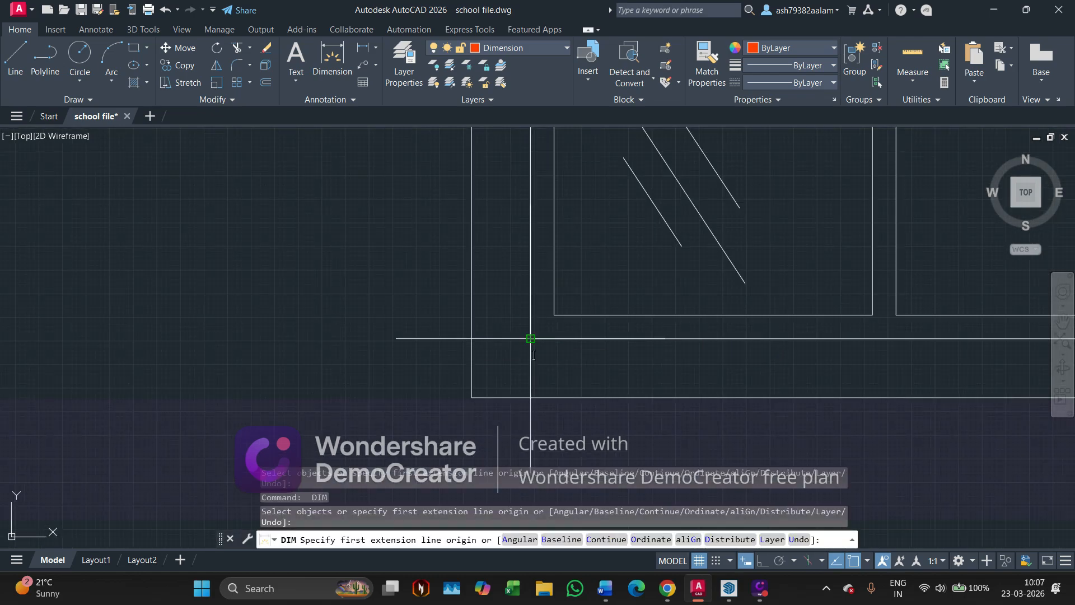
pyautogui.click(530, 337)
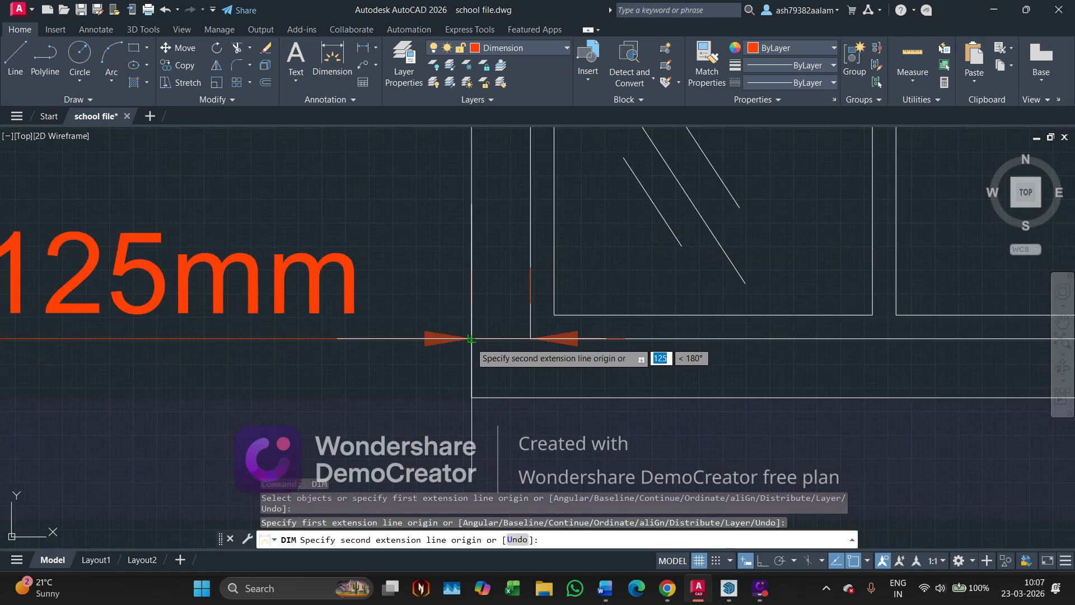
pyautogui.press('F8')
pyautogui.click(470, 339)
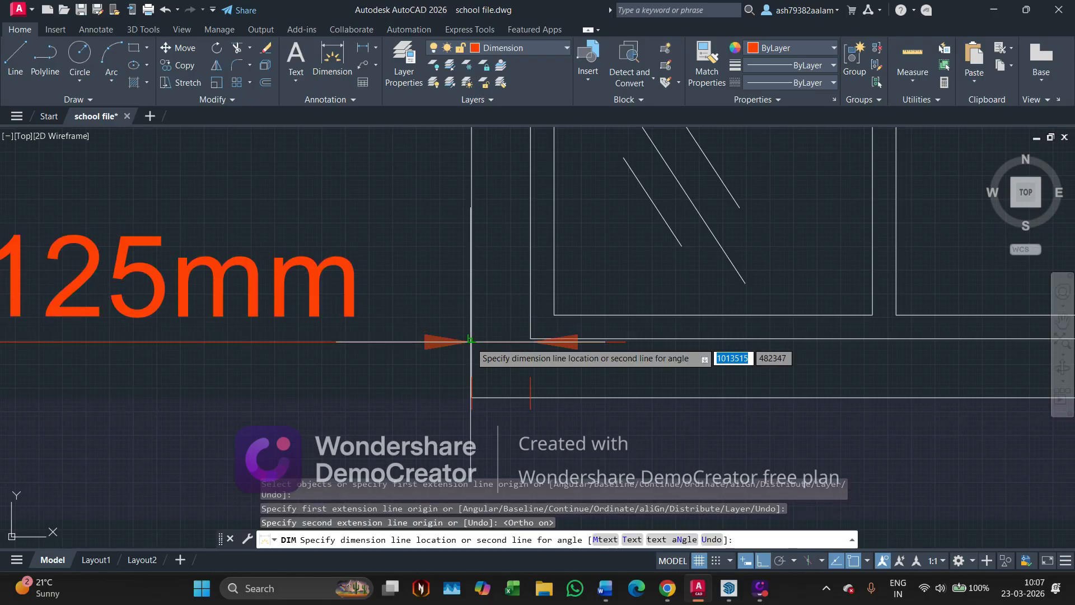
pyautogui.moveTo(457, 433); pyautogui.dragTo(468, 364, button='middle')
pyautogui.click(463, 385)
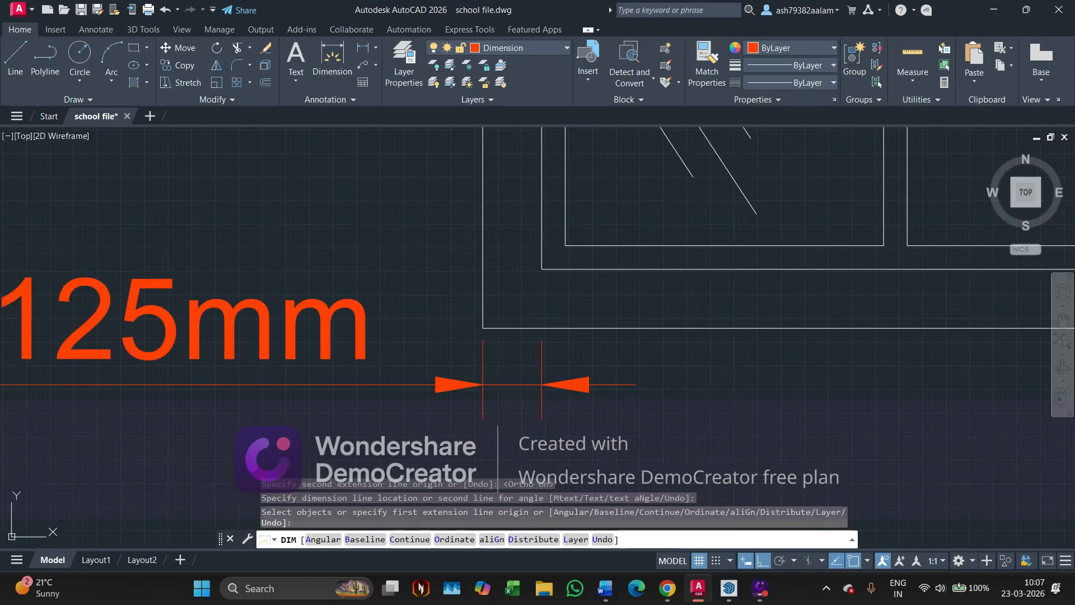
pyautogui.press('Return')
# Review the two frame dimensions and the rest of the south elevation, examining the louvred ventilator on the top floor.
pyautogui.scroll(-6, 240, 343)
pyautogui.moveTo(202, 306); pyautogui.dragTo(333, 417, button='middle')
pyautogui.moveTo(330, 302); pyautogui.dragTo(344, 240, button='middle')
pyautogui.scroll(-2, 431, 298)
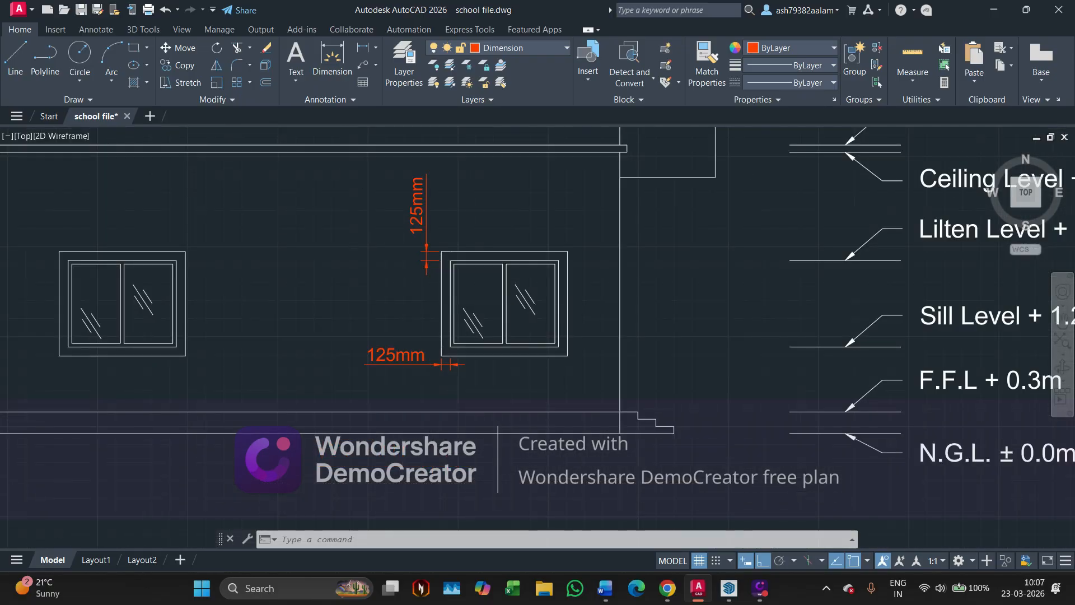
pyautogui.scroll(-2, 344, 235)
pyautogui.scroll(-2, 334, 250)
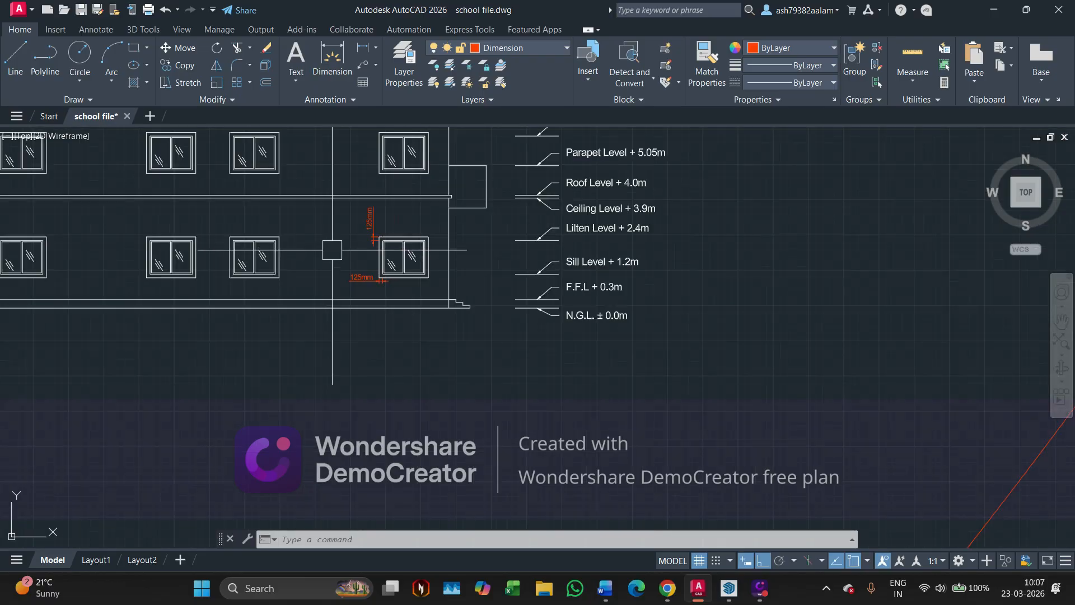
pyautogui.moveTo(316, 255); pyautogui.dragTo(443, 351, button='middle')
pyautogui.moveTo(240, 313); pyautogui.dragTo(885, 397, button='middle')
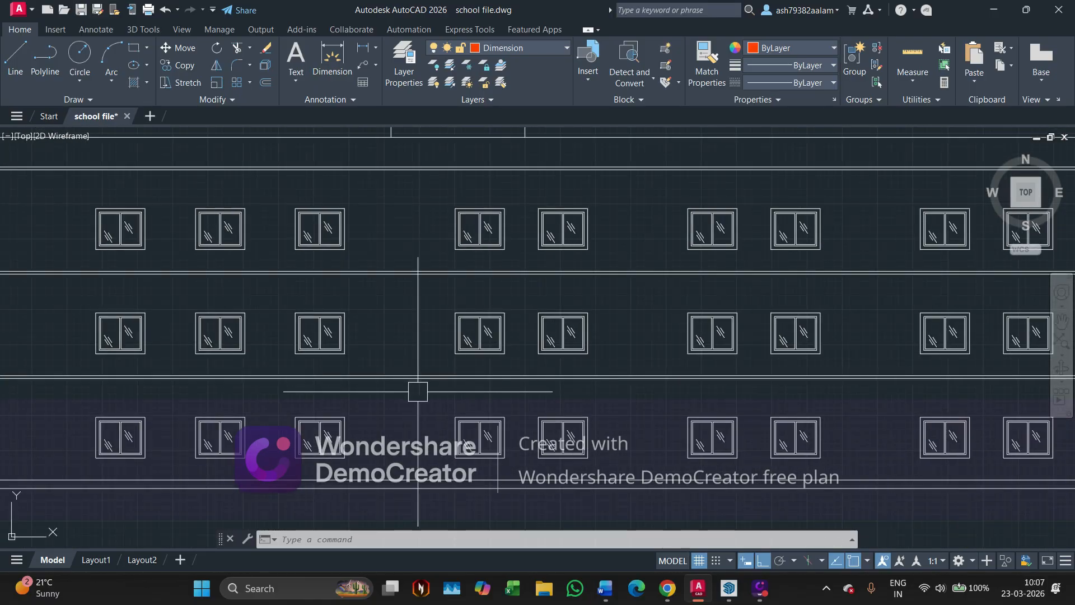
pyautogui.moveTo(417, 391); pyautogui.dragTo(489, 406, button='middle')
pyautogui.scroll(-2, 487, 407)
pyautogui.moveTo(316, 376); pyautogui.dragTo(474, 377, button='middle')
pyautogui.moveTo(84, 337); pyautogui.dragTo(251, 383, button='middle')
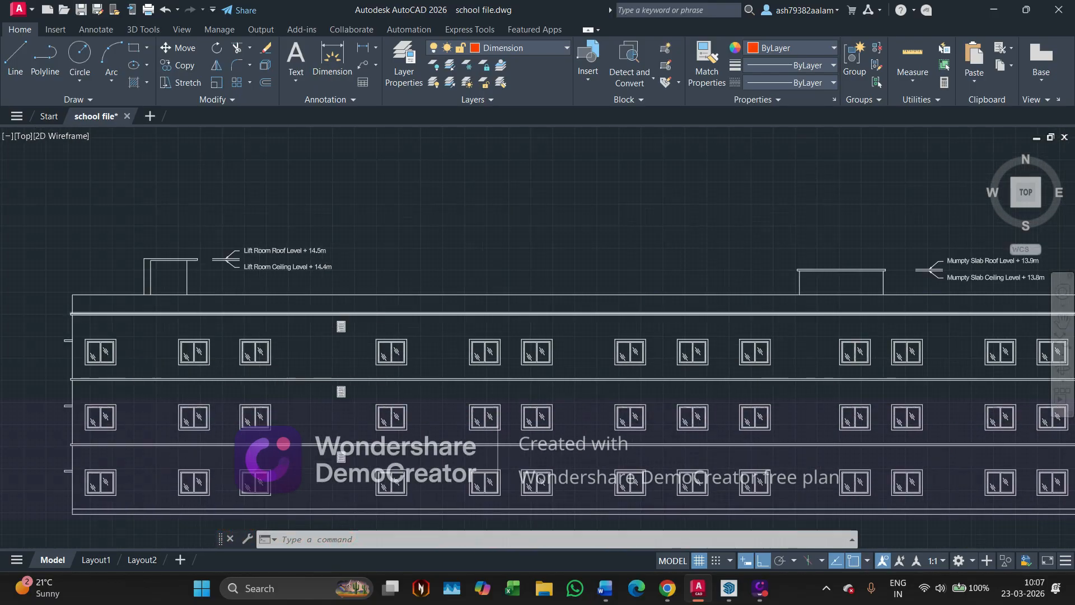
pyautogui.scroll(7, 333, 331)
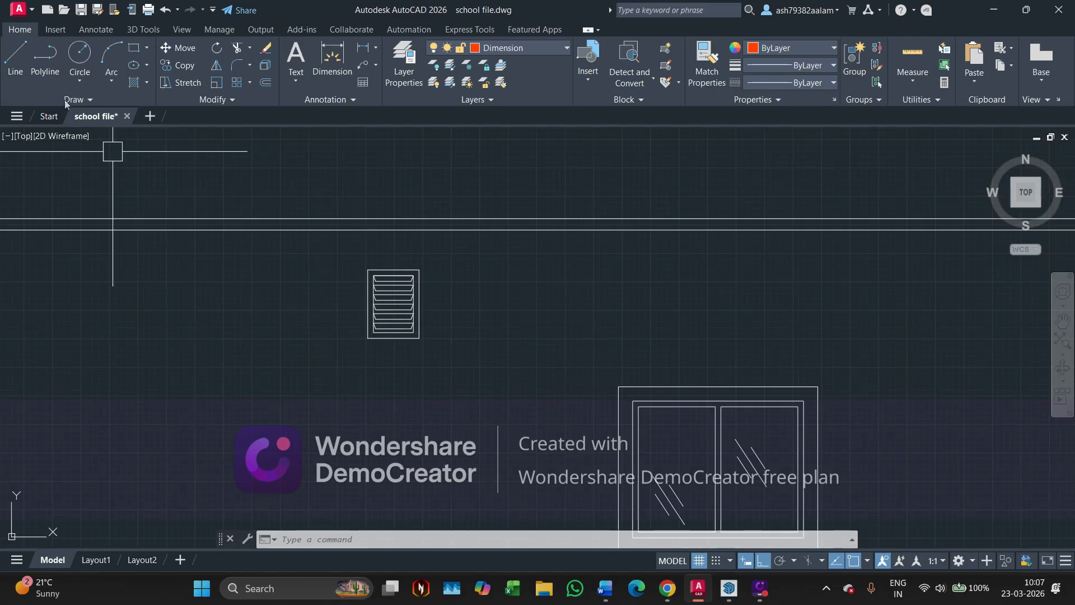
# Dimension the overall height of the top-floor louvred ventilator on the south elevation, placing the dimension to the ventilator's right.
pyautogui.click(332, 61)
pyautogui.scroll(2, 425, 327)
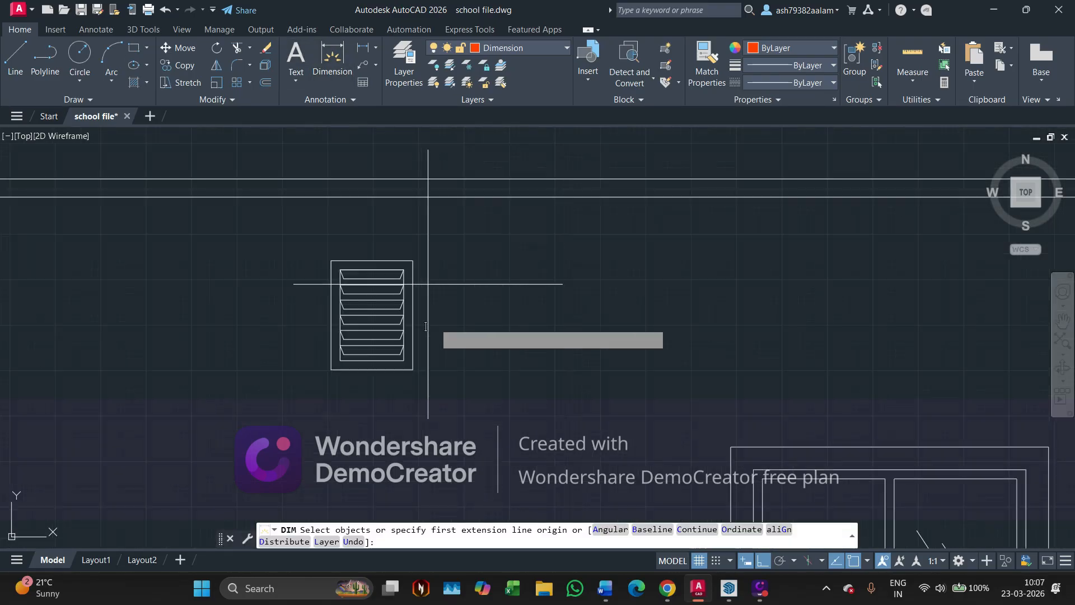
pyautogui.moveTo(428, 284); pyautogui.dragTo(373, 274, button='middle')
pyautogui.scroll(2, 365, 290)
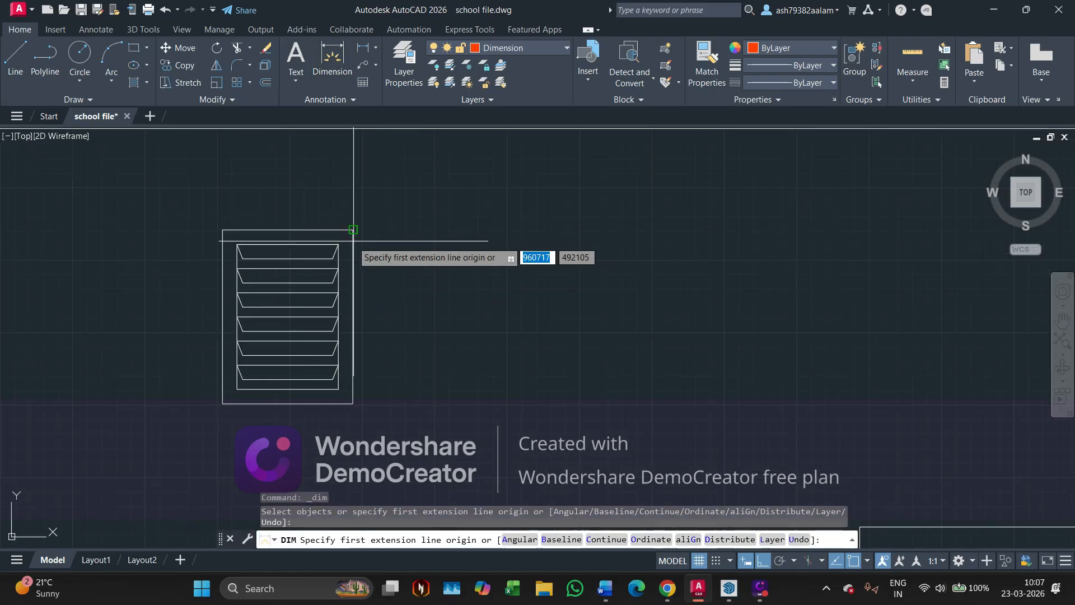
pyautogui.click(353, 229)
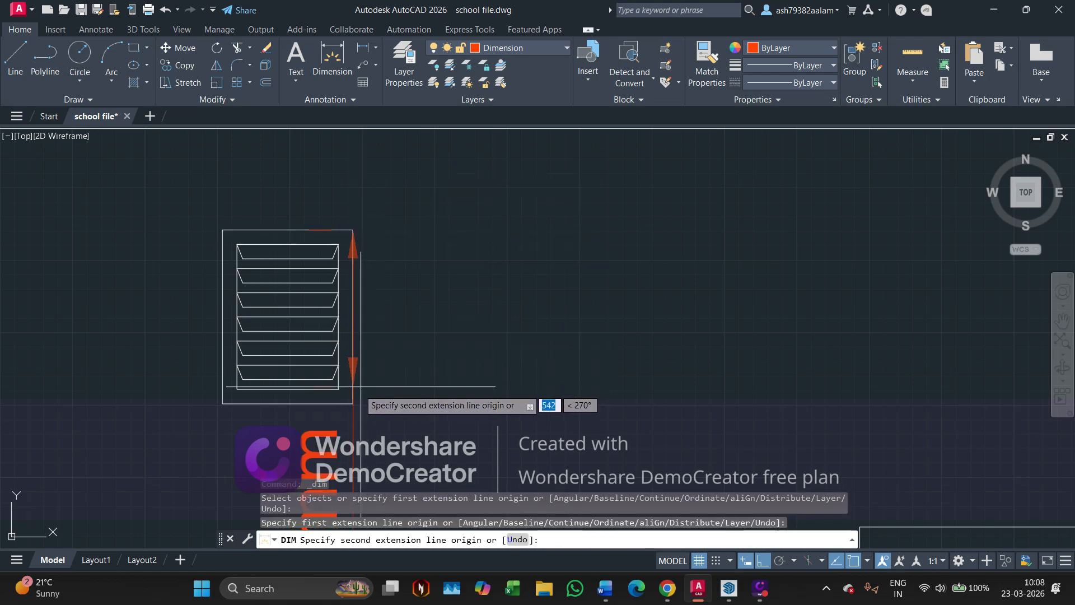
pyautogui.click(352, 403)
pyautogui.click(461, 392)
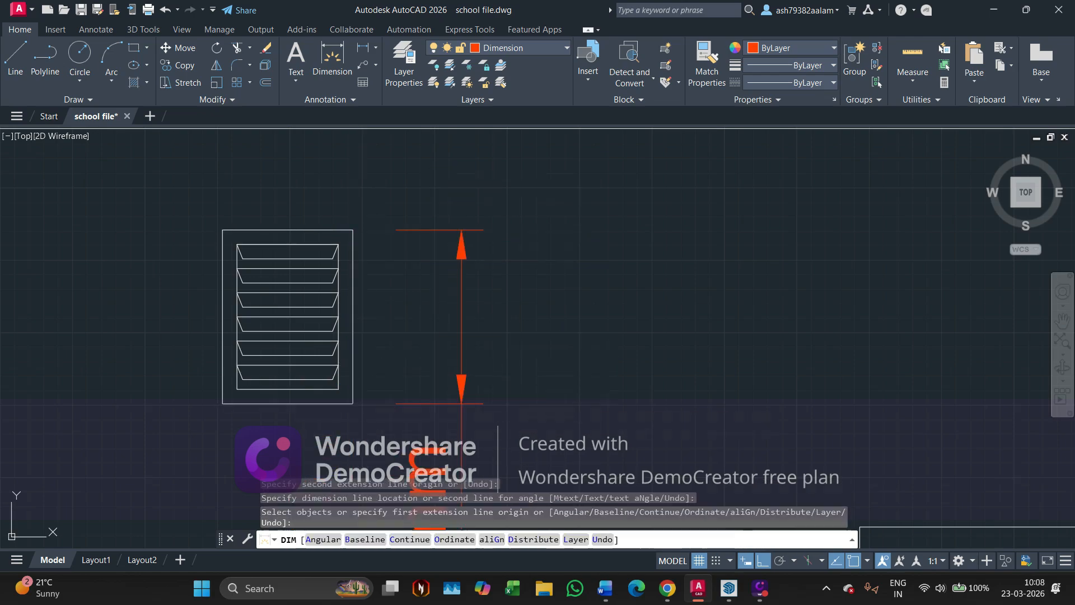
# Dimension the ventilator's overall width between its upper corners, placing the dimension just above the frame.
pyautogui.moveTo(222, 229); pyautogui.dragTo(380, 283, button='middle')
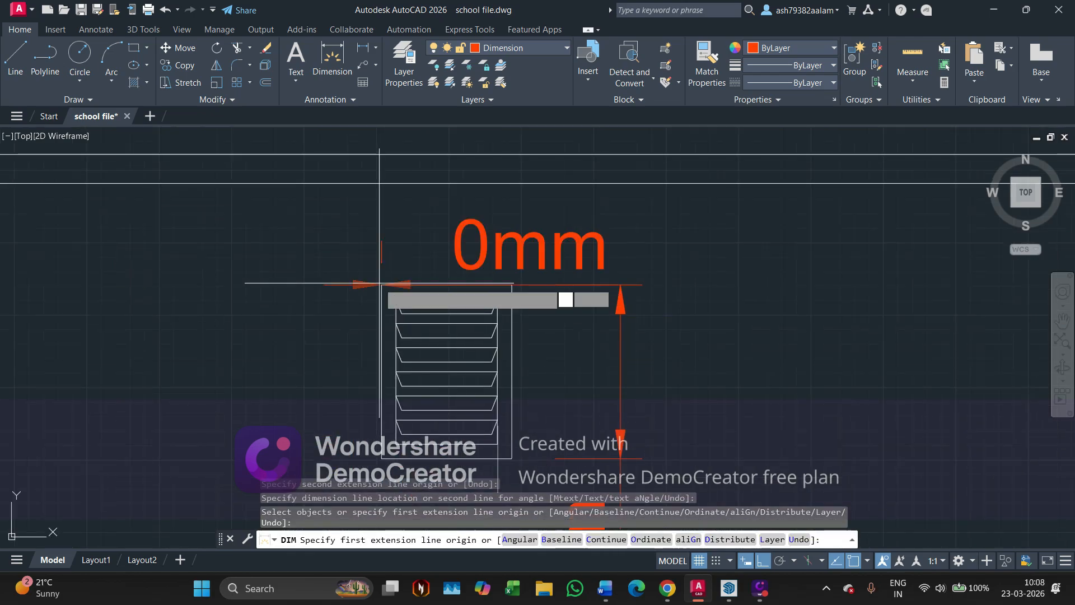
pyautogui.click(381, 285)
pyautogui.click(512, 284)
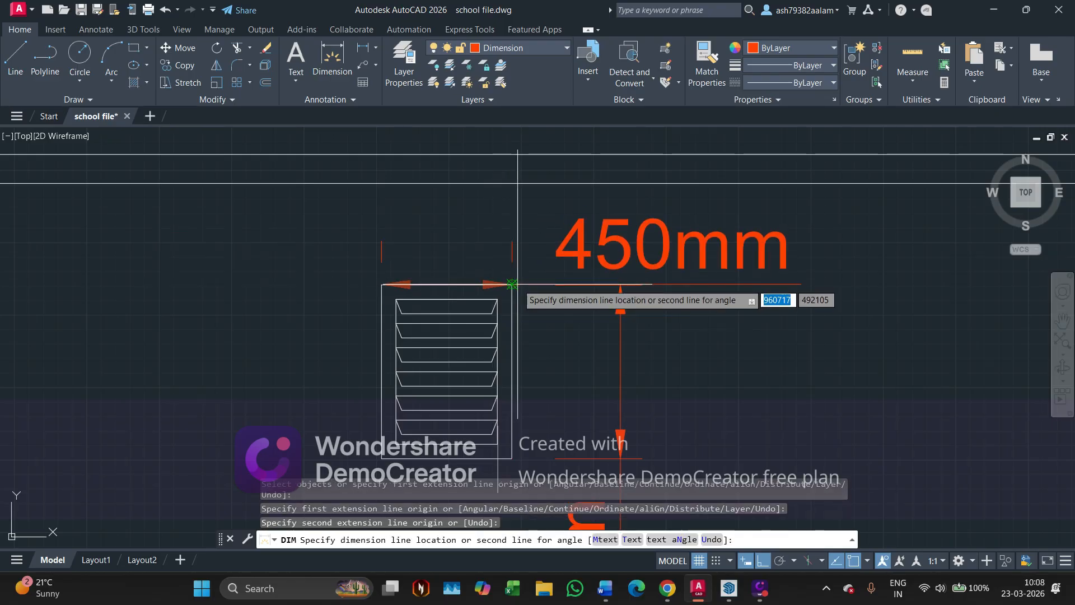
pyautogui.click(515, 260)
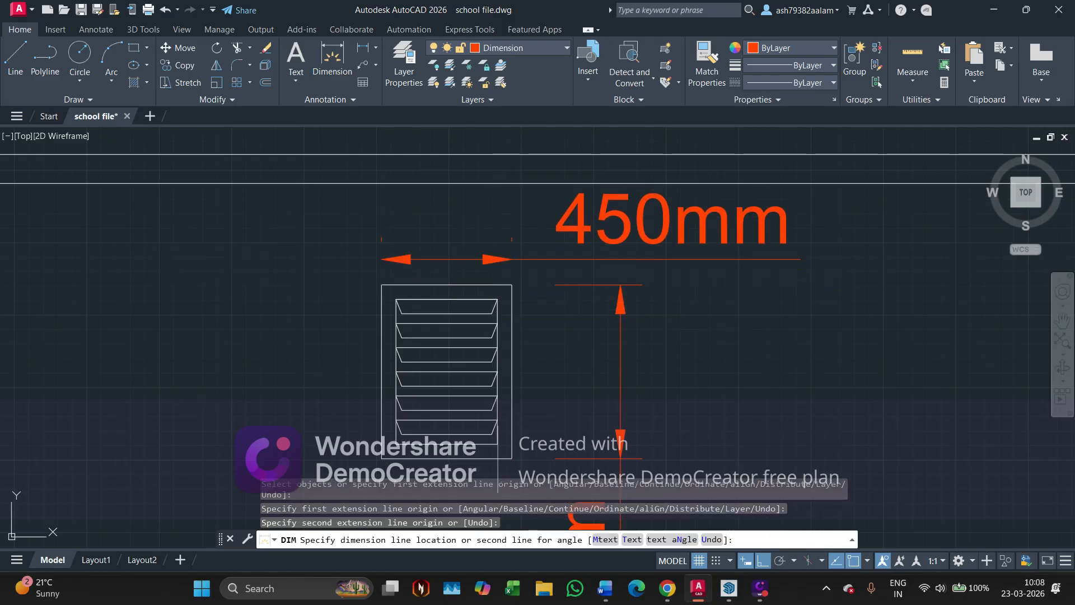
pyautogui.press('Escape')
# Move the ventilator's width dimension text to the left of the ventilator and lower the dimension line close to the frame's upper edge.
pyautogui.click(589, 228)
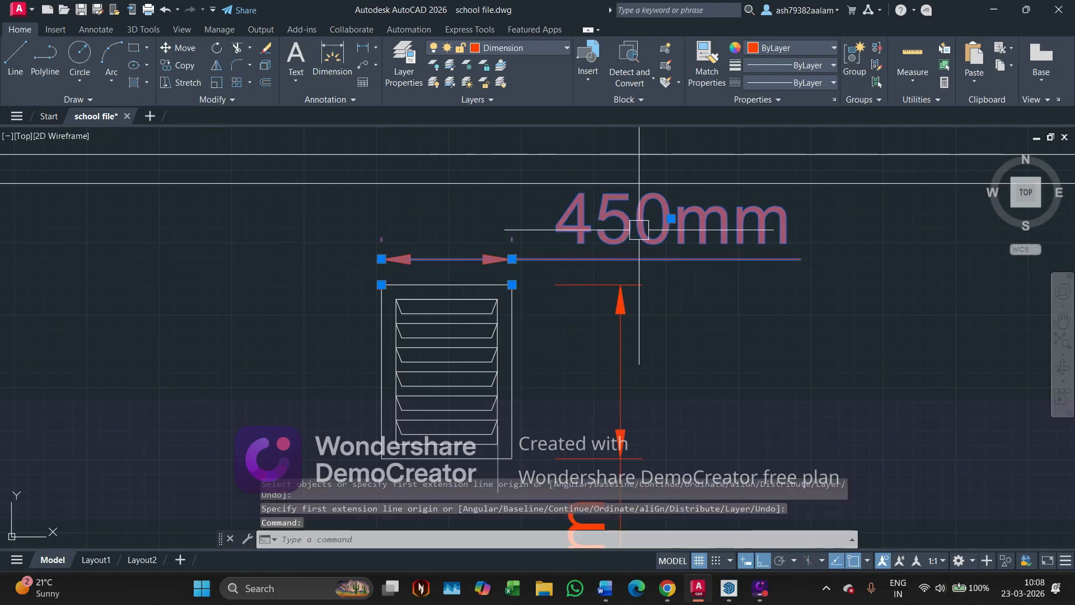
pyautogui.click(671, 218)
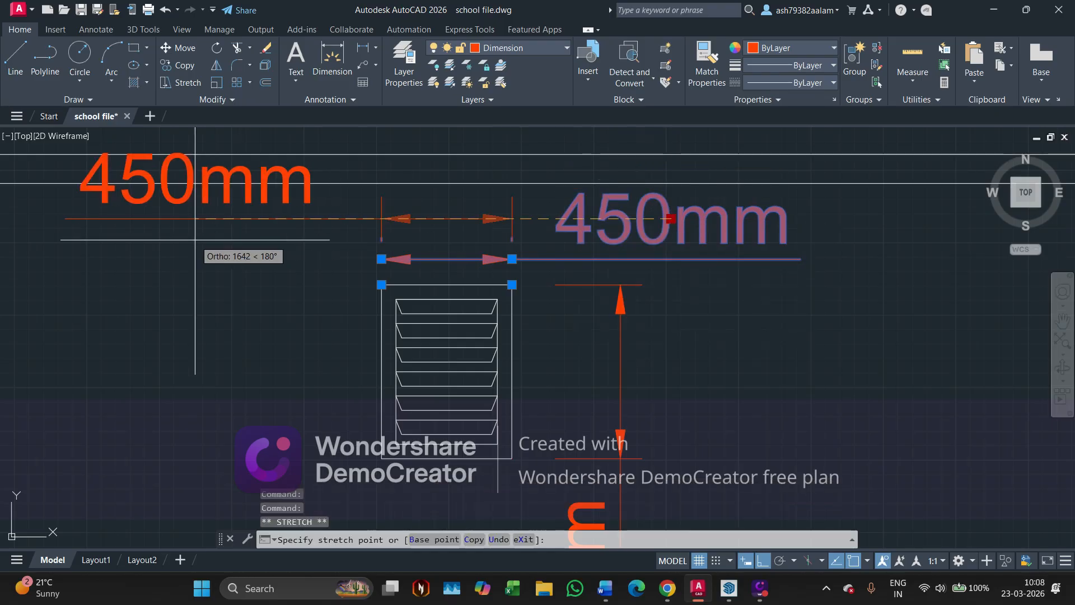
pyautogui.click(188, 270)
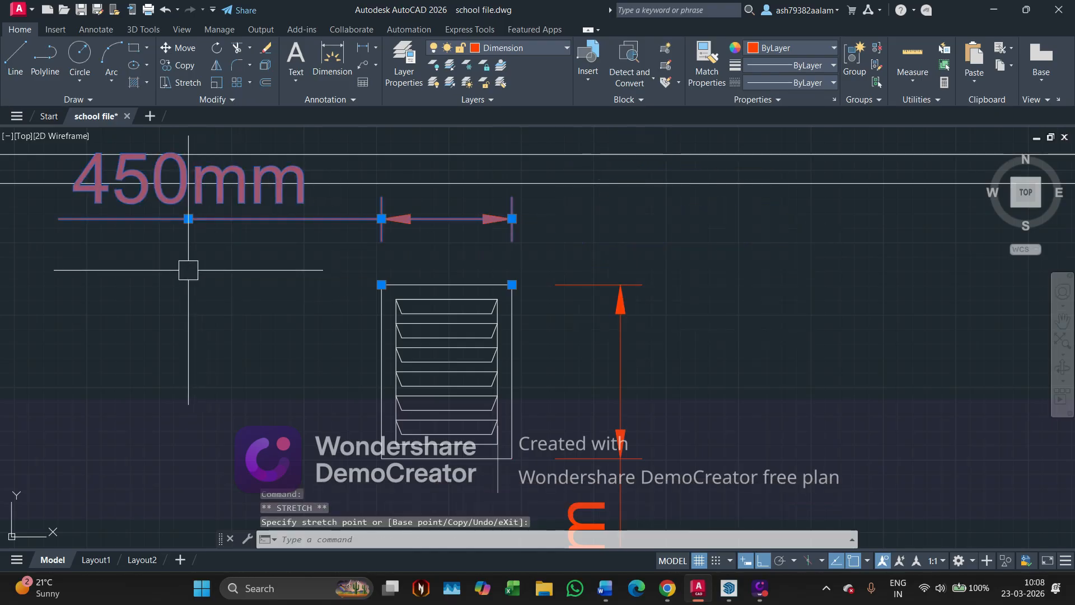
pyautogui.click(188, 219)
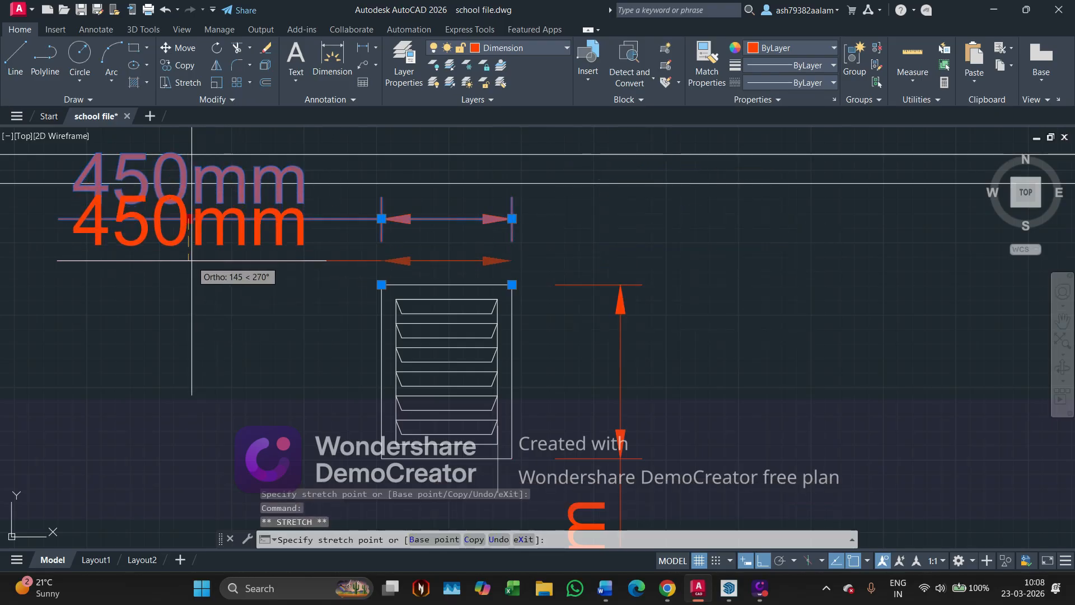
pyautogui.click(192, 260)
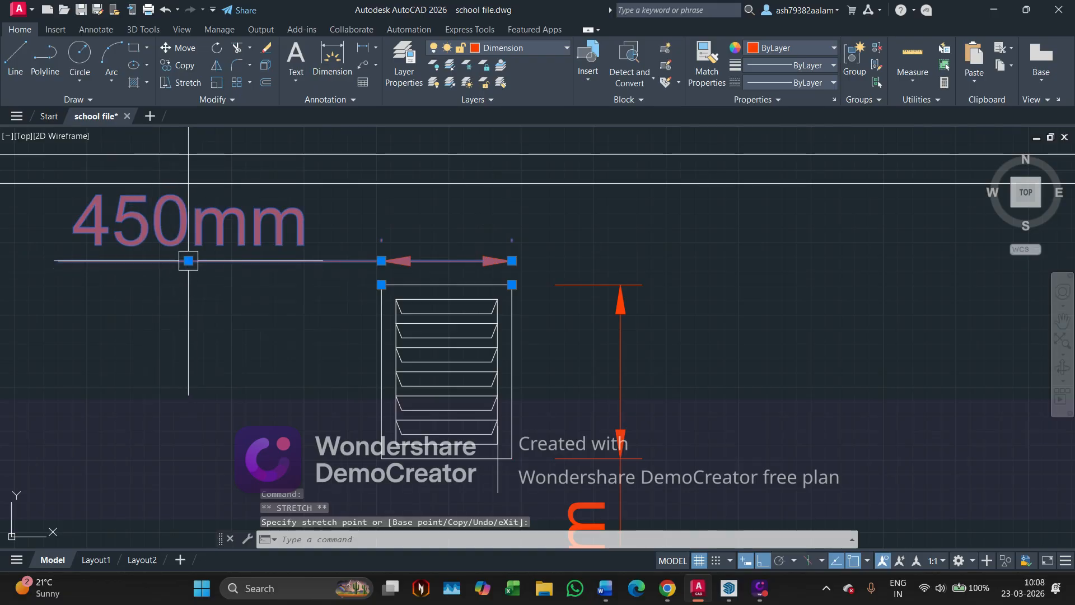
pyautogui.click(188, 260)
pyautogui.click(188, 275)
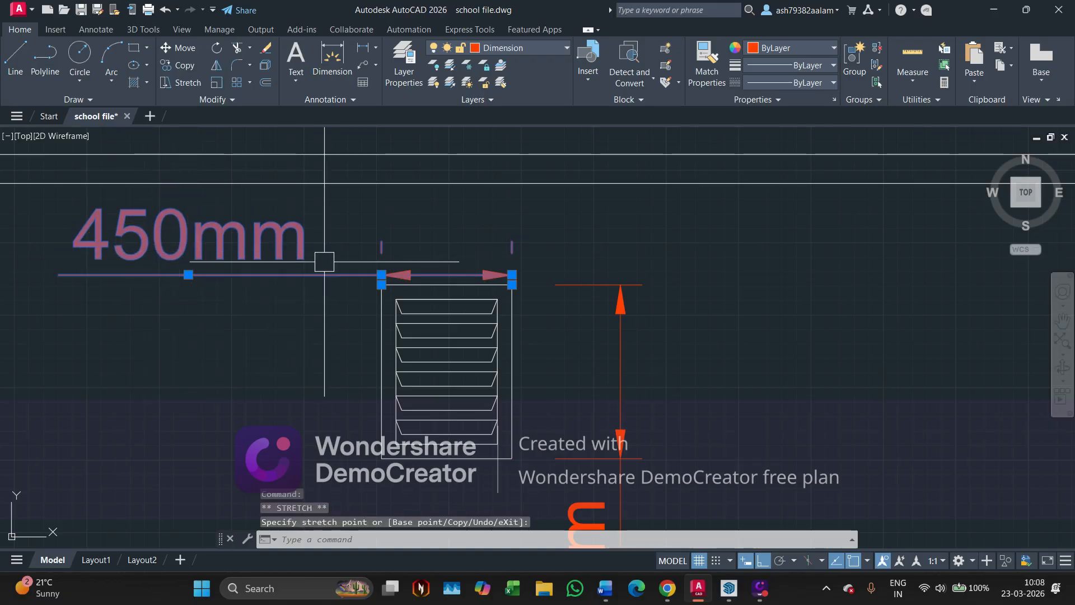
pyautogui.scroll(2, 324, 262)
pyautogui.press('Escape')
pyautogui.press('Escape')
pyautogui.press('Escape')
# Review the ventilator dimensions and the south elevation's left end, examining the small wall projection beside the top-floor window.
pyautogui.scroll(-5, 271, 251)
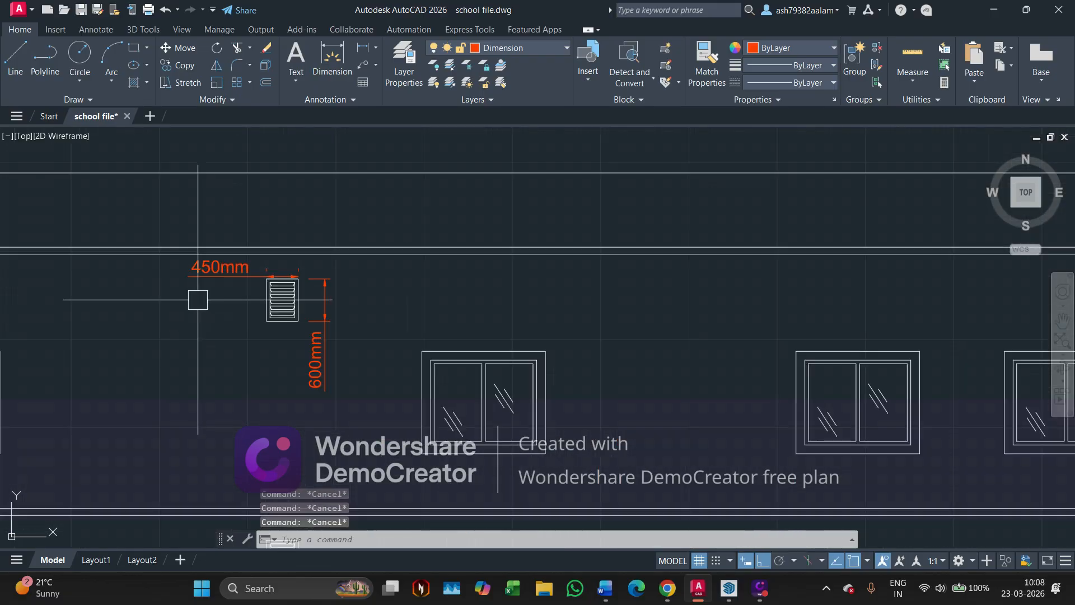
pyautogui.scroll(-3, 198, 300)
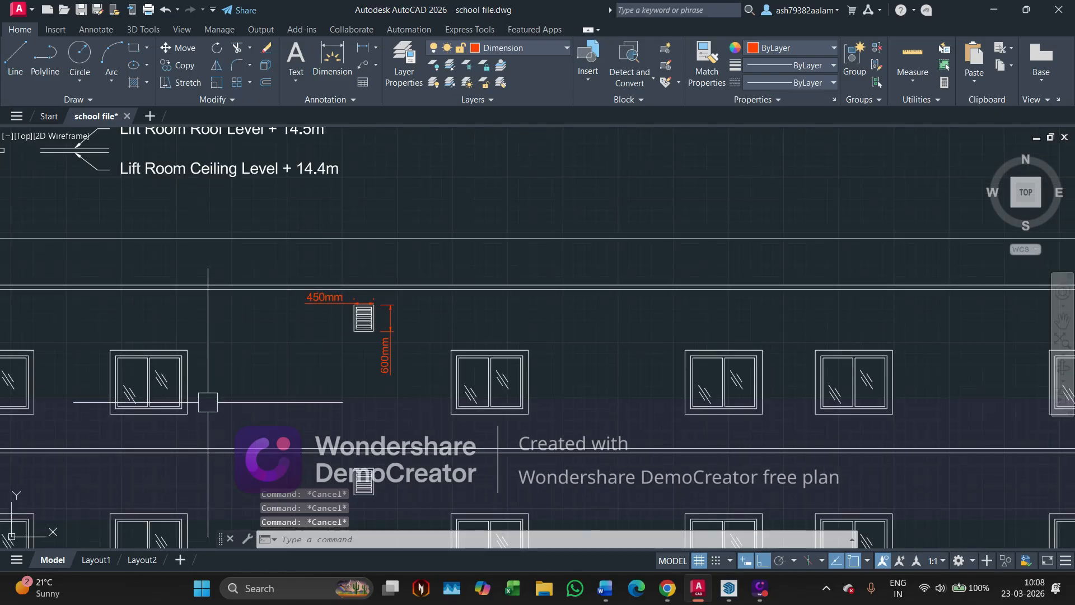
pyautogui.scroll(-4, 208, 402)
pyautogui.moveTo(293, 307); pyautogui.dragTo(298, 283, button='middle')
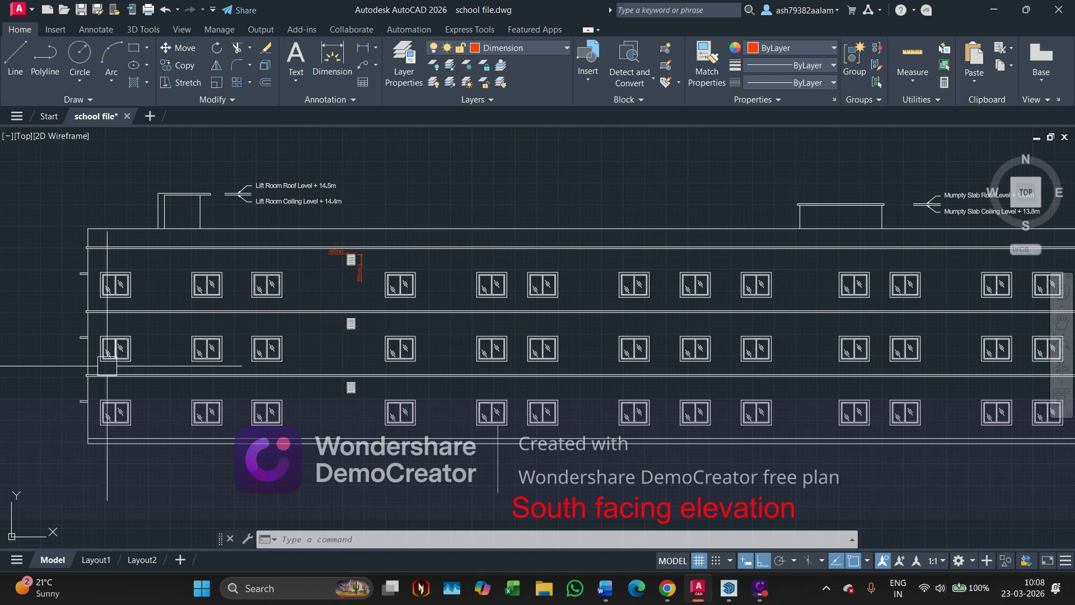
pyautogui.scroll(-2, 107, 369)
pyautogui.moveTo(46, 358); pyautogui.dragTo(77, 304, button='middle')
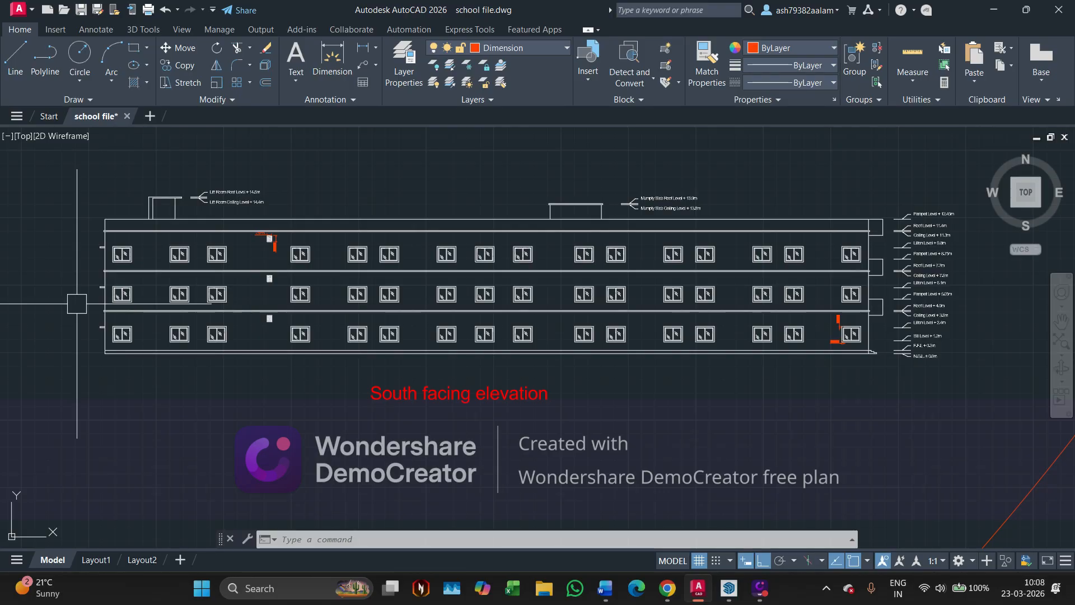
pyautogui.scroll(5, 224, 336)
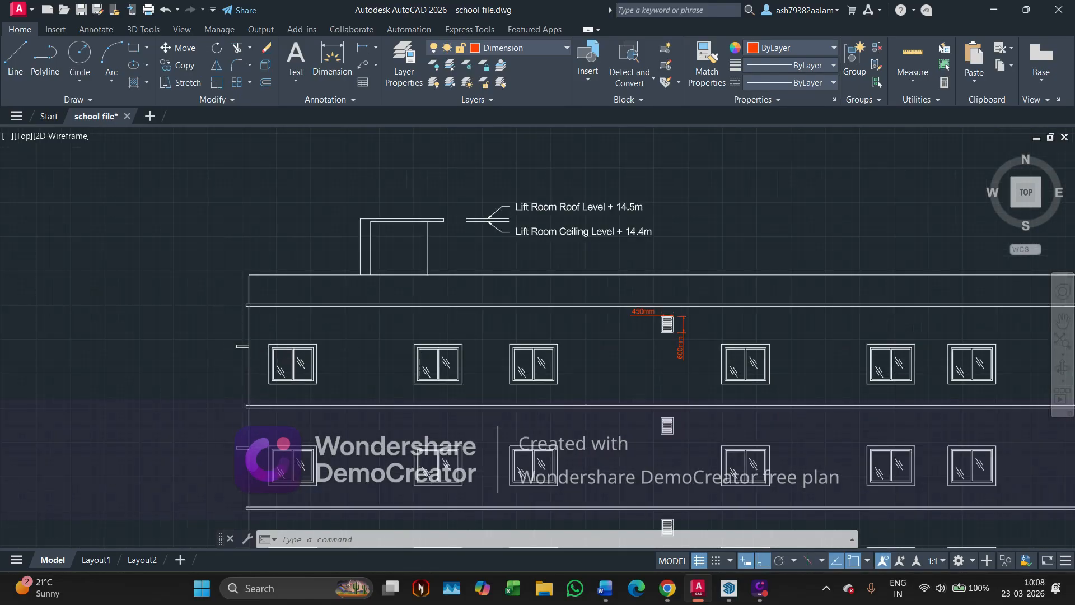
pyautogui.scroll(4, 173, 356)
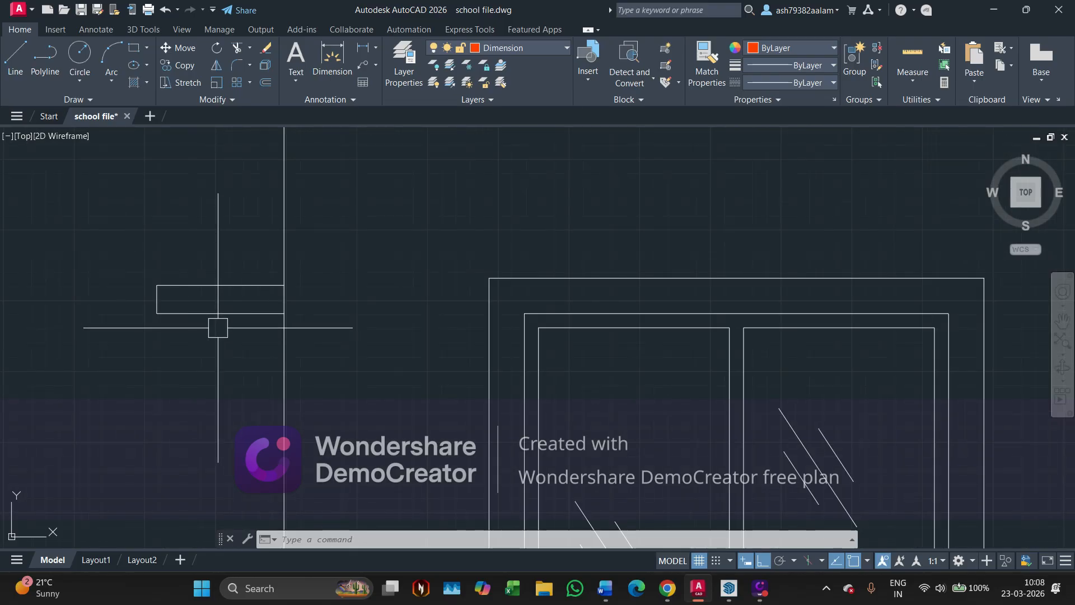
pyautogui.scroll(-6, 118, 343)
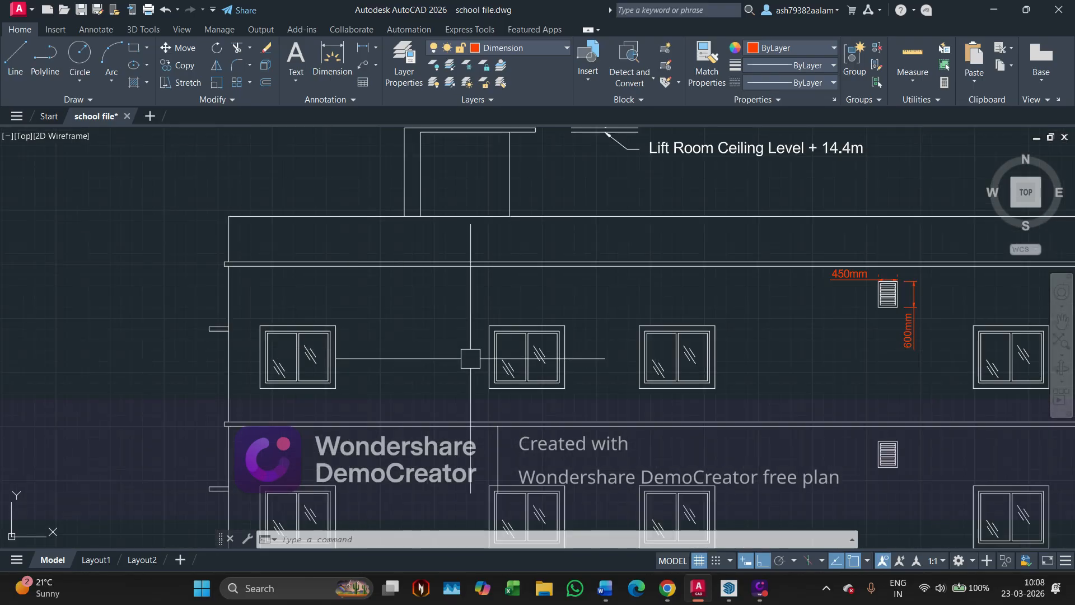
pyautogui.moveTo(470, 360); pyautogui.dragTo(309, 324, button='middle')
pyautogui.scroll(2, 569, 294)
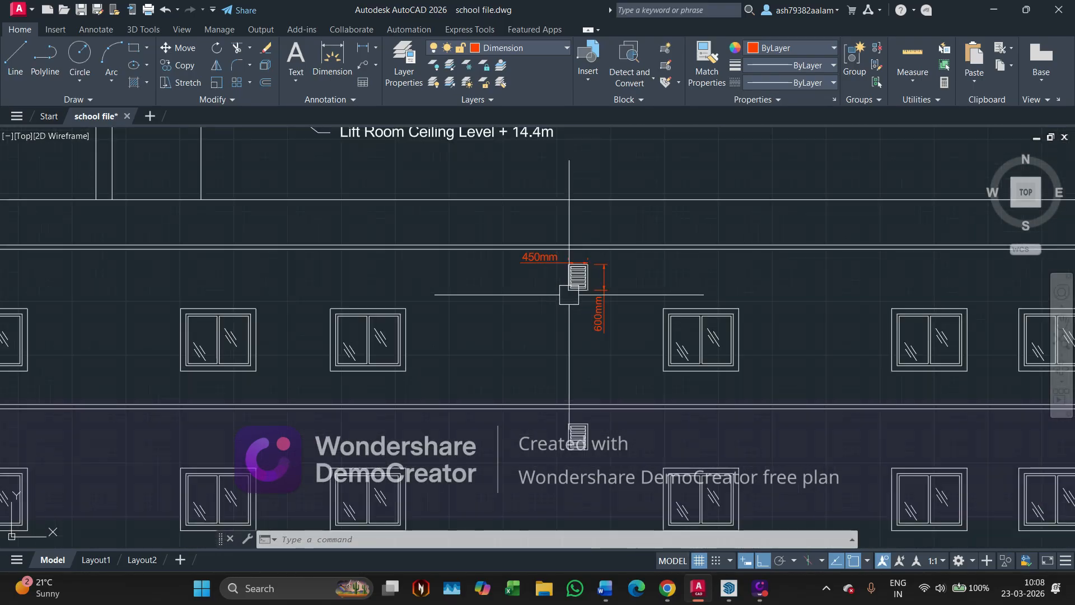
pyautogui.moveTo(591, 291); pyautogui.dragTo(448, 315, button='middle')
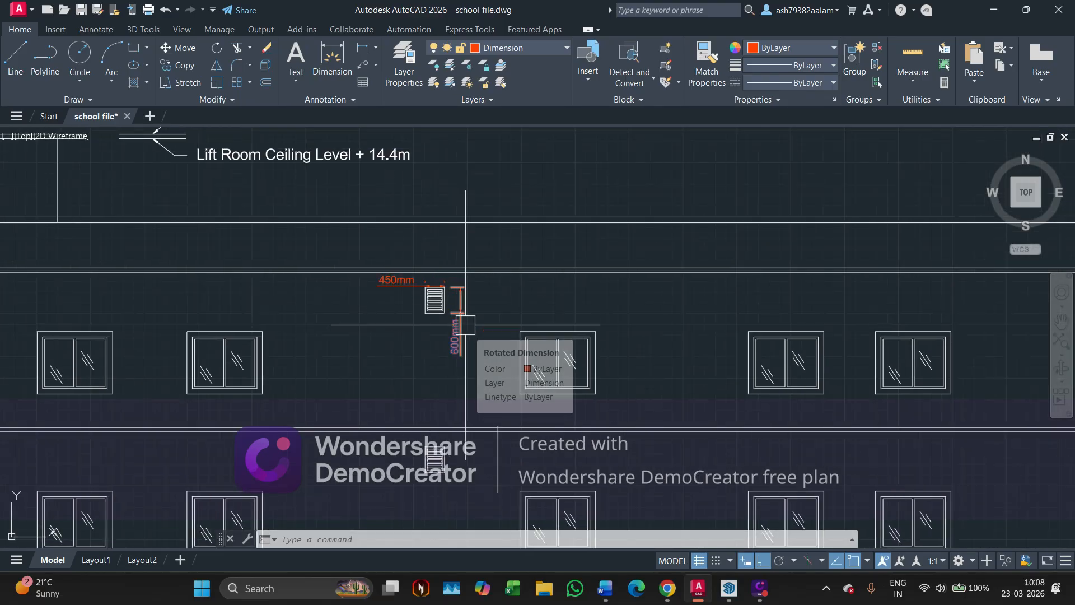
pyautogui.scroll(-2, 444, 316)
pyautogui.scroll(-4, 444, 319)
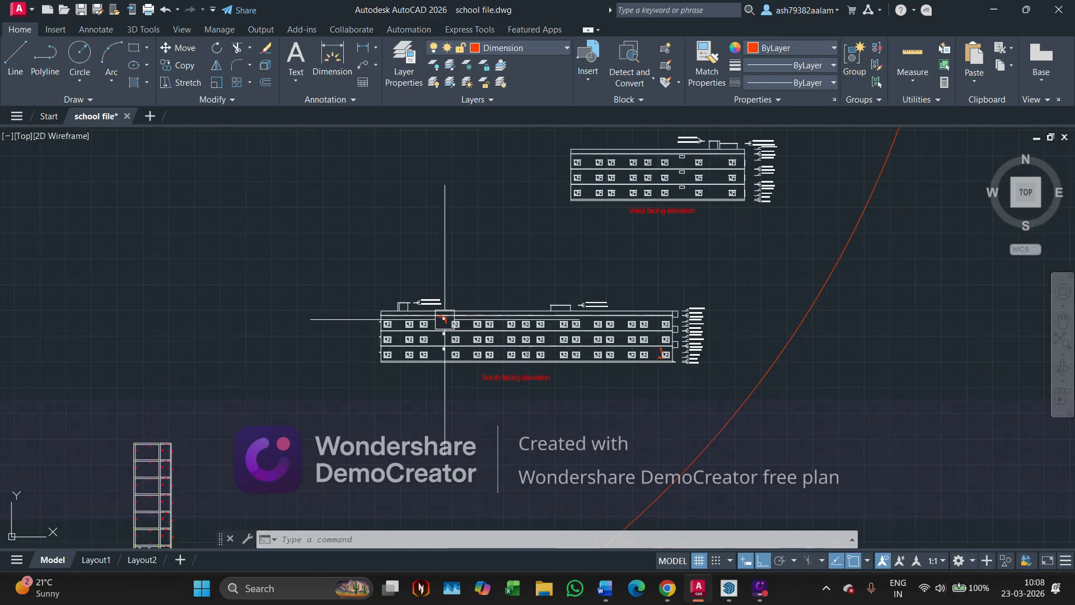
pyautogui.scroll(-2, 276, 372)
pyautogui.scroll(1, 312, 360)
pyautogui.scroll(5, 372, 312)
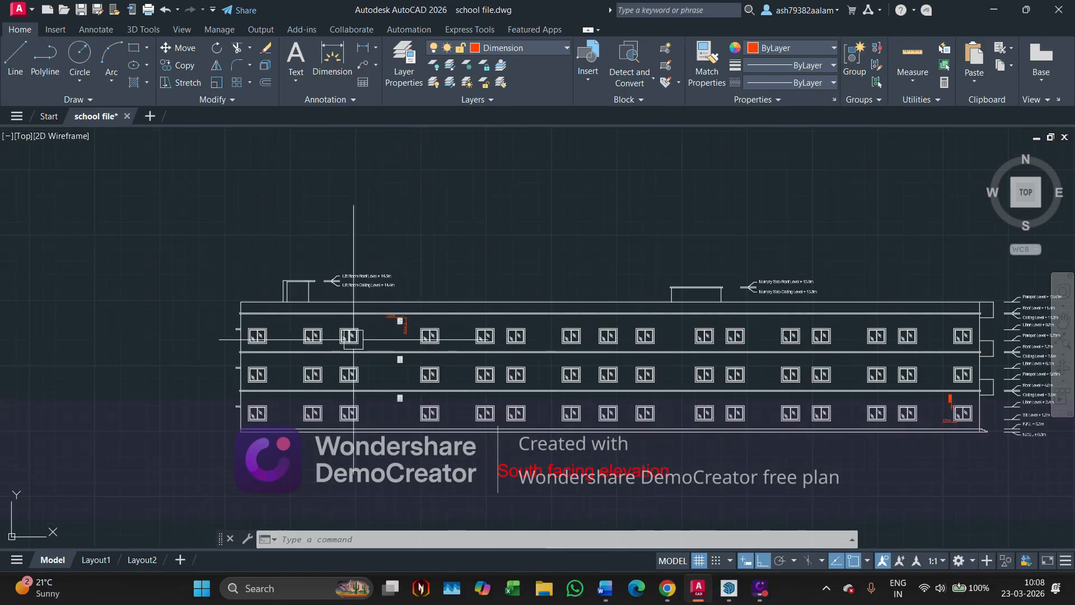
pyautogui.scroll(8, 353, 336)
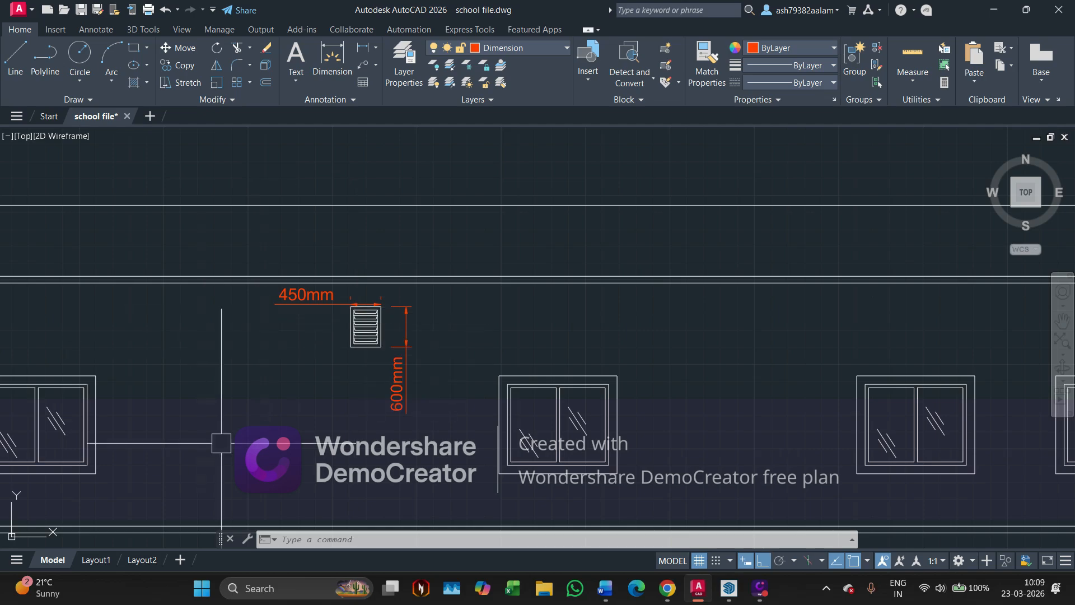
# Examine the south elevation's right end, checking the window frame dimensions and the first-floor side projection's lower edge against the level markers.
pyautogui.scroll(-4, 330, 353)
pyautogui.moveTo(523, 406); pyautogui.dragTo(285, 328, button='middle')
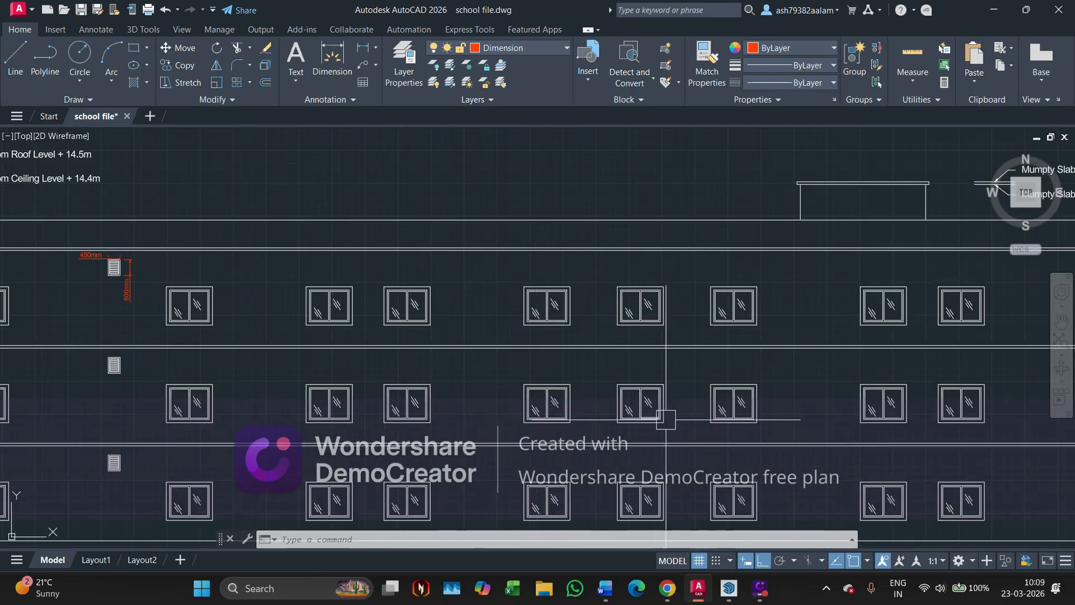
pyautogui.moveTo(666, 417); pyautogui.dragTo(375, 350, button='middle')
pyautogui.scroll(-4, 565, 419)
pyautogui.scroll(4, 336, 399)
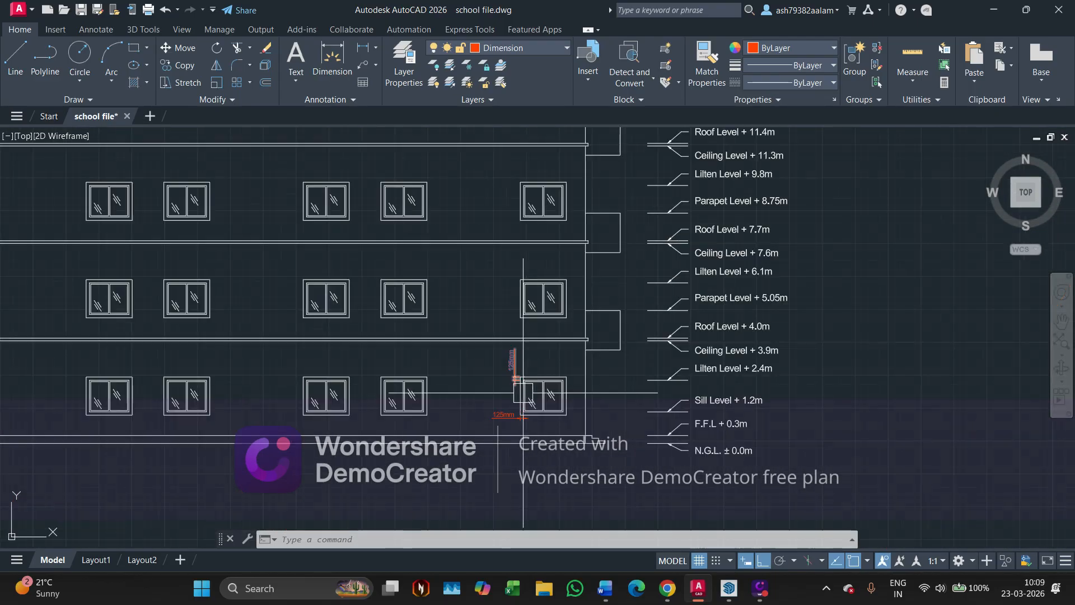
pyautogui.scroll(2, 588, 353)
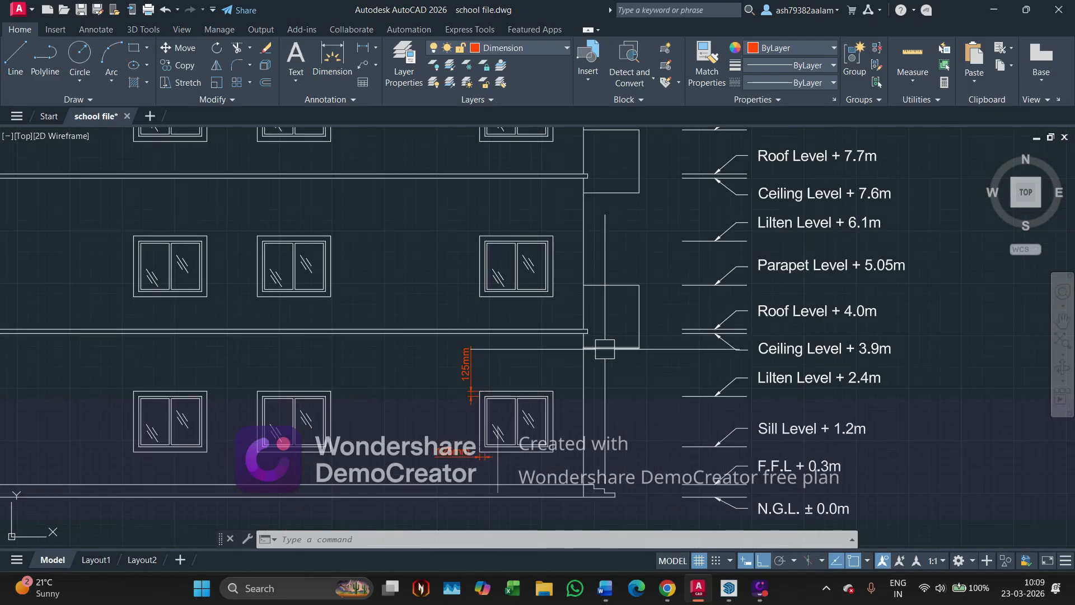
pyautogui.scroll(2, 605, 349)
pyautogui.moveTo(751, 350); pyautogui.dragTo(675, 339, button='middle')
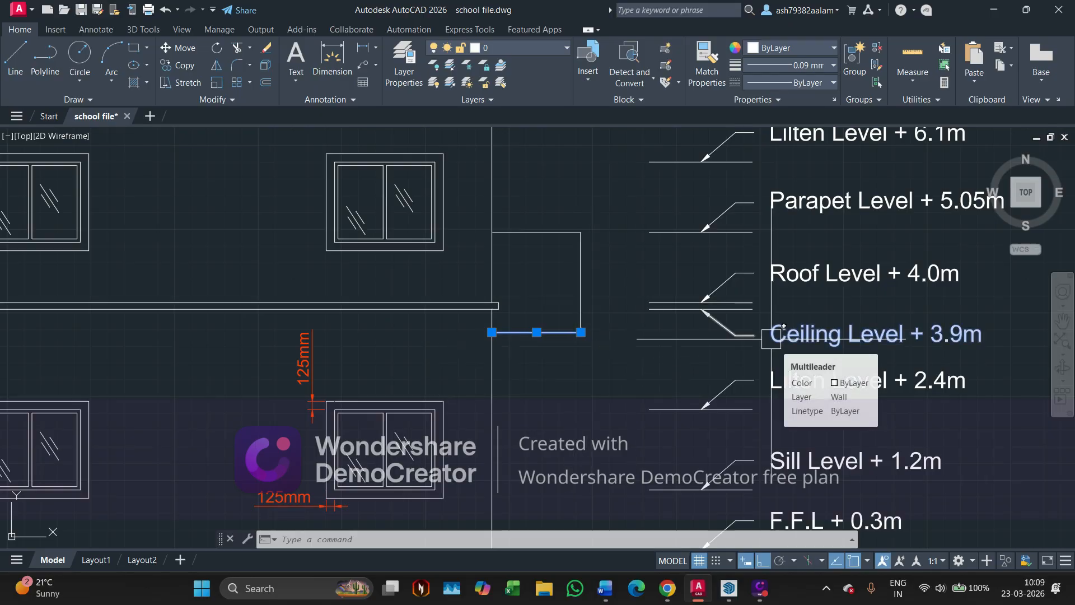
pyautogui.scroll(-4, 635, 338)
pyautogui.scroll(-5, 635, 339)
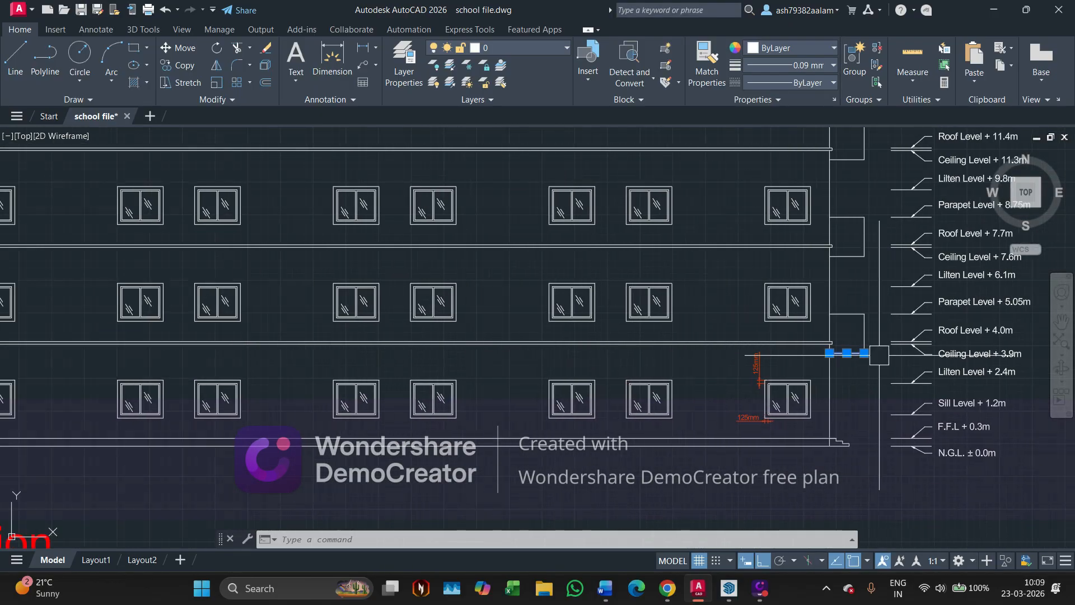
pyautogui.moveTo(865, 343); pyautogui.dragTo(882, 348, button='middle')
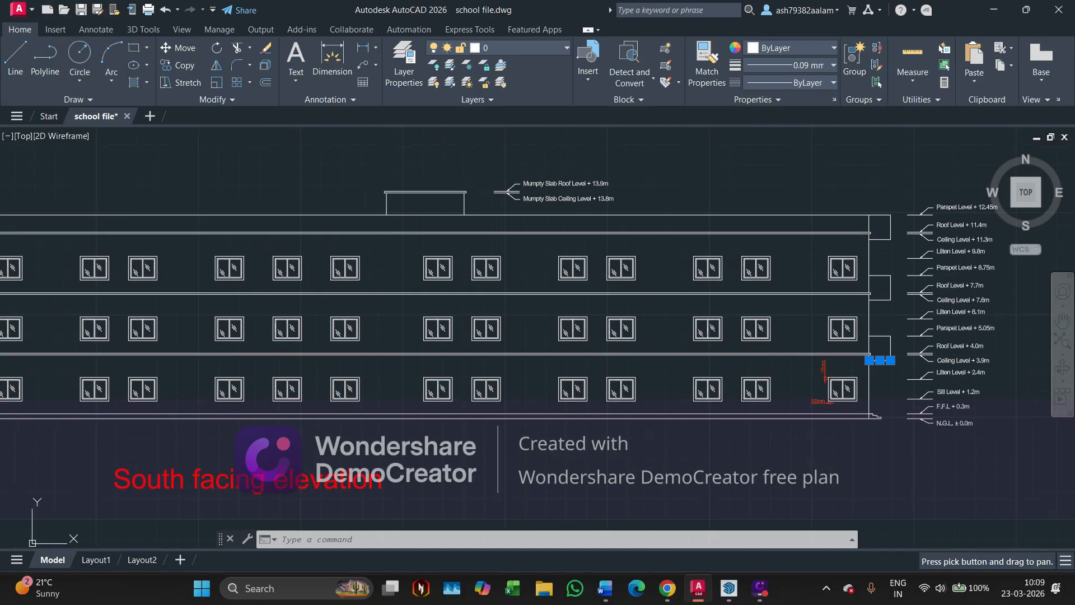
pyautogui.scroll(4, 893, 372)
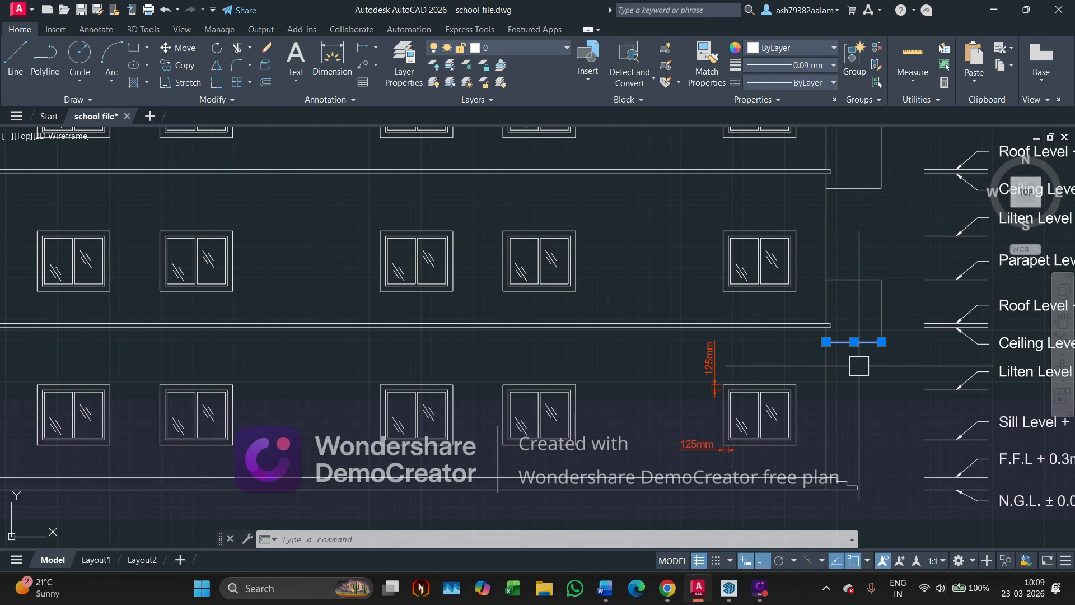
pyautogui.scroll(-4, 859, 365)
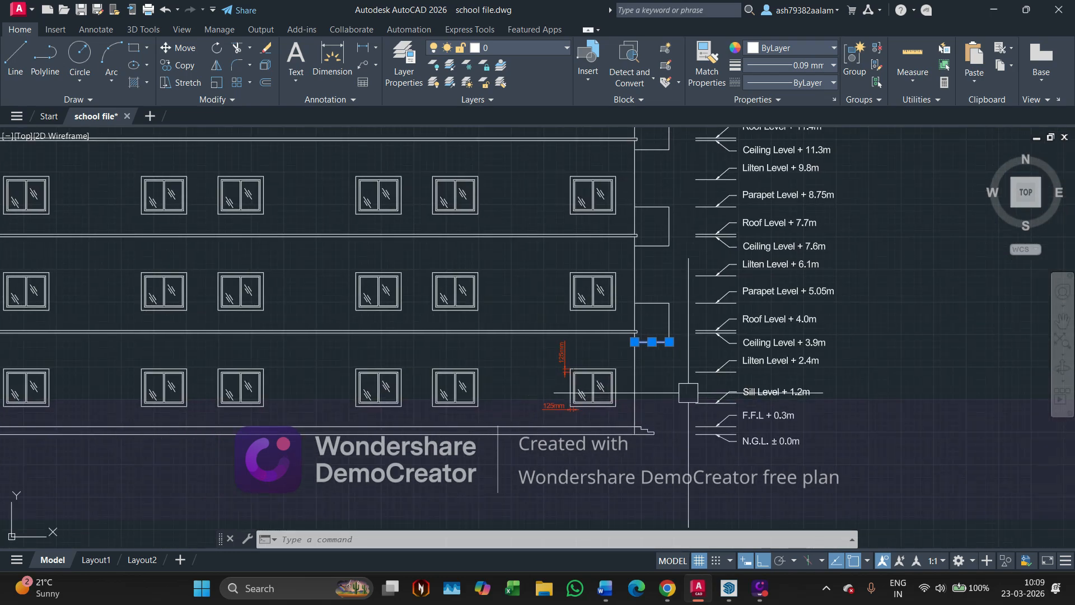
pyautogui.press('Escape')
pyautogui.press('Escape')
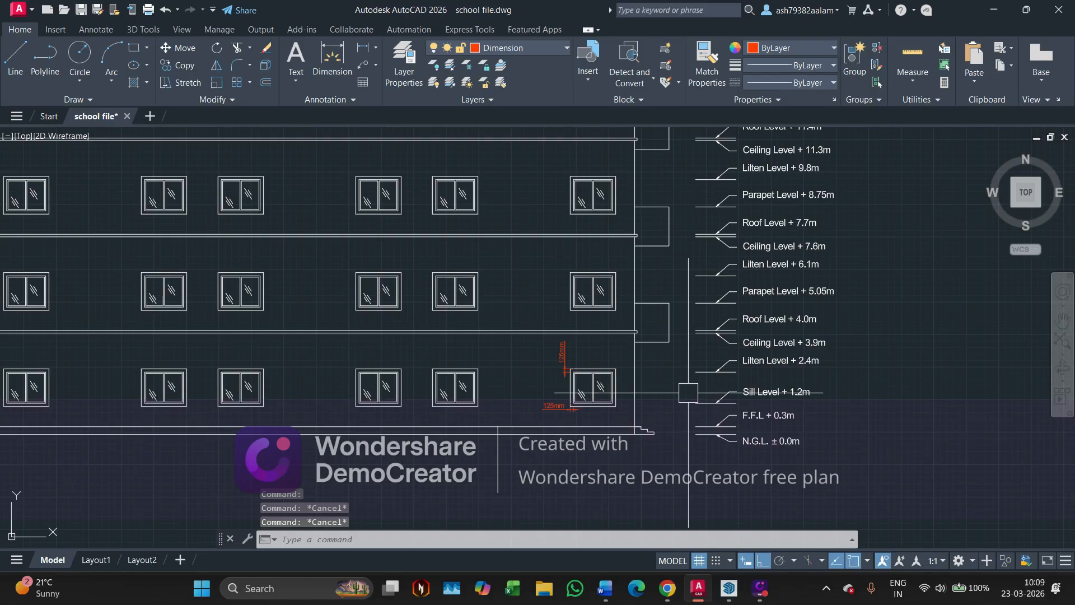
pyautogui.press('Escape')
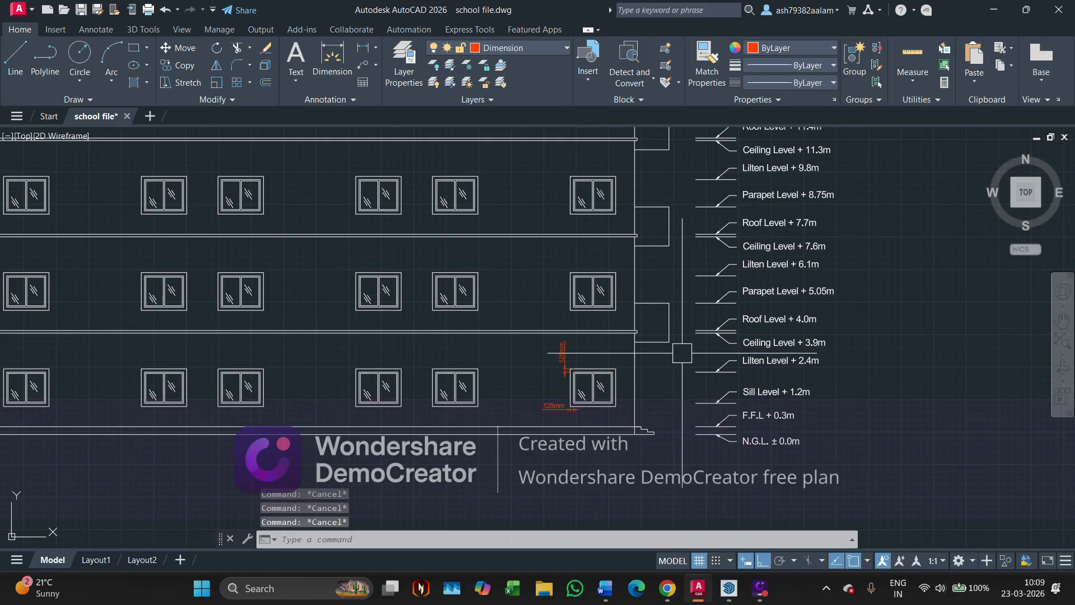
# Review the south elevation's window frame dimensions and level markers, working from its right end across the facade.
pyautogui.scroll(2, 682, 353)
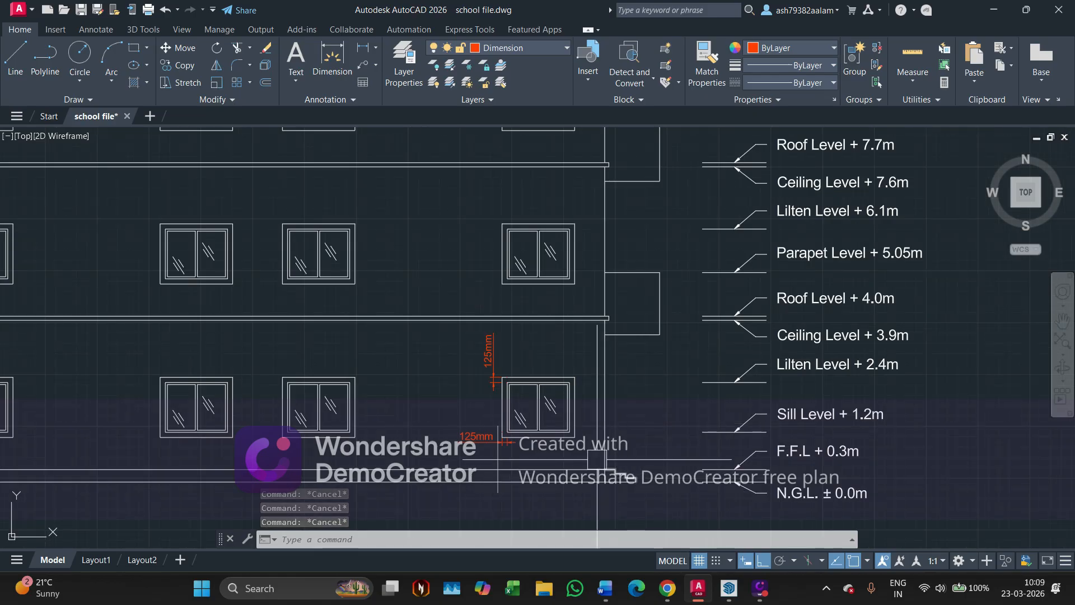
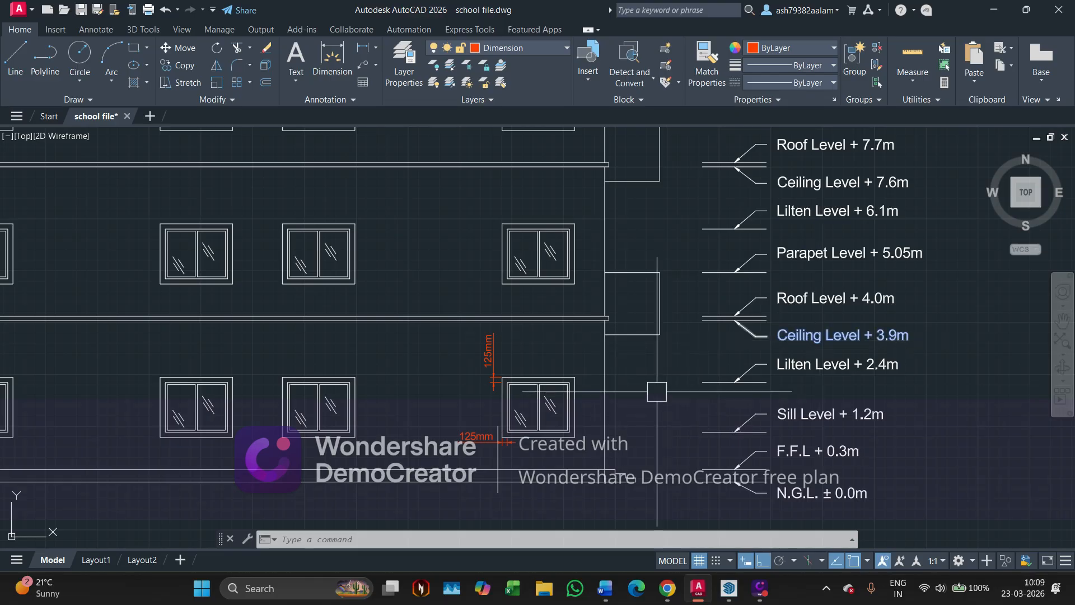
pyautogui.scroll(-3, 644, 388)
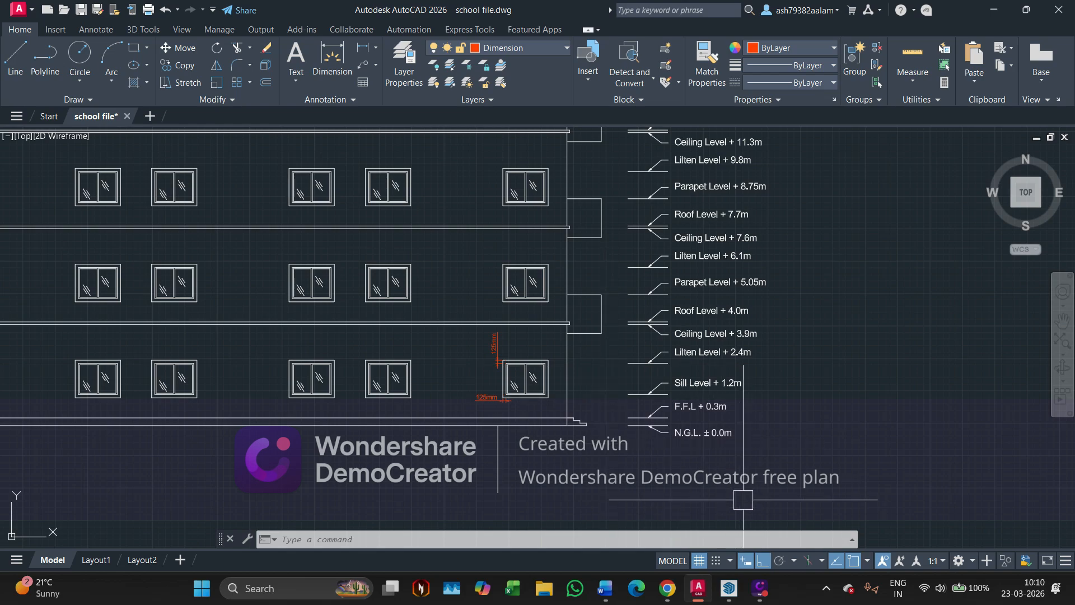
pyautogui.scroll(-1, 635, 424)
pyautogui.moveTo(553, 396); pyautogui.dragTo(638, 423, button='middle')
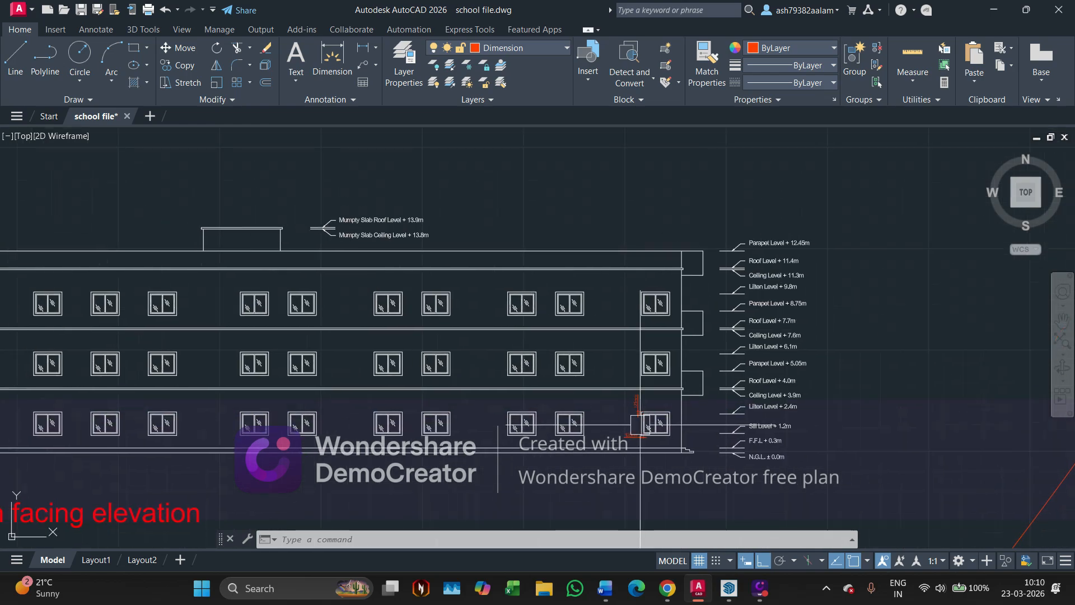
pyautogui.moveTo(343, 428); pyautogui.dragTo(506, 411, button='middle')
pyautogui.moveTo(396, 399); pyautogui.dragTo(465, 410, button='middle')
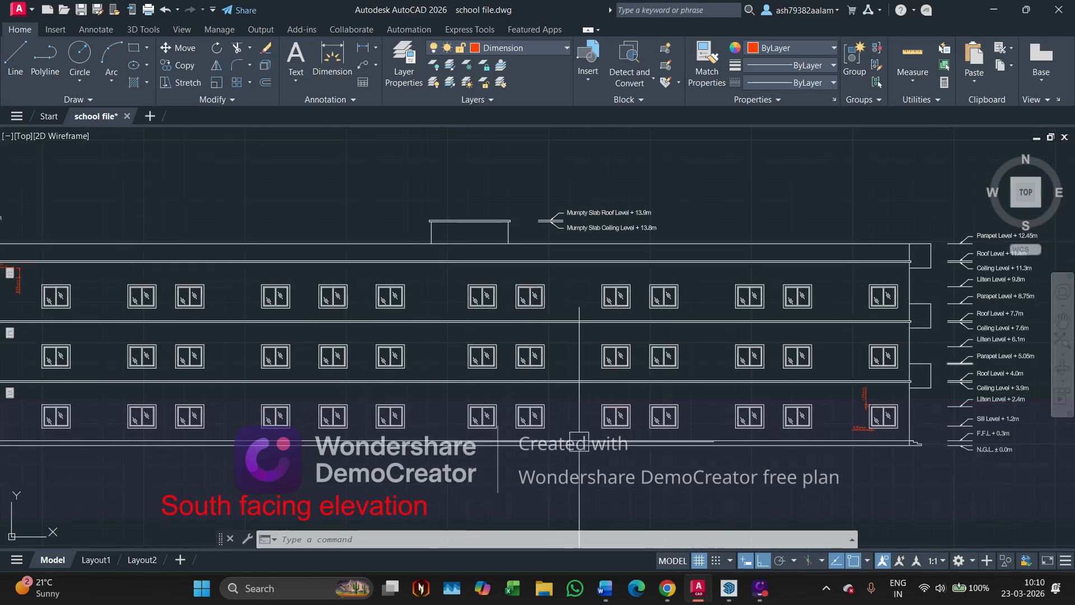
pyautogui.moveTo(433, 408); pyautogui.dragTo(469, 444, button='middle')
pyautogui.scroll(-6, 471, 444)
# Examine the 1st & 2nd Floor Slab Beam layout, checking the beam labels and the arrangement of the intermediate beams.
pyautogui.moveTo(501, 384); pyautogui.dragTo(676, 328, button='middle')
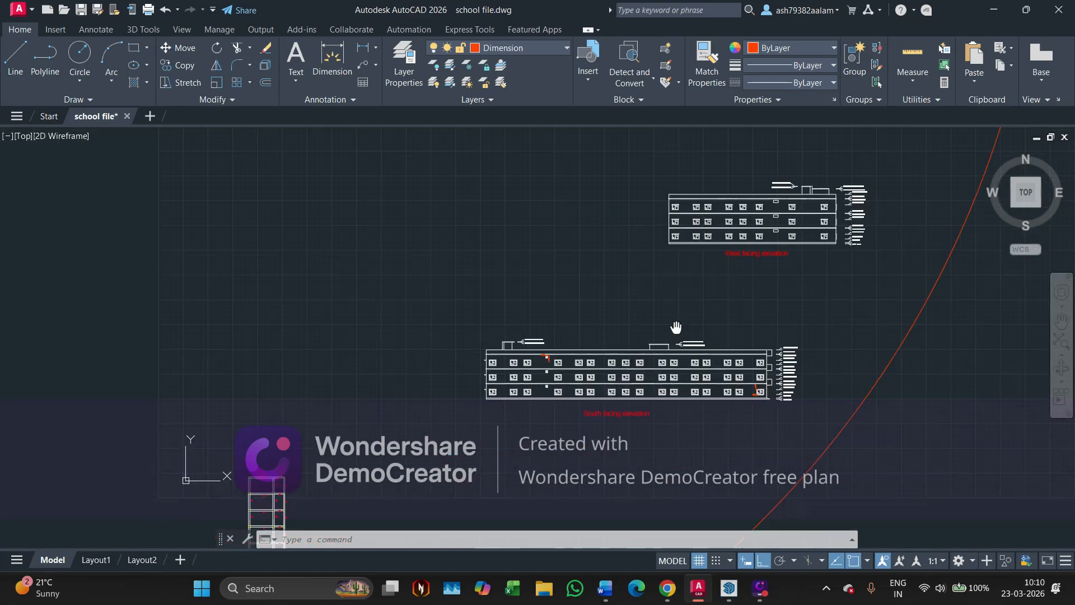
pyautogui.moveTo(377, 386); pyautogui.dragTo(523, 214, button='middle')
pyautogui.moveTo(423, 407); pyautogui.dragTo(605, 269, button='middle')
pyautogui.scroll(4, 687, 353)
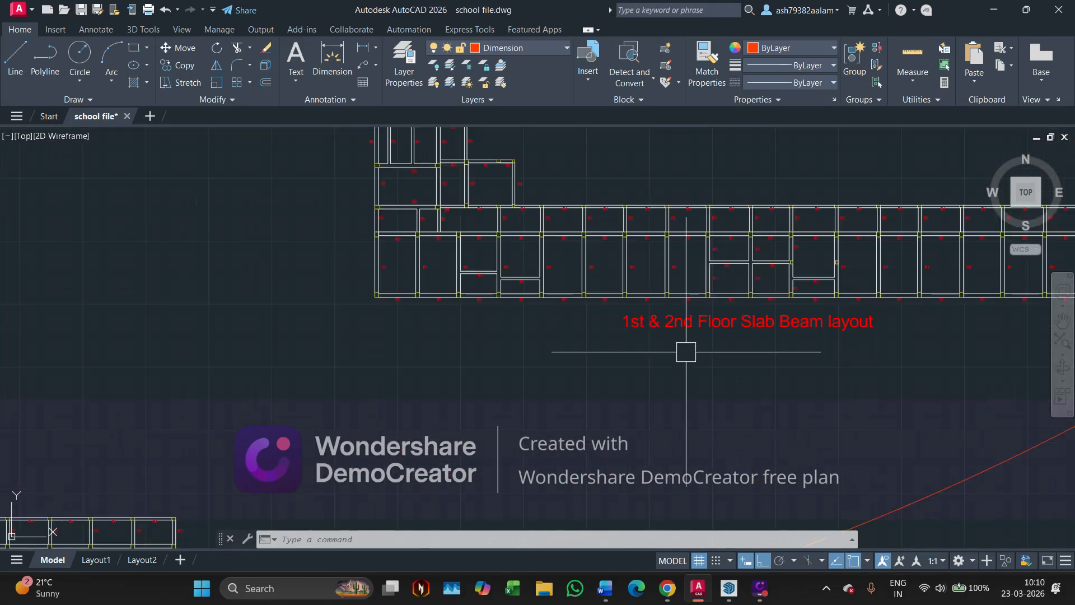
pyautogui.moveTo(693, 346); pyautogui.dragTo(555, 498, button='middle')
pyautogui.scroll(2, 461, 454)
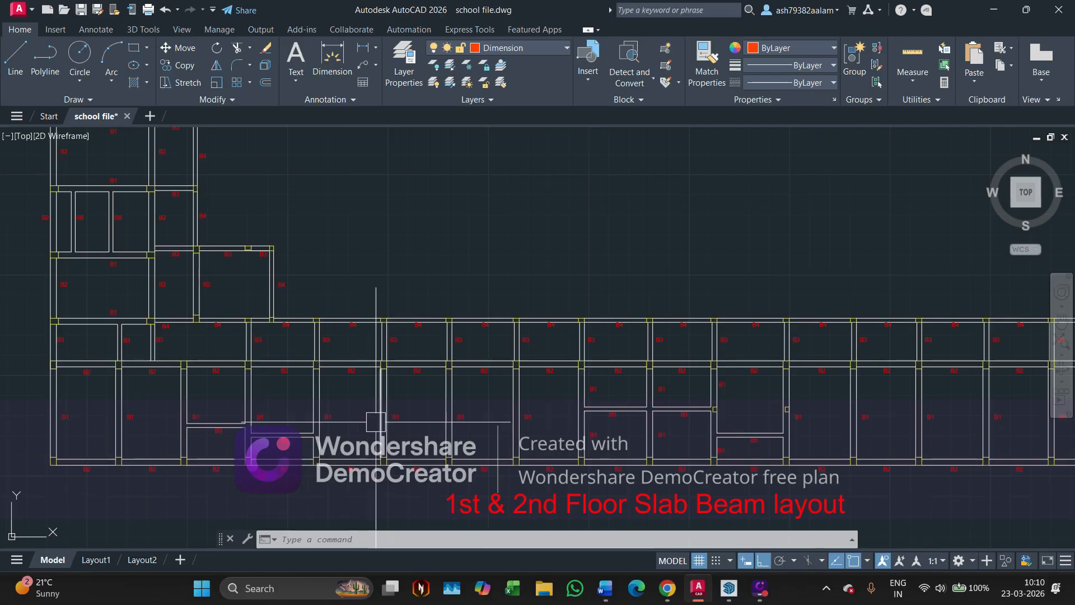
pyautogui.scroll(-5, 420, 377)
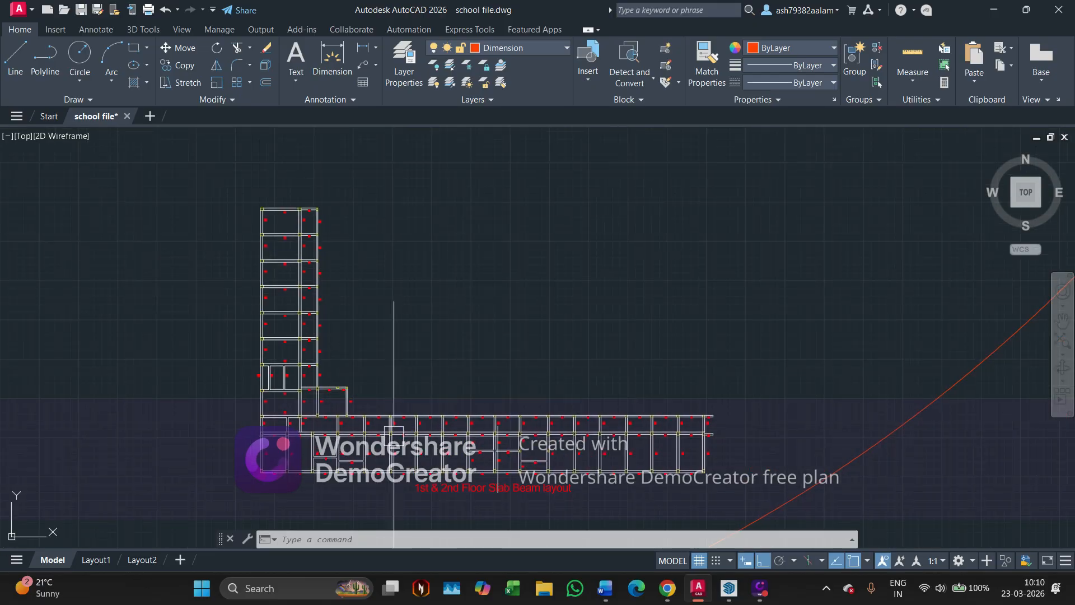
pyautogui.scroll(2, 384, 469)
pyautogui.moveTo(381, 469); pyautogui.dragTo(329, 392, button='middle')
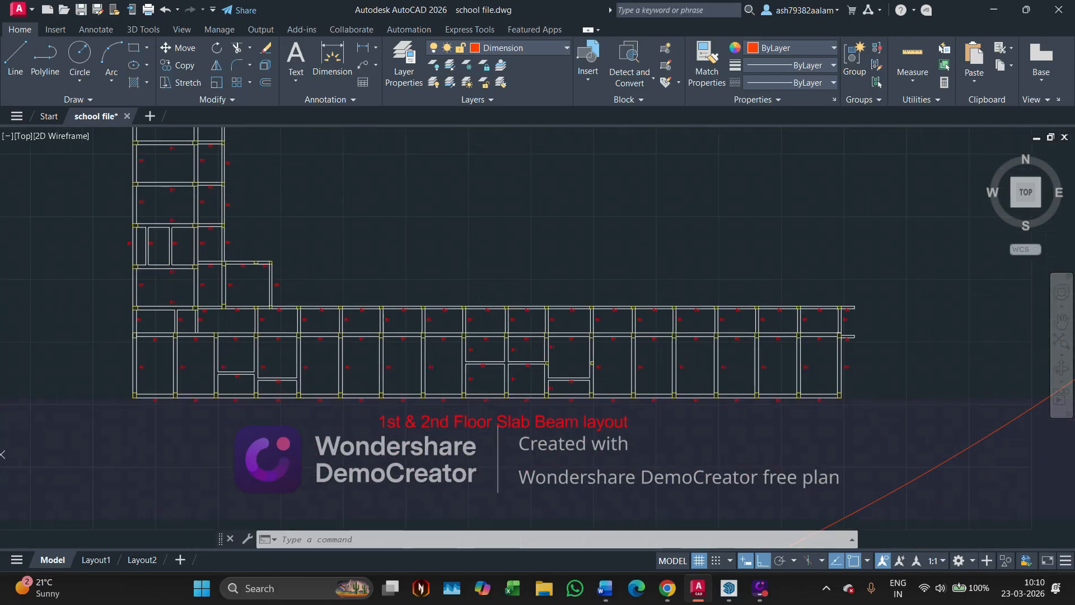
pyautogui.scroll(4, 674, 356)
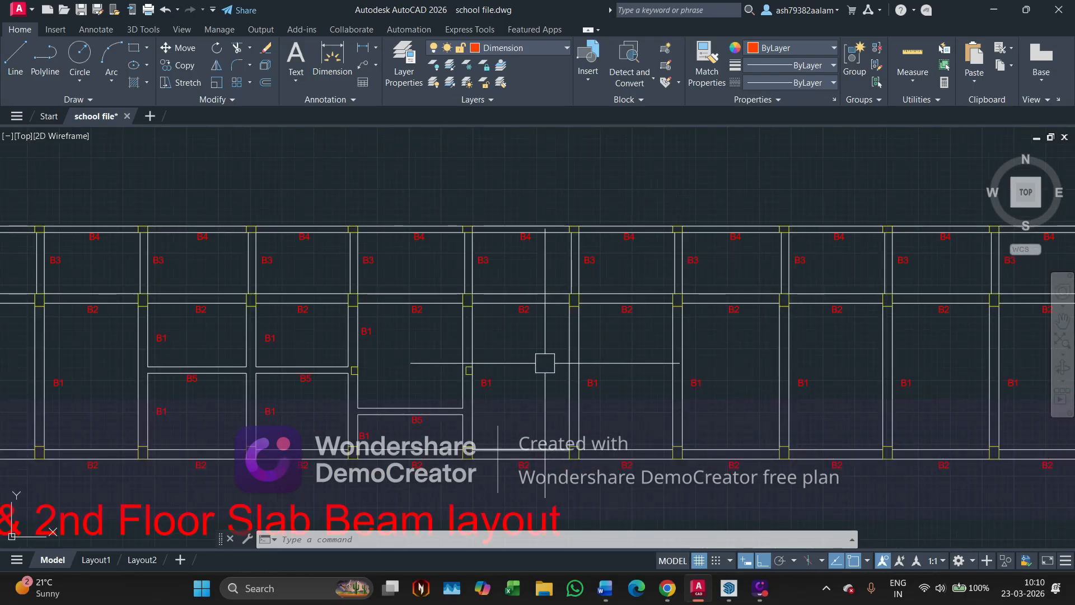
pyautogui.scroll(-2, 545, 363)
pyautogui.moveTo(343, 390); pyautogui.dragTo(502, 381, button='middle')
pyautogui.scroll(2, 492, 418)
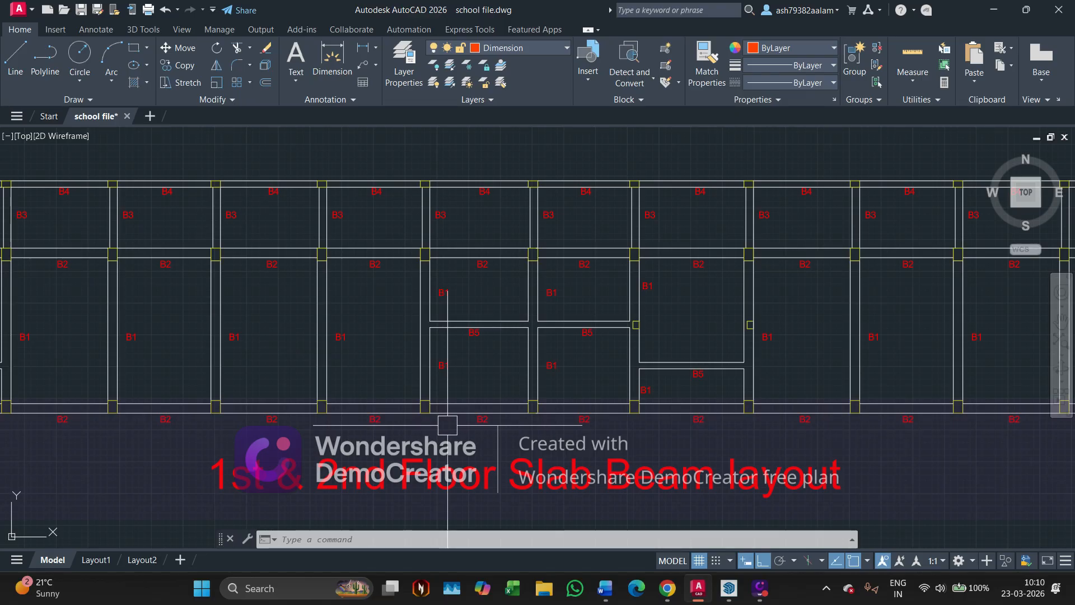
pyautogui.scroll(-6, 448, 425)
pyautogui.moveTo(513, 447)
pyautogui.mouseDown(button='middle')
pyautogui.moveTo(552, 464)
pyautogui.moveTo(599, 396)
pyautogui.mouseUp(button='middle')
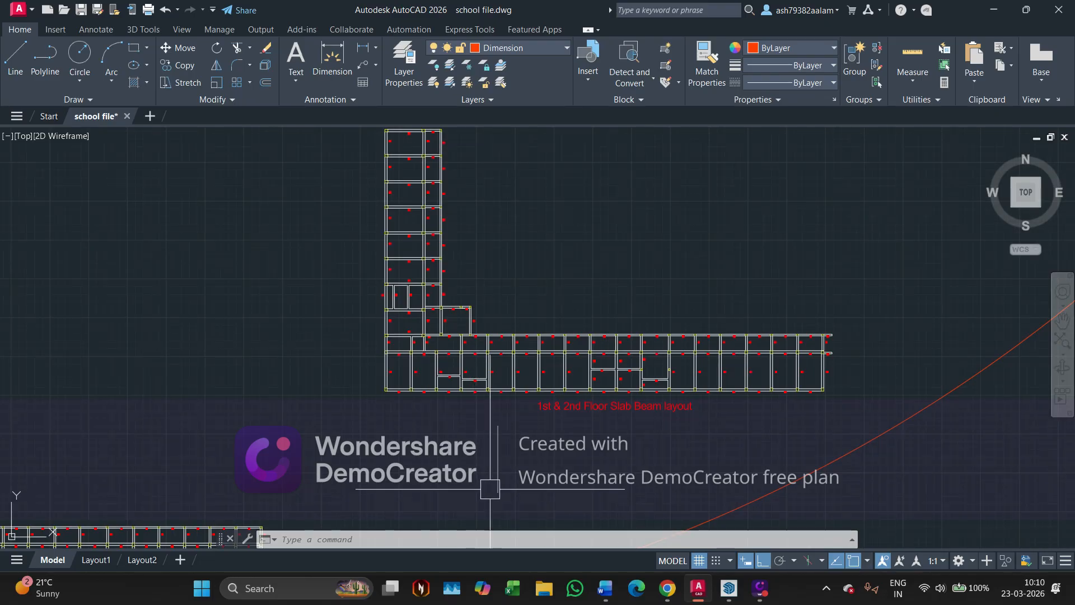
# Look over the elevations and structural layouts together, and examine the column layout's grid and dimensions.
pyautogui.scroll(-2, 541, 337)
pyautogui.moveTo(539, 338); pyautogui.dragTo(429, 410, button='middle')
pyautogui.scroll(-2, 530, 286)
pyautogui.moveTo(537, 291)
pyautogui.mouseDown(button='middle')
pyautogui.moveTo(518, 309)
pyautogui.moveTo(505, 377)
pyautogui.mouseUp(button='middle')
pyautogui.moveTo(637, 268); pyautogui.dragTo(724, 308, button='middle')
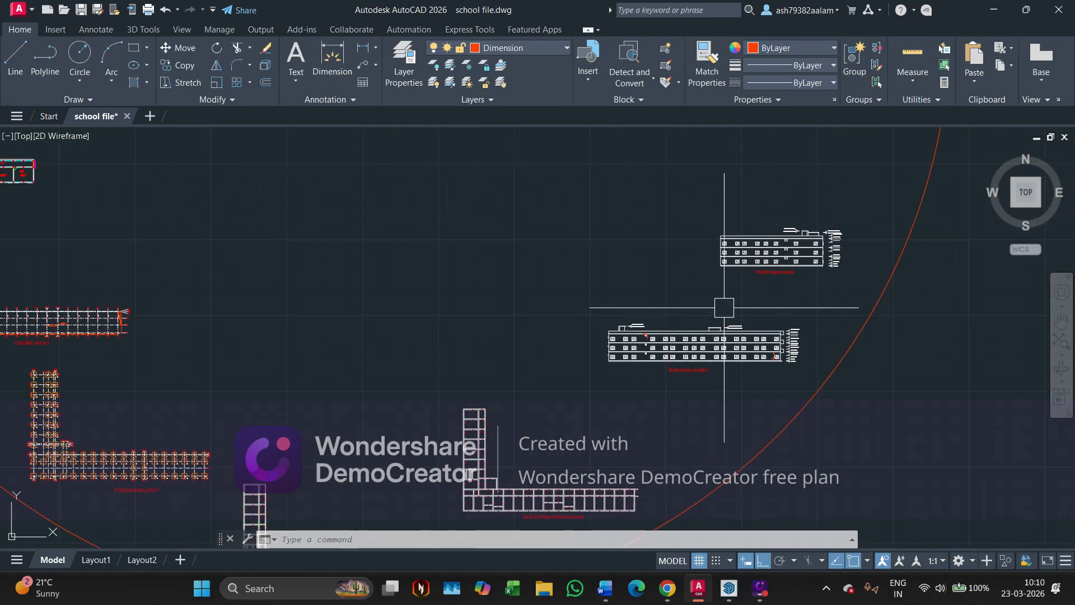
pyautogui.moveTo(429, 300); pyautogui.dragTo(603, 334, button='middle')
pyautogui.moveTo(271, 359); pyautogui.dragTo(327, 377, button='middle')
pyautogui.scroll(8, 218, 367)
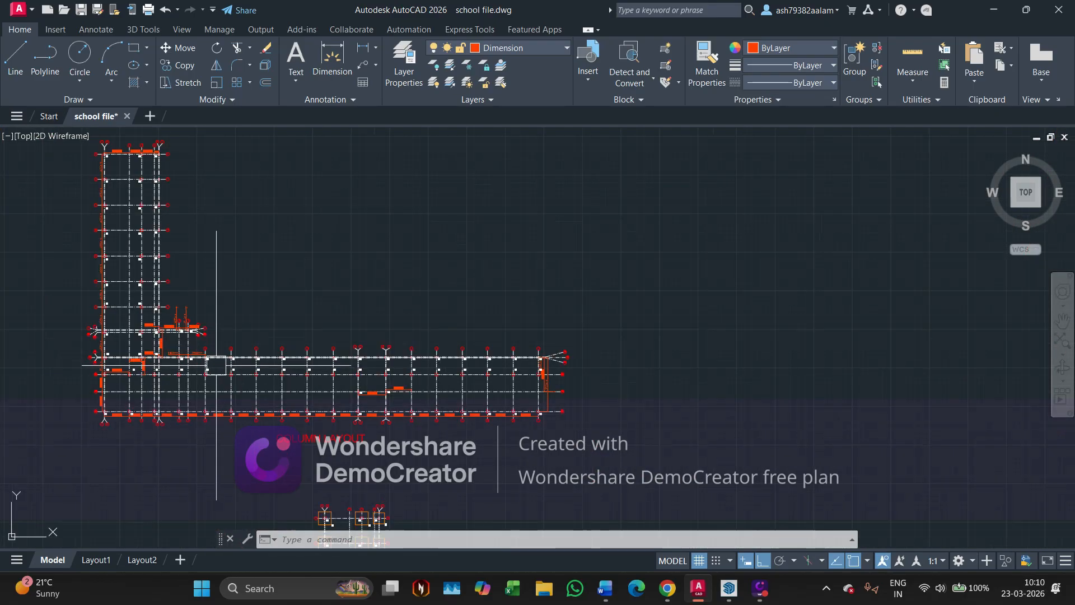
pyautogui.scroll(-8, 302, 347)
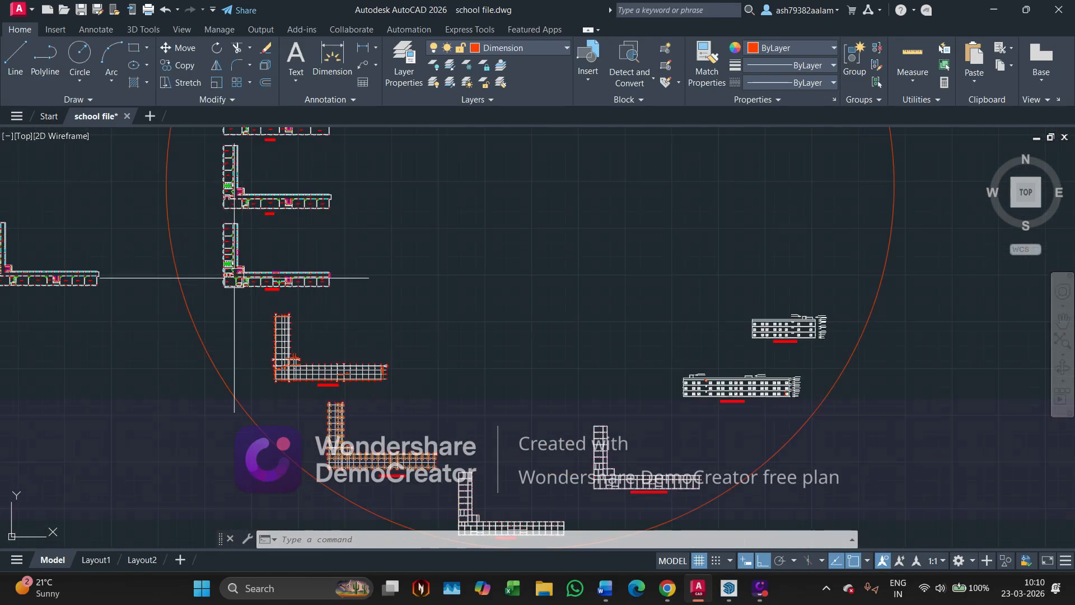
# Examine the Ground Floor plan around the waiting area, fee counter, registration room and staircase.
pyautogui.scroll(5, 303, 347)
pyautogui.scroll(6, 487, 343)
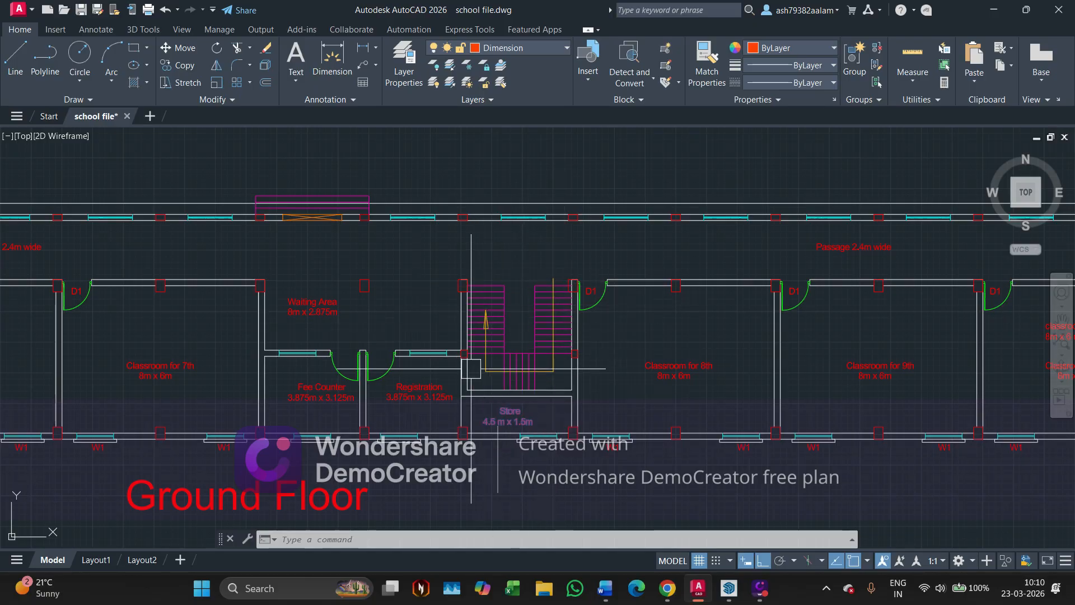
pyautogui.scroll(-3, 488, 304)
pyautogui.moveTo(492, 304)
pyautogui.mouseDown(button='middle')
pyautogui.moveTo(559, 360)
pyautogui.moveTo(554, 372)
pyautogui.mouseUp(button='middle')
pyautogui.scroll(-5, 386, 336)
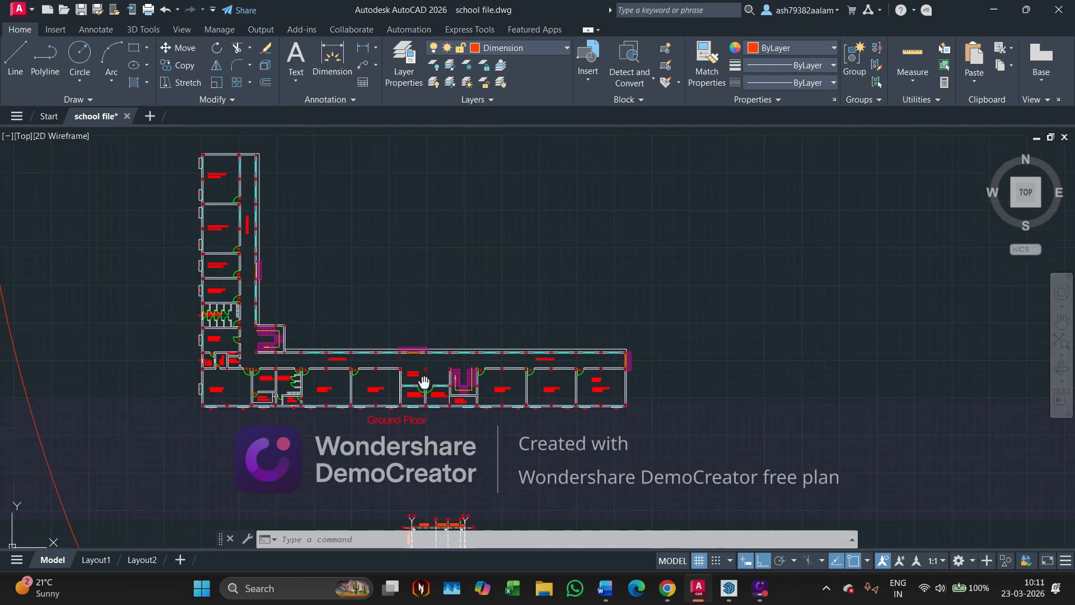
pyautogui.moveTo(281, 224); pyautogui.dragTo(276, 255, button='middle')
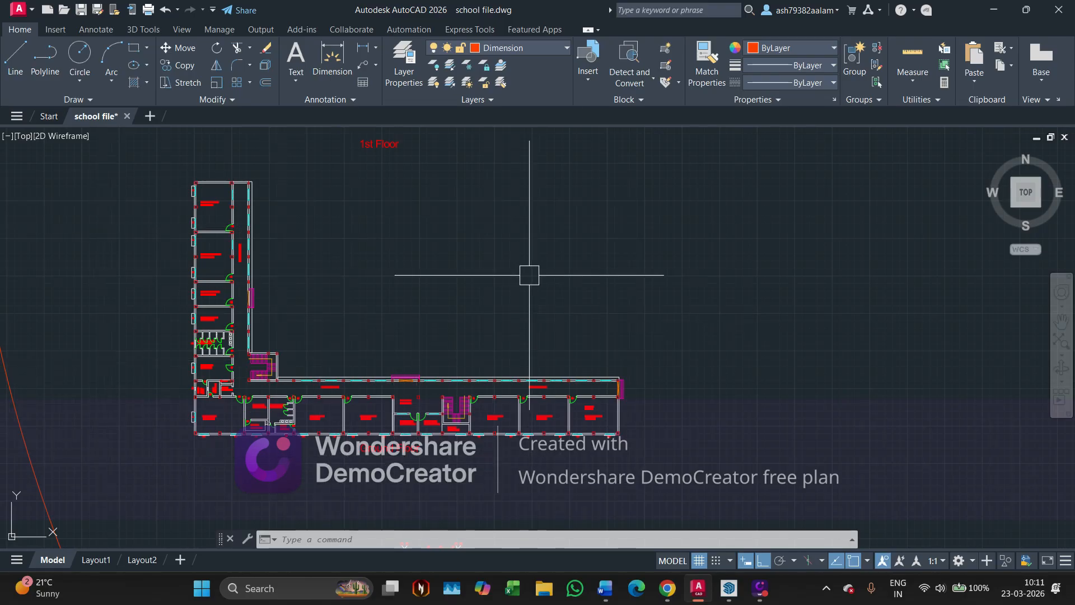
# Compare the 1st Floor and Ground Floor plans, checking the room arrangement along both wings of the building.
pyautogui.moveTo(210, 173); pyautogui.dragTo(220, 298, button='middle')
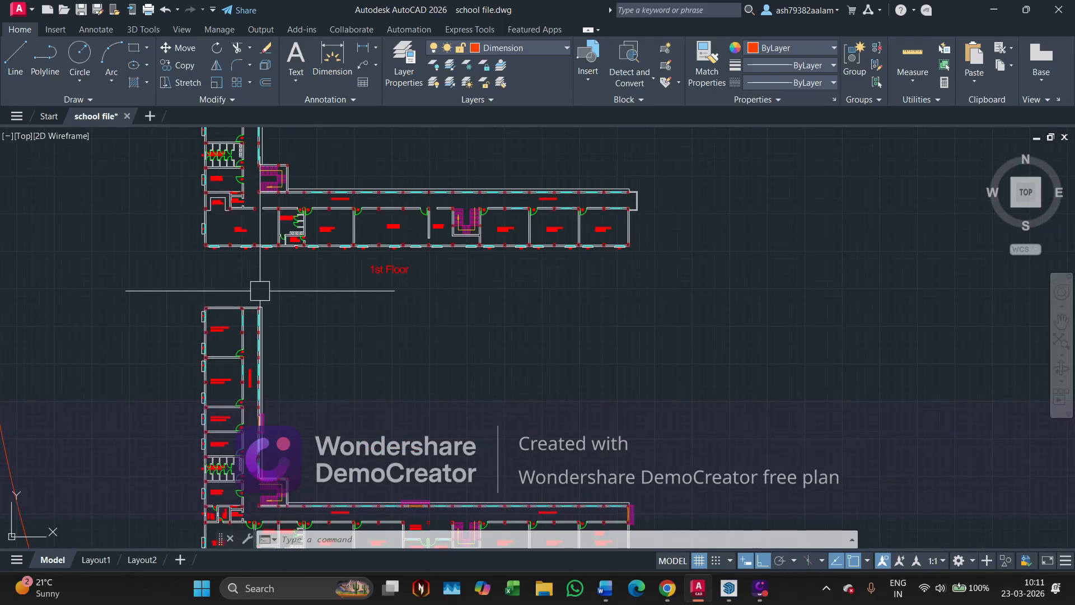
pyautogui.scroll(-3, 547, 319)
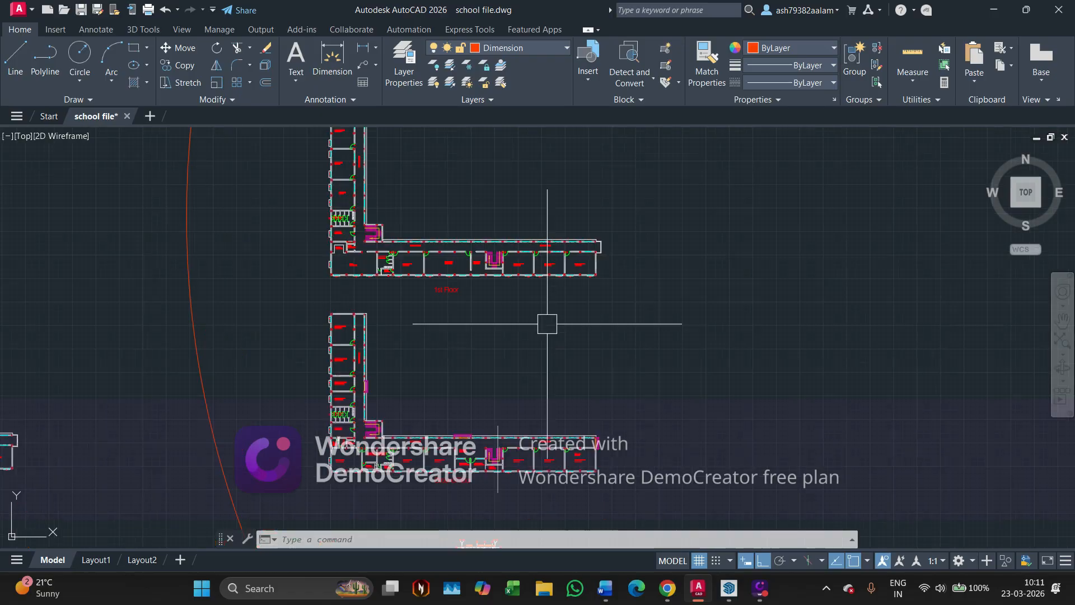
pyautogui.moveTo(547, 319); pyautogui.dragTo(437, 325, button='middle')
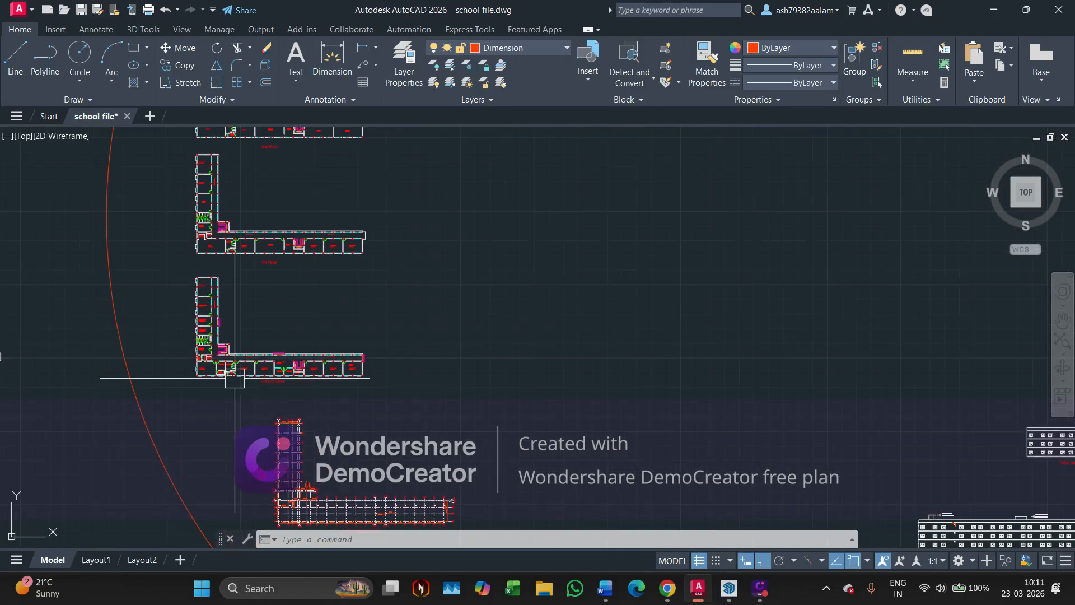
pyautogui.scroll(5, 235, 376)
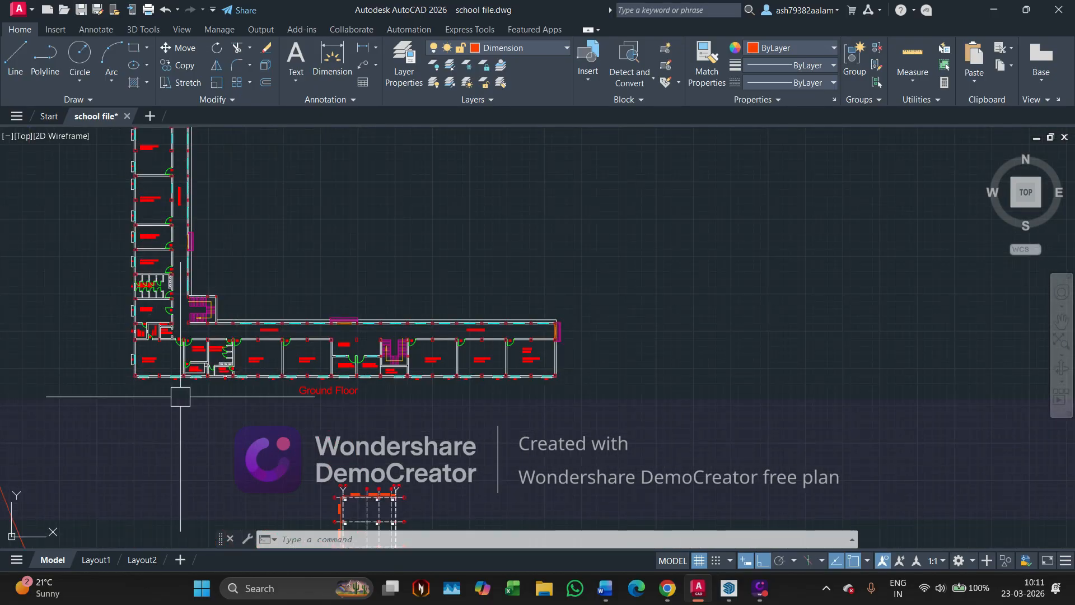
pyautogui.moveTo(180, 396); pyautogui.dragTo(174, 496, button='middle')
pyautogui.scroll(2, 174, 496)
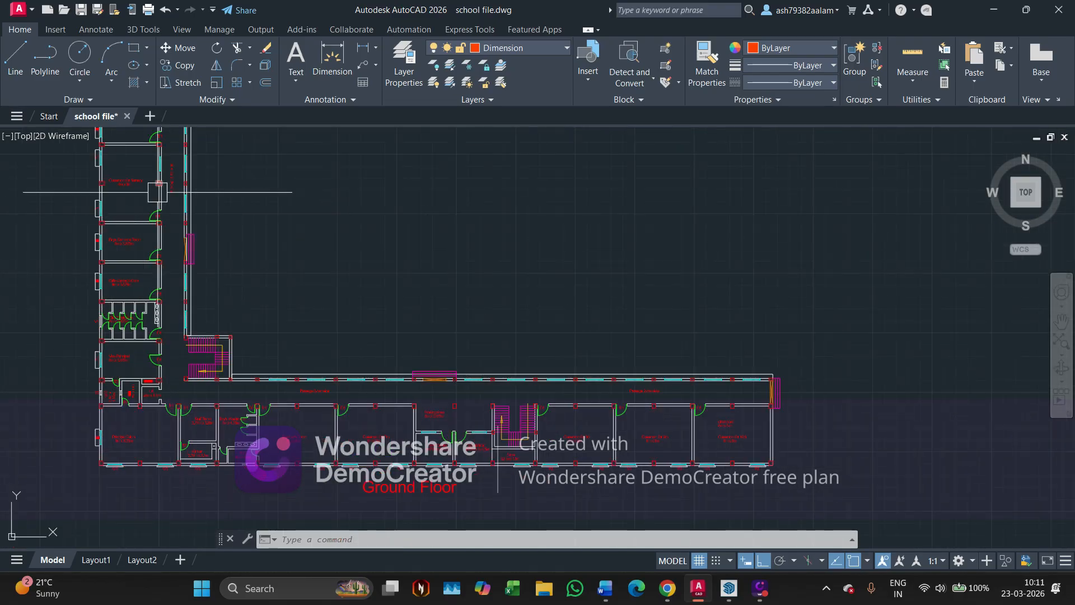
pyautogui.scroll(-2, 158, 192)
pyautogui.moveTo(158, 192); pyautogui.dragTo(161, 296, button='middle')
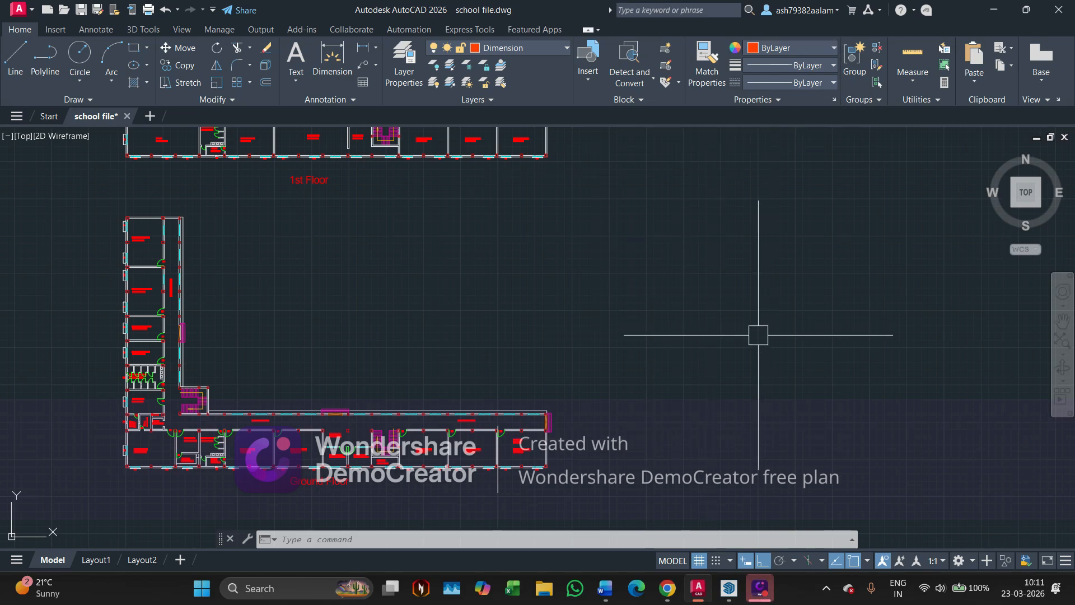
# Switch to the Google Meet call in Chrome, review the full list of participants, and return to the desktop.
pyautogui.click(667, 588)
pyautogui.click(604, 514)
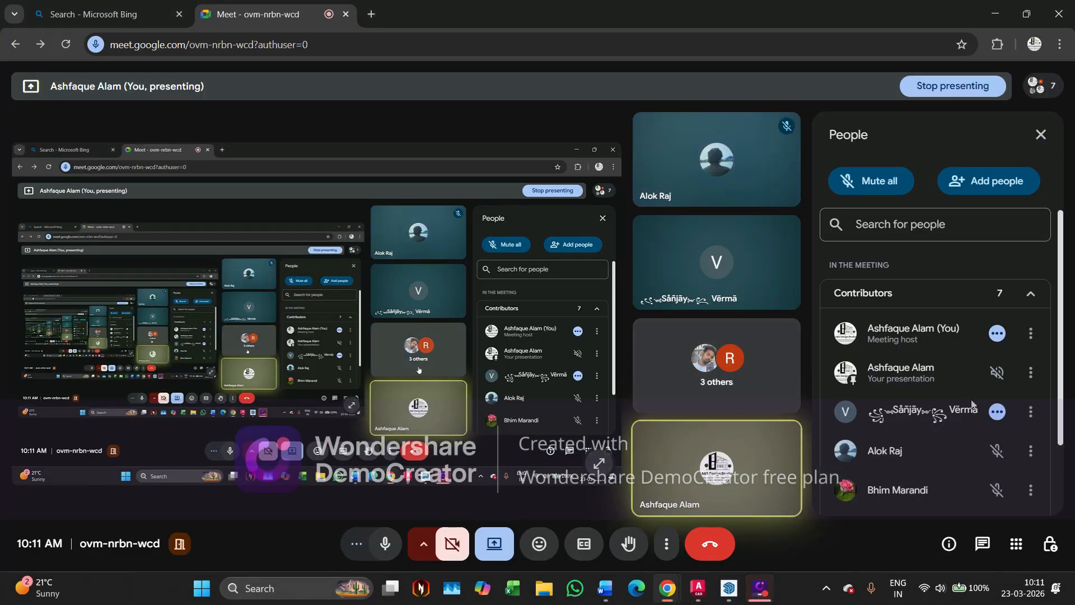
pyautogui.scroll(-2, 945, 409)
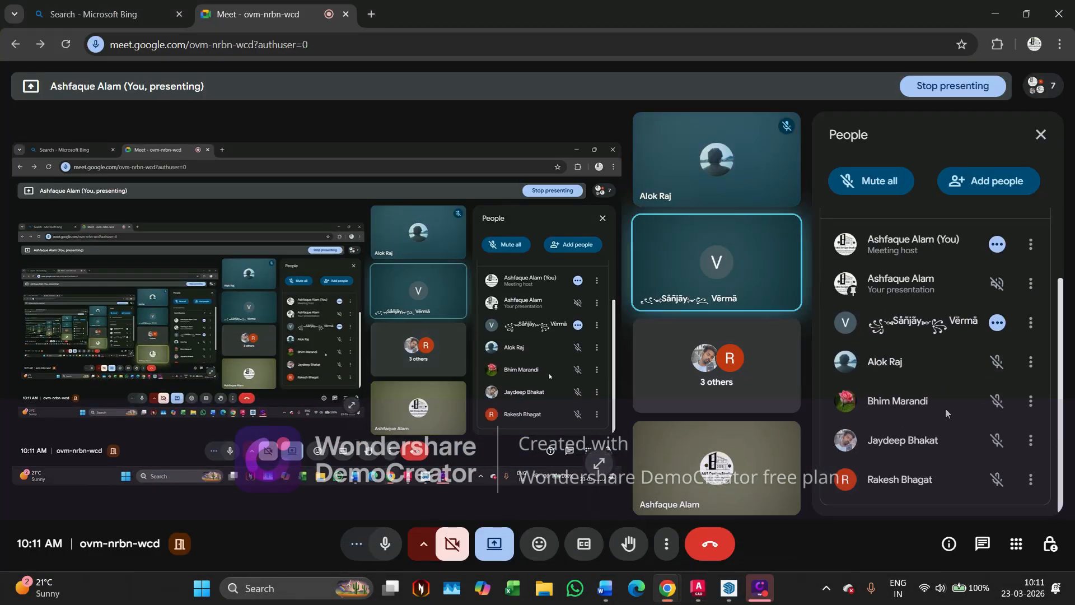
pyautogui.click(1070, 592)
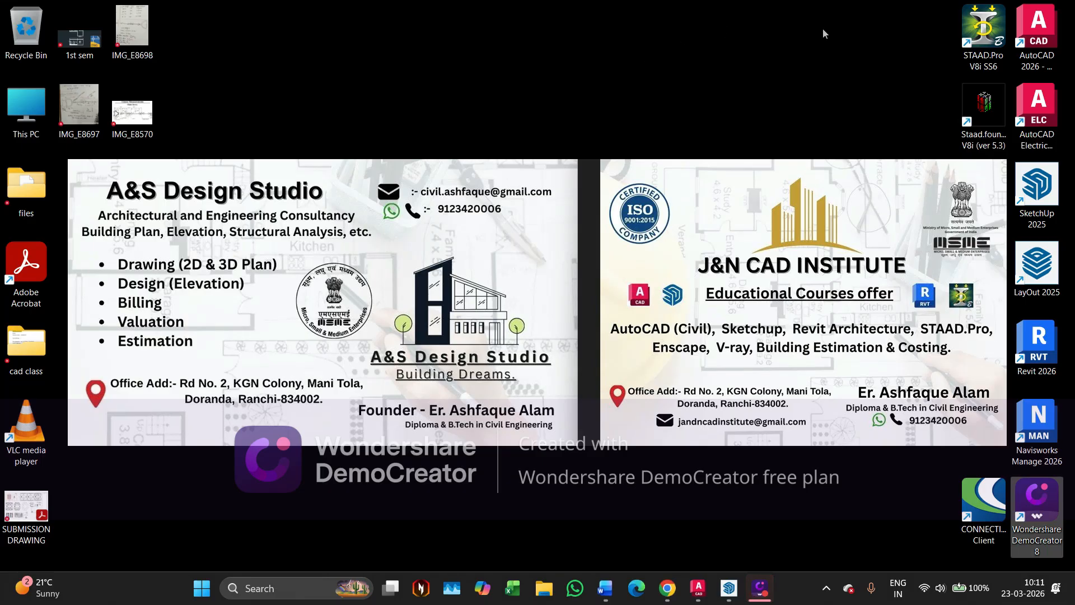